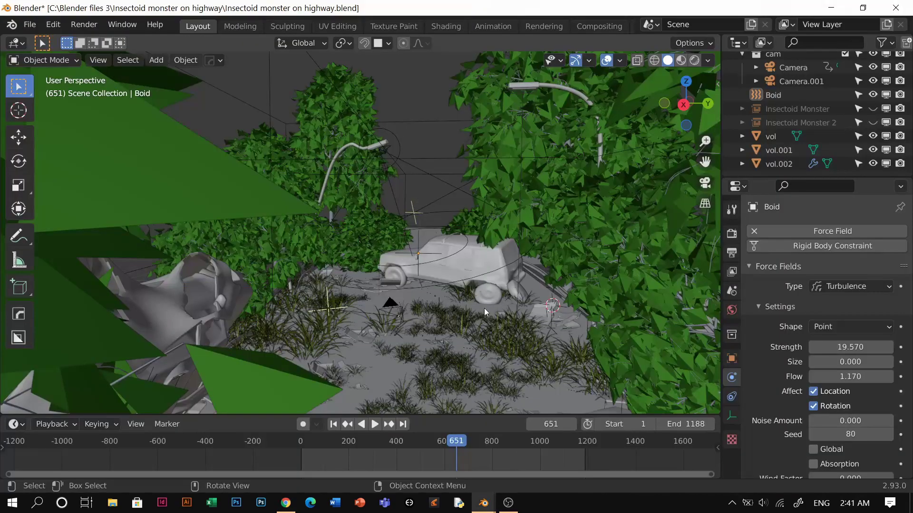
Inspect the abandoned highway scene in Material Preview and Rendered shading, returning to Solid shading.
middle_drag(484, 308, 438, 246)
key(z)
click(447, 283)
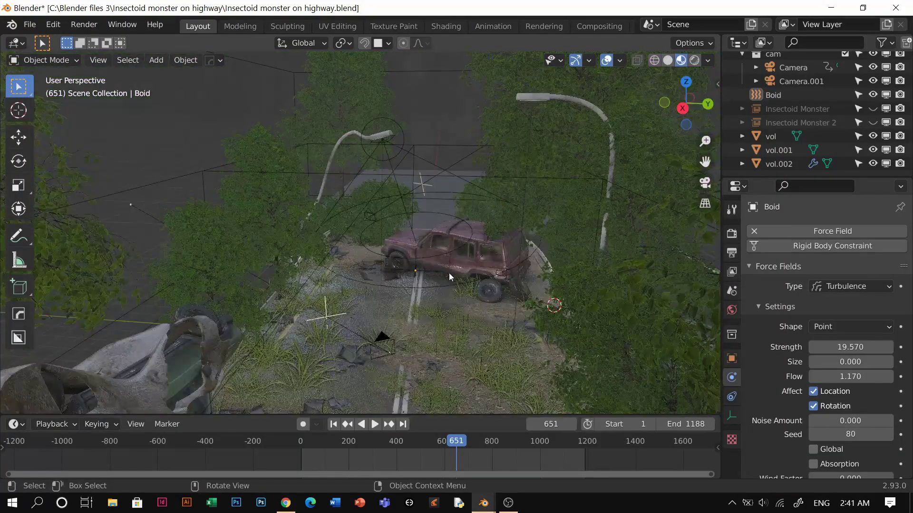
key(z)
click(450, 156)
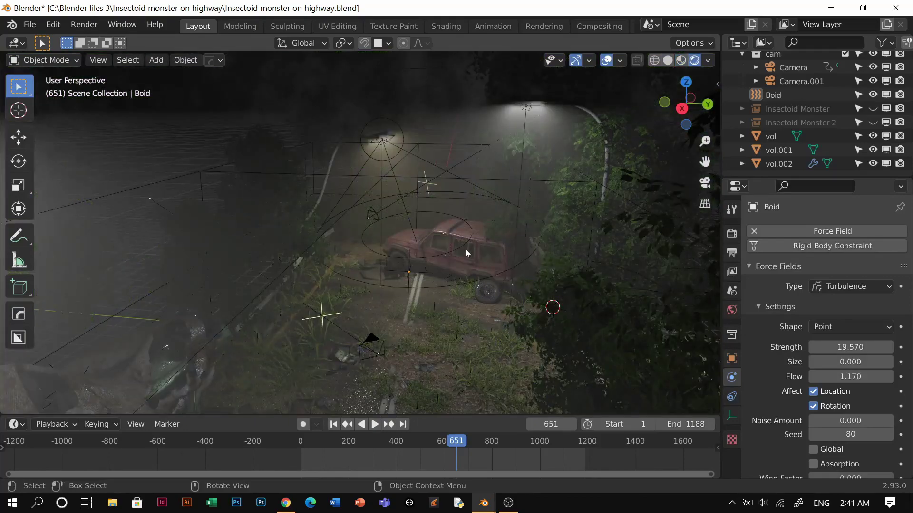
mouse_move(466, 249)
middle_down()
mouse_move(457, 236)
mouse_move(512, 247)
middle_up()
key(z)
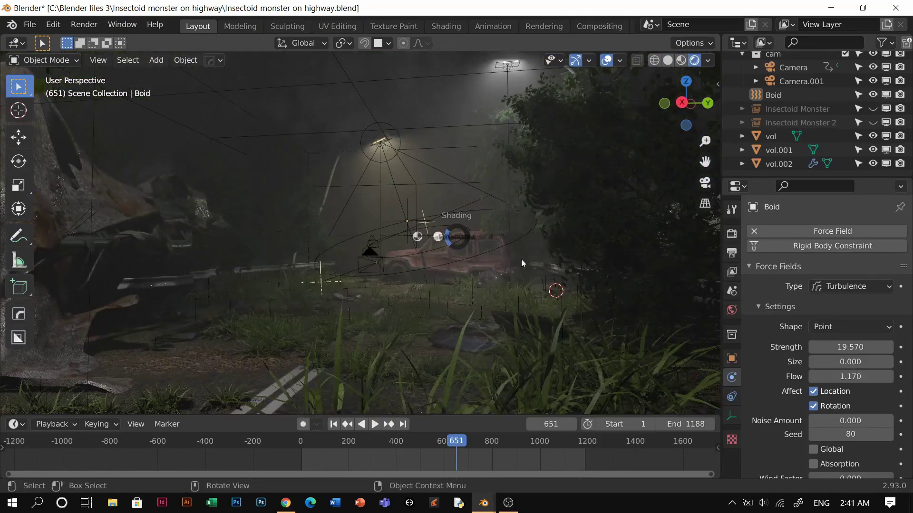
click(521, 258)
View the scene through the camera, open the render settings, and preview it in Rendered shading before returning to Solid.
key(KP_0)
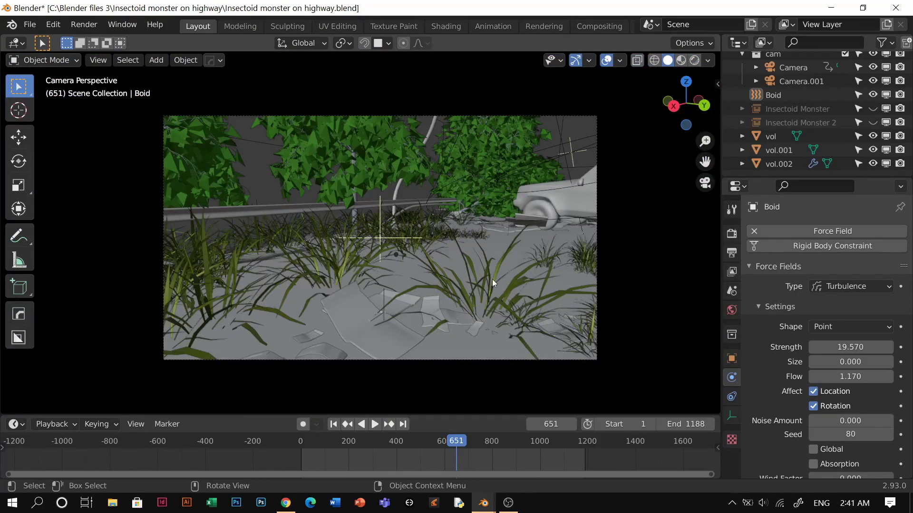
click(725, 236)
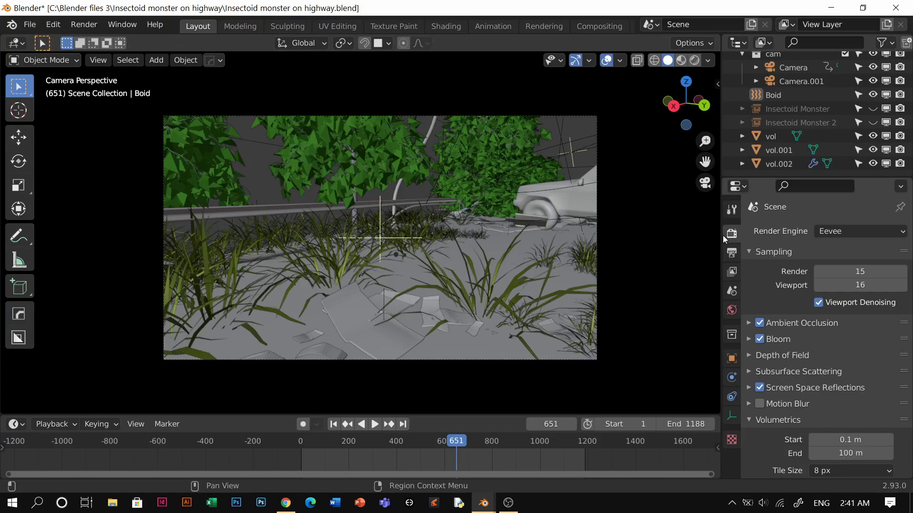
key(z)
click(525, 161)
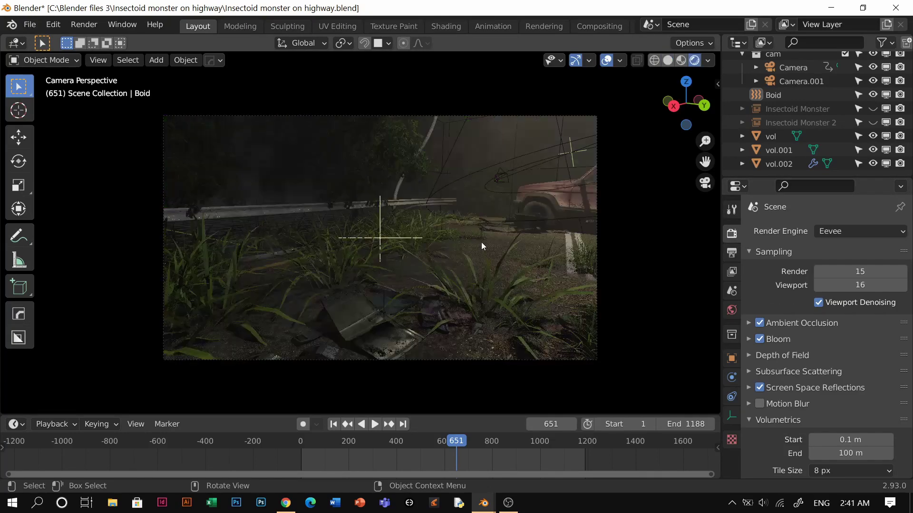
key(z)
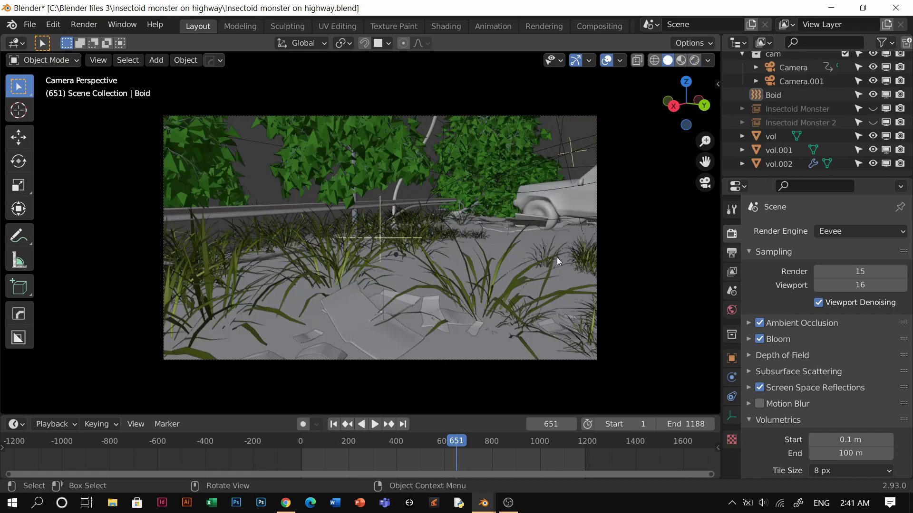
Go to frame 470, render the still image, examine the result, and close the render window.
drag(457, 442, 412, 442)
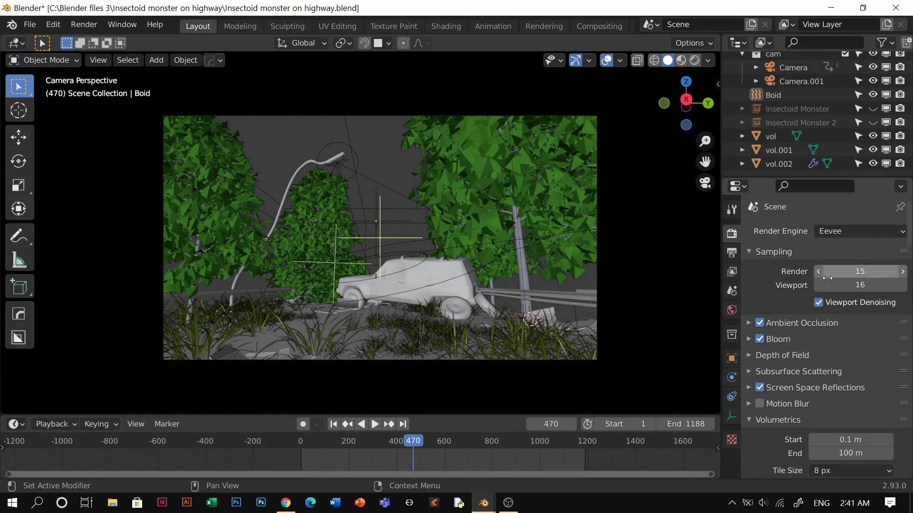
key(F12)
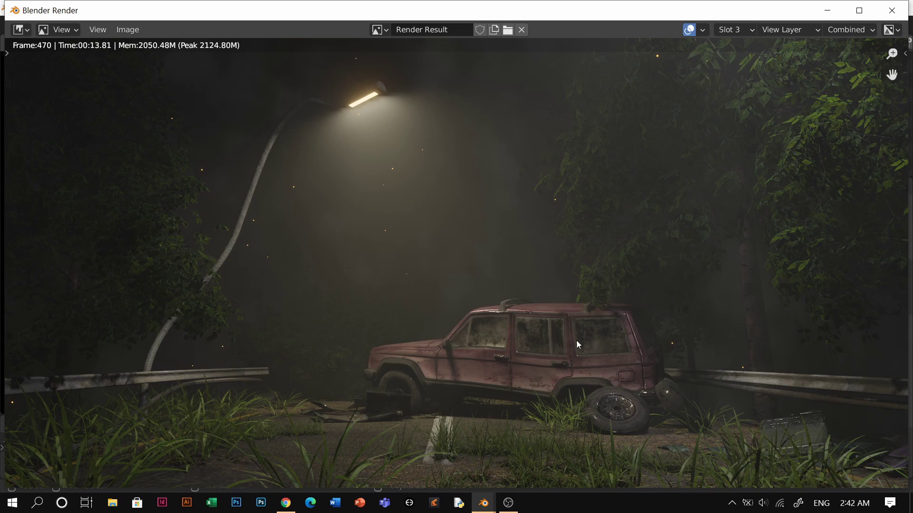
scroll(615, 419, down, 2)
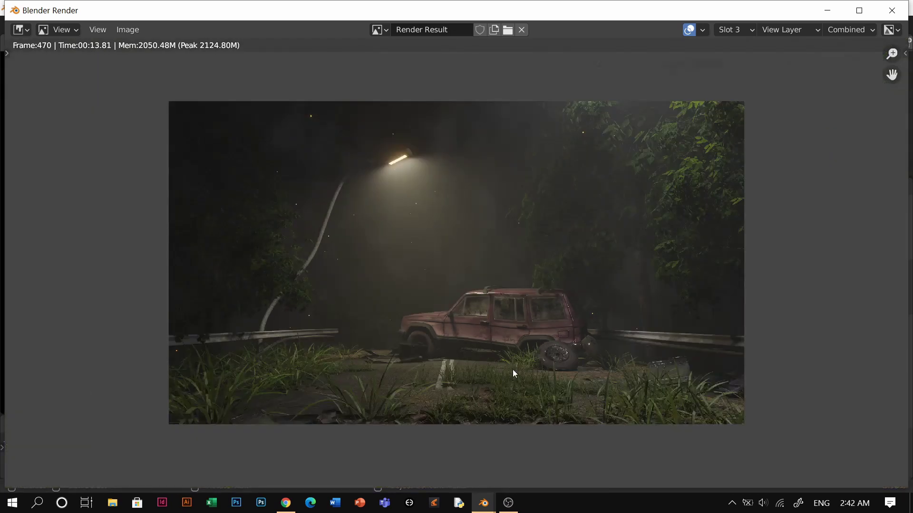
scroll(514, 374, up, 1)
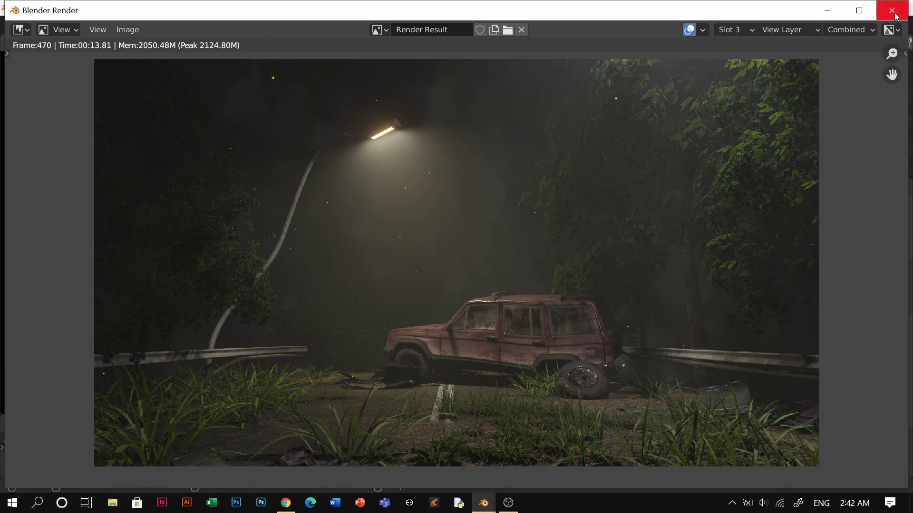
click(894, 12)
Review the scene's output dimensions and its Eevee render sampling settings.
click(732, 252)
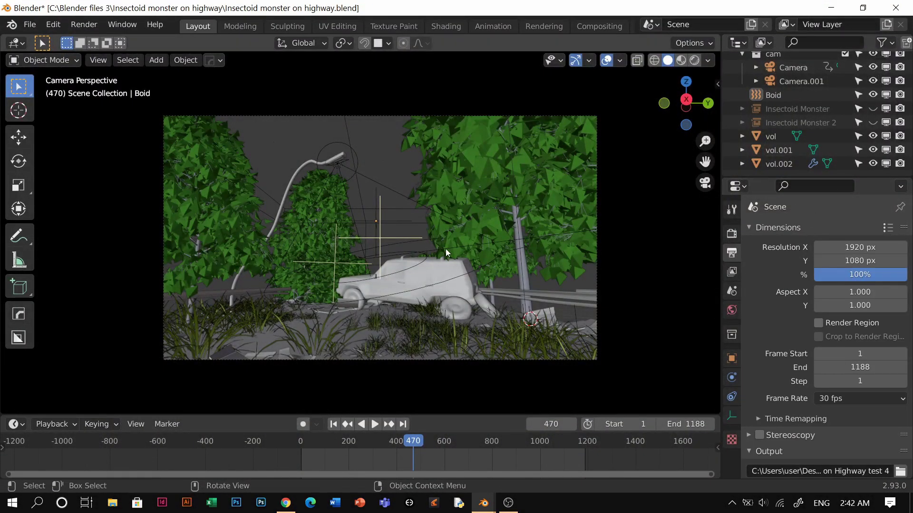
click(731, 233)
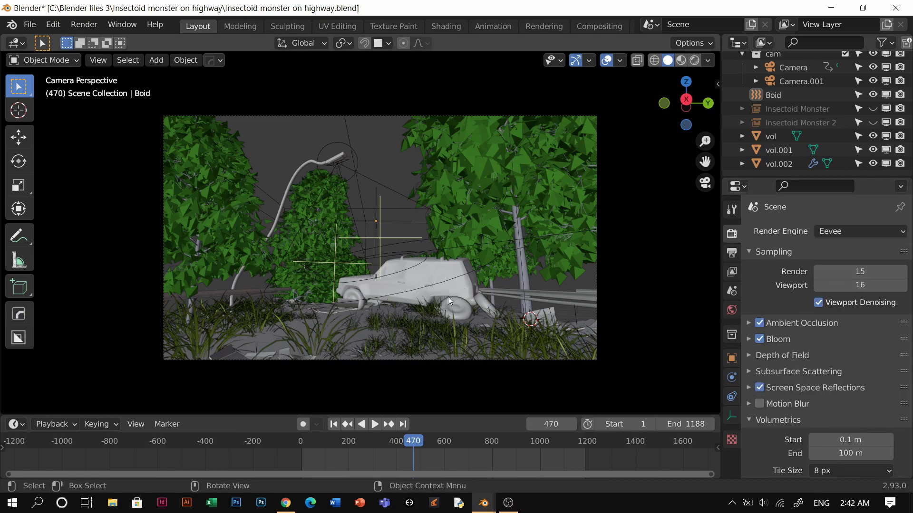
middle_drag(447, 297, 422, 320)
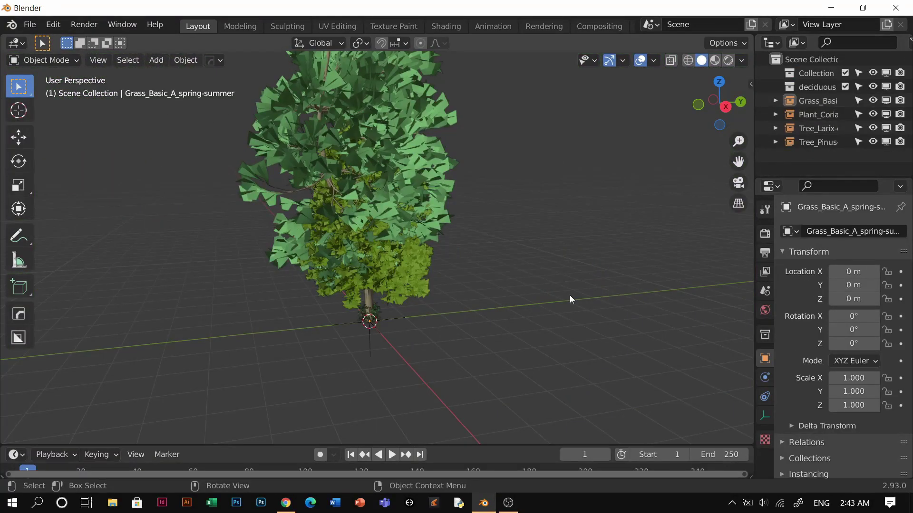
middle_drag(570, 295, 476, 290)
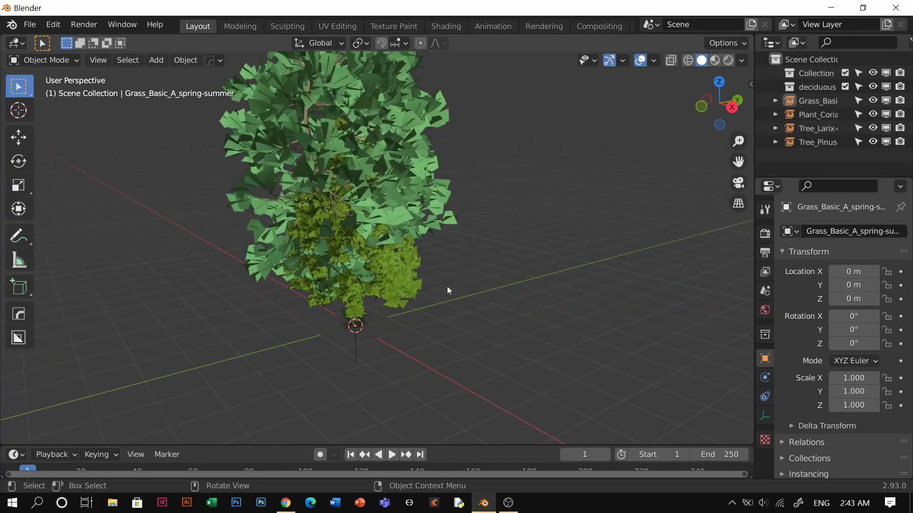
scroll(474, 261, up, 4)
click(504, 172)
key(g)
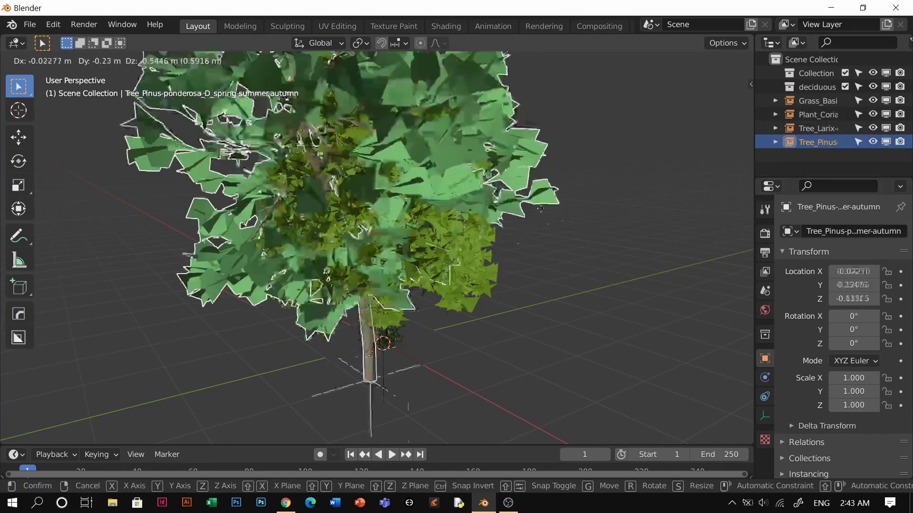
right_click(495, 247)
click(492, 247)
key(g)
right_click(423, 307)
click(379, 333)
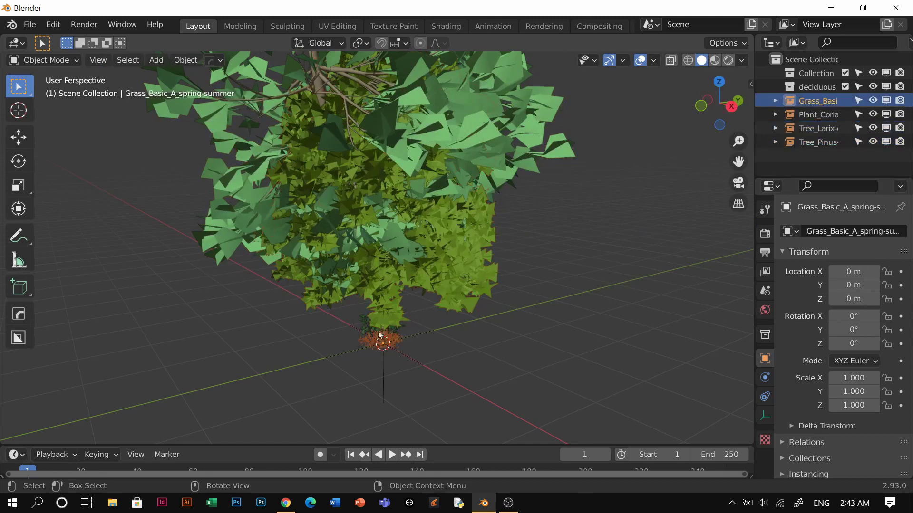
click(356, 335)
key(g)
key(y)
right_click(400, 372)
click(386, 353)
key(g)
key(y)
right_click(523, 352)
click(523, 353)
scroll(483, 306, down, 3)
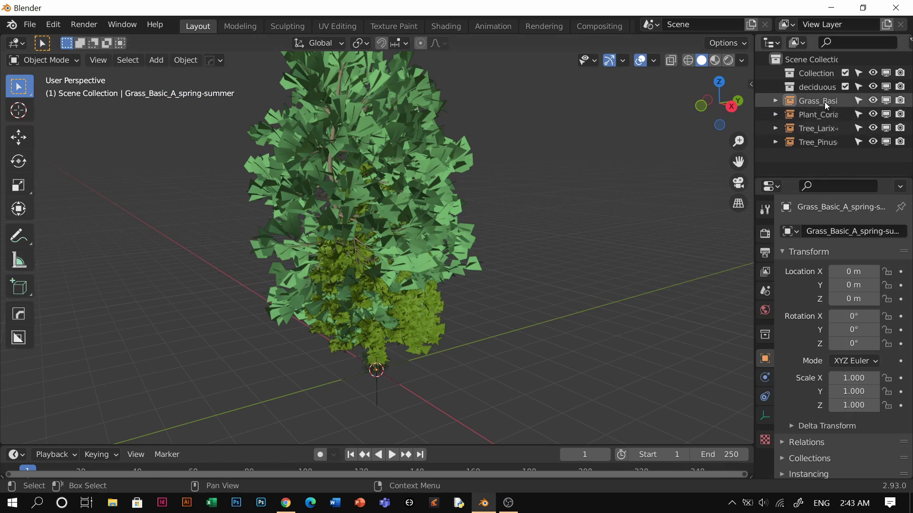
Move the Tree_Larix asset into a new collection named "tree 1" and exclude that collection from the view layer.
click(818, 128)
key(m)
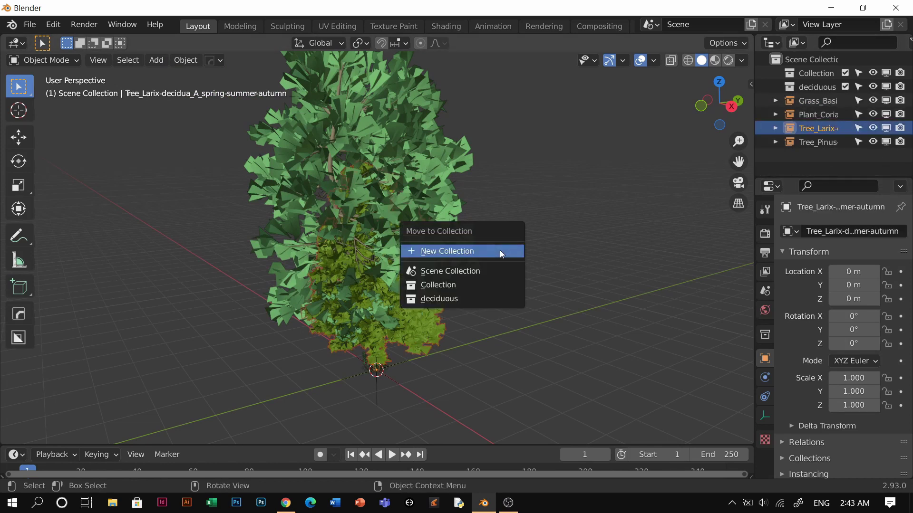
click(500, 250)
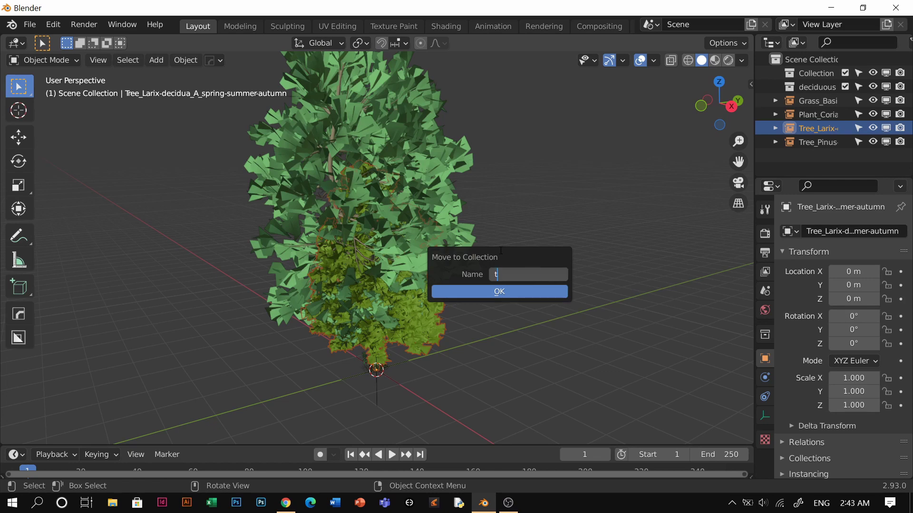
key(Return)
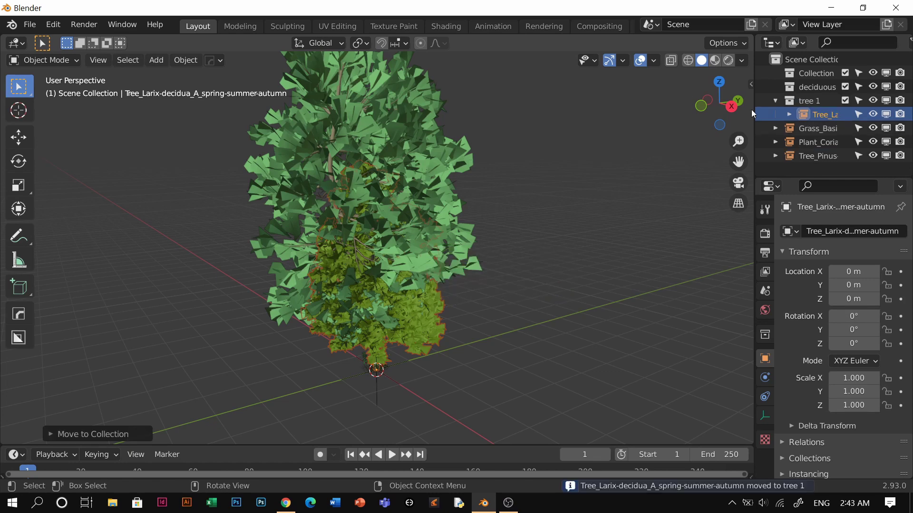
click(777, 101)
click(845, 101)
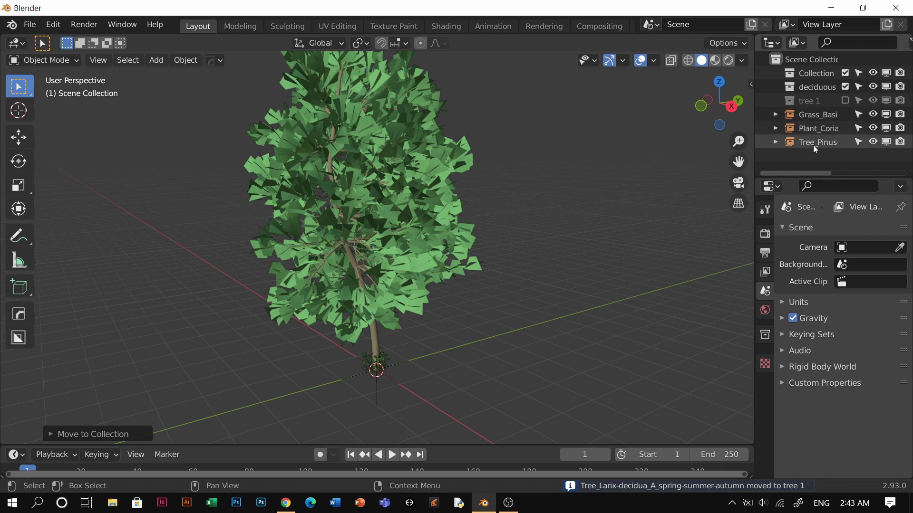
Move the Tree_Pinus asset into a new collection named "tree 2" and exclude that collection from the view layer.
click(815, 145)
key(m)
click(433, 309)
text(tree 2)
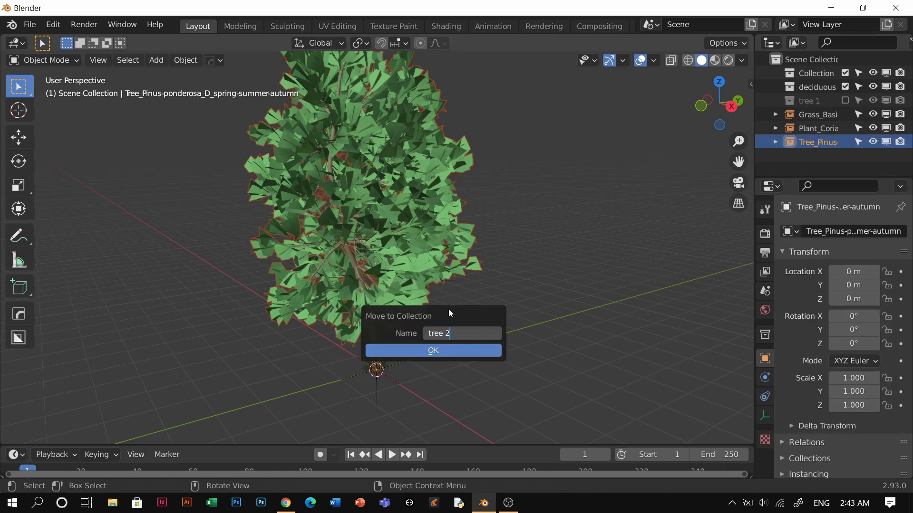
key(Return)
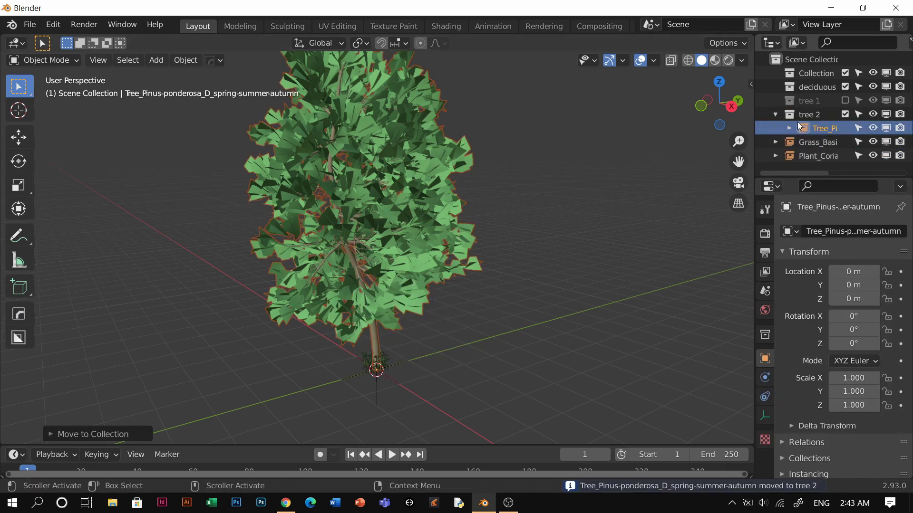
click(776, 114)
click(845, 115)
Move the Grass_Basic asset into a new collection named "grass 1" and exclude that collection from the view layer.
click(817, 130)
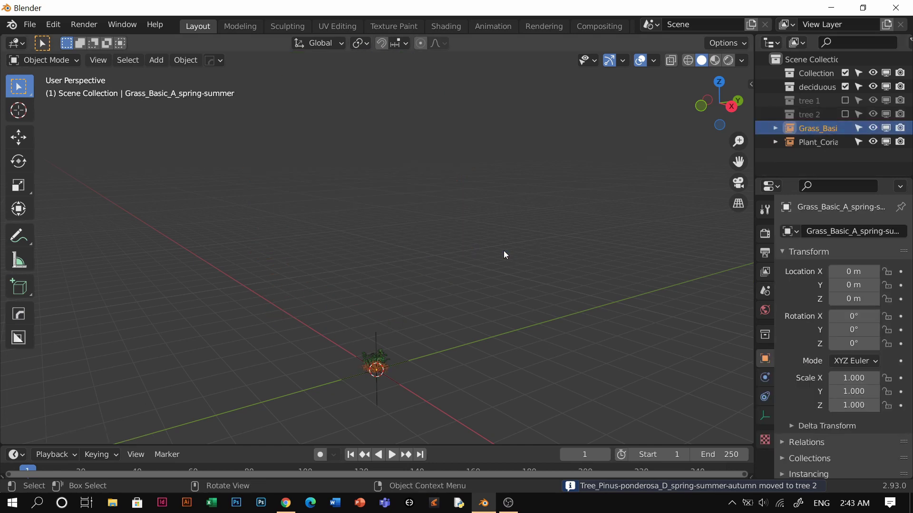
key(m)
click(503, 250)
text(g)
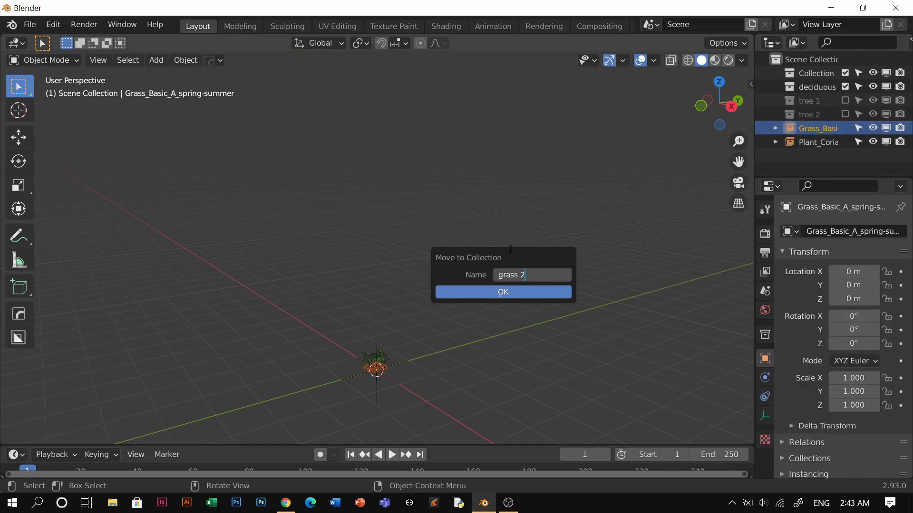
text(rass 1)
key(Return)
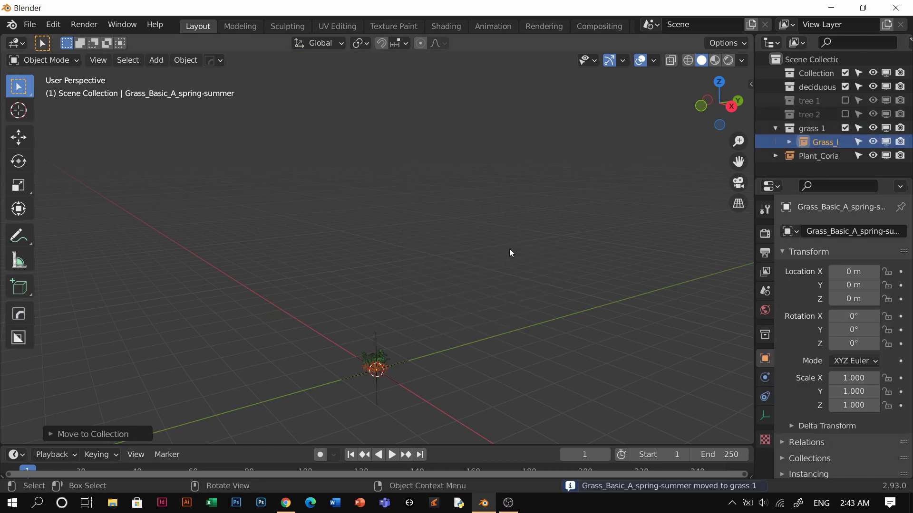
click(775, 128)
click(845, 128)
Move the Plant_Coriander asset into a new collection named "plant 1" and exclude that collection from the view layer.
click(818, 142)
key(m)
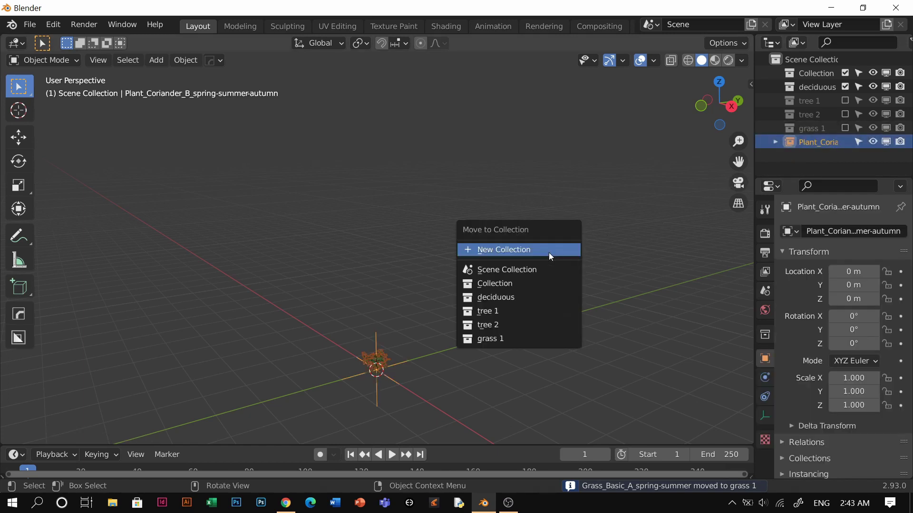
click(549, 251)
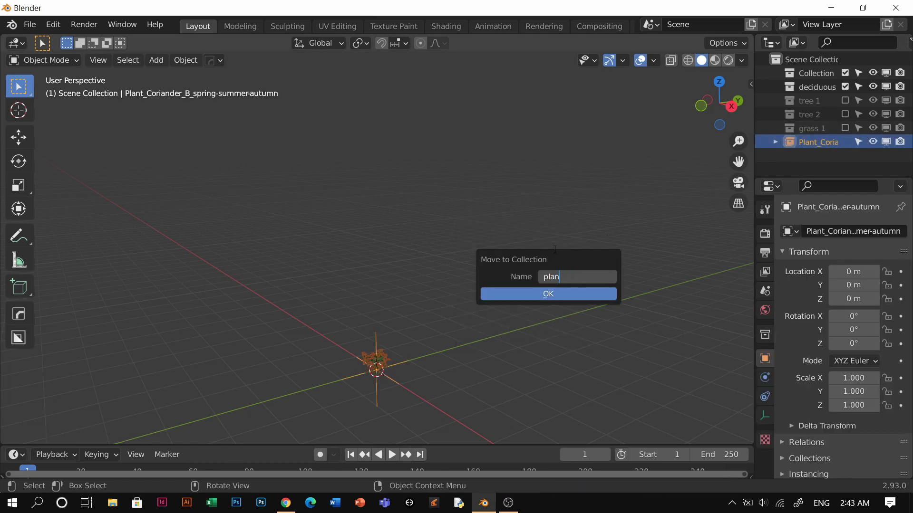
text(plant 1)
key(Return)
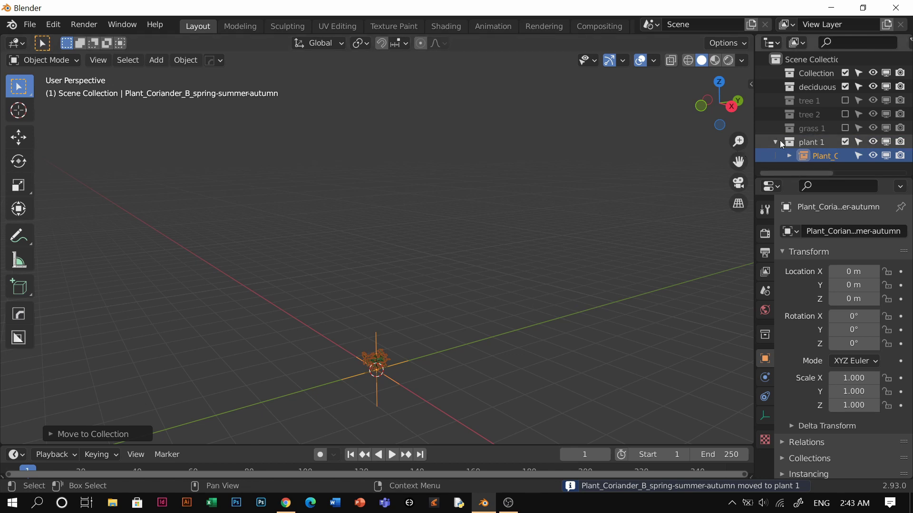
click(845, 142)
Add a plane at the world origin and scale it uniformly to about 2.98.
middle_drag(509, 325, 497, 318)
key(shift+a)
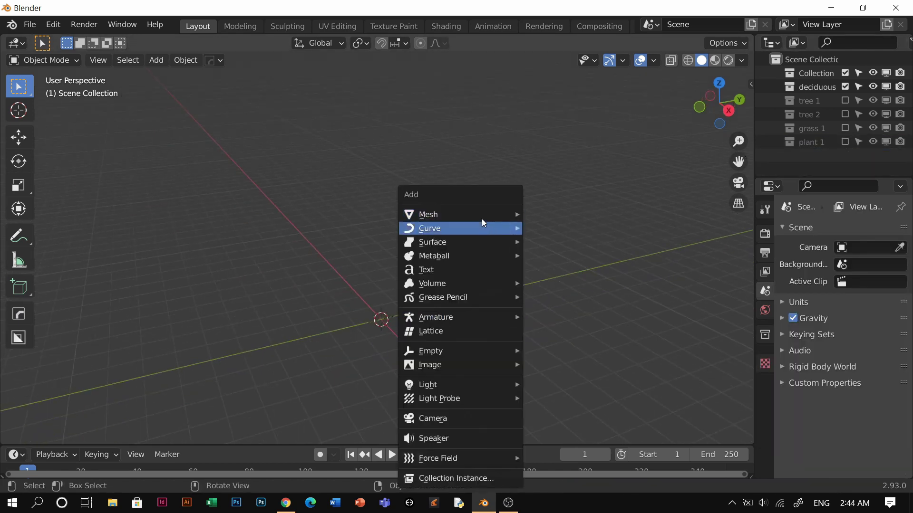
mouse_move(475, 214)
click(546, 227)
key(s)
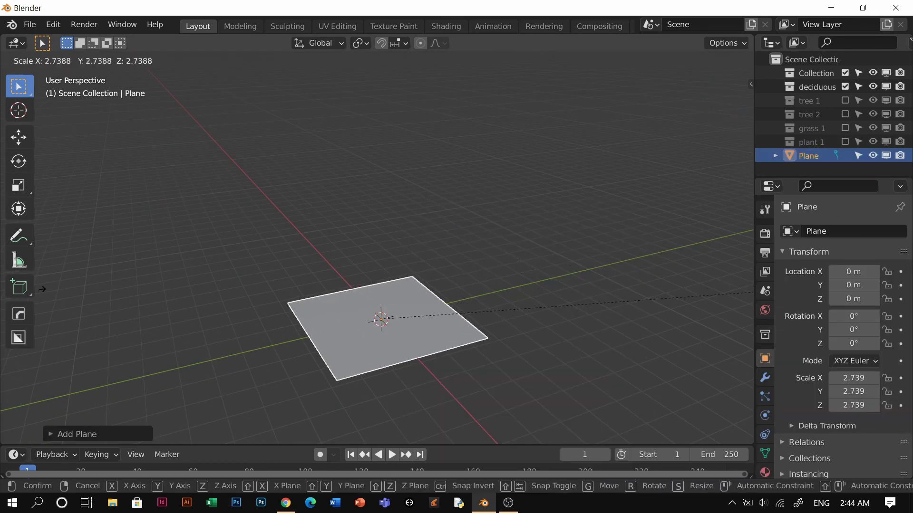
click(74, 295)
Stretch the plane along the X axis to a scale of about 12.69, forming a long road strip.
key(s)
key(x)
key(Escape)
key(s)
key(x)
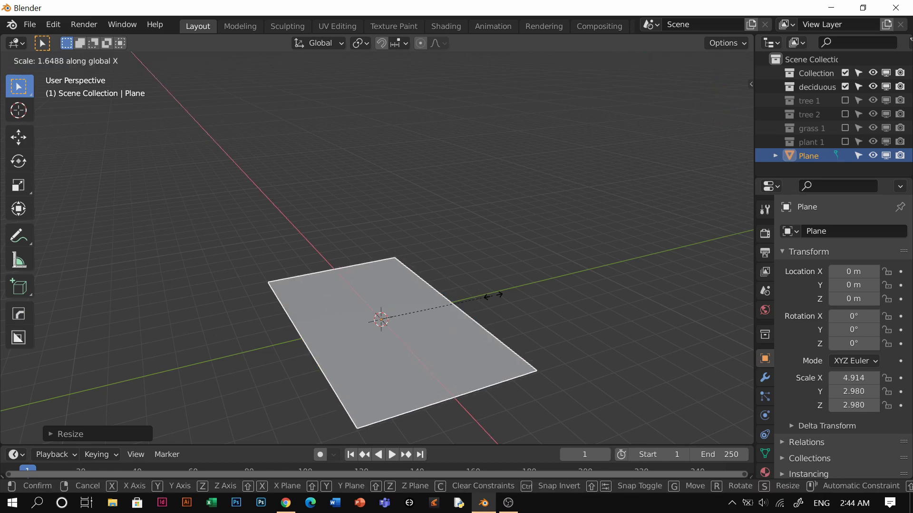
click(685, 319)
scroll(522, 311, down, 2)
key(r)
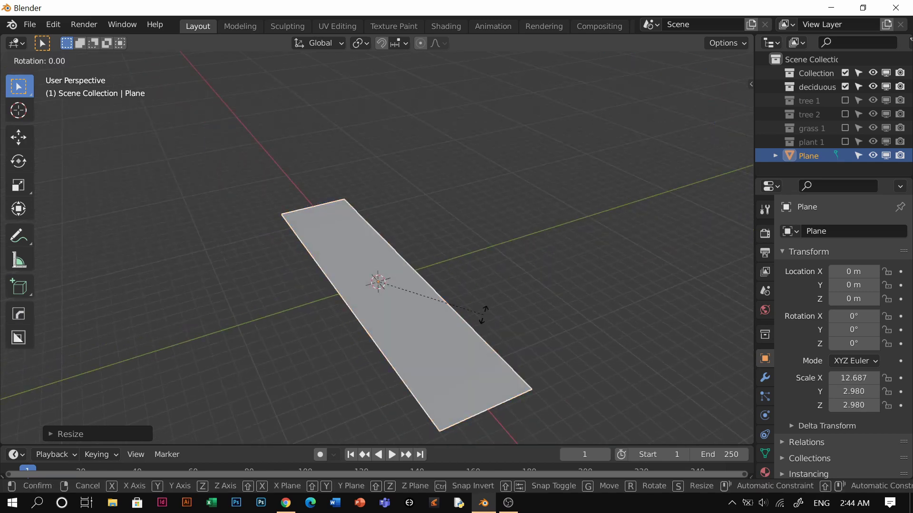
key(Escape)
middle_drag(489, 295, 590, 288)
key(s)
key(x)
key(Escape)
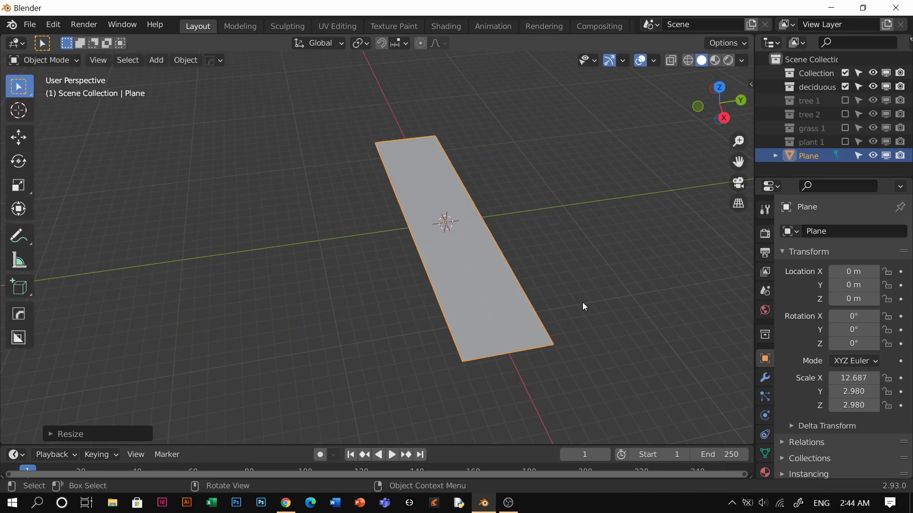
Rotate the road plane 90° about the Z axis and apply its rotation and scale.
text(rz90)
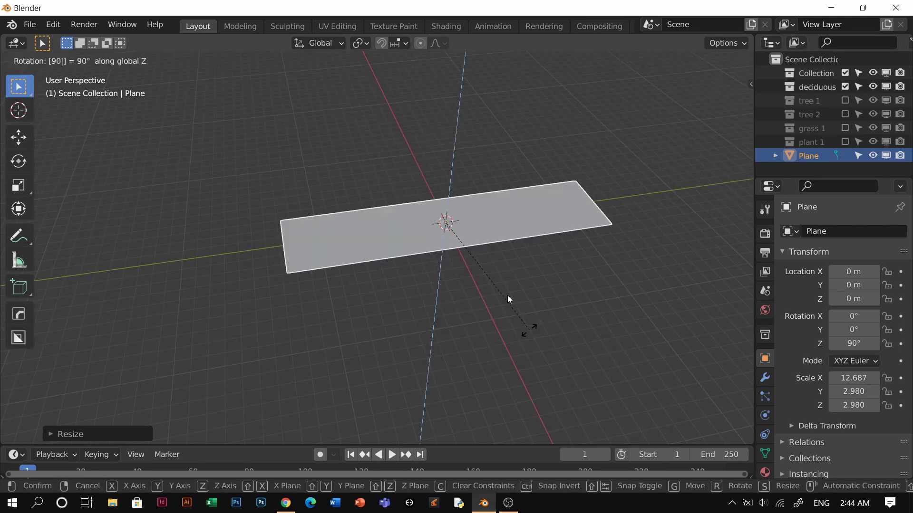
key(Return)
key(ctrl+a)
click(476, 246)
key(ctrl+a)
middle_drag(477, 246, 543, 227)
Widen the road plane along the X axis by a factor of about 1.3 and apply its scale.
key(a)
scroll(543, 226, down, 2)
key(s)
key(x)
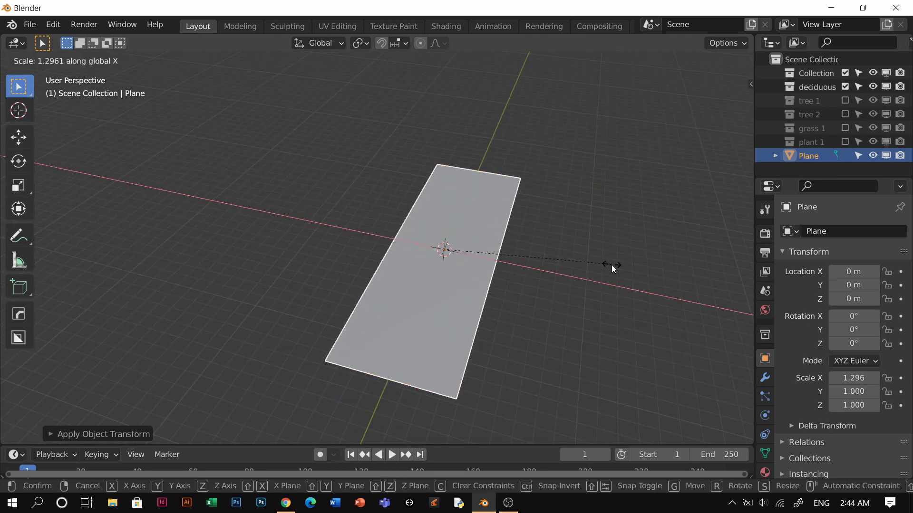
click(612, 268)
key(ctrl+a)
click(480, 285)
Add a new material to the road plane.
middle_drag(480, 284, 535, 275)
scroll(535, 275, up, 1)
click(765, 472)
click(811, 294)
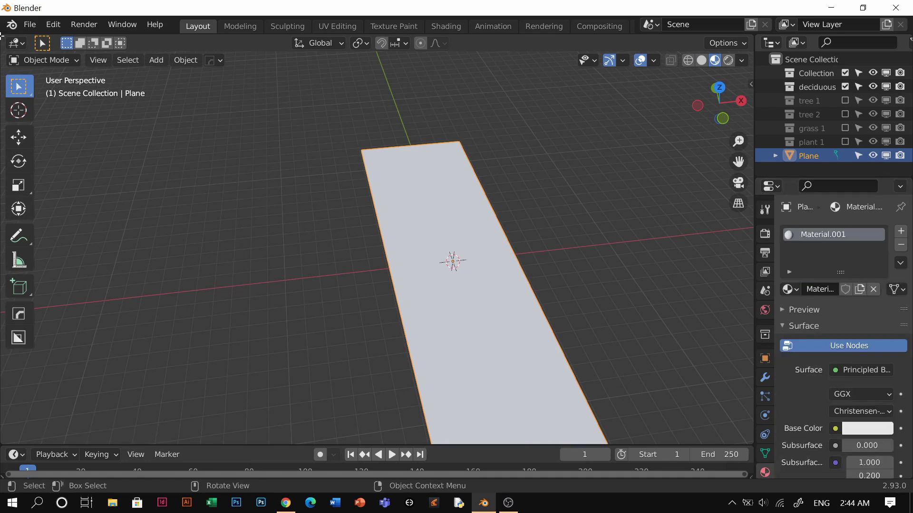
Split the 3D viewport and show the Shader Editor in the new area with its sidebar hidden.
drag(139, 72, 262, 95)
key(shift+F3)
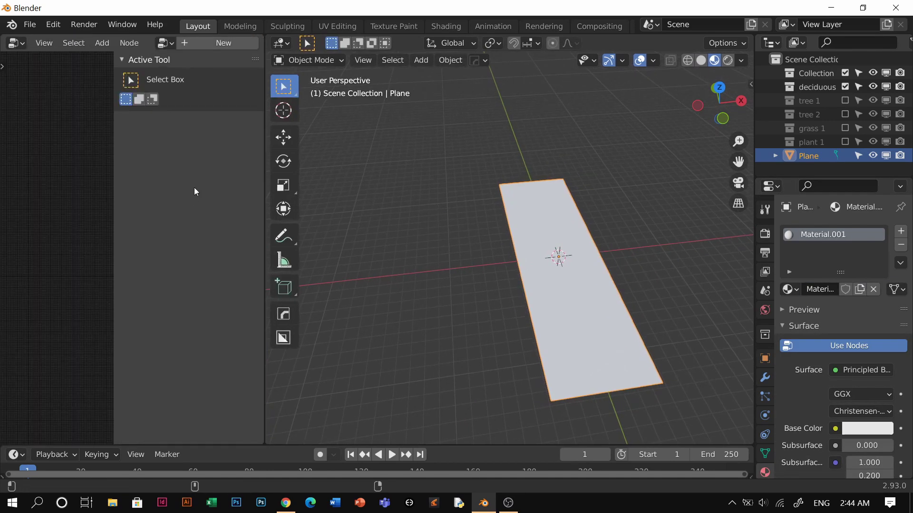
key(n)
Start the Principled texture setup on the Principled BSDF node and browse to the Materials folder.
click(110, 245)
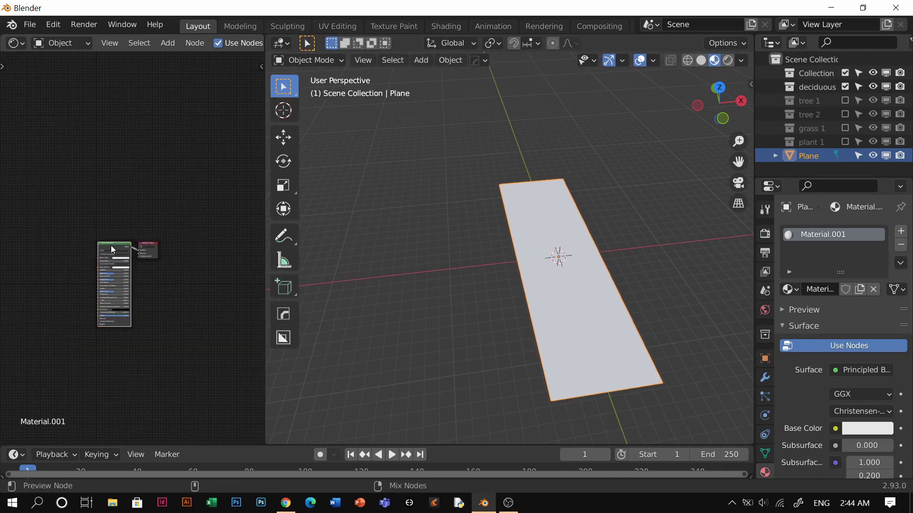
key(ctrl+shift+t)
click(142, 369)
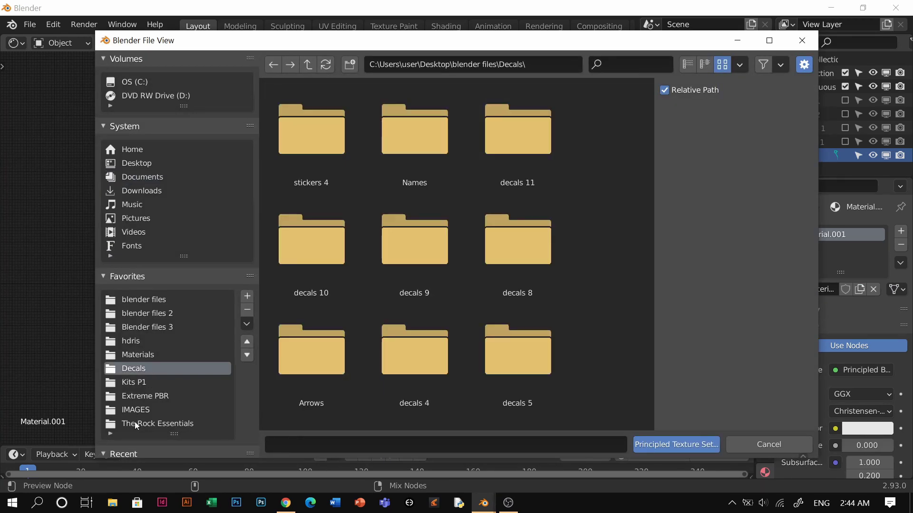
click(137, 410)
scroll(147, 391, down, 2)
click(138, 317)
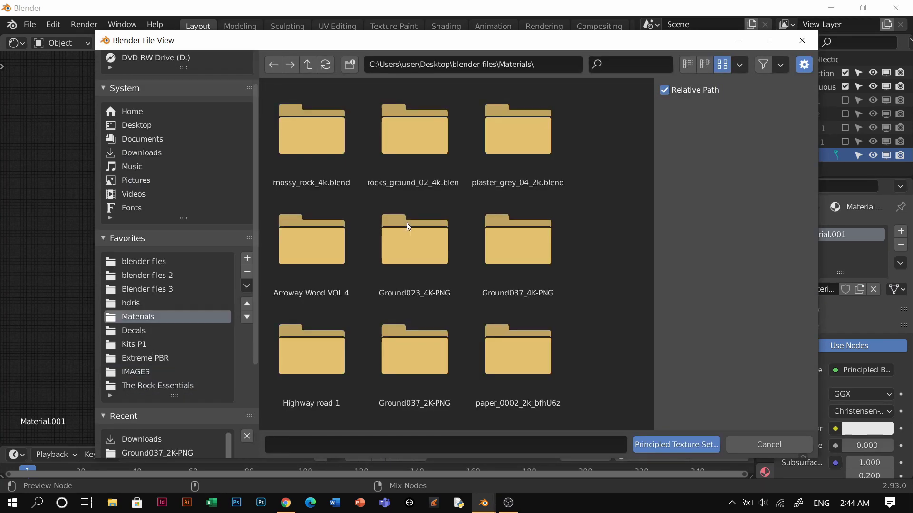
double_click(347, 236)
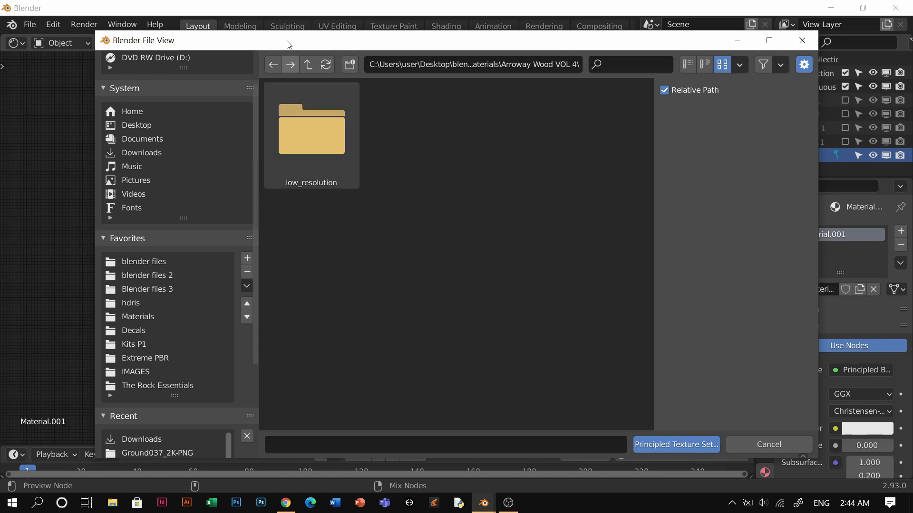
click(314, 72)
Load the Highway_road_wet_01_2K Base Color, Normal, Height and Roughness maps from the Highway road 1 folder into the material.
double_click(323, 345)
click(285, 252)
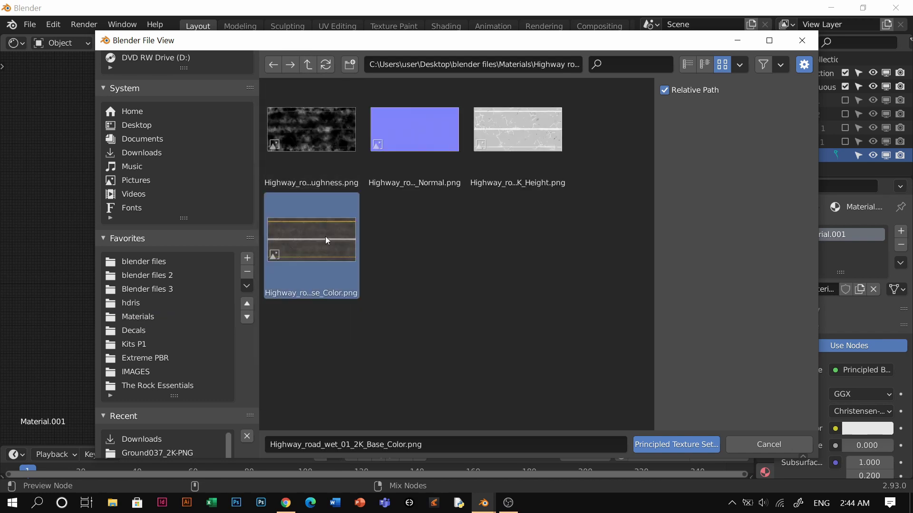
shift+click(456, 142)
shift+click(518, 138)
shift+click(312, 138)
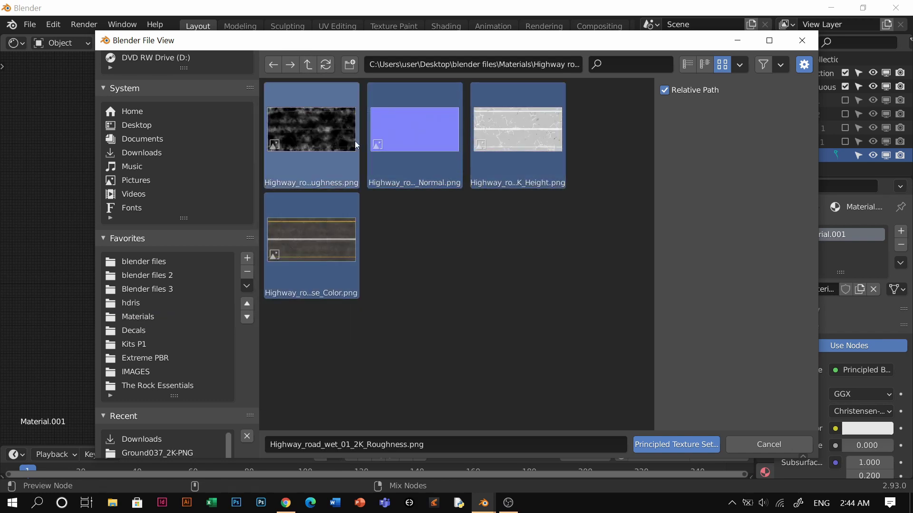
click(676, 444)
Examine the textured road surface and its edge lines from close to ground level.
middle_drag(606, 309, 517, 230)
scroll(142, 237, down, 2)
key(shift+grave)
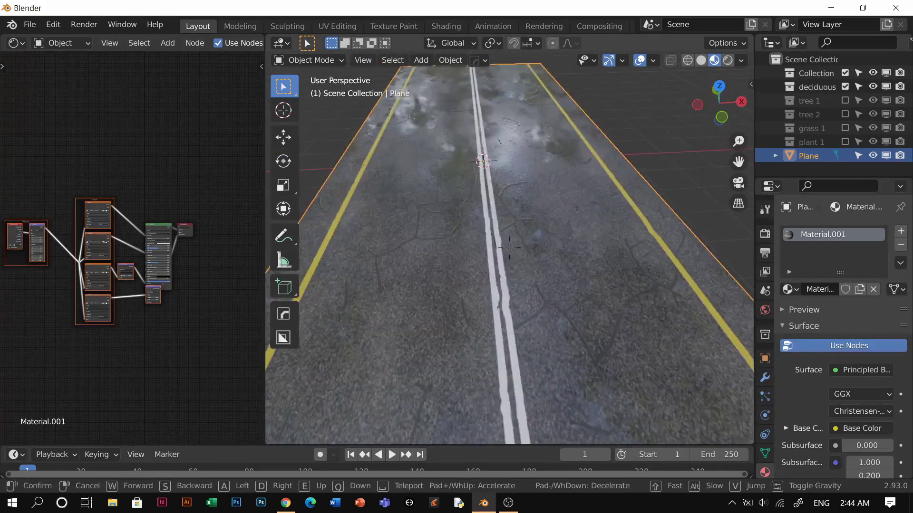
key(w)
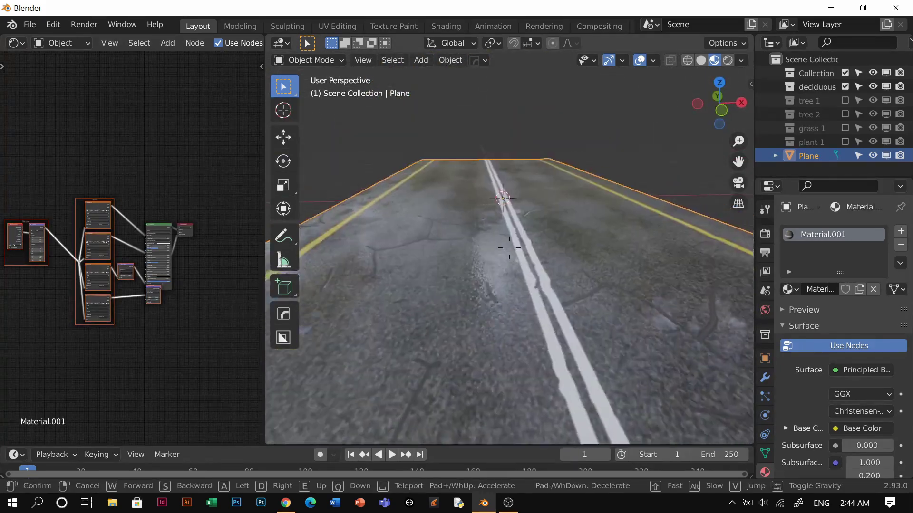
key(d)
key(w)
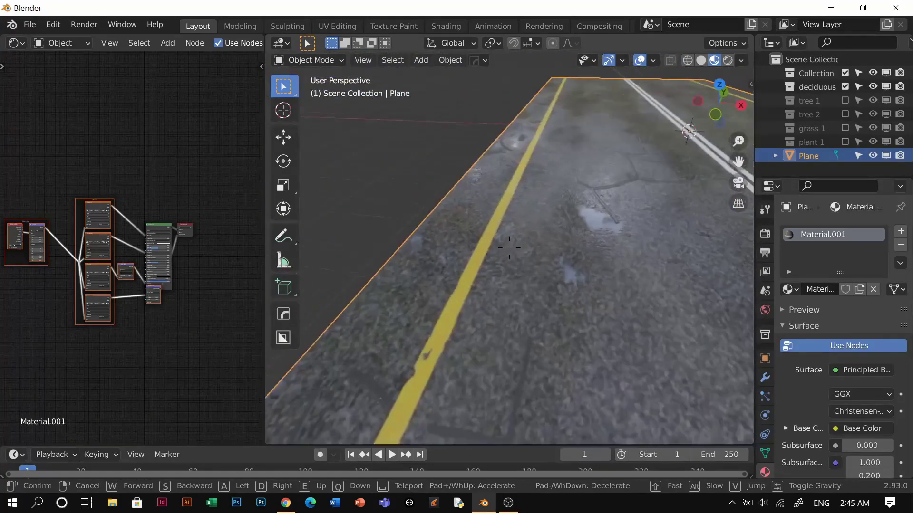
click(509, 247)
Split the Shader Editor area and show the UV Editor in the new part.
drag(2, 46, 5, 163)
click(15, 43)
click(29, 110)
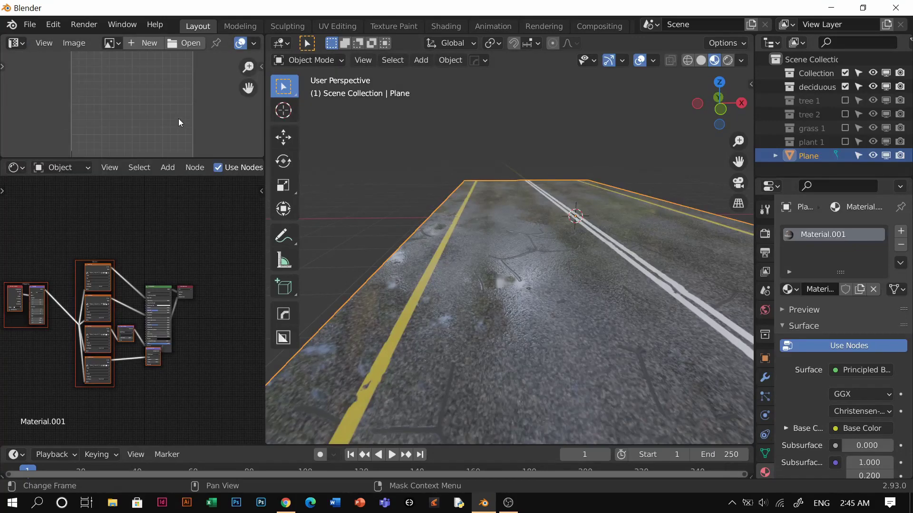
Scale the road plane's whole UV layout down slightly in Edit Mode and return to Object Mode.
click(642, 225)
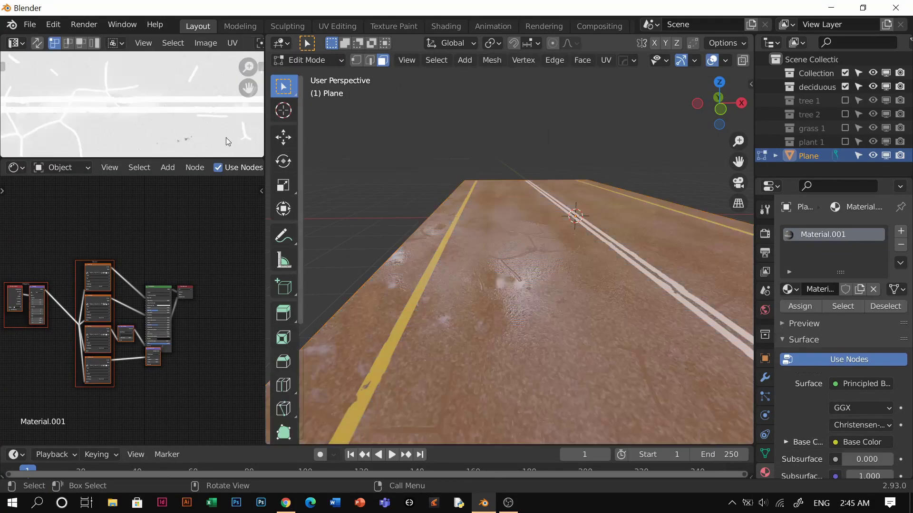
key(a)
key(s)
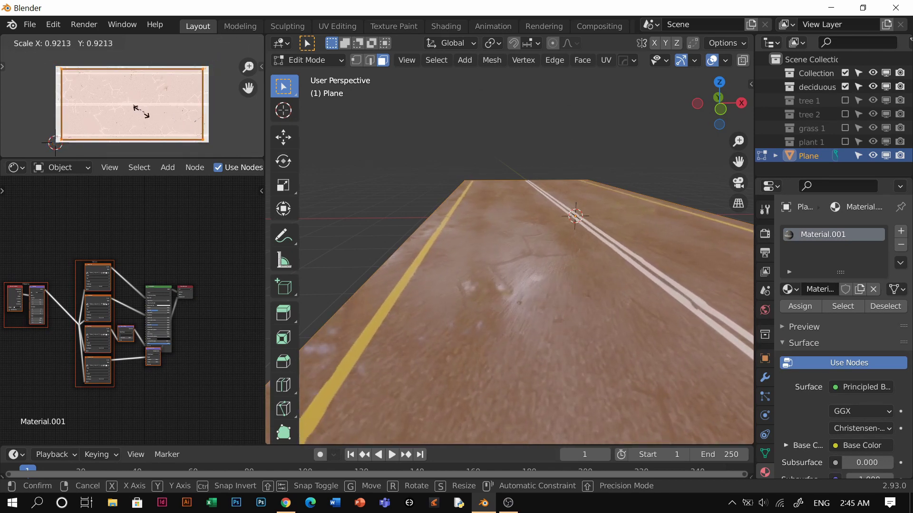
click(143, 129)
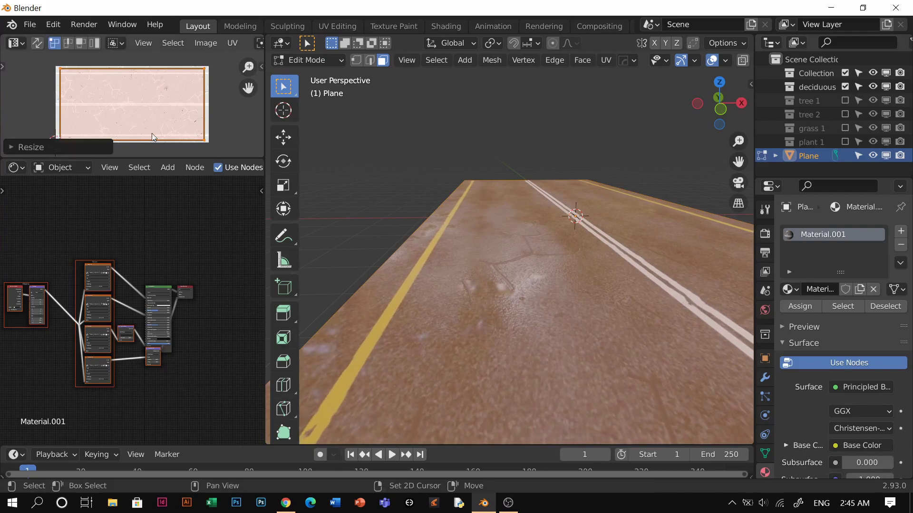
key(Tab)
Walk along the road to examine the rescaled texture and its lane markings.
key(shift+grave)
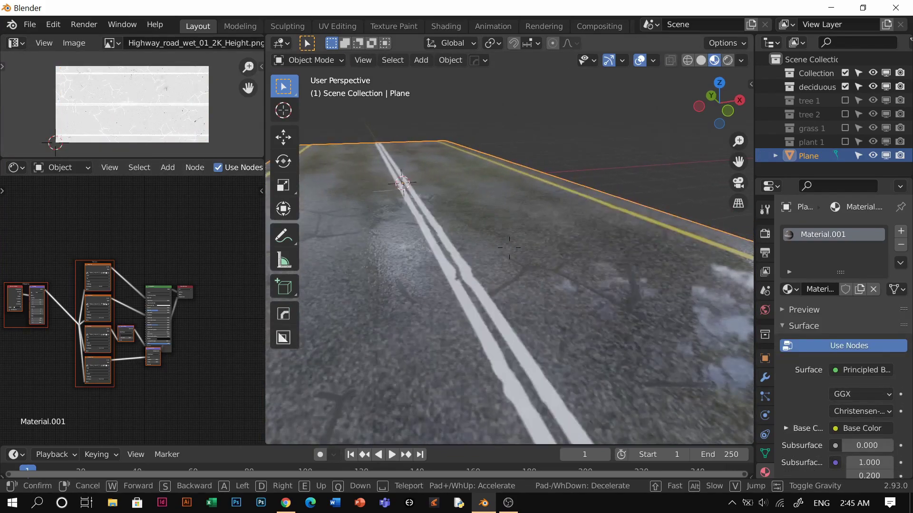
key(w)
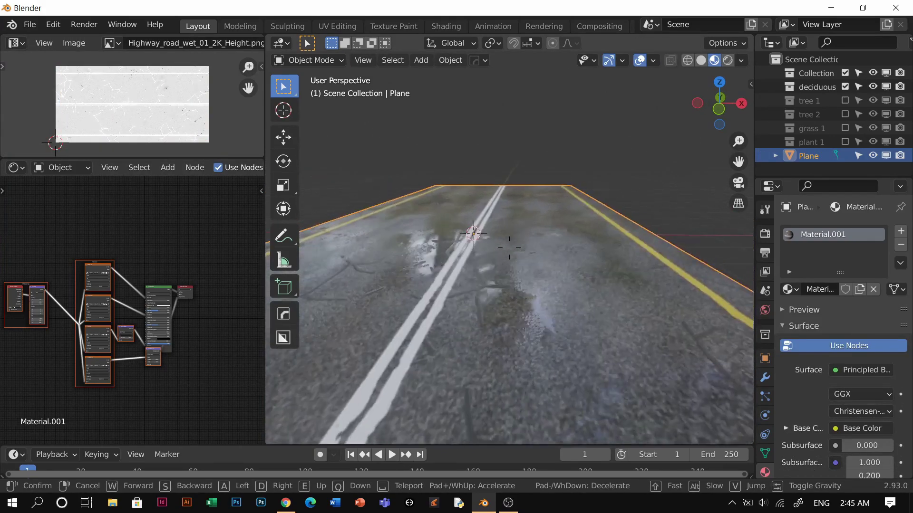
key(a)
key(a)
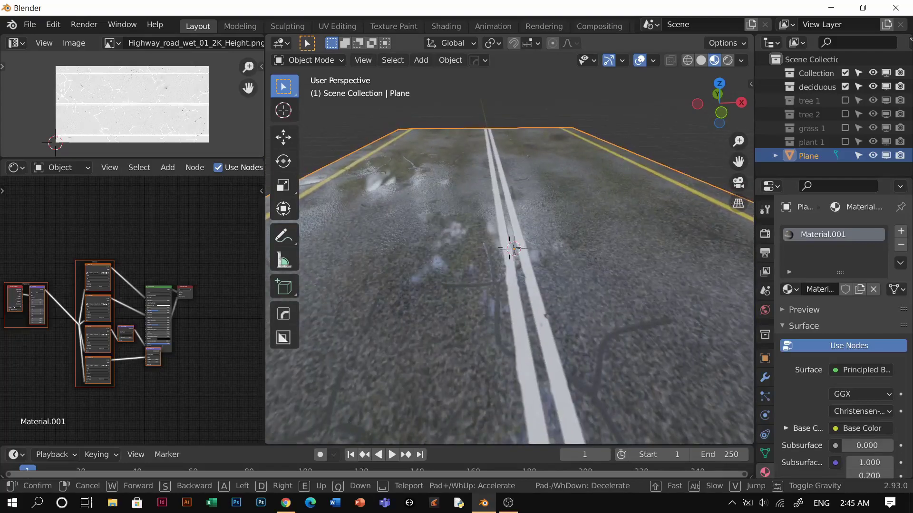
key(a)
key(s)
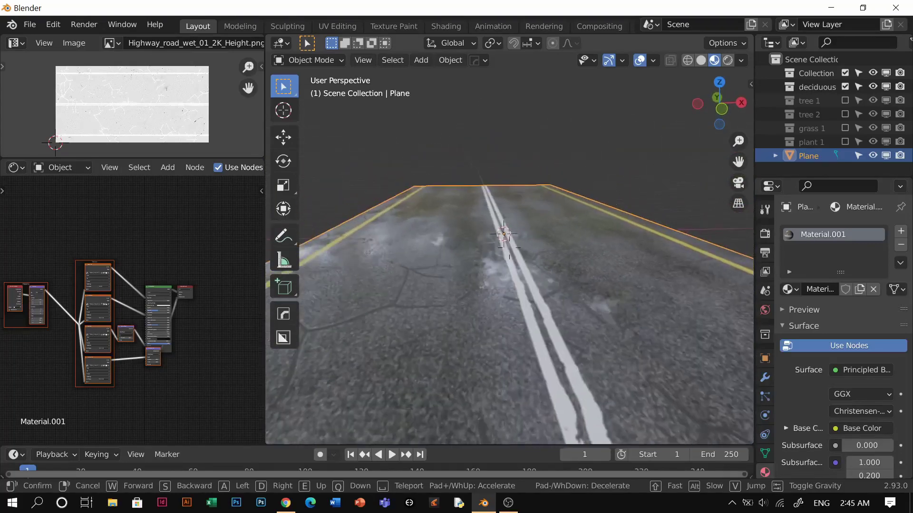
key(d)
click(509, 248)
Widen the road plane slightly along the X axis and apply its scale.
middle_drag(523, 273, 558, 284)
key(s)
key(x)
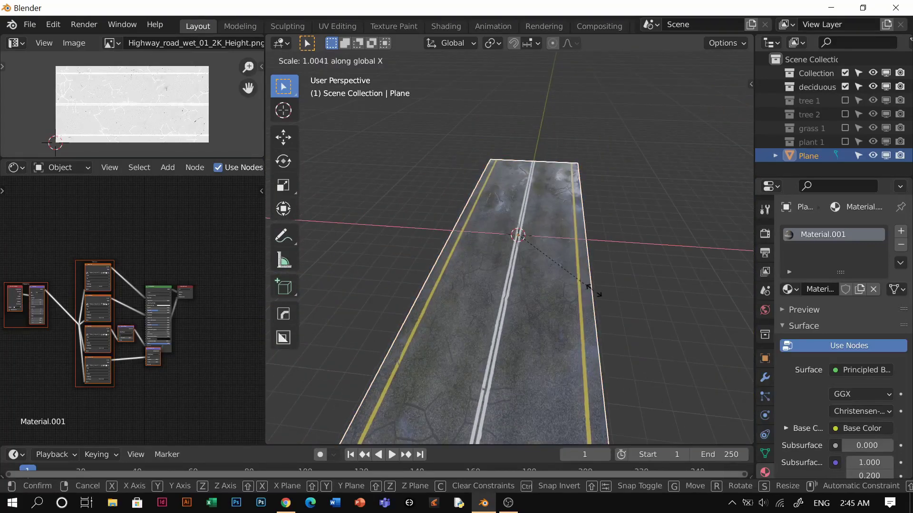
click(598, 270)
key(ctrl+a)
click(595, 267)
key(s)
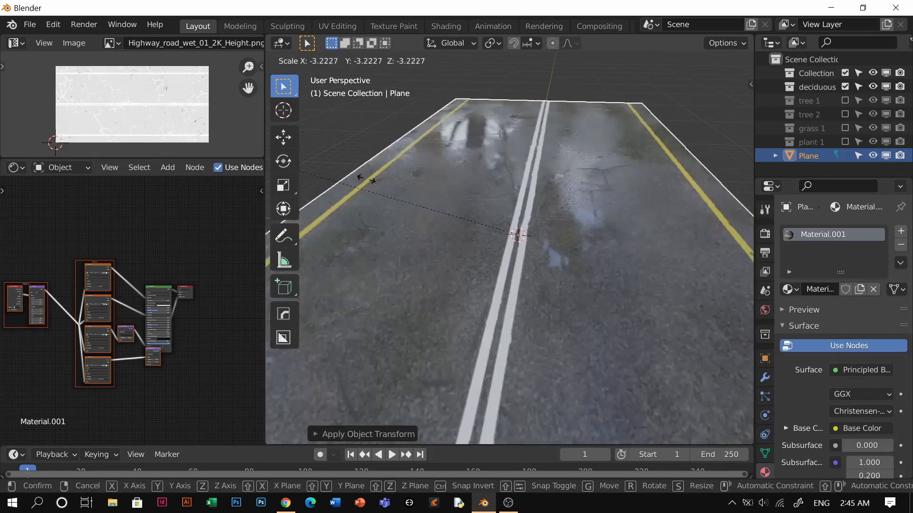
right_click(495, 212)
Scale the road plane's UV layout along Y by about 1.13 and return to Object Mode.
key(ctrl+Tab)
click(620, 226)
key(s)
key(x)
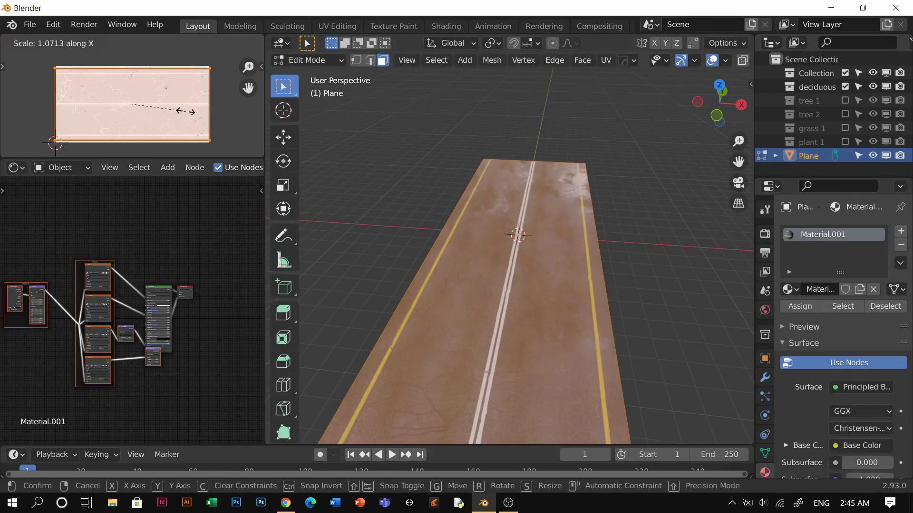
key(y)
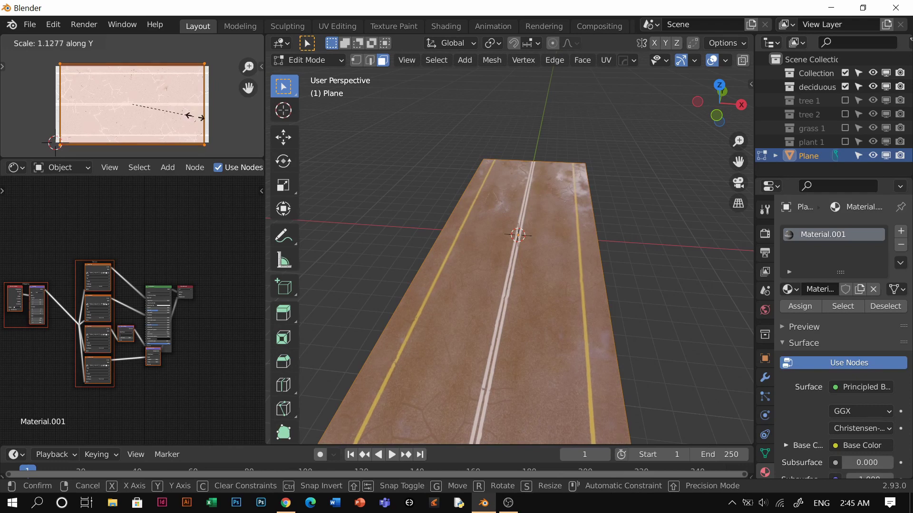
click(200, 123)
key(Tab)
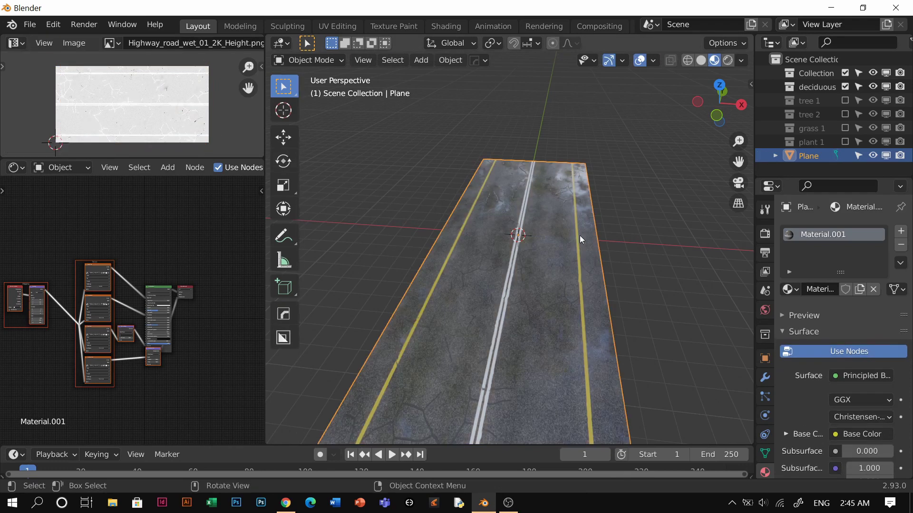
Deselect the road plane and set the viewport to solid shading.
scroll(581, 236, down, 2)
click(589, 237)
mouse_move(528, 265)
middle_down()
mouse_move(614, 271)
mouse_move(627, 329)
mouse_move(560, 263)
mouse_move(502, 276)
middle_up()
key(z)
click(596, 267)
Add a Path curve and move it along the X axis to just outside the road's long edge.
key(shift+a)
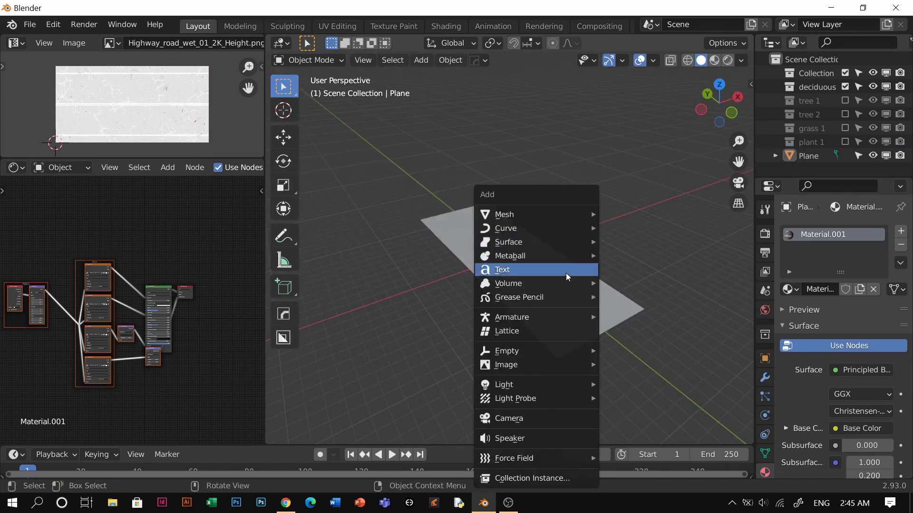
mouse_move(549, 228)
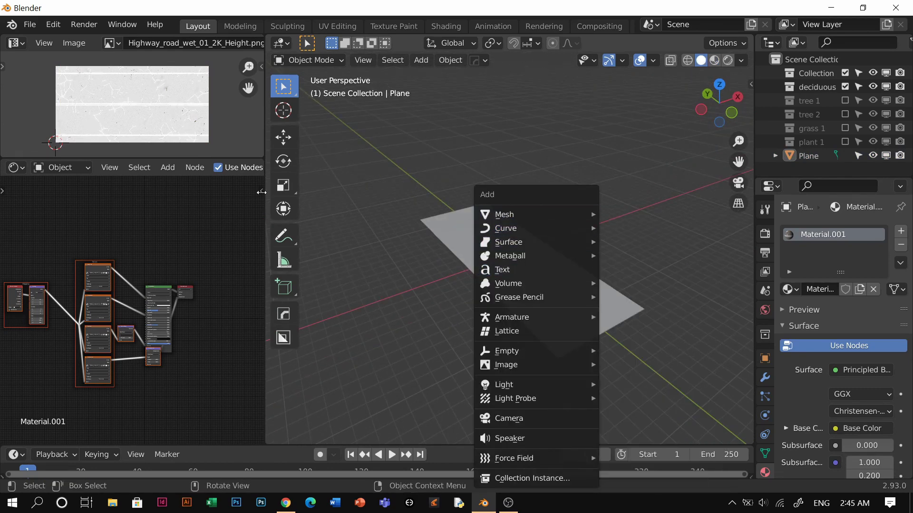
key(Escape)
key(shift+a)
mouse_move(481, 229)
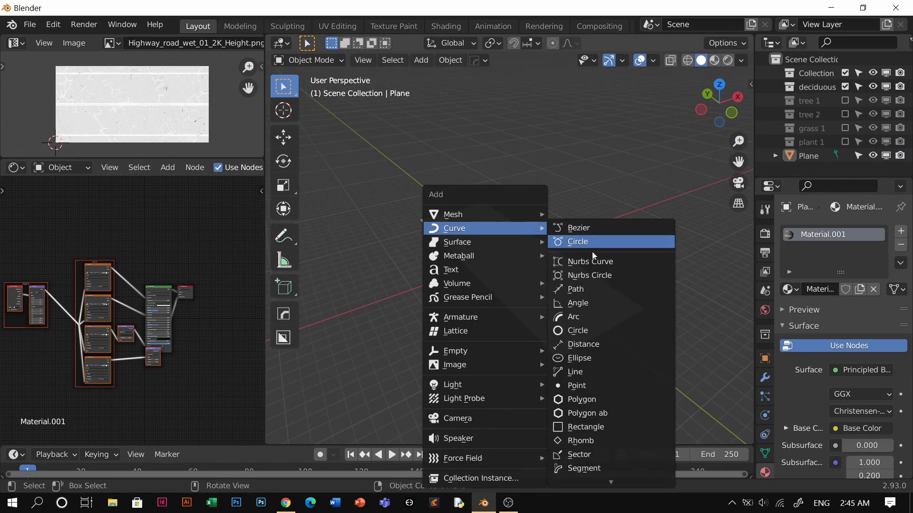
click(592, 290)
key(g)
key(x)
click(529, 322)
Turn the path parallel to the road in top view, scale it to nearly the road's length and apply its transform.
key(KP_7)
key(r)
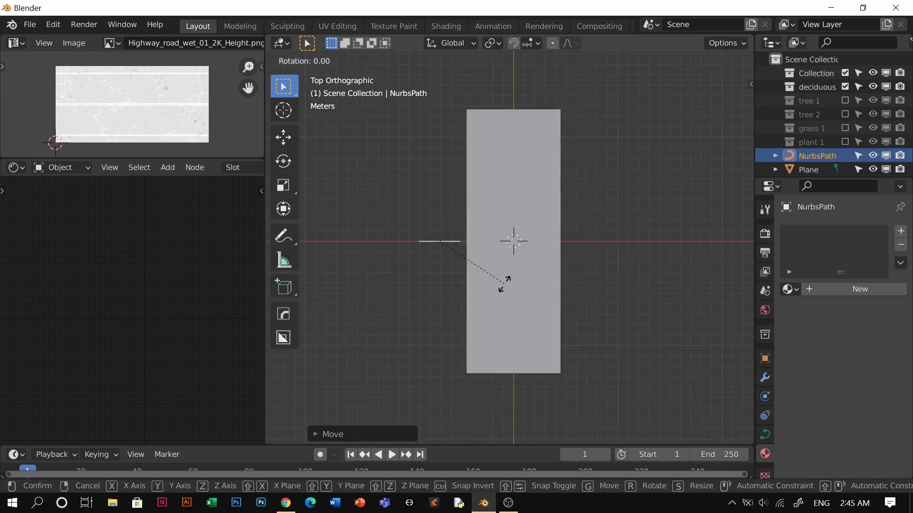
key(Return)
key(Tab)
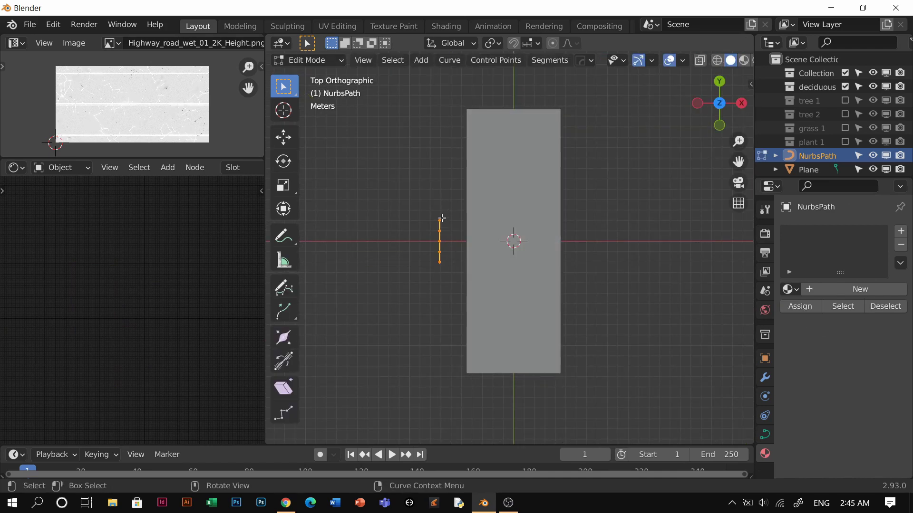
key(Tab)
key(s)
key(Return)
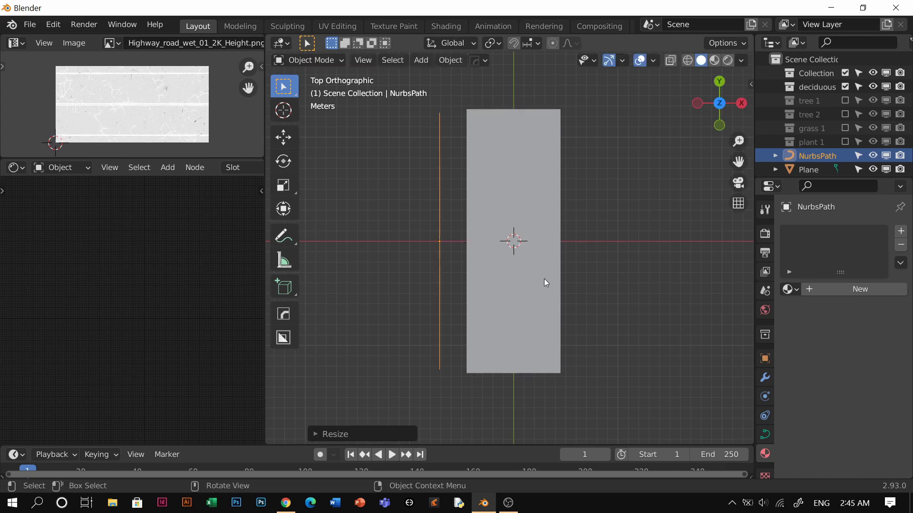
key(ctrl+a)
click(526, 288)
Bend the path into a zigzag by moving its second and fourth control points onto the road and the middle one outward.
key(Tab)
click(443, 162)
key(g)
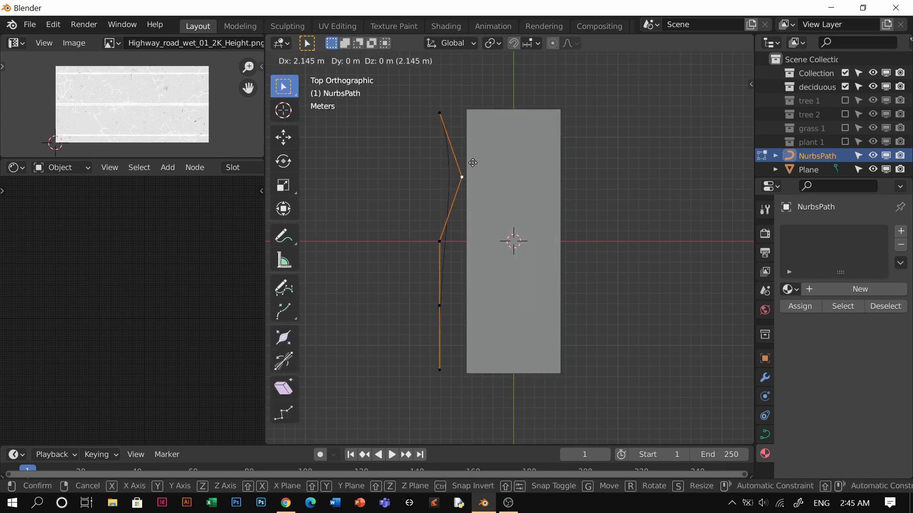
click(488, 165)
click(440, 240)
key(g)
click(492, 312)
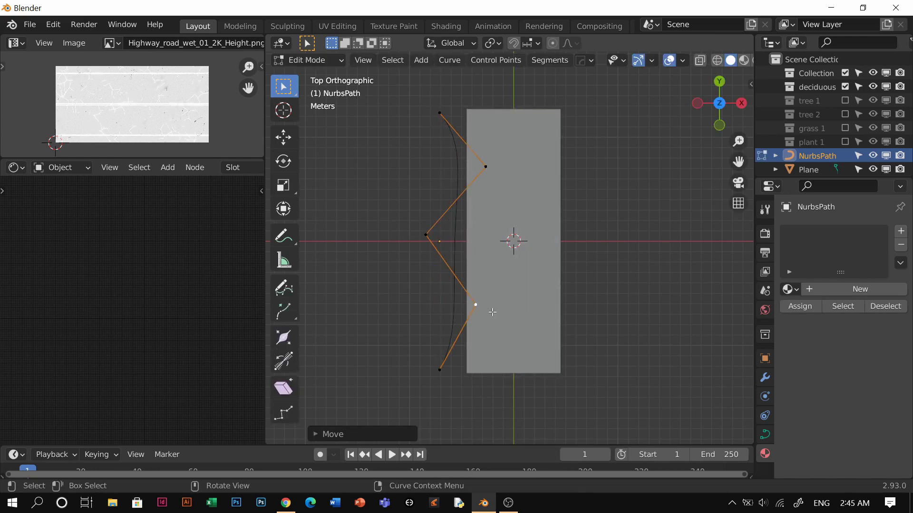
Move the path's fifth control point in toward the road's corner and its middle control point closer to the road's long edge.
click(441, 371)
key(g)
click(468, 377)
scroll(475, 266, up, 1)
click(389, 253)
key(g)
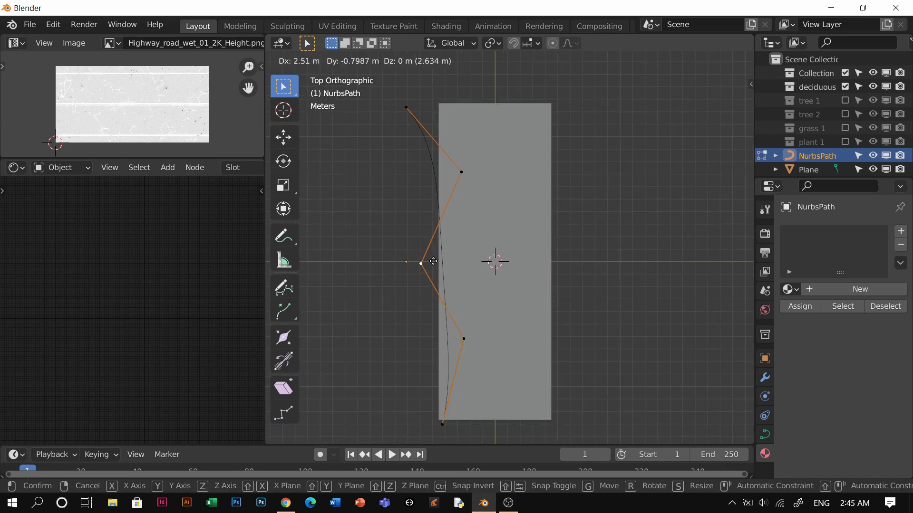
click(488, 270)
middle_drag(488, 269, 486, 202)
key(KP_7)
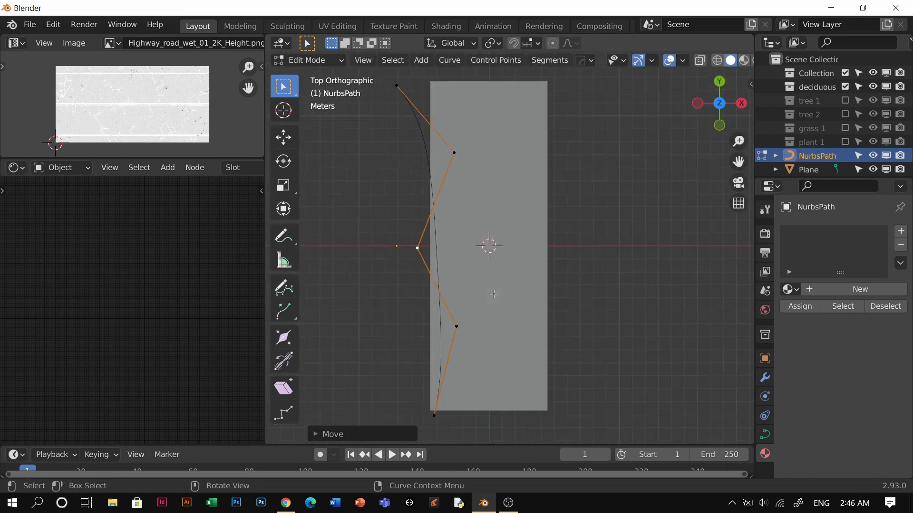
Shift the path's fifth control point slightly outward from the road's corner in top view.
scroll(493, 295, down, 2)
click(452, 370)
key(g)
click(436, 372)
Raise the path's middle and first control points along the Z axis and move its second control point upward.
scroll(478, 210, up, 3)
middle_drag(478, 210, 449, 223)
click(405, 239)
key(g)
key(z)
click(400, 210)
key(g)
key(z)
click(411, 203)
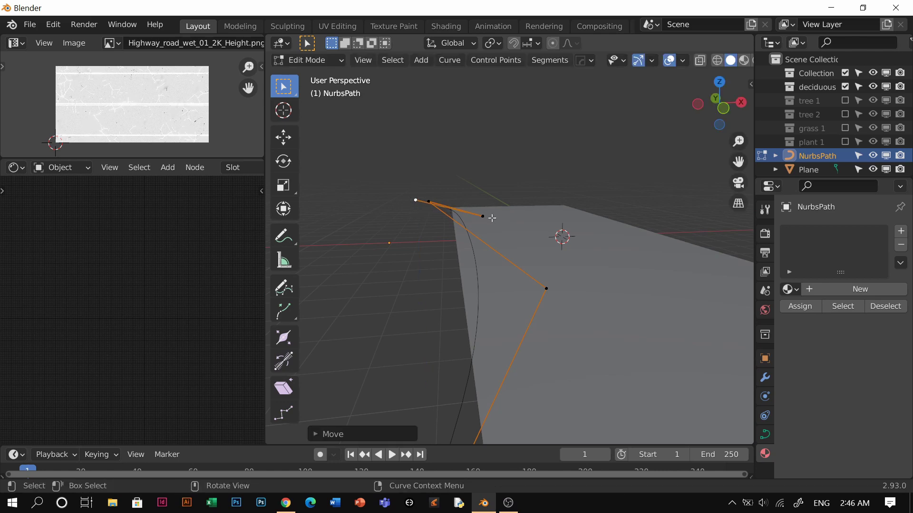
click(485, 216)
key(g)
click(485, 202)
Subdivide the path segment between the middle and fourth control points and lower the new point along the Z axis.
click(546, 289)
middle_drag(545, 289, 506, 287)
right_click(489, 225)
click(477, 54)
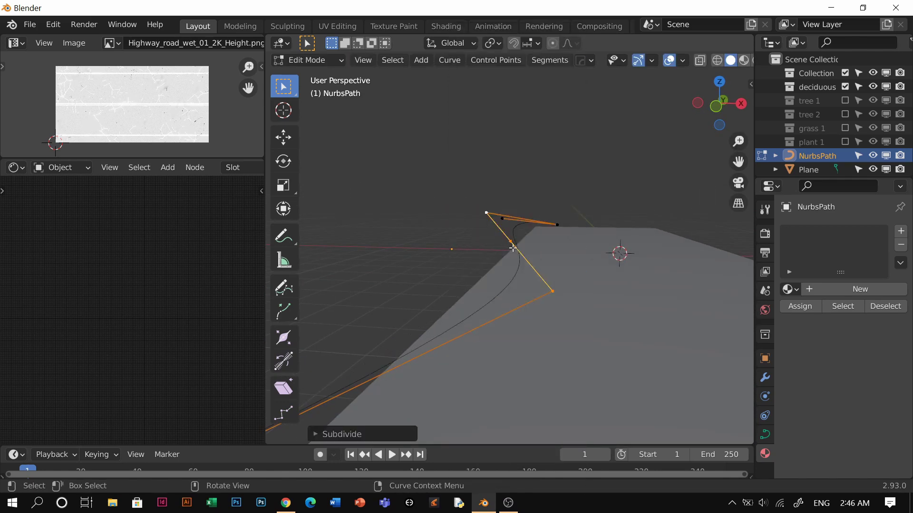
key(g)
key(z)
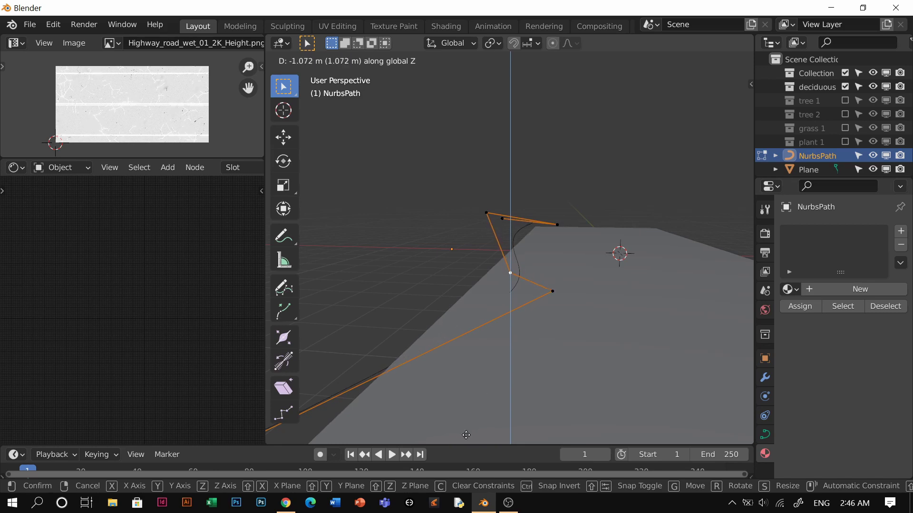
click(471, 380)
Subdivide the path segment between the fourth and end control points, raise the end point along Z and leave Edit Mode.
mouse_move(506, 346)
middle_down()
mouse_move(420, 351)
mouse_move(428, 342)
mouse_move(495, 341)
middle_up()
right_click(495, 341)
click(512, 325)
click(369, 336)
key(g)
key(z)
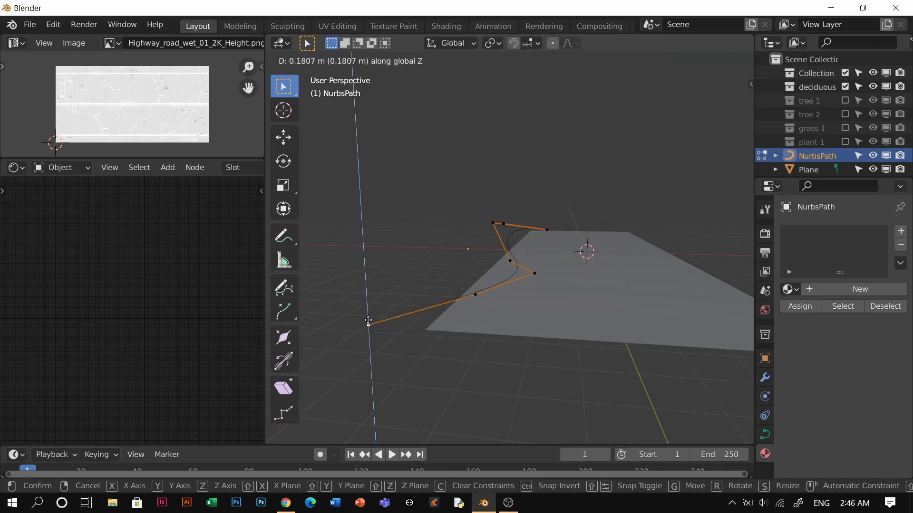
click(369, 310)
click(472, 299)
key(Tab)
Add a Bezier circle at the path's origin beside the road.
scroll(494, 250, down, 1)
key(q)
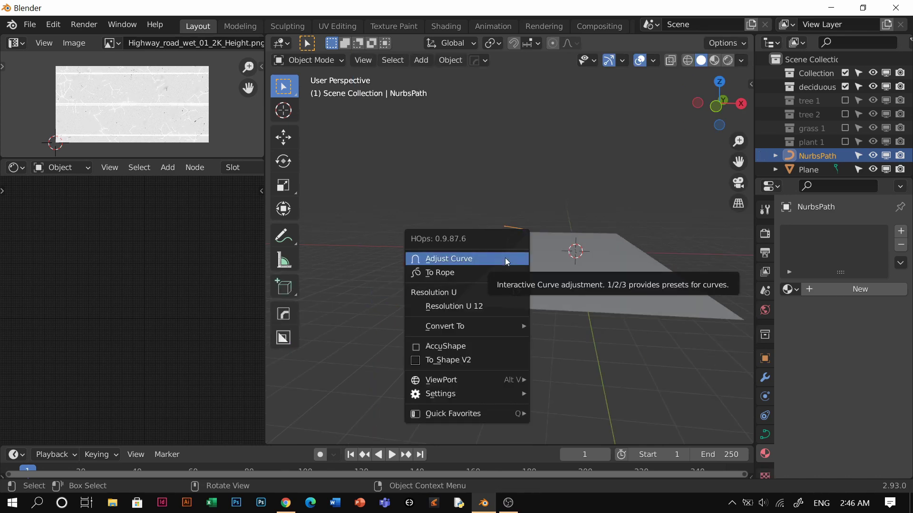
key(shift+a)
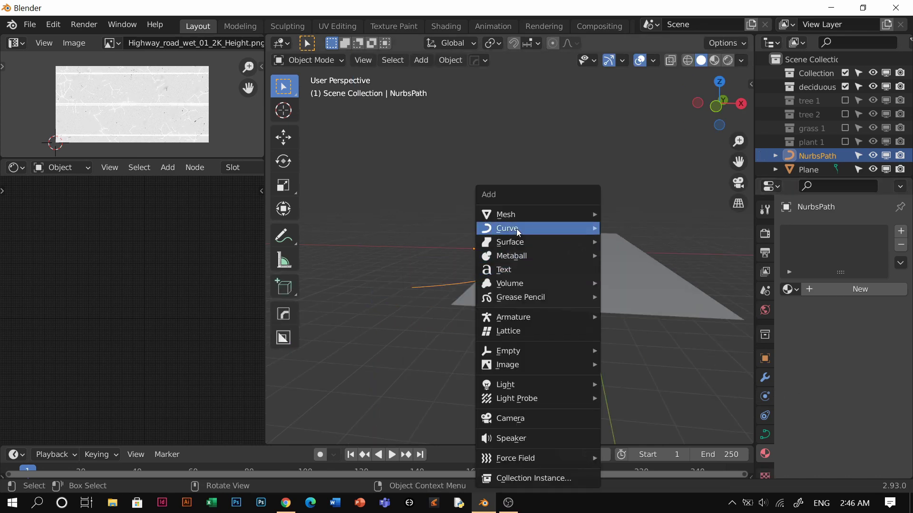
key(Escape)
key(shift+a)
mouse_move(517, 232)
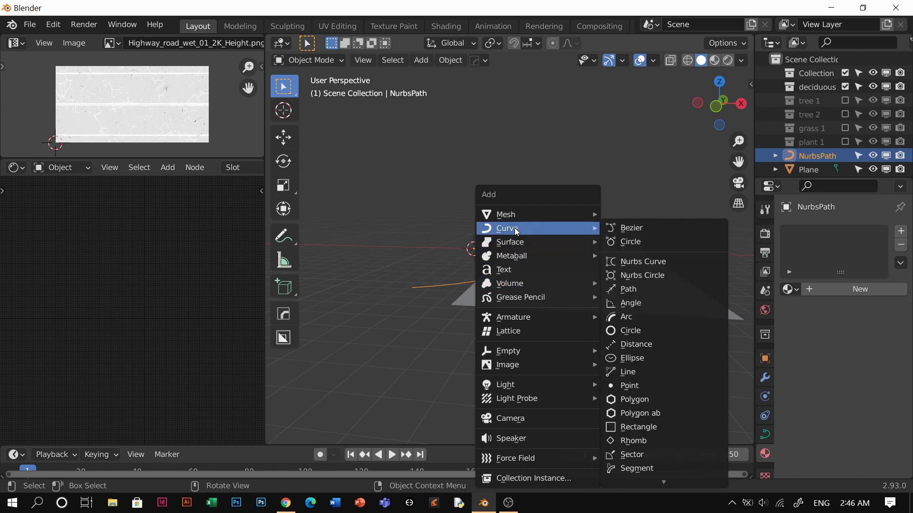
click(631, 245)
Set the path's bevel type to Object and use the Bezier circle as its bevel object.
middle_drag(515, 295, 560, 307)
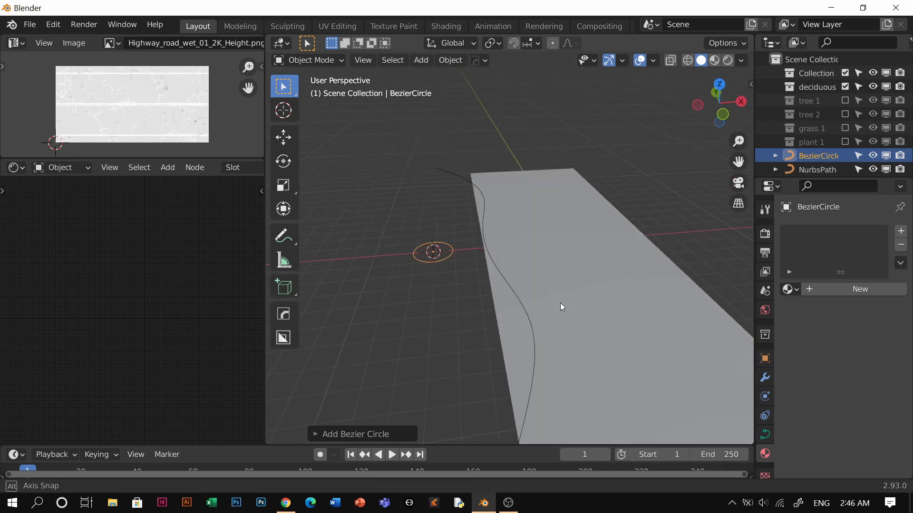
click(513, 278)
middle_drag(513, 278, 559, 233)
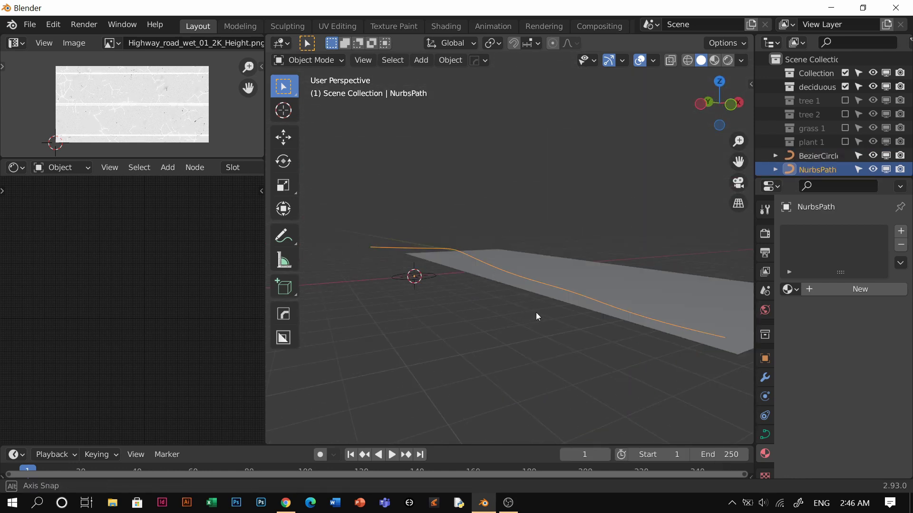
middle_drag(536, 313, 547, 343)
click(765, 435)
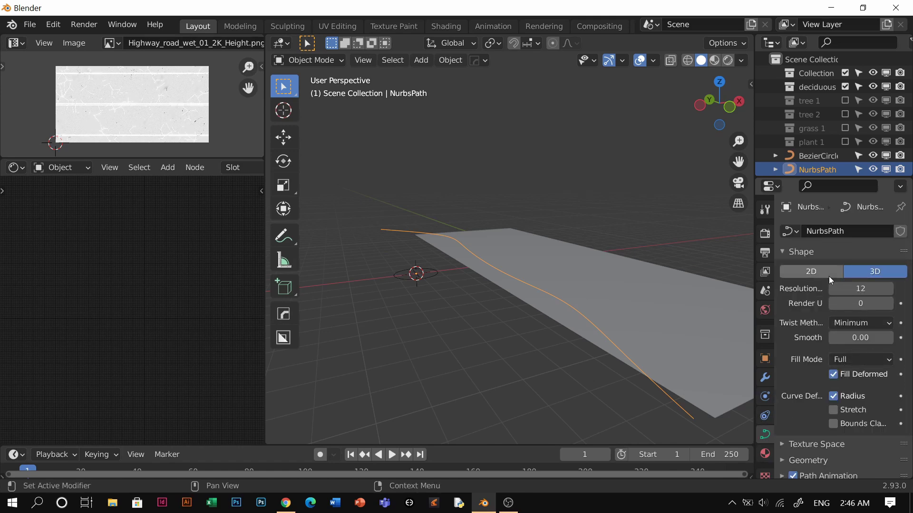
scroll(824, 420, down, 5)
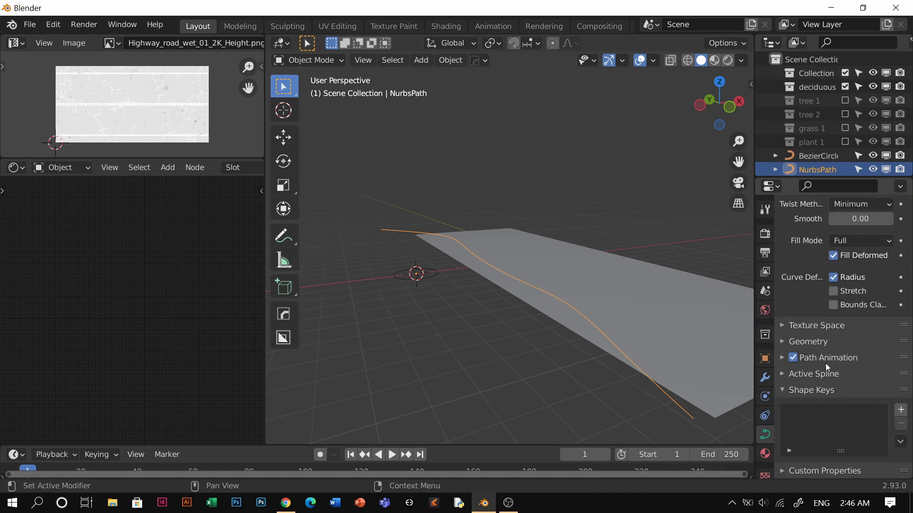
click(810, 342)
scroll(855, 366, down, 2)
click(851, 423)
scroll(874, 416, down, 3)
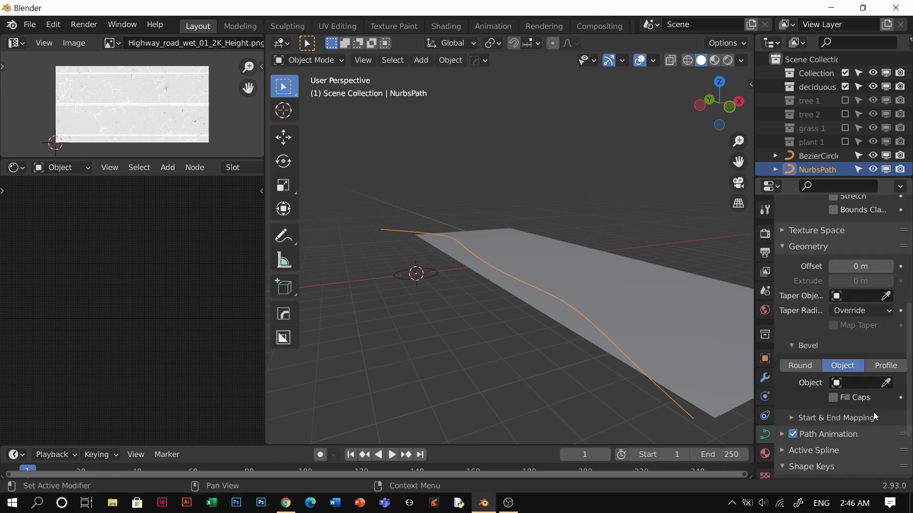
click(418, 274)
Shrink the radius of all the path's control points to make a thin tube and return to Object Mode.
scroll(578, 314, down, 3)
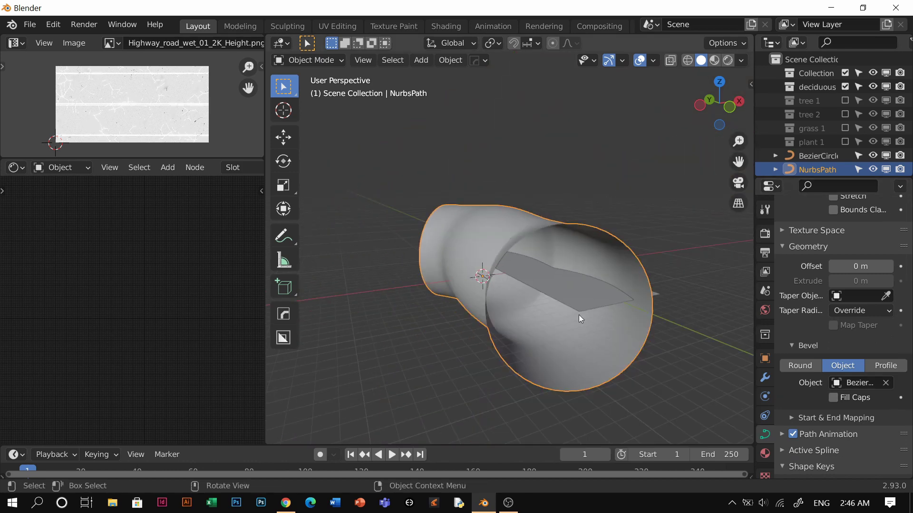
middle_drag(650, 323, 620, 332)
scroll(620, 332, up, 3)
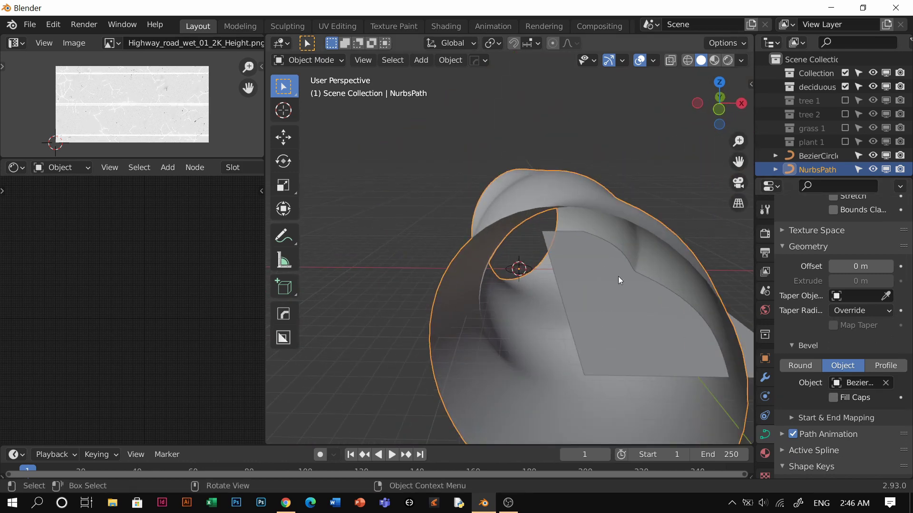
click(600, 173)
key(alt+s)
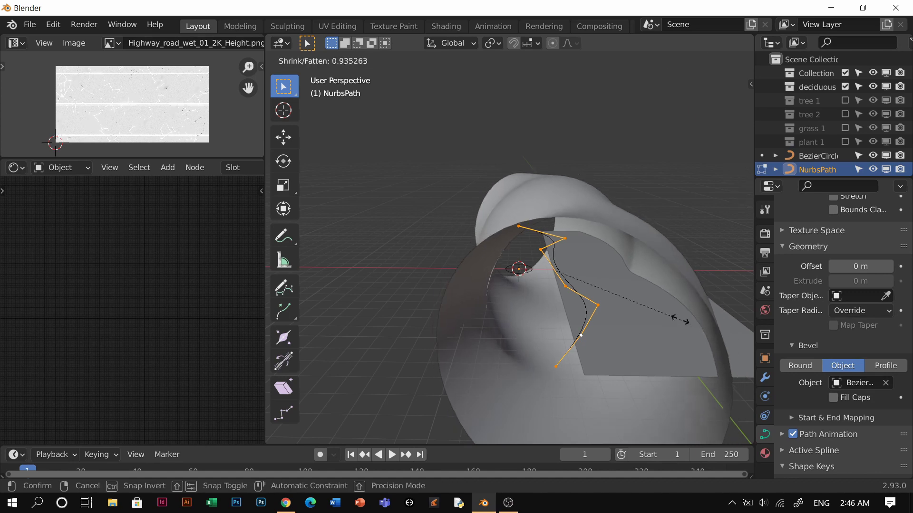
click(558, 281)
key(ctrl+Tab)
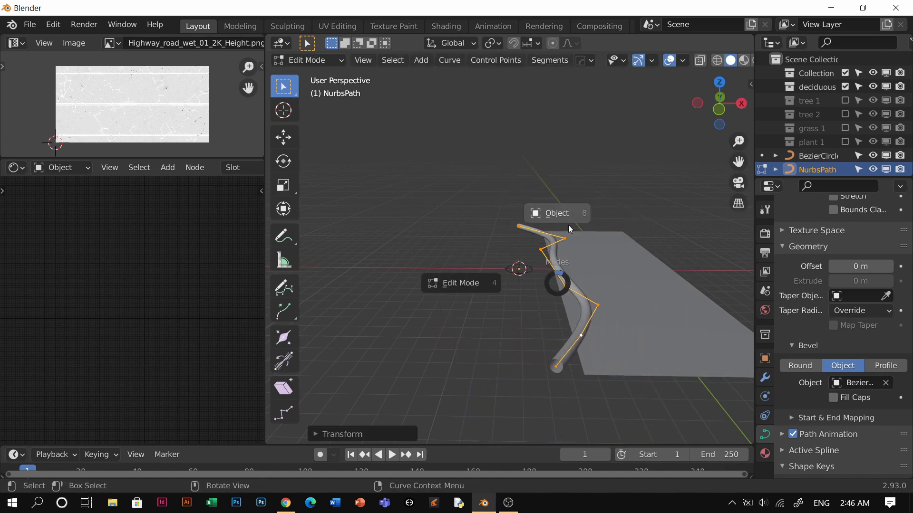
click(567, 221)
Edit the Bezier circle and move its control point farthest from the road about 0.53 m inward along the X axis.
middle_drag(566, 280, 596, 304)
scroll(597, 304, up, 3)
click(560, 321)
shift+middle_drag(563, 329, 504, 253)
key(Tab)
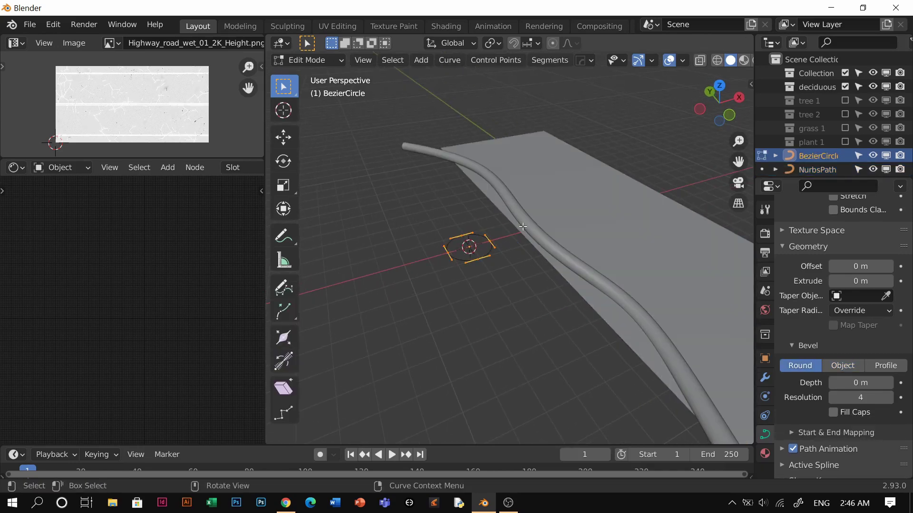
key(x)
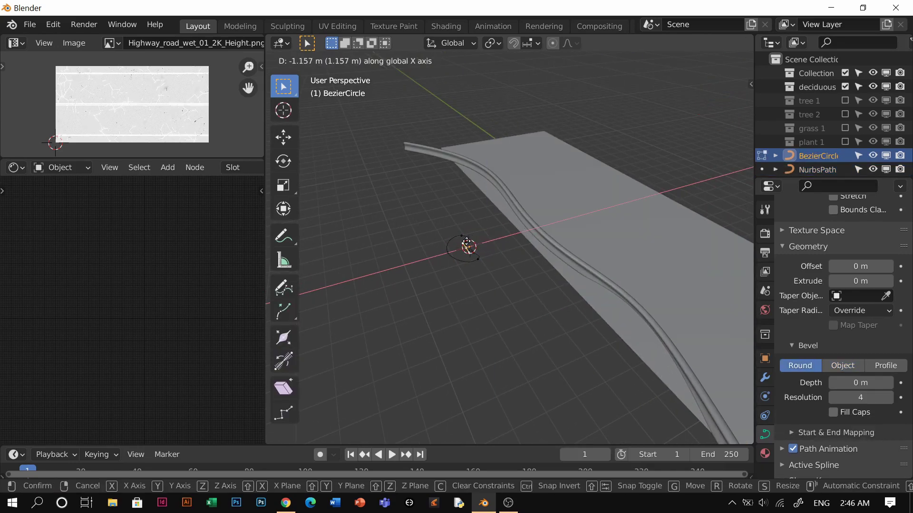
right_click(470, 242)
click(457, 251)
key(g)
key(x)
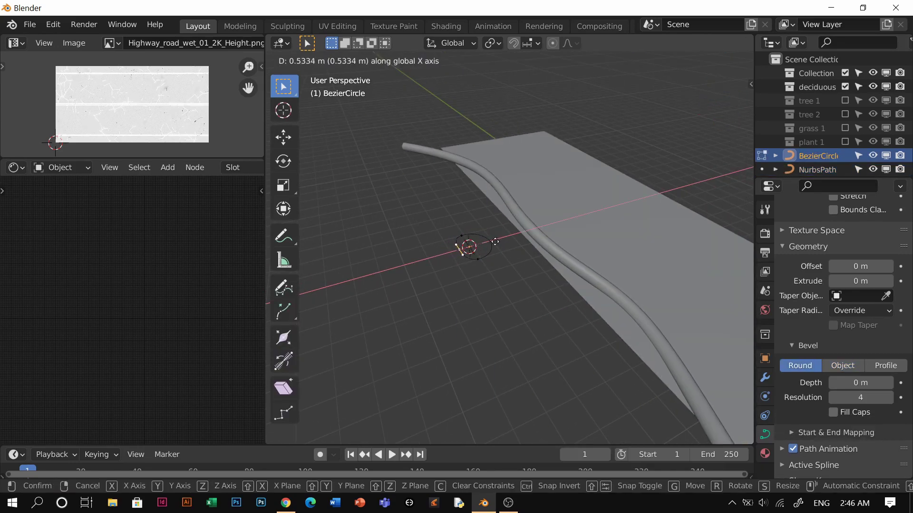
click(494, 242)
Push the circle's same control point farther along X to form a concave rail profile and leave Edit Mode.
middle_drag(480, 229, 483, 183)
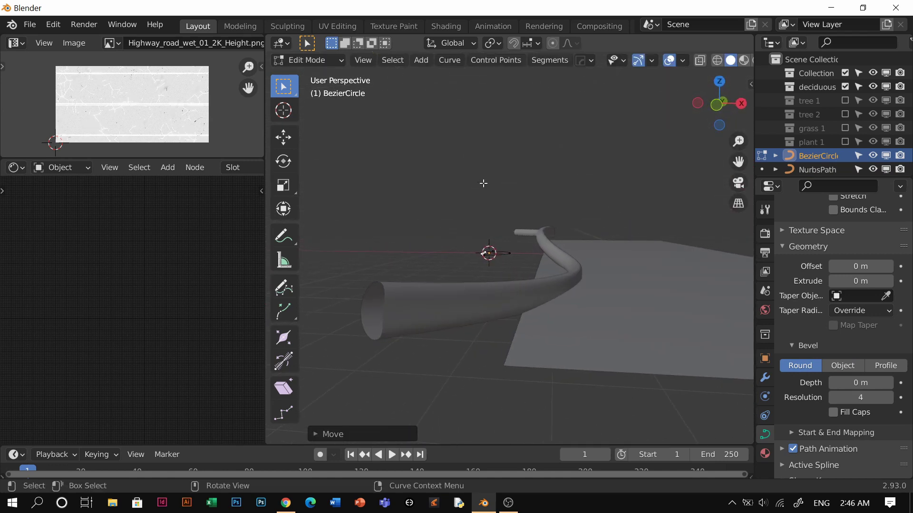
key(g)
key(x)
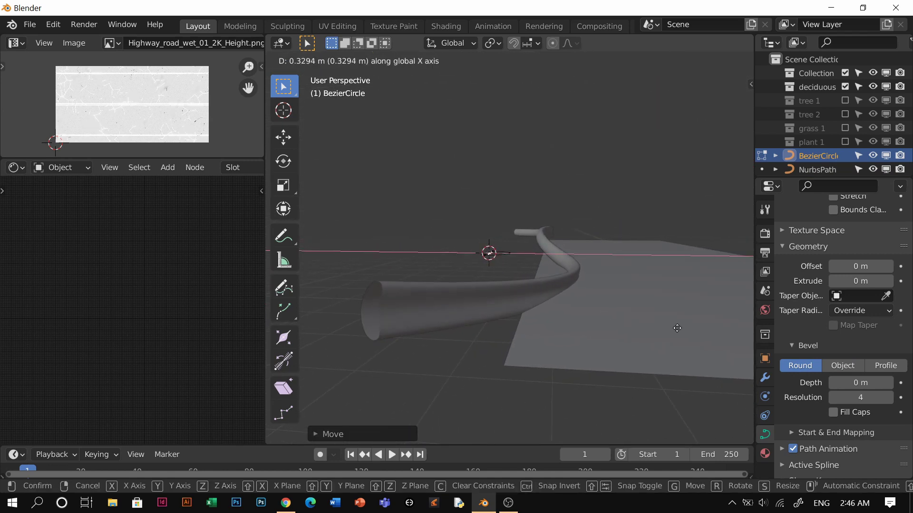
click(746, 338)
key(Tab)
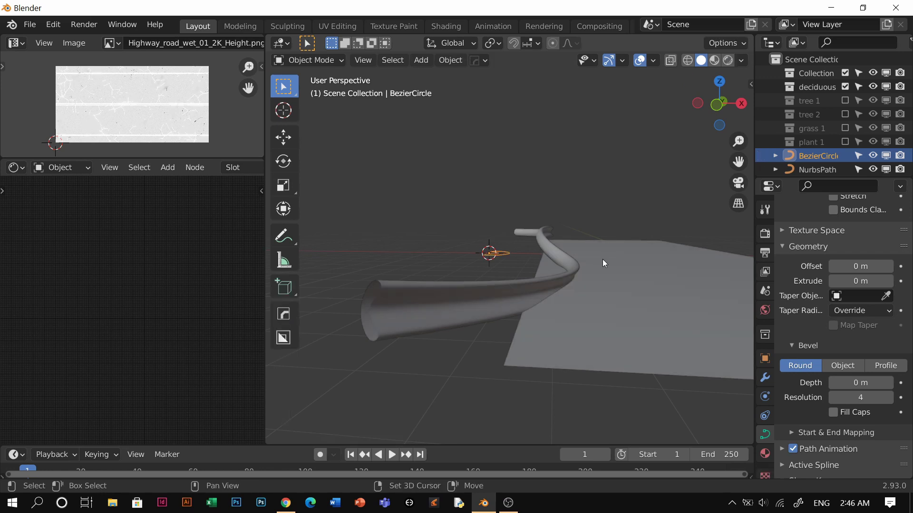
Raise the rail path's fourth control point and the adjacent subdivided point along the Z axis.
middle_drag(603, 258, 535, 297)
click(538, 282)
key(Tab)
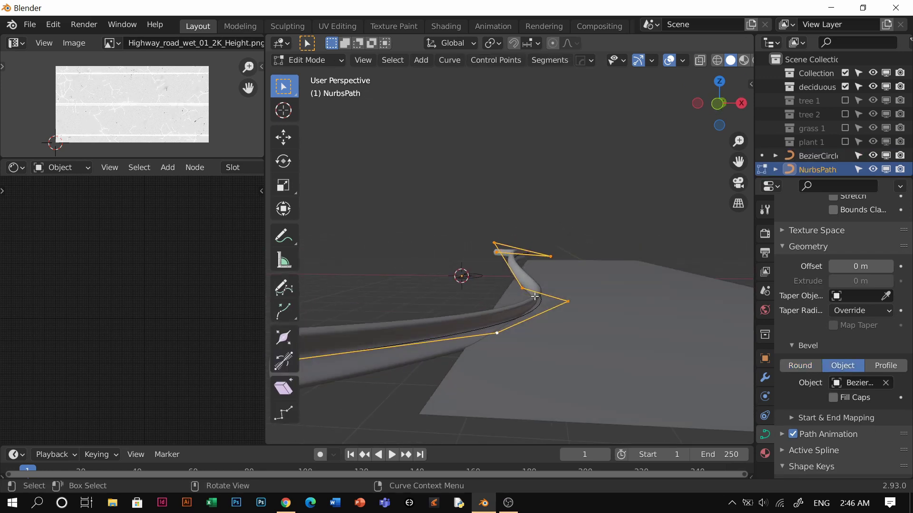
key(g)
key(z)
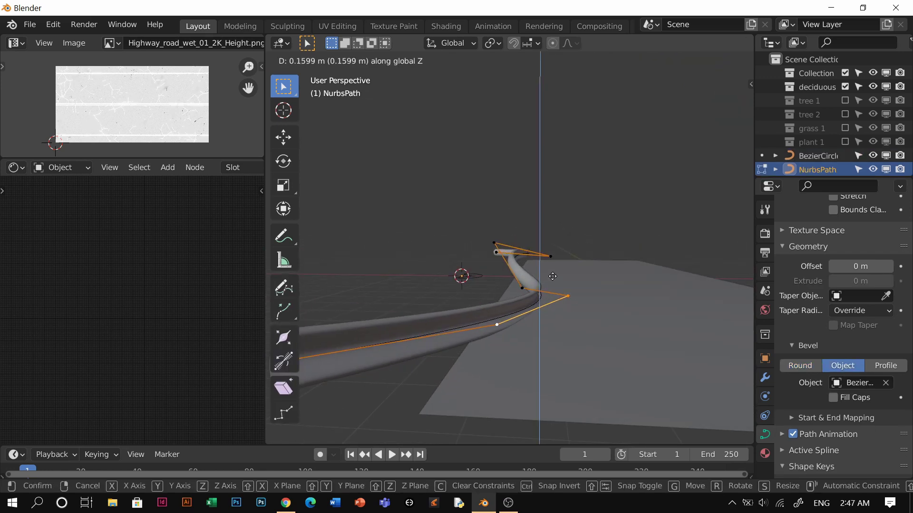
click(552, 263)
middle_drag(552, 262, 550, 301)
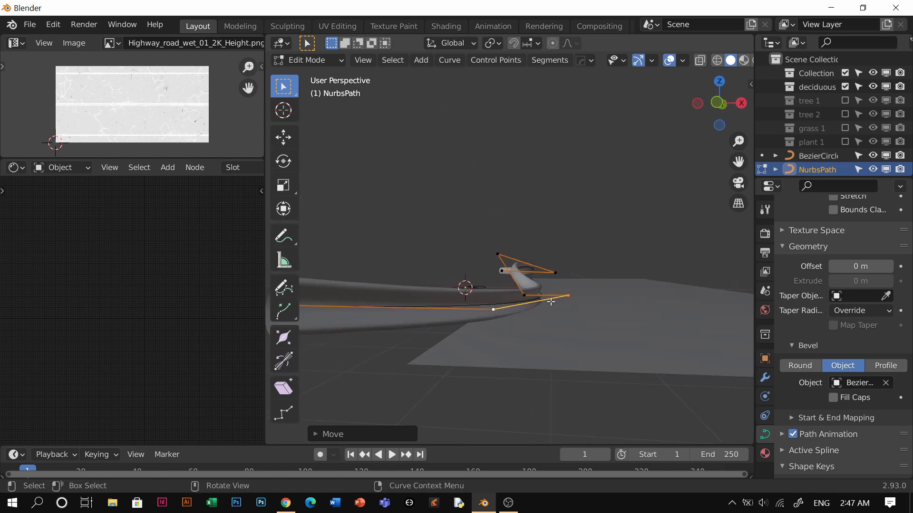
Shrink the radius of all the rail's control points further and return to Object Mode.
key(alt+s)
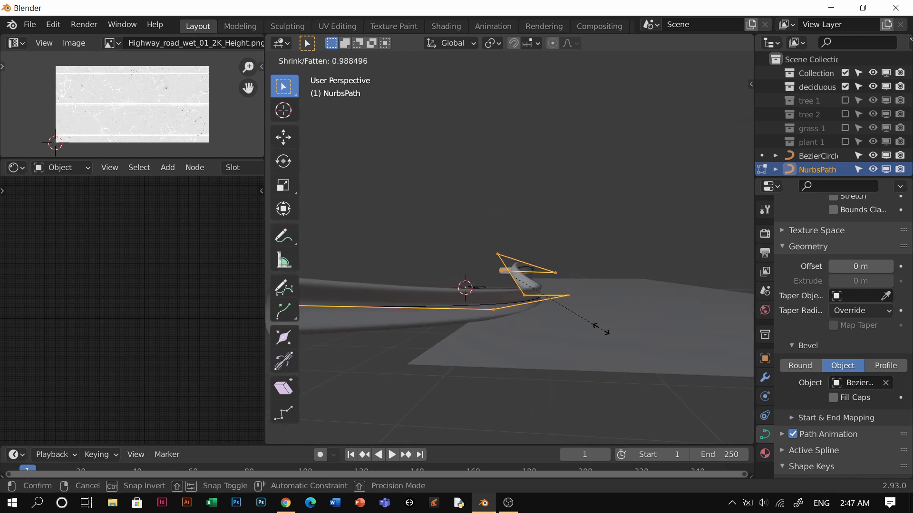
click(538, 296)
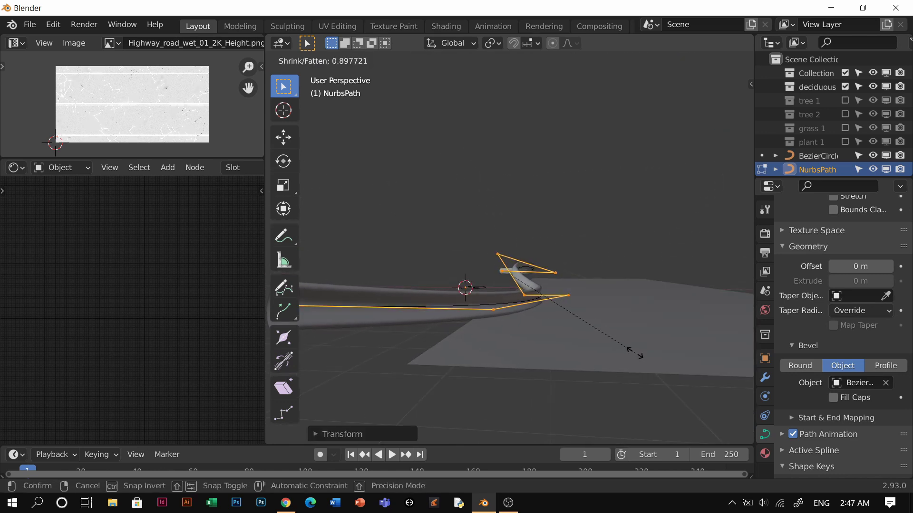
click(619, 348)
key(ctrl+Tab)
click(566, 273)
middle_drag(566, 276, 517, 273)
key(Tab)
key(Tab)
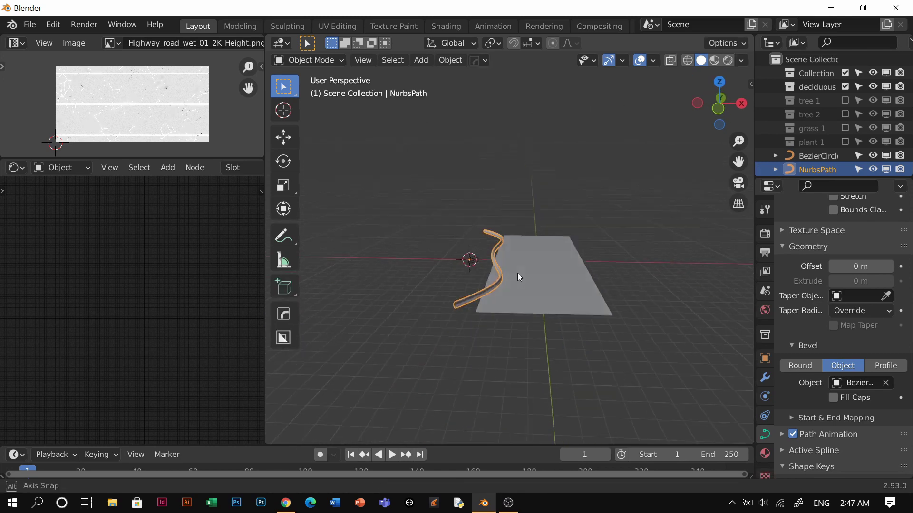
Raise the whole rail above the road along the Z axis and set its origin to its geometry.
scroll(517, 273, up, 3)
key(g)
key(z)
click(504, 190)
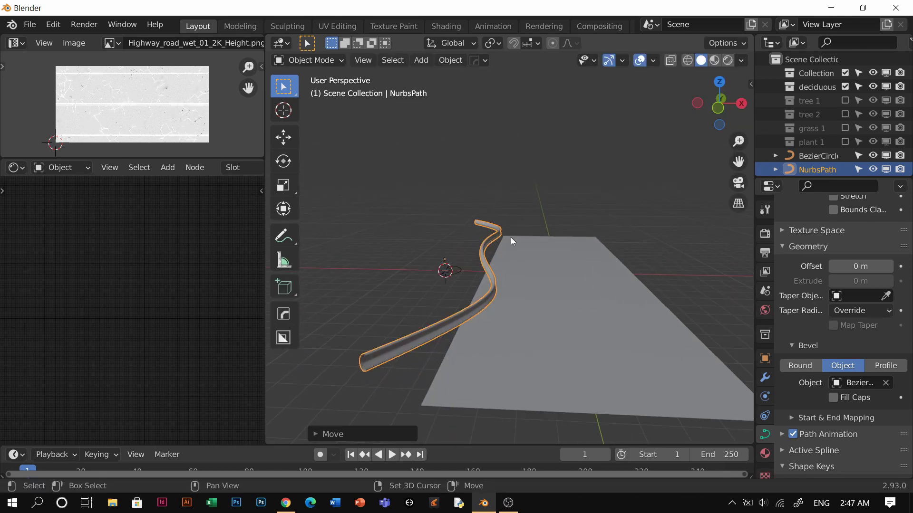
middle_drag(510, 237, 522, 264)
key(ctrl+alt+x)
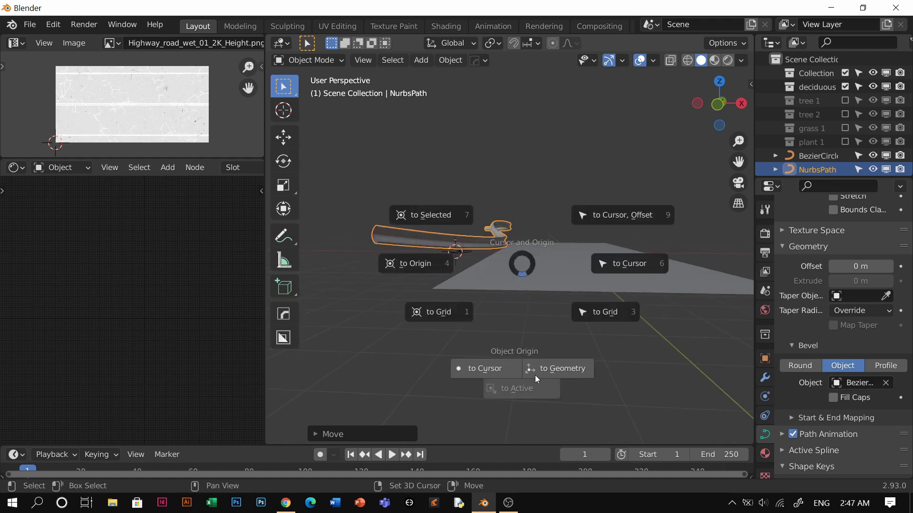
click(542, 370)
Duplicate the rail just below itself and turn the copy into a round-bevelled pipe with a depth of 0.308 m, positioned beneath the rail.
middle_drag(526, 298, 533, 269)
key(shift+d)
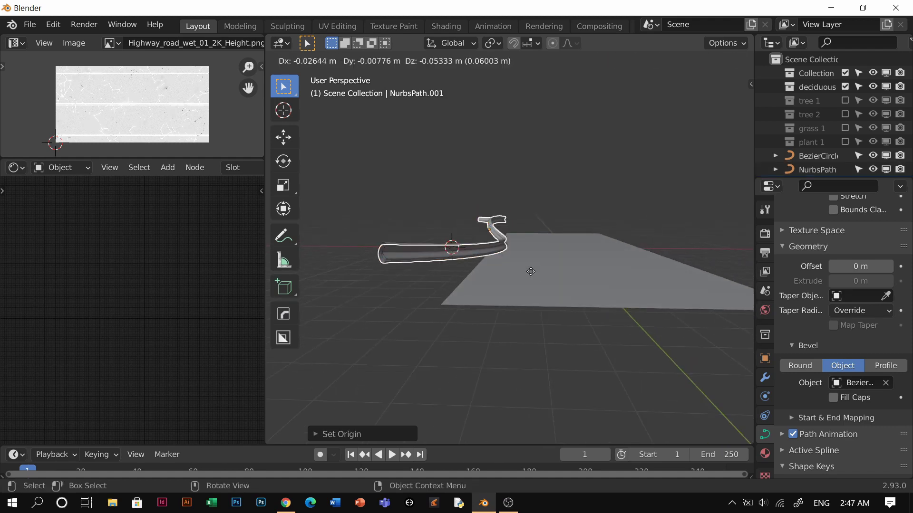
click(528, 288)
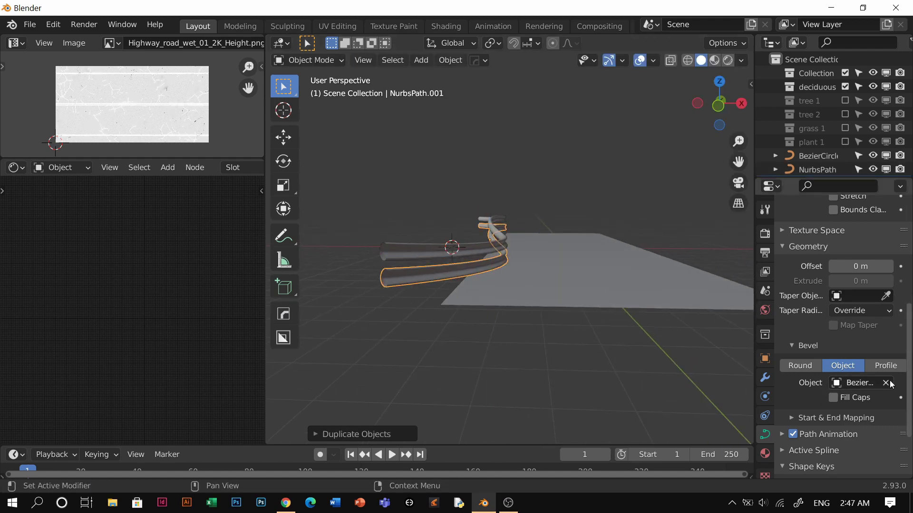
click(816, 369)
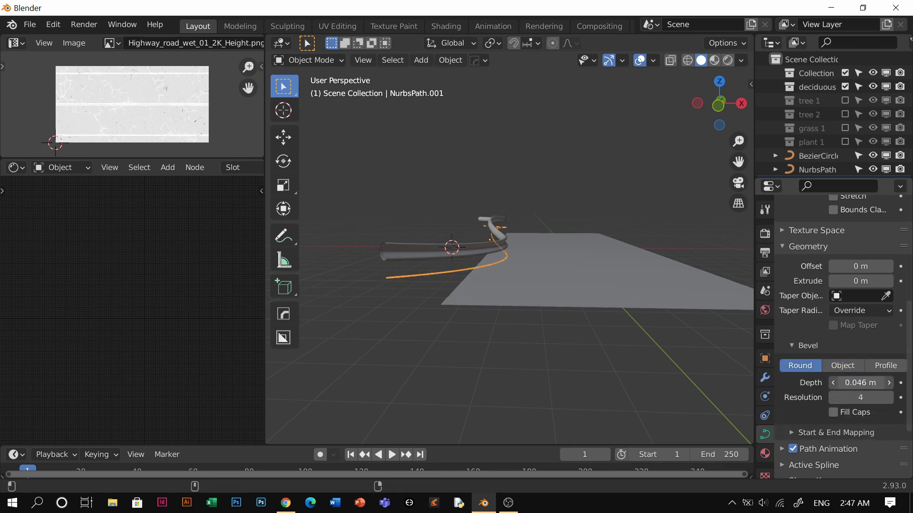
drag(861, 383, 868, 383)
key(g)
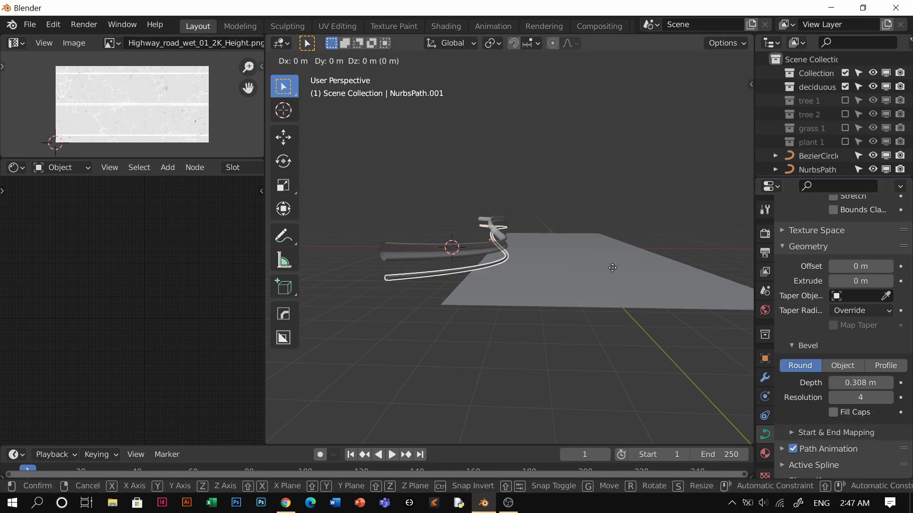
click(595, 236)
Set snapping to Face and move the pipe's control point at the bend over the road edge.
middle_drag(538, 264, 536, 303)
key(Tab)
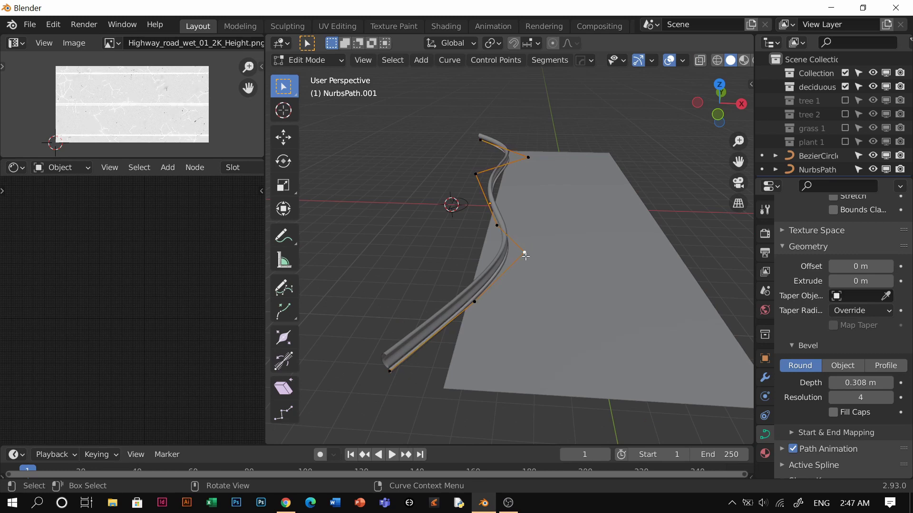
mouse_move(525, 256)
mouse_down()
mouse_move(513, 264)
mouse_move(524, 252)
mouse_up()
click(538, 43)
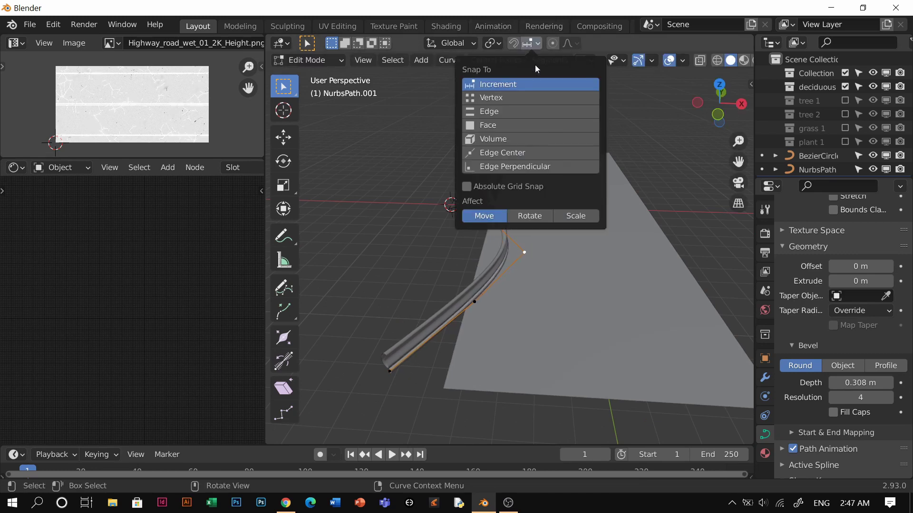
click(536, 125)
scroll(624, 248, down, 3)
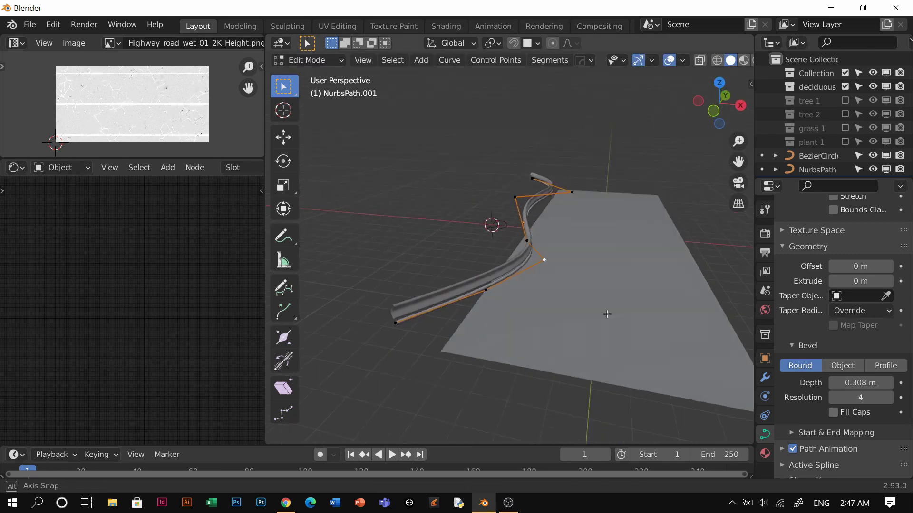
key(g)
click(553, 297)
Shift the original rail's control point at the road-side bend, adjust it along the Y axis, and return to Object Mode.
middle_drag(542, 292, 551, 273)
click(542, 206)
key(Tab)
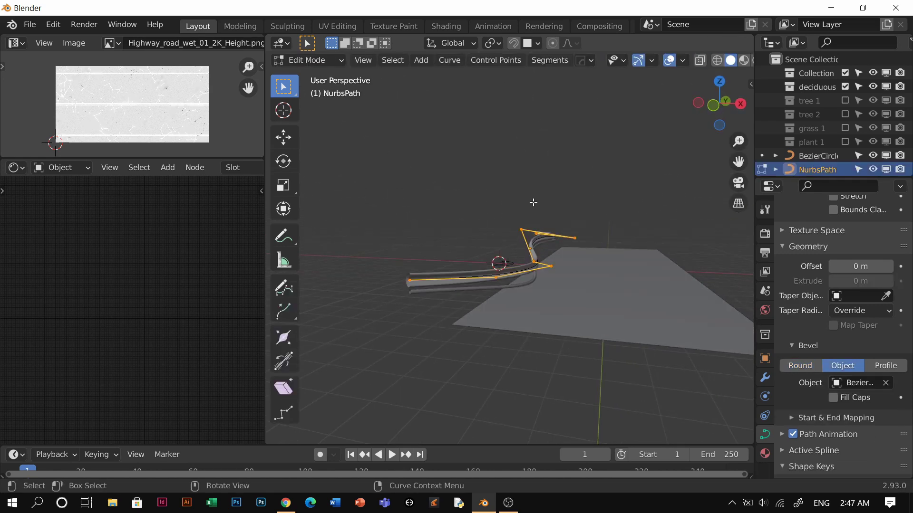
key(g)
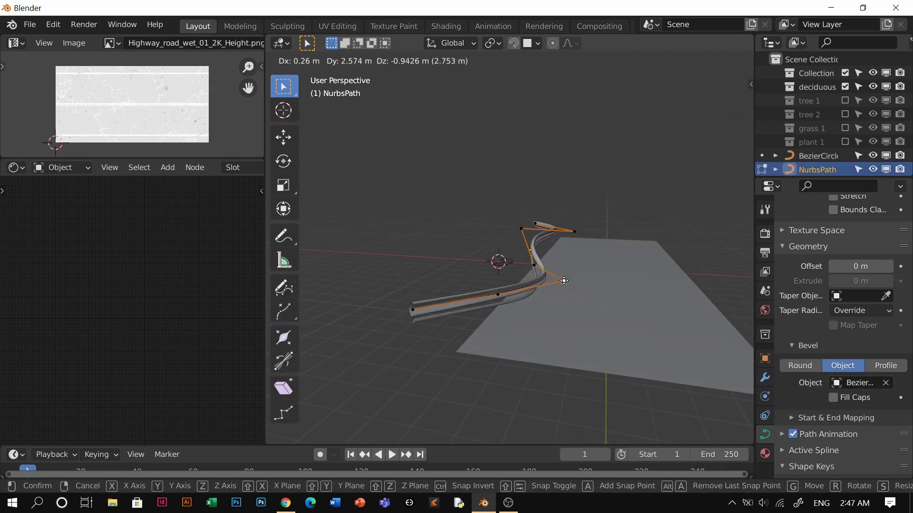
click(563, 281)
middle_drag(566, 281, 456, 373)
key(g)
key(x)
key(y)
click(489, 363)
key(ctrl+Tab)
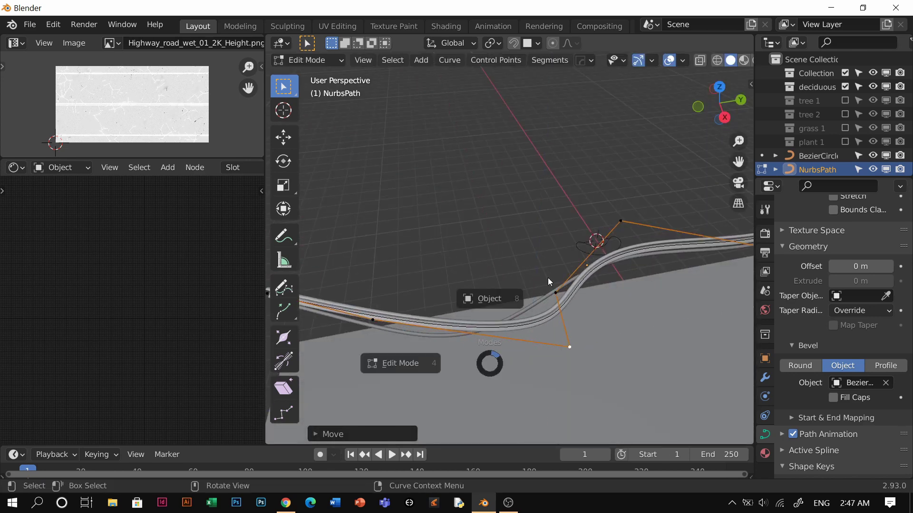
middle_drag(548, 282, 550, 282)
key(Tab)
Pull the lower pipe's control point near the road's far end over the road, refine the pipe's bend, and leave Edit Mode.
middle_drag(587, 304, 623, 289)
click(624, 289)
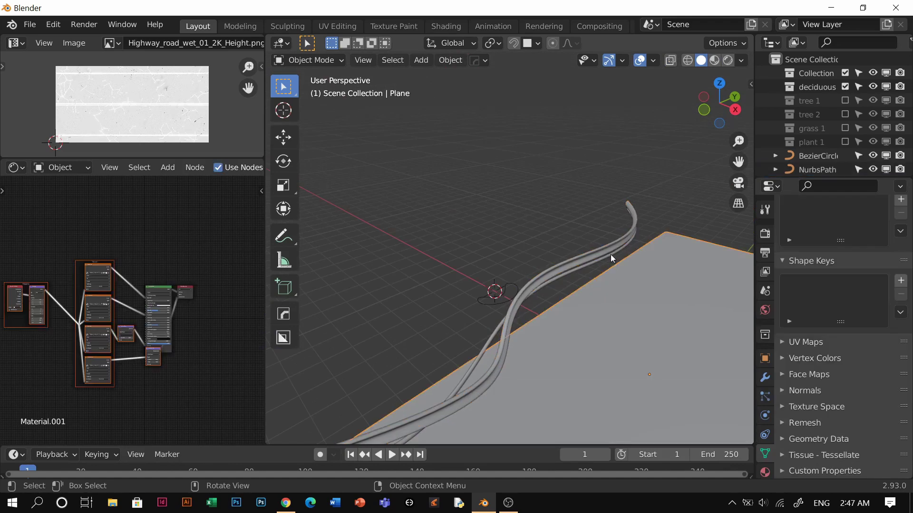
click(610, 255)
key(ctrl+Tab)
key(Escape)
key(shift+d)
key(Escape)
key(Tab)
key(g)
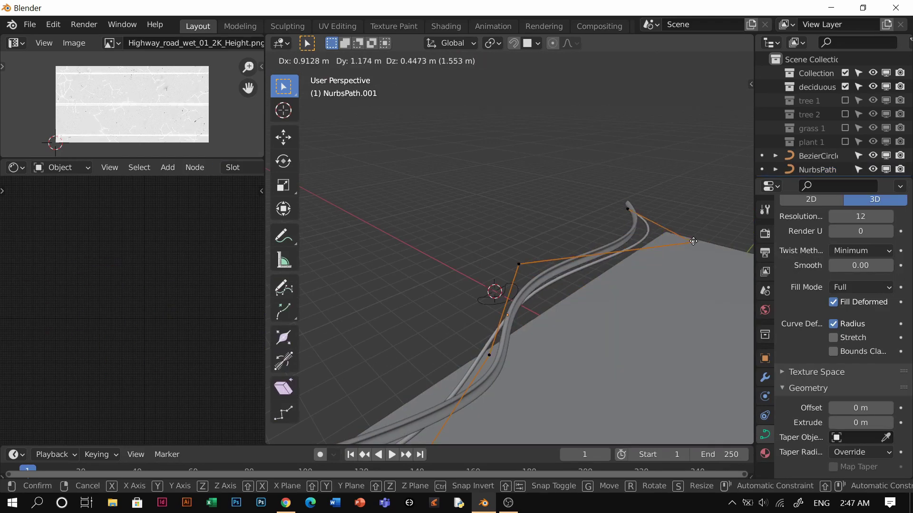
click(693, 242)
key(Tab)
middle_drag(693, 241, 641, 278)
key(Tab)
key(g)
click(632, 298)
key(Tab)
Duplicate the rail and its pipe together and place the mirrored copies along the opposite edge of the road.
shift+click(549, 294)
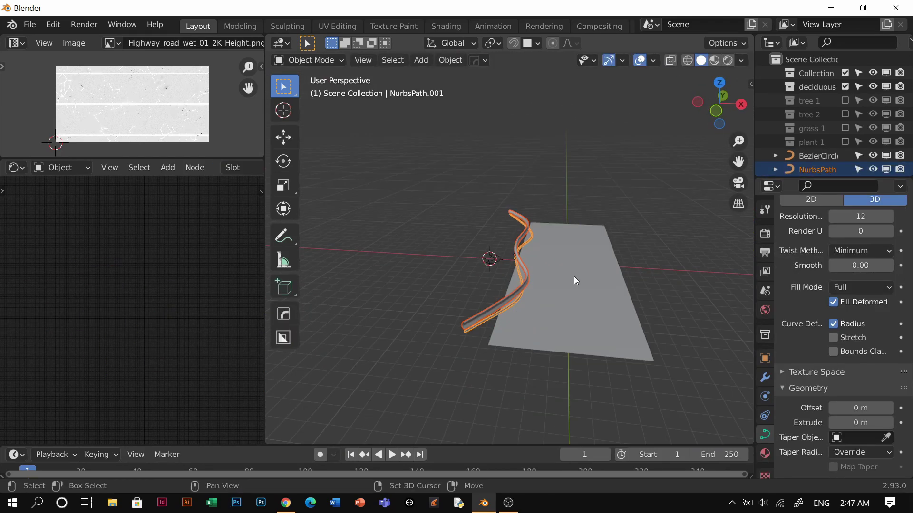
key(shift+d)
click(648, 306)
right_click(649, 306)
mouse_move(584, 397)
click(702, 319)
middle_drag(602, 312, 602, 302)
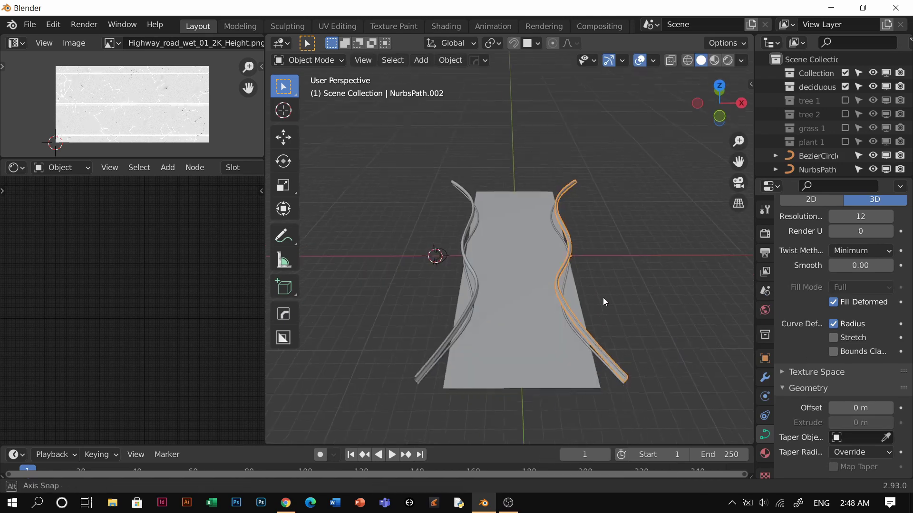
In top view, edit the mirrored rail and pipe and move their far-end control points beyond the road's far end.
key(KP_7)
click(584, 238)
click(581, 225)
shift+middle_drag(591, 227, 590, 312)
key(Tab)
key(g)
click(616, 312)
key(g)
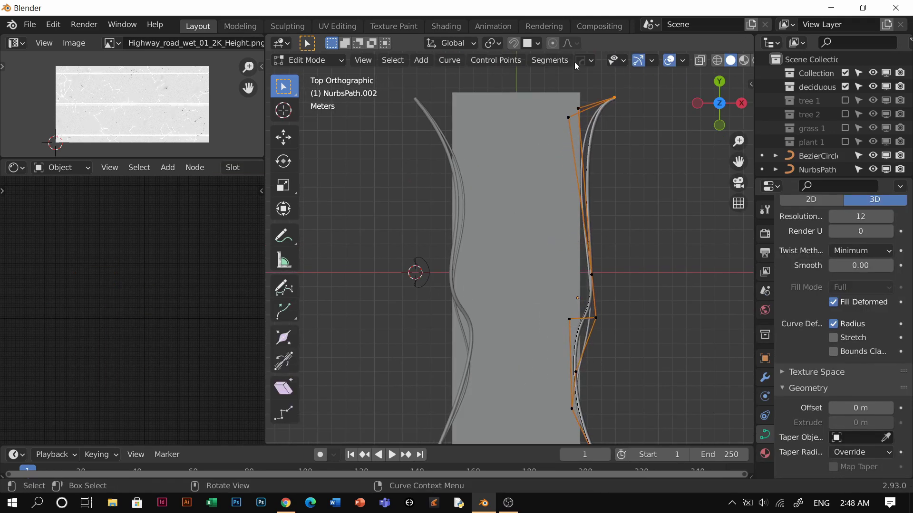
key(g)
click(586, 60)
Reposition the remaining groups of control points on the mirrored rail and pipe to vary their curve, and return to Object Mode.
drag(625, 233, 568, 301)
key(g)
click(581, 249)
drag(605, 106, 546, 145)
key(g)
click(529, 150)
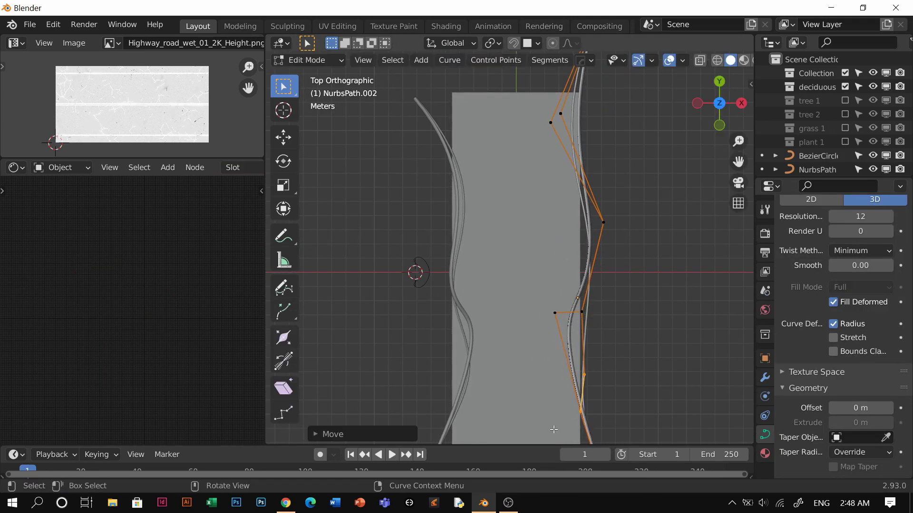
key(g)
click(554, 428)
key(Tab)
Adjust the shape of the mirrored rail and pipe in Edit Mode from a low perspective and return to Object Mode.
scroll(608, 261, down, 2)
middle_drag(609, 261, 546, 226)
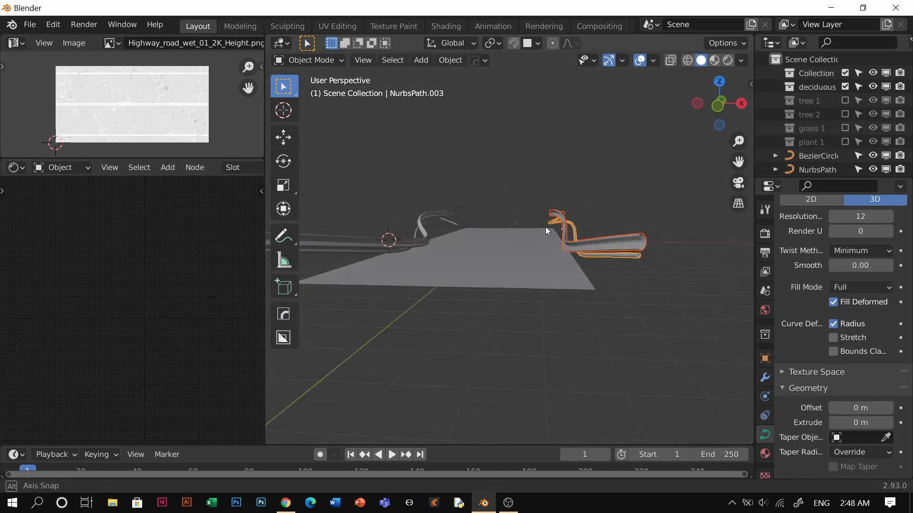
key(Tab)
key(g)
click(552, 247)
key(Tab)
scroll(526, 310, up, 3)
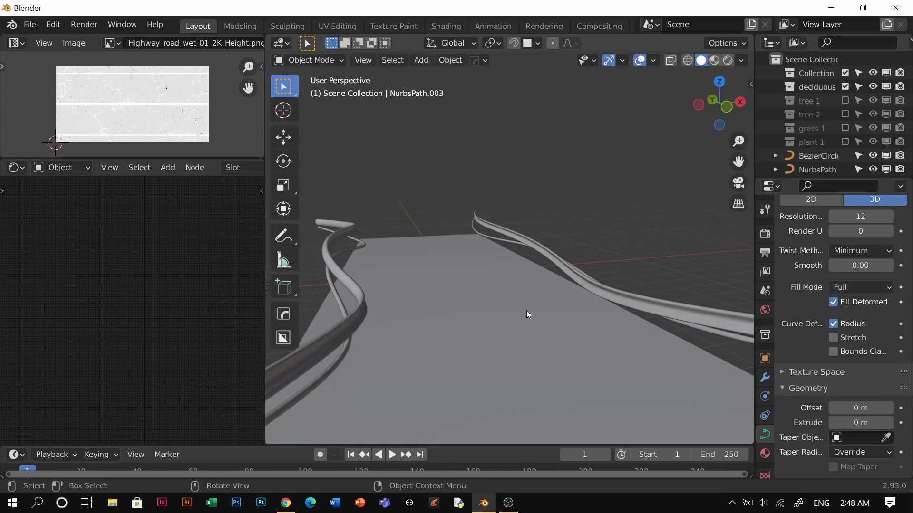
middle_drag(526, 310, 513, 309)
With the road shown in Material Preview, move the mirrored rail's control points and adjust its middle point's height along Z.
click(441, 285)
key(Tab)
click(464, 285)
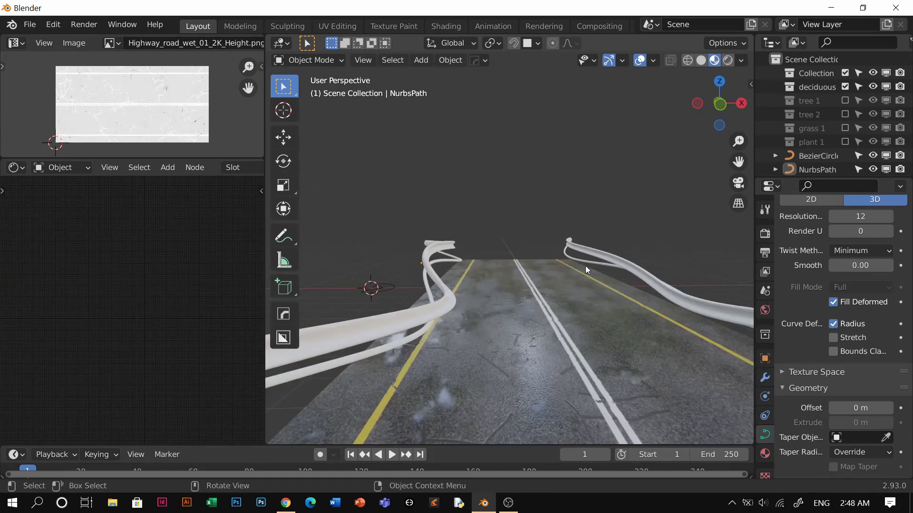
key(g)
click(603, 281)
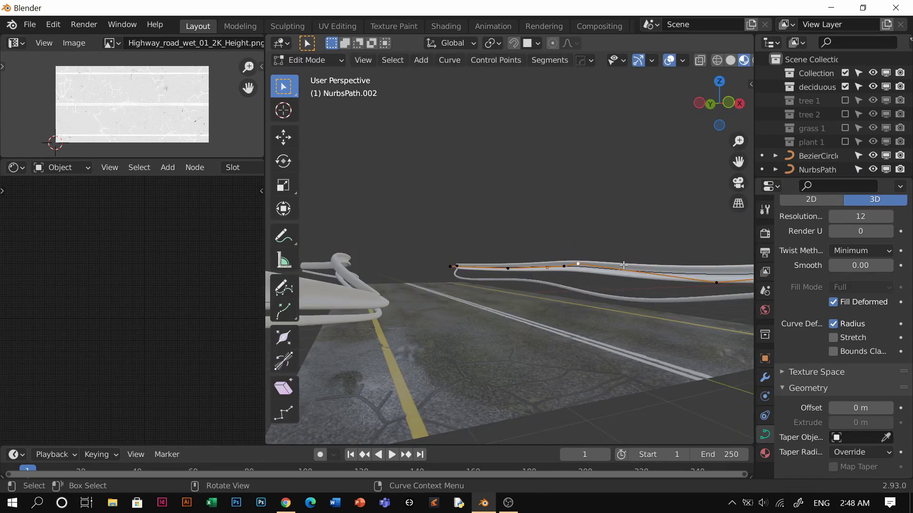
key(g)
key(z)
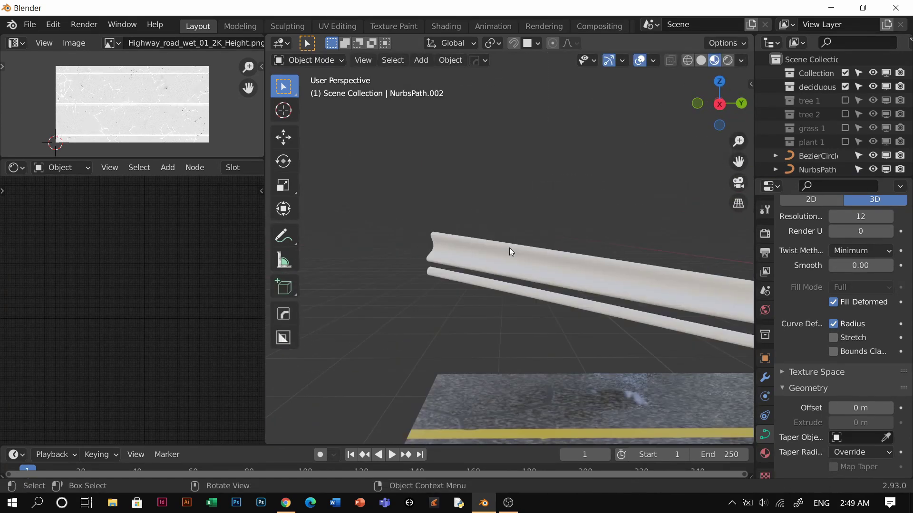
Move the end control point of the mirrored pipe down, away from the rail above it.
click(509, 247)
key(Tab)
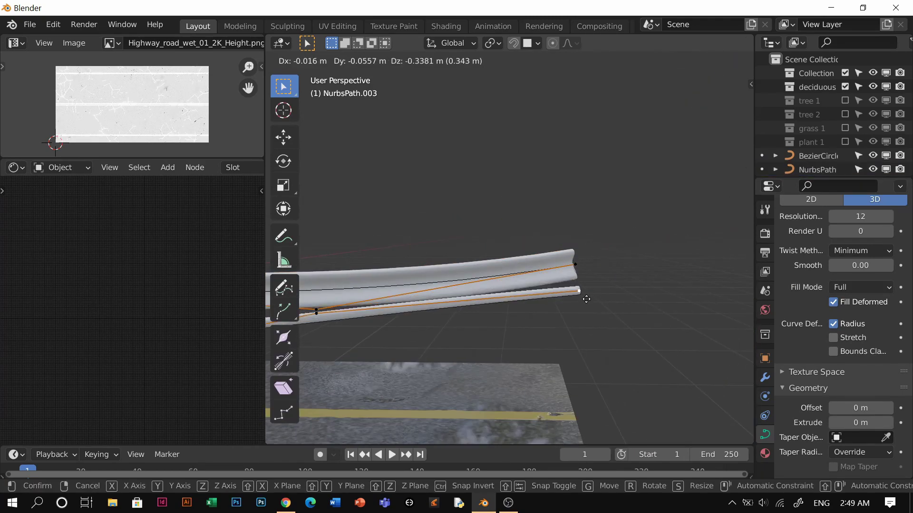
click(575, 306)
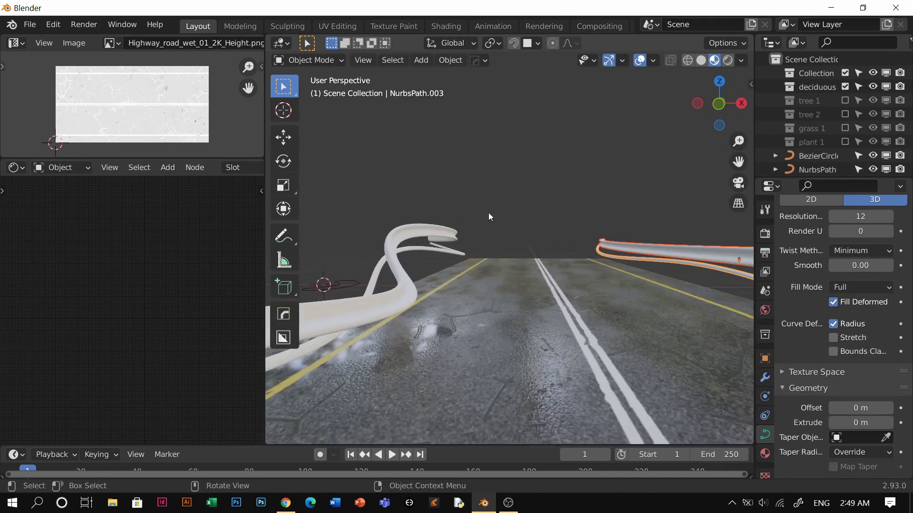
Edit the original rail and pipe together and reposition their control points toward the road's far end.
key(Tab)
key(g)
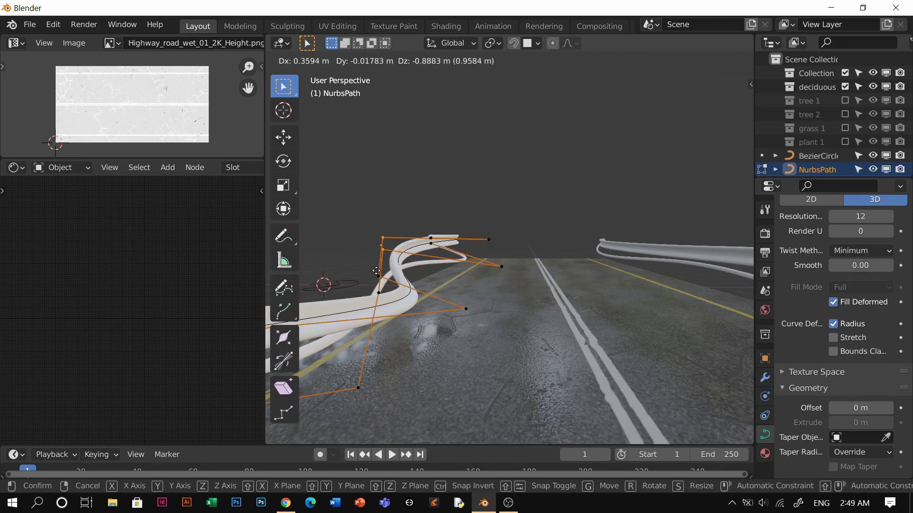
click(376, 271)
key(g)
click(451, 243)
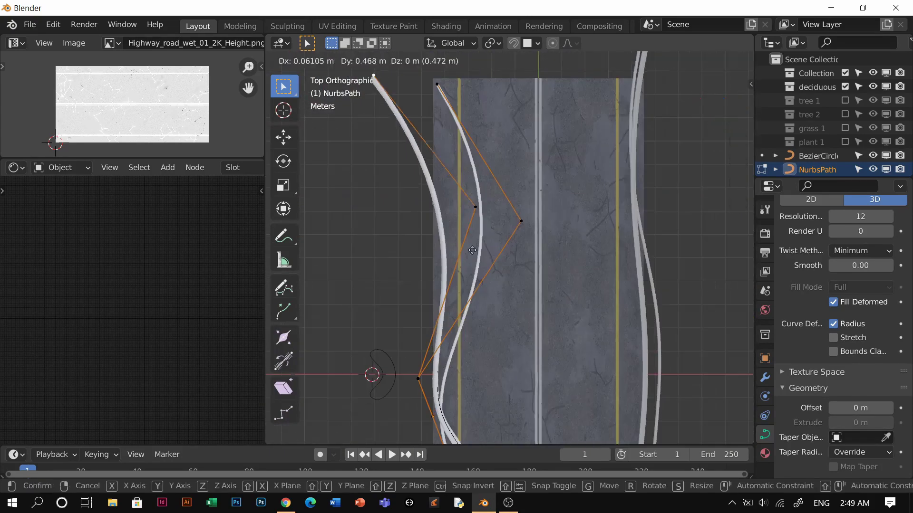
In top view, move the original rail's far-end control points so the rail extends past the road's end.
click(443, 255)
shift+middle_drag(443, 191, 443, 255)
key(g)
click(443, 255)
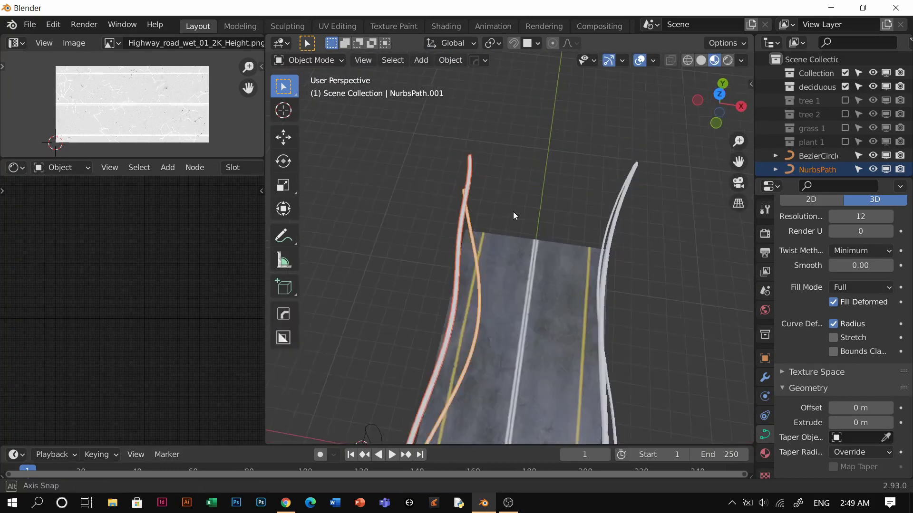
Move the original rail's far bend points in Edit Mode and lower the point next to its far end along Z.
middle_drag(513, 212, 513, 312)
key(Tab)
key(g)
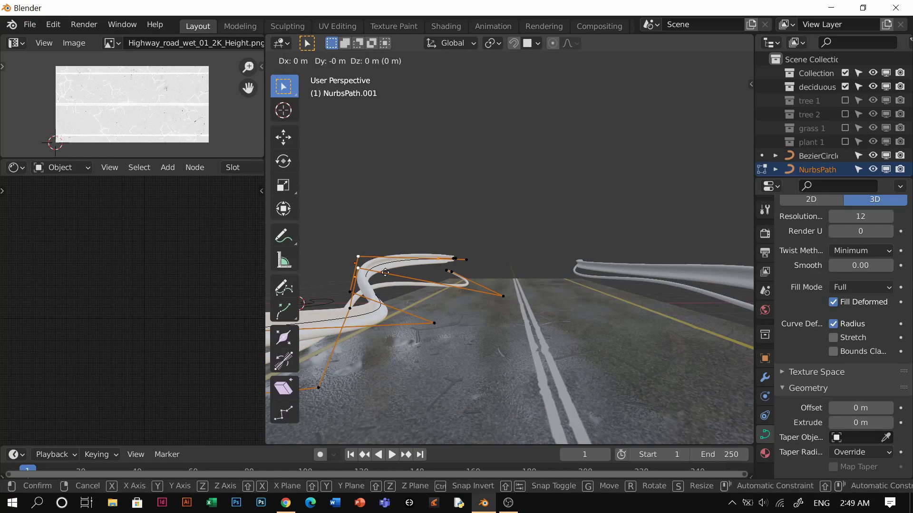
click(385, 272)
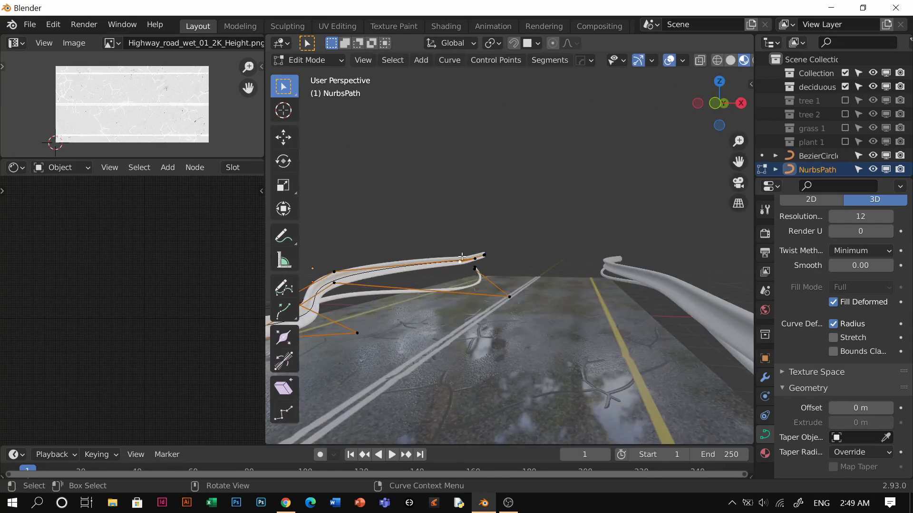
key(g)
key(z)
click(493, 258)
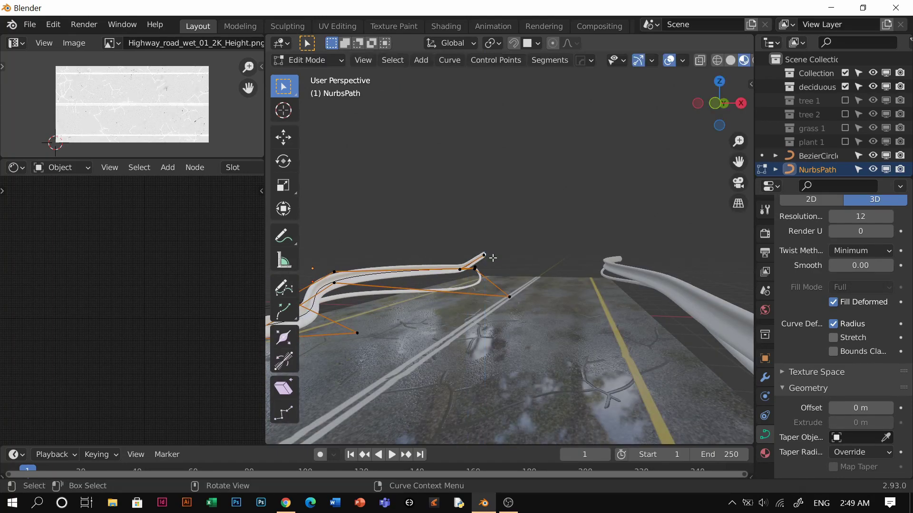
Adjust the height of the original rail's last control point along Z and return to Object Mode.
key(g)
key(z)
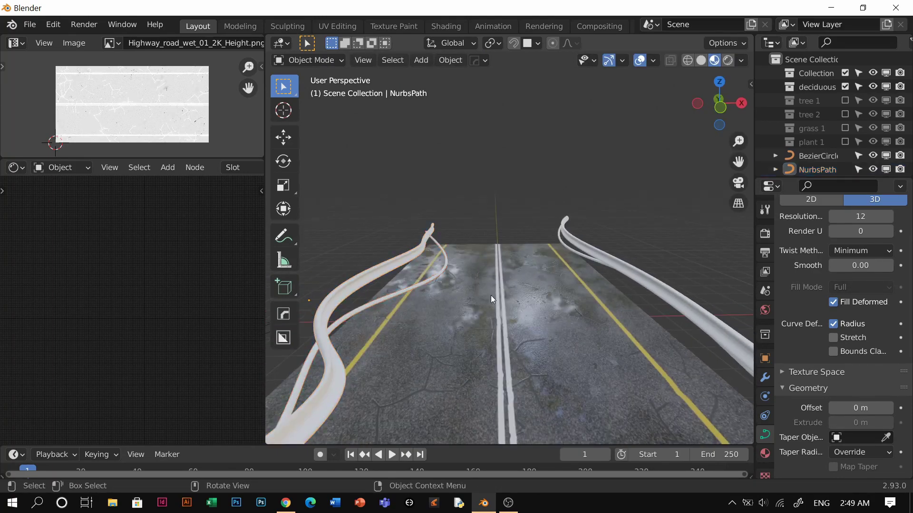
middle_drag(490, 295, 549, 197)
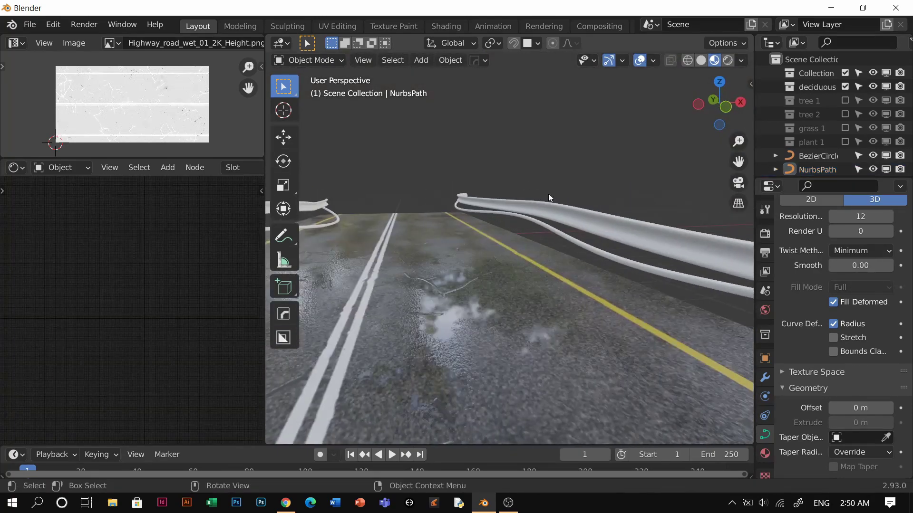
middle_drag(499, 266, 506, 289)
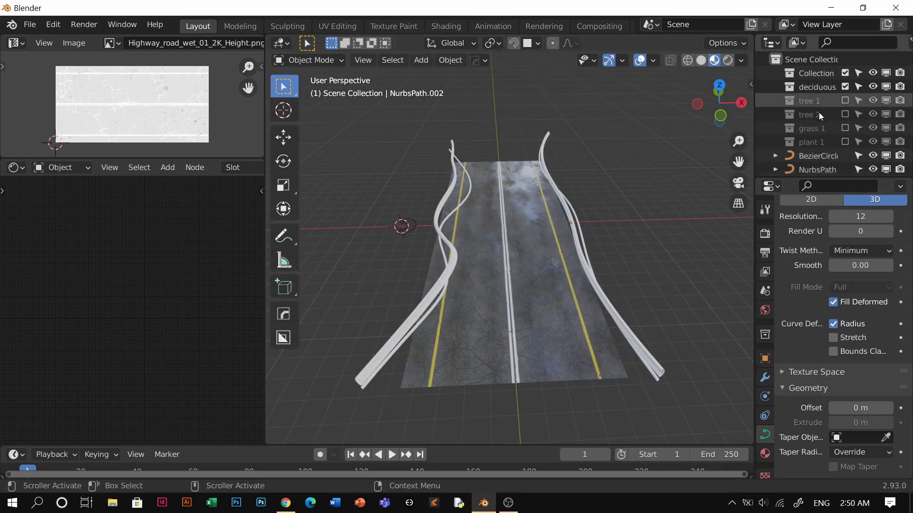
Select the bevel profile circle beside the road and move it away past the road's near end in top view.
mouse_move(538, 289)
middle_down()
mouse_move(564, 312)
mouse_move(550, 332)
mouse_move(586, 296)
mouse_move(576, 295)
middle_up()
key(shift+a)
mouse_move(541, 291)
key(Escape)
drag(442, 226, 404, 283)
key(KP_7)
scroll(521, 225, down, 4)
key(g)
click(470, 441)
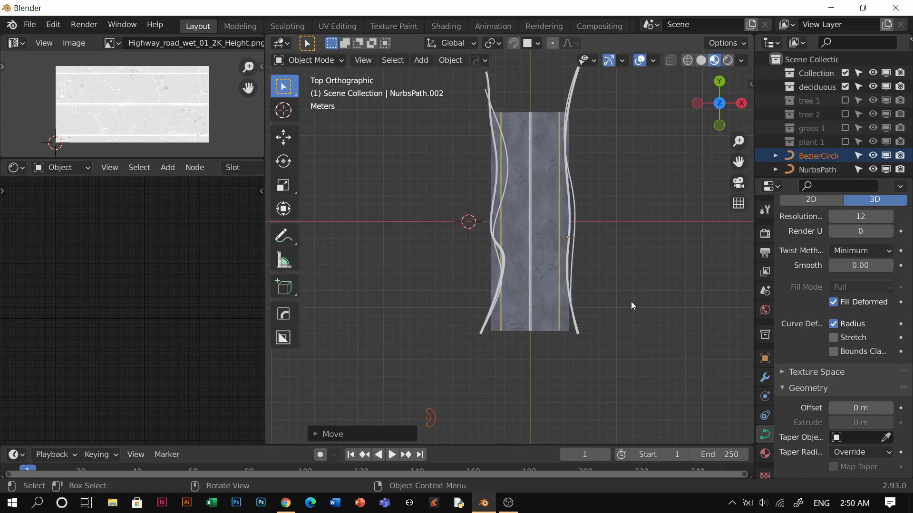
Add a collection instance of tree 1 and place it beside the road's left edge.
middle_drag(602, 308, 550, 255)
key(shift+a)
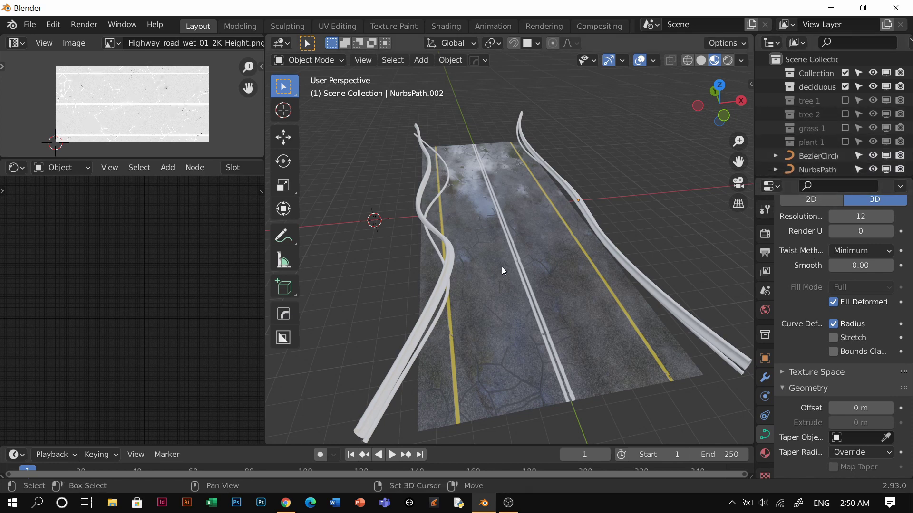
key(shift+a)
click(442, 478)
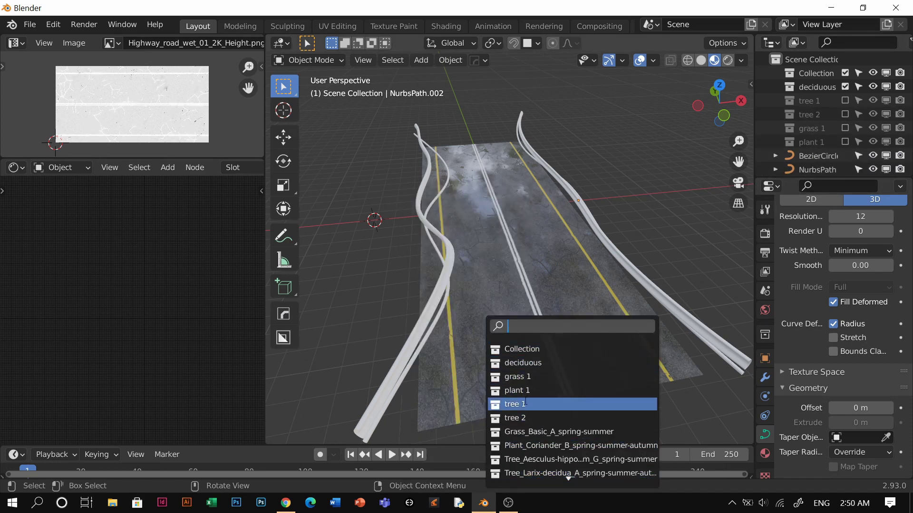
key(Return)
key(g)
click(476, 218)
Switch to Solid shading, add a collection instance of tree 2 and move it along X next to the first tree.
key(z)
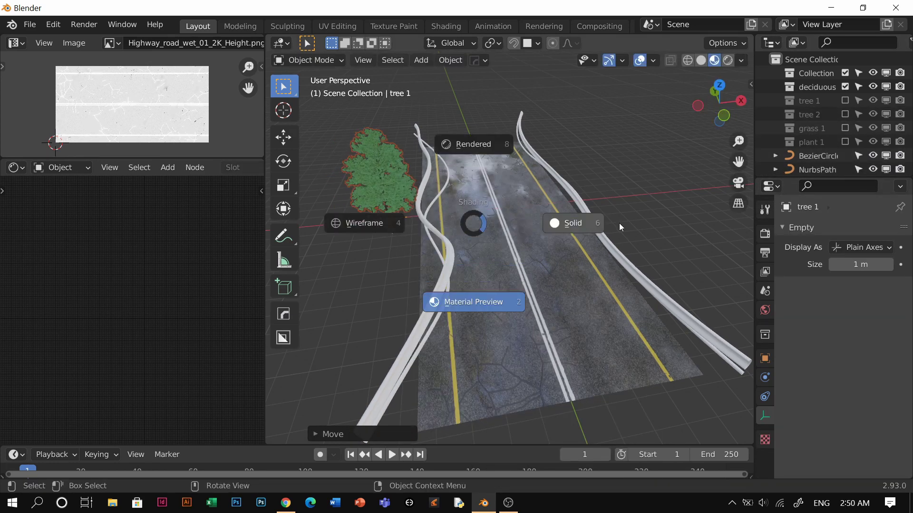
click(619, 223)
key(shift+a)
click(444, 317)
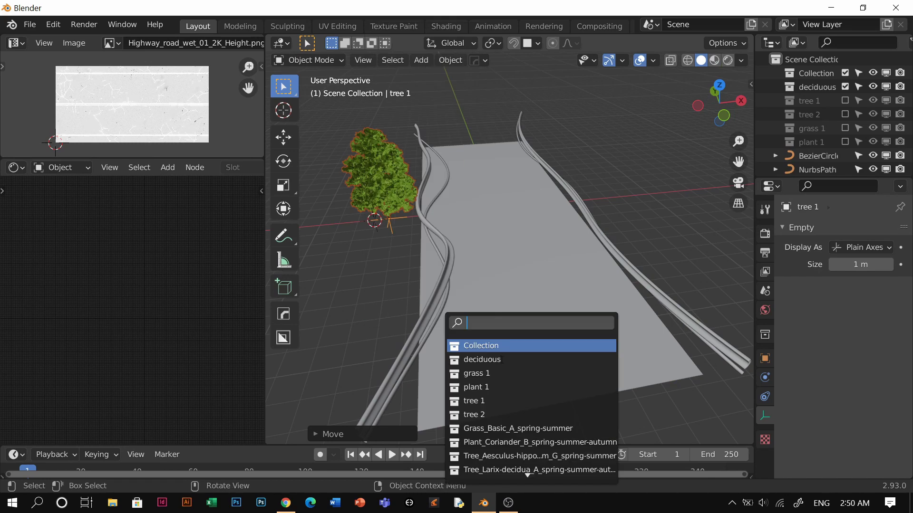
click(486, 414)
key(g)
key(x)
click(454, 335)
Add a collection instance of grass 1 and move it along X outward from the road, past the trees.
key(shift+a)
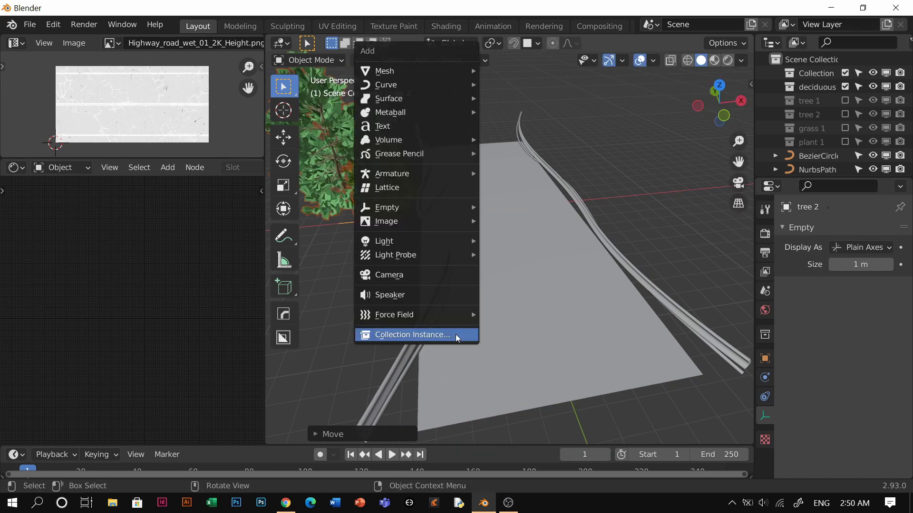
click(456, 336)
click(475, 377)
key(g)
key(x)
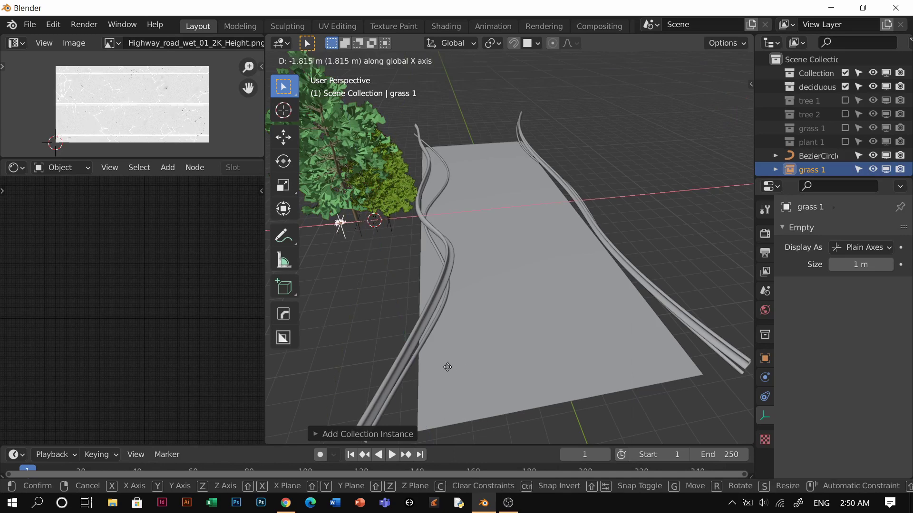
click(465, 341)
Add a collection instance of plant 1 and place it just outside the grass instance.
key(shift+a)
click(465, 342)
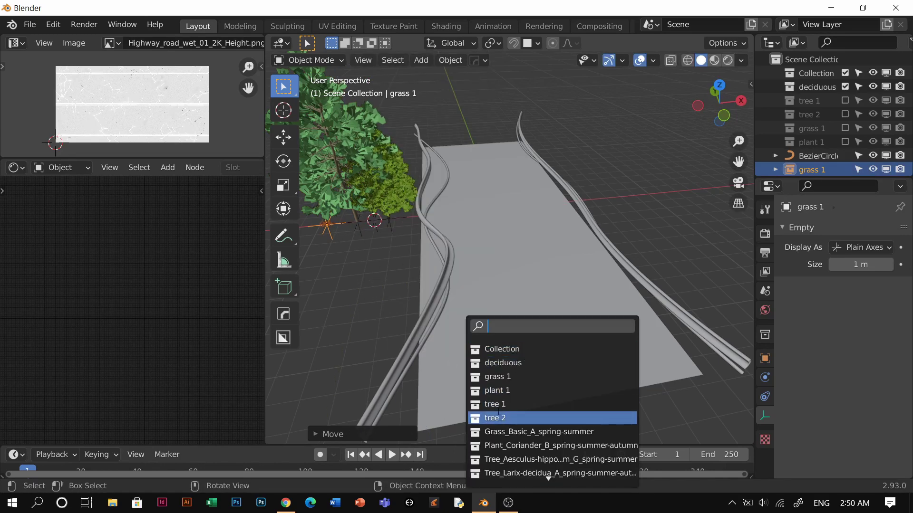
click(500, 389)
key(g)
click(431, 380)
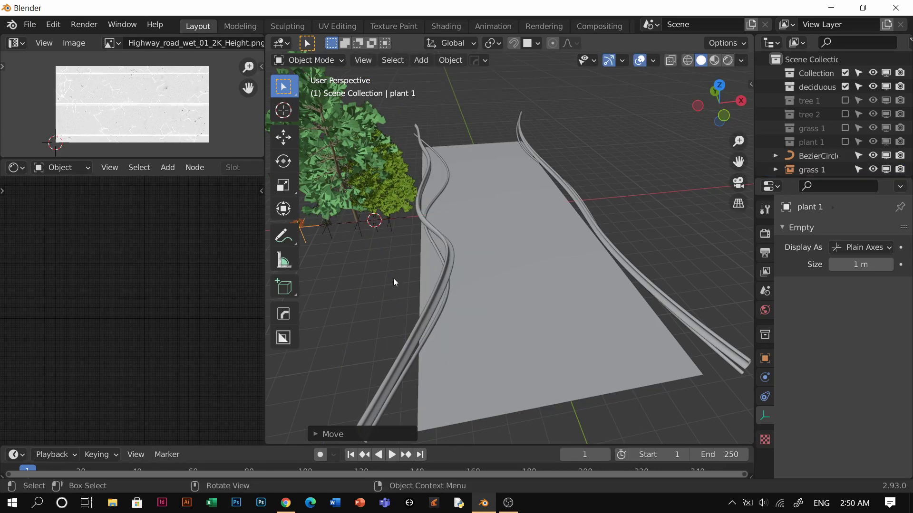
In top view, move the tree 2 instance to the far end of the road's left edge.
middle_drag(393, 278, 486, 329)
middle_drag(513, 275, 438, 264)
key(KP_7)
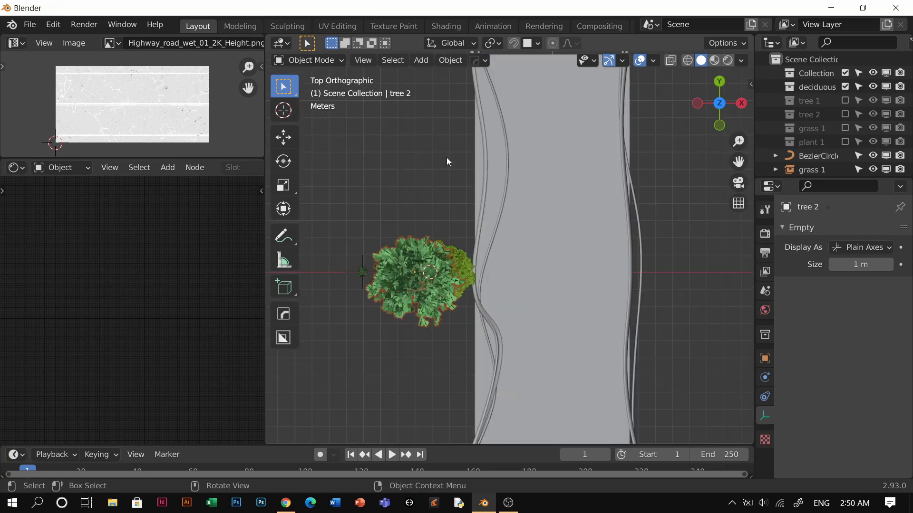
scroll(447, 158, down, 2)
key(g)
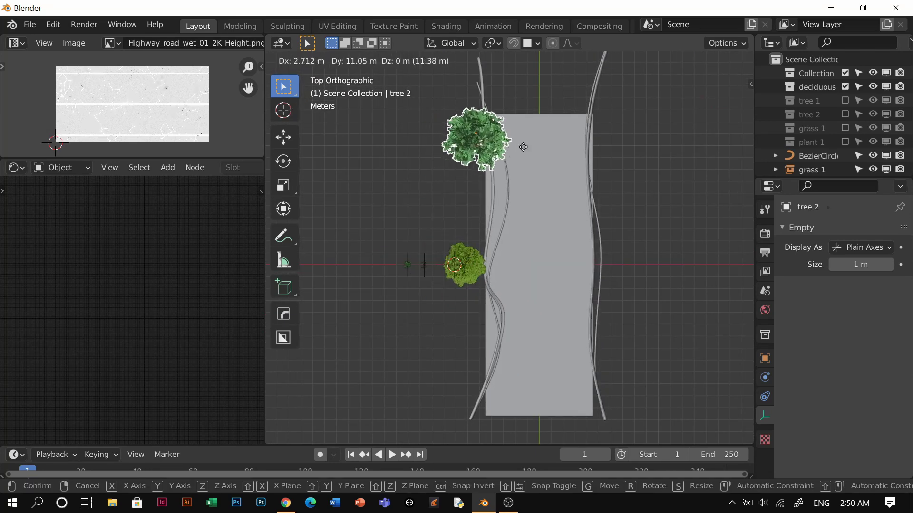
click(519, 148)
Duplicate tree 2 to the far end and middle of the road's right edge and the near end of its left edge.
key(shift+d)
click(662, 164)
key(shift+d)
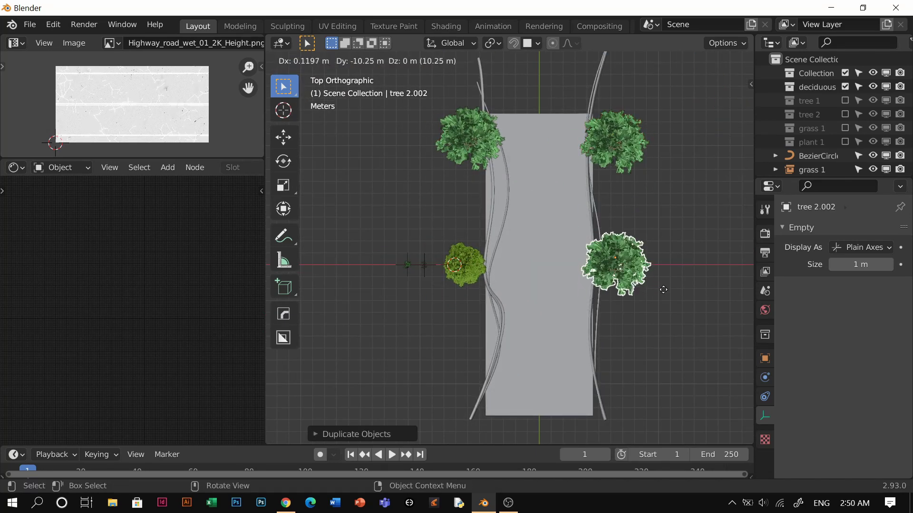
click(663, 289)
key(shift+d)
click(505, 401)
Move tree 1 beside the far-left tree 2 and duplicate it next to the middle-right and near-left trees.
key(g)
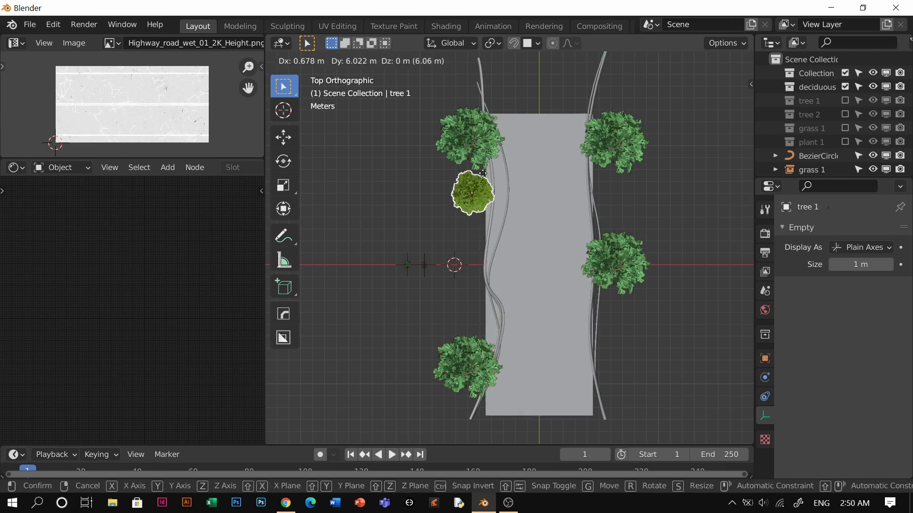
click(489, 175)
key(shift+d)
click(703, 338)
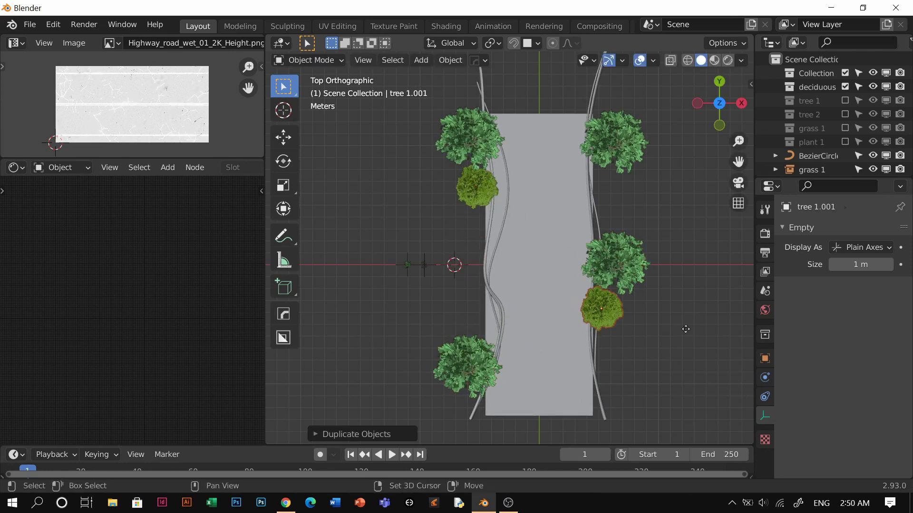
key(shift+d)
click(575, 326)
Duplicate tree 1 twice beyond the road's far-right corner and once at its near-right corner.
key(shift+d)
click(684, 123)
key(shift+d)
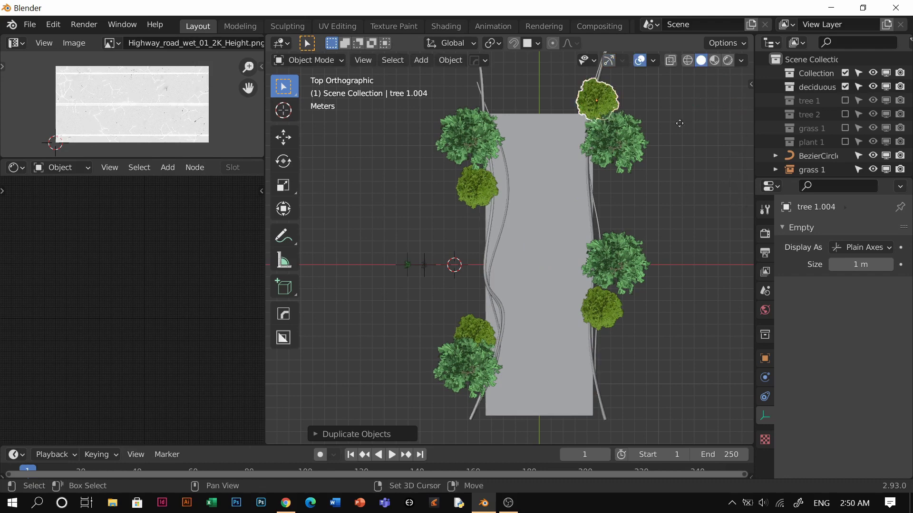
click(659, 84)
key(shift+d)
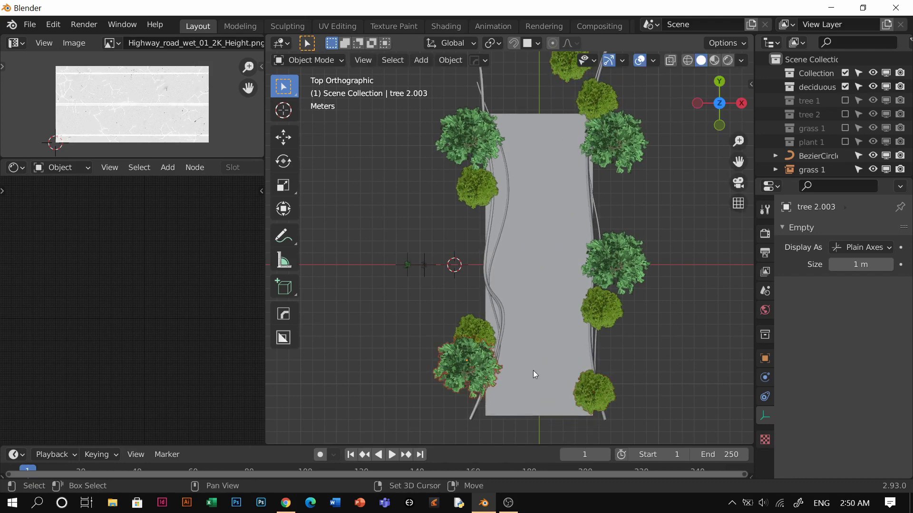
Scale up the middle-right tree 2, the far-left tree 2 and the tree 1 copy at the far-right corner.
click(590, 278)
key(s)
click(576, 183)
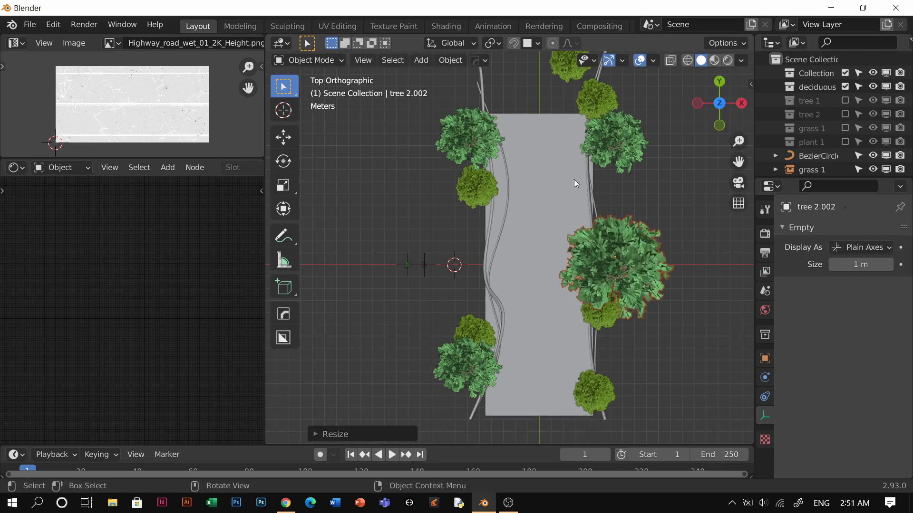
click(469, 137)
key(s)
click(600, 162)
click(595, 115)
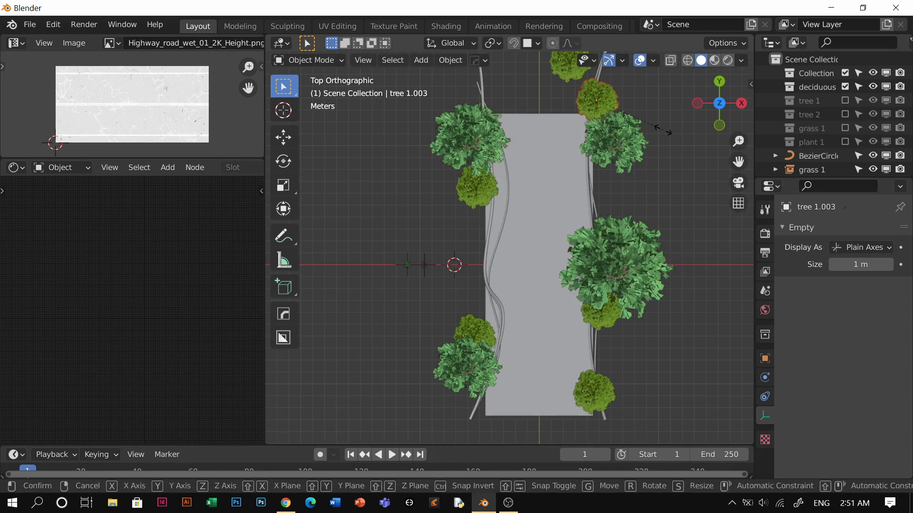
click(693, 192)
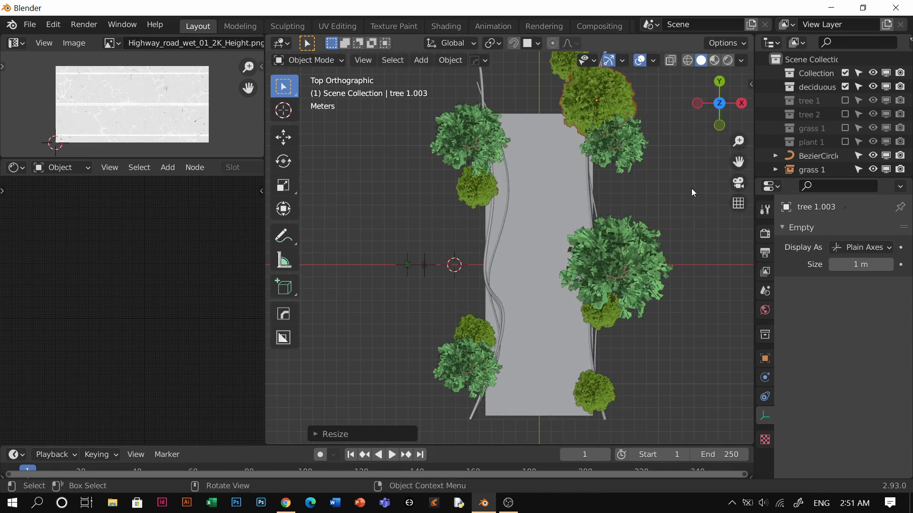
Scale up the near-left tree 1 copy and move it to the middle of the road's left edge.
click(488, 328)
key(s)
click(570, 316)
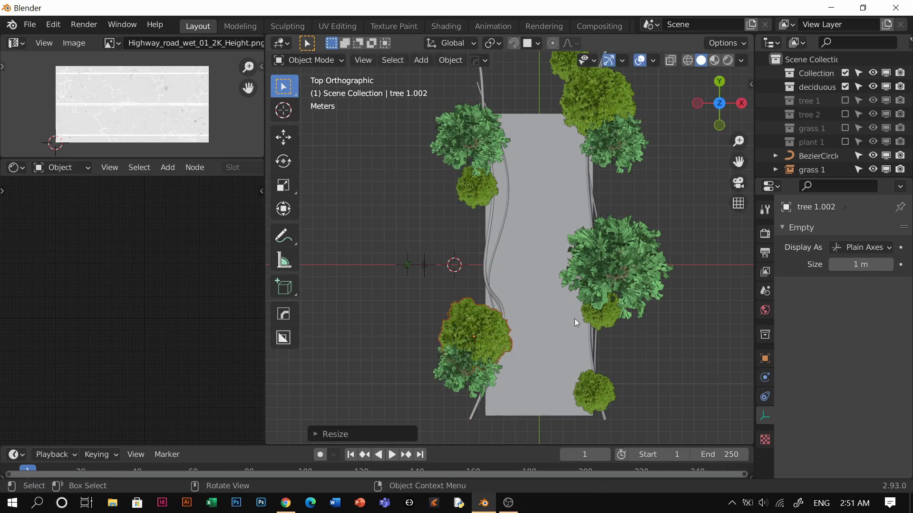
key(g)
click(567, 246)
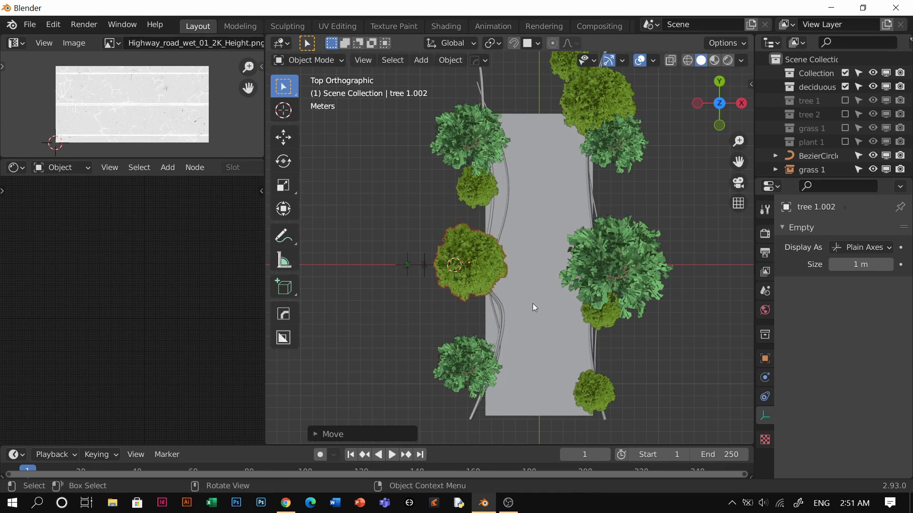
Duplicate the enlarged tree 1, scale the copy down to about 0.61 and place it beside the near-left tree 2.
key(shift+d)
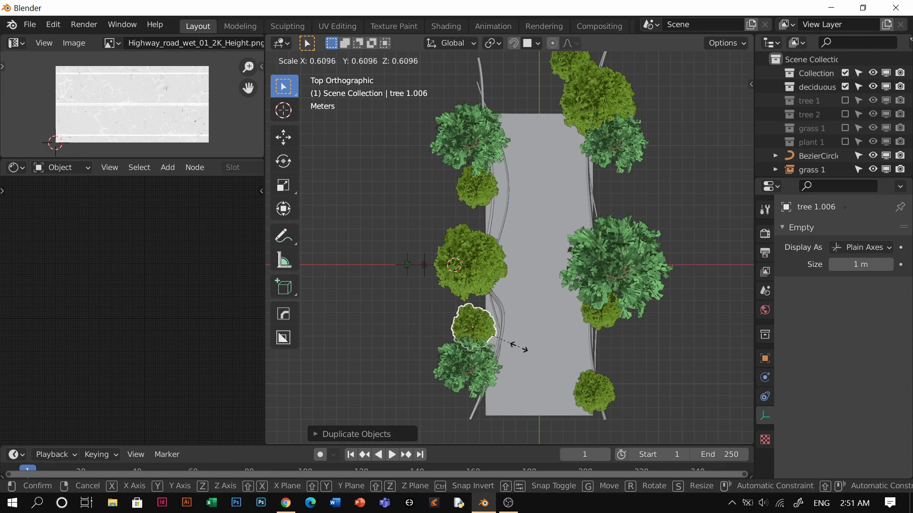
click(515, 346)
key(g)
click(524, 352)
click(622, 304)
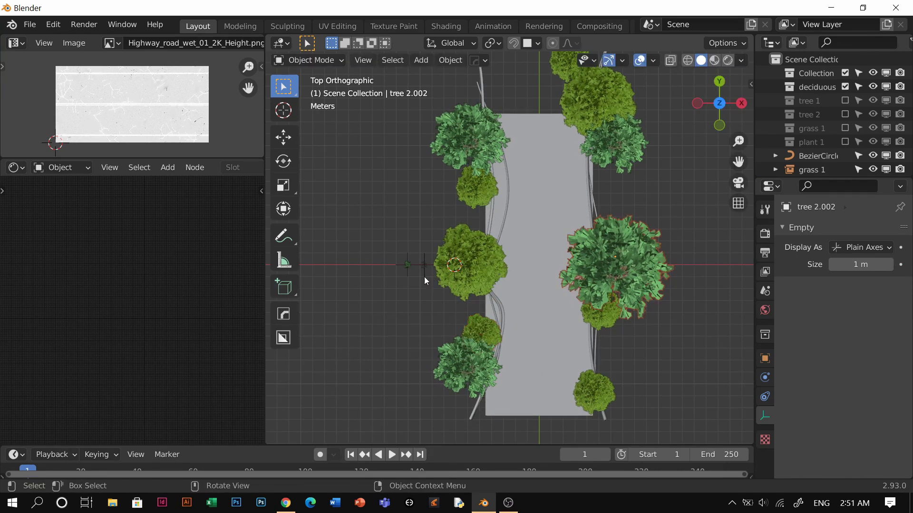
Select the grass and plant instances and move them farther out from the road's left side.
drag(421, 237, 388, 301)
key(g)
click(329, 354)
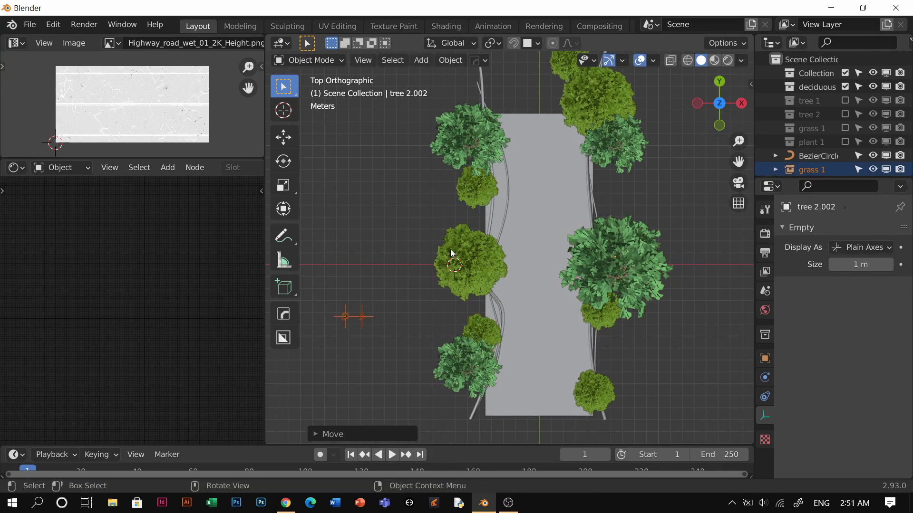
click(450, 250)
Select all the tree instances and move them to a new collection named "tree COL 1".
drag(412, 107, 463, 385)
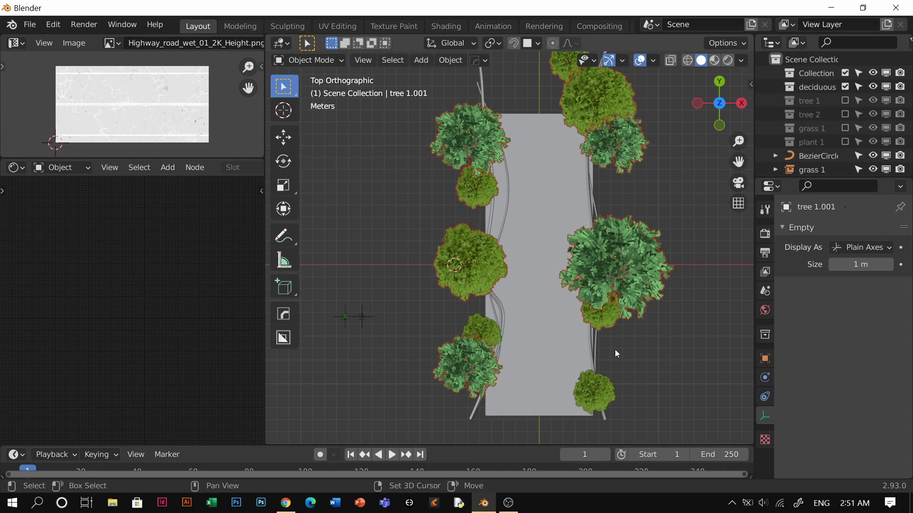
key(g)
right_click(633, 378)
scroll(603, 332, down, 4)
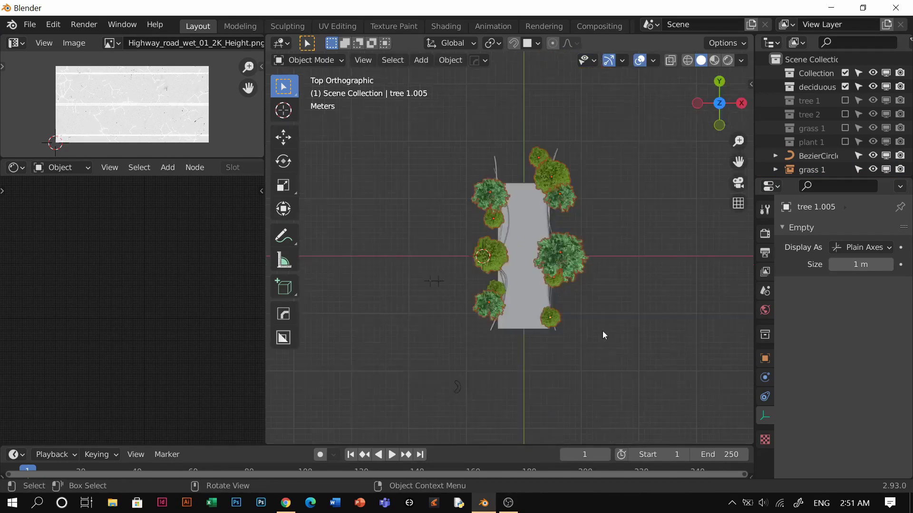
key(m)
click(556, 284)
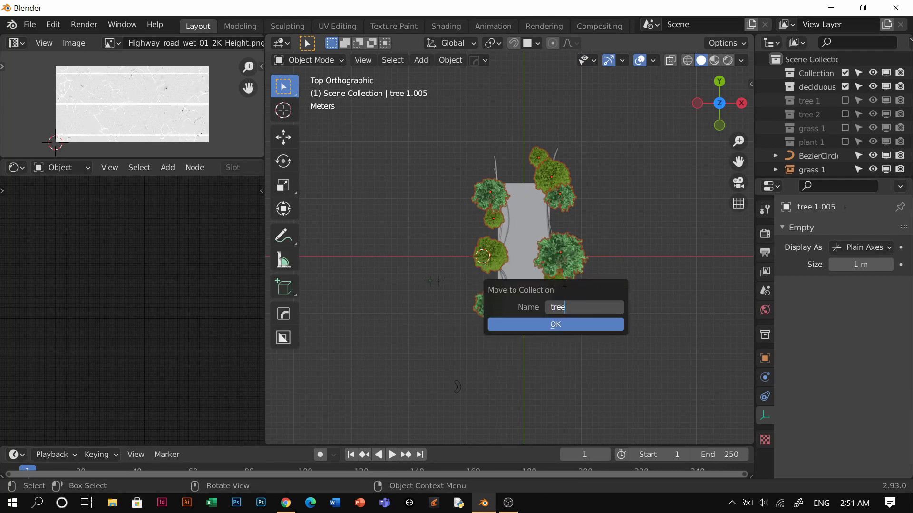
text(tree COL 1)
key(Return)
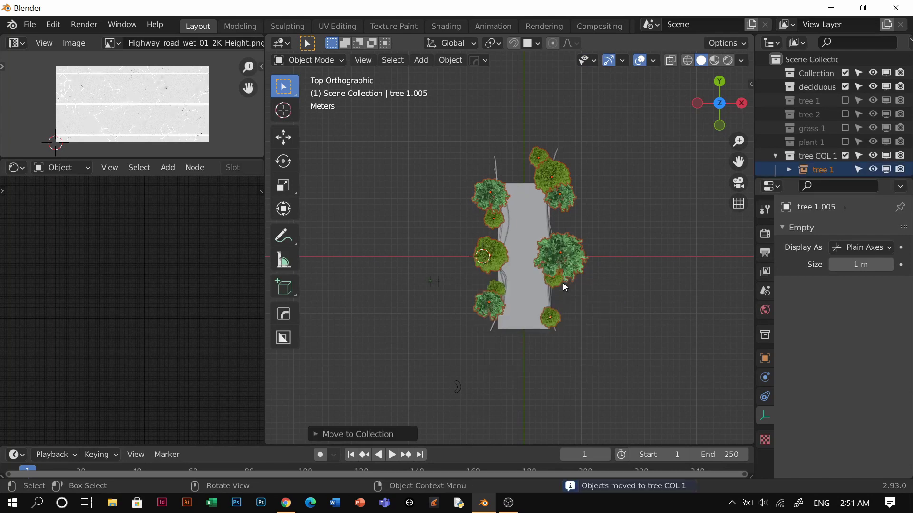
Apply Randomize Transform to the selected trees and adjust its settings.
scroll(539, 266, up, 2)
key(q)
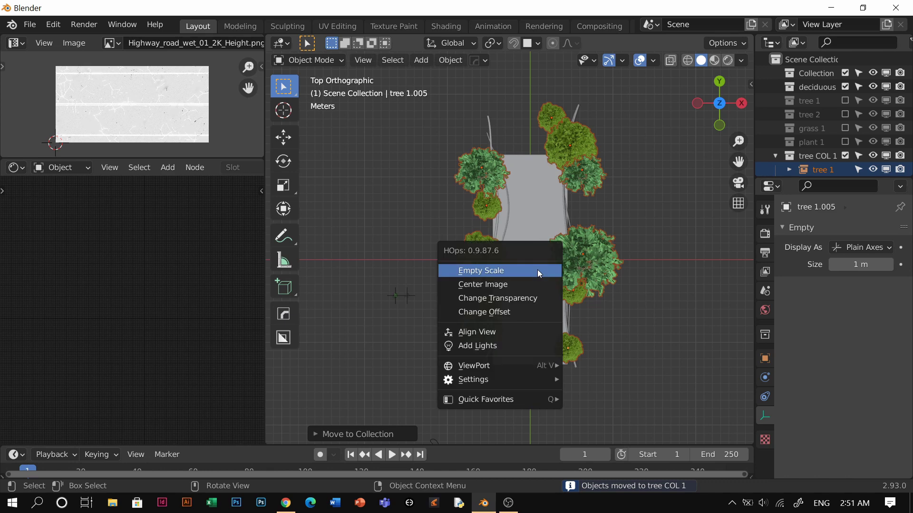
mouse_move(504, 400)
click(608, 427)
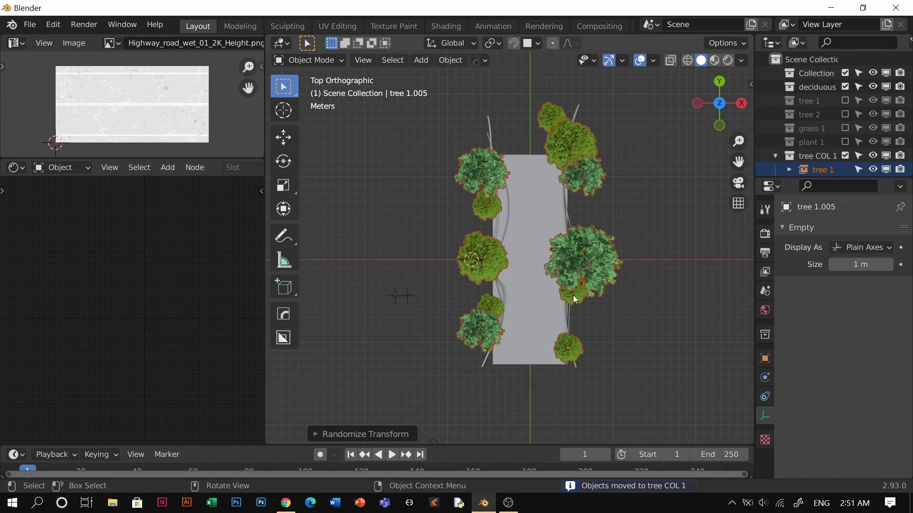
click(367, 436)
drag(441, 357, 489, 357)
Show the scene in Material Preview from a low viewpoint looking down the road between the trees.
scroll(587, 289, up, 5)
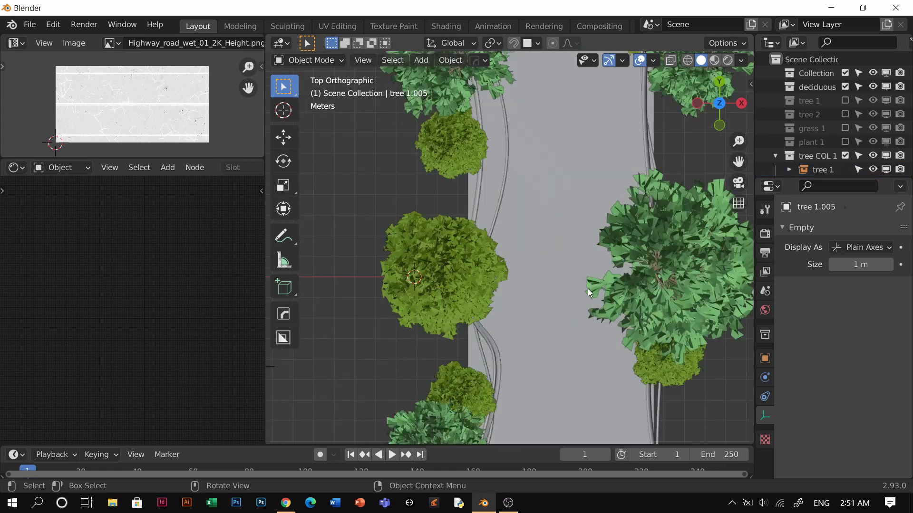
mouse_move(588, 289)
middle_down()
mouse_move(594, 236)
mouse_move(529, 230)
mouse_move(509, 274)
mouse_move(508, 266)
middle_up()
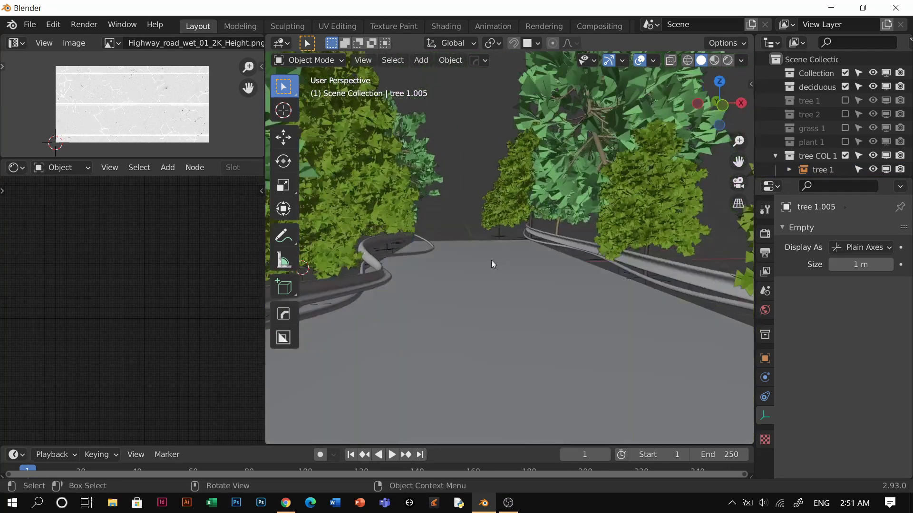
scroll(491, 260, up, 2)
key(z)
click(500, 352)
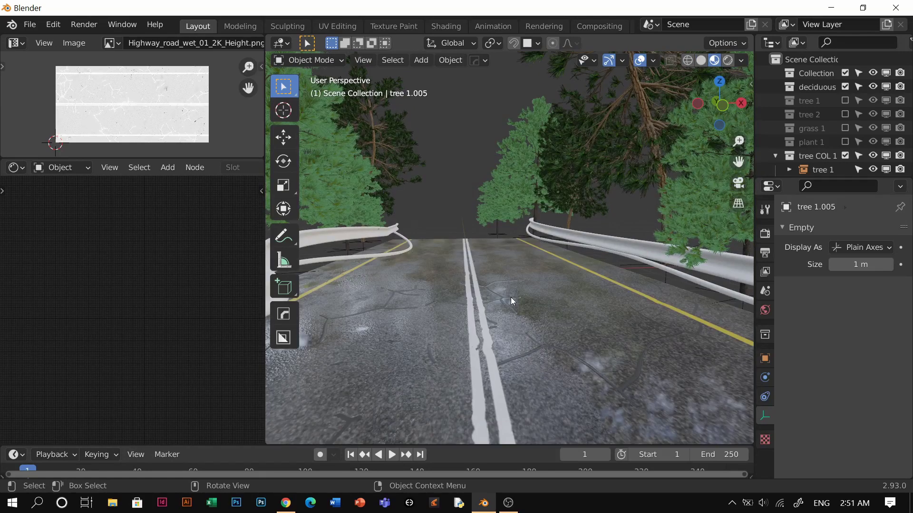
key(grave)
key(Escape)
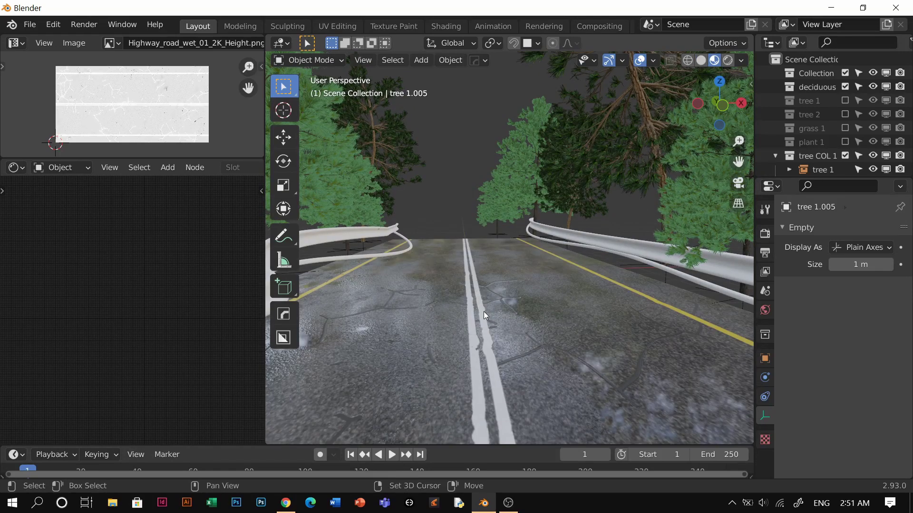
Create a new material for the road's left upper guardrail with an image texture and mapping setup on its base color.
key(shift+grave)
key(w)
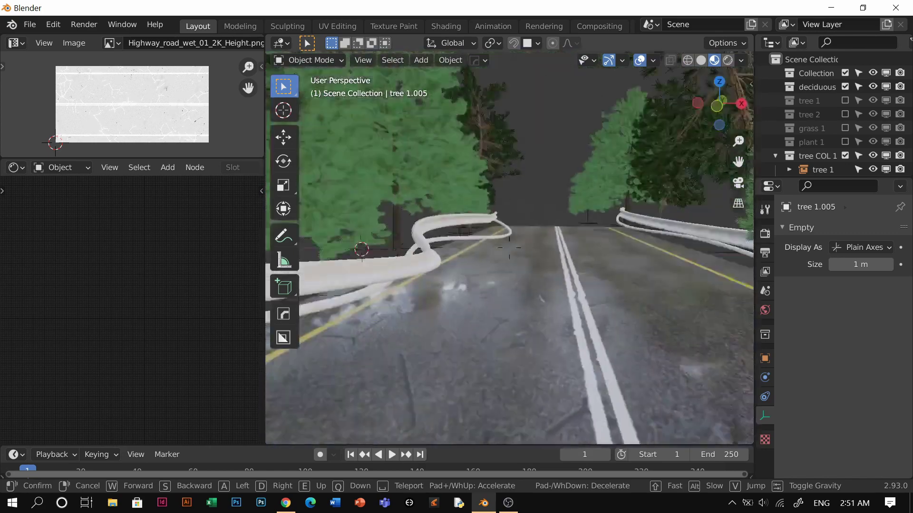
click(513, 299)
click(423, 289)
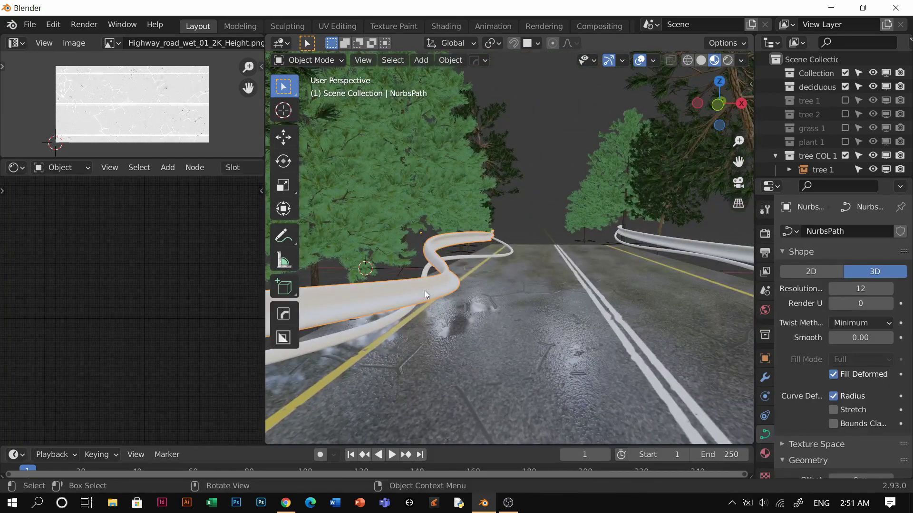
click(764, 454)
click(846, 291)
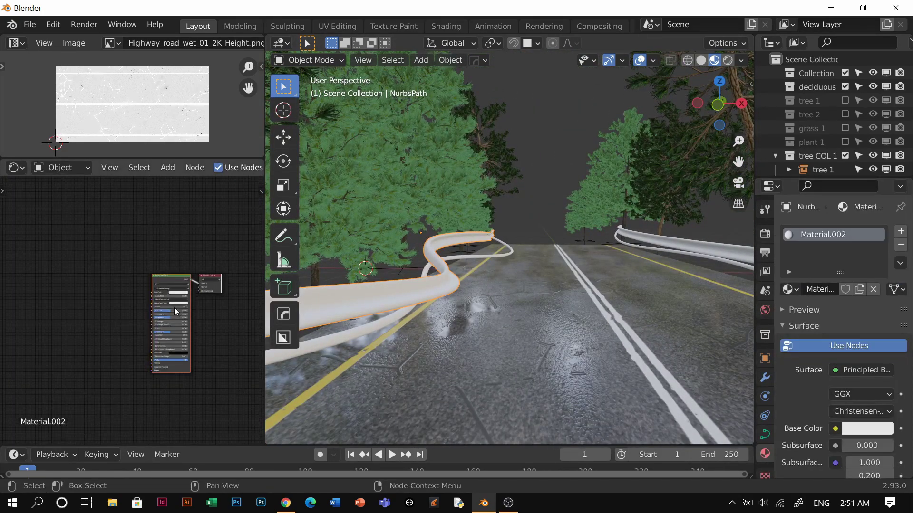
click(468, 338)
click(436, 279)
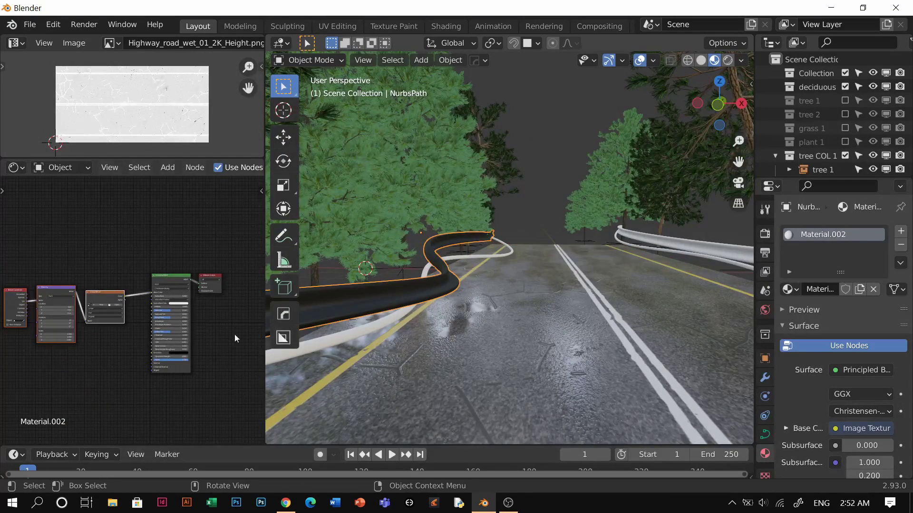
Load the scratched metal image from the Steel Images folder of Kits P1 into the guardrail's image texture.
scroll(128, 310, up, 1)
click(112, 308)
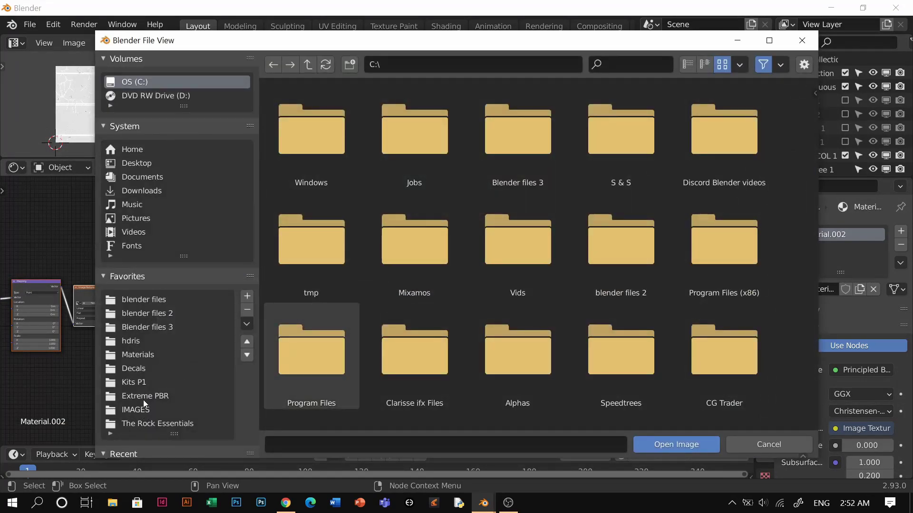
click(144, 385)
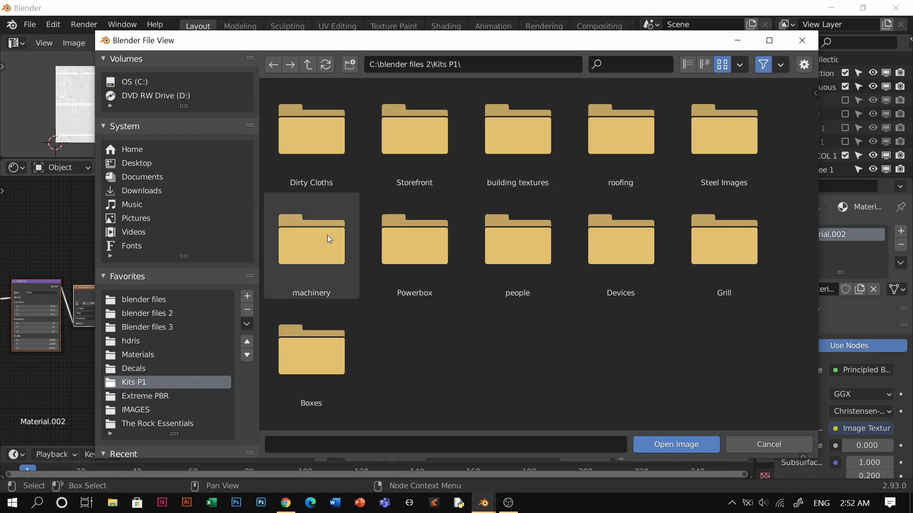
click(726, 158)
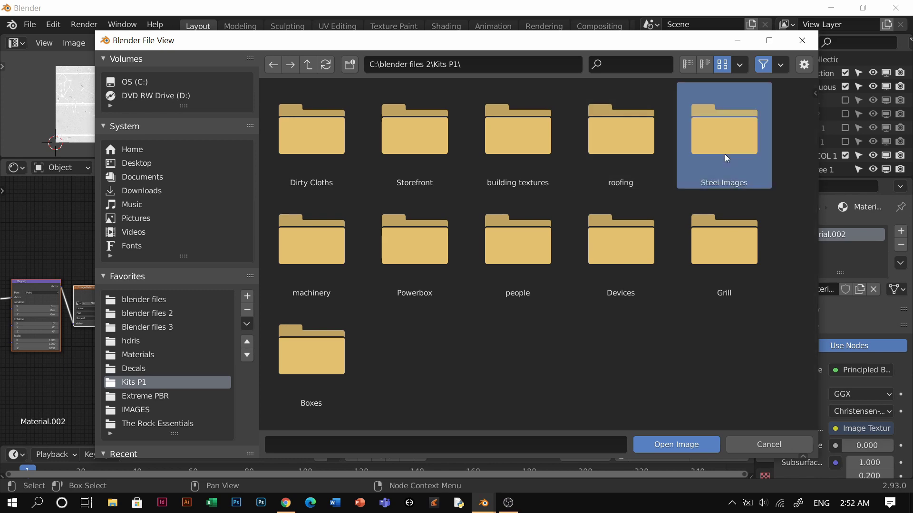
double_click(726, 159)
double_click(394, 124)
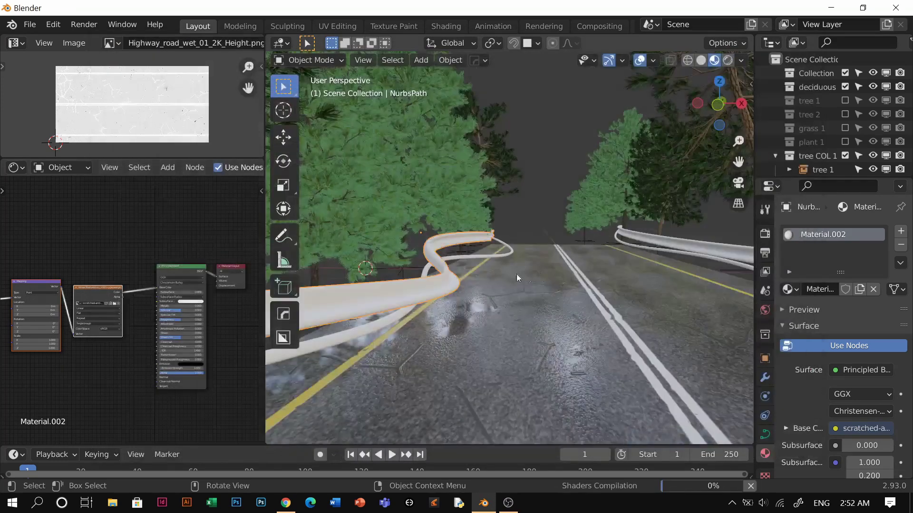
Link the left upper guardrail's material to the other three rail curves on both sides of the road.
click(403, 322)
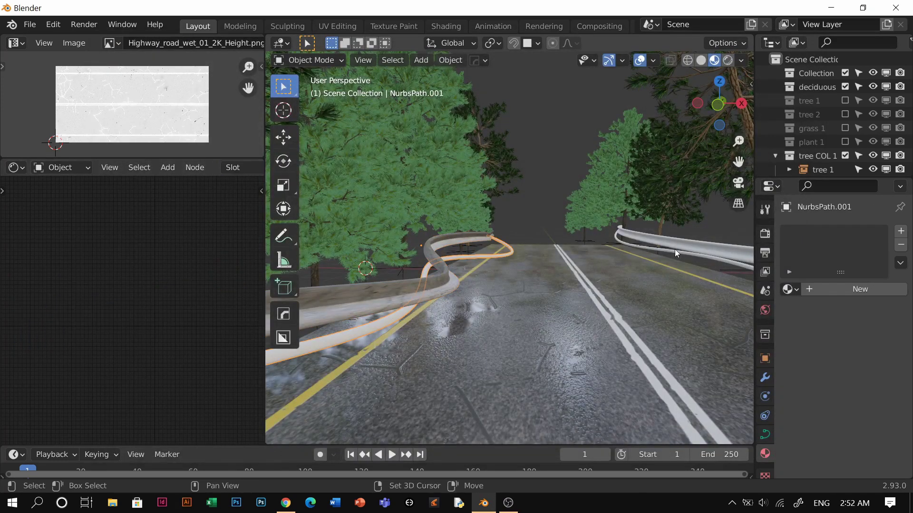
shift+click(411, 286)
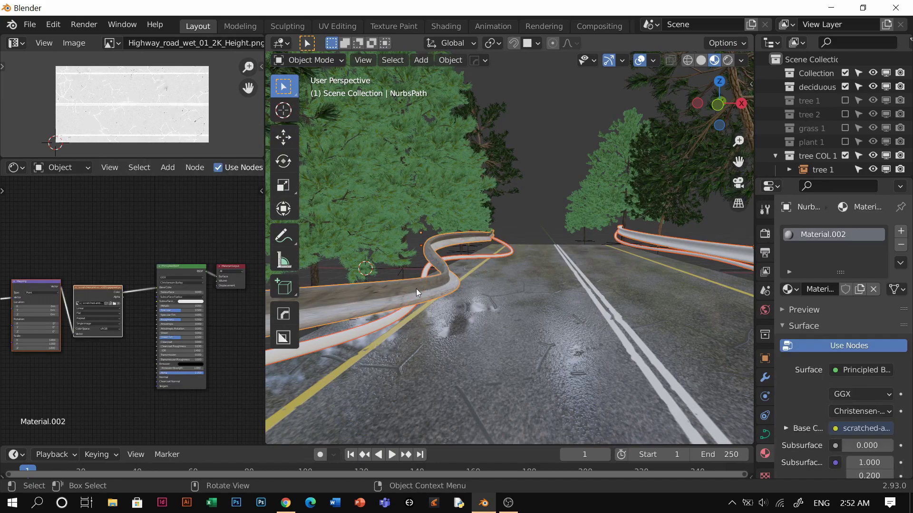
key(ctrl+l)
mouse_move(416, 289)
click(356, 324)
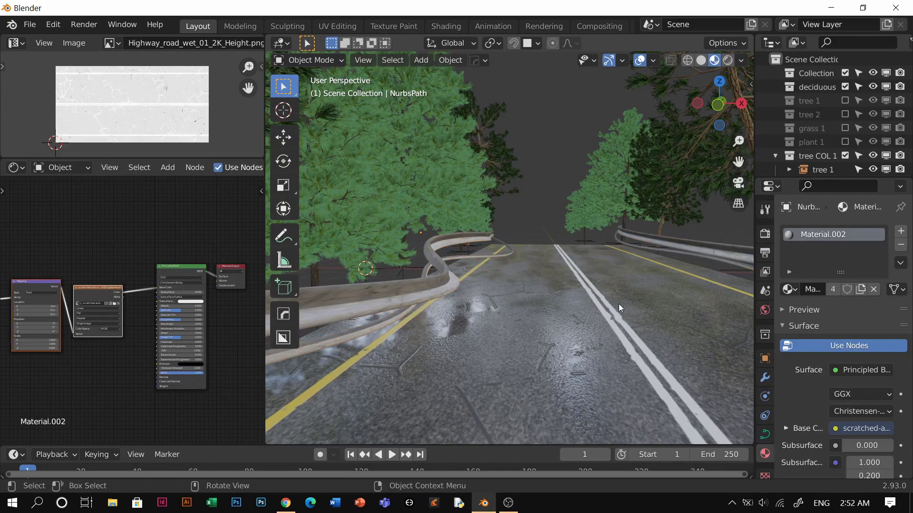
key(alt+a)
Check the scene in Rendered shading, return to Material Preview and enable the tree 1 and tree 2 source collections.
middle_drag(561, 315, 547, 399)
scroll(486, 342, up, 2)
mouse_move(479, 333)
shift+middle_down()
mouse_move(485, 376)
mouse_move(503, 333)
mouse_move(515, 349)
mouse_move(518, 326)
shift+middle_up()
key(z)
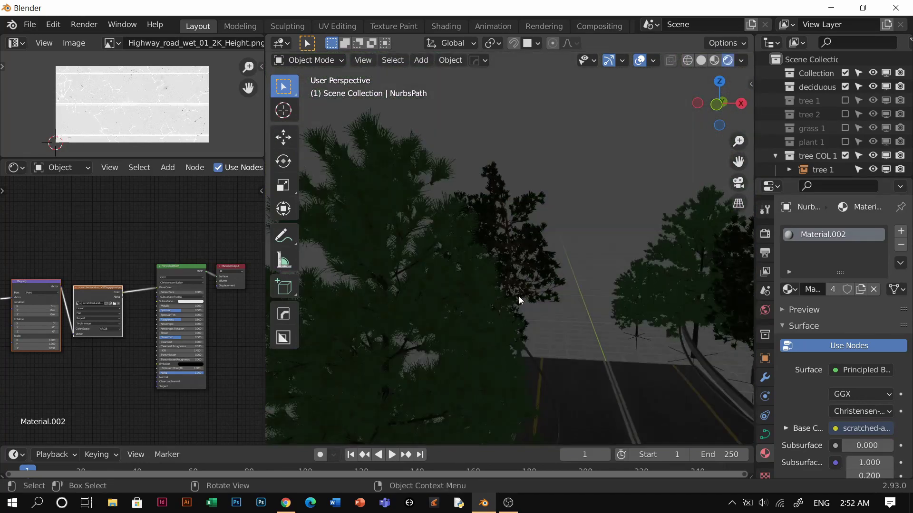
key(z)
mouse_move(524, 275)
middle_down()
mouse_move(501, 300)
mouse_move(494, 272)
mouse_move(590, 344)
mouse_move(732, 228)
middle_up()
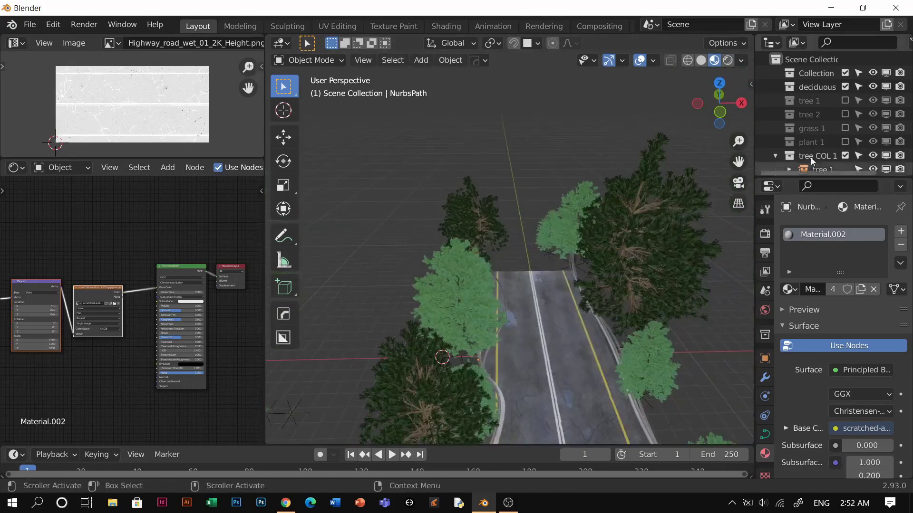
click(844, 100)
click(842, 114)
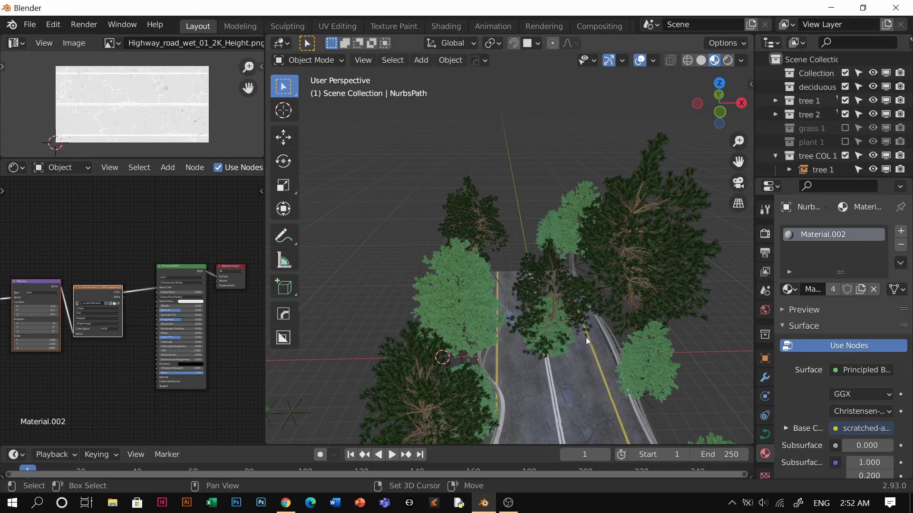
Set the saturation to 0.170 in the Pinus ponderosa leaf material's Hue Saturation Value node beneath the Translucent BSDF.
middle_drag(585, 338, 578, 231)
click(505, 291)
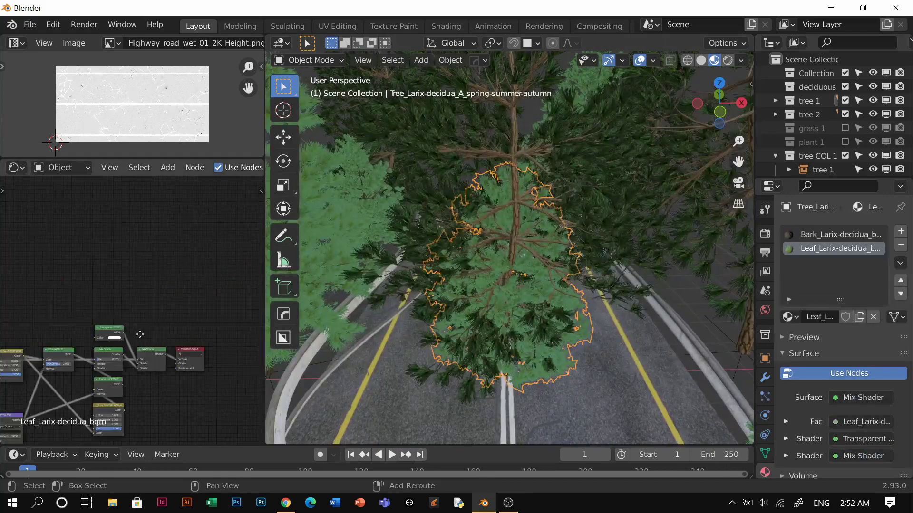
scroll(208, 291, up, 2)
middle_drag(139, 332, 195, 289)
scroll(196, 289, up, 1)
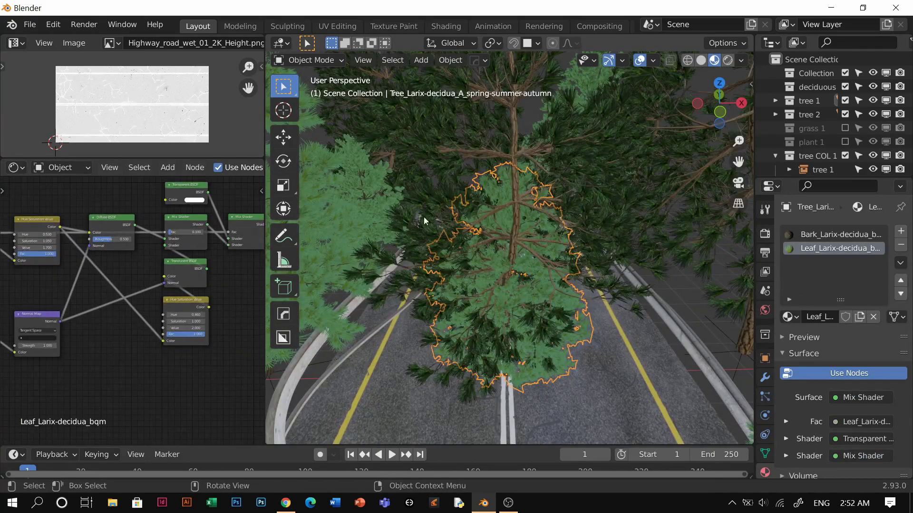
click(432, 170)
scroll(530, 330, up, 5)
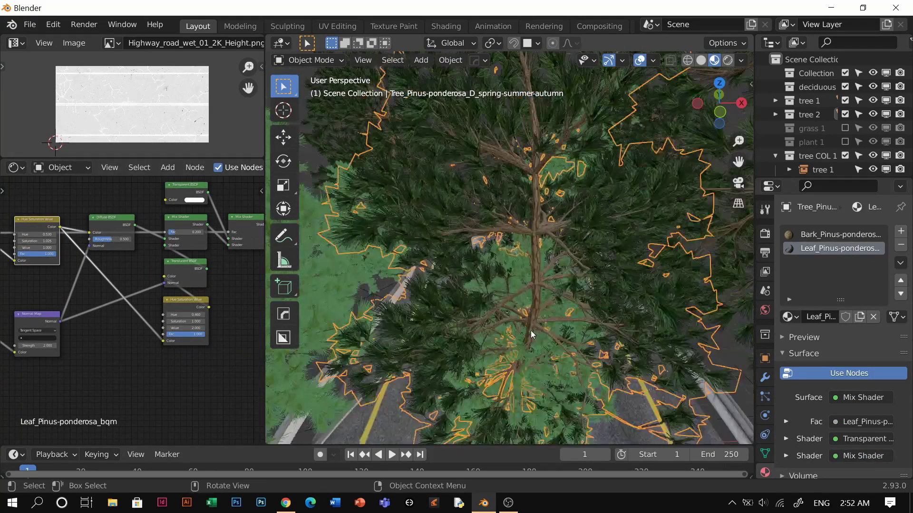
middle_drag(523, 312, 494, 270)
scroll(199, 323, up, 1)
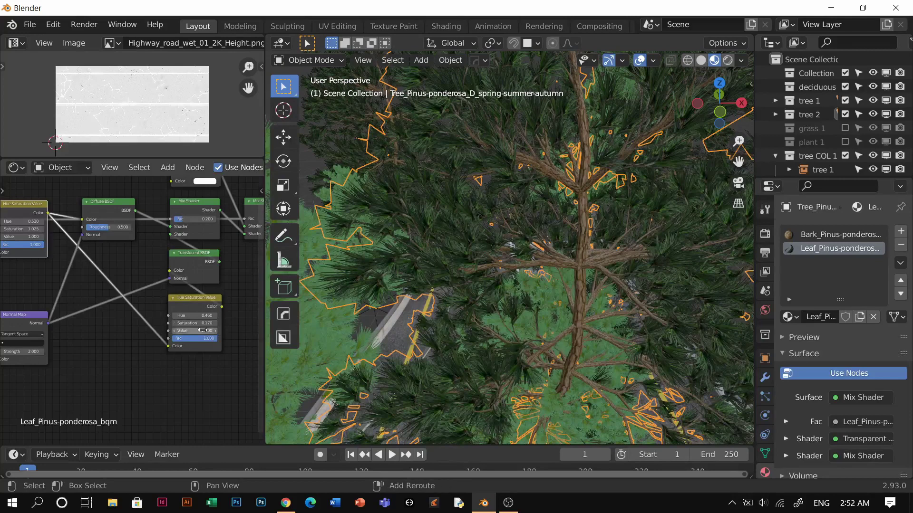
Set saturation 0.695 and value 1.270 in the Pinus ponderosa leaf material's Hue Saturation Value node feeding the Diffuse BSDF.
middle_drag(103, 279, 204, 341)
scroll(114, 318, up, 1)
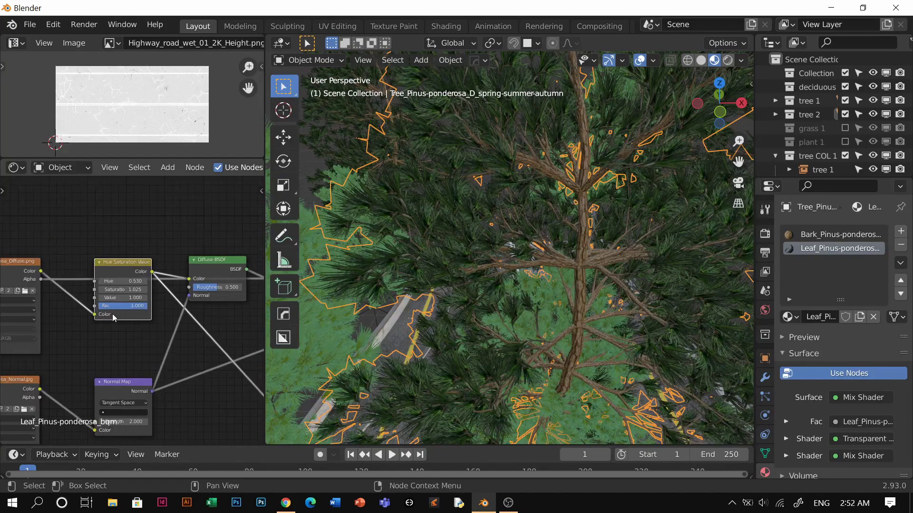
scroll(114, 317, down, 2)
middle_drag(114, 317, 135, 341)
scroll(151, 333, up, 3)
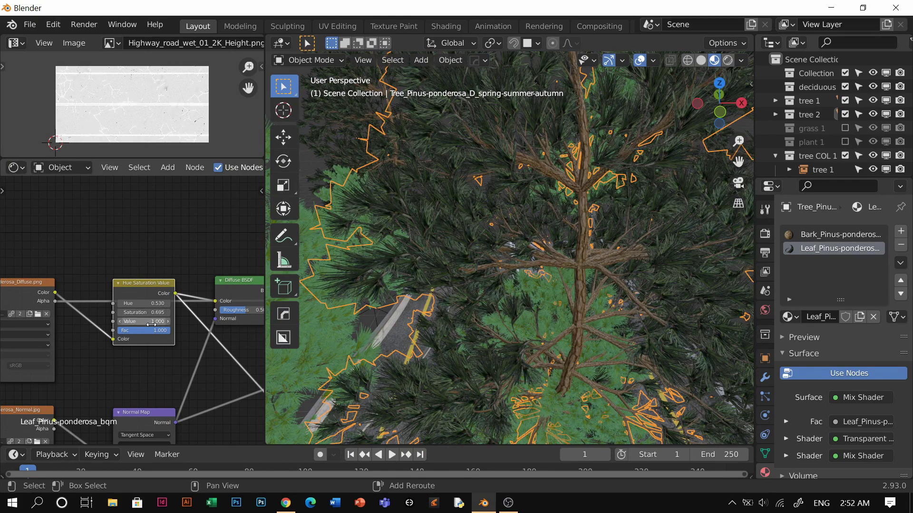
drag(144, 321, 164, 321)
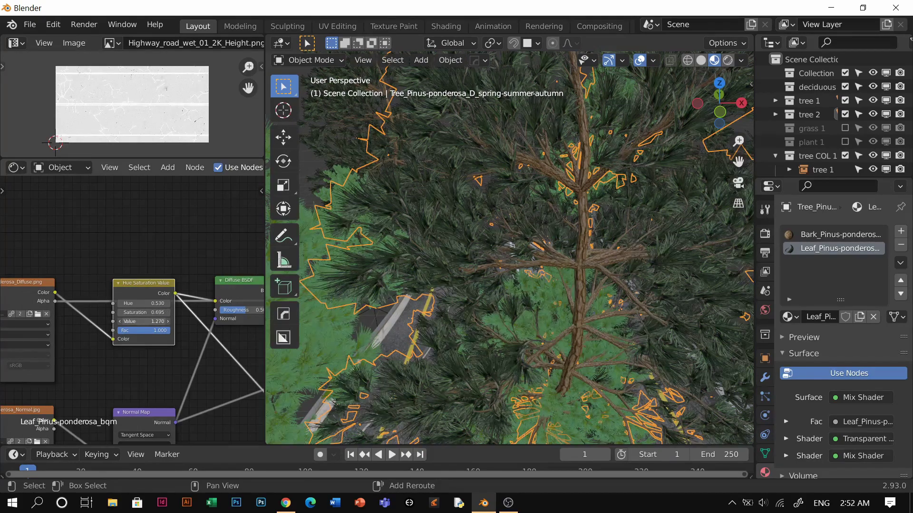
Set saturation 0.950 and value 0.680 in the Larix decidua leaf material's Hue Saturation Value node feeding the Diffuse BSDF.
click(525, 303)
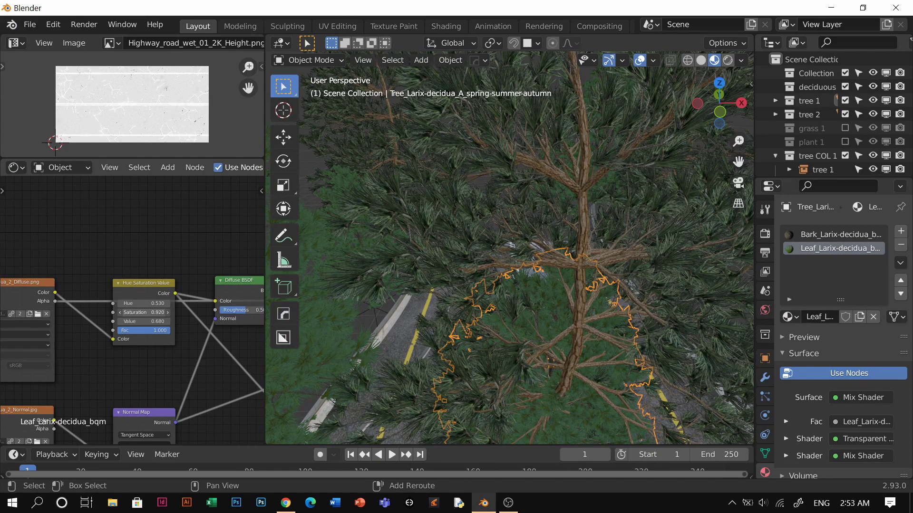
drag(143, 312, 141, 312)
scroll(528, 332, down, 6)
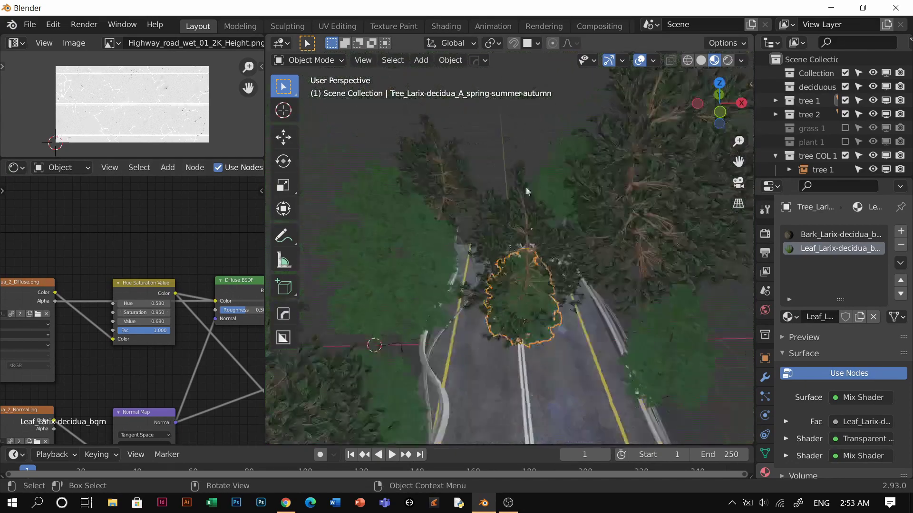
middle_drag(503, 282, 606, 244)
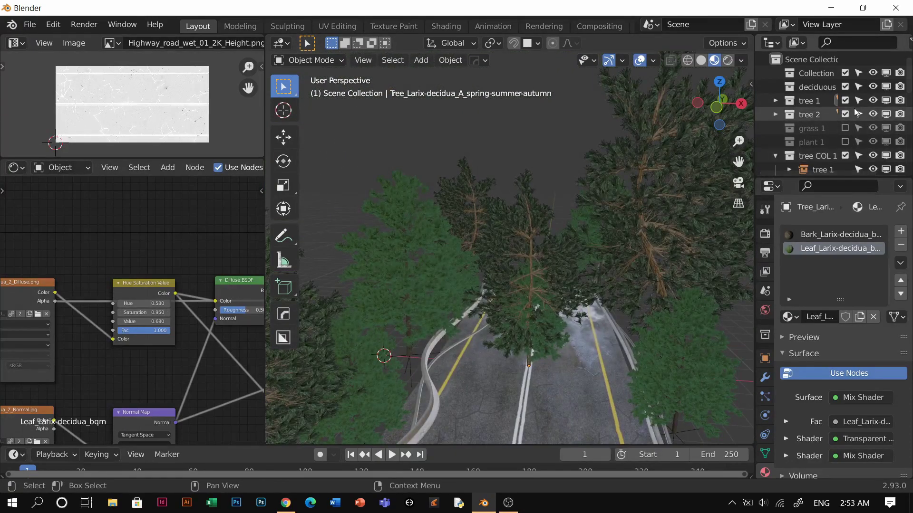
Disable the tree 1 and tree 2 source collections and reset the 3D cursor to the world origin.
drag(845, 100, 844, 114)
middle_drag(523, 378, 555, 295)
key(shift+a)
key(Escape)
key(shift+s)
click(437, 287)
key(shift+a)
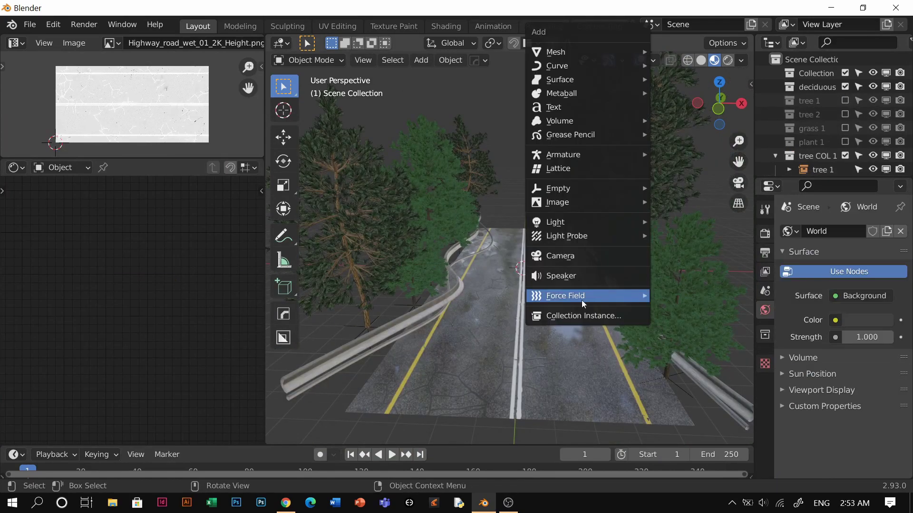
mouse_move(585, 222)
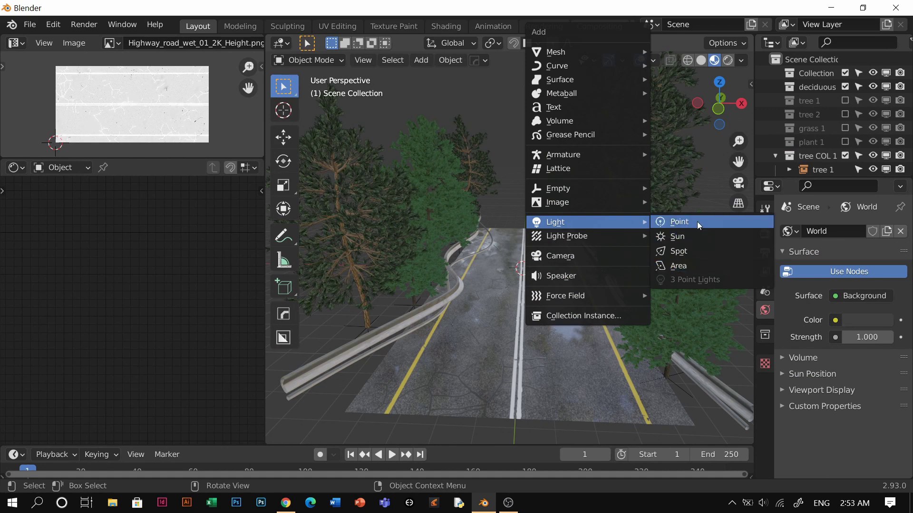
click(664, 254)
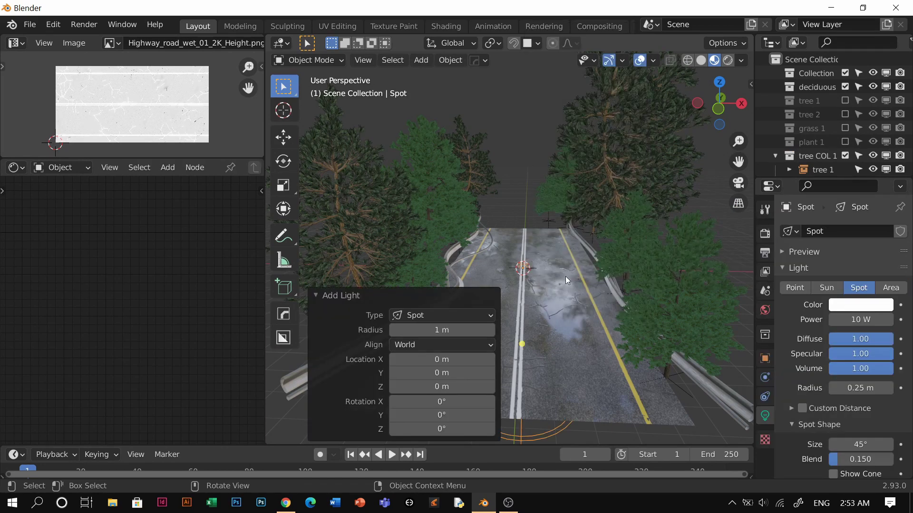
scroll(565, 276, down, 1)
key(x)
click(560, 279)
Add an area light at the world origin and raise it about 4.86 m along Z above the road.
key(shift+a)
mouse_move(533, 280)
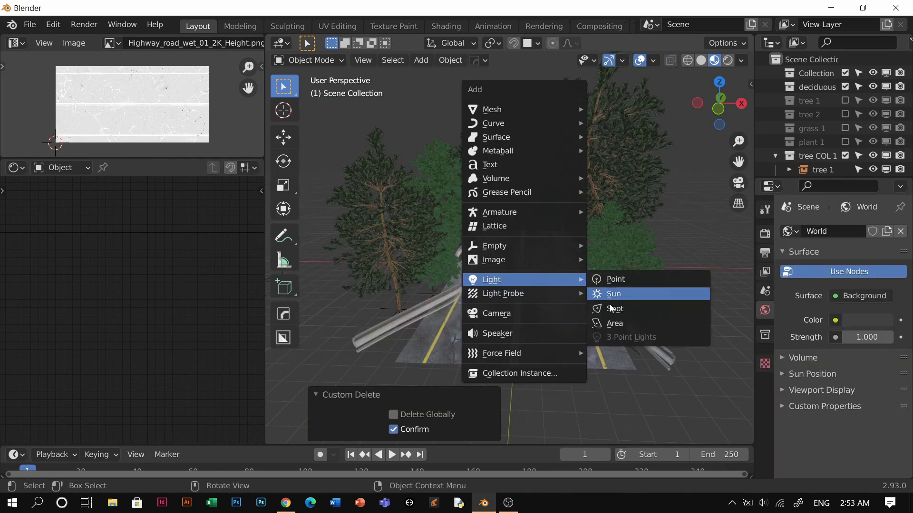
click(608, 322)
key(g)
key(z)
click(581, 253)
Scale the area light to 0.414 along X and stretch it along Y to follow the length of the road.
middle_drag(581, 254, 563, 232)
key(KP_7)
key(s)
key(x)
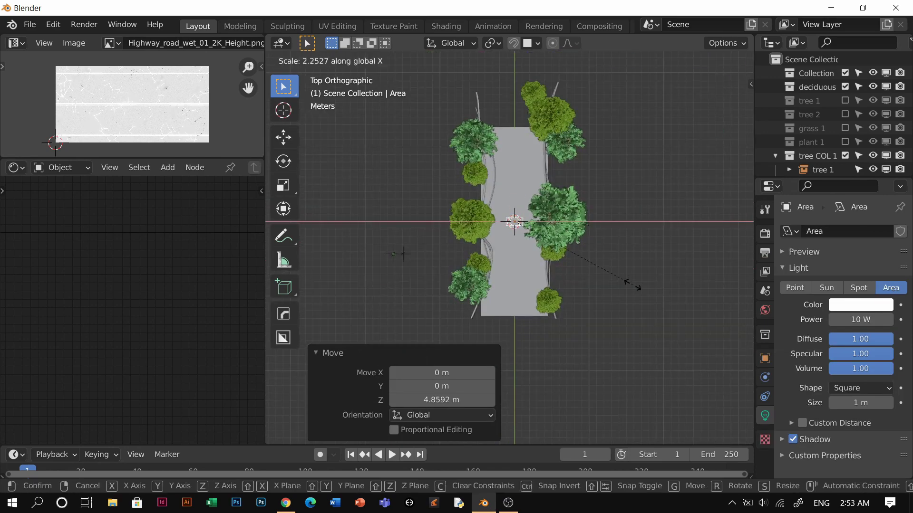
click(531, 232)
key(s)
key(y)
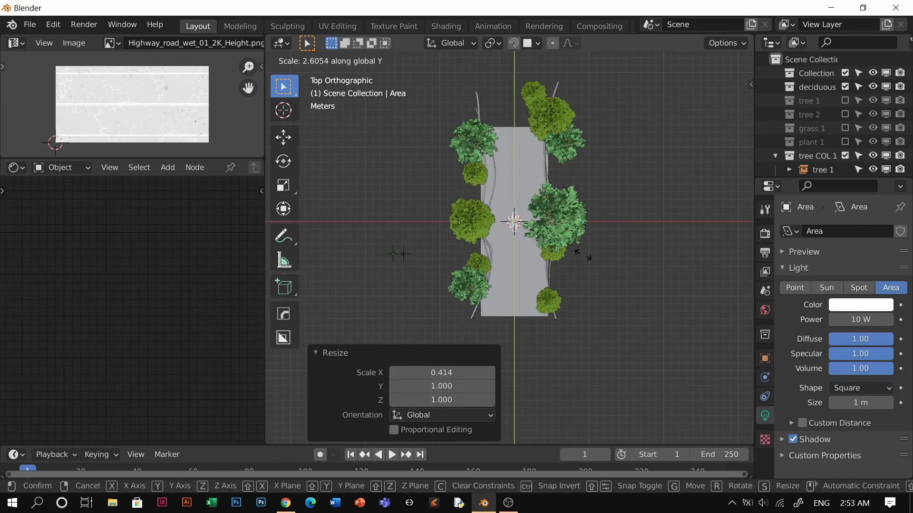
click(645, 92)
middle_drag(645, 92, 485, 278)
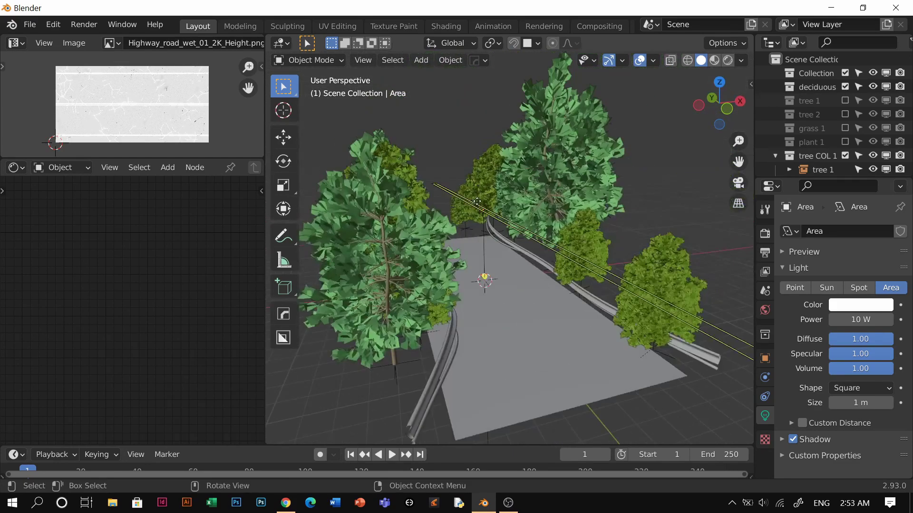
Raise the area light another 6.523 m along Z and show the scene in Rendered shading.
key(g)
key(z)
click(523, 279)
key(z)
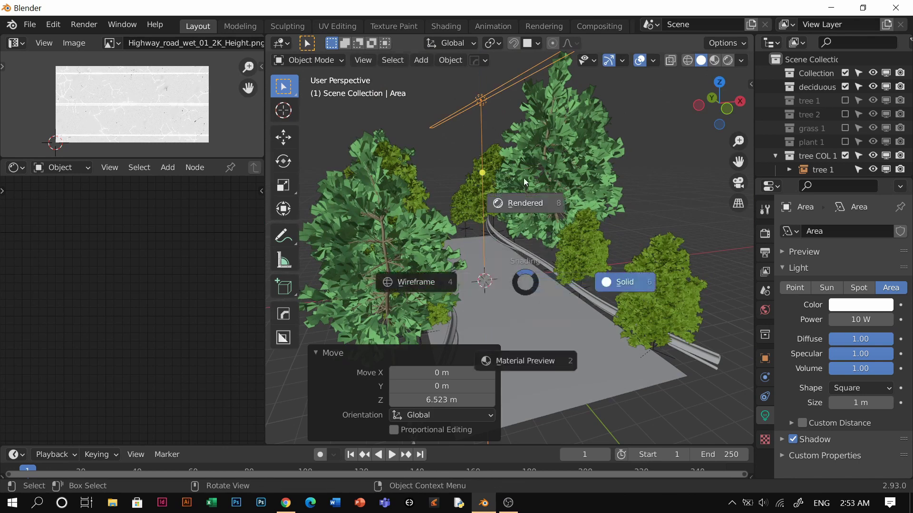
click(621, 279)
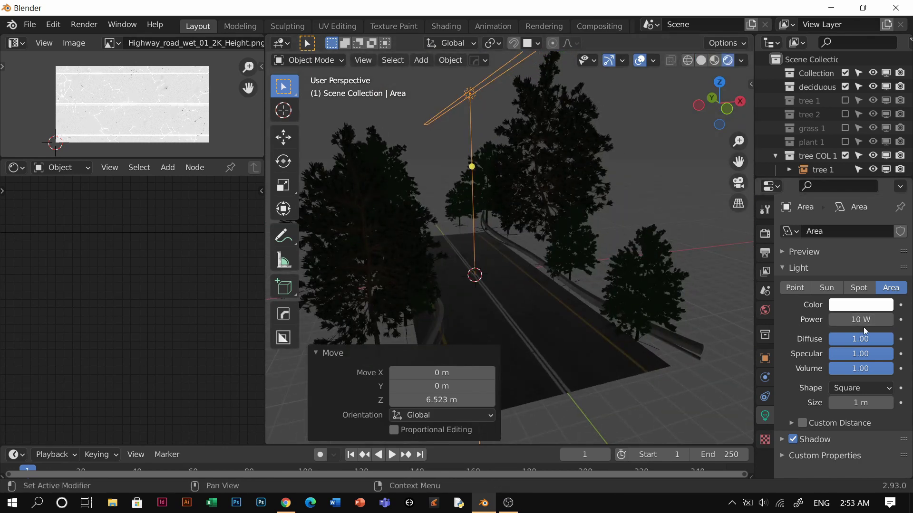
Increase the area light's power to over 1000 W and set the world background strength to 0.
drag(860, 320, 896, 320)
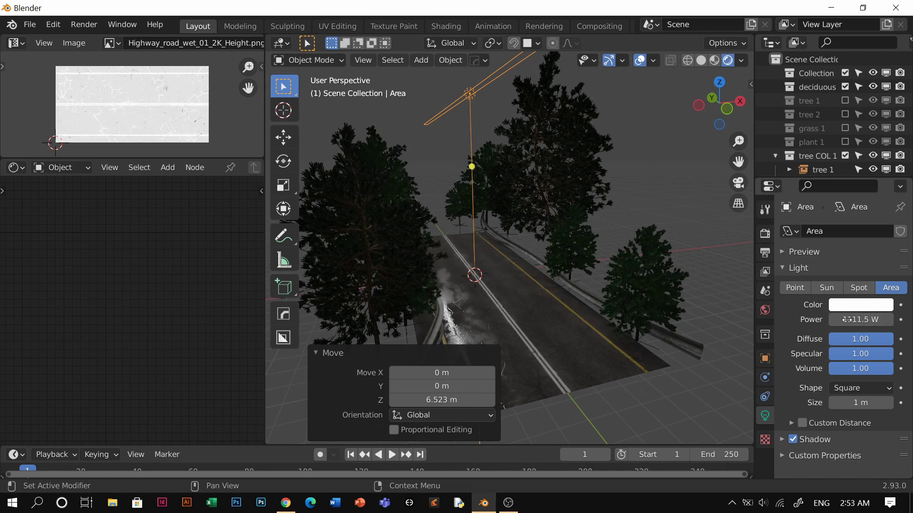
click(765, 310)
drag(867, 337, 808, 337)
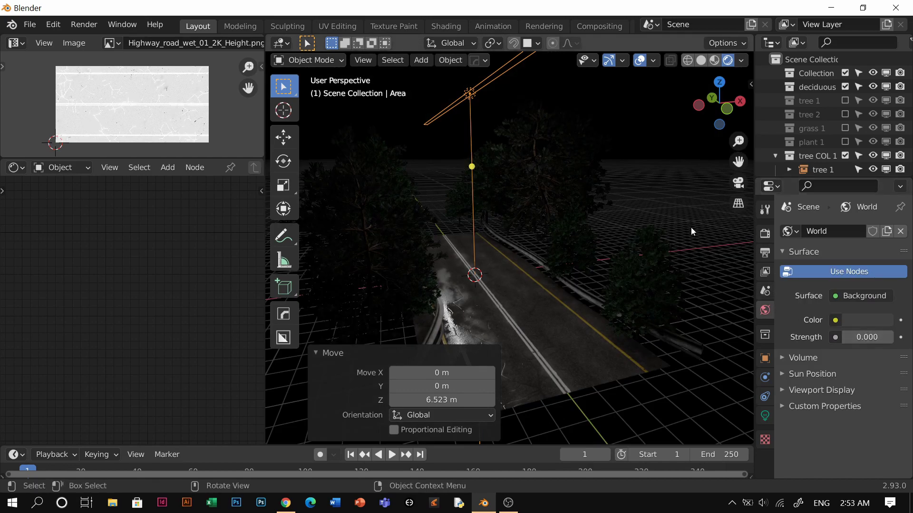
Inspect the lit scene without overlays, switch the viewport to Solid shading, and show the overlays again.
click(668, 125)
click(641, 60)
scroll(518, 260, up, 5)
mouse_move(517, 259)
middle_down()
mouse_move(430, 278)
mouse_move(557, 323)
mouse_move(568, 348)
mouse_move(566, 242)
mouse_move(564, 325)
mouse_move(523, 298)
mouse_move(563, 313)
mouse_move(560, 331)
middle_up()
key(z)
click(562, 305)
scroll(529, 255, down, 3)
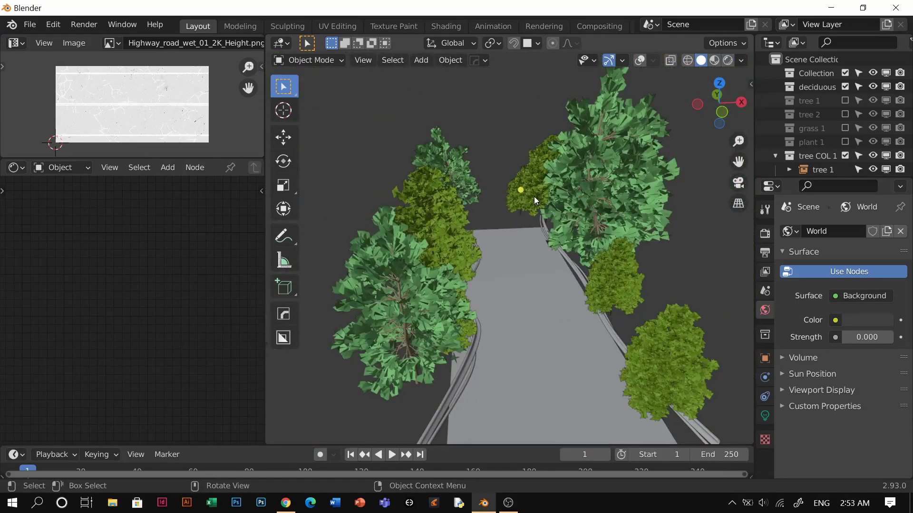
click(640, 60)
scroll(526, 269, down, 4)
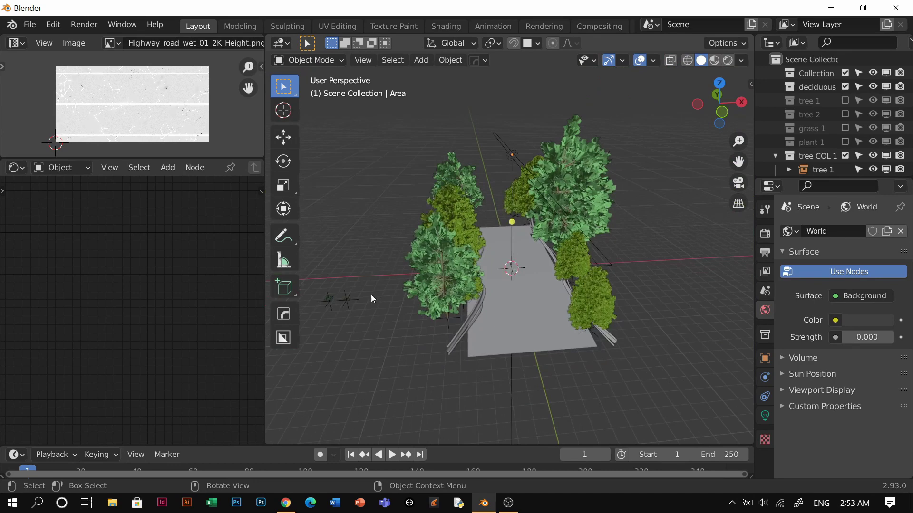
Hide the tree COL 1 collection and move the remaining tree beside the road into it.
click(638, 210)
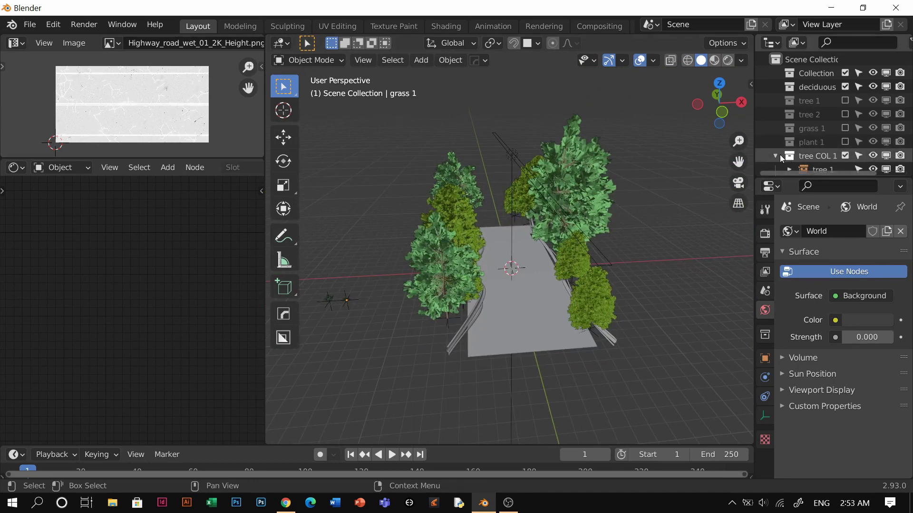
click(871, 155)
middle_drag(529, 271, 526, 286)
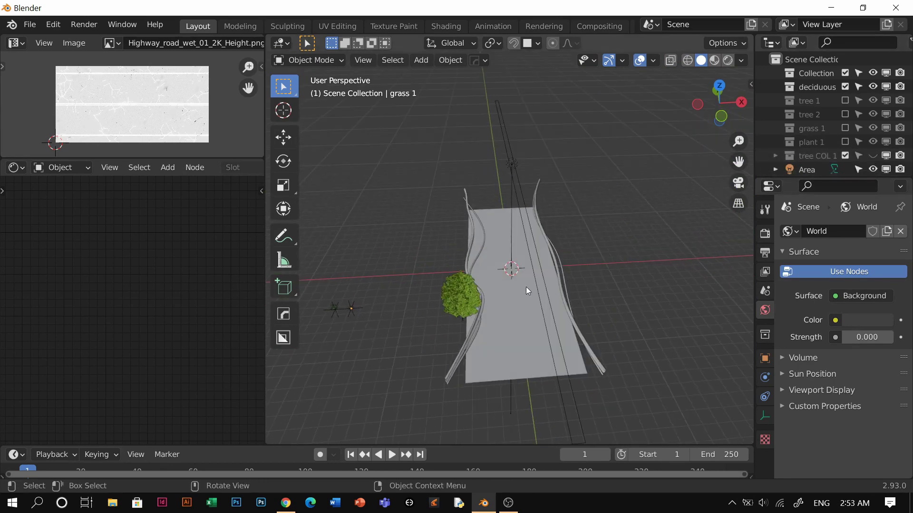
key(m)
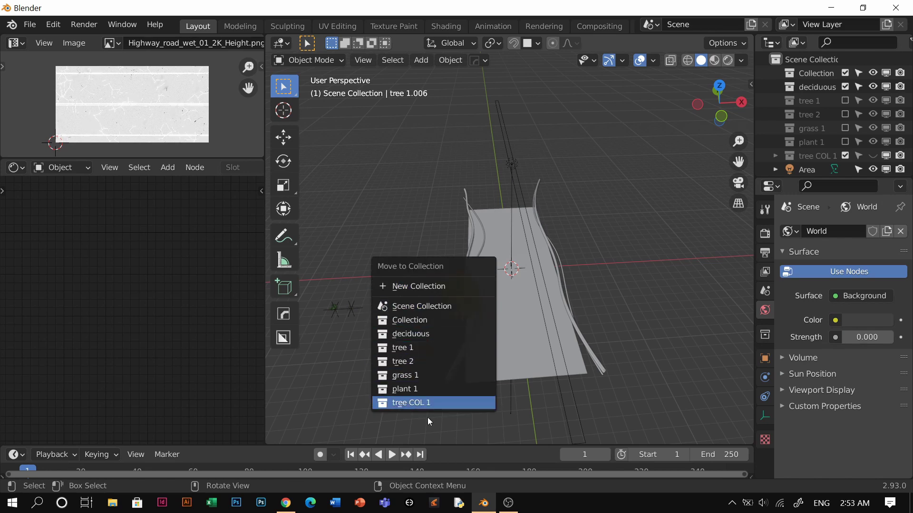
click(428, 403)
From the top view, move the plant onto the road, about 14.14 m along X and 4.29 m along Y.
click(352, 309)
key(KP_7)
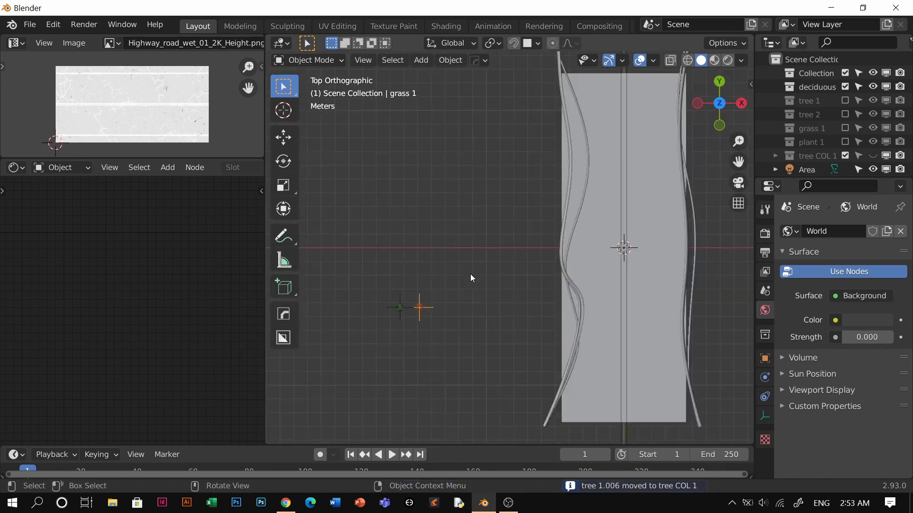
key(g)
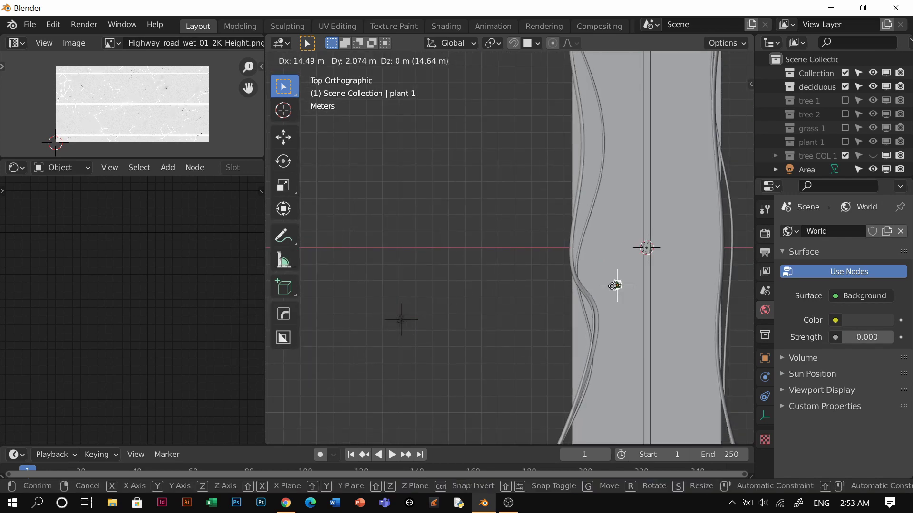
click(608, 252)
shift+middle_drag(645, 250, 564, 281)
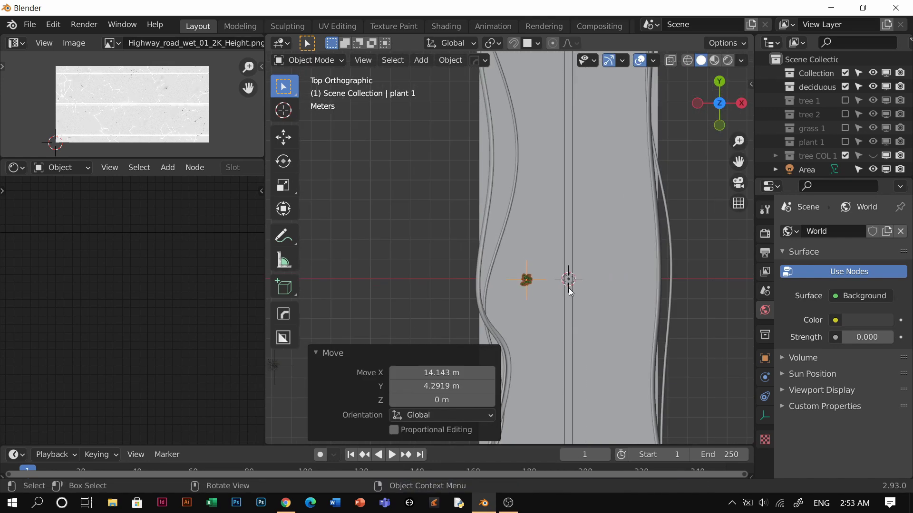
Move the area light into a new collection named light 1 and exclude that collection from the view layer.
click(569, 282)
key(m)
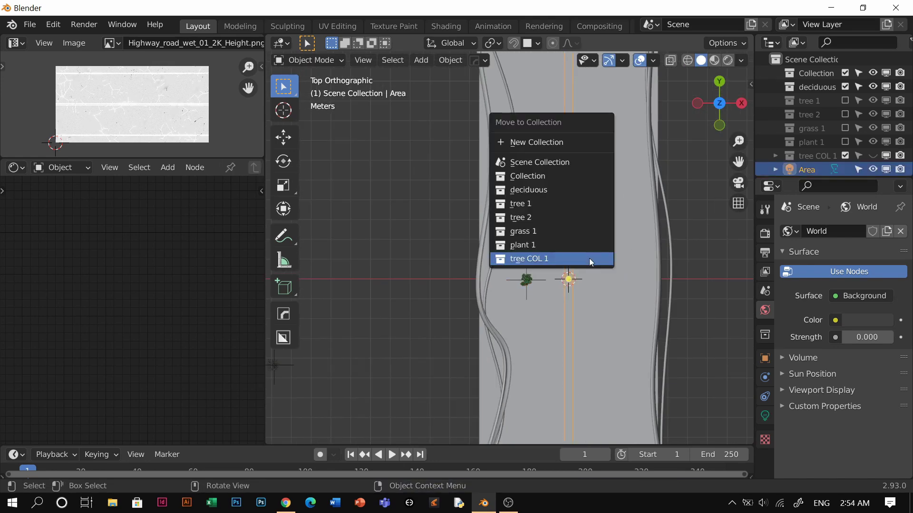
click(551, 139)
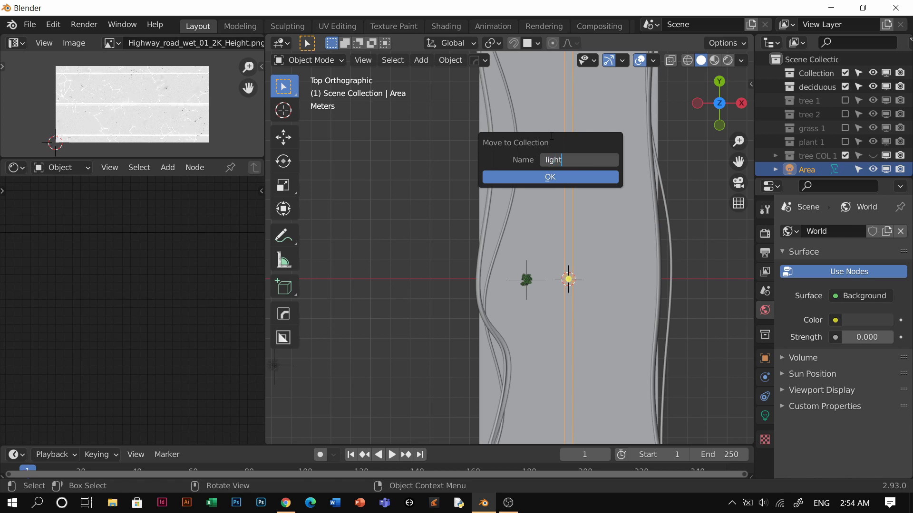
text(light 1)
key(Return)
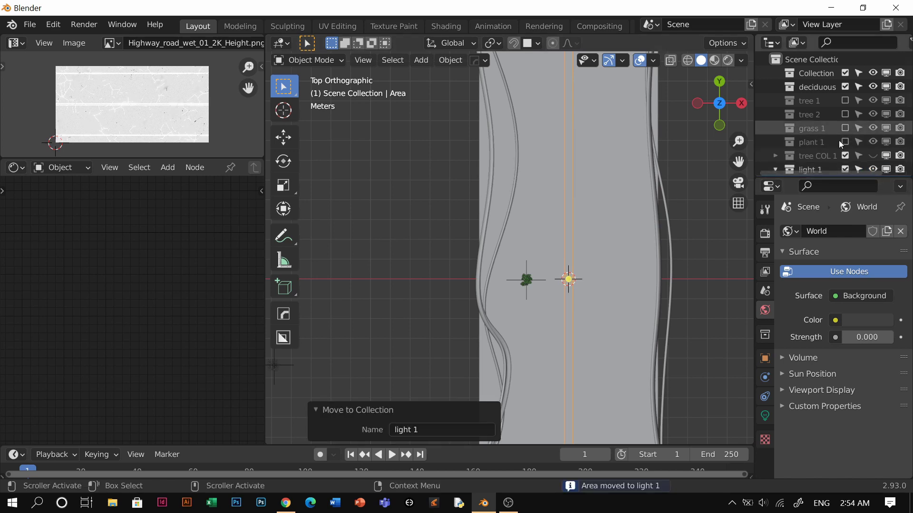
click(845, 170)
Duplicate the plant several times and scatter the copies across the road surface.
click(579, 296)
shift+middle_drag(579, 295, 556, 293)
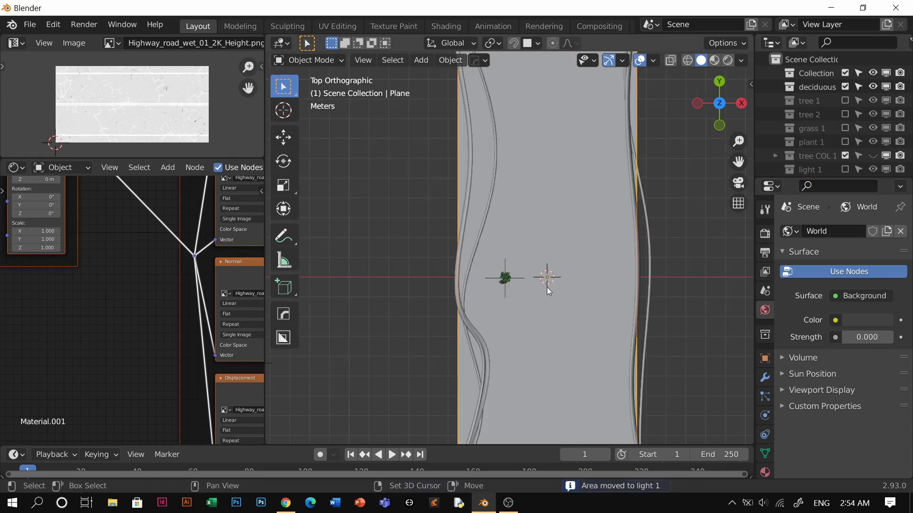
click(513, 281)
scroll(522, 304, down, 1)
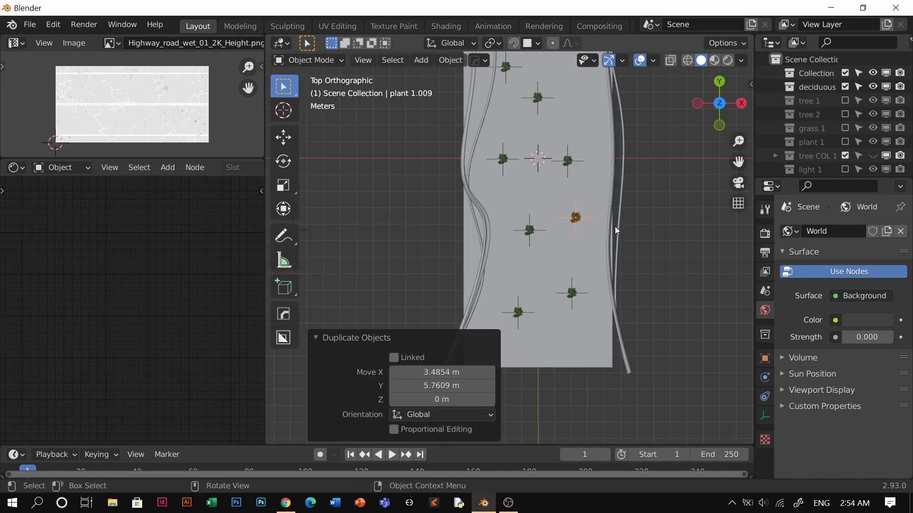
scroll(832, 133, down, 5)
scroll(823, 149, up, 2)
scroll(589, 266, down, 3)
Duplicate the whole set of scattered plants, then rotate and shift the copies along the road.
key(shift+d)
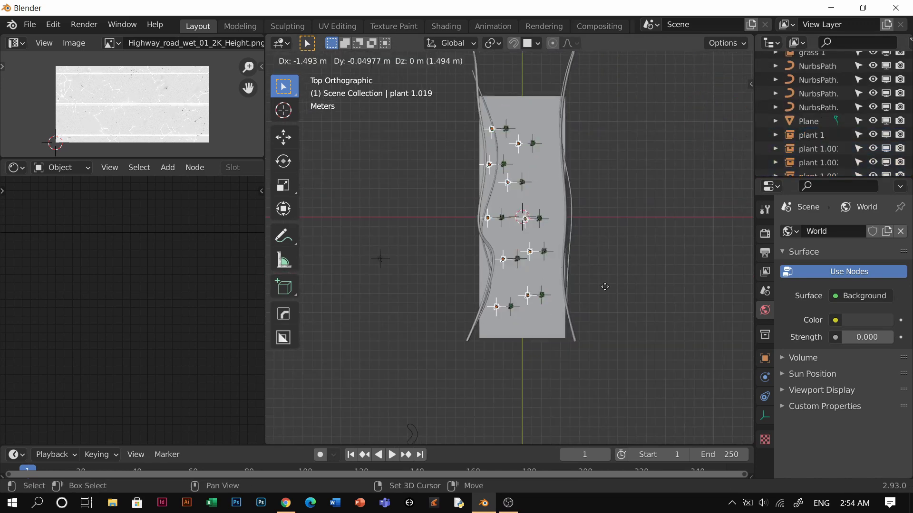
click(626, 260)
key(r)
click(473, 177)
key(g)
scroll(560, 256, up, 2)
click(560, 255)
Duplicate three plants right of the road's centre and rotate the copies to thicken the patch.
key(shift+d)
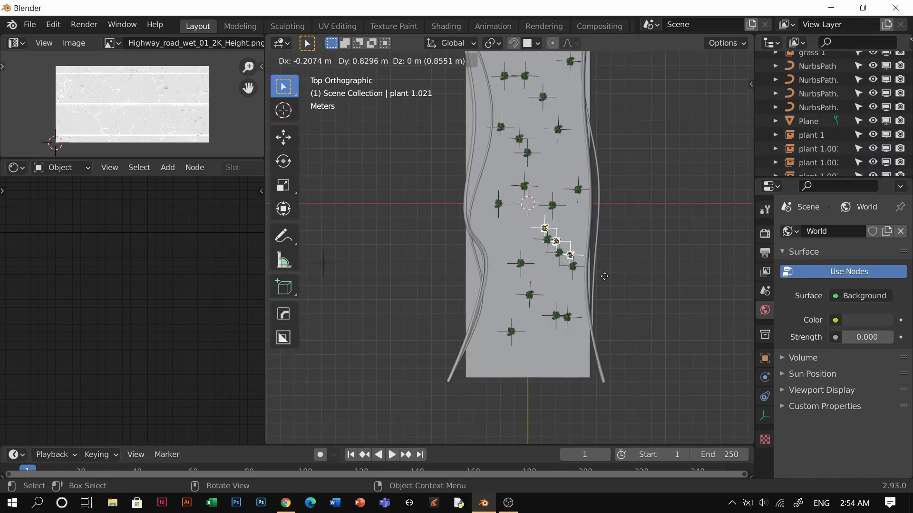
click(603, 274)
key(r)
click(570, 306)
Duplicate the enlarged plant selection, rotate the copies, place them against the right guardrail and scale them up.
shift+click(560, 254)
key(shift+d)
click(605, 271)
key(r)
click(691, 197)
key(g)
key(s)
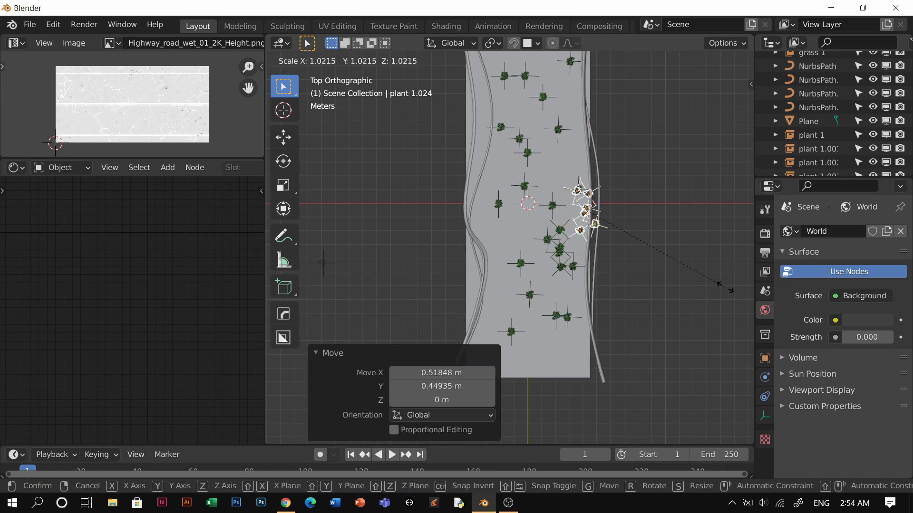
click(725, 285)
Place rotated copies of the plant cluster along the left guardrail and at the far end of the right guardrail.
key(shift+d)
key(r)
key(g)
key(shift+d)
click(539, 436)
key(shift+d)
click(645, 255)
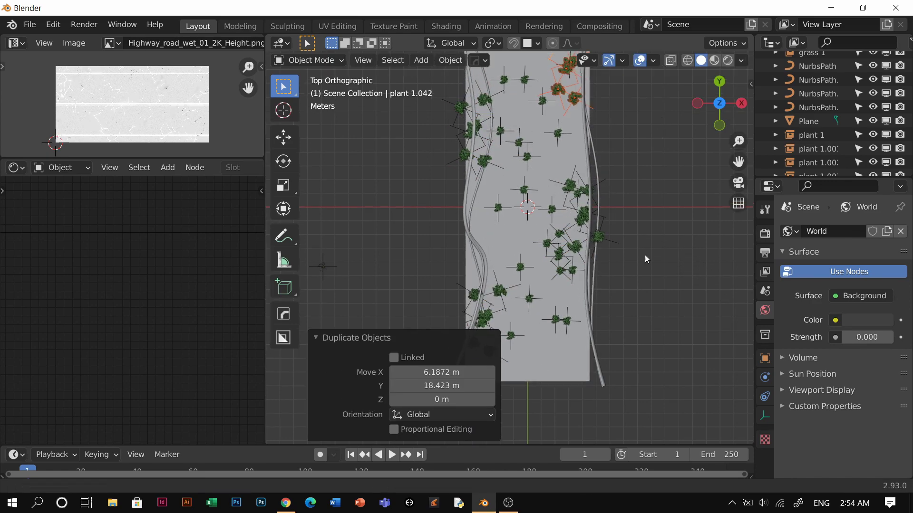
shift+middle_drag(644, 254, 630, 385)
key(r)
Move all plants into a new collection named plants COL 1 and randomize their transforms with 180° Z rotation and 1.04 even scale.
middle_drag(541, 228, 549, 158)
scroll(540, 108, up, 4)
scroll(549, 159, down, 3)
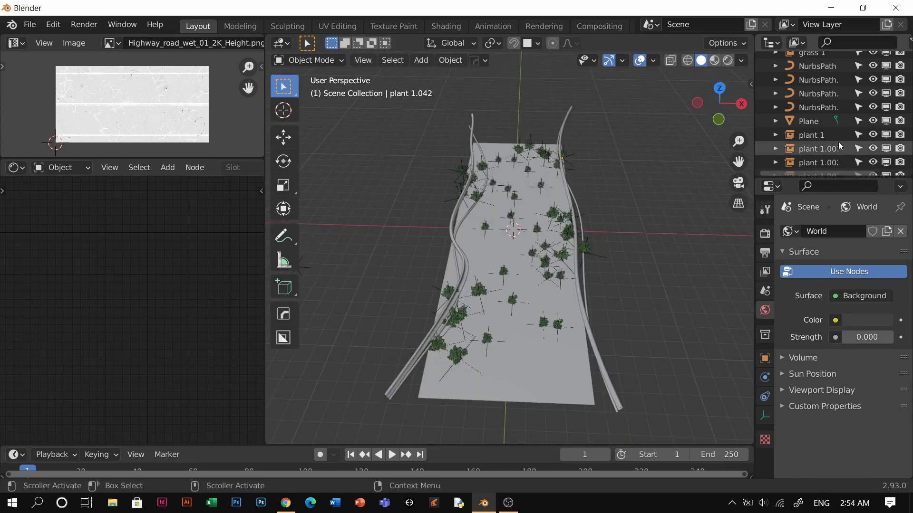
click(838, 141)
scroll(834, 147, down, 10)
shift+click(831, 151)
key(m)
click(522, 283)
text(plants COL )
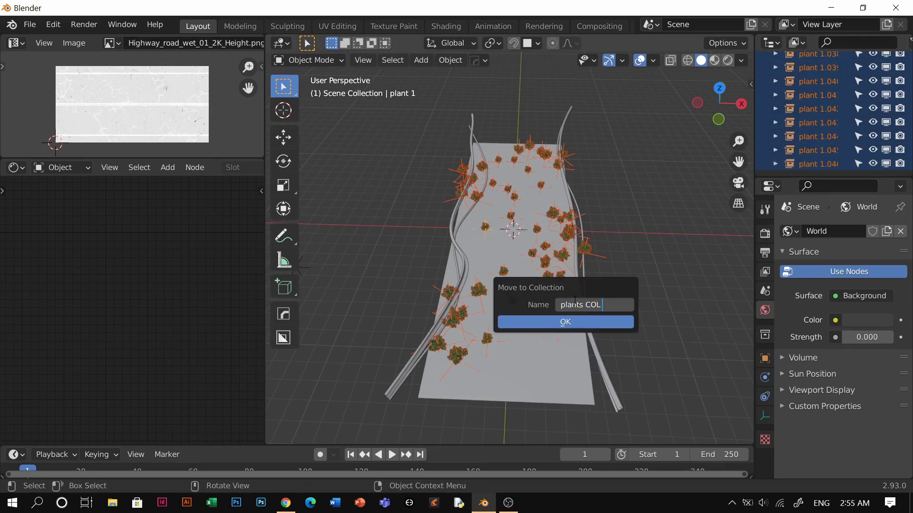
text(1)
key(Return)
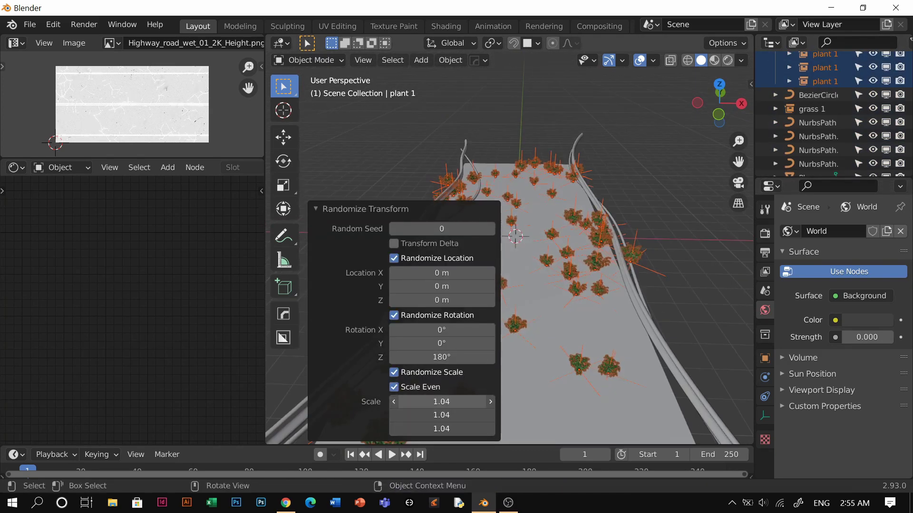
Select the grass clump beside the road and move it onto the road surface from the top view.
click(665, 214)
middle_drag(600, 266, 576, 278)
scroll(562, 252, down, 6)
click(407, 255)
key(KP_7)
scroll(513, 280, up, 4)
key(g)
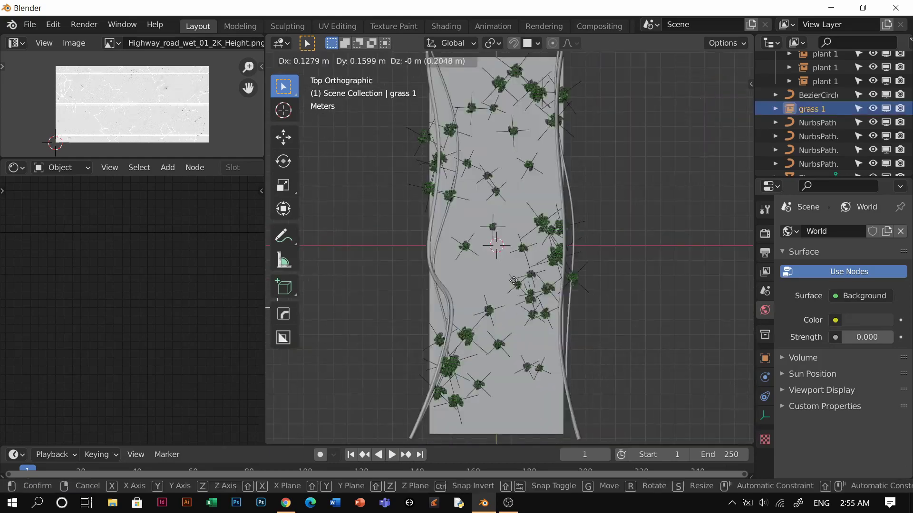
click(501, 316)
Duplicate the grass clump repeatedly and scatter the copies among the plants along the road.
key(shift+d)
click(522, 161)
key(shift+d)
click(551, 190)
key(shift+d)
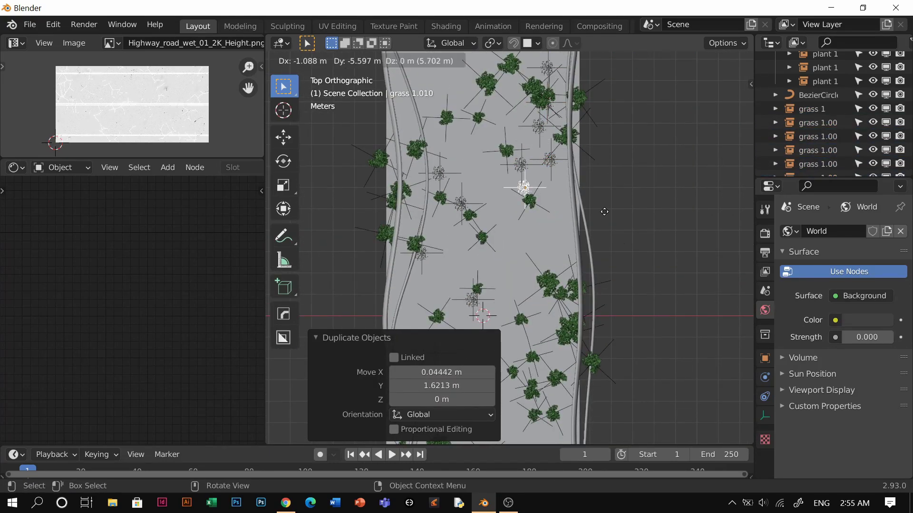
click(631, 330)
key(shift+d)
click(633, 397)
click(554, 369)
key(shift+d)
click(585, 339)
Select all the grass clumps, duplicate them, and rotate and shift the copies to spread more grass over the road.
click(813, 109)
scroll(820, 160, down, 8)
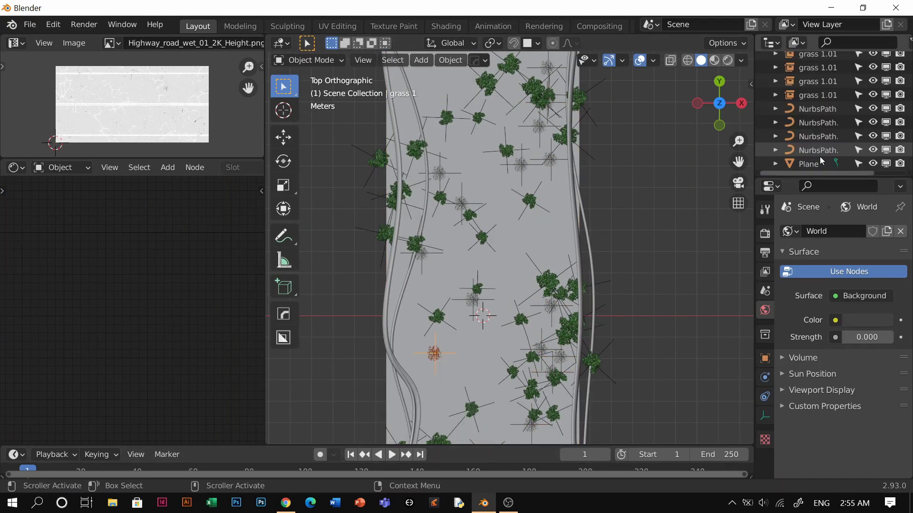
shift+click(819, 96)
scroll(586, 352, down, 3)
key(shift+d)
click(564, 320)
key(r)
click(401, 241)
key(g)
click(401, 286)
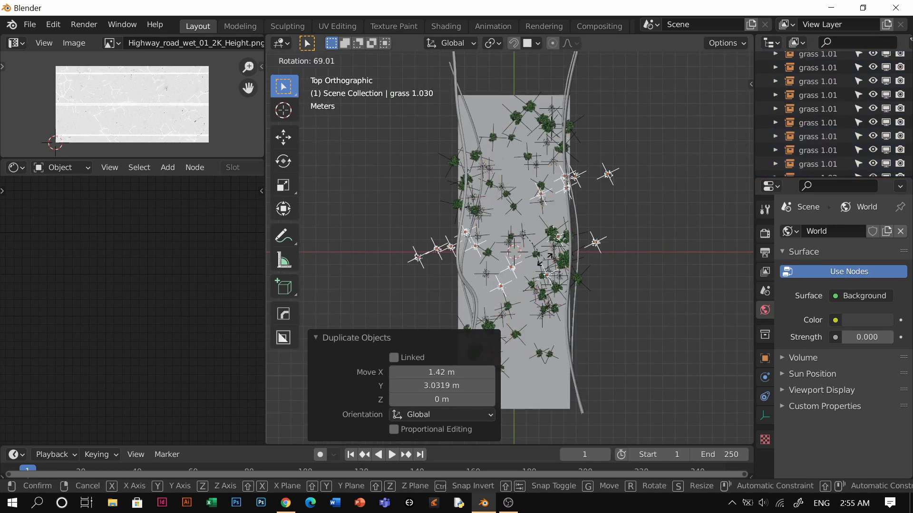
click(542, 259)
Move all the grass clumps into a new collection named grass COL 1.
scroll(832, 119, down, 1)
shift+click(817, 96)
key(m)
click(542, 251)
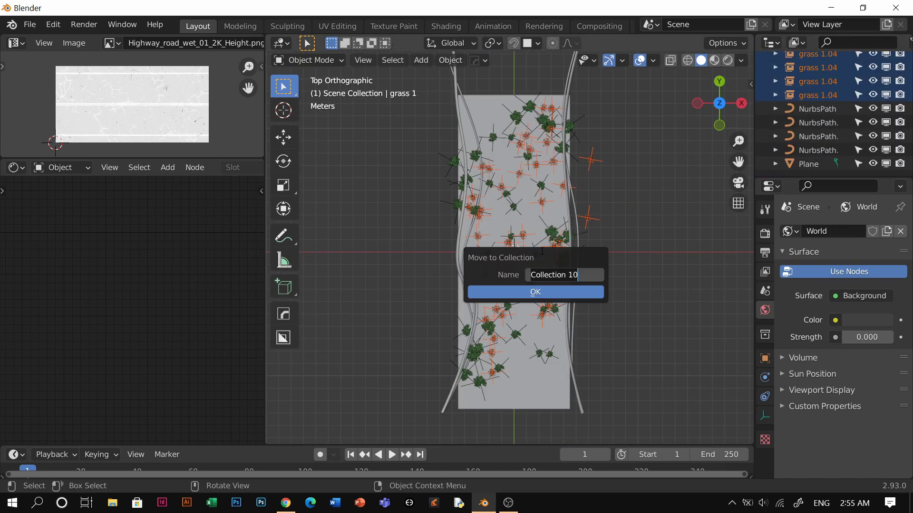
text(grass COL 1)
key(Return)
Move the two stray grass clumps from outside the right guardrail to the road's edge.
scroll(541, 251, up, 2)
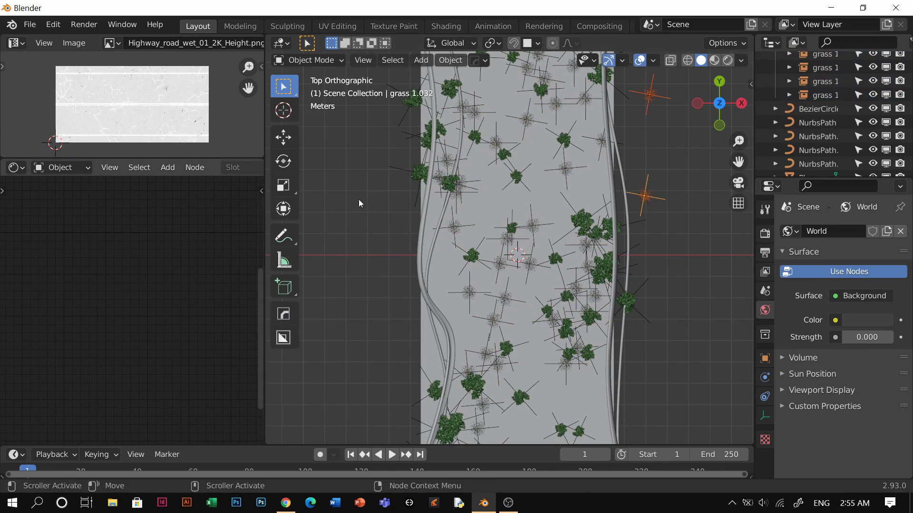
key(g)
click(626, 193)
scroll(620, 229, up, 2)
Duplicate grass clumps beside the right guardrail and arrange them with enlarged clumps into a dense cluster.
click(614, 264)
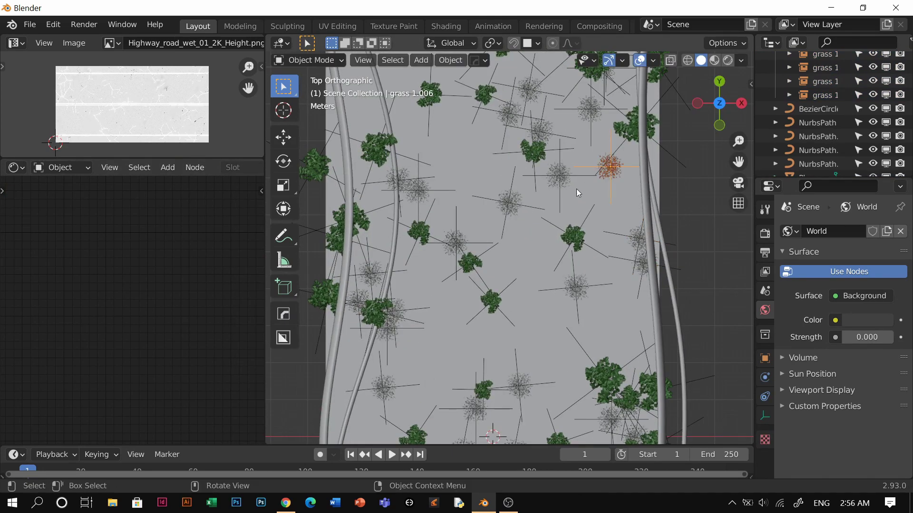
key(shift+d)
click(615, 301)
key(g)
click(627, 254)
key(shift+d)
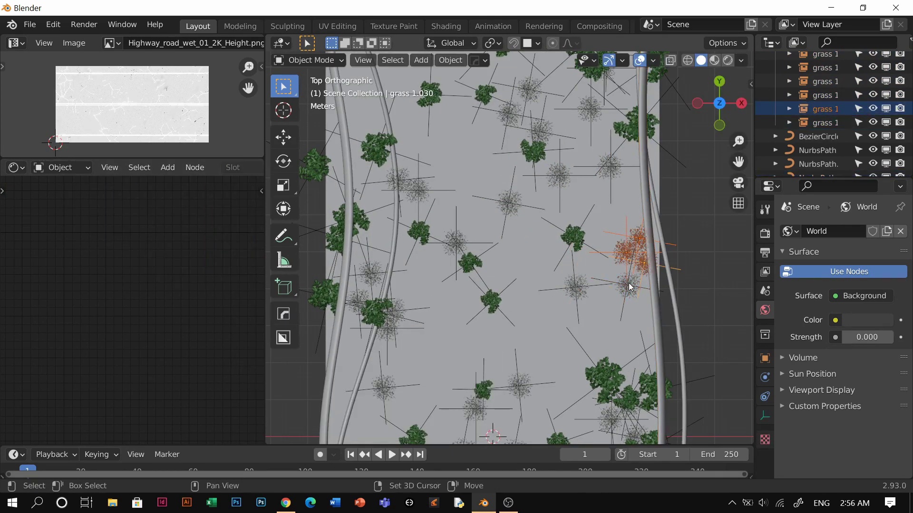
click(613, 271)
key(g)
click(594, 233)
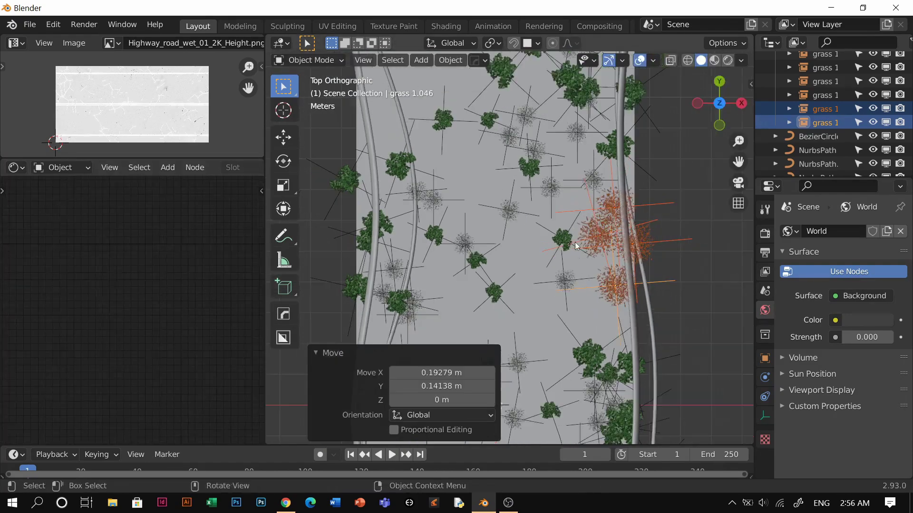
Rotate and duplicate the dense grass cluster, placing copies along the left guardrail.
key(r)
key(shift+d)
key(r)
click(533, 314)
key(g)
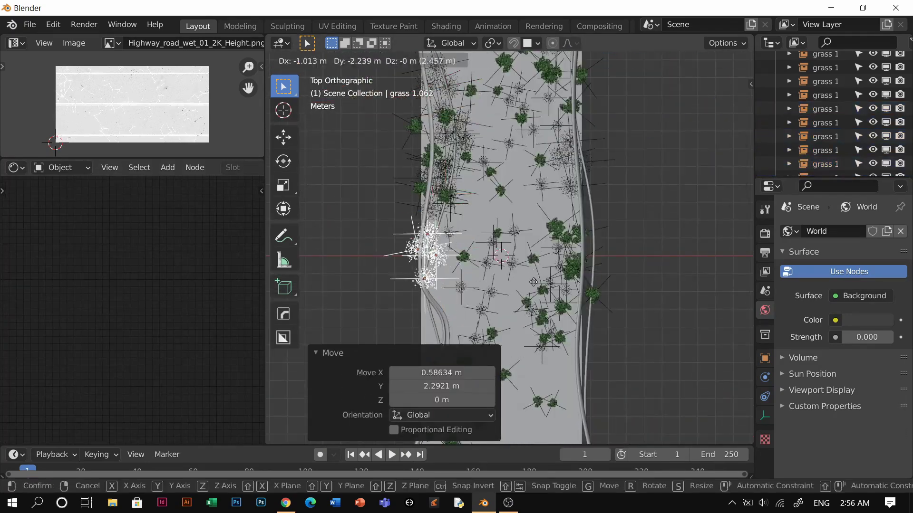
Duplicate the grass cluster to the outer side of the right guardrail, rotating and scaling up the copies.
key(shift+d)
key(r)
key(g)
click(676, 322)
key(s)
key(g)
click(676, 333)
Duplicate the large grass cluster to the near left side and farther up the road, rotating the copies.
key(shift+d)
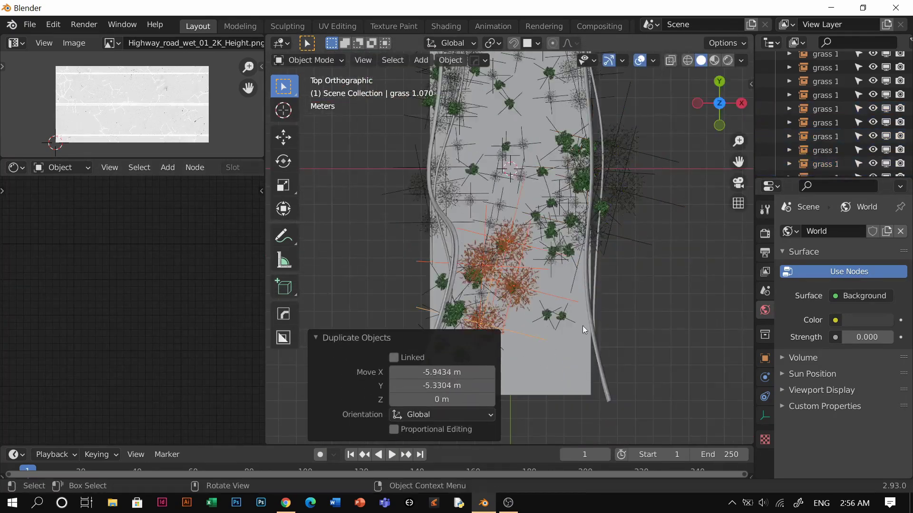
key(g)
click(575, 318)
key(shift+d)
key(r)
key(g)
mouse_move(588, 198)
shift+middle_down()
mouse_move(578, 325)
mouse_move(561, 290)
mouse_move(538, 309)
mouse_move(561, 317)
shift+middle_up()
key(shift+d)
key(r)
Check the grass placement without overlays in Material Preview, and return to the Solid top view with overlays shown.
click(639, 60)
click(714, 60)
click(700, 60)
key(KP_7)
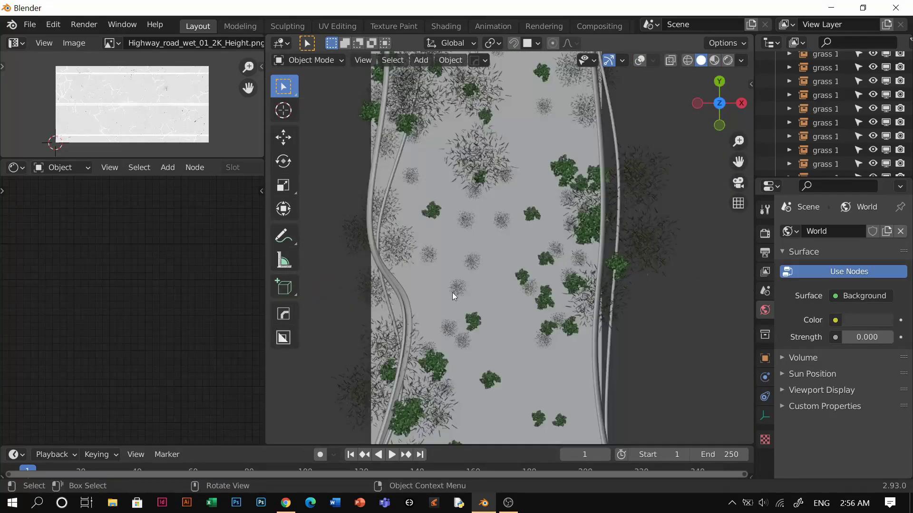
click(640, 60)
Move one small grass tuft in the middle of the road slightly farther up the road.
scroll(454, 294, up, 2)
click(434, 304)
key(g)
click(452, 267)
Duplicate the small grass tufts on the left lane, rotating the copies and spreading them up the road toward its centre.
click(395, 264)
shift+middle_drag(490, 294, 526, 209)
shift+click(460, 284)
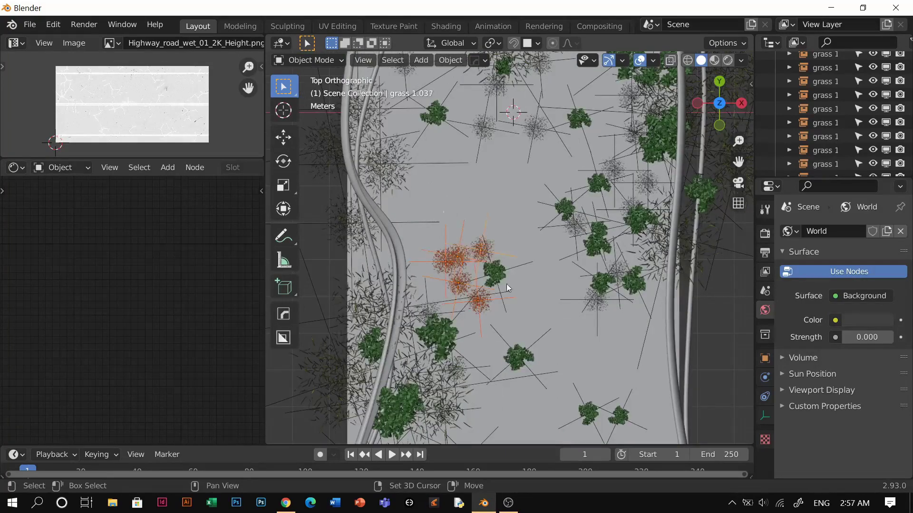
key(shift+d)
key(r)
click(494, 266)
key(shift+d)
key(r)
key(shift+d)
click(567, 181)
key(g)
Duplicate the small grass group onto the right lane, rotating copies and placing them among the scattered plants.
key(shift+d)
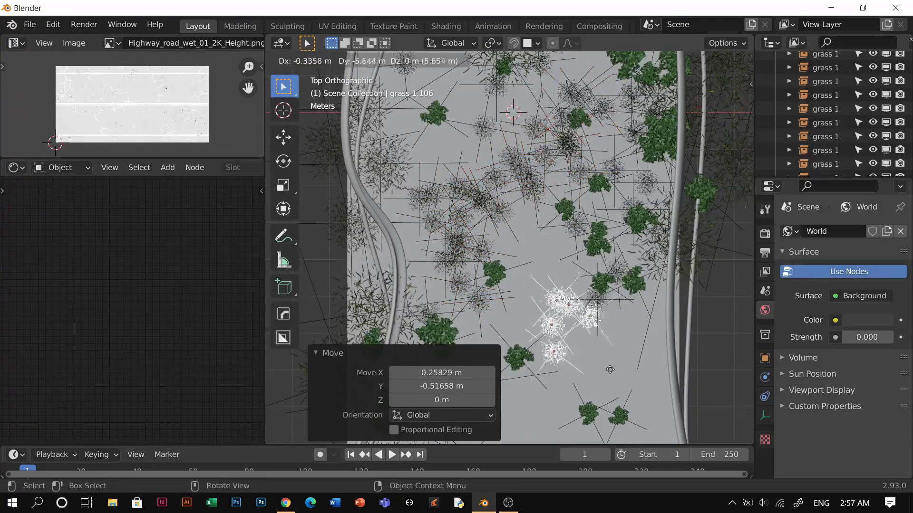
key(r)
key(shift+d)
key(shift+d)
key(r)
click(628, 300)
key(shift+d)
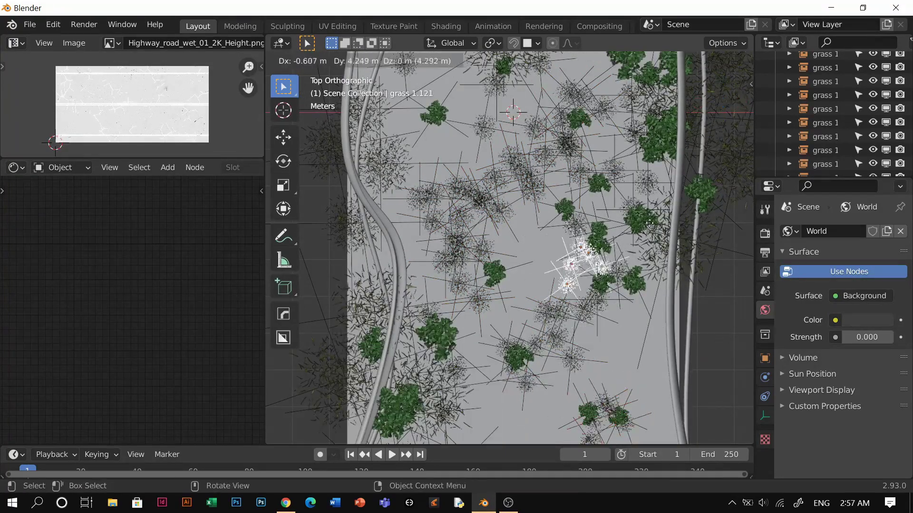
click(589, 259)
Check the new grass from a low angle along the road, and return to Solid shading.
middle_drag(618, 247, 643, 191)
key(z)
click(609, 255)
middle_drag(603, 302, 575, 258)
key(z)
click(578, 292)
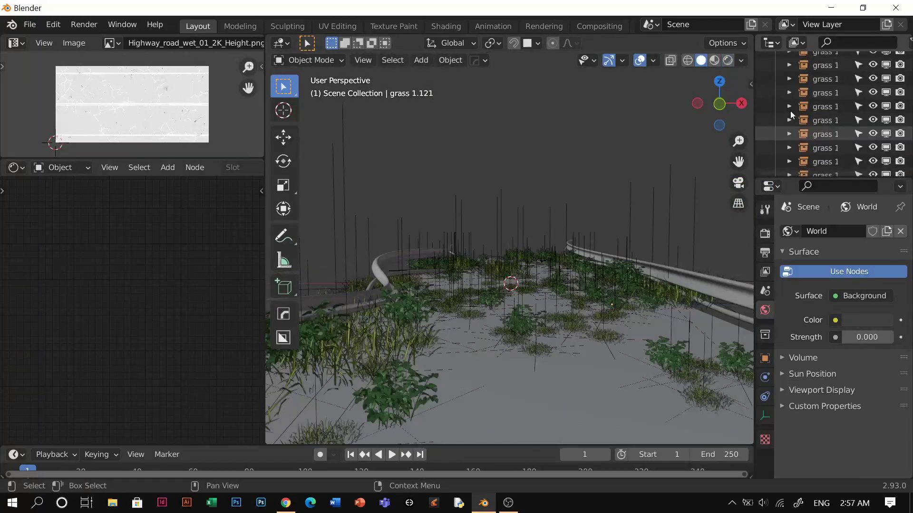
Exclude the plant 1 collection from the view layer, unhide the tree COL 1 collection, and deselect everything.
scroll(808, 119, down, 5)
click(845, 91)
scroll(868, 69, up, 1)
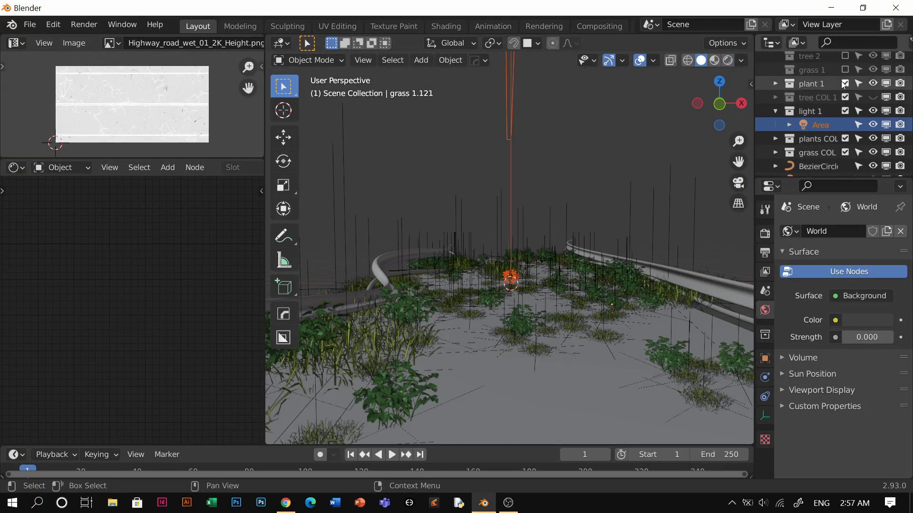
click(872, 97)
key(alt+a)
Compare the tree-lined road in Rendered, Solid and Material Preview shading, finishing in Material Preview.
key(z)
click(505, 259)
mouse_move(507, 295)
middle_down()
mouse_move(564, 362)
mouse_move(518, 335)
middle_up()
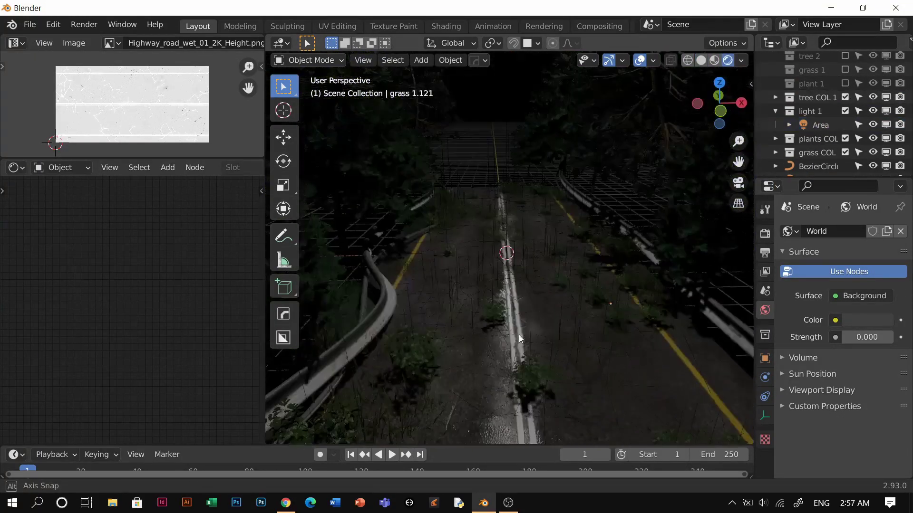
key(z)
click(555, 292)
middle_drag(556, 291, 559, 269)
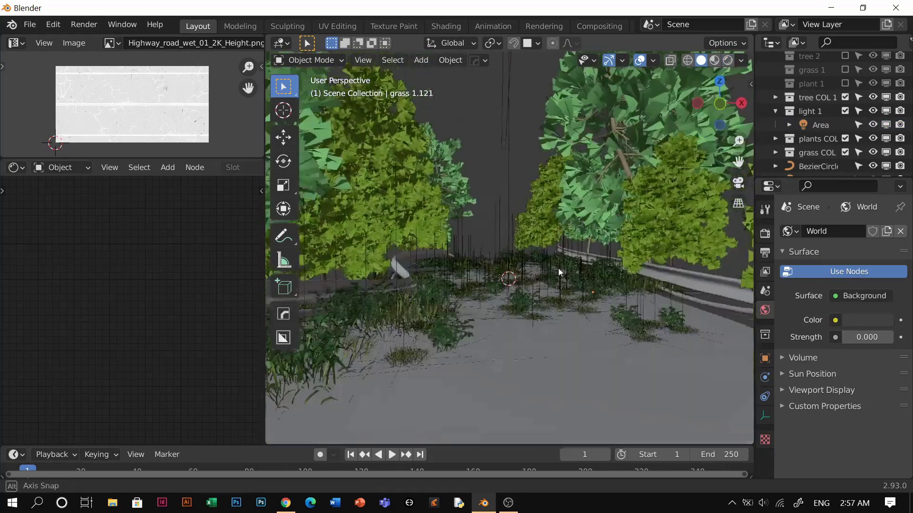
key(z)
click(560, 318)
middle_drag(560, 319, 554, 347)
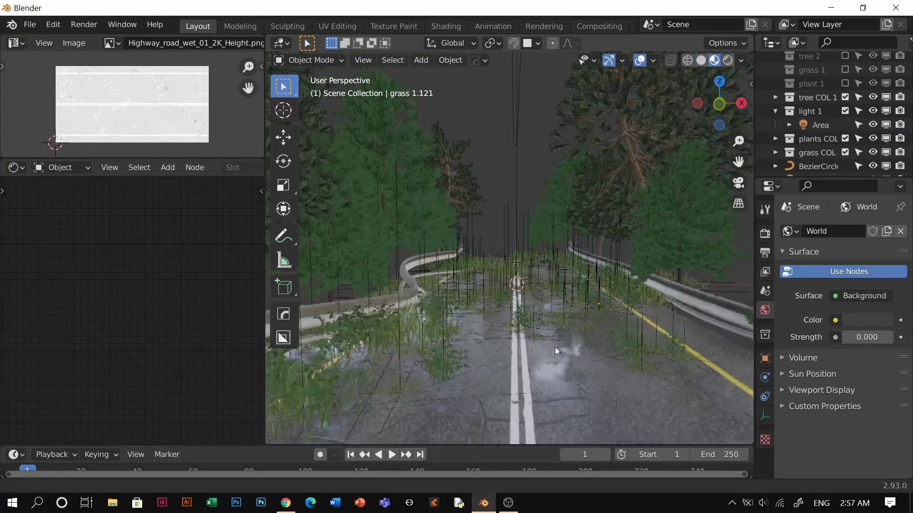
Enable Ambient Occlusion in the Eevee render settings with a distance of 3.95 m and an adjusted factor.
click(763, 233)
click(793, 322)
click(831, 324)
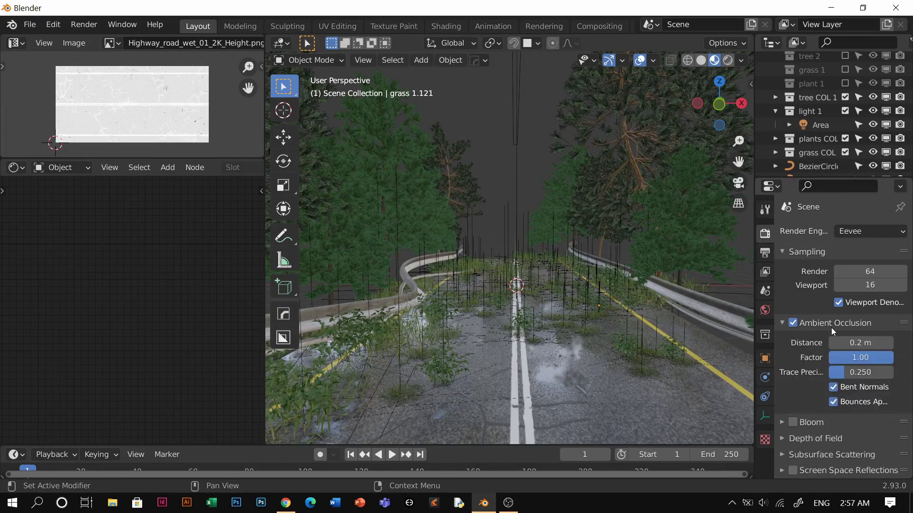
drag(855, 341, 888, 342)
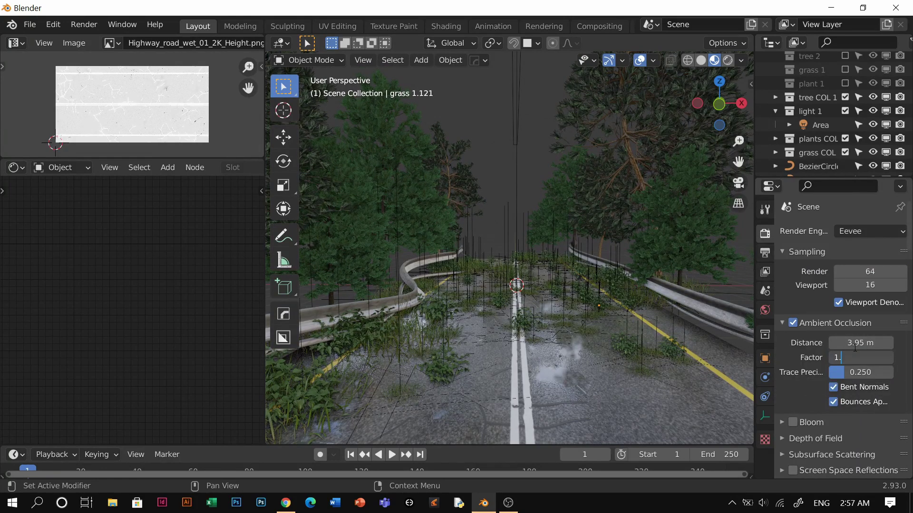
click(828, 322)
Enable Bloom and Screen Space Reflections with Refraction, setting Trace Precision to 0.438 and Max Roughness to 0.583.
click(792, 388)
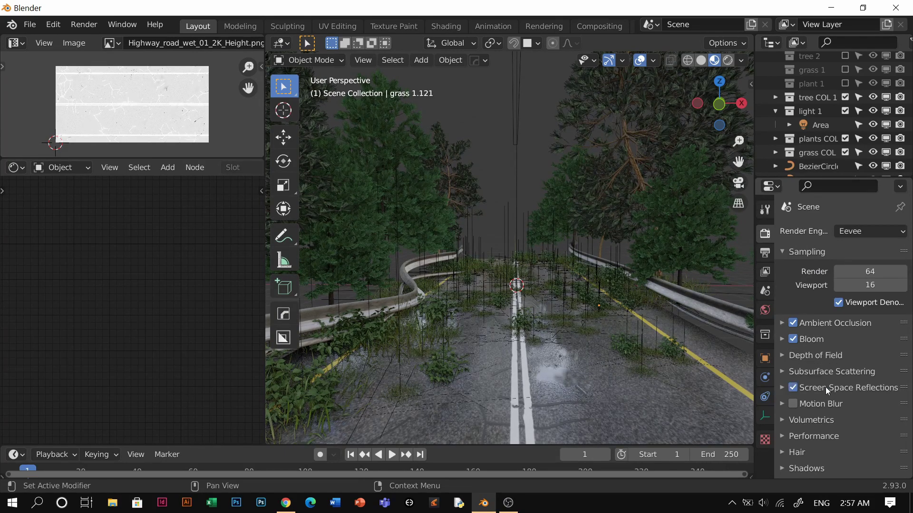
click(826, 386)
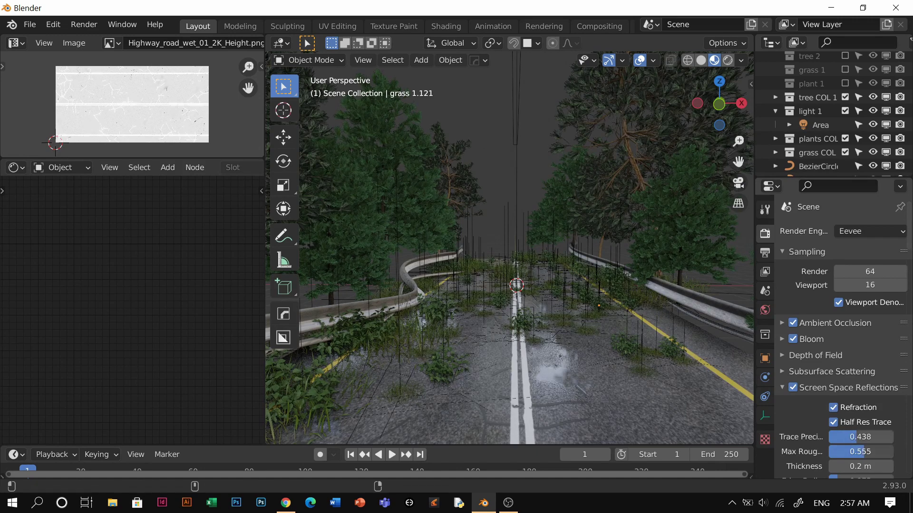
drag(864, 451, 866, 451)
scroll(863, 444, down, 4)
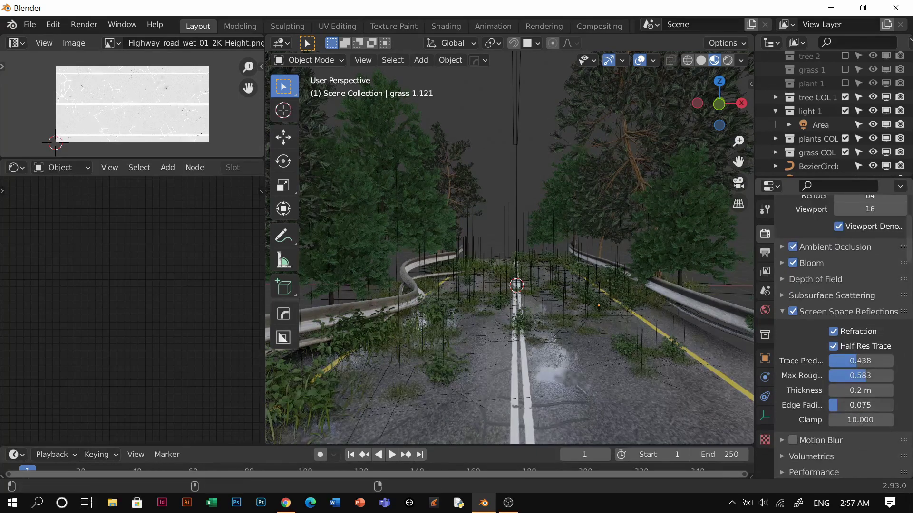
click(811, 315)
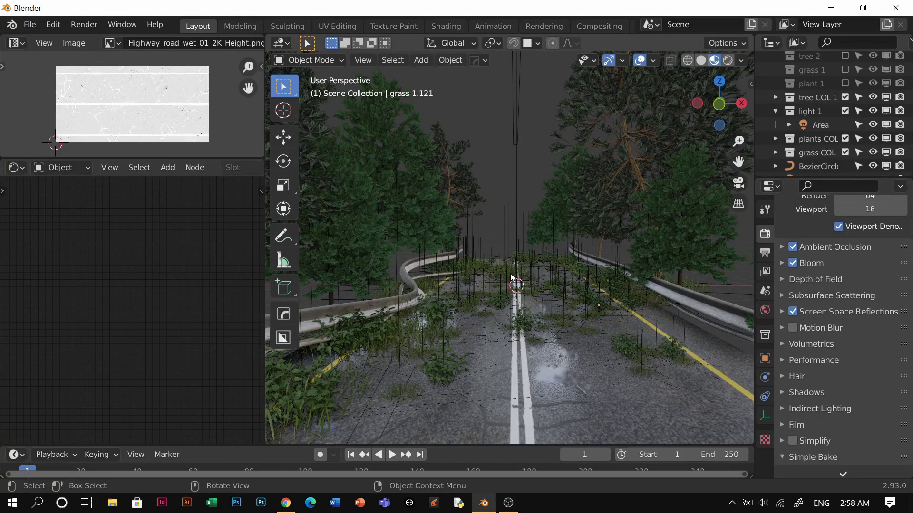
Inspect the wet road and plants up close in Rendered shading without overlays, walking through the scene.
click(727, 60)
mouse_move(537, 271)
middle_down()
mouse_move(512, 307)
mouse_move(528, 306)
mouse_move(529, 254)
mouse_move(538, 253)
middle_up()
click(638, 63)
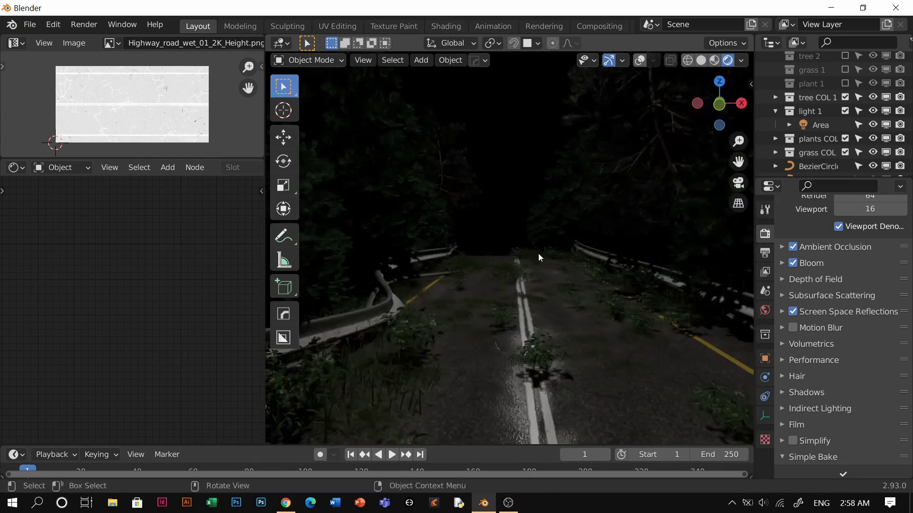
key(shift+grave)
key(w)
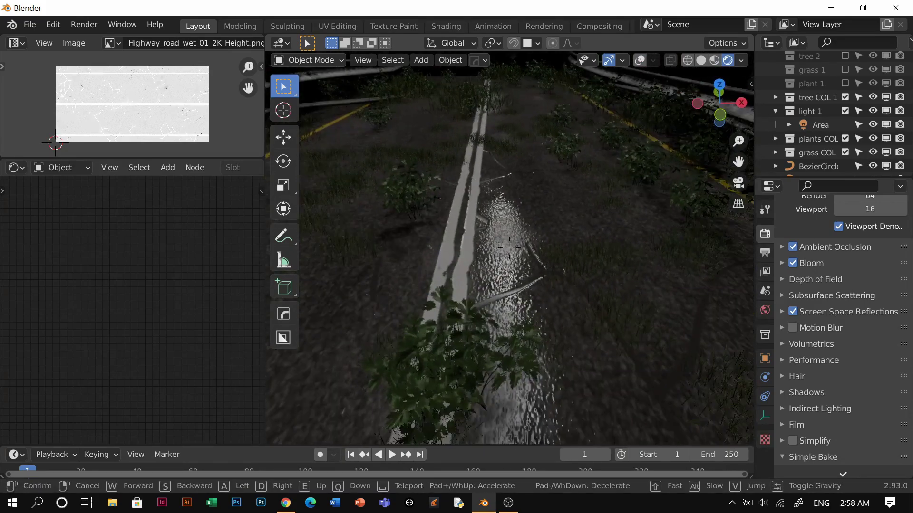
key(w)
click(509, 248)
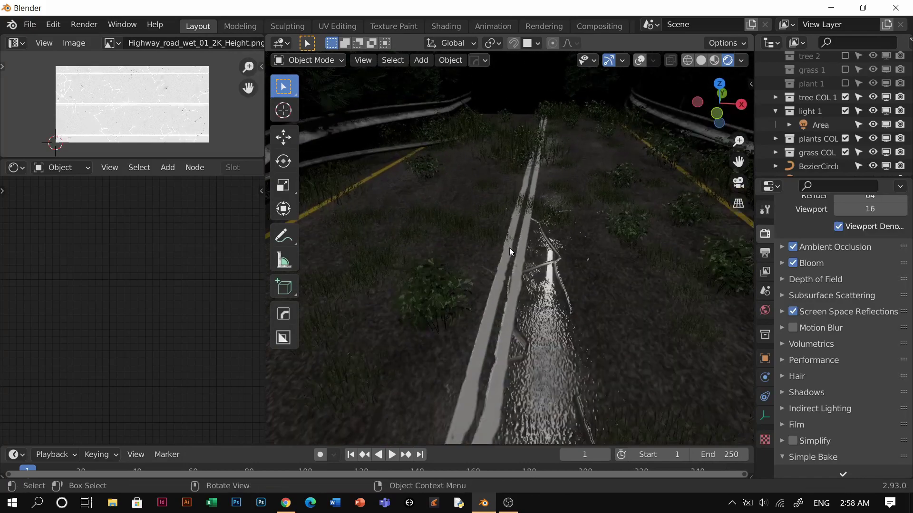
Examine the whole scene and the grass coverage on the road in Material Preview, and return to Solid shading.
key(z)
click(567, 255)
scroll(543, 258, down, 10)
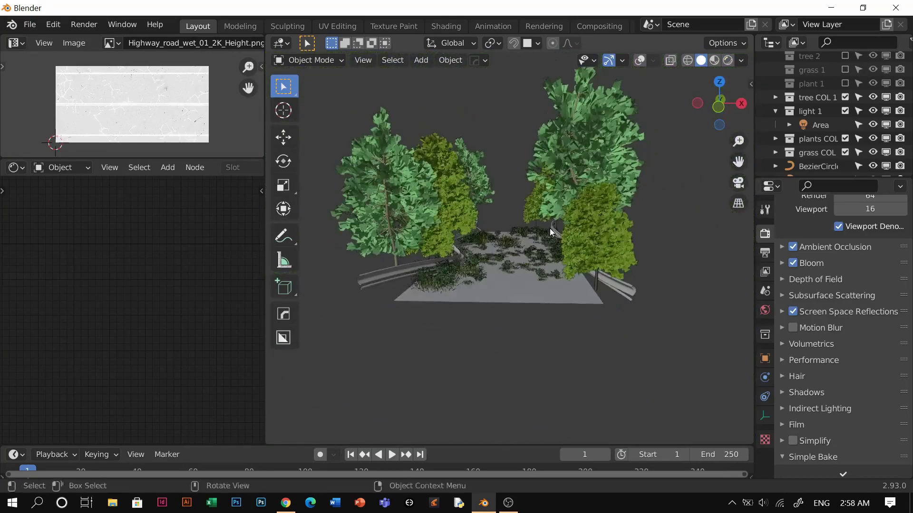
key(z)
click(553, 319)
scroll(545, 314, up, 12)
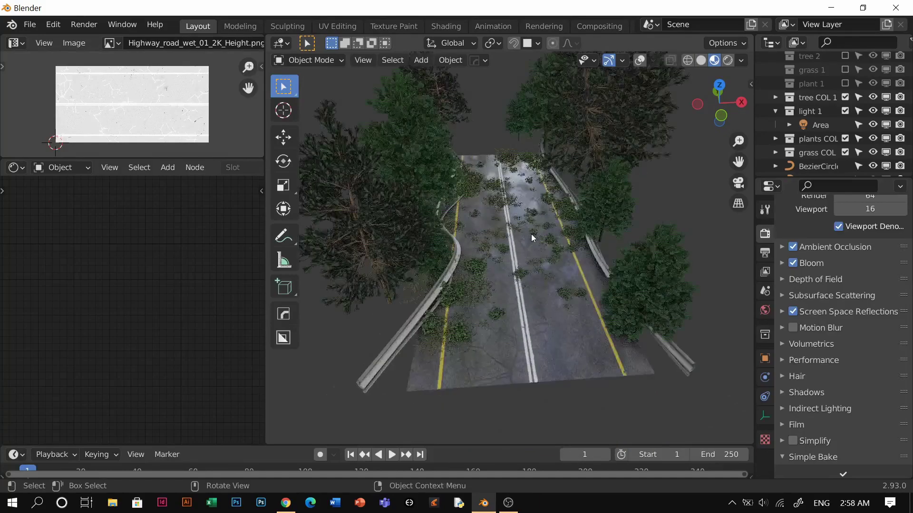
scroll(580, 274, down, 8)
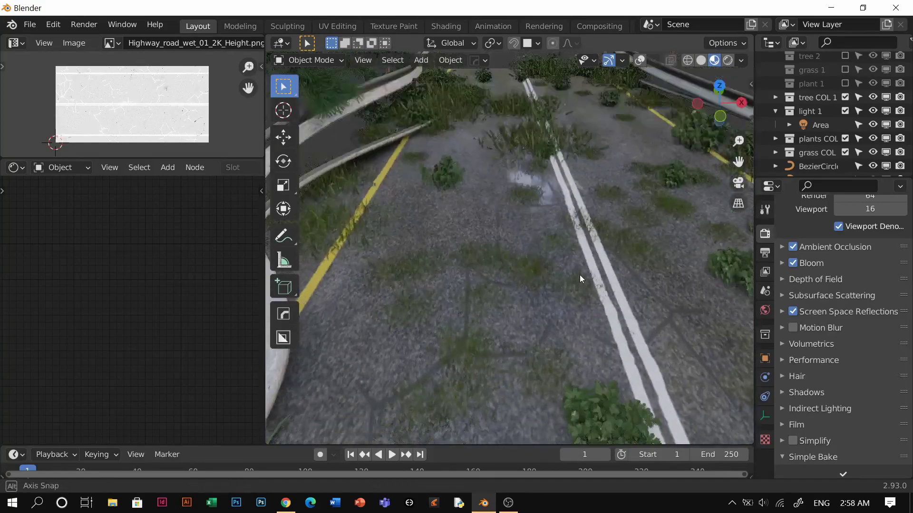
key(z)
click(583, 267)
mouse_move(583, 315)
middle_down()
mouse_move(577, 287)
mouse_move(586, 293)
mouse_move(553, 293)
mouse_move(545, 272)
mouse_move(543, 290)
mouse_move(498, 318)
middle_up()
key(z)
click(626, 286)
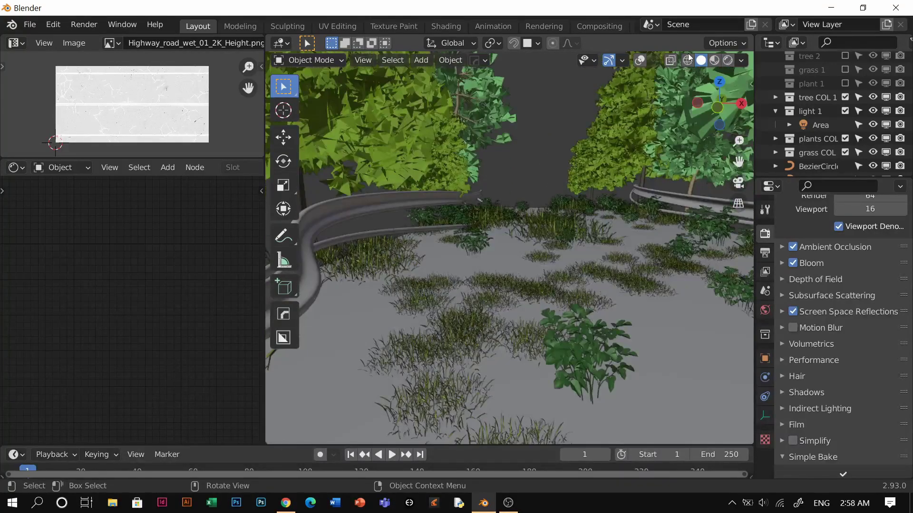
Scale the grass tufts on the left lane by 1.646 around their individual origins and nudge the group slightly.
click(639, 61)
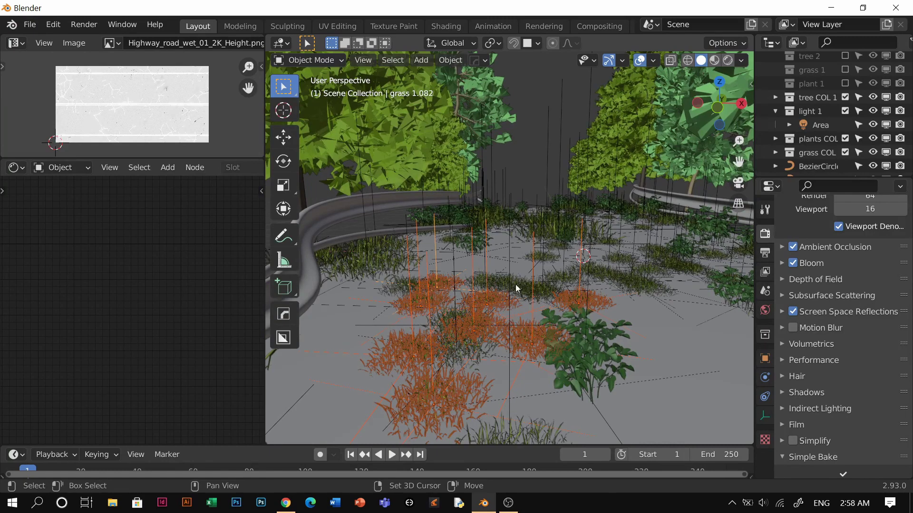
key(KP_7)
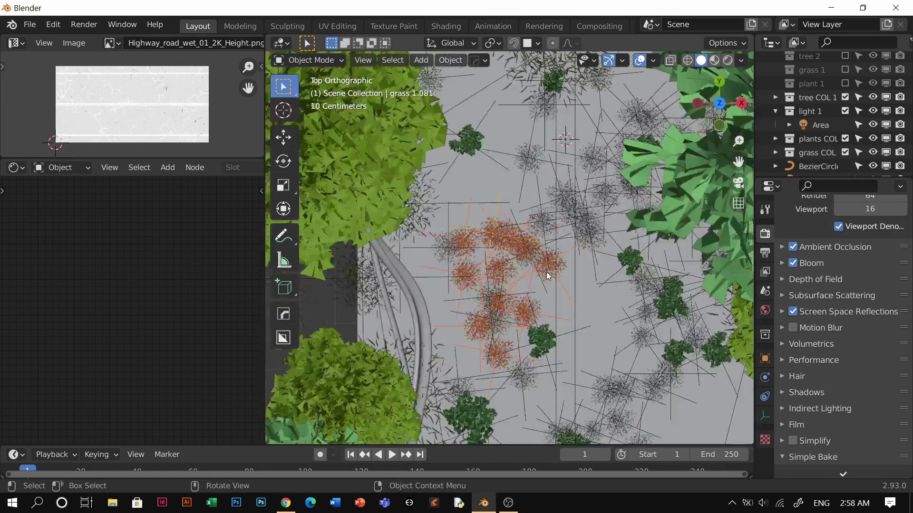
key(s)
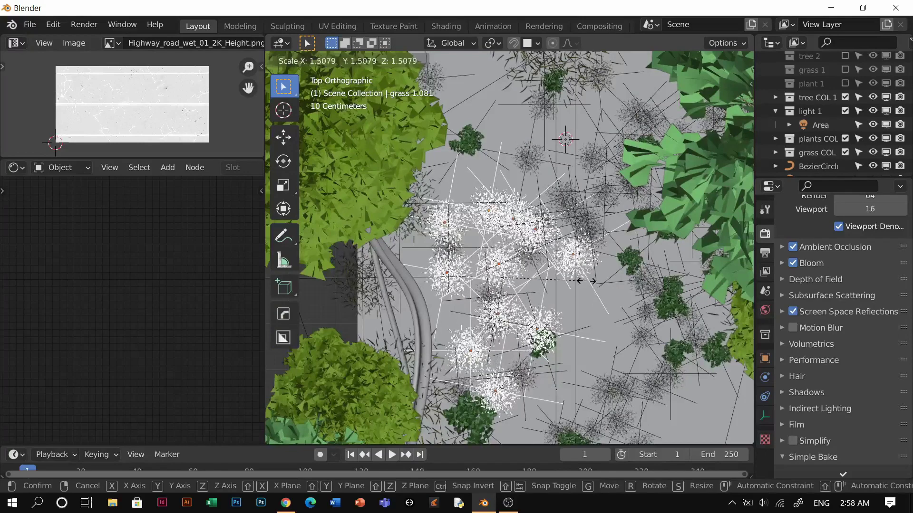
click(582, 281)
key(period)
click(582, 235)
key(s)
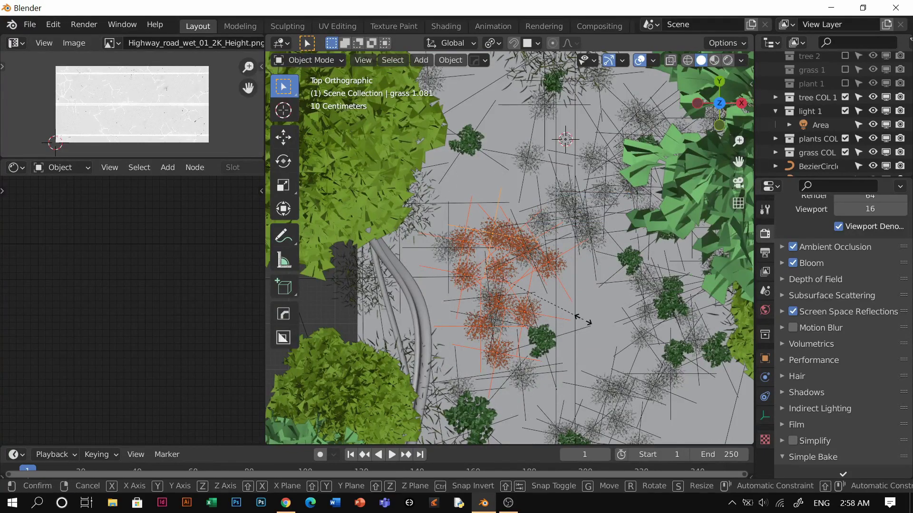
click(646, 327)
key(g)
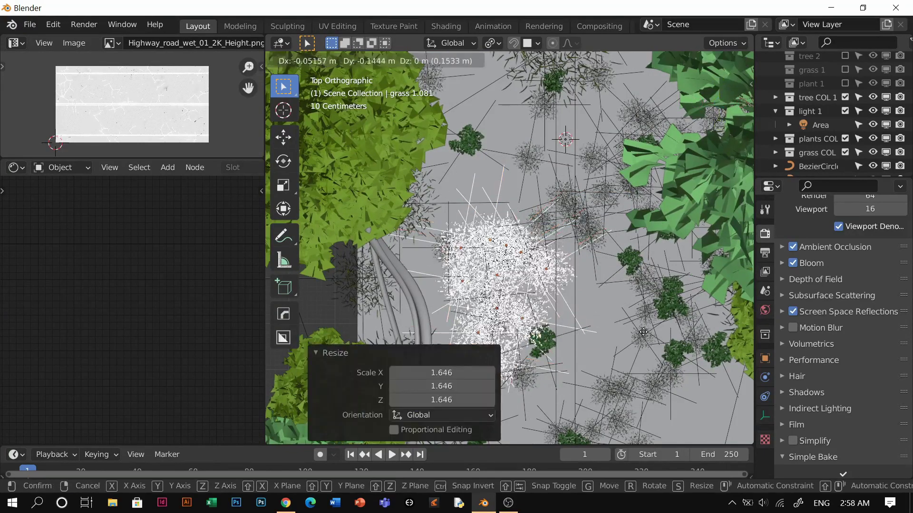
click(608, 349)
Duplicate the enlarged grass cluster down to the road's centre line and rotate the copy 42.6°.
shift+middle_drag(607, 348, 590, 191)
key(shift+d)
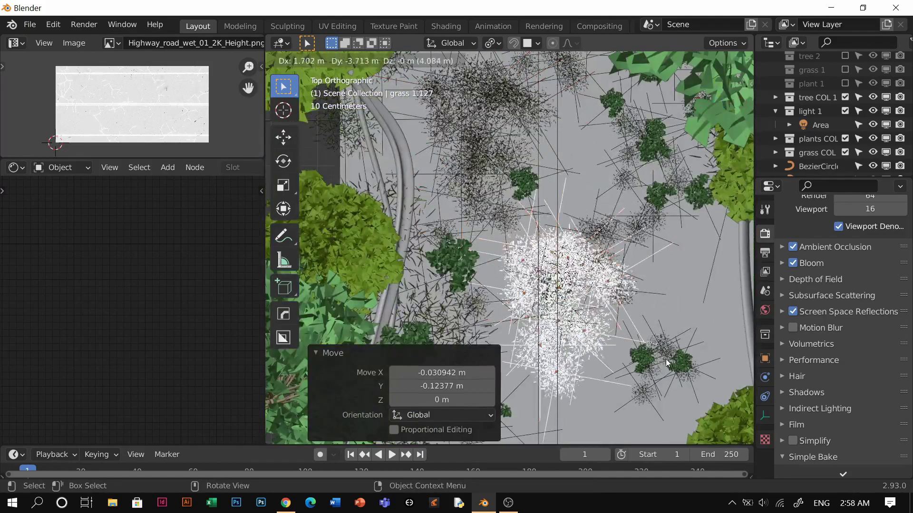
click(661, 342)
key(r)
click(589, 392)
Duplicate the central grass cluster, rotate the copy, and place it on the right lane beside the guardrail.
key(shift+d)
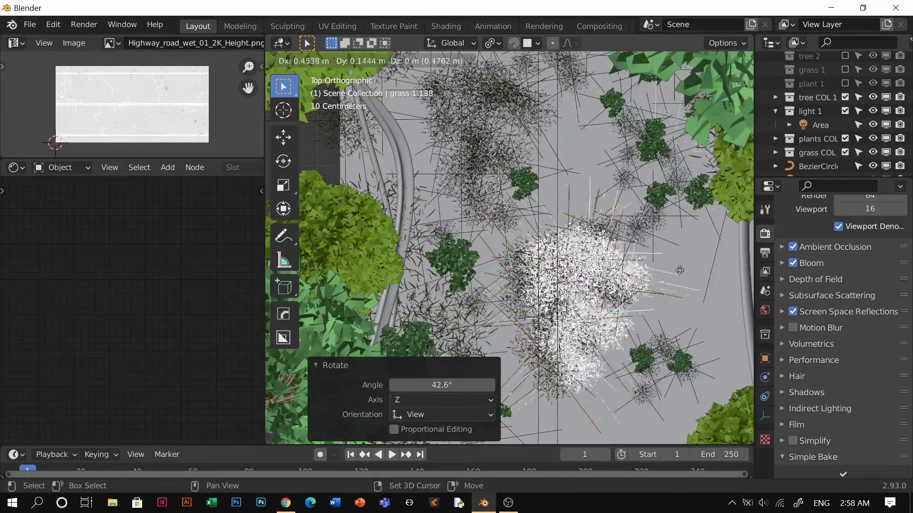
click(694, 252)
key(r)
click(712, 175)
key(g)
click(272, 278)
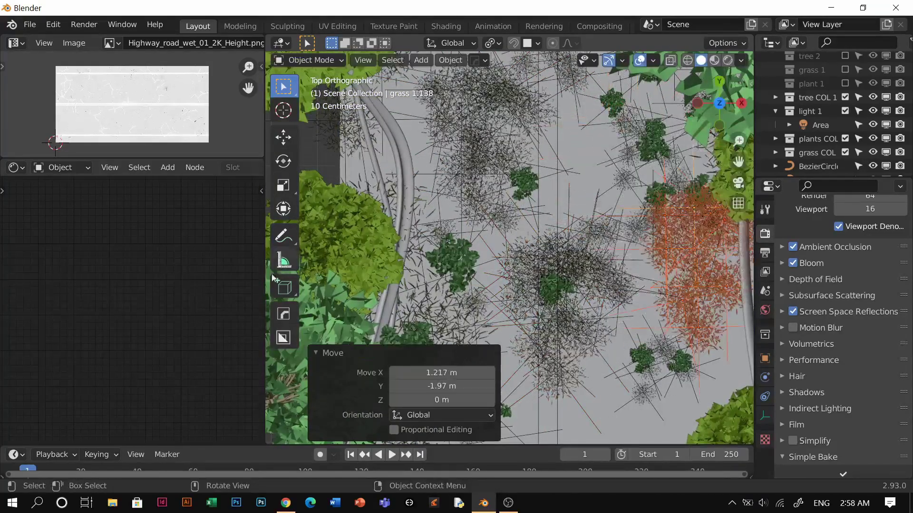
Check the enlarged grass clusters along the road in Rendered shading without overlays.
key(z)
click(647, 197)
mouse_move(648, 204)
middle_down()
mouse_move(620, 208)
mouse_move(591, 187)
mouse_move(595, 174)
mouse_move(563, 93)
middle_up()
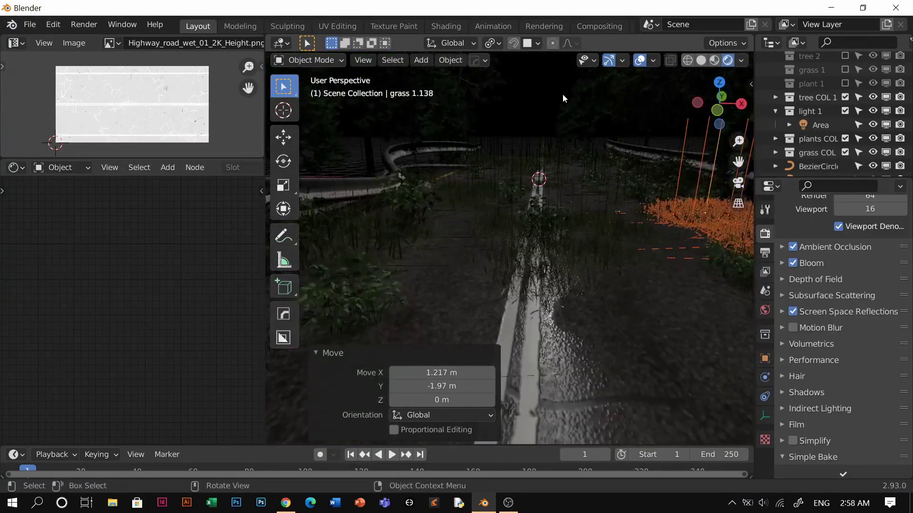
click(561, 98)
click(638, 63)
mouse_move(577, 187)
middle_down()
mouse_move(540, 250)
mouse_move(577, 235)
mouse_move(575, 218)
mouse_move(558, 227)
mouse_move(540, 258)
mouse_move(579, 255)
mouse_move(559, 328)
middle_up()
Return to Solid shading and hide the plants, grass, tree COL 1 and light 1 collections.
click(700, 60)
scroll(576, 247, down, 5)
mouse_move(574, 248)
middle_down()
mouse_move(549, 269)
mouse_move(547, 289)
middle_up()
click(775, 111)
click(872, 125)
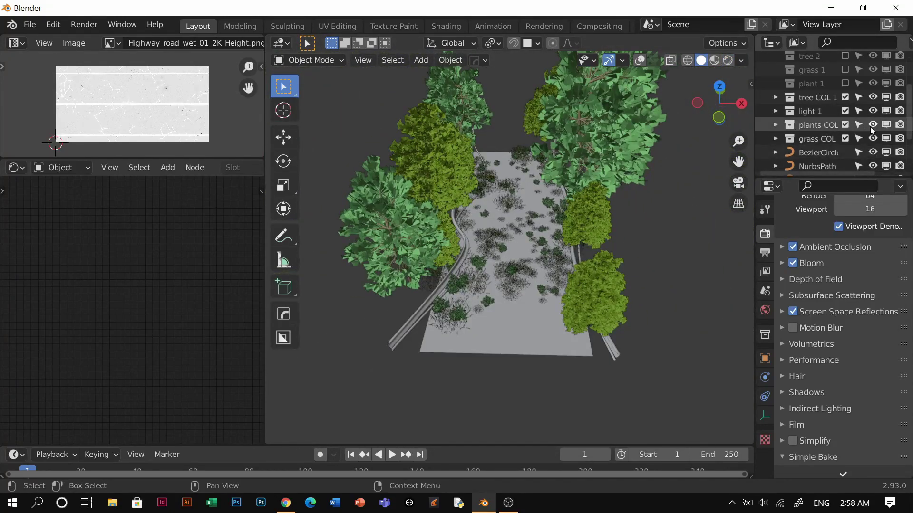
click(873, 138)
click(873, 97)
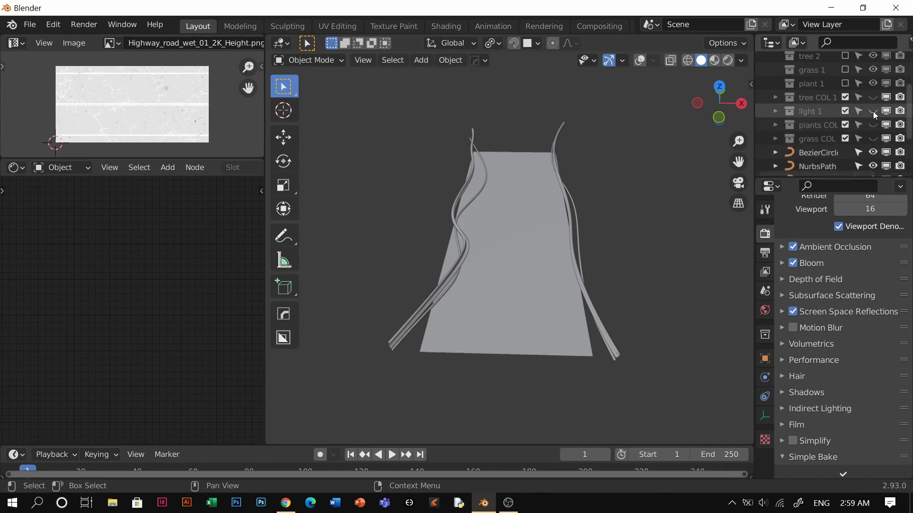
click(873, 111)
Show the road and guardrails in Material Preview shading with the viewport overlays turned on.
key(z)
mouse_move(560, 250)
shift+middle_down()
mouse_move(553, 262)
mouse_move(541, 229)
shift+middle_up()
click(534, 259)
scroll(530, 266, up, 3)
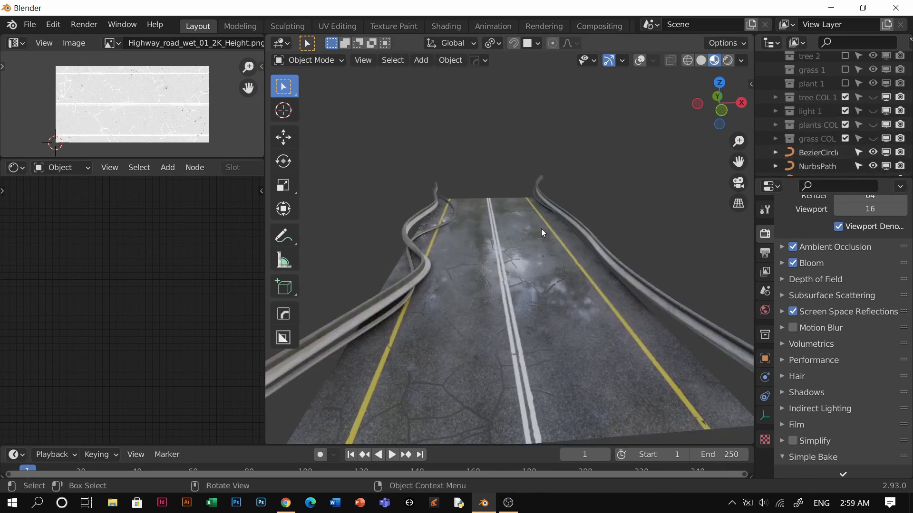
click(457, 218)
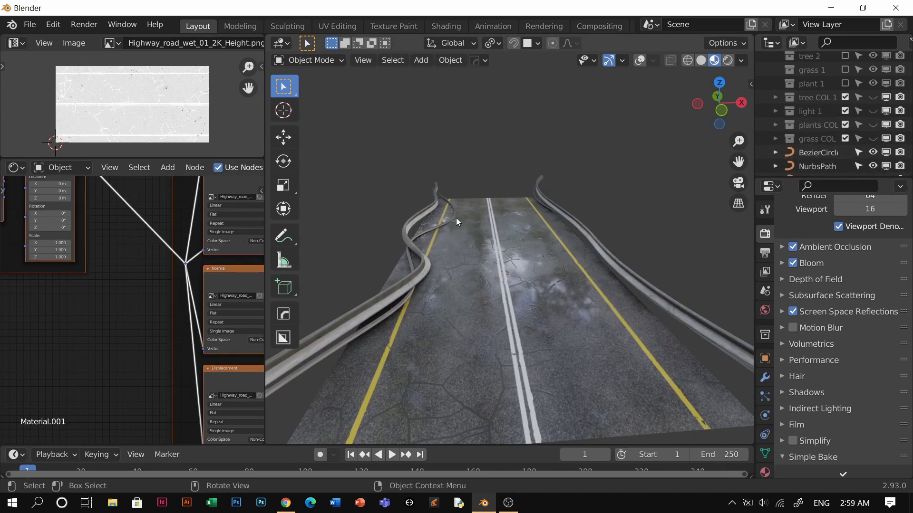
click(641, 62)
Move the guardrail curves on both sides of the road into a new collection named Road guards and hide it.
click(566, 213)
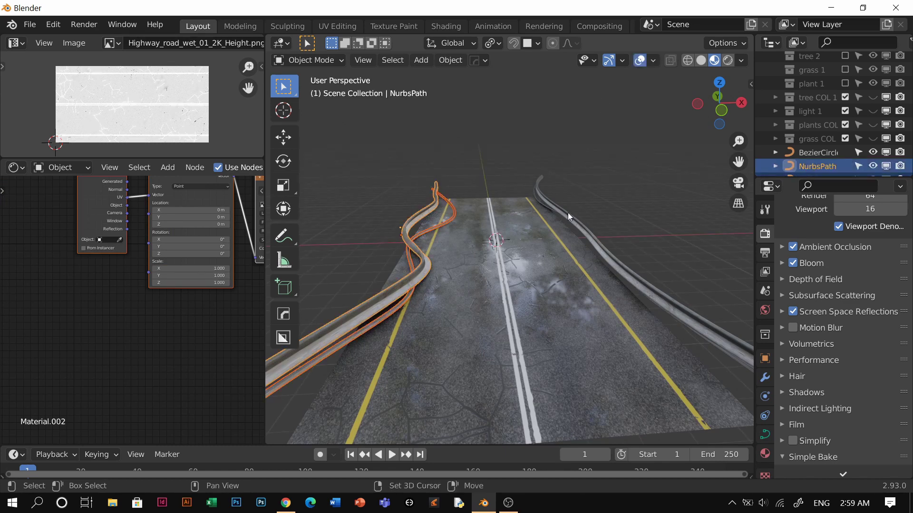
key(m)
click(539, 195)
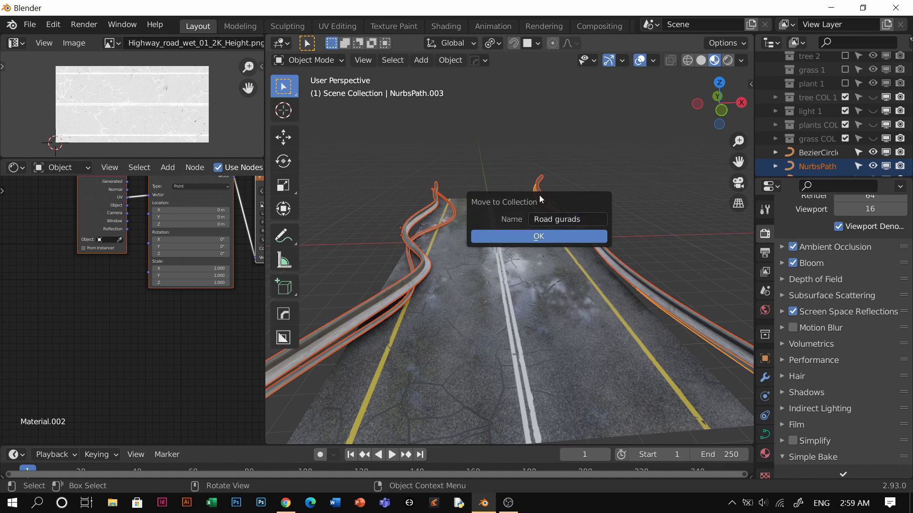
click(583, 219)
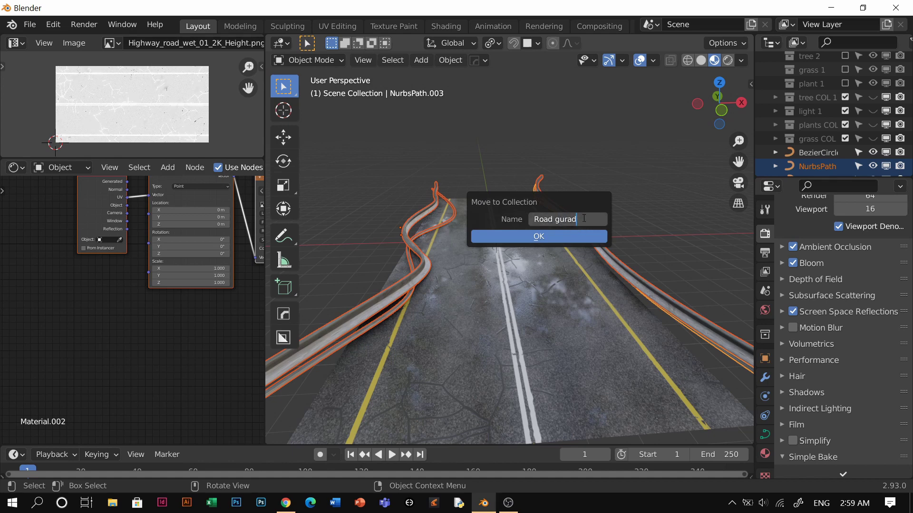
key(Return)
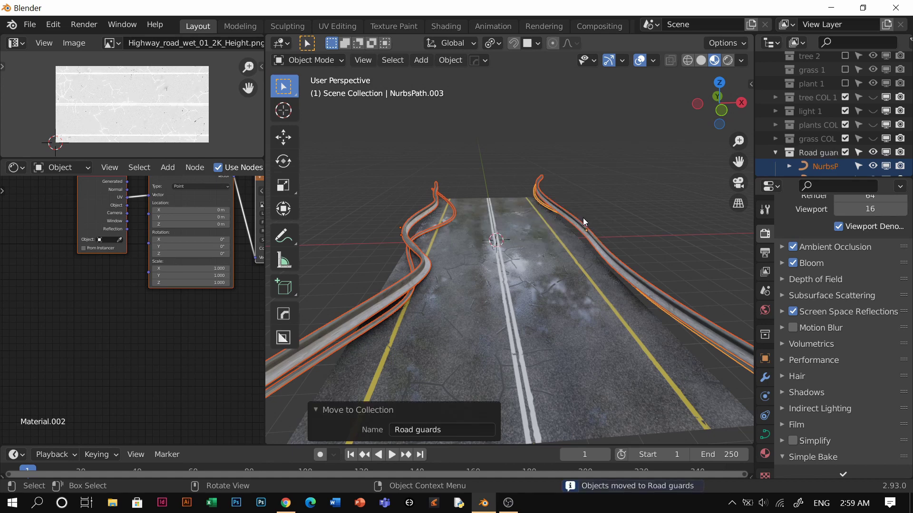
click(873, 152)
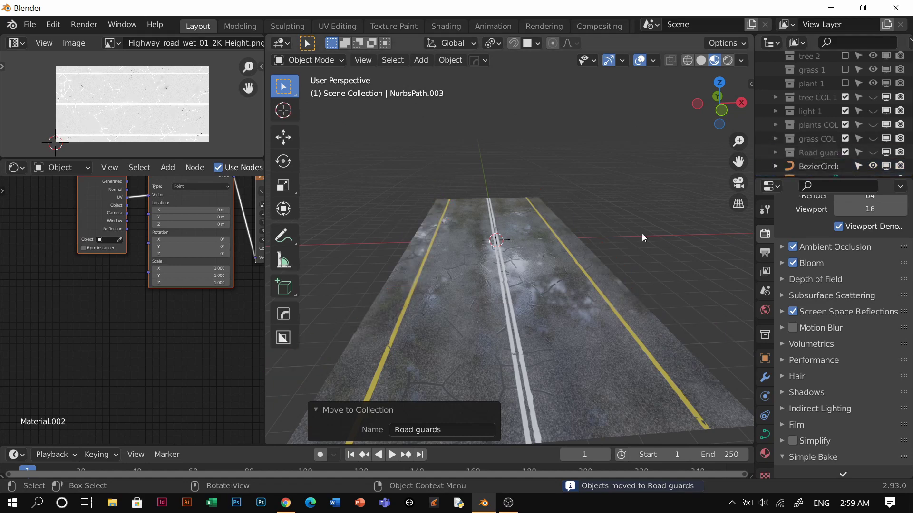
Replace the road material's Displacement node with a Bump node after the Normal Map, using the displacement texture's color as its height and a reduced strength.
click(421, 60)
click(510, 286)
scroll(187, 267, down, 6)
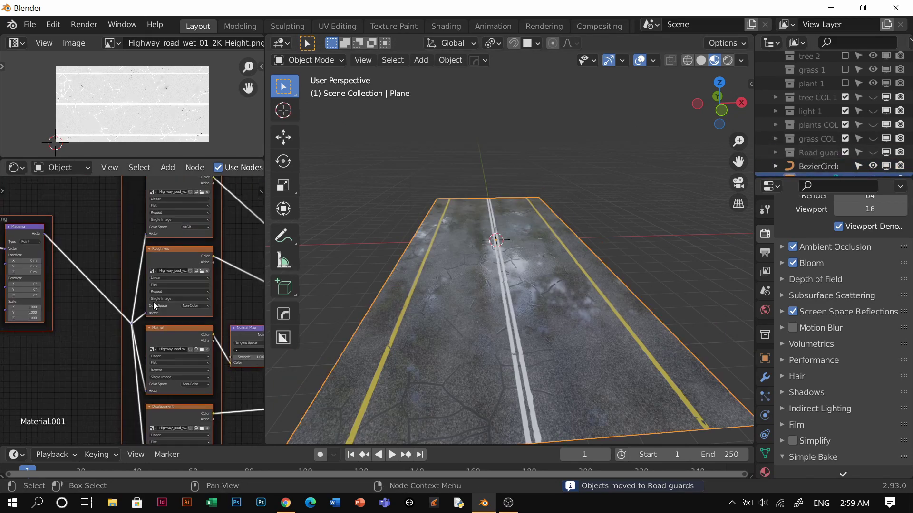
scroll(183, 280, up, 3)
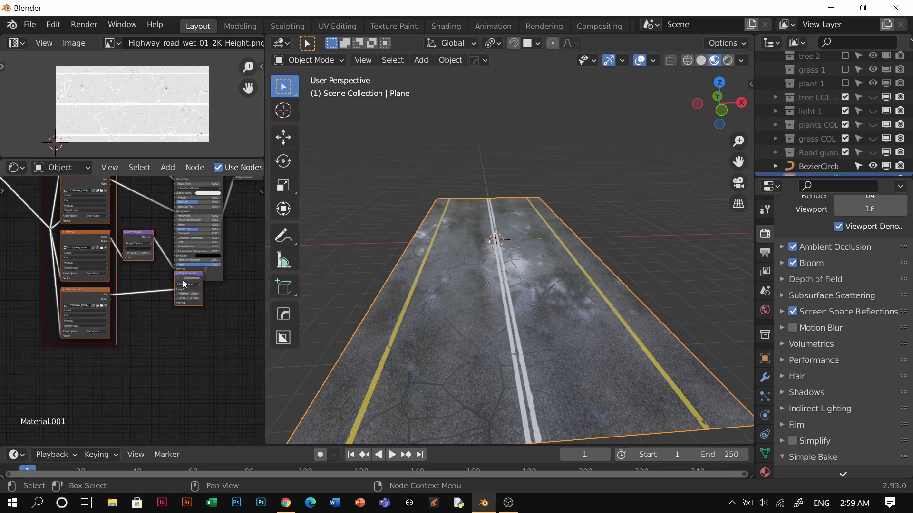
key(shift+a)
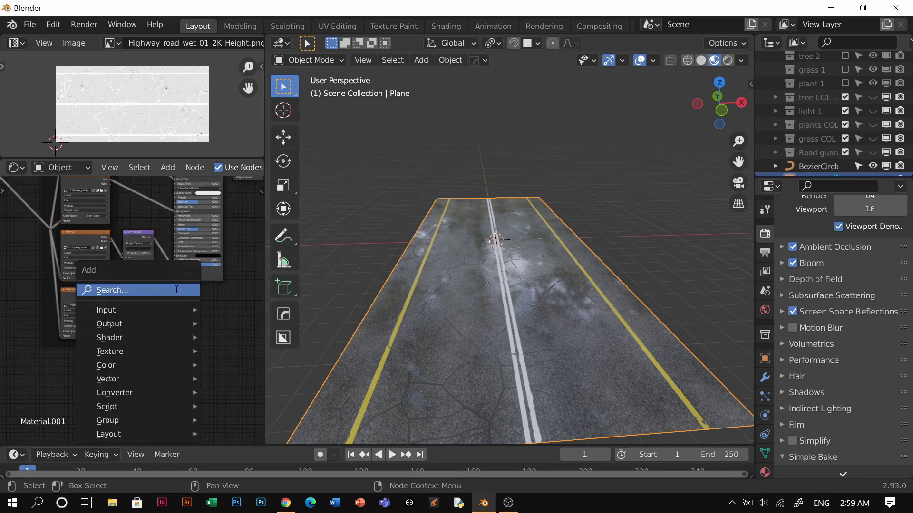
click(177, 290)
text(bump)
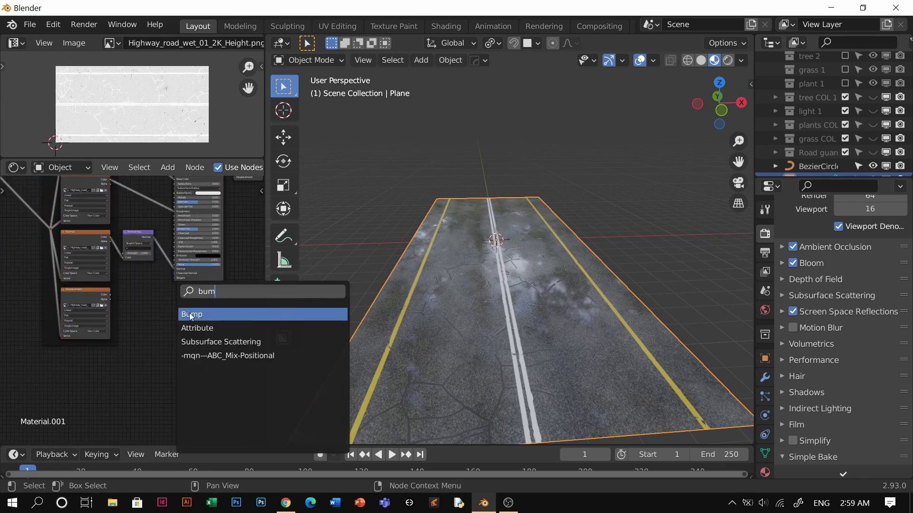
click(189, 313)
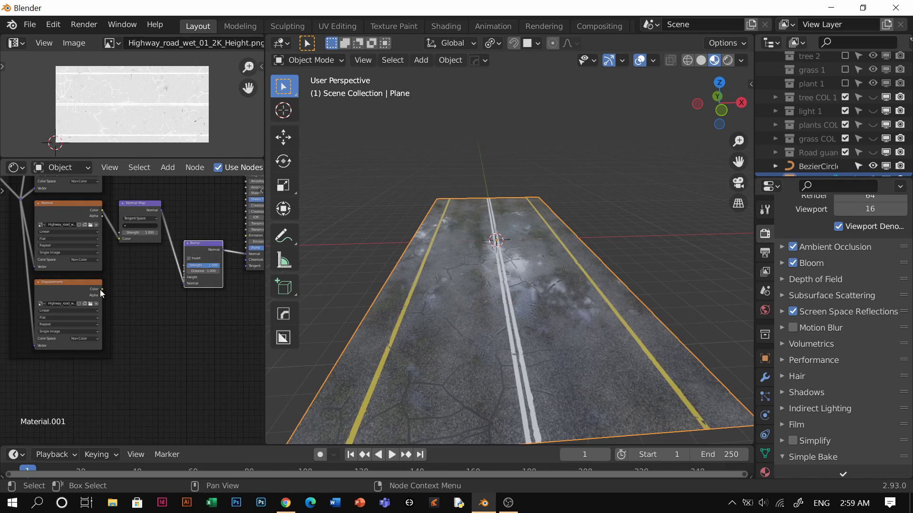
mouse_move(102, 289)
mouse_down()
mouse_move(183, 278)
mouse_move(197, 265)
mouse_up()
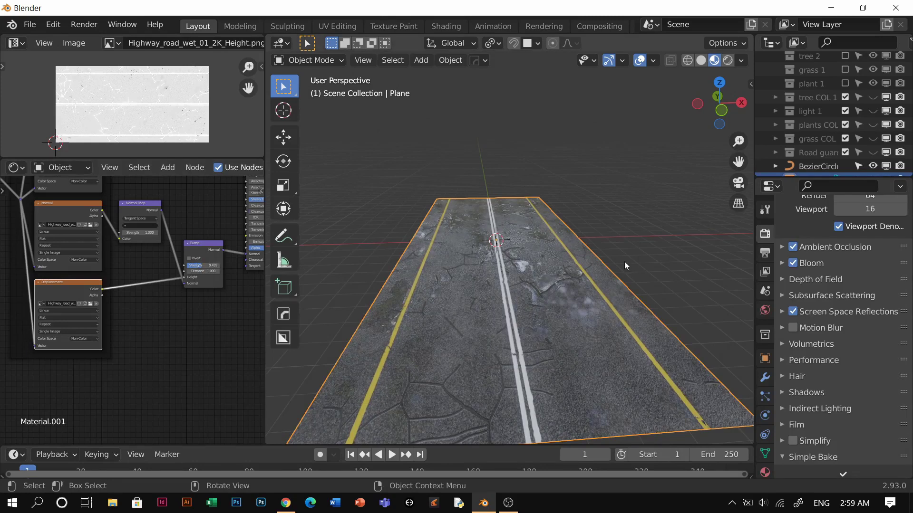
scroll(684, 219, down, 3)
scroll(170, 272, down, 4)
middle_drag(200, 261, 164, 300)
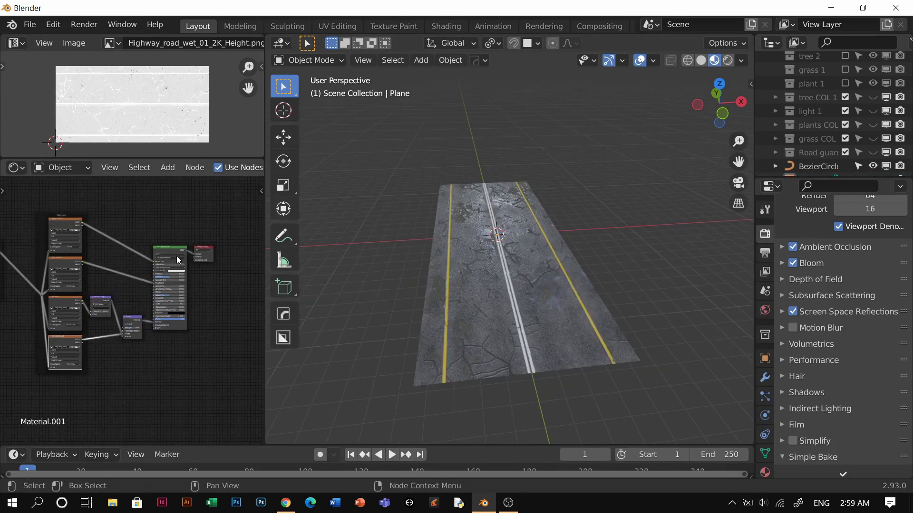
Switch to Chrome to look over the YouTube channel's uploaded videos, and return to Blender.
click(286, 503)
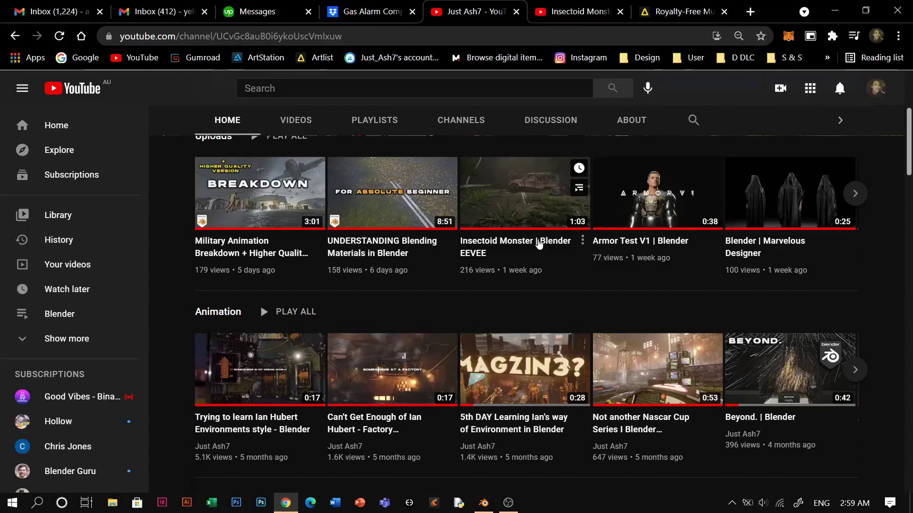
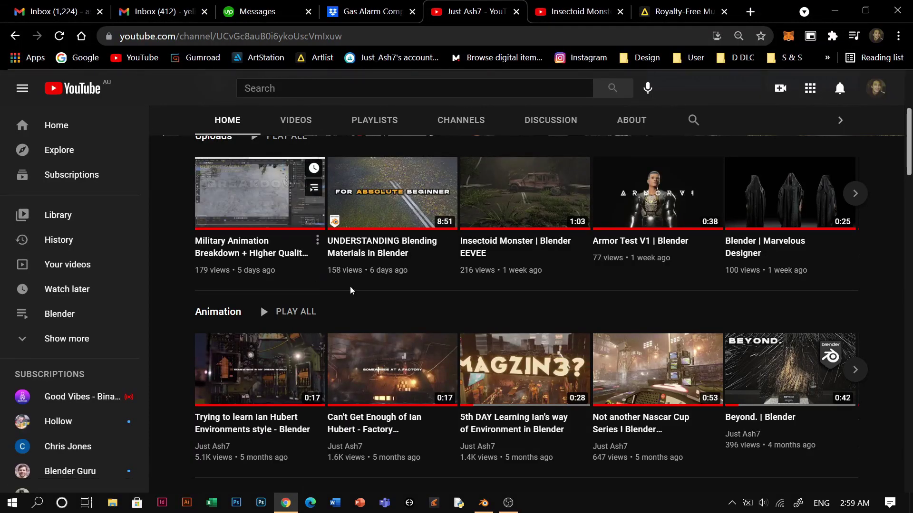
click(481, 508)
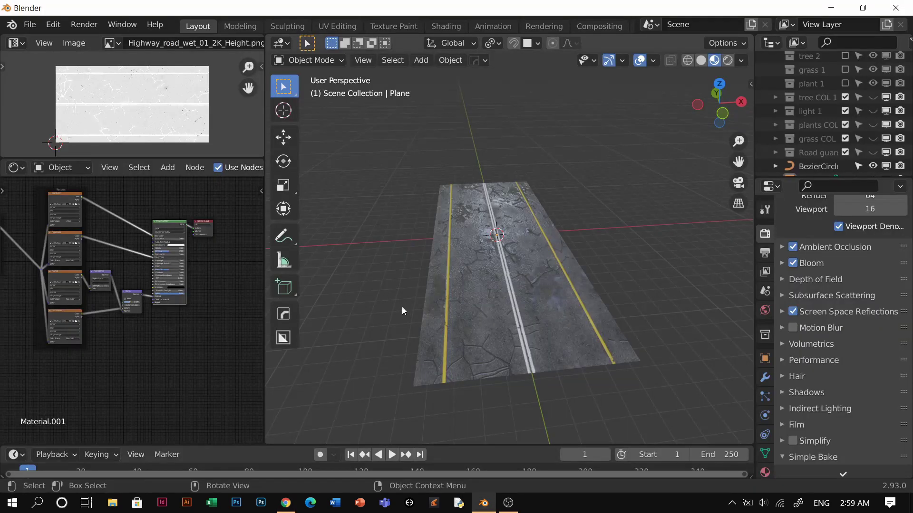
Move the road material's Material Output node farther away from the Principled BSDF to make room.
mouse_move(147, 309)
middle_down()
mouse_move(210, 335)
mouse_move(155, 299)
middle_up()
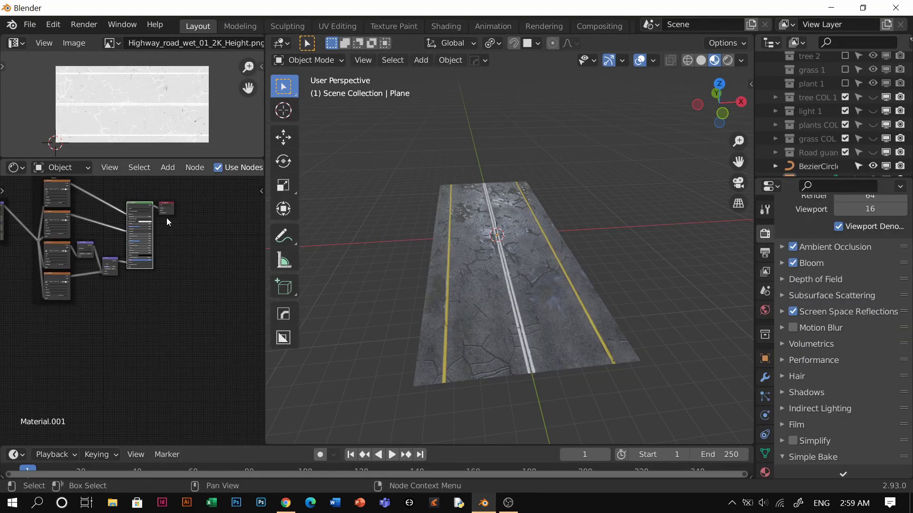
drag(169, 215, 216, 223)
scroll(168, 298, up, 2)
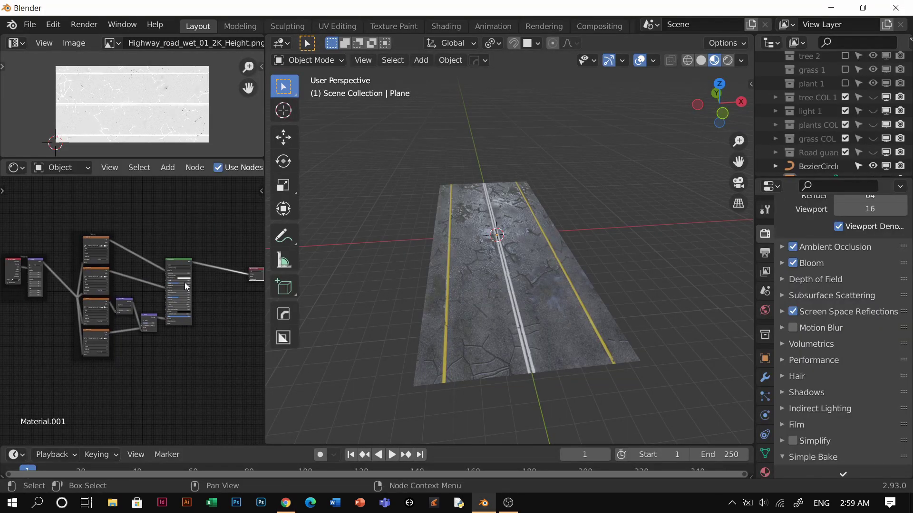
scroll(168, 298, up, 2)
key(shift+a)
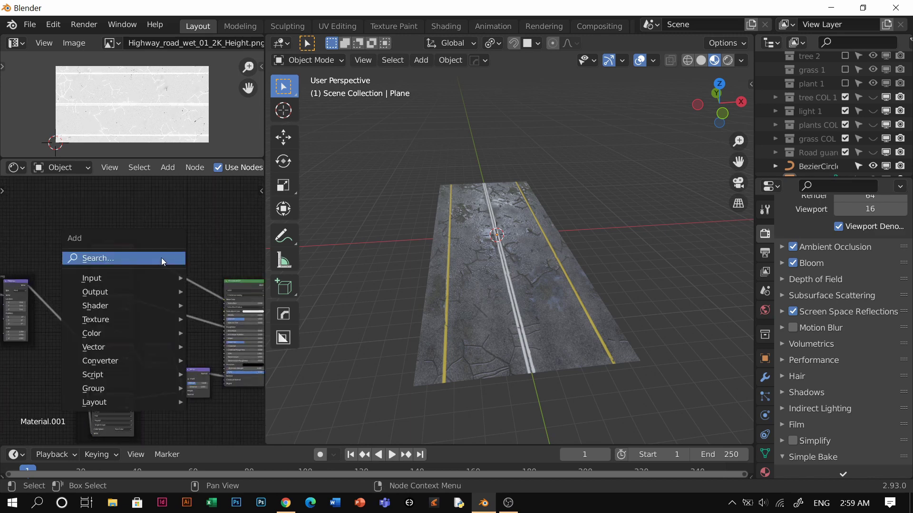
key(Escape)
click(112, 256)
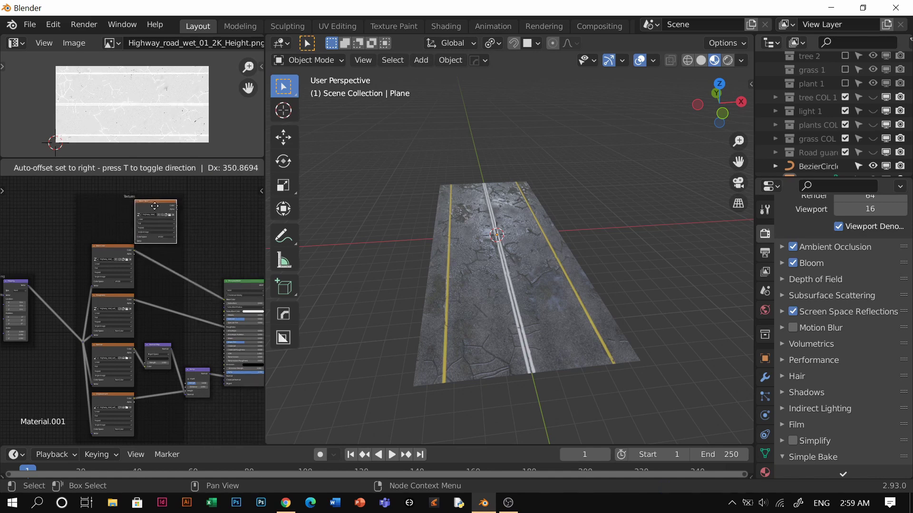
Duplicate the Principled BSDF below the original and connect the copy to the Material Output.
scroll(173, 245, down, 1)
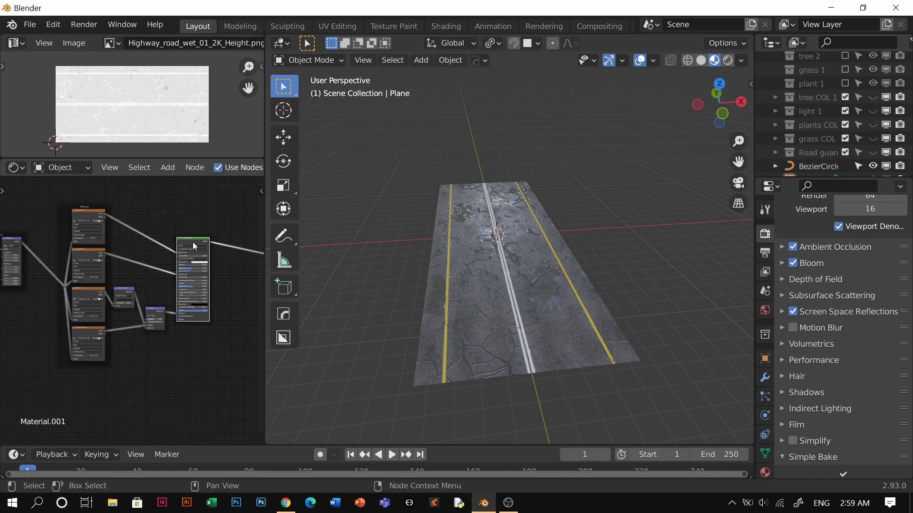
middle_drag(192, 242, 179, 226)
key(shift+d)
click(190, 346)
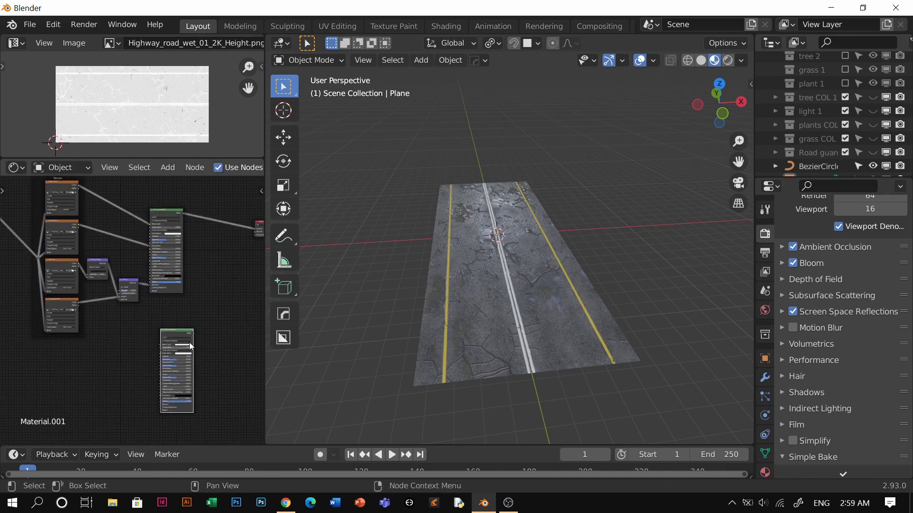
ctrl+shift+click(181, 335)
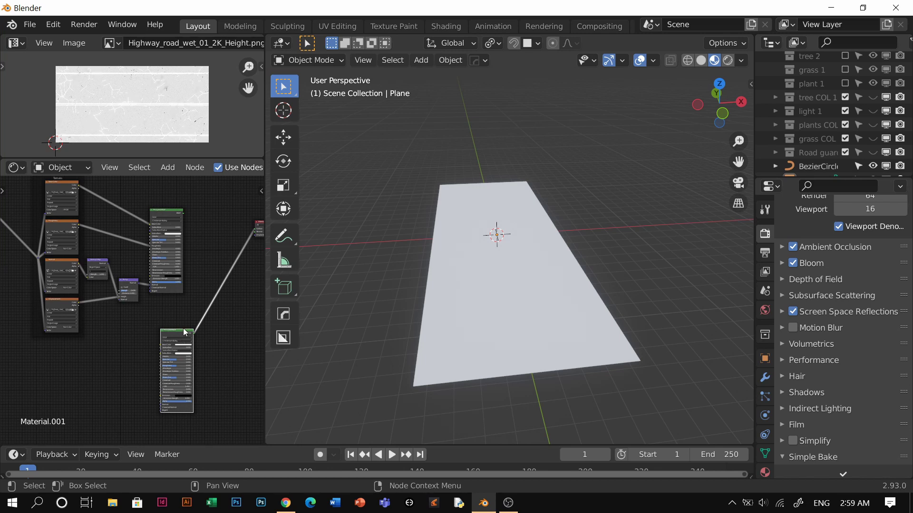
Load the mossy_rock_4k normal, displacement, diffuse and roughness maps onto the duplicated Principled BSDF with Principled Texture Setup.
key(ctrl+shift+t)
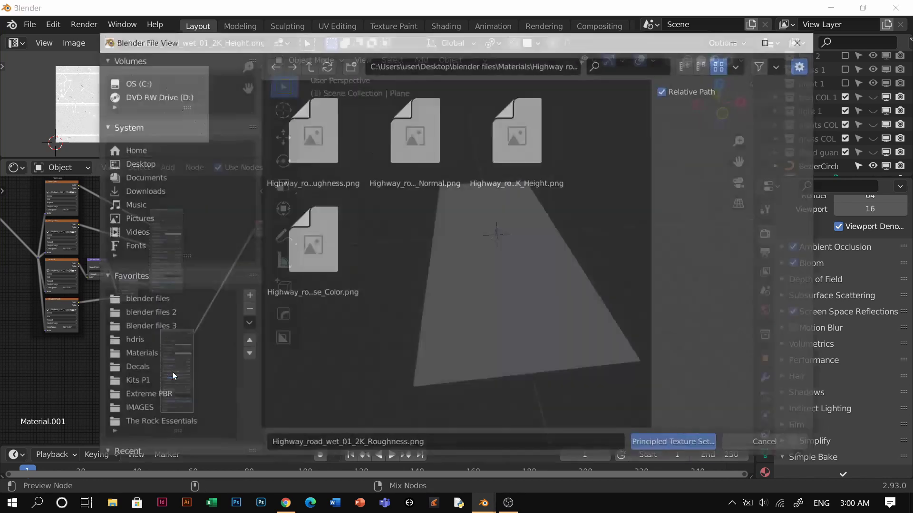
click(307, 64)
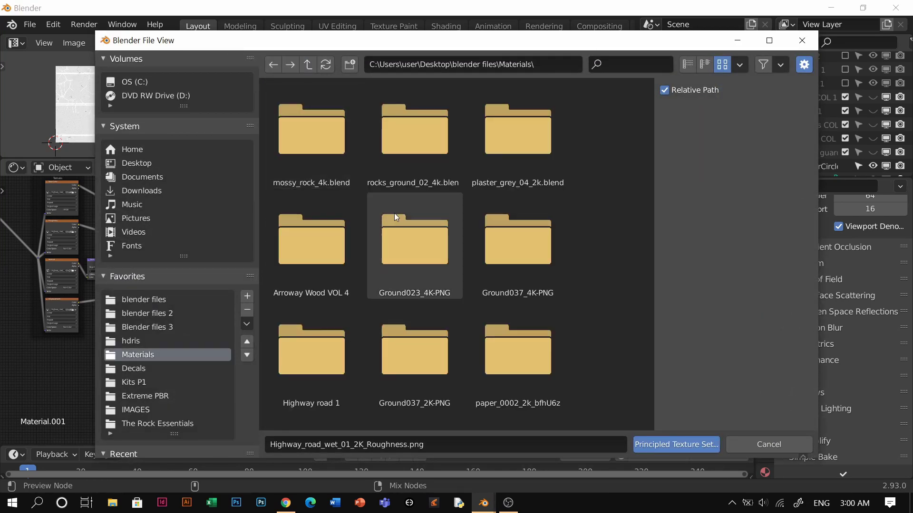
double_click(323, 138)
double_click(318, 142)
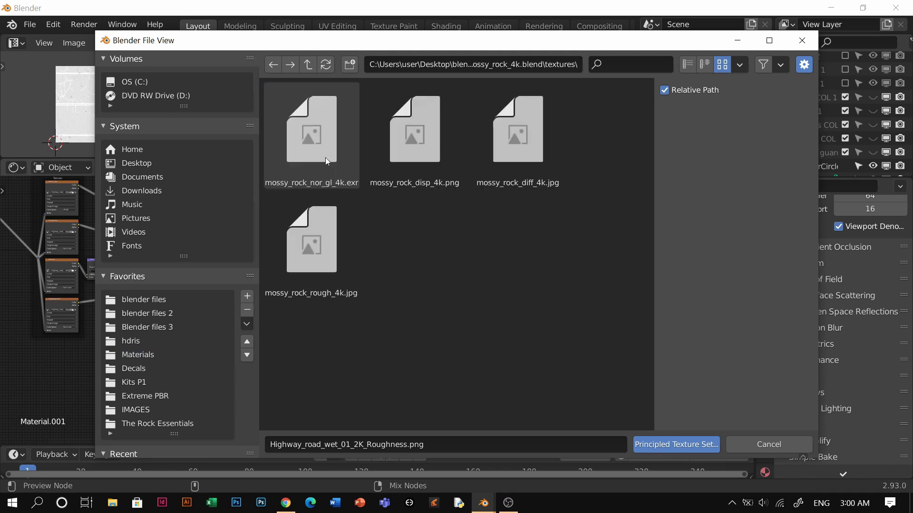
click(492, 143)
ctrl+click(414, 130)
ctrl+click(311, 129)
ctrl+click(311, 239)
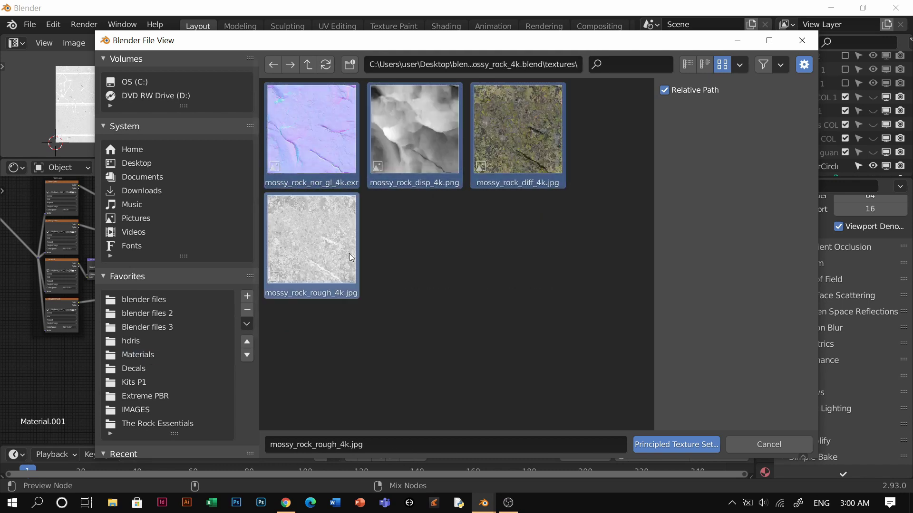
click(675, 444)
middle_drag(186, 329, 175, 216)
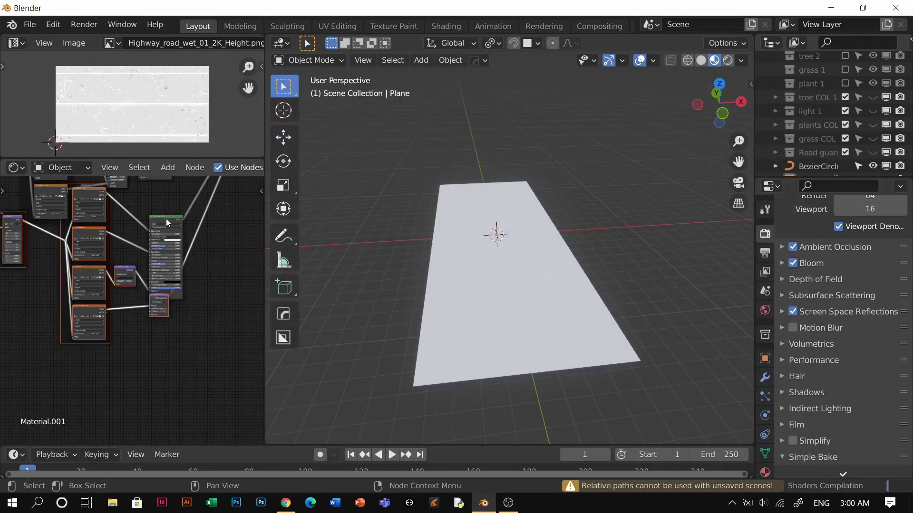
drag(164, 218, 166, 204)
key(ctrl+z)
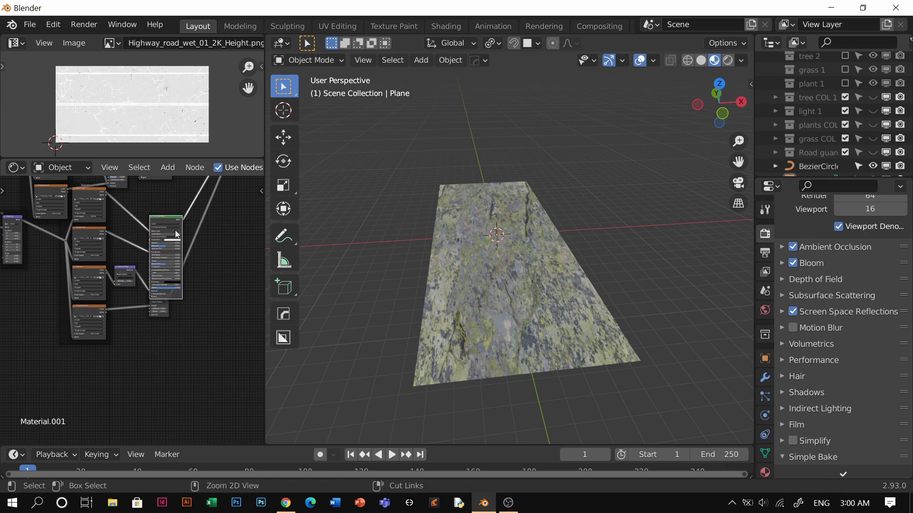
key(ctrl+z)
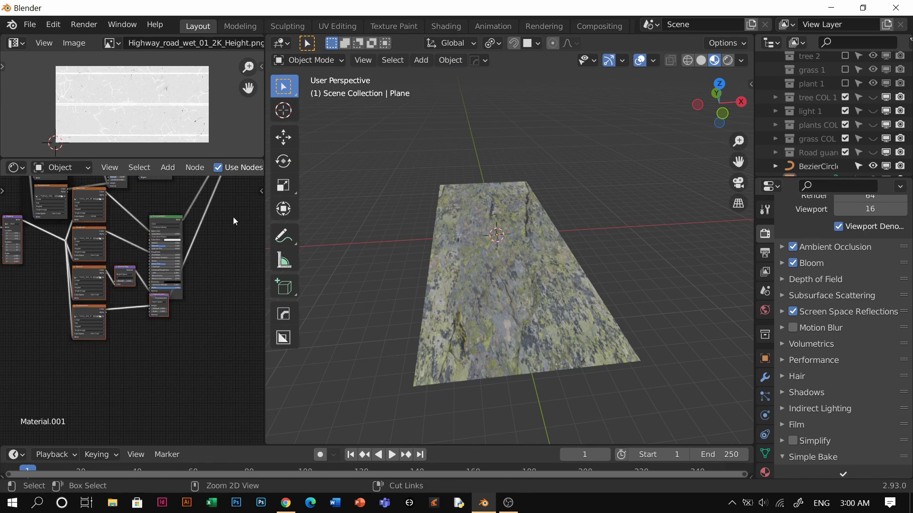
Move the mossy rock texture and mapping nodes clear of the road's texture nodes.
key(g)
click(140, 303)
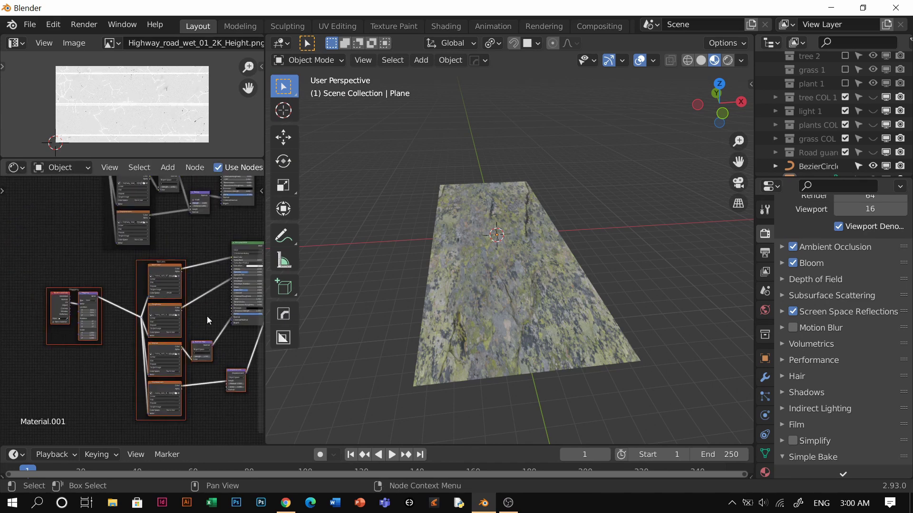
key(ctrl+z)
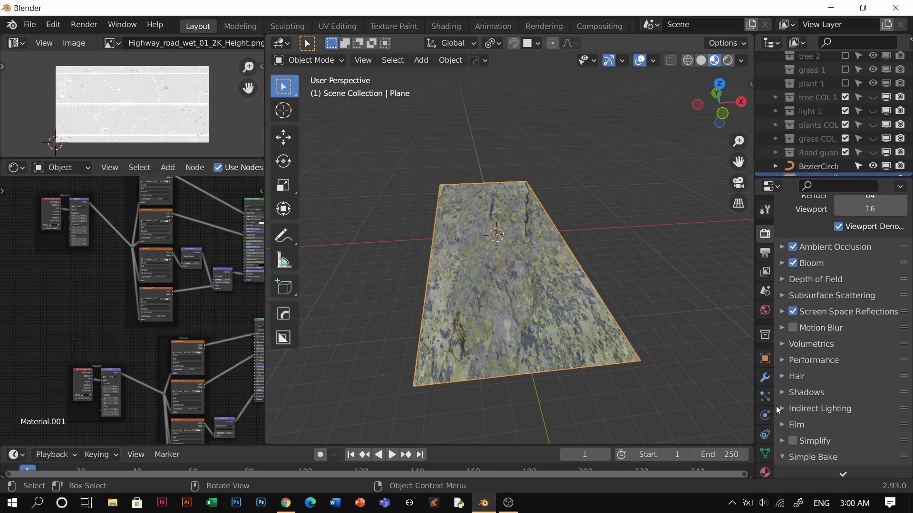
Add a second UV map to the road plane.
click(765, 454)
click(802, 342)
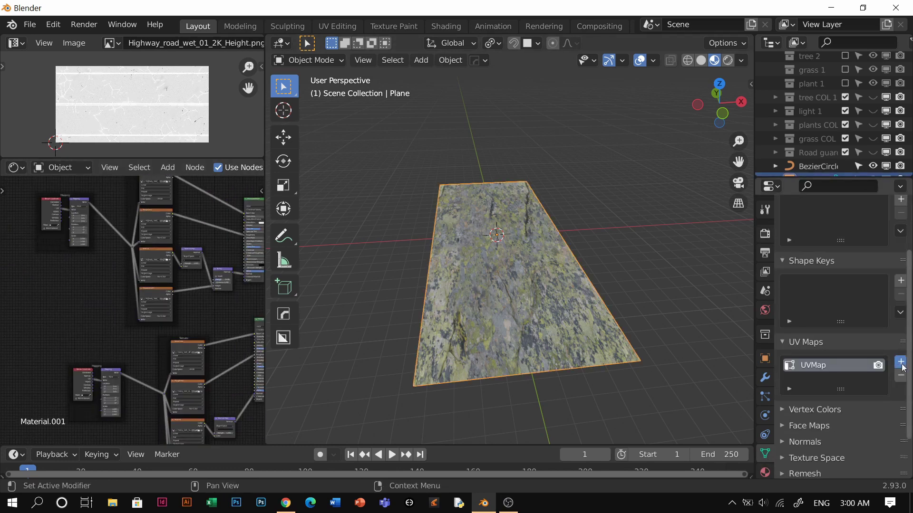
click(900, 363)
scroll(198, 257, up, 2)
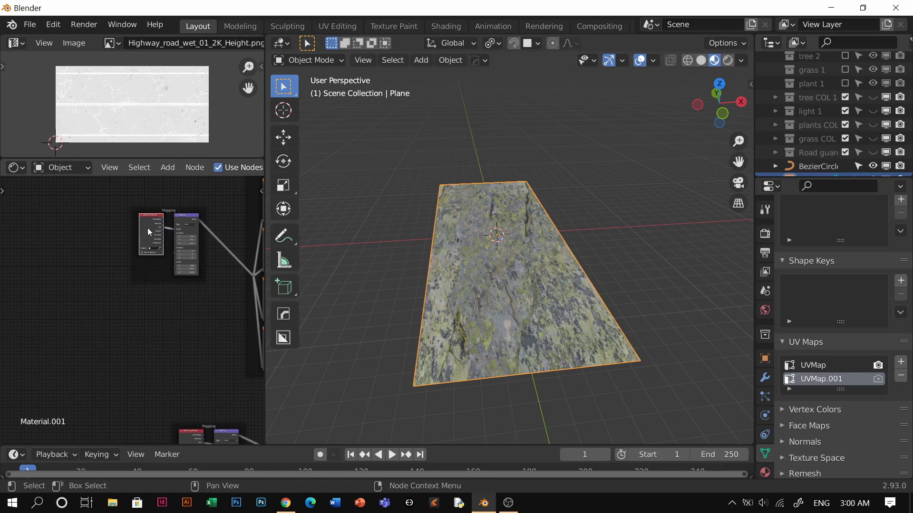
Switch the road's Texture Coordinate node to a UV Map node using UVMap.
key(shift+s)
mouse_move(136, 229)
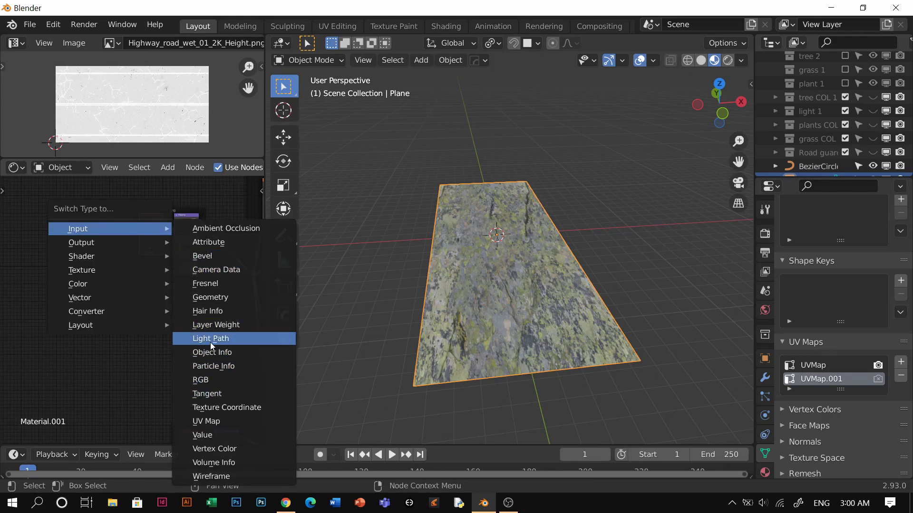
click(206, 421)
middle_drag(182, 283, 176, 153)
click(90, 305)
click(114, 318)
Switch the mossy rock's Texture Coordinate node to a UV Map node using UVMap.001.
scroll(164, 333, down, 7)
scroll(192, 254, up, 10)
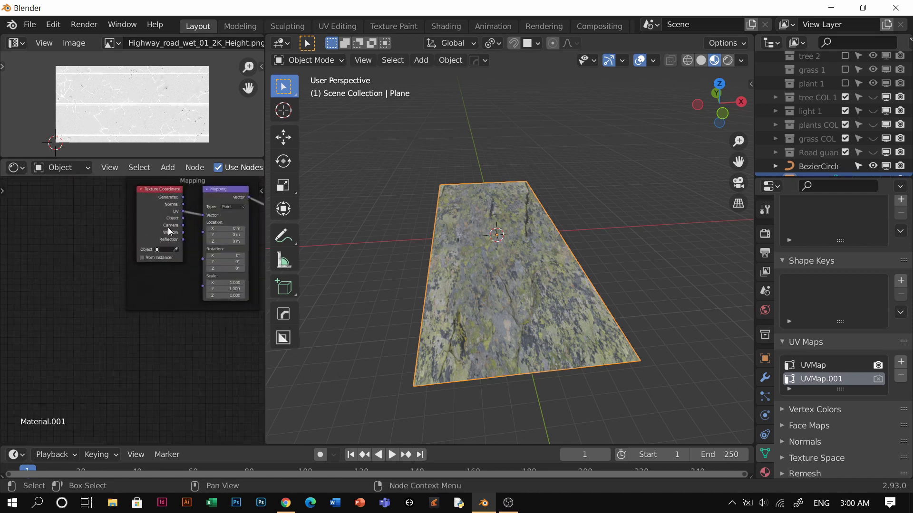
key(shift+s)
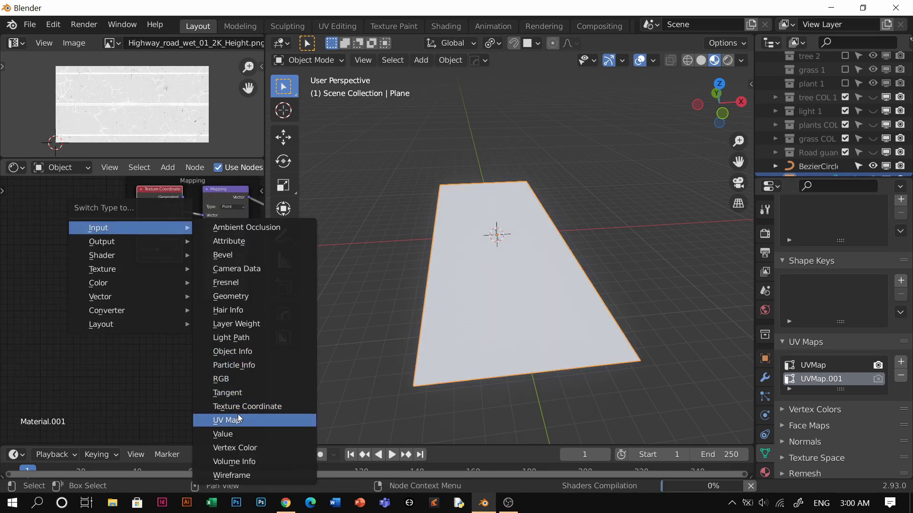
key(Return)
click(158, 215)
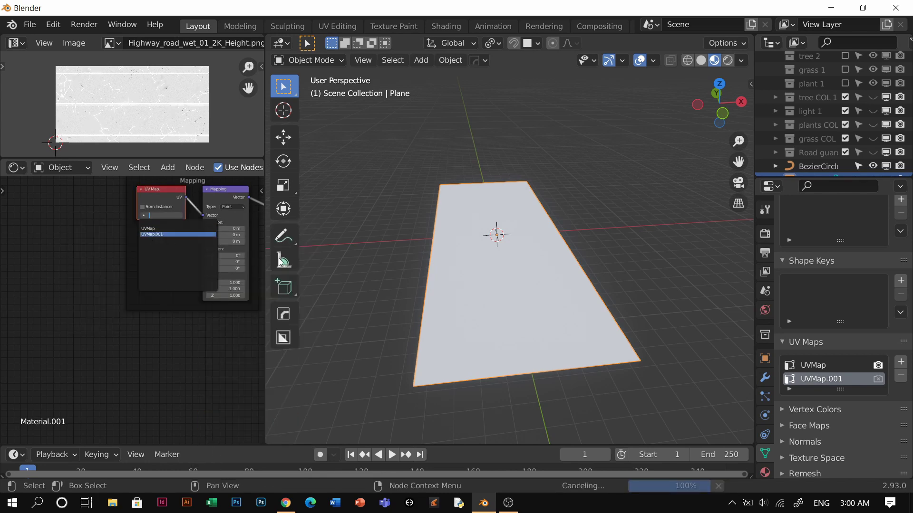
key(Return)
Unwrap the road plane on UVMap.001 with Cube Projection, rotating the UV island 90° and scaling it up.
middle_drag(532, 239, 533, 279)
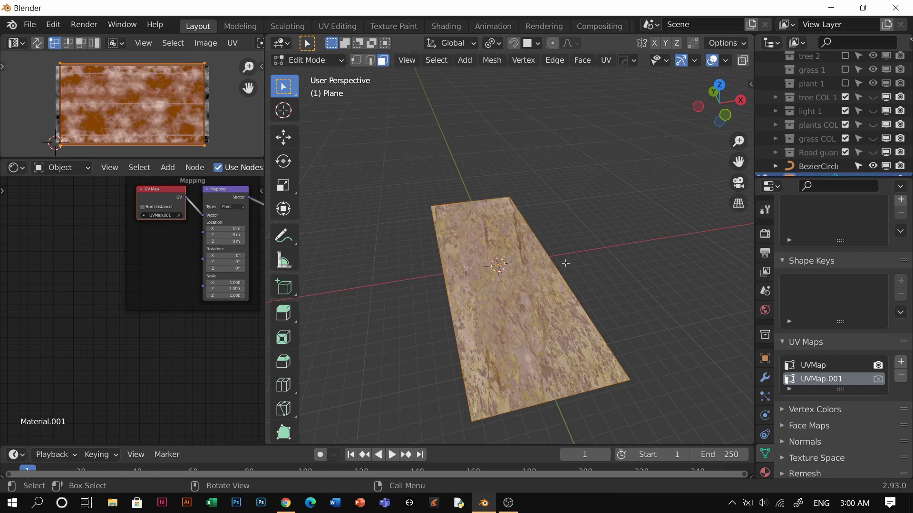
key(u)
click(505, 328)
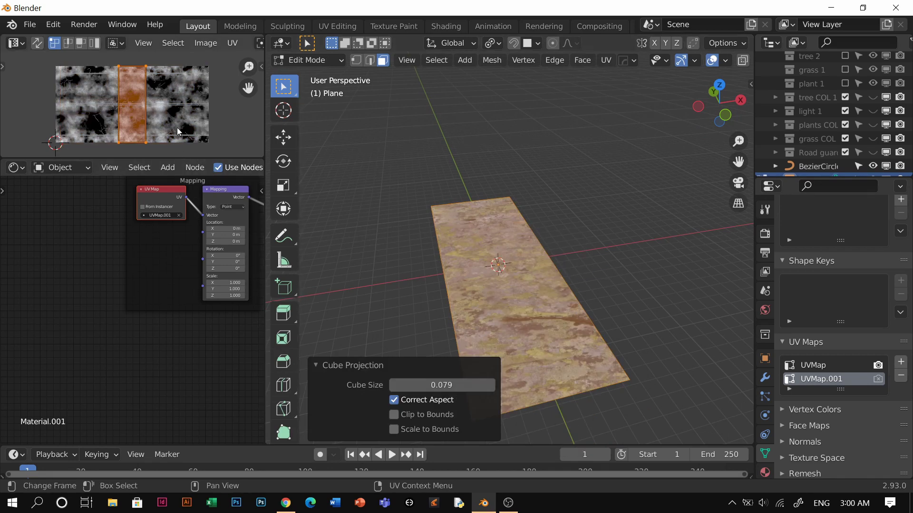
text(r90)
key(Return)
key(s)
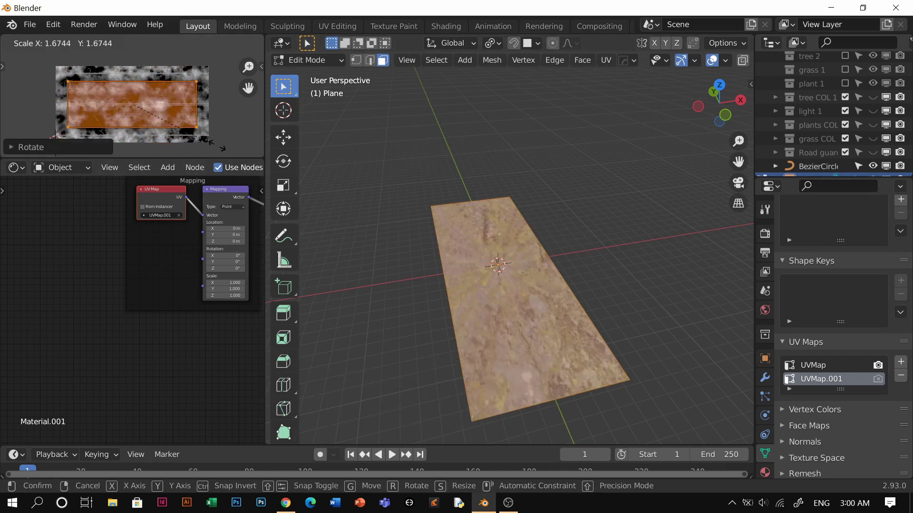
click(118, 84)
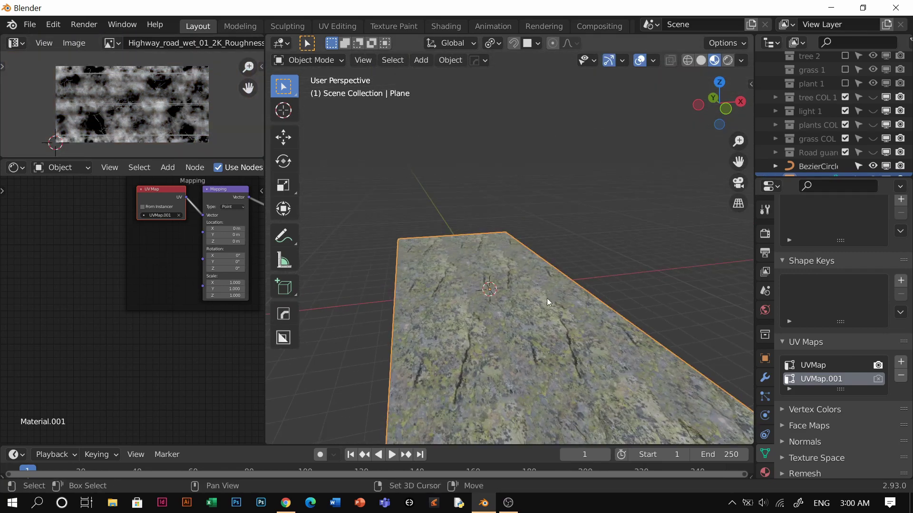
Delete the Displacement node from the mossy rock setup.
shift+middle_drag(546, 298, 519, 235)
scroll(139, 258, down, 3)
middle_drag(139, 258, 184, 323)
scroll(312, 293, down, 2)
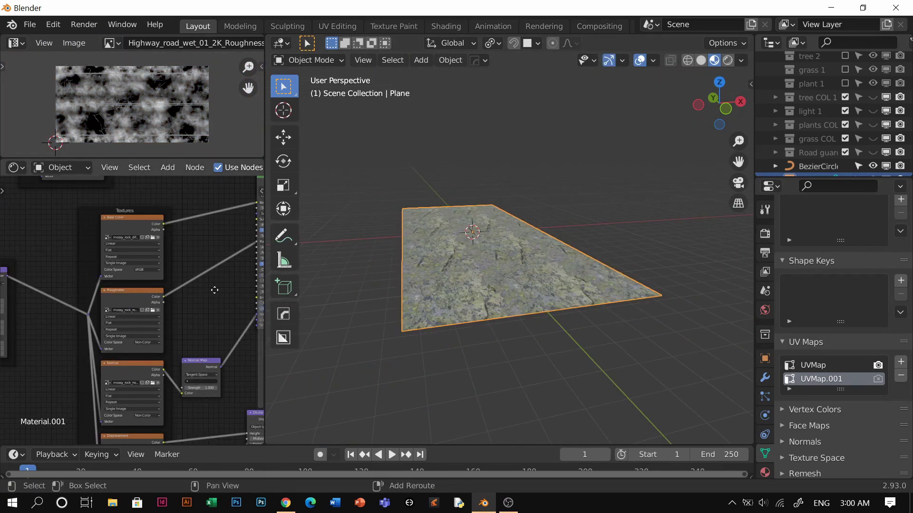
middle_drag(214, 290, 204, 348)
click(188, 345)
key(x)
Insert a Bump node between the mossy rock's Normal Map and Principled BSDF, feeding the displacement texture's color into its Height.
key(shift+a)
click(178, 311)
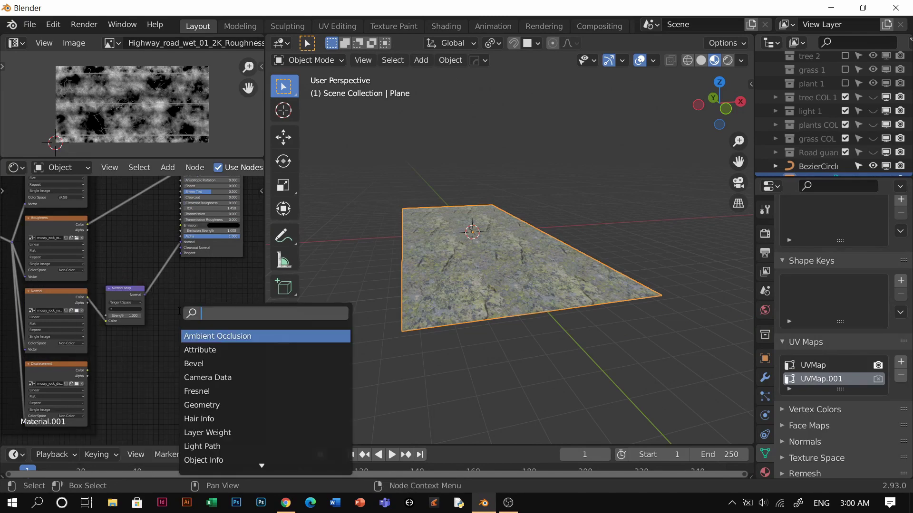
text(bum)
click(187, 331)
click(161, 276)
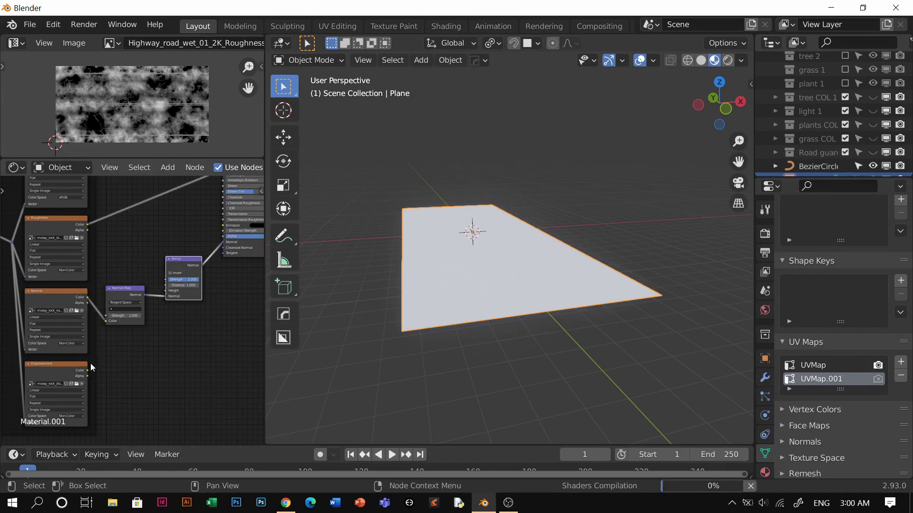
drag(88, 370, 166, 291)
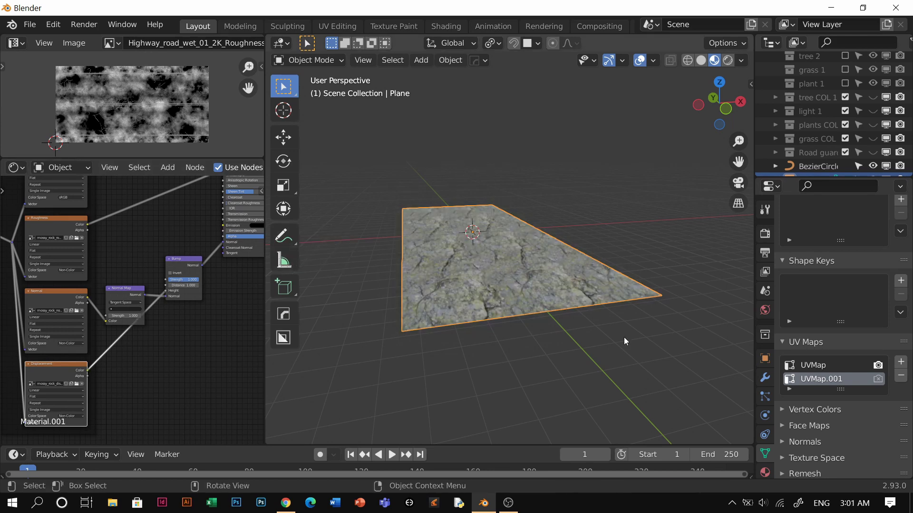
middle_drag(492, 278, 500, 335)
scroll(503, 334, up, 3)
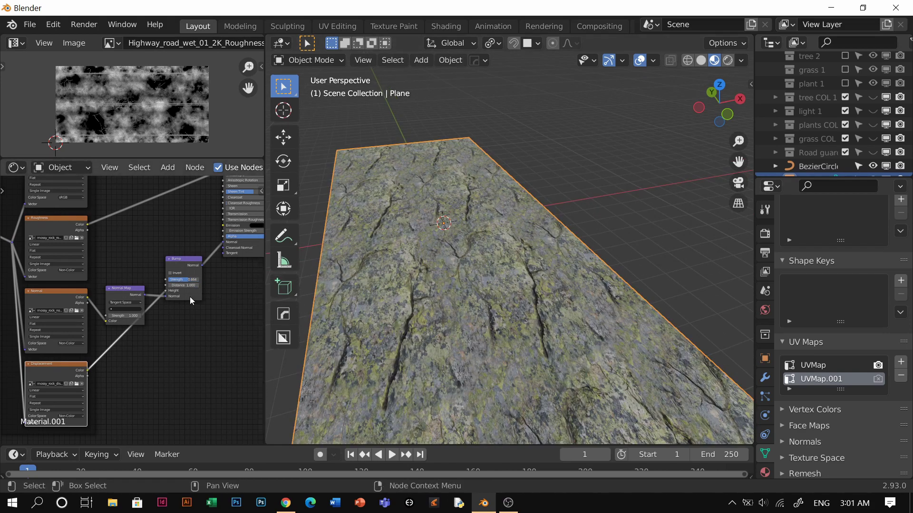
Combine the road and mossy rock Principled BSDFs with a Mix Shader feeding the Material Output.
scroll(95, 342, down, 5)
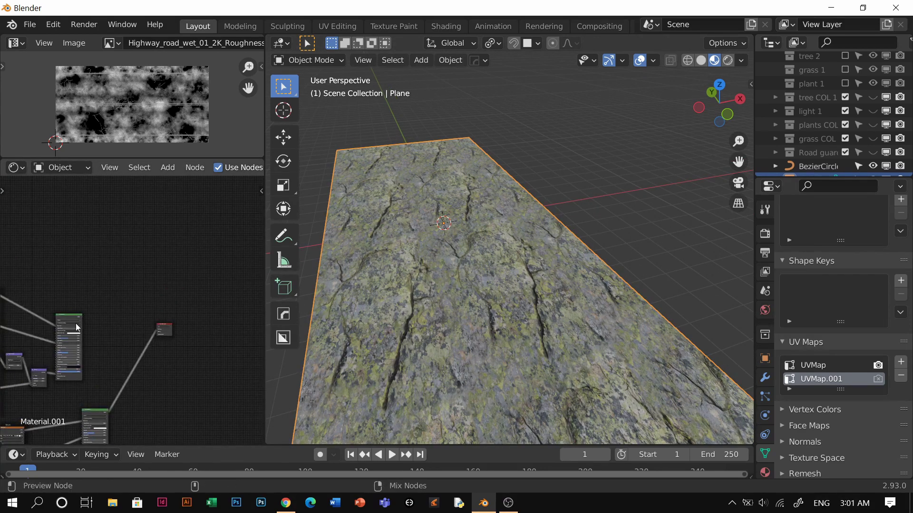
ctrl+shift+click(77, 327)
drag(139, 366, 137, 331)
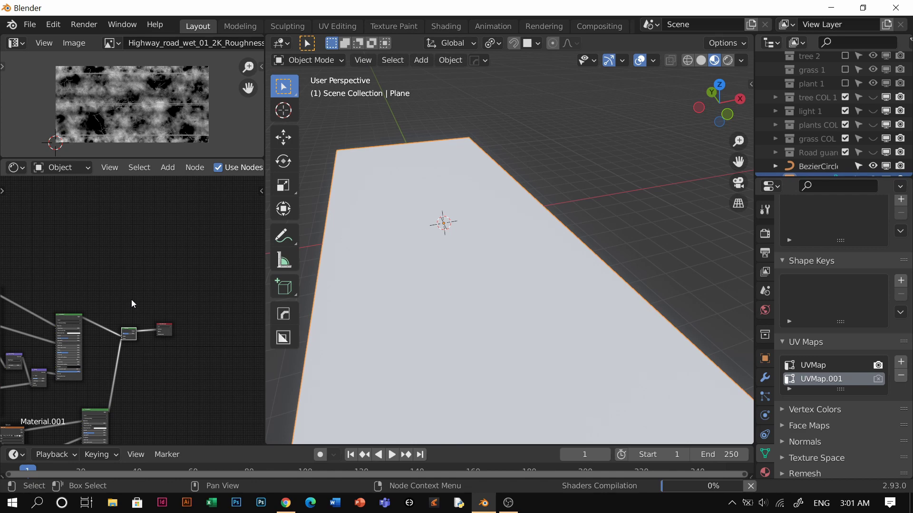
Add a Musgrave Texture and connect its Height to the Mix Shader's Fac.
key(shift+a)
text(mu)
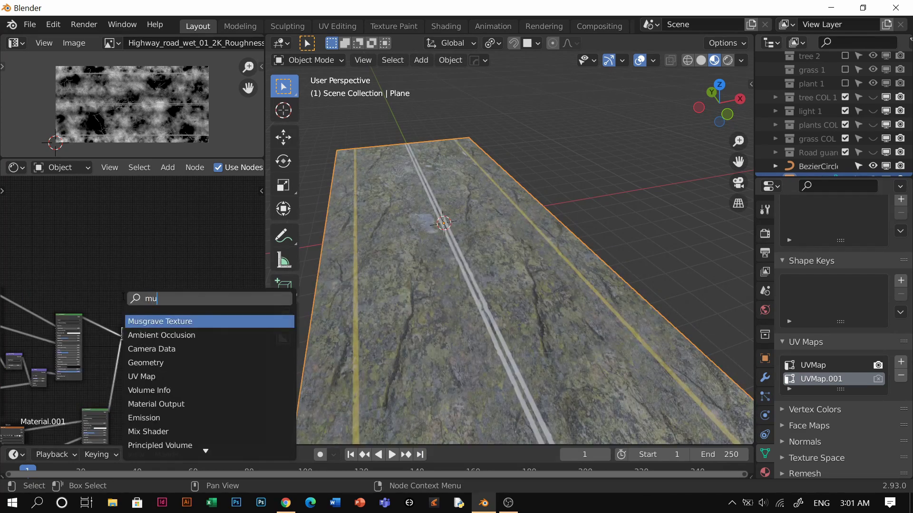
click(159, 317)
click(131, 298)
scroll(132, 301, up, 3)
middle_drag(143, 271, 159, 226)
scroll(149, 267, up, 7)
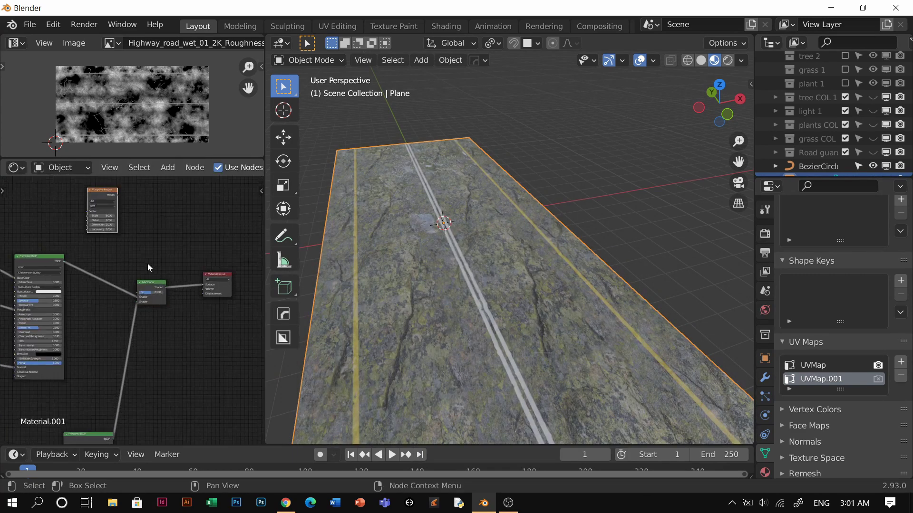
drag(104, 201, 138, 262)
drag(139, 295, 138, 290)
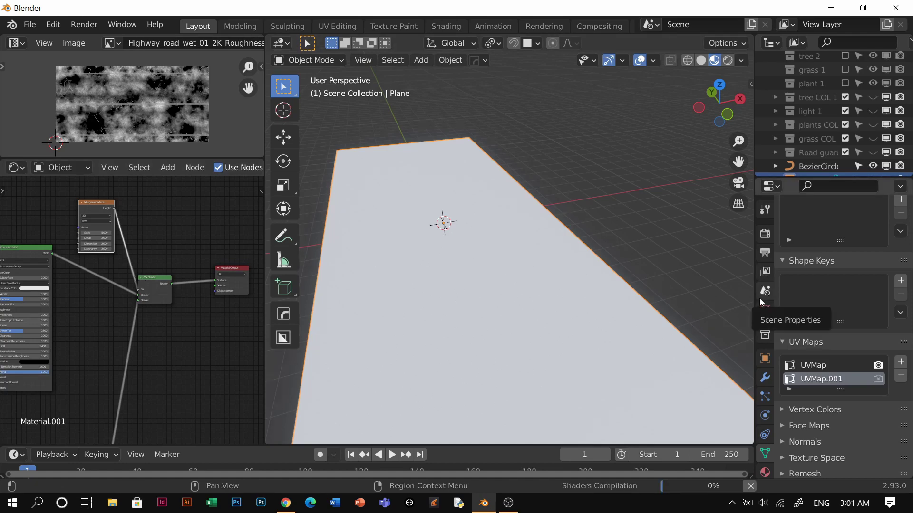
middle_drag(455, 327, 548, 283)
middle_drag(182, 288, 180, 309)
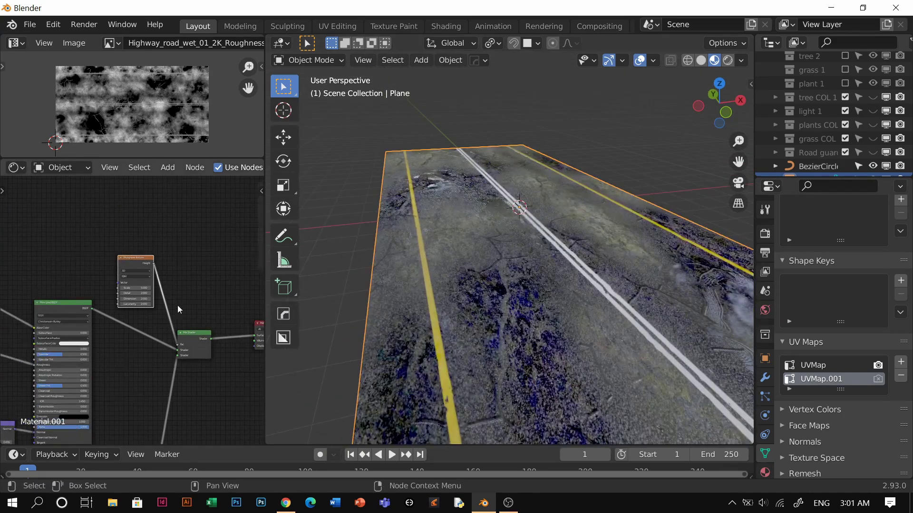
Give the Musgrave Texture a Mapping node with Object coordinates and 0.060 scale on all axes, previewing the texture on the plane.
drag(130, 262, 127, 241)
key(ctrl+t)
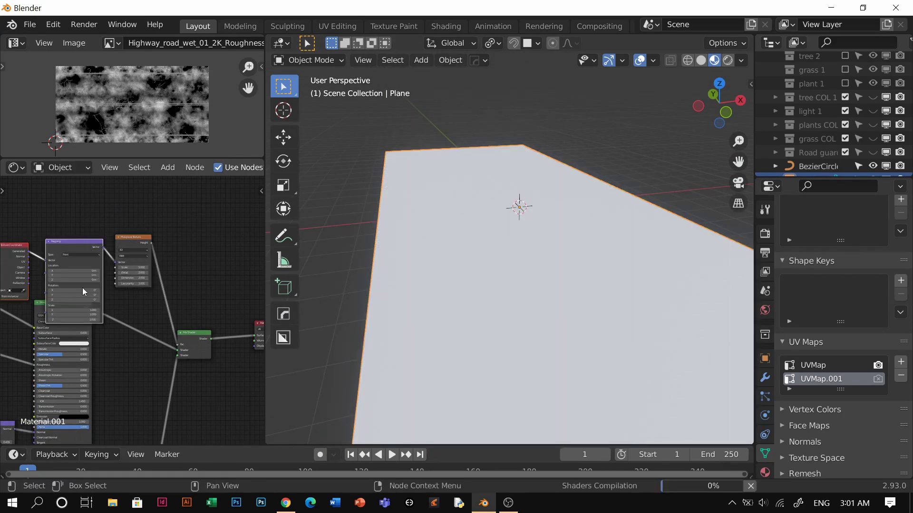
middle_drag(99, 255, 171, 273)
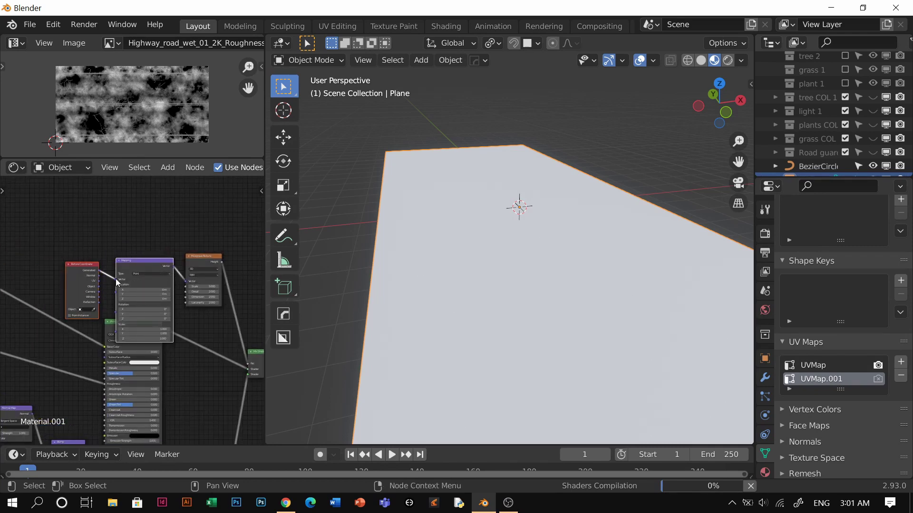
ctrl+shift+click(203, 264)
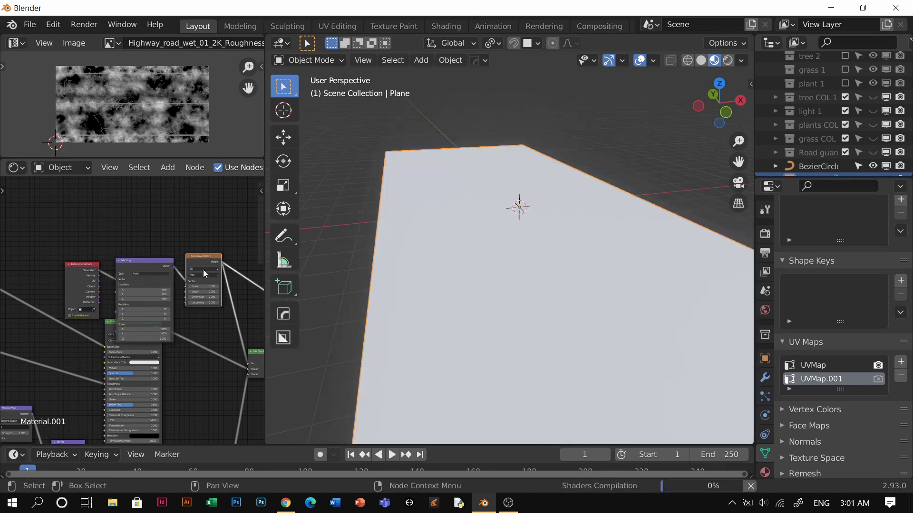
mouse_move(99, 286)
mouse_down()
mouse_move(126, 279)
mouse_move(116, 280)
mouse_up()
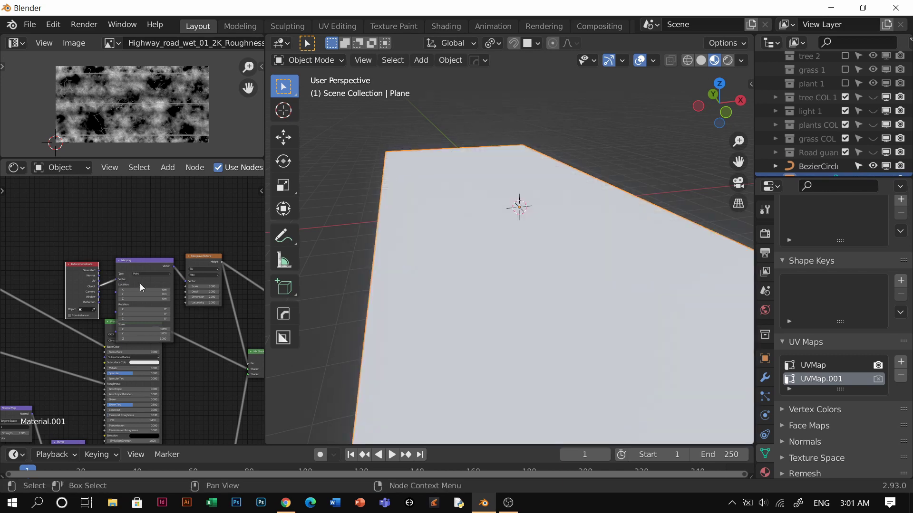
drag(144, 327, 130, 327)
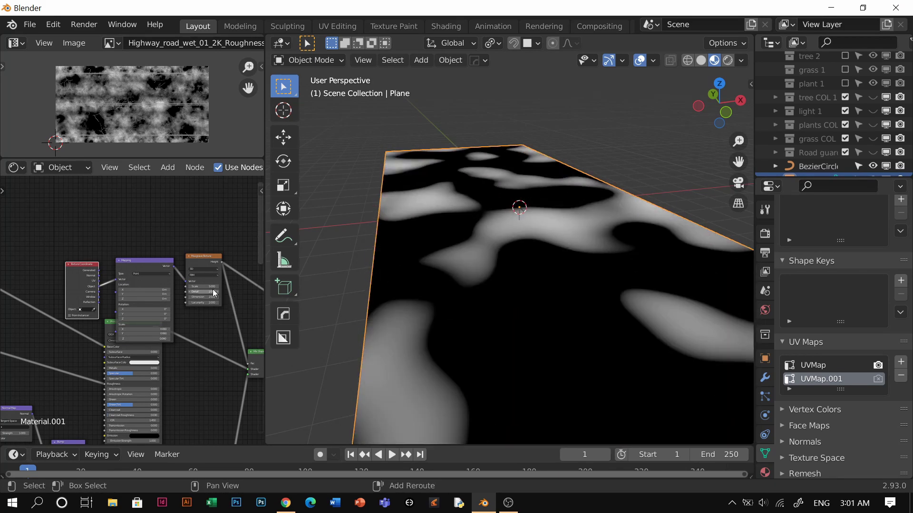
Set the Musgrave Texture's Scale to 2.270, Detail to 11.300 and Dimension to 0.430.
drag(209, 287, 216, 293)
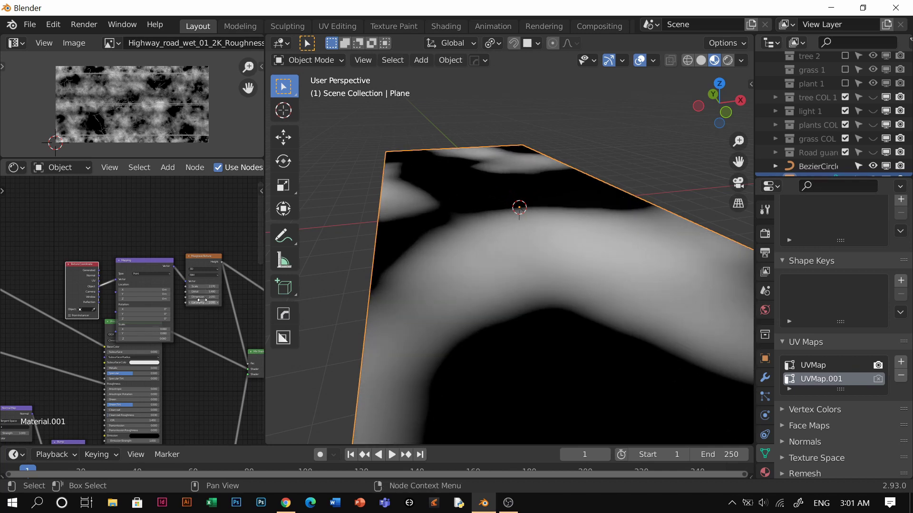
scroll(202, 300, up, 4)
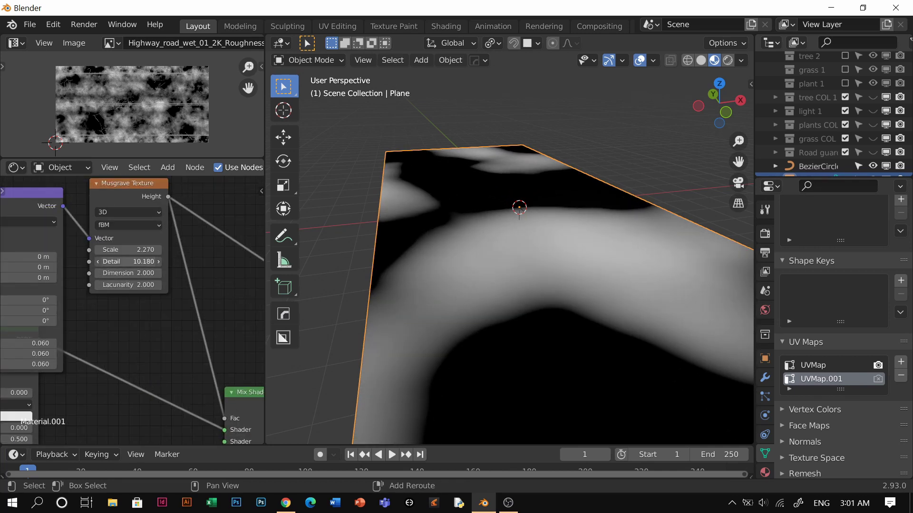
drag(138, 274, 108, 275)
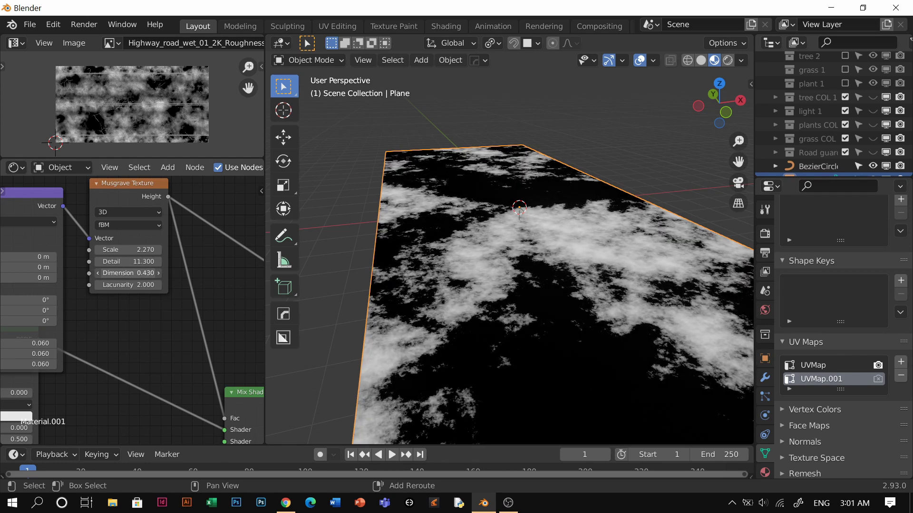
Move the Musgrave, Mapping and Texture Coordinate nodes clear of the Principled BSDF.
scroll(135, 299, down, 4)
scroll(135, 300, down, 3)
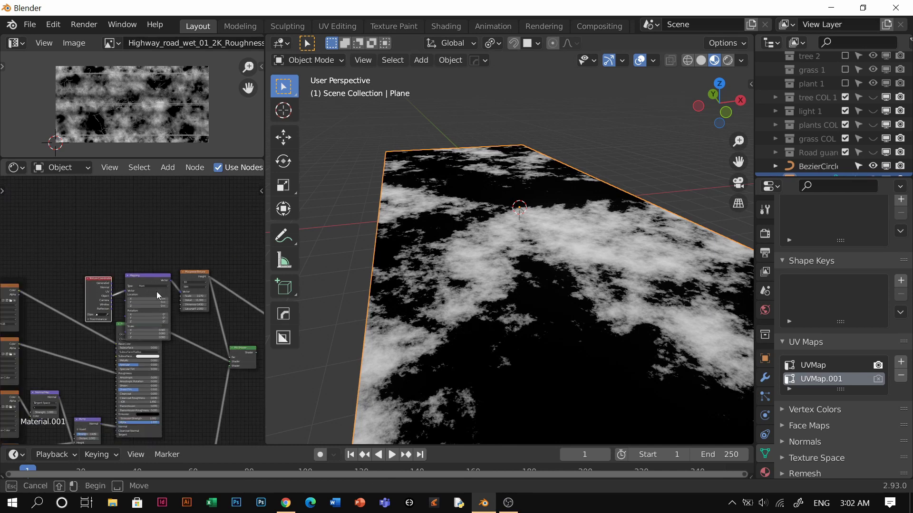
drag(82, 249, 220, 306)
key(g)
click(185, 250)
Insert a ColorRamp between the Musgrave Texture and the Mix Shader's Fac, moving its white stop inward to sharpen the mask.
shift+middle_drag(233, 289, 173, 291)
key(shift+a)
click(172, 292)
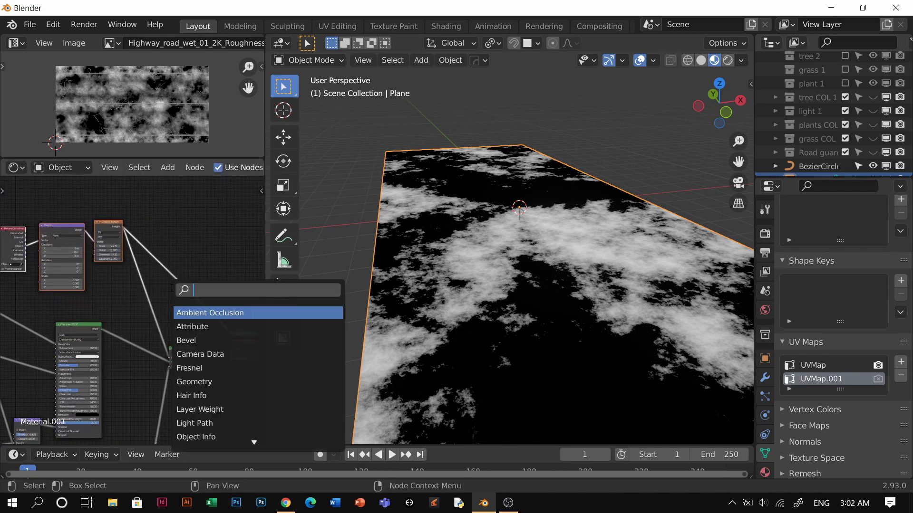
text(col)
click(188, 313)
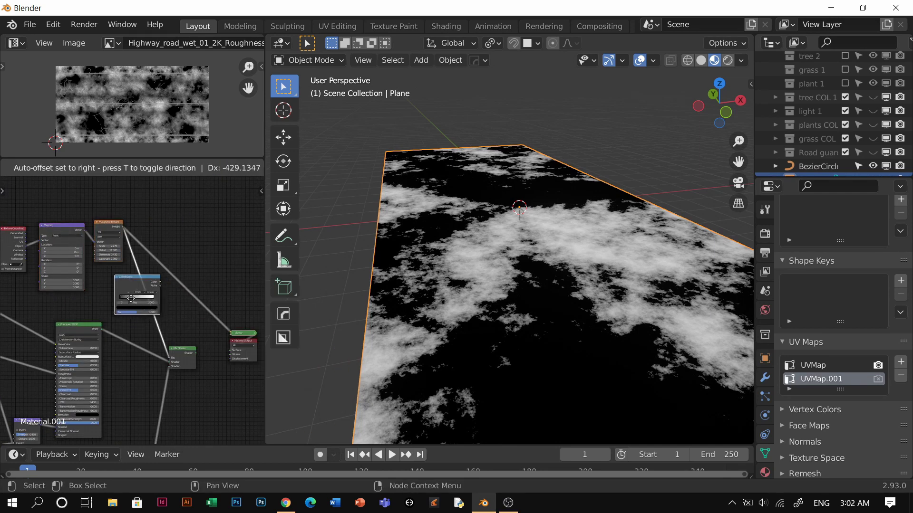
click(187, 300)
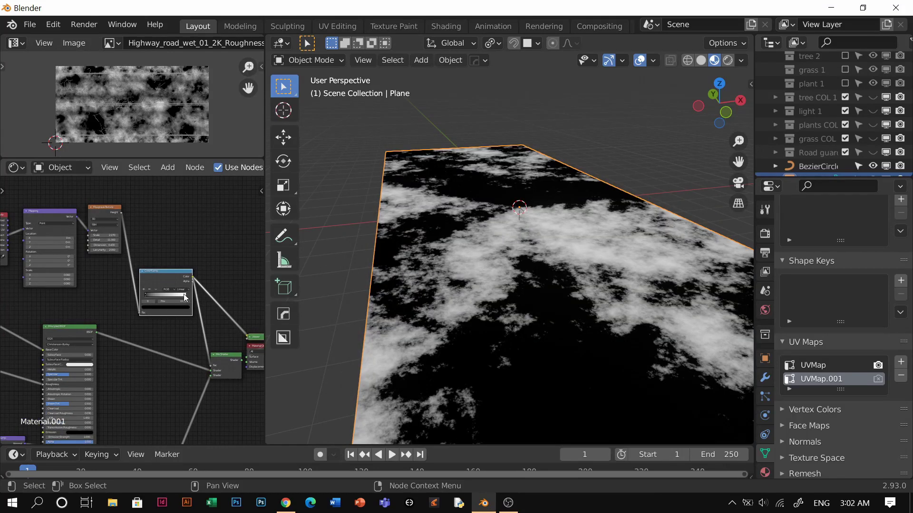
drag(183, 298, 174, 309)
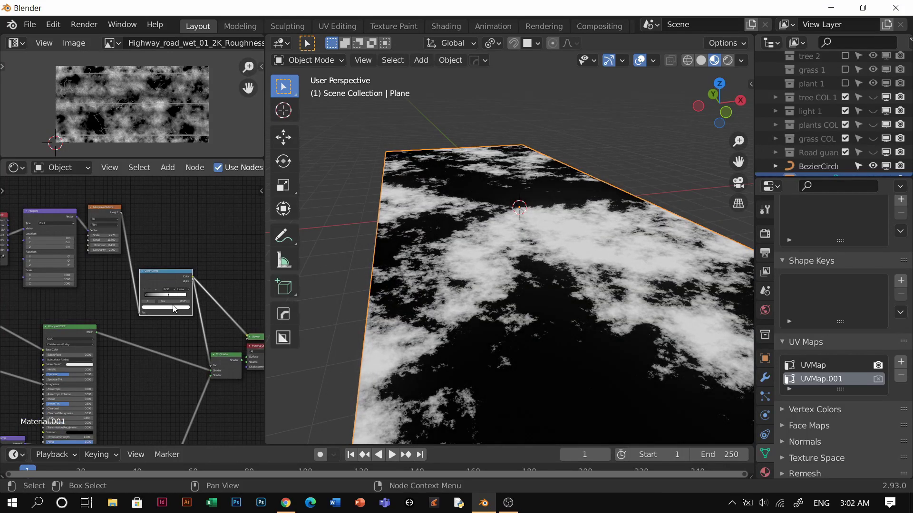
Space out the Mix Shader and output nodes and reconnect the Mix Shader to the Material Output.
middle_drag(184, 319, 132, 259)
drag(177, 295, 161, 296)
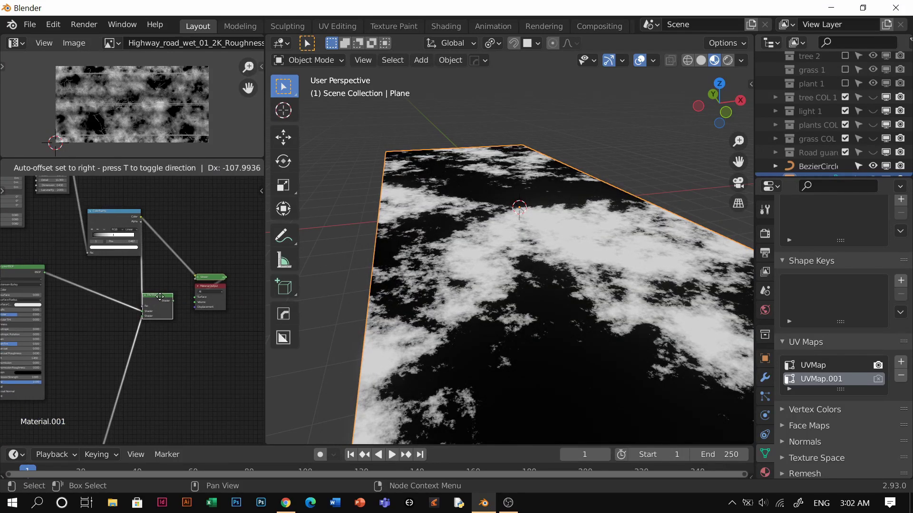
drag(219, 288, 105, 325)
ctrl+shift+click(168, 302)
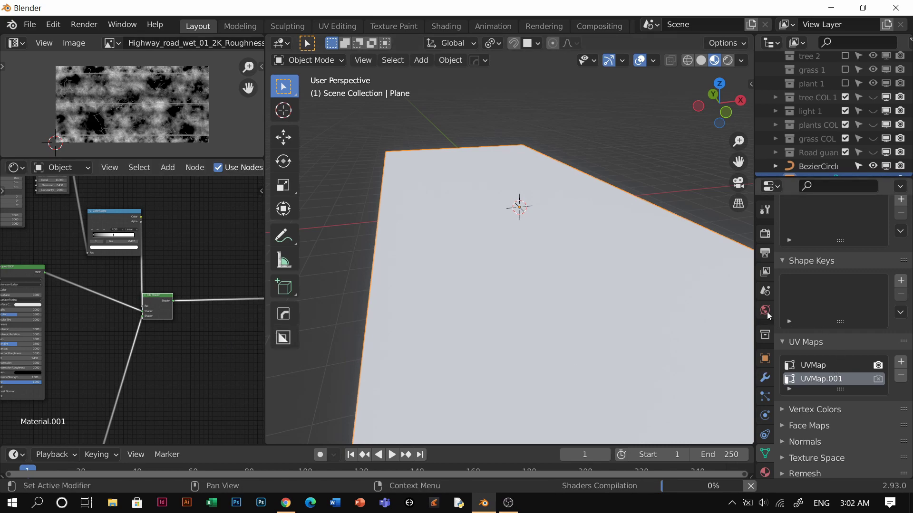
mouse_move(670, 319)
middle_down()
mouse_move(580, 309)
mouse_move(478, 258)
mouse_move(504, 302)
mouse_move(579, 306)
mouse_move(724, 270)
mouse_move(742, 305)
mouse_move(656, 329)
middle_up()
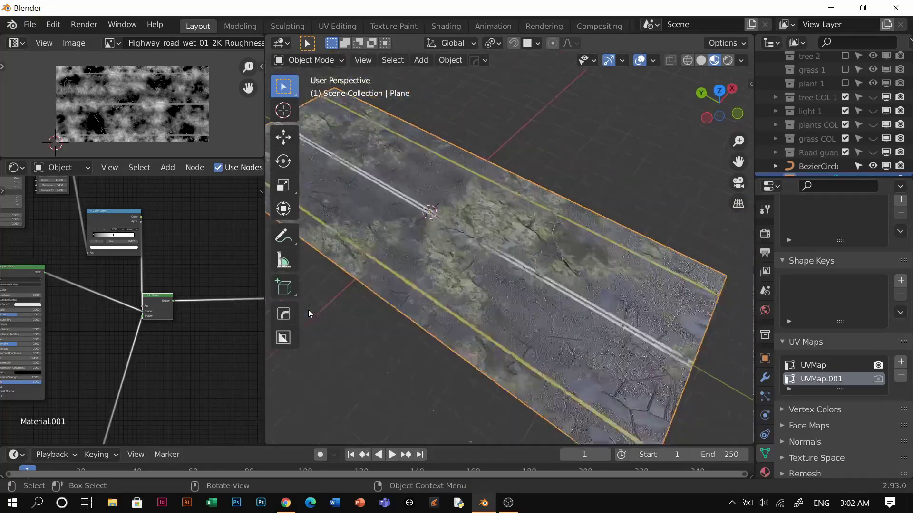
Try different scale values on the Mapping node feeding the Musgrave Texture, and undo the change.
scroll(309, 313, down, 1)
middle_drag(188, 306, 331, 415)
scroll(657, 287, up, 2)
scroll(169, 308, up, 2)
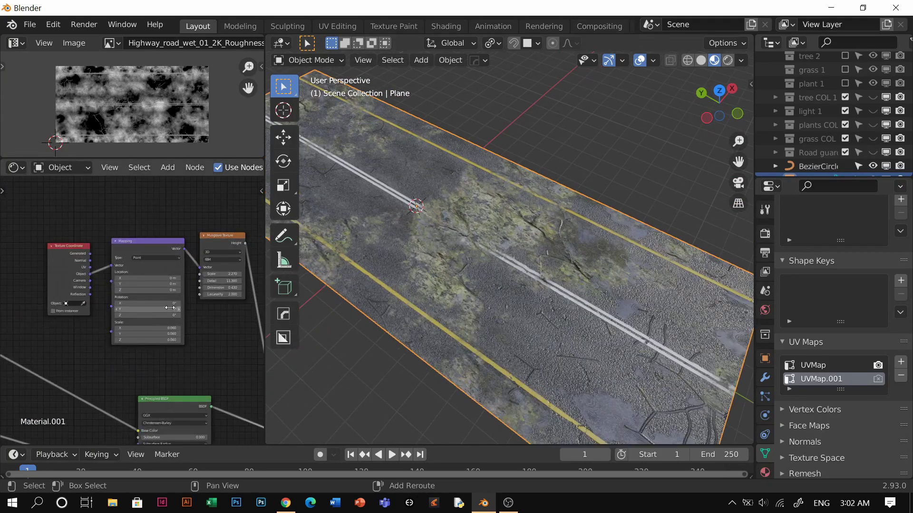
mouse_move(146, 329)
mouse_down()
mouse_move(123, 330)
mouse_move(156, 337)
mouse_up()
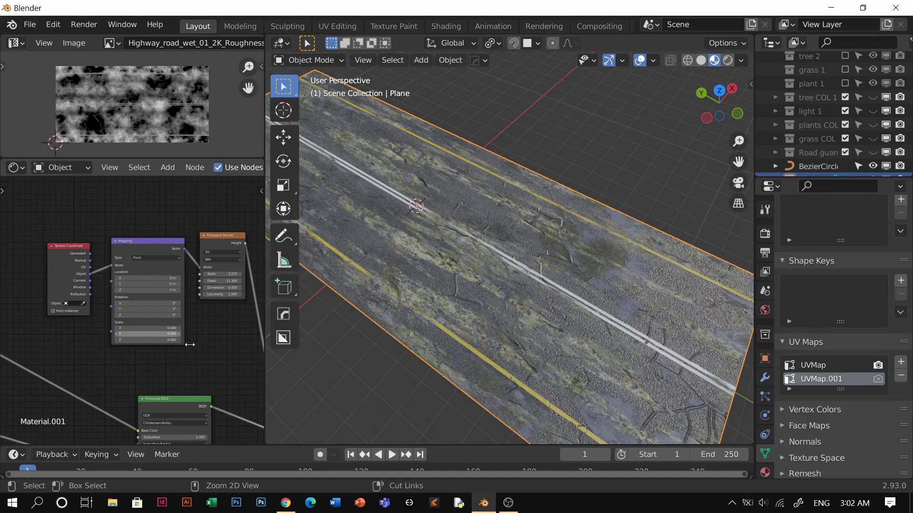
key(ctrl+z)
scroll(539, 286, up, 5)
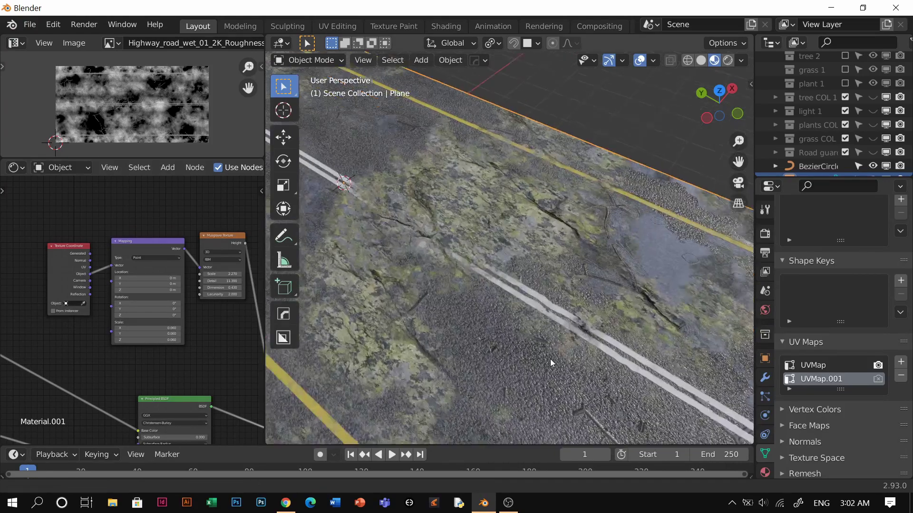
scroll(193, 343, down, 5)
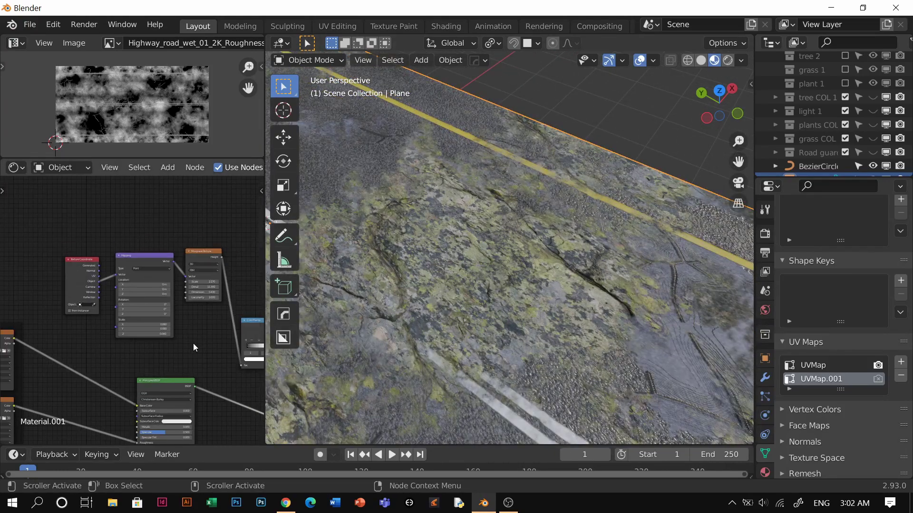
Increase the Strength of the Bump node in the mossy rock texture setup.
middle_drag(193, 343, 234, 239)
scroll(128, 320, up, 8)
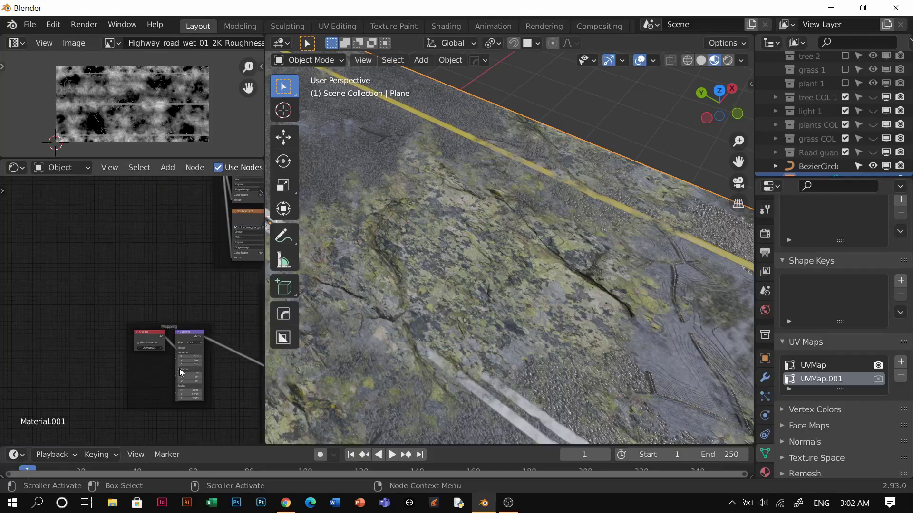
mouse_move(126, 320)
middle_down()
mouse_move(41, 330)
mouse_move(142, 332)
mouse_move(134, 332)
middle_up()
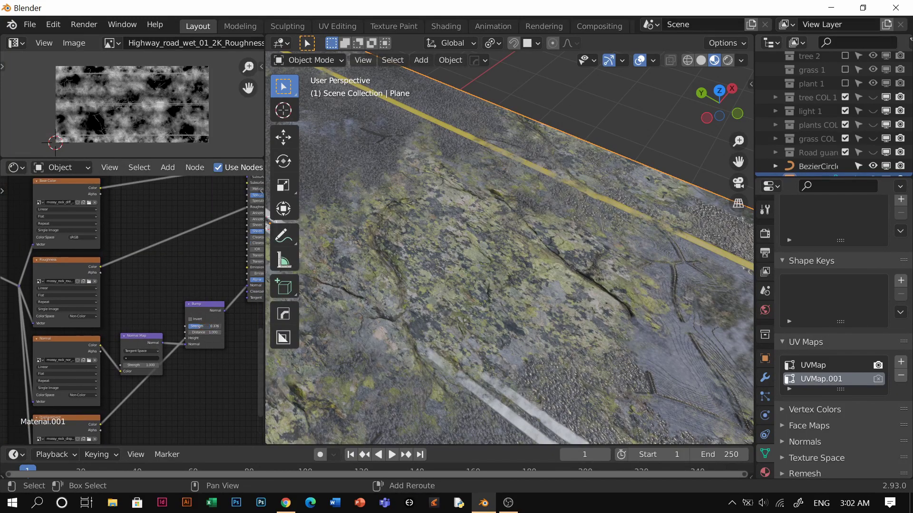
drag(201, 326, 214, 326)
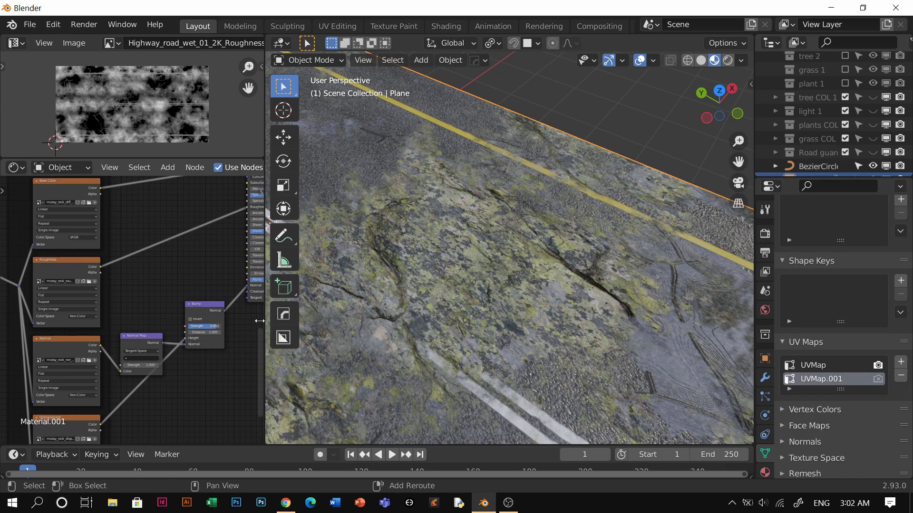
scroll(486, 254, down, 3)
middle_drag(487, 253, 434, 216)
scroll(491, 247, down, 3)
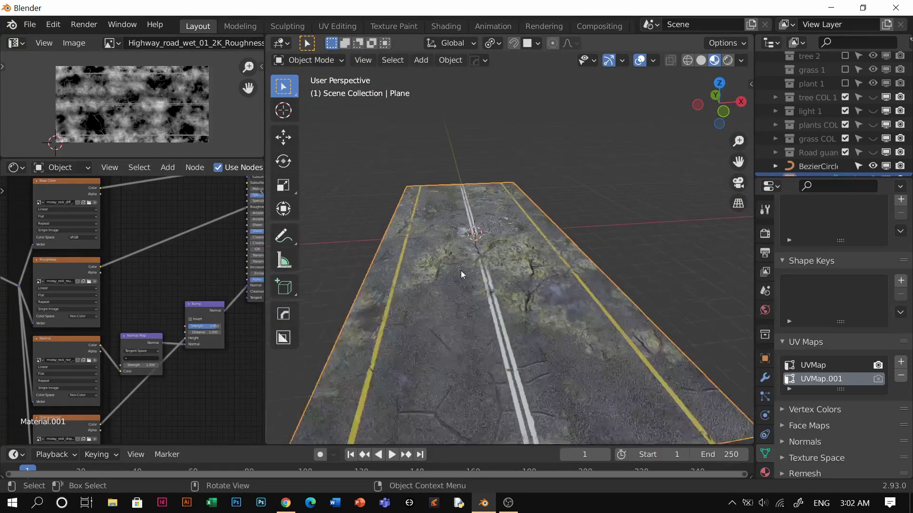
middle_drag(461, 270, 530, 279)
Duplicate the Principled BSDF, connect the copy to the Material Output and place it in the empty area beneath that output.
key(z)
click(587, 277)
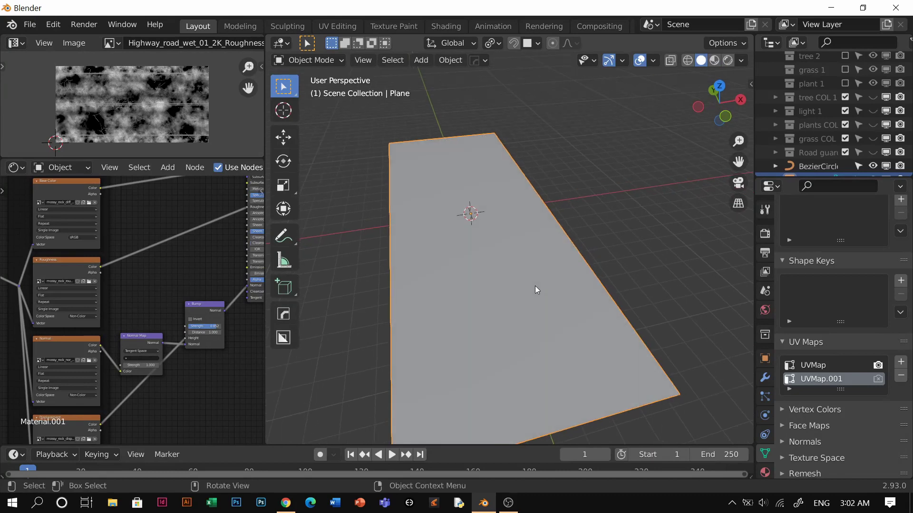
scroll(535, 289, down, 3)
scroll(167, 303, down, 5)
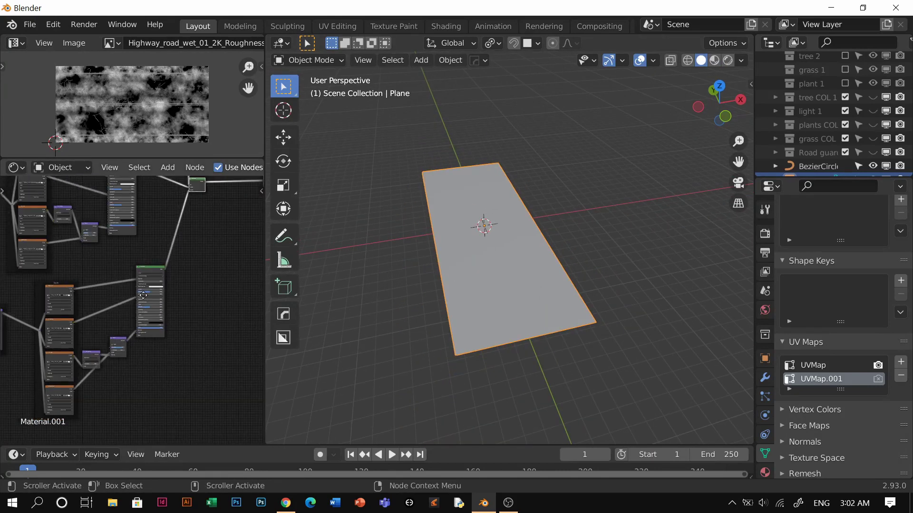
middle_drag(143, 296, 100, 295)
key(shift+d)
click(171, 336)
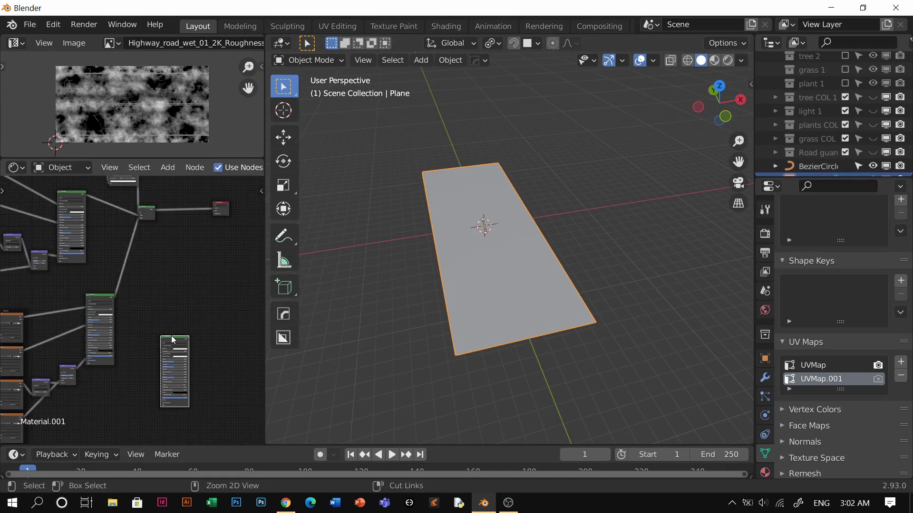
ctrl+shift+click(173, 340)
key(z)
click(483, 328)
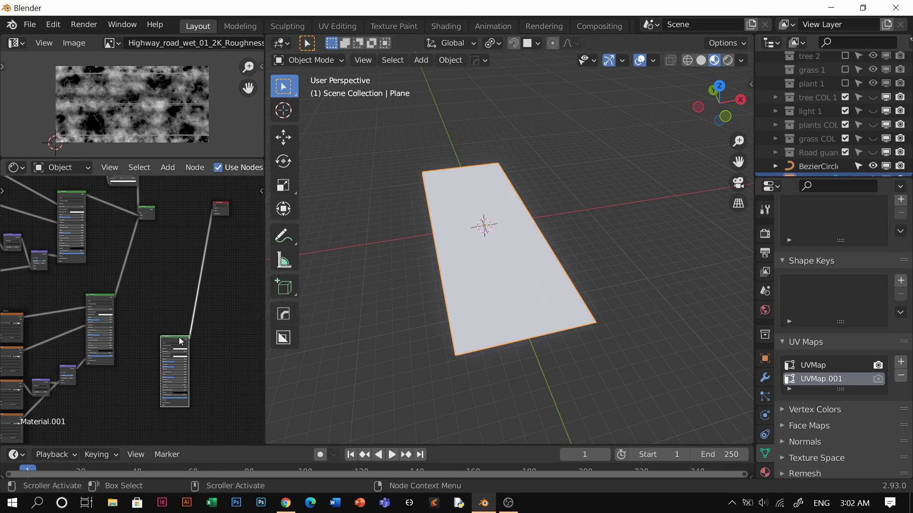
drag(181, 342, 233, 303)
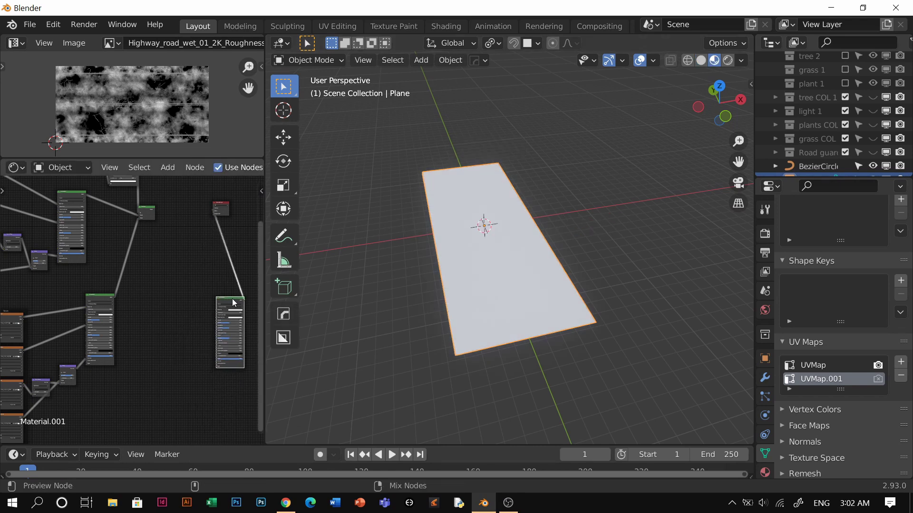
Load the Ground037_2K Color, Normal, Roughness and Displacement maps onto the new Principled BSDF as a texture setup, moving its nodes clear of the others.
key(ctrl+shift+t)
click(308, 64)
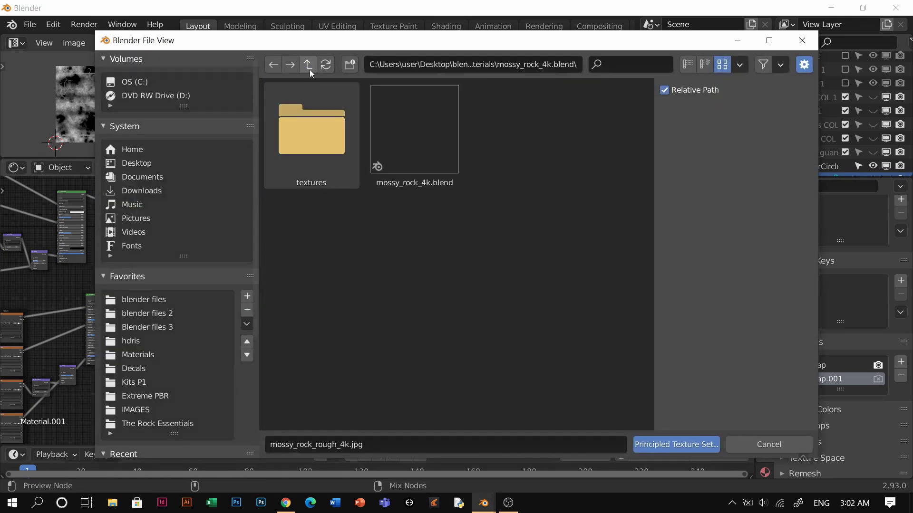
click(309, 67)
click(377, 133)
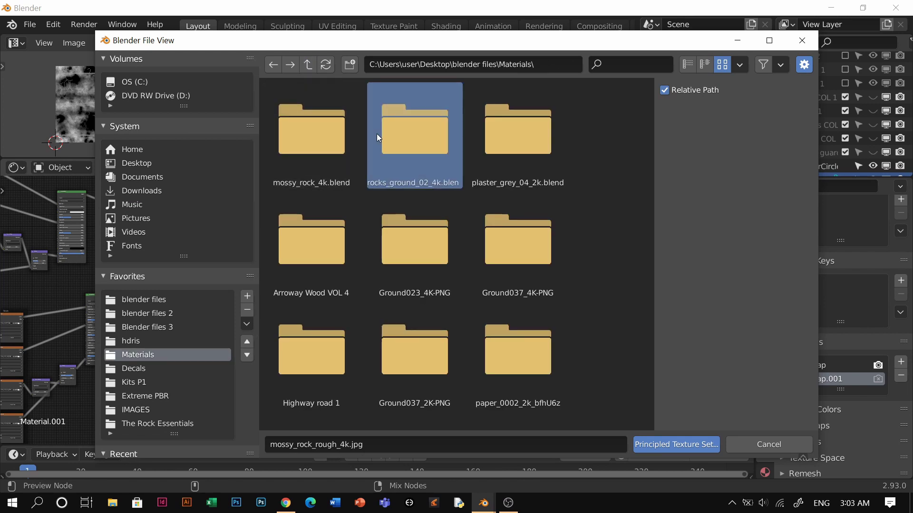
double_click(406, 323)
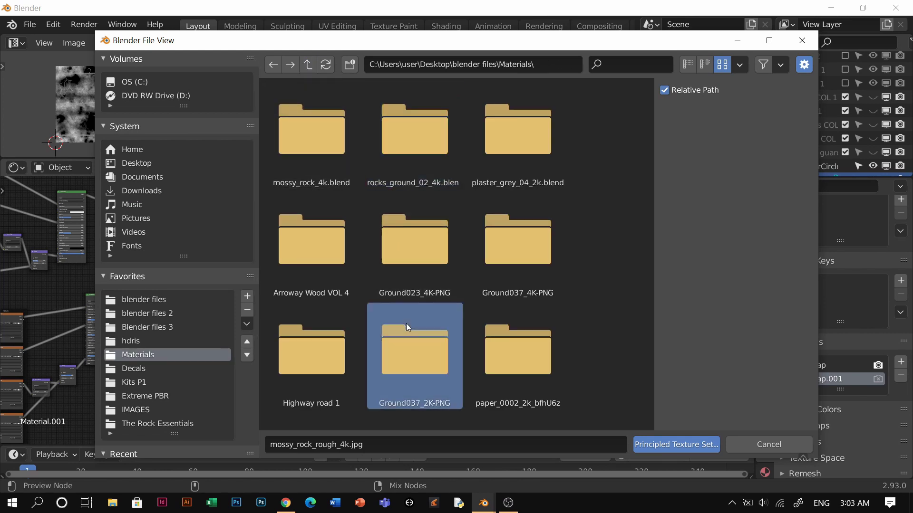
click(354, 117)
shift+click(384, 127)
shift+click(516, 131)
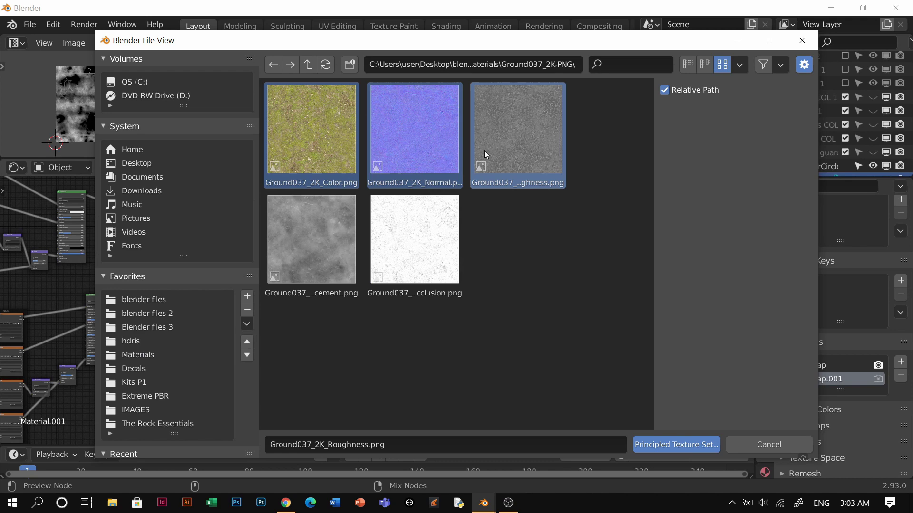
shift+click(333, 236)
click(675, 444)
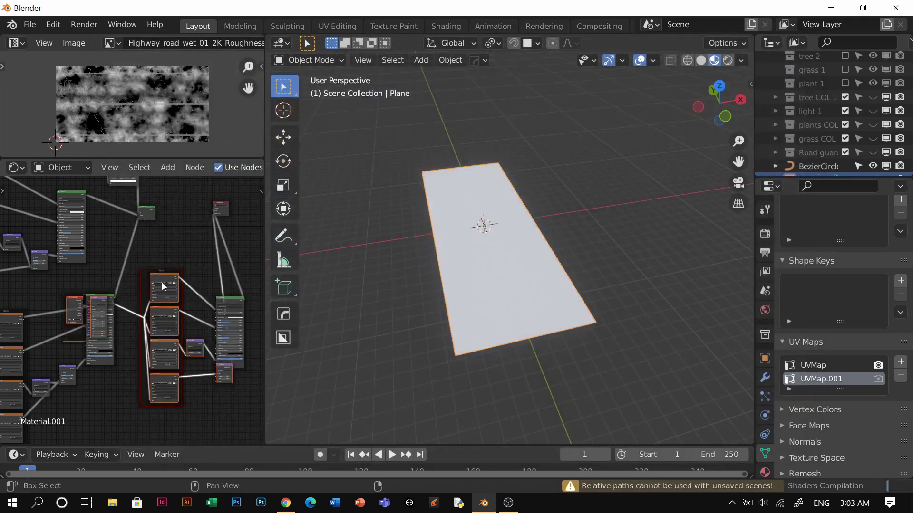
drag(163, 286, 175, 375)
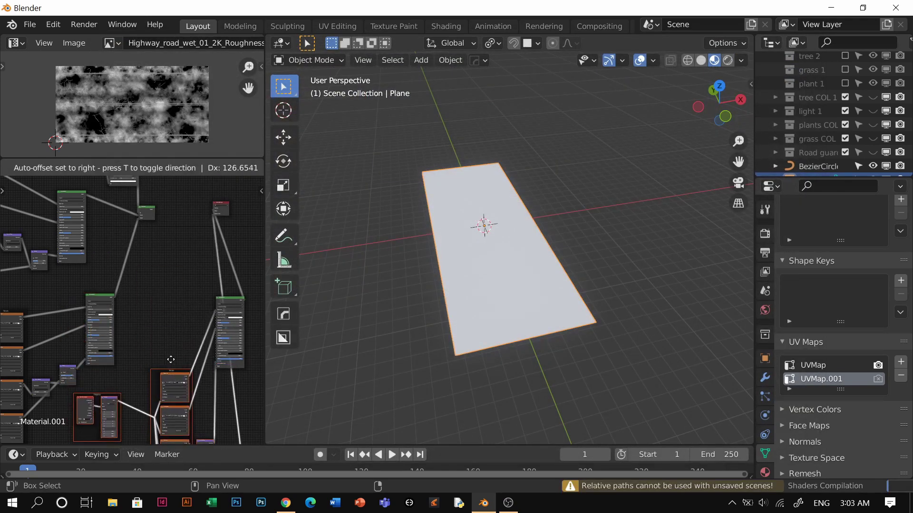
Add a third UV map to the plane and replace the ground texture's Texture Coordinate node with a UV Map node using UVMap.002.
click(901, 362)
middle_drag(115, 357, 142, 228)
scroll(113, 278, up, 6)
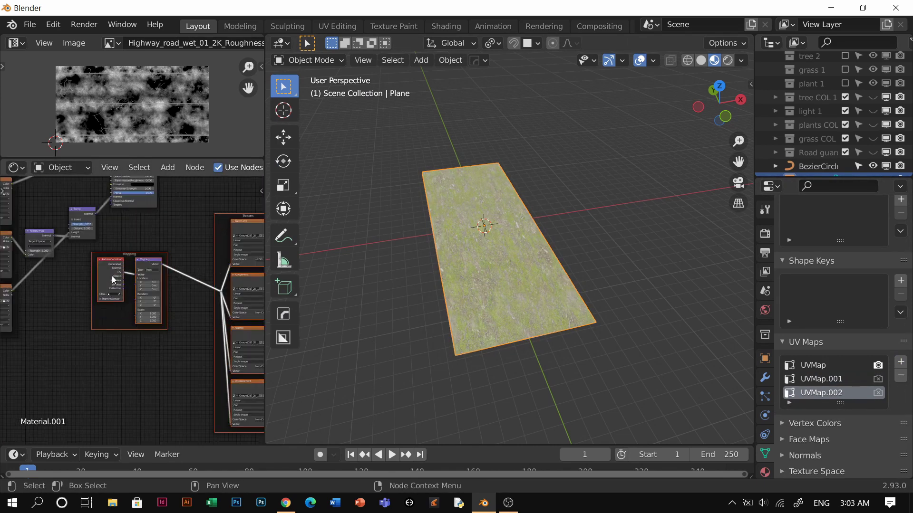
click(110, 267)
key(shift+s)
mouse_move(103, 273)
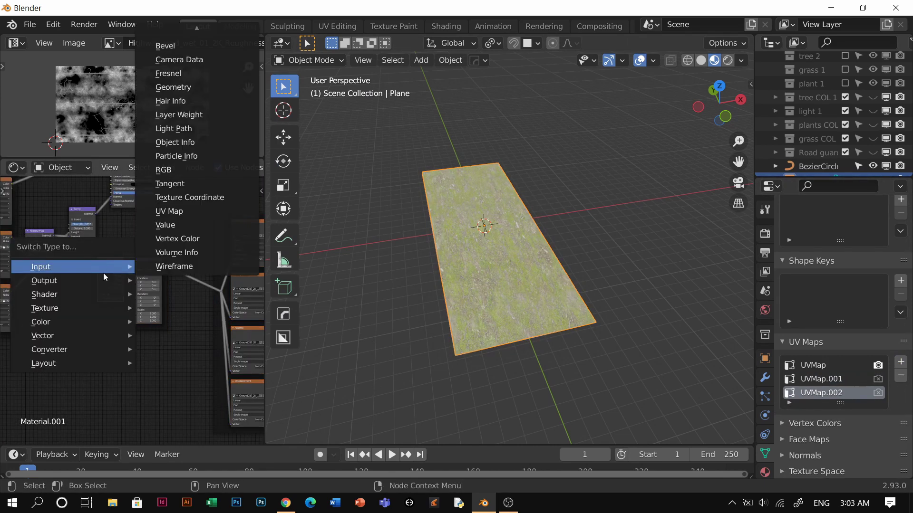
click(185, 211)
scroll(123, 281, up, 3)
click(95, 244)
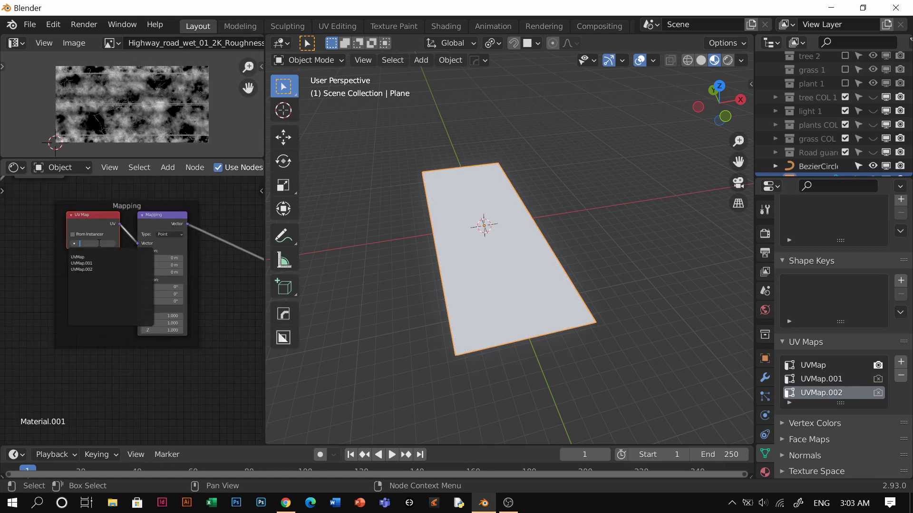
click(92, 269)
scroll(218, 256, down, 3)
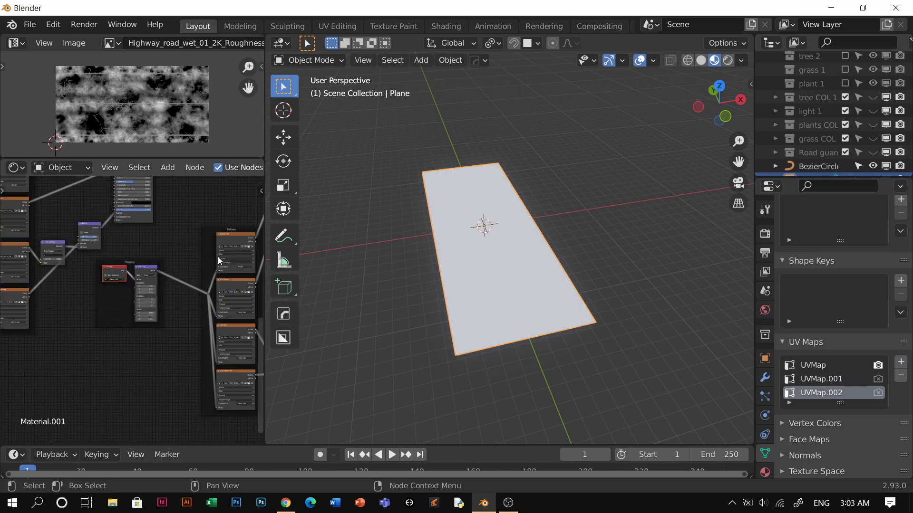
Replace the ground setup's Displacement node with a Bump node after the Normal Map, feeding the displacement texture into its Height.
middle_drag(218, 256, 138, 353)
scroll(139, 353, up, 3)
click(168, 400)
key(x)
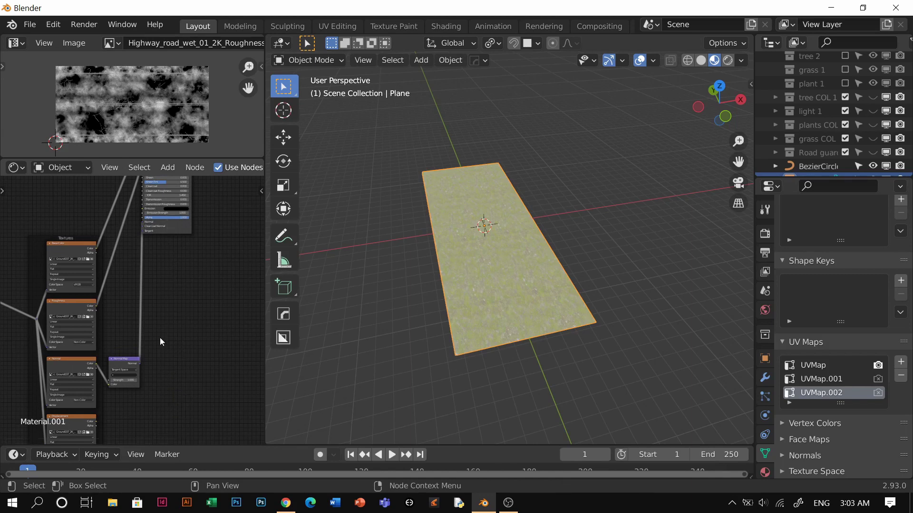
key(shift+a)
click(163, 336)
text(bum)
key(Return)
click(171, 306)
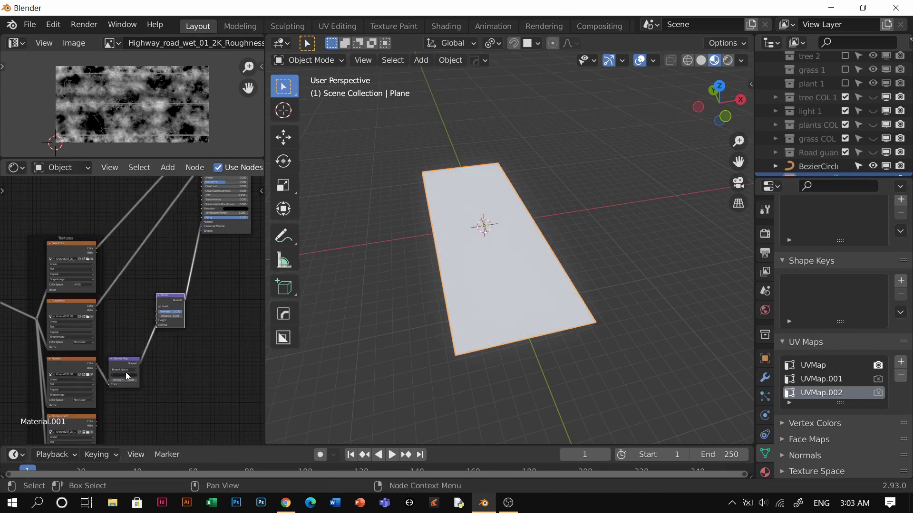
drag(95, 423, 155, 319)
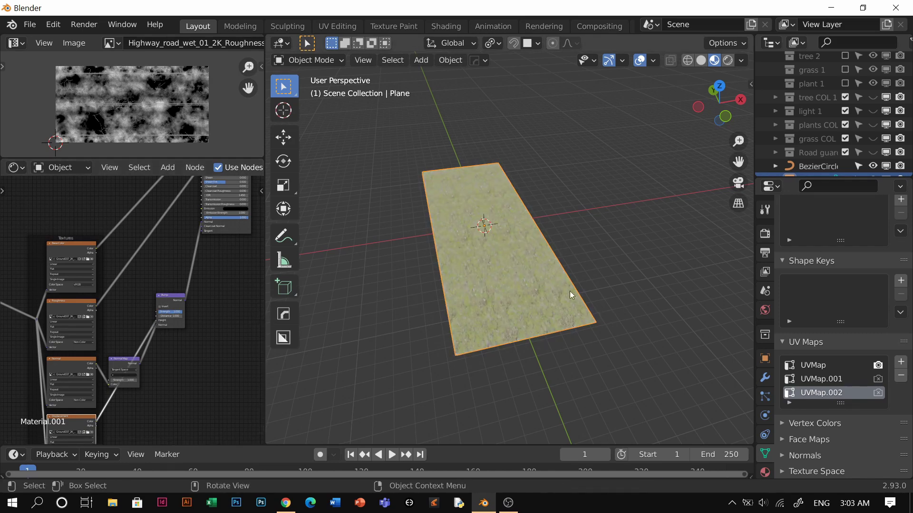
Unwrap the road plane on its third UV map with Cube Projection.
scroll(495, 269, up, 3)
middle_drag(494, 268, 534, 239)
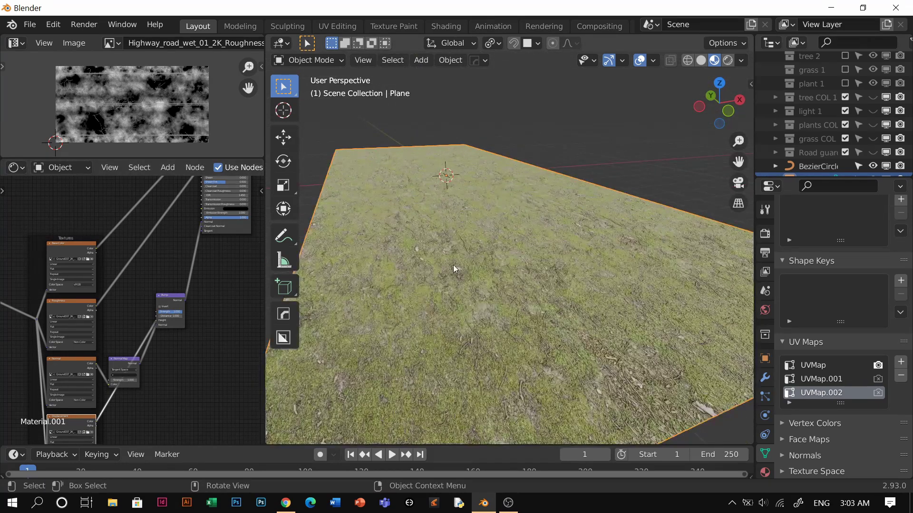
key(ctrl+Tab)
click(464, 177)
key(u)
click(540, 319)
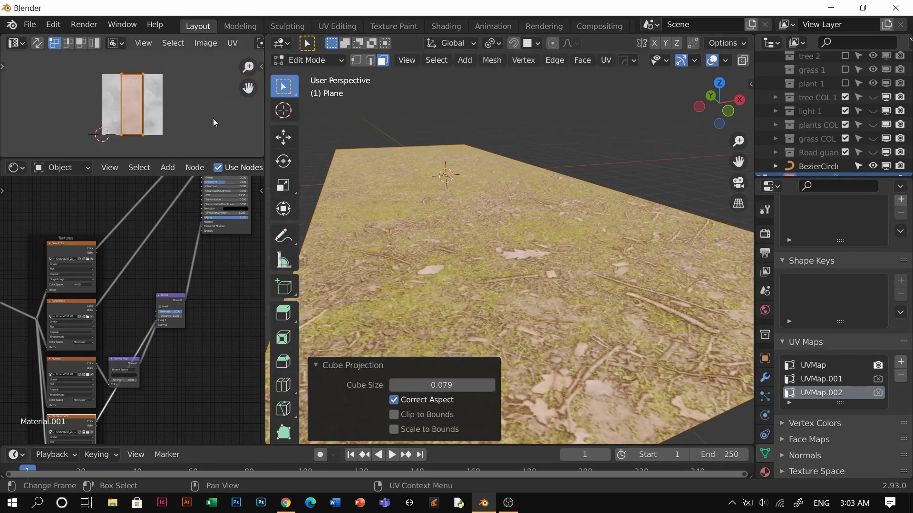
Scale up the plane's UVs so the ground texture repeats at a finer size, and return to Object Mode.
key(s)
click(203, 124)
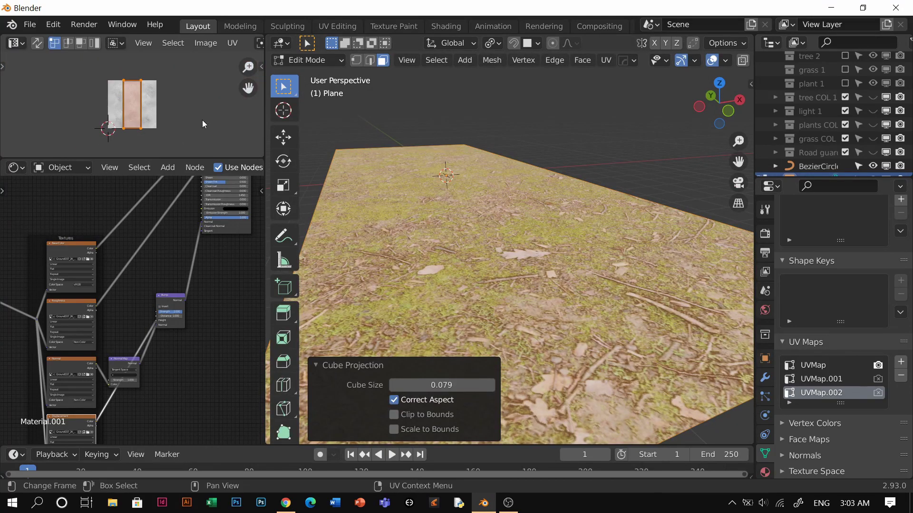
key(s)
click(200, 122)
key(s)
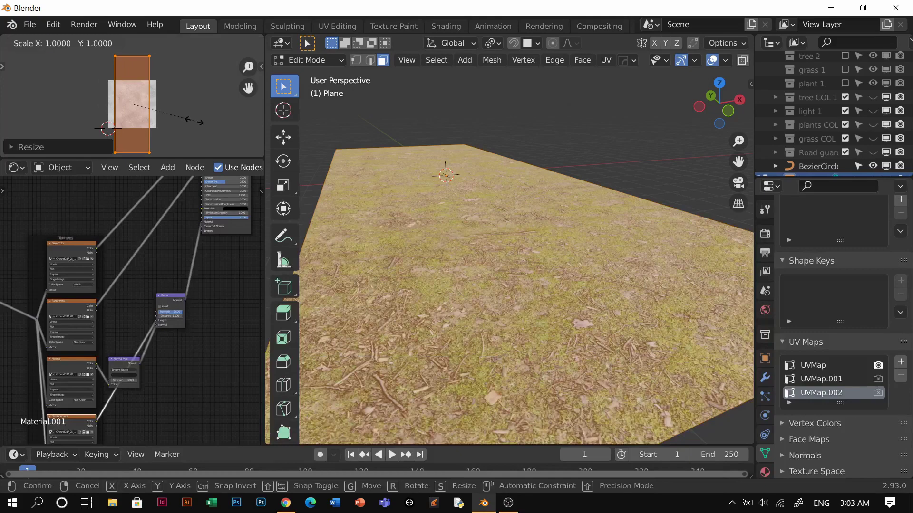
click(254, 137)
key(ctrl+Tab)
click(475, 195)
Set the Strength of the ground texture's Bump node to 2.
middle_drag(479, 196, 462, 213)
scroll(155, 285, up, 2)
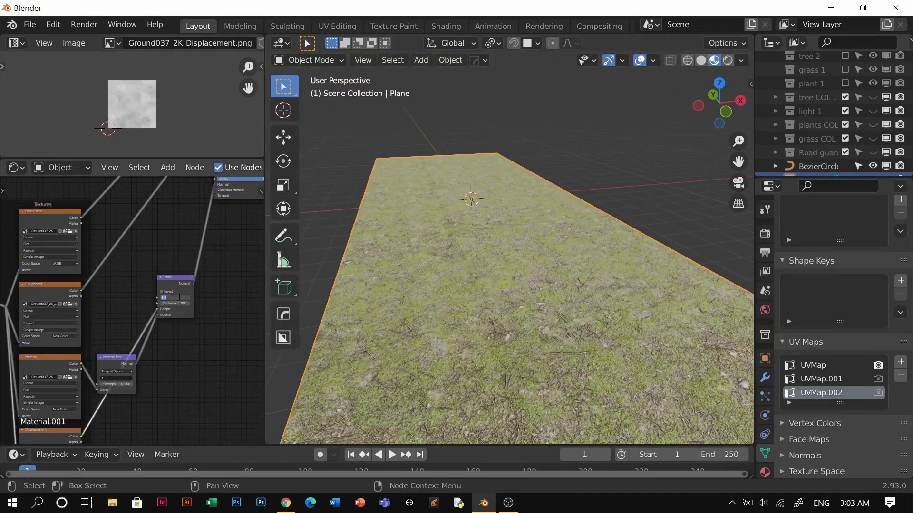
text(2)
key(Return)
Reconnect the existing Mix Shader to the Material Output and blend it with the ground's Principled BSDF through a second Mix Shader.
scroll(175, 283, down, 4)
middle_drag(190, 262, 154, 398)
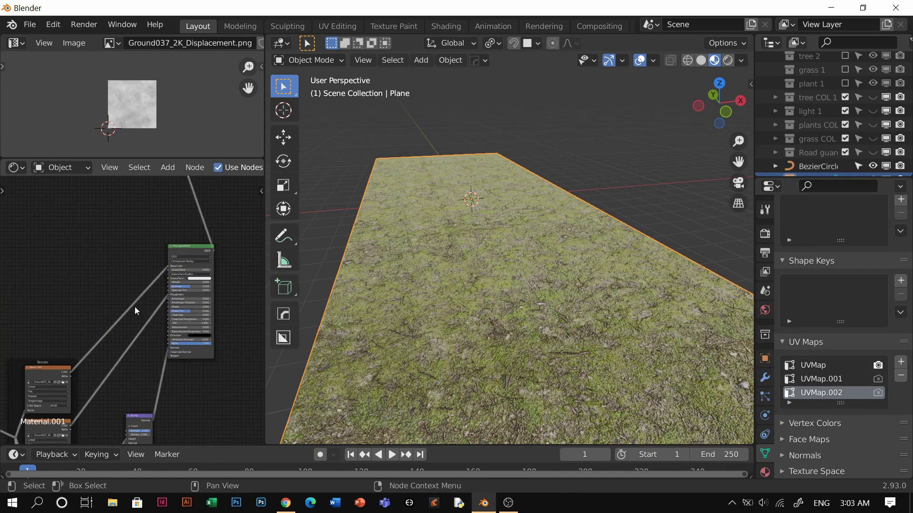
middle_drag(185, 287, 233, 282)
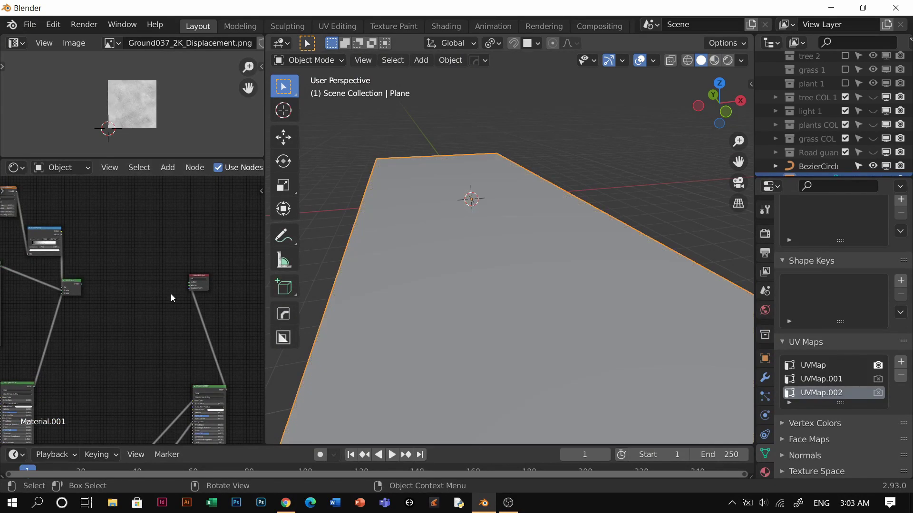
drag(81, 284, 190, 283)
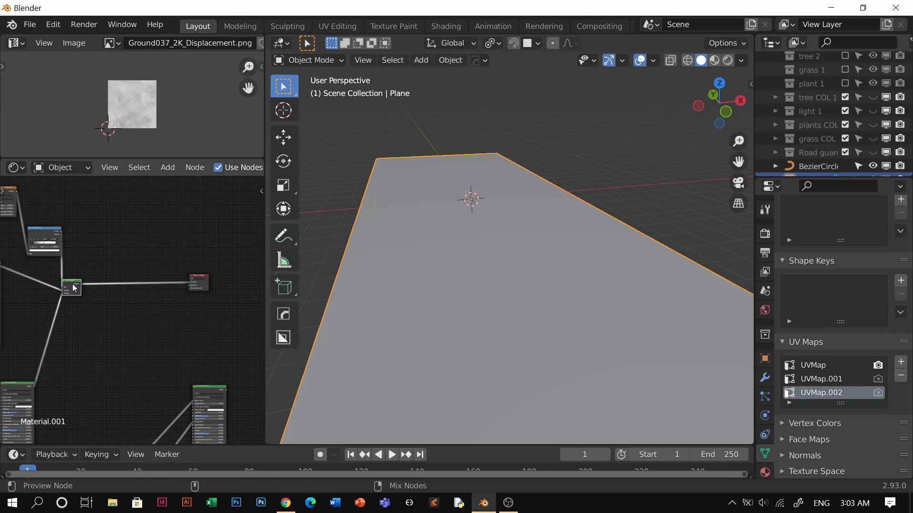
ctrl+shift+right_drag(74, 288, 232, 383)
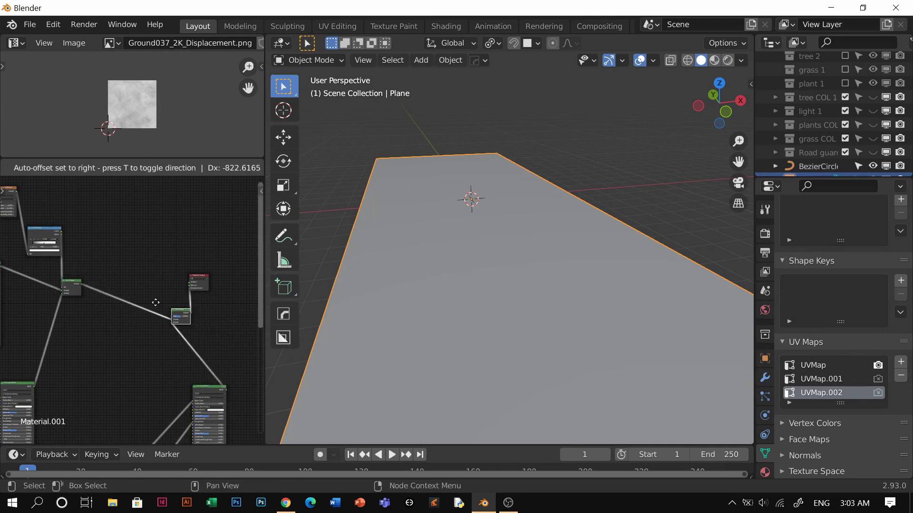
Duplicate the rock mask's Texture Coordinate, Mapping, Musgrave Texture and ColorRamp nodes, and place the copy above the second Mix Shader.
key(Home)
drag(182, 227, 52, 304)
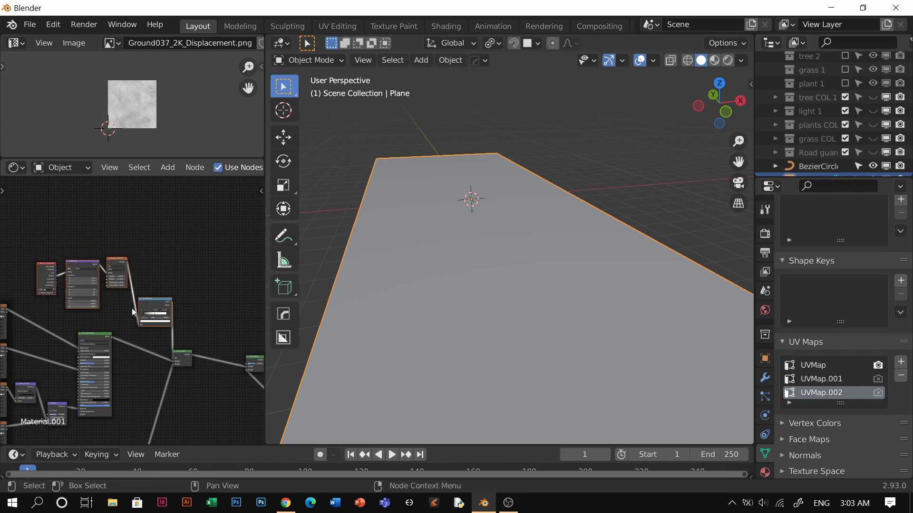
key(g)
click(221, 266)
middle_drag(221, 266, 81, 265)
scroll(119, 219, up, 1)
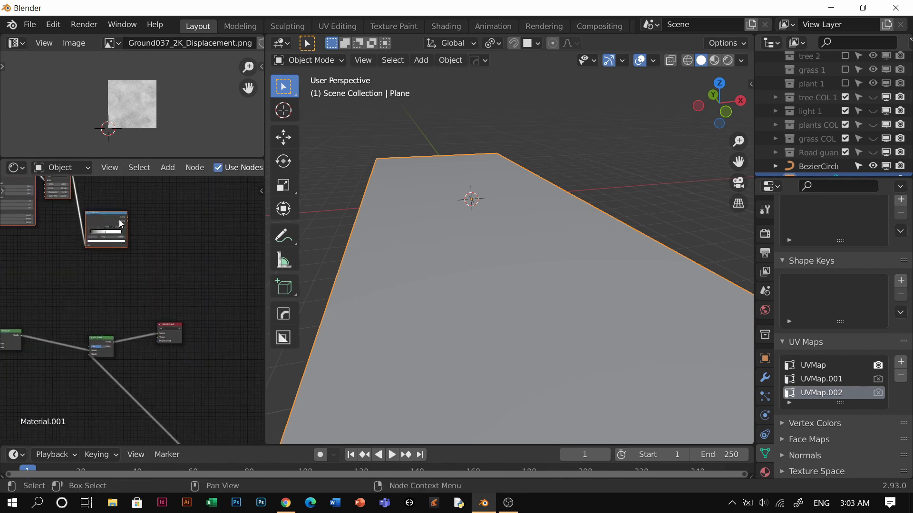
Connect the duplicated ColorRamp to the second Mix Shader's factor and show the road in Material Preview.
drag(127, 217, 93, 346)
middle_drag(119, 338, 132, 260)
key(z)
click(460, 327)
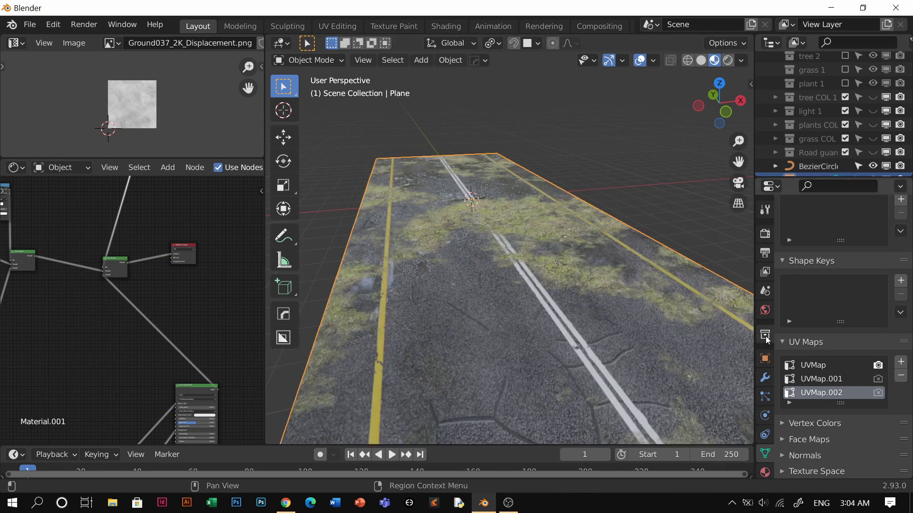
Increase the X Location of the duplicated mask's Mapping node to shift the mossy ground patches across the road.
middle_drag(121, 287, 195, 389)
middle_drag(541, 320, 548, 354)
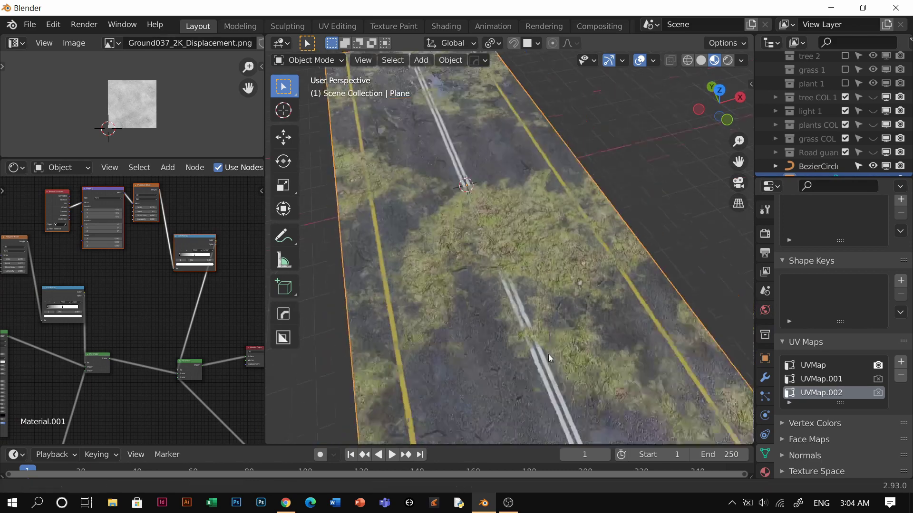
scroll(549, 354, up, 3)
middle_drag(103, 235, 136, 281)
scroll(136, 281, up, 3)
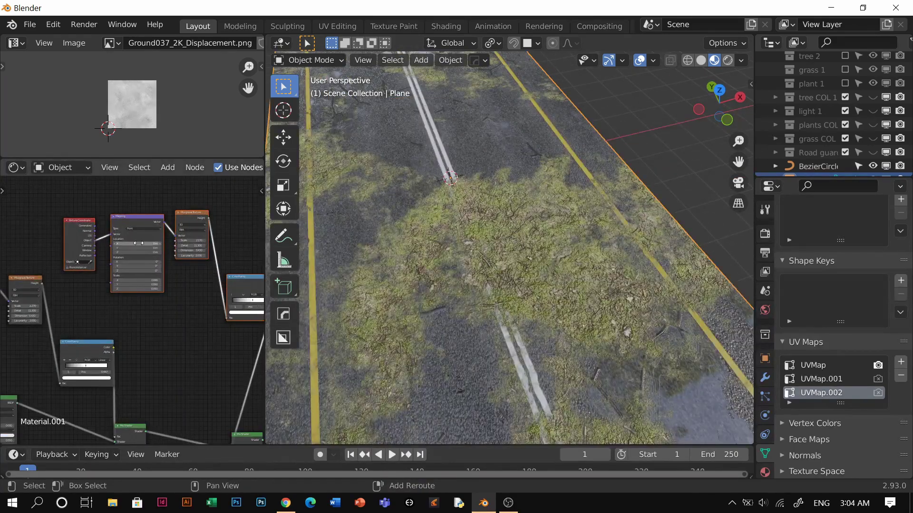
drag(138, 243, 180, 243)
scroll(500, 252, down, 4)
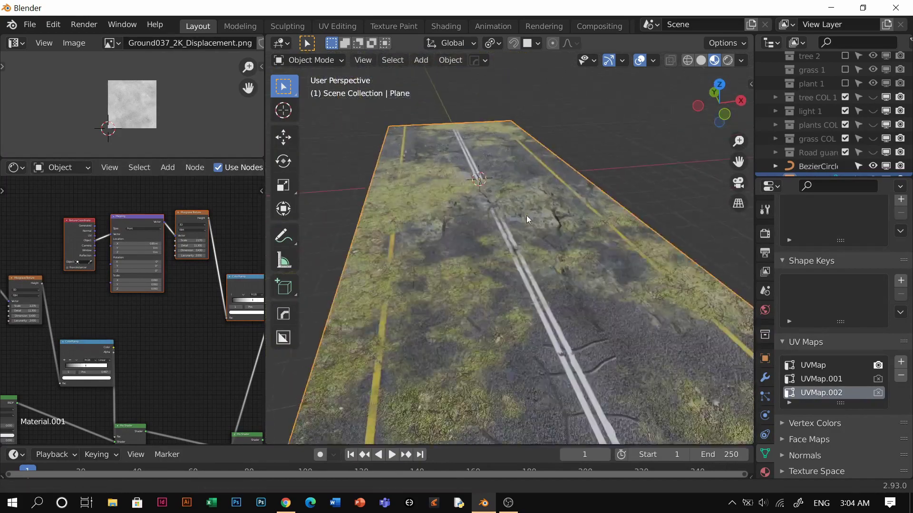
middle_drag(526, 215, 512, 309)
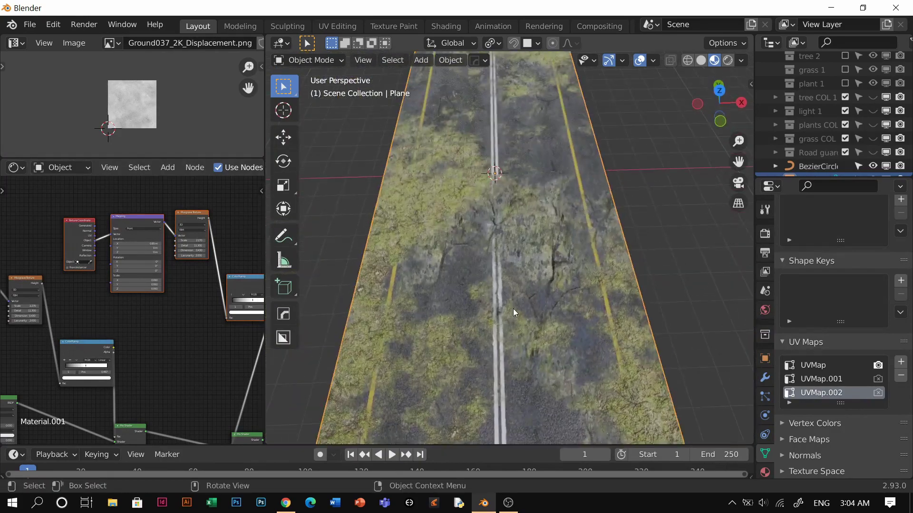
Insert a Hue/Saturation node between the ground's Base Color texture and its Principled BSDF.
scroll(512, 309, up, 3)
middle_drag(155, 324, 114, 247)
key(shift+a)
click(113, 252)
text(hu)
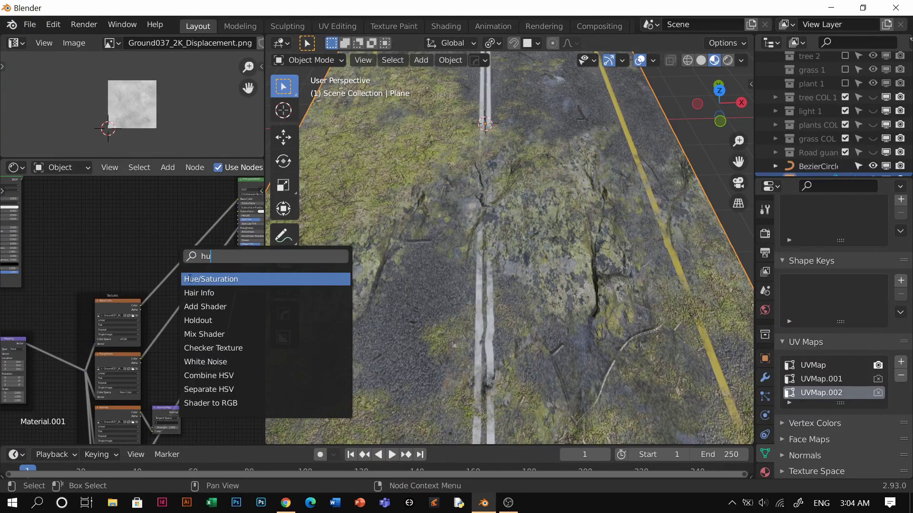
click(190, 279)
click(184, 262)
middle_drag(184, 262, 156, 304)
Set the ground's Hue Saturation Value node to Hue 0.420 and Value 0.670, and deselect the road plane.
scroll(156, 303, up, 3)
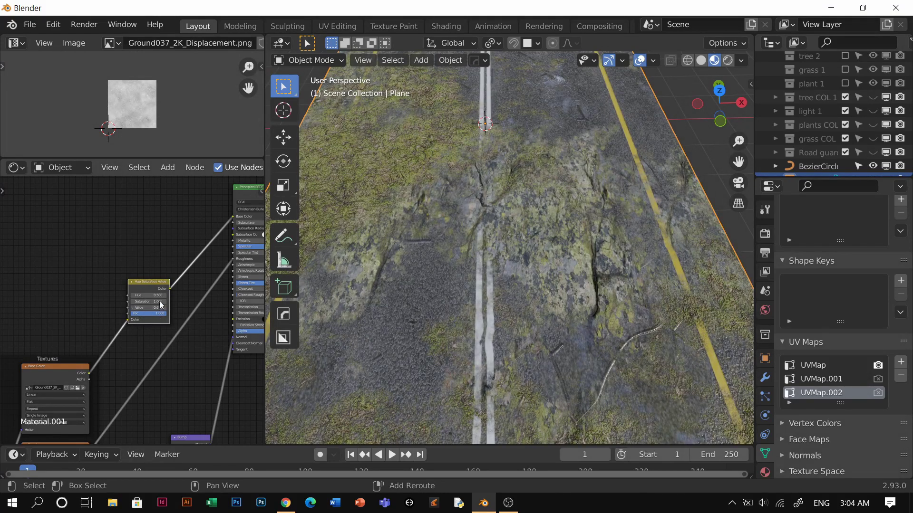
drag(148, 295, 141, 296)
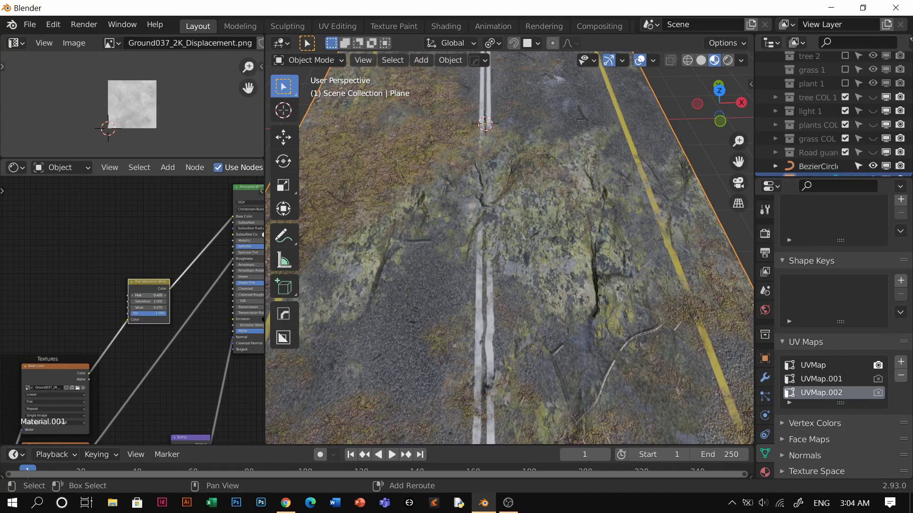
middle_drag(431, 265, 447, 212)
click(627, 175)
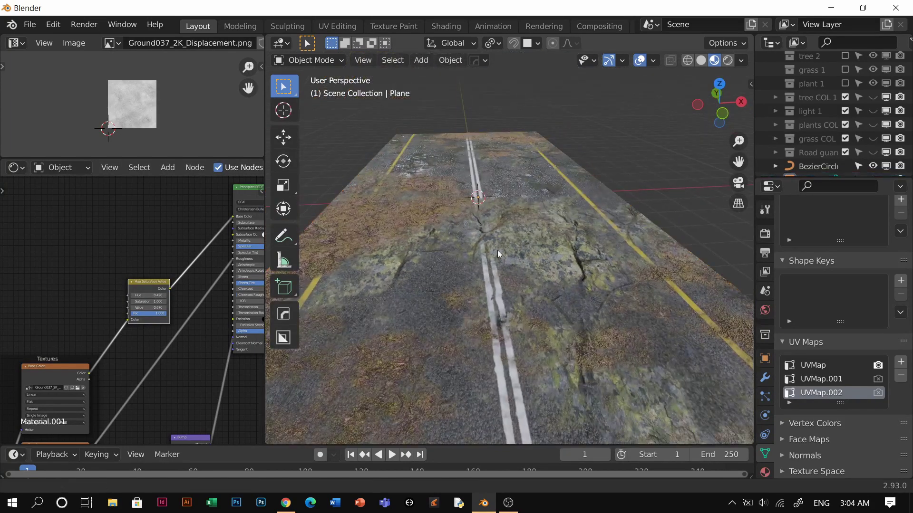
mouse_move(497, 250)
middle_down()
mouse_move(488, 225)
mouse_move(497, 292)
mouse_move(512, 255)
middle_up()
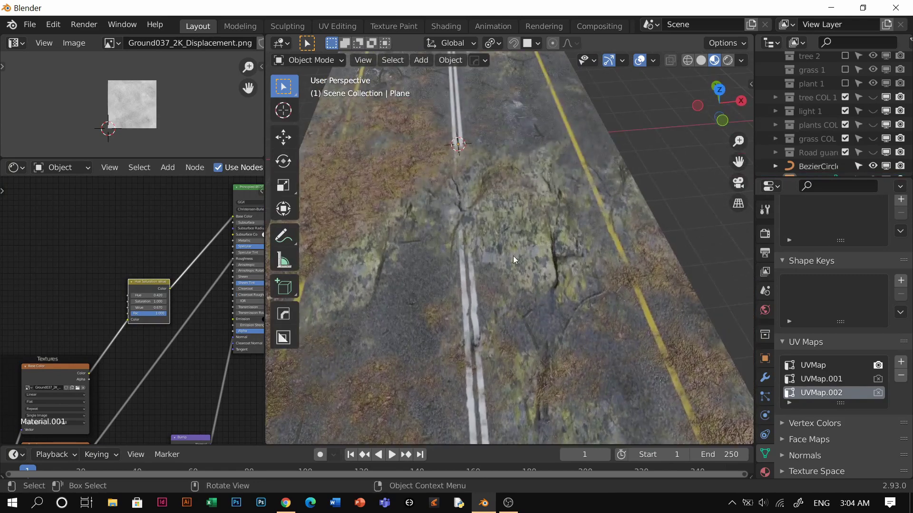
Insert a Hue/Saturation node between the rock's base color texture and its Principled BSDF, with Saturation 1.170 and Value 0.420.
scroll(135, 288, down, 3)
middle_drag(80, 228, 190, 323)
scroll(187, 322, down, 3)
middle_drag(146, 289, 259, 264)
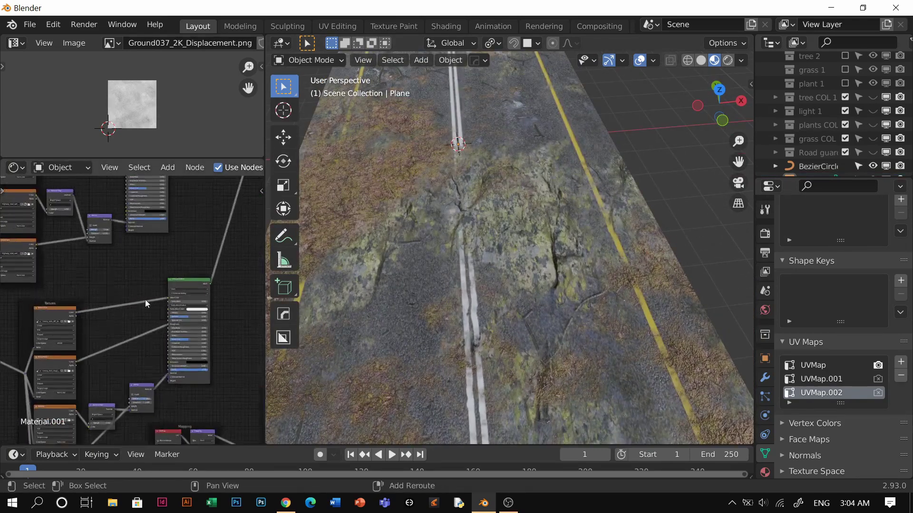
key(shift+a)
text(hue)
key(Return)
click(133, 306)
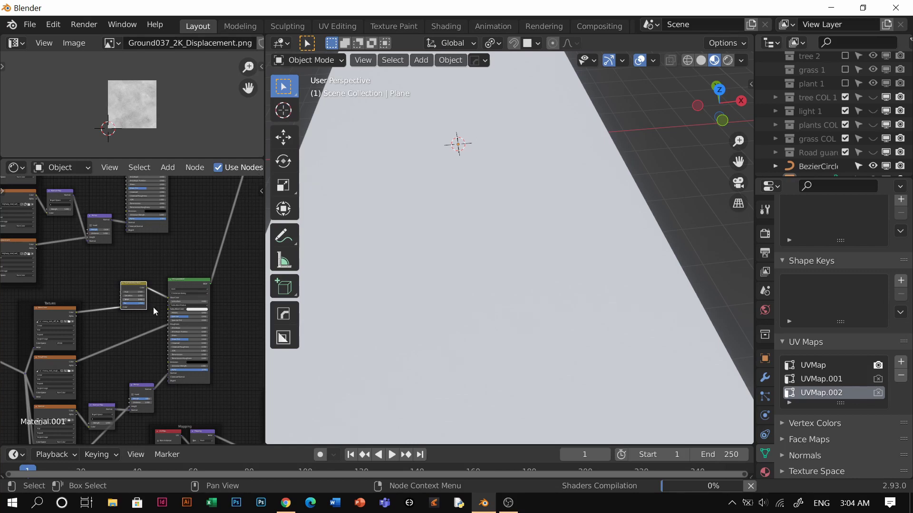
scroll(138, 311, up, 4)
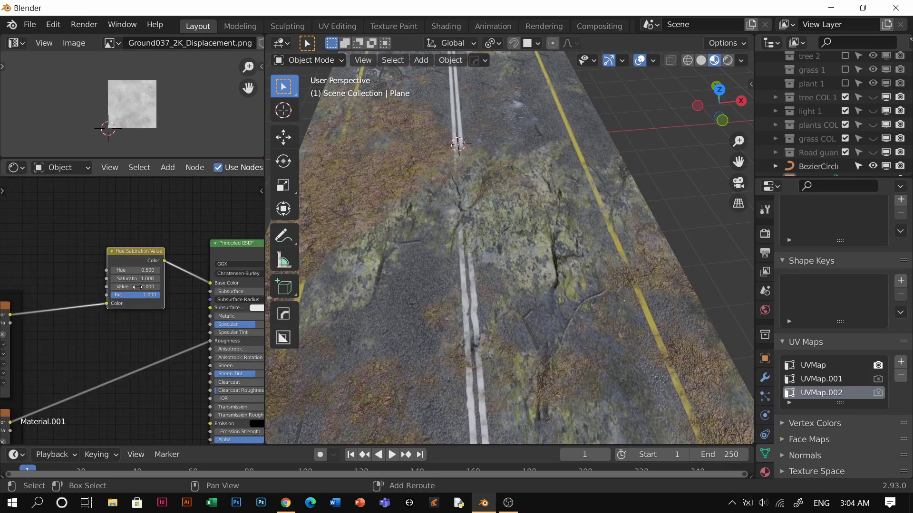
drag(135, 287, 105, 287)
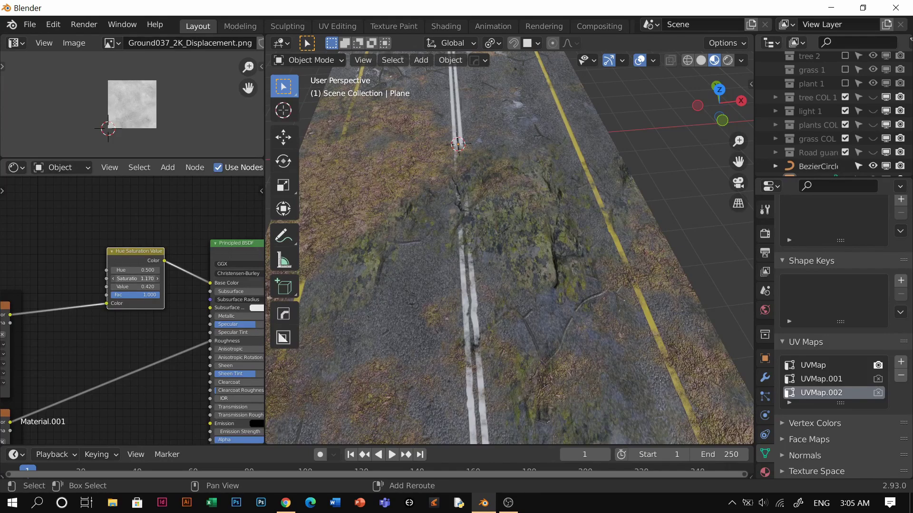
Set the Hue to 0.450 in the Hue Saturation Value node that colours the ground texture on the road plane.
scroll(509, 271, down, 3)
middle_drag(509, 272, 523, 285)
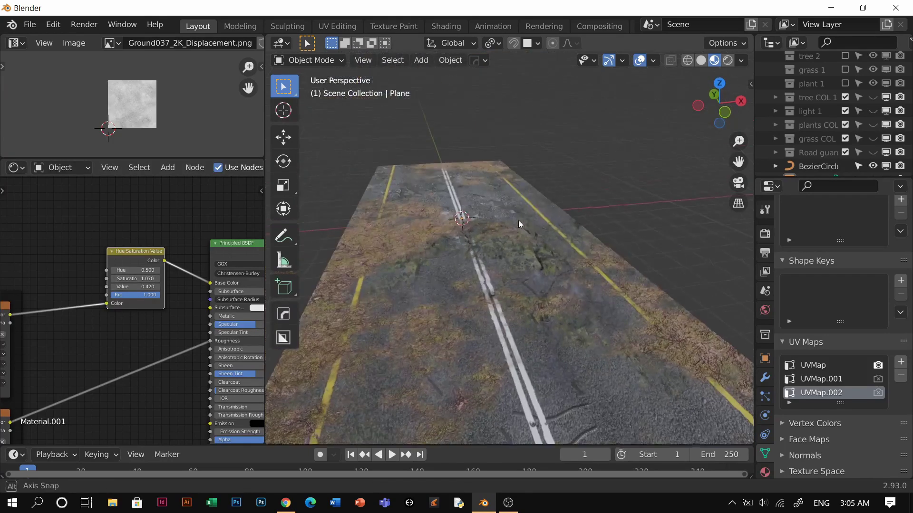
click(529, 290)
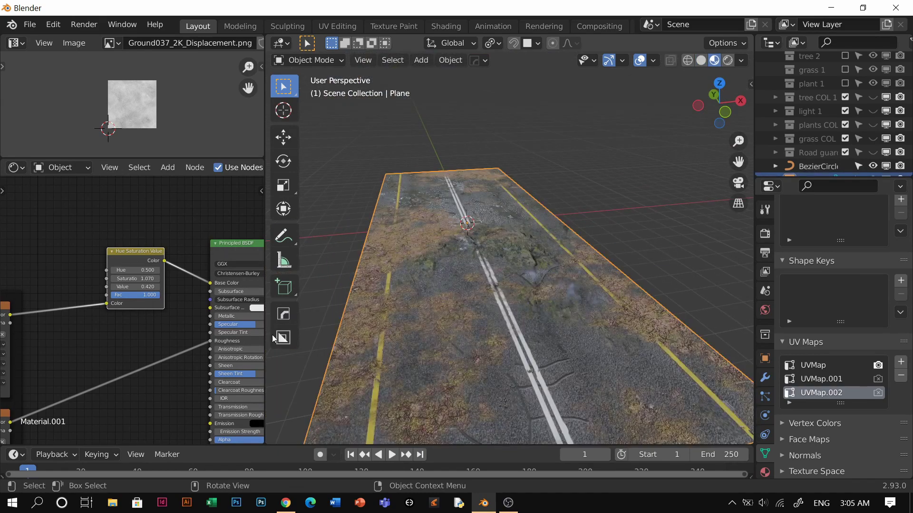
scroll(164, 313, down, 3)
shift+middle_drag(184, 333, 45, 204)
shift+middle_drag(237, 267, 156, 363)
scroll(191, 323, up, 3)
scroll(155, 347, up, 2)
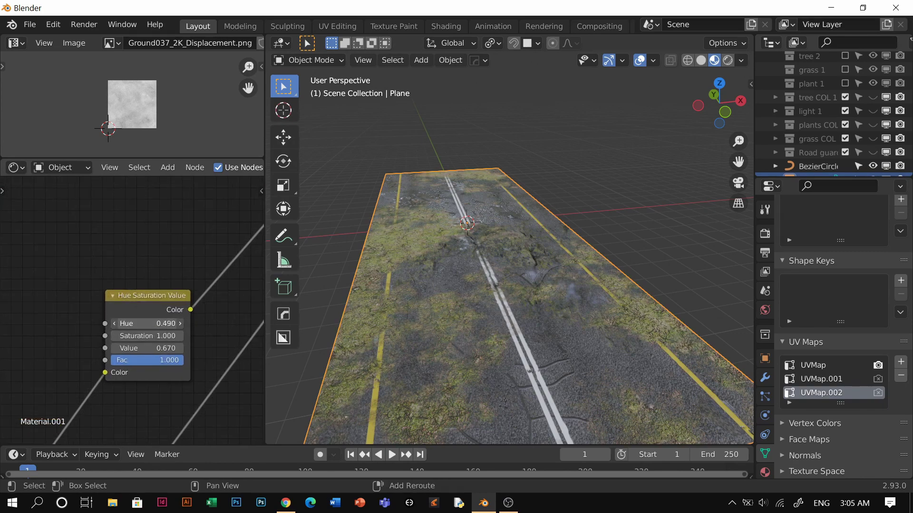
scroll(436, 371, up, 4)
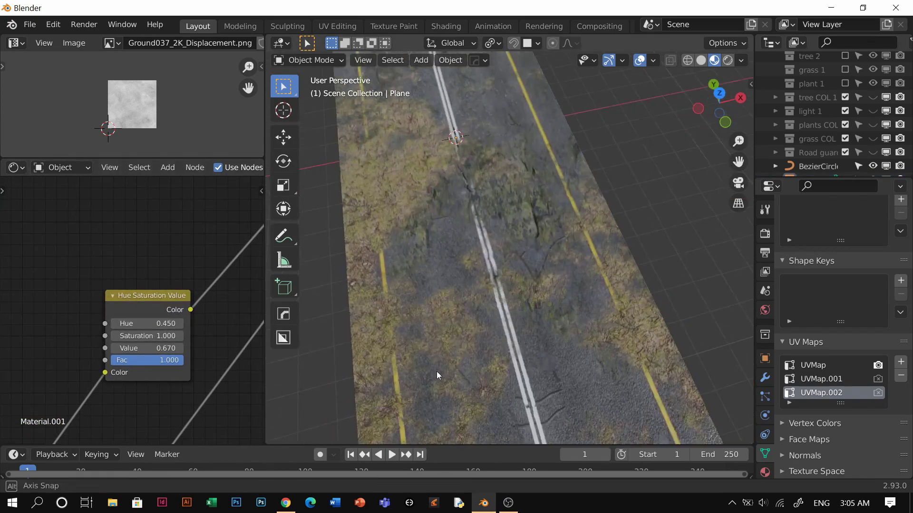
middle_drag(436, 371, 515, 274)
scroll(143, 285, down, 2)
scroll(218, 339, down, 2)
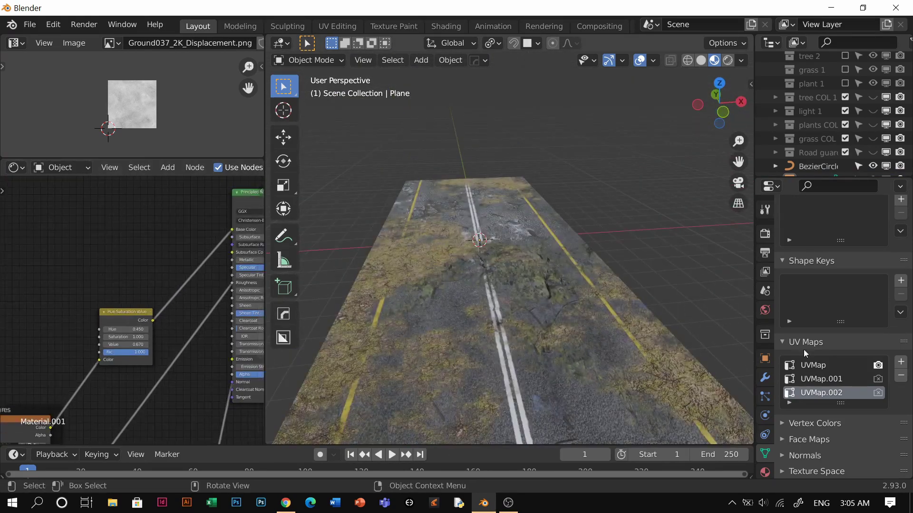
Show the road in solid shading and add 7 evenly spaced crosswise loop cuts to the plane in edit mode.
key(z)
click(602, 271)
key(Tab)
right_click(689, 298)
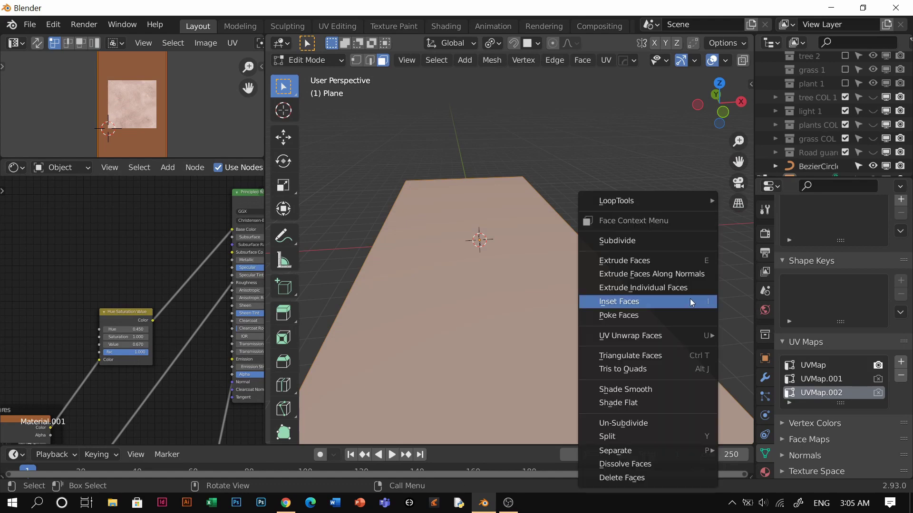
key(Escape)
scroll(605, 249, down, 4)
middle_drag(601, 261, 595, 288)
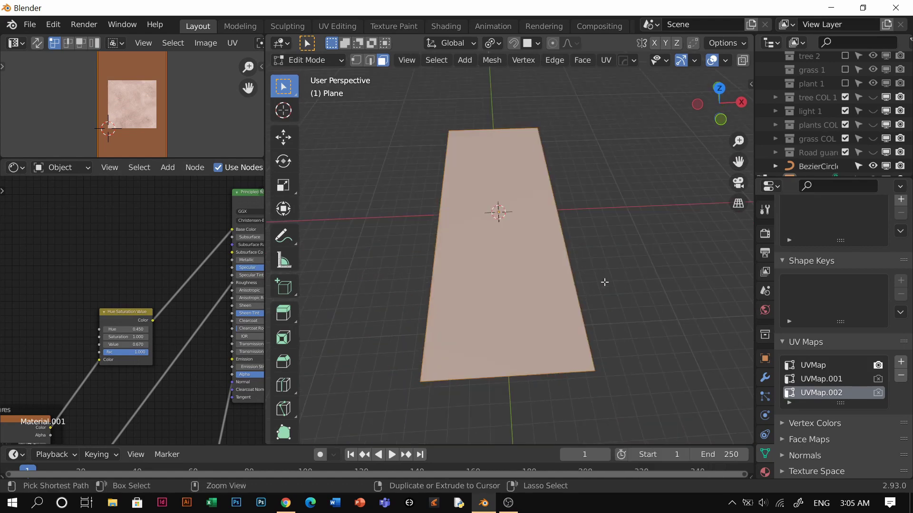
key(ctrl+r)
scroll(560, 209, up, 4)
click(561, 209)
right_click(561, 210)
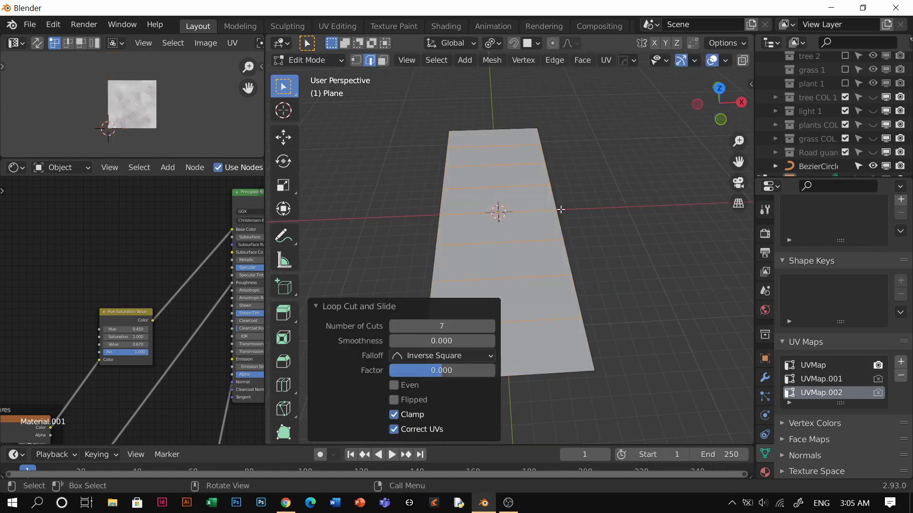
Try to subdivide all faces of the road plane in face select mode, and undo the subdivision.
key(ctrl+Tab)
click(647, 248)
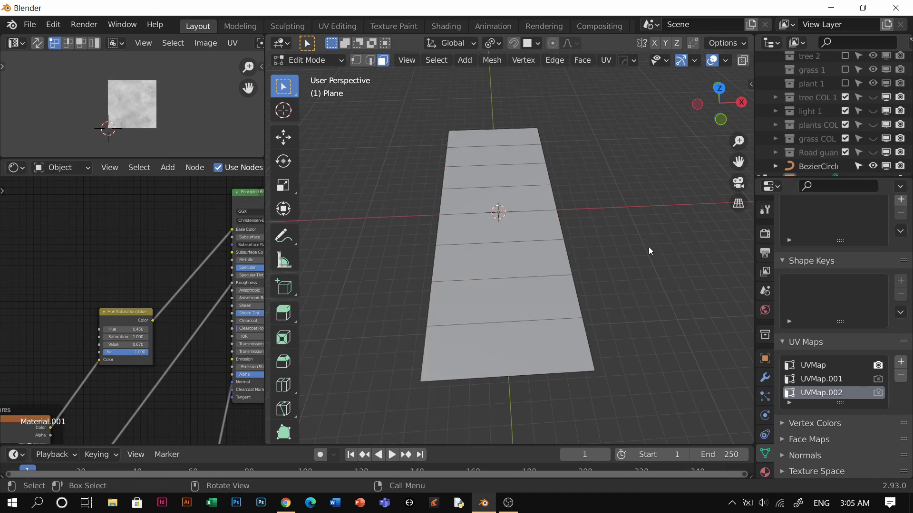
key(a)
right_click(616, 241)
click(618, 241)
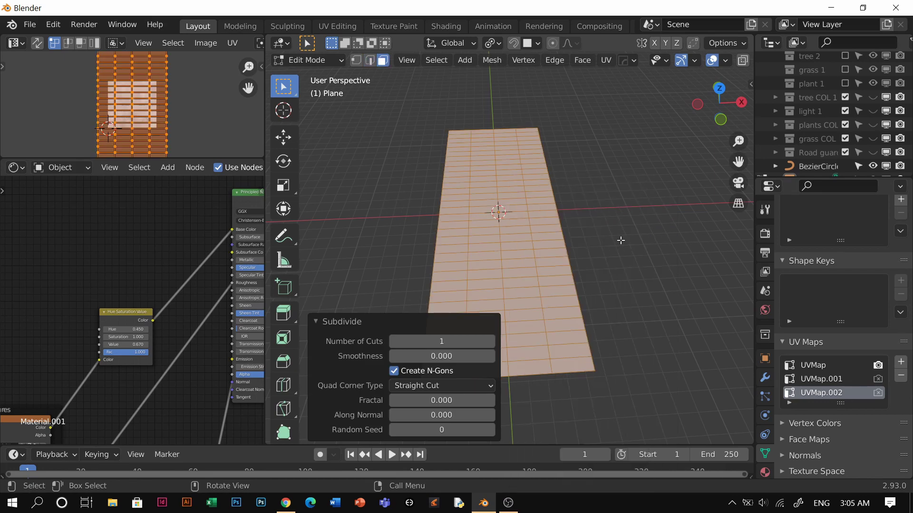
key(ctrl+z)
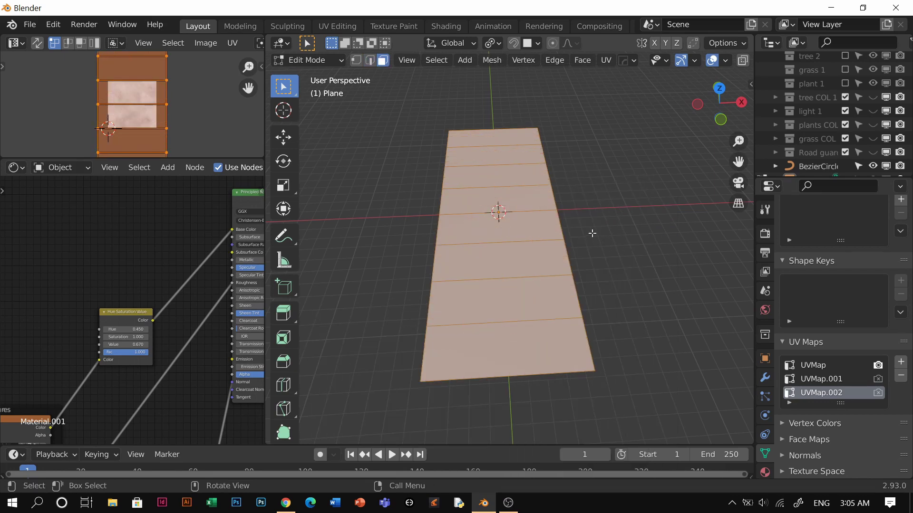
Add 2 evenly spaced lengthwise loop cuts to the road plane and return to face select mode.
key(ctrl+r)
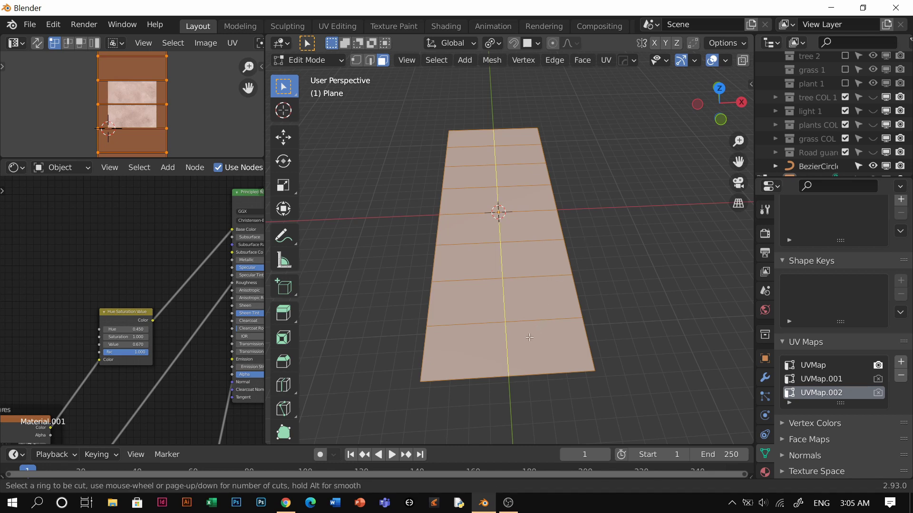
scroll(529, 340, up, 1)
click(584, 219)
right_click(585, 218)
key(3)
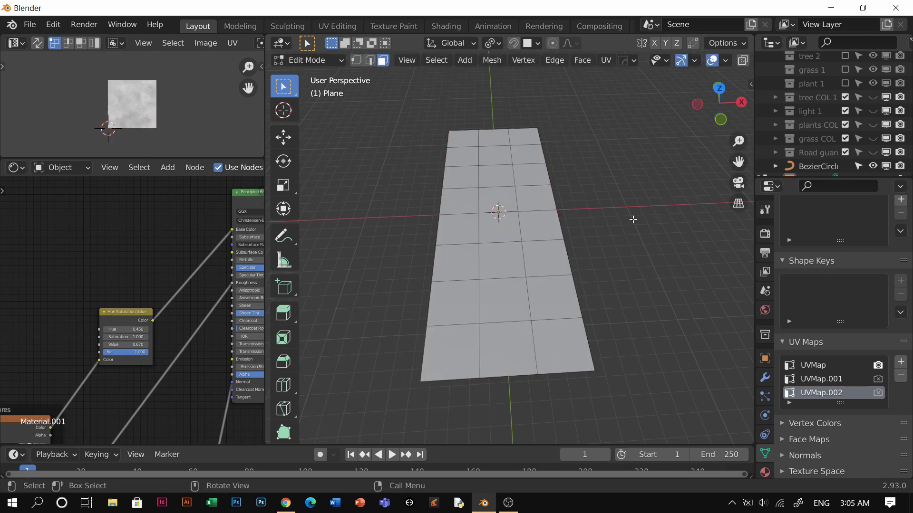
Select all faces of the road plane and subdivide them twice with 1 cut each.
key(a)
right_click(632, 219)
click(632, 219)
right_click(528, 195)
click(537, 198)
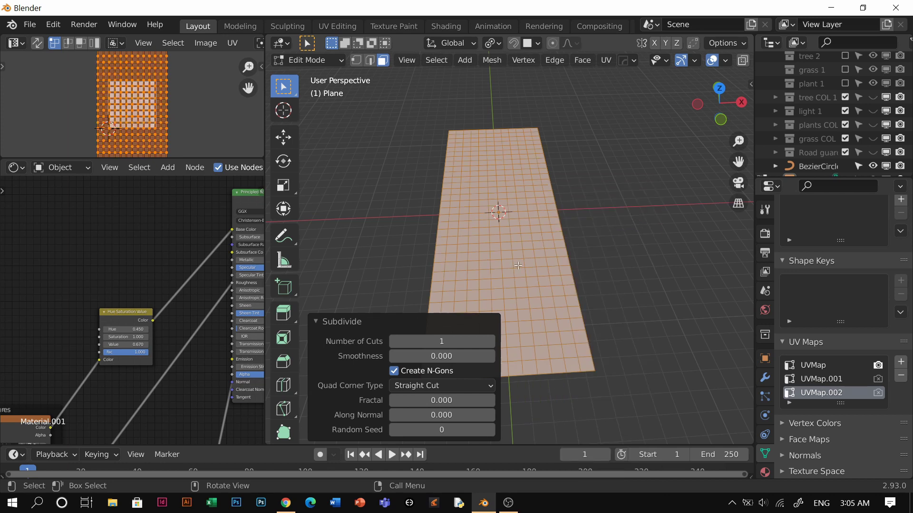
Leave edit mode and add a Displace modifier with a new texture to the road plane.
scroll(575, 312, up, 3)
middle_drag(575, 311, 577, 282)
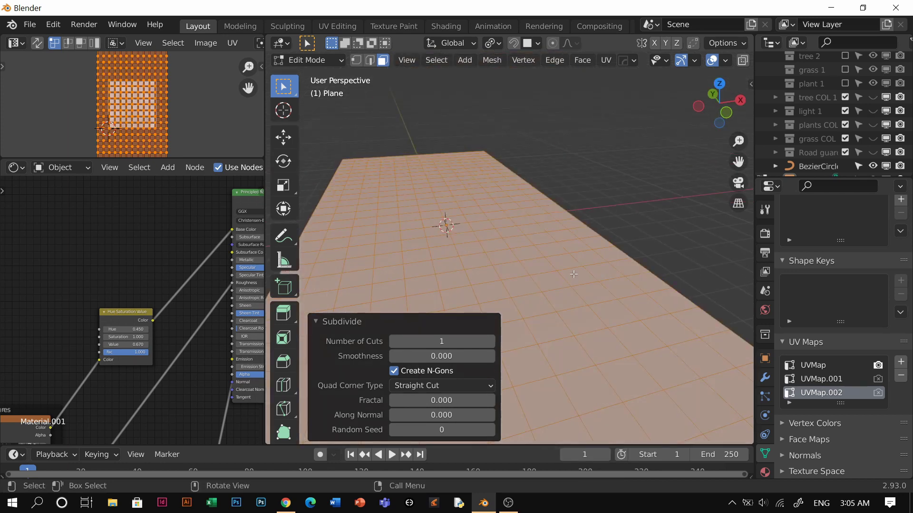
key(Tab)
click(765, 378)
click(808, 231)
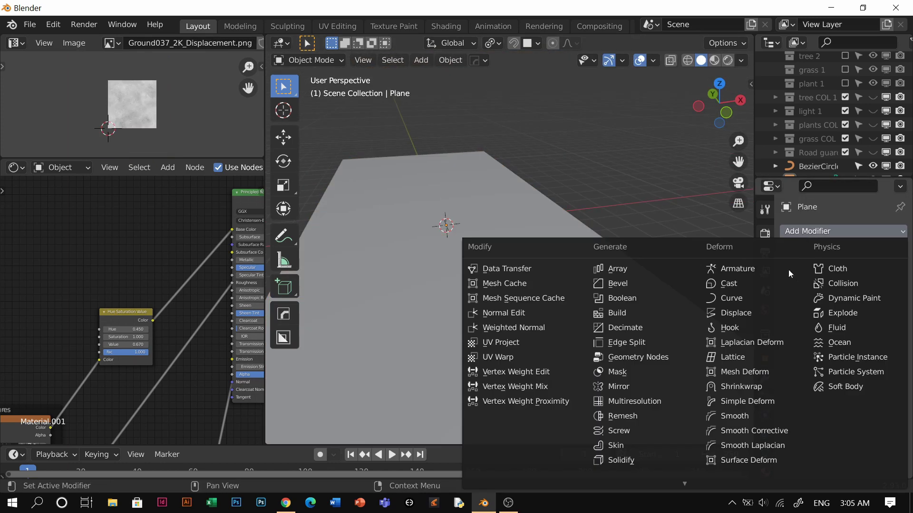
click(736, 313)
click(855, 306)
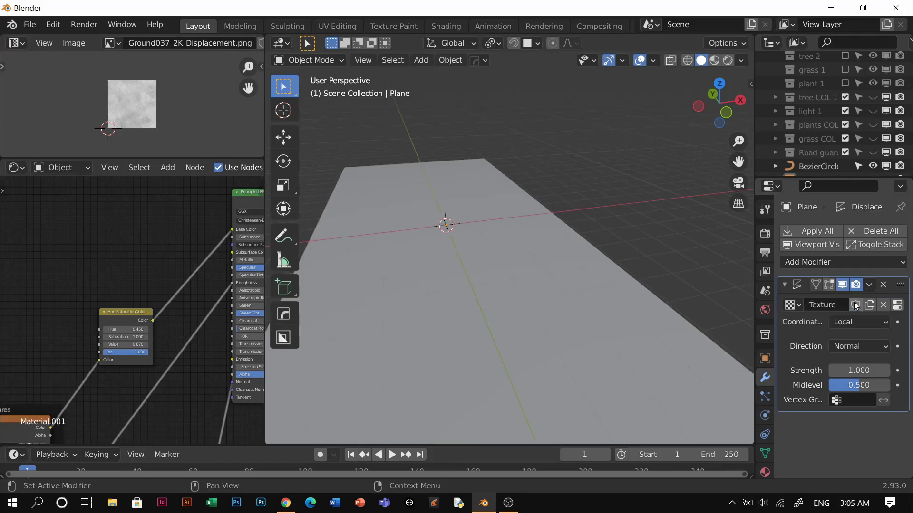
Assign the mossy_rock_disp_4k.png image to the Displace texture and return to the modifier settings.
click(897, 305)
click(789, 462)
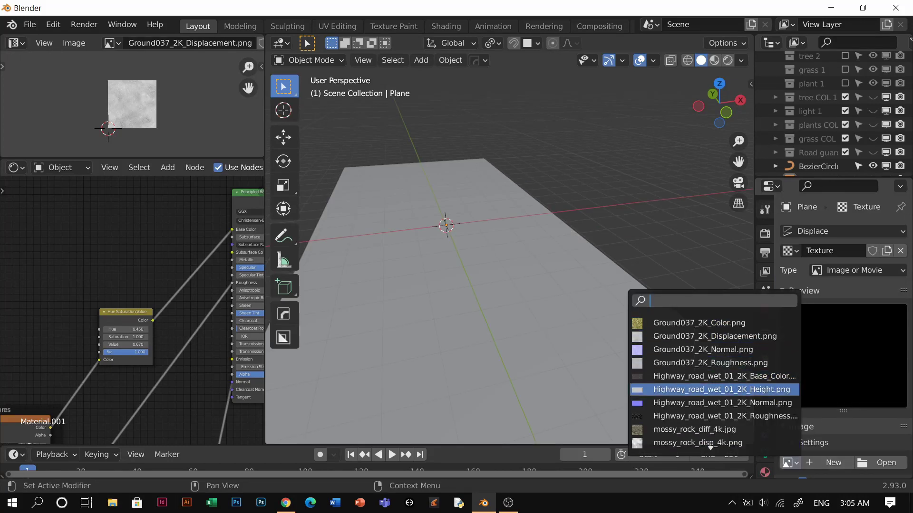
click(737, 430)
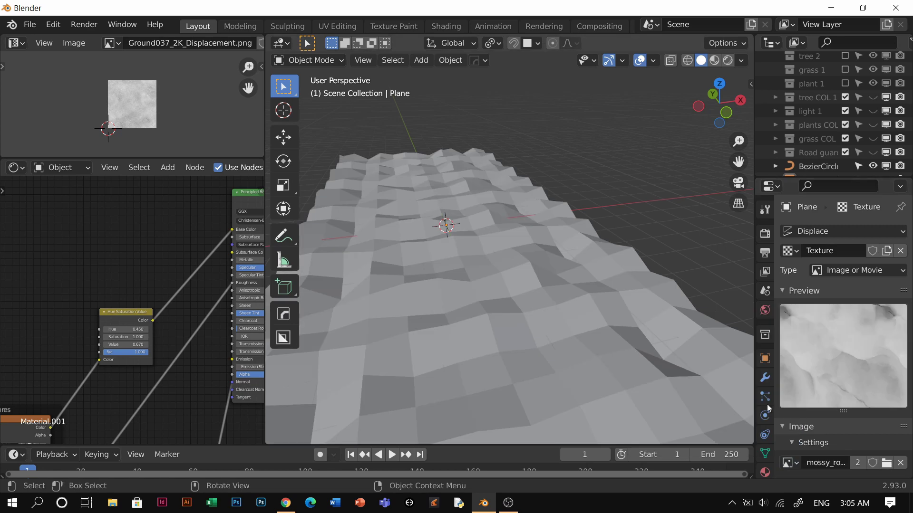
scroll(860, 442, down, 3)
click(765, 378)
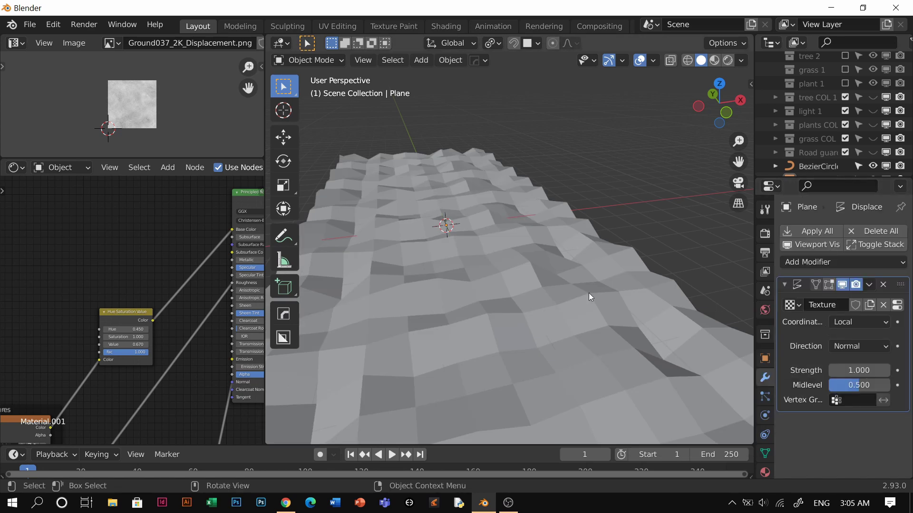
Set the Displace modifier's coordinates to UV and shade the road plane smooth.
right_click(463, 261)
click(439, 119)
click(846, 323)
click(790, 381)
click(478, 229)
right_click(477, 229)
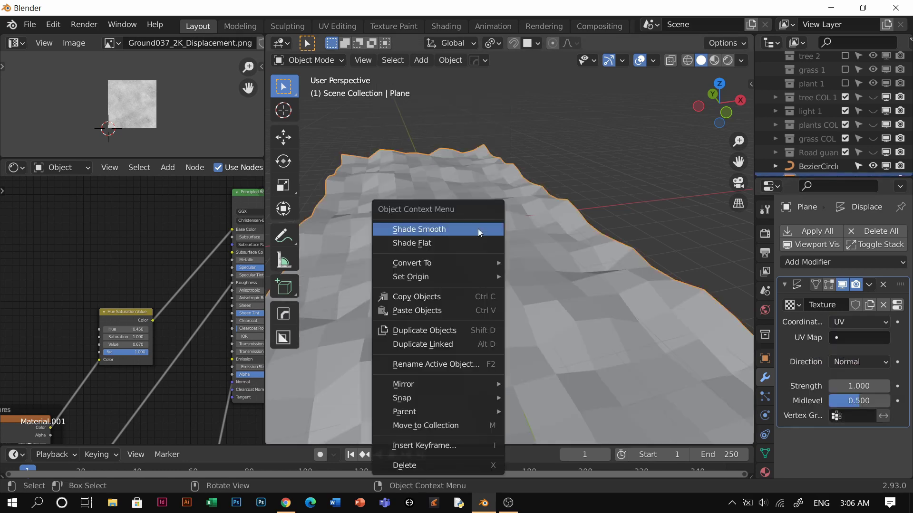
click(420, 237)
Show the road in material preview and set the Displace modifier's strength to 0.3.
key(z)
click(507, 268)
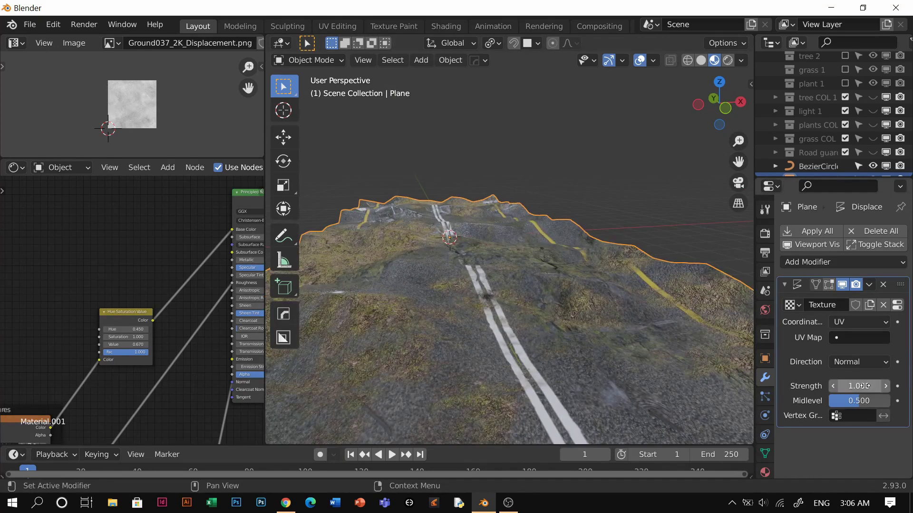
middle_drag(664, 290, 661, 325)
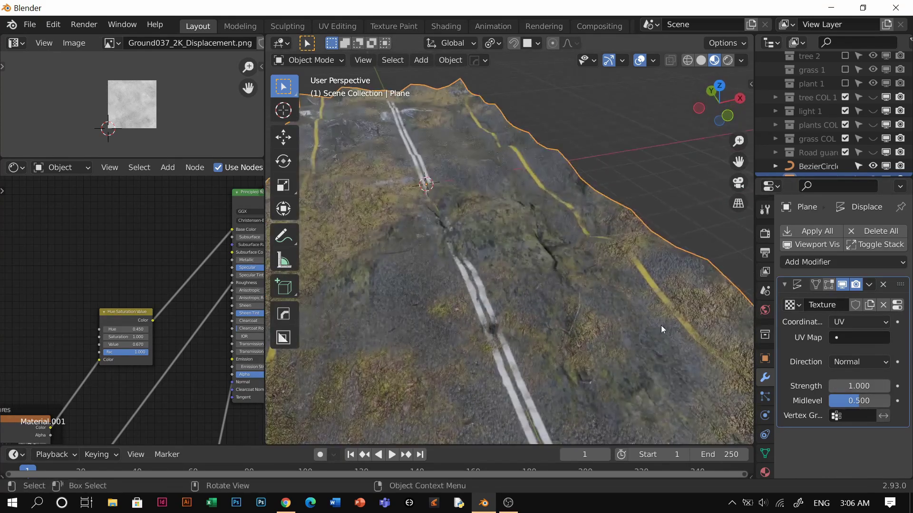
text(3)
key(Return)
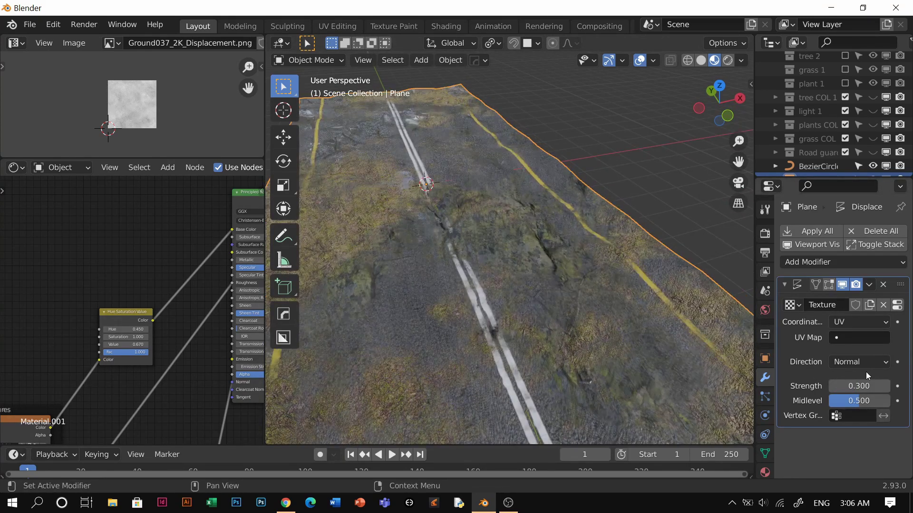
Inspect the displaced road surface from a low angle in solid and rendered shading.
mouse_move(479, 204)
middle_down()
mouse_move(466, 184)
mouse_move(729, 182)
mouse_move(466, 189)
mouse_move(483, 185)
mouse_move(540, 209)
mouse_move(538, 238)
mouse_move(586, 312)
mouse_move(583, 205)
mouse_move(596, 264)
middle_up()
key(z)
click(665, 255)
middle_drag(569, 203, 571, 188)
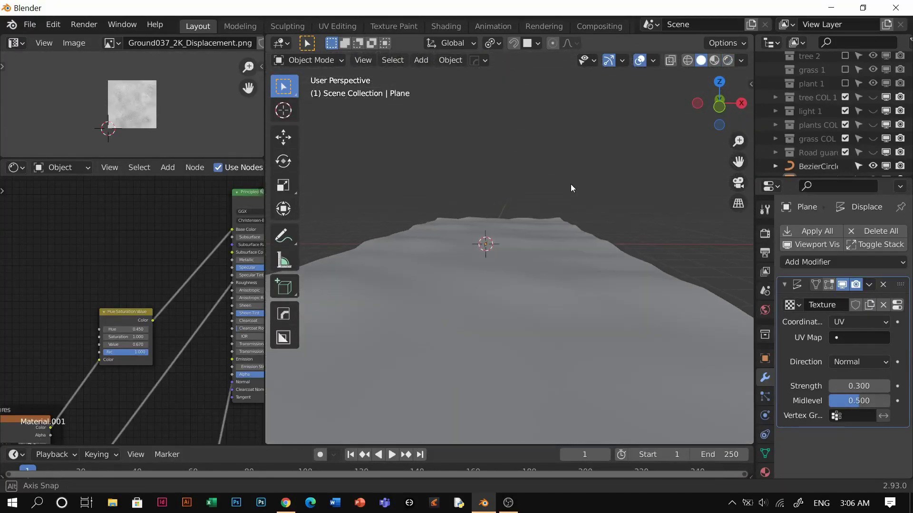
key(z)
click(540, 248)
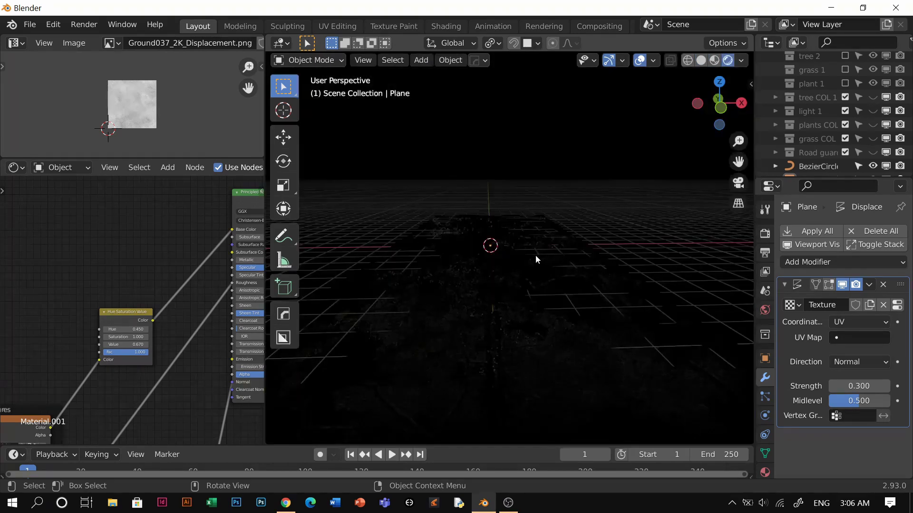
key(z)
click(632, 255)
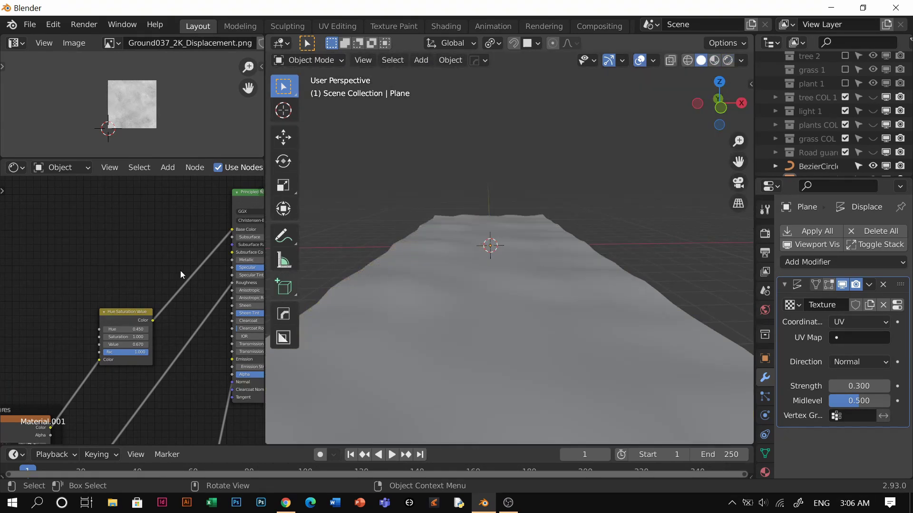
Select the road plane, isolate it in local view, and return to the full scene to view it along its length.
scroll(180, 275, down, 8)
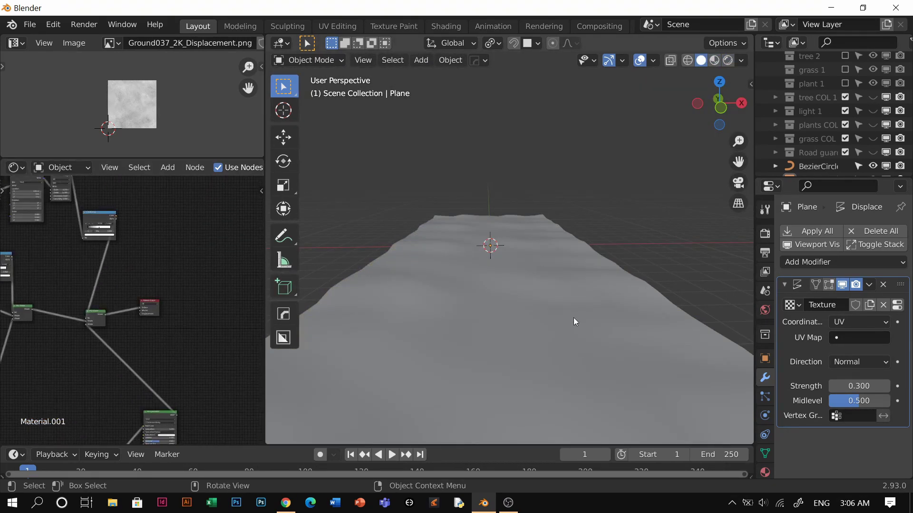
click(555, 287)
key(KP_Divide)
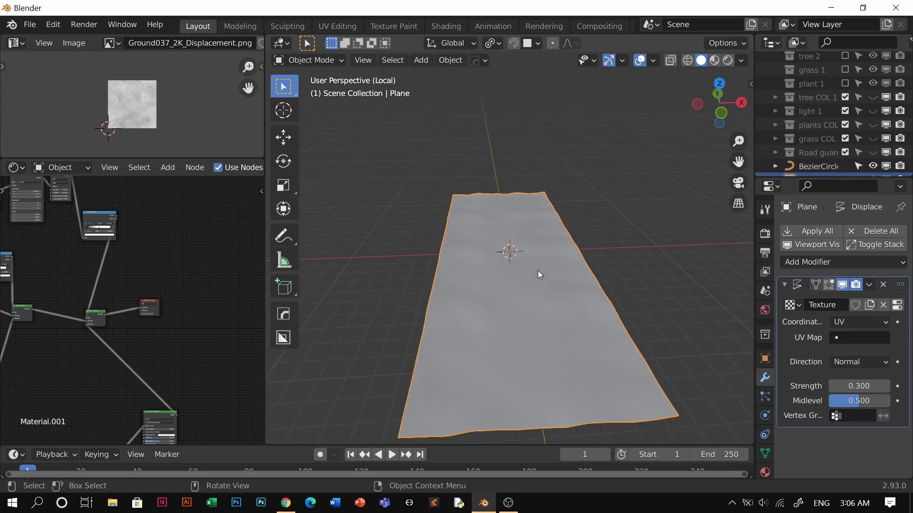
key(KP_Divide)
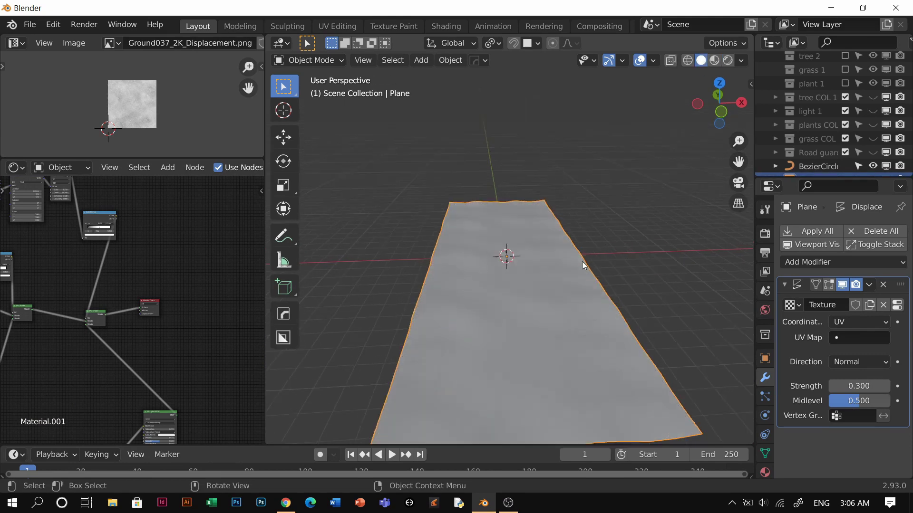
middle_drag(582, 261, 594, 238)
middle_drag(655, 192, 597, 236)
key(period)
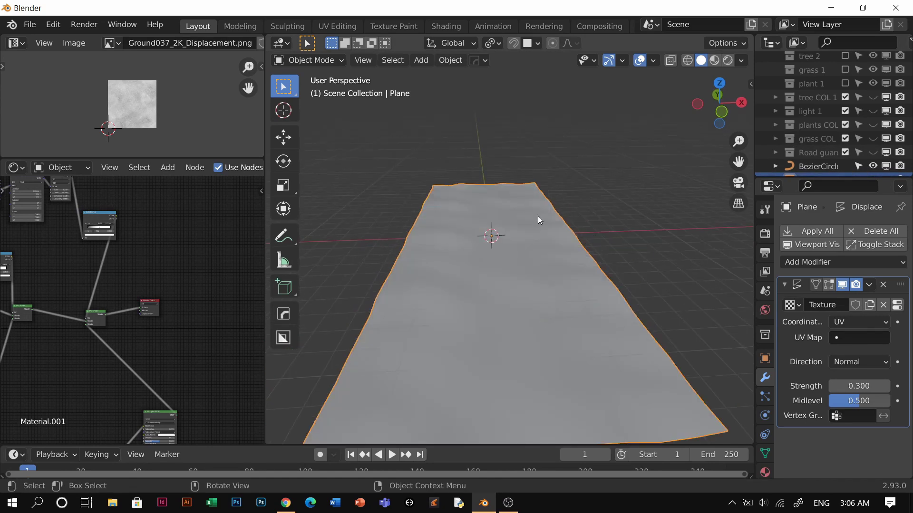
Unhide the tree COL 1, plants COL and grass COL collections in the viewport.
click(872, 97)
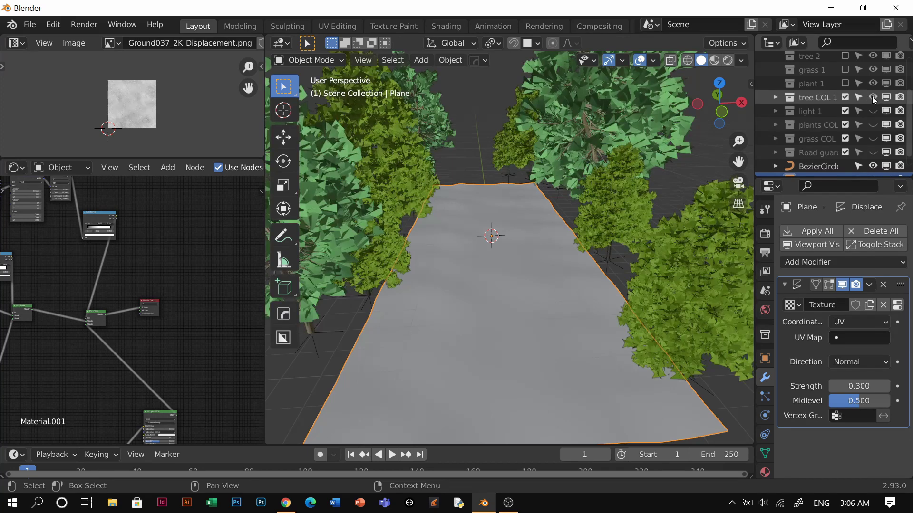
click(873, 124)
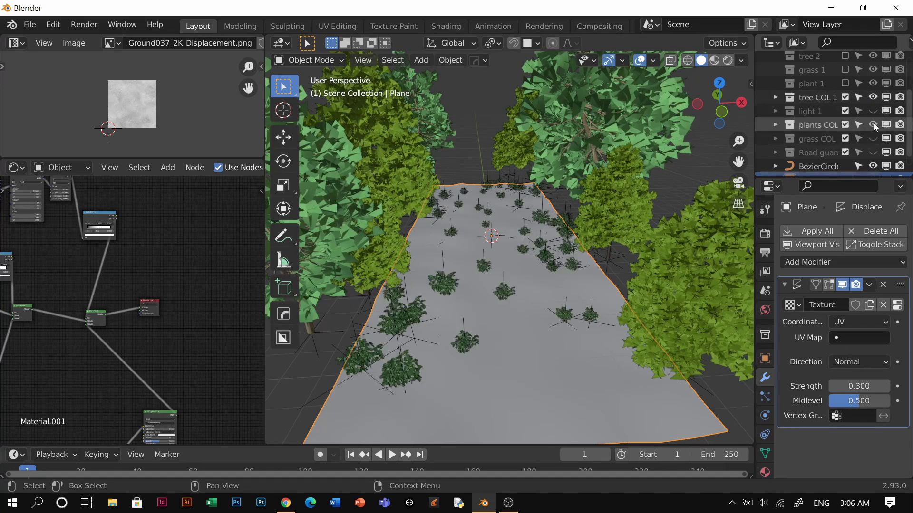
click(873, 137)
Move the light 1 collection below the grass collection and unhide it, viewing the scene in rendered shading.
drag(816, 110, 893, 145)
click(872, 139)
click(727, 60)
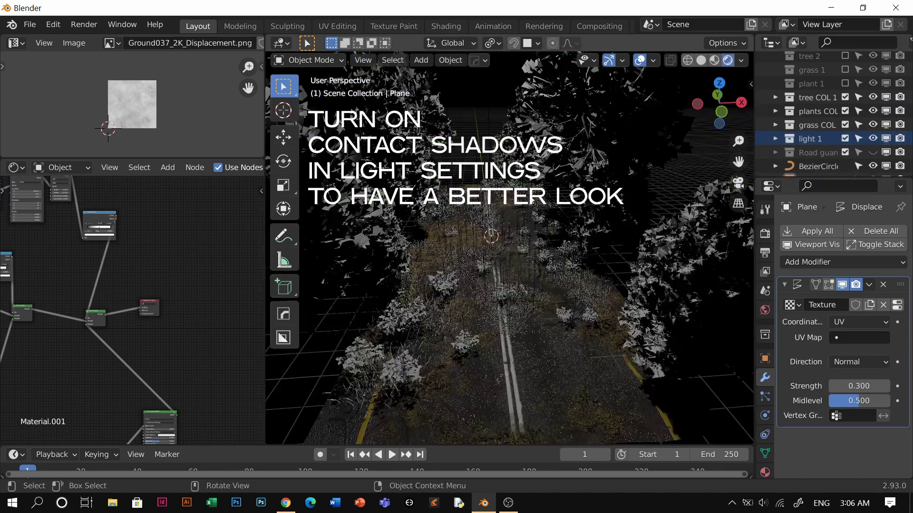
mouse_move(521, 210)
middle_down()
mouse_move(531, 247)
mouse_move(529, 221)
middle_up()
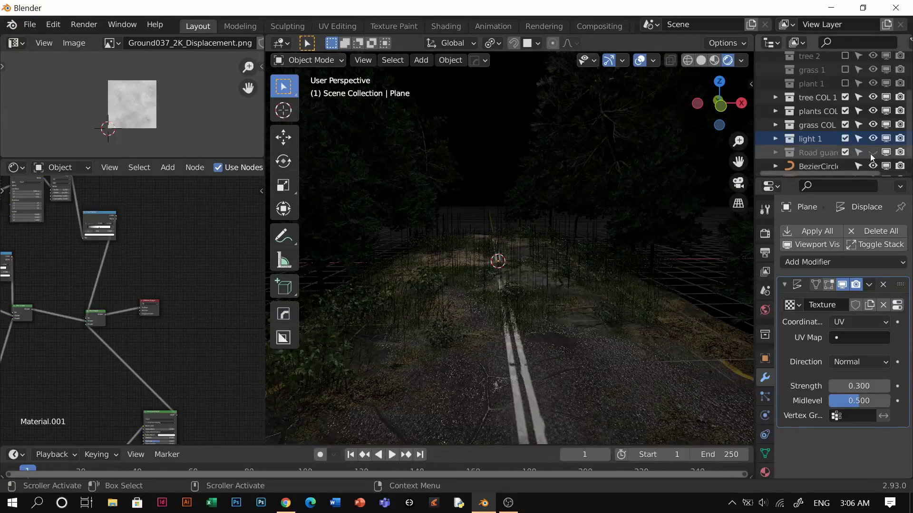
Unhide the Road guard collection and walk through the scene to view the guard rails along the road.
click(872, 152)
shift+middle_drag(488, 275, 512, 175)
shift+middle_drag(518, 255, 503, 307)
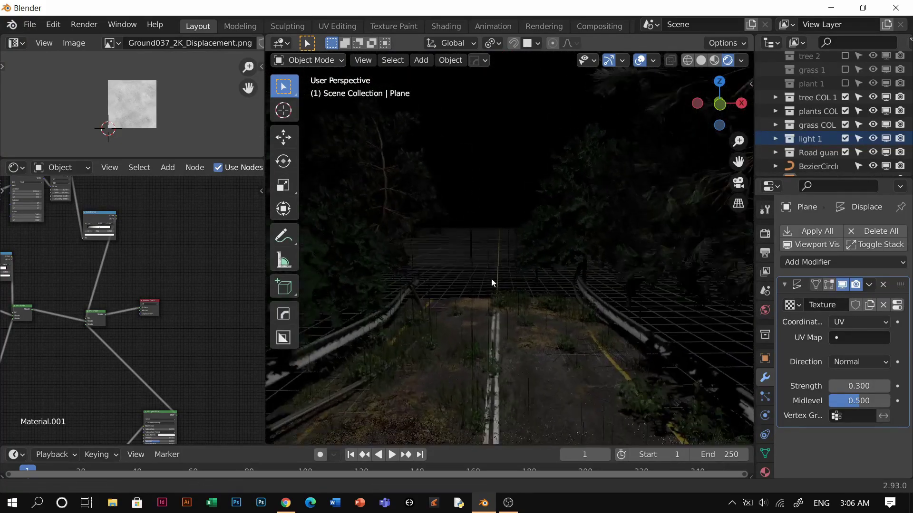
key(shift+grave)
key(w)
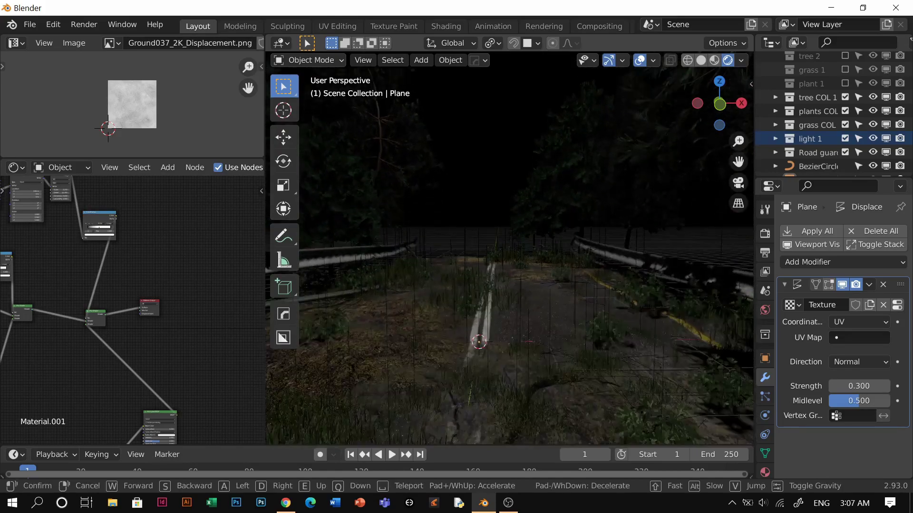
click(542, 246)
Switch the viewport to material preview and examine the complete road scene from afar and up close, box-selecting all its objects.
key(z)
mouse_move(535, 300)
middle_down()
mouse_move(531, 327)
mouse_move(528, 276)
mouse_move(514, 245)
mouse_move(520, 275)
middle_up()
key(z)
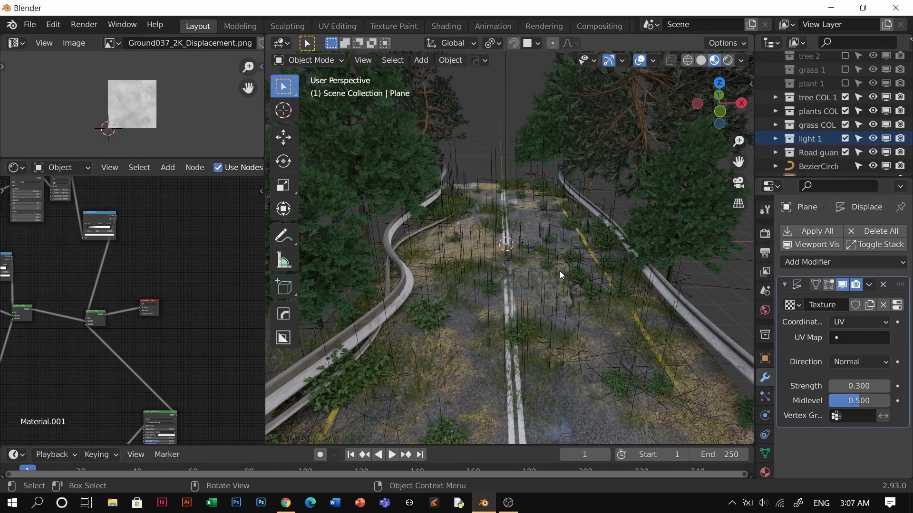
middle_drag(560, 272, 552, 320)
scroll(551, 320, down, 5)
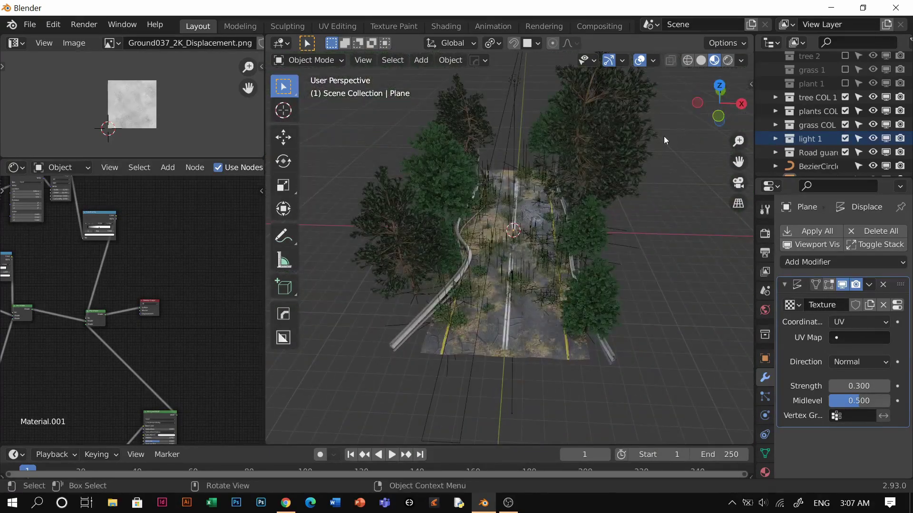
drag(664, 136, 380, 400)
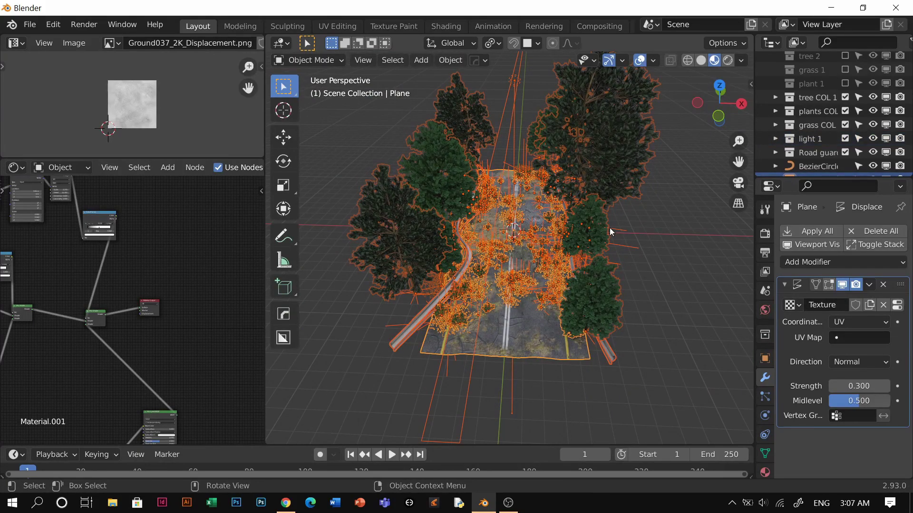
scroll(576, 231, up, 3)
middle_drag(593, 230, 542, 274)
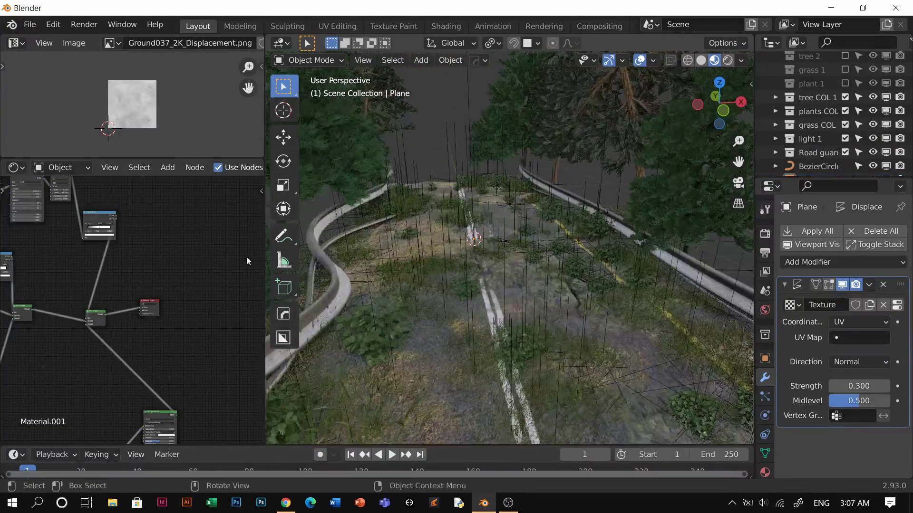
scroll(202, 260, down, 1)
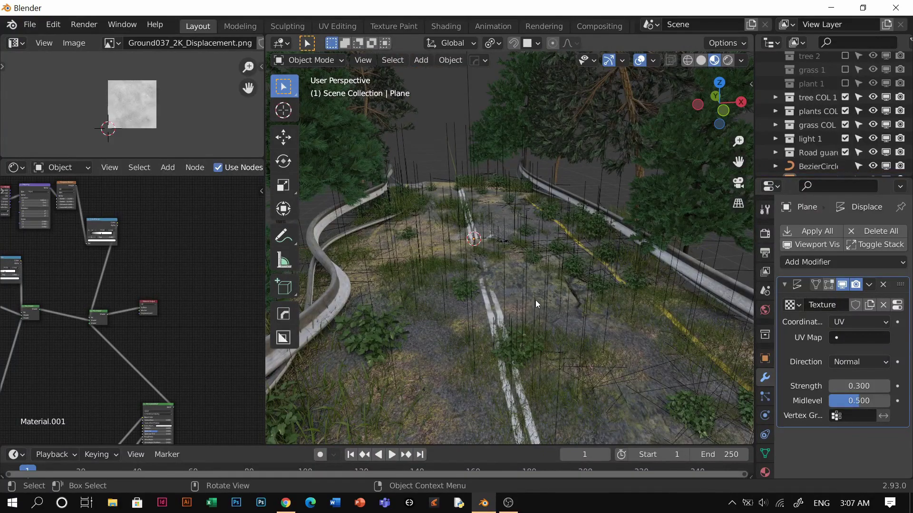
View the road along its length in rendered shading and toggle the viewport overlays.
middle_drag(519, 245, 497, 304)
key(z)
click(503, 315)
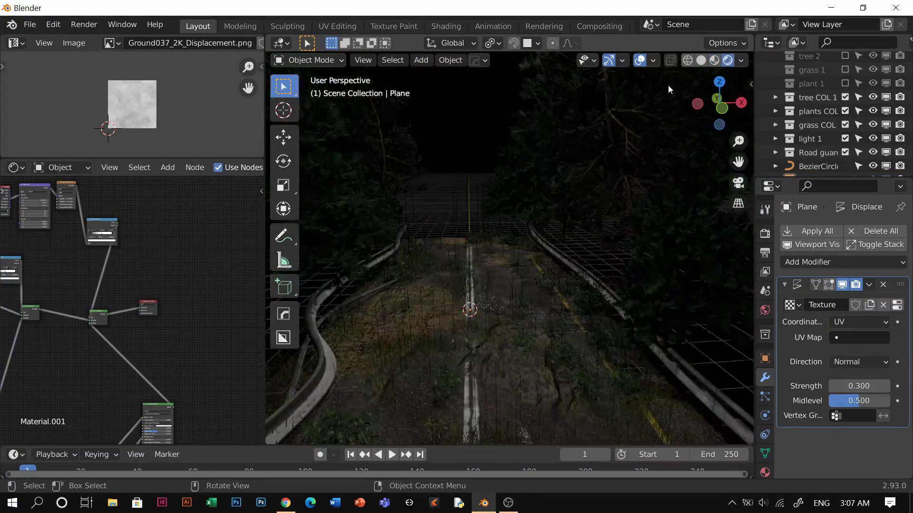
click(639, 62)
key(z)
click(576, 234)
Switch to Chrome and open the Sketchfab website in a new tab.
click(286, 503)
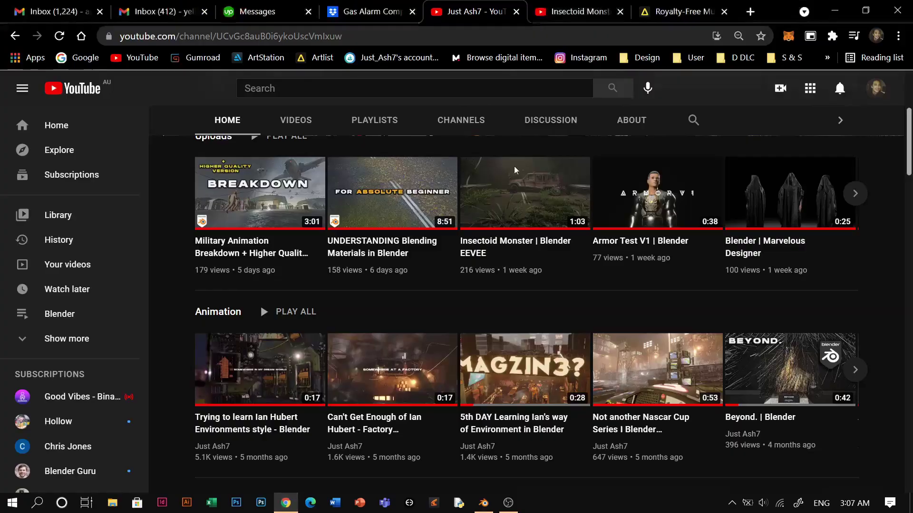
click(750, 12)
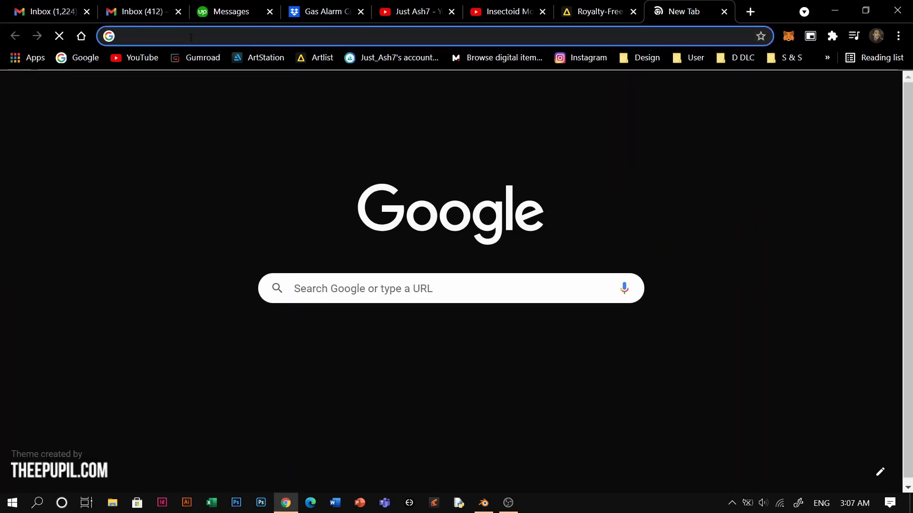
text(sk)
key(Return)
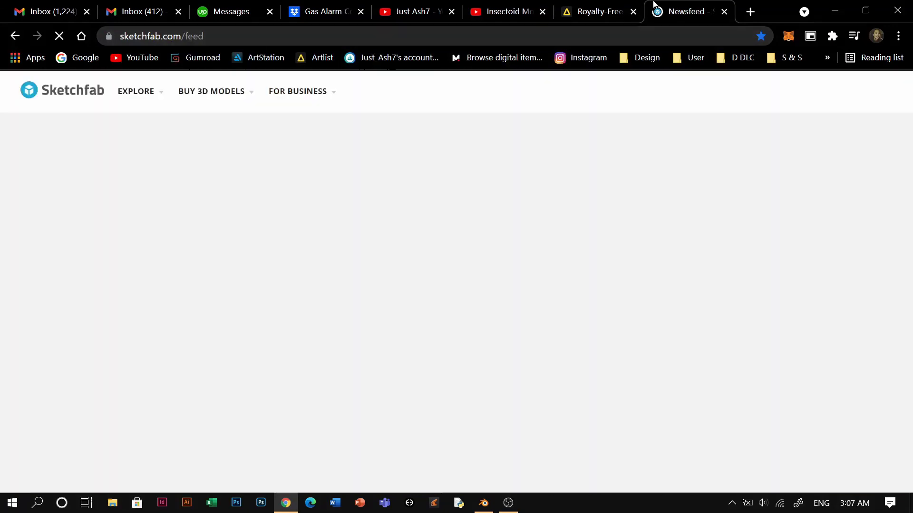
Play the track Reminder from the Artlist library and check the desktop audio level in OBS.
click(580, 17)
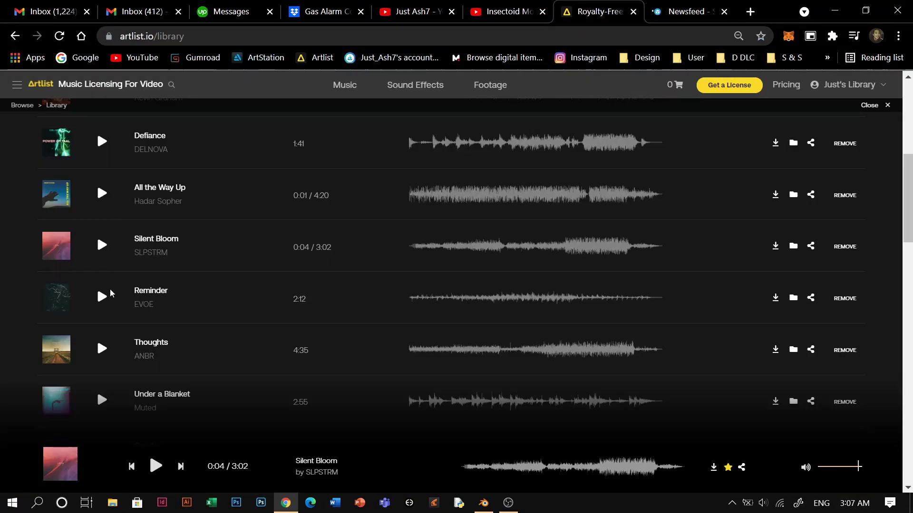
click(100, 298)
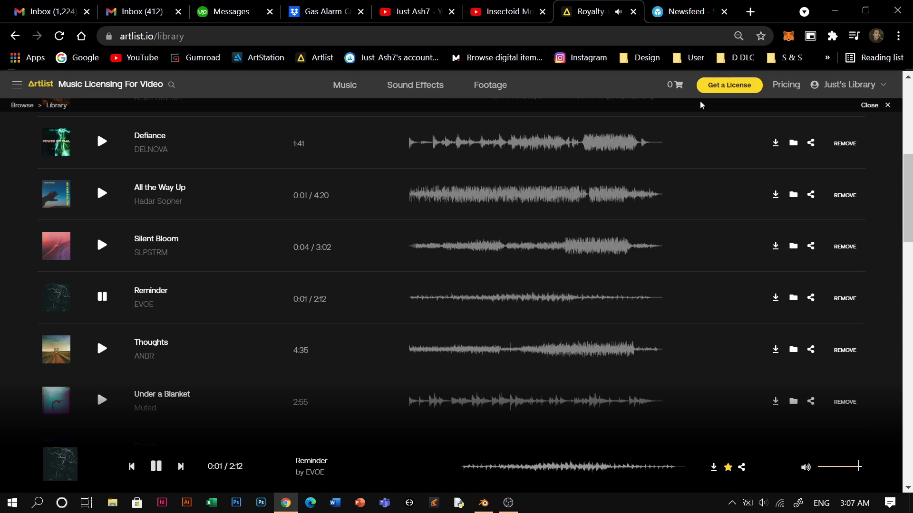
click(506, 504)
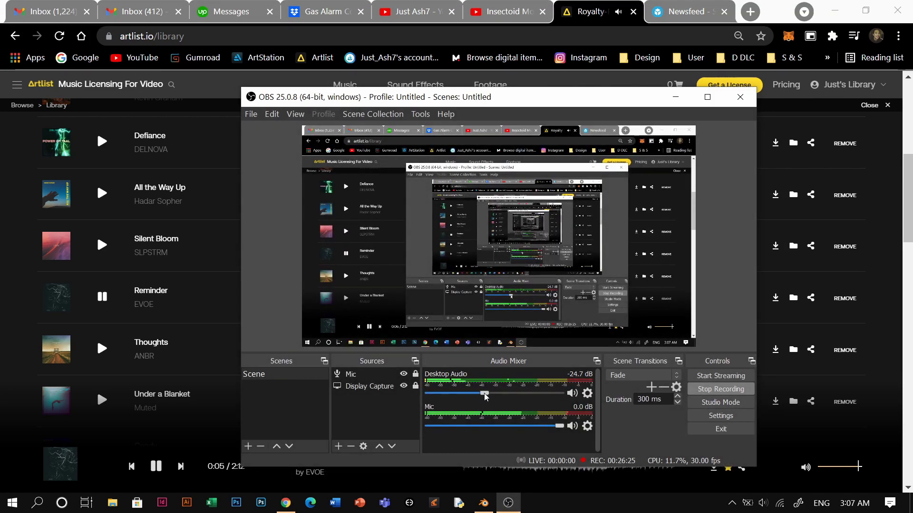
click(675, 97)
Return to Sketchfab and search its 3D models for "monster".
click(680, 12)
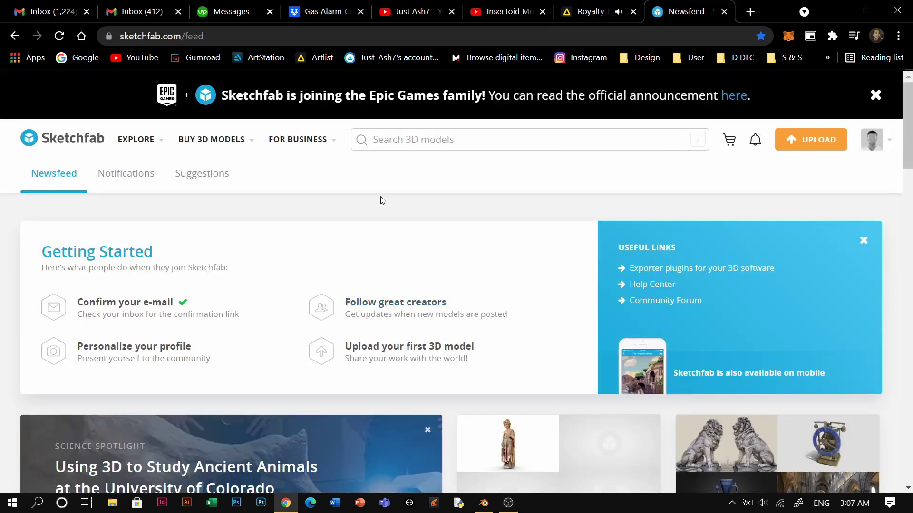
click(400, 139)
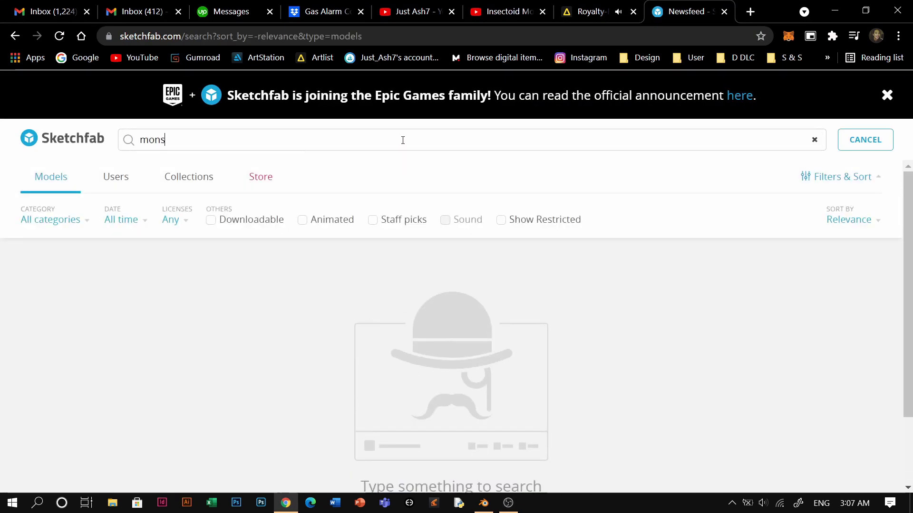
scroll(261, 295, down, 3)
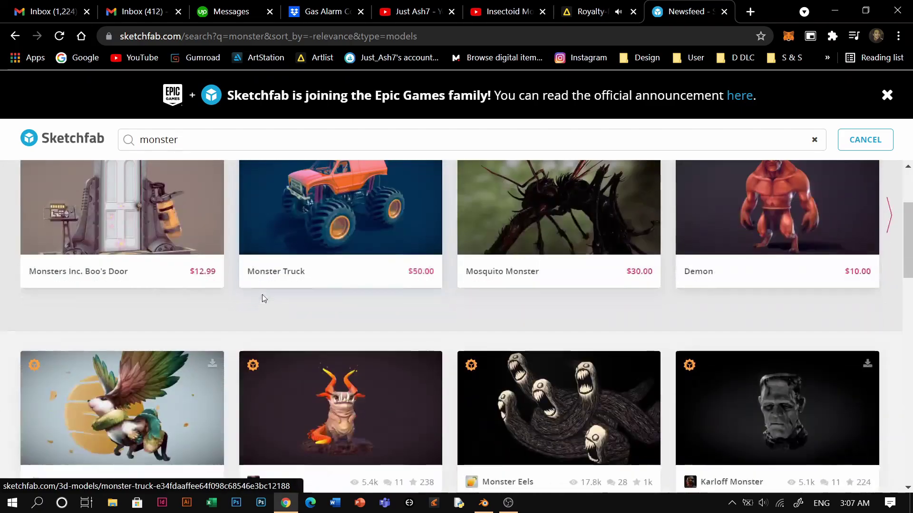
Browse through the monster search results for a creature that suits the abandoned road scene.
scroll(238, 338, down, 9)
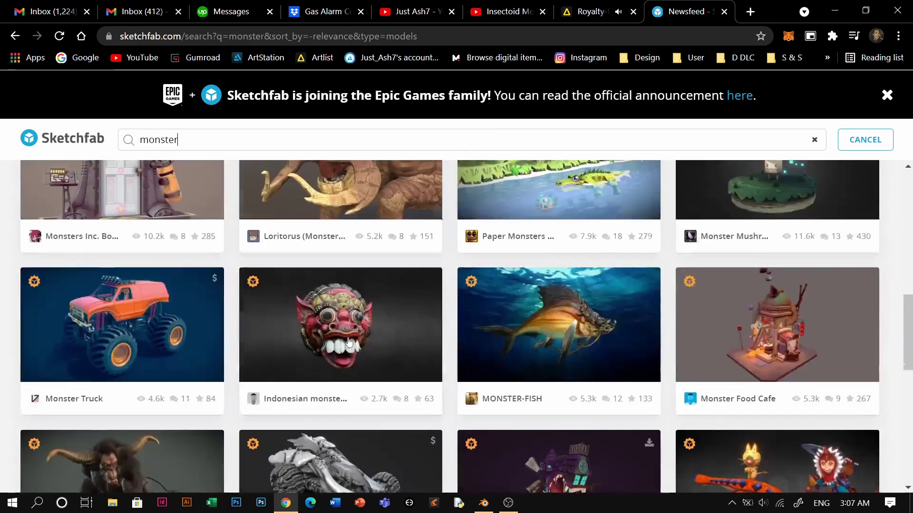
scroll(268, 303, down, 3)
scroll(443, 295, down, 5)
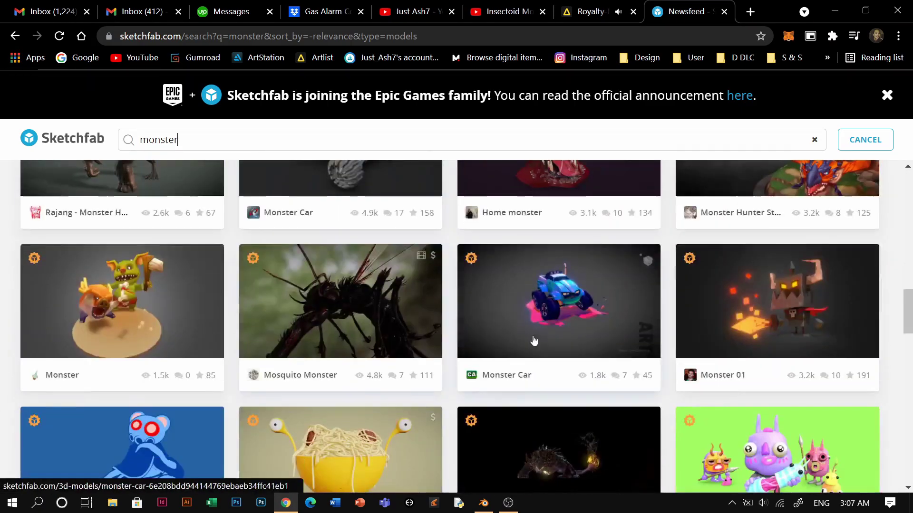
scroll(443, 293, up, 2)
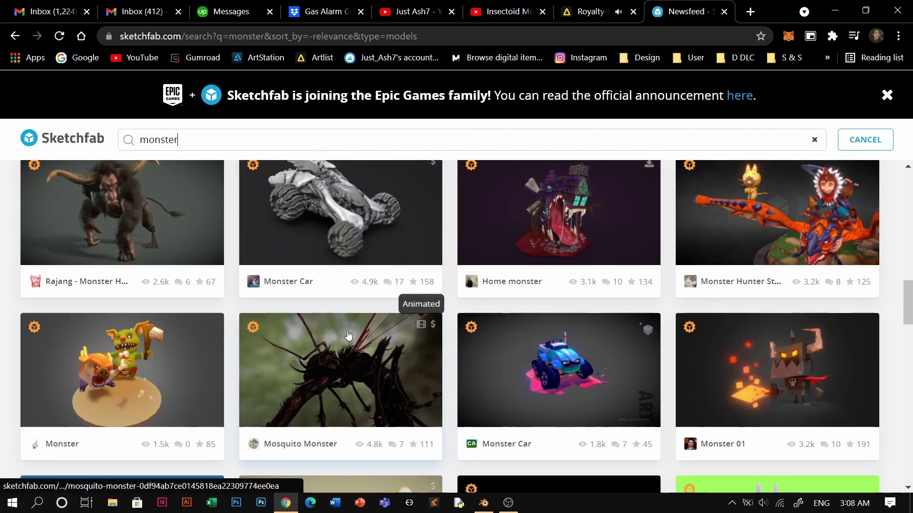
scroll(363, 372, down, 3)
scroll(362, 371, down, 5)
scroll(442, 332, down, 3)
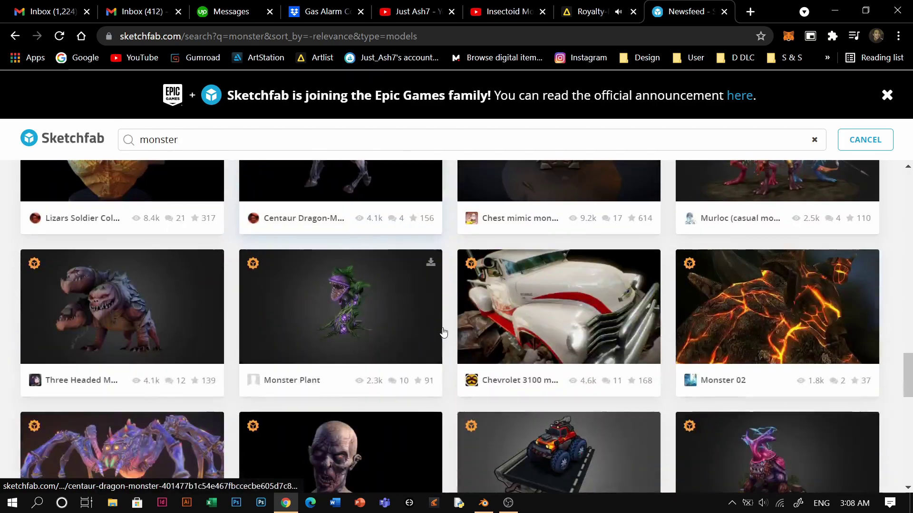
scroll(442, 332, up, 5)
scroll(444, 335, down, 3)
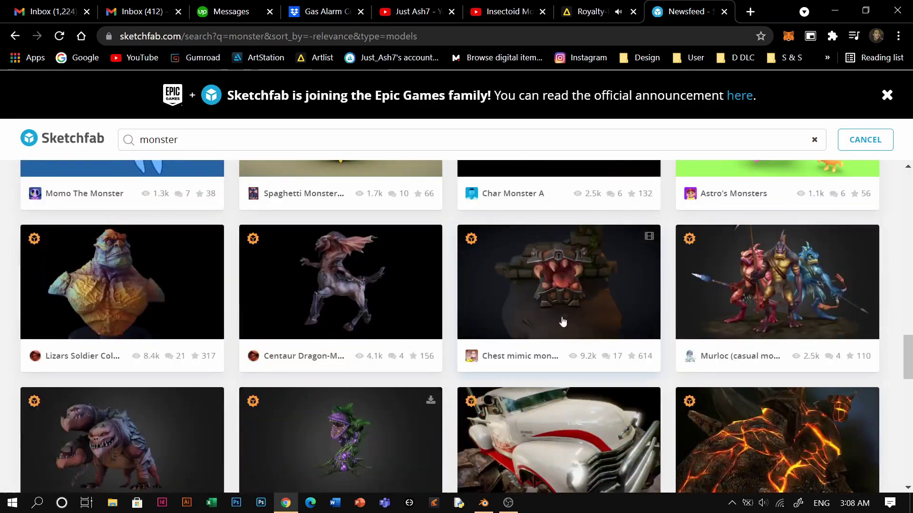
scroll(481, 353, down, 6)
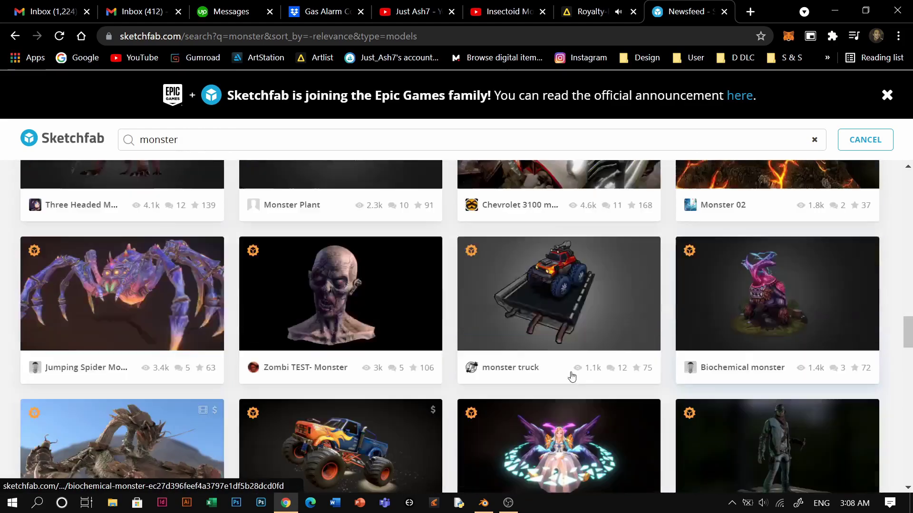
scroll(269, 412, down, 3)
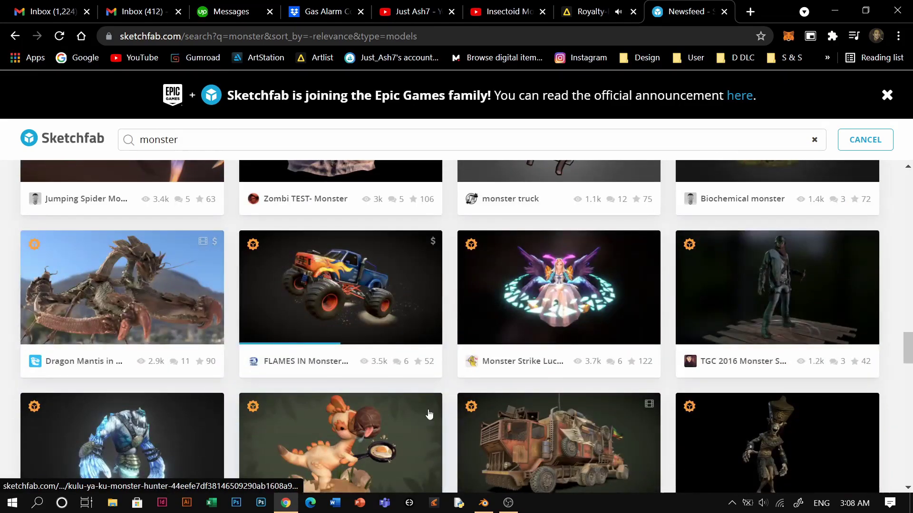
scroll(675, 366, down, 3)
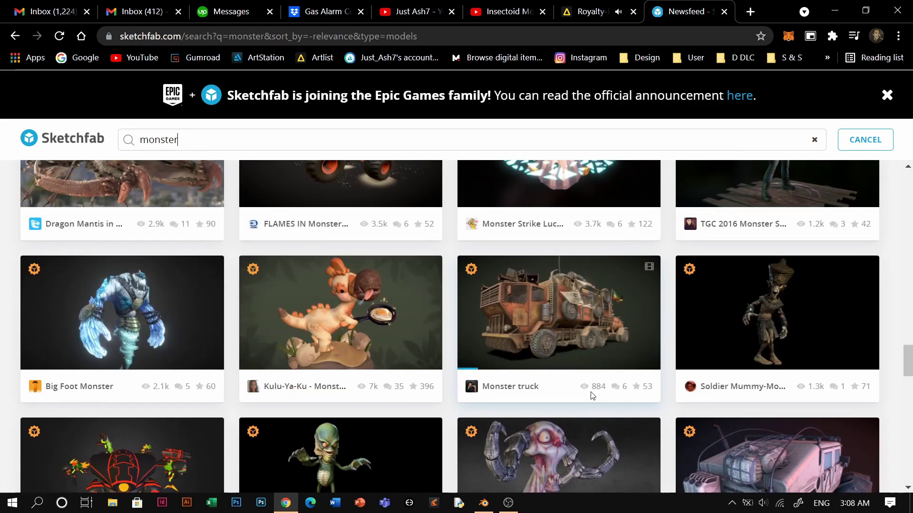
scroll(399, 333, down, 8)
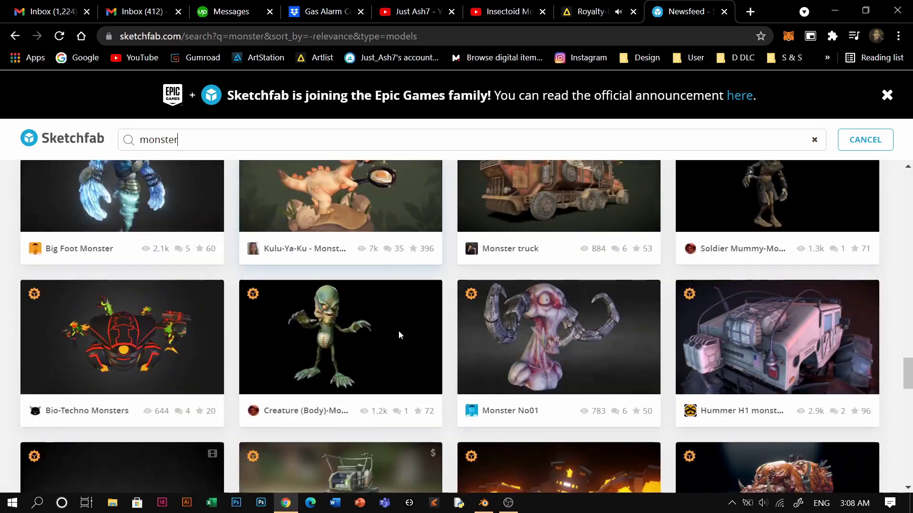
scroll(401, 339, down, 4)
scroll(401, 338, up, 3)
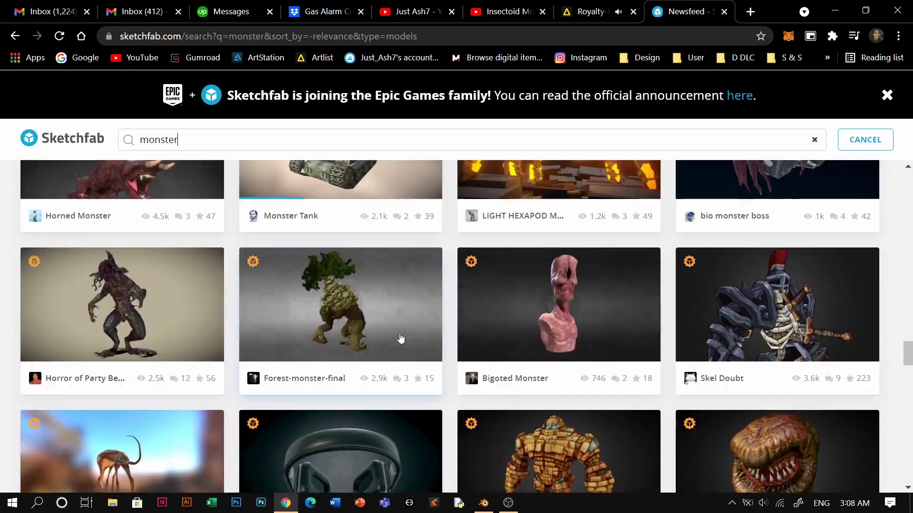
scroll(401, 338, up, 2)
scroll(358, 350, down, 12)
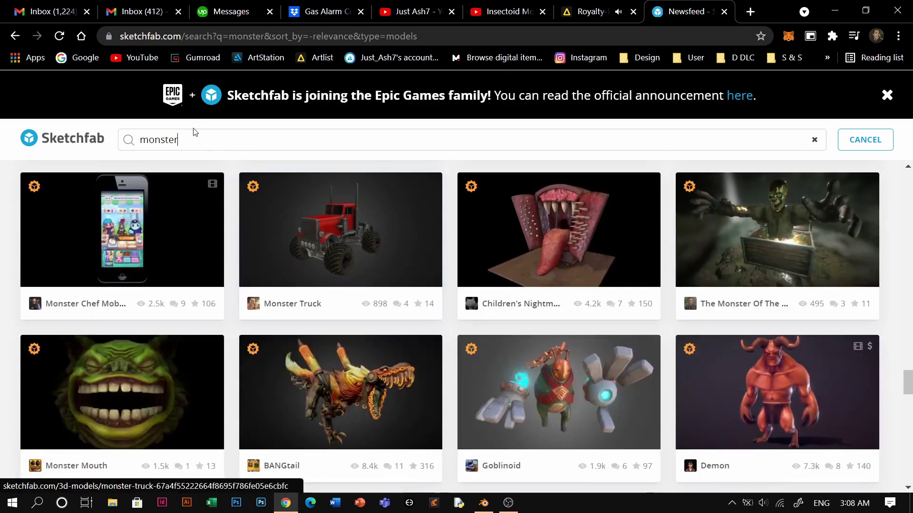
Refine the model search to "monster insectoid" and open the Insectoid Monster model.
text(ins)
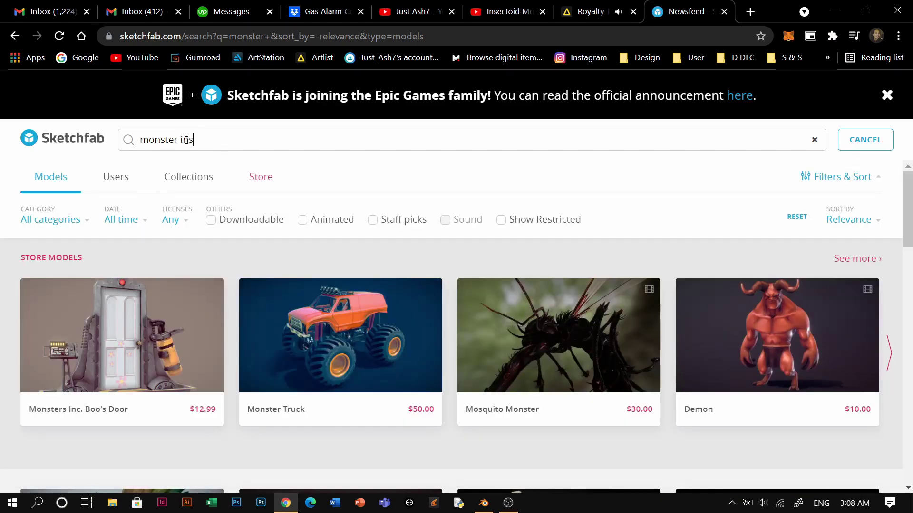
text(ectoid)
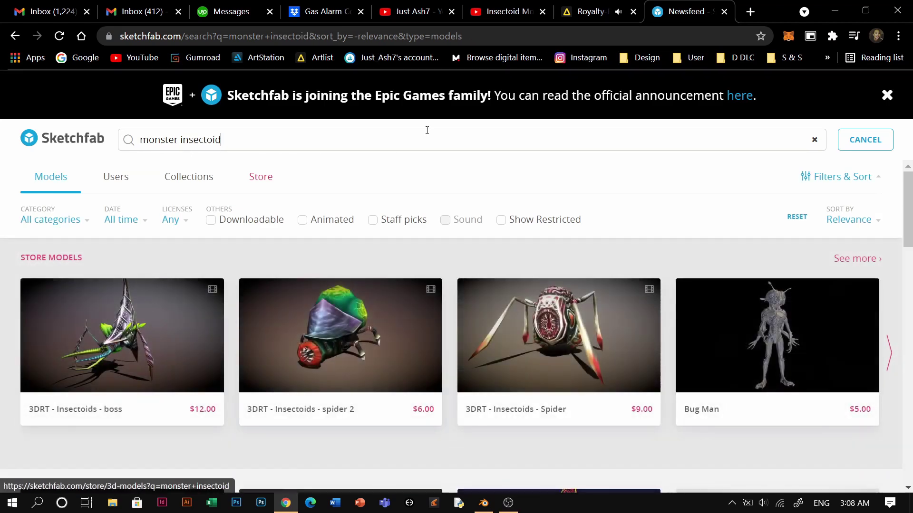
scroll(441, 221, down, 5)
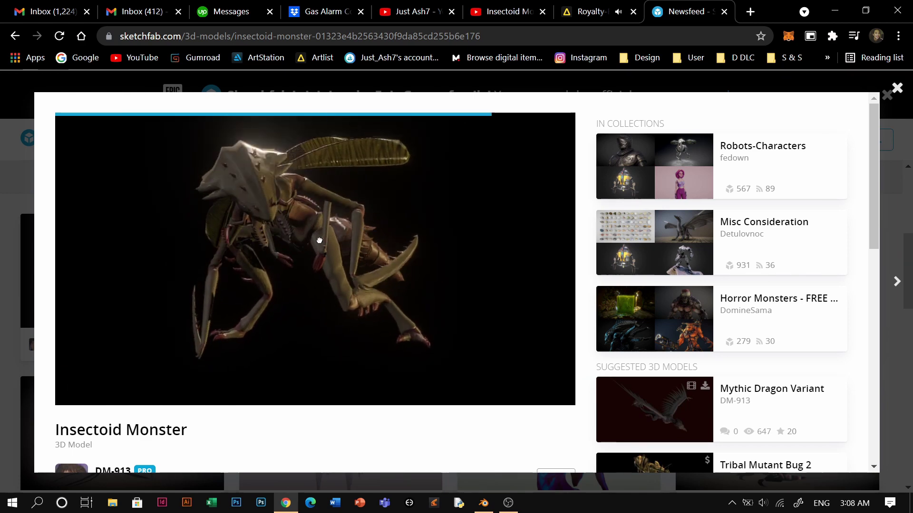
Play the Insectoid Monster's Prowl animation, examine the creature from the front and pause playback.
click(224, 392)
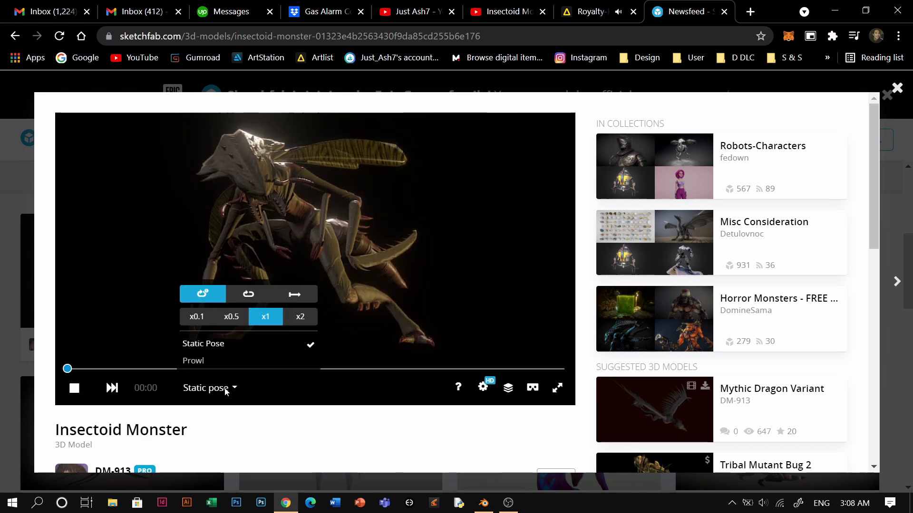
click(199, 361)
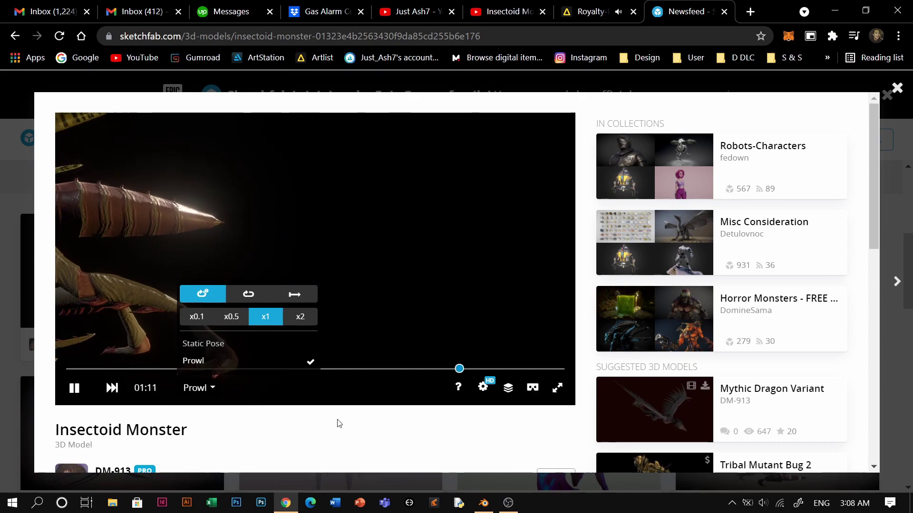
mouse_move(290, 273)
mouse_down()
mouse_move(368, 280)
mouse_move(395, 269)
mouse_move(340, 270)
mouse_move(385, 279)
mouse_move(336, 266)
mouse_move(368, 273)
mouse_move(296, 290)
mouse_up()
scroll(370, 280, down, 3)
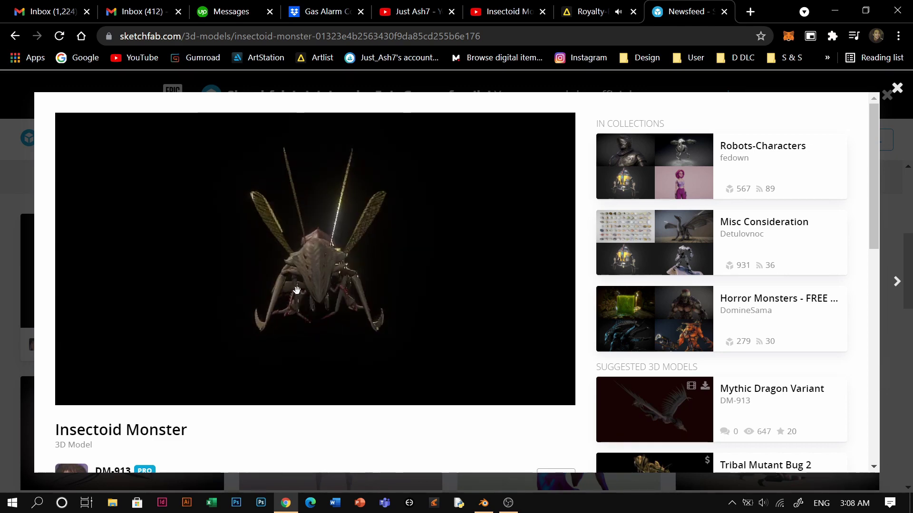
click(78, 392)
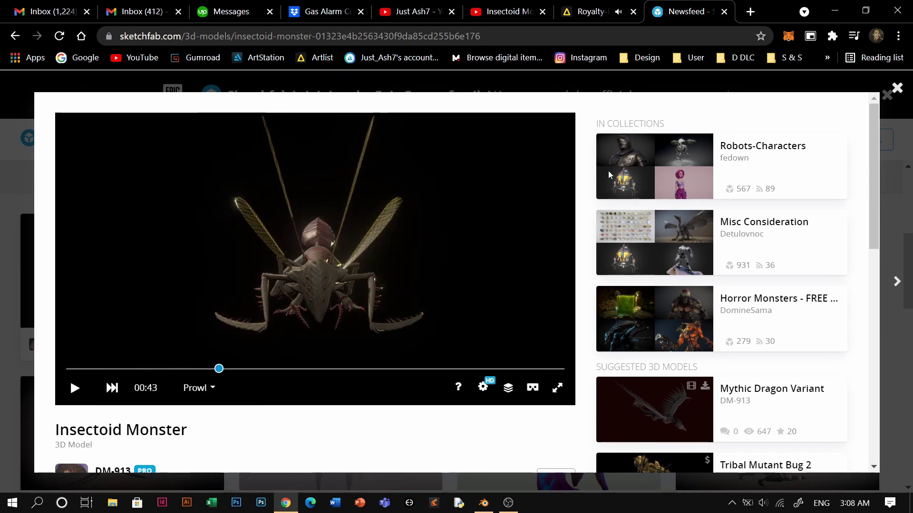
Close the Sketchfab page and switch to the road scene in Blender.
click(723, 12)
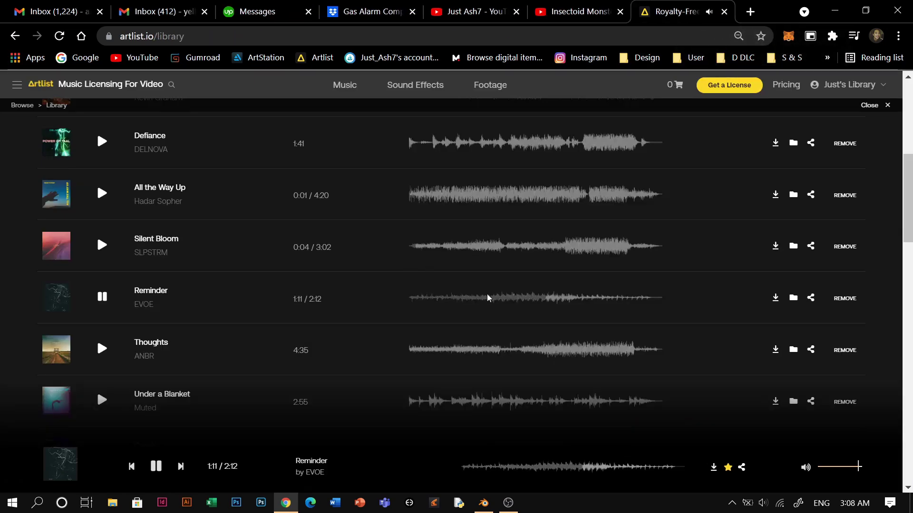
click(484, 503)
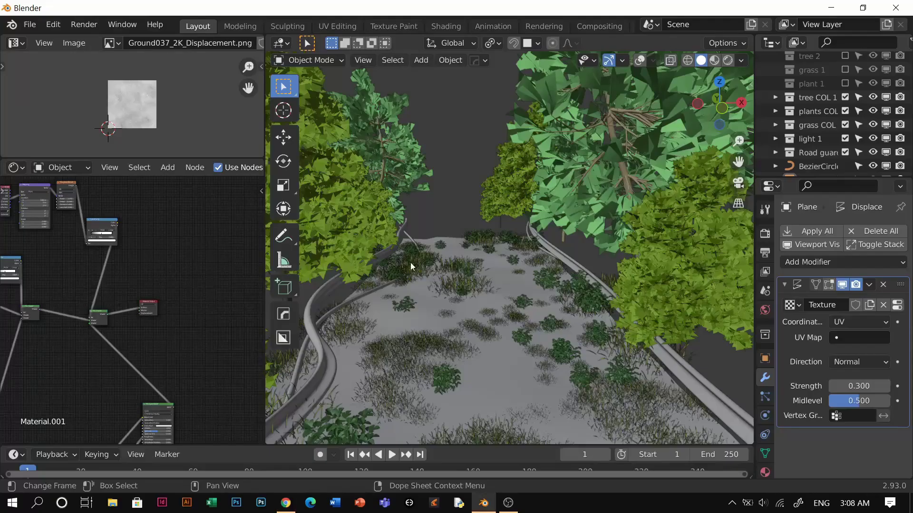
key(q)
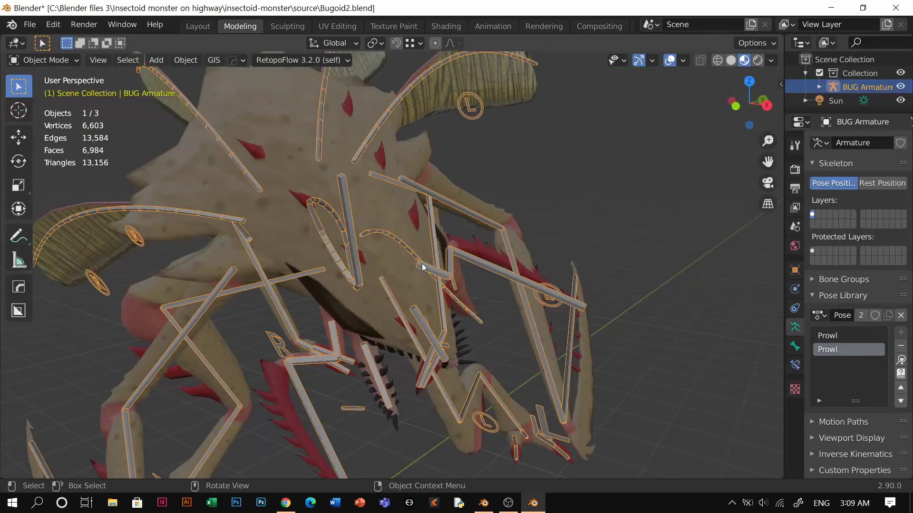
Examine the insectoid monster's body mesh and armature in Bugoid2.blend from the front, side and above.
middle_drag(414, 240, 401, 271)
scroll(420, 287, down, 2)
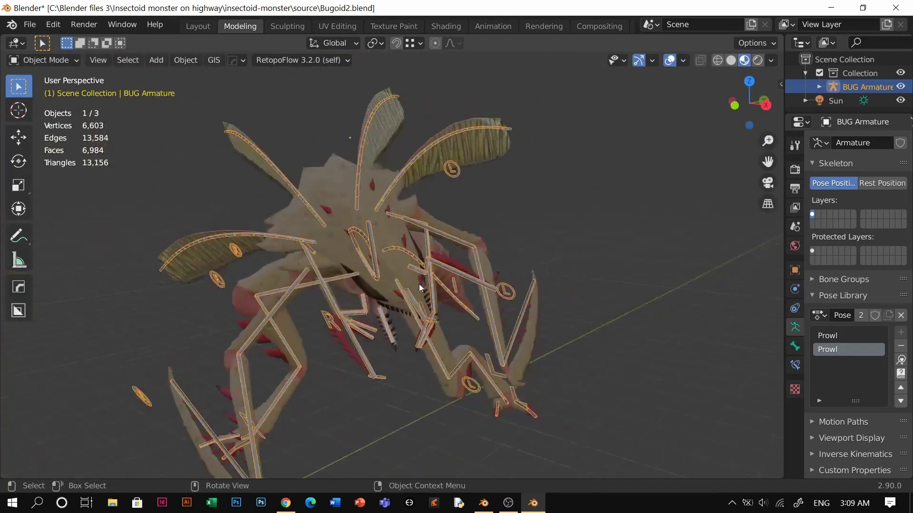
click(638, 313)
middle_drag(638, 313, 424, 229)
click(423, 227)
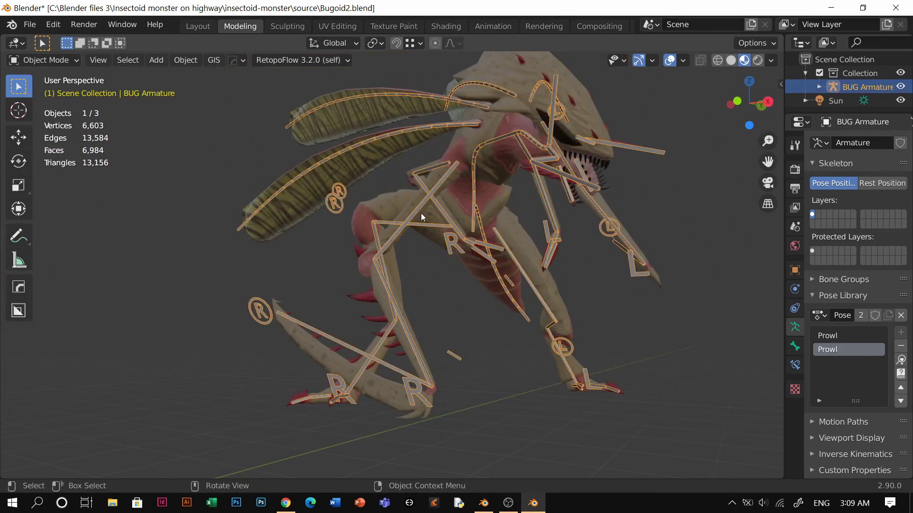
scroll(479, 266, down, 3)
scroll(479, 266, down, 2)
middle_drag(466, 272, 460, 303)
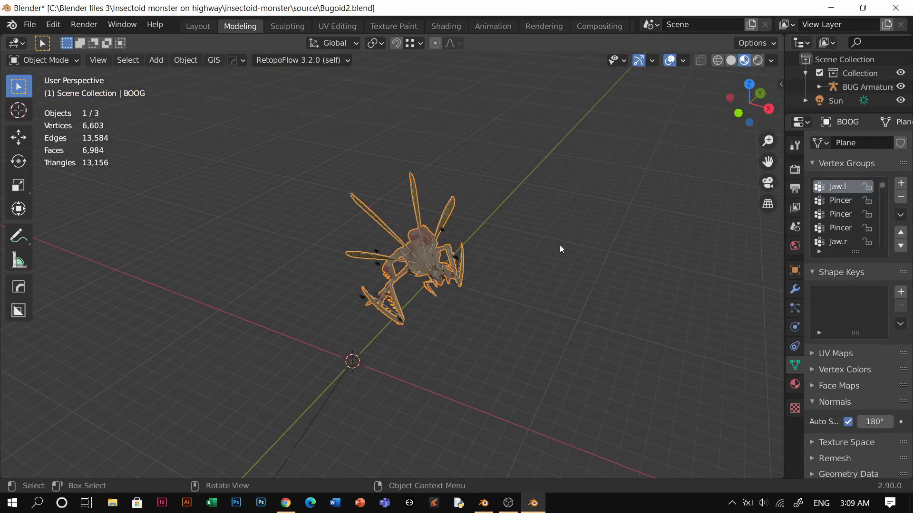
click(516, 274)
scroll(460, 274, up, 2)
click(449, 265)
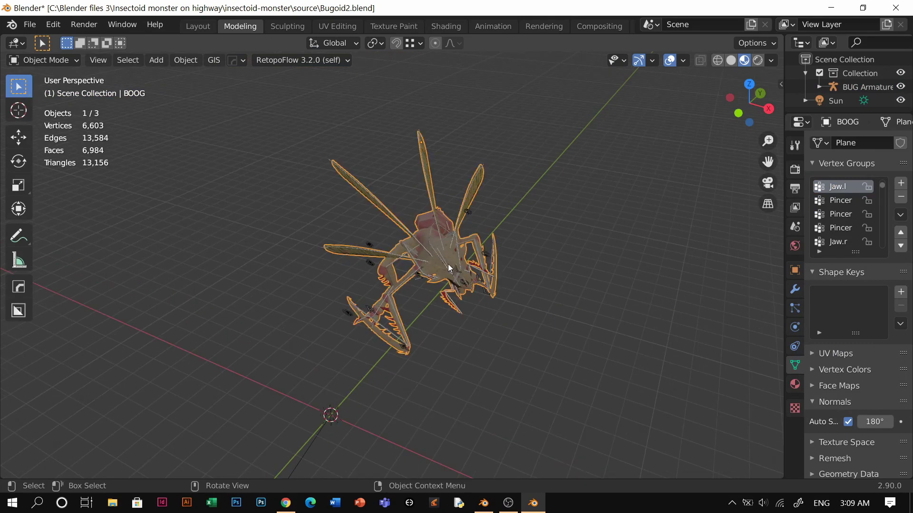
middle_drag(448, 265, 414, 218)
scroll(425, 243, up, 2)
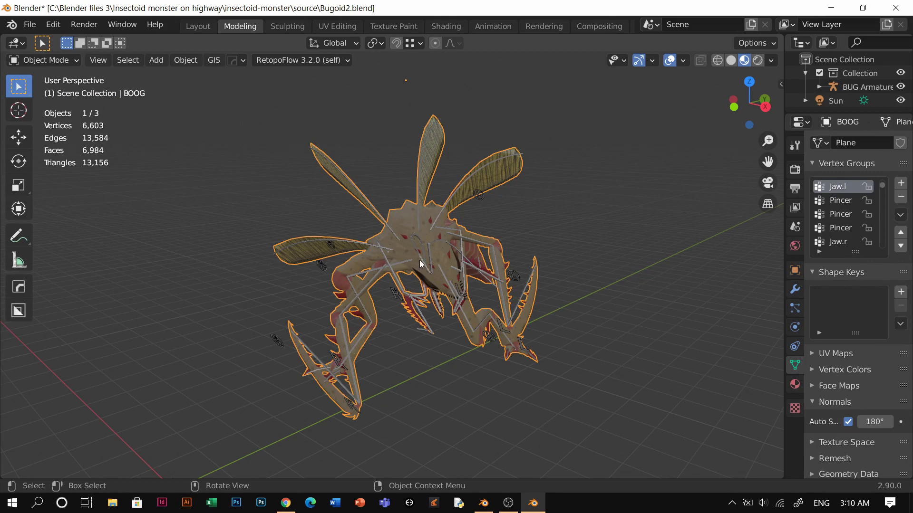
Select the monster's BUG Armature together with the BOOG body mesh and copy both objects.
click(437, 297)
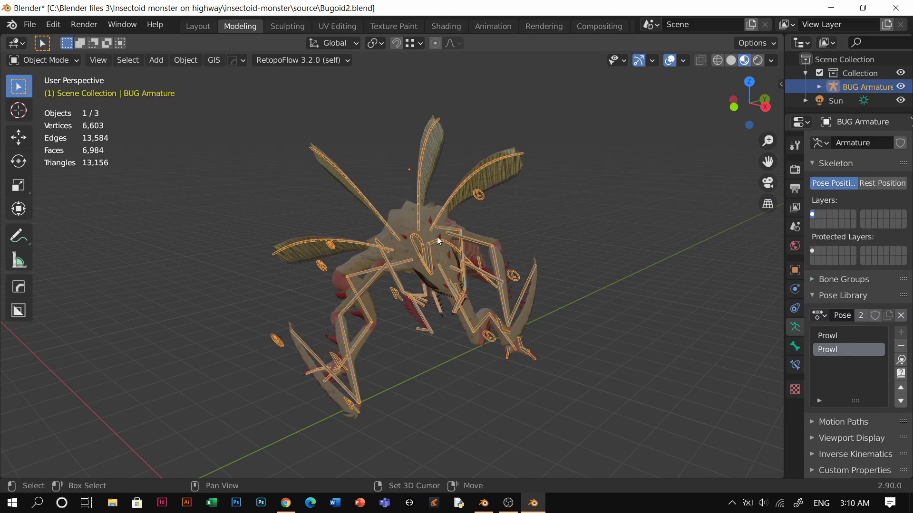
shift+click(439, 241)
scroll(434, 281, down, 3)
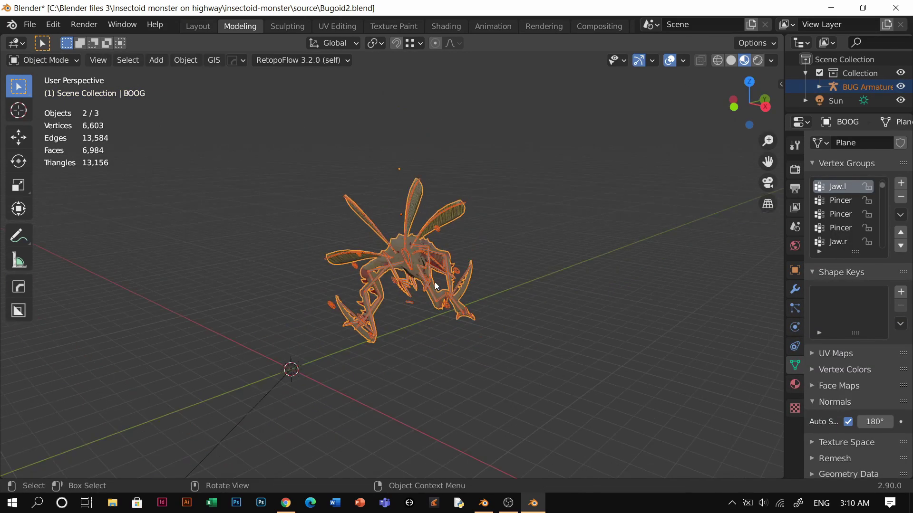
key(ctrl+c)
click(401, 221)
Switch to the road scene's Blender window, turn on viewport overlays and paste the copied monster onto the road.
key(alt+Tab)
key(alt+Tab)
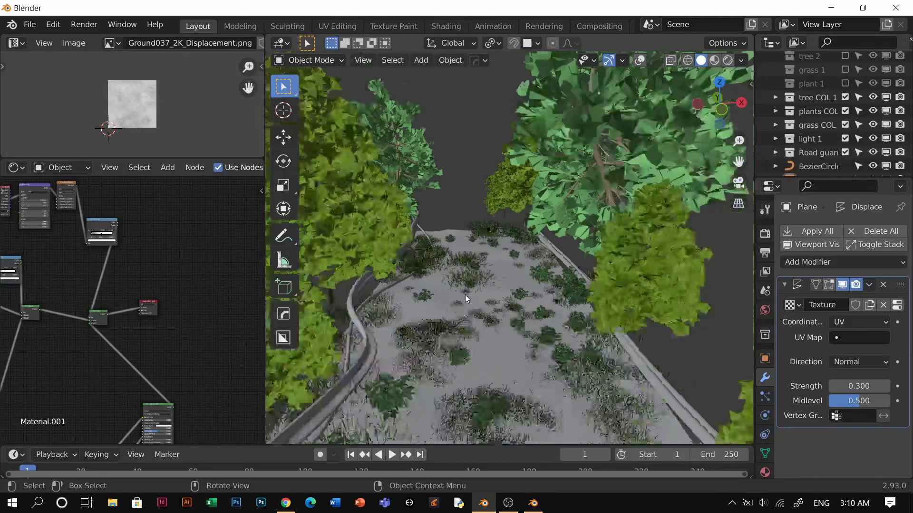
middle_drag(465, 294, 489, 291)
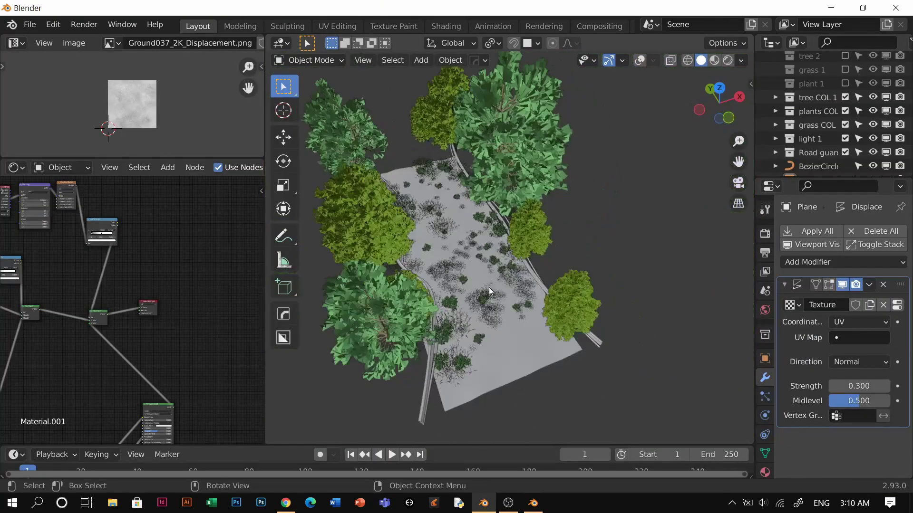
click(639, 61)
key(ctrl+v)
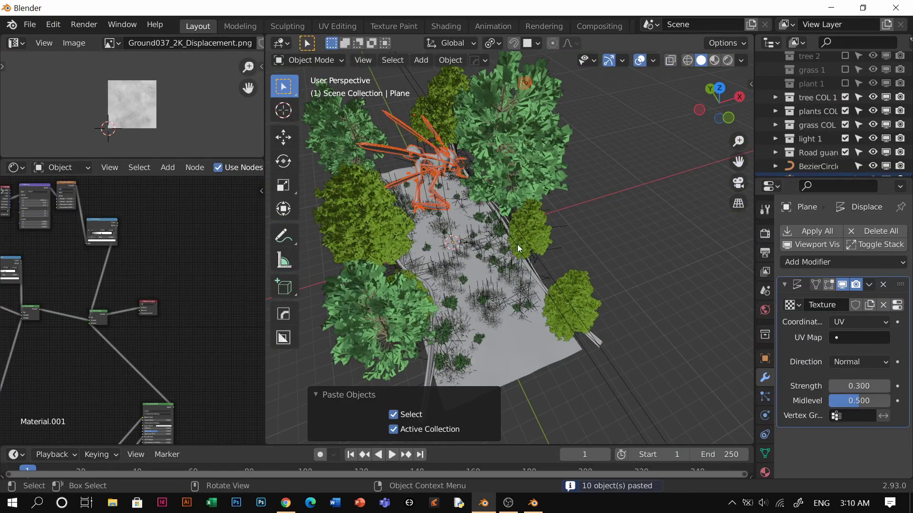
key(g)
key(Escape)
key(KP_Decimal)
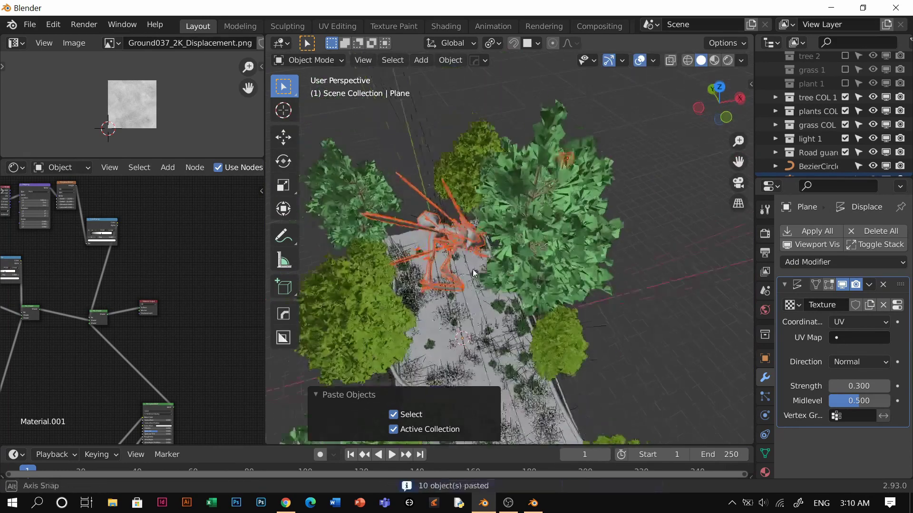
Isolate the pasted objects in local view and delete the stray object floating away from the monster.
key(KP_Divide)
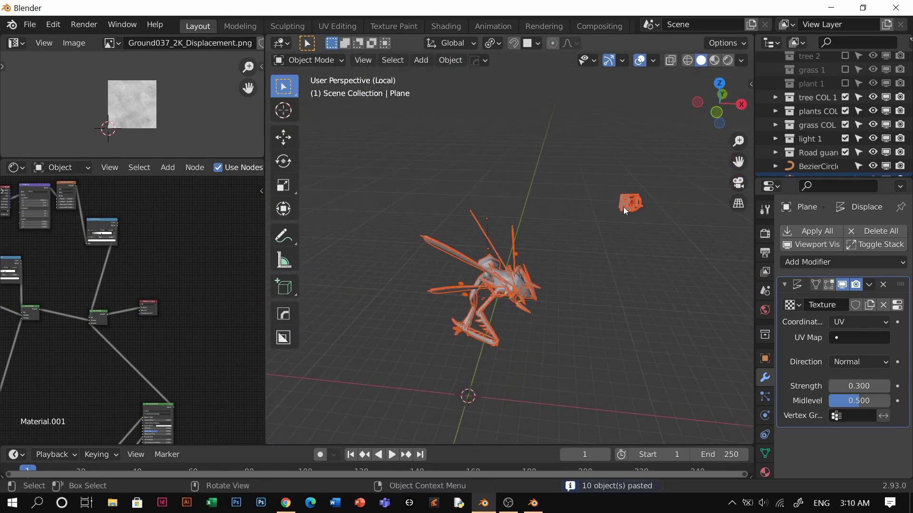
click(627, 205)
key(x)
click(608, 234)
scroll(518, 285, up, 2)
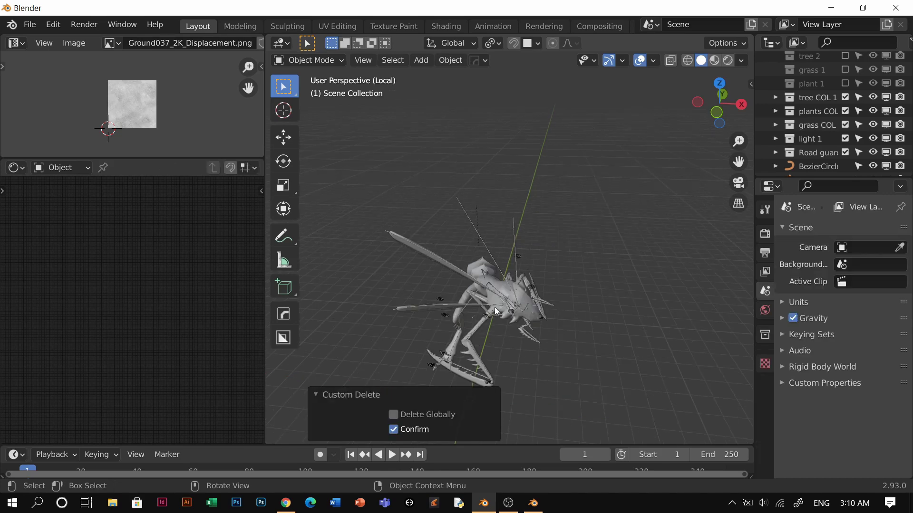
Select the monster's armature and enlarge the timeline area so its frames can be read.
shift+middle_drag(506, 295, 591, 206)
click(515, 238)
middle_drag(516, 237, 549, 271)
key(Escape)
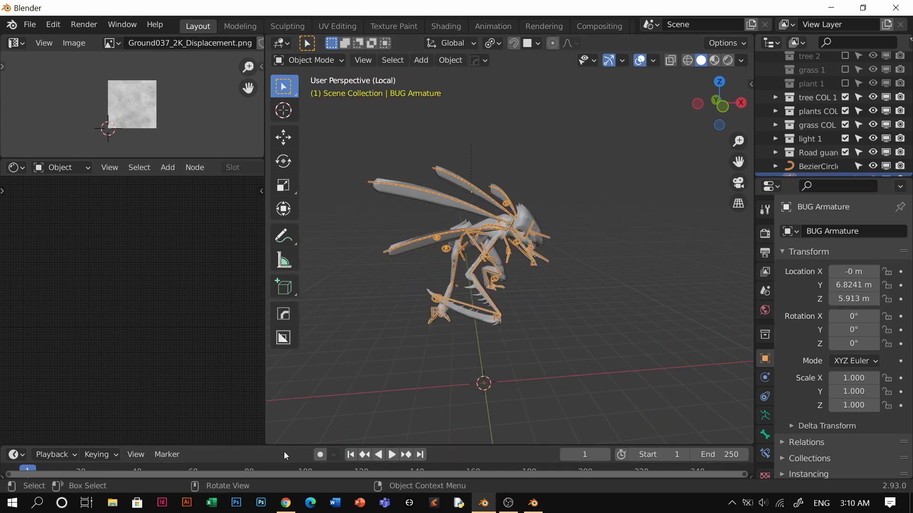
drag(278, 447, 281, 434)
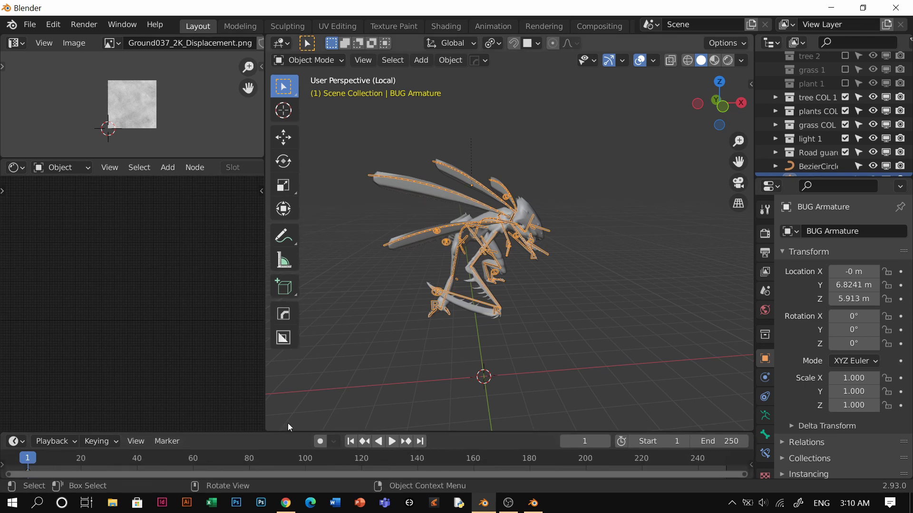
Switch to OBS, lower the Desktop Audio volume slightly and minimize the window.
click(506, 507)
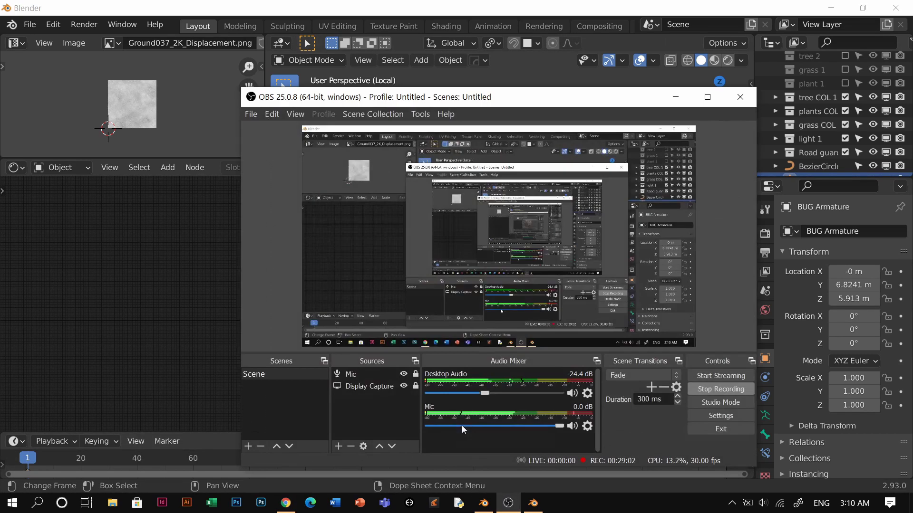
drag(484, 394, 481, 394)
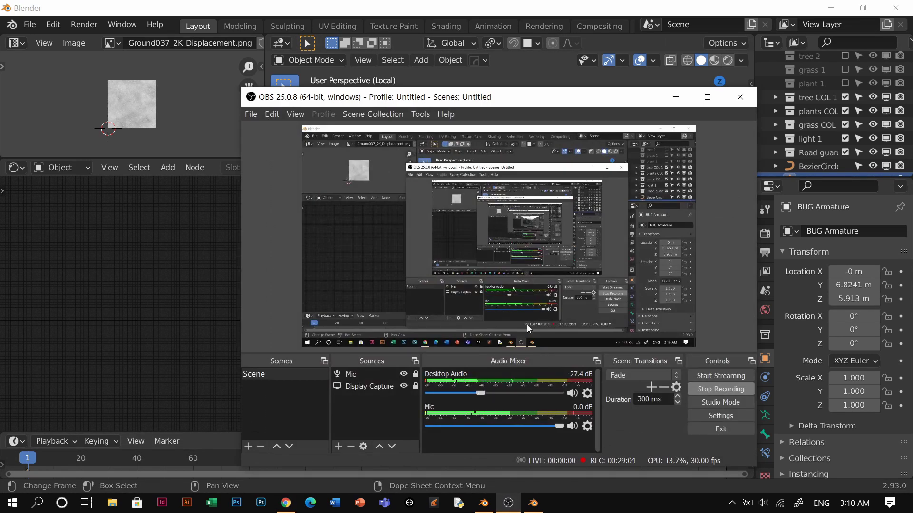
click(676, 98)
Delete the armature's keyframes from the timeline and return to frame 1.
key(x)
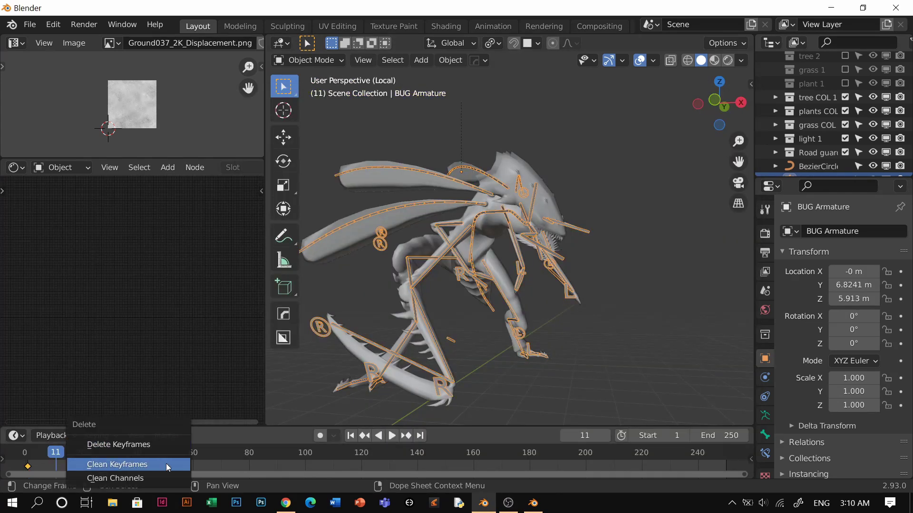
click(148, 445)
click(352, 437)
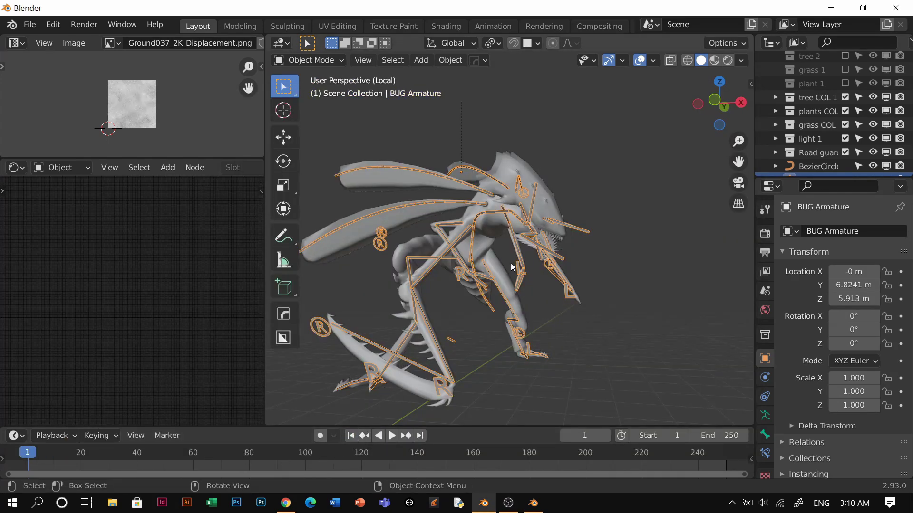
With BUG Armature selected, split the 3D viewport horizontally and make the upper area a Nonlinear Animation editor.
middle_drag(451, 333, 532, 266)
click(537, 251)
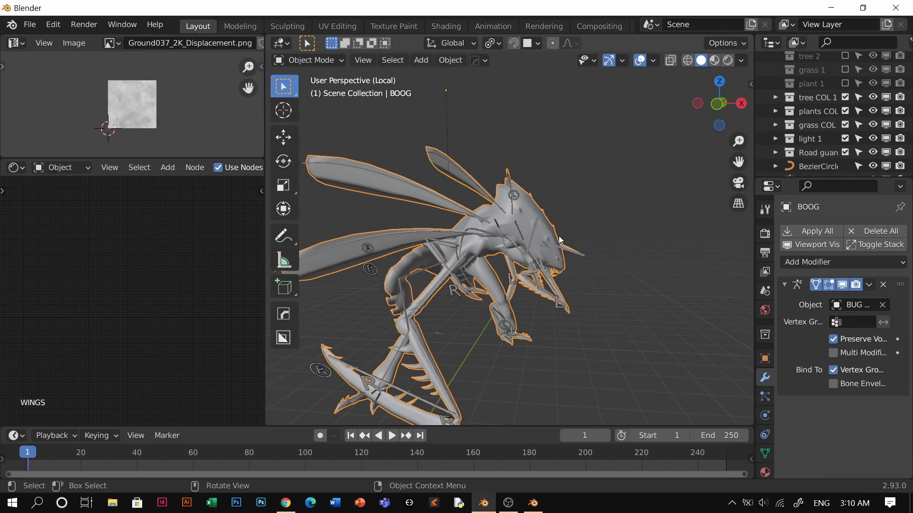
click(531, 226)
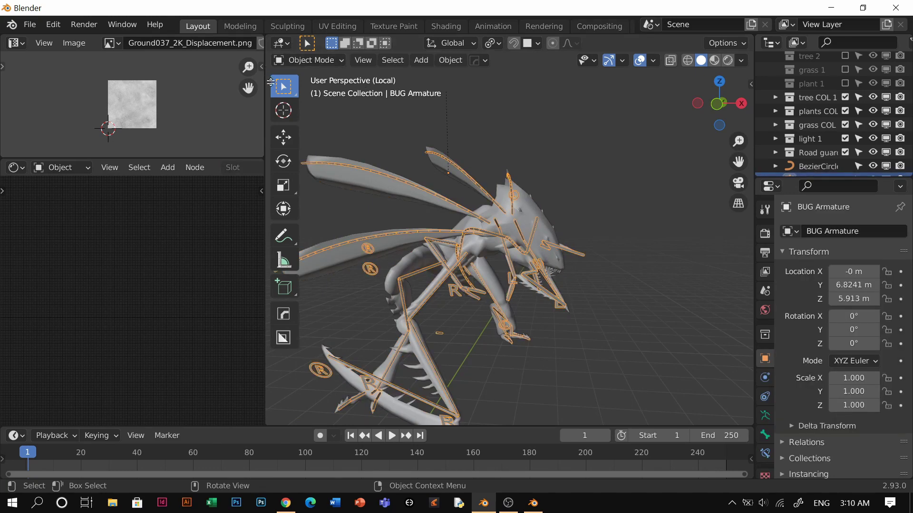
drag(271, 83, 288, 32)
click(286, 43)
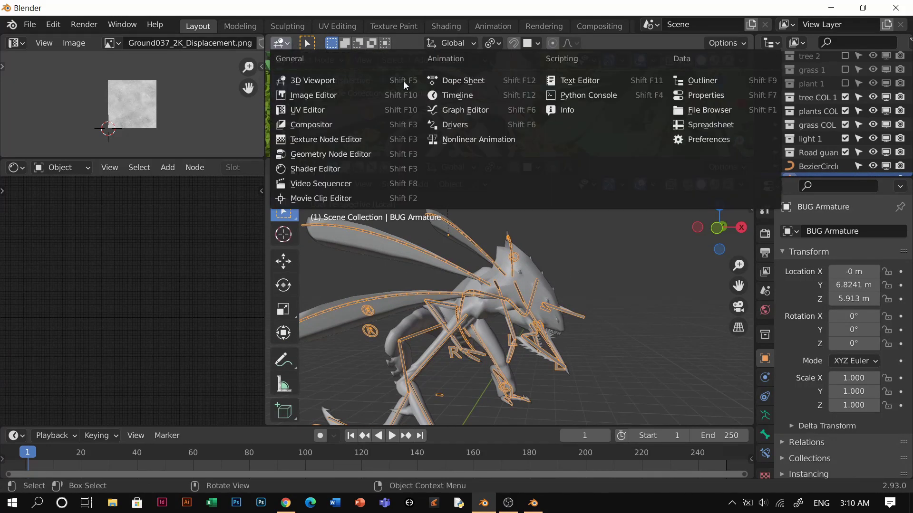
click(473, 141)
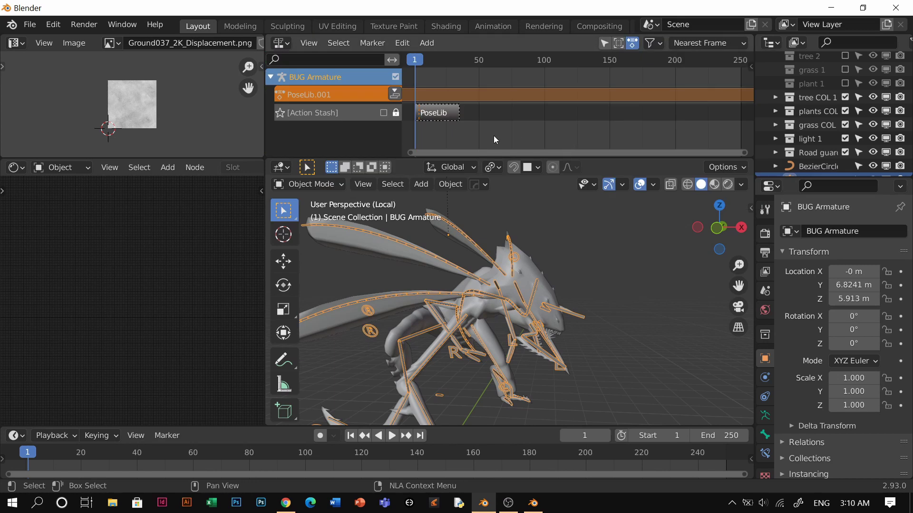
Select the PoseLib strip and enable its [Action Stash] track on the BUG Armature.
scroll(494, 139, down, 2)
click(485, 115)
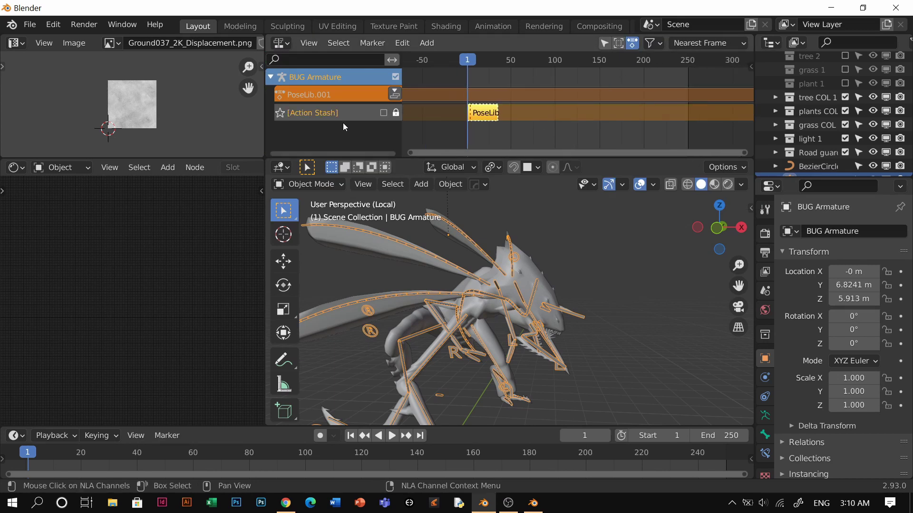
click(384, 112)
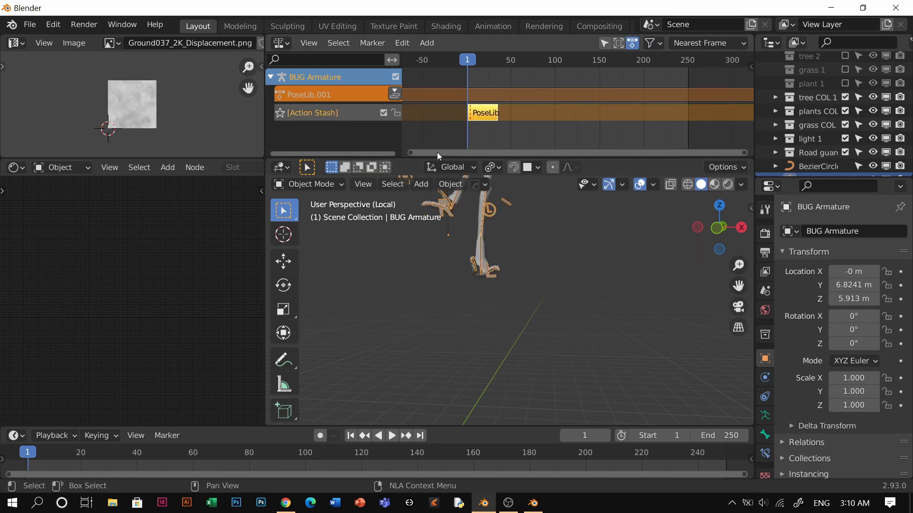
Play the monster's stashed animation from frame 1, replay it and rewind to the start.
key(space)
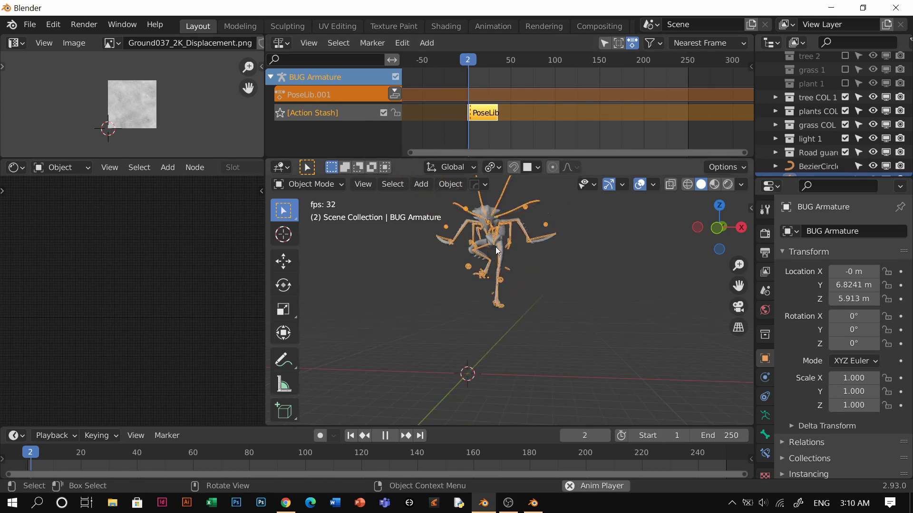
key(space)
click(355, 436)
key(space)
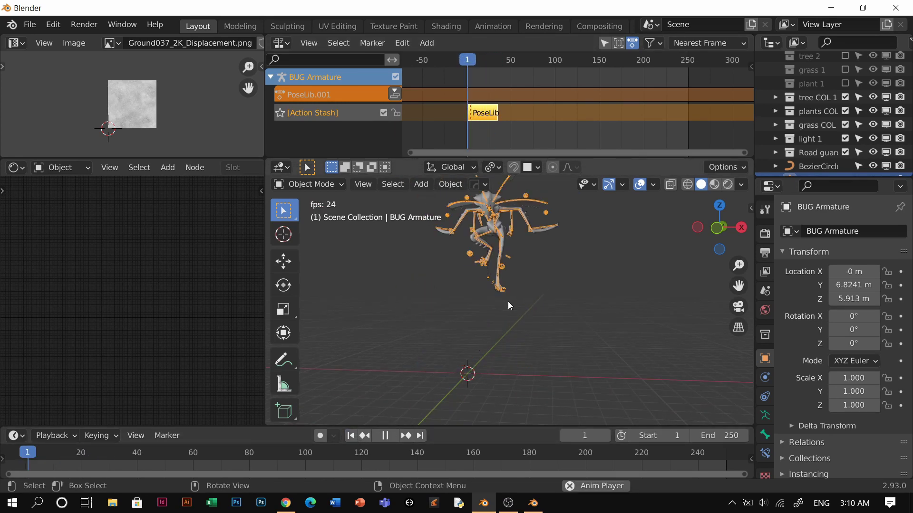
key(space)
click(354, 436)
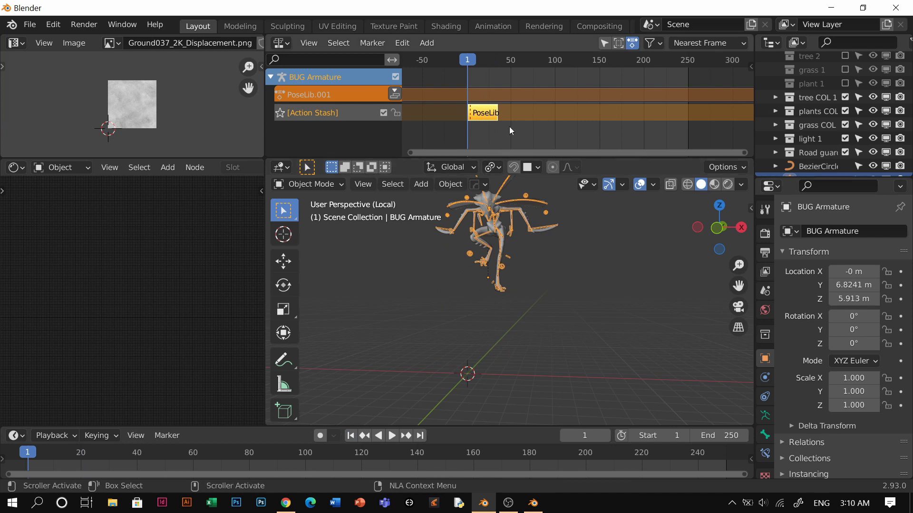
key(g)
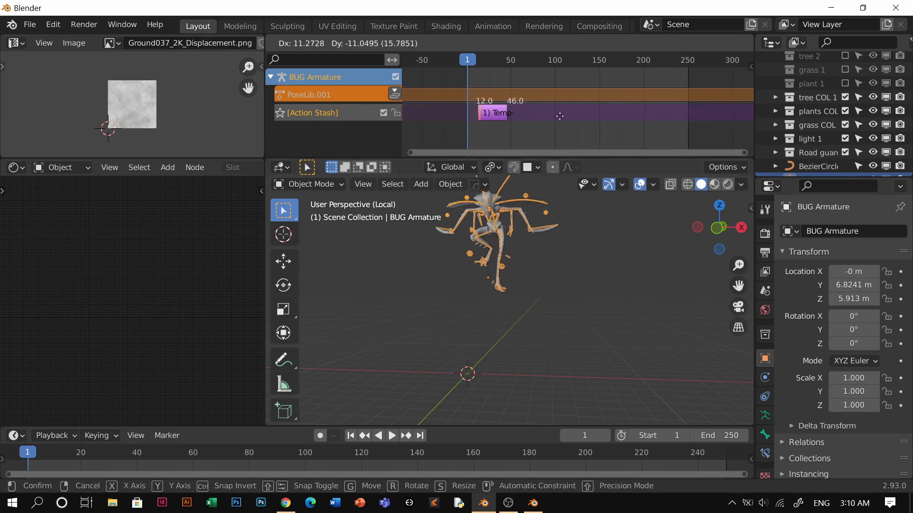
key(Escape)
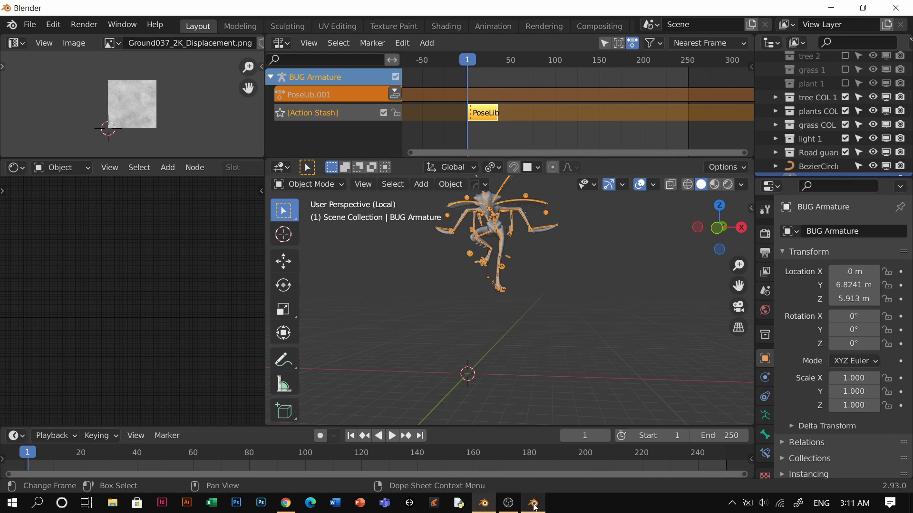
Leave local view to show the monster together with the whole road scene.
mouse_move(494, 508)
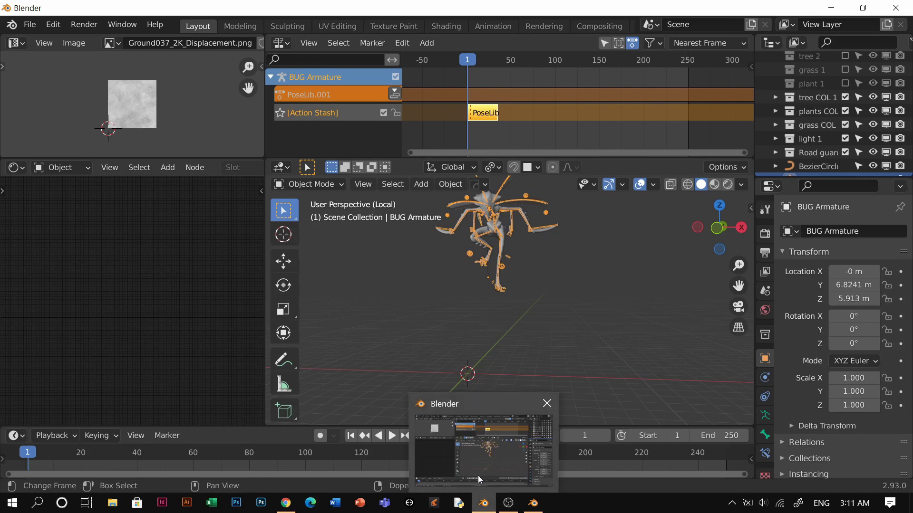
click(524, 330)
key(KP_Divide)
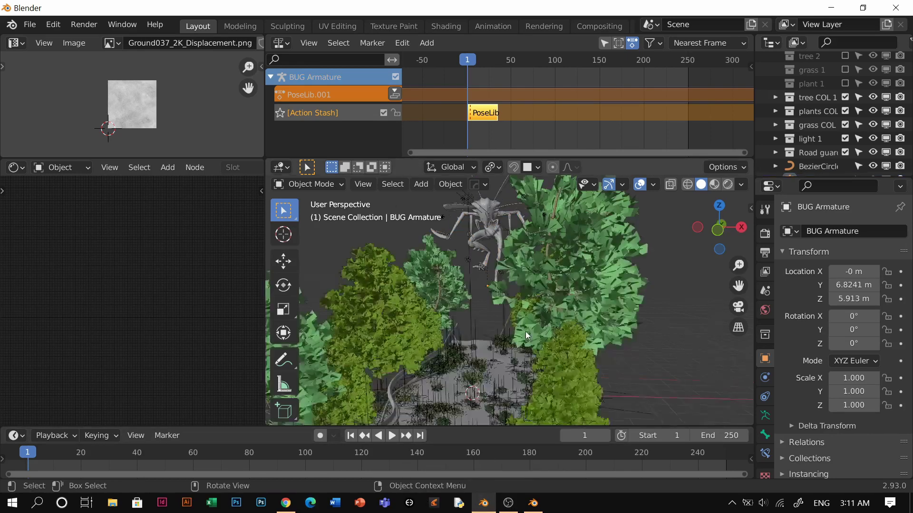
Walk through the road scene at ground level to examine the road, vegetation, guardrails and the monster's position.
scroll(522, 285, up, 3)
scroll(516, 282, up, 2)
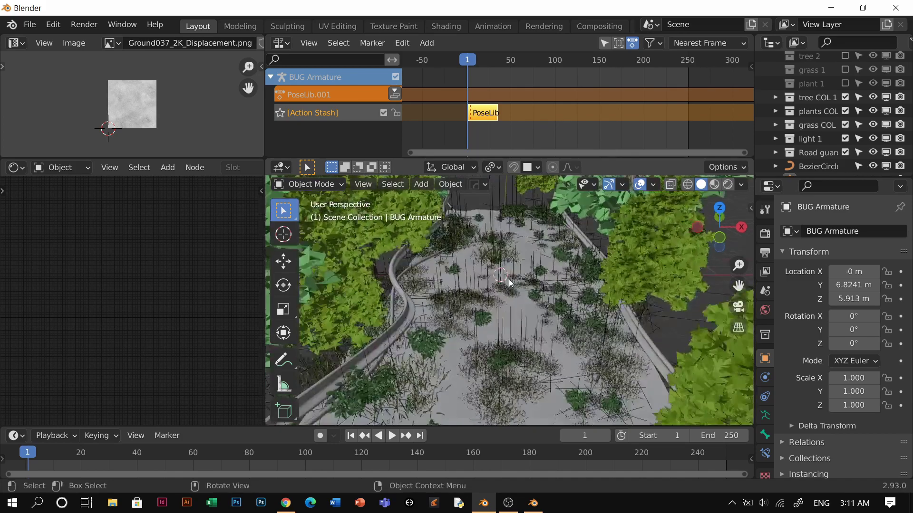
key(shift+grave)
key(w)
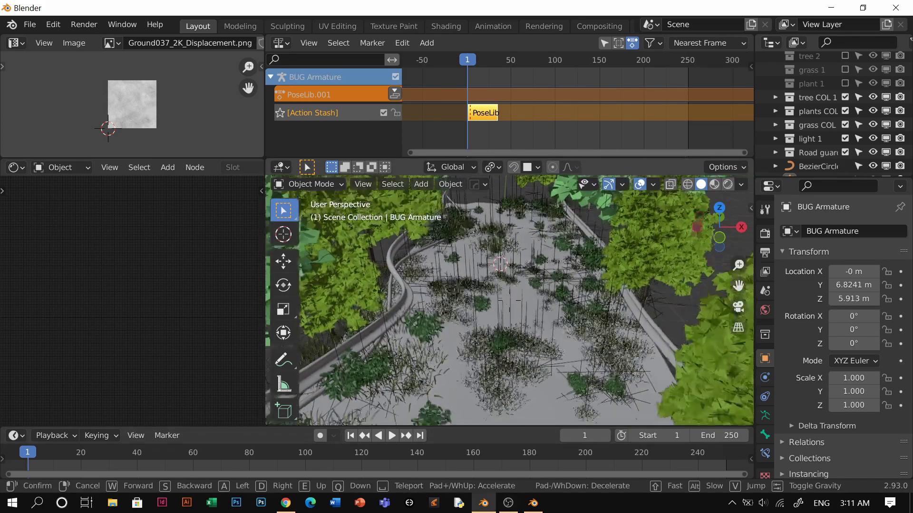
click(541, 252)
scroll(541, 252, down, 3)
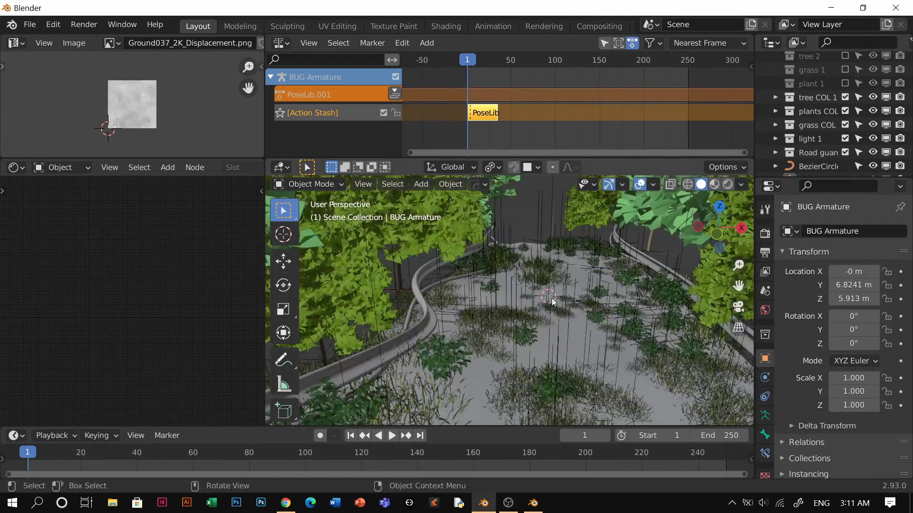
key(shift+grave)
key(w)
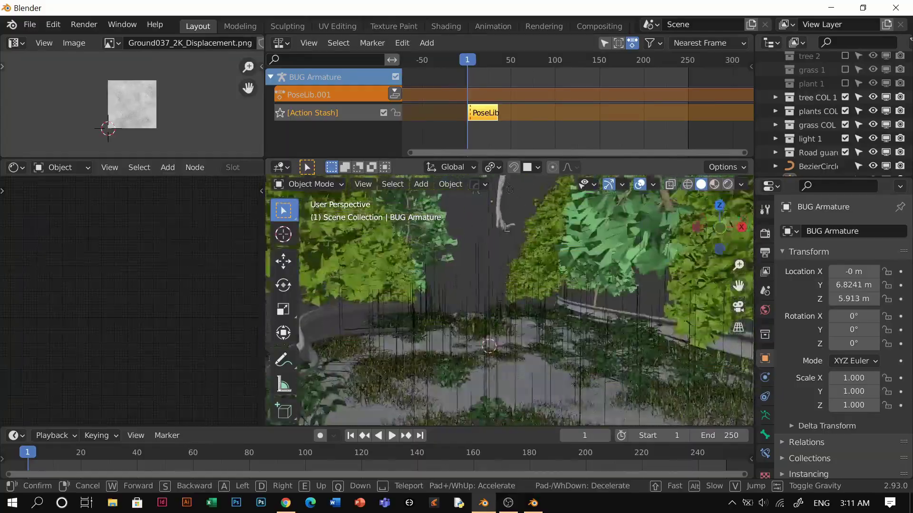
key(w)
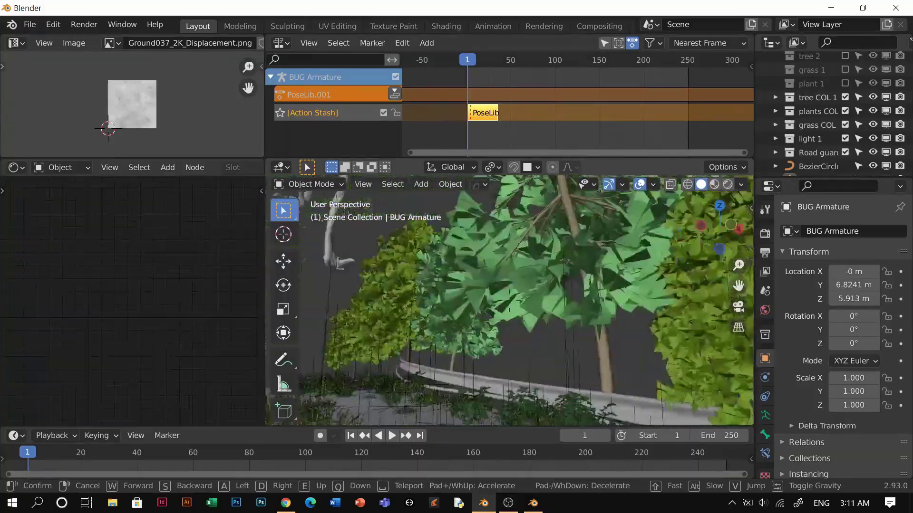
key(w)
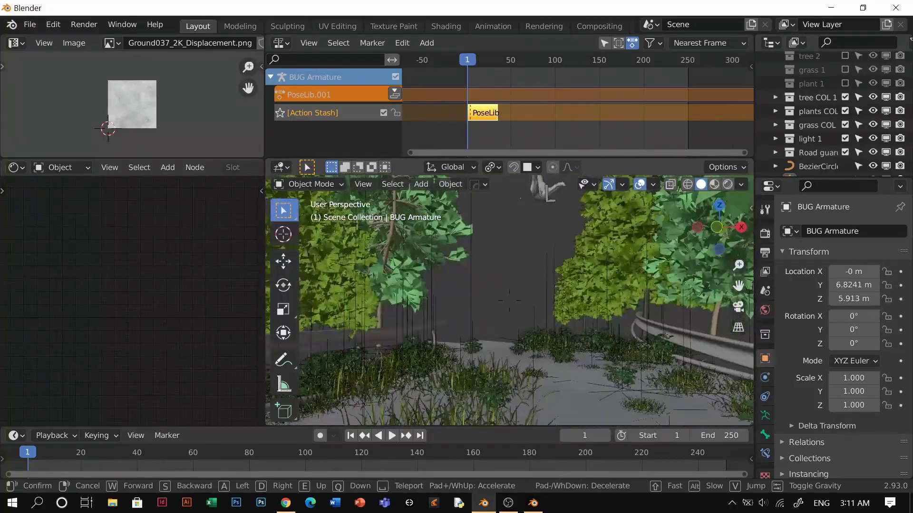
key(w)
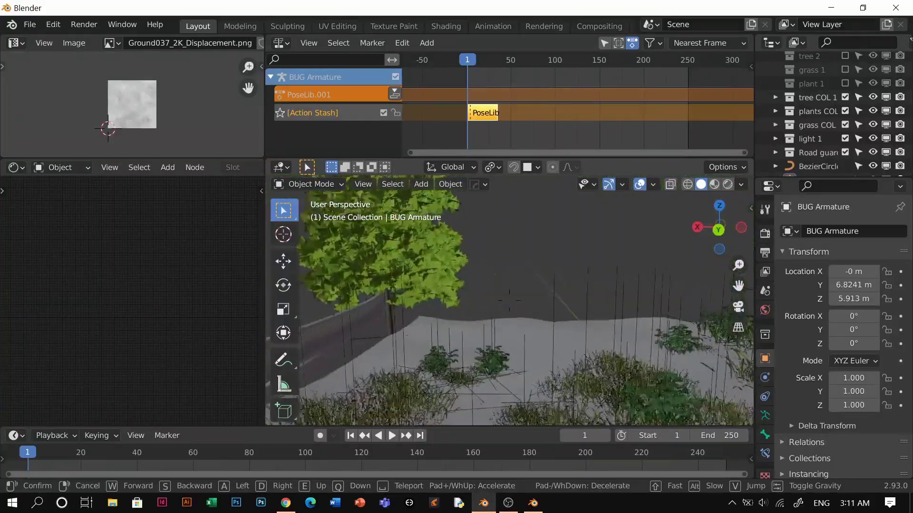
key(w)
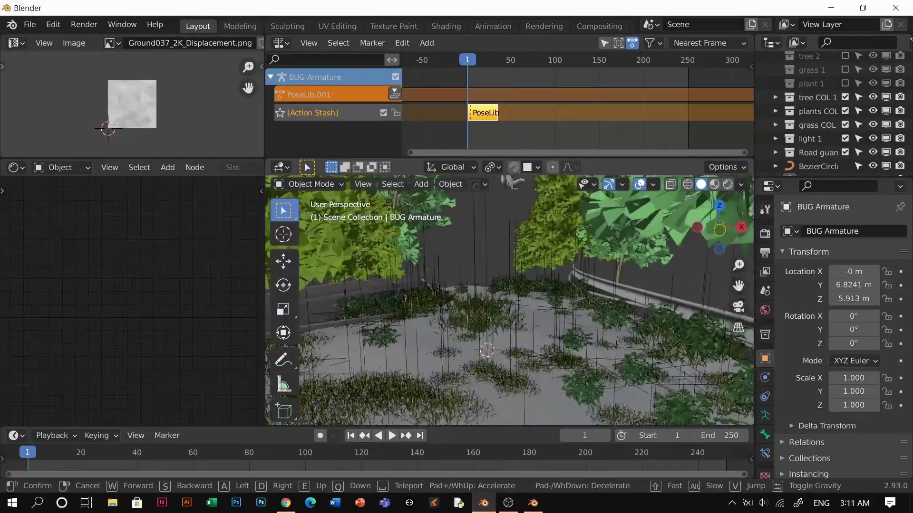
key(w)
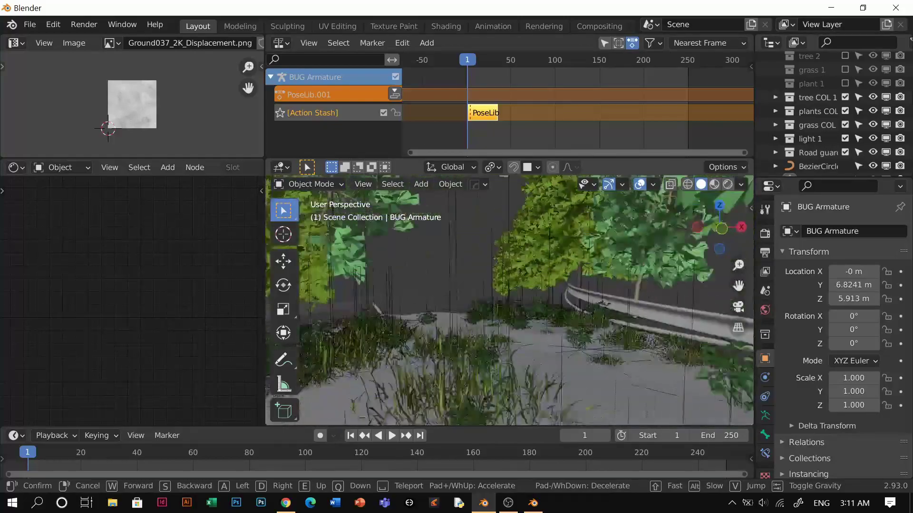
key(w)
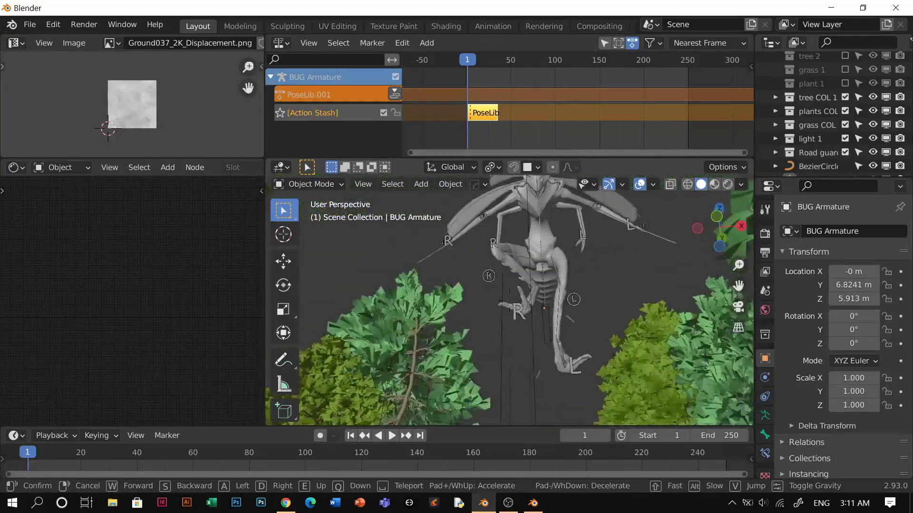
click(503, 237)
drag(492, 113, 508, 117)
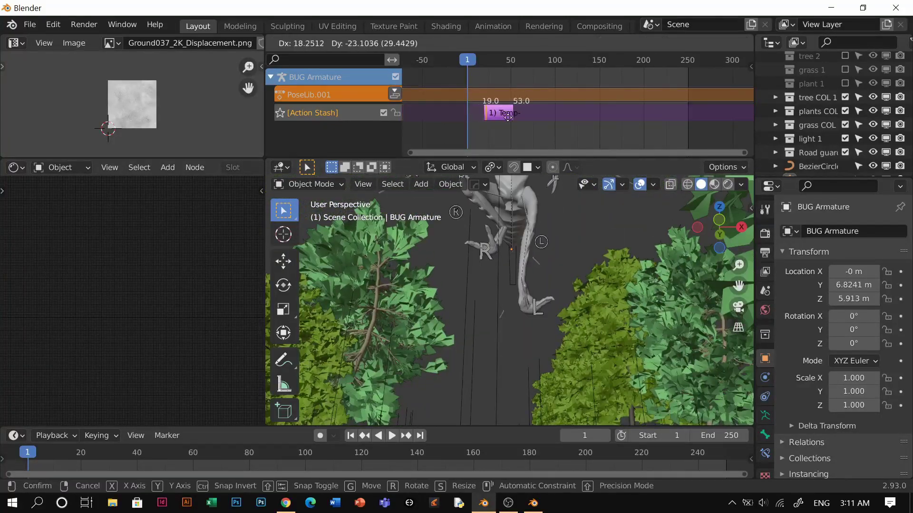
key(Escape)
key(shift+grave)
key(w)
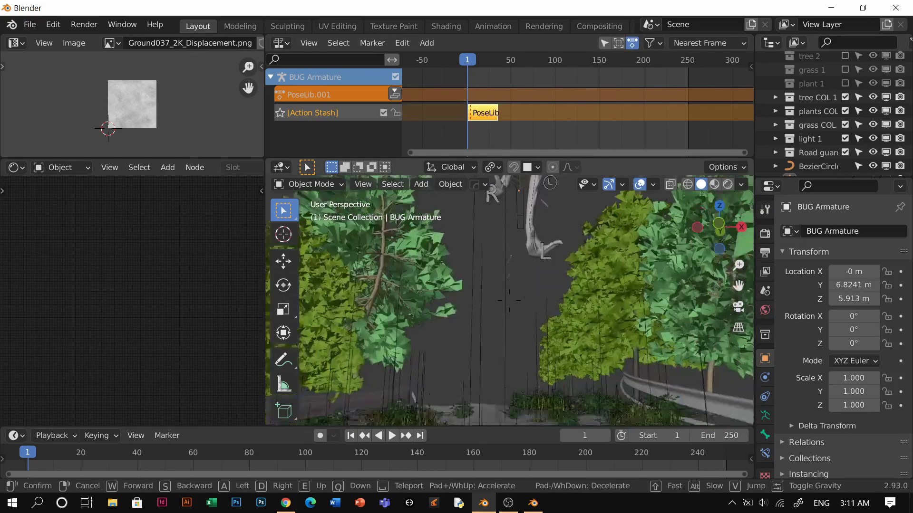
key(w)
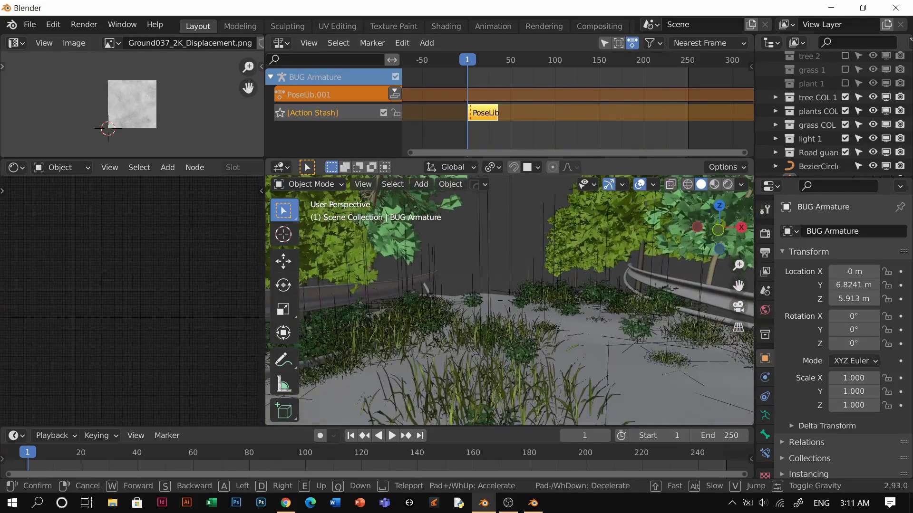
click(508, 303)
Merge the Nonlinear Animation editor area back into the 3D viewport so the viewport takes its full height.
middle_drag(507, 314, 505, 343)
scroll(511, 336, down, 8)
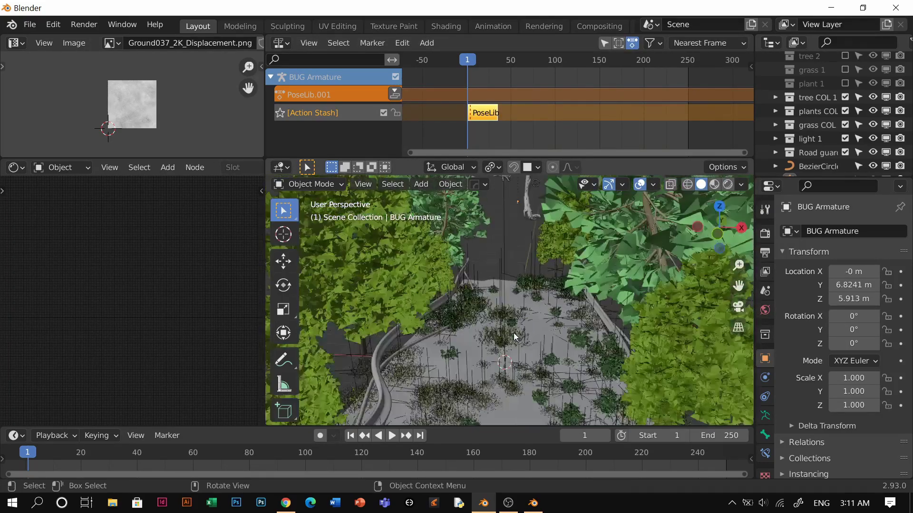
scroll(513, 337, down, 2)
middle_drag(544, 320, 575, 229)
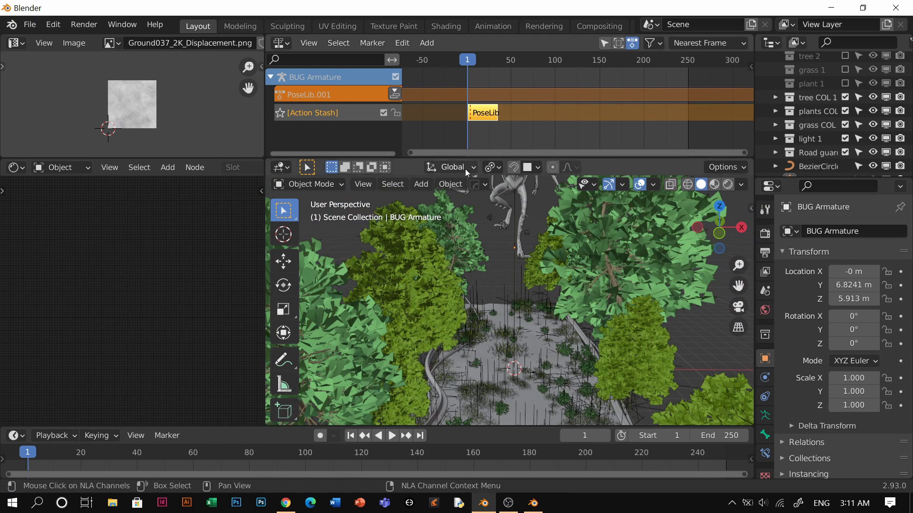
drag(267, 160, 363, 137)
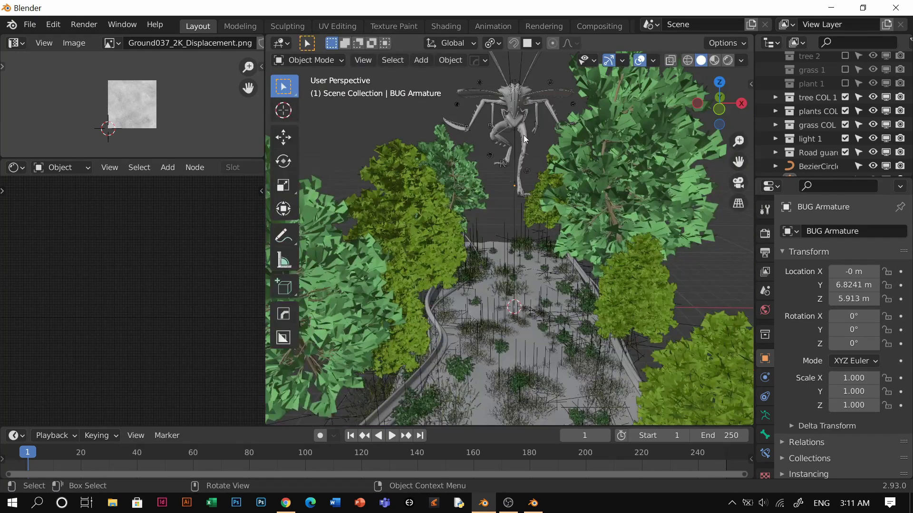
scroll(773, 157, down, 2)
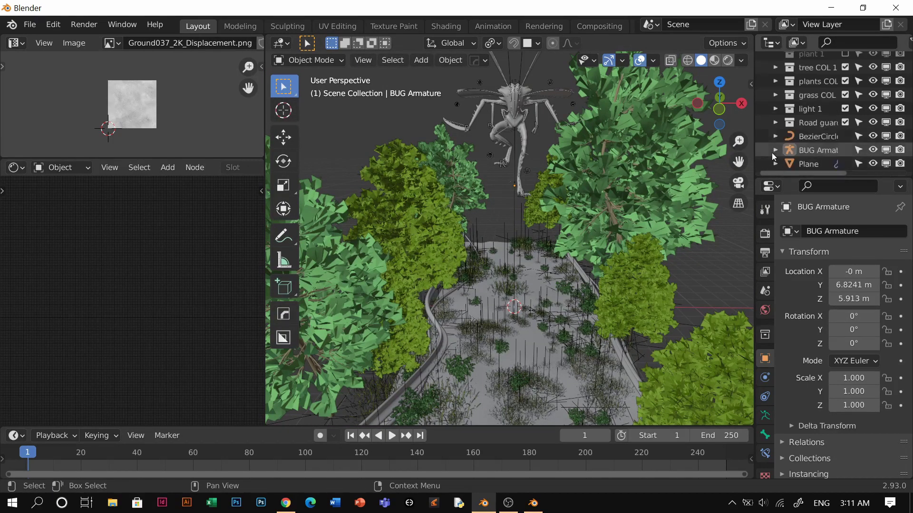
click(830, 156)
key(g)
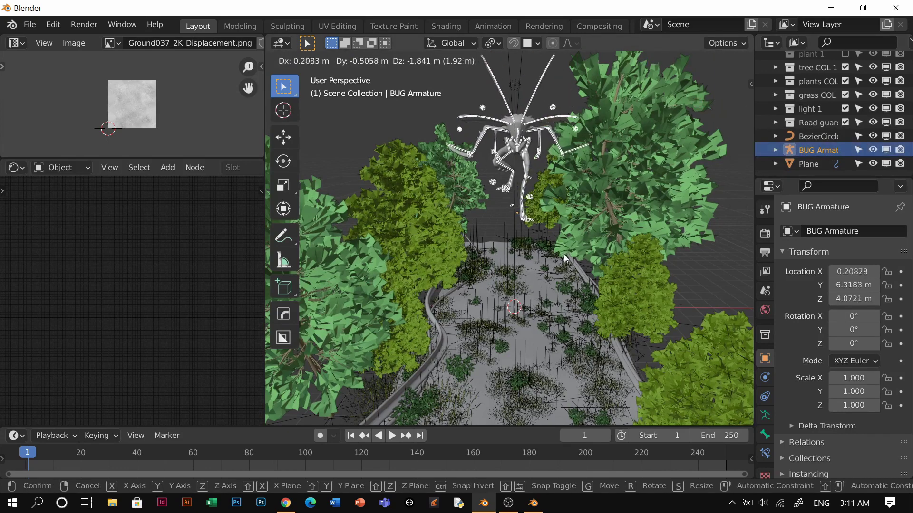
right_click(567, 259)
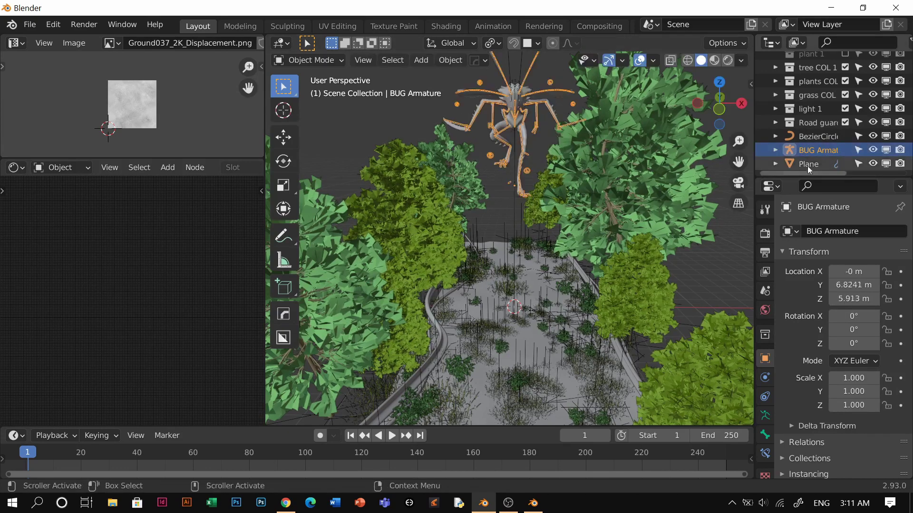
click(815, 137)
Move the BUG Armature into a new collection named "monster 1".
click(511, 157)
key(g)
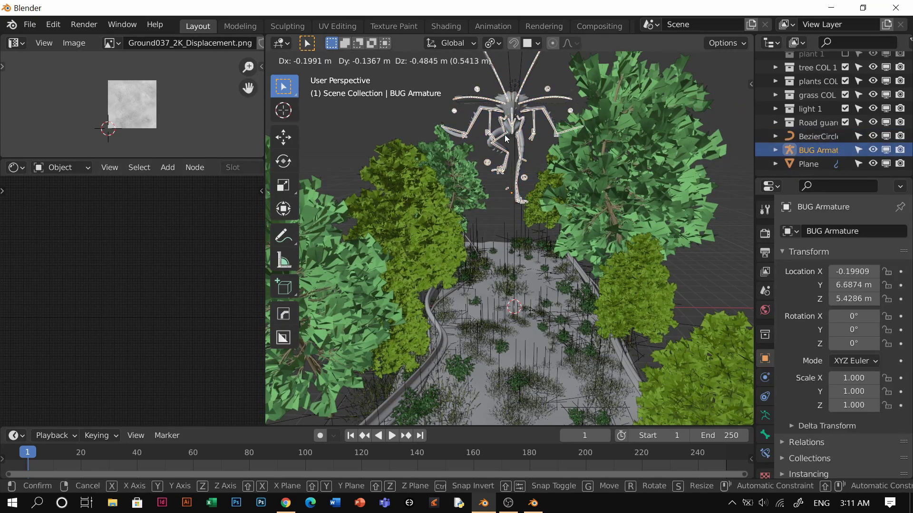
right_click(506, 138)
key(m)
click(506, 139)
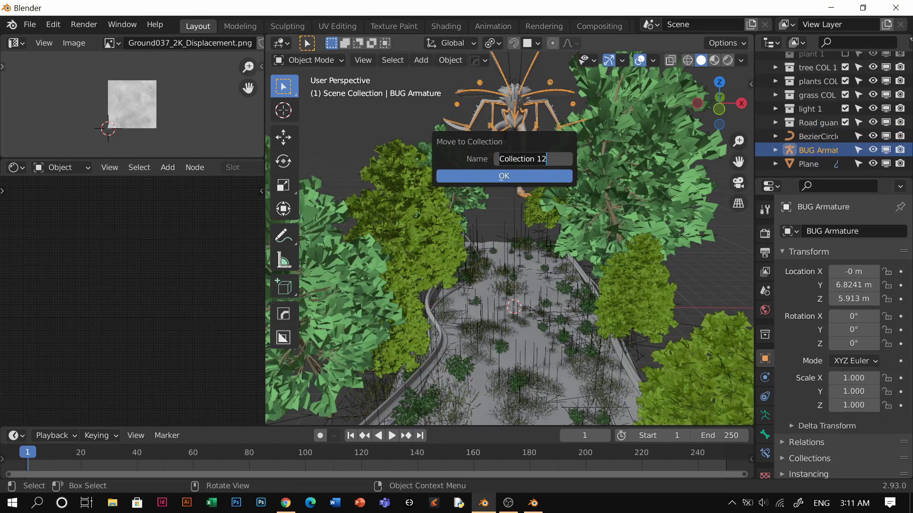
text(om)
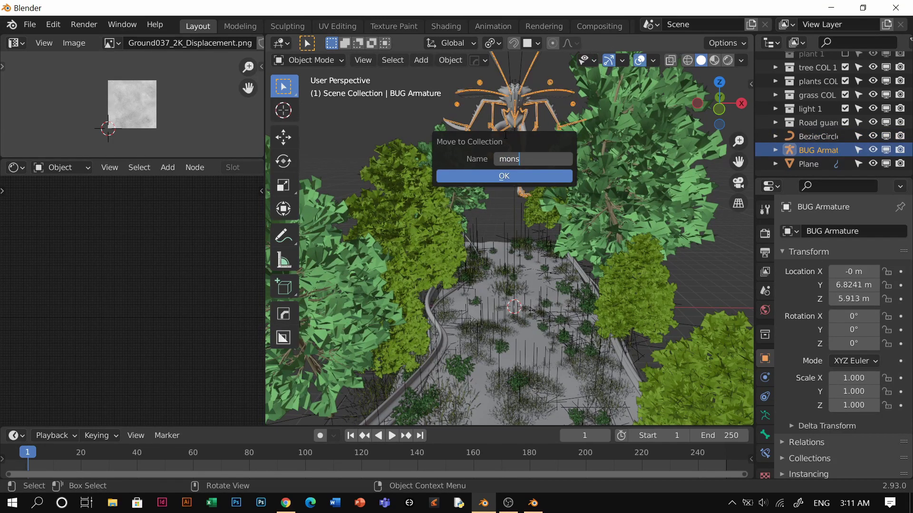
text(nster 1)
key(Return)
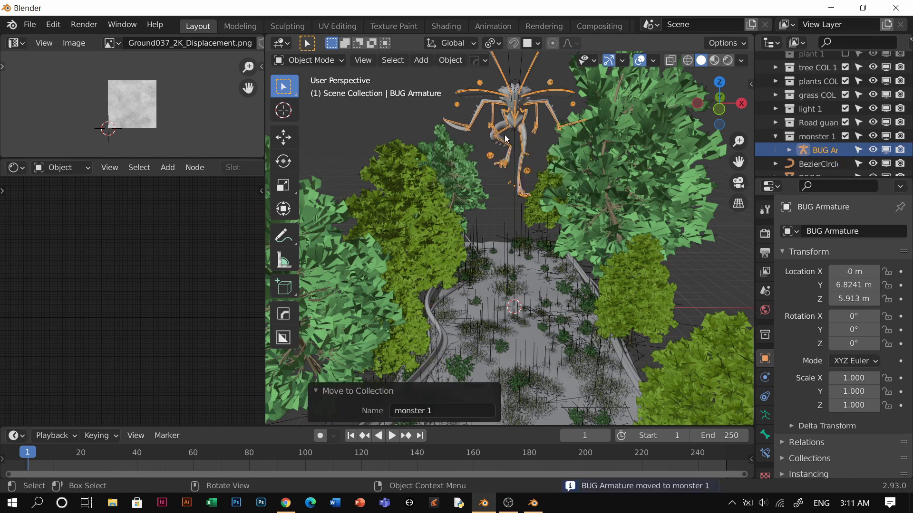
Put the BOOG mesh into the monster 1 collection and exclude that collection from the view layer.
click(776, 137)
scroll(808, 152, down, 1)
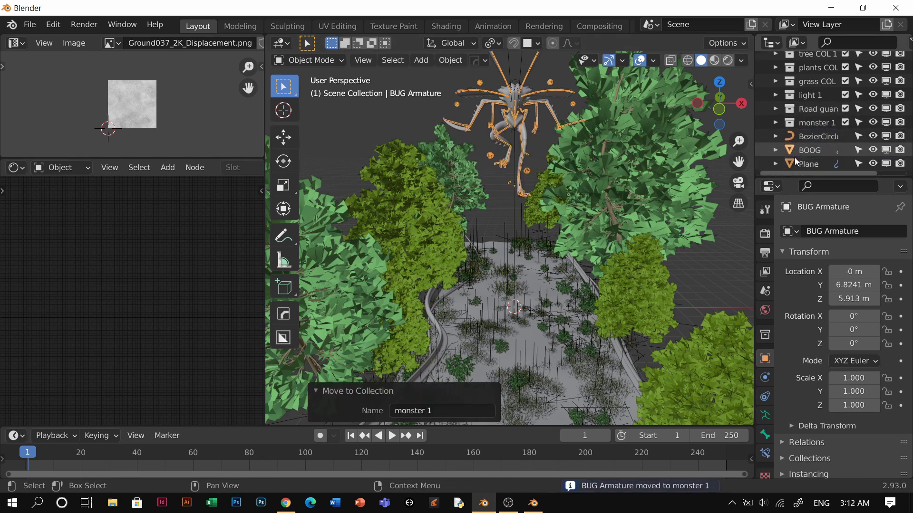
drag(809, 150, 822, 137)
click(845, 136)
Hide the tree, plants and grass COL collections in the viewport, leaving only the road and guardrails.
scroll(554, 247, down, 4)
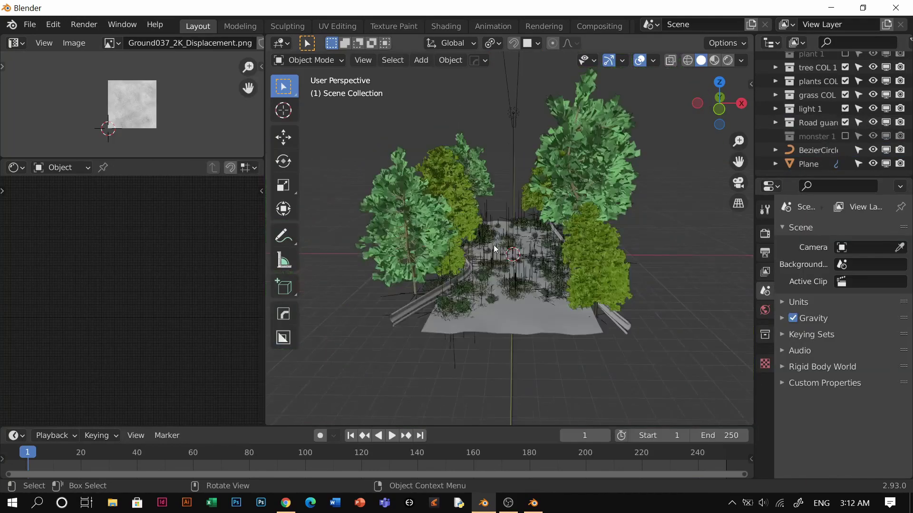
mouse_move(503, 245)
middle_down()
mouse_move(535, 256)
mouse_move(504, 247)
middle_up()
scroll(513, 249, up, 3)
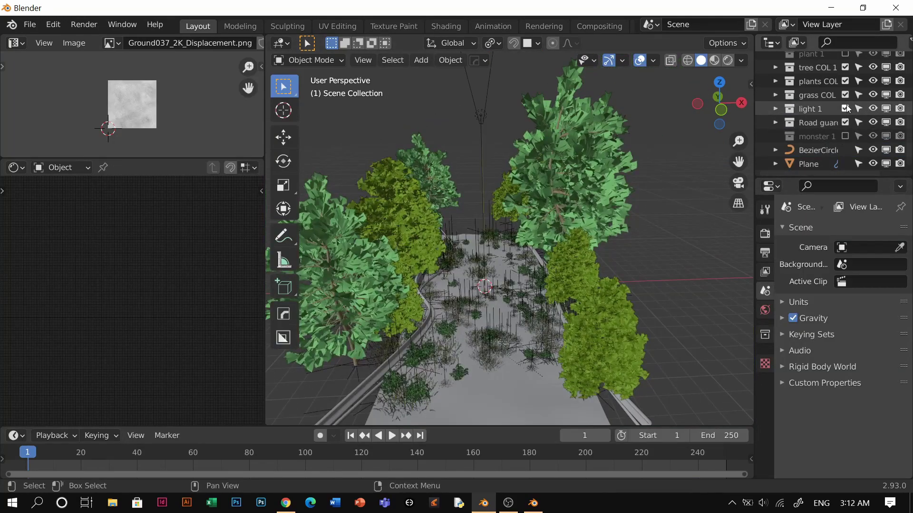
click(872, 67)
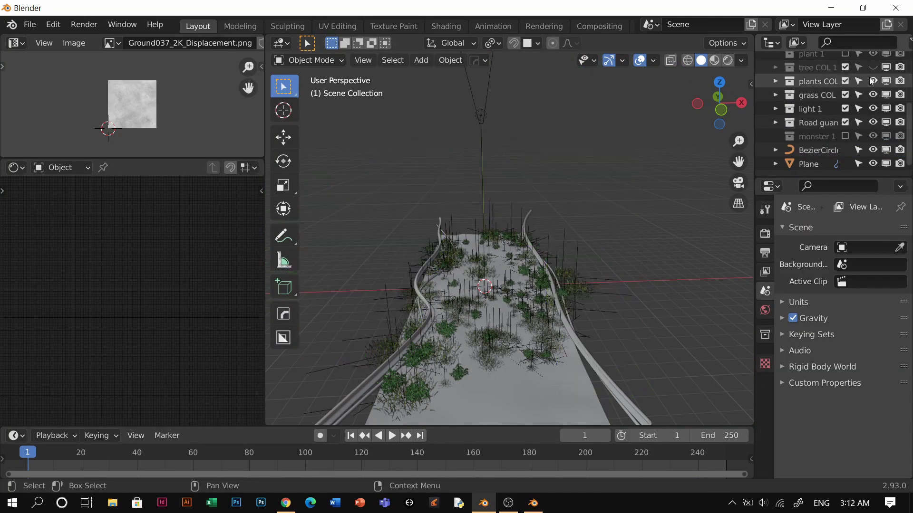
click(872, 81)
click(872, 94)
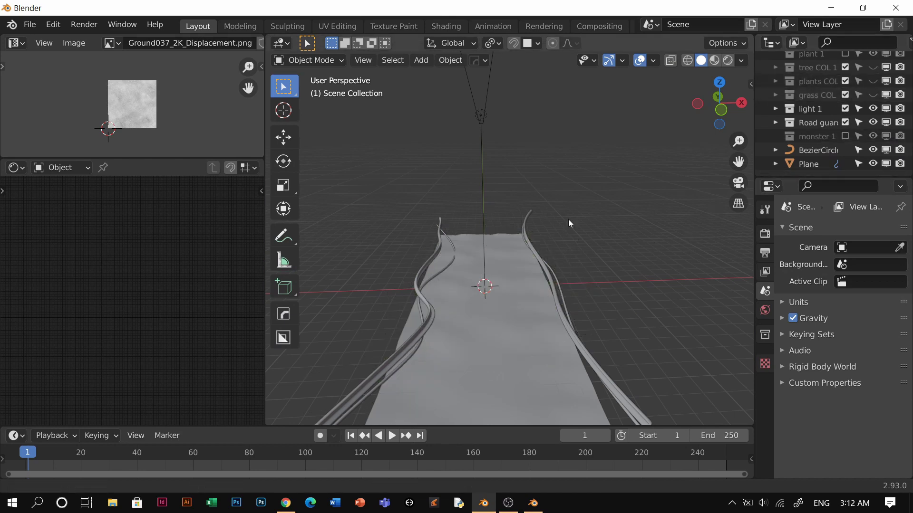
Preview the bare road and guardrails with their materials in Material Preview shading.
scroll(547, 219, down, 3)
key(z)
click(518, 224)
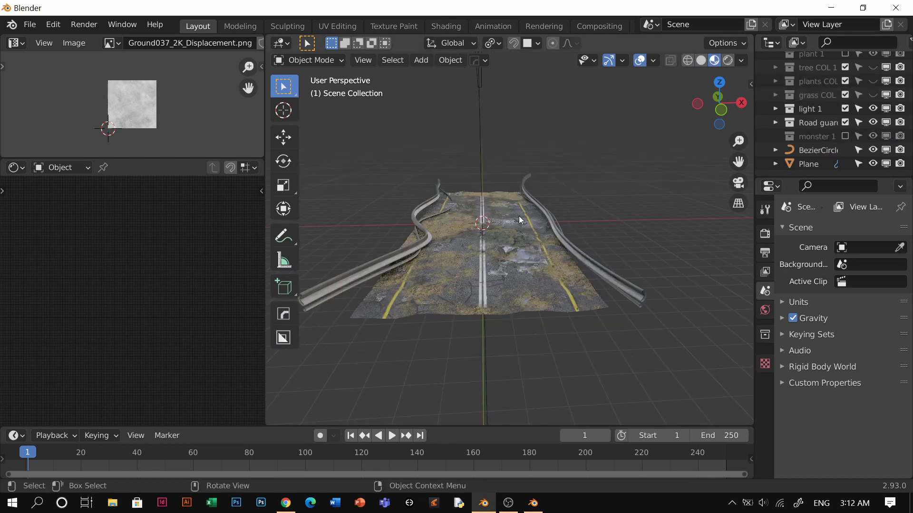
In solid shading, raise the NurbsPath.001 guardrail's control point that reaches over the road by about 0.16 m along Z.
mouse_move(521, 218)
middle_down()
mouse_move(529, 234)
mouse_move(513, 295)
mouse_move(430, 267)
middle_up()
scroll(530, 234, up, 3)
key(z)
click(429, 267)
key(Tab)
middle_drag(474, 246, 483, 244)
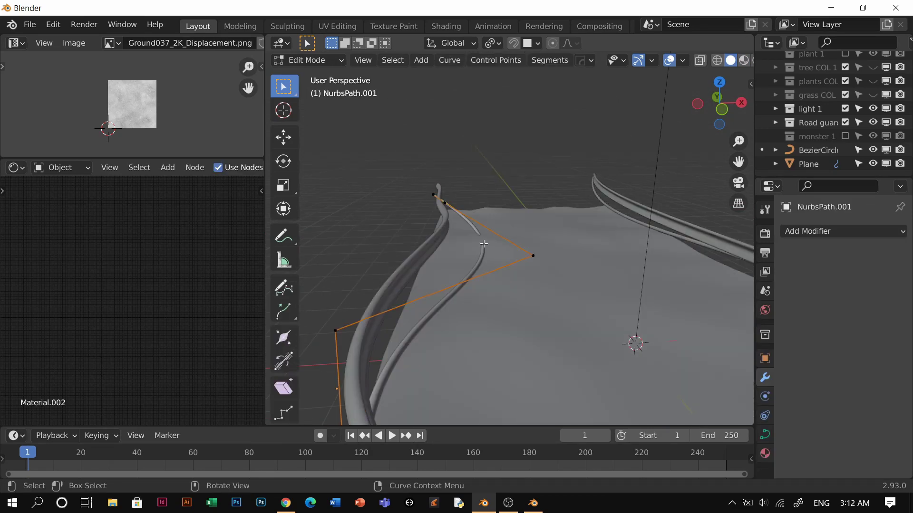
key(g)
key(z)
click(511, 209)
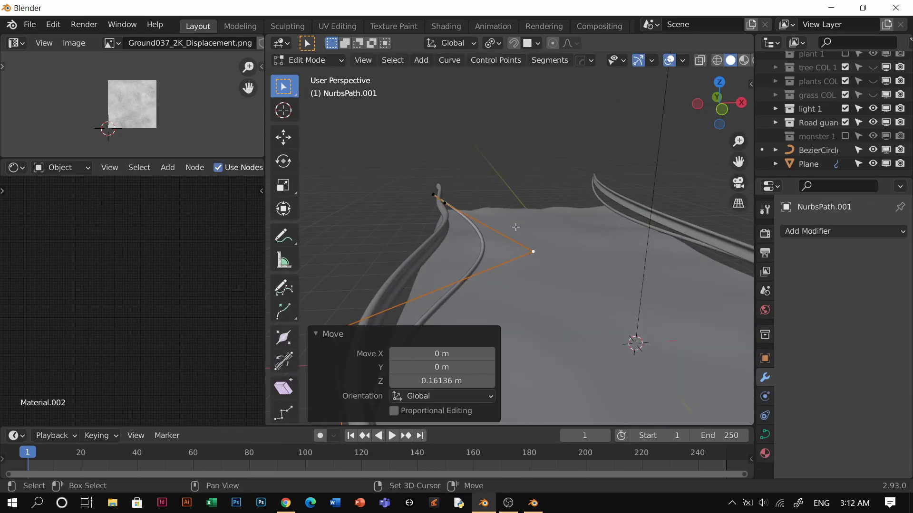
key(Tab)
Add a camera and align it to the current view looking along the road.
middle_drag(544, 260, 512, 309)
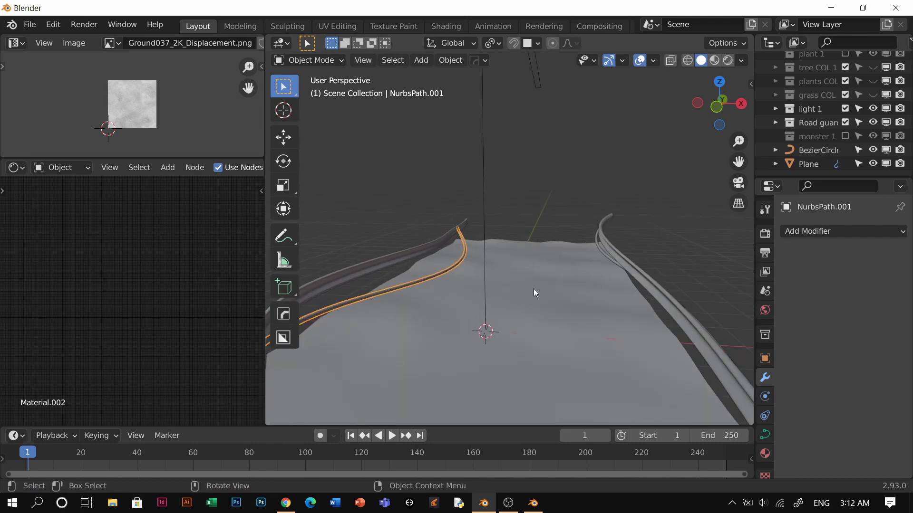
key(grave)
key(Escape)
key(shift+a)
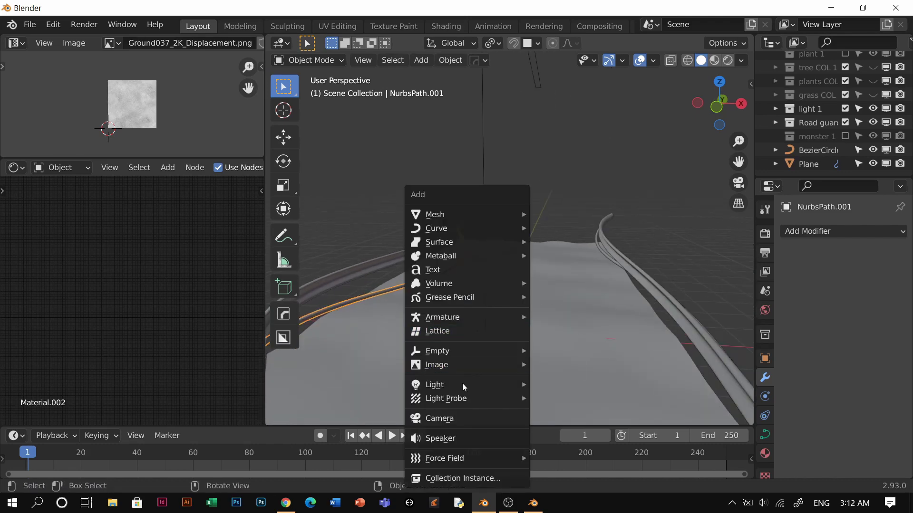
click(454, 418)
key(ctrl+alt+KP_0)
Walk the camera back and lower to about X 2.05, Y -10.07, Z 2.76 m, tilted about 84.6° to look down the road.
key(shift+grave)
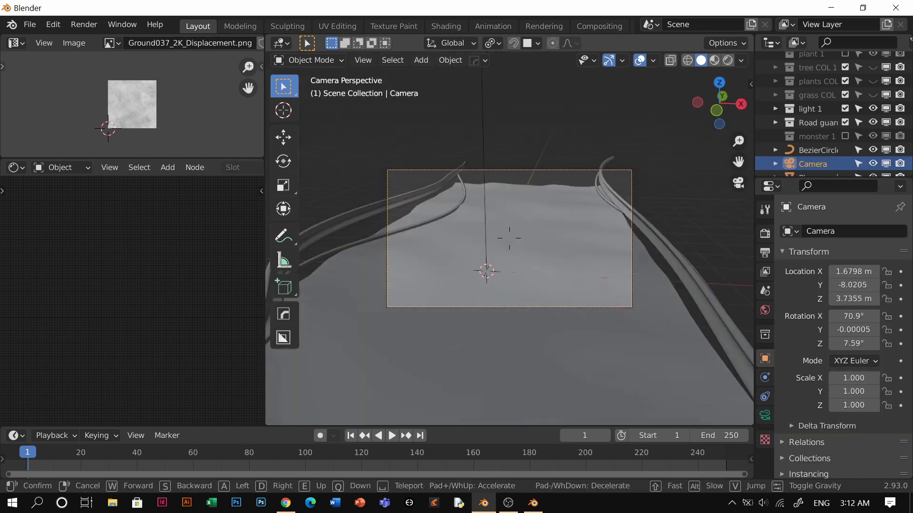
key(s)
key(q)
click(509, 239)
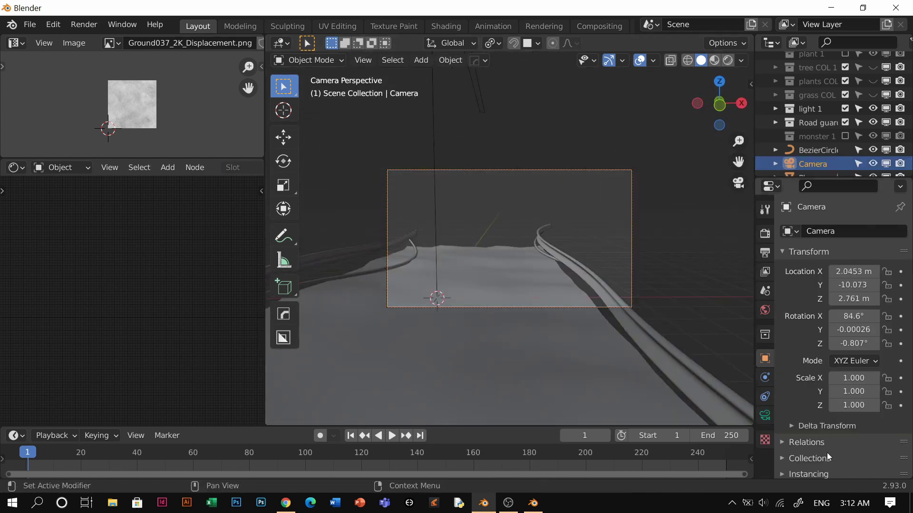
Set the camera's focal length to 22 mm and walk it slightly to reframe the road.
click(765, 415)
mouse_move(851, 293)
mouse_down()
mouse_move(861, 293)
mouse_move(850, 293)
mouse_up()
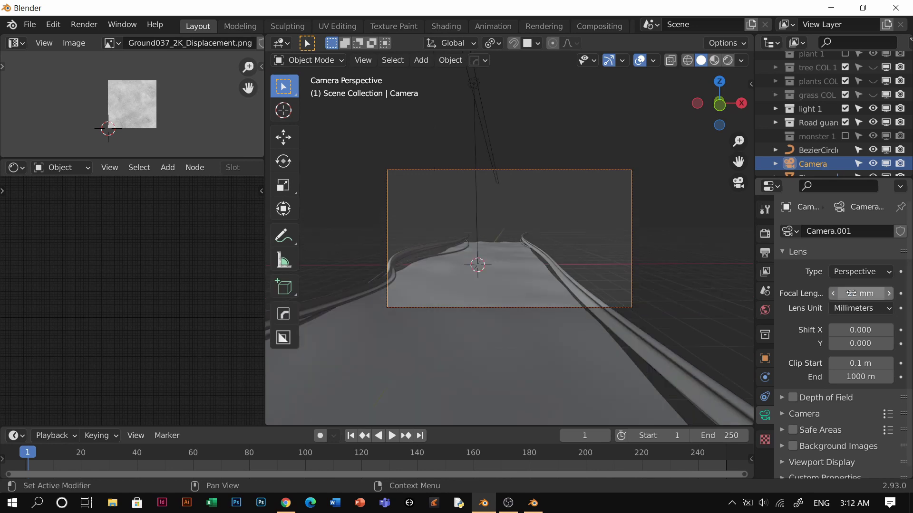
scroll(569, 235, up, 2)
key(shift+grave)
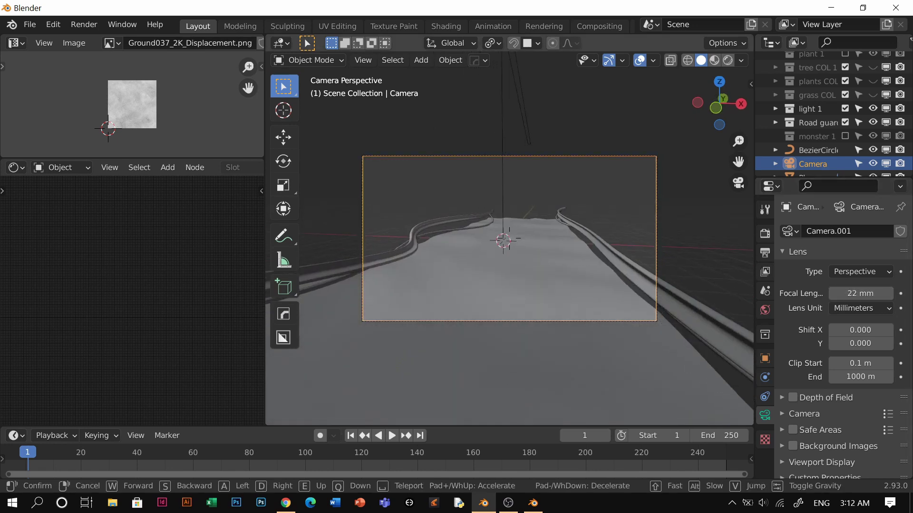
click(525, 239)
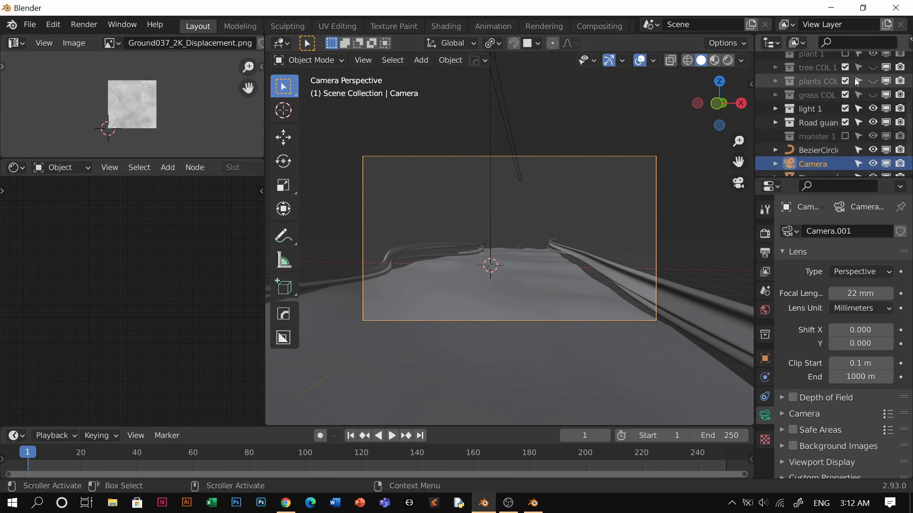
Unhide the grass, plants and tree collections and switch to Rendered shading.
click(873, 95)
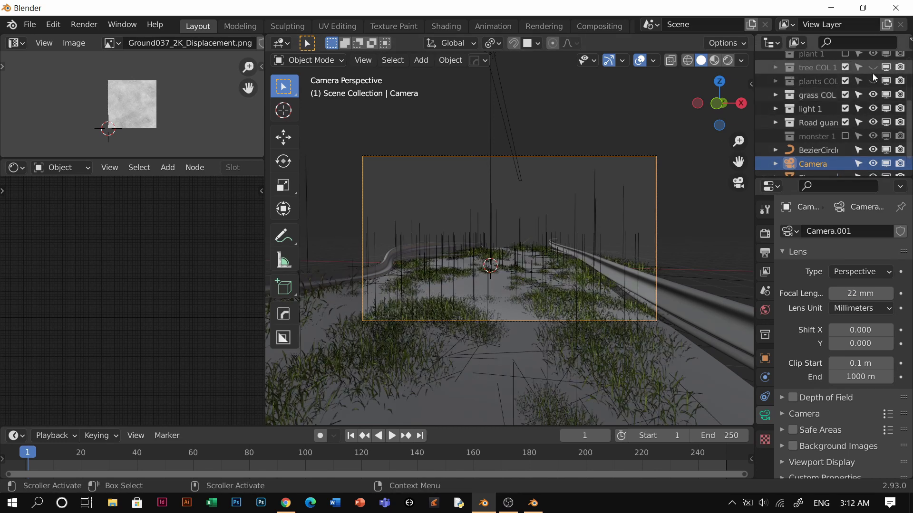
drag(872, 73, 871, 80)
key(z)
click(547, 149)
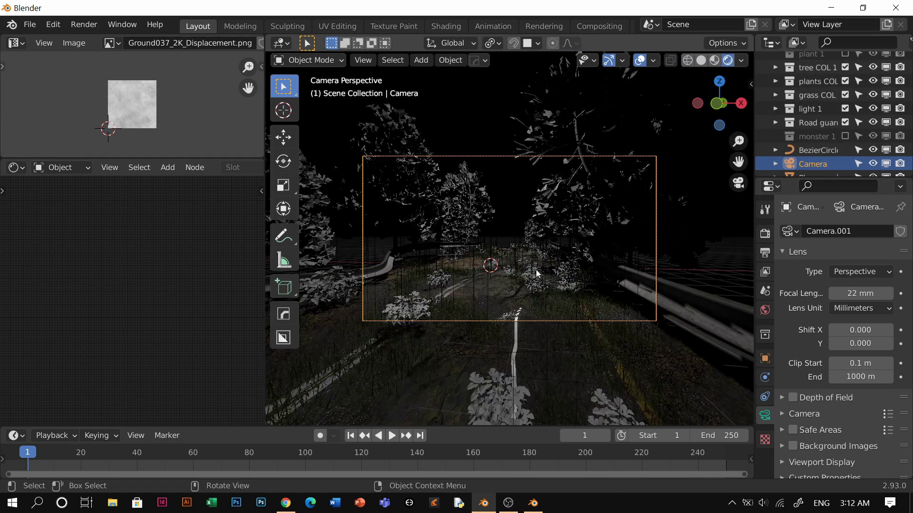
Walk the camera to a new position that frames the road with the curved left guardrail in the foreground.
key(shift+grave)
key(w)
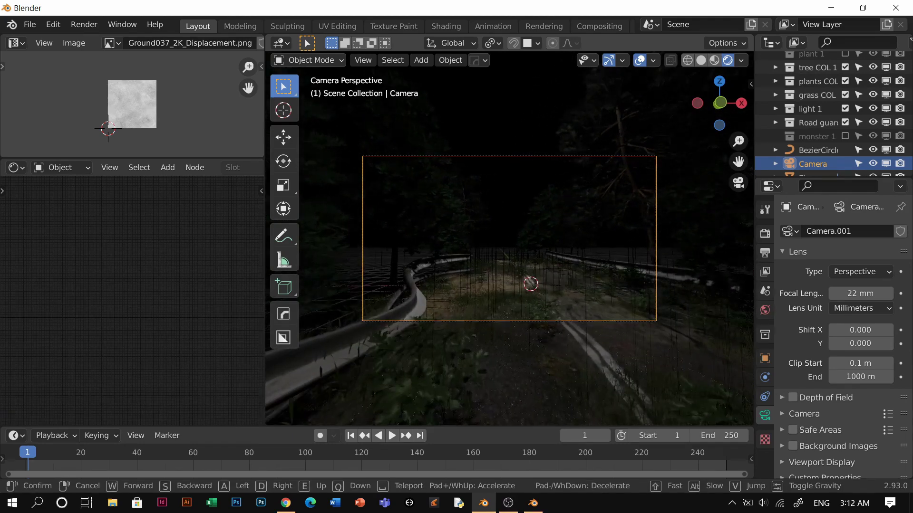
click(512, 238)
In solid shading, add a point light and move it about 5.37 m along Y and 3.48 m up along Z.
key(z)
click(547, 277)
mouse_move(548, 277)
middle_down()
mouse_move(516, 317)
mouse_move(520, 332)
middle_up()
key(shift+a)
mouse_move(560, 275)
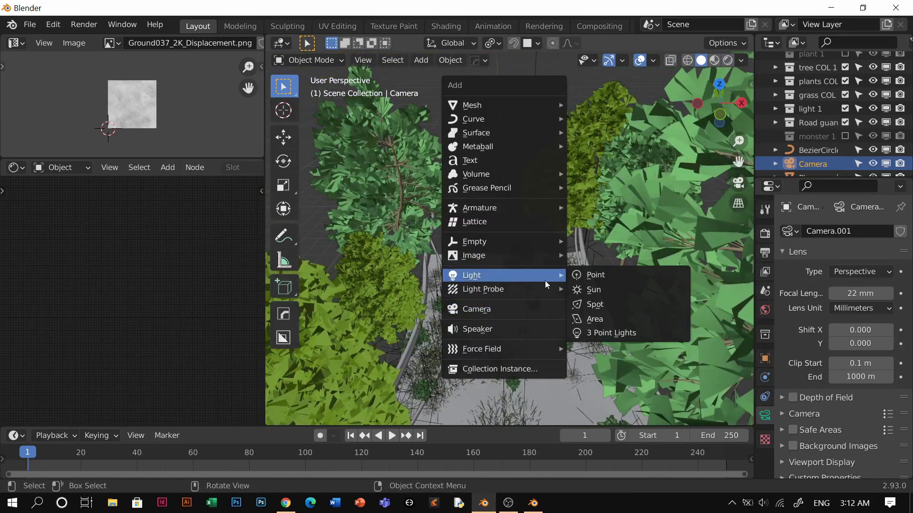
click(597, 275)
key(g)
key(y)
click(512, 349)
key(g)
key(z)
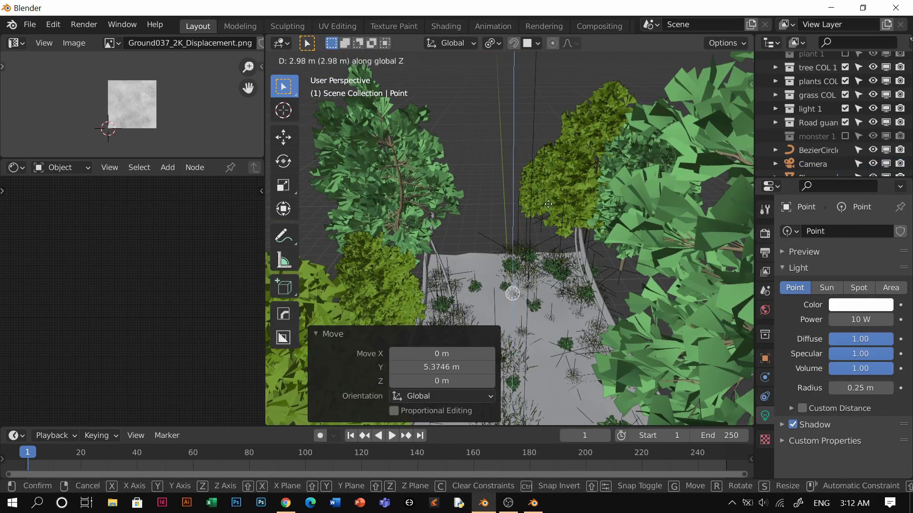
click(500, 302)
In the rendered camera view, raise the point light's power to about 784 W and hide the viewport overlays.
key(KP_0)
key(z)
click(540, 204)
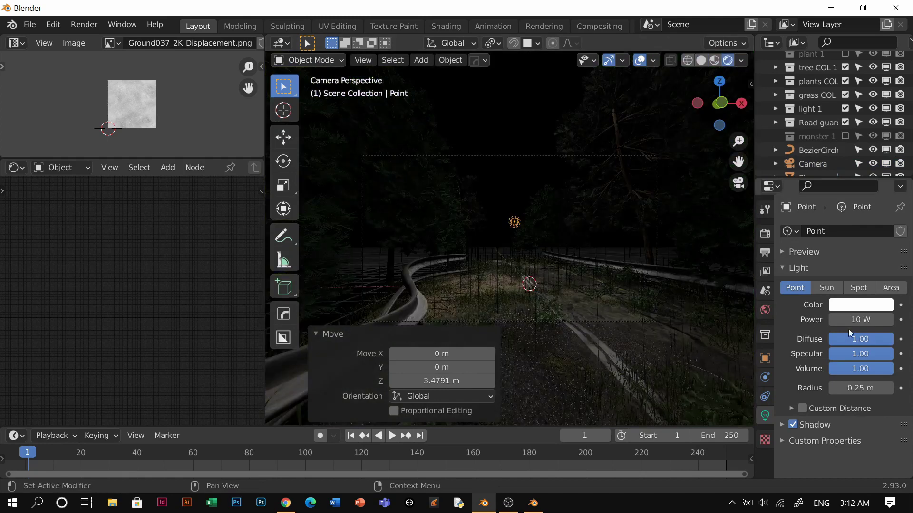
drag(849, 321, 905, 321)
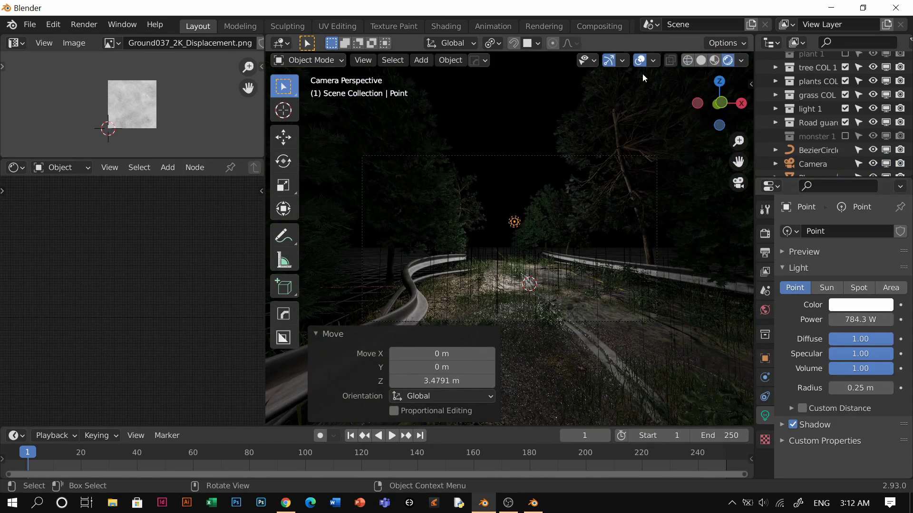
key(shift+alt+z)
scroll(555, 299, up, 2)
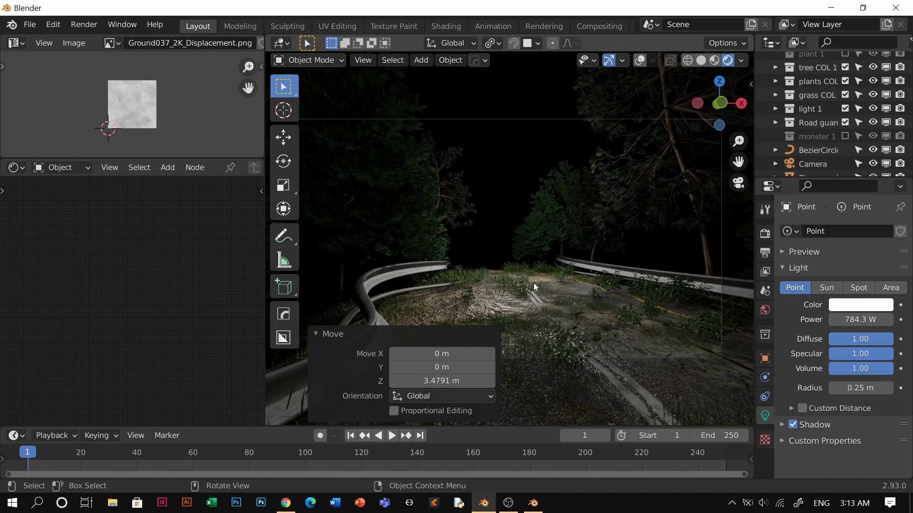
In solid shading, enable Contact Shadows on the point light.
key(z)
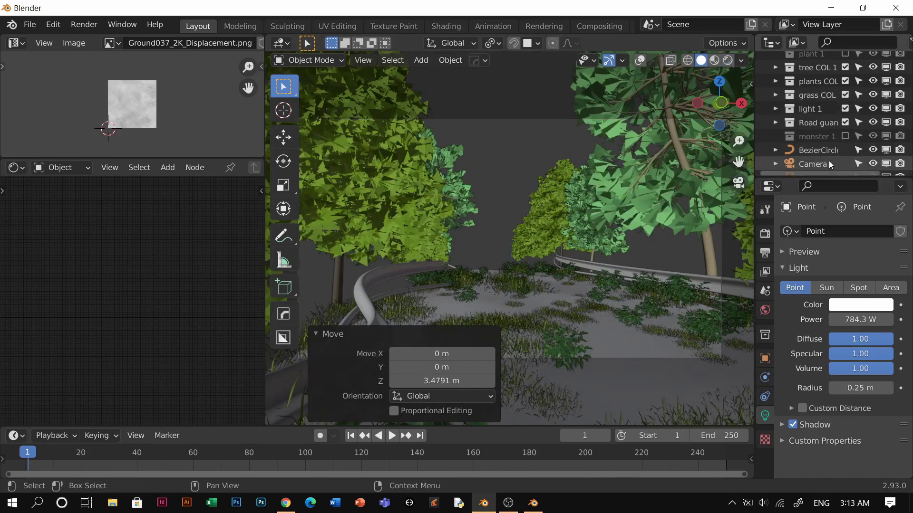
scroll(845, 141, down, 2)
click(811, 135)
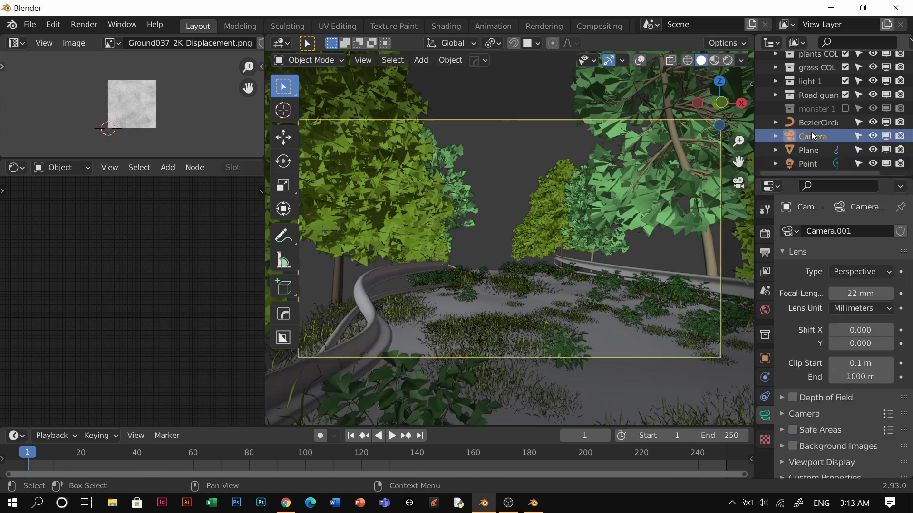
click(804, 164)
click(781, 427)
scroll(788, 439, down, 3)
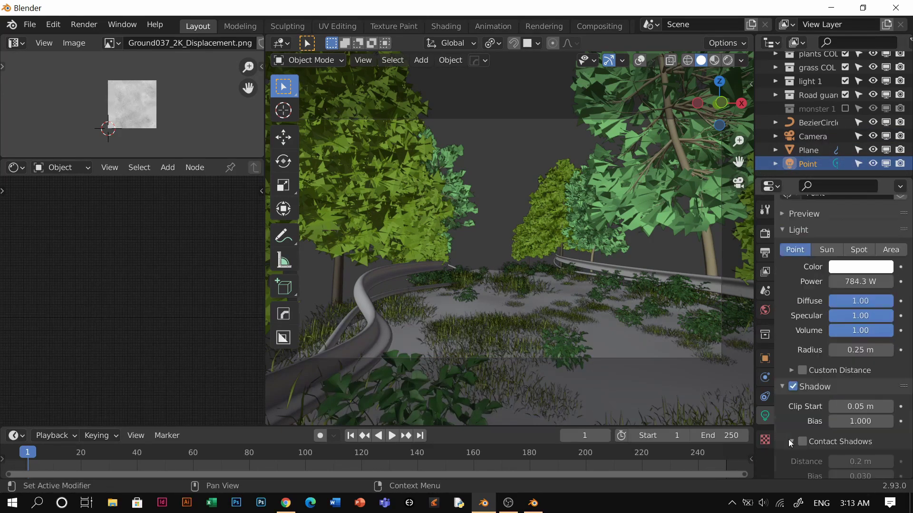
click(800, 424)
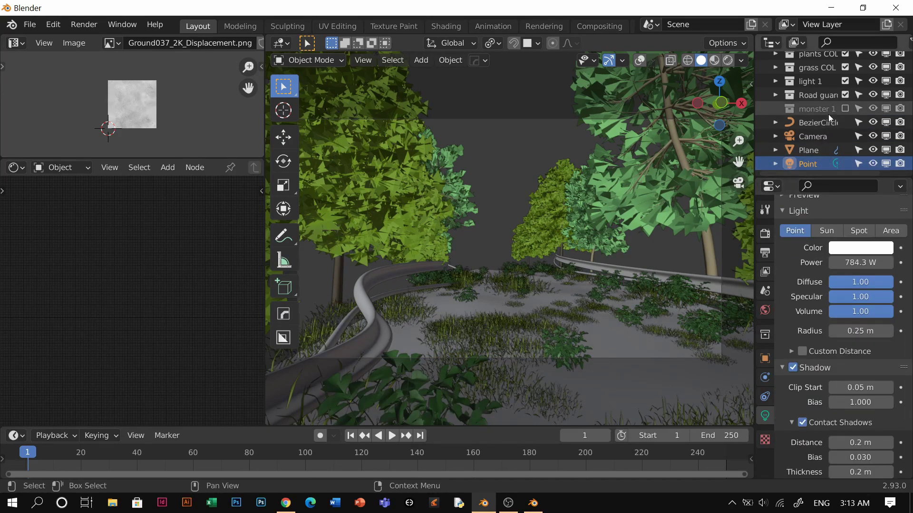
Enable Contact Shadows on the Area light in the light 1 collection and preview the scene in Rendered shading.
click(775, 81)
click(812, 94)
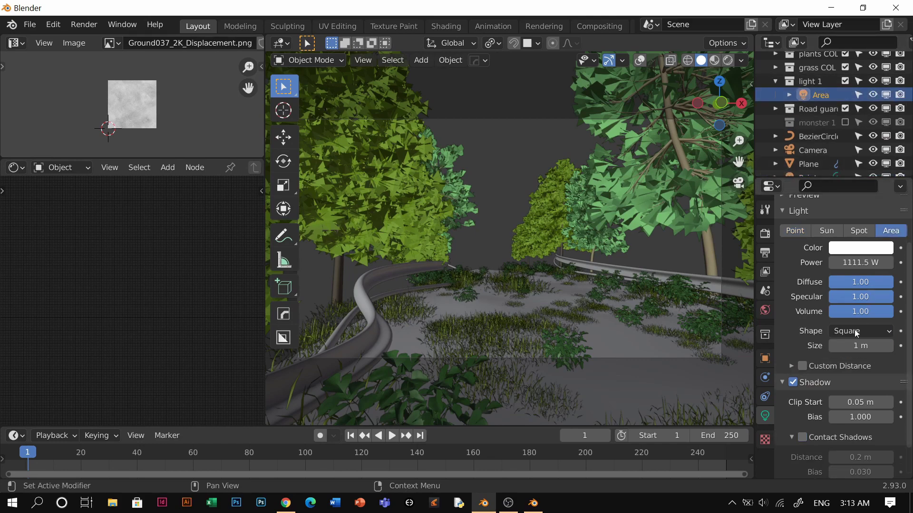
click(802, 437)
key(z)
click(561, 221)
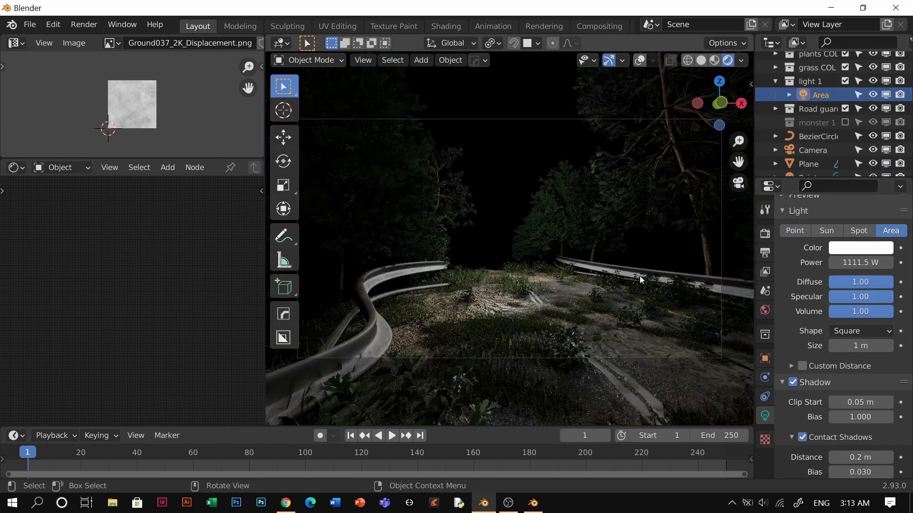
Compare the rendered road with the Area light's contact shadows switched off and back on.
click(802, 438)
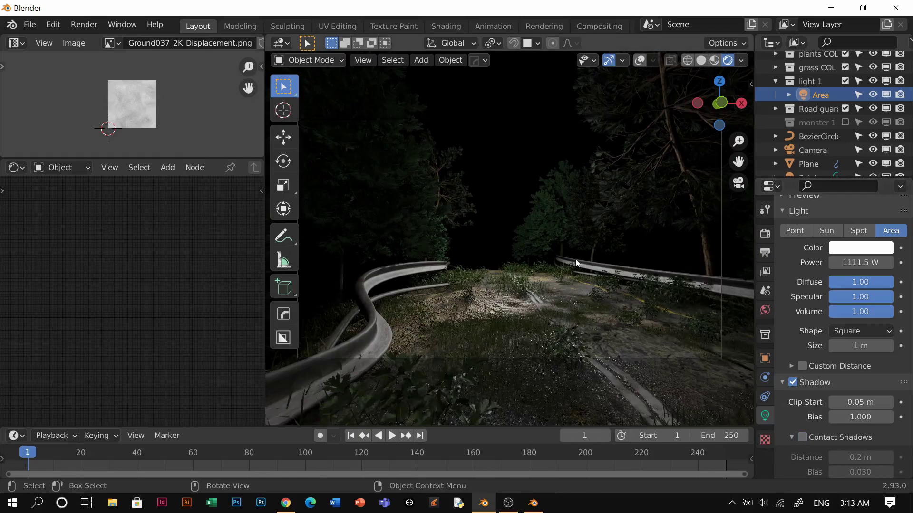
key(z)
click(560, 284)
mouse_move(557, 275)
middle_down()
mouse_move(552, 314)
mouse_move(564, 288)
mouse_move(520, 340)
middle_up()
scroll(555, 285, up, 2)
key(KP_0)
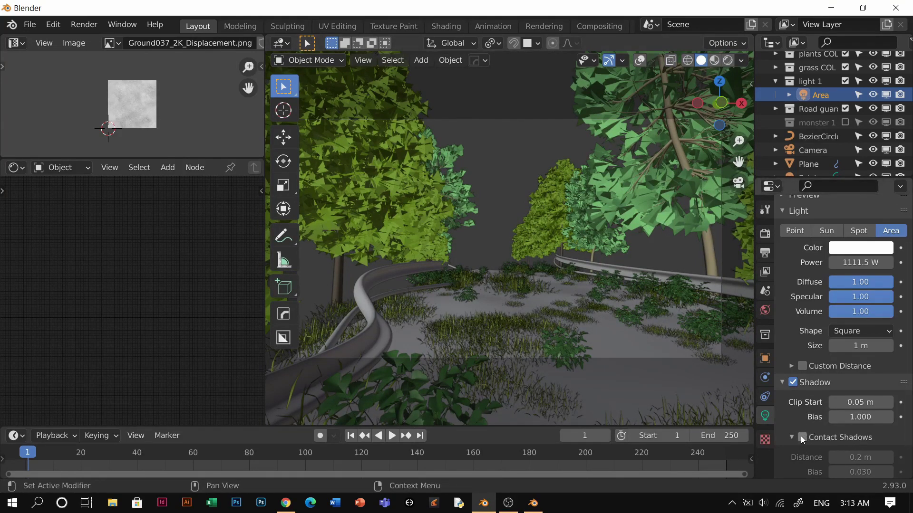
key(z)
click(505, 168)
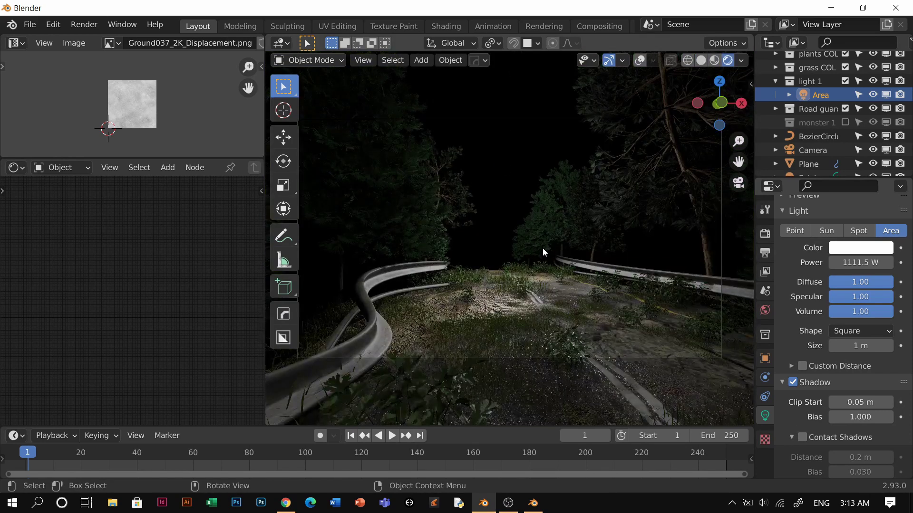
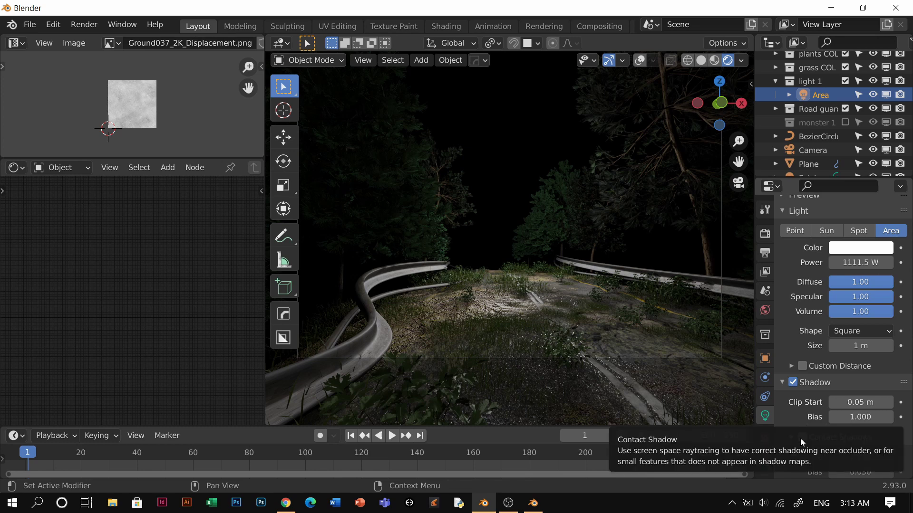
click(801, 438)
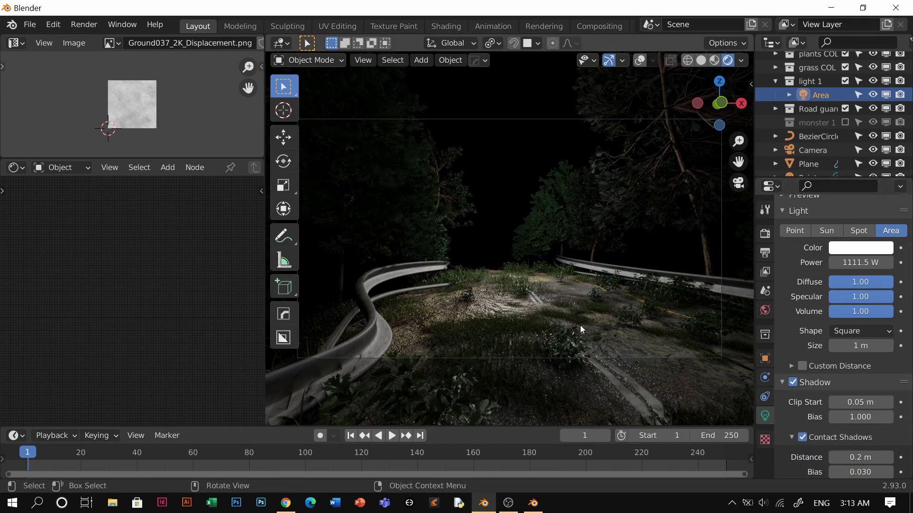
scroll(618, 346, up, 5)
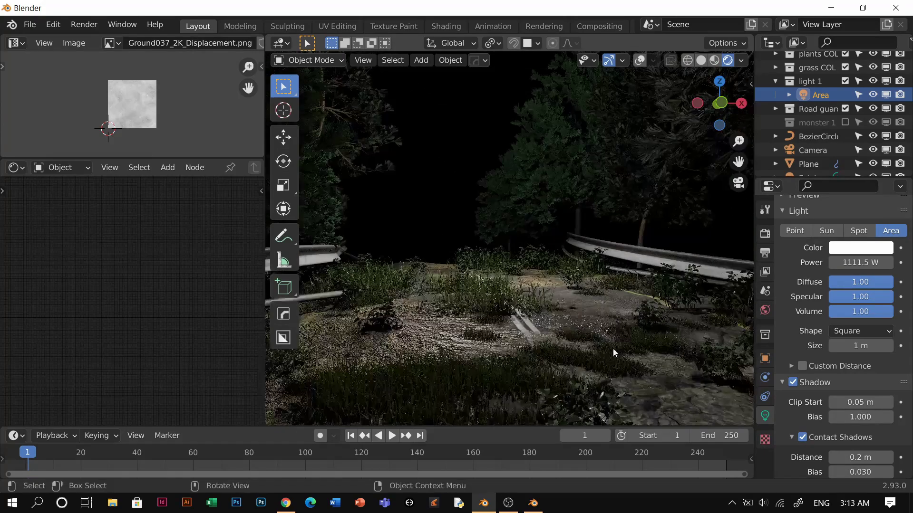
scroll(582, 364, down, 5)
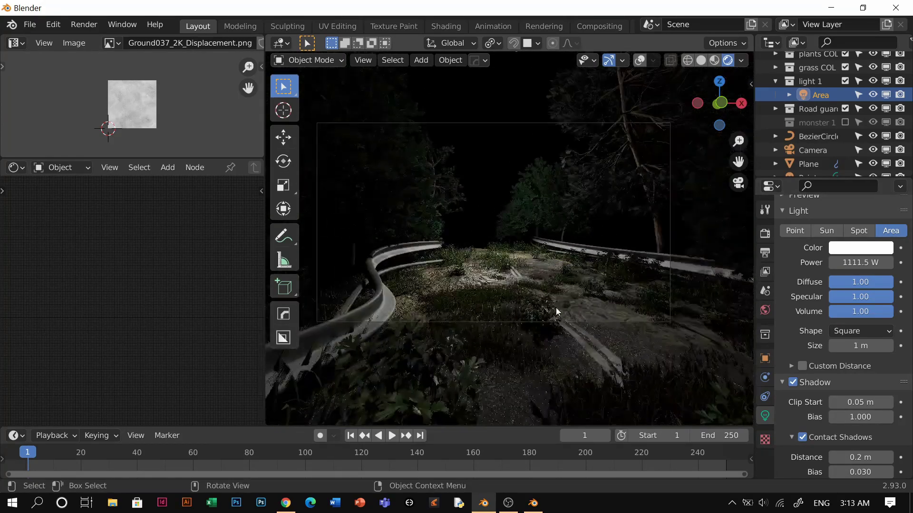
shift+middle_drag(553, 338, 553, 344)
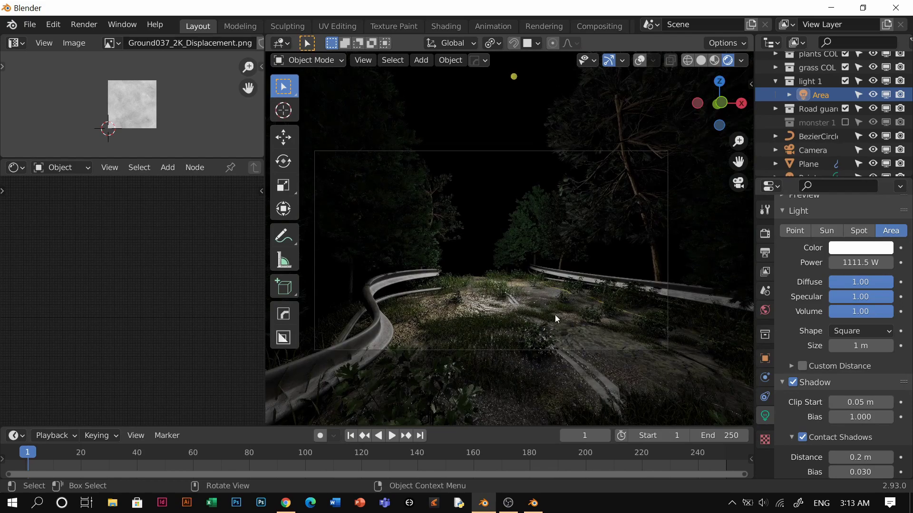
In solid shading, hide the tree, plants and grass collections in the viewport while keeping the camera view.
key(z)
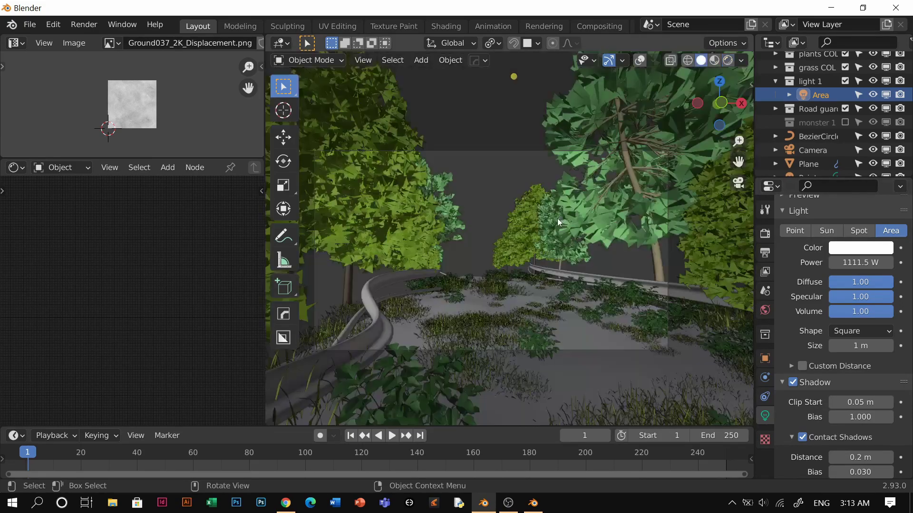
middle_drag(547, 225, 521, 292)
key(KP_0)
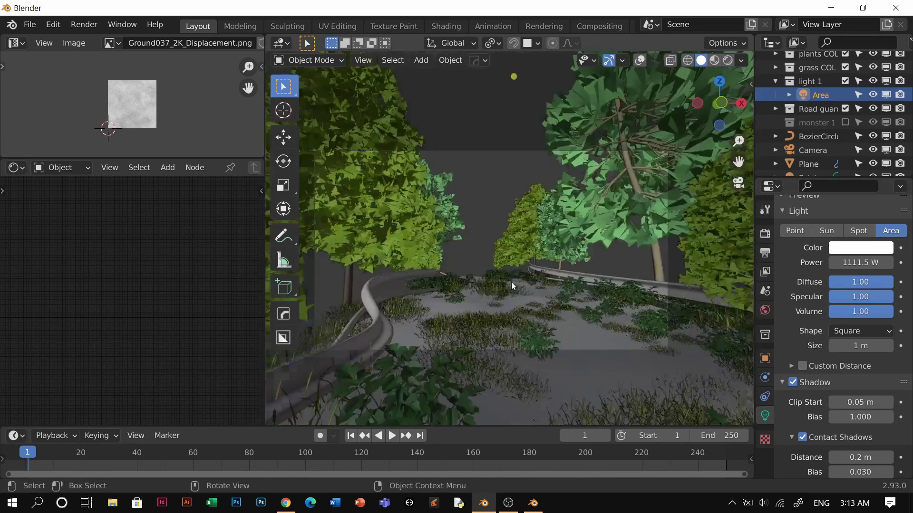
scroll(856, 114, up, 3)
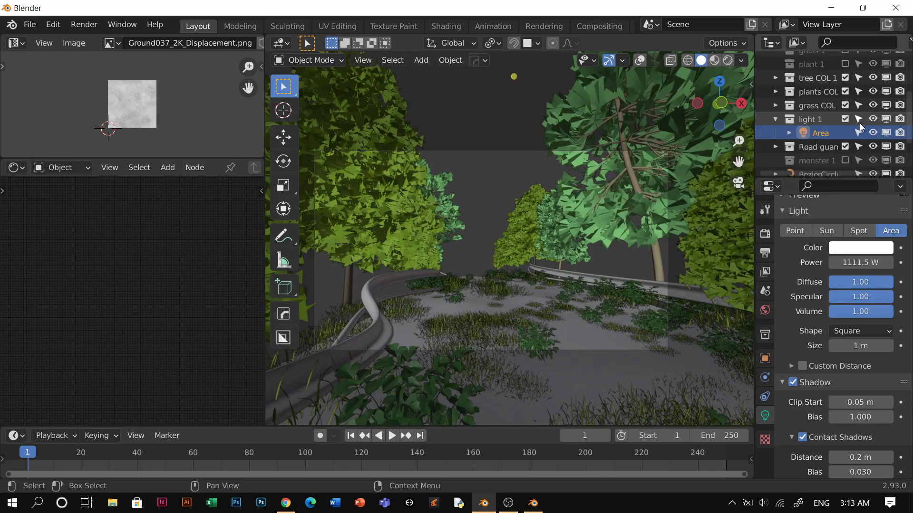
click(872, 78)
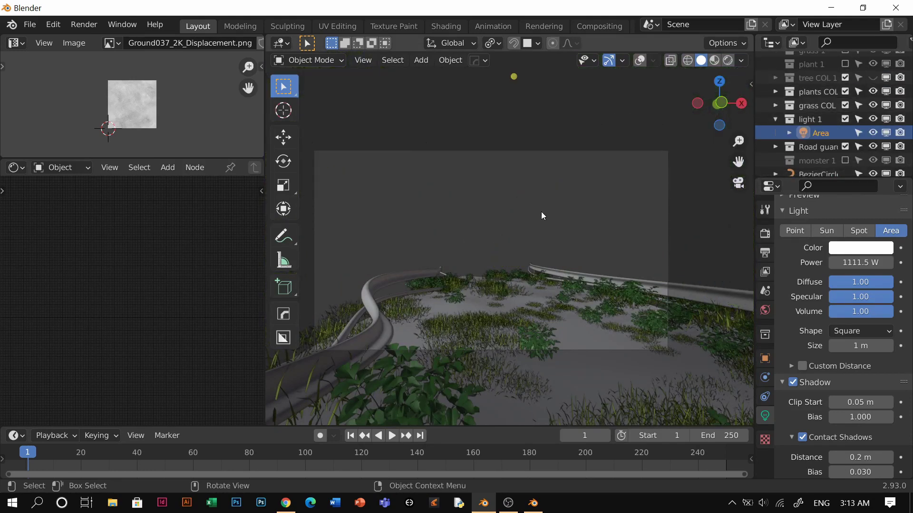
click(541, 212)
click(872, 91)
click(872, 105)
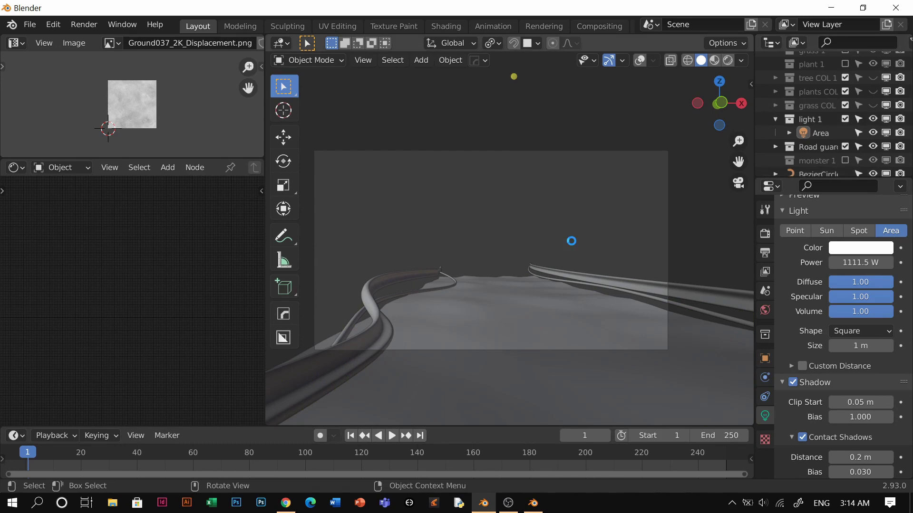
Render the current frame, examine the whole image and close the render window.
key(F12)
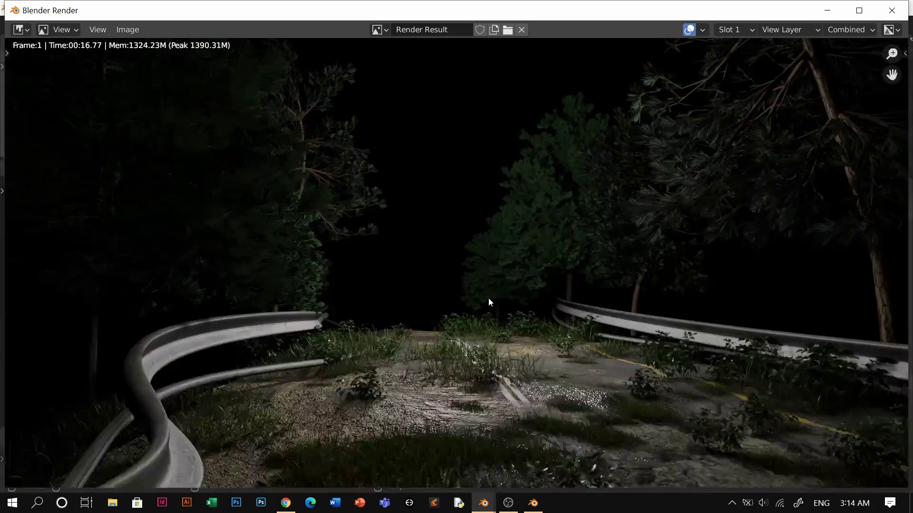
scroll(489, 298, down, 1)
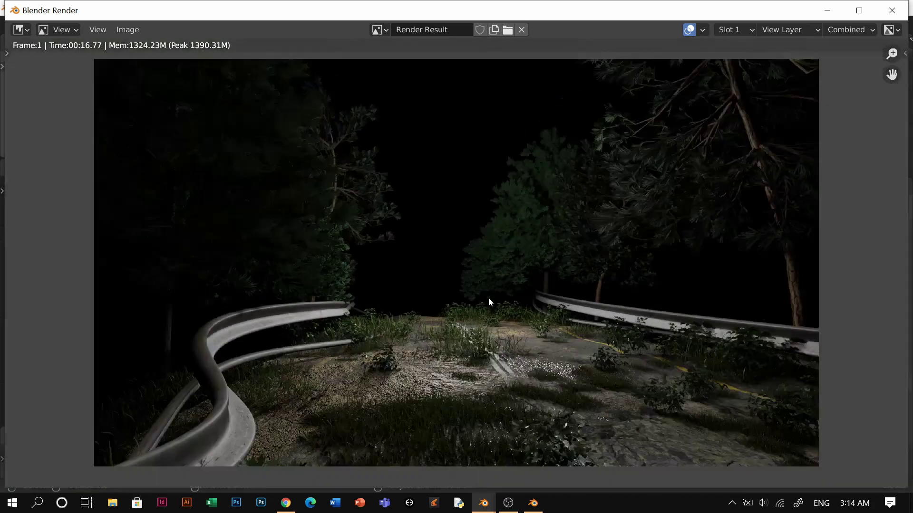
click(895, 9)
Reopen and close the last render, and set the render sample count to 15.
click(765, 234)
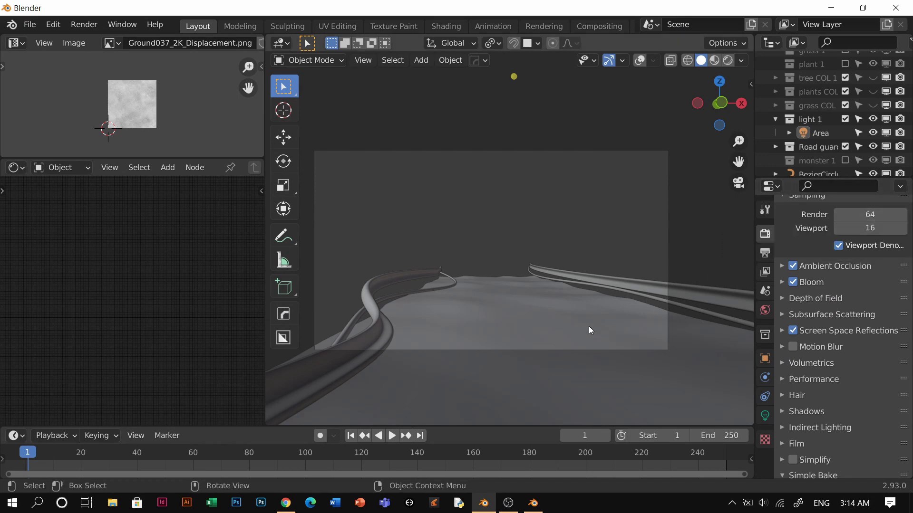
key(F11)
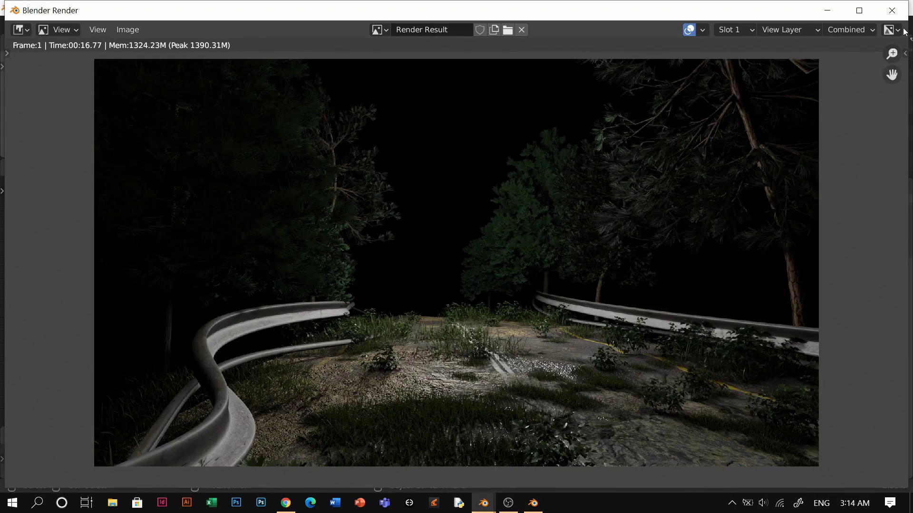
key(F11)
click(863, 217)
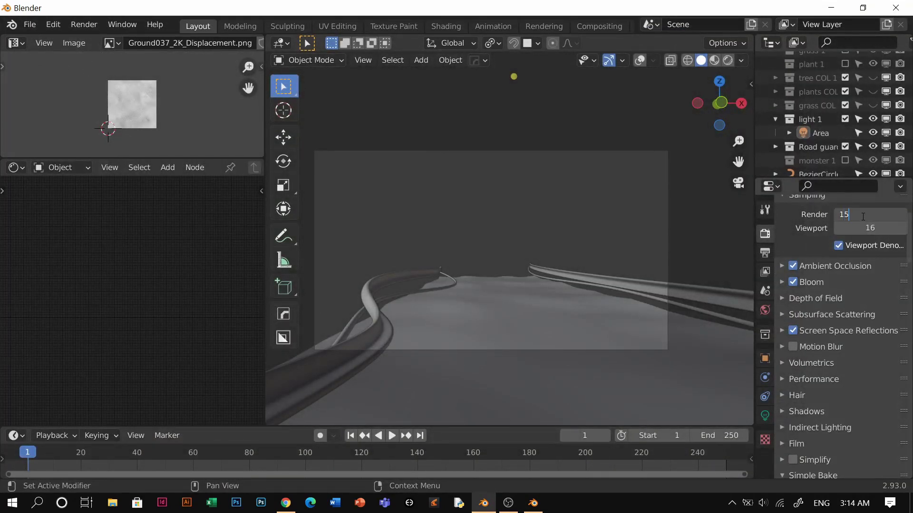
text(15)
key(Return)
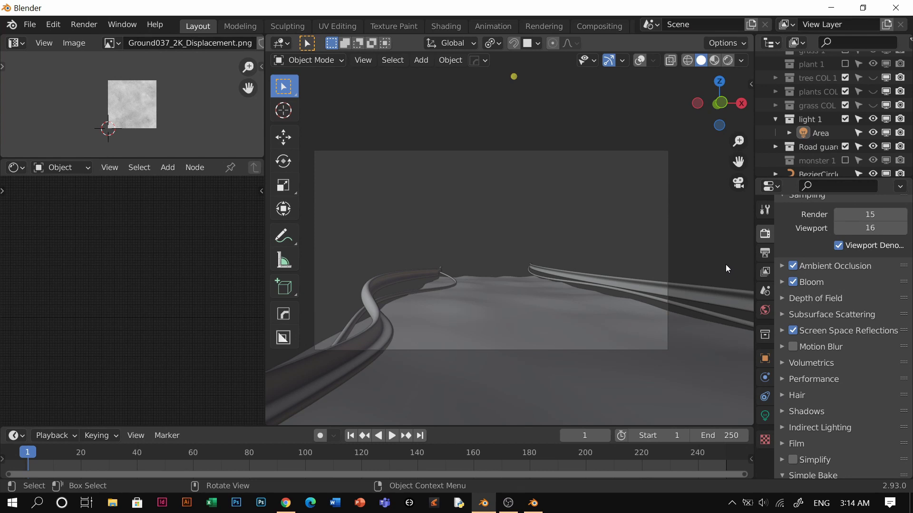
Check the output resolution settings and render the current frame into render slot 2.
click(766, 254)
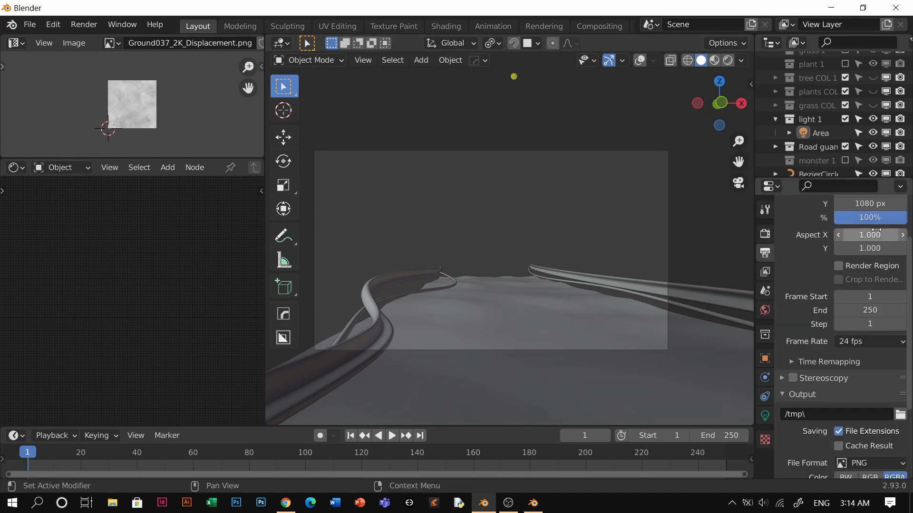
scroll(872, 246, up, 1)
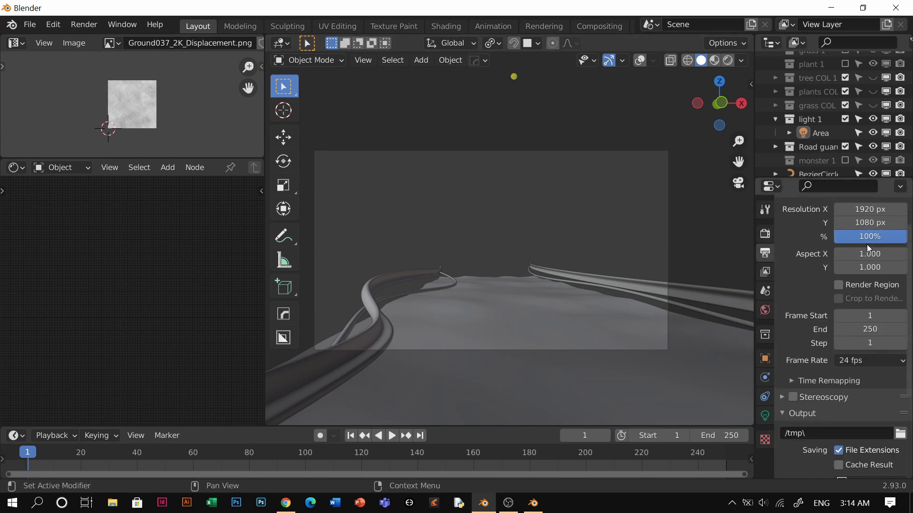
click(764, 233)
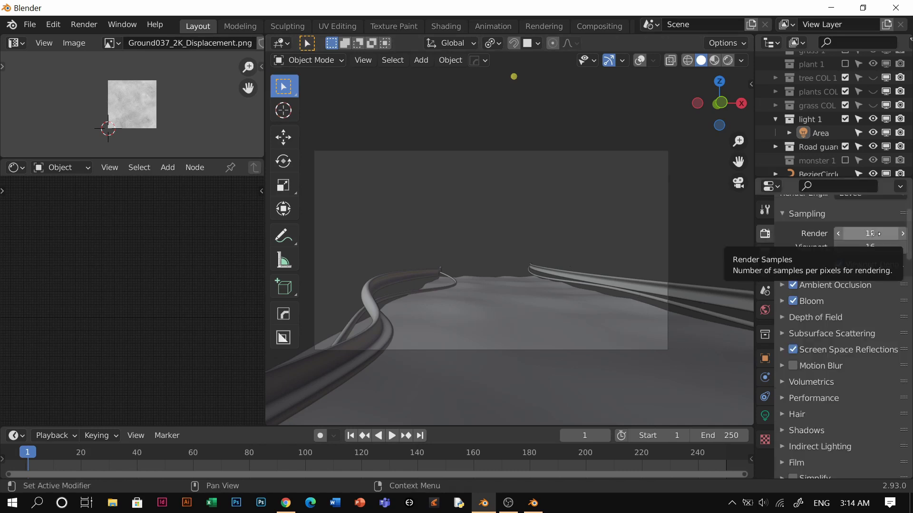
key(F12)
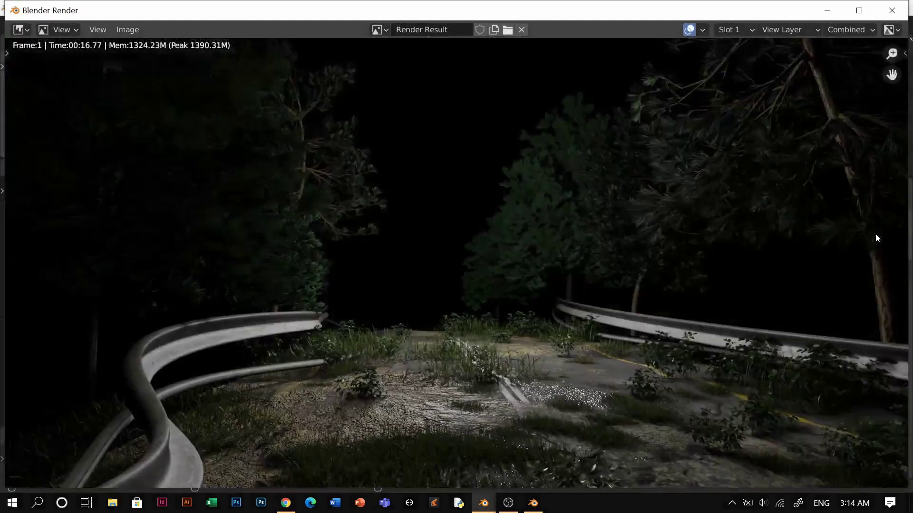
click(735, 30)
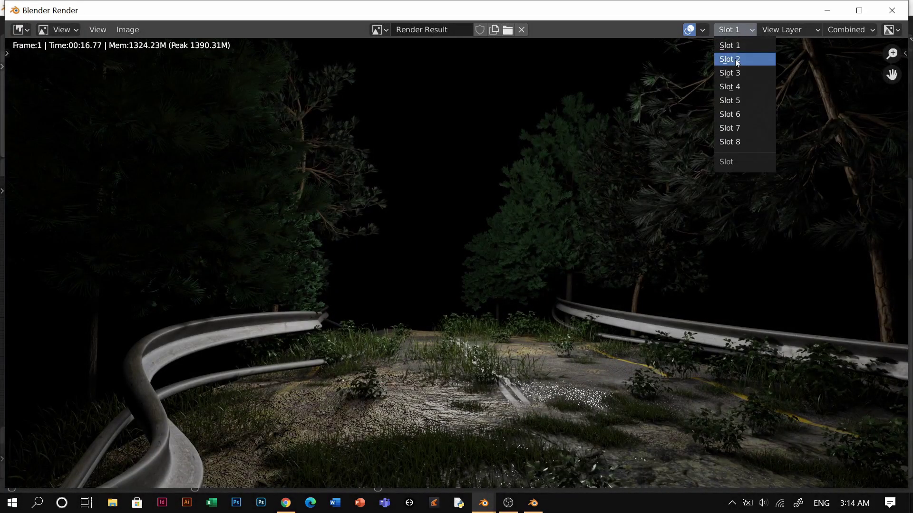
click(735, 72)
key(F12)
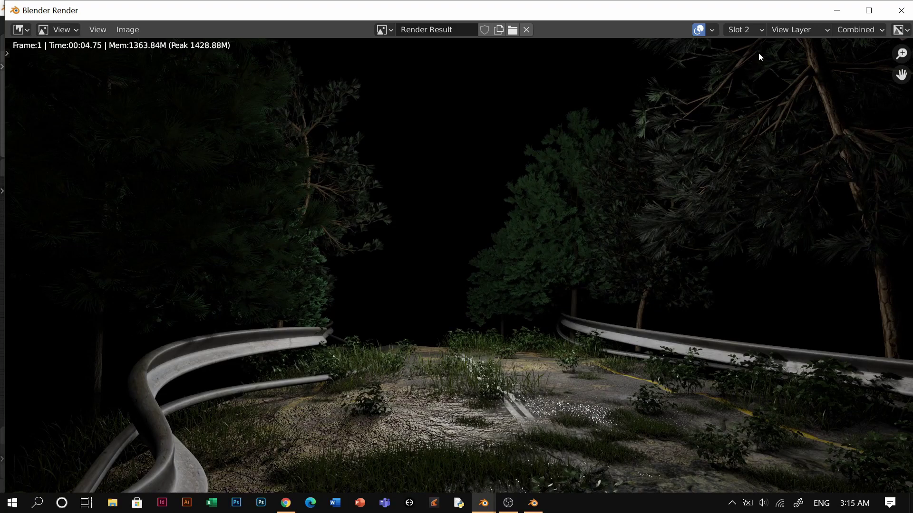
Compare the renders in slots 1 and 2, both whole and close up on the road, and close the render window.
click(742, 29)
click(742, 42)
scroll(566, 300, down, 2)
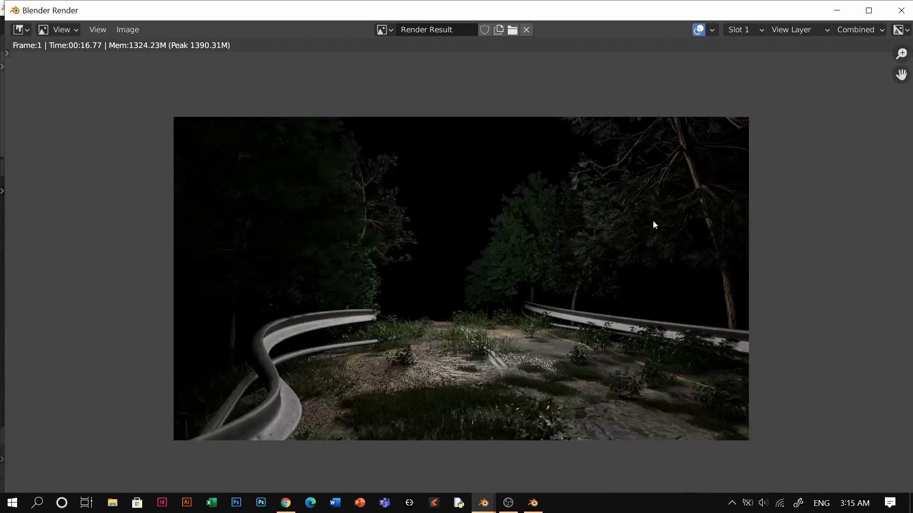
click(749, 34)
click(744, 56)
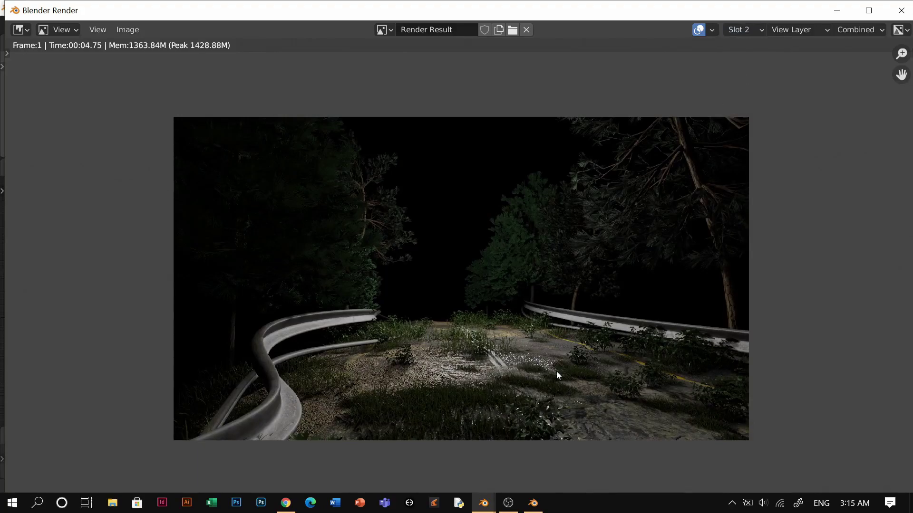
scroll(539, 375, up, 6)
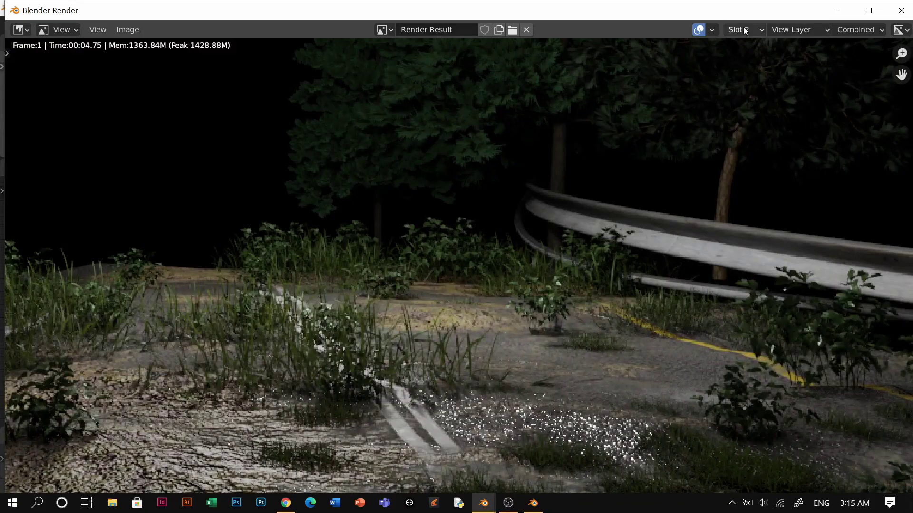
click(744, 31)
click(741, 43)
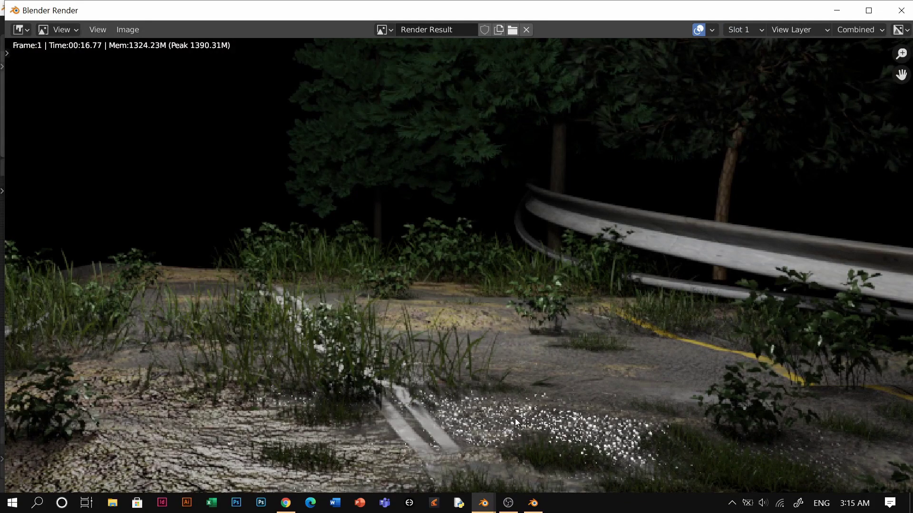
scroll(463, 394, down, 3)
middle_drag(451, 344, 482, 381)
scroll(473, 353, down, 2)
click(747, 31)
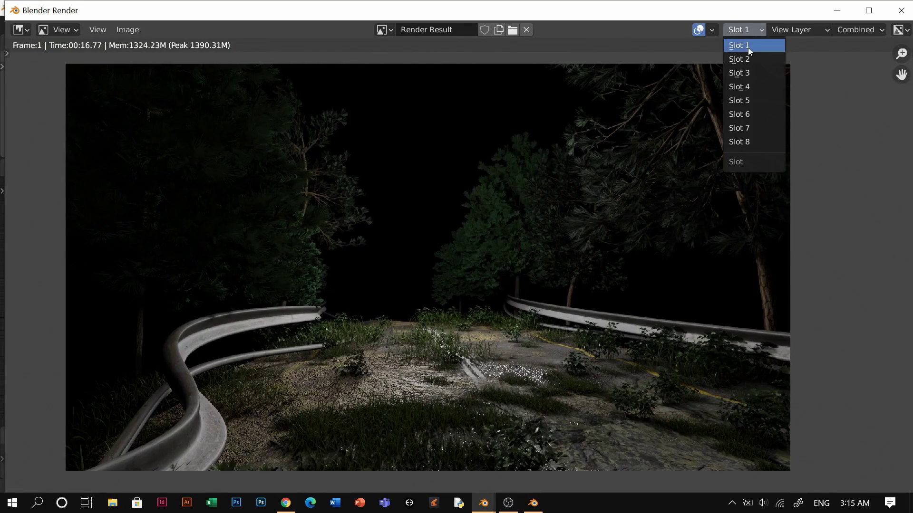
click(747, 59)
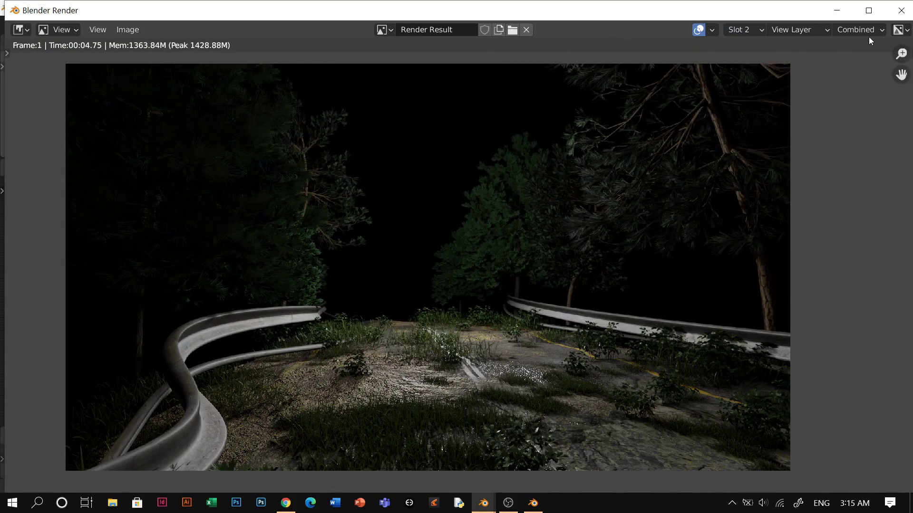
click(901, 10)
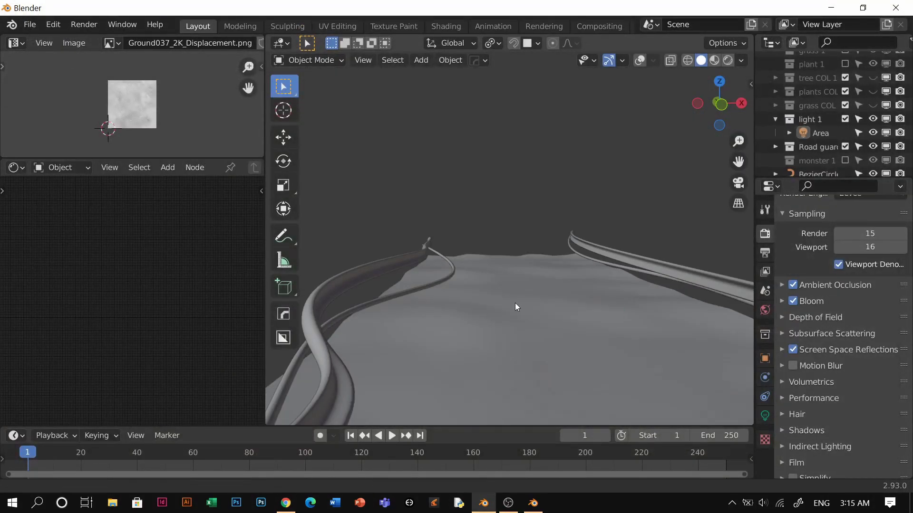
Give the road plane a Subdivision Surface level of 1 and show it in Material Preview through the camera.
mouse_move(515, 303)
shift+middle_down()
mouse_move(521, 272)
mouse_move(497, 307)
mouse_move(540, 261)
mouse_move(501, 314)
mouse_move(529, 268)
mouse_move(500, 262)
shift+middle_up()
click(521, 273)
key(z)
key(2)
key(z)
click(577, 264)
mouse_move(578, 264)
middle_down()
mouse_move(558, 275)
mouse_move(493, 264)
mouse_move(520, 270)
middle_up()
key(ctrl+1)
key(z)
click(545, 335)
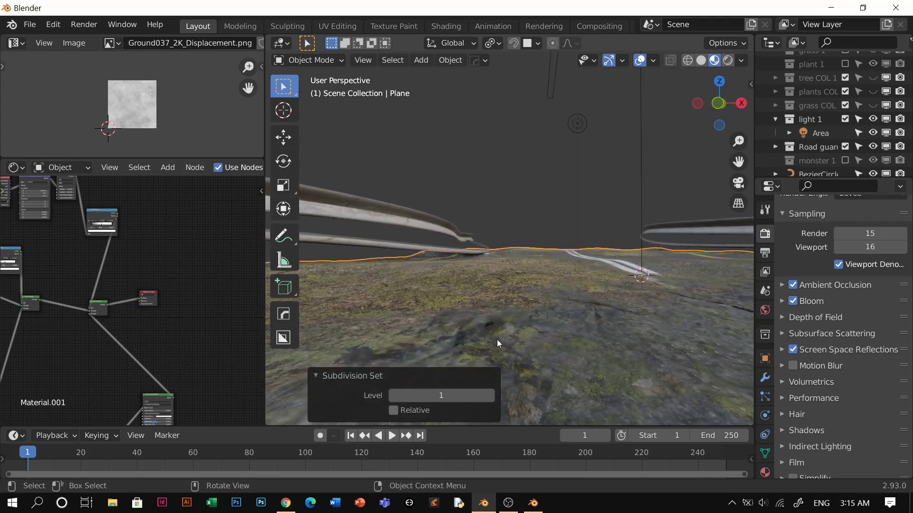
key(KP_0)
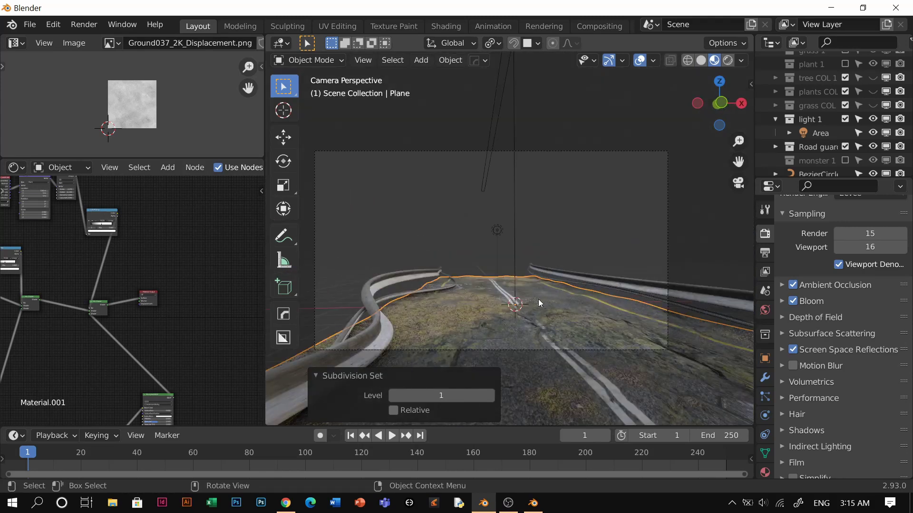
Set the strength of the road plane's displacement modifier to 0.4 and raise it to 0.55.
click(765, 378)
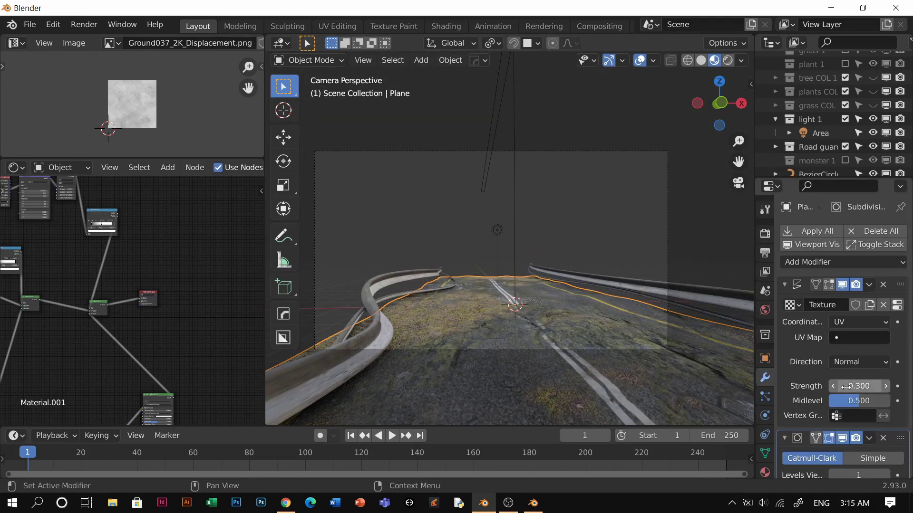
scroll(844, 386, down, 2)
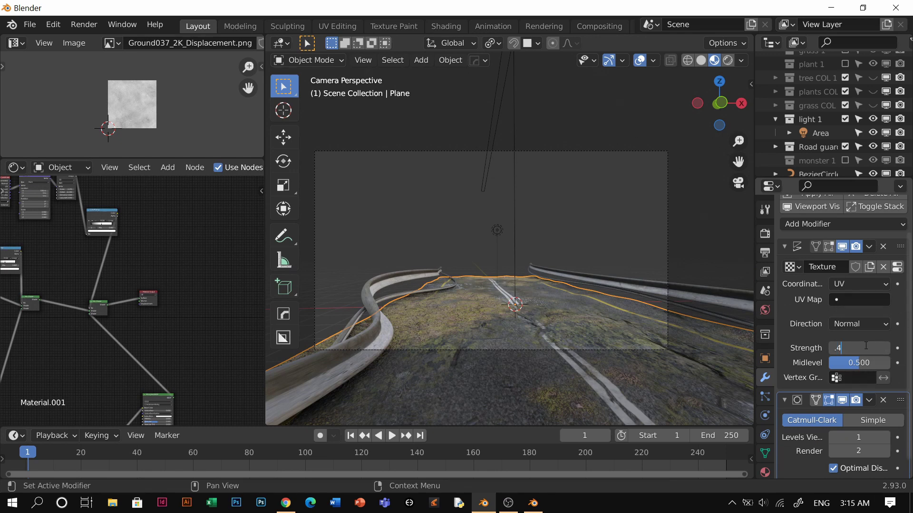
click(865, 345)
text(.4)
key(Return)
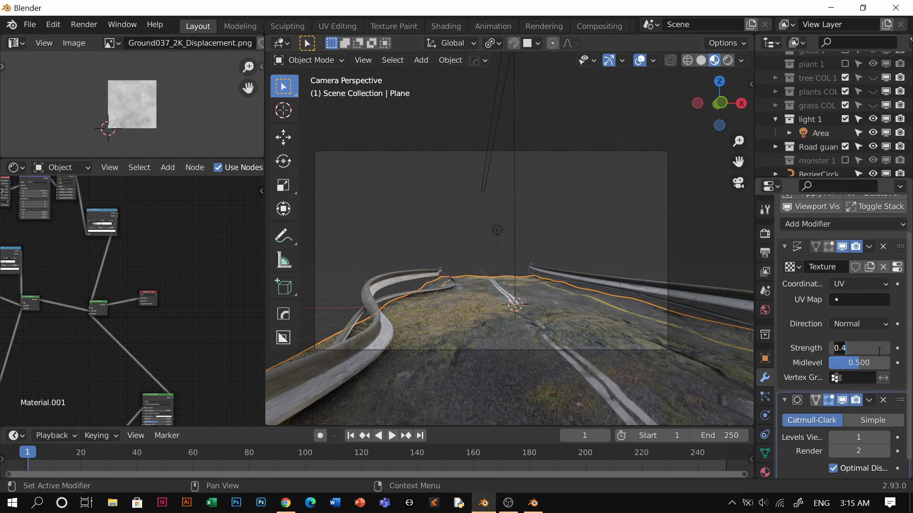
key(Return)
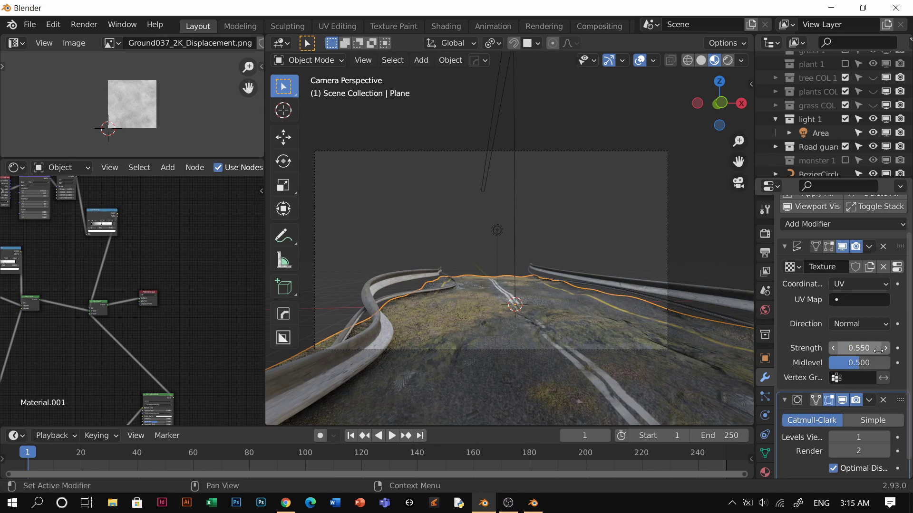
Examine the displaced road surface, alternating between Rendered shading through the camera and Solid shading.
click(620, 262)
scroll(519, 343, up, 1)
key(z)
click(517, 299)
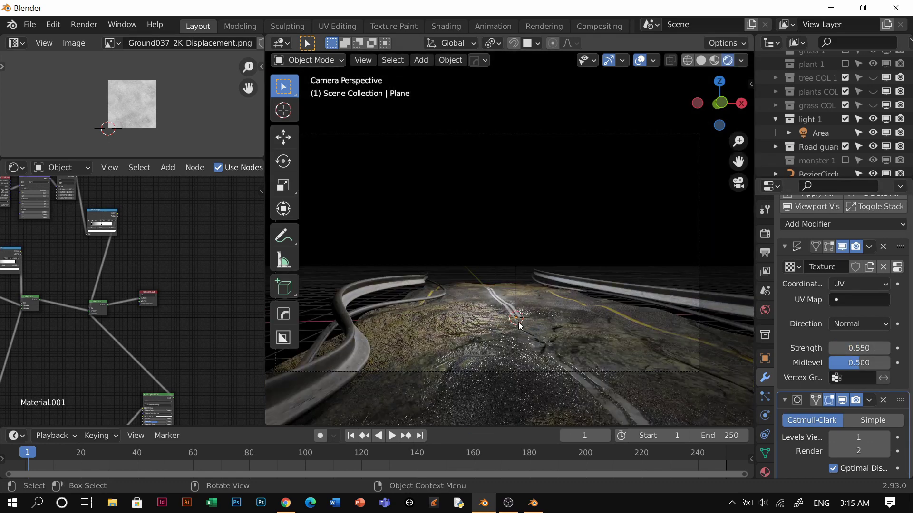
key(z)
click(692, 329)
mouse_move(692, 329)
middle_down()
mouse_move(567, 327)
mouse_move(543, 312)
mouse_move(589, 335)
mouse_move(590, 346)
mouse_move(584, 326)
middle_up()
key(KP_0)
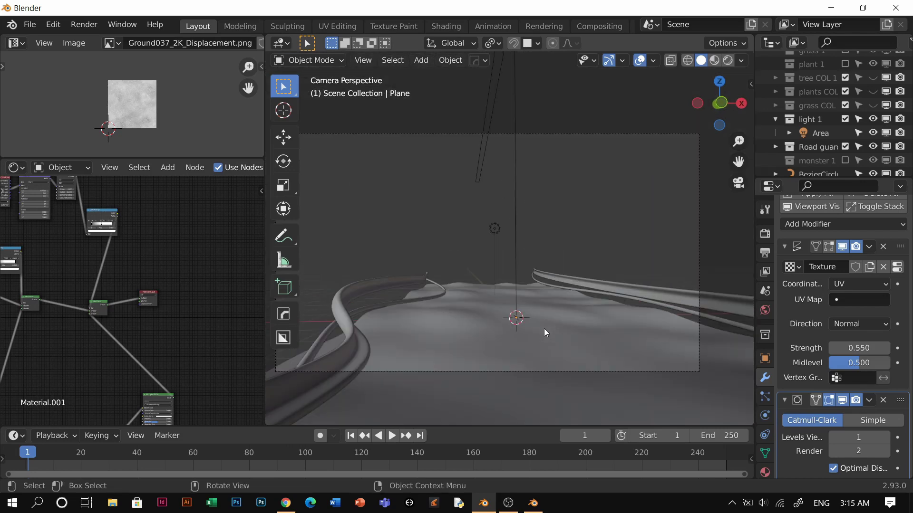
key(z)
click(552, 294)
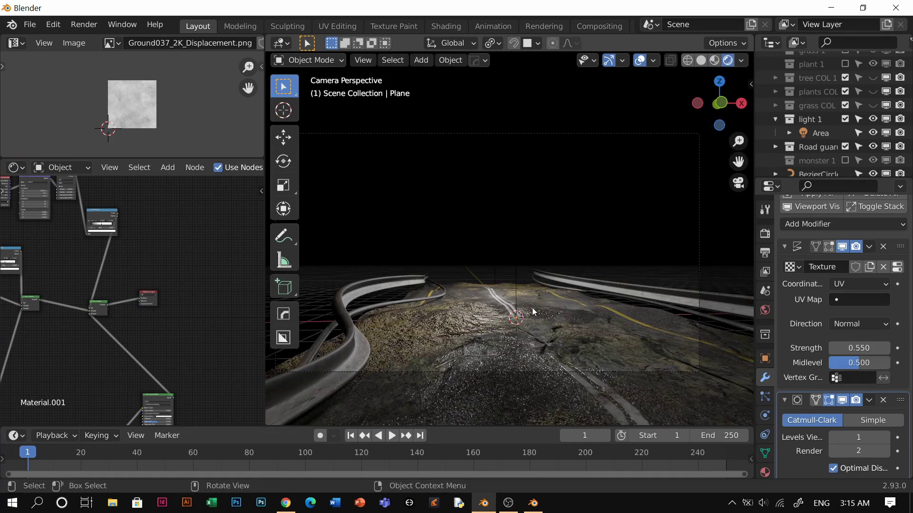
key(z)
click(604, 316)
mouse_move(605, 316)
middle_down()
mouse_move(540, 356)
mouse_move(503, 289)
middle_up()
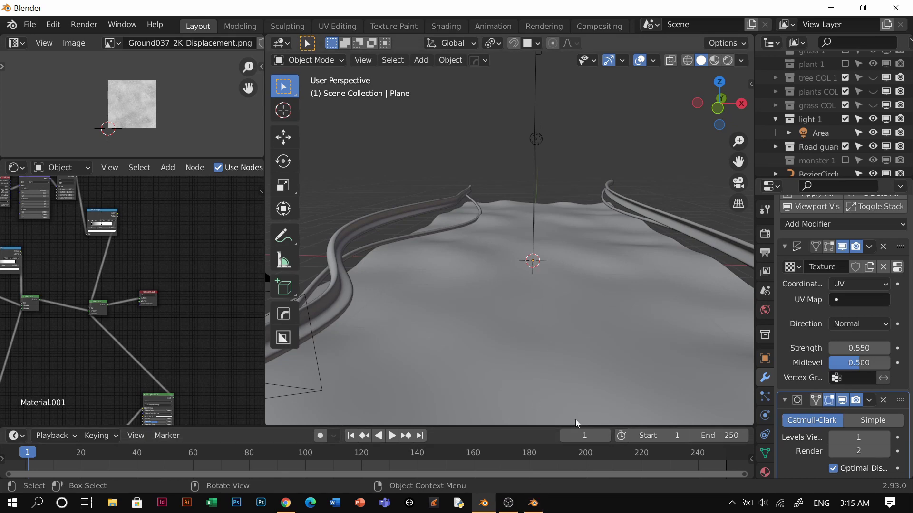
Switch to the other Blender window with Bugoid2.blend and close it without saving changes.
click(534, 503)
click(896, 8)
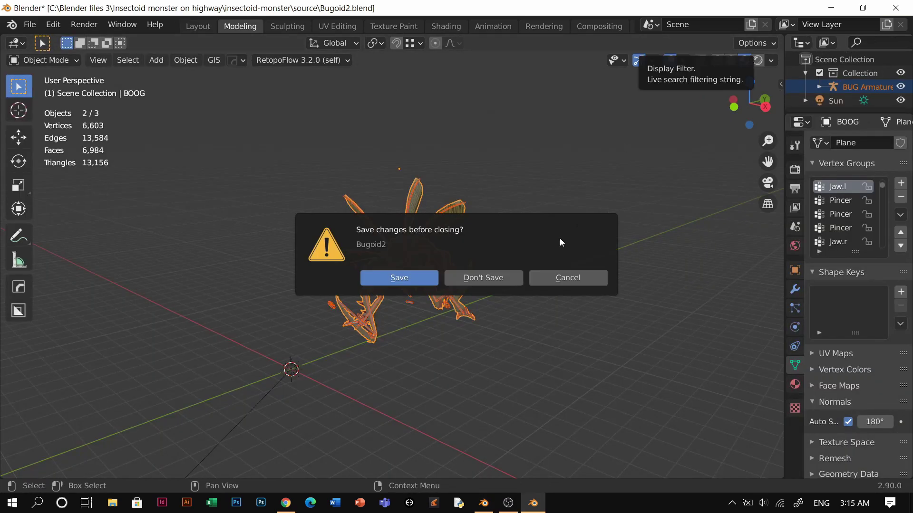
click(500, 277)
Delete the small light object hovering above the middle of the road.
middle_drag(574, 274, 556, 319)
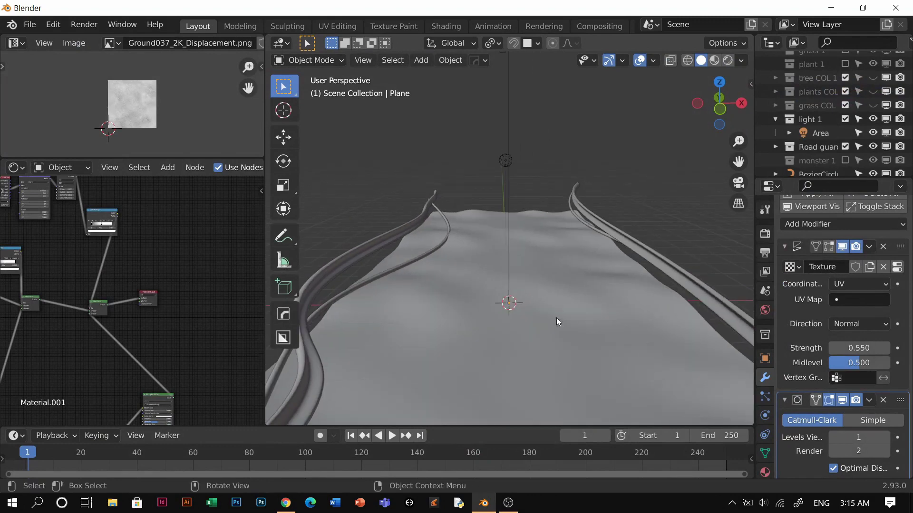
key(x)
click(495, 165)
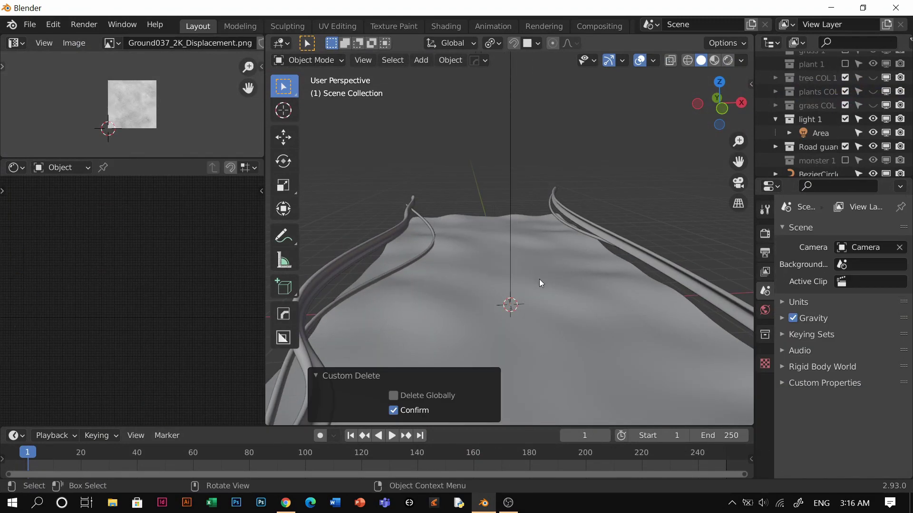
scroll(543, 279, down, 2)
shift+middle_drag(532, 236, 533, 275)
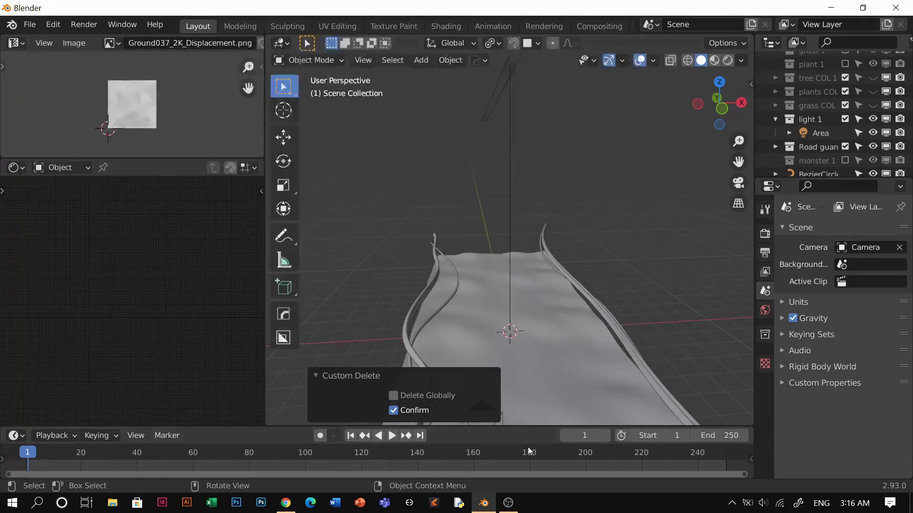
Launch Blender 2.90 from the desktop and switch to its new window.
click(838, 7)
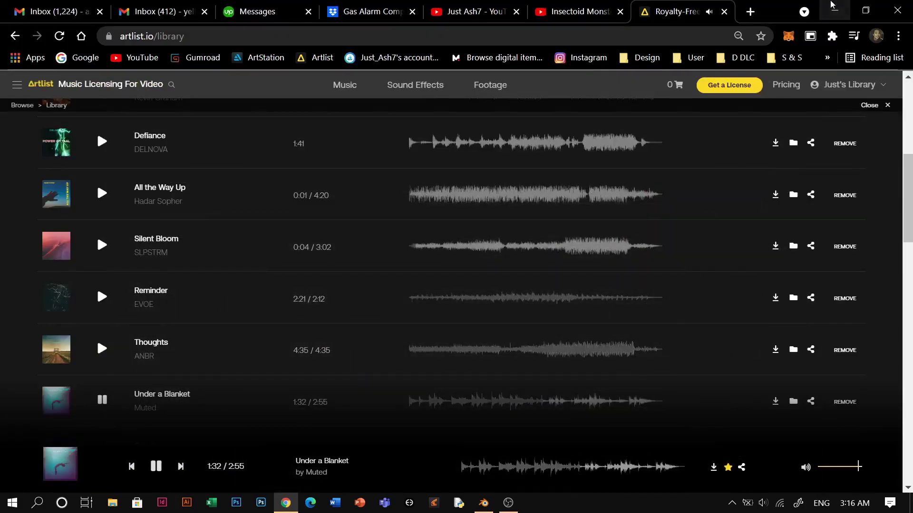
click(834, 10)
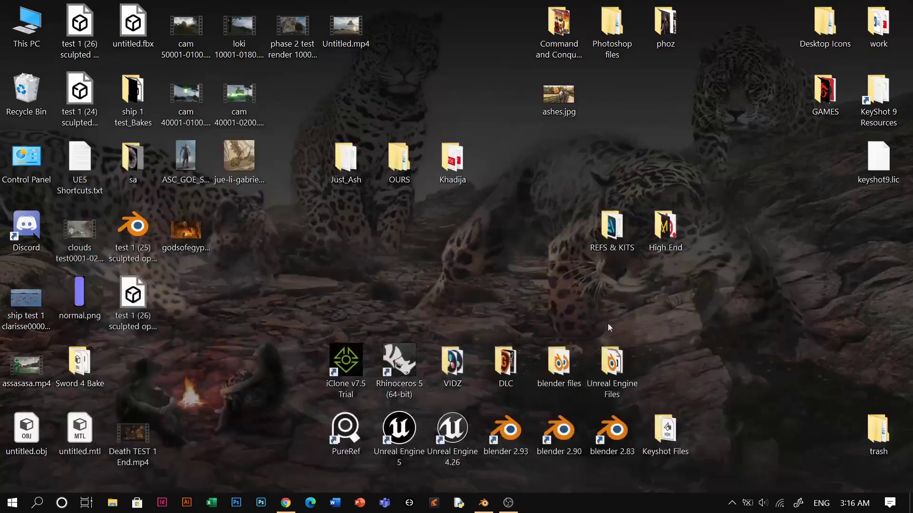
double_click(567, 426)
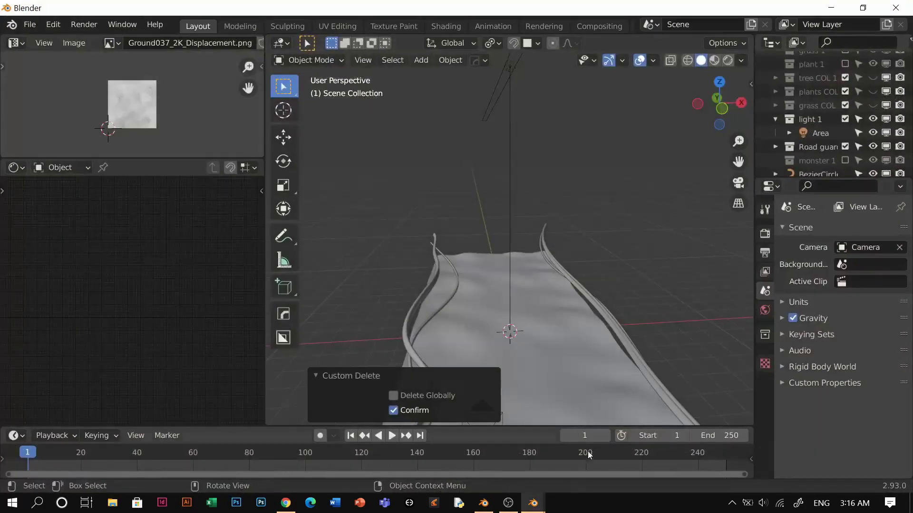
click(485, 499)
mouse_move(533, 505)
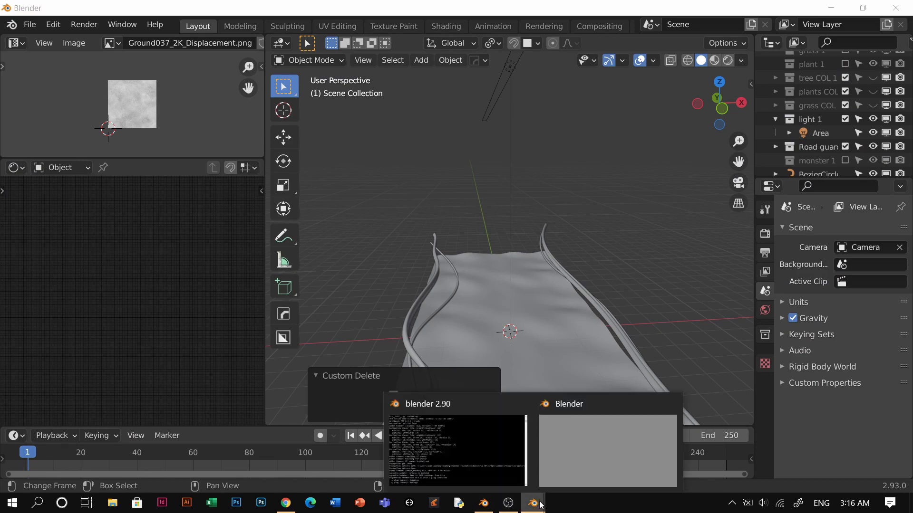
mouse_move(570, 443)
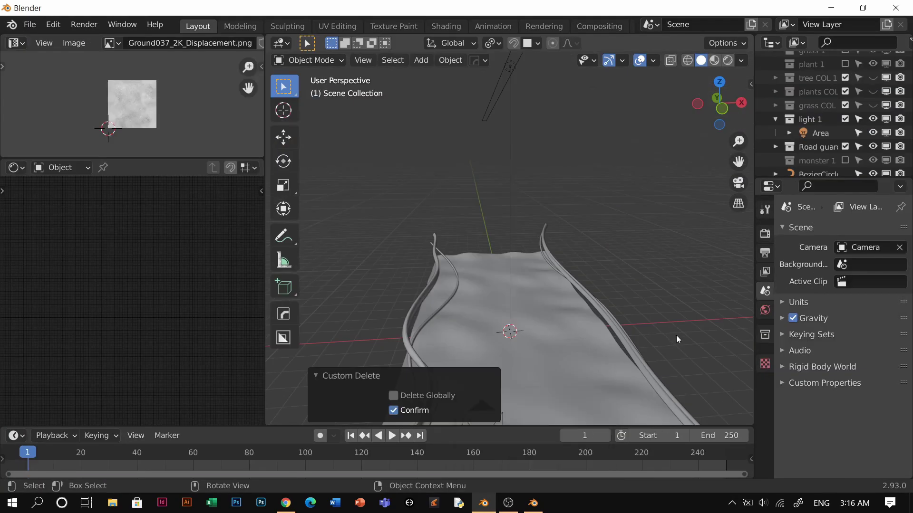
click(544, 508)
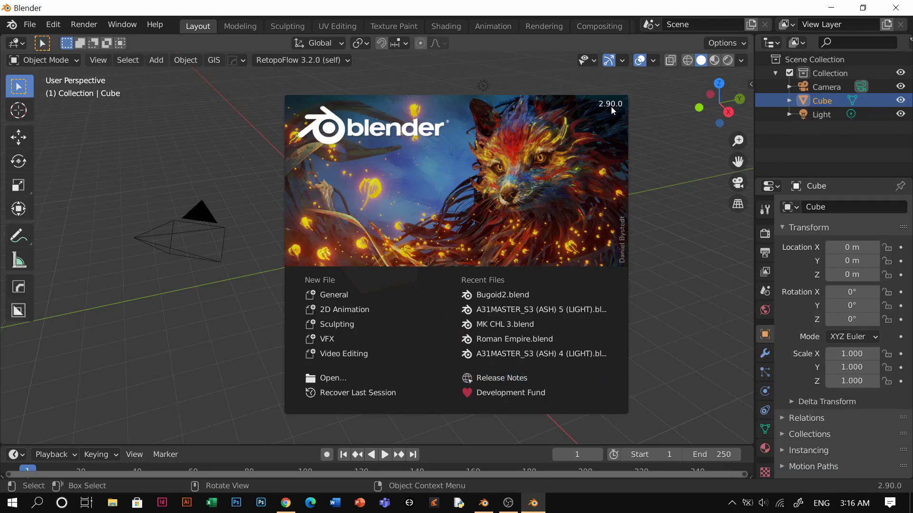
Dismiss the splash screen and delete all default objects from the new scene.
click(584, 128)
click(474, 268)
key(a)
key(Delete)
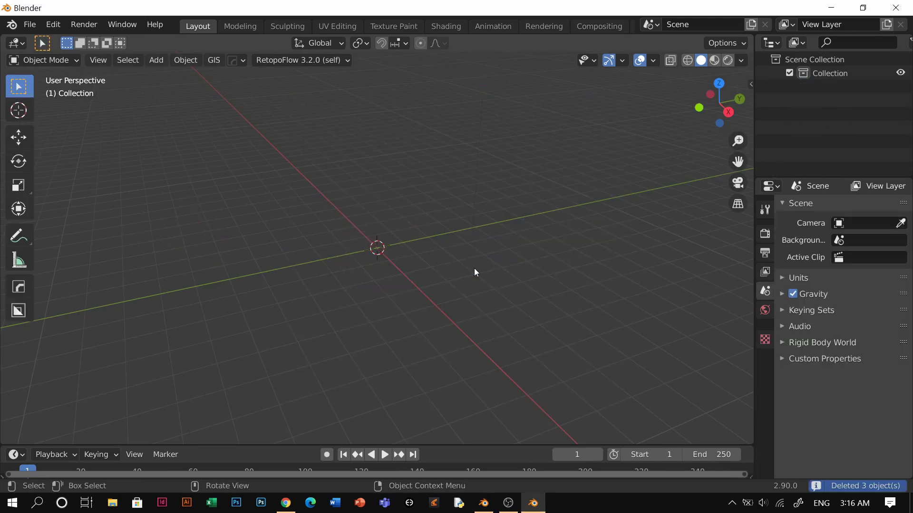
Activate the Sketchfab add-on in the viewport sidebar and search its models for "car".
key(n)
click(747, 243)
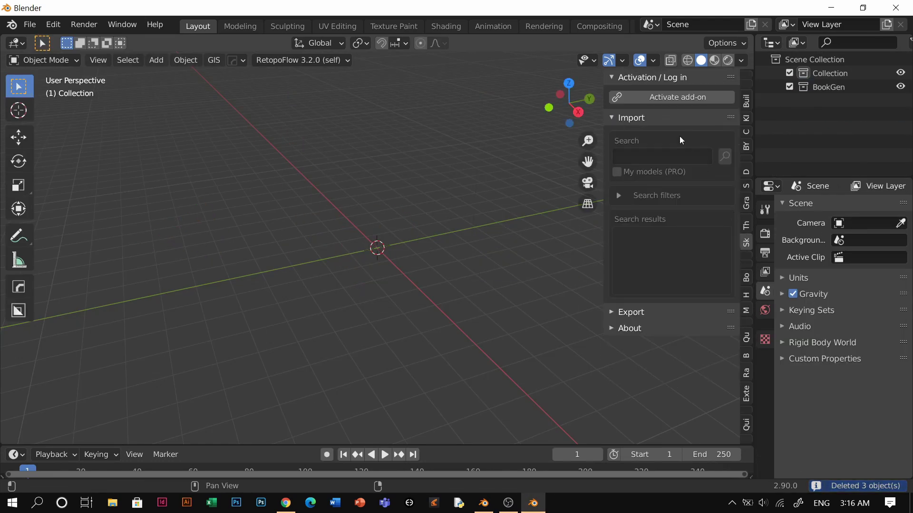
click(700, 98)
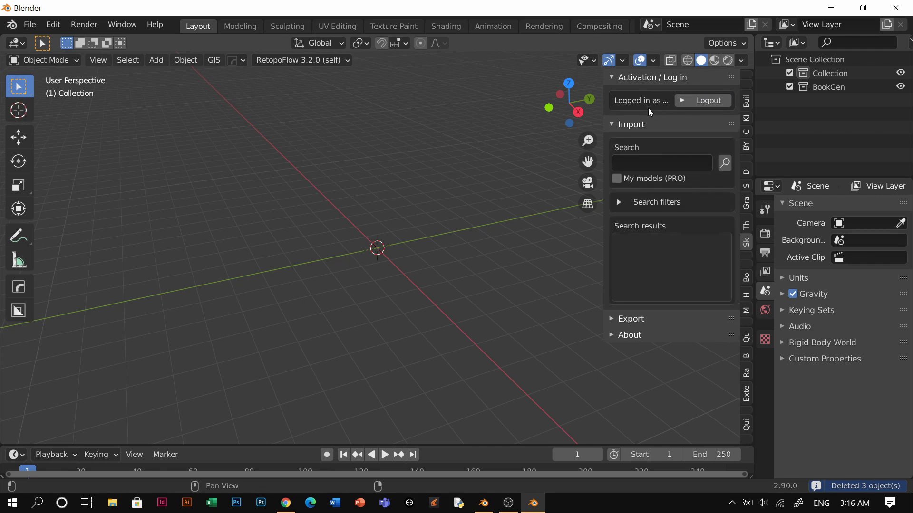
text(car)
key(Return)
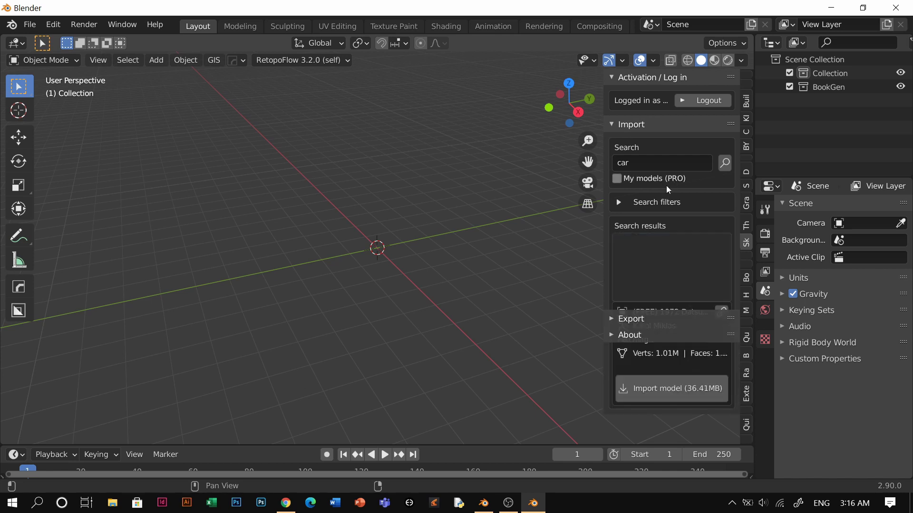
Expand the search filters, glance through the car models and sort the results by Relevance.
click(620, 203)
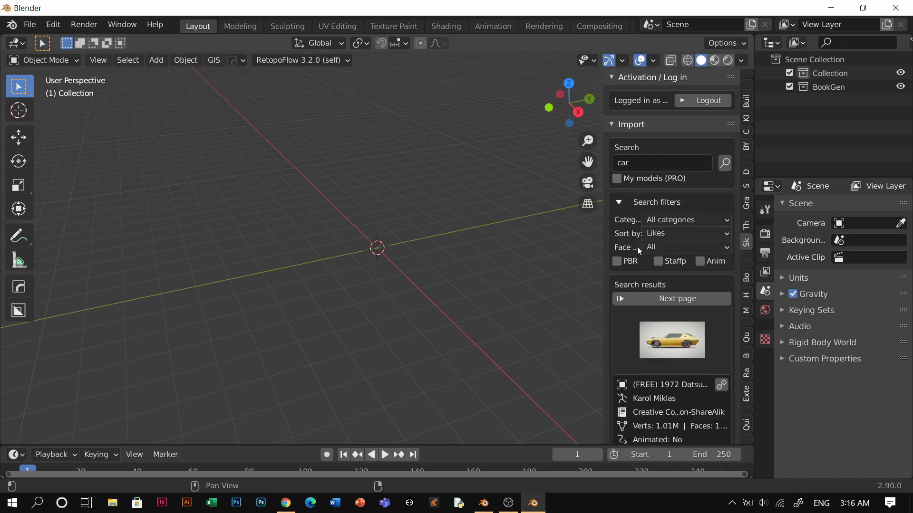
click(664, 236)
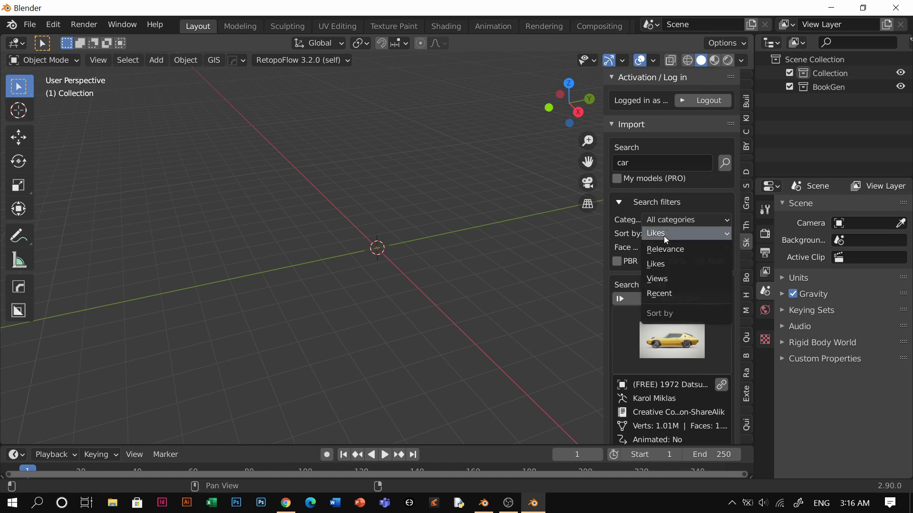
click(686, 346)
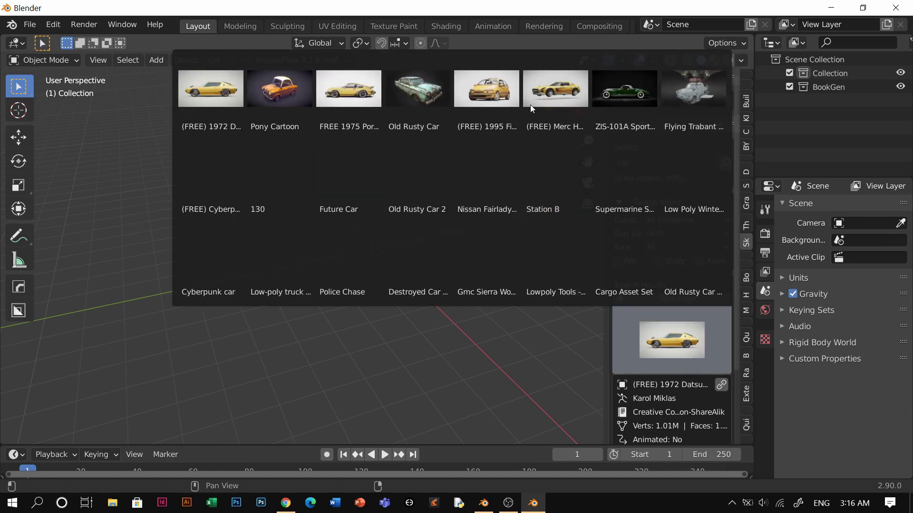
click(686, 340)
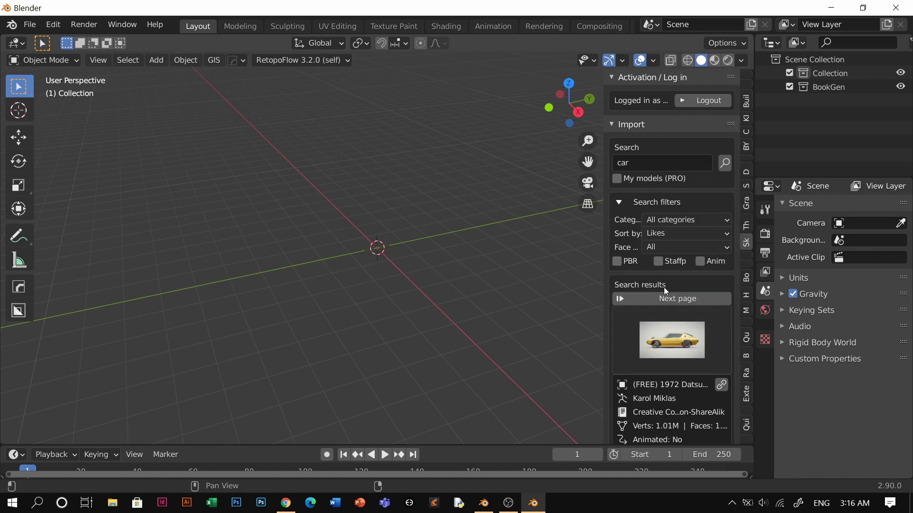
click(664, 235)
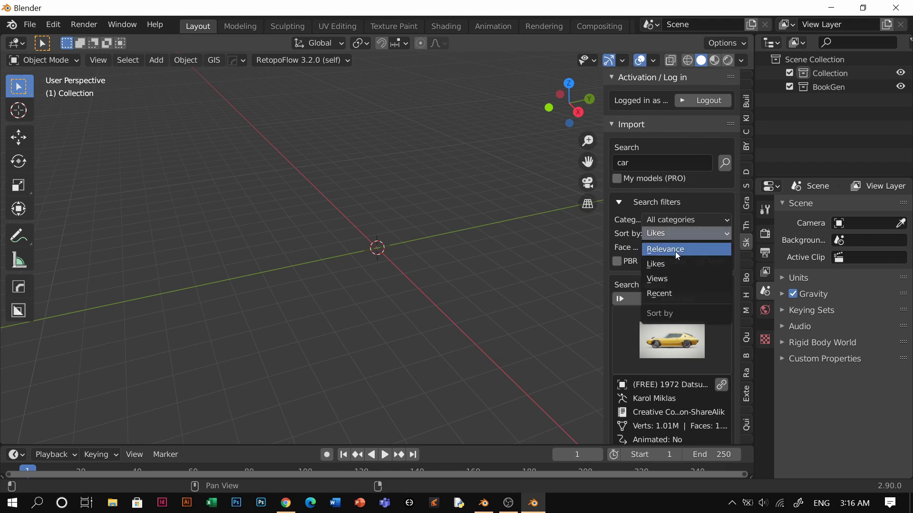
click(661, 249)
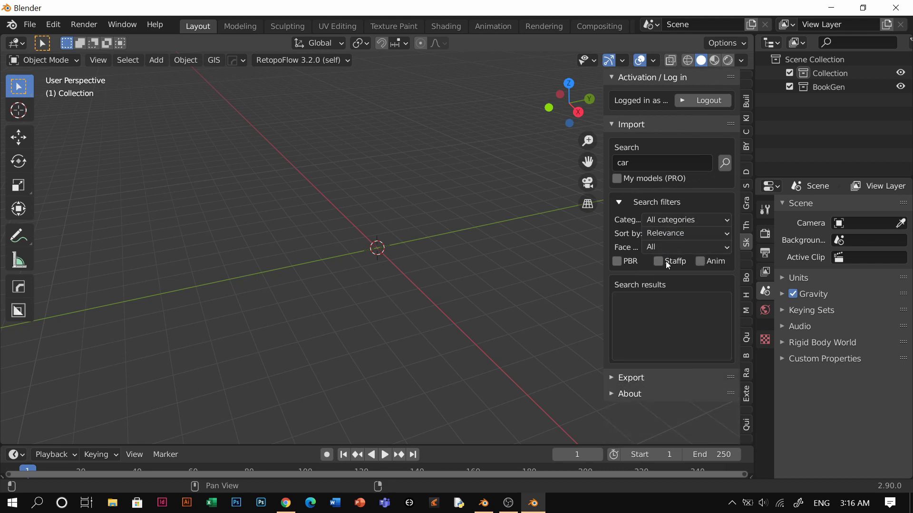
click(663, 233)
click(673, 336)
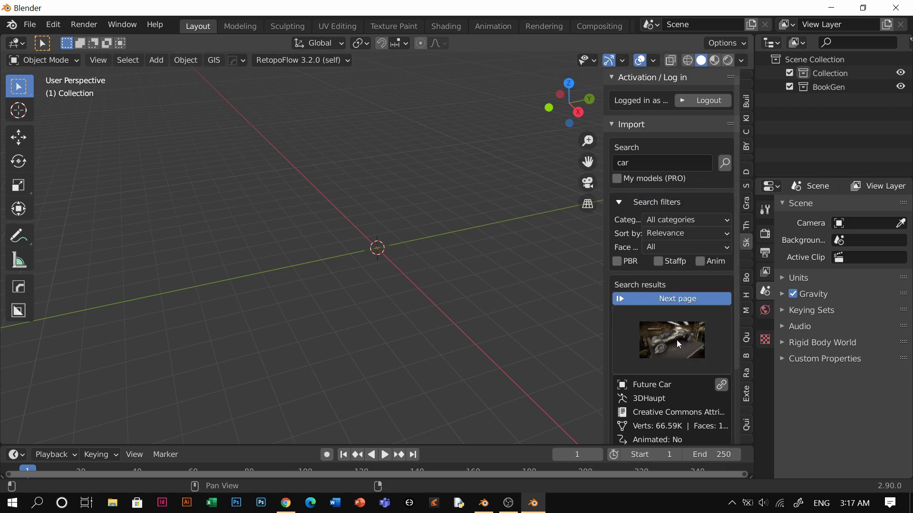
Search the model library for "destroyed car" and choose the Red car wreck from the results.
click(674, 339)
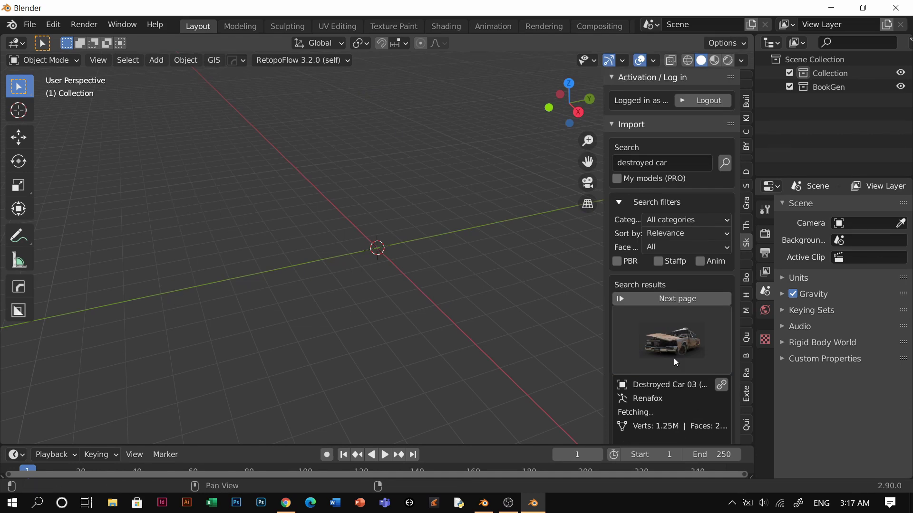
scroll(674, 358, down, 4)
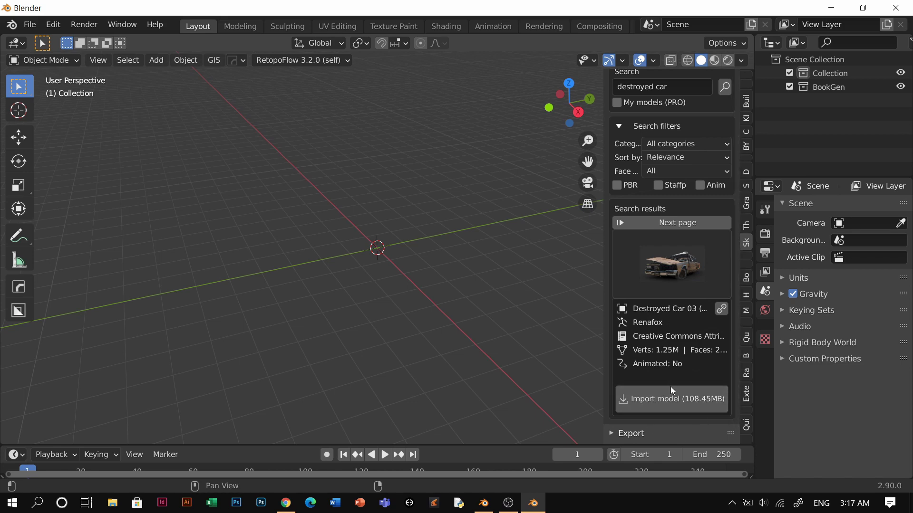
drag(604, 348, 578, 348)
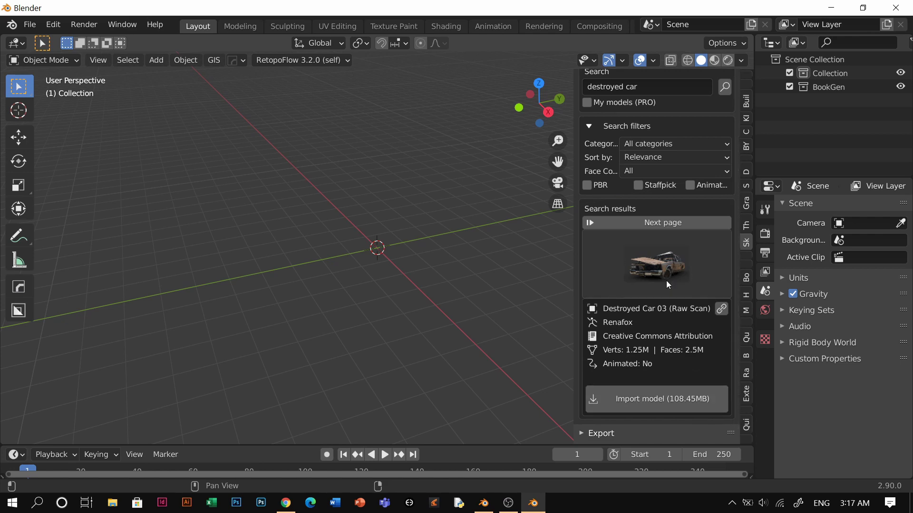
click(665, 268)
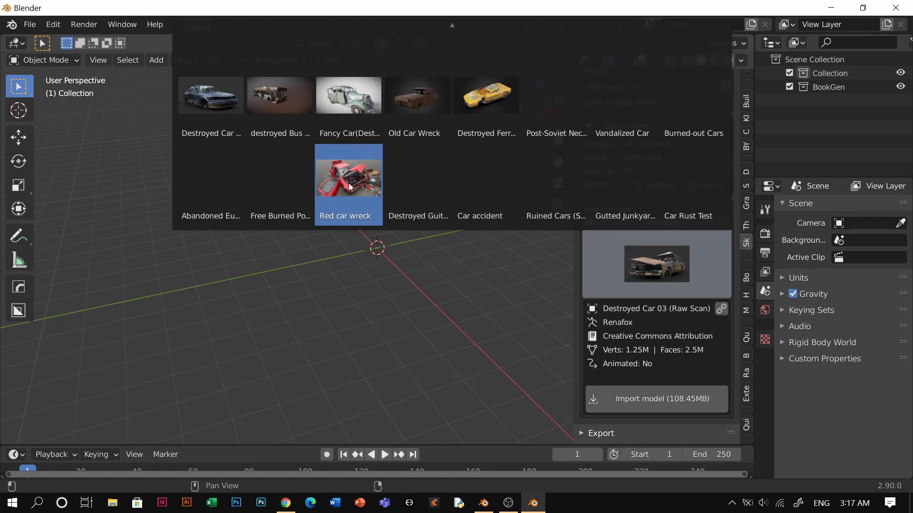
click(366, 180)
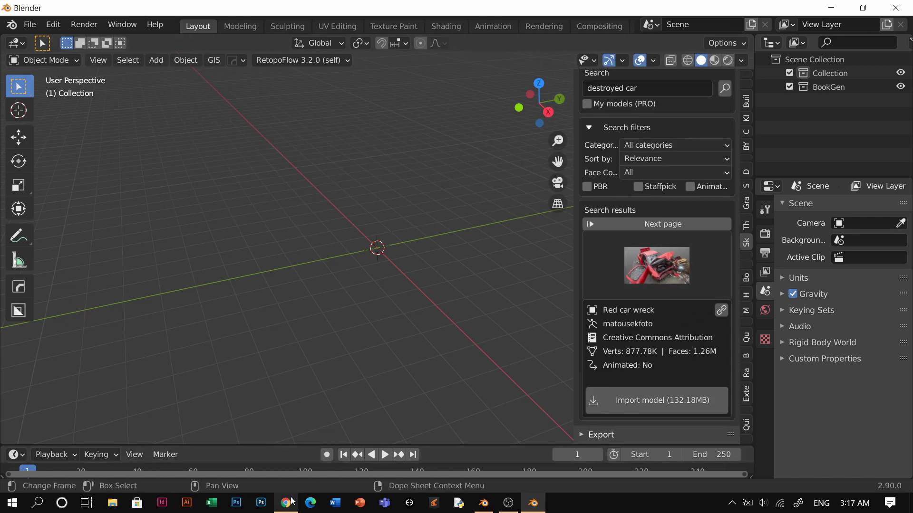
Switch to Chrome and play the track All the Way Up in the Artlist library.
click(286, 503)
click(102, 193)
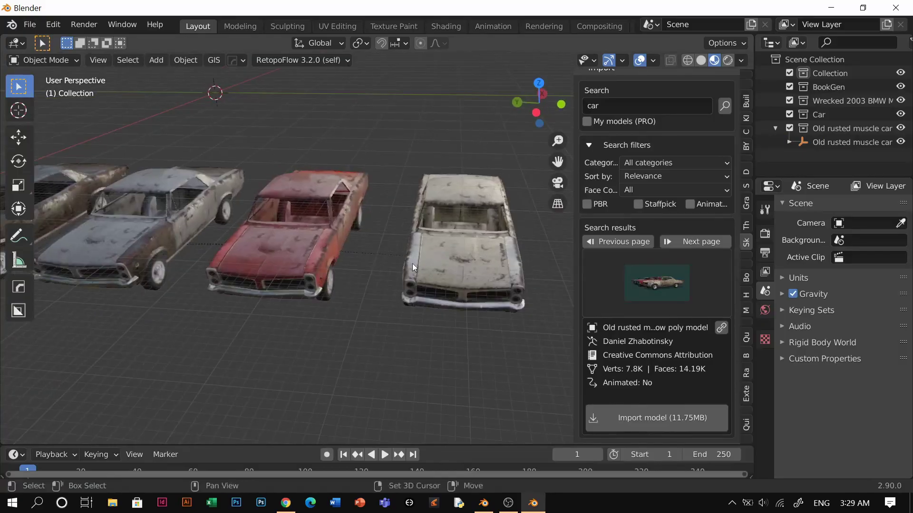
Copy the white rusty muscle car and switch to the Blender window with the road scene.
middle_drag(412, 264, 418, 212)
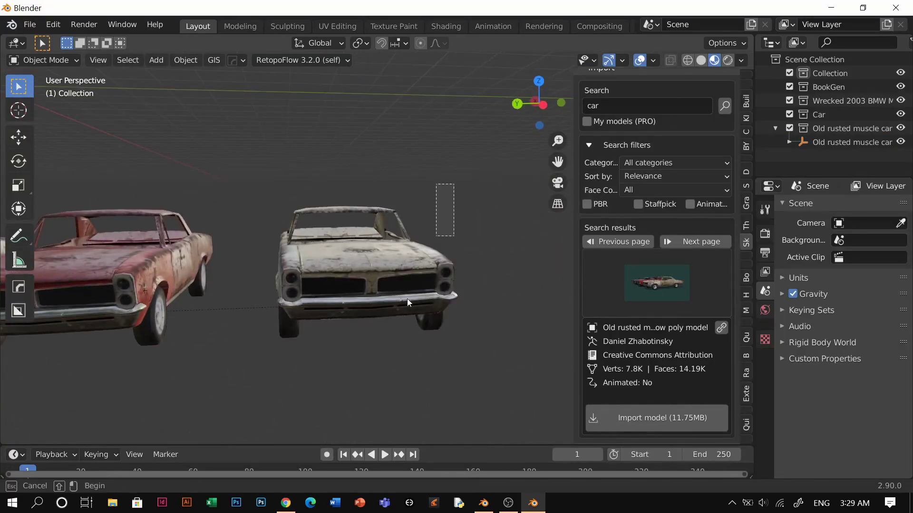
middle_drag(406, 299, 326, 309)
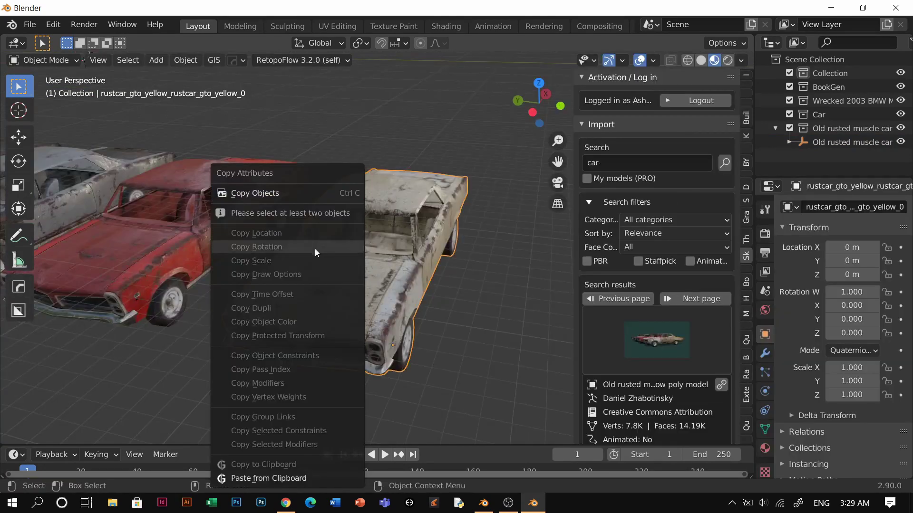
click(261, 192)
key(alt+Tab)
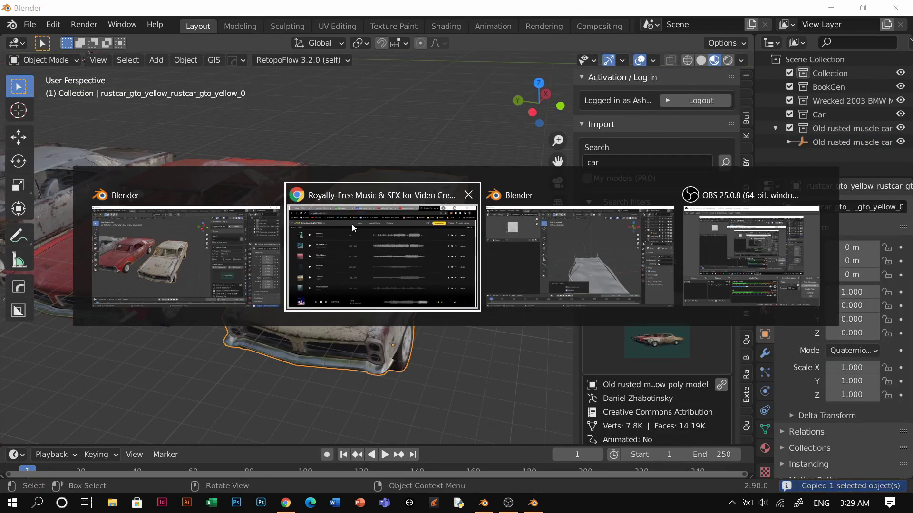
click(604, 261)
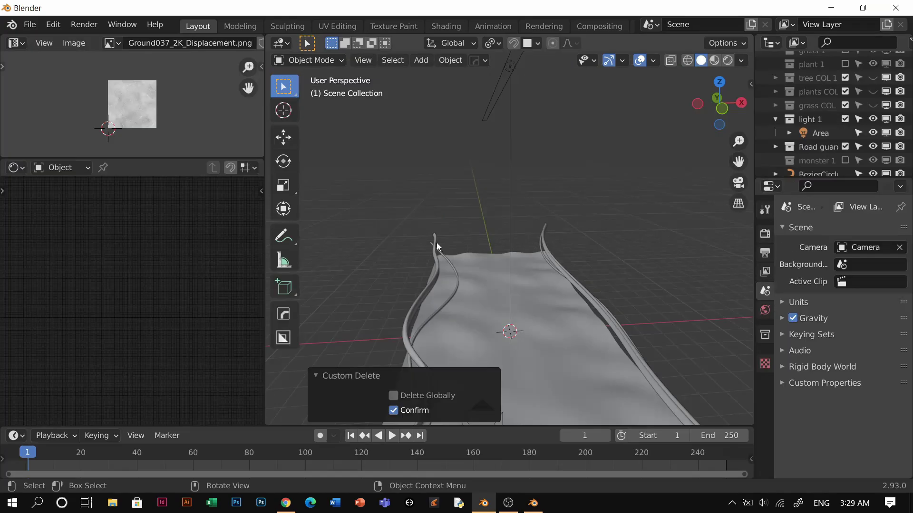
Switch to Chrome, play the track Reminder in the Artlist library and return to the road scene in Blender.
scroll(489, 296, down, 3)
key(alt+Tab)
key(alt+Tab)
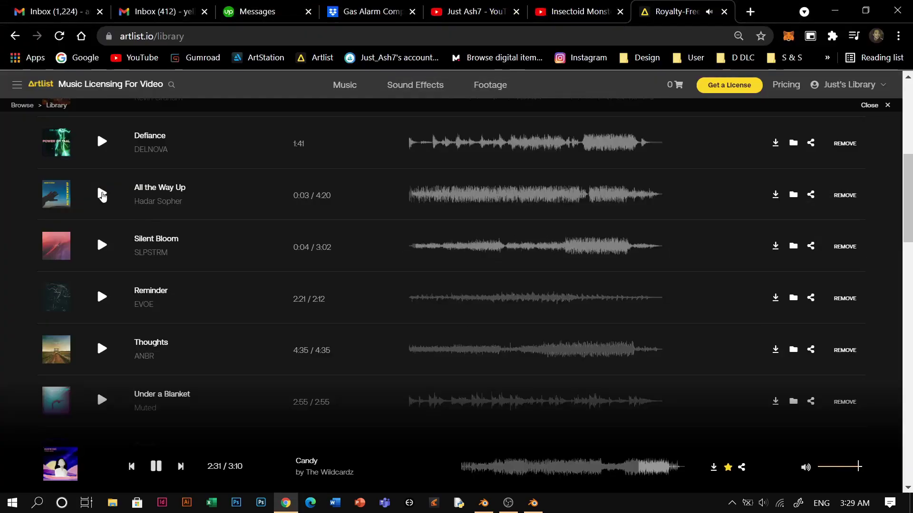
click(102, 297)
key(alt+Tab)
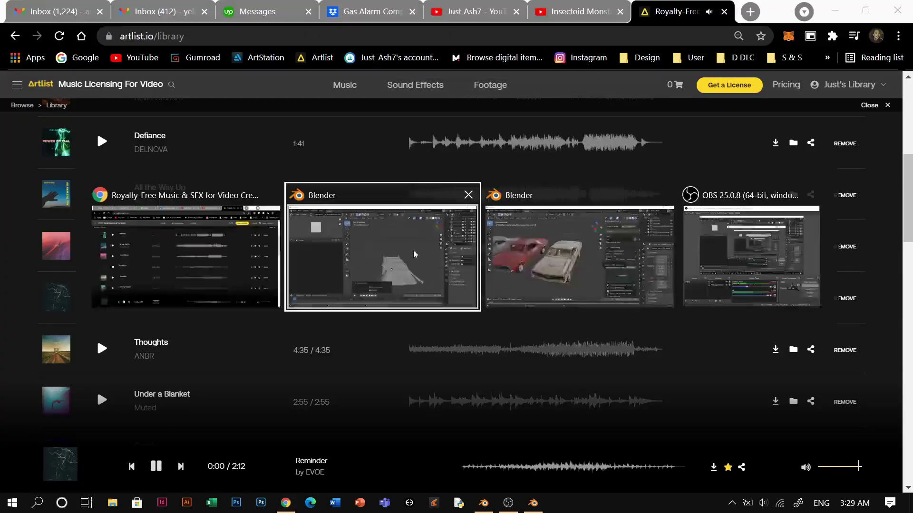
Paste the copied car into the road scene and scale it down by about 0.26, followed by about 0.33.
key(ctrl+v)
scroll(541, 292, down, 3)
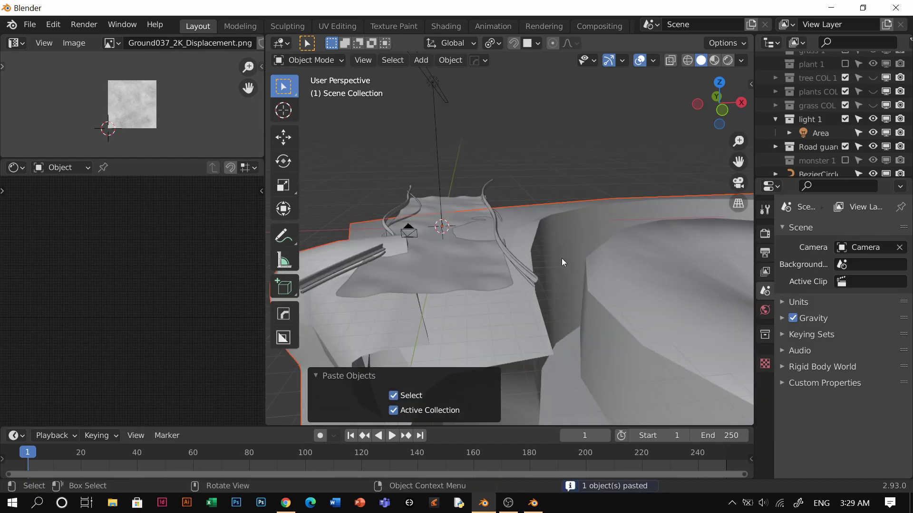
key(s)
click(520, 235)
key(s)
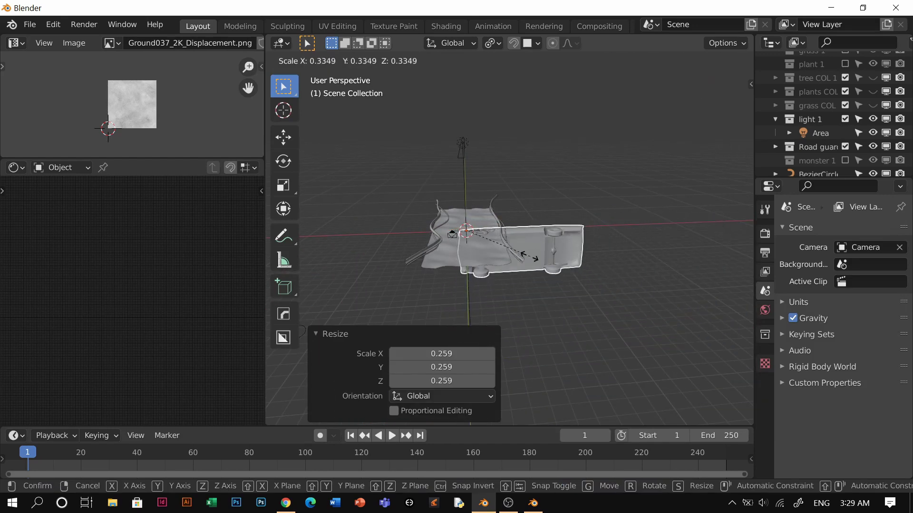
click(530, 256)
Set the car's origin to its geometry and snap the car to the 3D cursor.
key(shift+s)
click(624, 386)
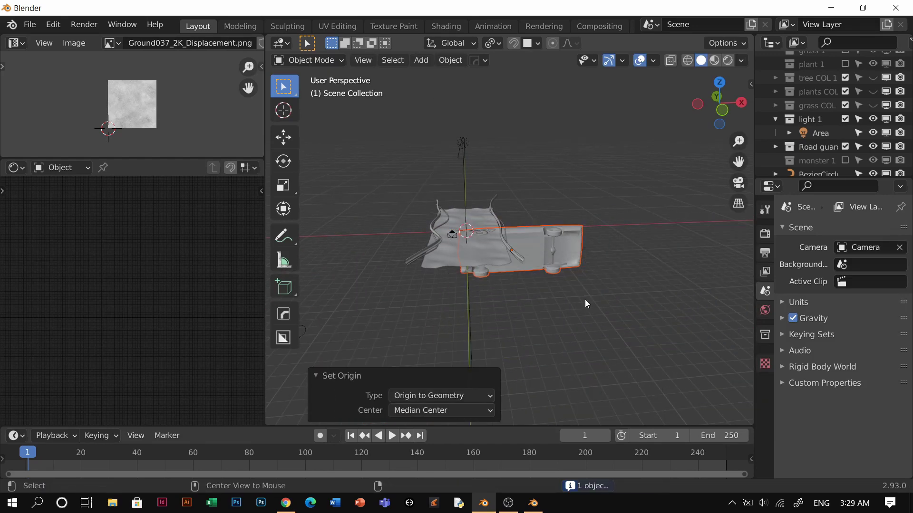
Clear the car's rotation and rotate it 90° about the global X axis.
key(alt+r)
text(rx)
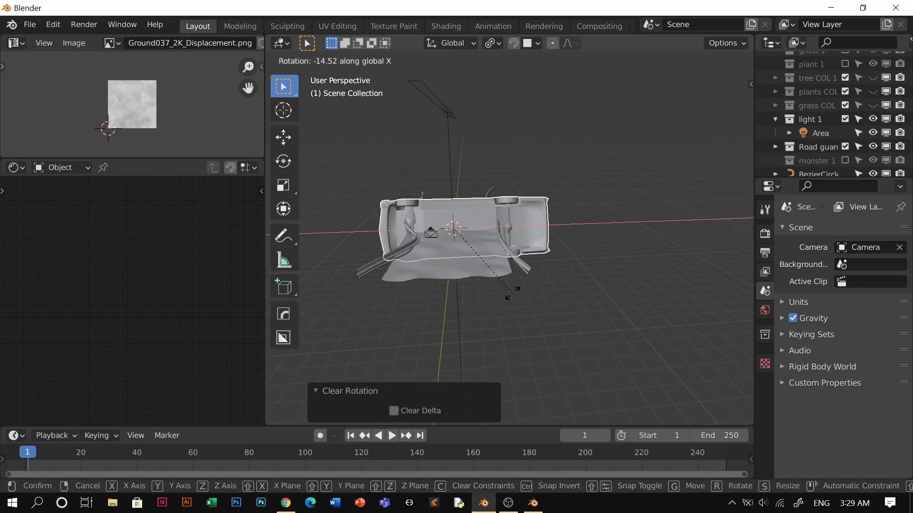
text(90)
key(Return)
Rotate the car 90° about the global Z axis and apply its rotation.
text(rz)
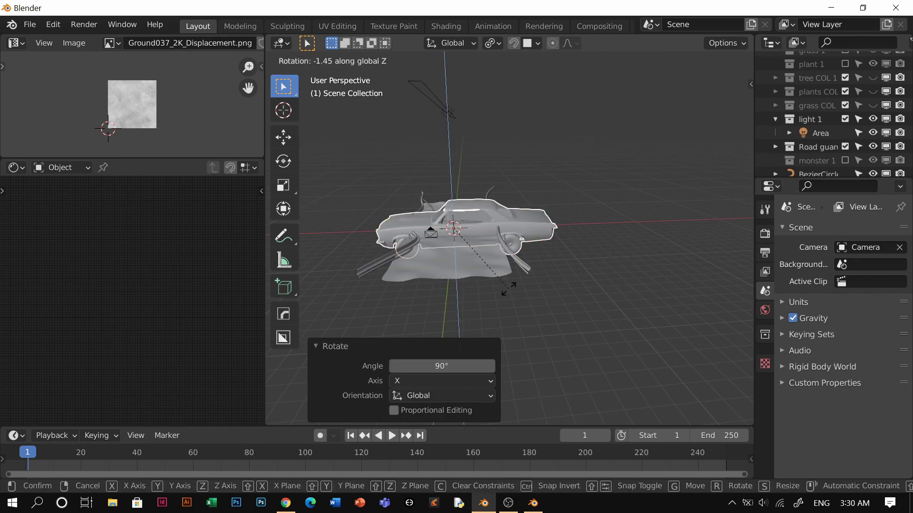
text(90)
key(Return)
middle_drag(507, 288, 527, 292)
key(ctrl+a)
key(r)
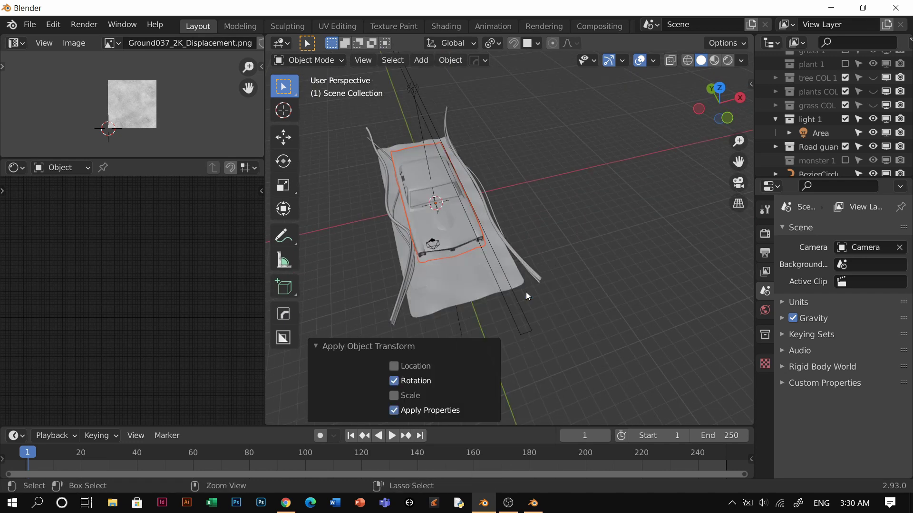
Scale the car down by 0.356, enlarge it slightly to fit the road's width, and apply its scale.
key(s)
click(488, 246)
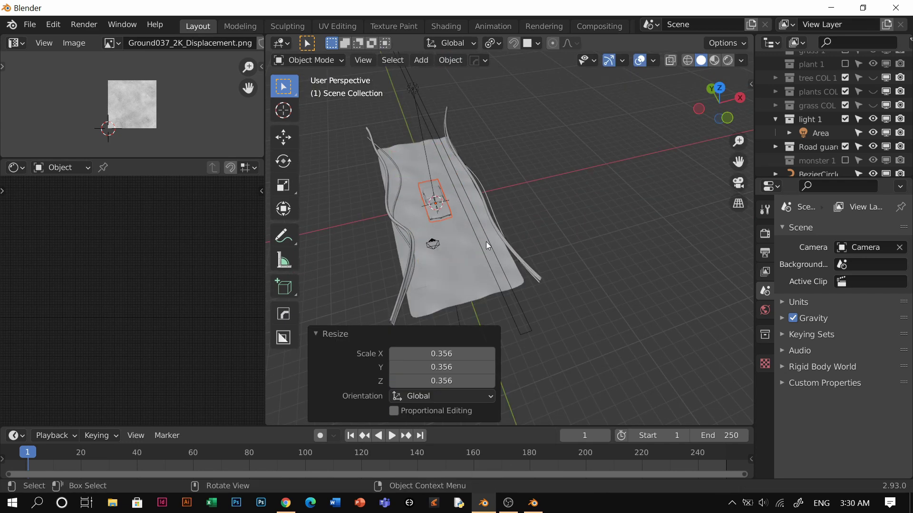
key(s)
click(518, 257)
key(ctrl+a)
key(s)
Switch to Material Preview shading and raise the car about 0.64 m along the global Z axis.
key(z)
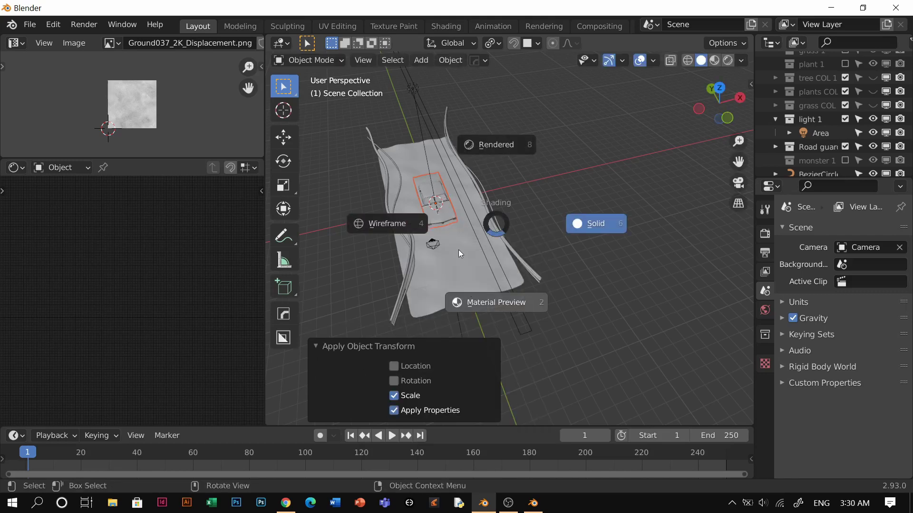
click(483, 258)
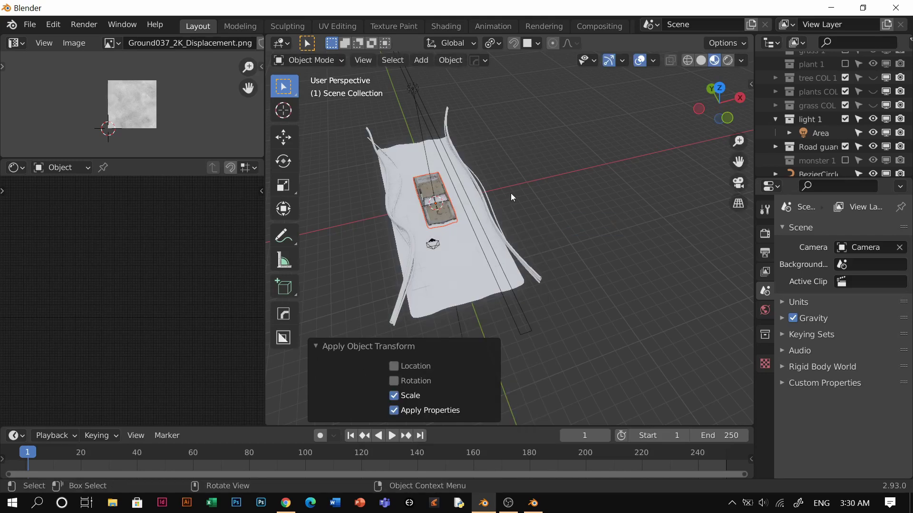
scroll(447, 199, up, 2)
scroll(529, 226, up, 3)
shift+middle_drag(447, 199, 537, 221)
key(g)
key(z)
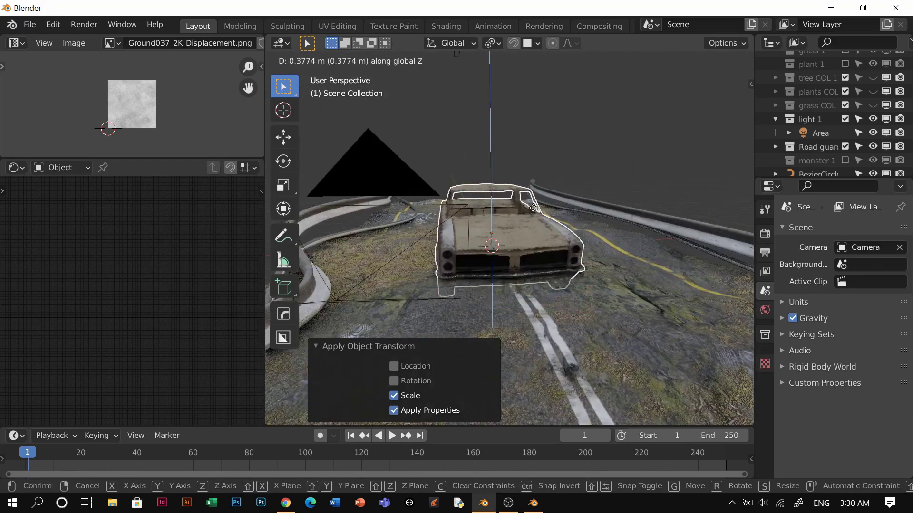
click(490, 138)
middle_drag(577, 198, 519, 265)
key(g)
key(y)
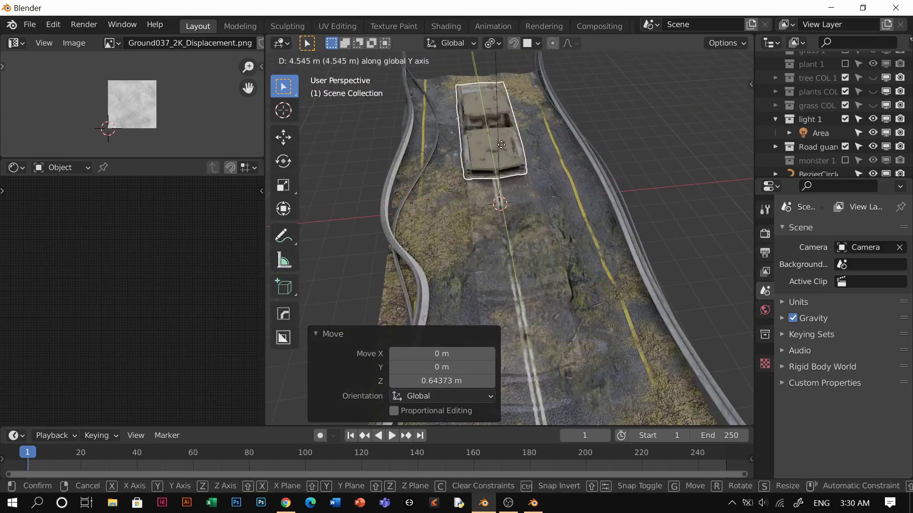
key(Escape)
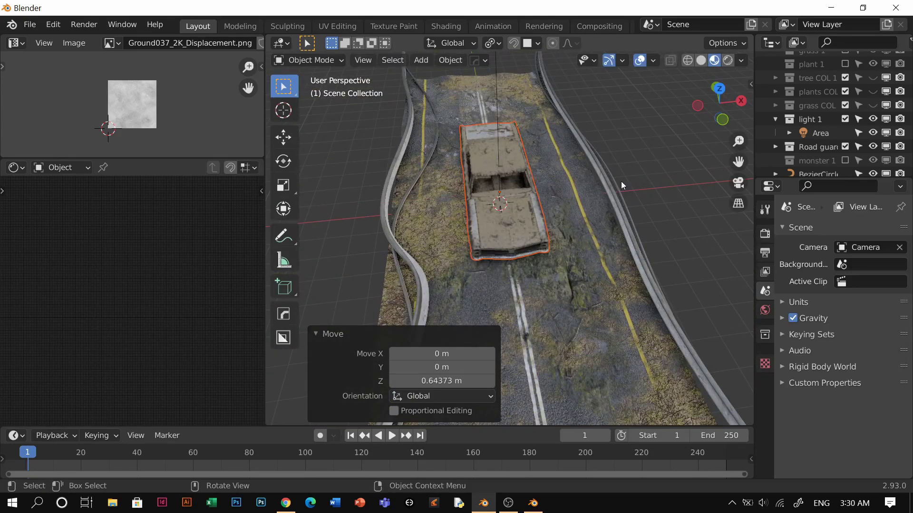
mouse_move(621, 181)
middle_down()
mouse_move(677, 198)
mouse_move(598, 204)
mouse_move(558, 166)
mouse_move(544, 198)
mouse_move(527, 150)
mouse_move(561, 156)
mouse_move(579, 201)
mouse_move(603, 187)
middle_up()
key(s)
right_click(566, 159)
Return to solid shading and raise the car about 0.32 m further along Z so its wheels clear the road.
key(z)
scroll(534, 233, up, 3)
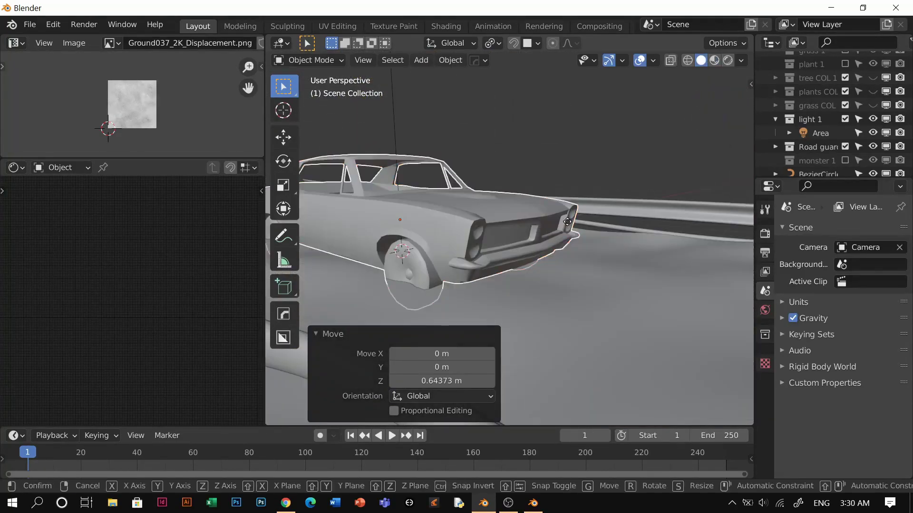
key(g)
key(z)
click(536, 167)
key(g)
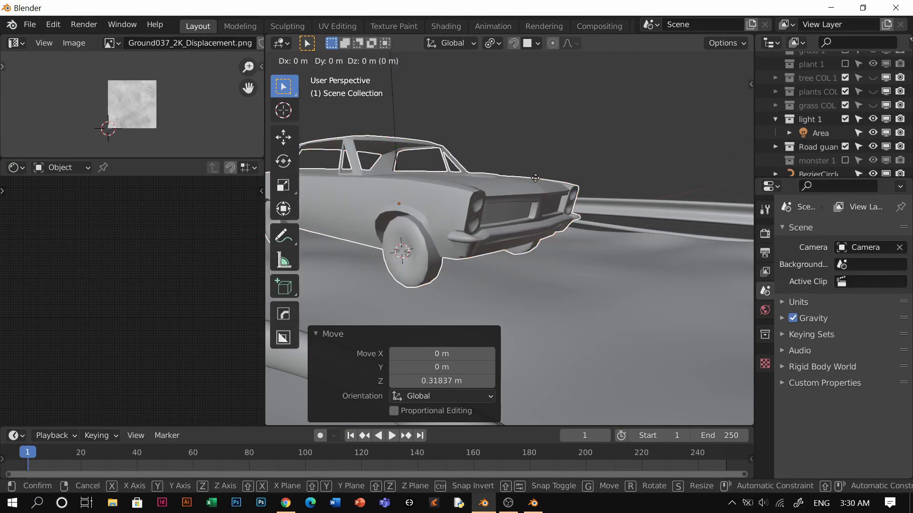
key(z)
click(524, 221)
Examine the car on the road in rendered and material preview shading, and return to solid shading.
key(z)
click(521, 145)
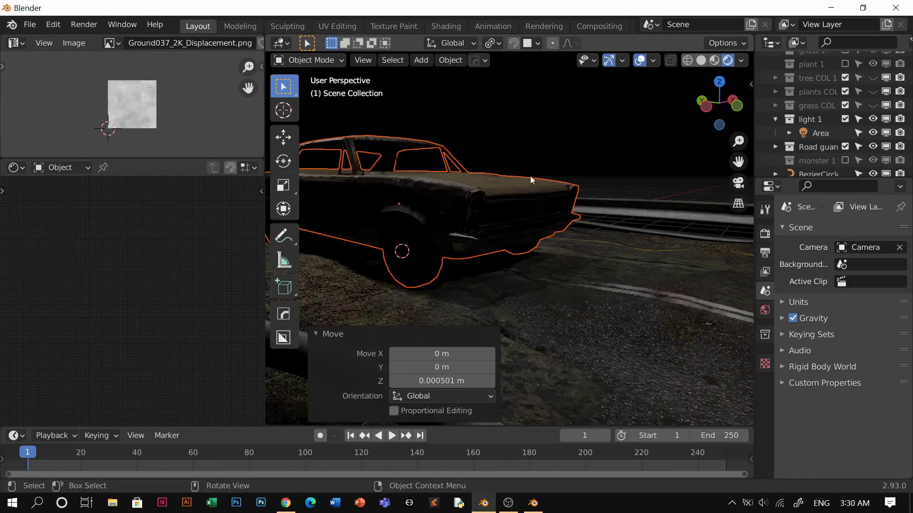
click(531, 175)
scroll(494, 214, down, 3)
middle_drag(476, 233, 419, 266)
key(z)
click(495, 295)
scroll(528, 240, down, 2)
mouse_move(530, 238)
middle_down()
mouse_move(448, 190)
mouse_move(455, 212)
middle_up()
key(z)
click(573, 247)
middle_drag(572, 243, 624, 230)
In front view, lower the car about 0.93 m along the global Z axis.
key(KP_1)
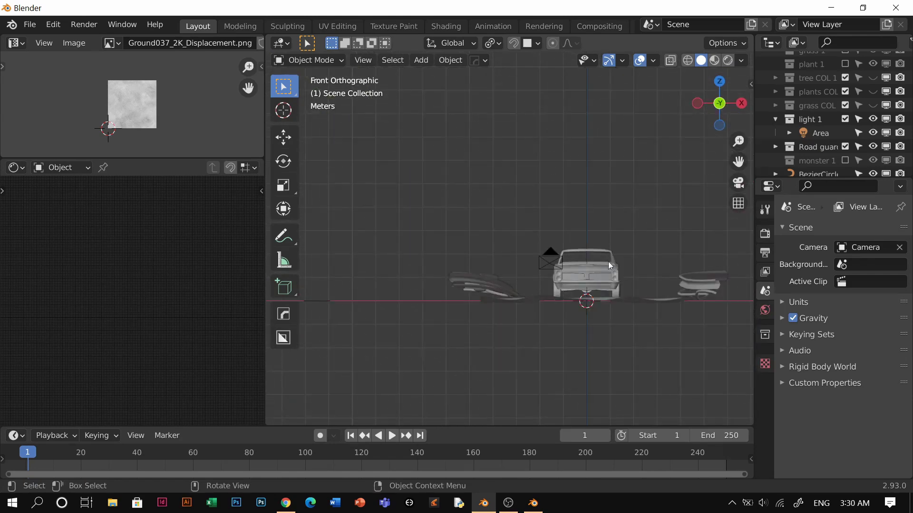
click(603, 269)
key(g)
key(z)
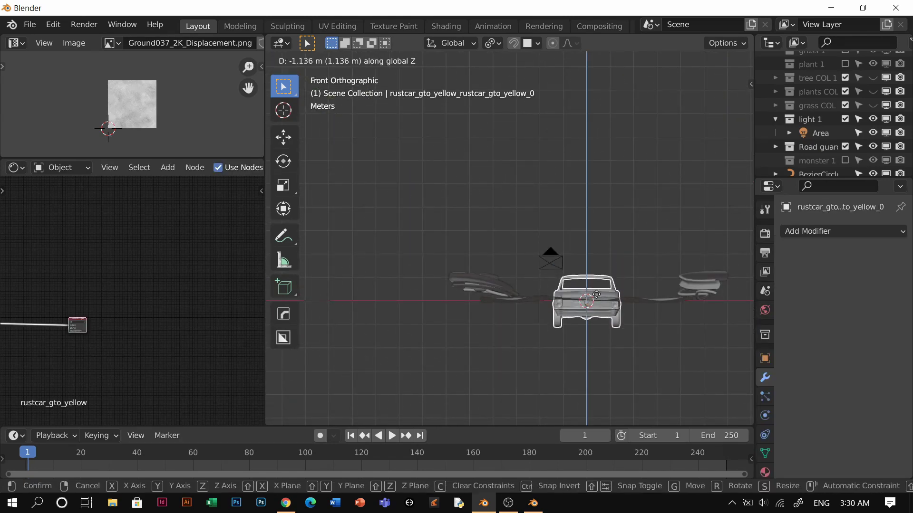
click(597, 258)
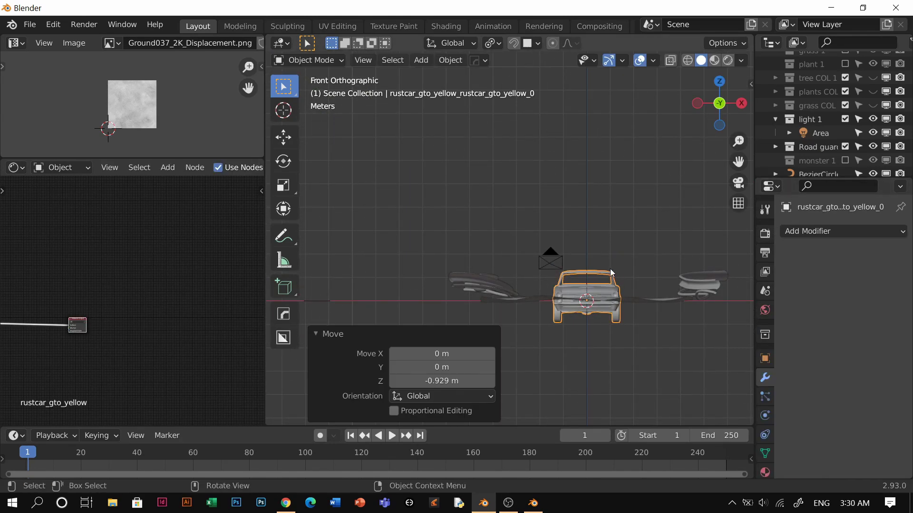
Move the car into a new collection named car 1 and exclude that collection from the view layer.
scroll(833, 143, down, 3)
key(m)
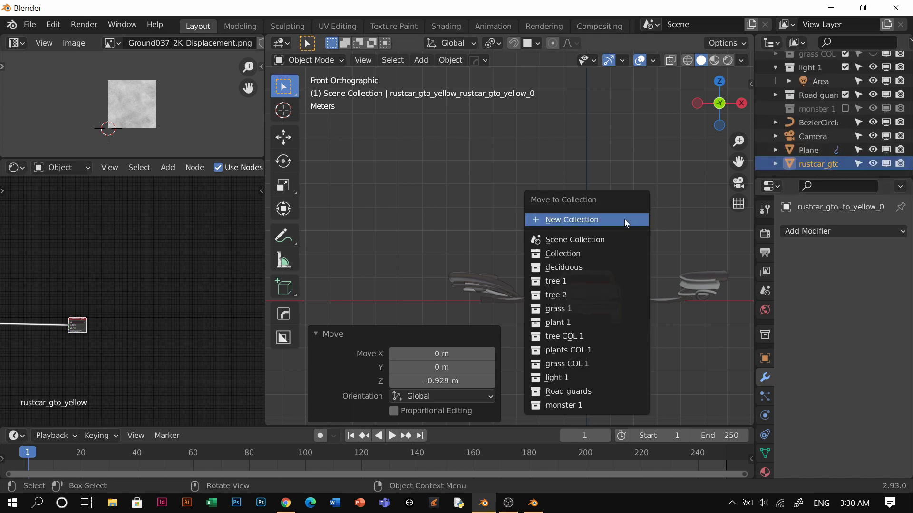
click(624, 219)
text(car 1)
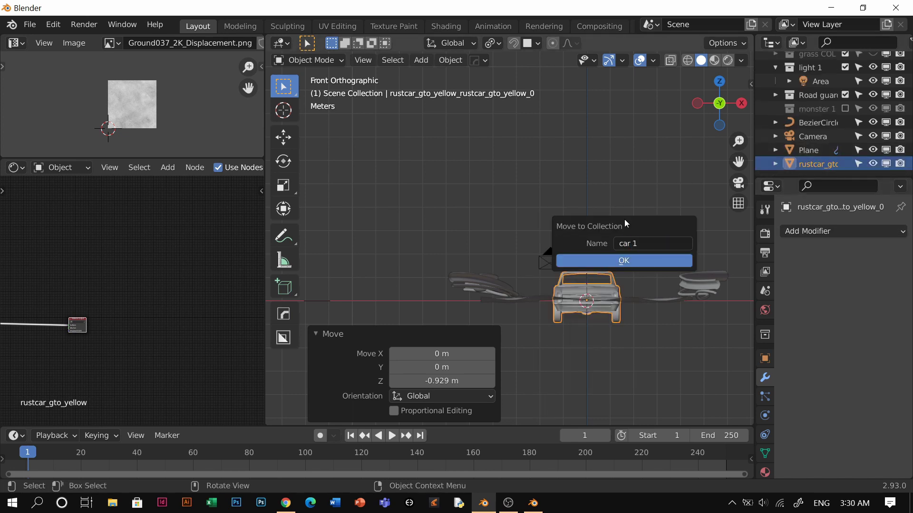
key(Return)
click(776, 123)
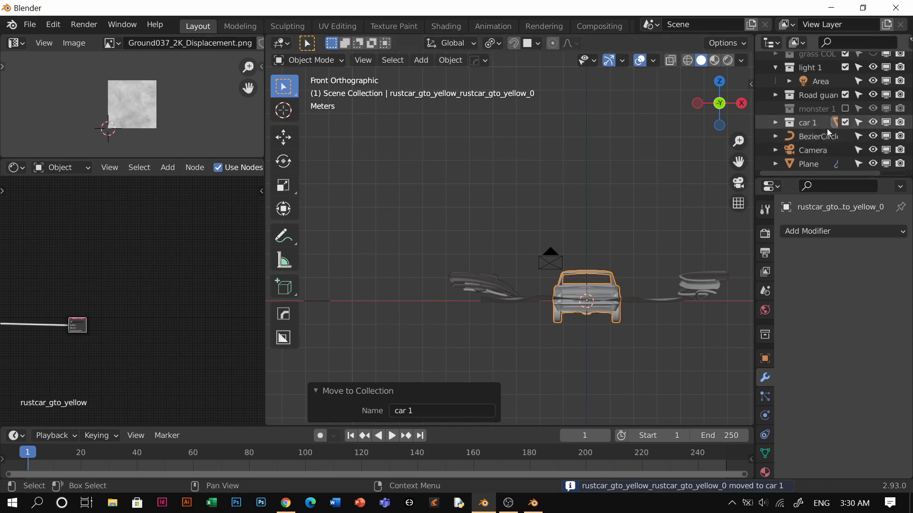
click(845, 122)
Add a collection instance of car 1 at the world origin.
middle_drag(547, 332, 538, 255)
key(shift+a)
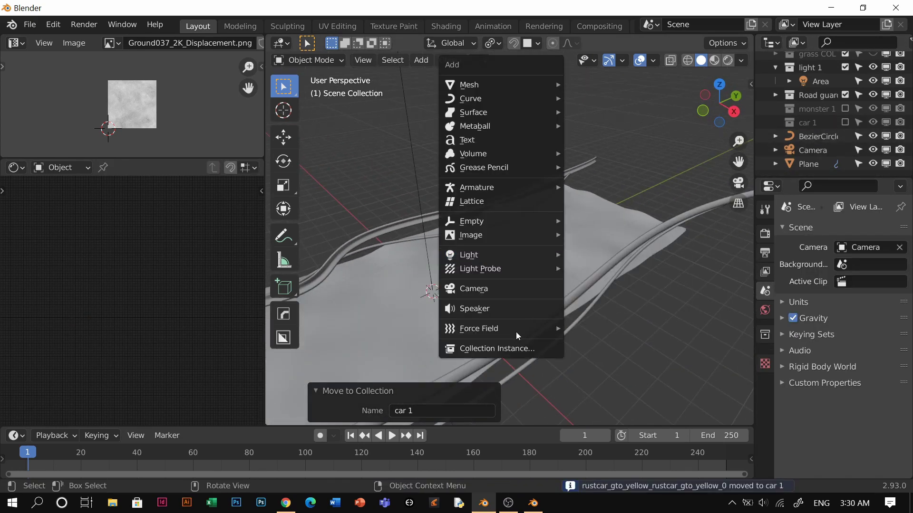
click(513, 349)
click(541, 349)
middle_drag(522, 300, 535, 264)
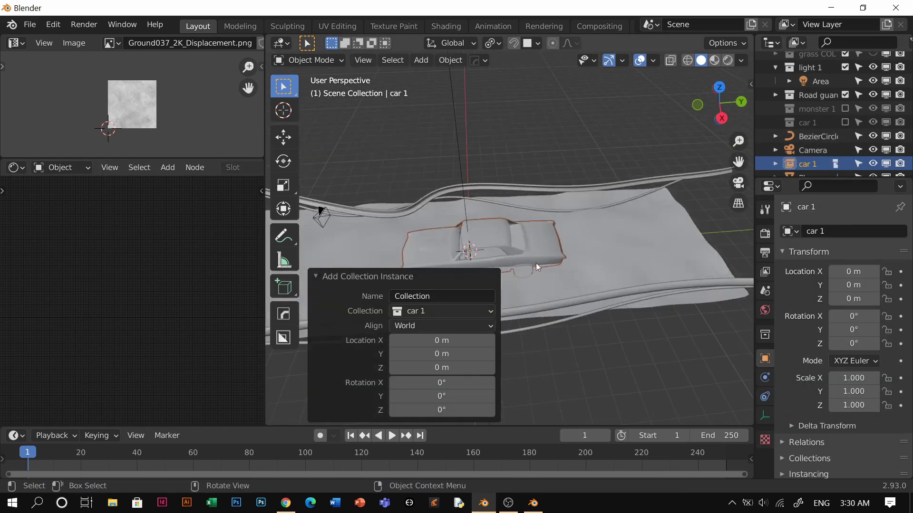
key(KP_7)
scroll(589, 230, down, 2)
key(g)
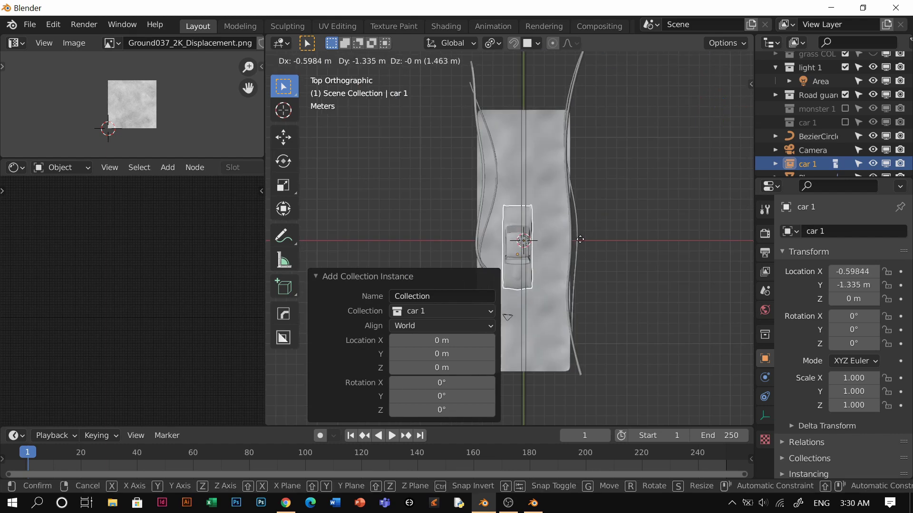
key(Escape)
Edit the NurbsPath.001 guard rail beside the car and move its control point outward, away from the road.
shift+middle_drag(577, 249, 616, 202)
middle_drag(615, 200, 903, 215)
middle_drag(639, 284, 459, 275)
click(565, 252)
key(Tab)
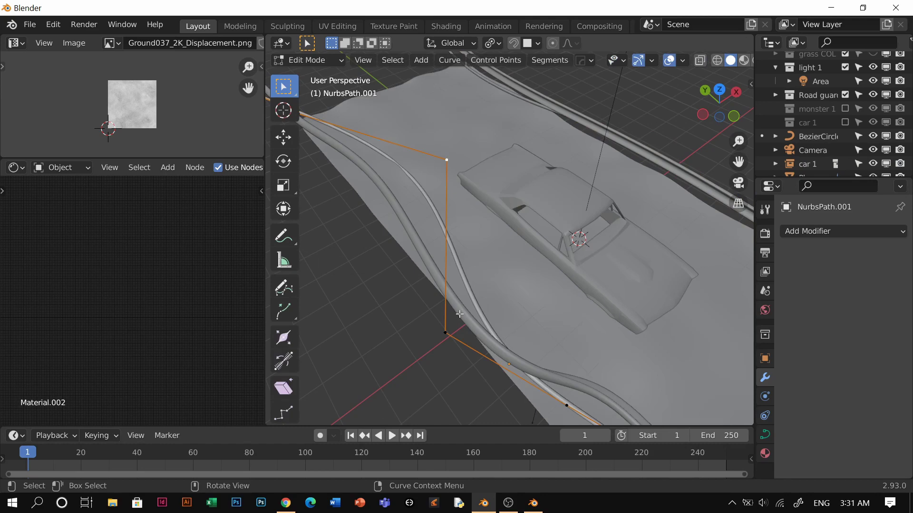
key(KP_7)
key(g)
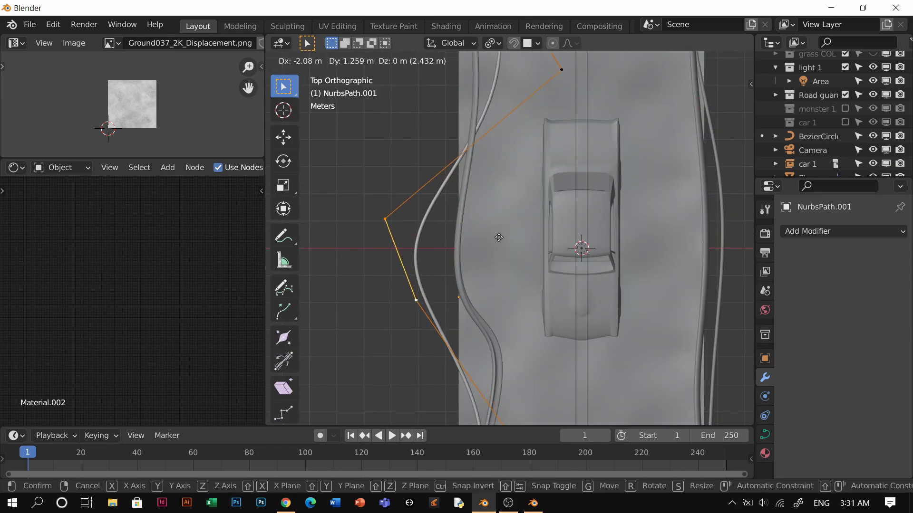
click(508, 235)
Edit the NurbsPath guard rail, moving its middle control point about 1 m outward and the point above it toward the road.
click(469, 237)
click(456, 237)
key(Tab)
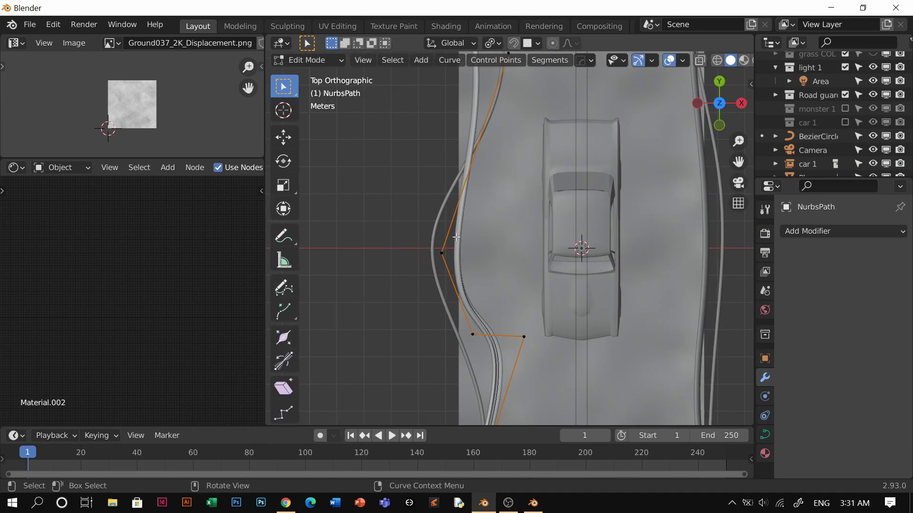
key(g)
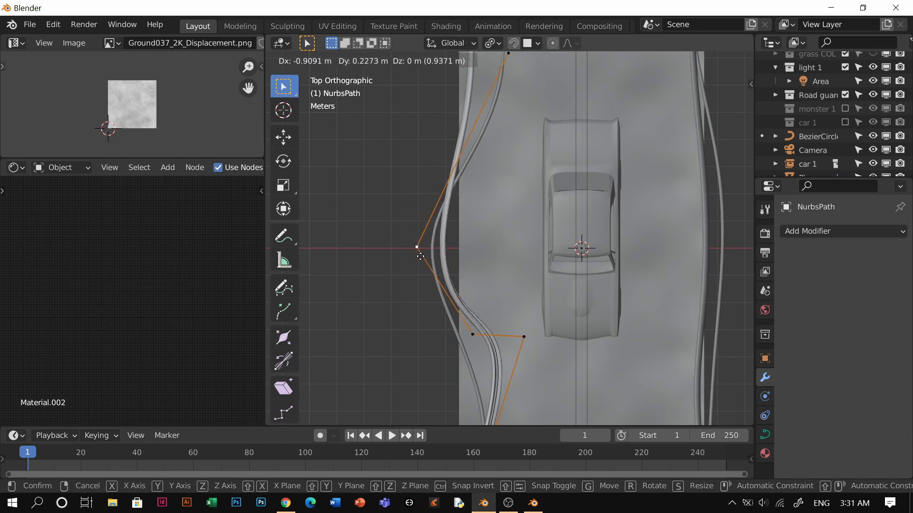
click(417, 252)
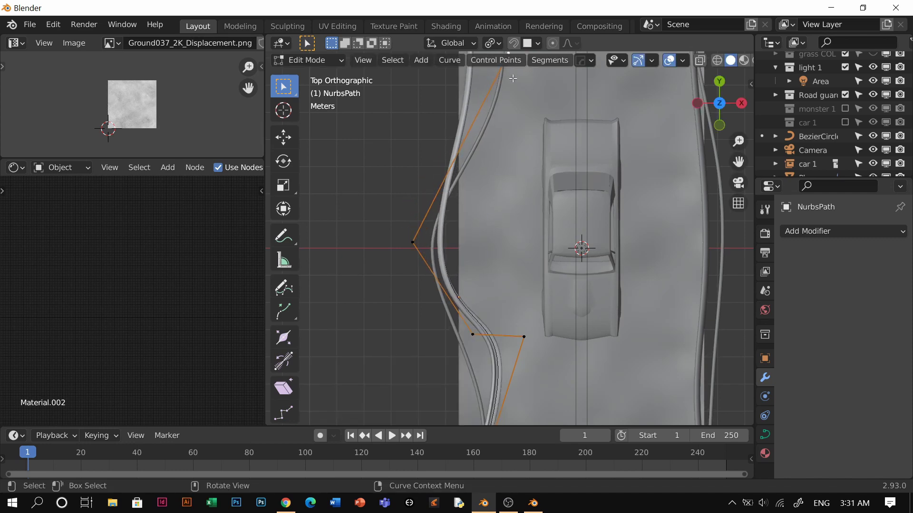
key(g)
click(552, 132)
Push the NurbsPath rail's middle and lower control points further outward to form a bulge, and finish editing the curve.
click(413, 238)
key(g)
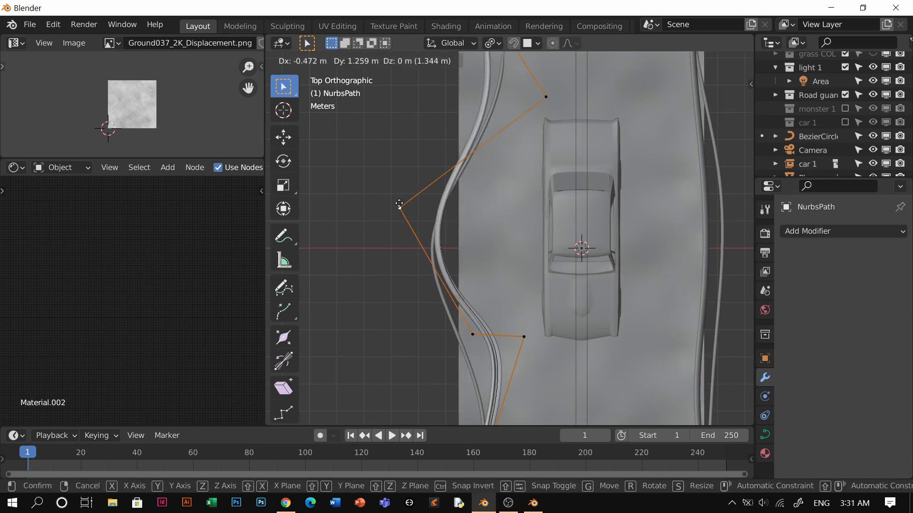
click(399, 203)
click(475, 317)
key(g)
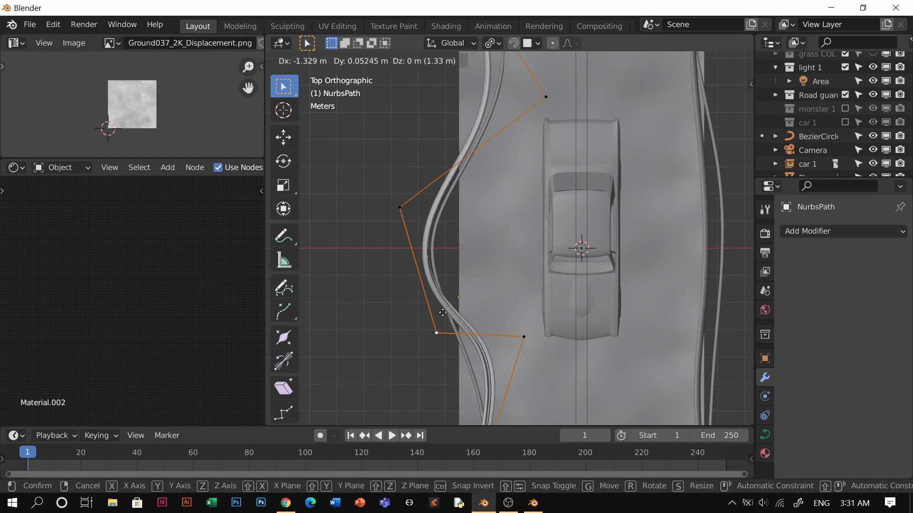
click(444, 291)
key(Tab)
Move the car instance about -3.08 m along X to the bulged guard rail and rotate it 26.2° about global Z.
click(571, 211)
key(g)
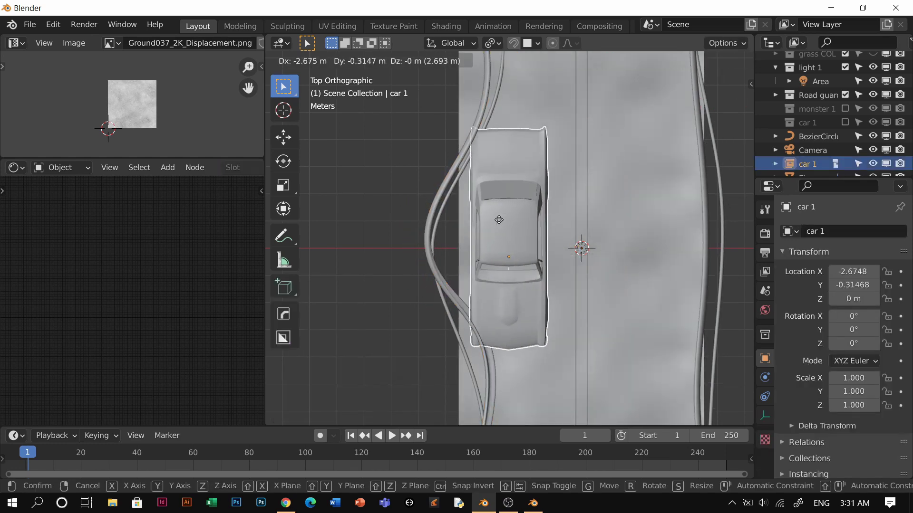
click(490, 214)
middle_drag(489, 214, 481, 119)
key(r)
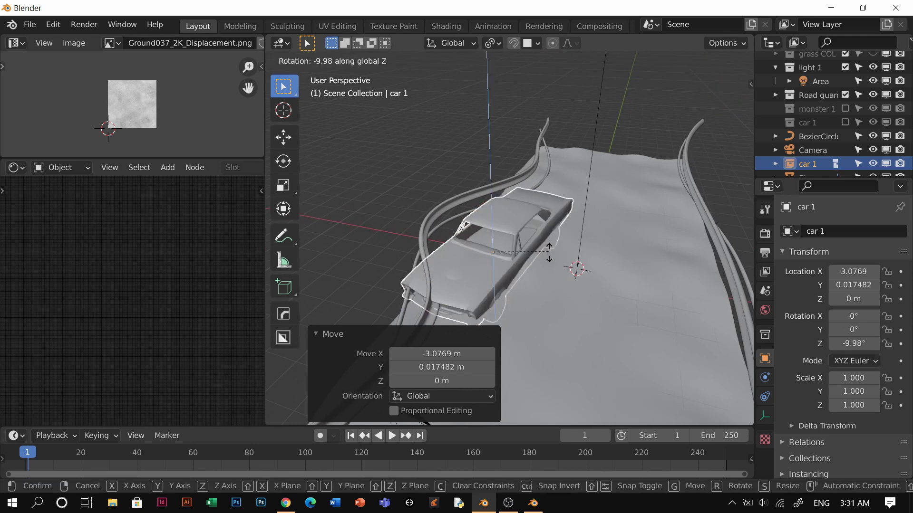
click(550, 211)
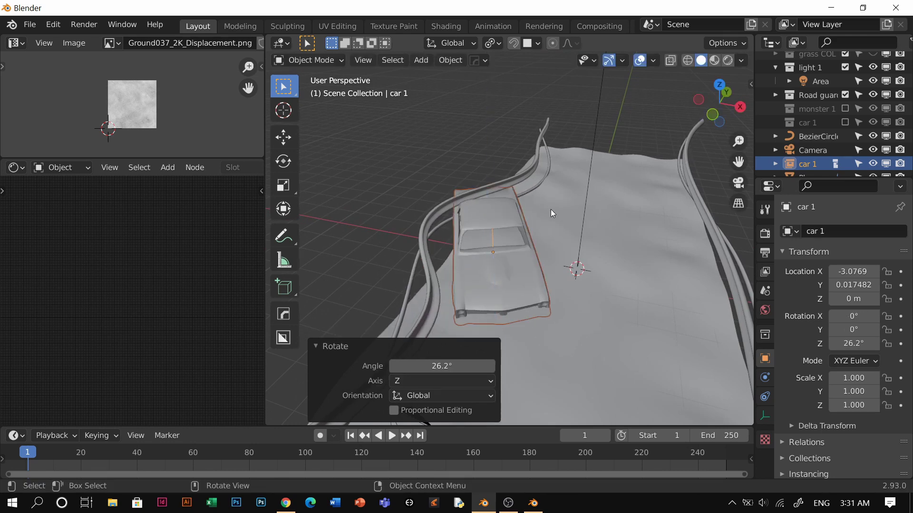
key(r)
key(Escape)
key(x)
key(Escape)
Tilt the car instance 17° about its local X axis.
key(r)
key(x)
key(x)
click(545, 238)
Raise the car instance about 1.21 m along Z and shift it about -0.55 m along X over the guard rail.
middle_drag(544, 238, 631, 224)
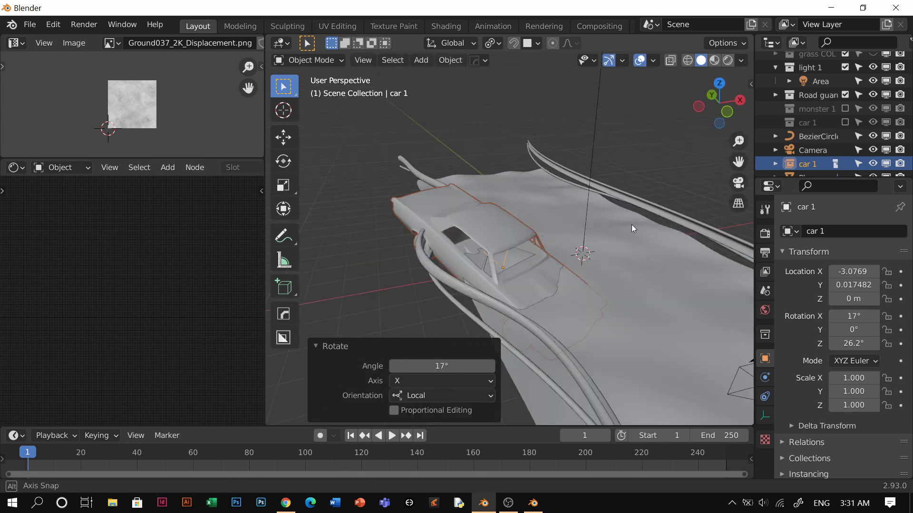
key(g)
key(z)
click(601, 213)
key(g)
key(x)
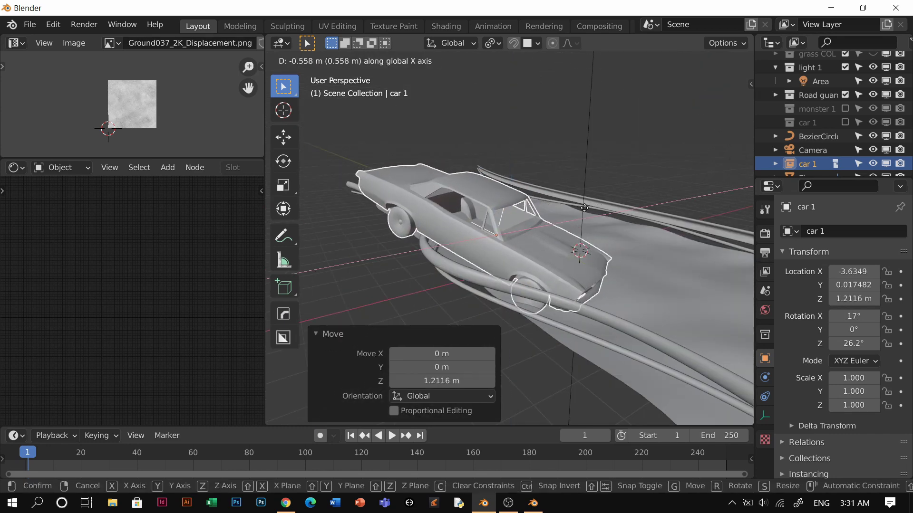
click(575, 214)
Rotate the car instance a further 18.6° about the global Z axis.
middle_drag(575, 214, 589, 200)
key(r)
key(z)
click(582, 181)
Raise the car instance about 0.2 m and shift it about -0.31 m along the X axis.
key(g)
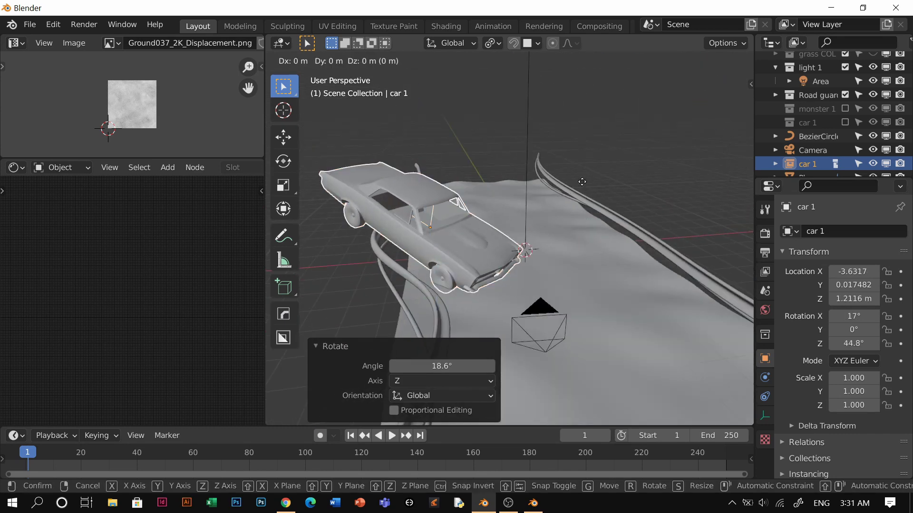
click(567, 132)
key(g)
key(x)
click(555, 124)
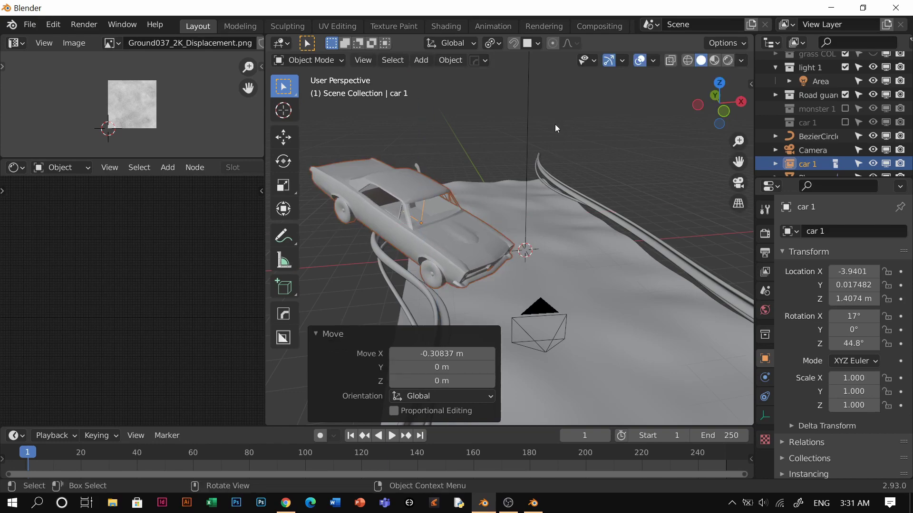
Re-enable the car 1 collection, isolate the original car in local view and open its mesh in Edit Mode.
middle_drag(555, 124, 495, 318)
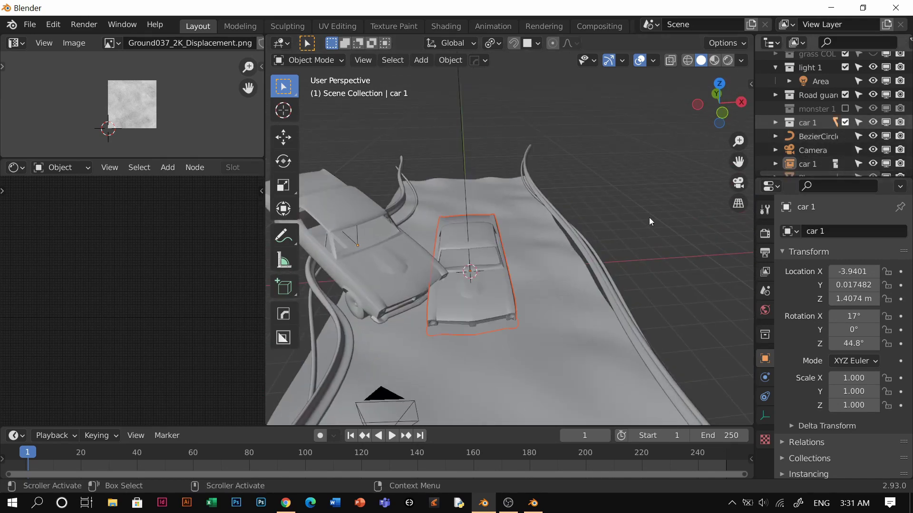
middle_drag(551, 240, 490, 260)
scroll(482, 262, up, 2)
click(481, 262)
middle_drag(561, 245, 509, 235)
key(KP_Divide)
key(Tab)
Push a rear face of the car's trunk lid down about 0.4 m along Z with smooth proportional editing, size 3.45.
click(572, 245)
scroll(590, 219, up, 1)
shift+middle_drag(604, 206, 536, 220)
key(KP_7)
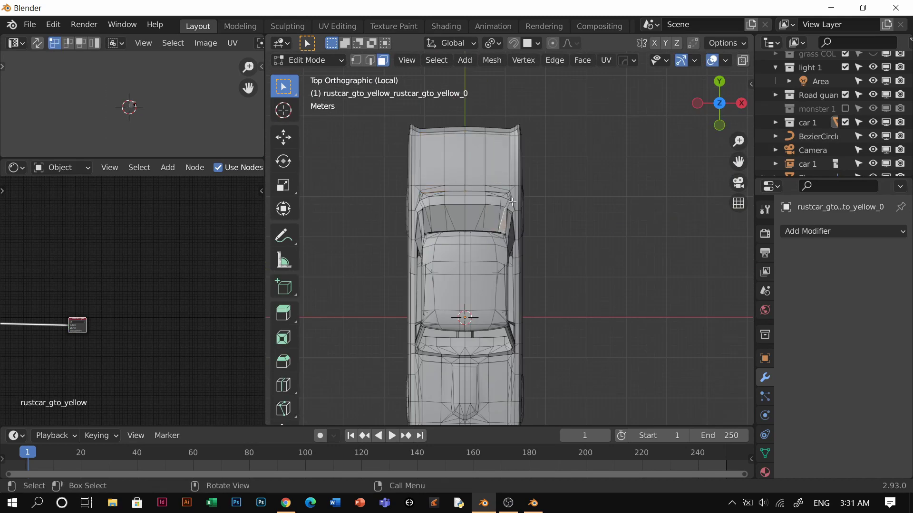
middle_drag(492, 233, 462, 215)
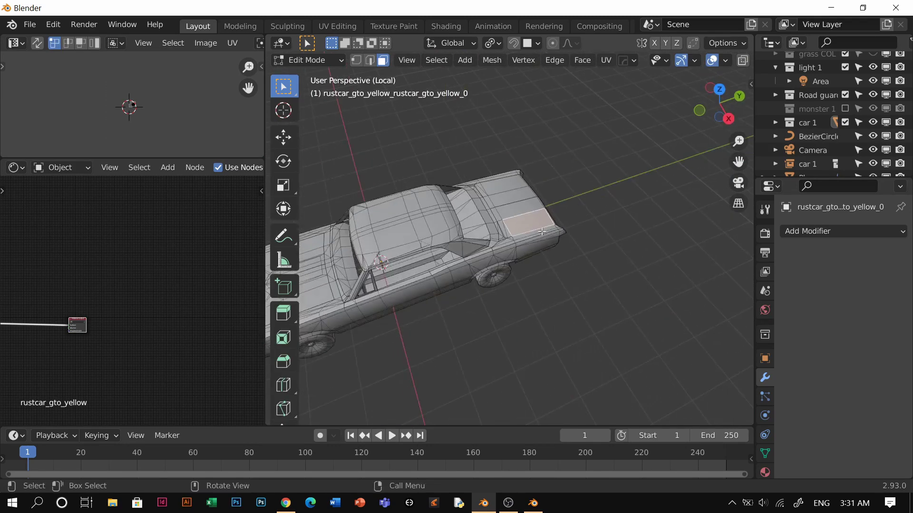
middle_drag(538, 239, 552, 203)
key(g)
key(z)
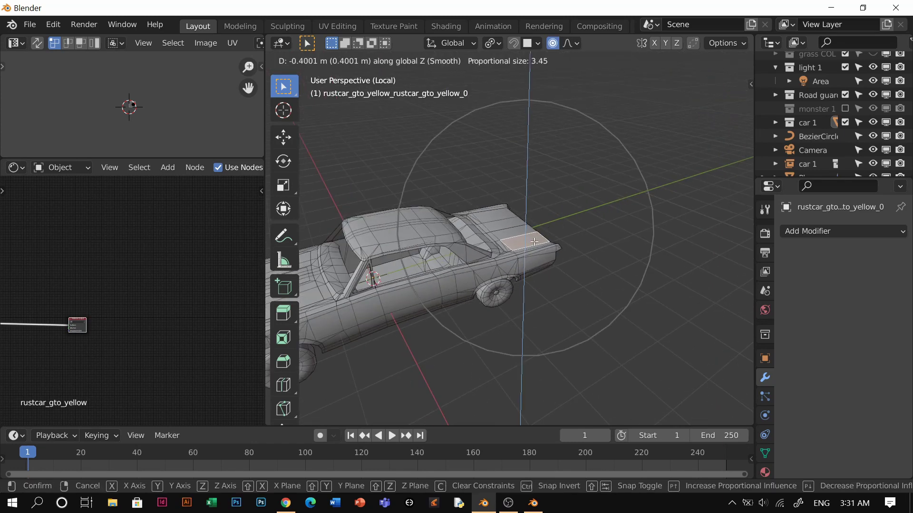
click(534, 242)
Rotate the dented trunk area about 5.4° in the right orthographic view and shift it slightly with proportional editing.
key(KP_3)
key(r)
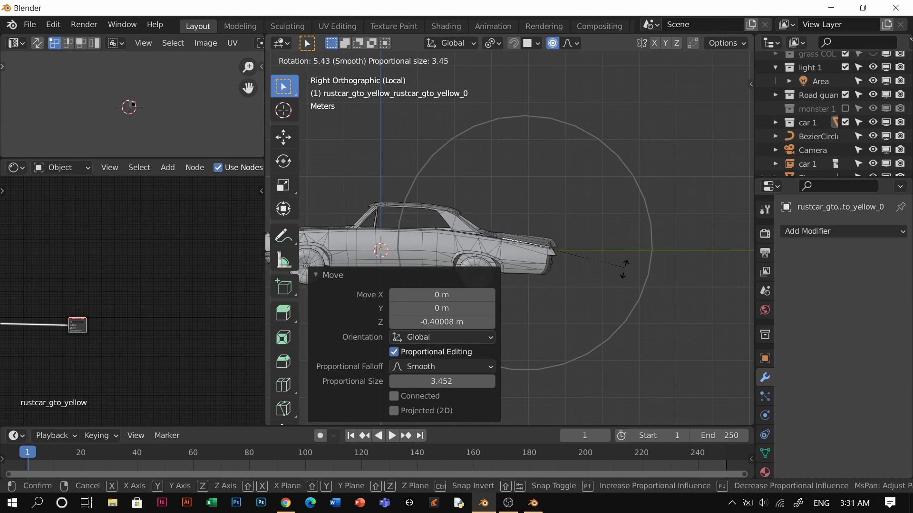
click(621, 270)
key(g)
click(621, 275)
Rotate a front hood face about -10° and lower it about 0.2 m with smooth proportional editing, size 2.14.
shift+middle_drag(316, 254, 556, 254)
key(l)
key(ctrl+z)
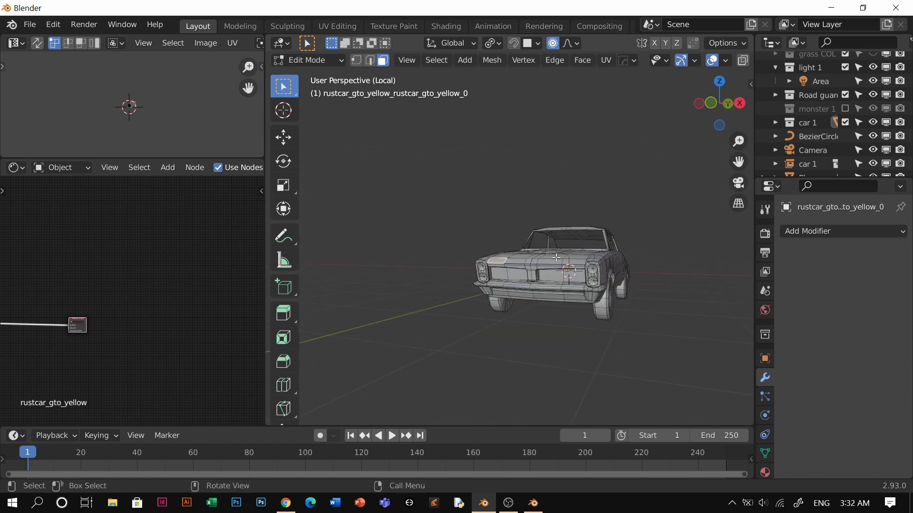
key(r)
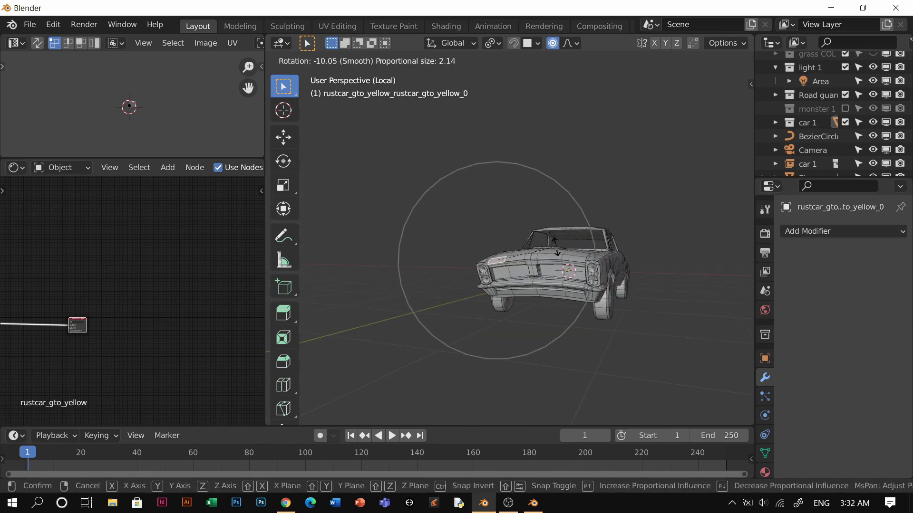
click(555, 246)
key(g)
click(511, 284)
Leave mesh editing and examine the dented car body in material preview.
key(Tab)
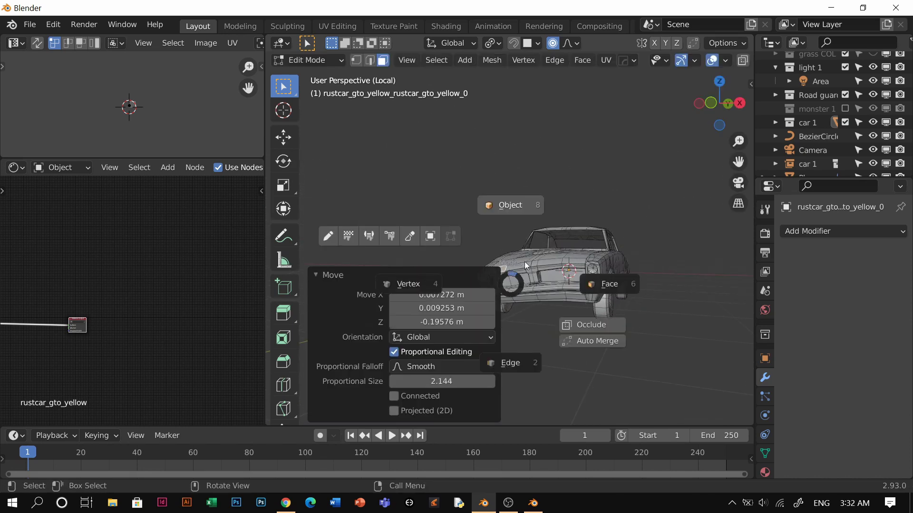
click(525, 252)
key(z)
click(543, 323)
mouse_move(546, 305)
middle_down()
mouse_move(640, 267)
mouse_move(679, 268)
middle_up()
middle_drag(519, 283, 480, 281)
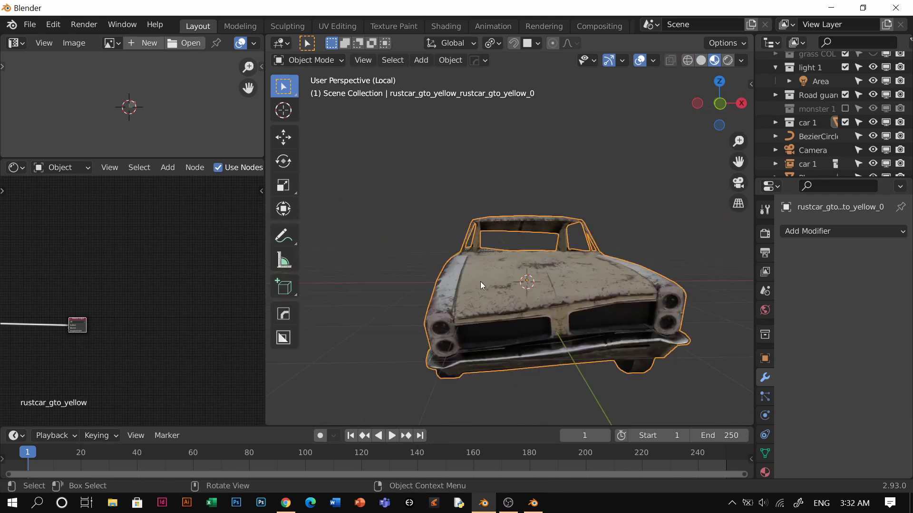
key(z)
click(571, 293)
Delete the faces at one front corner of the car's hood to open a hole.
key(Tab)
click(535, 291)
mouse_move(536, 291)
middle_down()
mouse_move(514, 285)
mouse_move(523, 292)
mouse_move(540, 280)
mouse_move(638, 286)
mouse_move(626, 300)
middle_up()
key(x)
click(466, 333)
scroll(499, 309, up, 3)
key(Tab)
Examine the hole in the hood in material preview and return to solid shading.
scroll(546, 278, down, 3)
key(z)
click(551, 294)
scroll(499, 263, up, 3)
key(z)
click(575, 266)
mouse_move(575, 266)
middle_down()
mouse_move(535, 238)
mouse_move(520, 212)
middle_up()
Duplicate the linked hood panel in place and separate the copy into its own object.
key(Tab)
key(l)
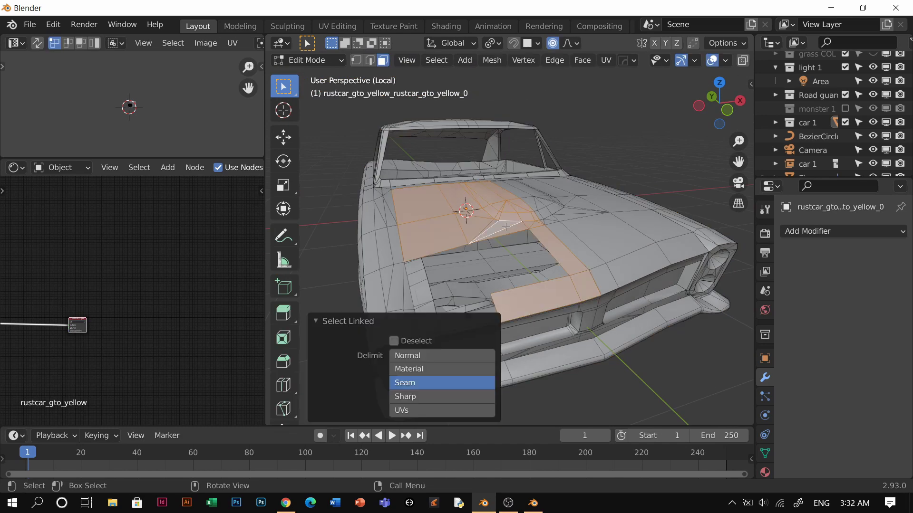
middle_drag(582, 240, 555, 251)
key(shift+d)
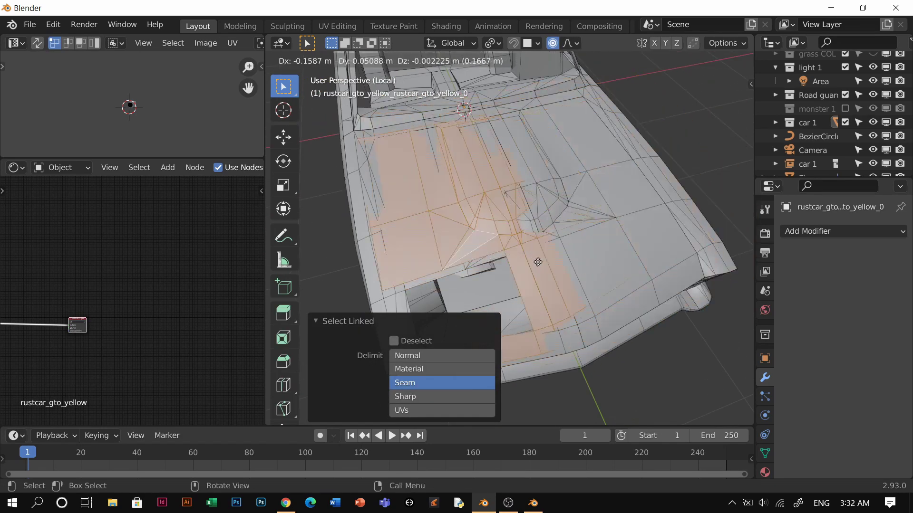
key(Escape)
key(p)
click(543, 250)
key(Tab)
click(567, 215)
scroll(557, 195, down, 3)
key(g)
mouse_move(568, 216)
middle_down()
mouse_move(557, 195)
mouse_move(556, 226)
middle_up()
right_click(617, 169)
scroll(563, 209, down, 2)
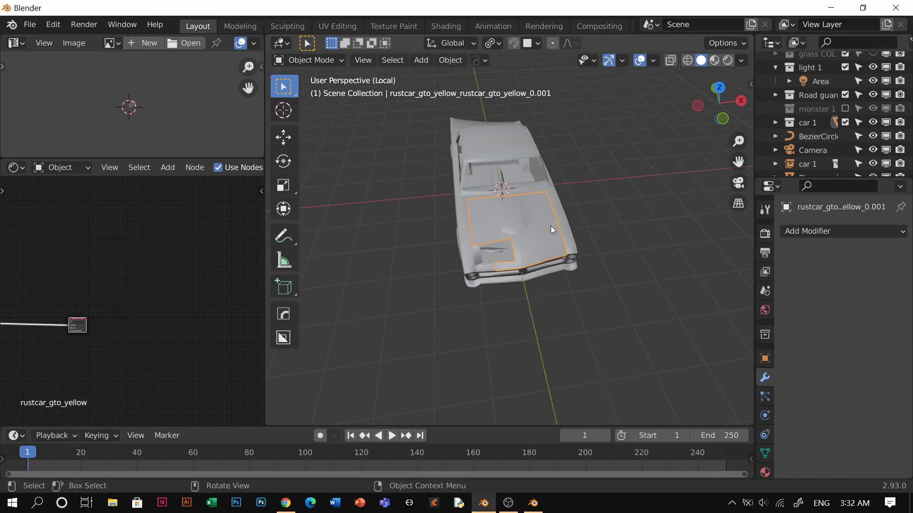
key(s)
right_click(551, 234)
Move the separated hood panel to the Scene Collection and slide it about -3.9 m along Y in front of the car.
key(KP_Divide)
key(m)
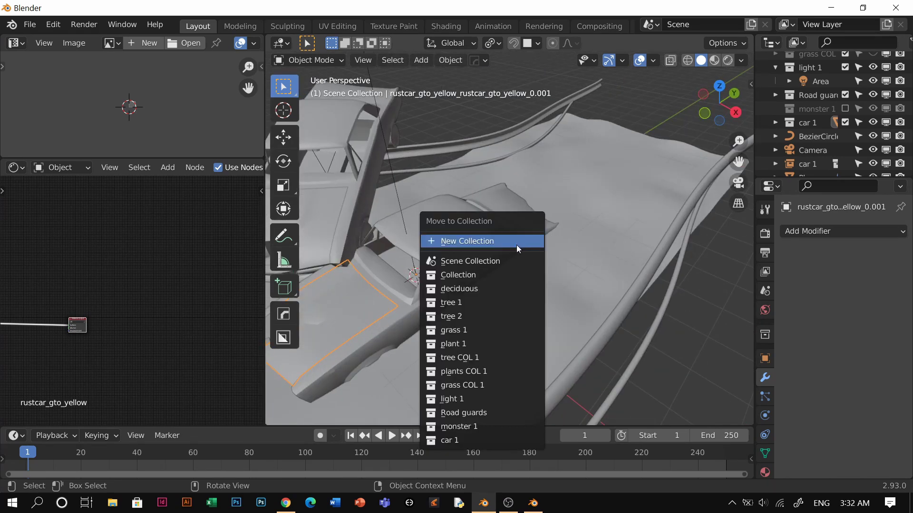
click(487, 261)
key(g)
key(y)
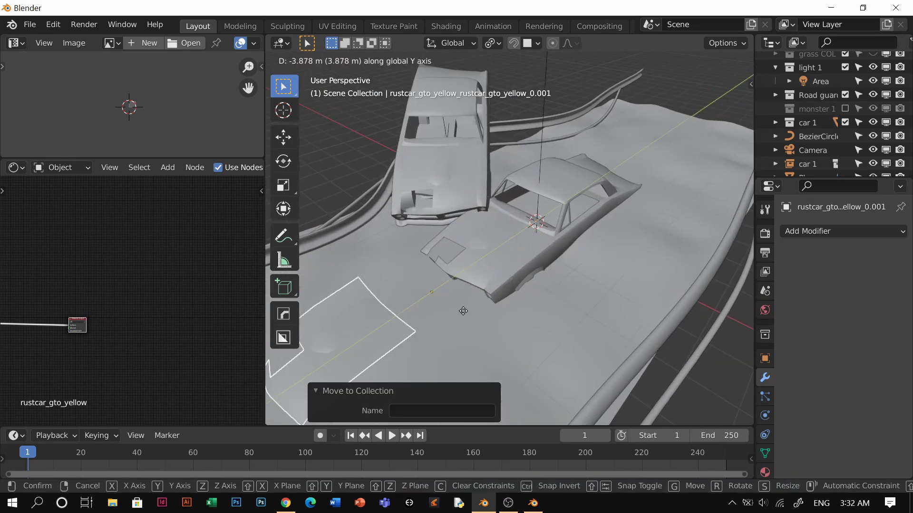
click(630, 118)
click(647, 89)
Examine both cars and the detached hood in rendered shading and return to solid shading.
scroll(537, 240, up, 2)
click(514, 269)
mouse_move(514, 269)
middle_down()
mouse_move(558, 240)
mouse_move(572, 248)
mouse_move(572, 232)
mouse_move(539, 260)
middle_up()
key(z)
click(466, 359)
key(z)
click(576, 159)
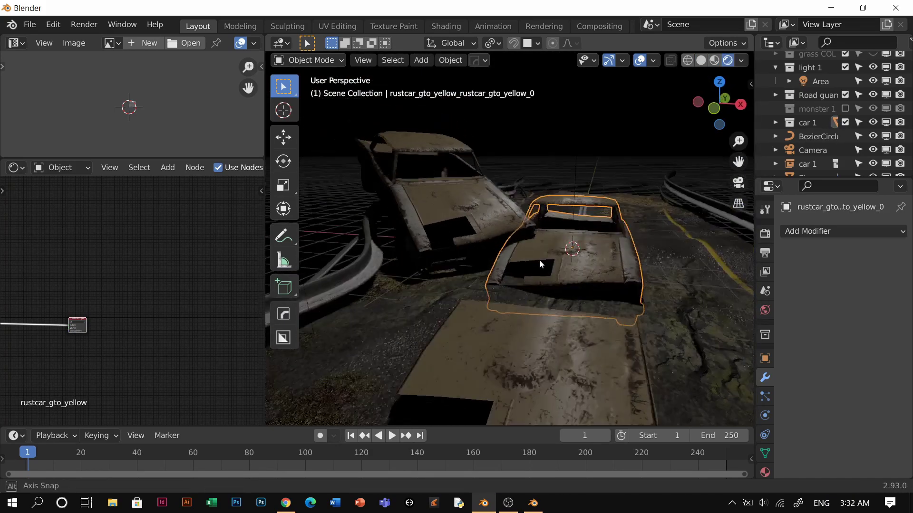
key(z)
click(620, 258)
Open the original car body's mesh in Edit Mode with edge selection.
middle_drag(620, 258, 631, 301)
scroll(632, 302, up, 2)
click(609, 274)
click(609, 274)
key(Tab)
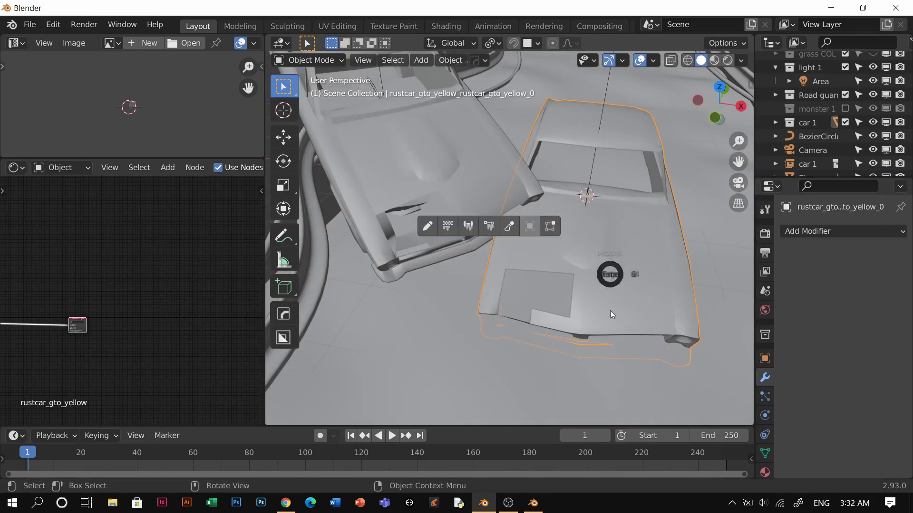
click(610, 310)
Fill the inner half of the hood hole with a face between its rear and front edges.
scroll(598, 309, up, 2)
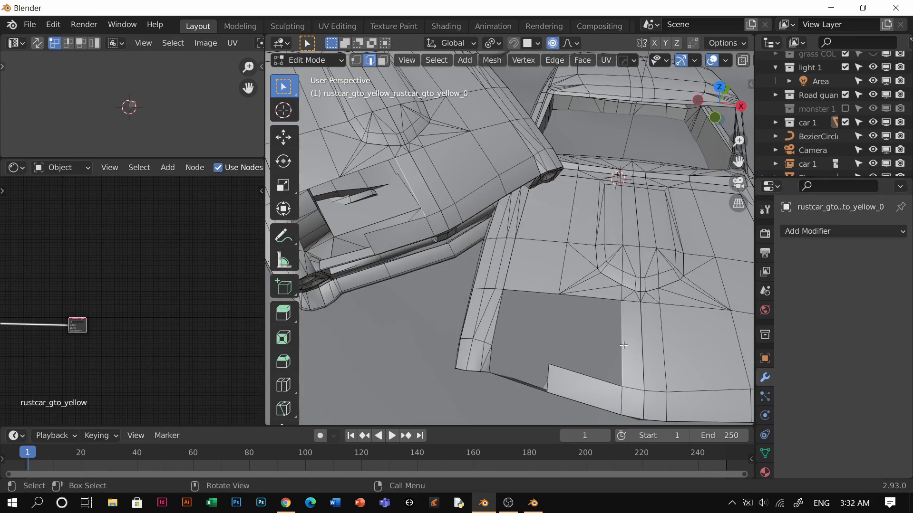
key(g)
click(570, 324)
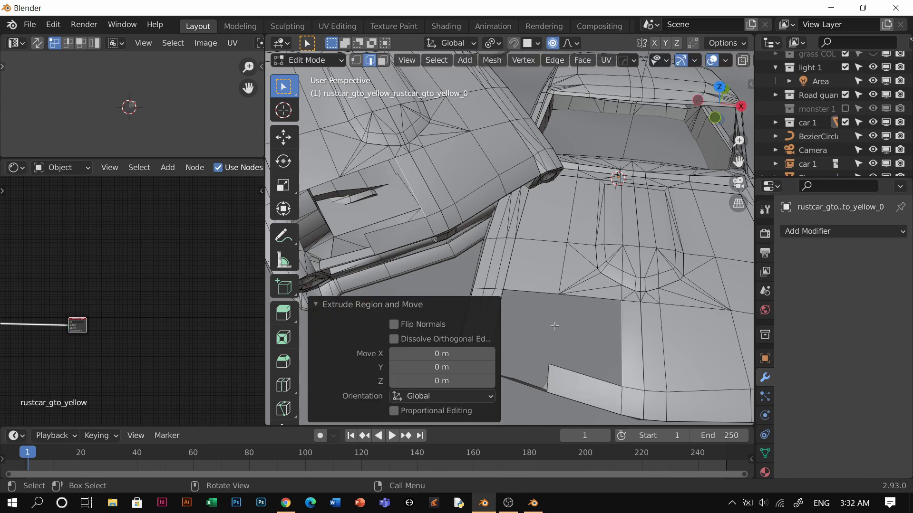
click(583, 318)
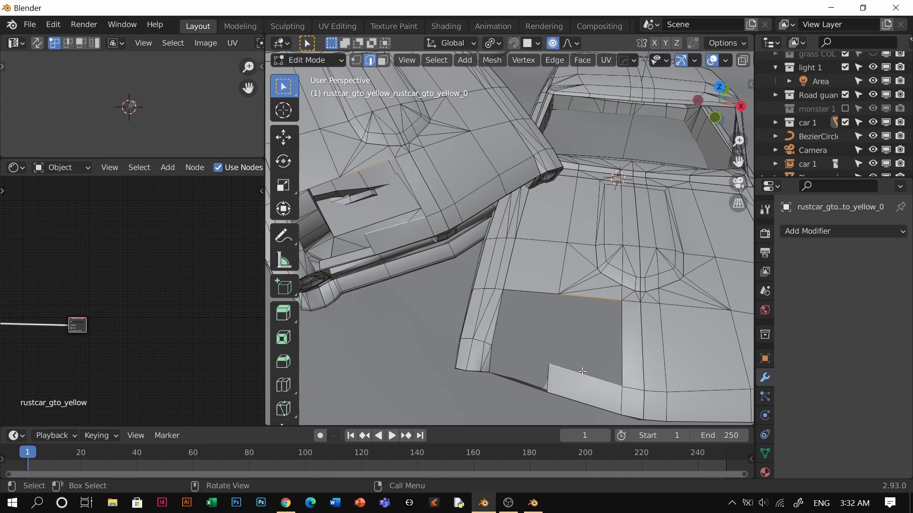
key(e)
click(566, 349)
key(ctrl+z)
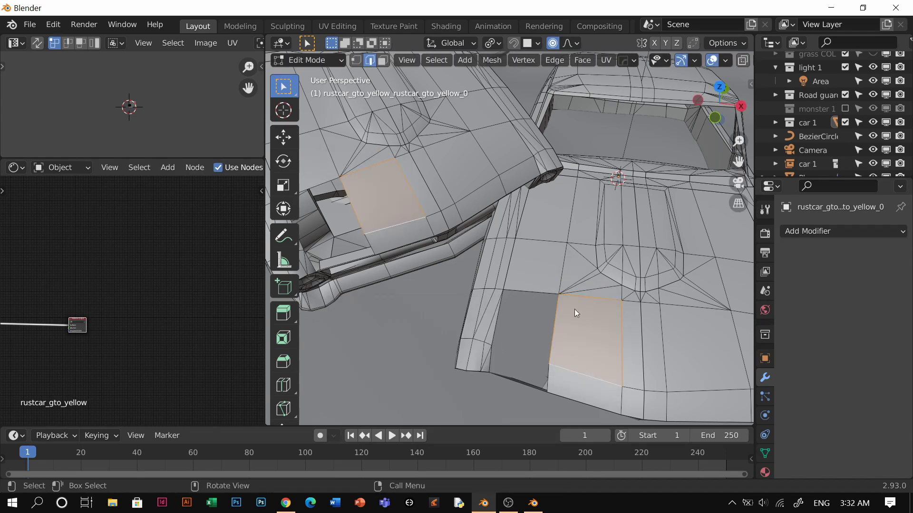
Leave mesh editing and examine the partly filled hood in rendered shading.
key(Tab)
scroll(574, 312, down, 2)
middle_drag(574, 311, 560, 293)
key(z)
mouse_move(493, 267)
middle_down()
mouse_move(470, 246)
mouse_move(492, 239)
mouse_move(552, 252)
mouse_move(620, 244)
mouse_move(547, 261)
mouse_move(523, 251)
mouse_move(583, 265)
mouse_move(546, 275)
middle_up()
key(z)
key(z)
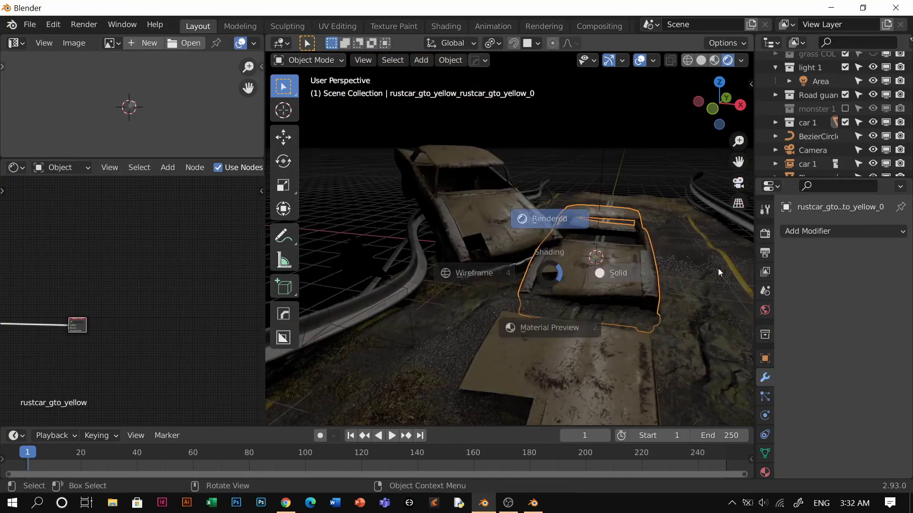
click(719, 273)
Exclude the car 1 collection and duplicate the car instance about 5.09 m along X and 12.11 m along Y.
click(845, 122)
middle_drag(648, 245, 490, 233)
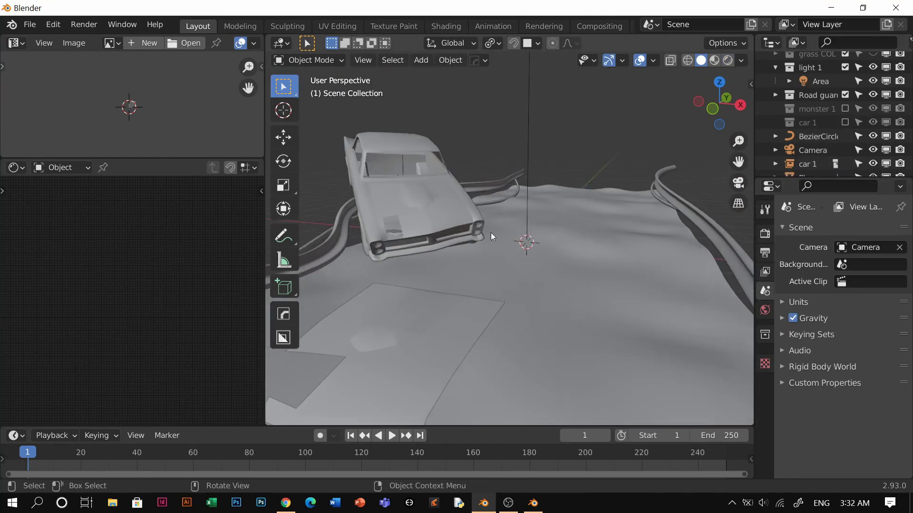
click(491, 232)
key(KP_7)
scroll(533, 260, down, 4)
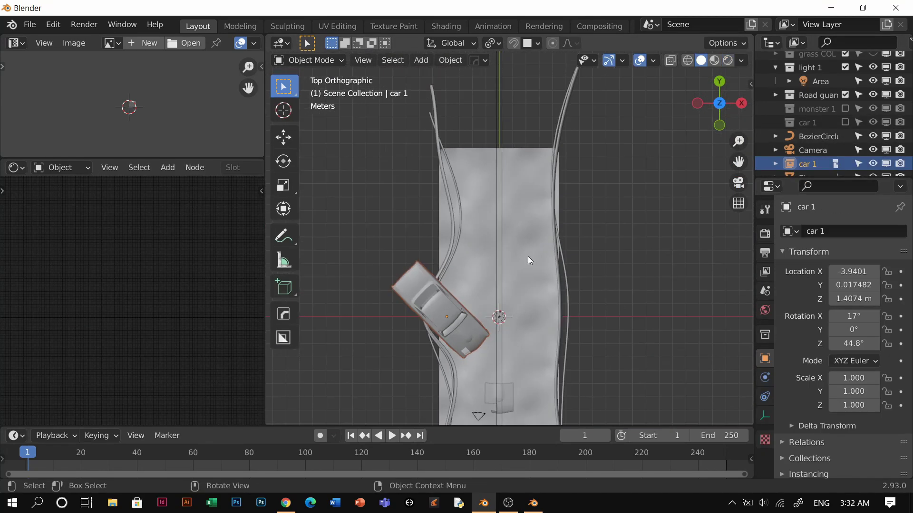
key(shift+d)
click(577, 167)
Clear the duplicate car's rotation and rotate it 90° about the global Y axis.
key(r)
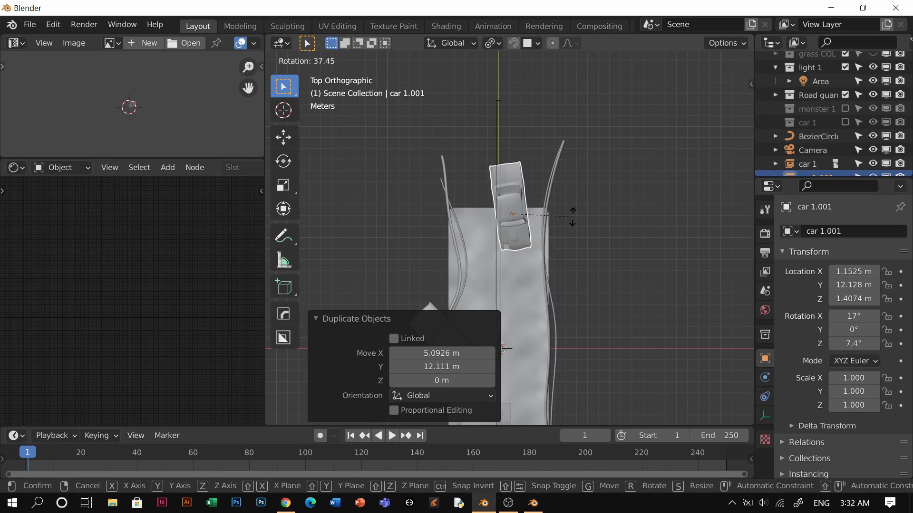
right_click(572, 217)
key(alt+r)
key(r)
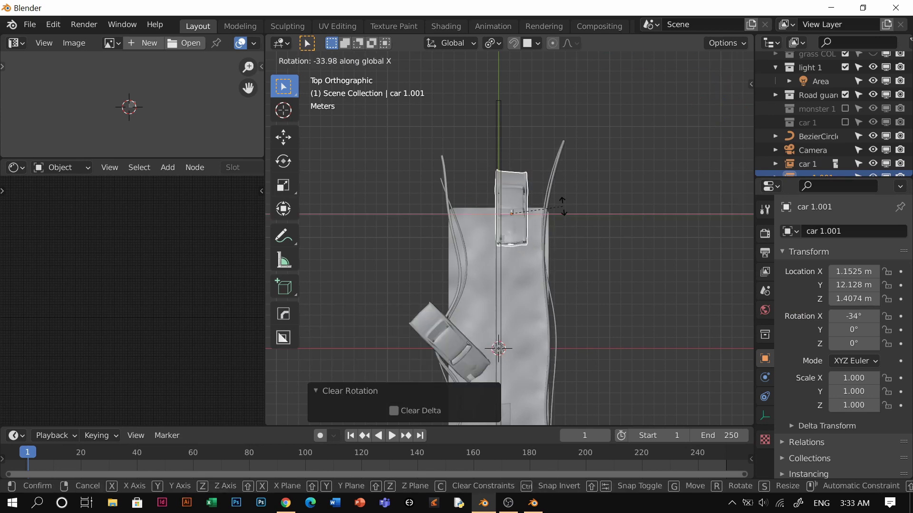
right_click(565, 211)
text(90)
key(Return)
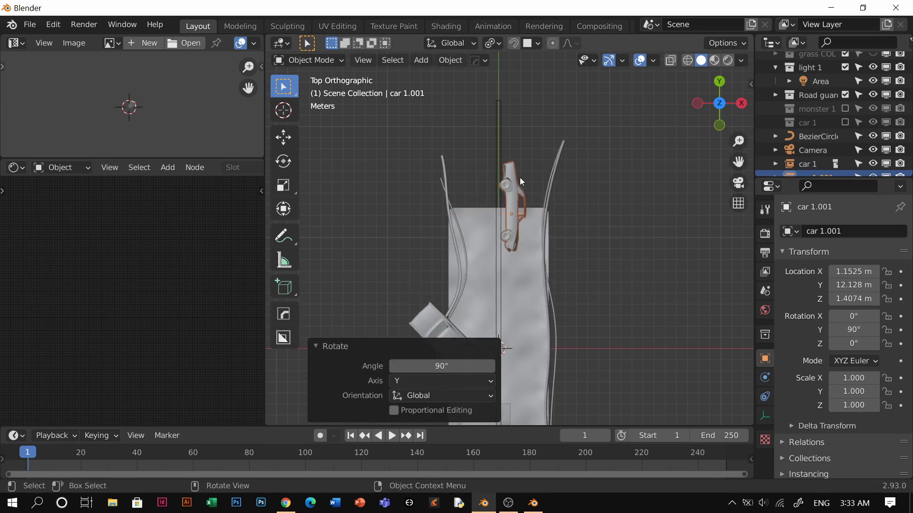
Tilt the duplicate car to about -37.5° around Y and move it about 2.75 m along X to the opposite guard rail.
scroll(553, 244, up, 1)
key(KP_1)
key(r)
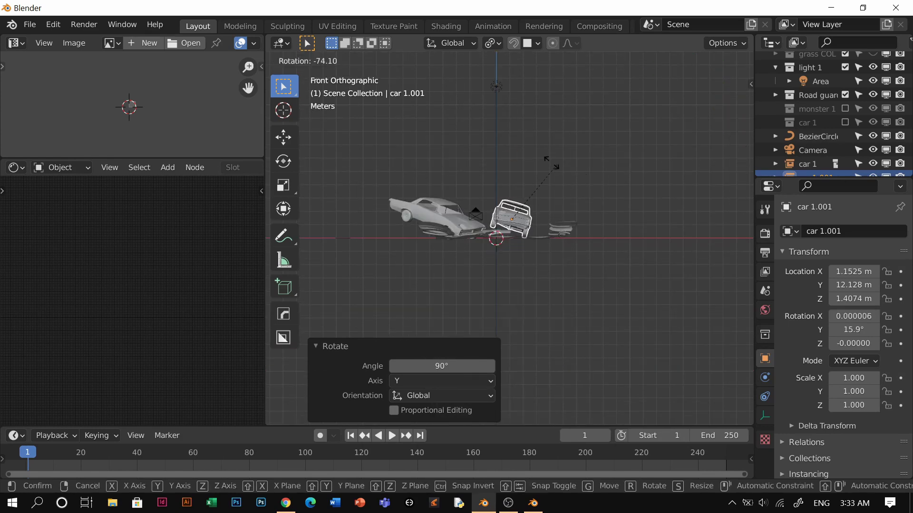
click(541, 179)
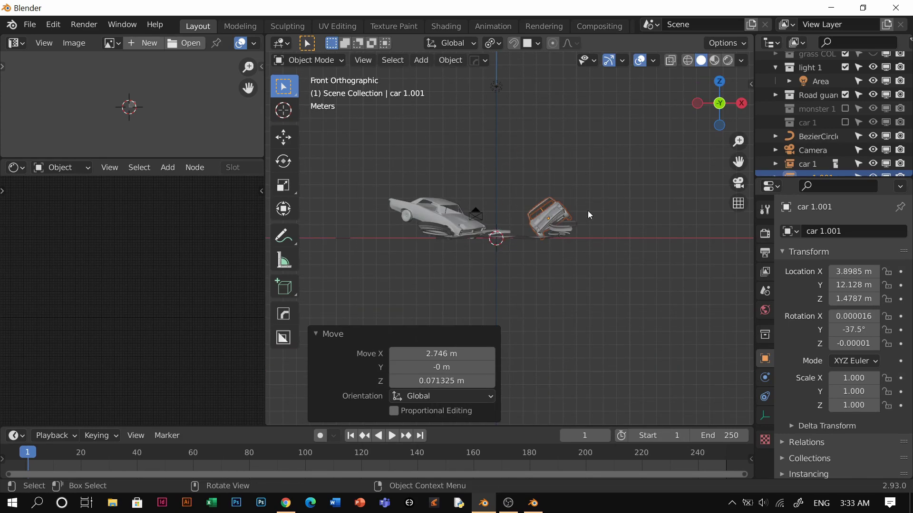
middle_drag(588, 215, 522, 248)
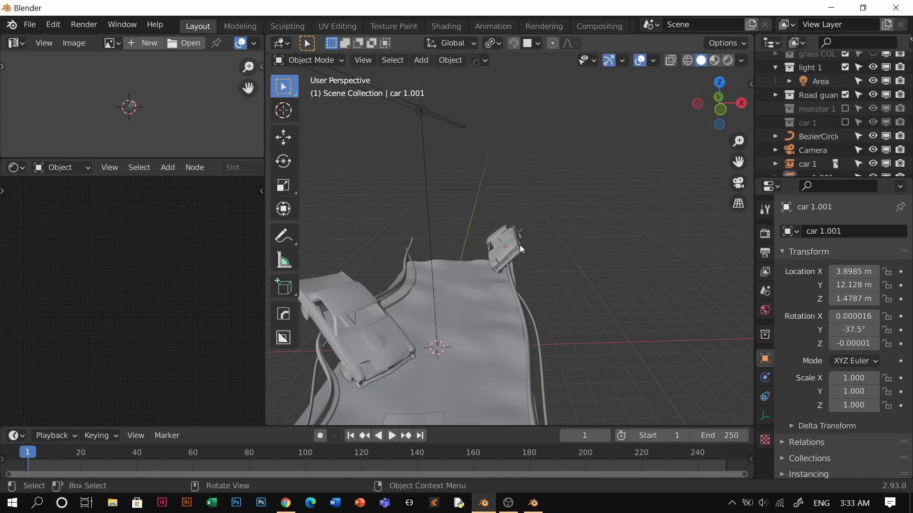
Rotate the duplicate car -12.7° about the global Z axis and shift it about 0.52 m along X.
click(522, 248)
key(r)
click(562, 276)
key(g)
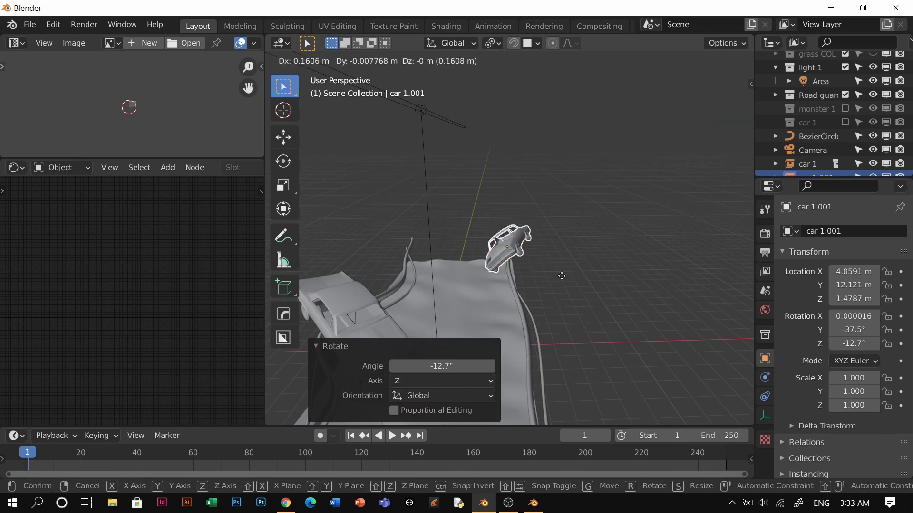
click(565, 276)
click(514, 261)
Turn the duplicate car 180° about its local Z axis.
mouse_move(515, 261)
middle_down()
mouse_move(532, 220)
mouse_move(546, 284)
mouse_move(537, 319)
mouse_move(493, 333)
middle_up()
key(z)
click(538, 292)
scroll(532, 261, up, 3)
key(z)
click(595, 320)
click(540, 294)
key(r)
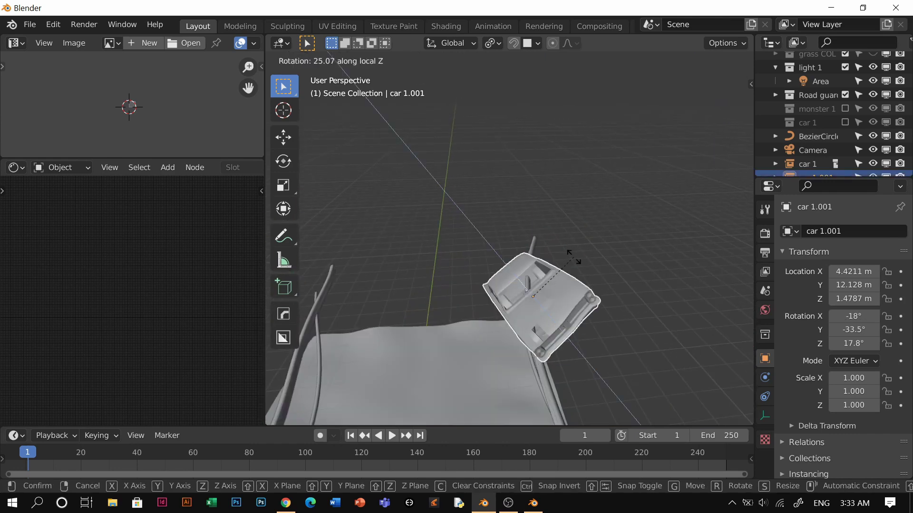
text(180)
key(Return)
Examine the turned car against the guard rail in material preview and return to solid shading.
mouse_move(607, 248)
middle_down()
mouse_move(554, 332)
mouse_move(518, 269)
mouse_move(518, 219)
mouse_move(528, 225)
middle_up()
key(z)
click(532, 281)
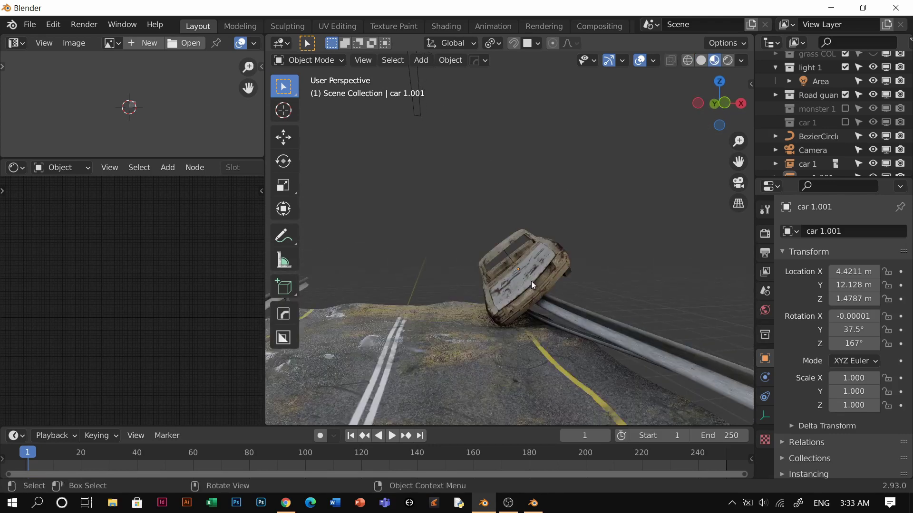
mouse_move(531, 281)
middle_down()
mouse_move(561, 271)
mouse_move(545, 302)
mouse_move(544, 274)
mouse_move(533, 264)
middle_up()
key(z)
click(552, 302)
scroll(523, 301, down, 3)
Unhide the tree COL 1 collection and check the trees around the crashed cars.
scroll(833, 115, up, 3)
scroll(831, 111, up, 2)
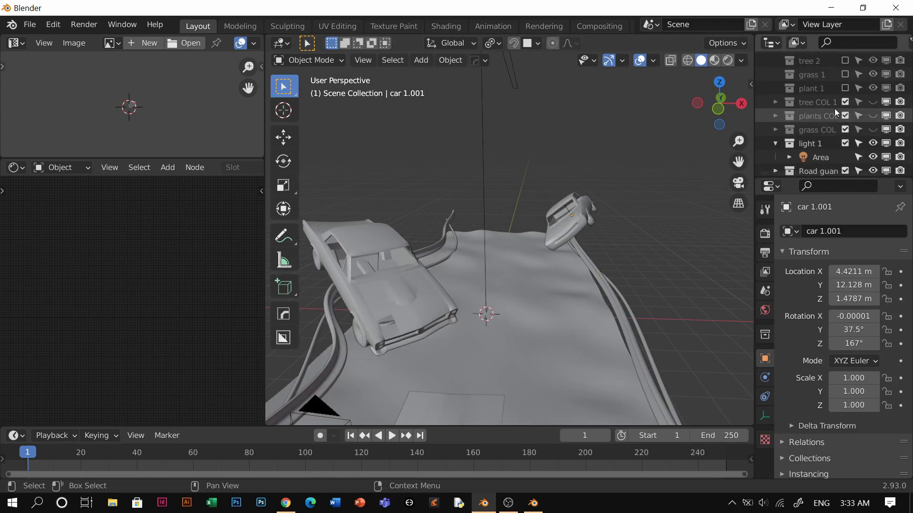
click(872, 101)
mouse_move(576, 231)
middle_down()
mouse_move(589, 220)
mouse_move(538, 267)
mouse_move(566, 275)
mouse_move(530, 253)
mouse_move(533, 262)
middle_up()
key(z)
click(540, 307)
scroll(534, 261, down, 3)
key(z)
click(567, 286)
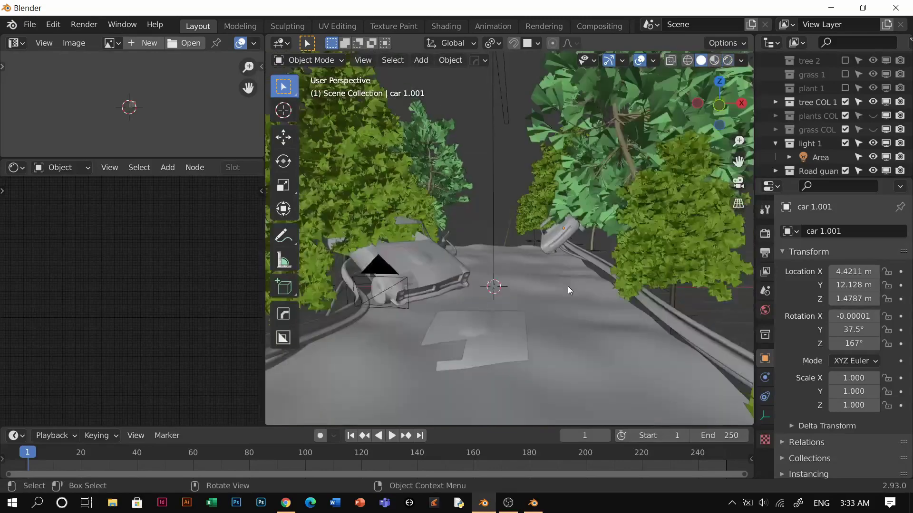
Select the loose rusted car panel on the road and resize it, finishing with a 1.428 scale factor.
scroll(528, 298, down, 1)
click(513, 306)
mouse_move(516, 327)
middle_down()
mouse_move(519, 284)
mouse_move(509, 323)
middle_up()
key(s)
click(502, 281)
scroll(508, 324, up, 2)
key(s)
click(551, 308)
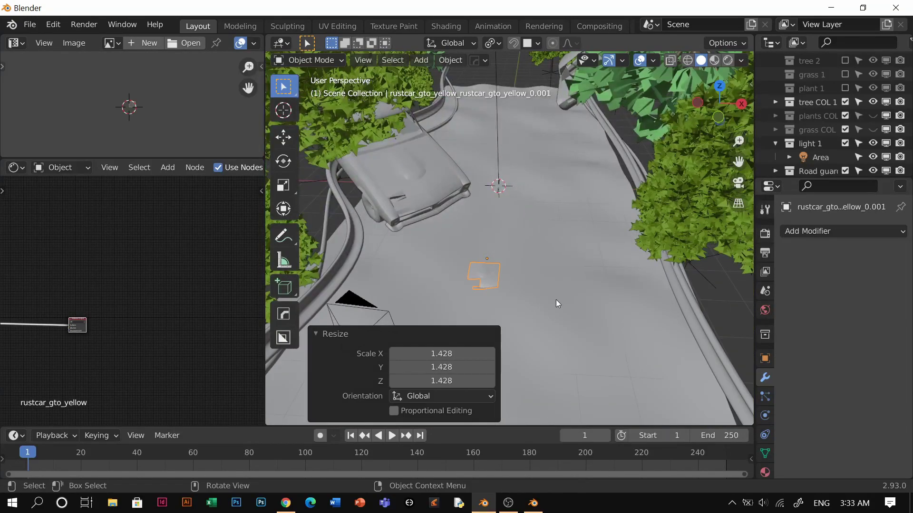
Check the resized car panel up close in a different viewport shading and return to solid shading.
mouse_move(555, 299)
shift+middle_down()
mouse_move(561, 241)
mouse_move(519, 236)
mouse_move(545, 265)
mouse_move(498, 233)
mouse_move(540, 221)
mouse_move(524, 238)
shift+middle_up()
scroll(611, 249, up, 2)
key(z)
click(604, 341)
key(z)
click(568, 281)
click(568, 281)
click(616, 285)
Scale the car panel down uniformly by a factor of 0.608.
shift+middle_drag(616, 285, 513, 281)
middle_drag(514, 282, 523, 256)
scroll(512, 298, up, 1)
key(Tab)
click(568, 291)
key(a)
click(473, 230)
key(Tab)
key(s)
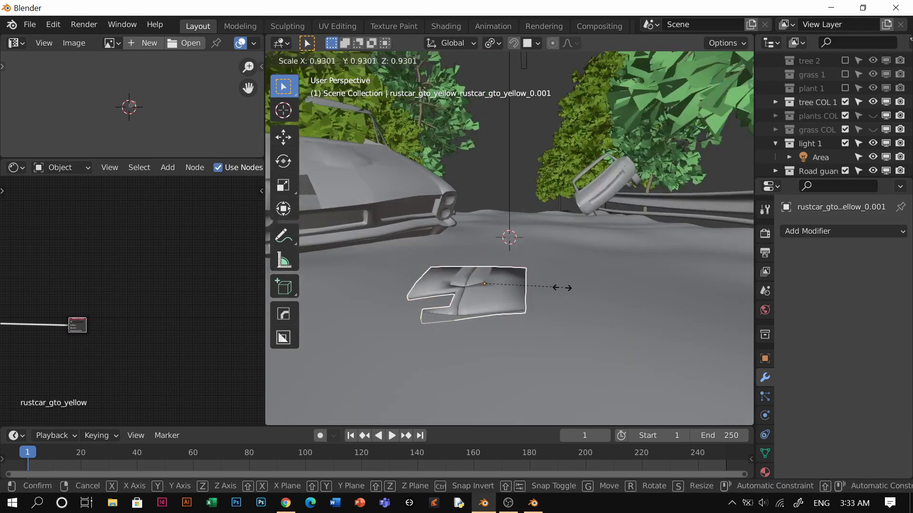
click(538, 289)
Apply the HardOps Sharpen operation to the car panel and shift the panel vertically along Z.
key(q)
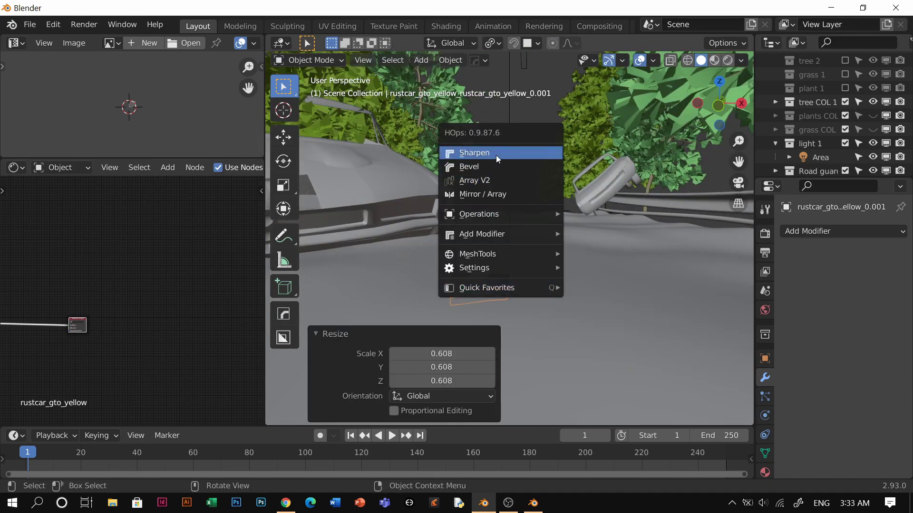
click(495, 154)
middle_drag(498, 280, 499, 327)
click(512, 266)
click(500, 277)
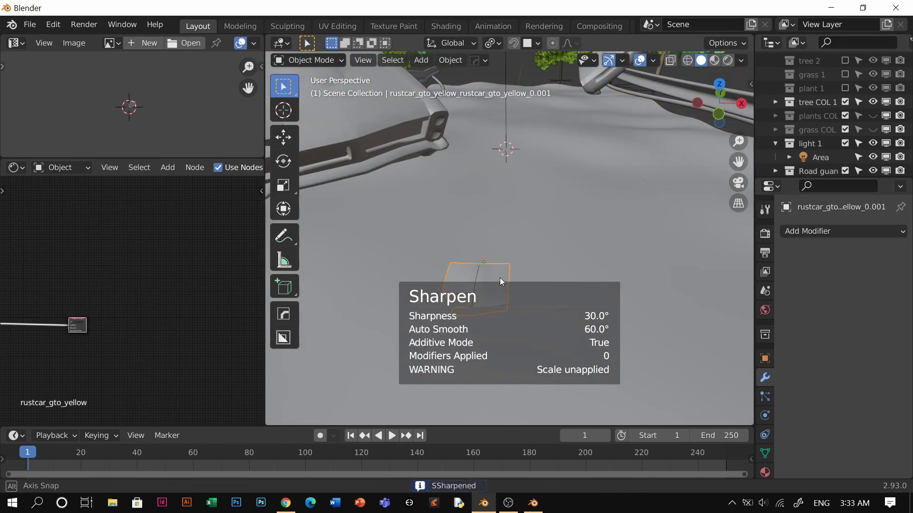
key(g)
mouse_move(500, 277)
middle_down()
mouse_move(505, 260)
mouse_move(486, 271)
mouse_move(552, 283)
mouse_move(518, 263)
mouse_move(483, 274)
middle_up()
key(z)
click(507, 233)
Try moving the panel's linked faces to test whether its two halves are joined.
key(Tab)
click(384, 275)
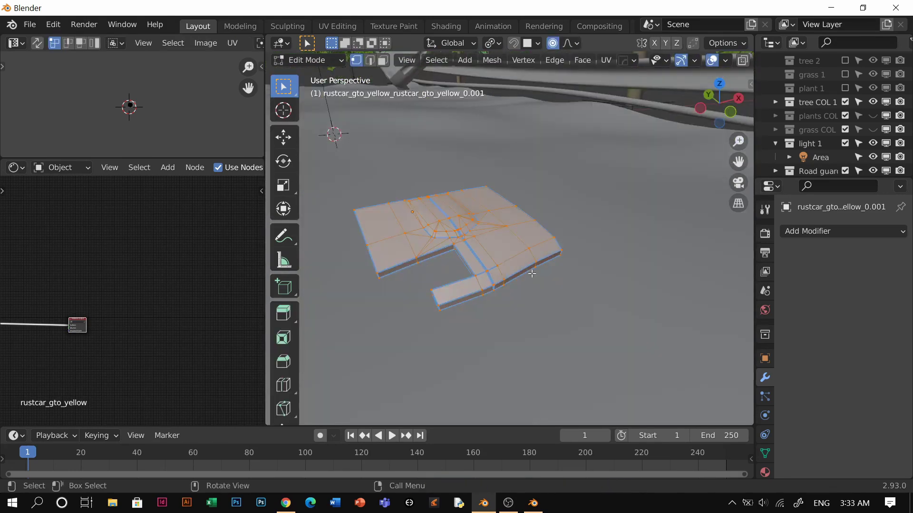
key(Tab)
middle_drag(489, 310, 503, 262)
key(Tab)
key(3)
key(ctrl+l)
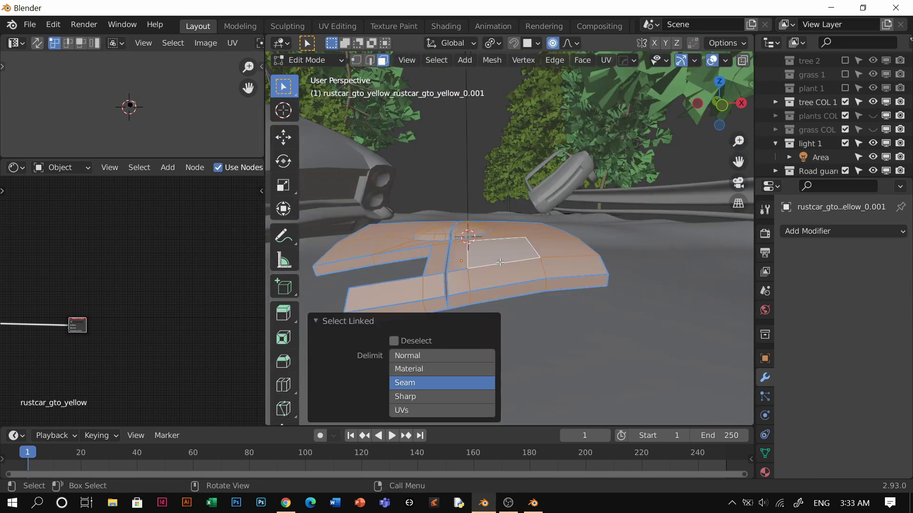
key(g)
click(489, 259)
Merge the split vertices at the notched end of the panel's centre seam to the last selected vertex.
key(1)
mouse_move(489, 260)
middle_down()
mouse_move(489, 179)
mouse_move(487, 267)
middle_up()
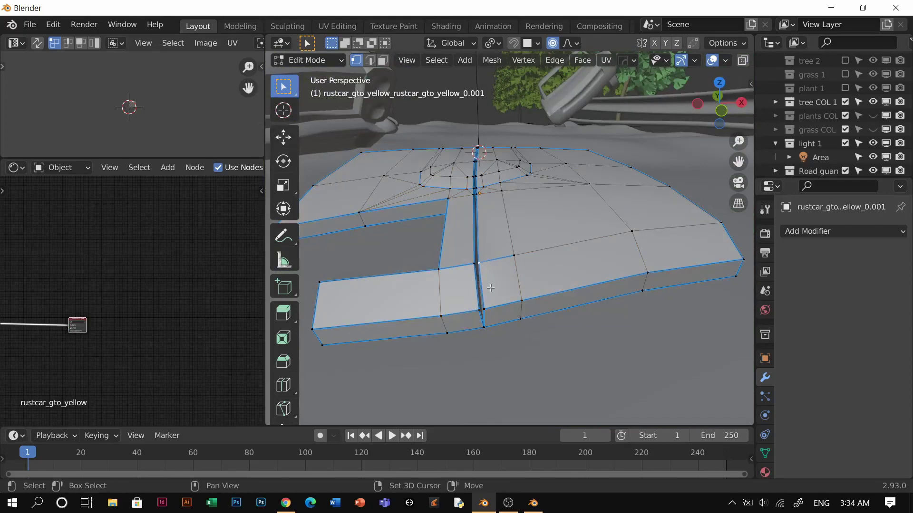
scroll(490, 288, up, 2)
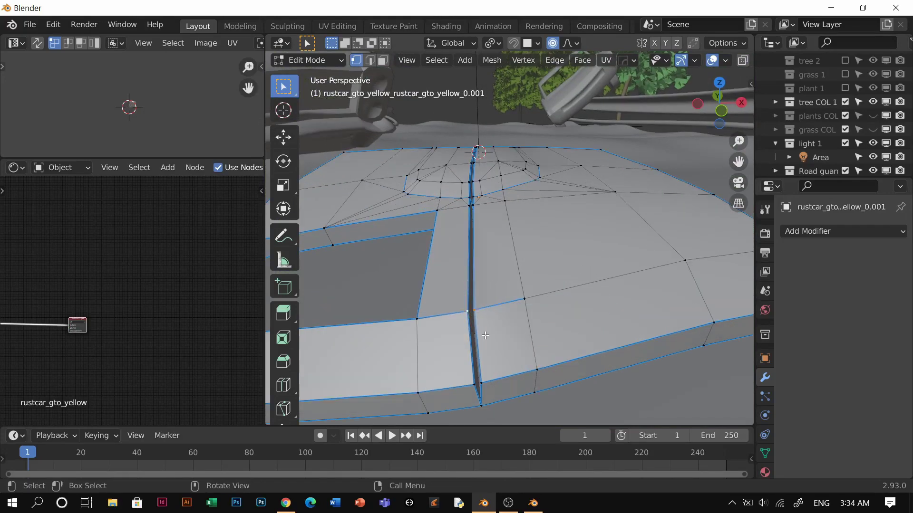
key(1)
shift+middle_drag(481, 341, 500, 319)
shift+click(492, 327)
key(1)
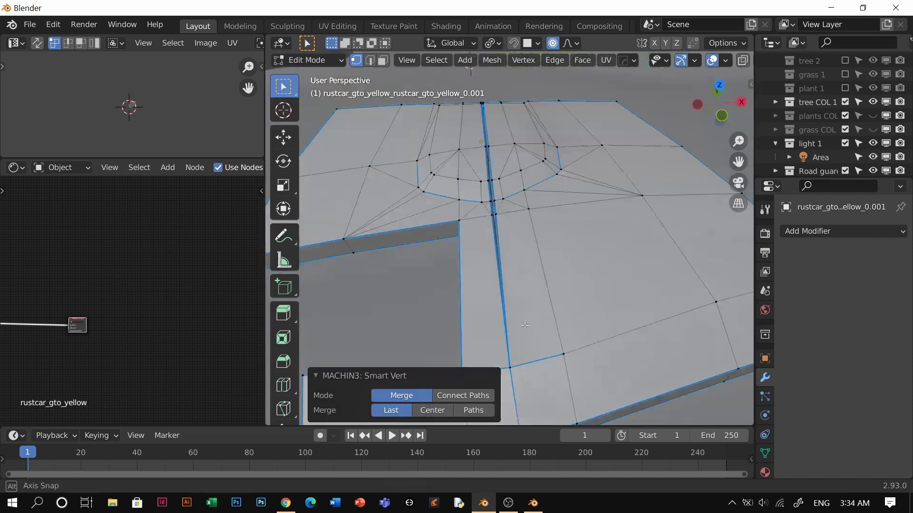
Merge the centre seam's vertex pairs at the rounded end of the dent to close the gap there.
scroll(505, 314, up, 3)
click(497, 310)
shift+click(491, 311)
key(1)
click(493, 274)
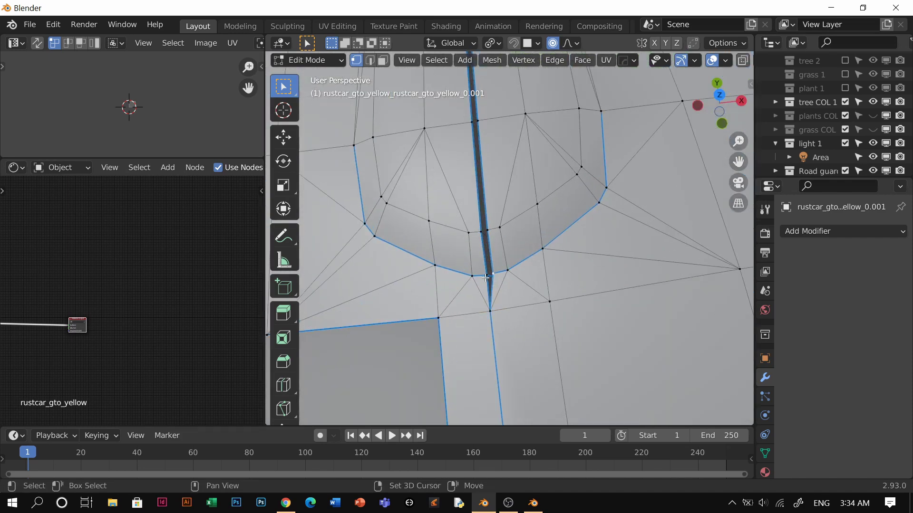
shift+click(488, 274)
key(1)
shift+click(483, 230)
key(1)
Merge the remaining centre seam vertex pairs up to the panel's far edge to close the gap completely.
scroll(483, 231, up, 3)
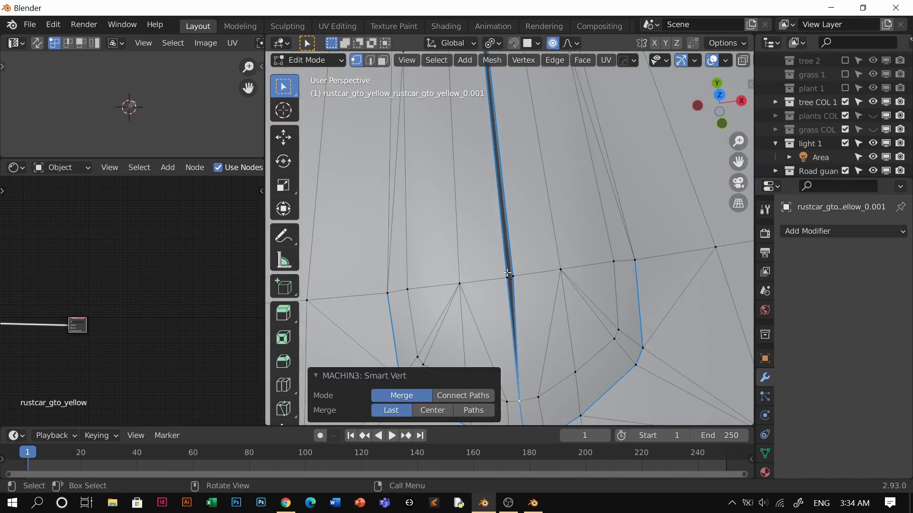
click(509, 271)
shift+click(513, 275)
key(1)
shift+middle_drag(524, 261, 534, 306)
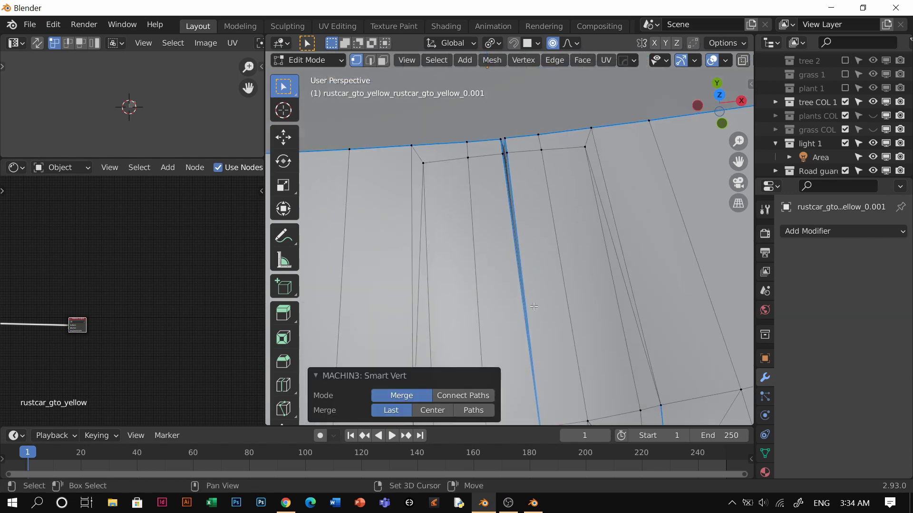
click(506, 154)
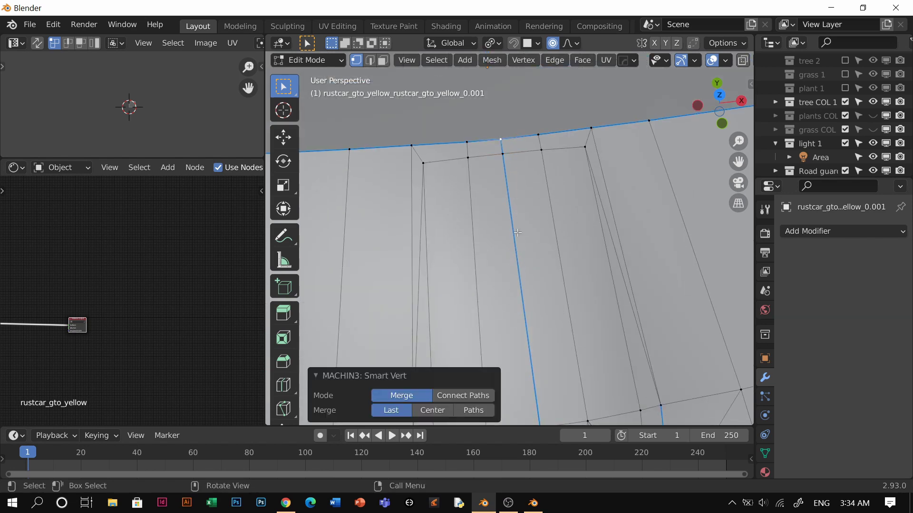
Lower the central strip of faces in the panel's dent along Z with smooth proportional editing.
key(Tab)
key(KP_Decimal)
key(Tab)
scroll(490, 249, up, 2)
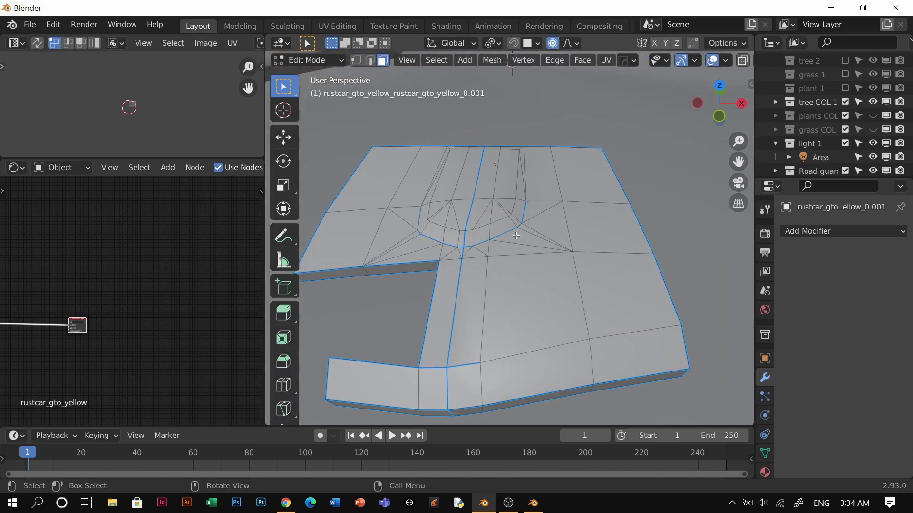
middle_drag(495, 286, 574, 285)
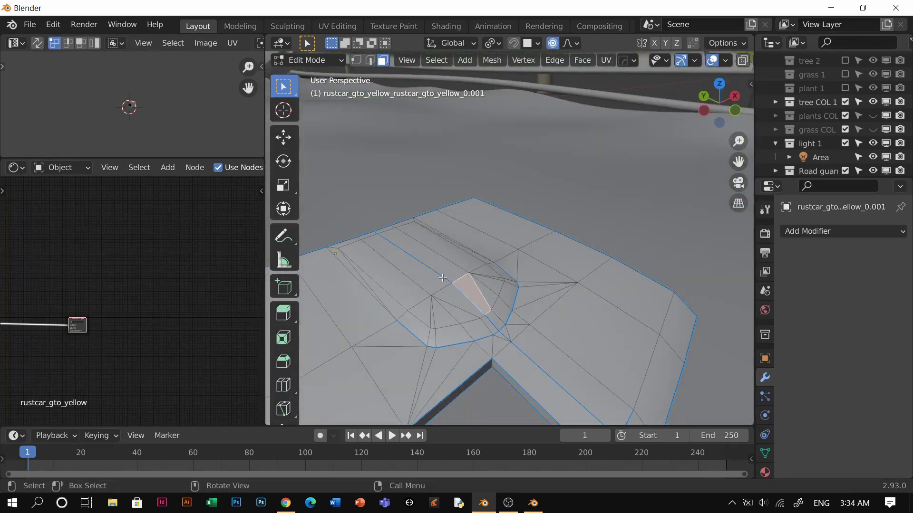
key(g)
key(z)
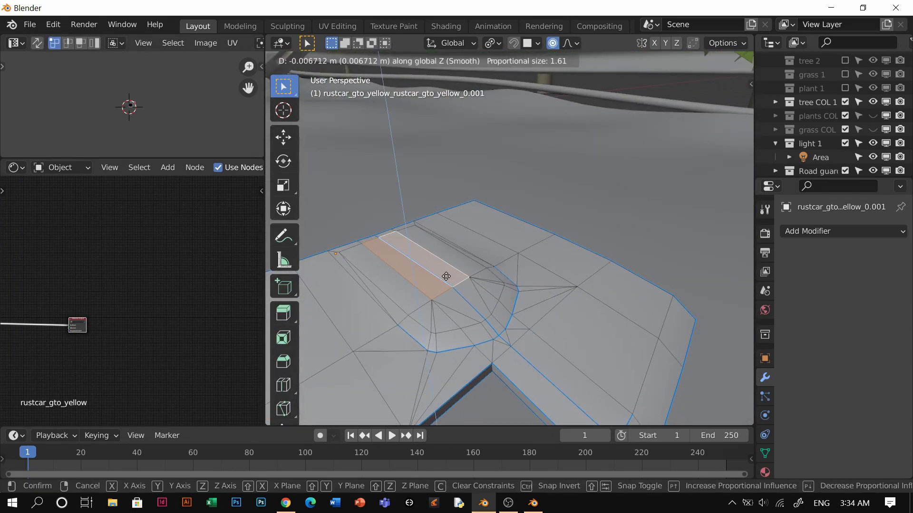
scroll(446, 276, up, 3)
click(458, 251)
key(Tab)
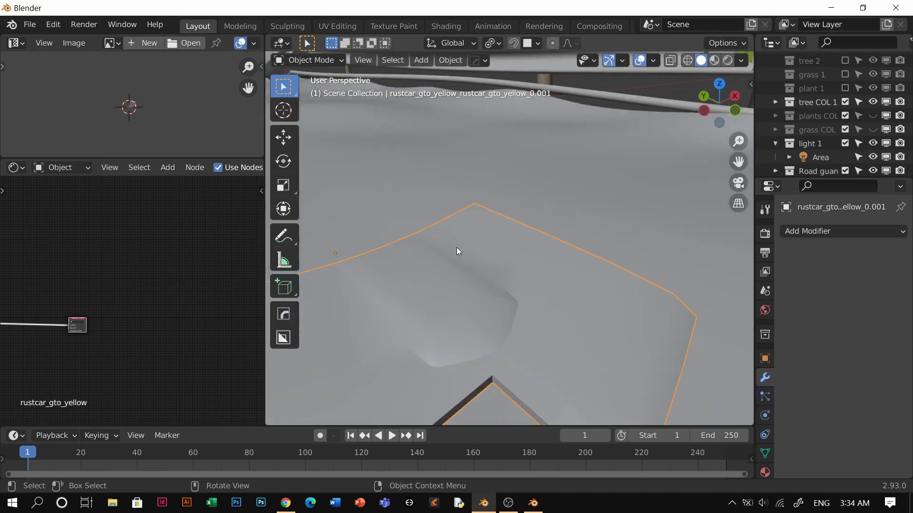
Duplicate the dented panel and place the copy beside the original along the X axis.
scroll(456, 250, down, 4)
key(shift+d)
key(z)
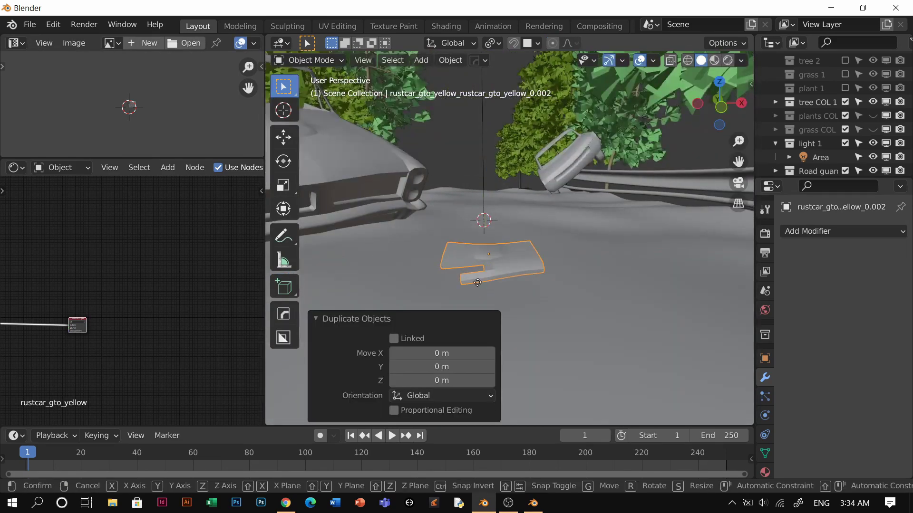
key(x)
click(602, 281)
shift+middle_drag(602, 282, 521, 295)
Bend a corner face of the copied panel about 0.06 m downward and rotate it with proportional editing size 0.350.
key(Tab)
click(566, 296)
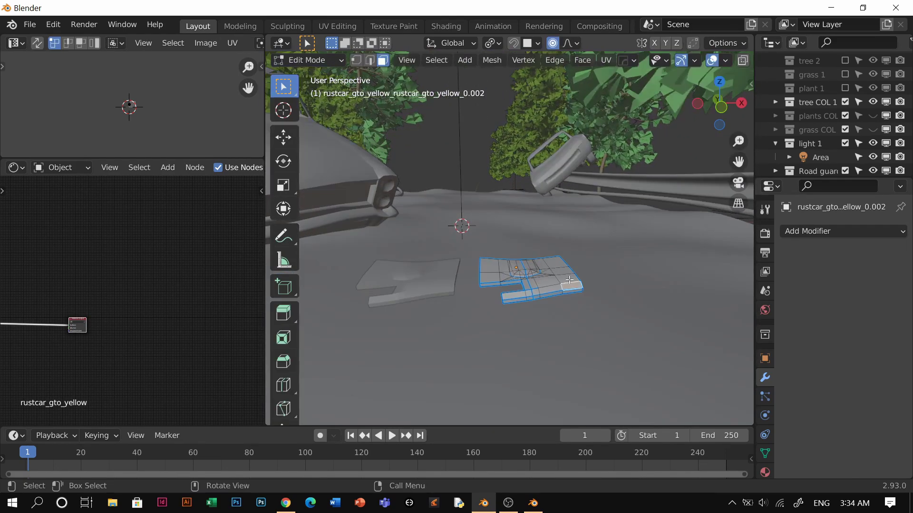
key(g)
click(575, 295)
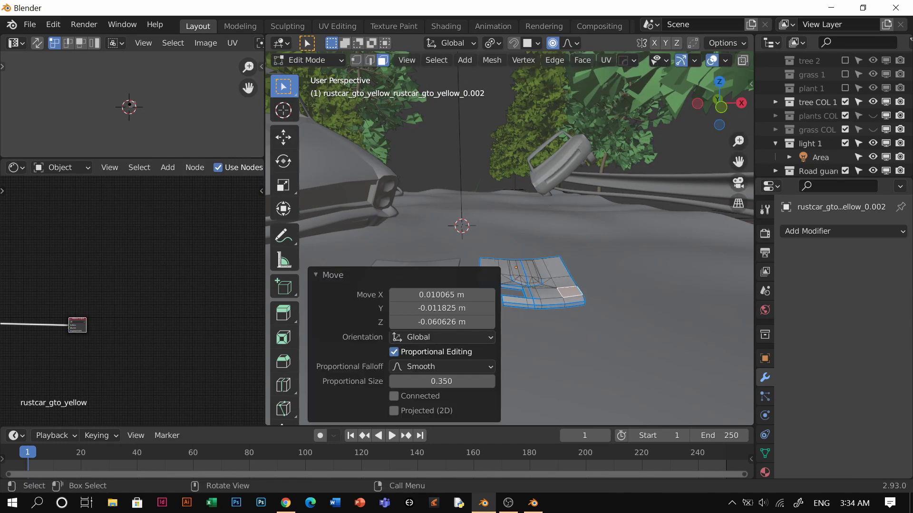
key(r)
click(588, 302)
key(Tab)
middle_drag(564, 280, 570, 308)
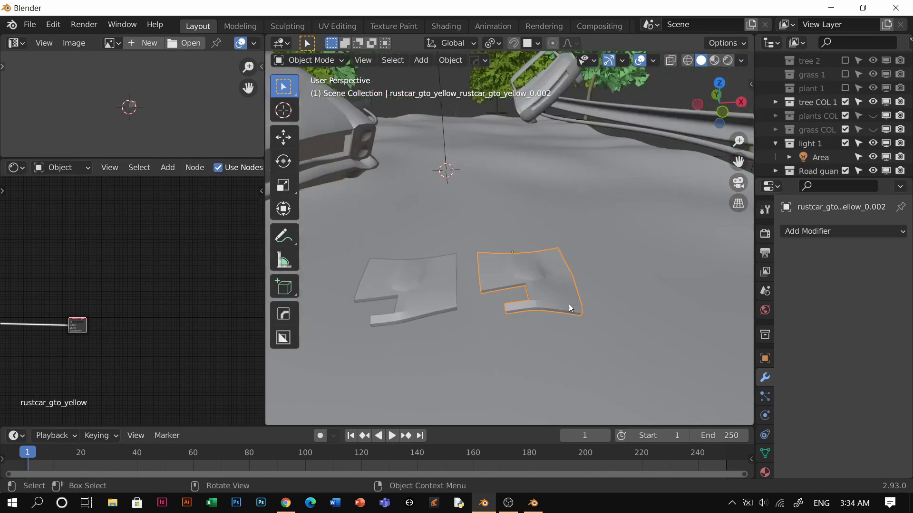
Delete the surface faces of the copied panel on the side of the dent nearest the original.
click(501, 245)
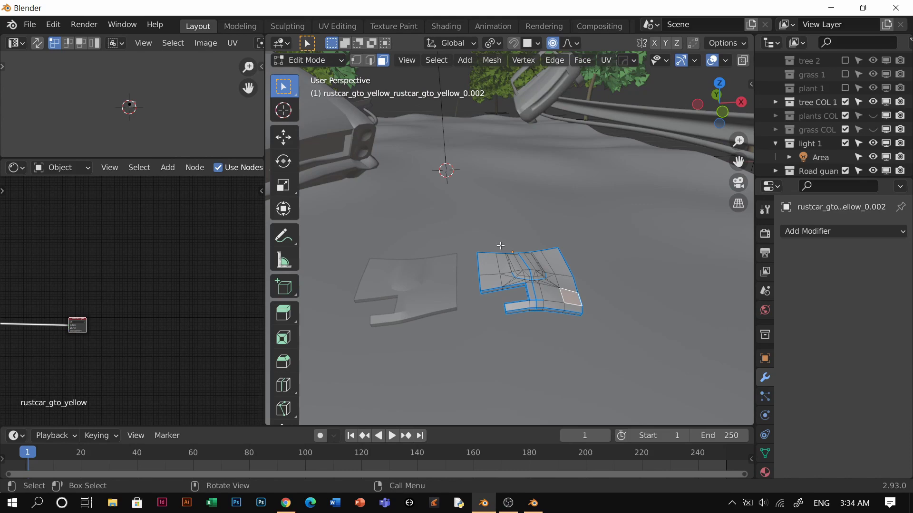
drag(493, 288, 495, 286)
key(x)
click(495, 285)
key(Tab)
middle_drag(534, 261, 511, 271)
key(Tab)
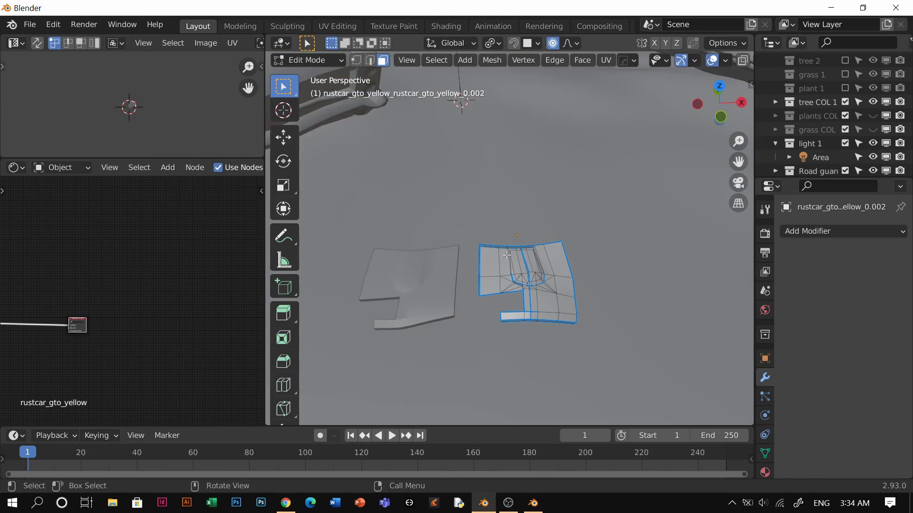
key(x)
click(485, 295)
key(Tab)
click(506, 261)
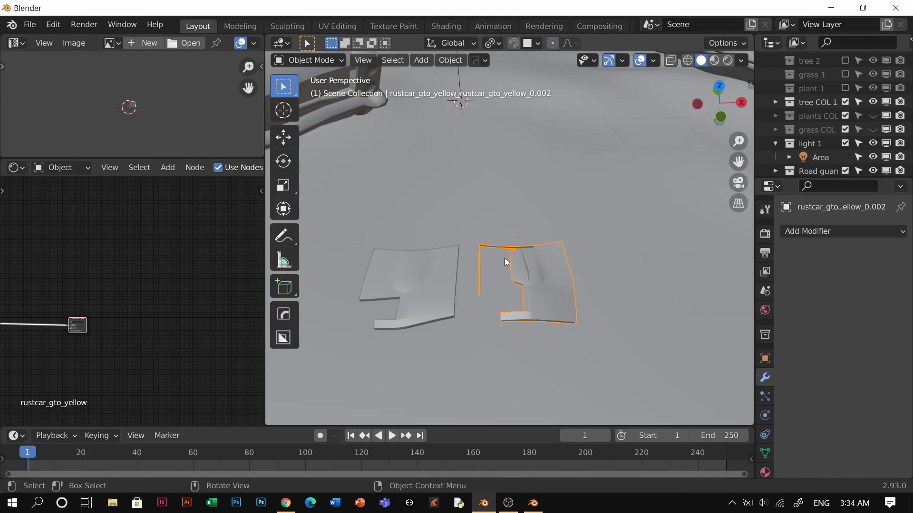
Delete the leftover rim vertices along the outer edge of the copied panel's cut side.
key(grave)
click(505, 222)
key(Tab)
click(410, 268)
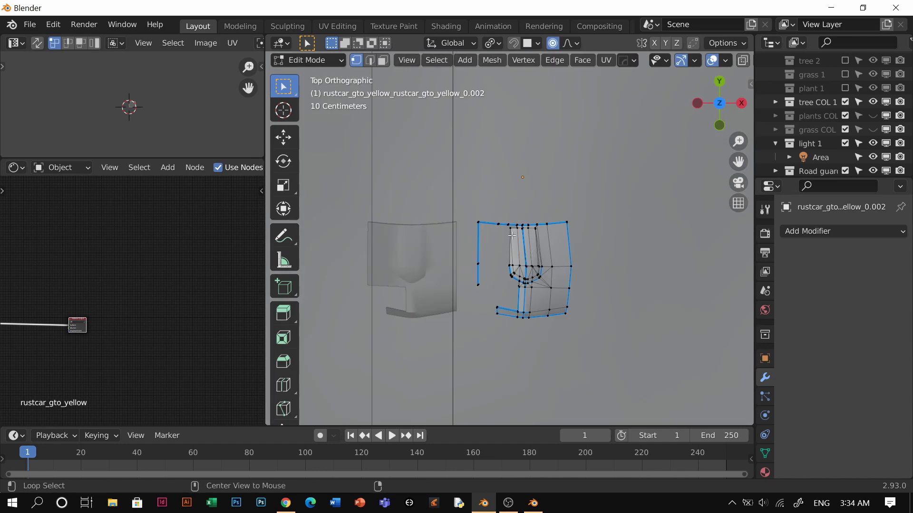
drag(463, 294, 464, 295)
key(x)
click(477, 282)
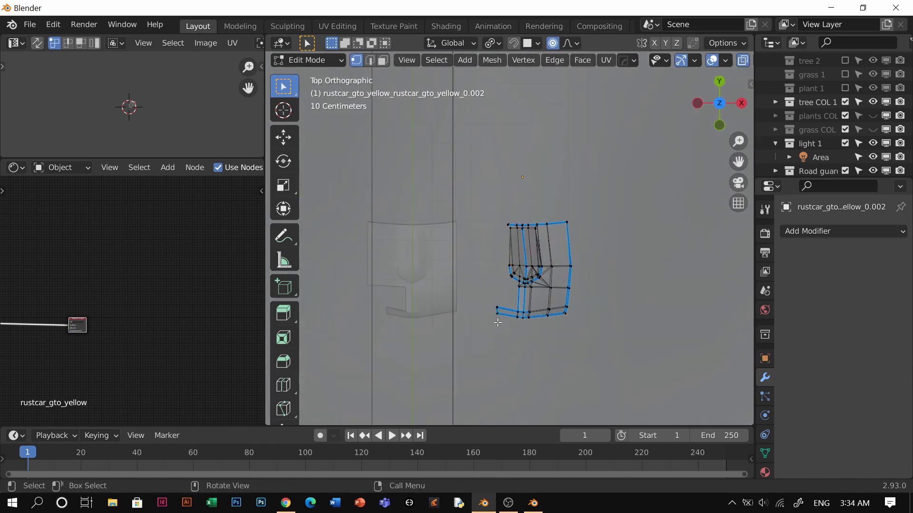
Delete the thin arm beside the copied panel's notch and return to object mode.
key(x)
click(501, 265)
key(x)
click(452, 315)
key(Tab)
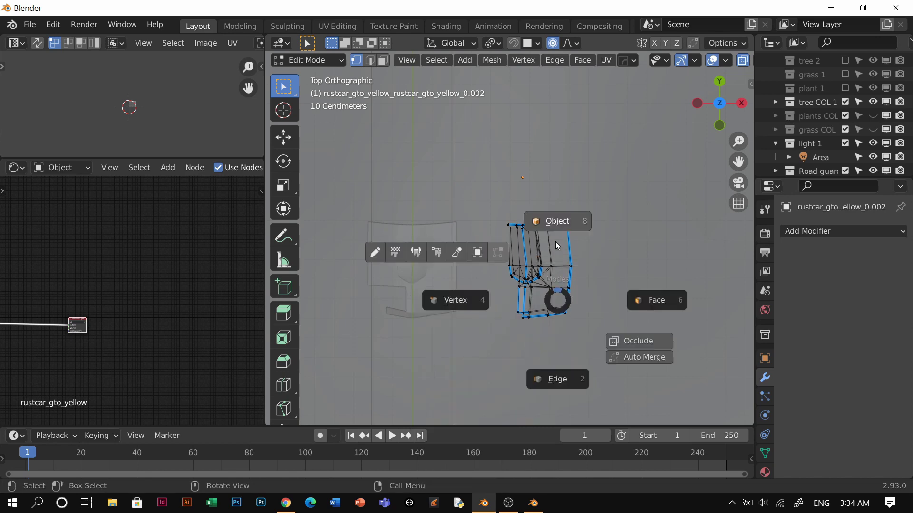
click(555, 234)
Duplicate the trimmed panel and place the new piece near the other two.
middle_drag(556, 271, 513, 204)
key(shift+d)
click(511, 270)
Raise an edge in the middle of the third panel piece about 0.093 m along Z with proportional editing size 0.350.
key(Tab)
click(613, 220)
click(478, 242)
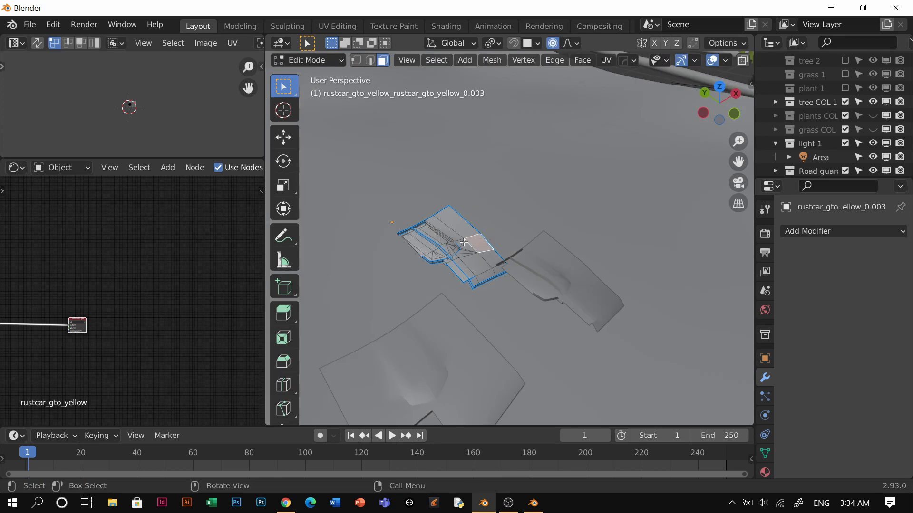
click(467, 247)
key(Tab)
click(462, 275)
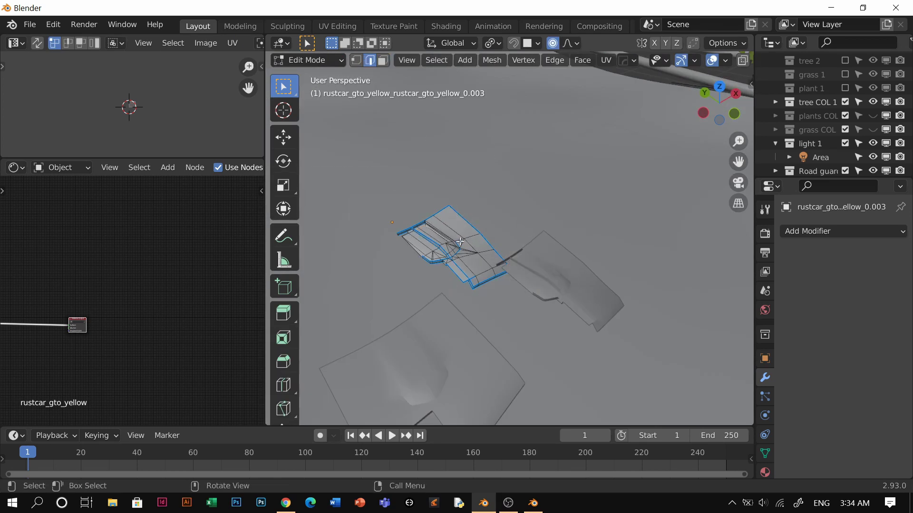
key(g)
key(z)
click(459, 228)
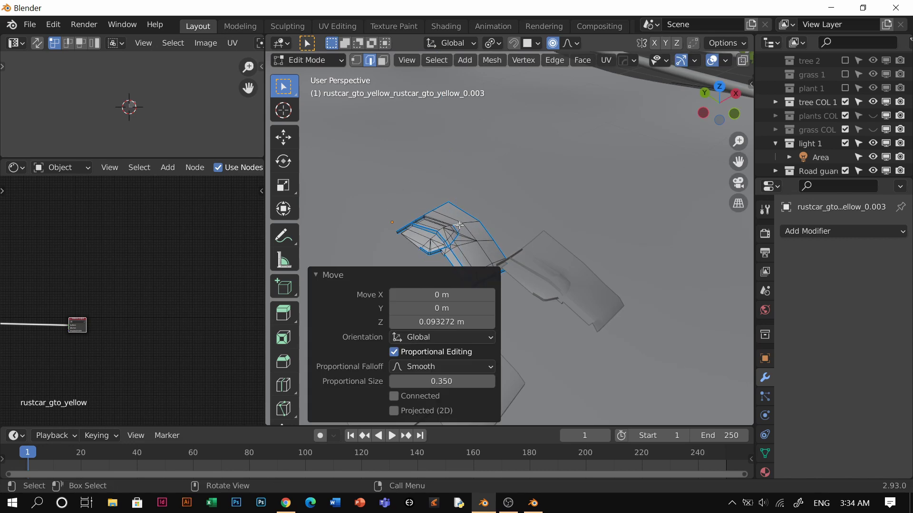
key(Tab)
middle_drag(459, 228, 550, 183)
key(s)
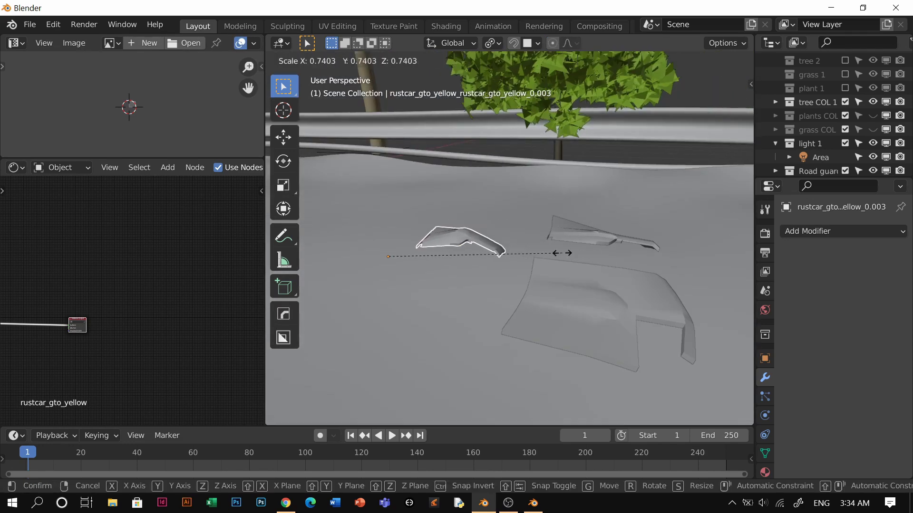
click(562, 253)
Move the origins of the three panel pieces to their own geometry.
key(shift+s)
click(575, 384)
shift+click(575, 270)
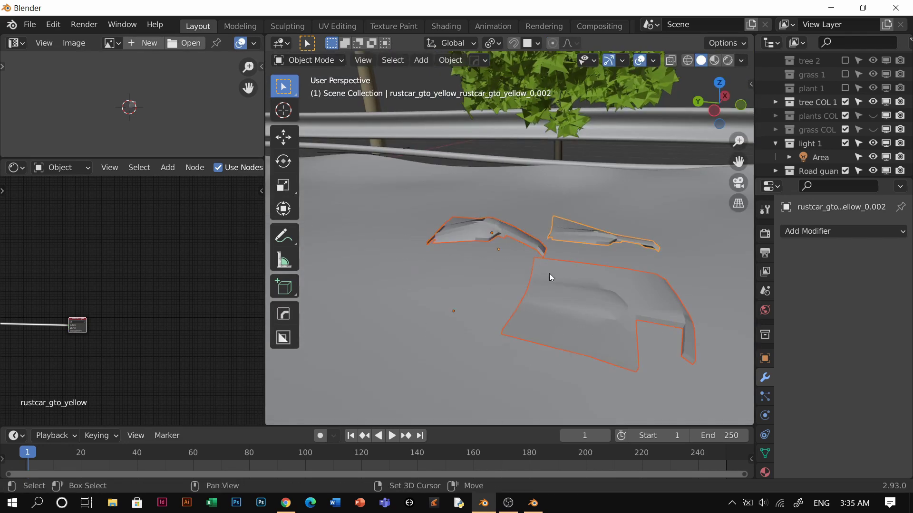
key(shift+s)
click(586, 382)
Scale the third panel piece down uniformly by a factor of 0.804.
click(494, 236)
key(s)
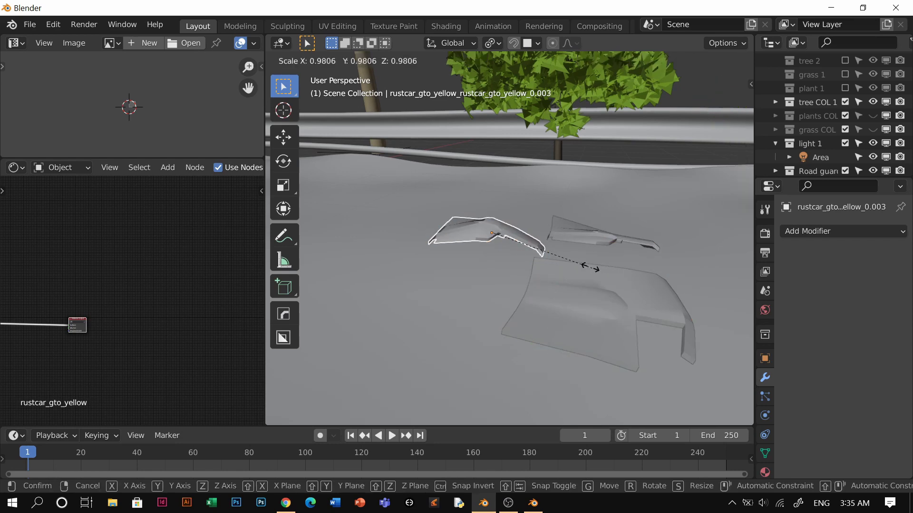
click(563, 269)
Rotate the smallest panel piece so it lies turned differently from the other two on the road.
key(KP_7)
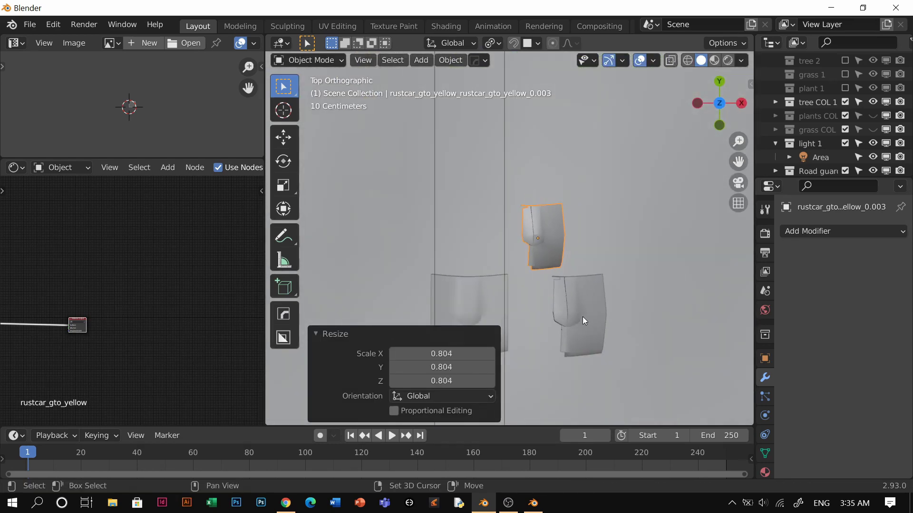
shift+click(583, 316)
shift+click(504, 307)
key(r)
key(r)
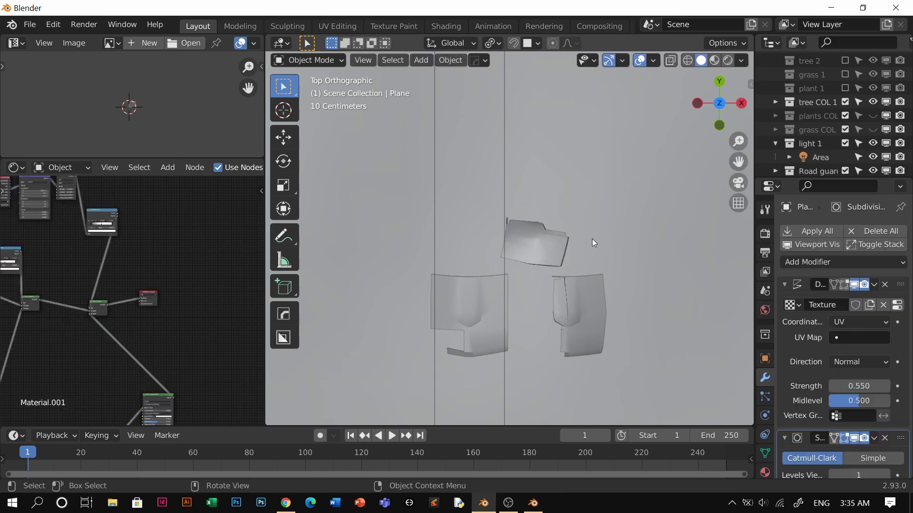
Preview the three panel pieces in Material Preview, return to Solid shading, and lower all three about 0.20 m along Z.
key(z)
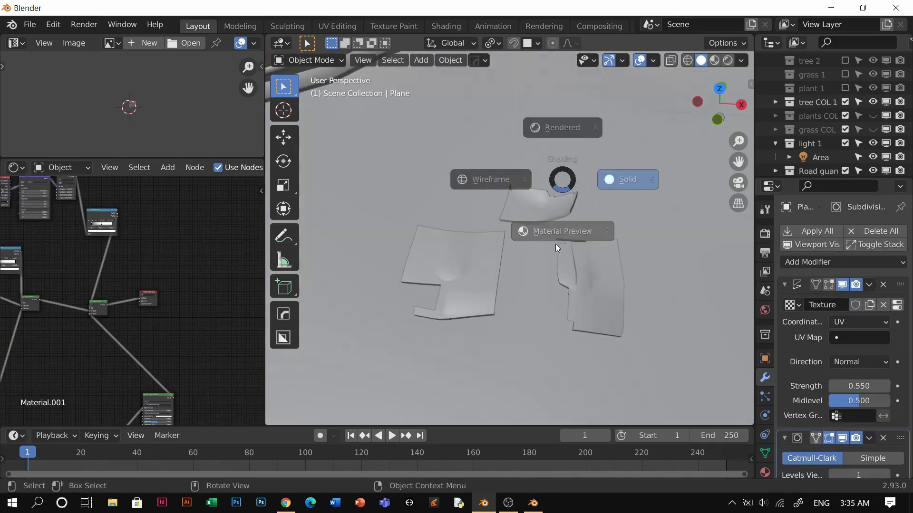
click(544, 285)
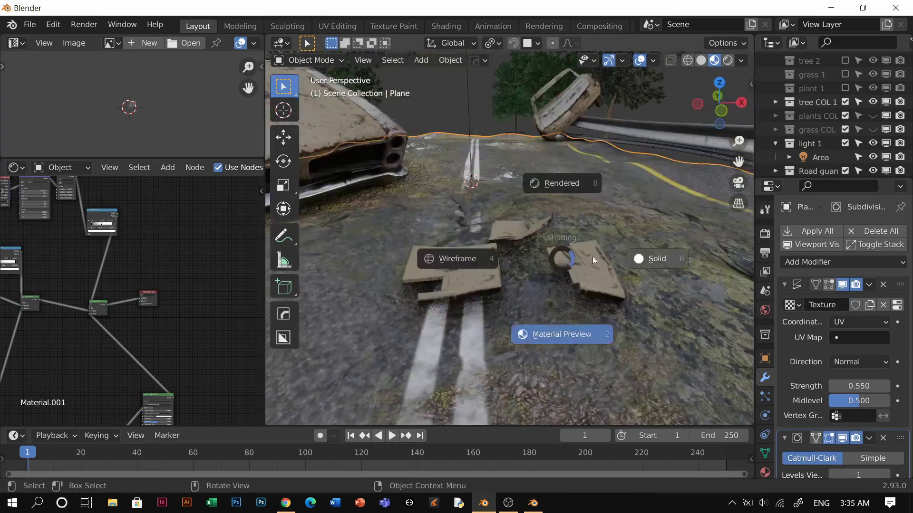
click(593, 256)
click(490, 250)
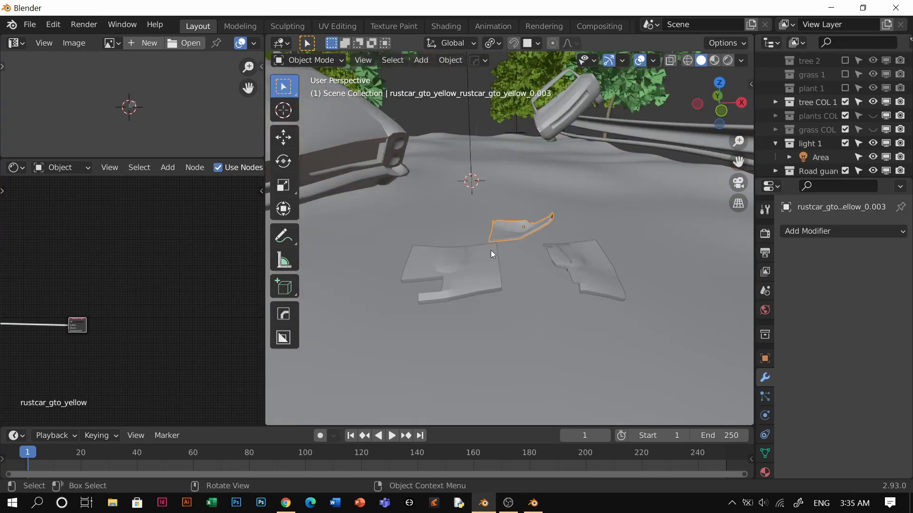
shift+click(483, 273)
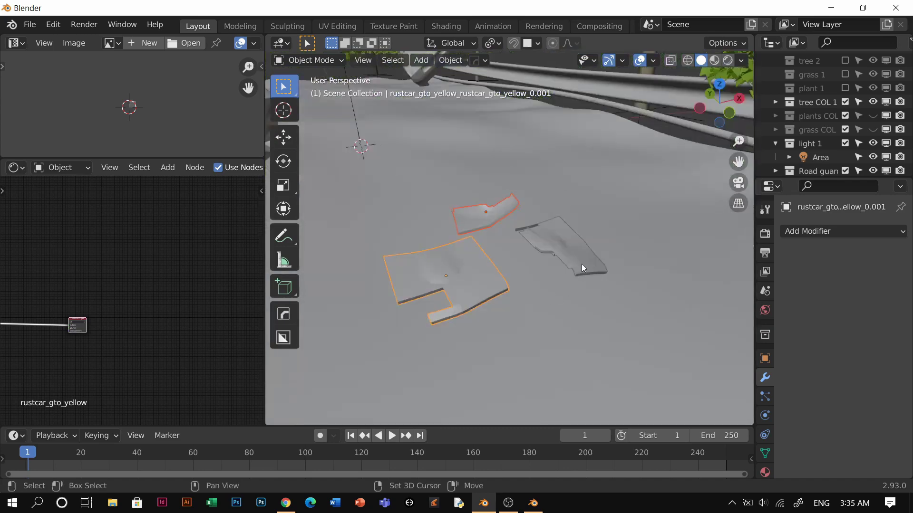
key(g)
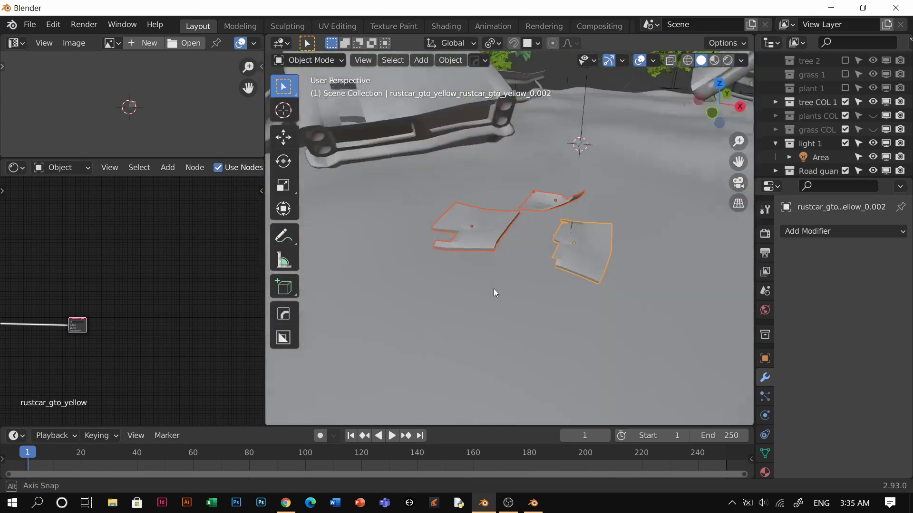
key(g)
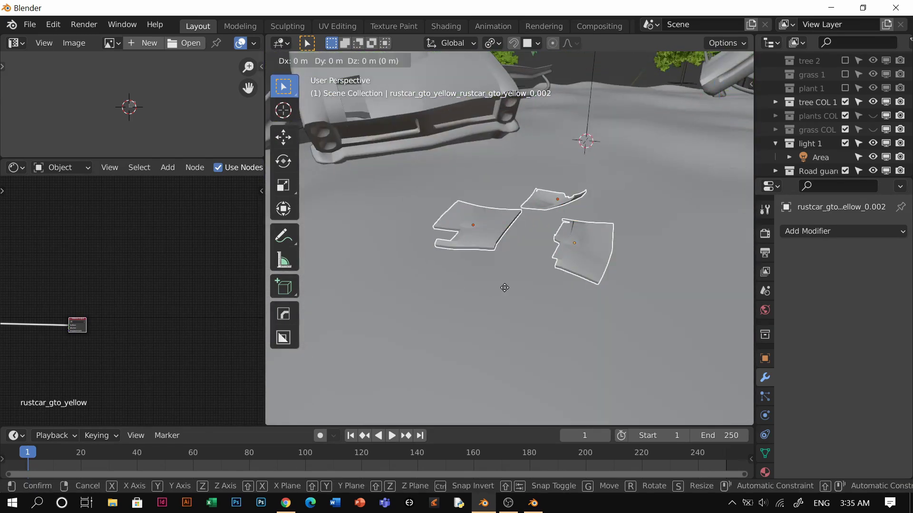
key(z)
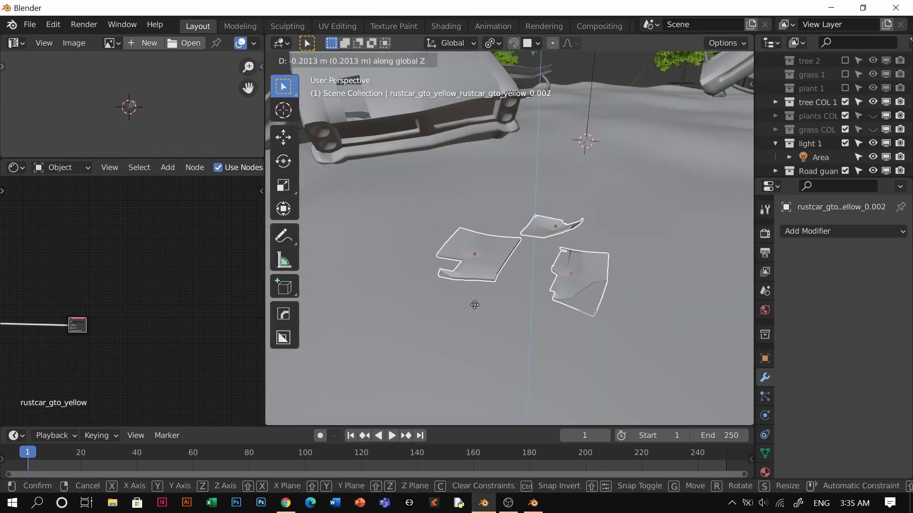
click(474, 305)
Raise the panel piece with the torn, jagged edge about 0.016 m along Z.
middle_drag(447, 284, 529, 278)
click(585, 309)
middle_drag(589, 312, 504, 274)
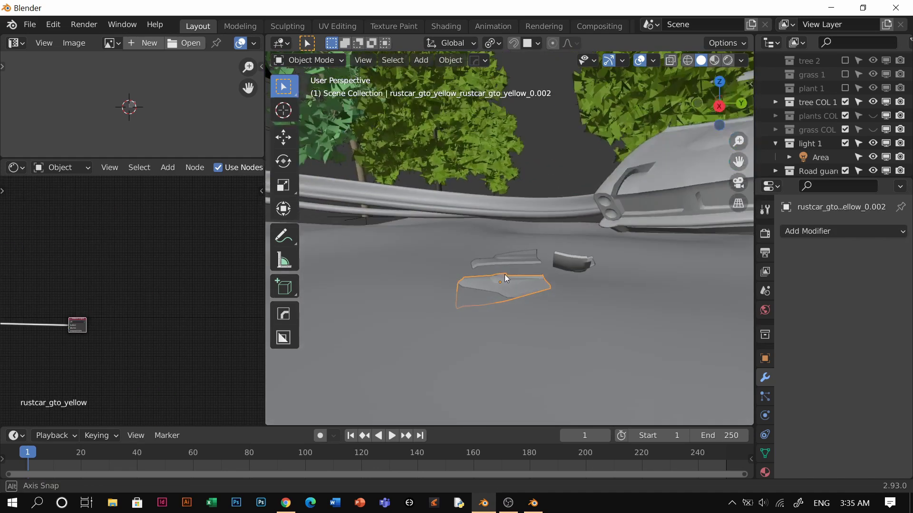
key(g)
key(z)
click(519, 279)
Rotate the jagged panel piece about -12.3° around X and lower it about 0.012 m along Z.
key(r)
key(x)
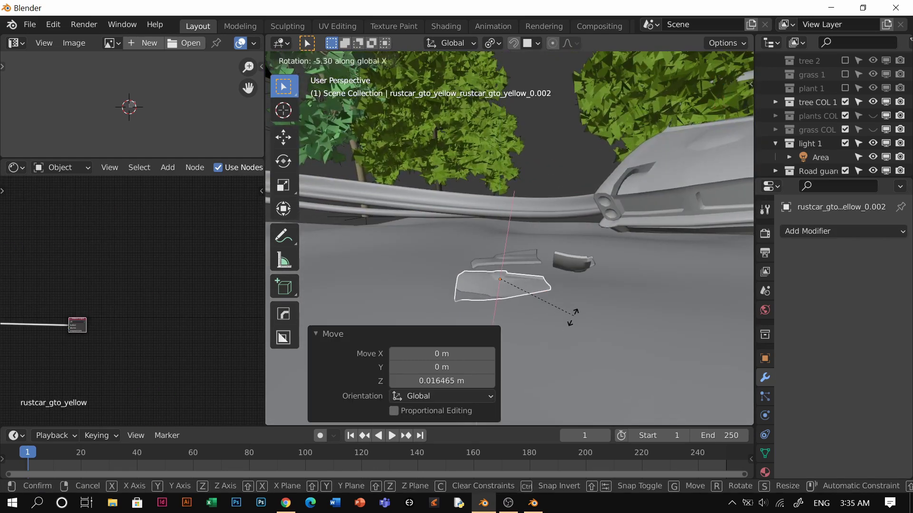
click(492, 222)
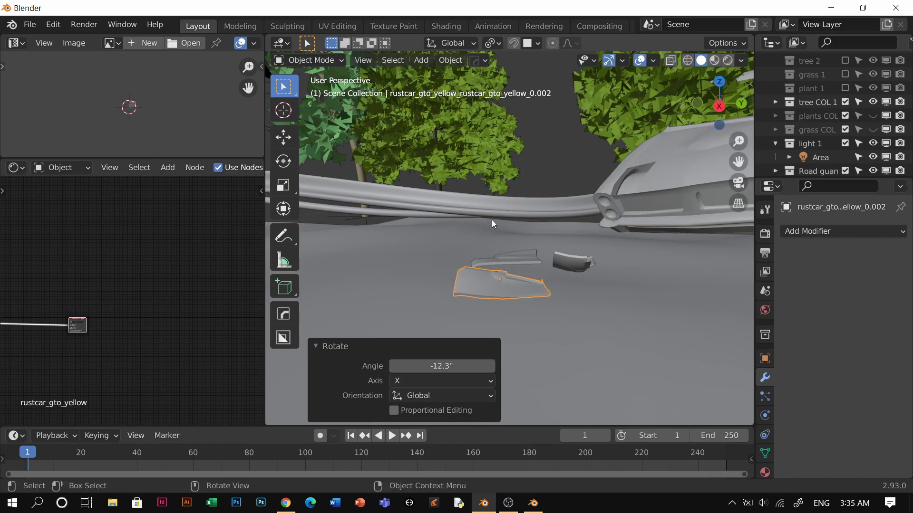
key(g)
key(z)
click(503, 237)
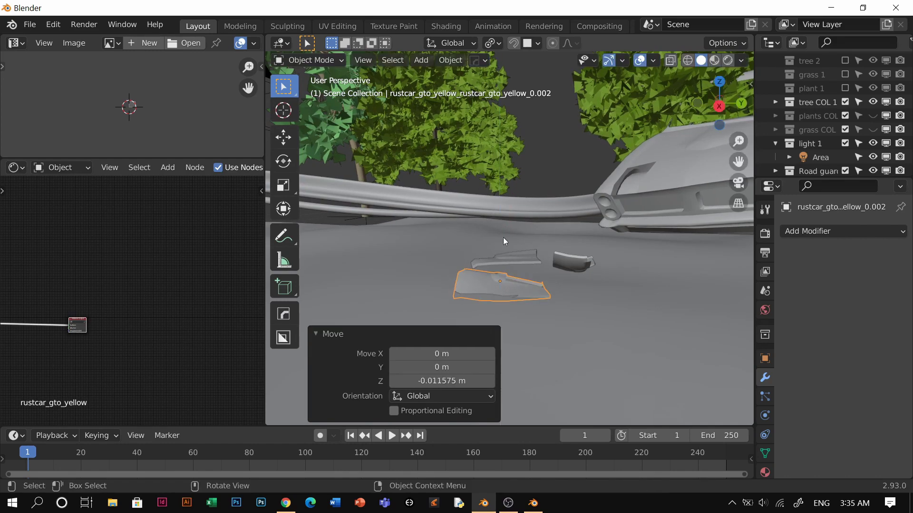
Rotate the notched large panel piece about -4° around X and lower it about 0.044 m along Z.
click(515, 267)
middle_drag(515, 267, 554, 323)
key(r)
key(x)
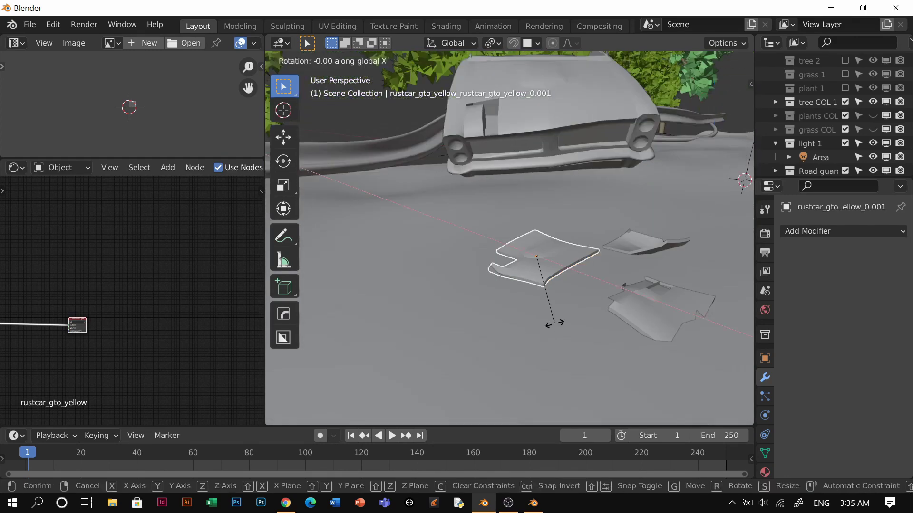
click(453, 219)
key(g)
key(z)
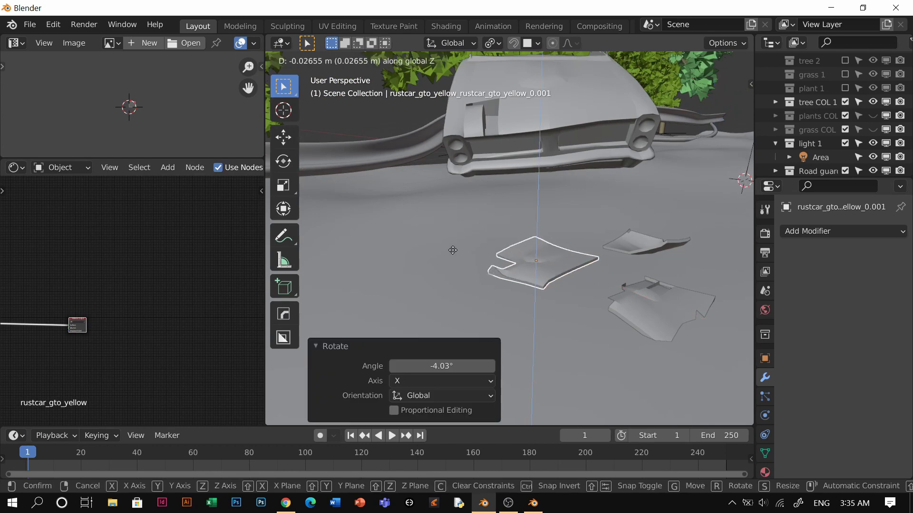
click(455, 278)
Tilt the notched large panel piece a further -6.4° or so around X and adjust its height along Z.
key(r)
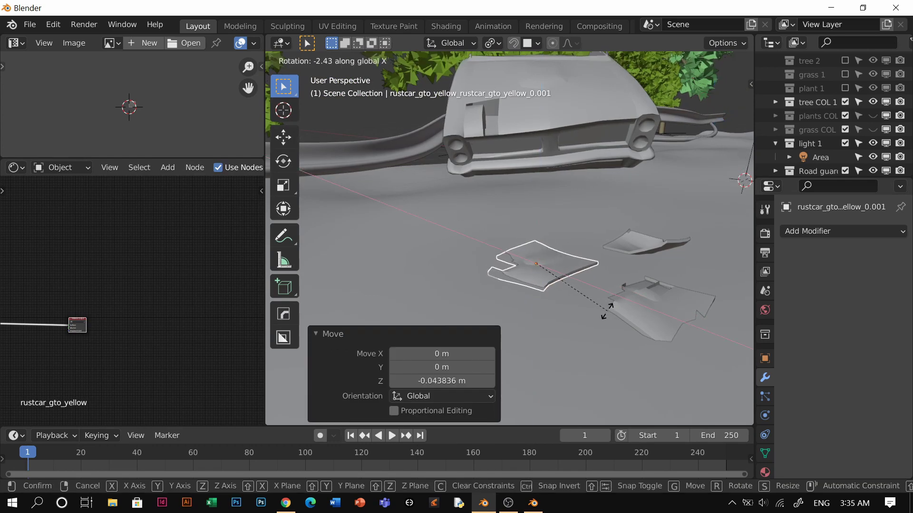
click(596, 311)
key(g)
key(z)
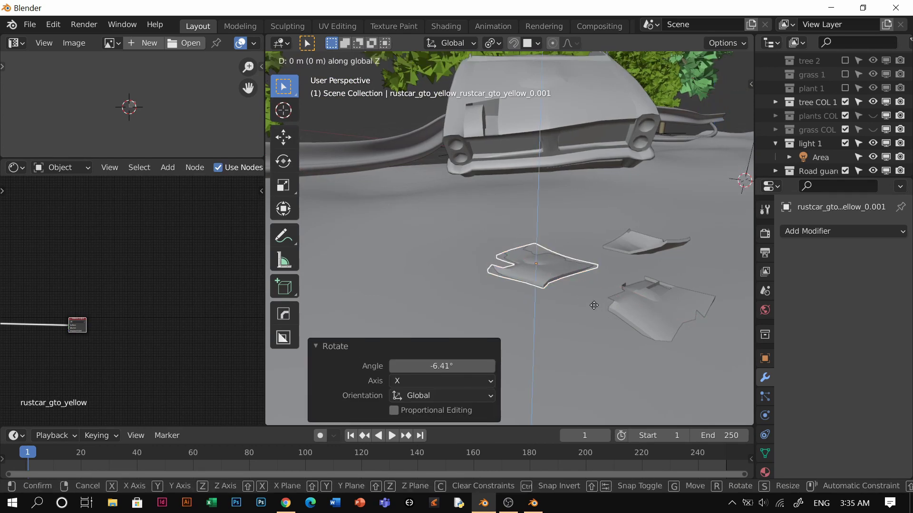
click(616, 264)
Lower the smallest panel piece about 0.073 m along Z onto the road.
click(595, 314)
middle_drag(594, 314, 558, 315)
click(558, 315)
key(g)
key(z)
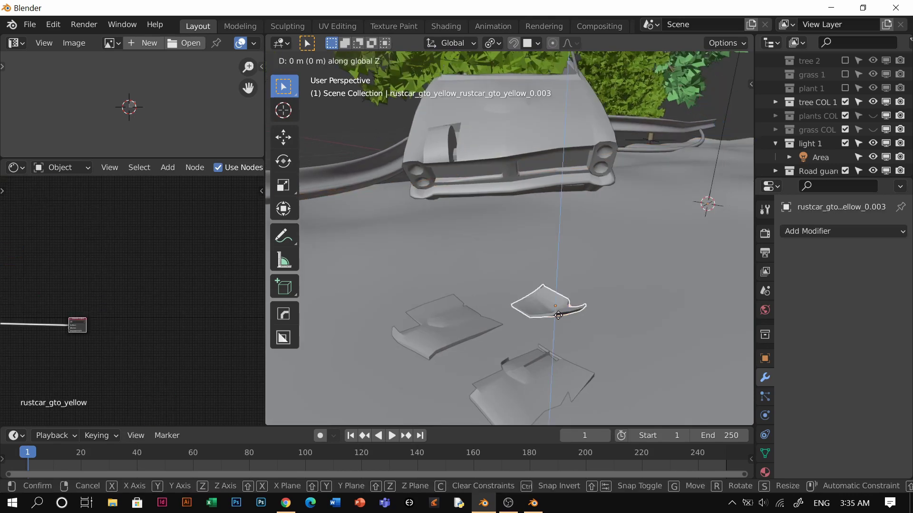
click(528, 395)
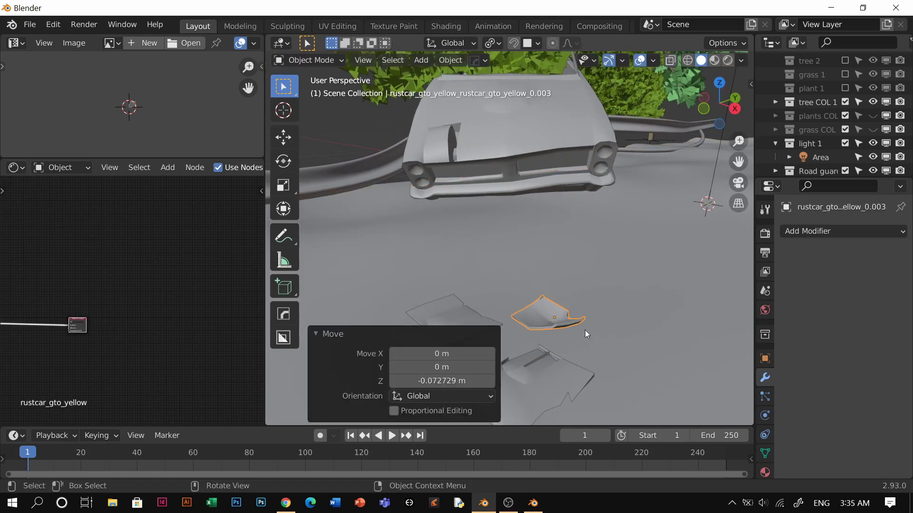
Duplicate the three panel pieces and place the copies about -0.34 m in X and 0.44 m in Y from the originals.
middle_drag(584, 331, 597, 353)
click(557, 359)
click(557, 361)
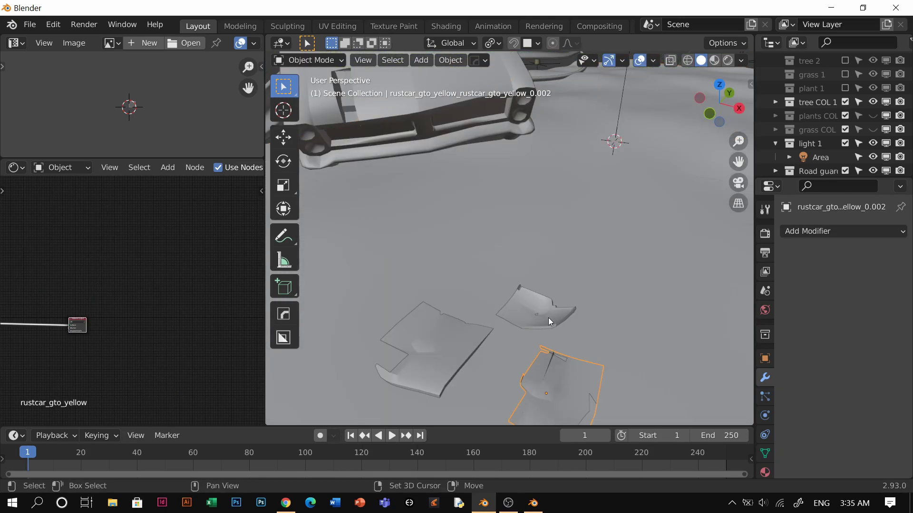
shift+click(464, 346)
key(KP_7)
key(shift+d)
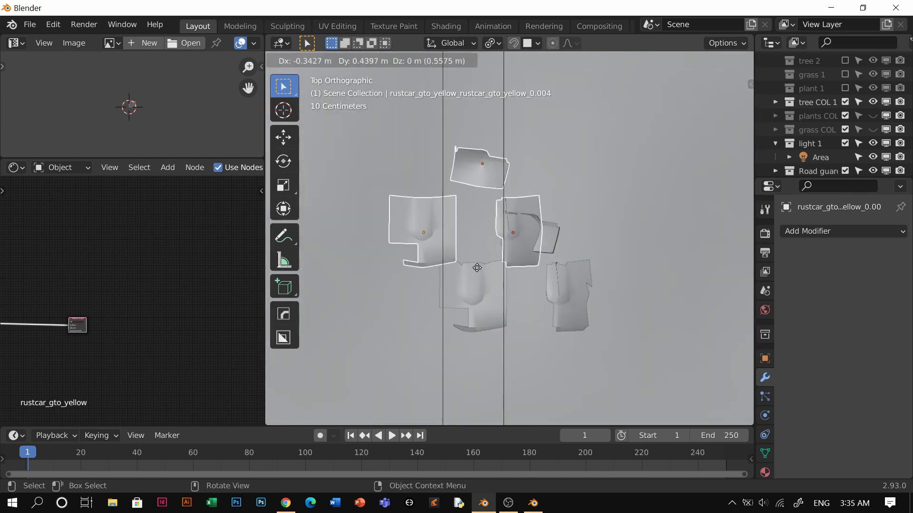
click(477, 267)
Rotate the three copies around their individual origins and move them about -0.139 m in X and 0.045 m in Y.
text(r180)
key(Return)
key(g)
click(564, 193)
Using the Median Point pivot, rotate the three copies about 141° around Z and move them about -0.281 m in X and 0.359 m in Y.
key(period)
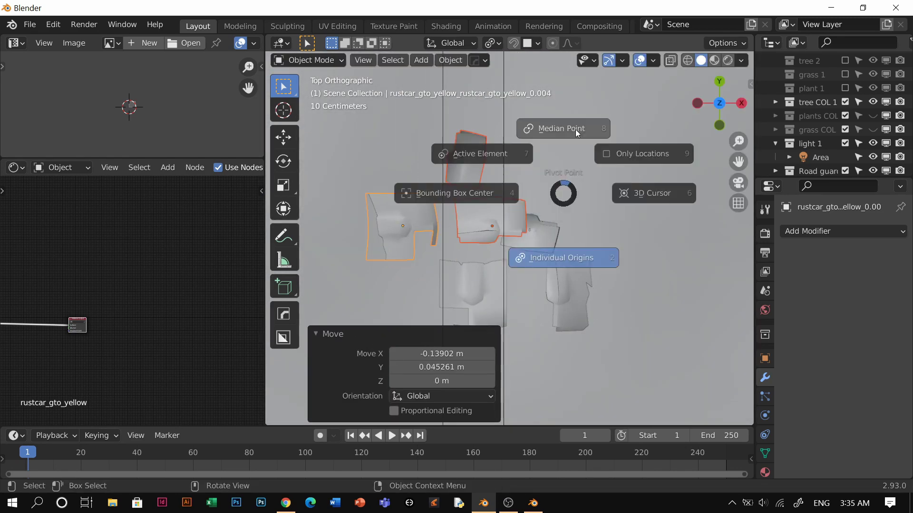
click(575, 129)
key(r)
click(342, 285)
key(g)
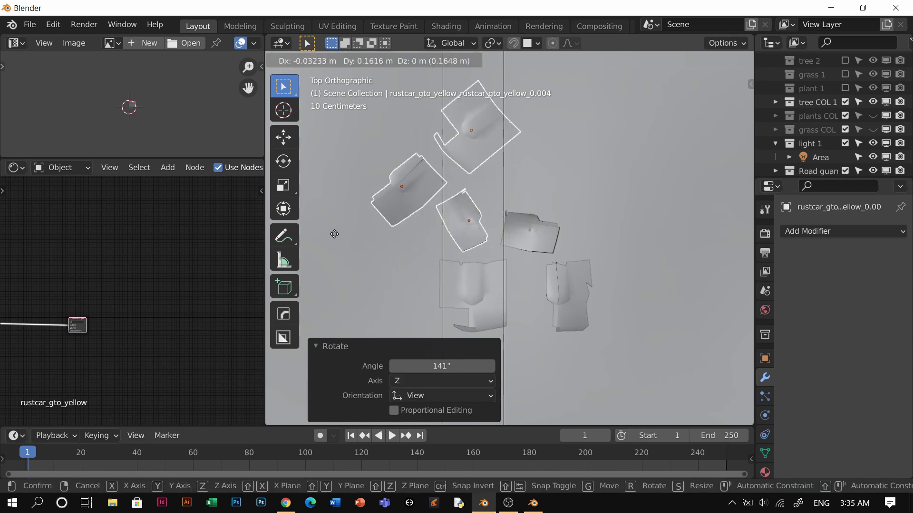
click(298, 205)
Scale the three copied panel pieces down uniformly around their median point.
shift+middle_drag(460, 285, 508, 340)
key(s)
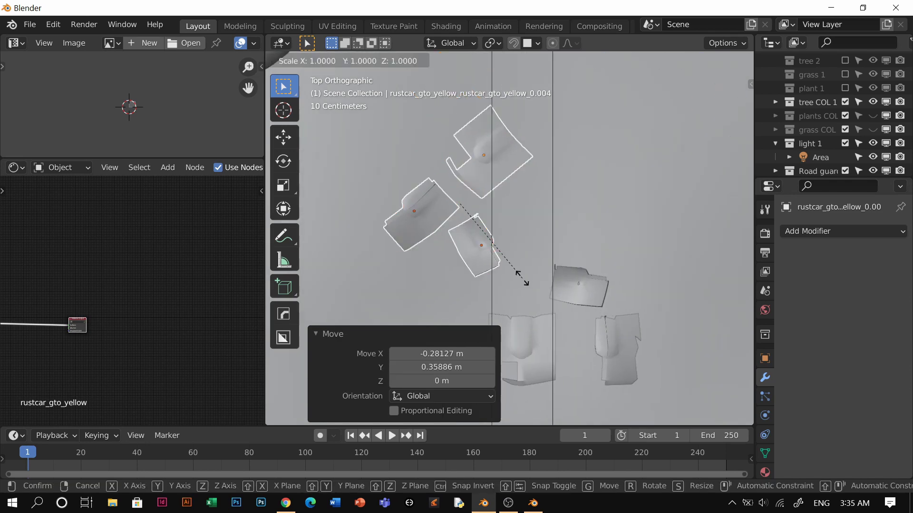
click(470, 258)
Bend the jagged copy by rotating its end faces about 26.7° and moving them about -0.078 m in X and 0.119 m in Y, proportional size 0.180.
click(437, 227)
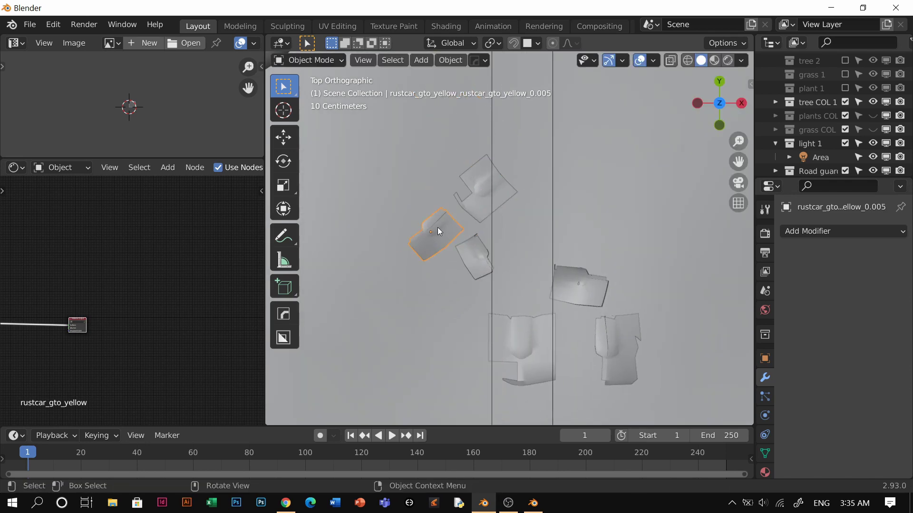
key(Tab)
scroll(395, 241, up, 1)
key(r)
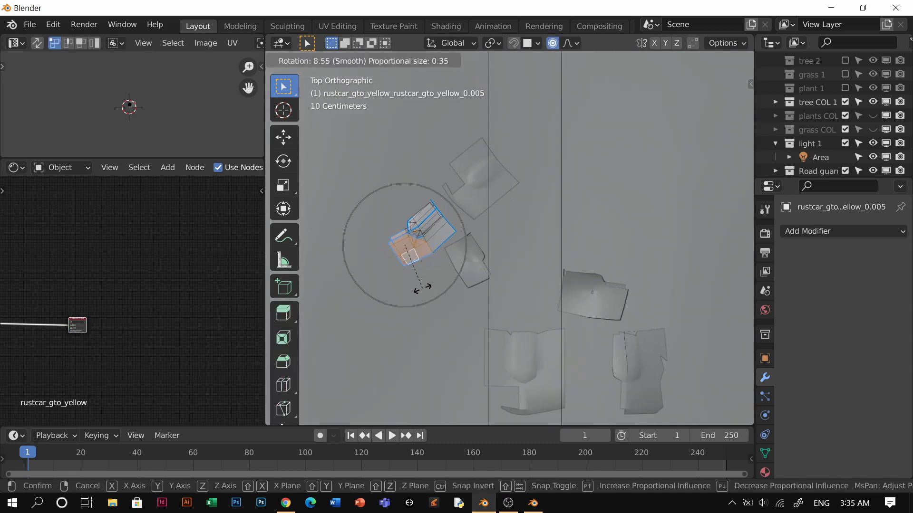
click(408, 292)
key(g)
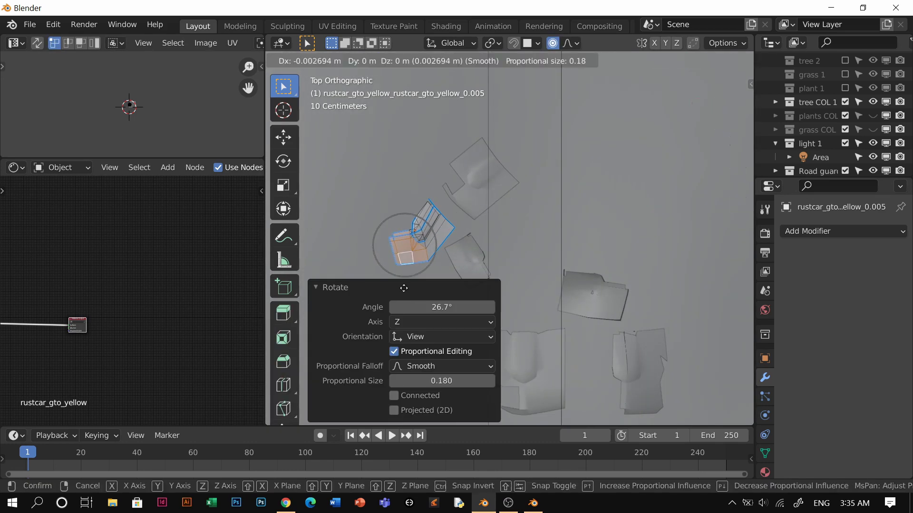
click(395, 275)
Scale and rotate the jagged copy's end faces with proportional editing, and move them about 0.035 m in X and -0.027 m in Y.
key(s)
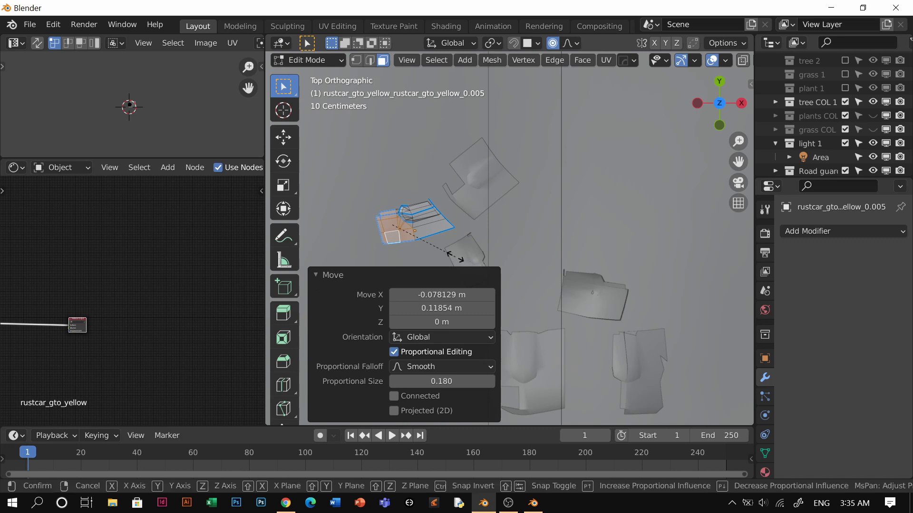
click(438, 243)
key(r)
click(439, 240)
key(g)
click(456, 189)
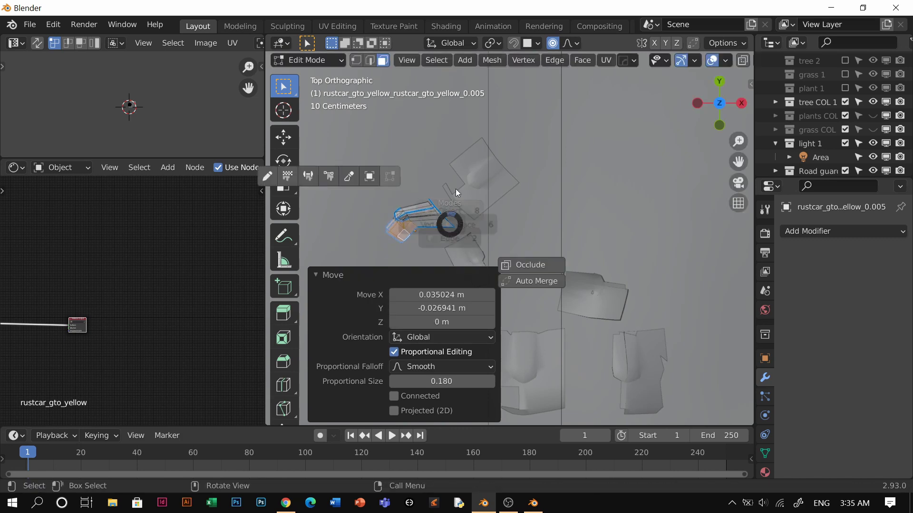
key(Tab)
Shrink the smallest copy's end faces by 0.594 and move them about 0.054 m in X and 0.070 m in Y with proportional size 0.180.
click(489, 274)
key(Tab)
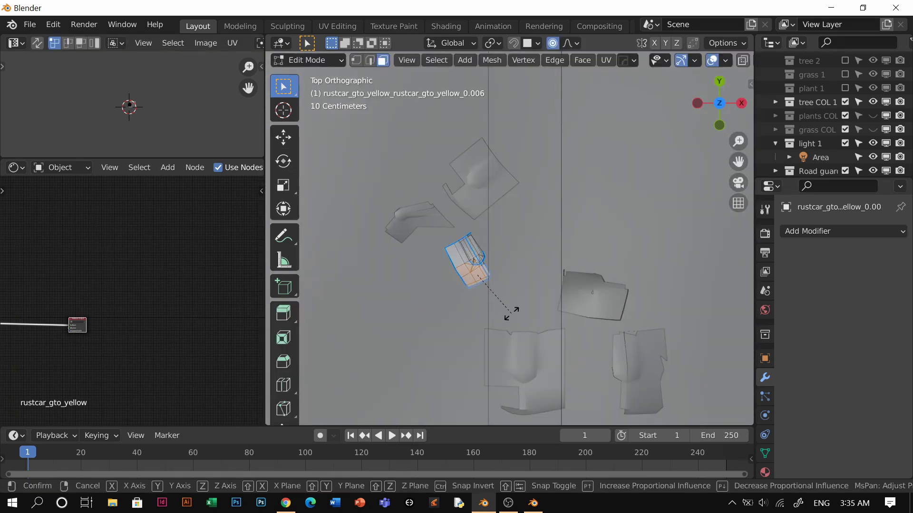
click(529, 279)
key(s)
click(508, 283)
key(g)
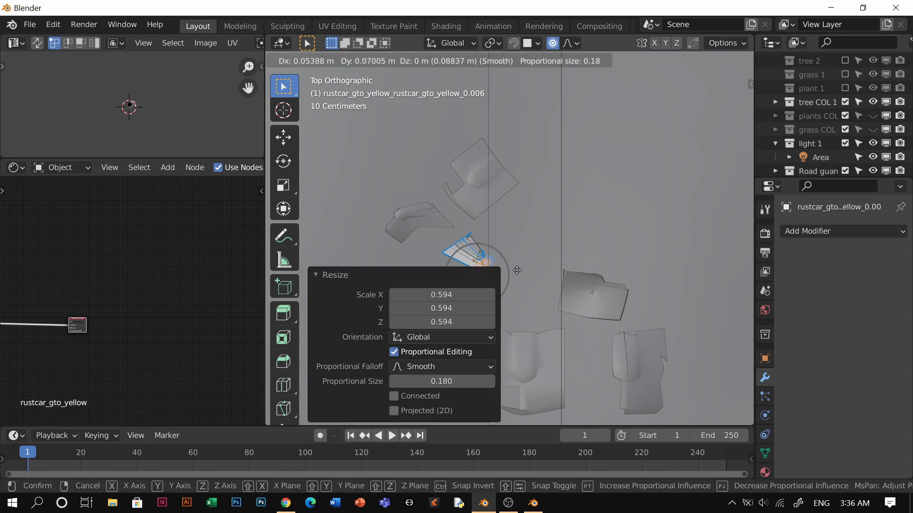
click(516, 270)
key(Tab)
Push part of the largest copy's mesh down about 0.047 m along Z with proportional size 0.180.
click(470, 187)
shift+middle_drag(469, 187, 473, 273)
key(Tab)
key(z)
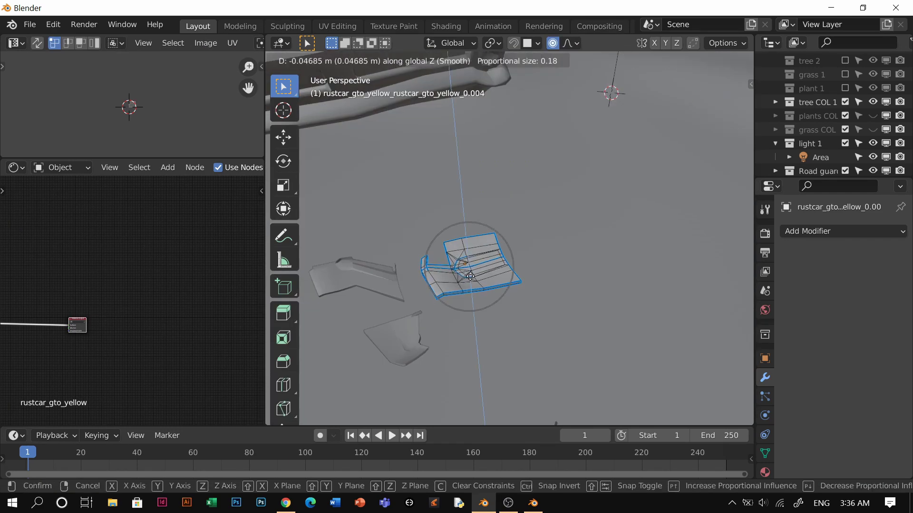
click(470, 274)
key(Tab)
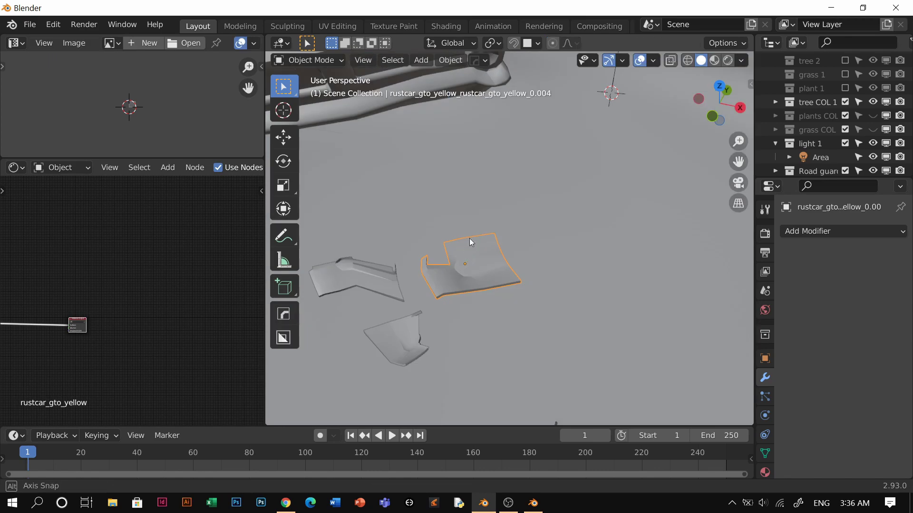
Select the three newly bent debris pieces and lower them together about 0.041 m along Z onto the road.
mouse_move(469, 238)
middle_down()
mouse_move(494, 195)
mouse_move(580, 219)
middle_up()
key(z)
click(538, 297)
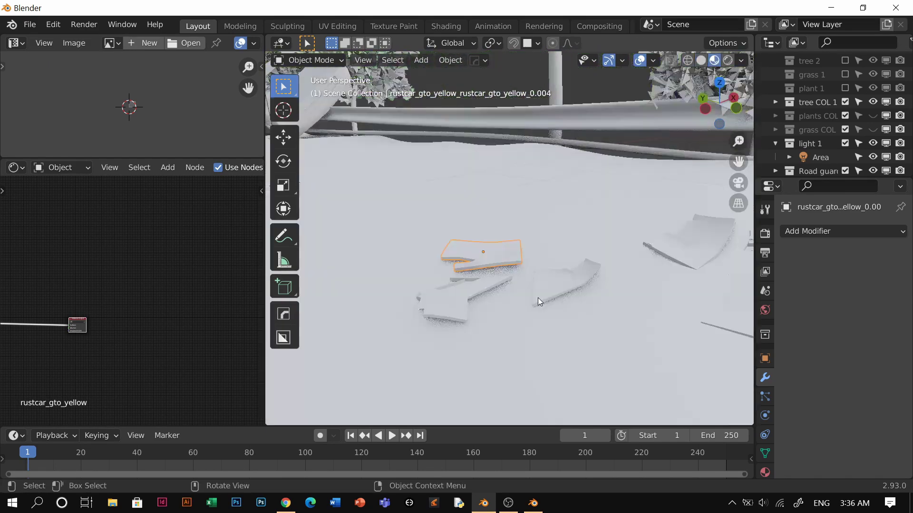
mouse_move(538, 297)
middle_down()
mouse_move(516, 290)
mouse_move(541, 283)
middle_up()
key(z)
click(464, 284)
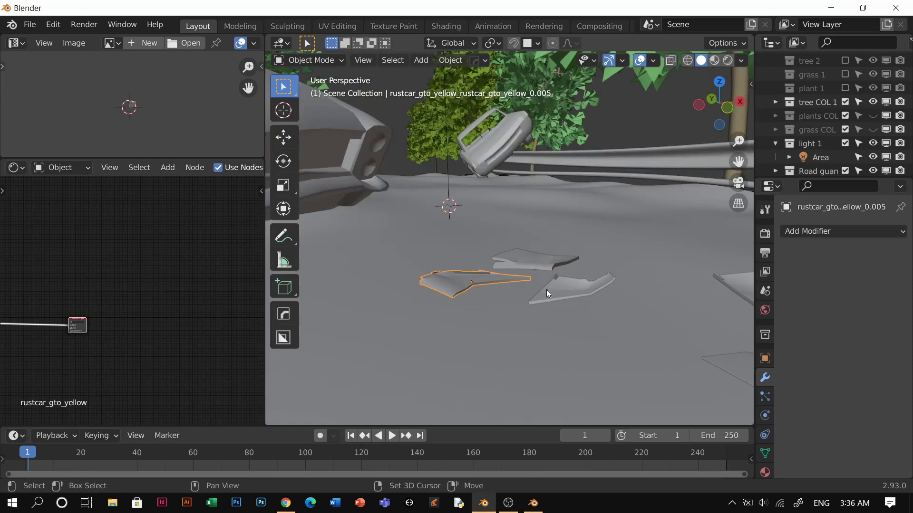
click(548, 274)
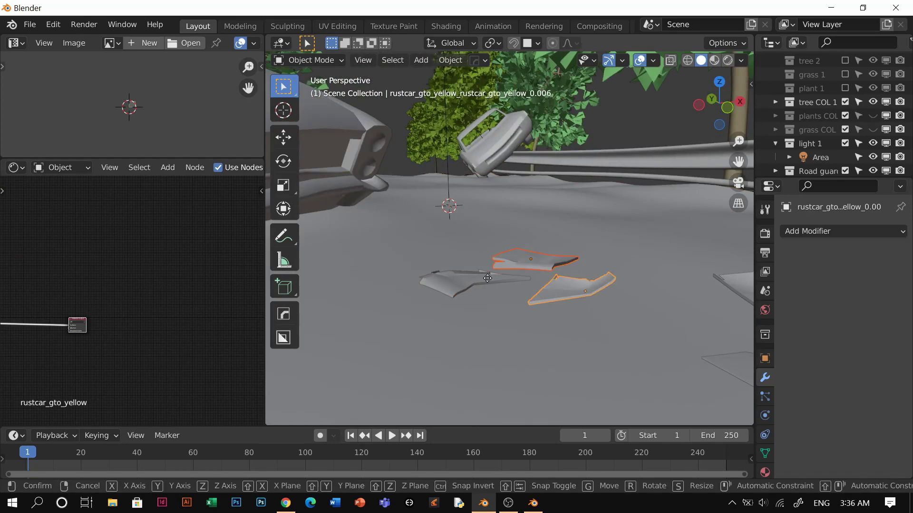
shift+click(535, 264)
shift+click(575, 299)
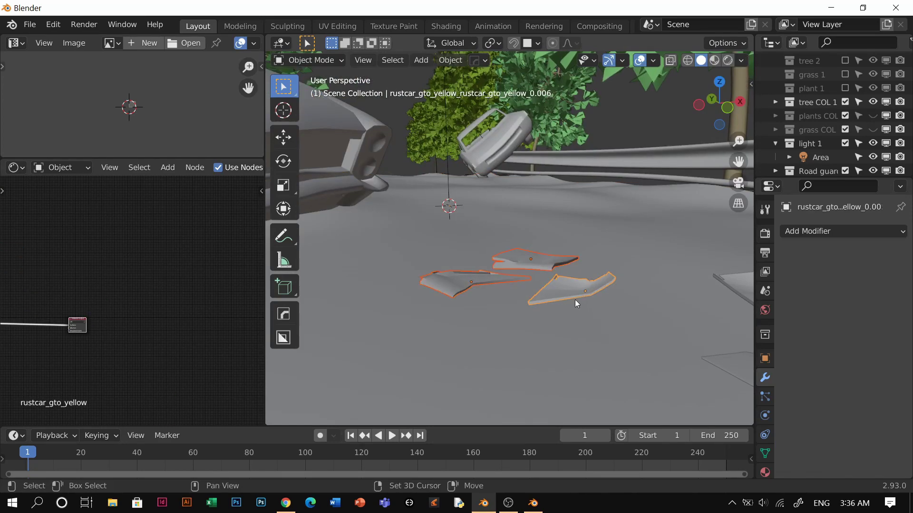
key(g)
key(z)
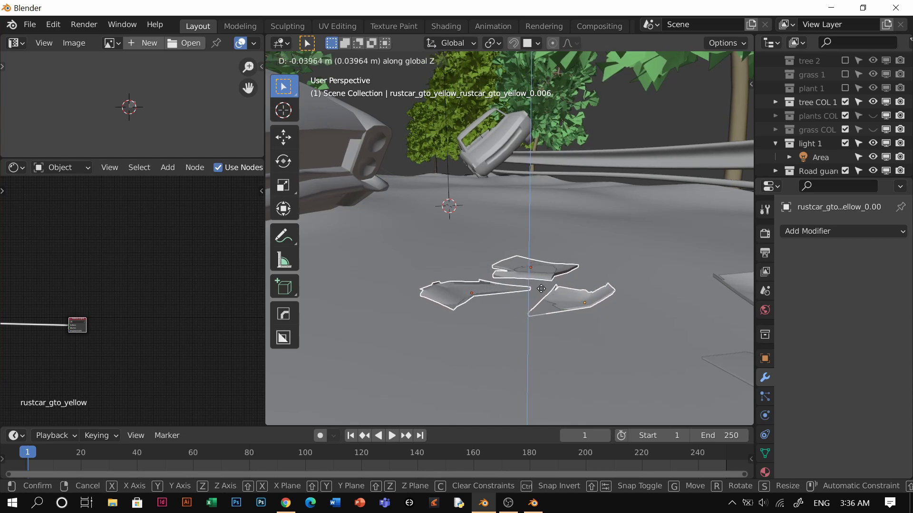
click(540, 291)
In top view, move the three bent pieces about 0.366 m in X and 3.449 m in Y to the 3D cursor.
middle_drag(540, 297, 512, 267)
scroll(512, 267, down, 3)
mouse_move(562, 213)
middle_down()
mouse_move(481, 285)
mouse_move(556, 207)
middle_up()
scroll(556, 207, down, 1)
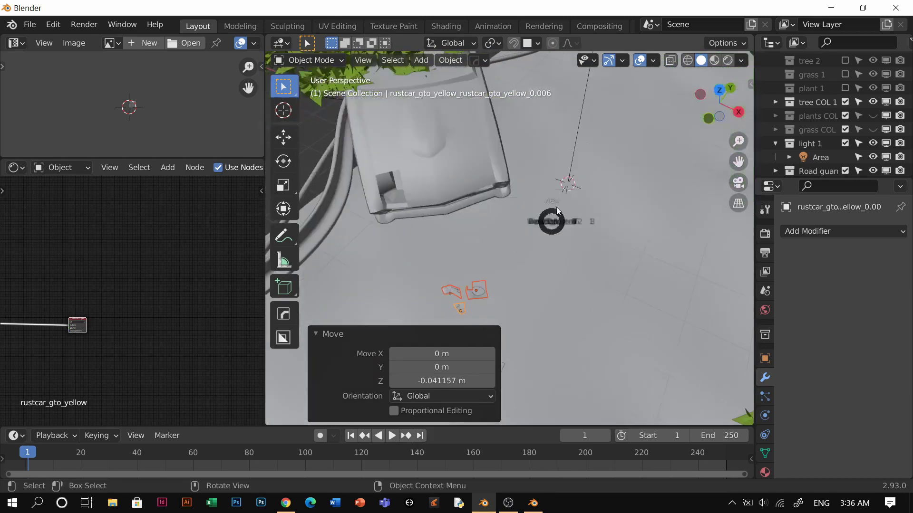
key(KP_7)
key(g)
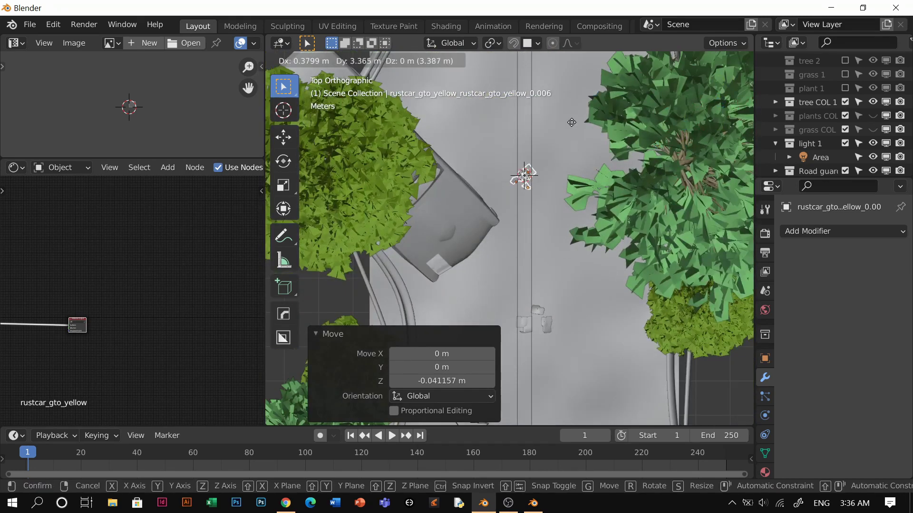
click(567, 97)
Move the three selected debris pieces into a new collection named "piece 1".
middle_drag(546, 176, 590, 175)
key(KP_7)
key(m)
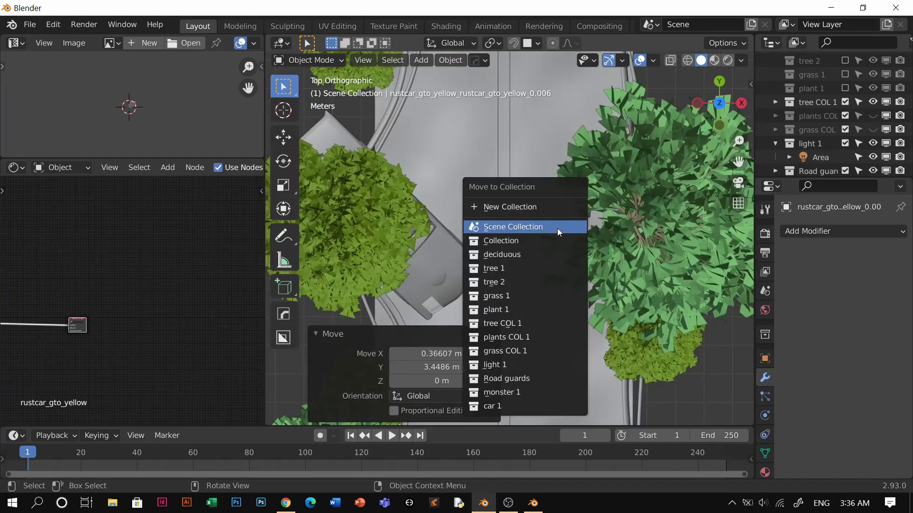
click(539, 208)
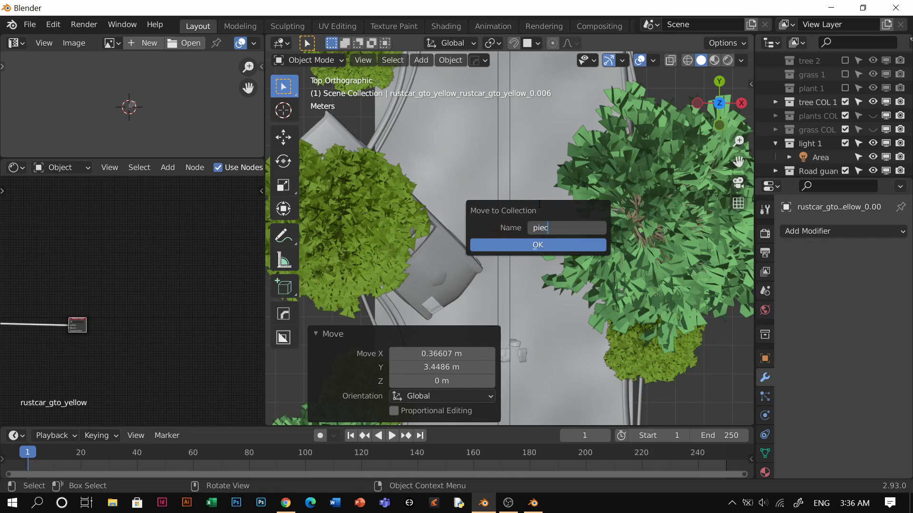
key(Return)
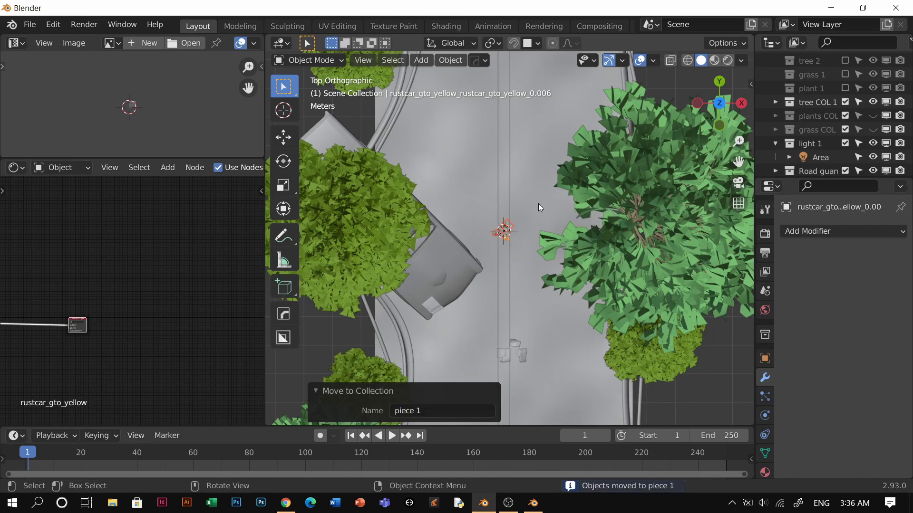
Rename the "piece 1" collection to "pieces 1" and exclude it from the view layer.
scroll(777, 121, down, 3)
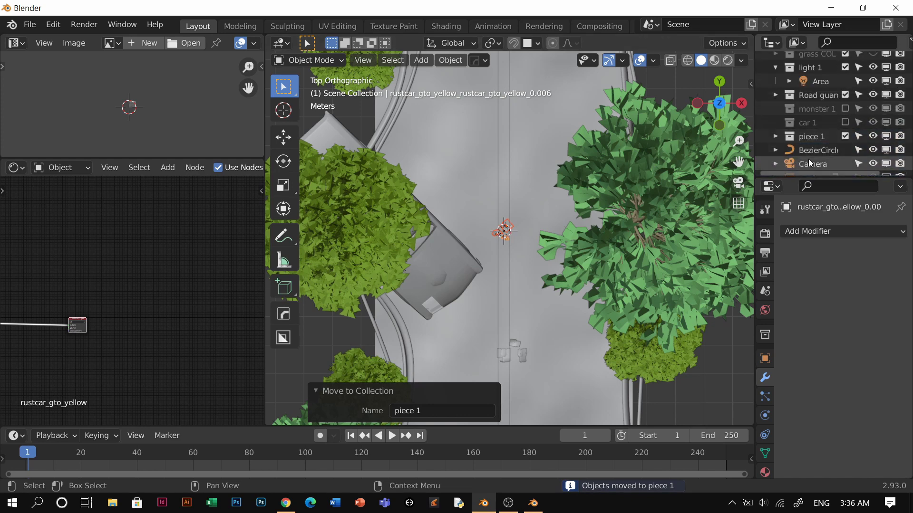
double_click(819, 137)
scroll(819, 137, down, 1)
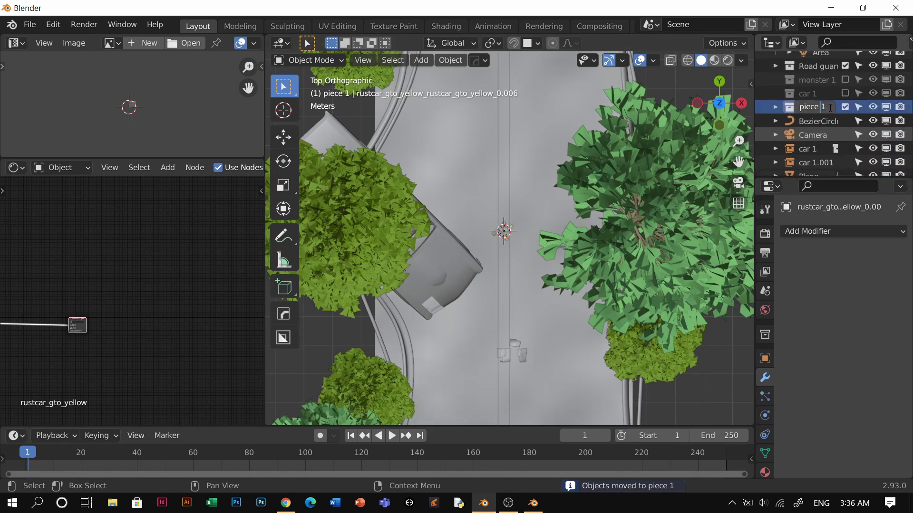
click(845, 107)
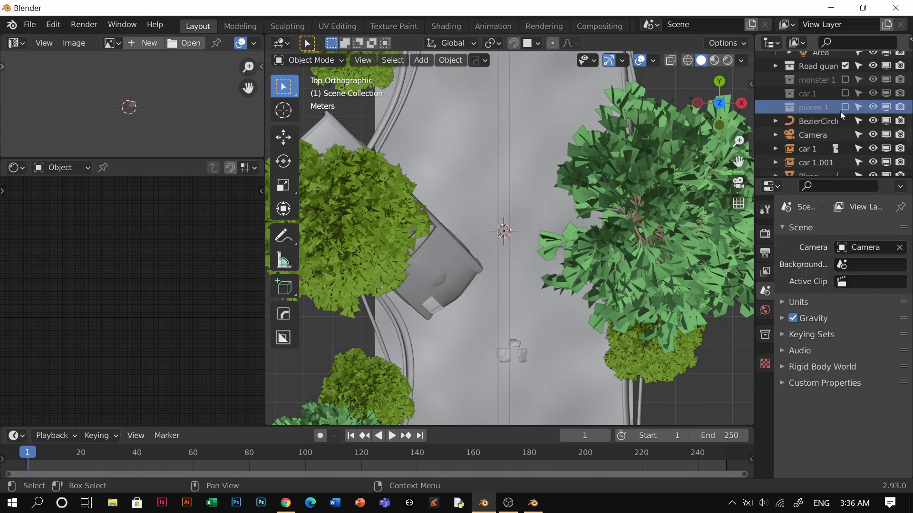
Move the largest remaining road debris piece about -0.2 m in X, away from the other two.
shift+middle_drag(538, 369, 470, 290)
click(478, 234)
scroll(470, 290, up, 3)
click(417, 267)
key(g)
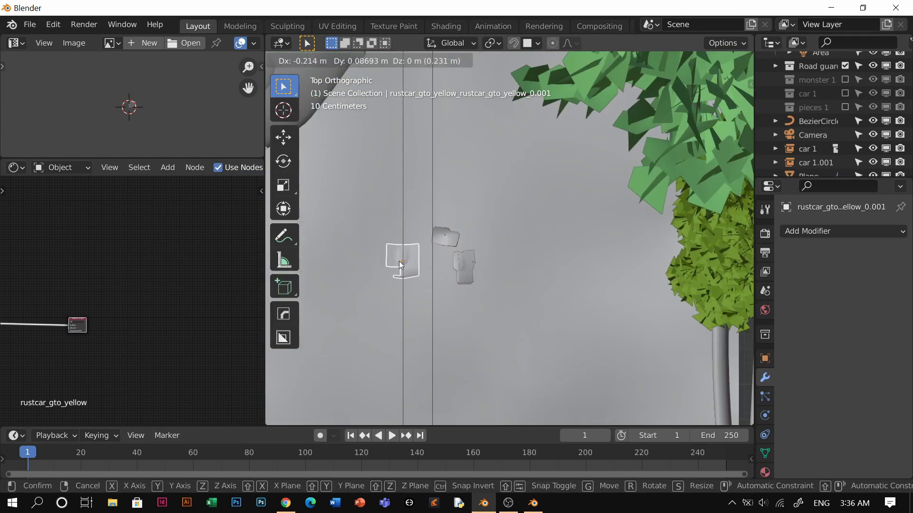
click(402, 267)
Move the narrow upright debris piece about 0.582 m in X and 0.100 m in Y, and rotate it to a slant.
click(462, 268)
key(g)
click(499, 261)
key(r)
right_click(561, 264)
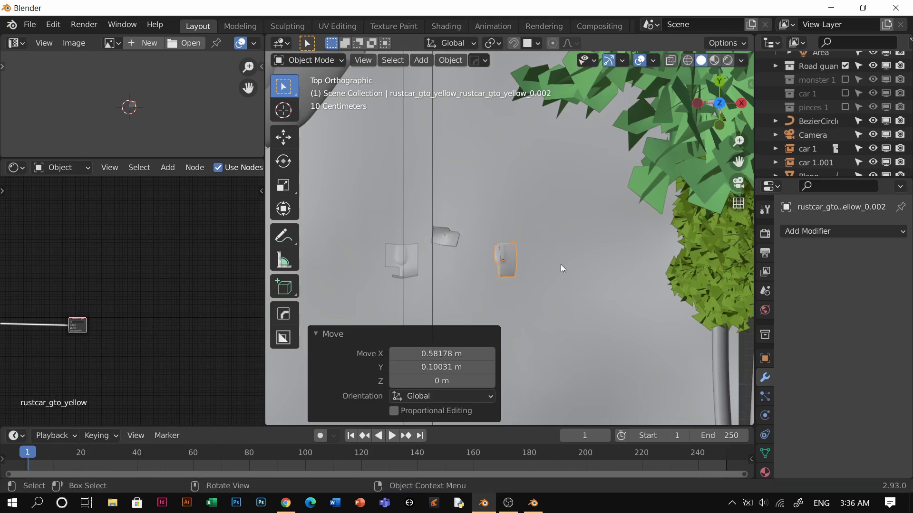
key(r)
click(586, 230)
Move the smallest debris piece about 0.247 m in X and 0.187 m in Y, and rotate it slightly.
click(451, 238)
key(g)
click(474, 227)
key(r)
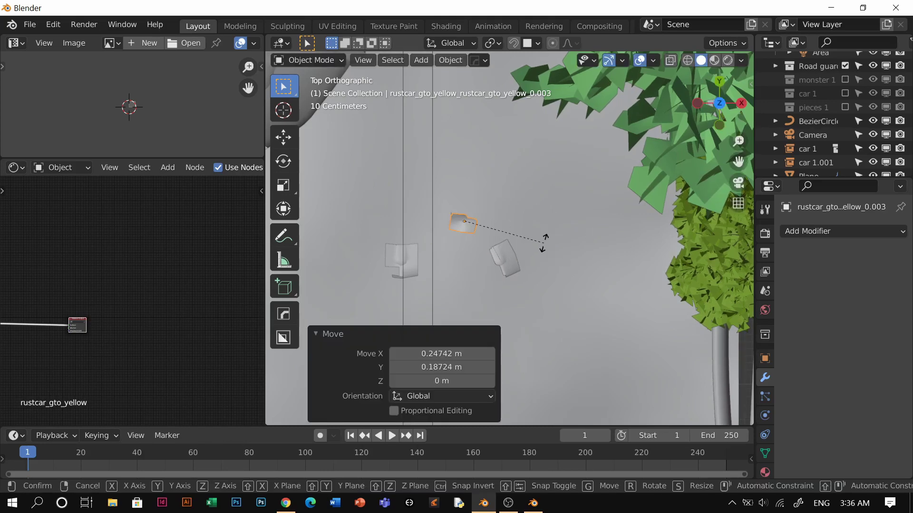
click(534, 259)
Select all three spread-out debris pieces on the road together, with the largest one active.
shift+click(501, 262)
shift+click(407, 261)
scroll(497, 262, down, 2)
shift+middle_drag(505, 261, 515, 318)
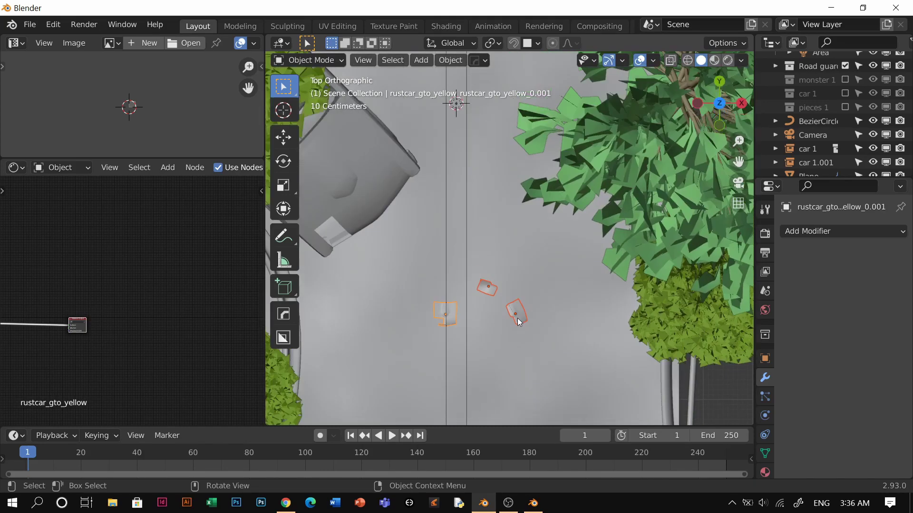
Move the three selected rusty fragments around the world origin and put them in a new collection named pieces 2.
key(g)
click(492, 116)
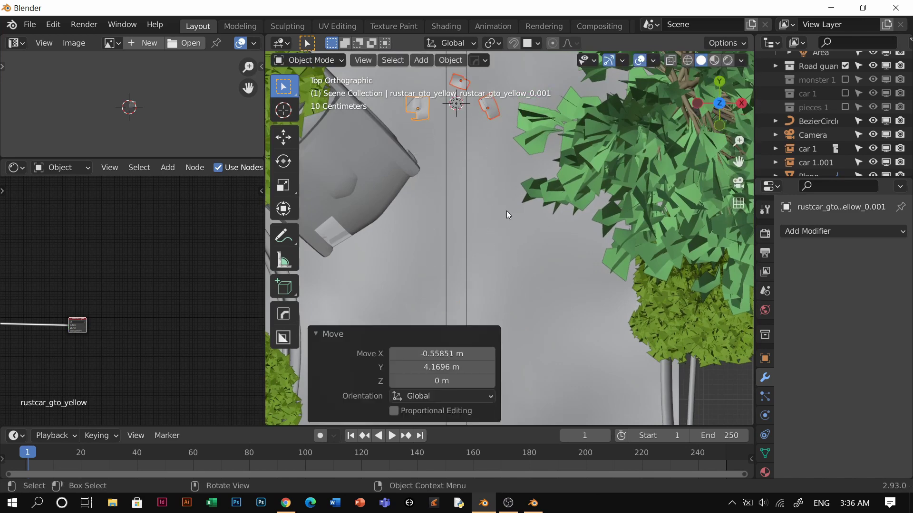
key(m)
click(525, 192)
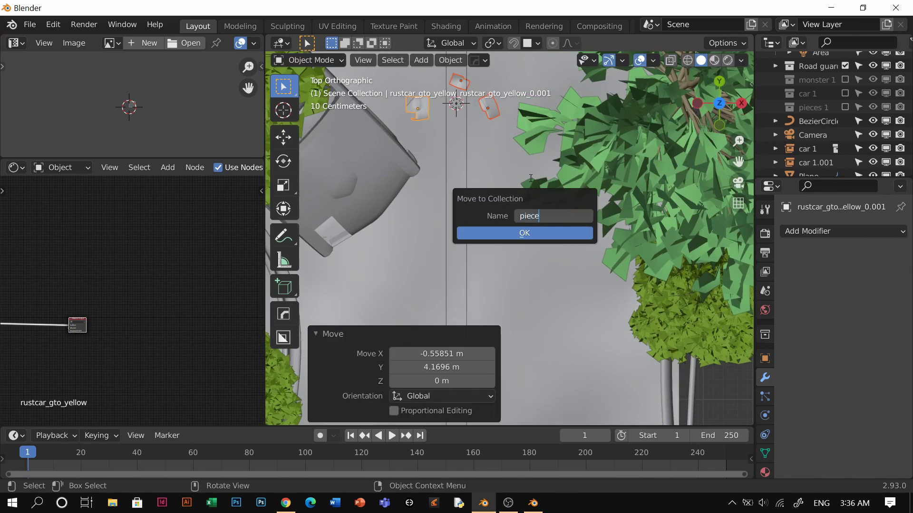
text(pieces 2)
key(Return)
key(Return)
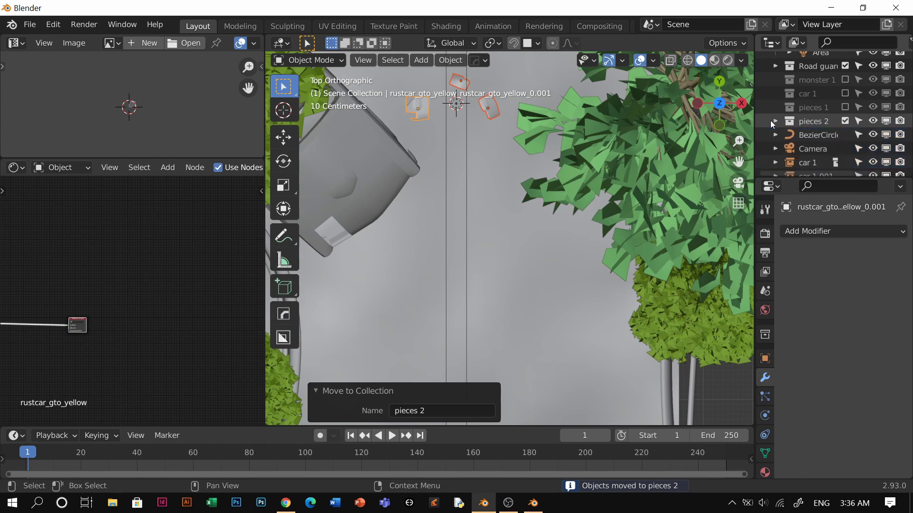
Exclude the pieces 2 collection from the view layer and place a pieces 1 collection instance about 1.17 m in X and -0.78 m in Y.
click(844, 121)
key(shift+a)
click(418, 315)
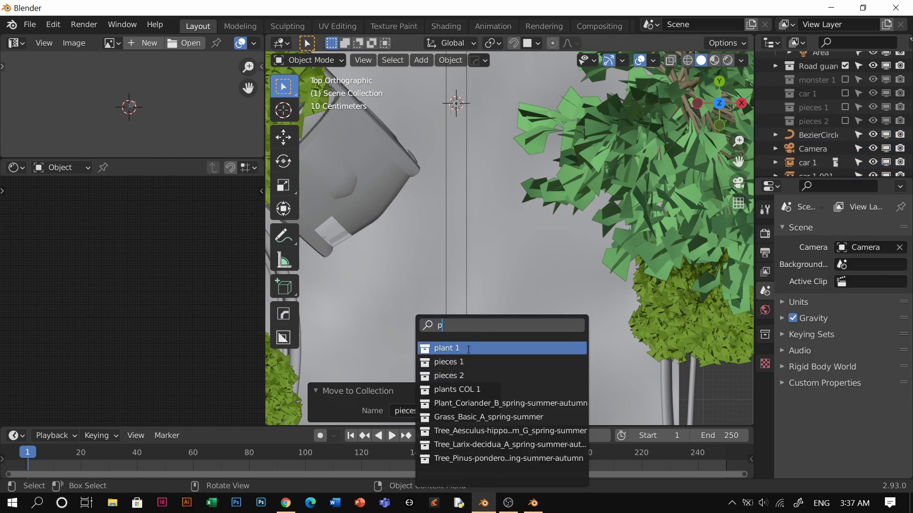
click(467, 360)
key(g)
click(513, 255)
Add a pieces 2 collection instance and shift it about -0.31 m in X and 0.32 m in Y from the origin.
key(shift+a)
click(485, 317)
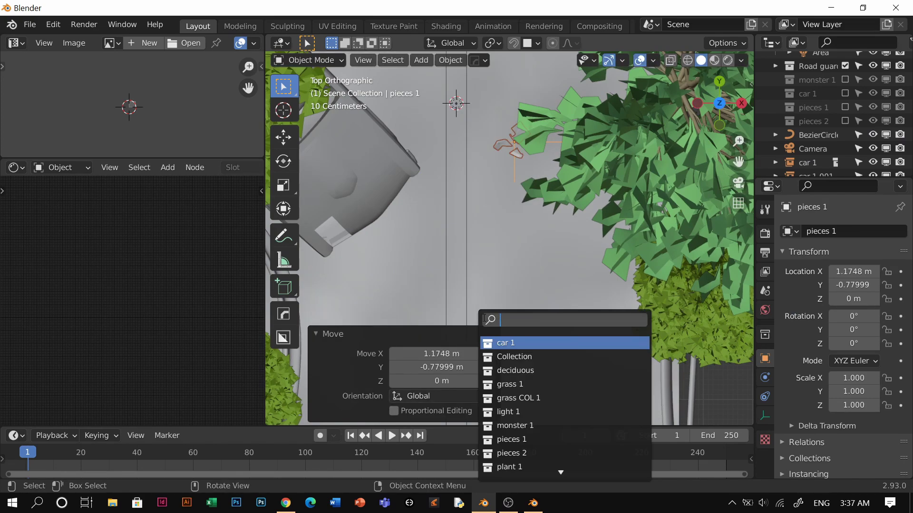
click(523, 453)
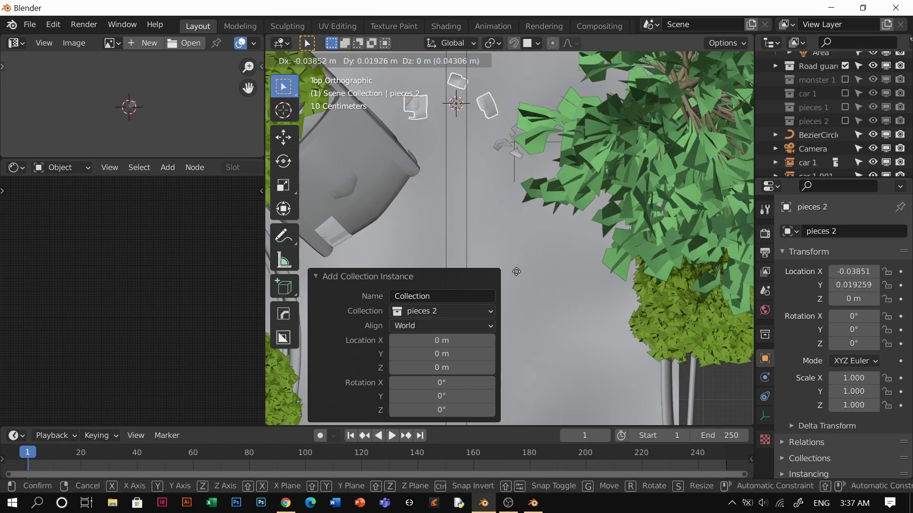
key(g)
click(529, 221)
Duplicate both debris instances toward the wrecked car, rotate the copies by about -68° around Z and reposition them.
scroll(529, 241, down, 2)
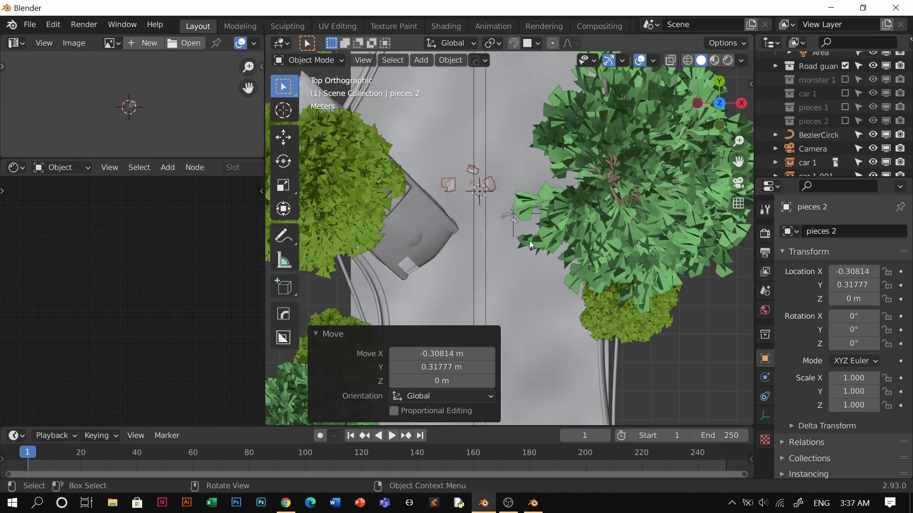
click(506, 216)
shift+middle_drag(506, 216, 512, 289)
key(shift+d)
click(471, 271)
key(r)
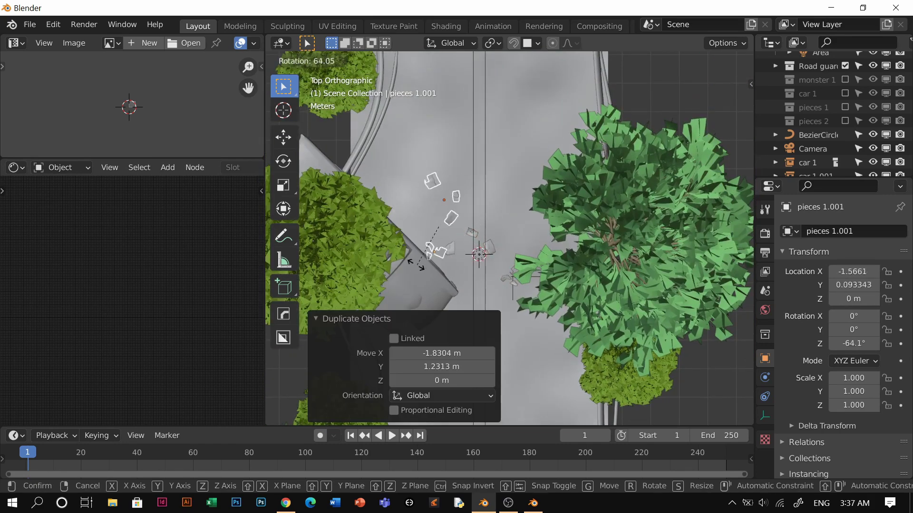
click(414, 263)
key(g)
click(469, 267)
Duplicate the debris copies about 3.4 m down the road in front of the car, and rotate and reposition them.
shift+middle_drag(468, 266, 485, 176)
key(shift+d)
click(478, 273)
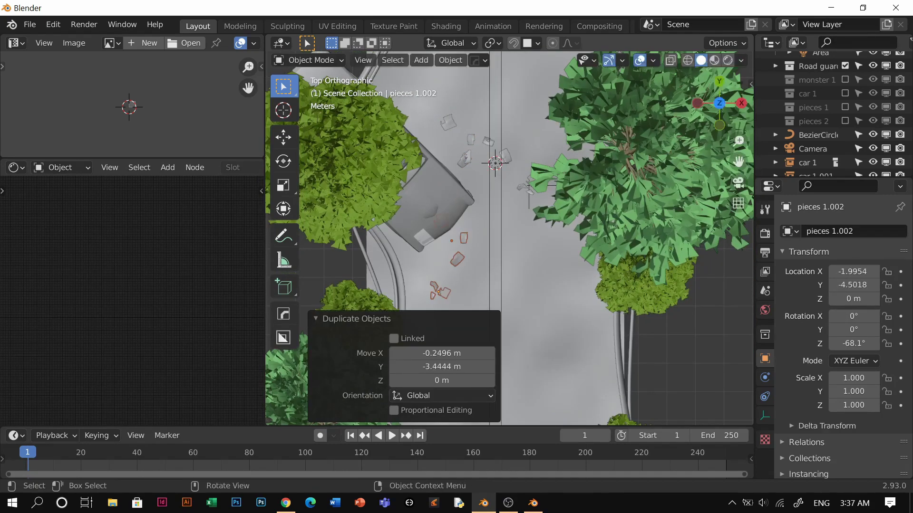
key(r)
click(494, 266)
key(g)
click(499, 264)
Scatter more rotated duplicates of the debris instances around the front of the near car.
click(494, 288)
key(r)
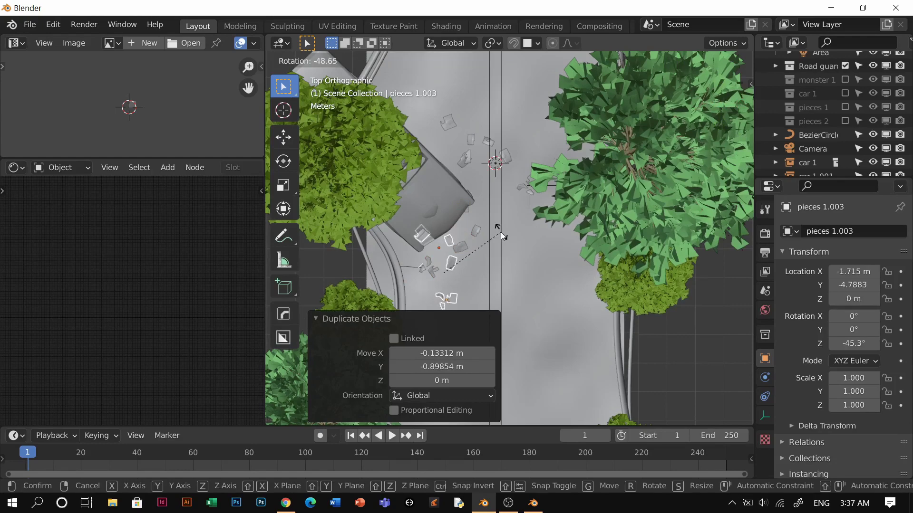
click(507, 236)
key(g)
click(505, 219)
key(r)
click(478, 293)
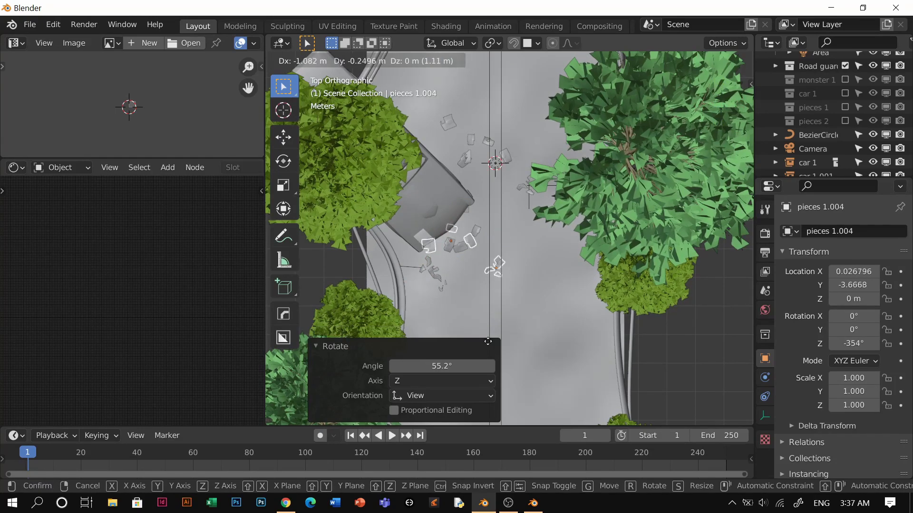
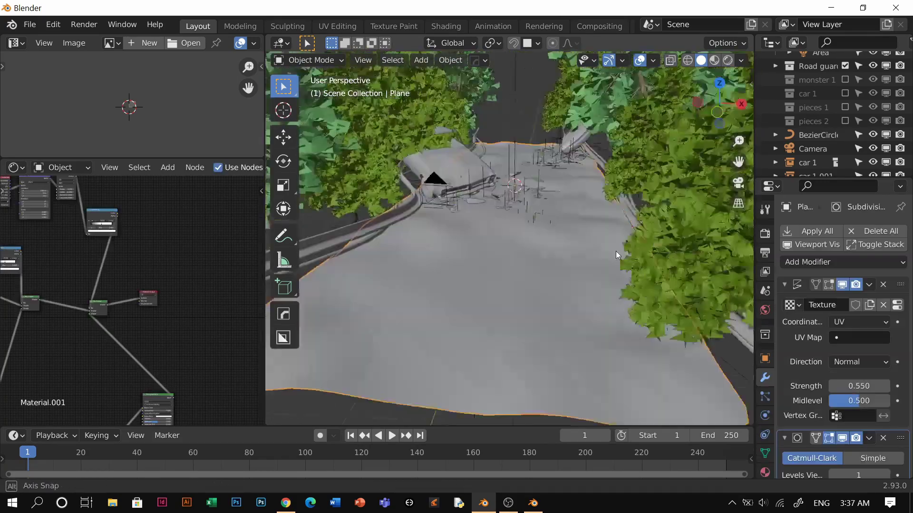
Hide the road plane and select the front group of debris instances from above, leaving the area light out of the selection.
middle_drag(615, 251, 549, 343)
key(h)
key(KP_7)
drag(589, 290, 548, 224)
shift+click(507, 176)
shift+middle_drag(544, 198, 539, 231)
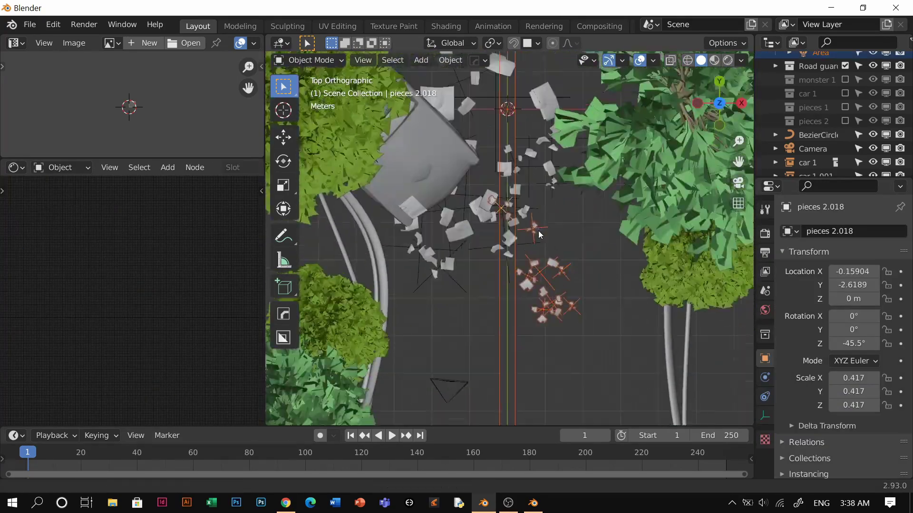
click(513, 102)
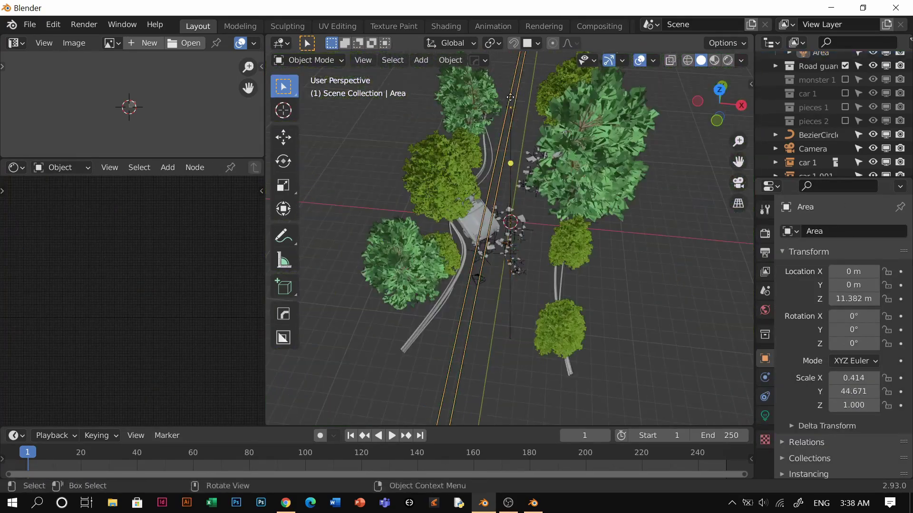
scroll(510, 98, up, 8)
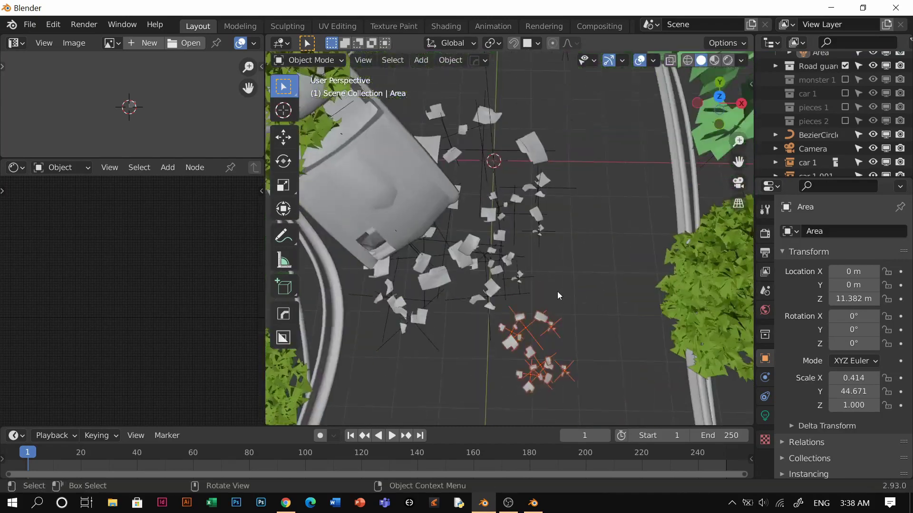
shift+click(553, 170)
Unhide the road plane and raise the selected debris instances about 0.16 m along Z.
middle_drag(489, 281, 537, 172)
middle_drag(573, 228, 570, 202)
key(alt+h)
key(g)
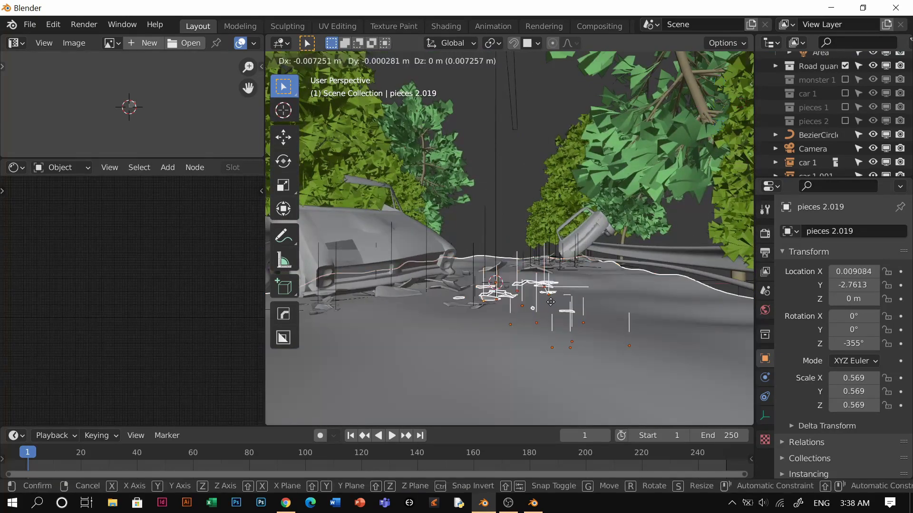
right_click(566, 295)
shift+double_click(566, 302)
key(g)
key(z)
click(568, 288)
Tilt the selected debris slightly around the X axis and adjust its height along Z to follow the road surface.
middle_drag(567, 287, 583, 300)
key(r)
key(x)
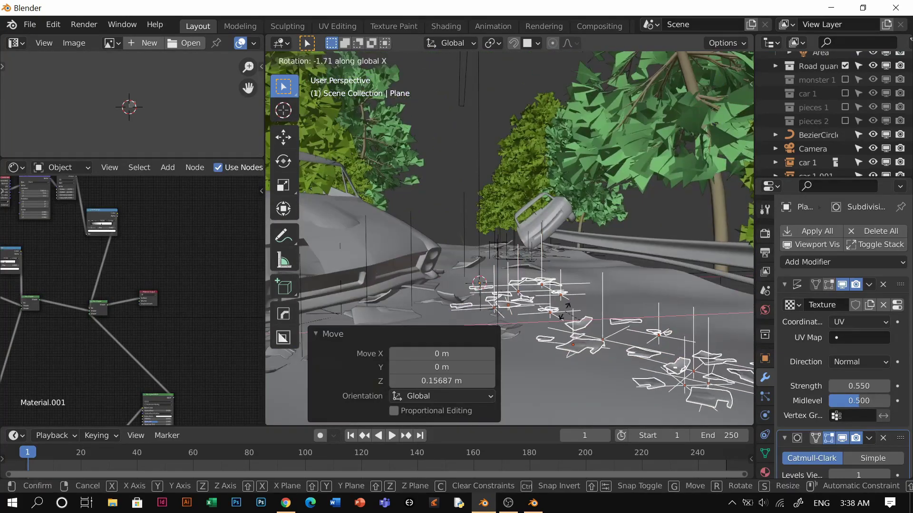
click(580, 313)
key(g)
key(z)
click(578, 328)
click(575, 338)
Check the debris on the road in material preview shading and return to solid shading.
middle_drag(574, 344, 655, 378)
key(z)
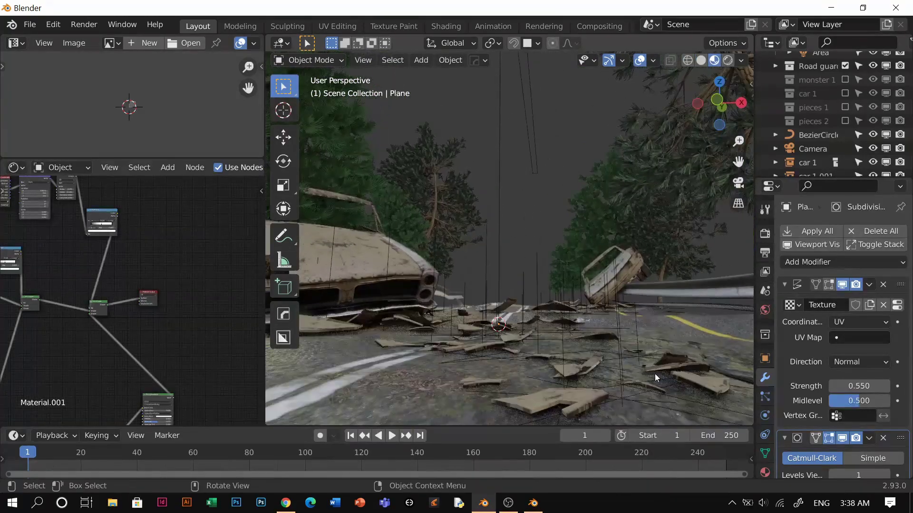
key(z)
click(653, 314)
Select all the pieces 1 and pieces 2 instances and move them into a new collection named pieces COL 1.
middle_drag(653, 313, 550, 254)
scroll(817, 145, down, 3)
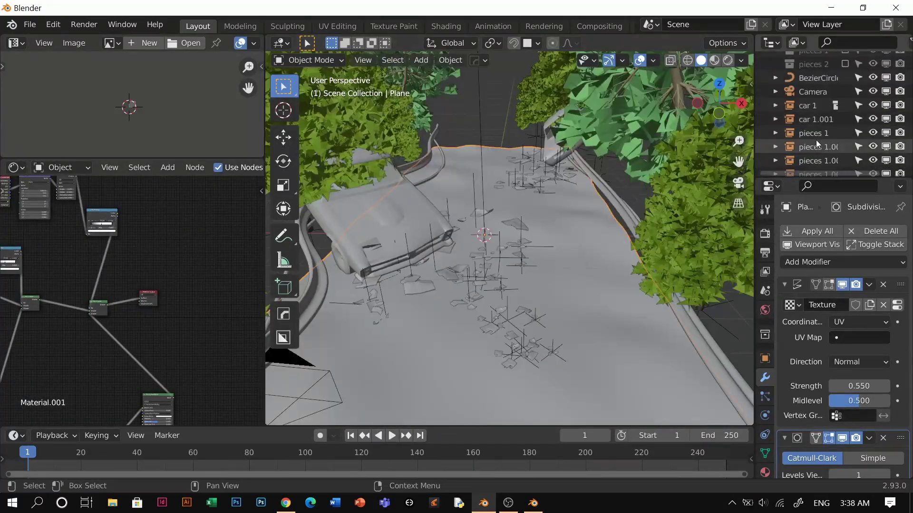
click(816, 132)
scroll(815, 151, down, 20)
shift+click(815, 150)
key(g)
right_click(541, 253)
key(m)
click(543, 247)
text(pieces COL)
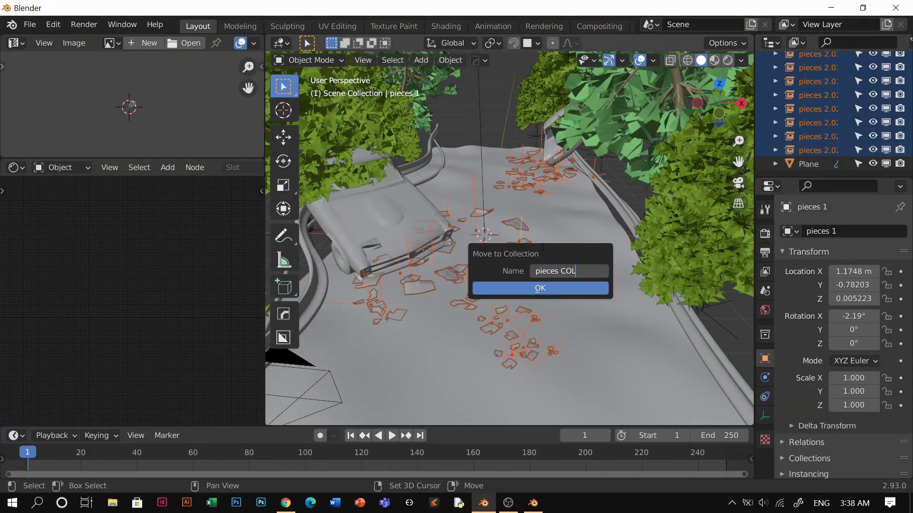
text( 1)
key(Return)
Check the snapping options and try to move all the selected debris instances, undoing the move.
click(532, 43)
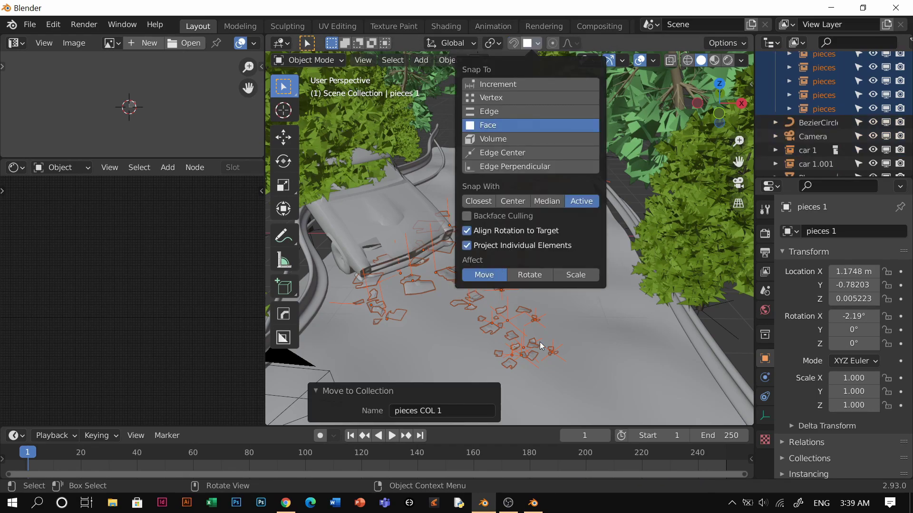
scroll(532, 304, down, 4)
mouse_move(516, 205)
middle_down()
mouse_move(507, 259)
mouse_move(515, 184)
mouse_move(522, 191)
middle_up()
key(g)
click(504, 264)
key(ctrl+z)
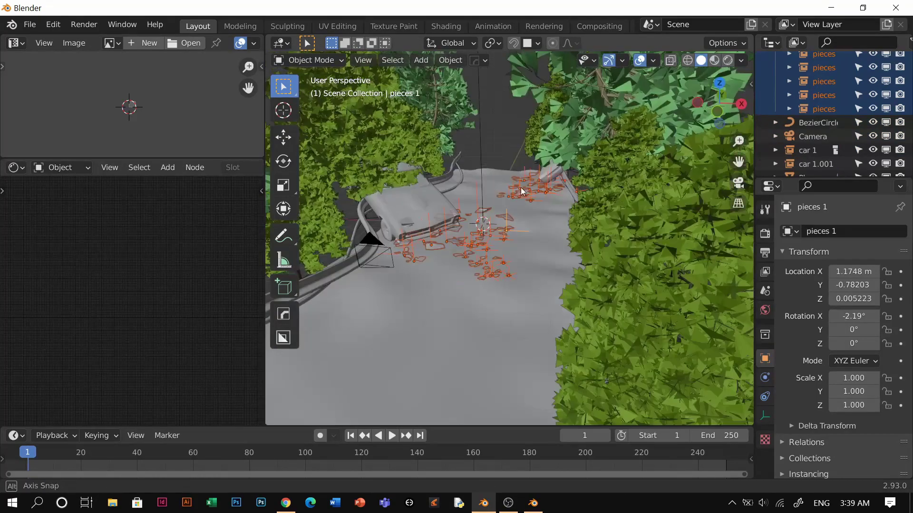
Hide the tree COL 1, plants COL 1 and grass COL 1 collections in the viewport.
scroll(847, 131, up, 20)
scroll(846, 155, up, 5)
drag(873, 112, 873, 140)
Reposition the debris instance beside the near car's front bumper so that it lies closer to the road.
middle_drag(509, 145, 508, 176)
key(g)
click(492, 204)
scroll(475, 180, up, 5)
click(458, 170)
click(459, 187)
key(g)
click(484, 240)
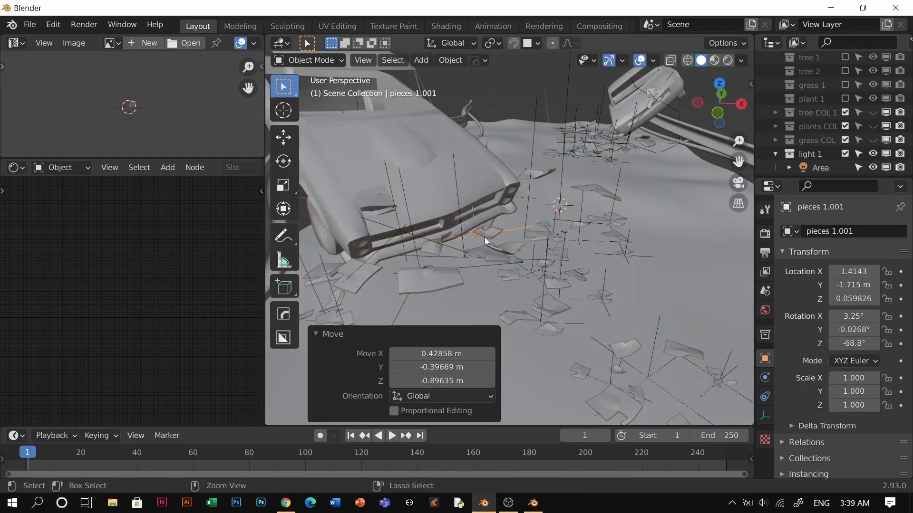
In material preview, duplicate a debris instance on the road and adjust the copy's height along Z.
click(714, 60)
scroll(522, 228, down, 5)
middle_drag(518, 257, 526, 226)
scroll(532, 209, up, 4)
mouse_move(532, 143)
middle_down()
mouse_move(552, 173)
mouse_move(608, 164)
mouse_move(600, 228)
mouse_move(561, 176)
mouse_move(549, 280)
middle_up()
click(555, 251)
key(shift+d)
click(568, 285)
key(g)
key(z)
click(551, 205)
In solid shading, adjust another debris instance's height along Z and tilt it around the X axis to fit the road.
click(700, 60)
click(584, 230)
key(g)
key(z)
click(560, 316)
key(r)
key(x)
click(552, 324)
key(g)
key(z)
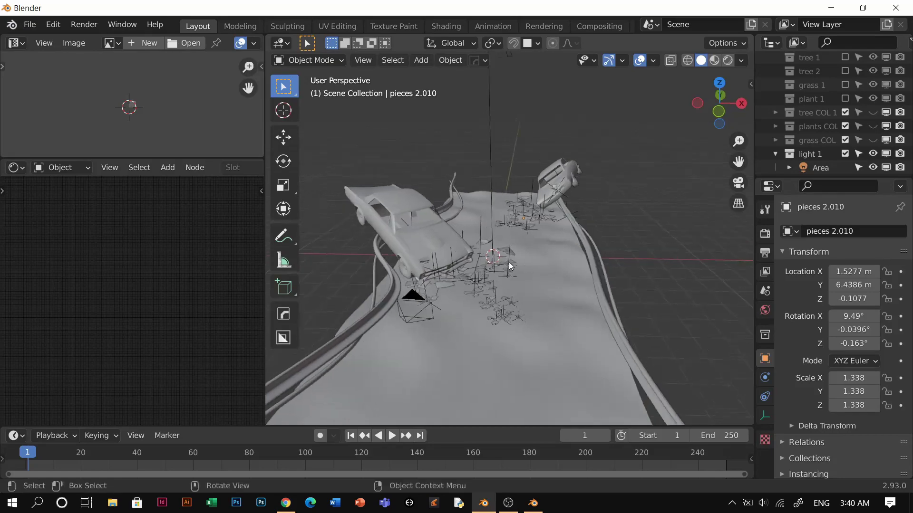
Switch the viewport to rendered shading and unhide the grass COL 1, plants COL 1 and tree COL 1 collections.
click(727, 61)
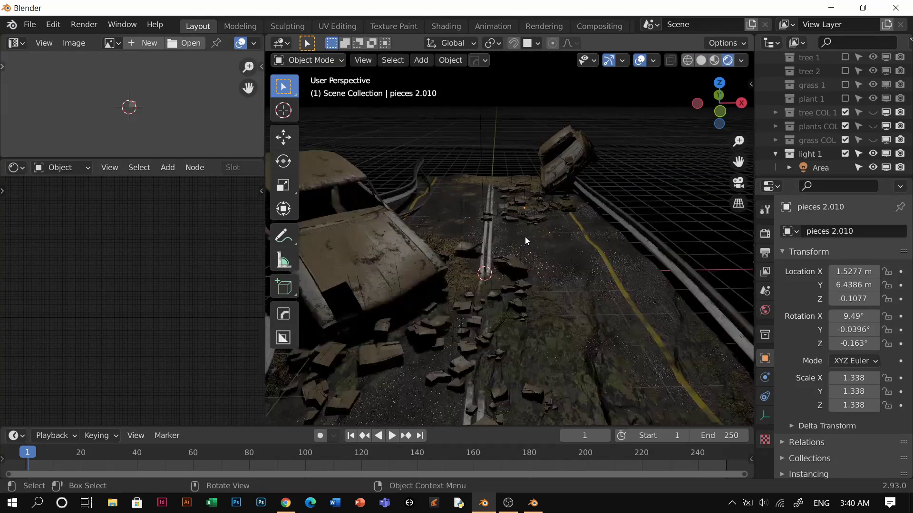
middle_drag(524, 237, 517, 218)
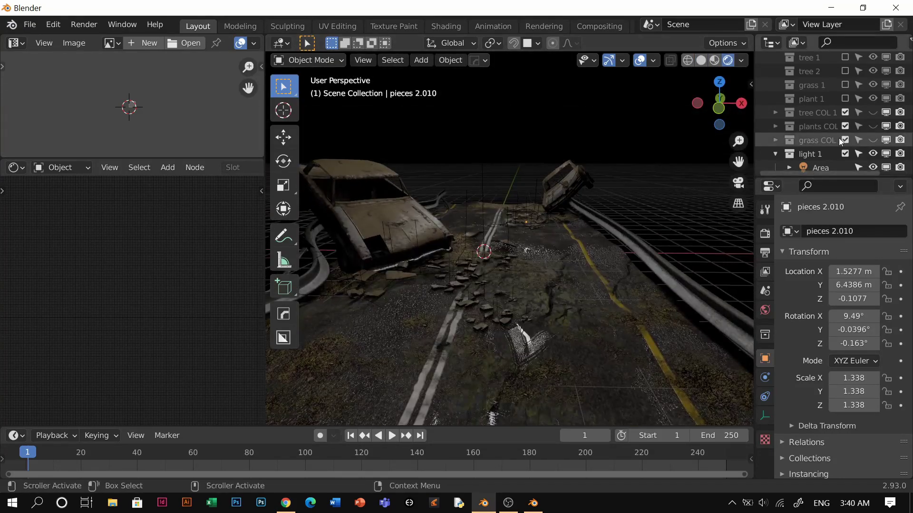
click(872, 139)
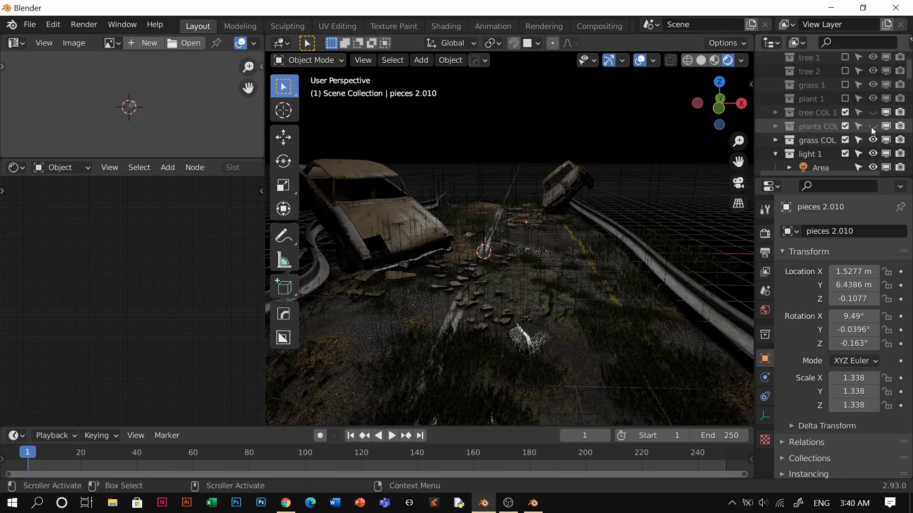
click(872, 126)
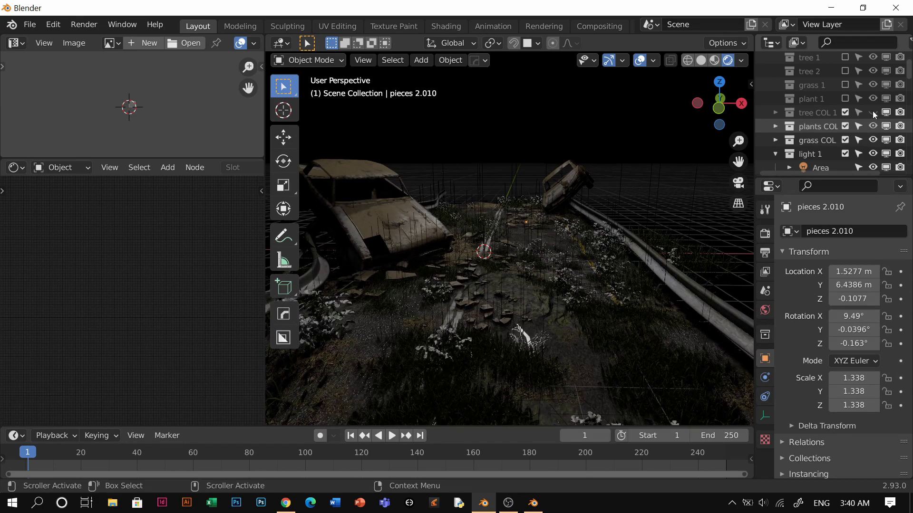
click(872, 111)
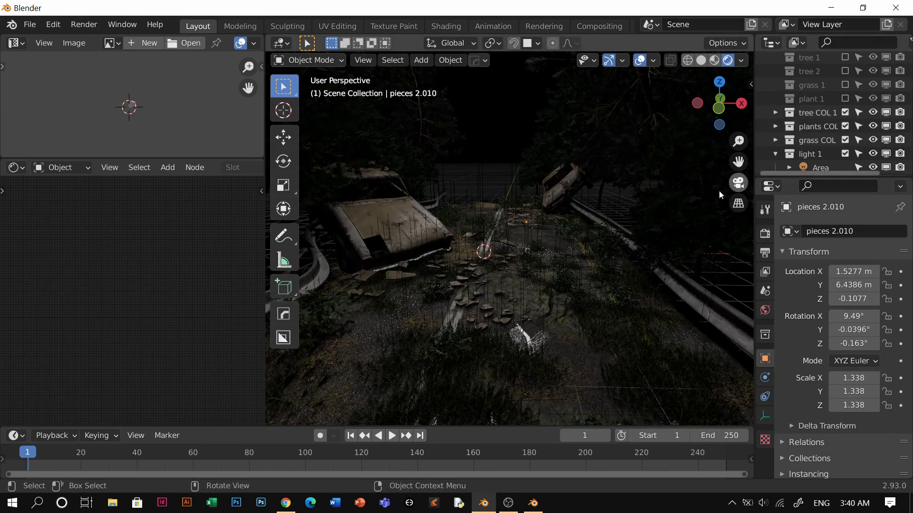
Return to solid shading, add a point light at the origin and raise it about 2.86 m along Z.
scroll(517, 250, down, 4)
mouse_move(517, 250)
middle_down()
mouse_move(526, 239)
mouse_move(540, 243)
middle_up()
key(z)
scroll(541, 263, up, 4)
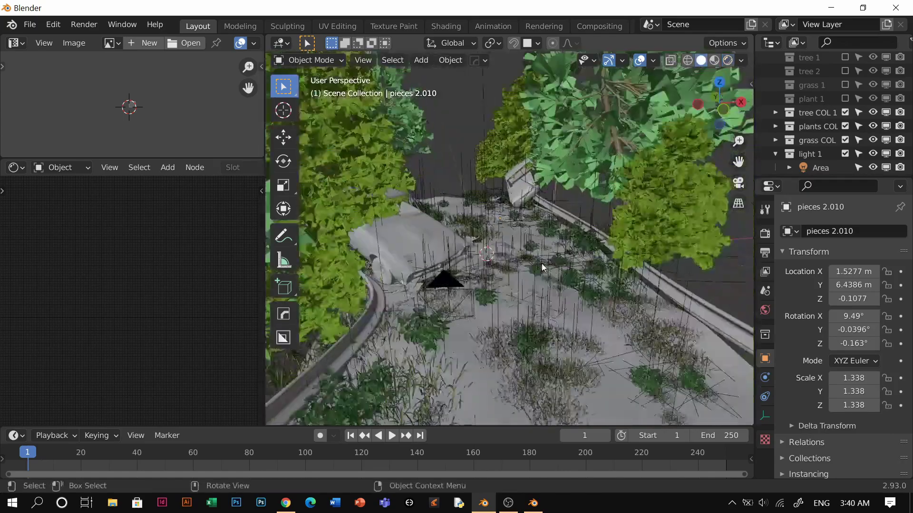
key(shift+grave)
key(q)
key(w)
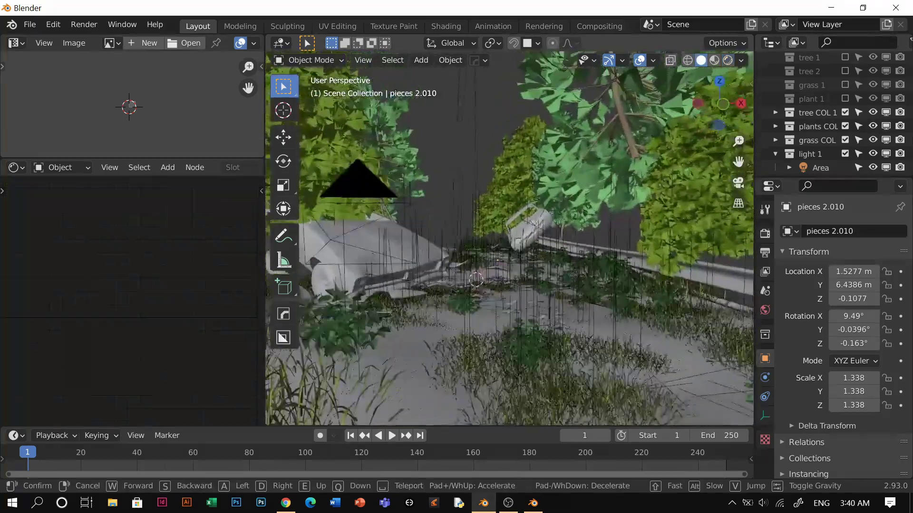
click(509, 237)
key(shift+a)
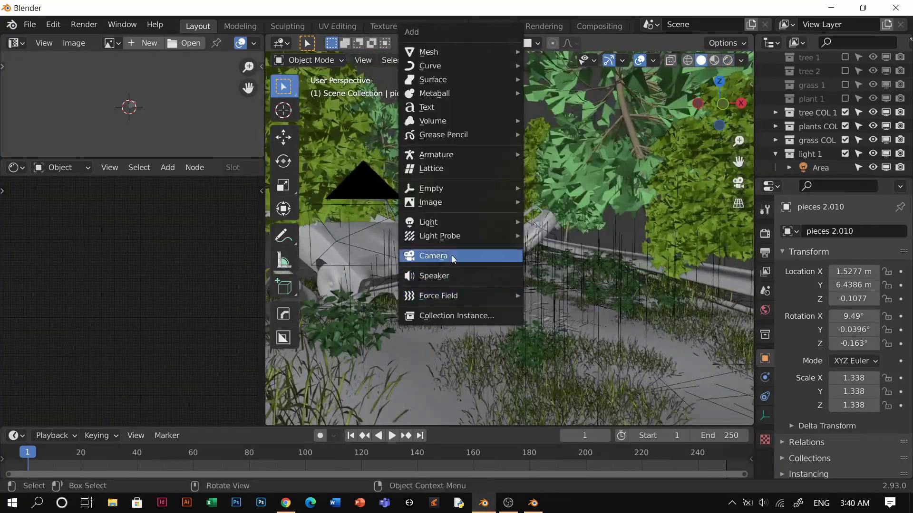
mouse_move(455, 221)
click(570, 226)
key(g)
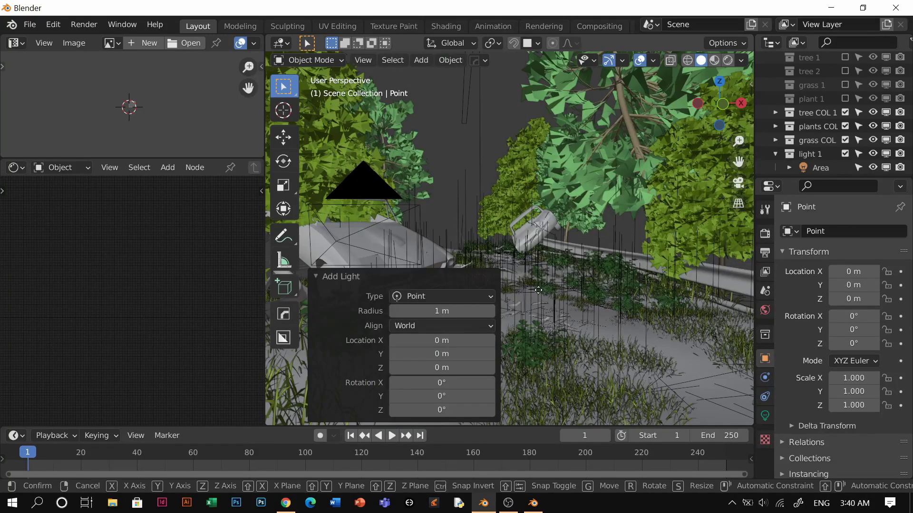
key(z)
click(562, 289)
Move the point light about 3.1 m along Y and view the scene through the camera in rendered shading.
middle_drag(562, 289, 557, 354)
key(g)
key(y)
click(528, 261)
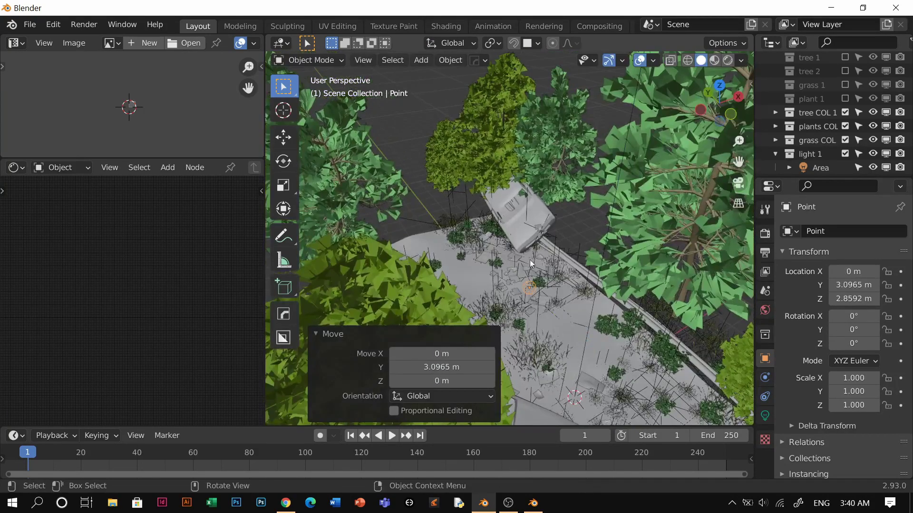
key(KP_0)
key(z)
click(538, 220)
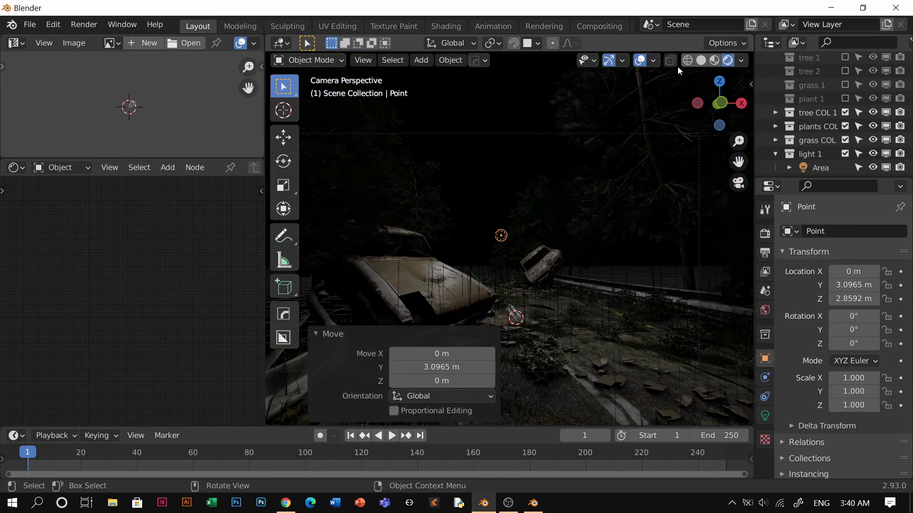
Hide the viewport overlays, raise the point light's power to about 663 W and enable its contact shadows.
click(639, 61)
click(765, 416)
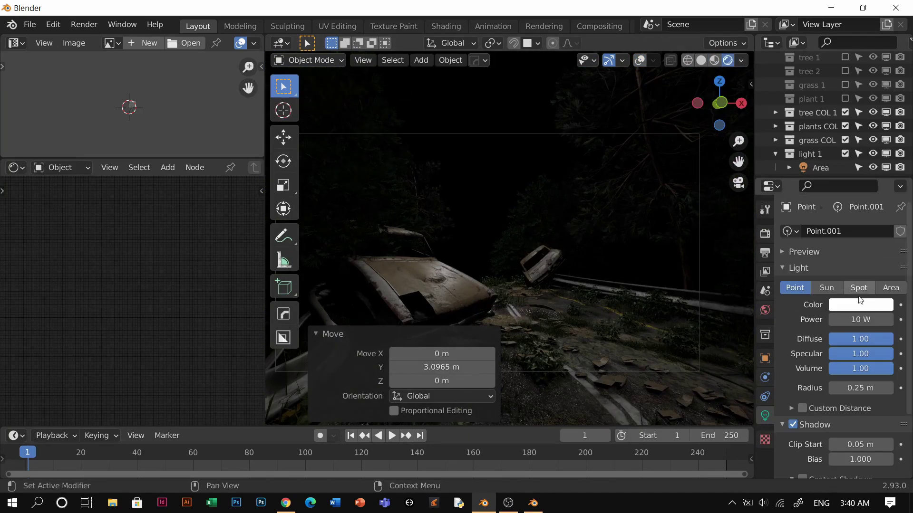
drag(860, 319, 903, 319)
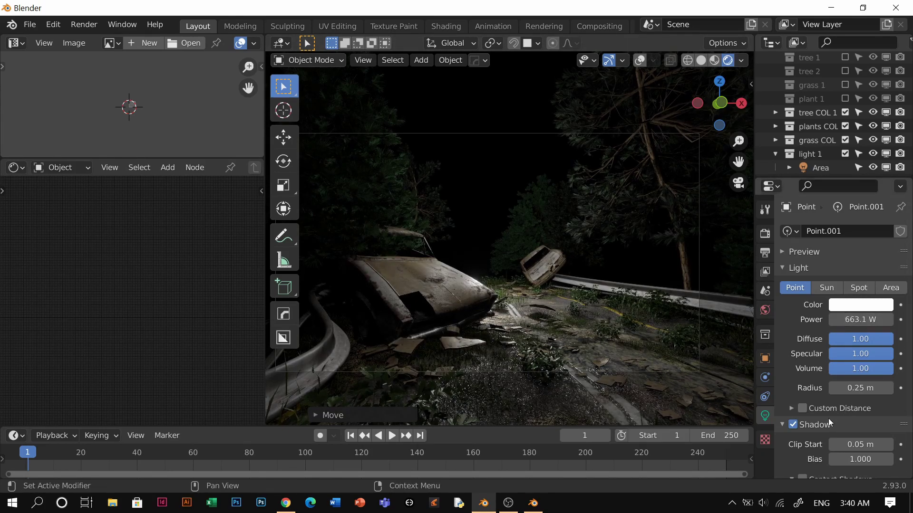
scroll(831, 438, down, 3)
click(803, 421)
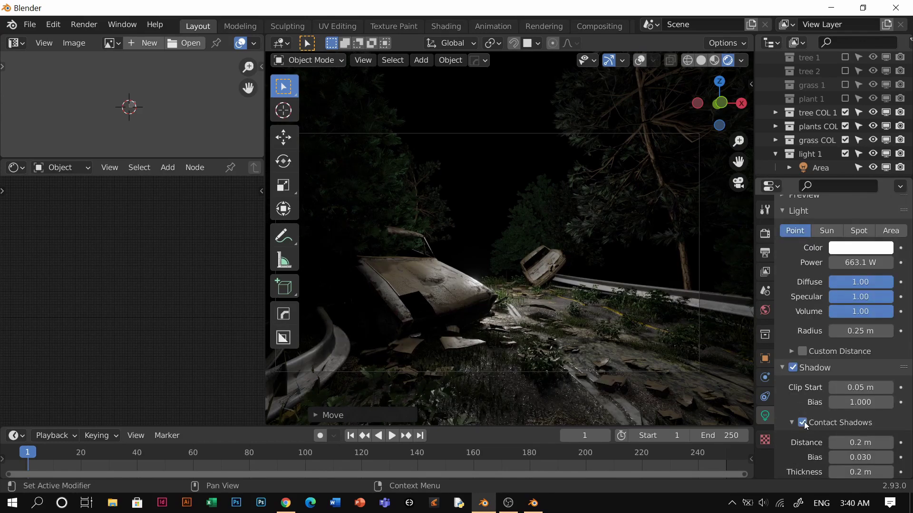
Switch to solid shading, return to the camera view and render the current frame to inspect the lighting.
middle_drag(526, 320, 540, 293)
key(z)
key(grave)
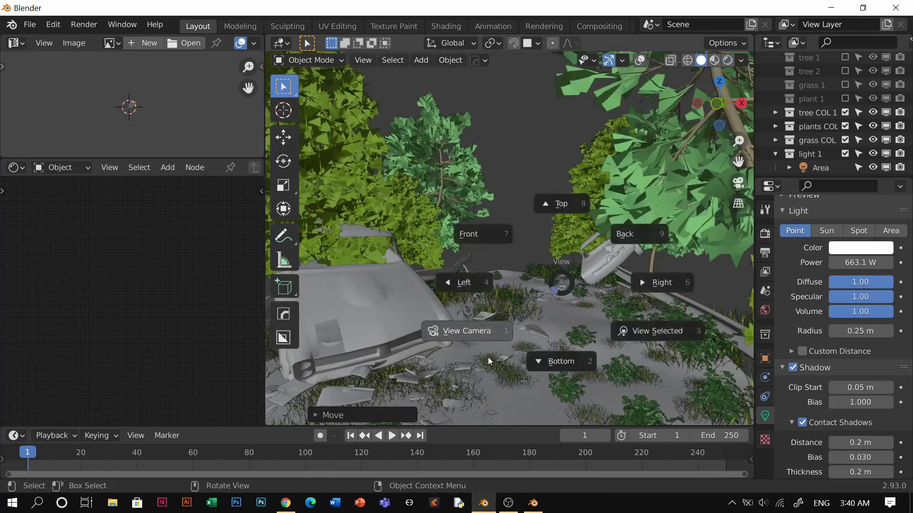
click(488, 358)
click(765, 233)
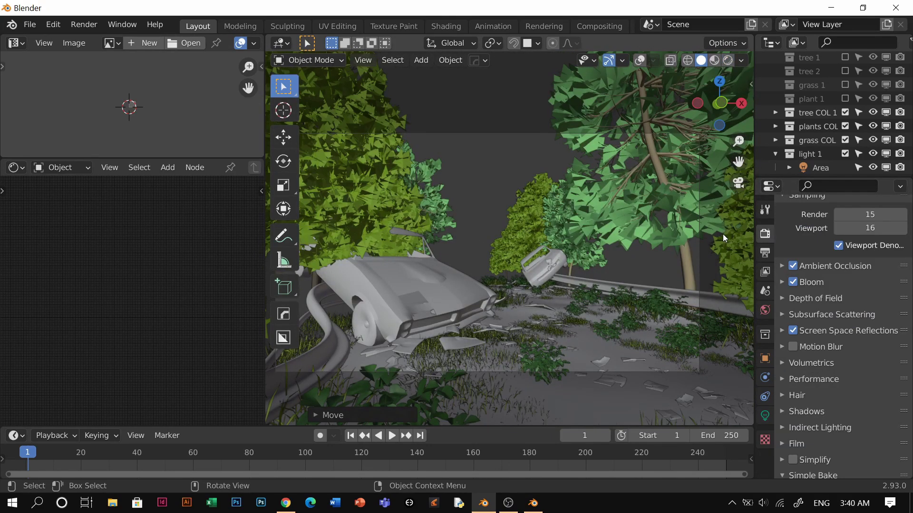
key(F12)
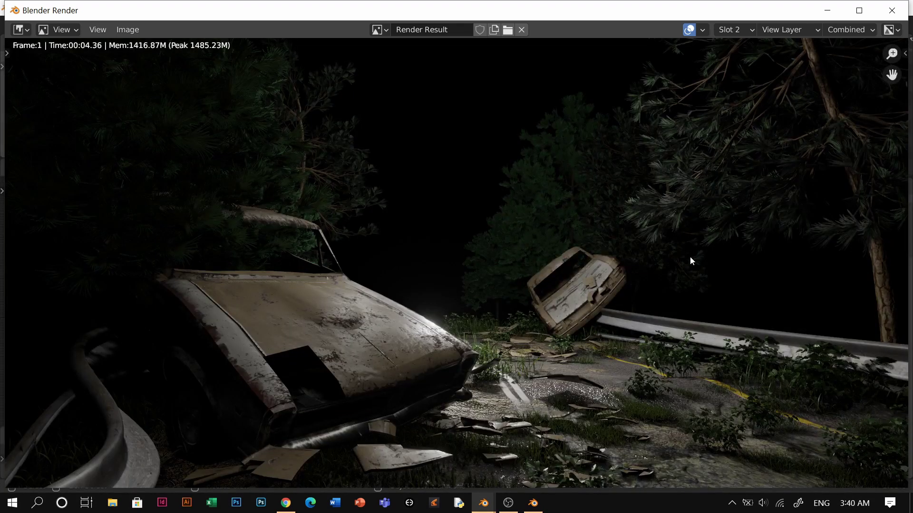
scroll(528, 321, down, 2)
scroll(522, 320, up, 1)
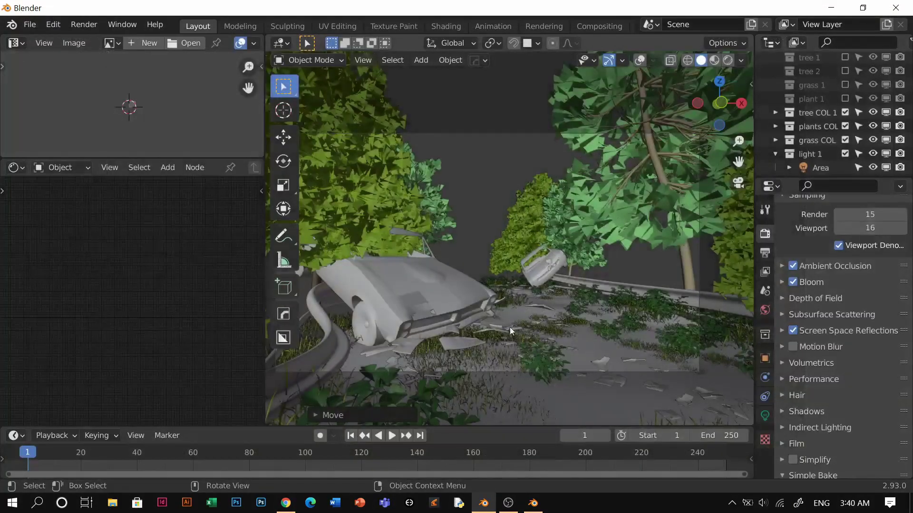
Show the overlays again and lower the pieces 2 debris instance about 0.31 m along Z.
middle_drag(509, 327, 487, 229)
click(639, 60)
key(g)
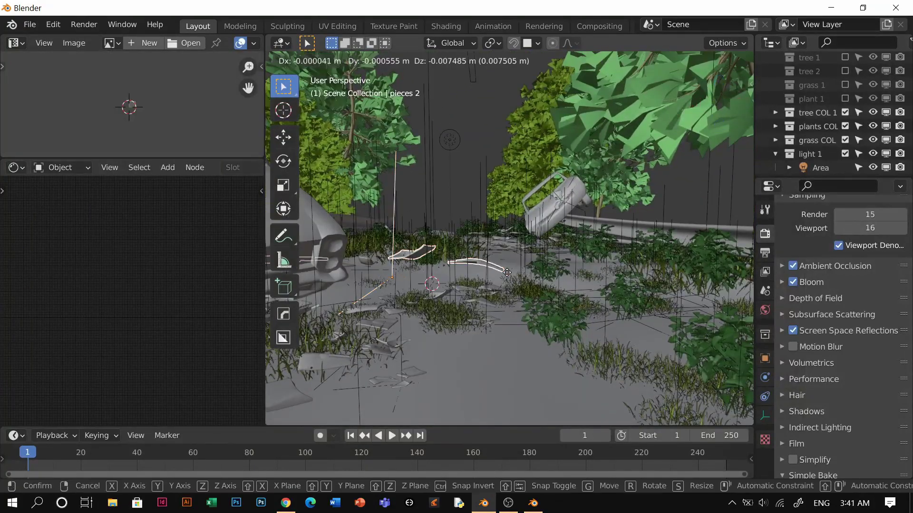
key(z)
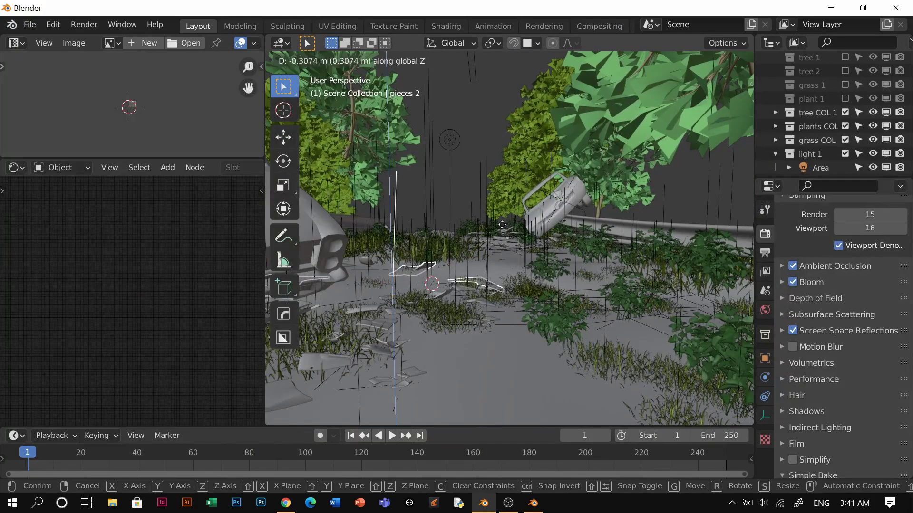
click(502, 224)
Adjust the height of the pieces 2.001 debris instance beside the front car along Z.
click(512, 287)
middle_drag(511, 287, 435, 235)
click(409, 230)
key(g)
key(z)
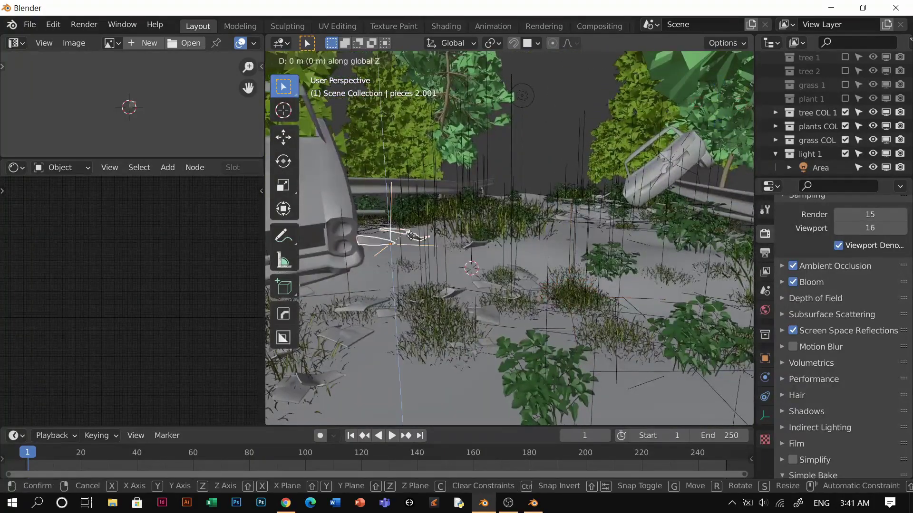
click(402, 300)
Lower the pieces 2.002 debris instance near the front car's bumper along Z, leaving the grass in place.
middle_drag(402, 301, 437, 277)
click(420, 294)
key(g)
key(z)
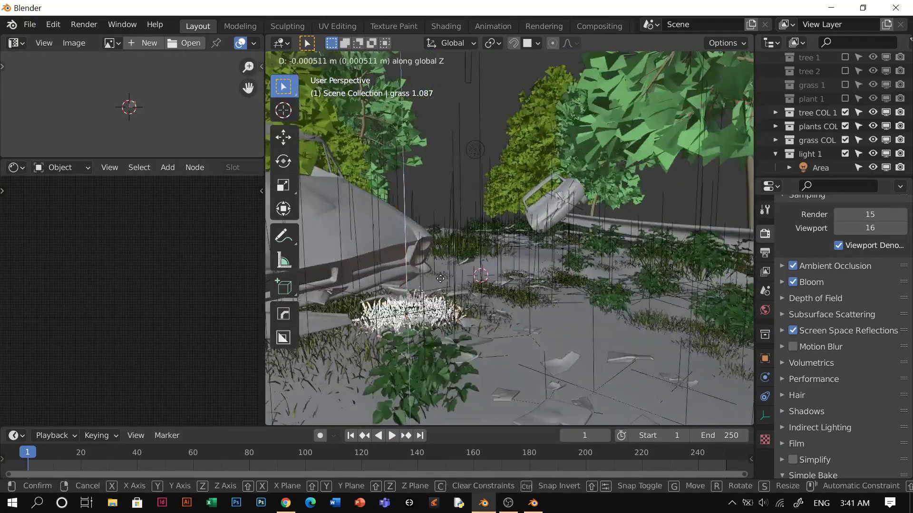
right_click(419, 290)
click(409, 291)
key(g)
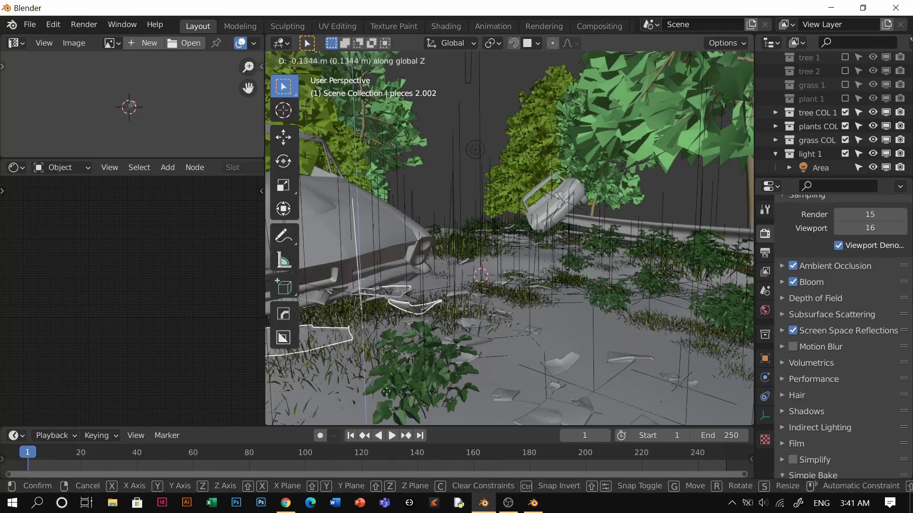
click(381, 407)
Lower the pieces 2.004 debris instance in front of the car about 0.18 m along Z.
click(573, 340)
middle_drag(573, 340, 412, 281)
key(g)
key(z)
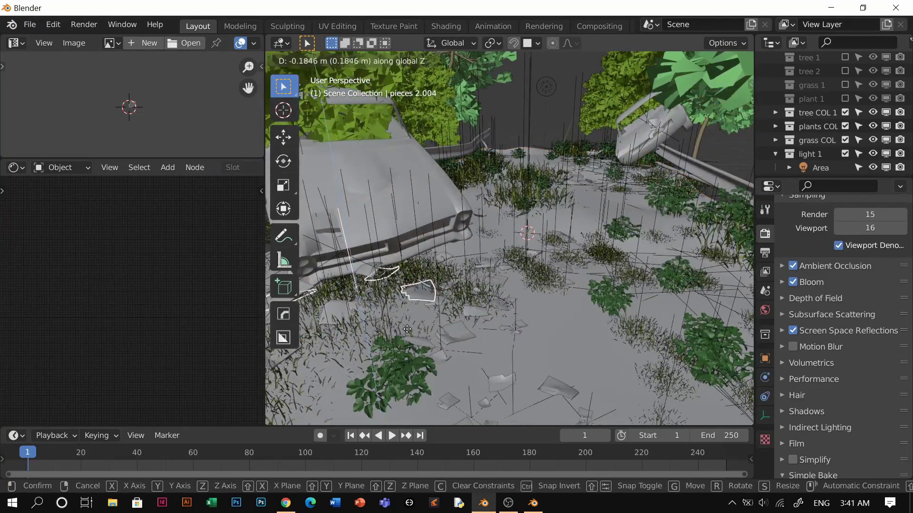
click(408, 329)
Select the pieces 2.003 debris instance under the front bumper and adjust its height along Z.
middle_drag(407, 329, 540, 312)
click(489, 278)
middle_drag(489, 278, 559, 365)
click(559, 365)
key(g)
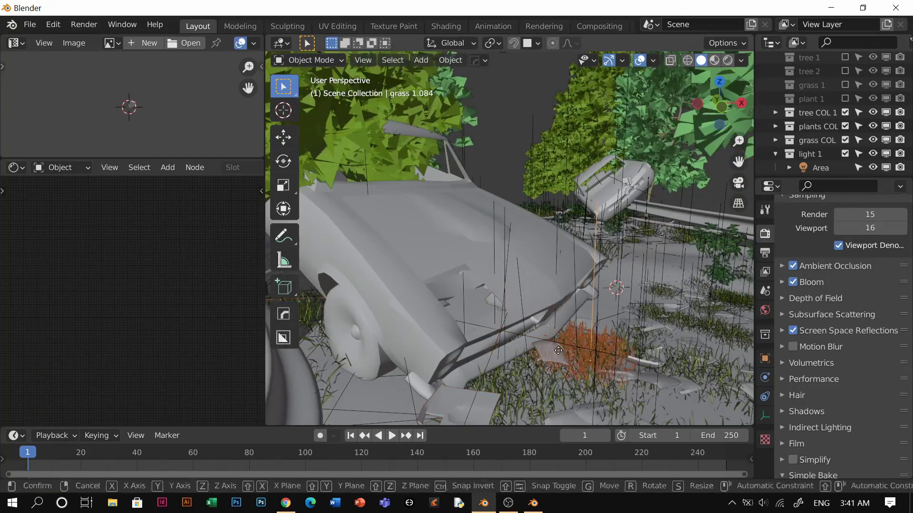
right_click(558, 351)
click(552, 353)
key(g)
right_click(559, 348)
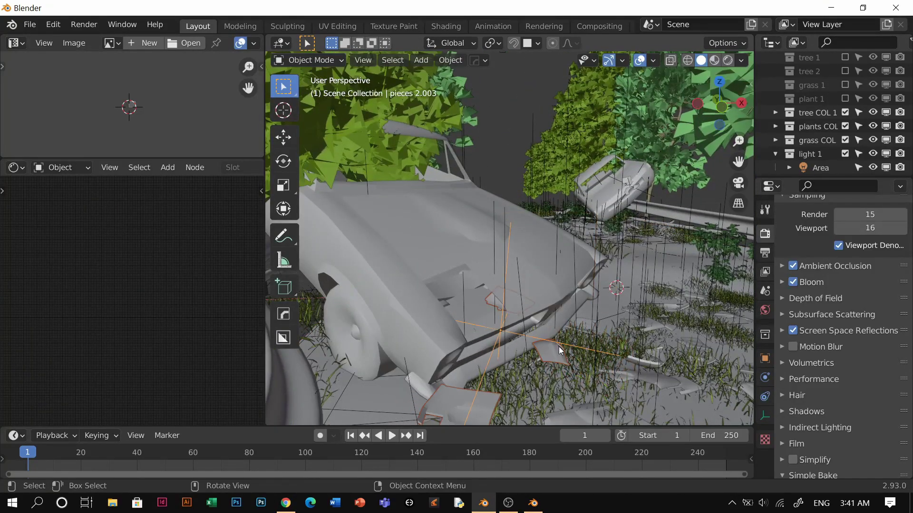
middle_drag(559, 351, 540, 170)
key(g)
key(z)
click(500, 328)
Examine the debris and road in rendered shading and switch back to solid shading.
scroll(511, 326, down, 3)
scroll(511, 363, down, 6)
click(537, 246)
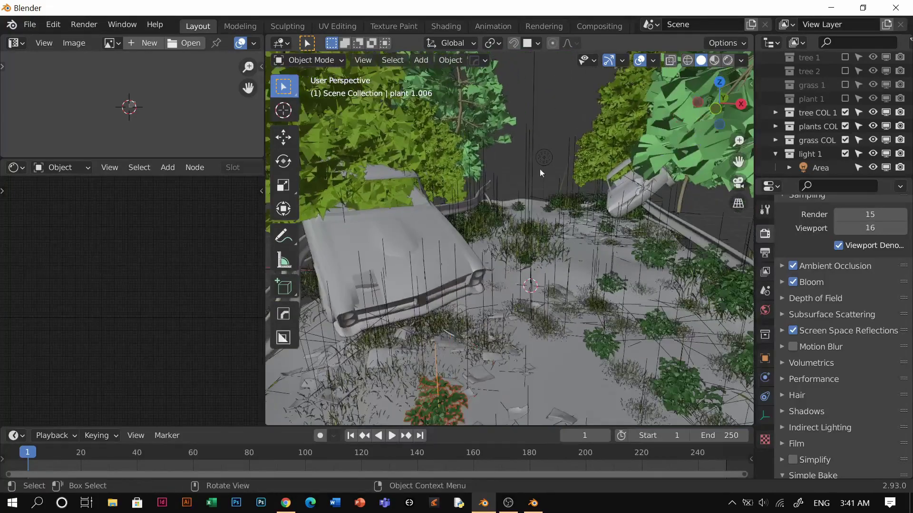
mouse_move(558, 270)
middle_down()
mouse_move(518, 250)
mouse_move(500, 289)
mouse_move(594, 247)
middle_up()
key(z)
click(501, 274)
scroll(499, 281, up, 1)
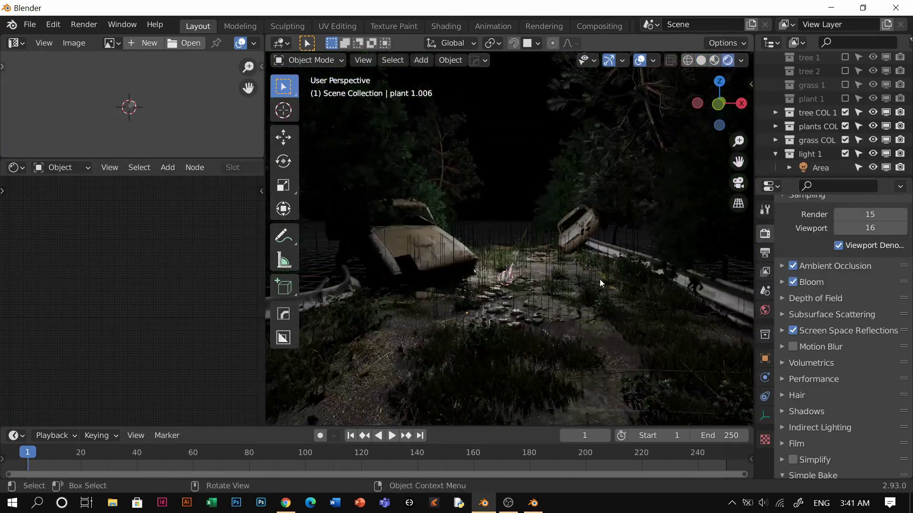
key(z)
click(690, 227)
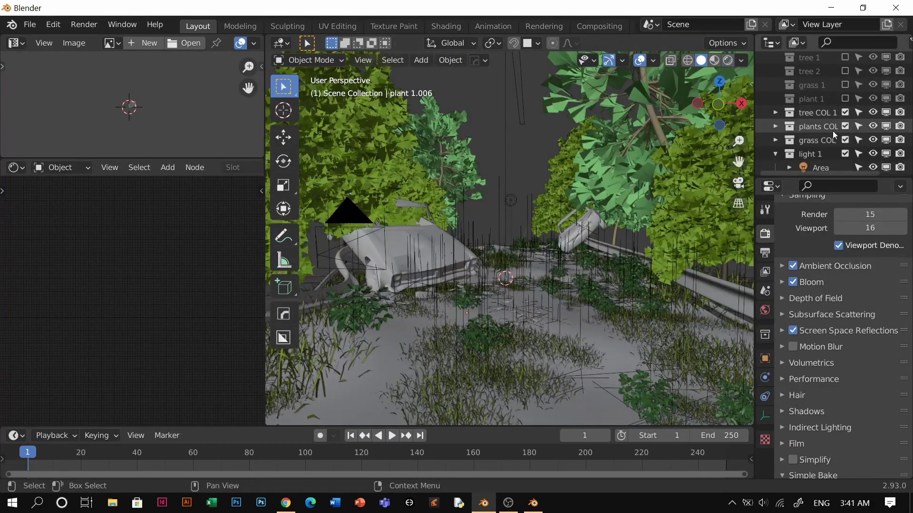
Hide the tree COL 1, plants COL 1, grass COL 1 and light 1 collections in the viewport to expose the debris.
scroll(847, 155, down, 1)
drag(874, 135, 871, 93)
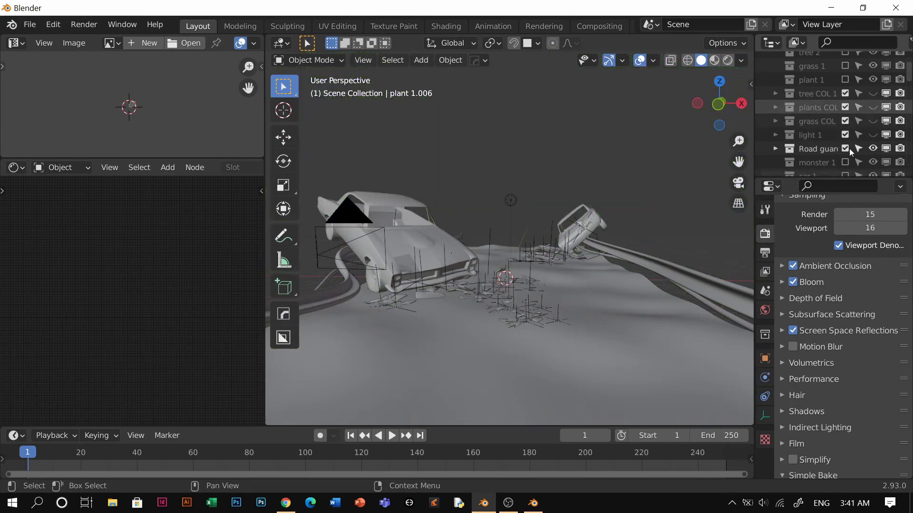
middle_drag(642, 228, 555, 252)
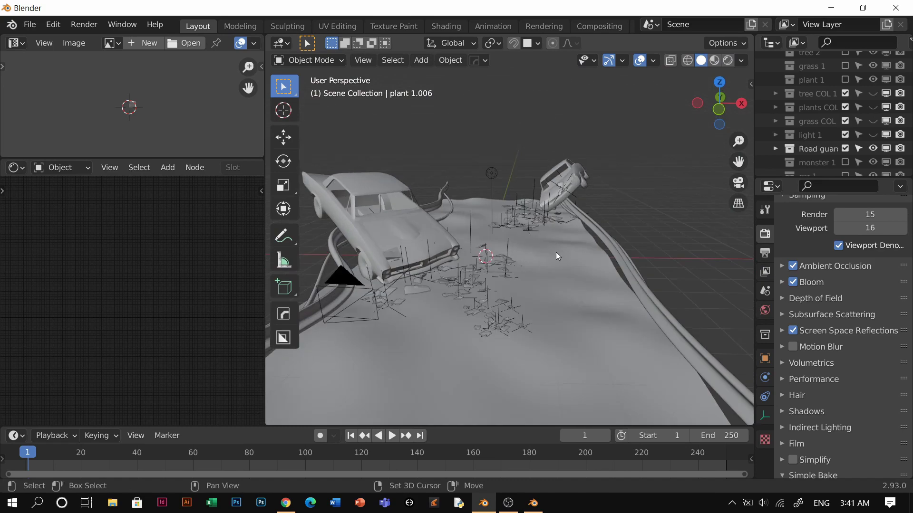
key(shift+grave)
key(w)
key(s)
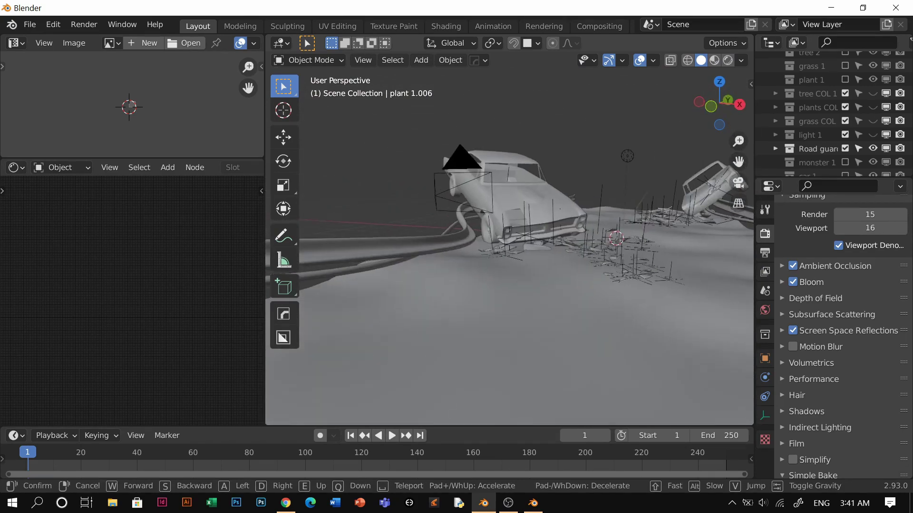
key(w)
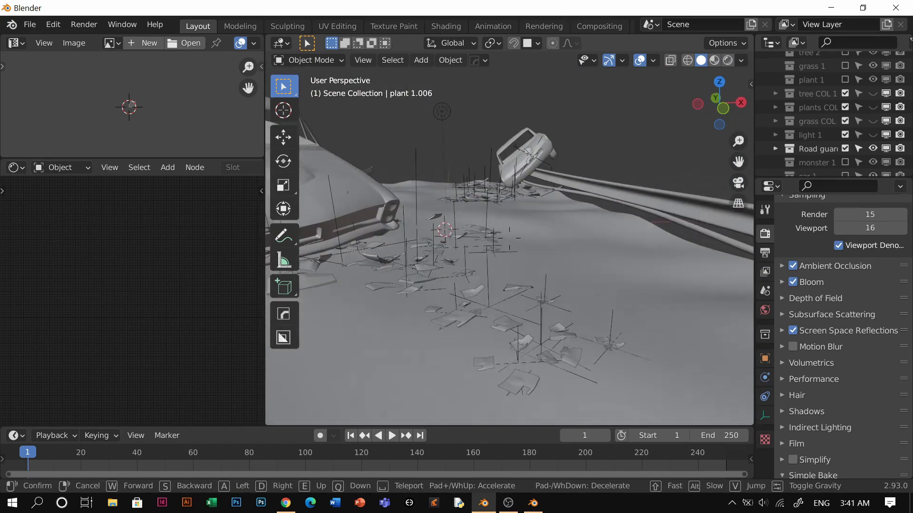
key(Return)
Collapse the pieces COL collection, inspect its debris along the road and hide it in the viewport.
scroll(800, 146, down, 5)
click(776, 123)
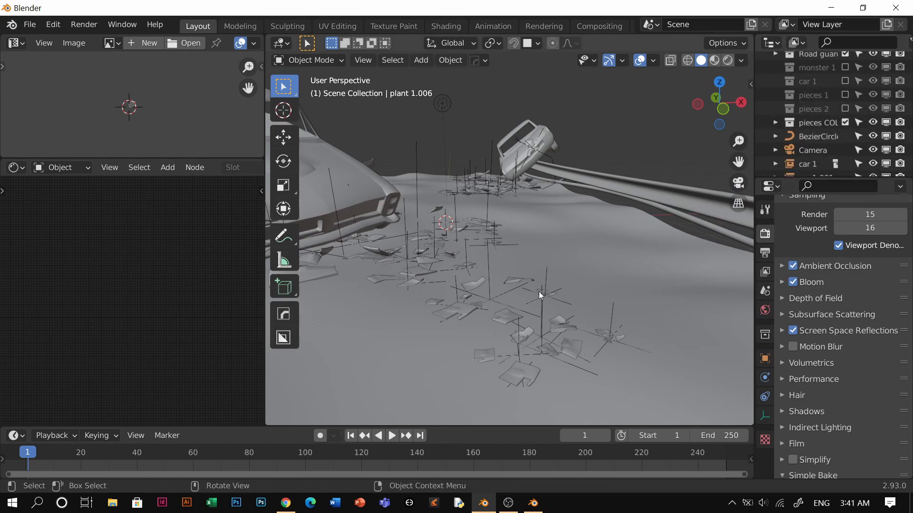
key(w)
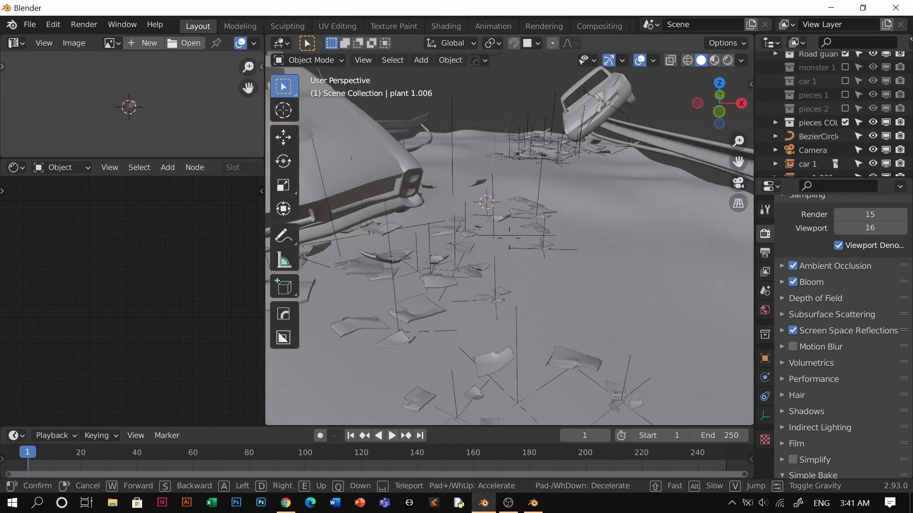
key(w)
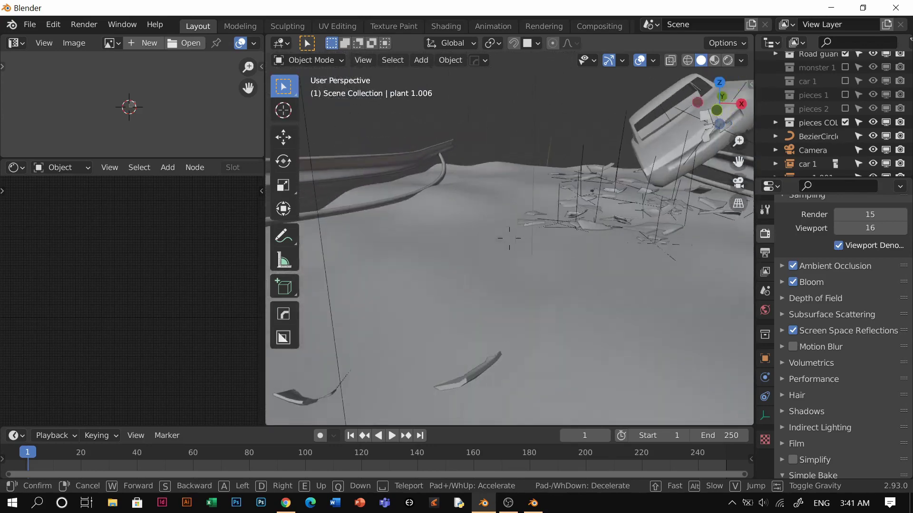
key(w)
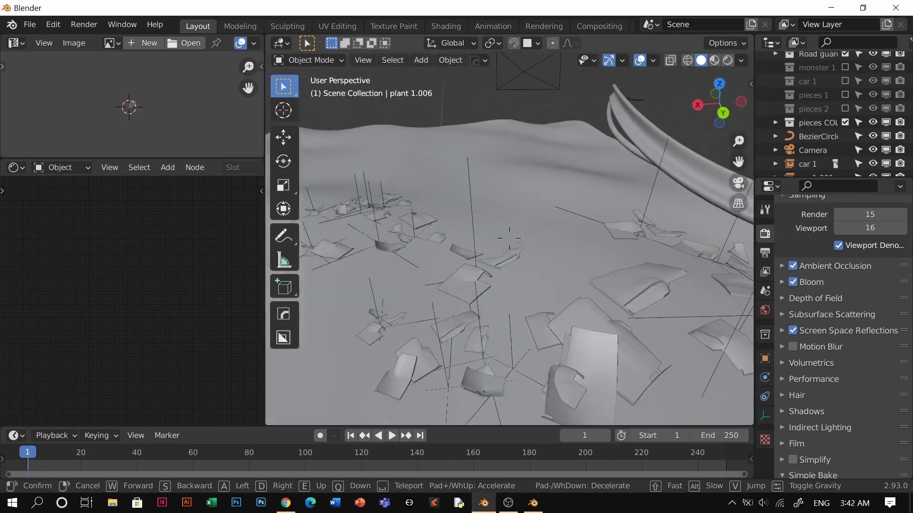
click(509, 238)
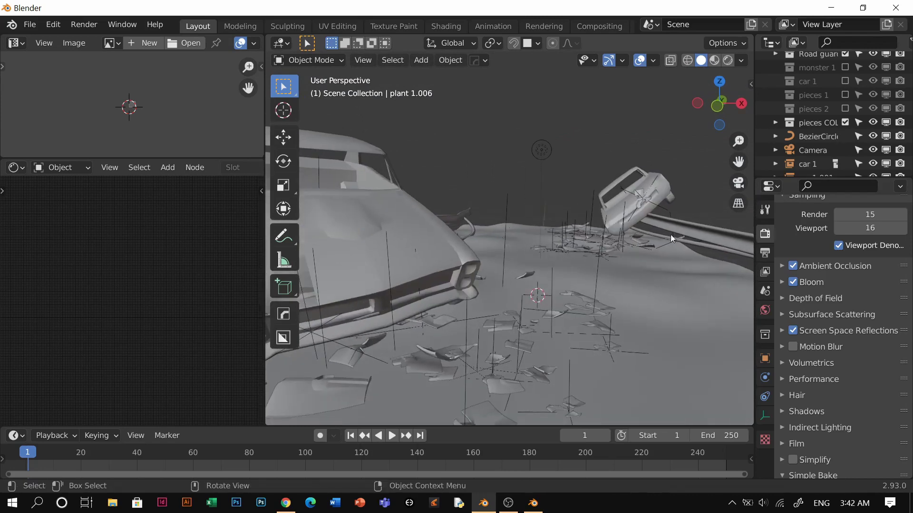
click(872, 122)
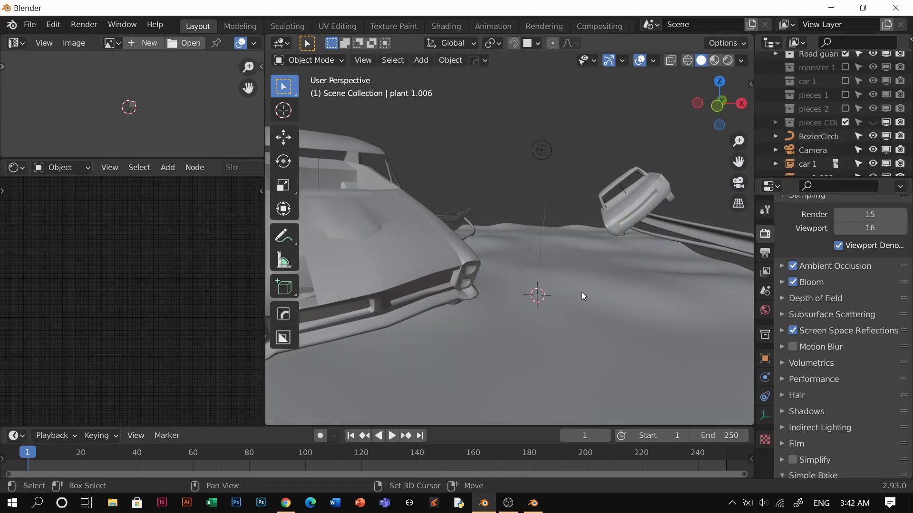
View the bare road, guard rails and cars through the scene camera.
key(s)
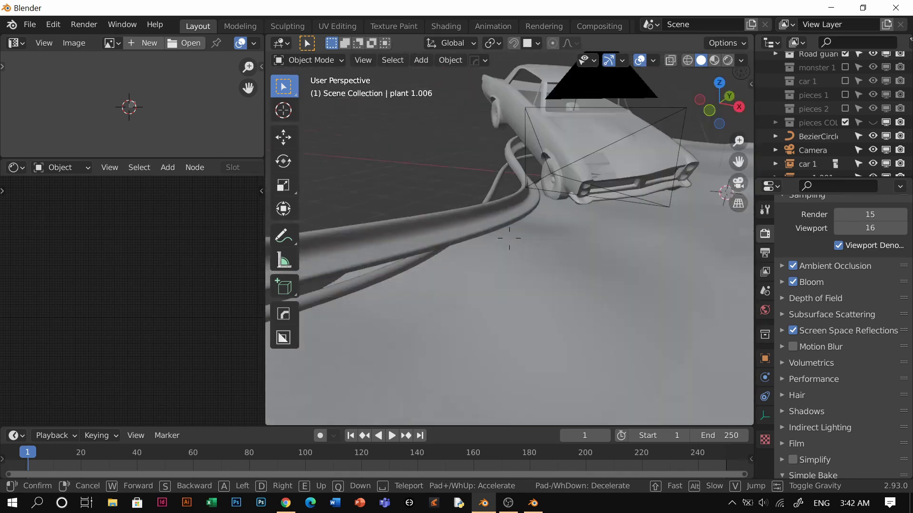
click(509, 238)
key(grave)
click(540, 294)
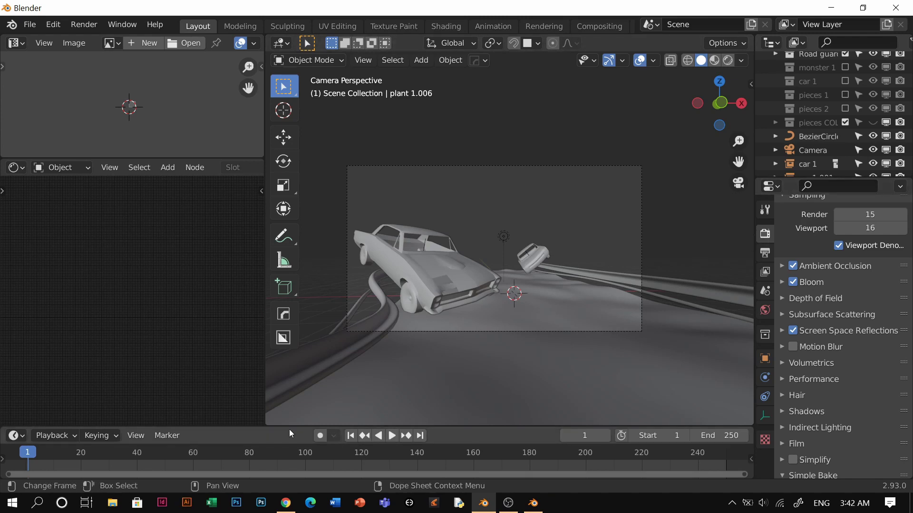
Enlarge the timeline slightly, turn on auto keying, select the camera and briefly play the animation.
drag(286, 424, 314, 419)
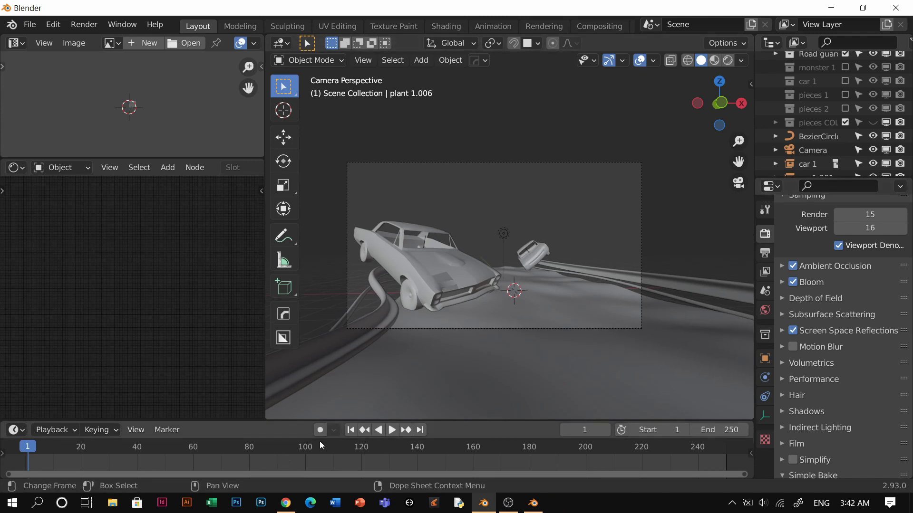
click(320, 430)
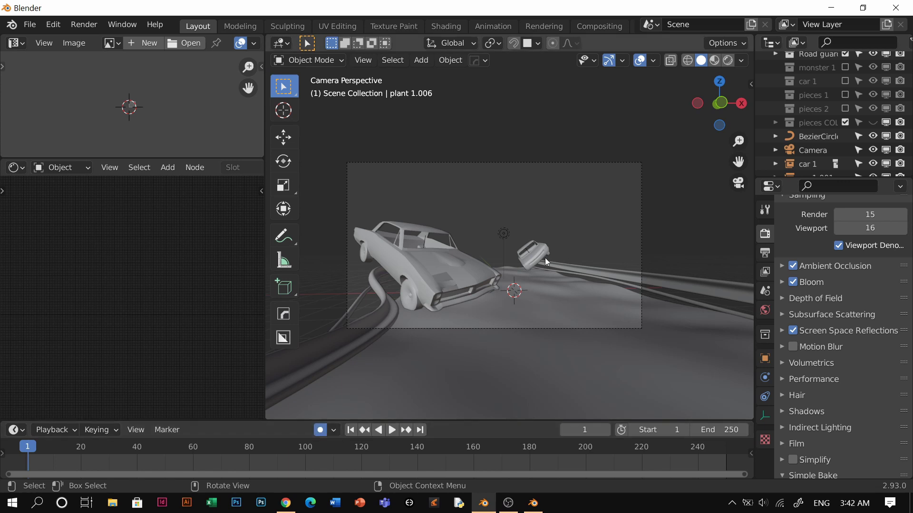
click(511, 328)
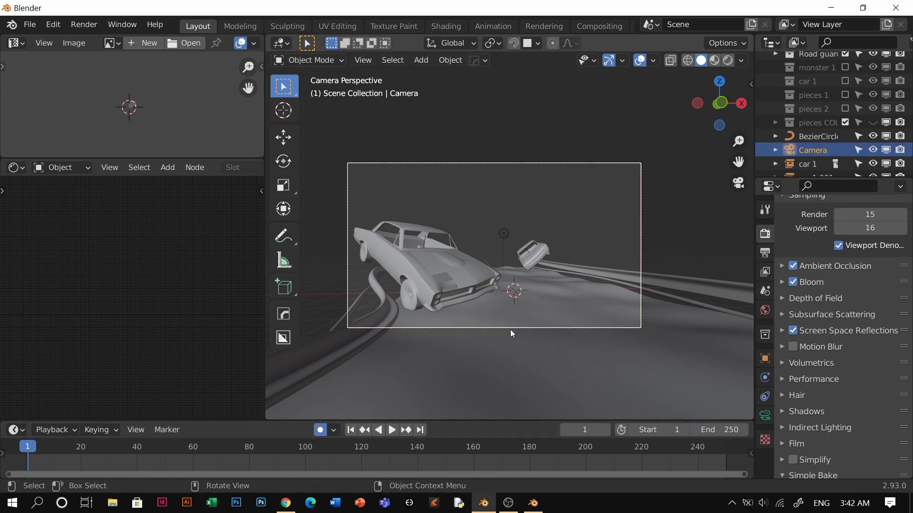
key(space)
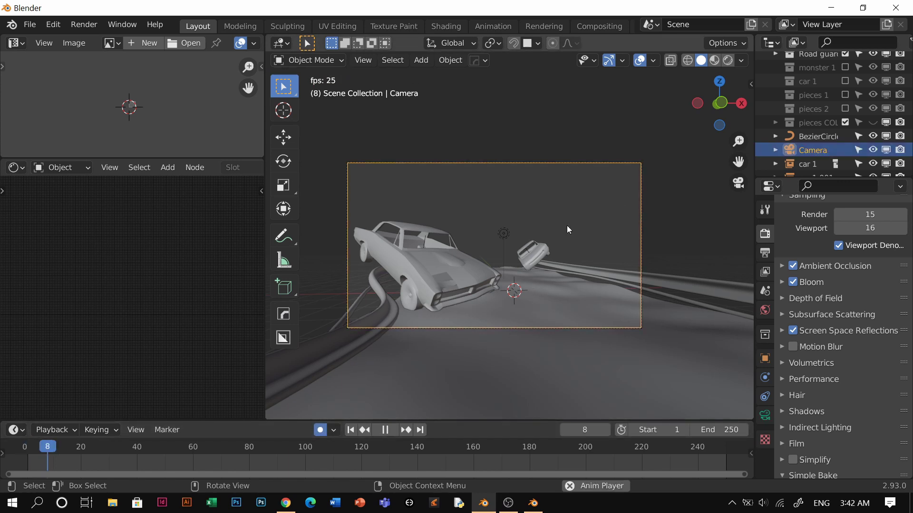
scroll(399, 455, down, 10)
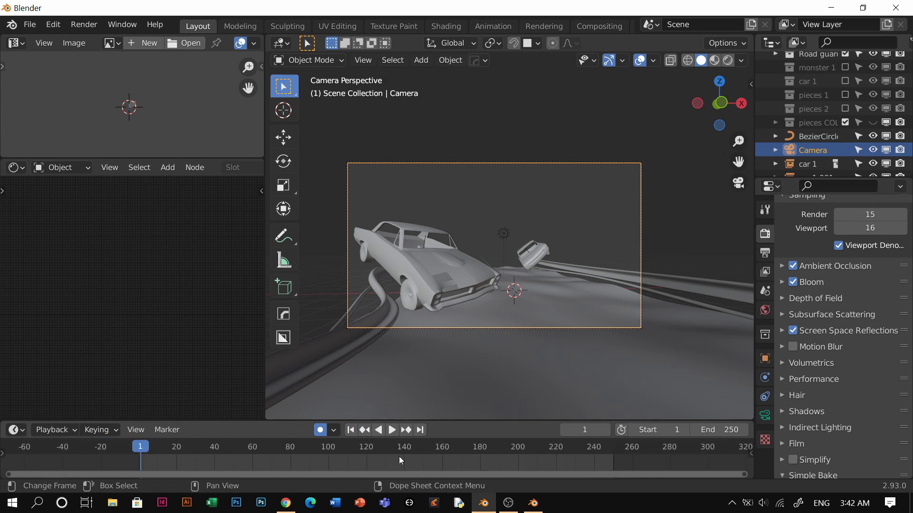
drag(707, 430, 727, 430)
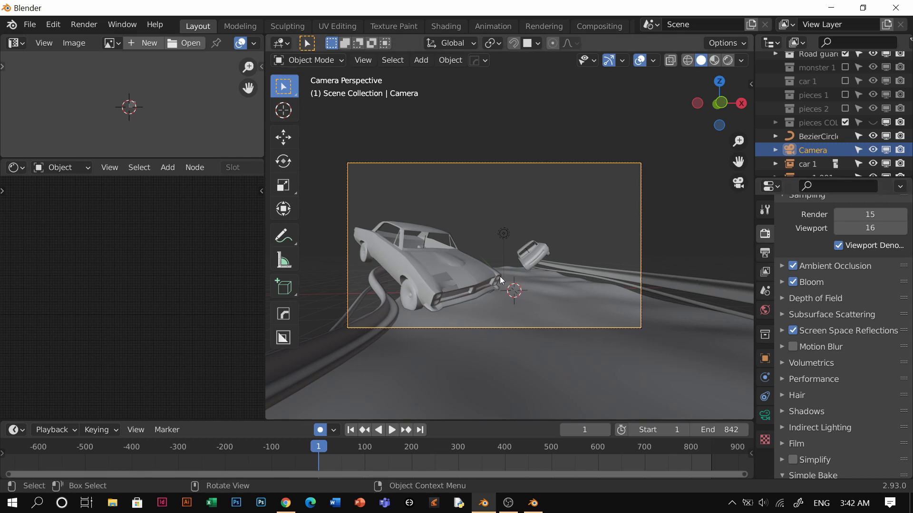
scroll(541, 279, up, 1)
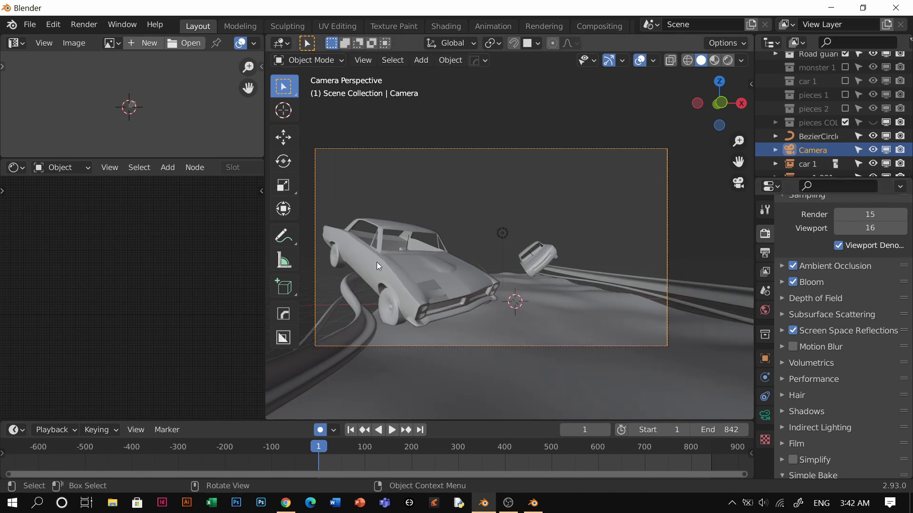
key(shift+grave)
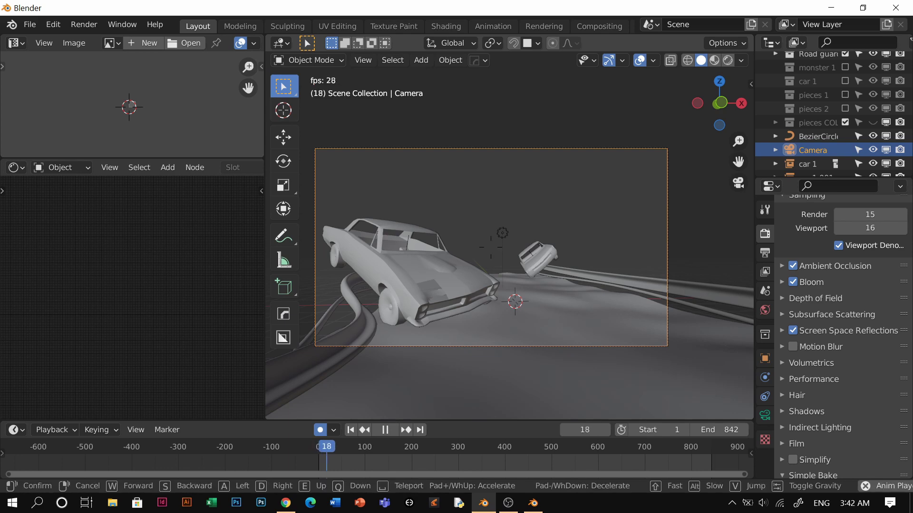
key(w)
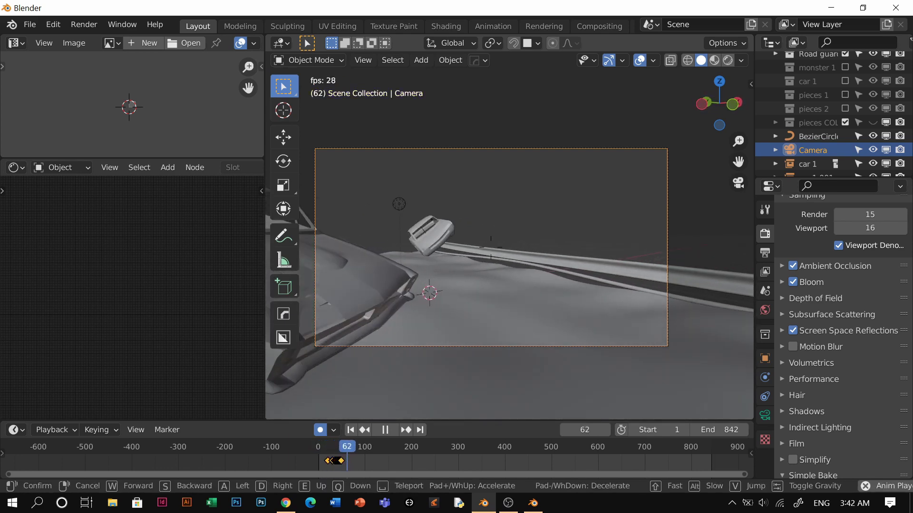
key(ctrl+z)
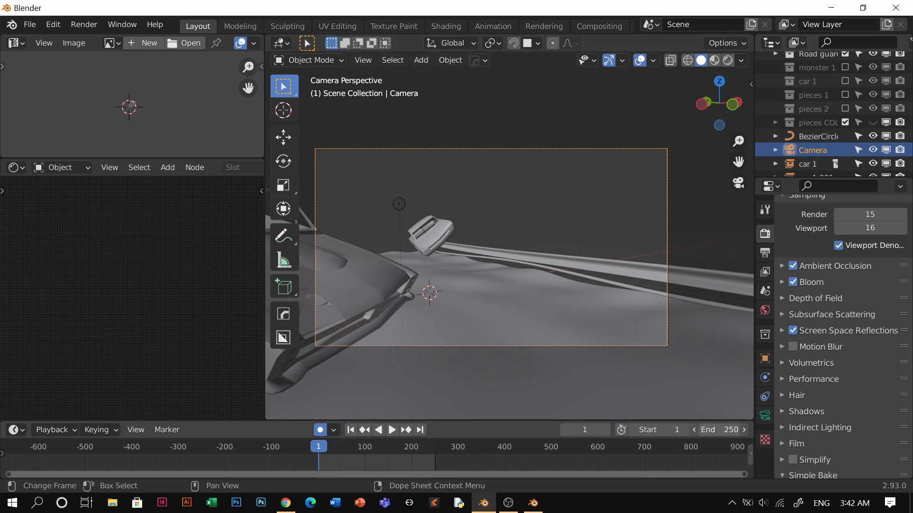
Set the animation's end frame to 817 and reframe the camera towards the wrecked cars with walk navigation for the first keyframe.
drag(720, 429, 741, 430)
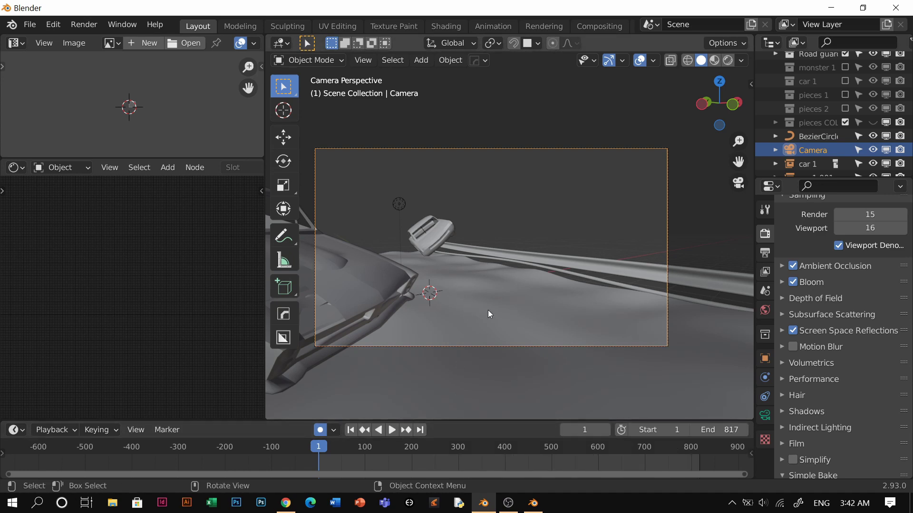
key(shift+grave)
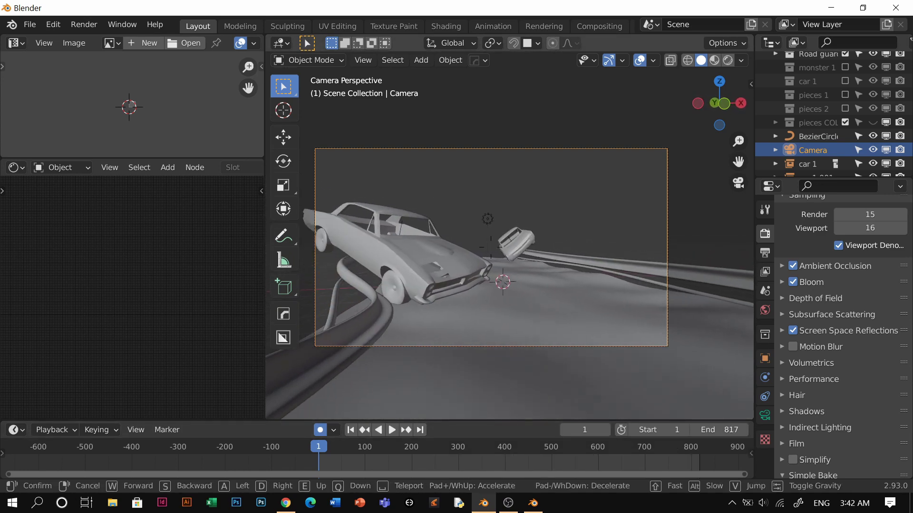
click(511, 249)
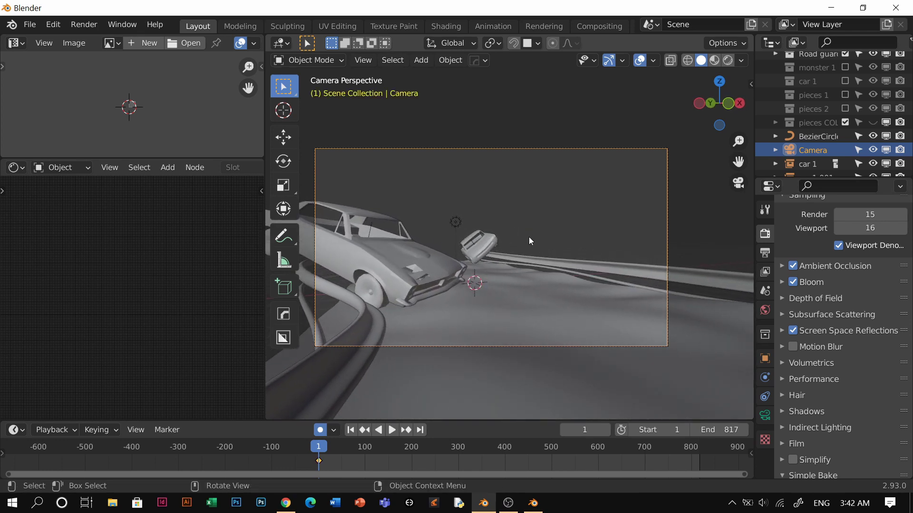
Record a handheld-style camera move along the road past the cars with walk navigation while the animation plays.
key(space)
key(shift+grave)
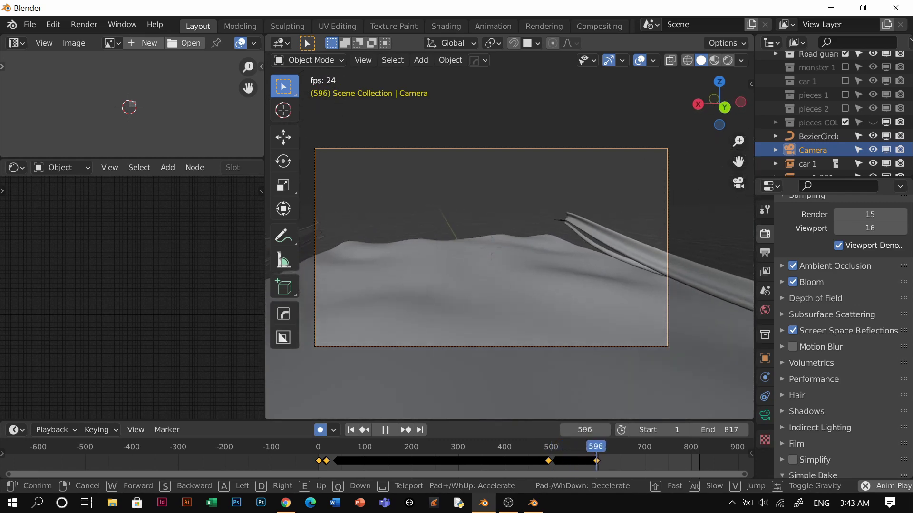
click(509, 236)
Review the recorded camera move from outside and through the camera, scrubbing and playing parts of the animation.
middle_drag(493, 310, 475, 316)
key(KP_0)
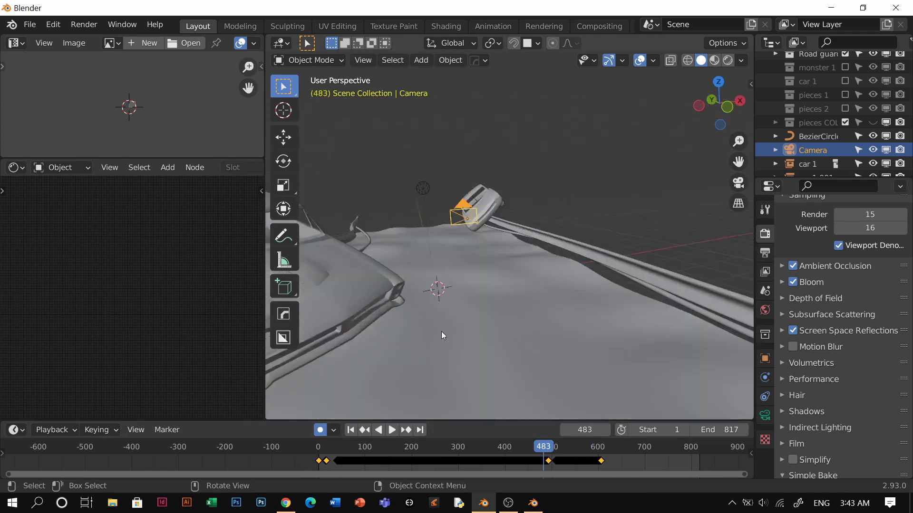
key(space)
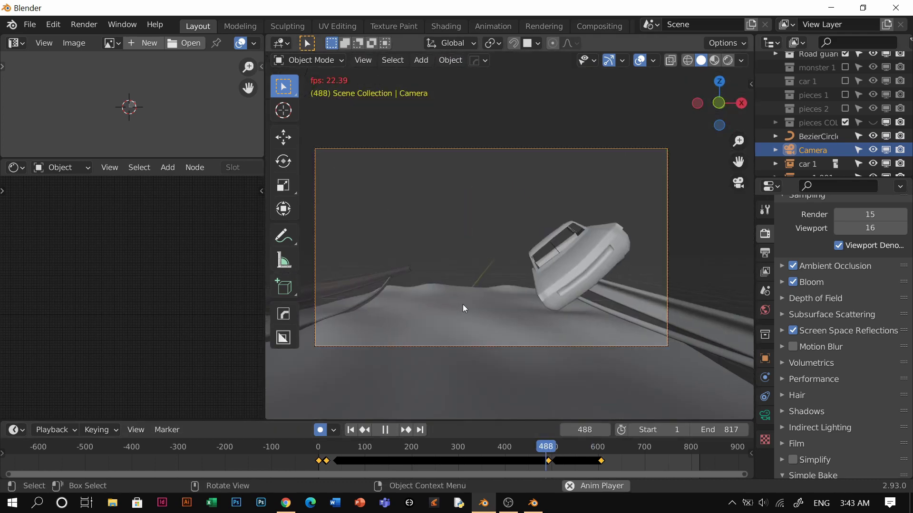
click(559, 451)
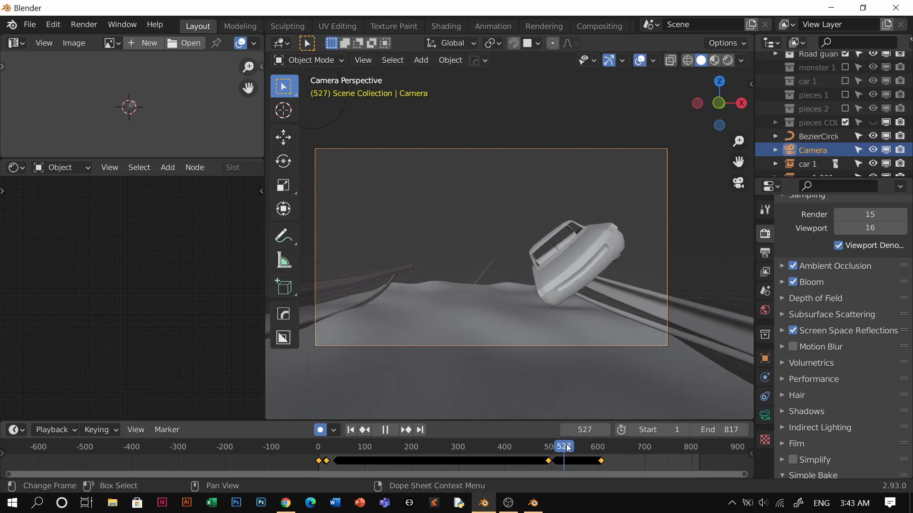
drag(567, 446, 369, 419)
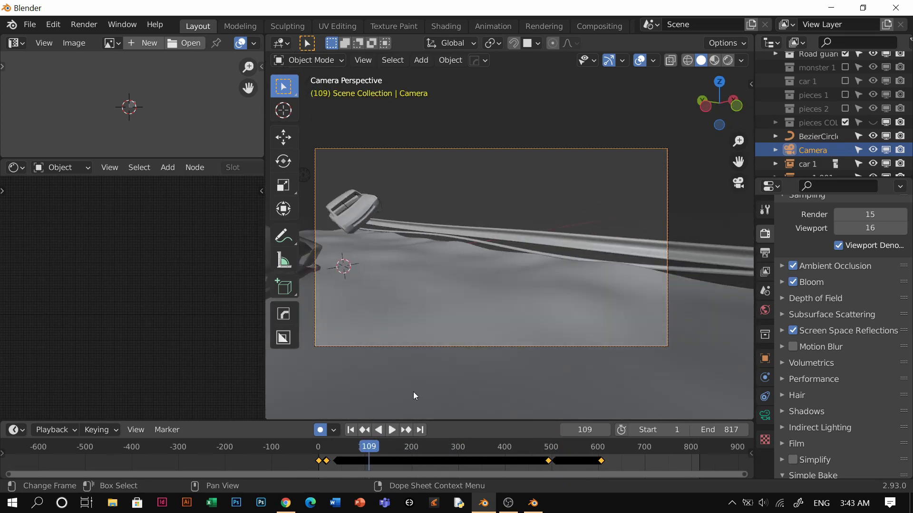
key(space)
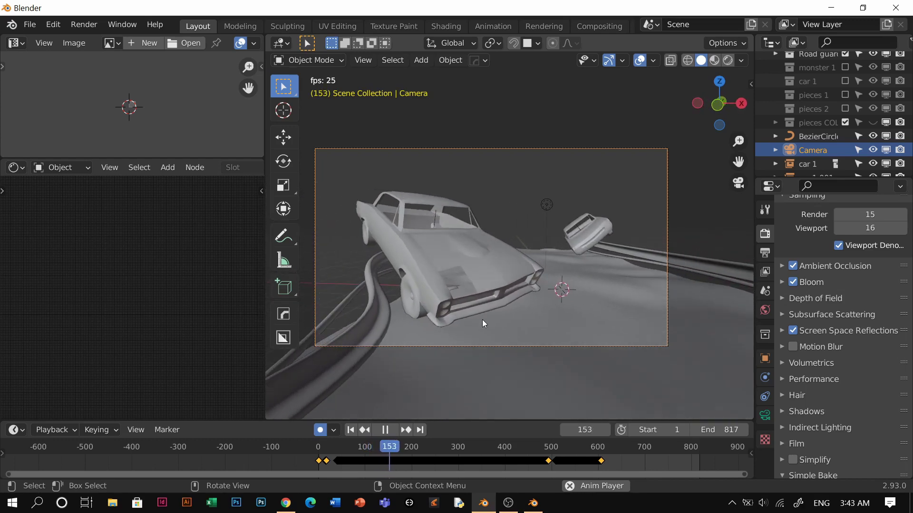
key(space)
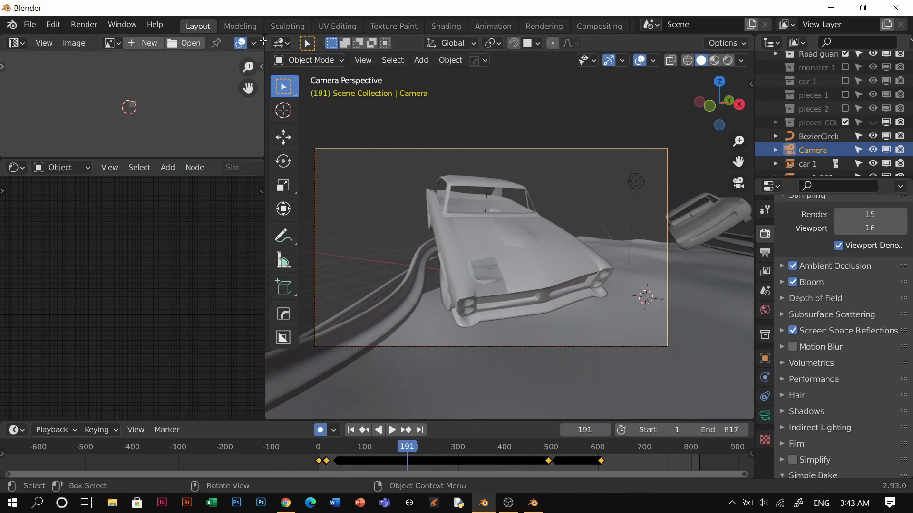
Split off a Graph Editor above the 3D viewport and fill the gaps in the camera's curves with keyframes.
drag(269, 71, 273, 152)
click(279, 44)
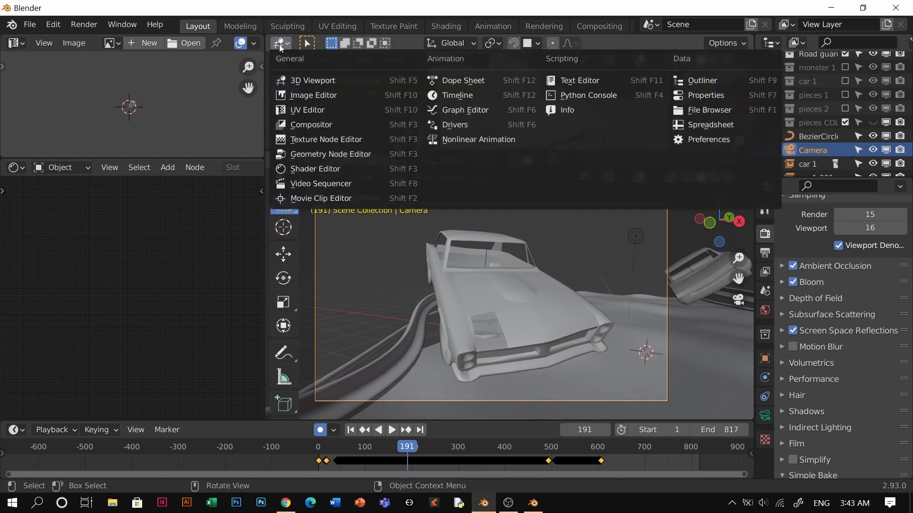
click(475, 110)
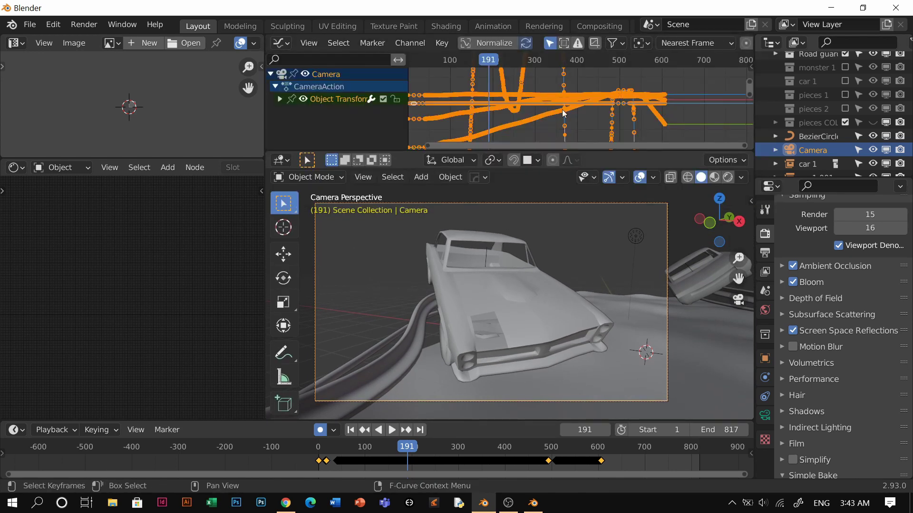
scroll(562, 113, down, 4)
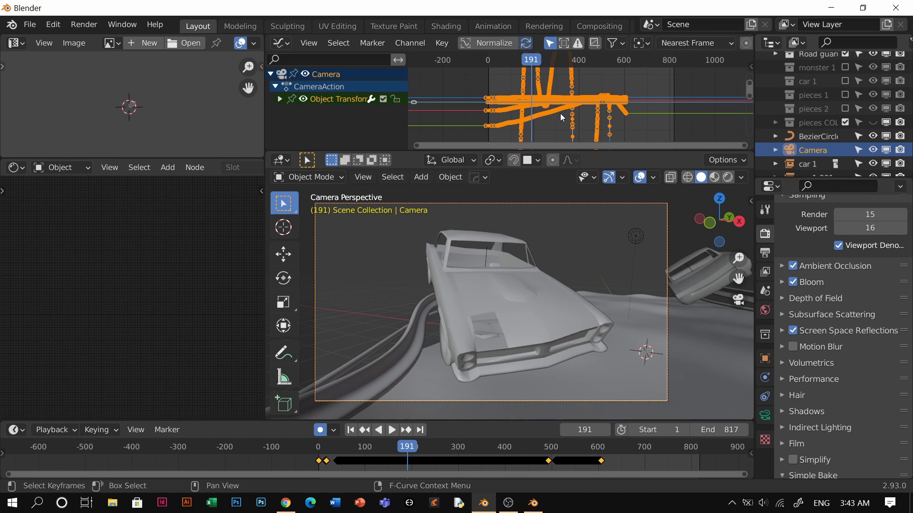
click(560, 113)
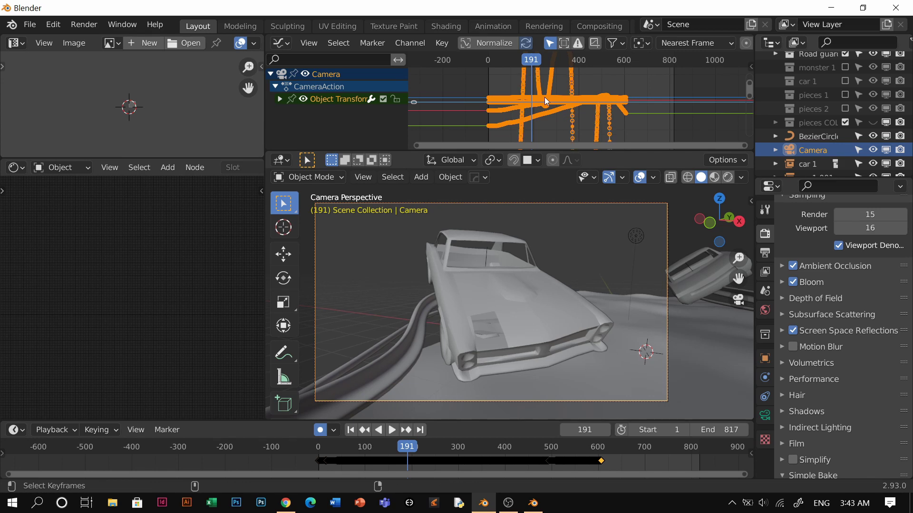
Play the camera animation through the scene camera and return to the first frame.
key(space)
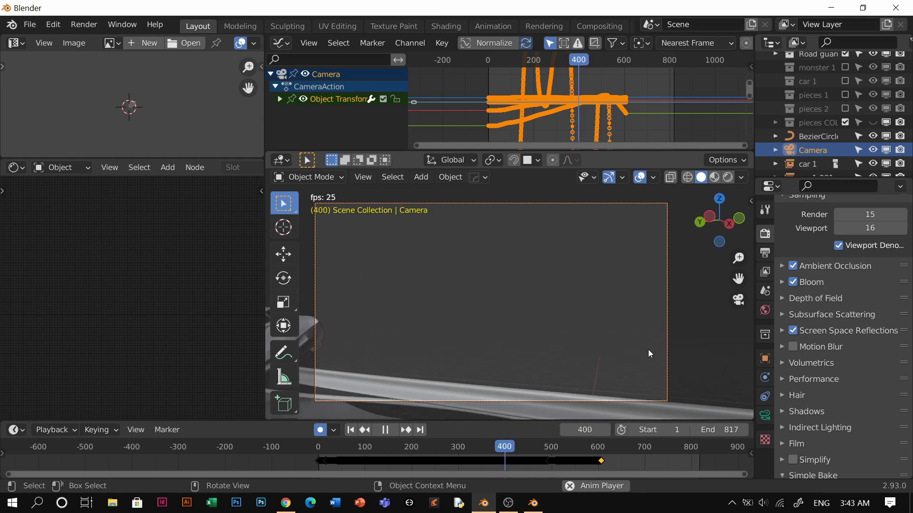
key(space)
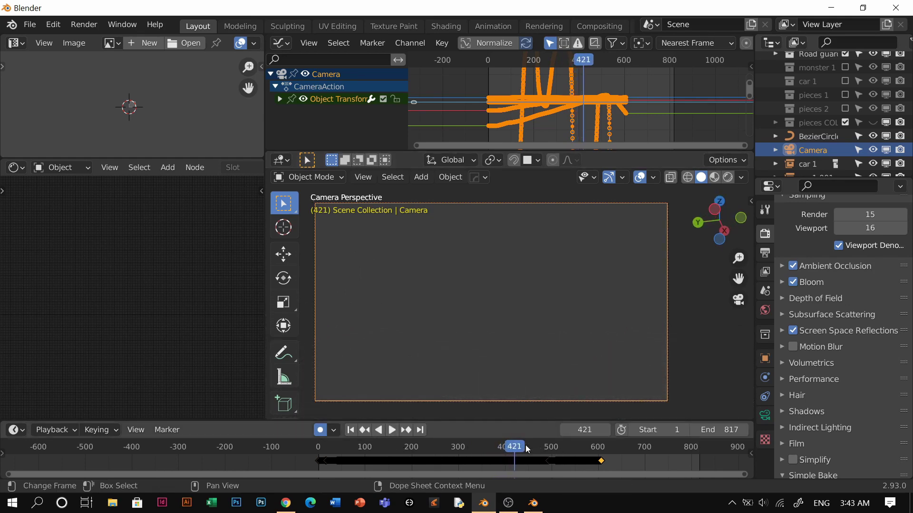
key(space)
click(350, 430)
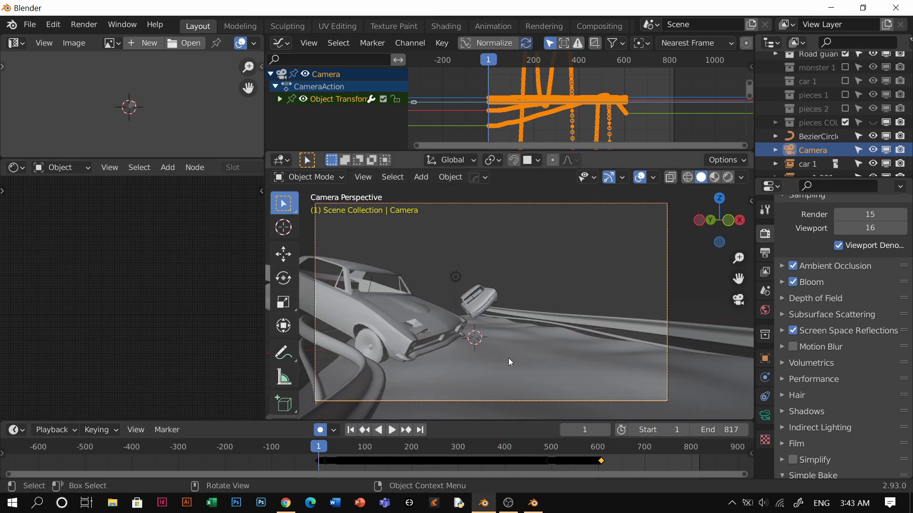
Apply the 4K UW 1600p preset to the render output dimensions.
click(765, 252)
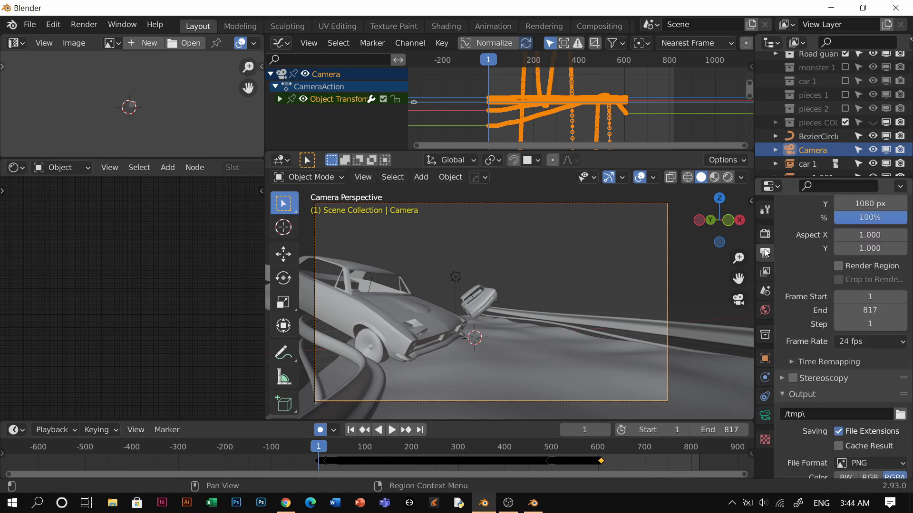
scroll(877, 244, up, 3)
click(888, 230)
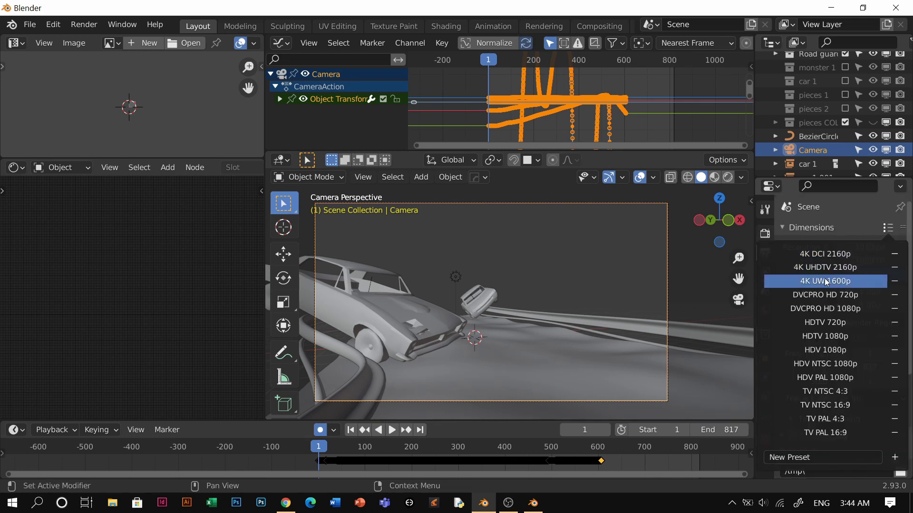
click(819, 291)
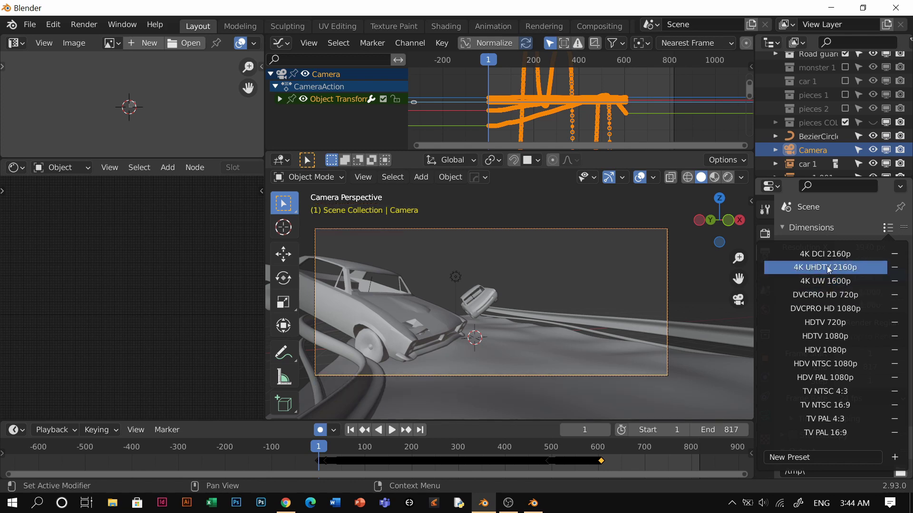
Preview the camera view in Rendered shading and set the output resolution percentage to 50%.
key(z)
click(546, 243)
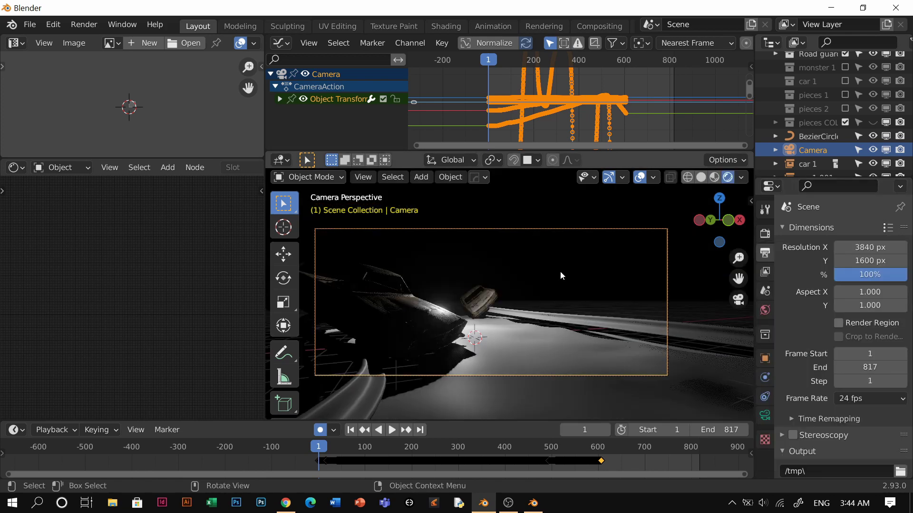
scroll(542, 347, up, 1)
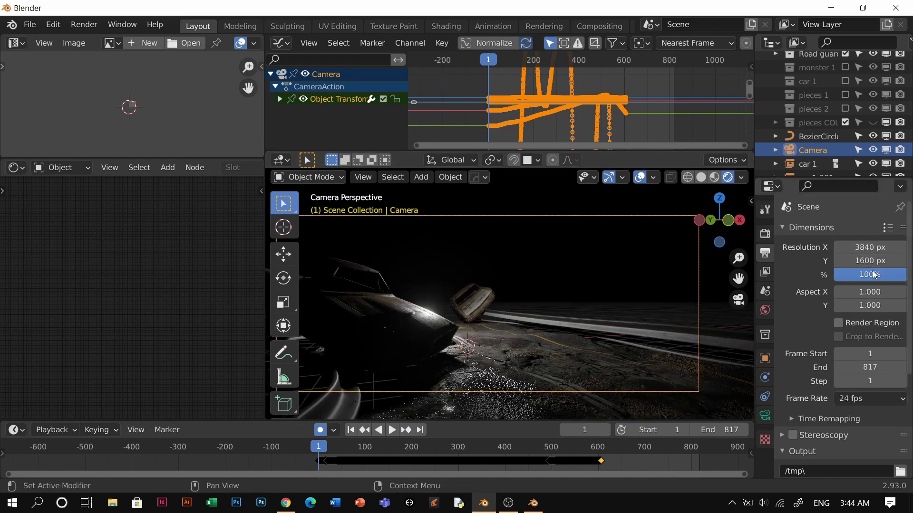
key(Return)
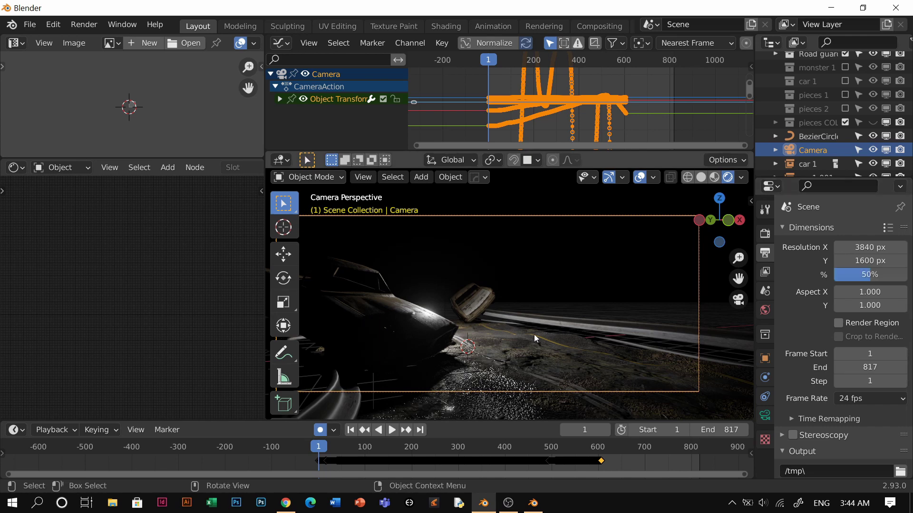
scroll(491, 331, down, 1)
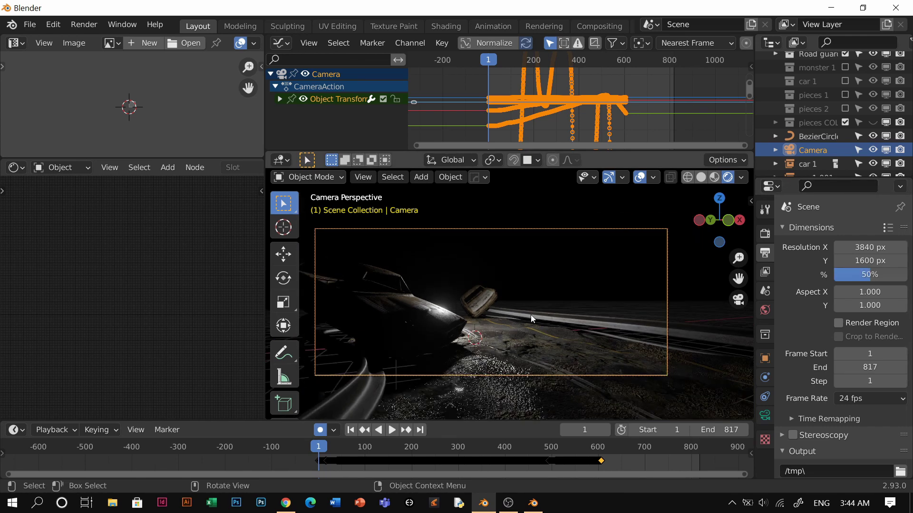
Inspect the whole road scene and the camera from outside in Solid shading.
key(z)
click(589, 319)
mouse_move(589, 318)
middle_down()
mouse_move(501, 334)
mouse_move(508, 343)
middle_up()
scroll(500, 333, down, 4)
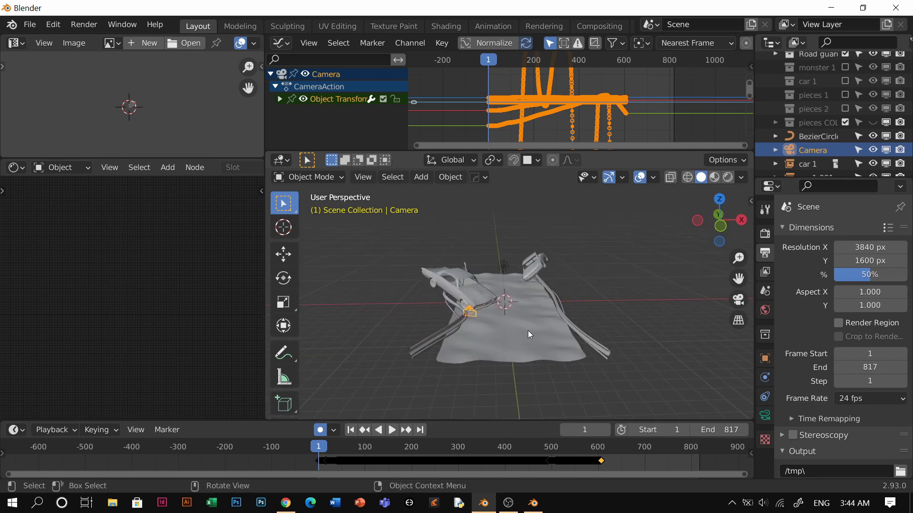
Play the opening of the animation through the scene camera in Rendered shading.
key(KP_0)
key(z)
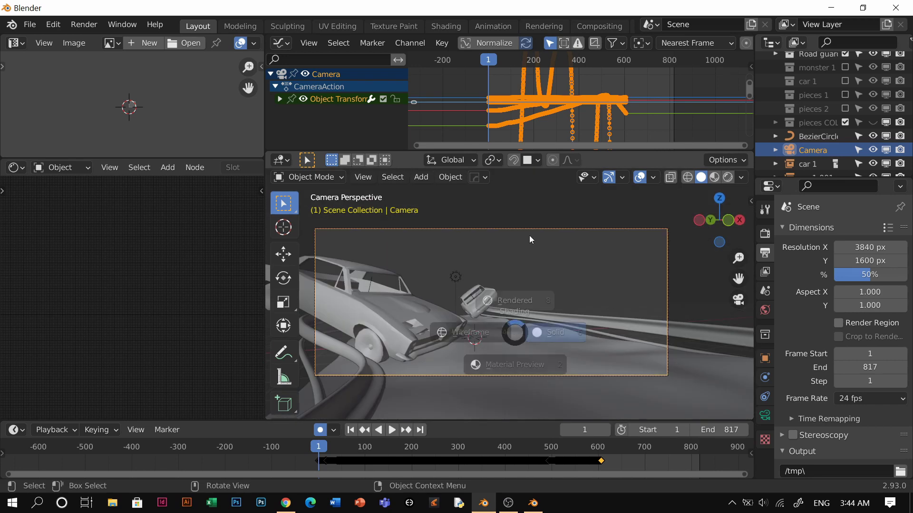
click(520, 304)
key(space)
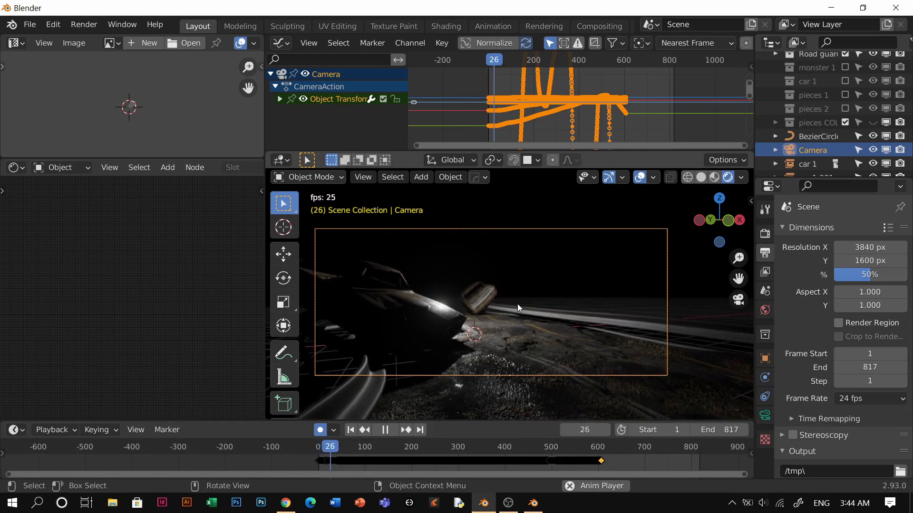
key(space)
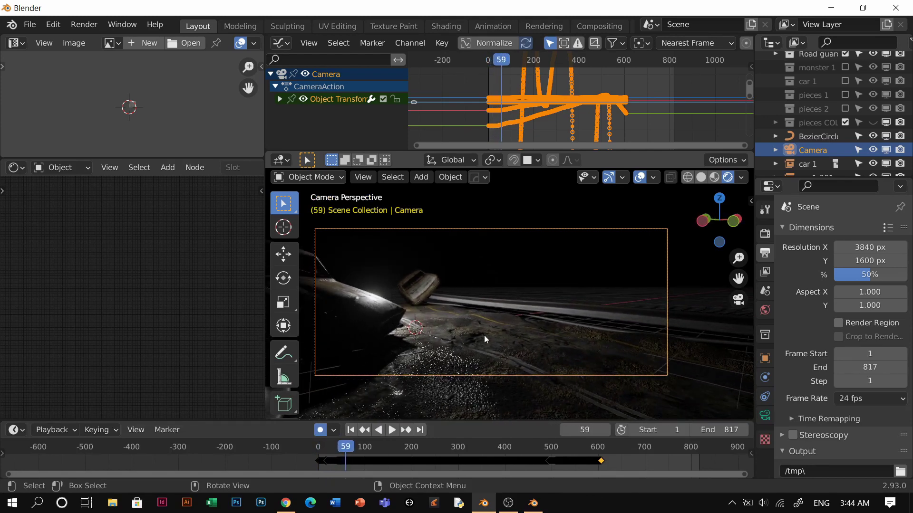
Return to Solid shading, turn off auto keying and replay the opening of the camera animation from the first frame.
key(z)
click(508, 334)
click(348, 432)
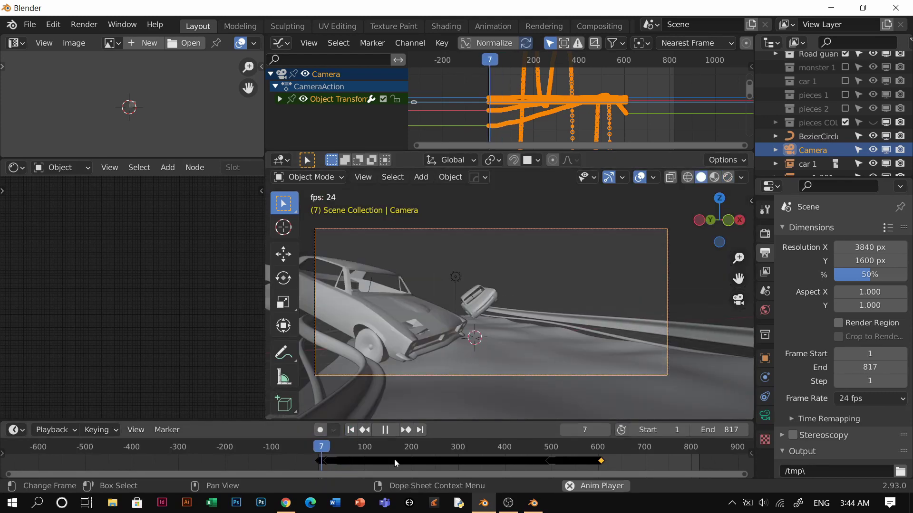
key(space)
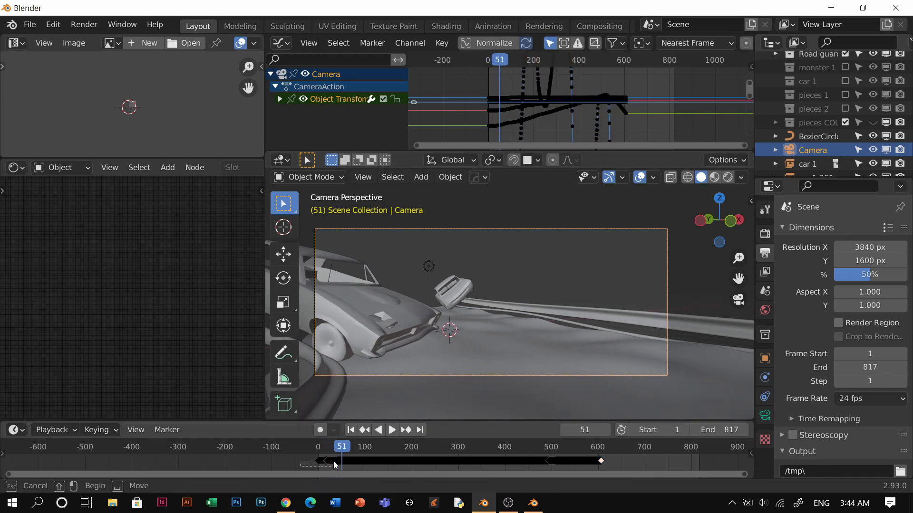
Delete the camera keyframes before frame 51 and shift all remaining ones about 49 frames earlier.
drag(334, 464, 339, 455)
key(x)
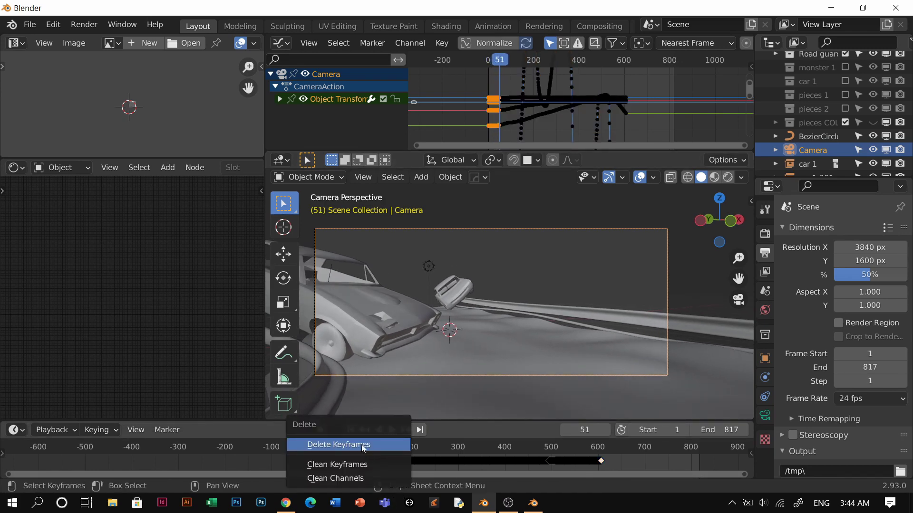
click(339, 444)
key(a)
key(g)
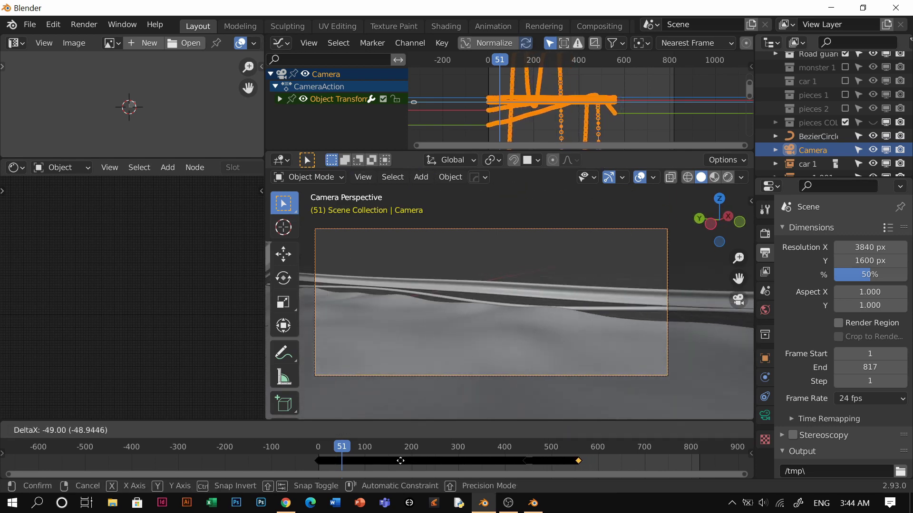
click(402, 461)
Play the trimmed camera animation from frame 1 through to about frame 558, pausing along the way.
key(shift+Left)
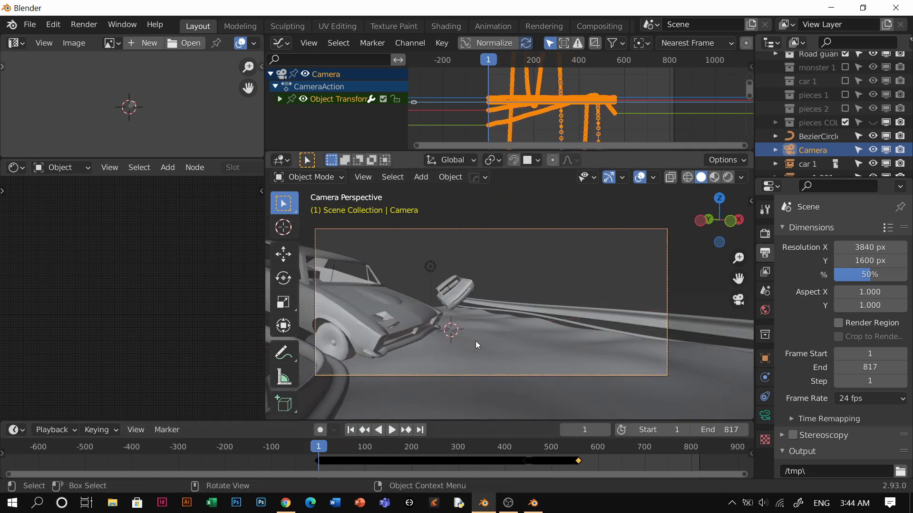
key(space)
click(549, 258)
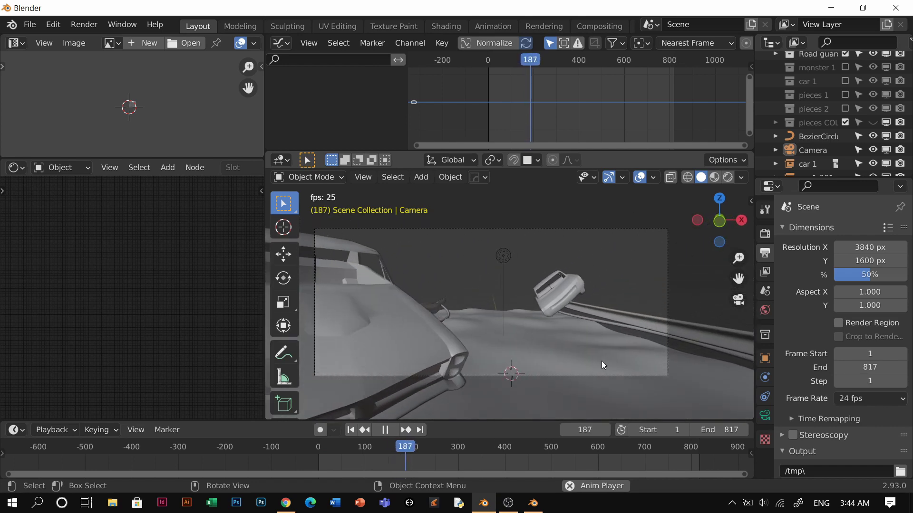
key(space)
click(575, 375)
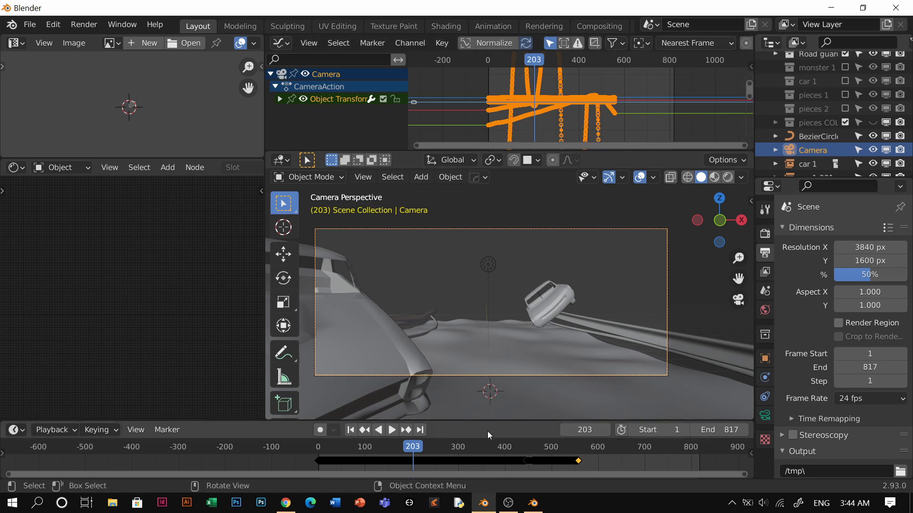
key(space)
click(446, 384)
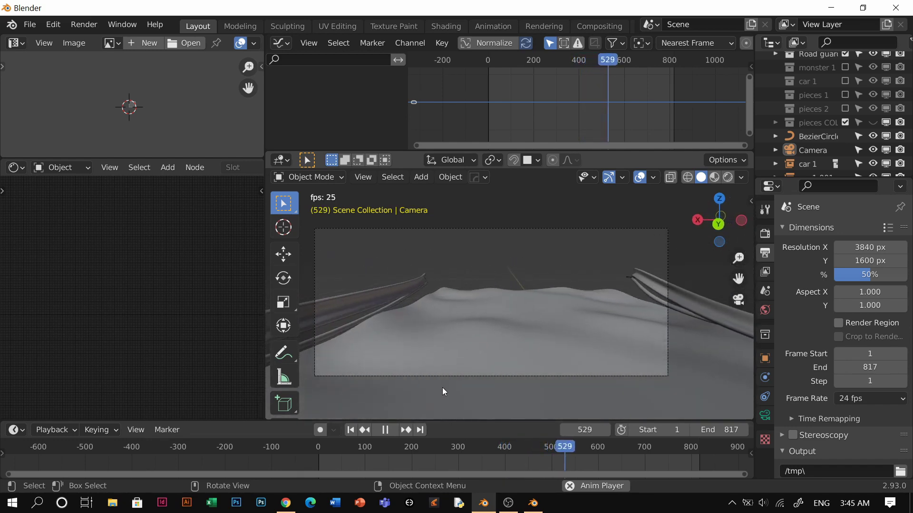
key(space)
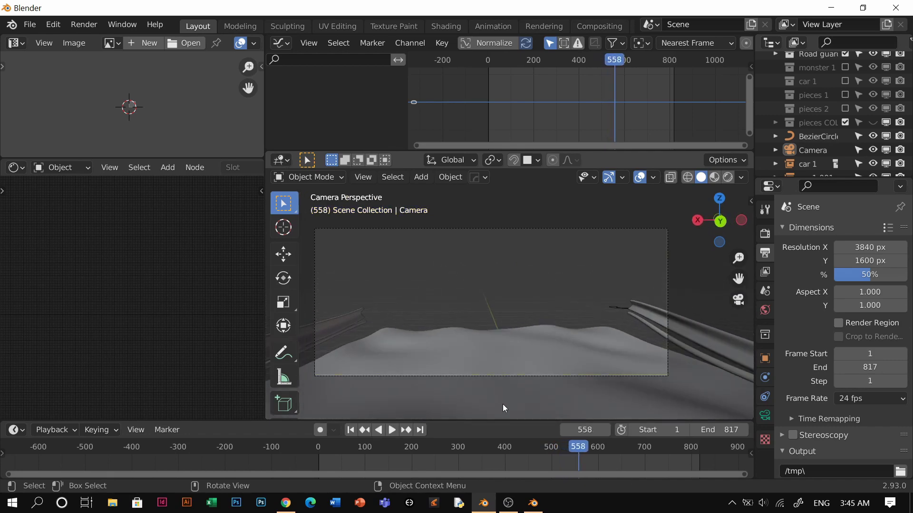
Go to frame 437 and change the Graph Editor area to the Nonlinear Animation editor.
drag(580, 450, 522, 449)
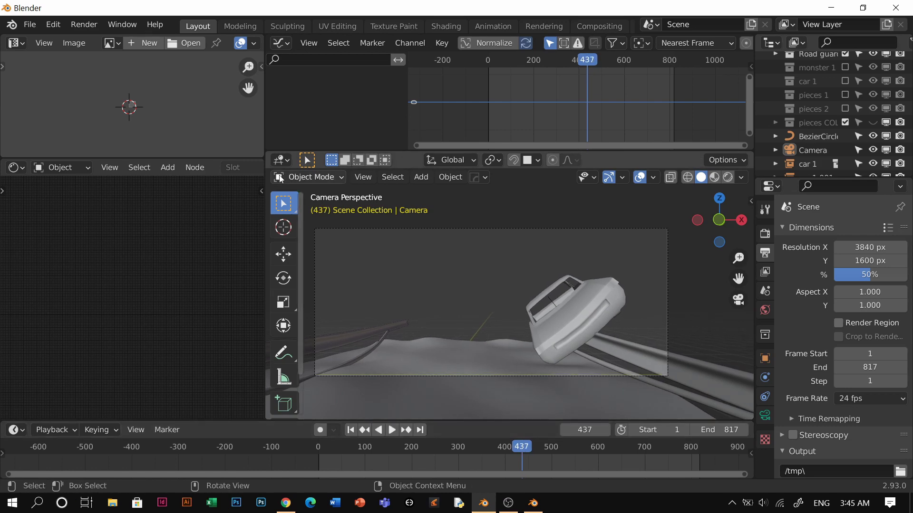
click(317, 42)
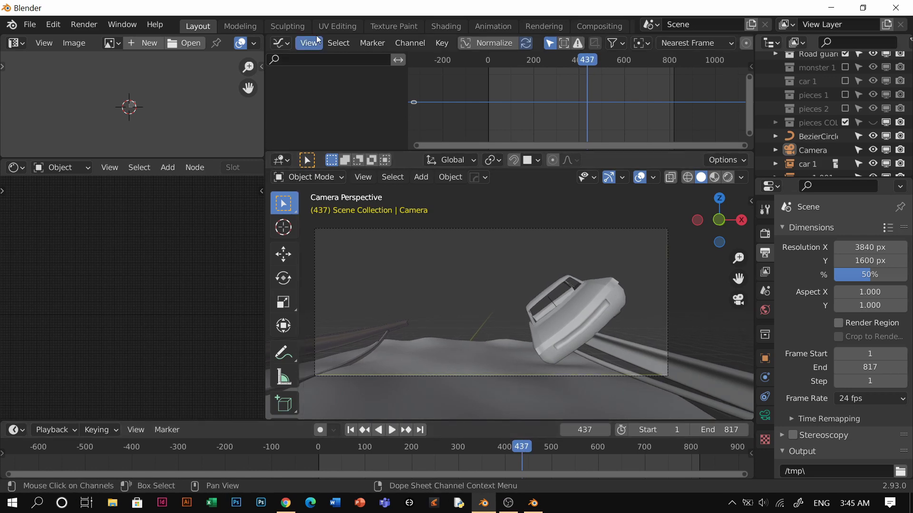
click(278, 43)
click(467, 141)
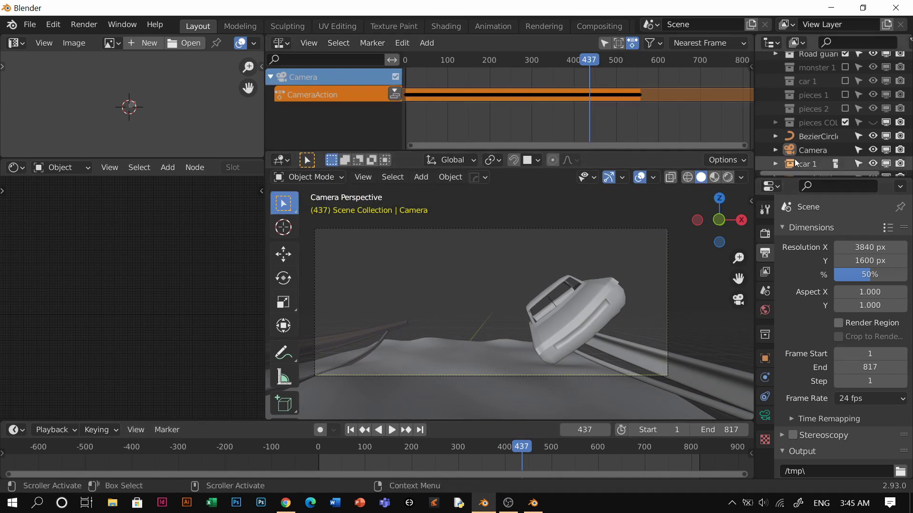
Include the monster 1 collection in the view layer and inspect the bug's mesh and armature from outside the camera.
scroll(821, 144, down, 2)
scroll(823, 133, up, 3)
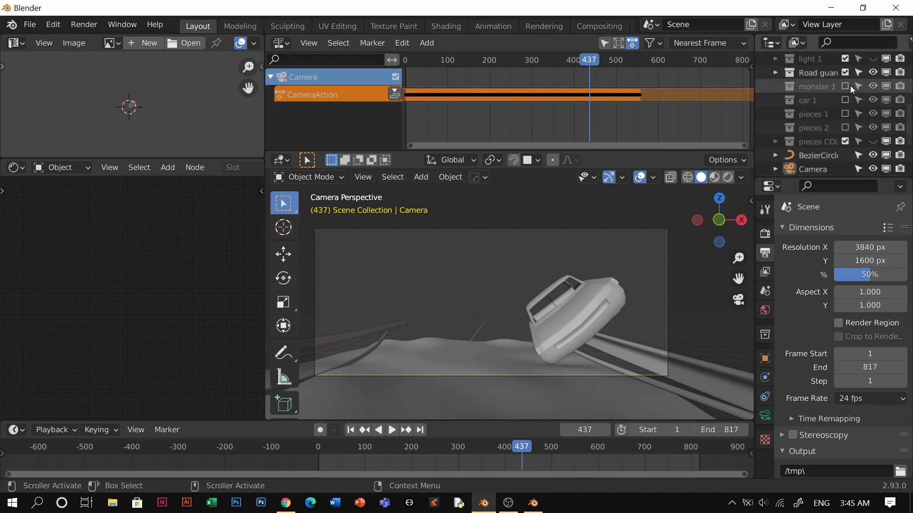
click(845, 86)
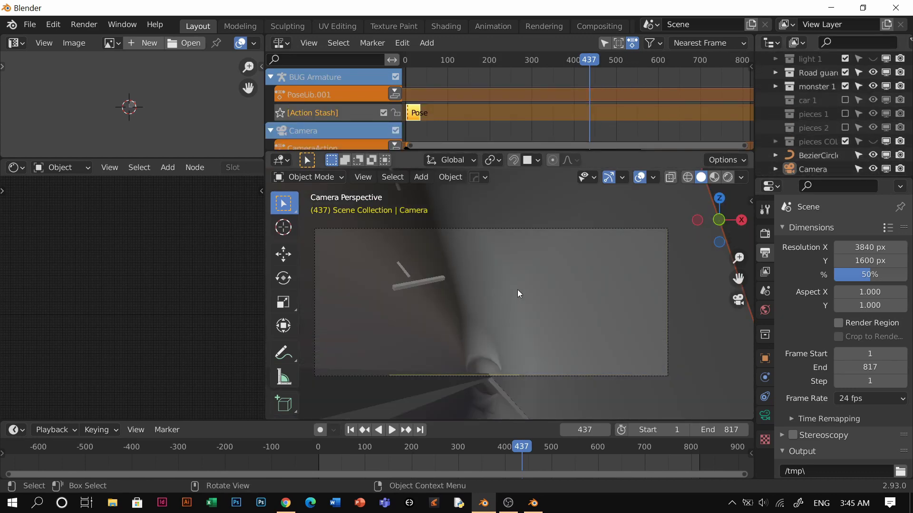
mouse_move(517, 290)
middle_down()
mouse_move(503, 316)
mouse_move(546, 290)
mouse_move(521, 290)
middle_up()
click(493, 288)
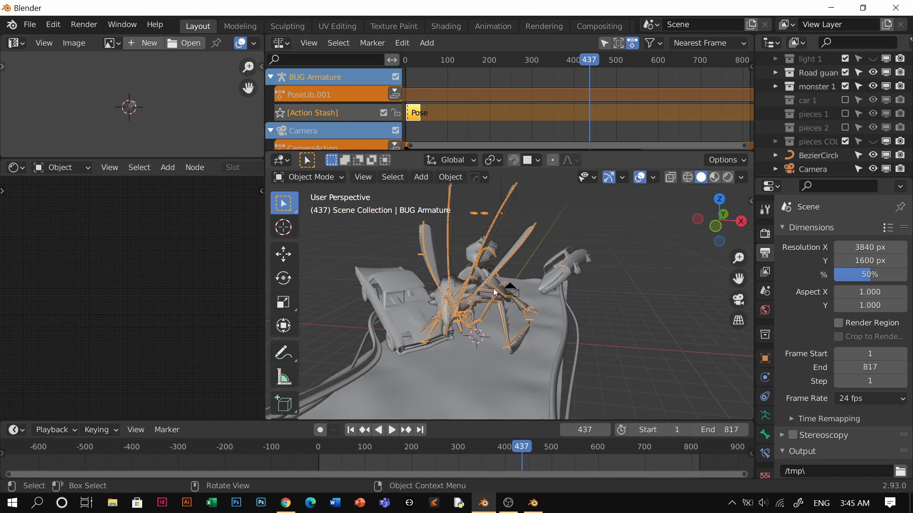
click(464, 291)
Turn the Shader Editor area into a second 3D Viewport and return the main viewport to the camera view.
click(17, 170)
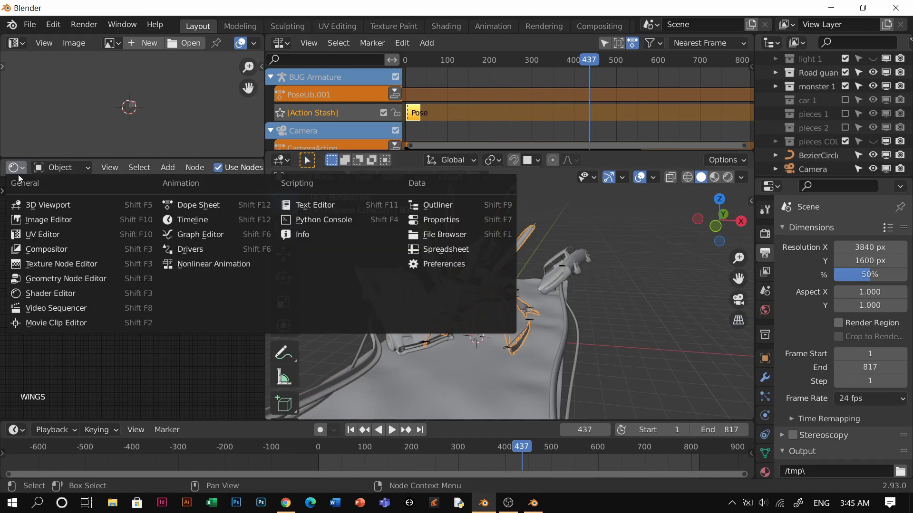
click(40, 210)
key(KP_0)
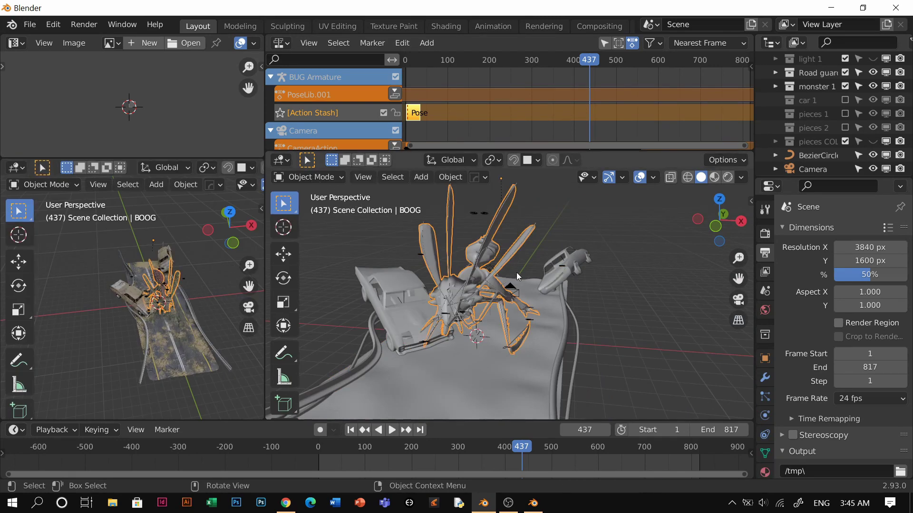
scroll(157, 311, up, 4)
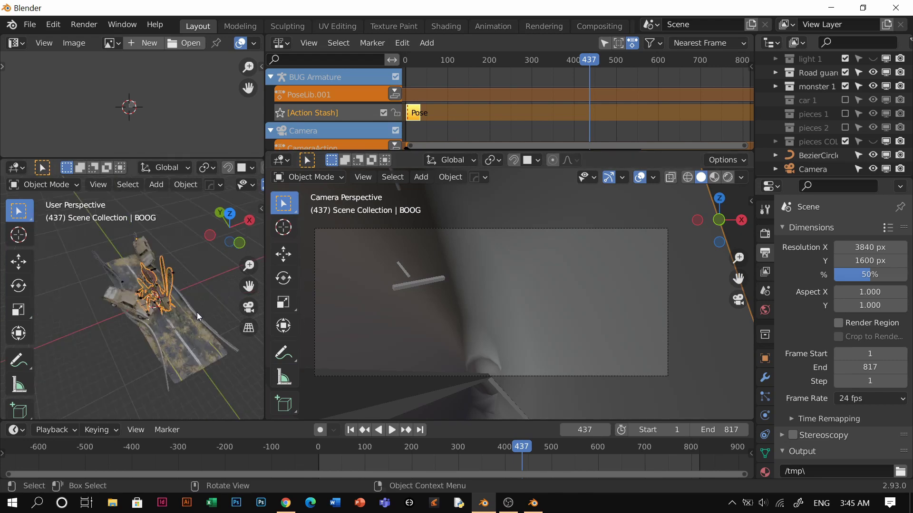
Set the second viewport to Solid shading, widen it and frame the bug and cars on the road.
mouse_move(157, 312)
middle_down()
mouse_move(144, 263)
mouse_move(164, 274)
middle_up()
key(z)
click(142, 262)
scroll(152, 288, down, 1)
key(z)
click(209, 295)
shift+middle_drag(233, 291, 194, 299)
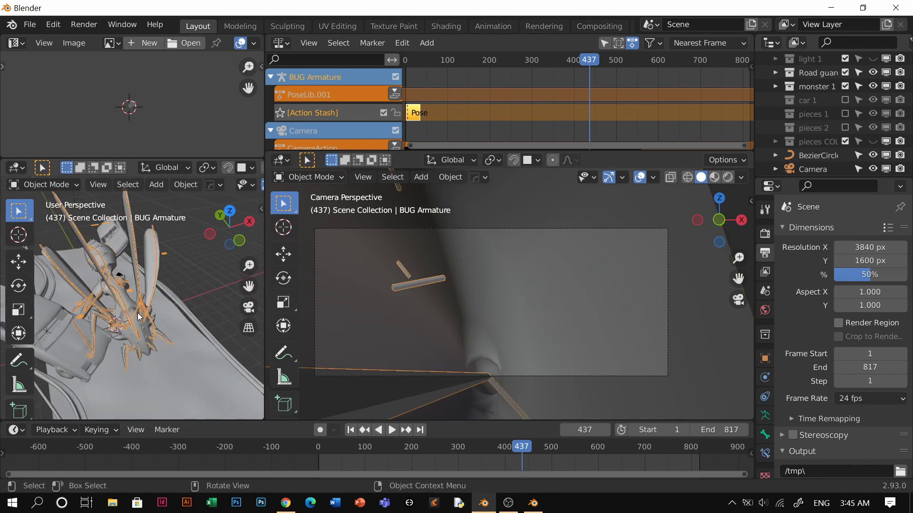
drag(265, 237, 324, 238)
middle_drag(131, 318, 247, 321)
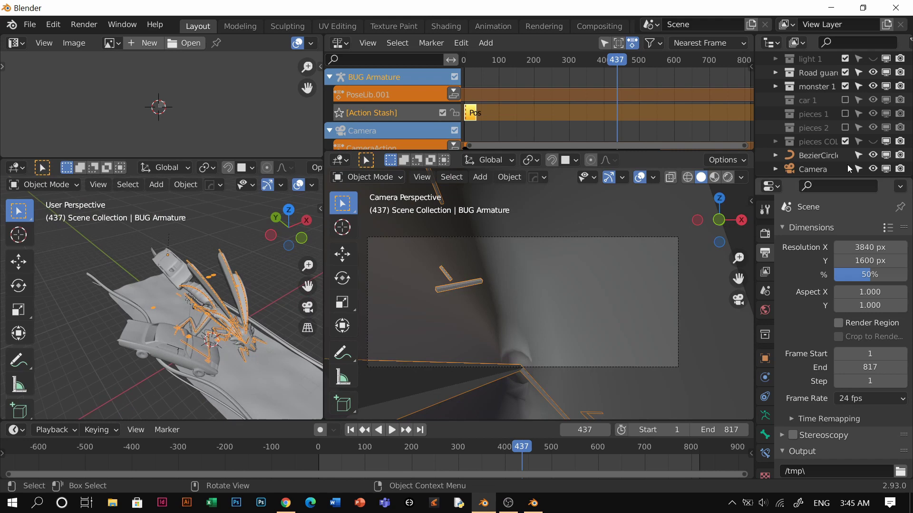
Exclude the monster 1 collection from the view layer and add a collection instance of it to the scene.
click(845, 86)
key(shift+a)
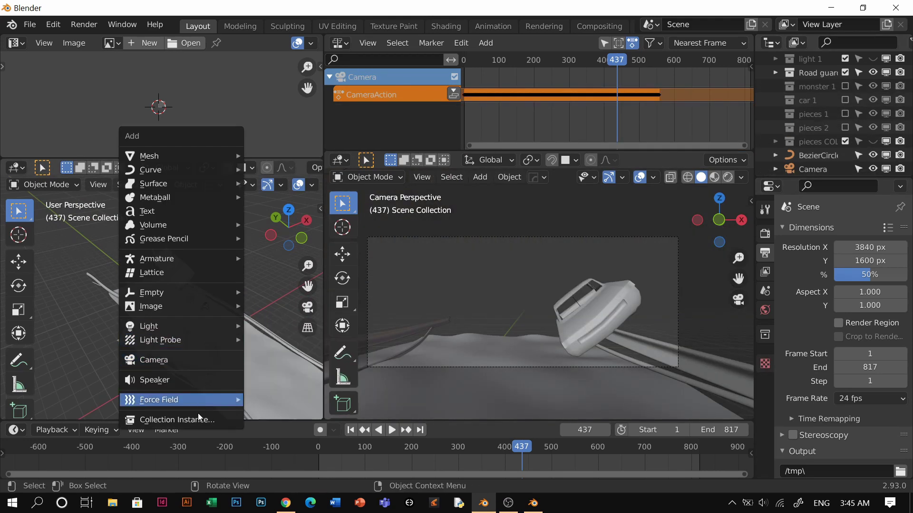
click(199, 417)
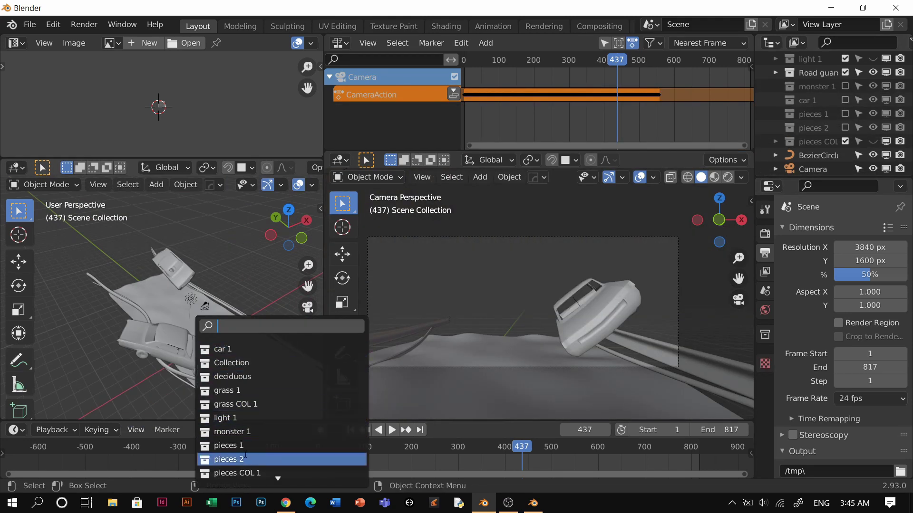
click(228, 431)
Move the monster instance in top view to the far end of the road, next to the tilted car.
key(KP_7)
key(g)
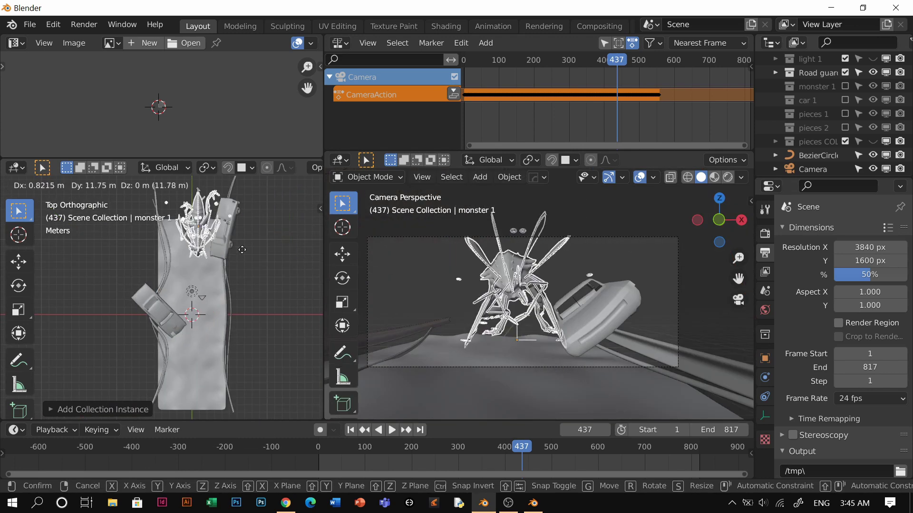
click(230, 329)
key(g)
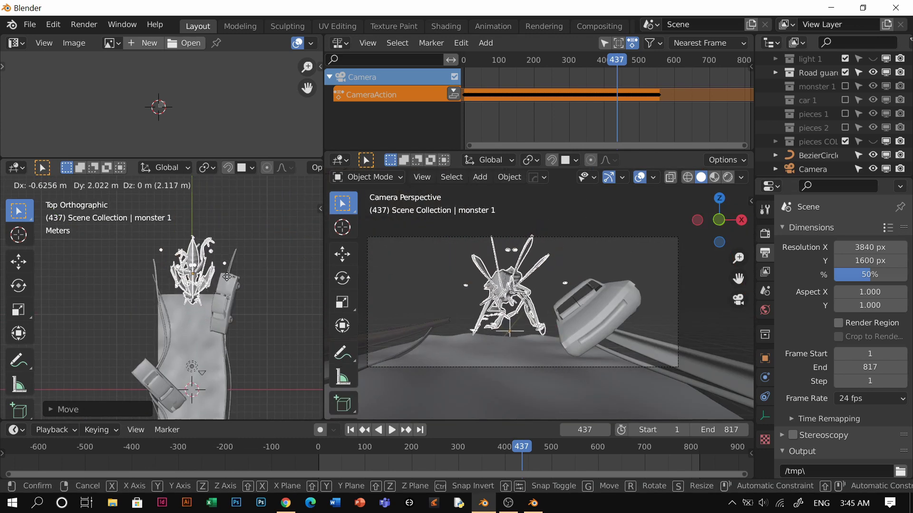
click(218, 324)
middle_drag(218, 324, 274, 254)
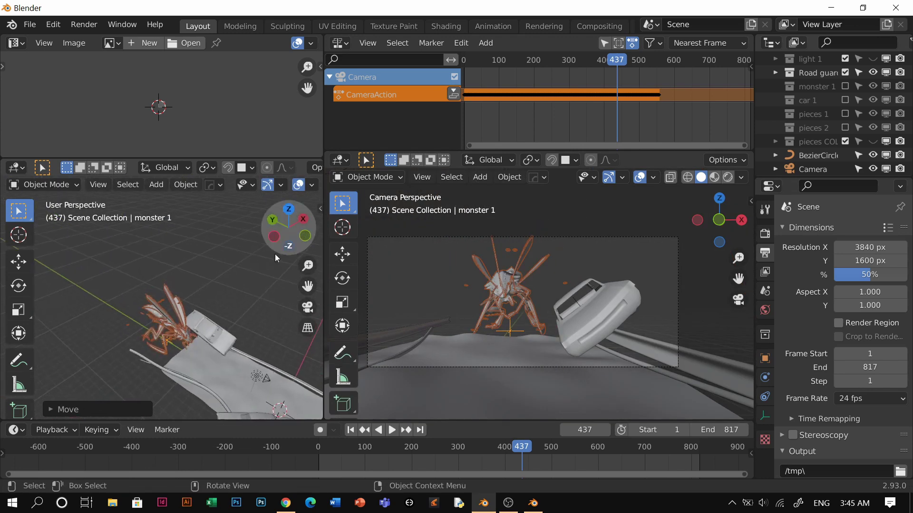
At frame 430, re-include the monster 1 collection and slide the BUG Armature's Pose strip to start at that frame.
key(space)
key(space)
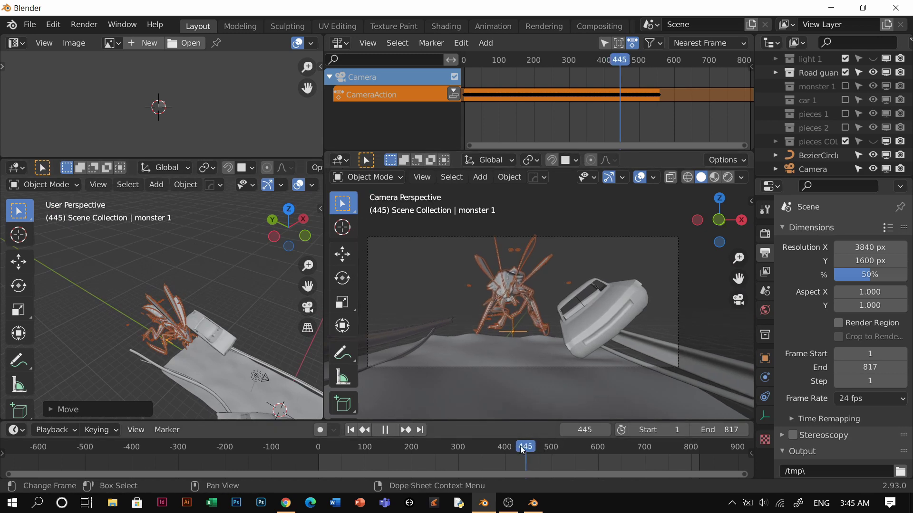
mouse_move(523, 451)
mouse_down()
mouse_move(495, 449)
mouse_move(519, 448)
mouse_up()
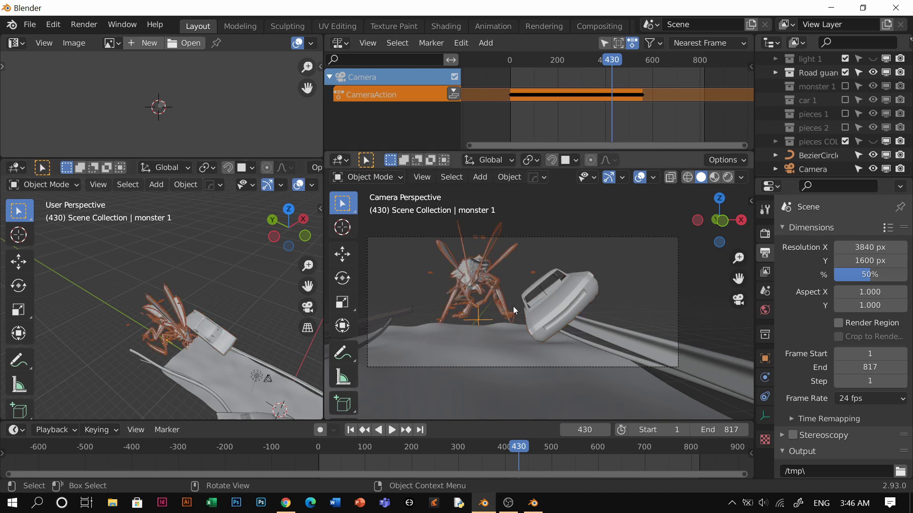
click(844, 86)
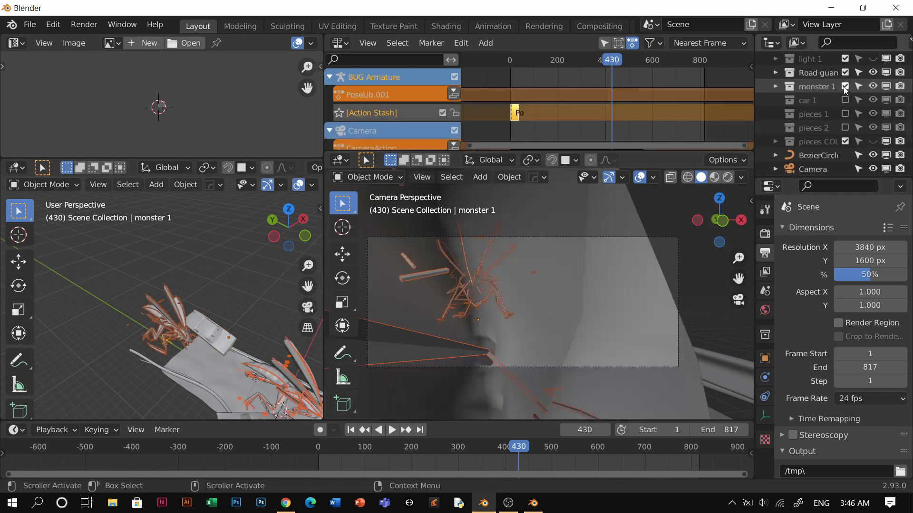
mouse_move(519, 112)
mouse_down()
mouse_move(691, 105)
mouse_move(520, 118)
mouse_move(527, 115)
mouse_up()
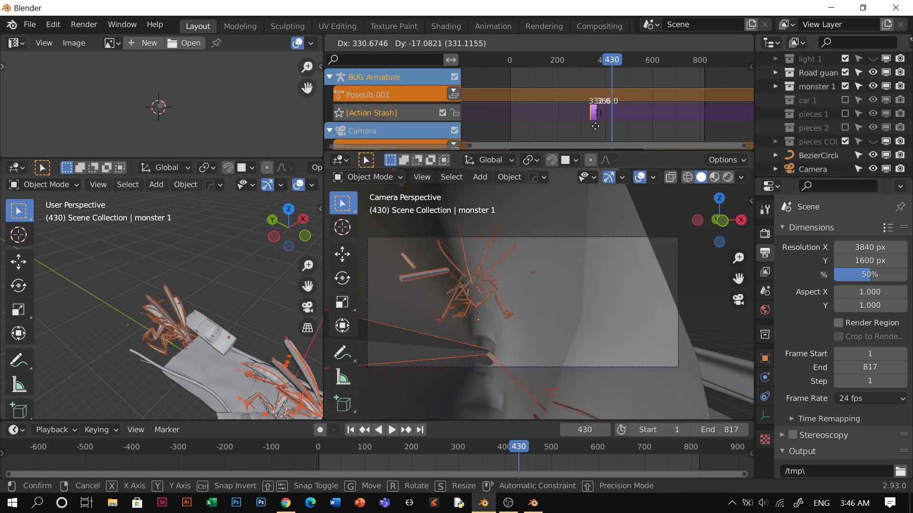
drag(646, 128, 730, 132)
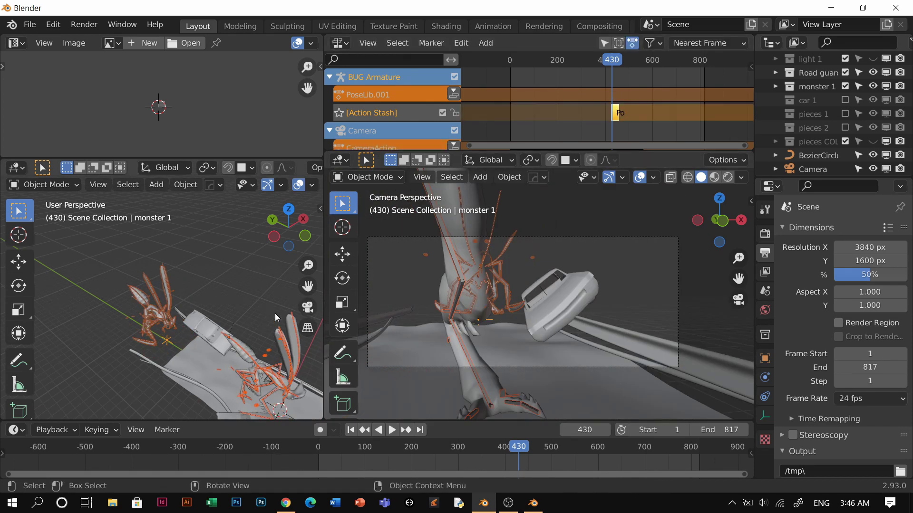
Play a few frames of the repositioned pose strip and exclude the monster 1 collection again.
key(space)
key(space)
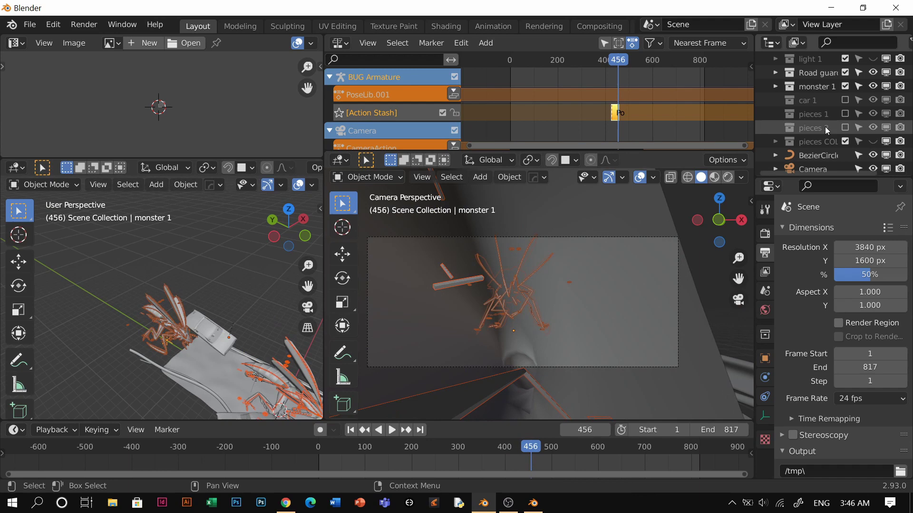
click(844, 86)
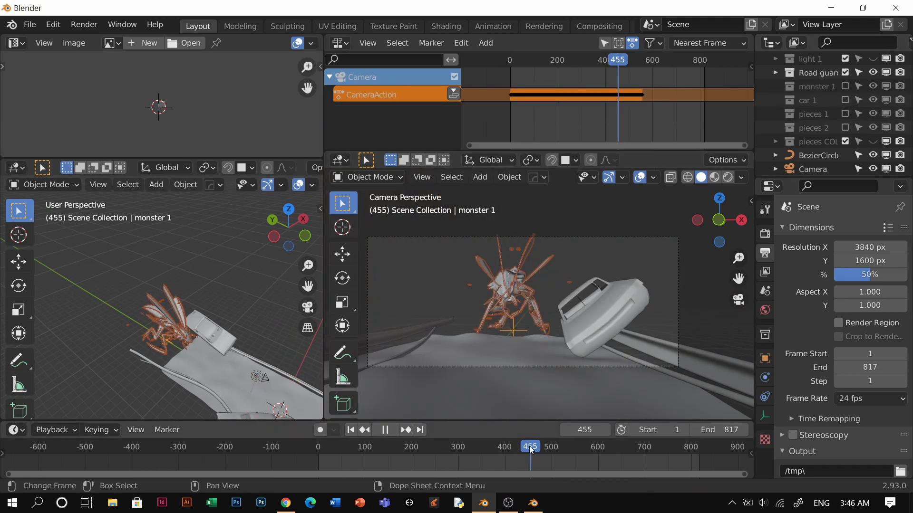
Scrub back and replay the frames around 450 to 470 to review the monster instance in the camera view.
drag(531, 450, 513, 450)
key(space)
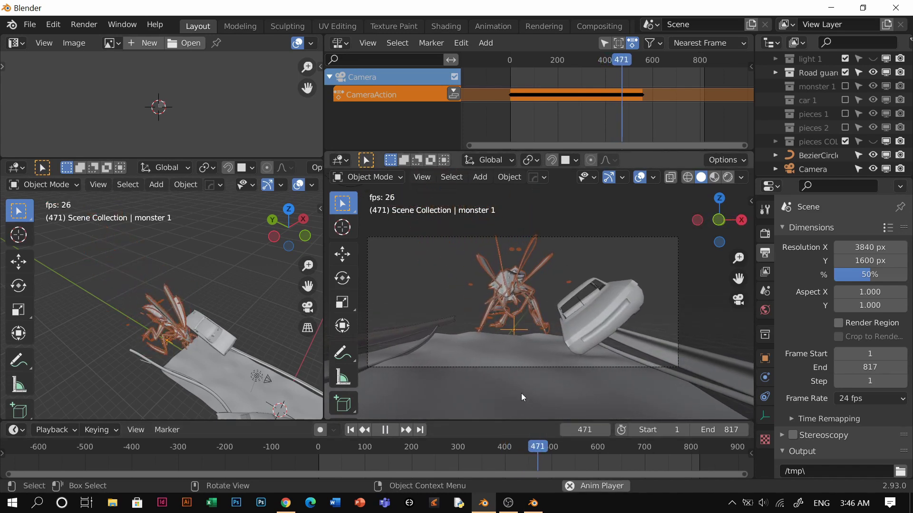
drag(544, 450, 531, 452)
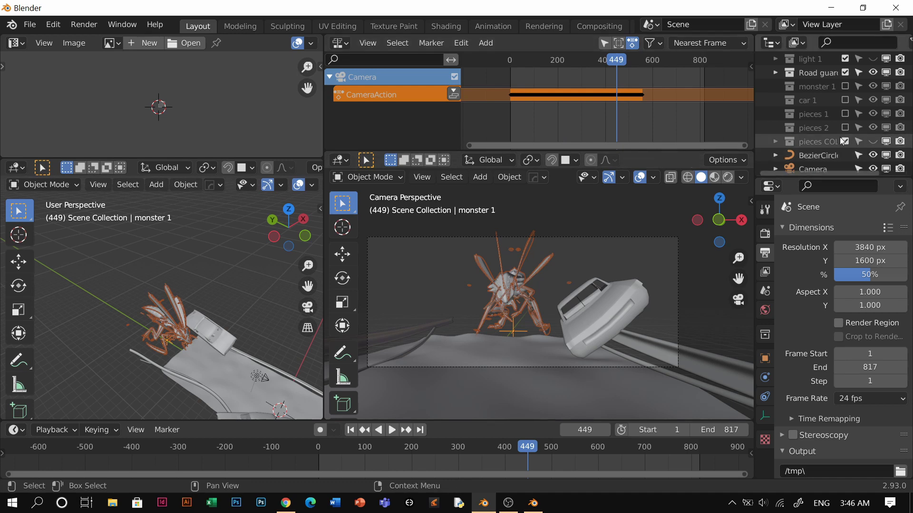
key(shift+ctrl+space)
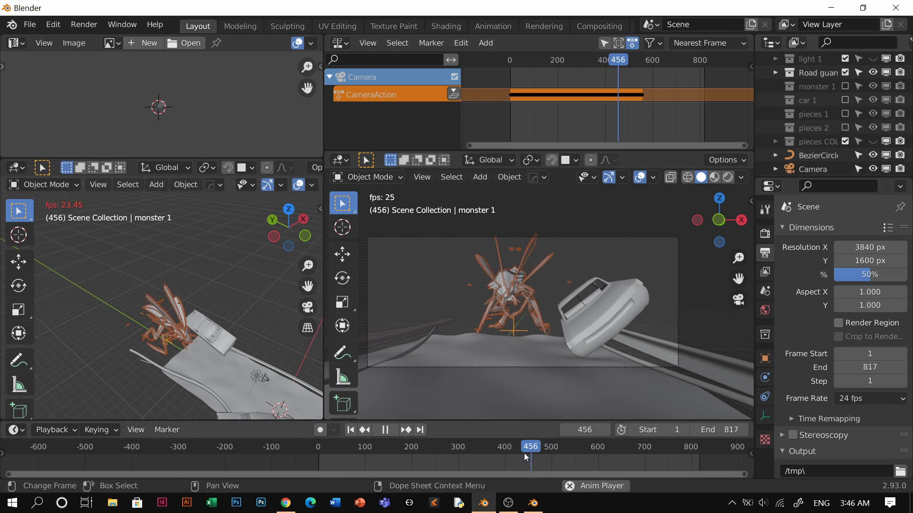
key(space)
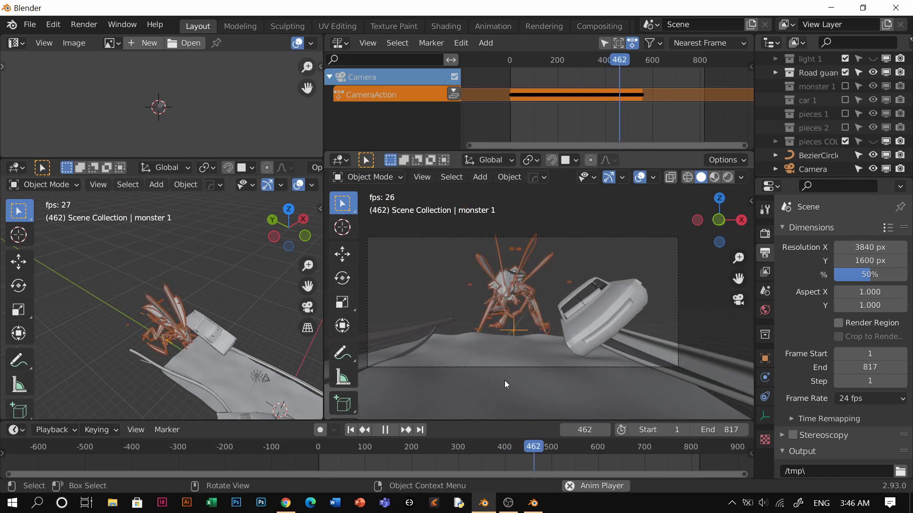
key(space)
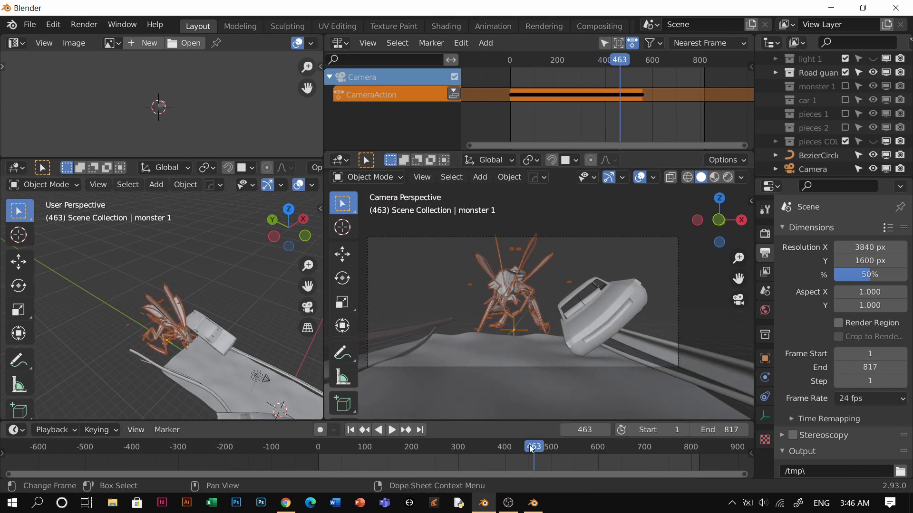
Replay the monster's appearance in the camera view from about frame 427.
key(space)
drag(537, 450, 516, 447)
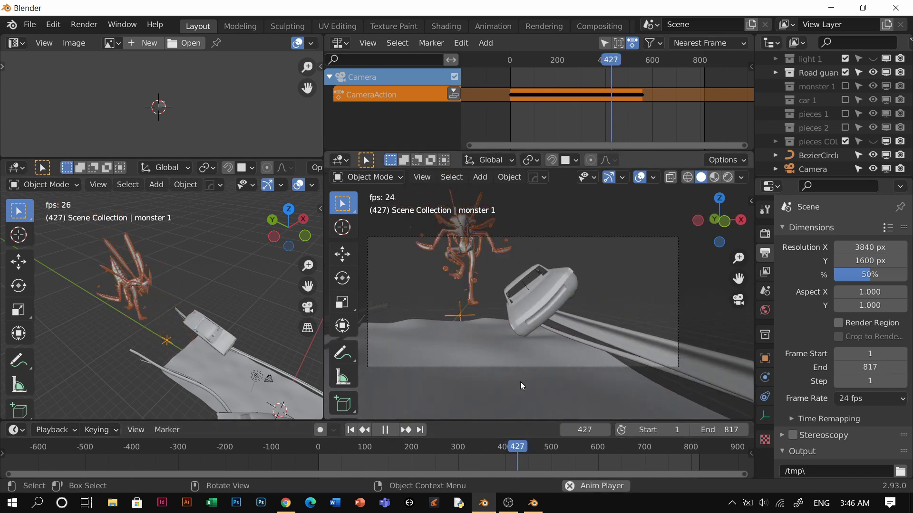
key(space)
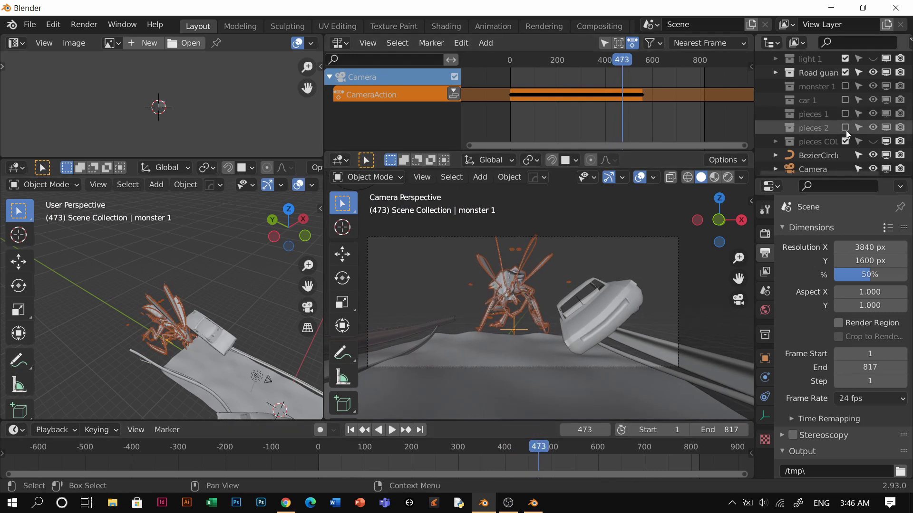
Re-include the monster 1 collection and slide the BUG Armature's Pose strip about 8 frames later.
click(845, 86)
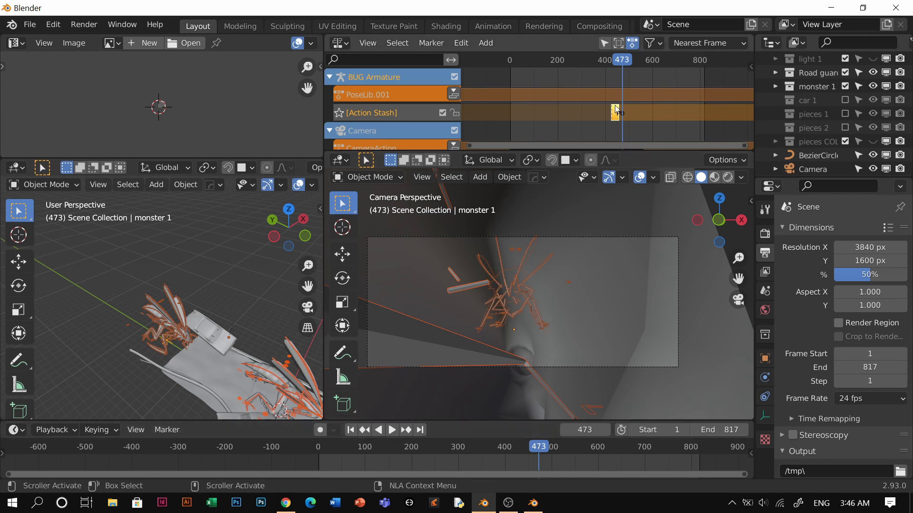
key(g)
right_click(640, 118)
key(g)
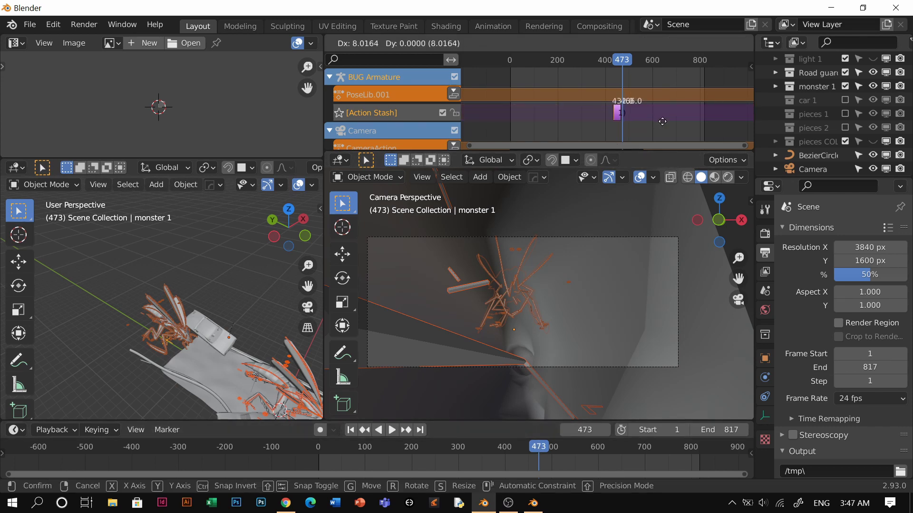
click(668, 121)
Replay the animation from about frame 430 and shift the BUG Armature's Pose strip about 2 more frames later.
drag(532, 447, 517, 448)
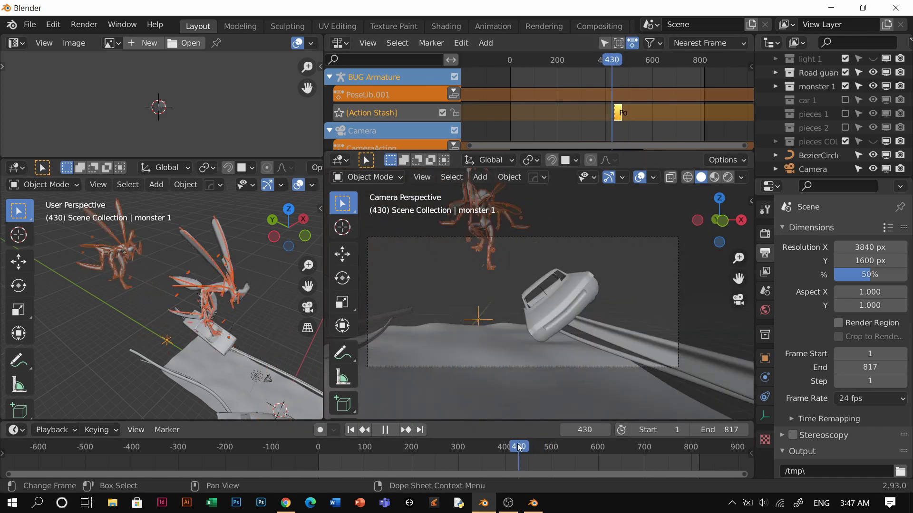
key(space)
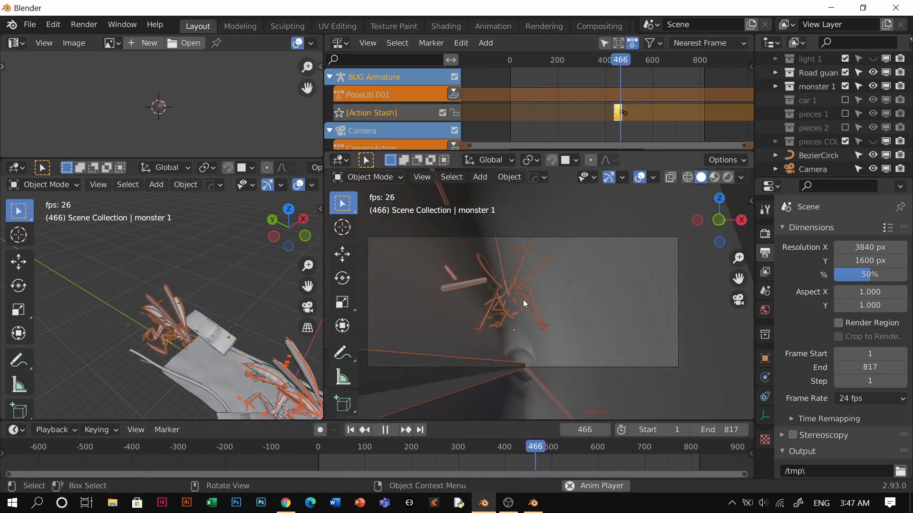
key(space)
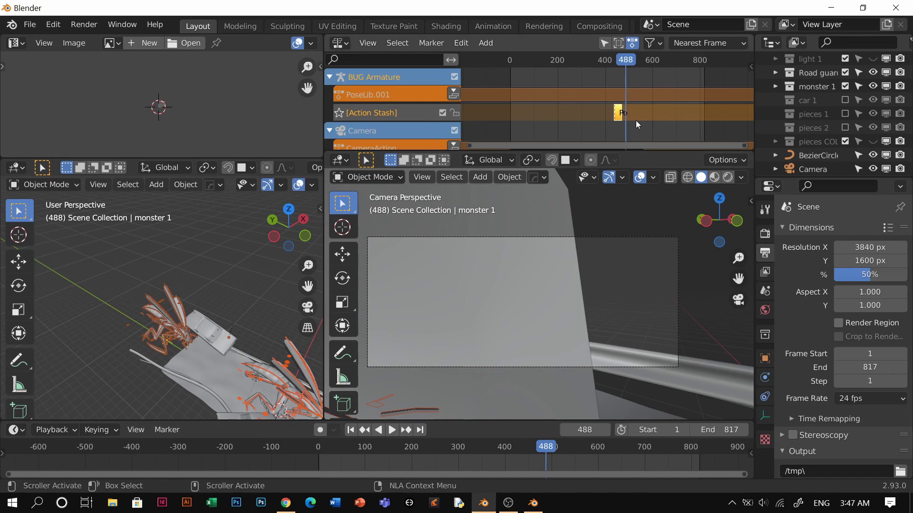
key(g)
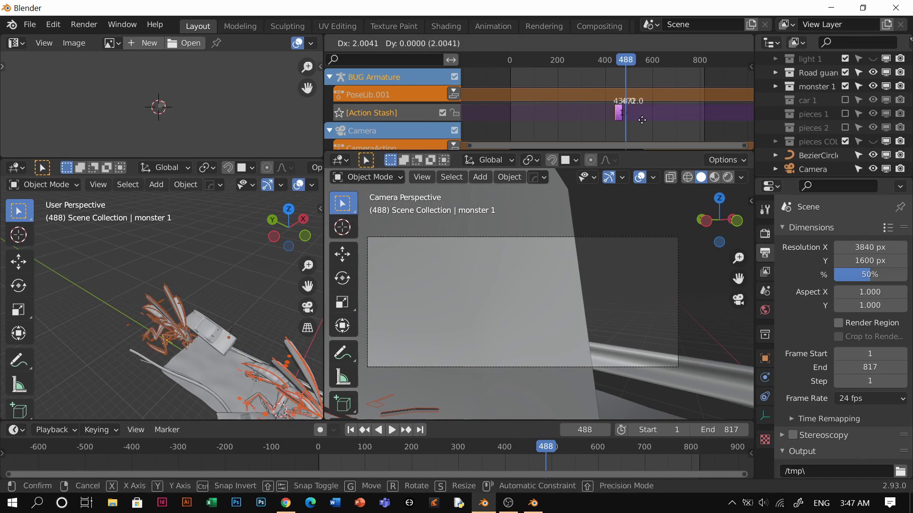
click(642, 120)
Exclude the monster 1 collection again and play the camera view from around frame 466.
drag(537, 445, 535, 328)
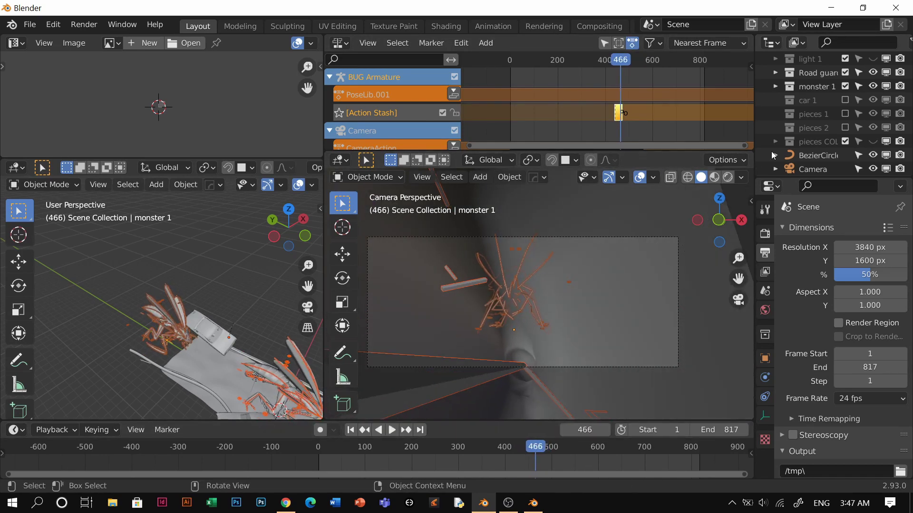
click(844, 86)
key(space)
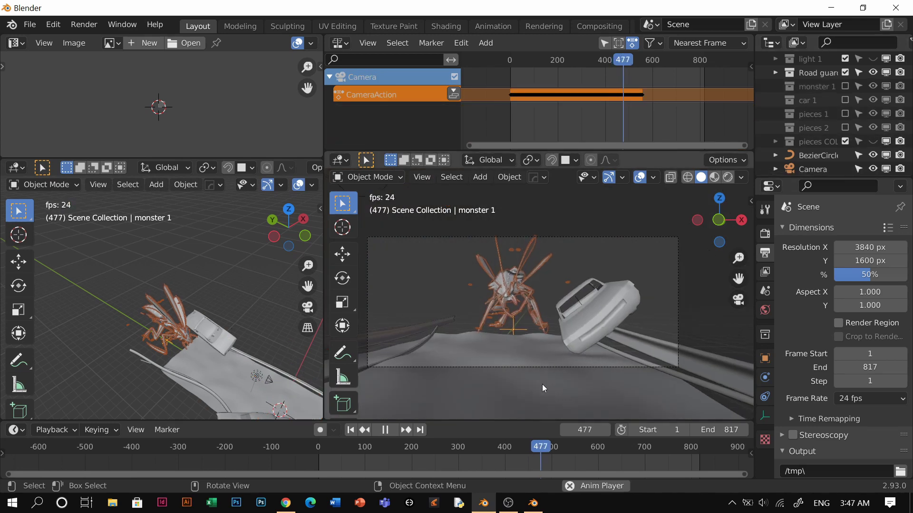
key(space)
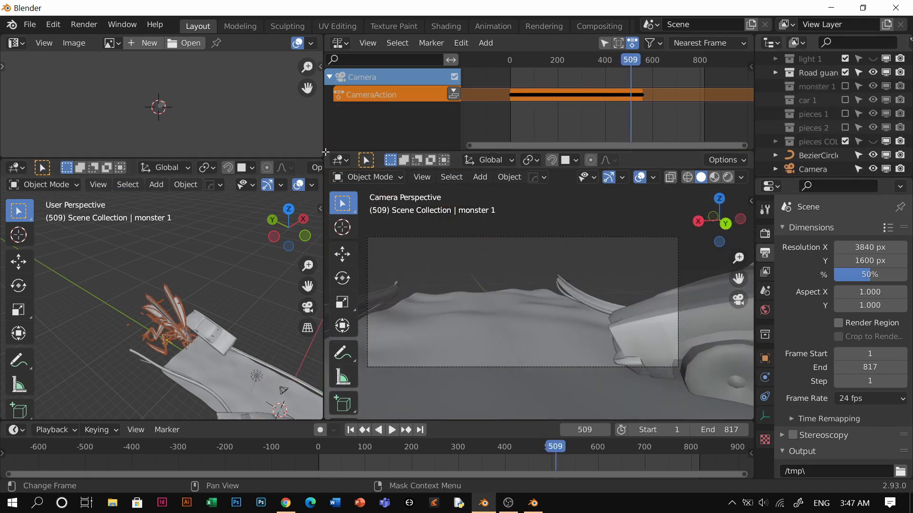
Change the user-perspective viewport into a Shader Editor and replay the monster's landing from about frame 425 in the camera view.
click(17, 167)
click(71, 306)
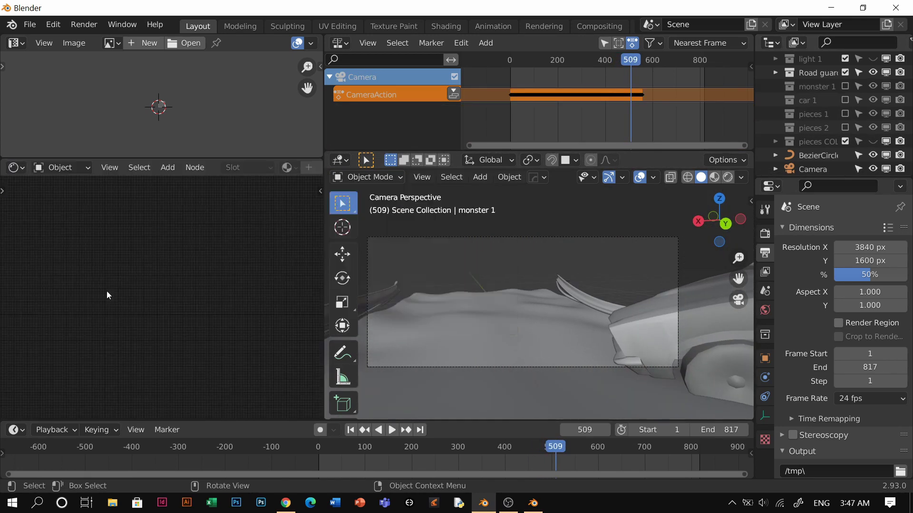
key(space)
key(space)
drag(524, 444, 517, 444)
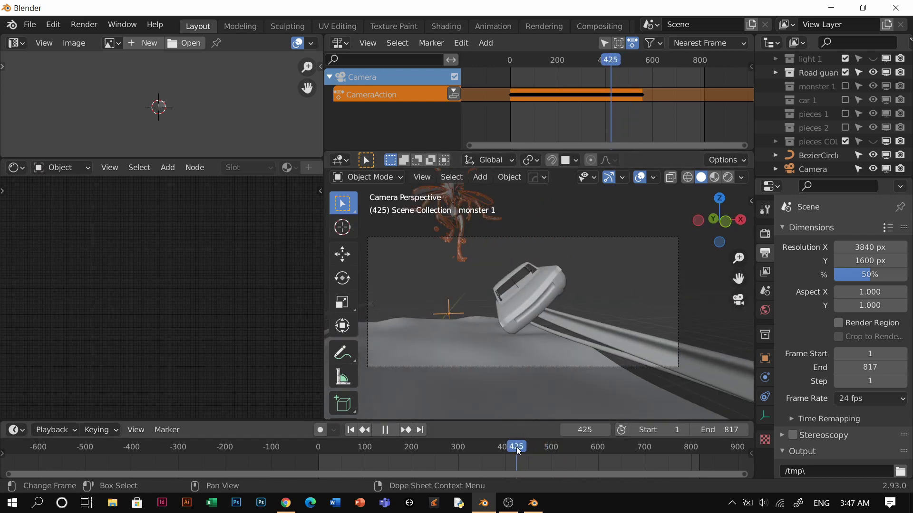
key(space)
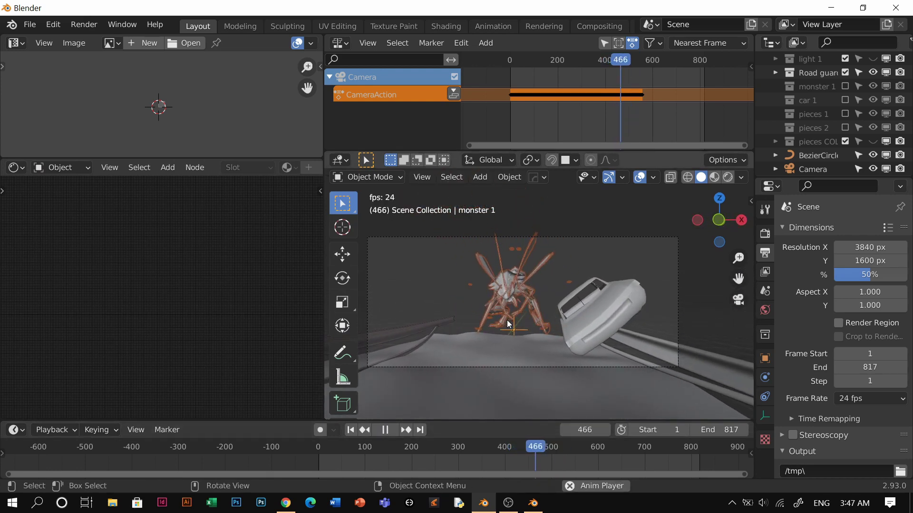
key(space)
drag(546, 444, 520, 446)
key(space)
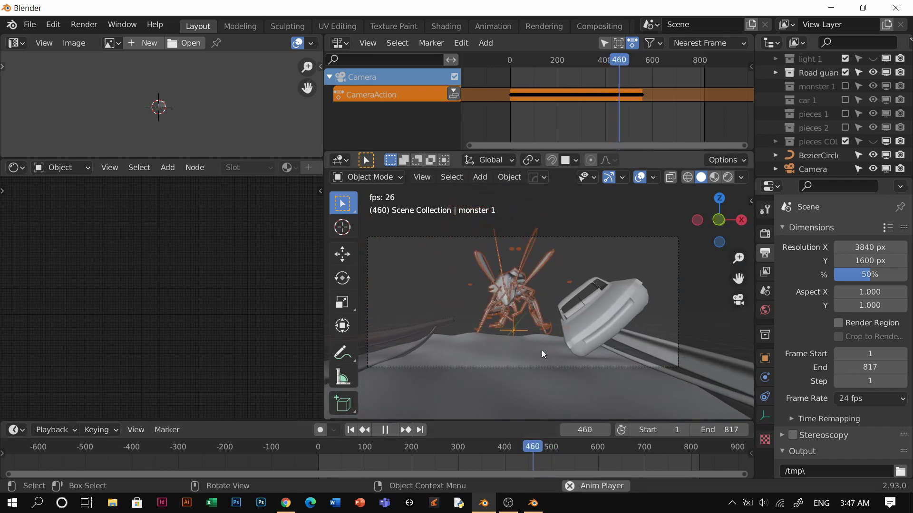
key(space)
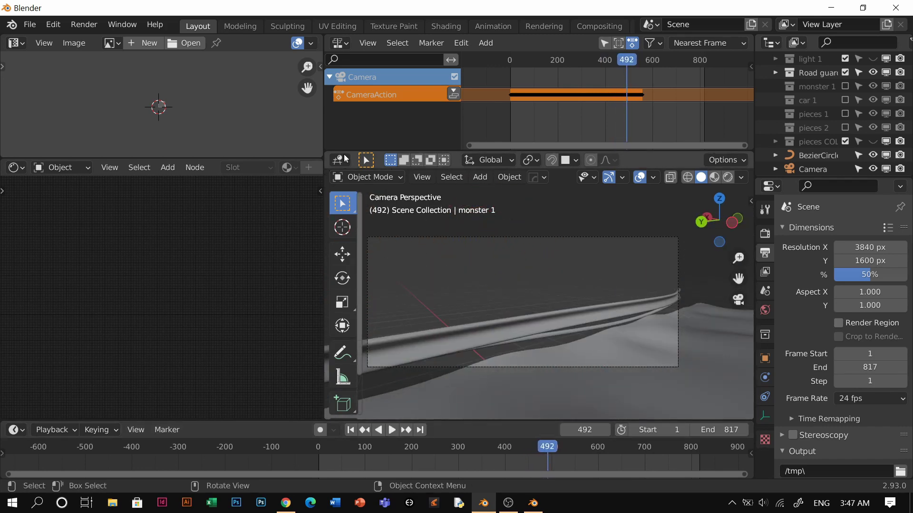
Expand the camera viewport over the NLA editor and move the monster instance along the Y axis, closer to the camera.
drag(326, 157, 328, 95)
middle_drag(438, 240, 597, 263)
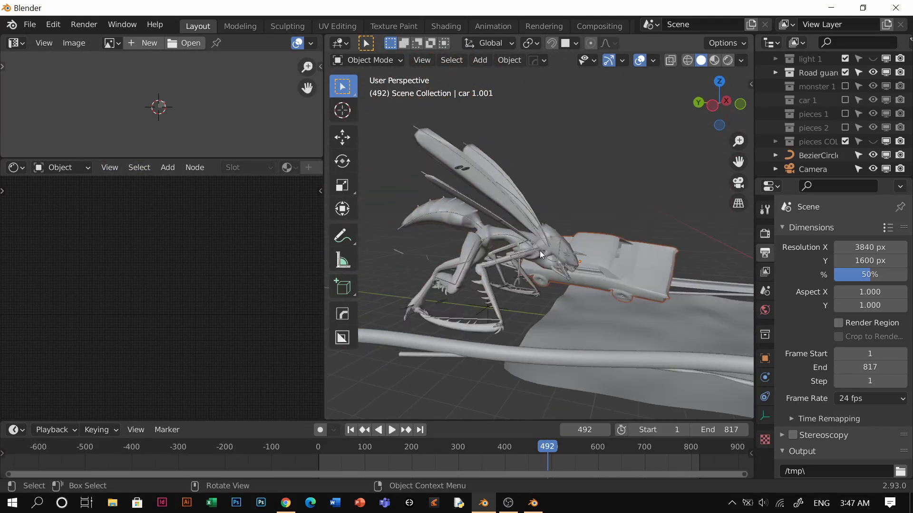
middle_drag(540, 250, 594, 321)
key(g)
key(y)
click(679, 358)
Nudge the monster instance slightly sideways and rotate it a little around the global Z axis.
middle_drag(679, 358, 426, 238)
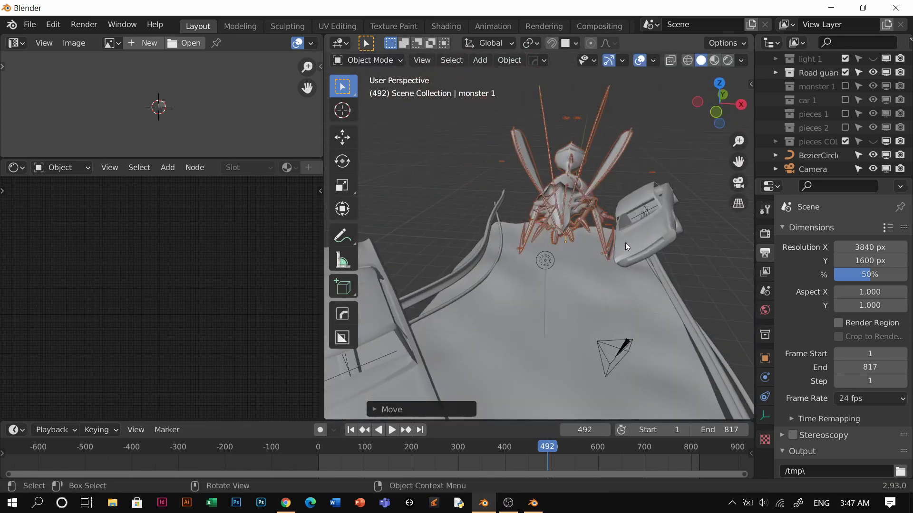
key(g)
key(Escape)
key(r)
key(z)
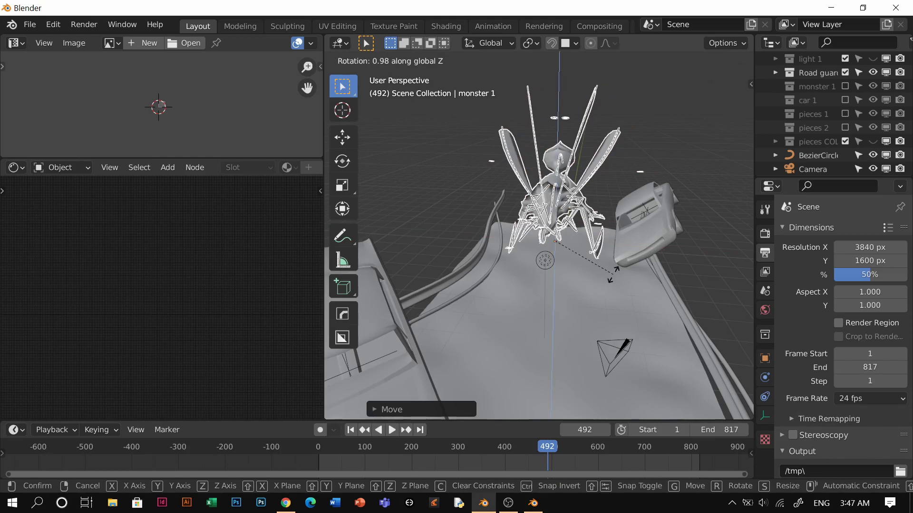
click(627, 274)
Play the shot through the camera from about frame 420 and check frame 465 briefly in rendered shading.
middle_drag(725, 284, 606, 256)
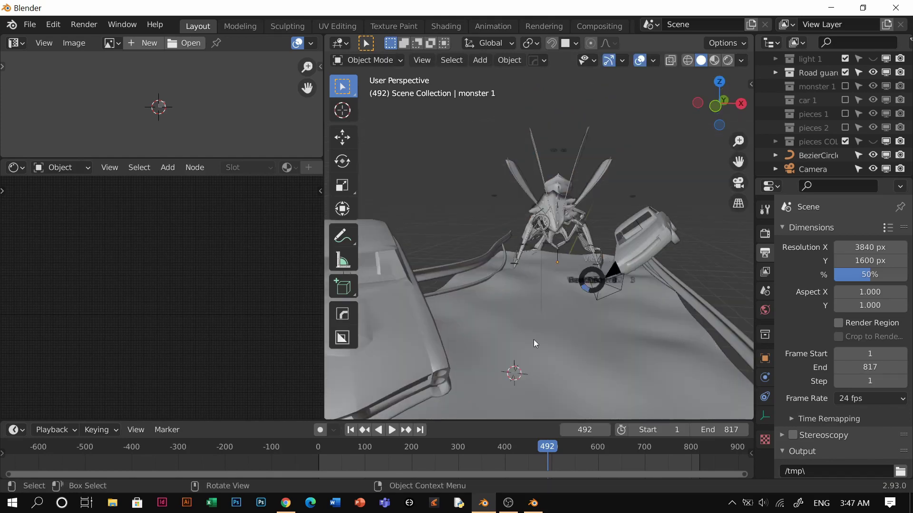
key(KP_0)
click(513, 449)
key(space)
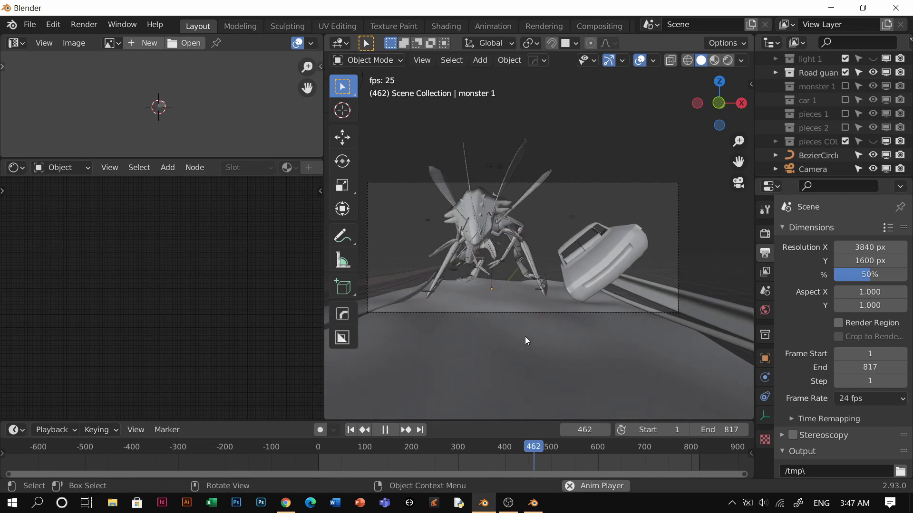
key(space)
key(z)
click(529, 240)
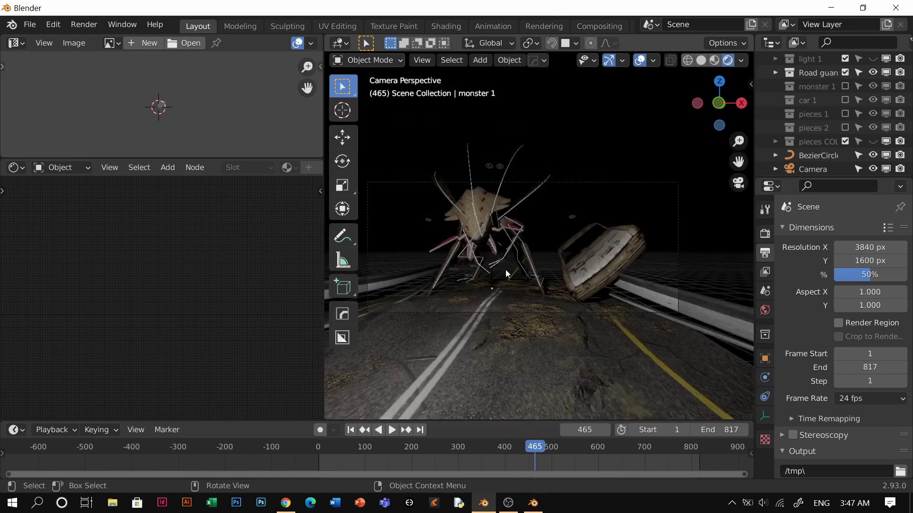
key(z)
click(524, 256)
Re-include the monster 1 collection, isolate its objects in local view and display them in Material Preview shading.
middle_drag(498, 265, 499, 295)
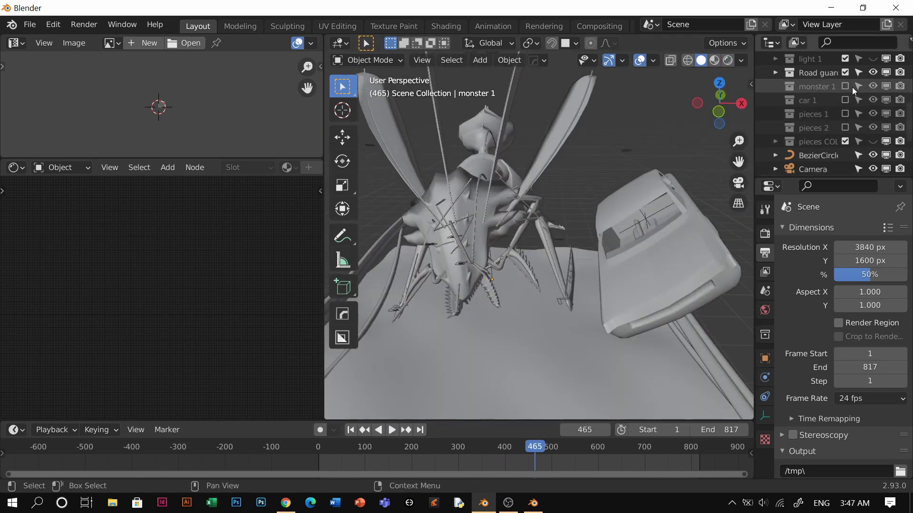
right_click(827, 87)
click(715, 198)
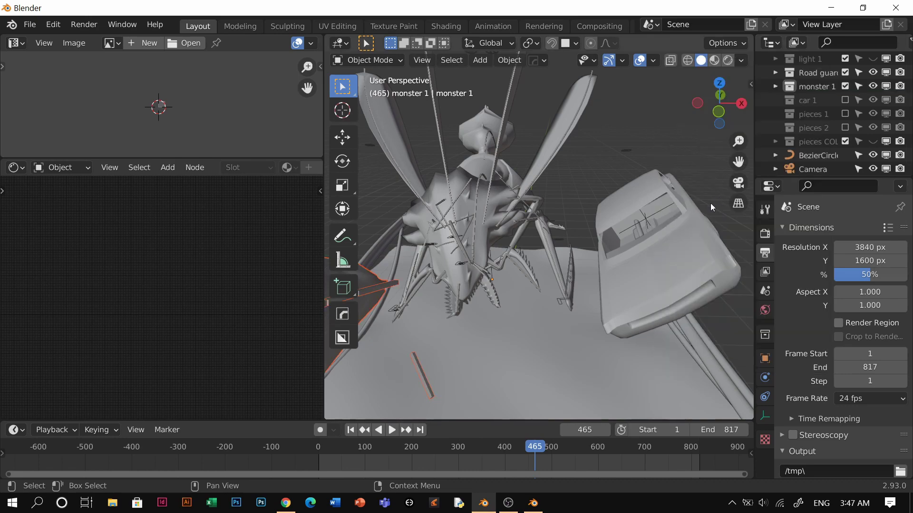
key(KP_Divide)
click(601, 258)
key(z)
click(596, 267)
Select the monster's BOOG mesh and set the Bump node's strength in its WINGS material to about 0.42.
mouse_move(584, 233)
middle_down()
mouse_move(578, 256)
mouse_move(646, 186)
mouse_move(550, 269)
mouse_move(522, 314)
mouse_move(529, 199)
mouse_move(523, 258)
middle_up()
scroll(646, 186, up, 3)
click(521, 314)
scroll(88, 240, down, 3)
middle_drag(87, 239, 247, 263)
scroll(247, 263, up, 4)
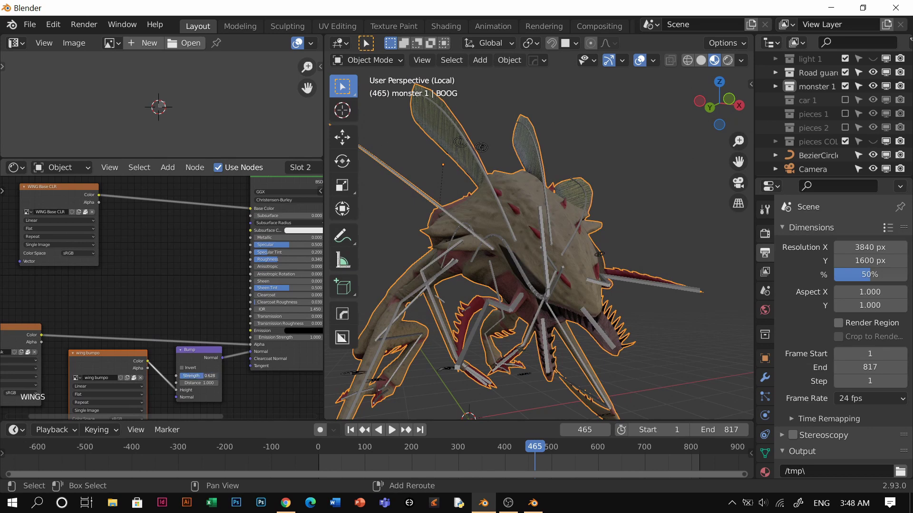
Switch to the MAIN MATERIALIS slot and set its Bump node's strength to 0.924, checking the body surface up close.
click(765, 472)
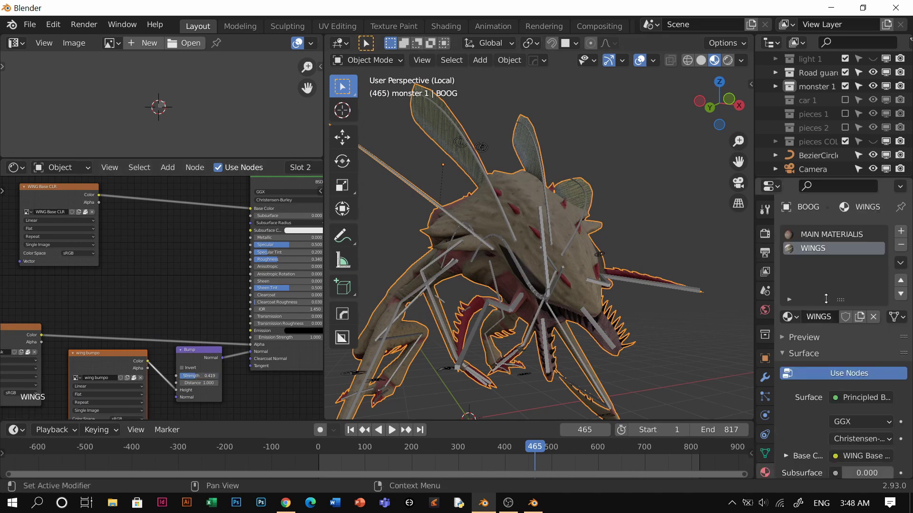
click(830, 234)
middle_drag(247, 304, 199, 312)
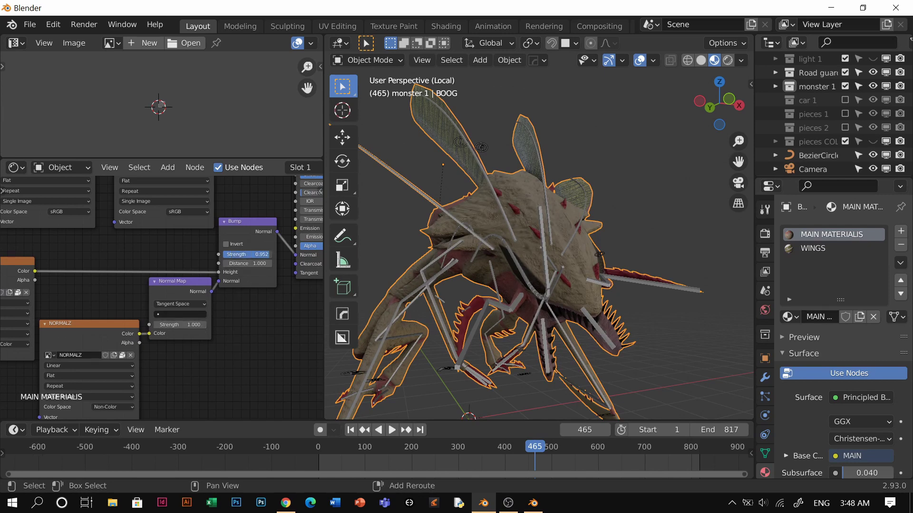
middle_drag(475, 285, 492, 284)
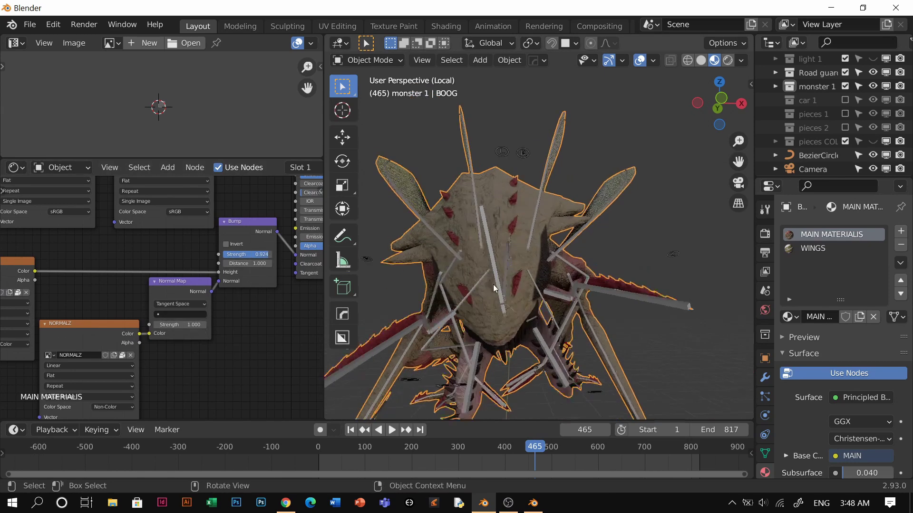
scroll(463, 236, up, 4)
middle_drag(463, 236, 461, 233)
Set the Metallic value of the MAIN MATERIALIS Principled BSDF to 0.312.
middle_drag(255, 258, 192, 380)
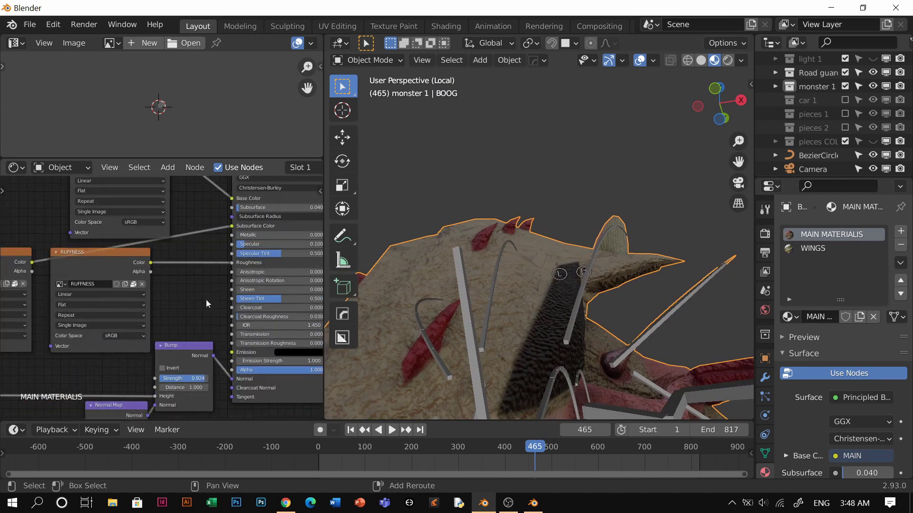
middle_drag(206, 297, 182, 355)
drag(228, 305, 299, 305)
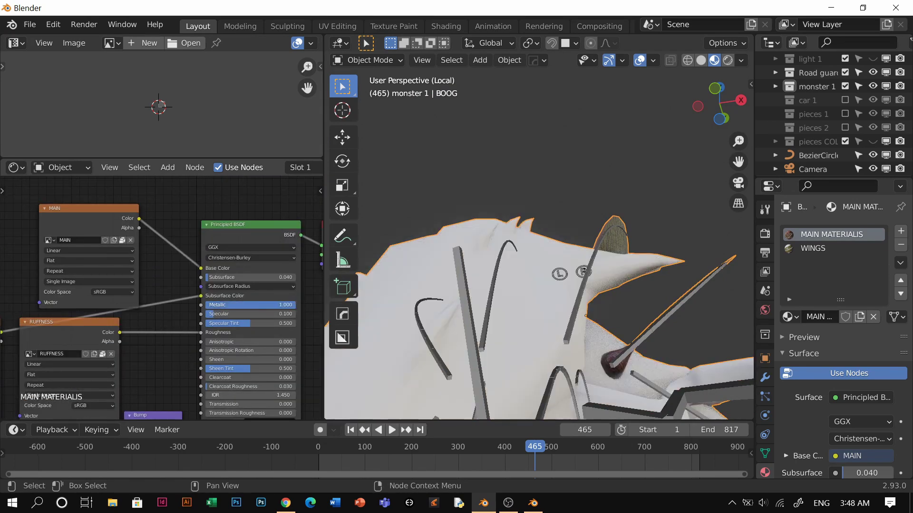
drag(285, 305, 234, 304)
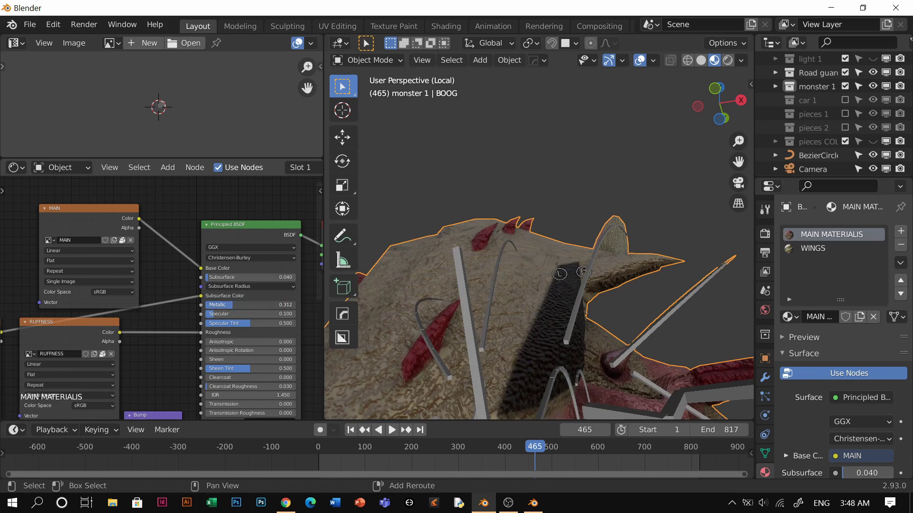
Disconnect the RUFFNESS texture from the Principled BSDF, then set Specular to 0.500 and Roughness to about 0.494.
drag(201, 332, 181, 343)
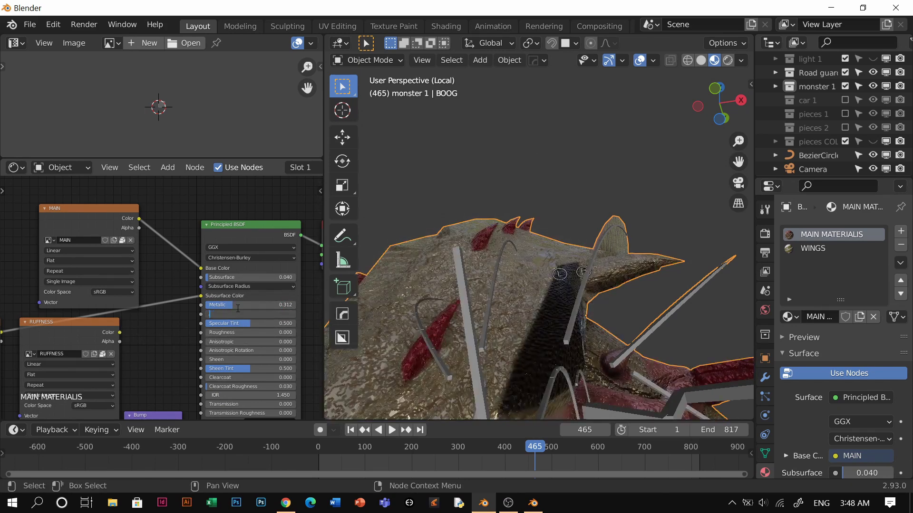
key(Escape)
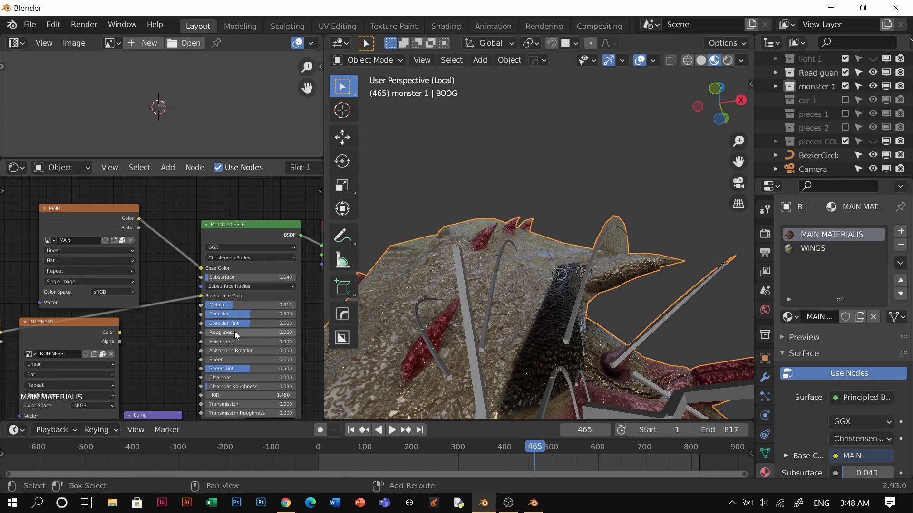
drag(220, 332, 248, 332)
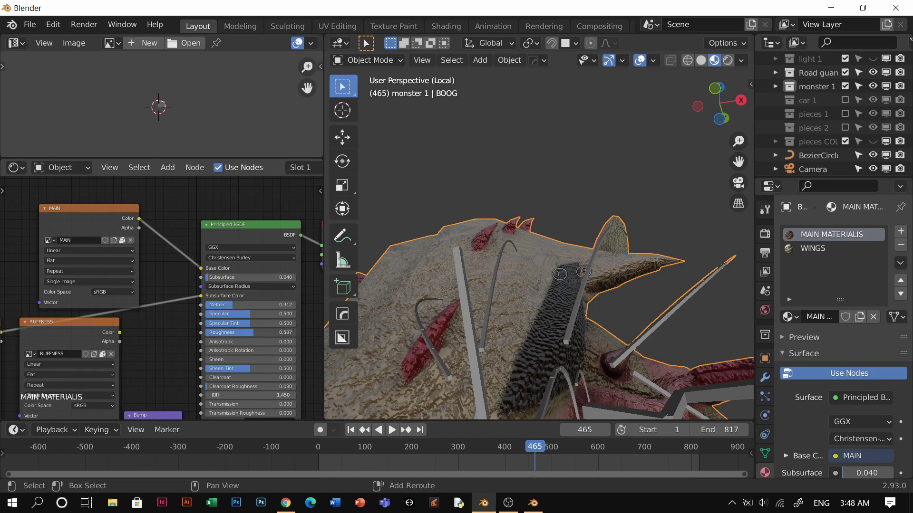
Enter face edit mode on the monster's BOOG mesh and select the linked faces of its dark eye.
middle_drag(504, 281, 508, 202)
scroll(508, 202, up, 2)
middle_drag(654, 204, 520, 208)
scroll(530, 227, up, 4)
click(550, 250)
key(ctrl+Tab)
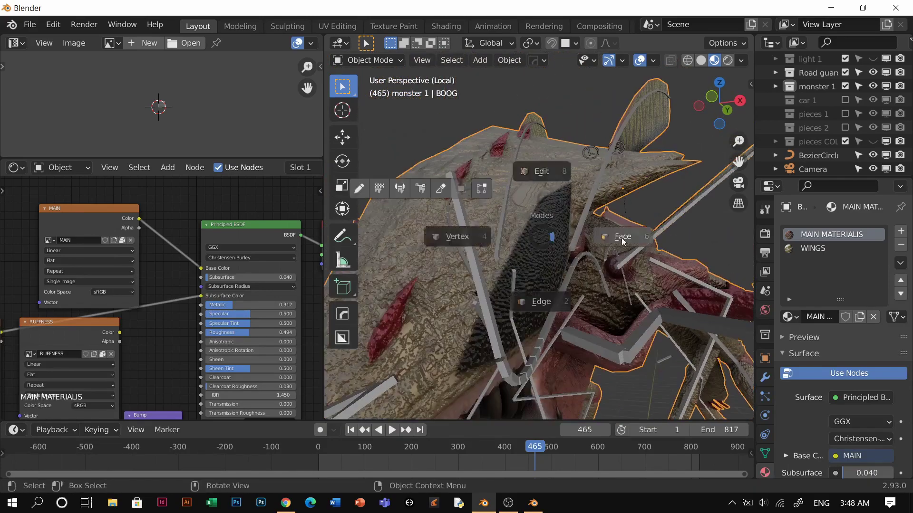
click(551, 259)
key(ctrl+l)
mouse_move(550, 259)
middle_down()
mouse_move(611, 257)
mouse_move(562, 266)
middle_up()
middle_drag(427, 294, 480, 282)
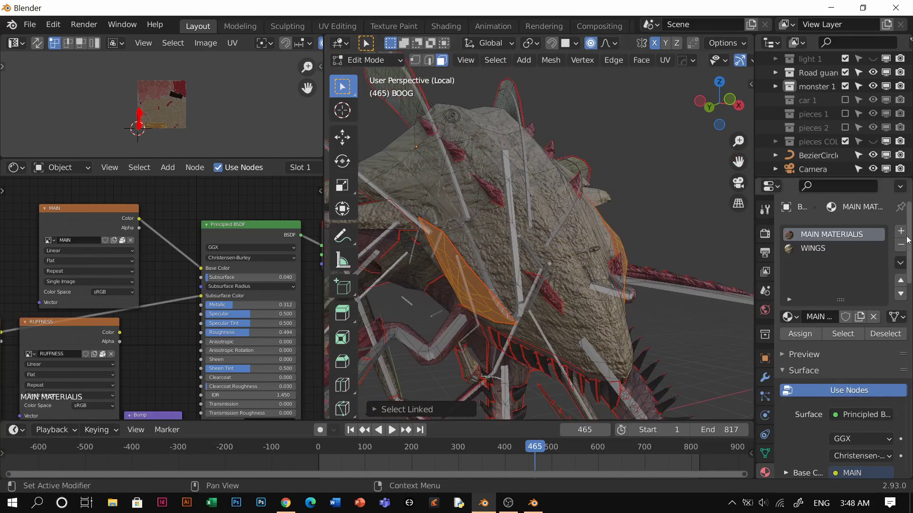
Add a third material slot holding a separate copy of MAIN MATERIALIS and assign it to the selected eye faces.
click(900, 231)
click(788, 317)
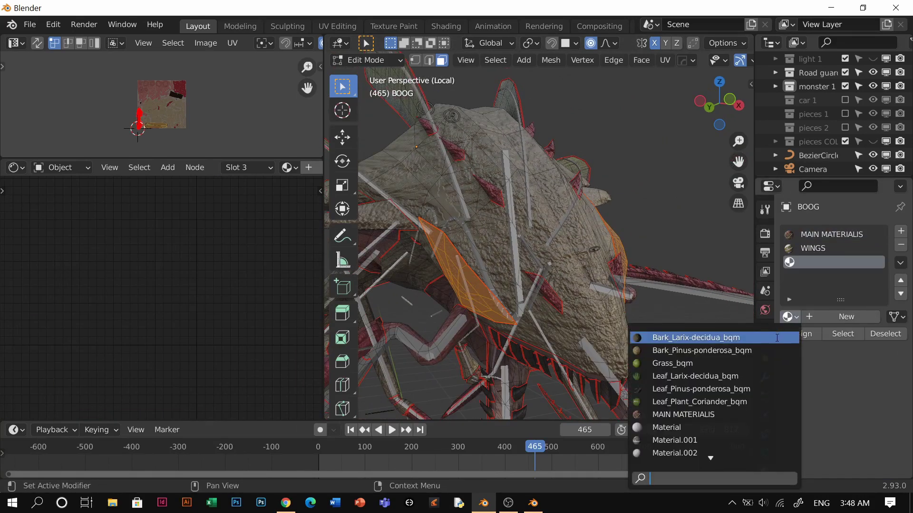
text(ma)
click(685, 376)
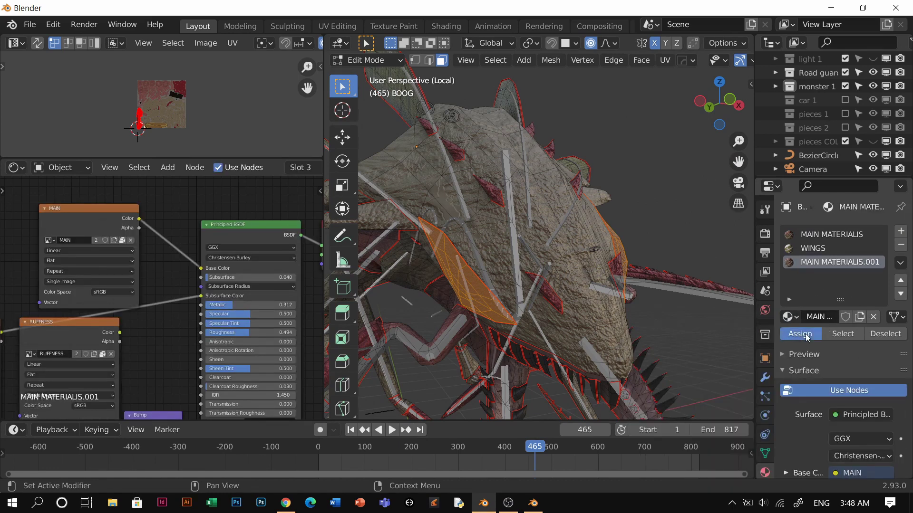
click(807, 335)
key(Tab)
middle_drag(523, 267, 542, 252)
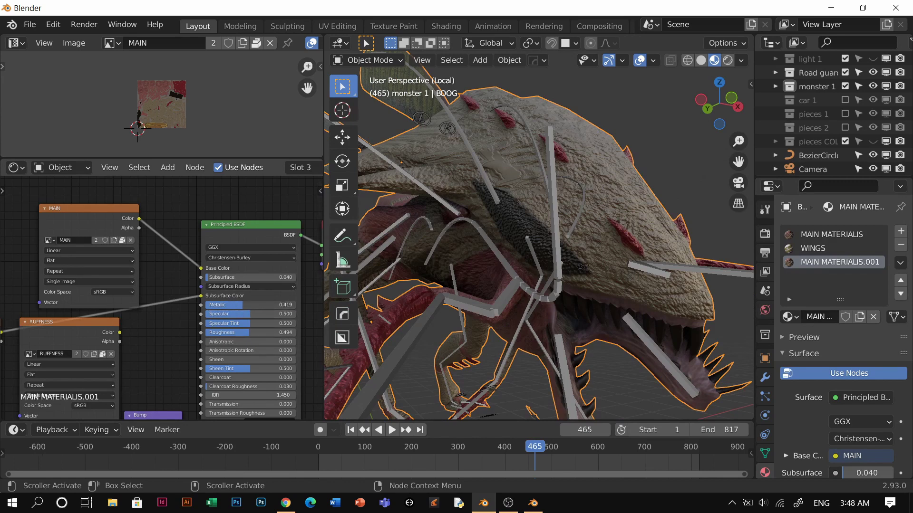
Set the eye material's Metallic to 1.000 and Roughness to 0.000 in MAIN MATERIALIS.001.
drag(248, 305, 304, 305)
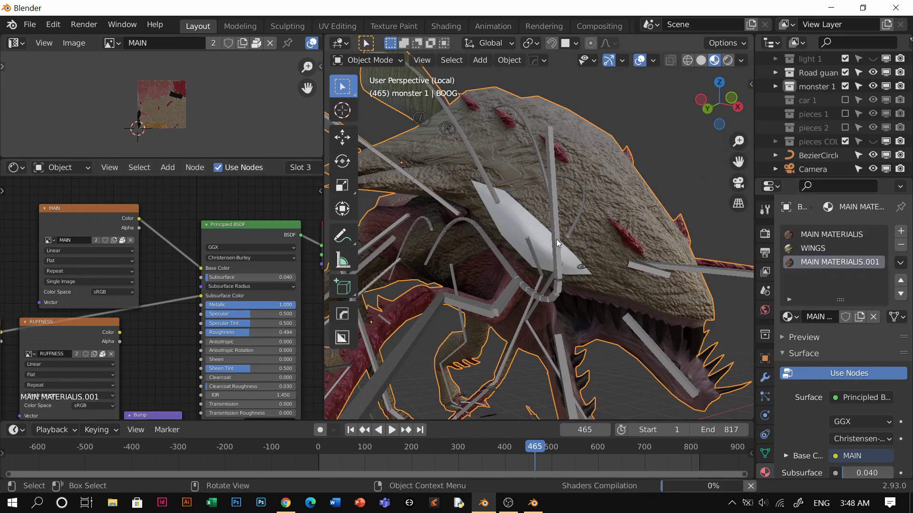
middle_drag(556, 238, 517, 227)
drag(250, 333, 204, 333)
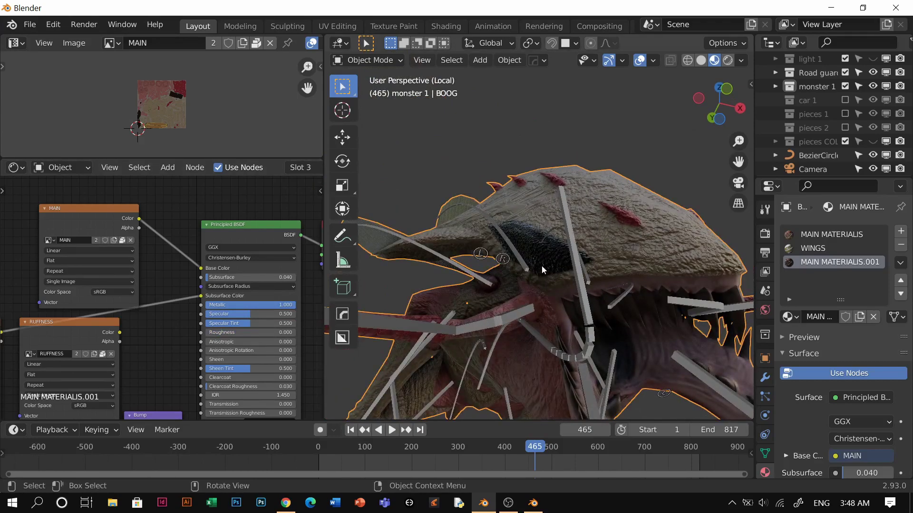
middle_drag(519, 301, 541, 200)
Lower the Bump node's strength in MAIN MATERIALIS.001 to 0.000, checking the eye surfaces up close.
middle_drag(177, 418, 222, 332)
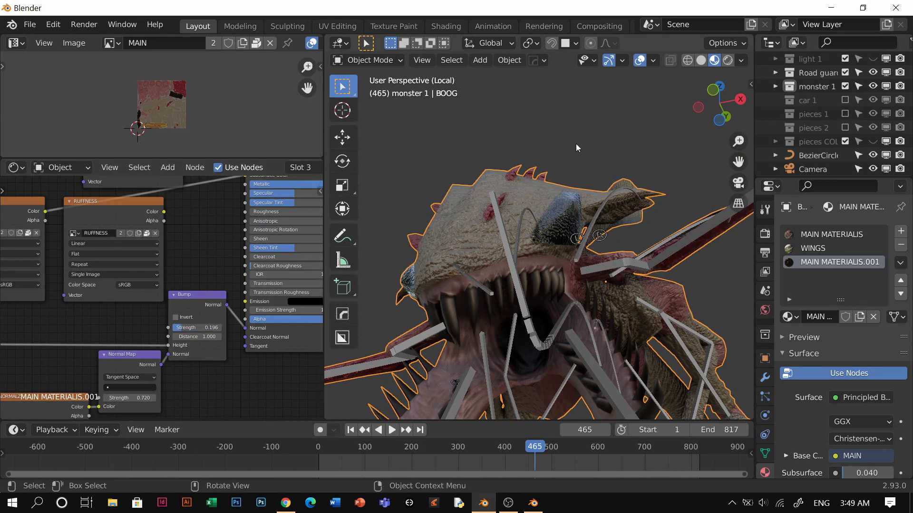
click(541, 236)
middle_drag(541, 152, 530, 267)
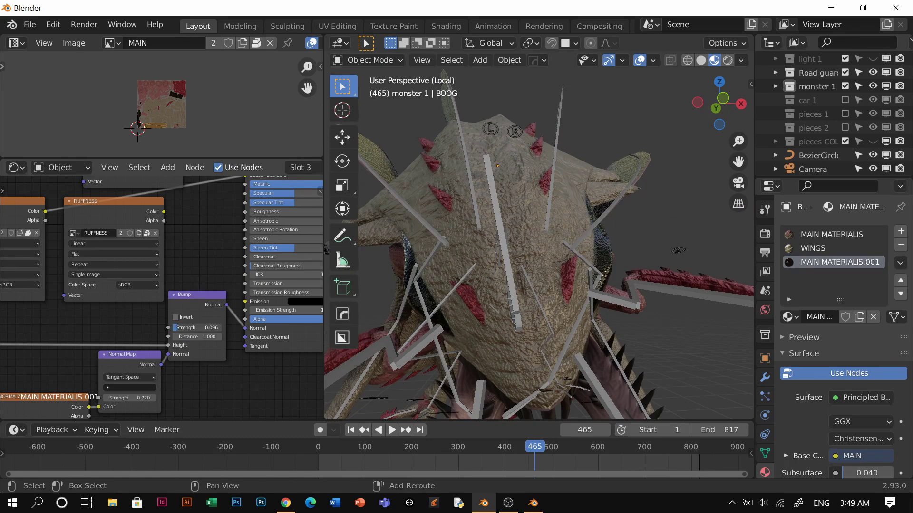
shift+drag(197, 328, 209, 328)
middle_drag(602, 250, 524, 243)
drag(197, 327, 190, 328)
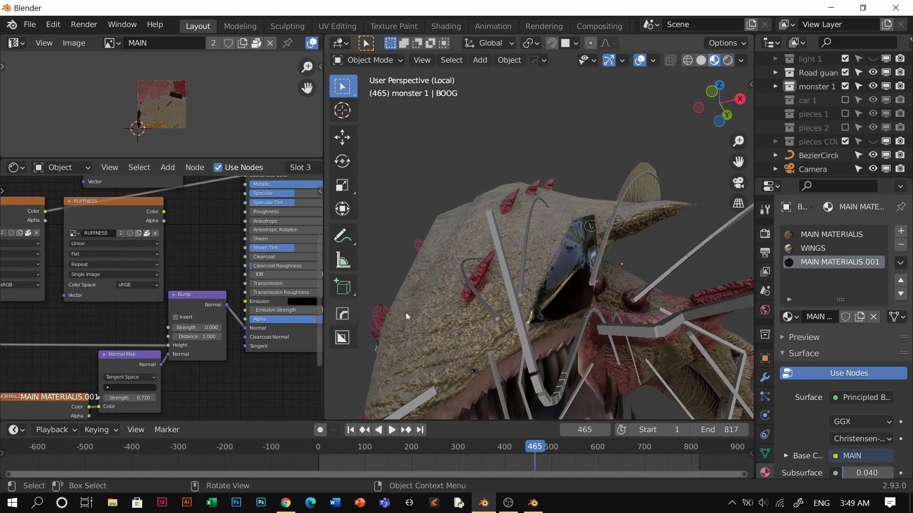
Raise the eye material's Roughness slightly to about 0.039 and its Clearcoat to the maximum.
middle_drag(521, 286, 553, 249)
click(541, 286)
scroll(538, 266, down, 2)
scroll(538, 266, up, 3)
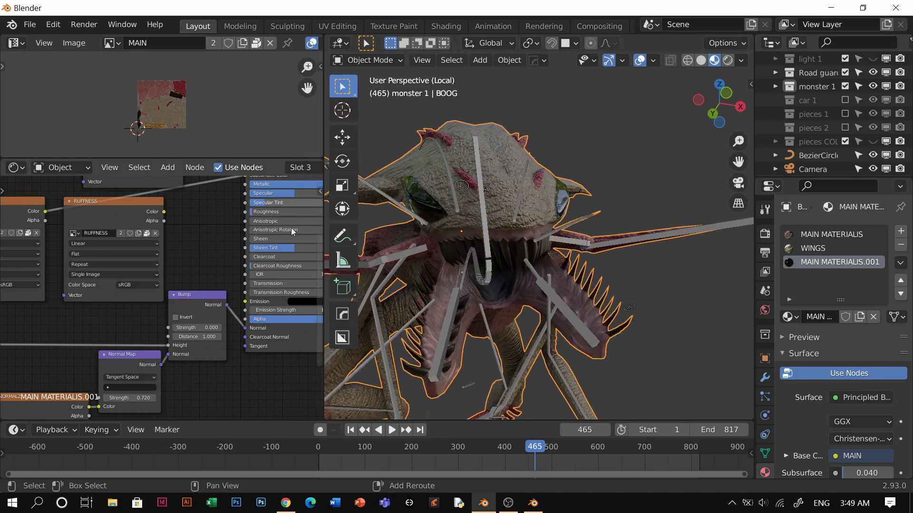
drag(281, 255, 324, 257)
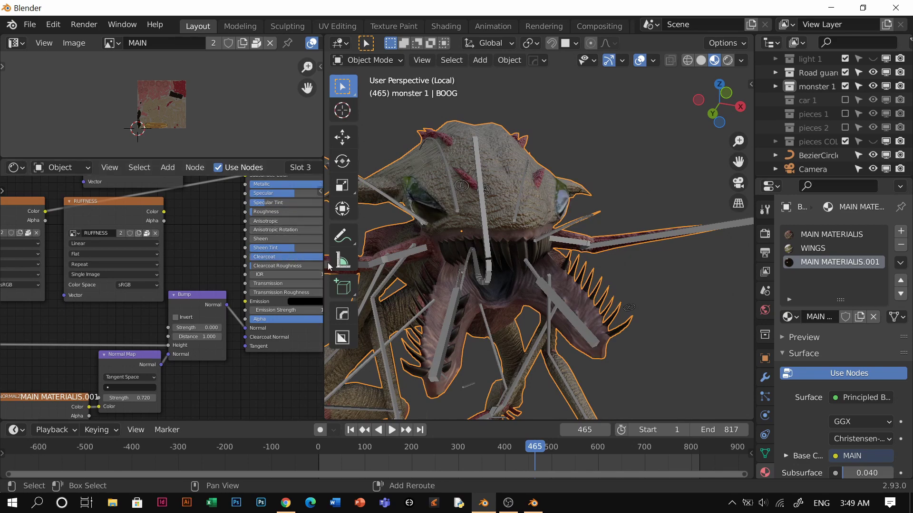
middle_drag(375, 252, 579, 271)
Select the linked faces of the monster's inner mouth and assign them the MAIN MATERIALIS.001 material.
key(ctrl+Tab)
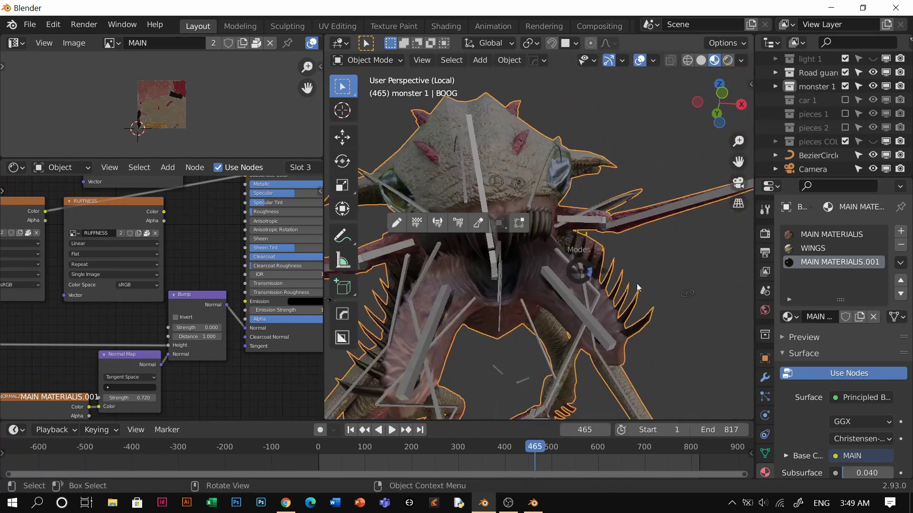
click(637, 287)
key(l)
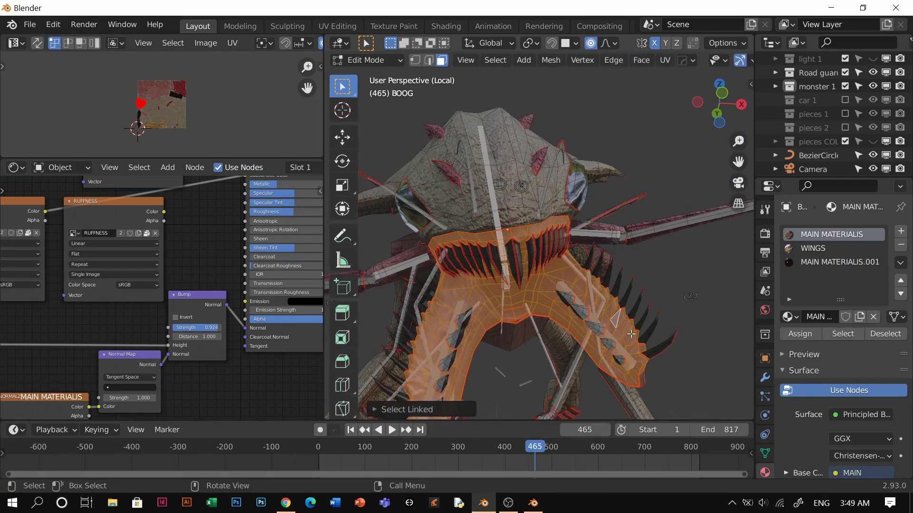
middle_drag(530, 274, 594, 276)
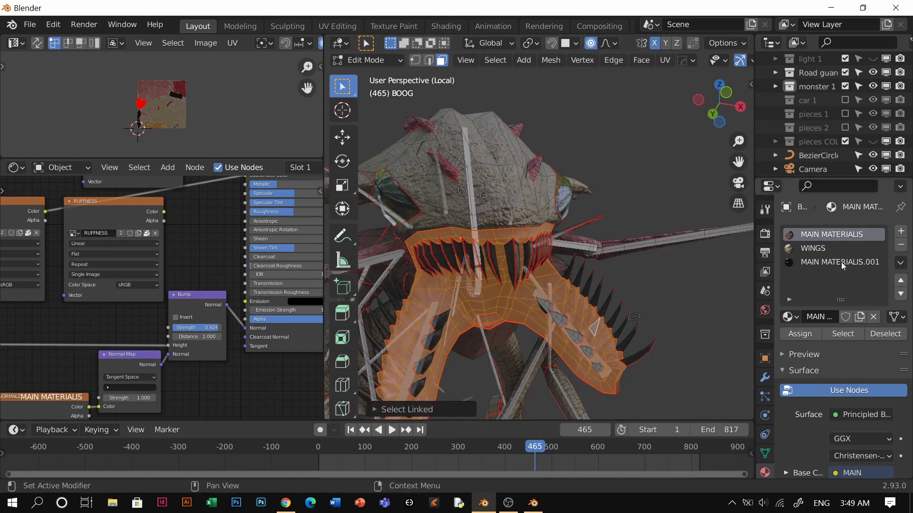
click(840, 263)
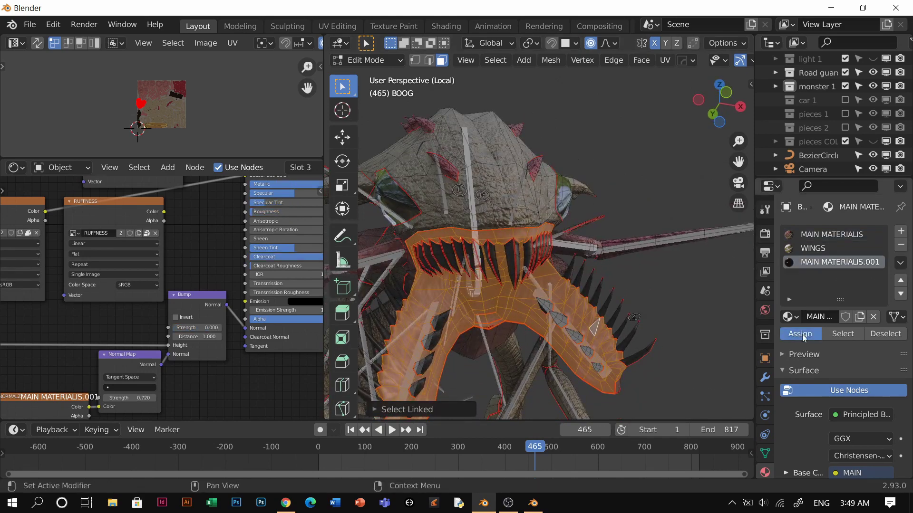
click(800, 335)
key(ctrl+Tab)
Set MAIN MATERIALIS.001's Metallic to 0.687, Specular Tint to 0.174 and Clearcoat to 0.822.
middle_drag(541, 259, 463, 266)
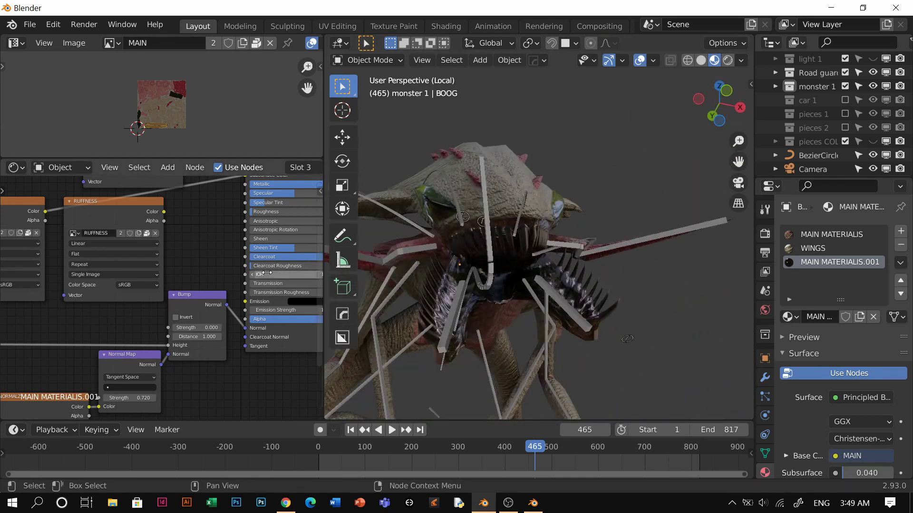
scroll(267, 273, up, 1)
middle_drag(267, 273, 236, 284)
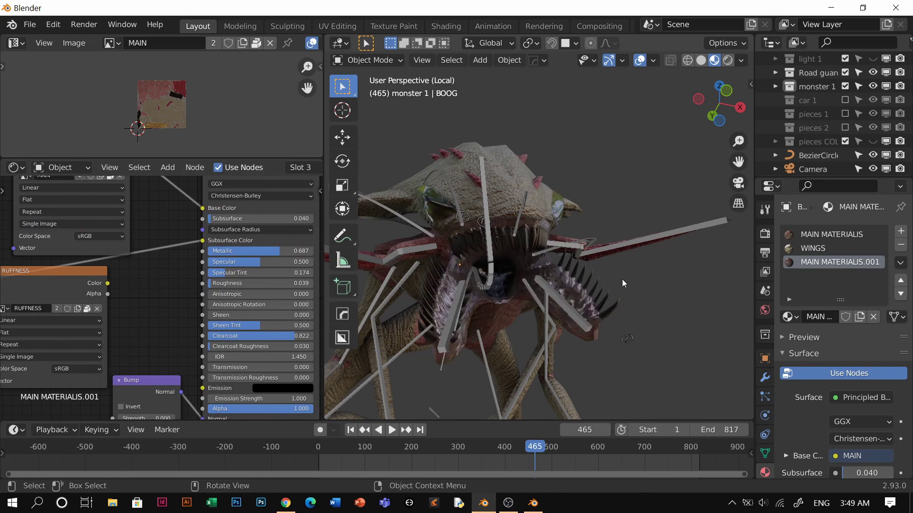
middle_drag(622, 278, 563, 289)
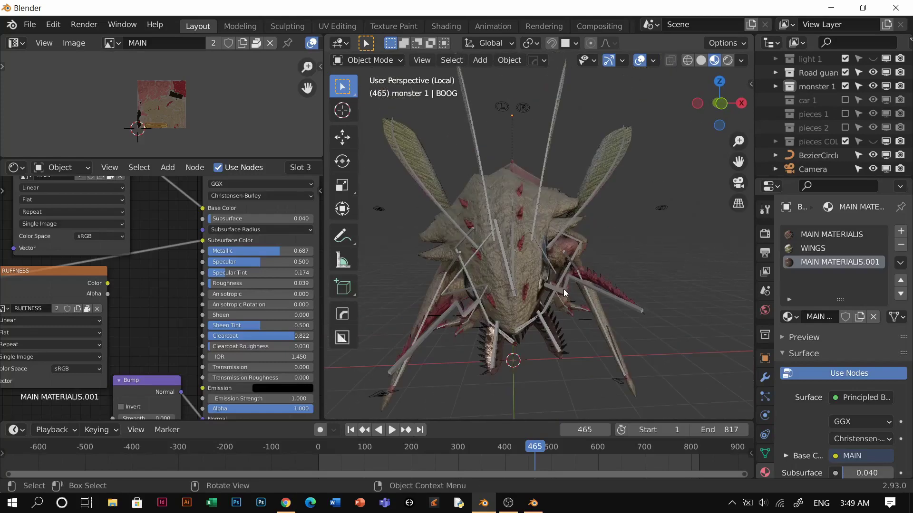
Set the WINGS material's Metallic to 1.000 and Roughness to 0.058, checking the wings up close.
click(589, 167)
click(821, 254)
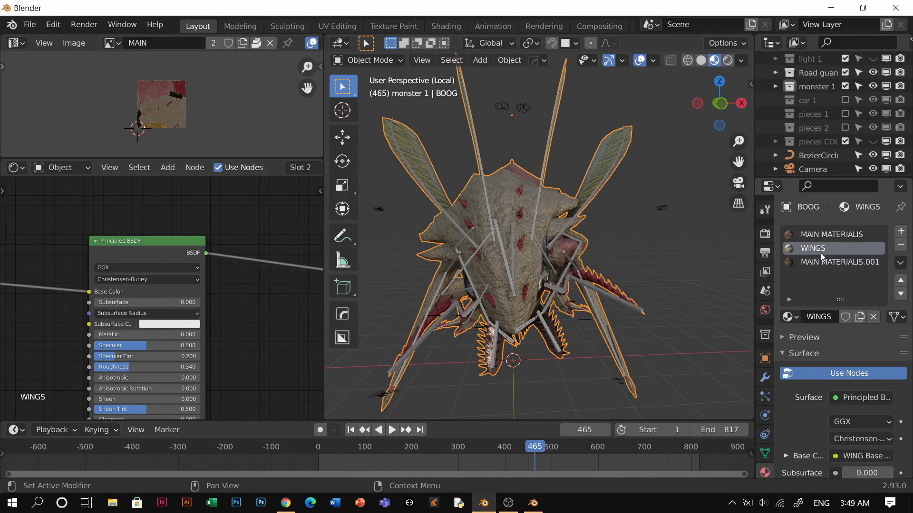
middle_drag(126, 326, 247, 308)
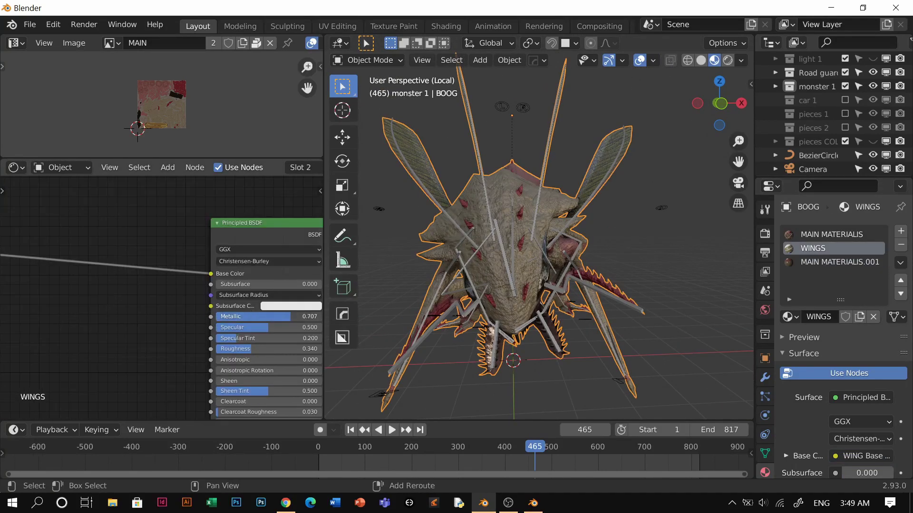
drag(290, 316, 311, 337)
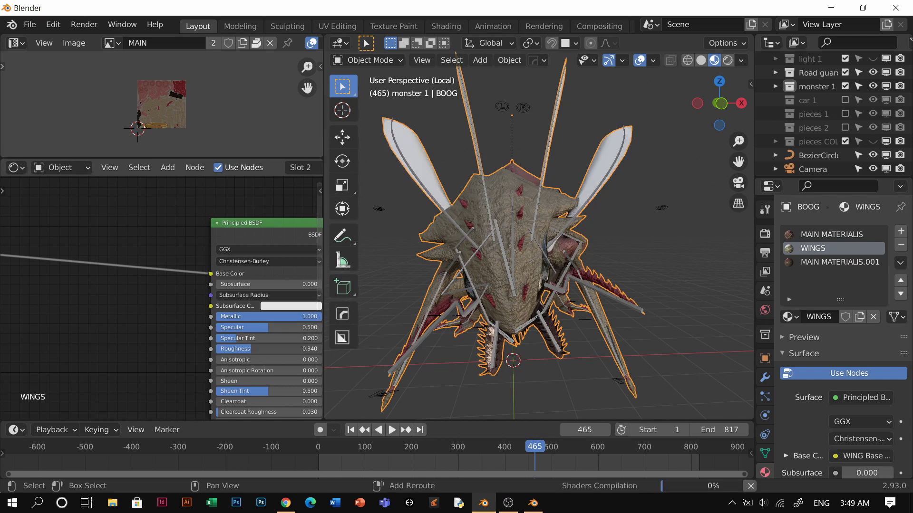
drag(260, 349, 247, 353)
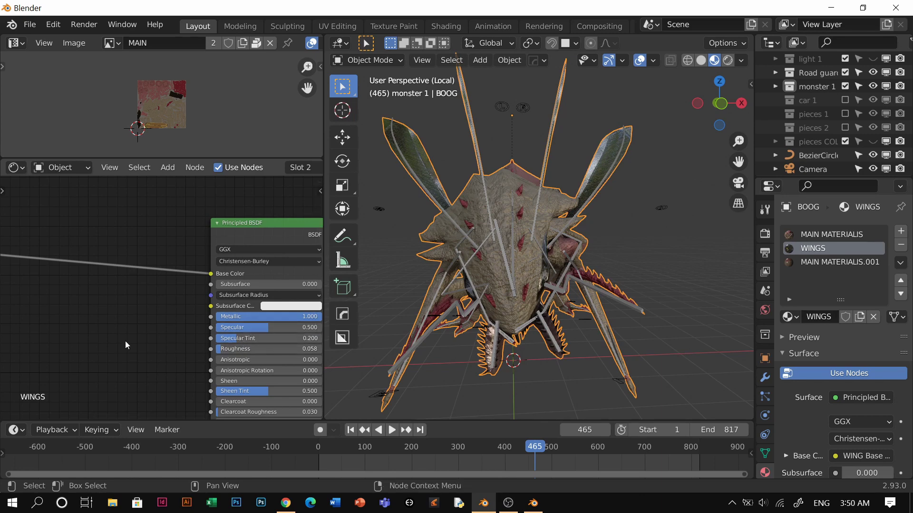
middle_drag(580, 304, 560, 268)
click(560, 268)
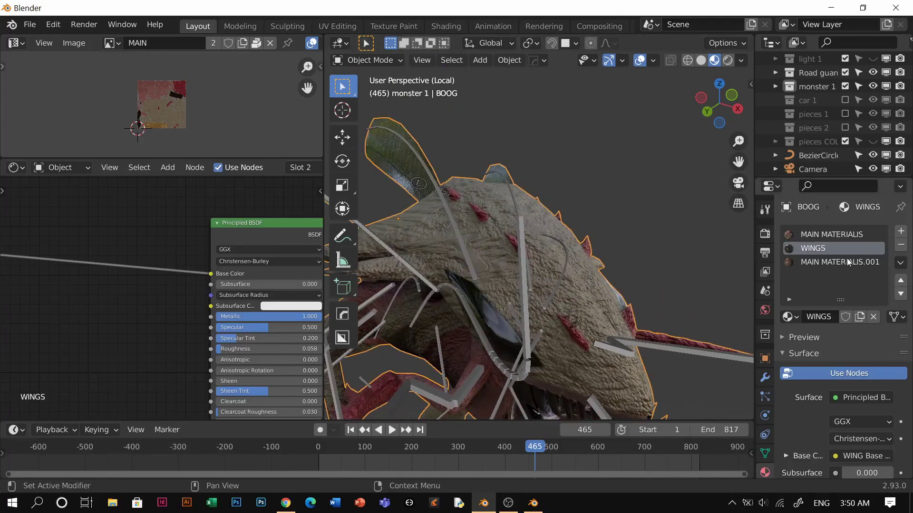
Insert a Hue Saturation Value node between MAIN and the Principled BSDF in MAIN MATERIALIS, with Saturation 1.080 and Value 0.570.
click(830, 235)
key(shift+a)
text(h)
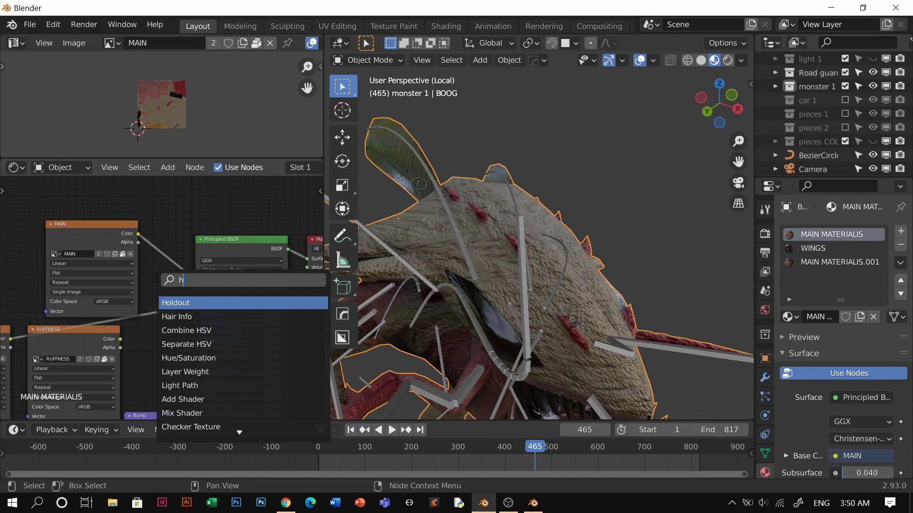
text(u)
key(Return)
click(164, 244)
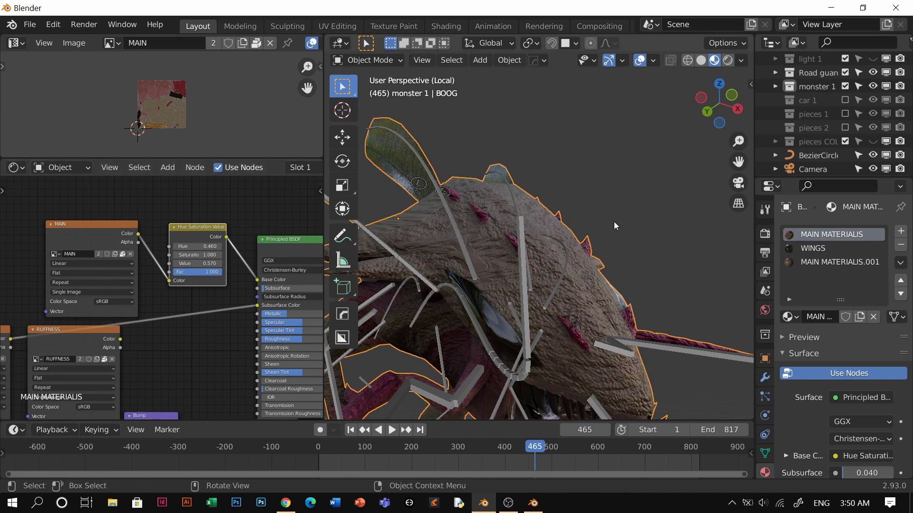
middle_drag(614, 221, 548, 269)
Switch to the Artlist library in Chrome, start the track Reminder, and return to Blender.
key(alt+Tab)
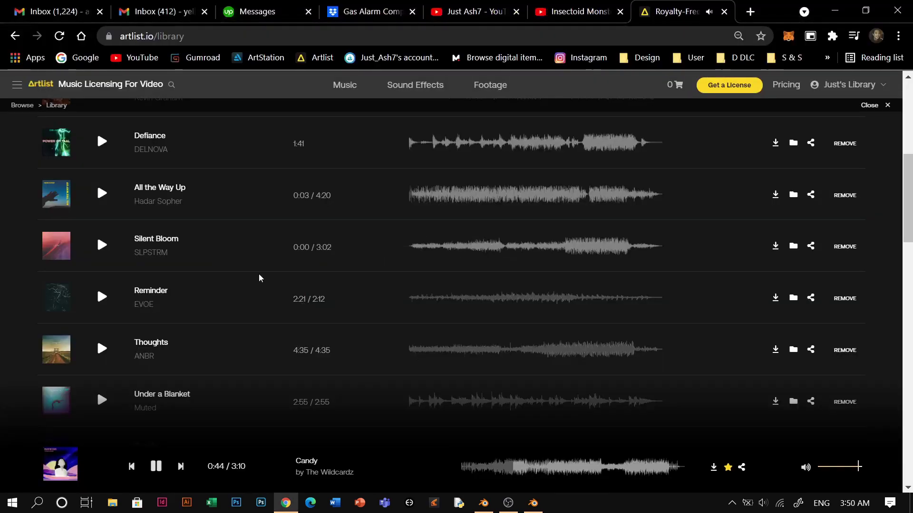
click(101, 296)
key(alt+Tab)
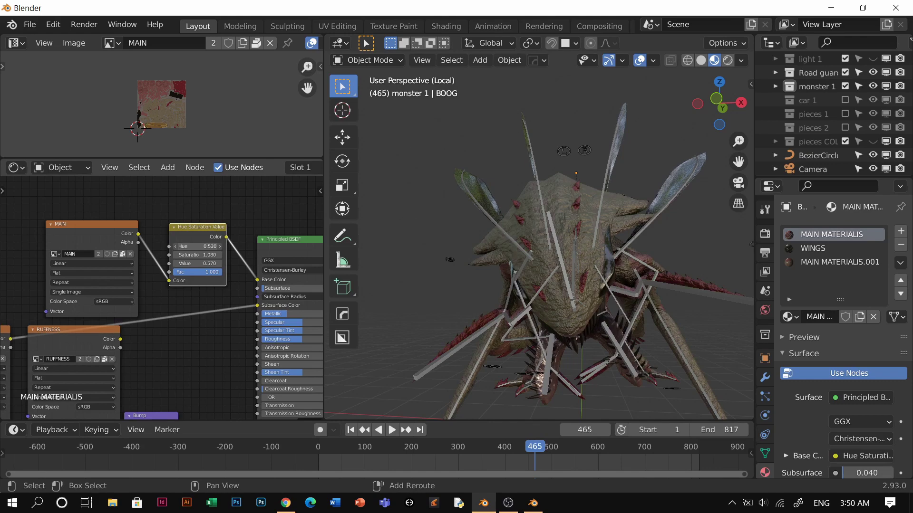
Set the Hue Saturation Value node's Hue to 0.510 and leave the monster's local view.
middle_drag(521, 287, 563, 232)
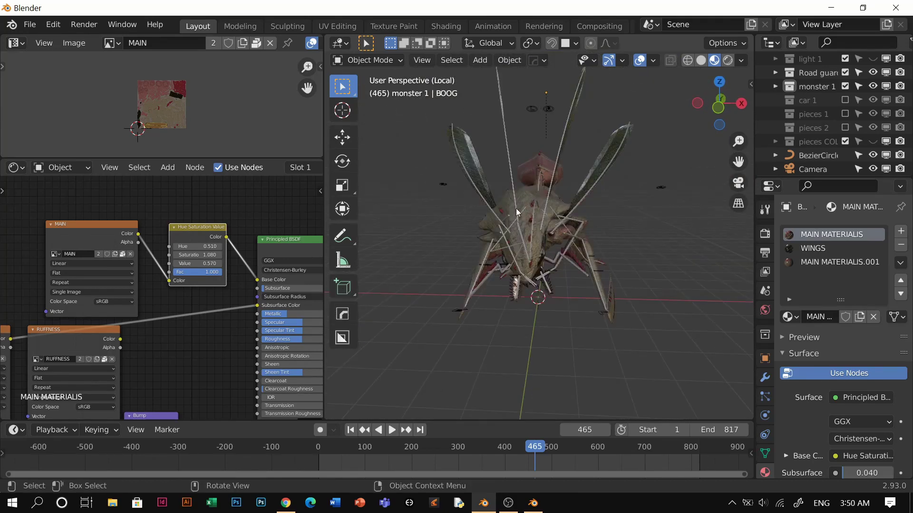
key(KP_Divide)
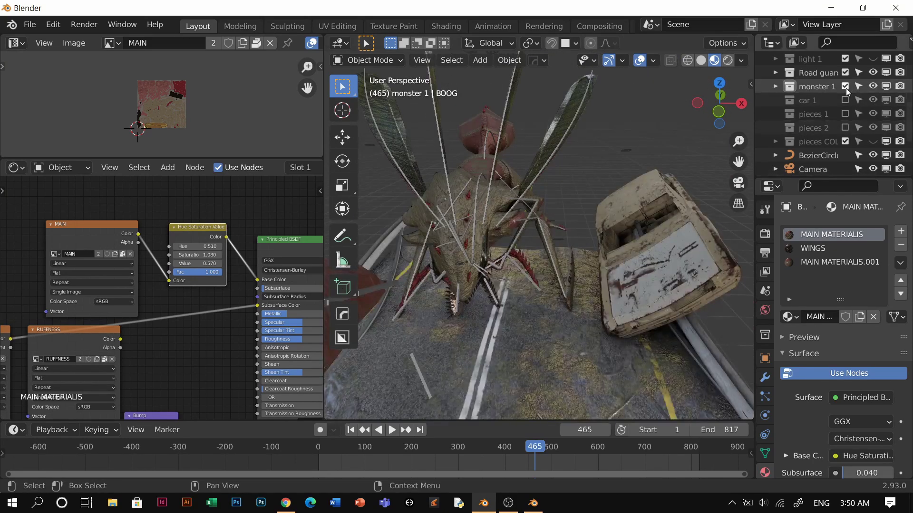
Exclude the monster 1 collection from the view layer and preview the scene through the camera in rendered shading.
click(845, 86)
middle_drag(561, 269, 550, 281)
key(KP_0)
key(z)
click(533, 241)
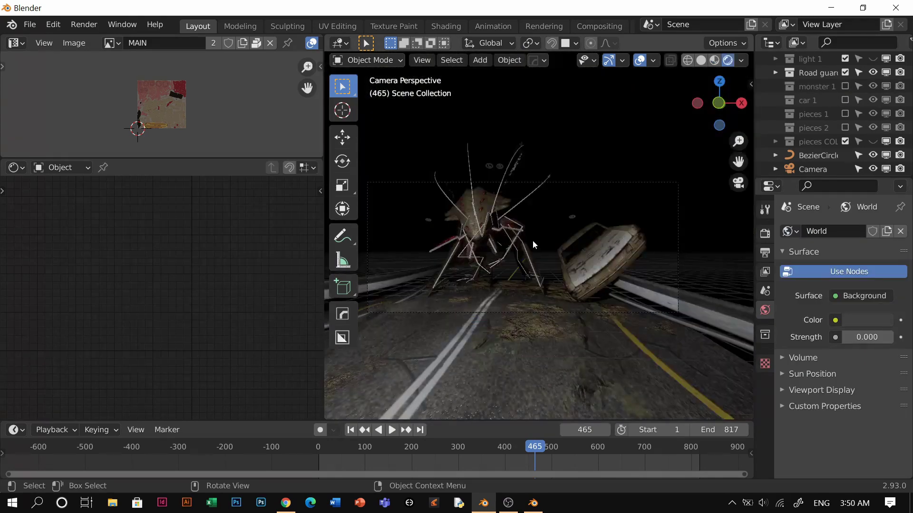
Return the camera view to solid shading and play the animation from an earlier point, stopping at frame 117.
key(z)
click(594, 280)
mouse_move(595, 281)
middle_down()
mouse_move(580, 307)
mouse_move(547, 293)
mouse_move(575, 261)
middle_up()
click(572, 298)
key(grave)
click(483, 308)
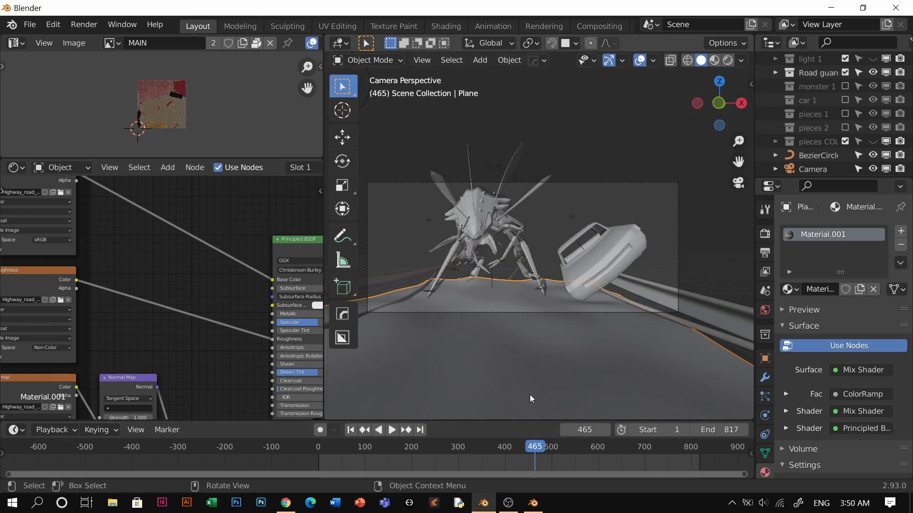
key(space)
click(479, 451)
drag(479, 450, 349, 449)
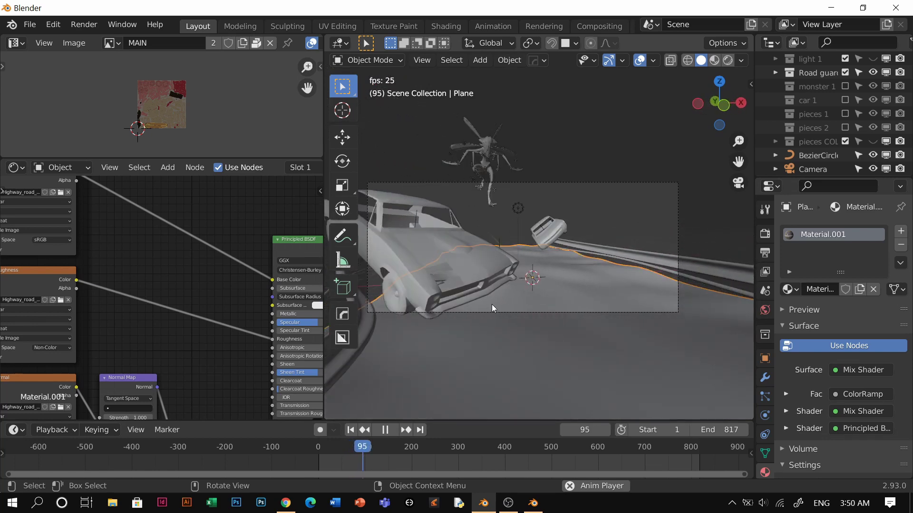
key(space)
Select the flying monster and the tilted car in turn, and preview frame 117 in rendered shading.
click(576, 150)
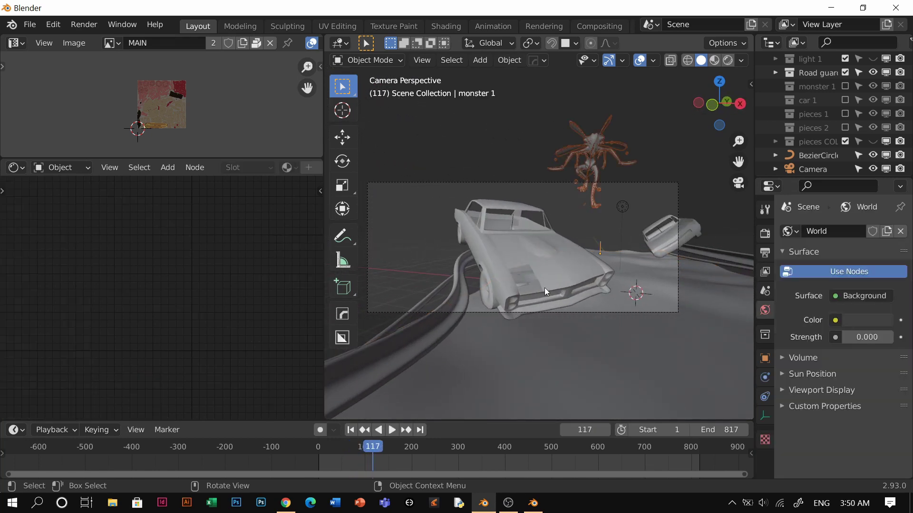
key(z)
click(577, 241)
click(662, 232)
key(z)
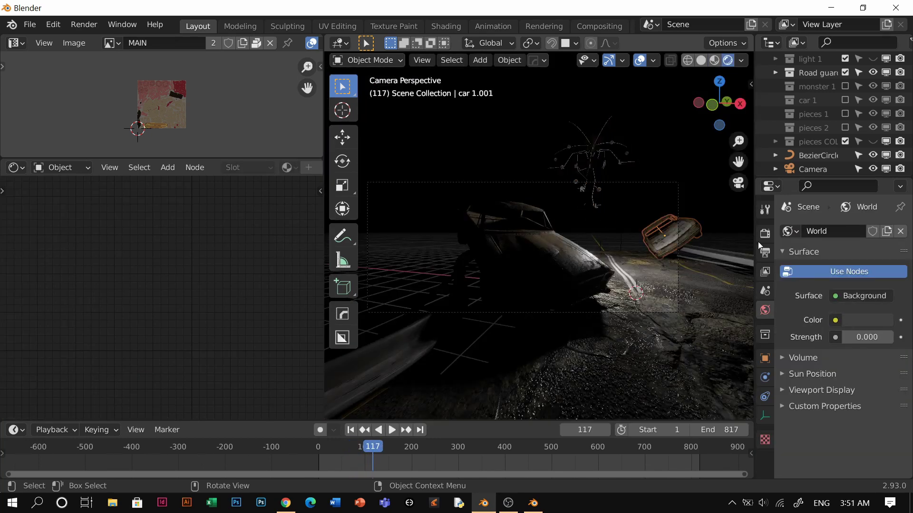
Select the flying monster outside the camera view and insert a keyframe for it at frame 1.
middle_drag(590, 267, 592, 297)
scroll(617, 276, down, 2)
shift+middle_drag(635, 256, 519, 379)
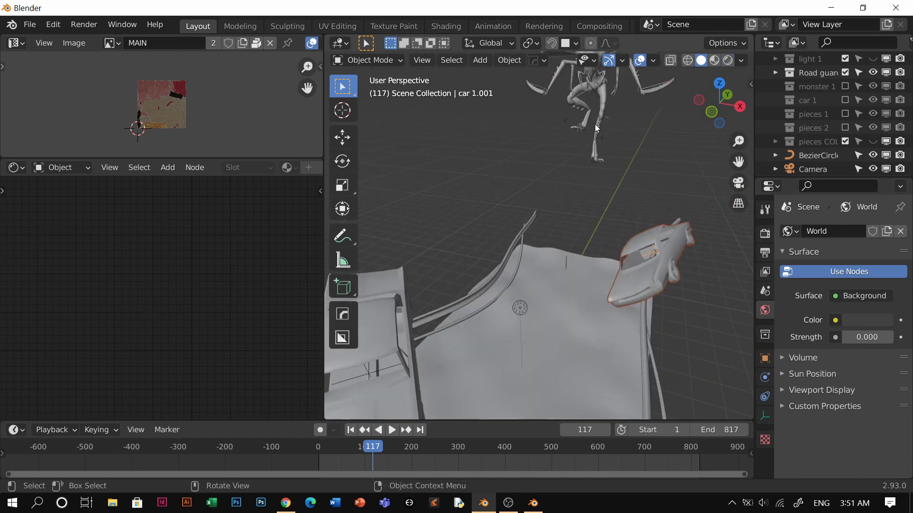
click(595, 126)
shift+middle_drag(595, 127, 546, 255)
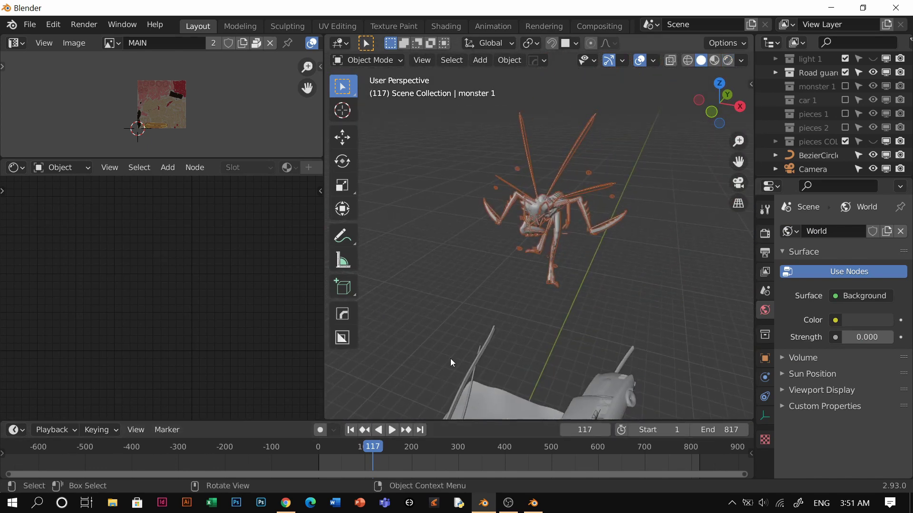
click(350, 429)
key(g)
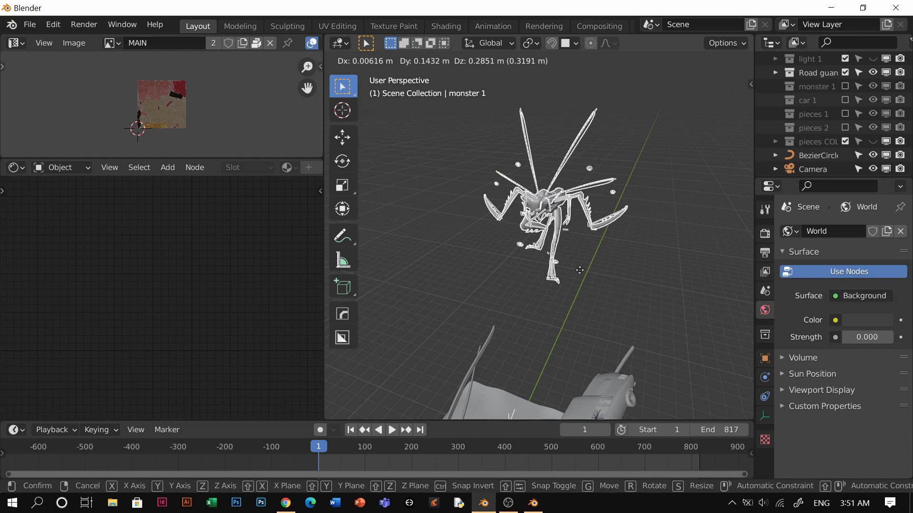
click(579, 272)
key(i)
click(555, 305)
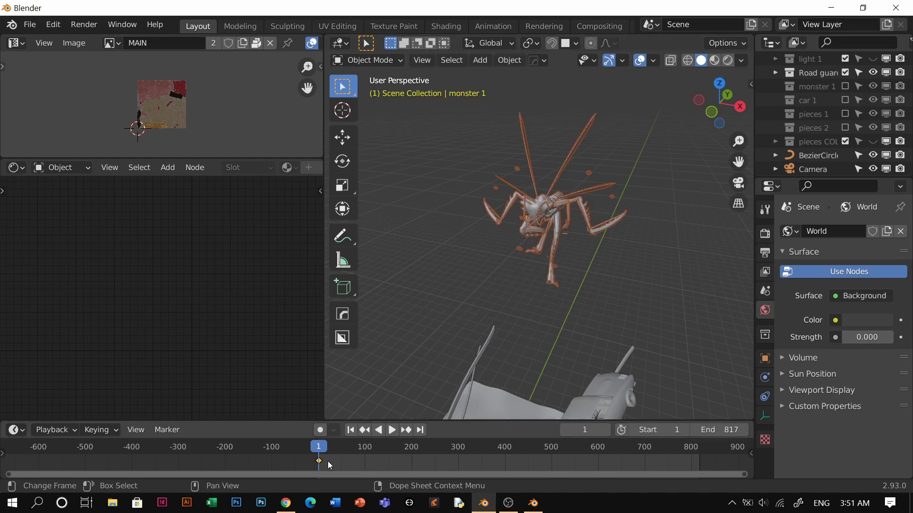
Move the monster's keyframe from frame 1 to frame 430.
key(g)
right_click(484, 461)
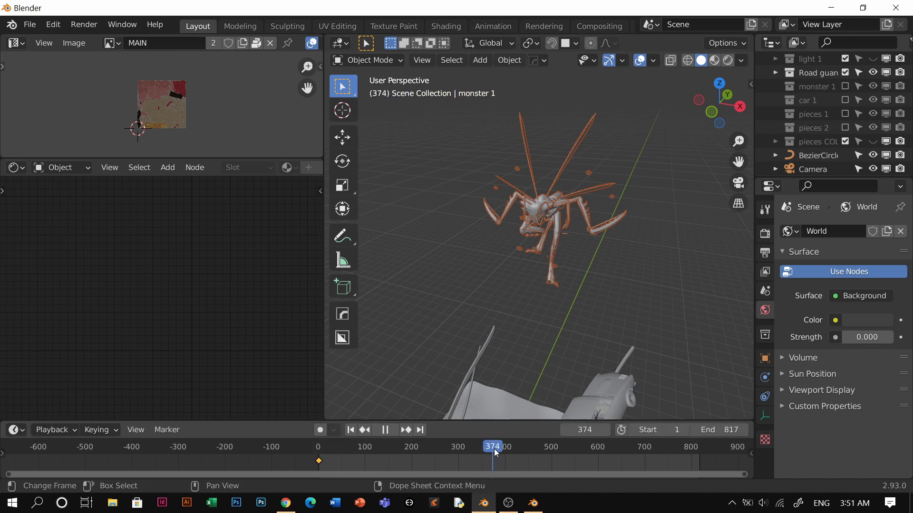
drag(494, 449, 518, 449)
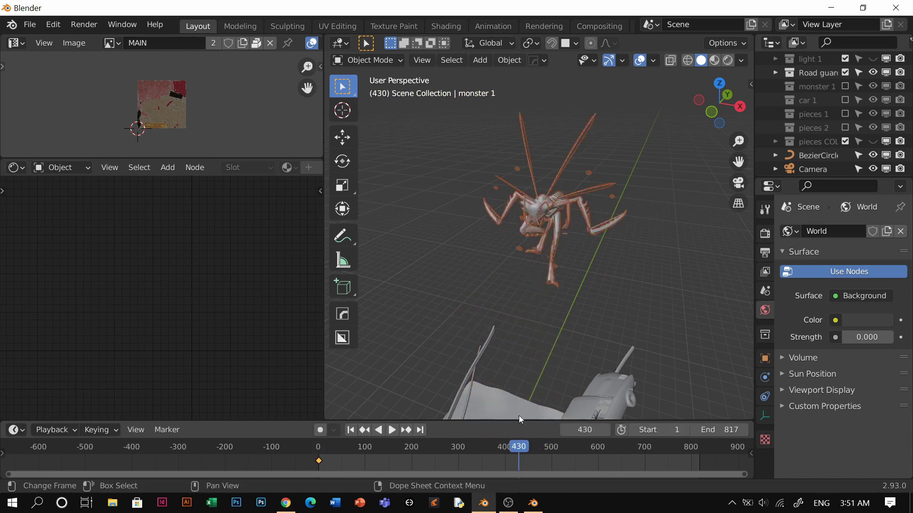
key(g)
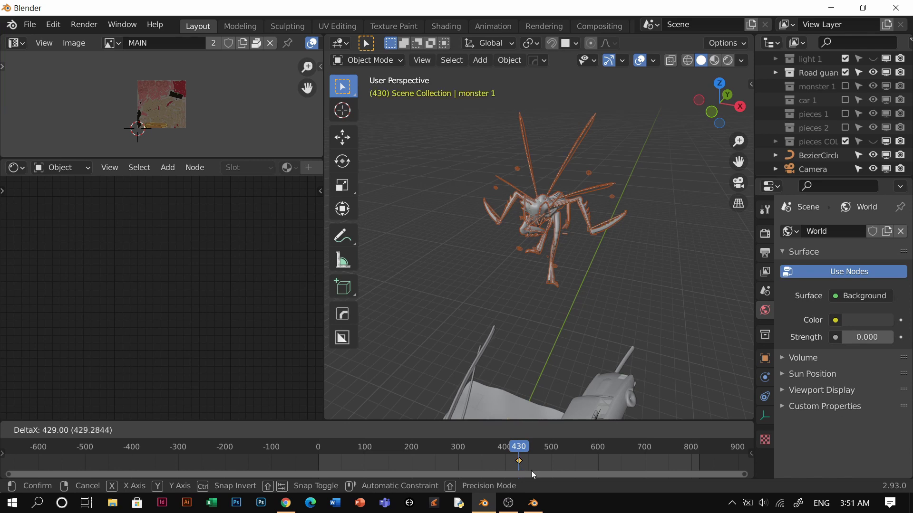
click(531, 471)
Raise the monster high above the road at frame 395 and insert a keyframe there.
key(g)
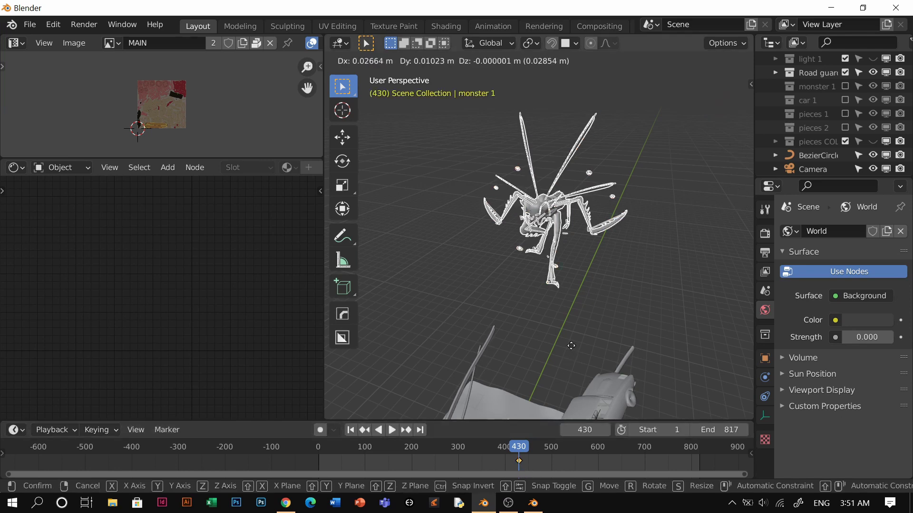
right_click(413, 83)
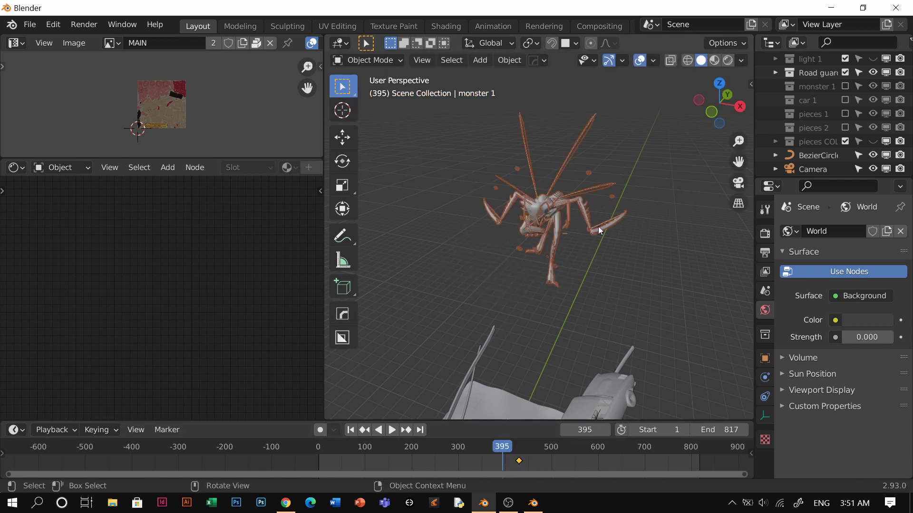
key(g)
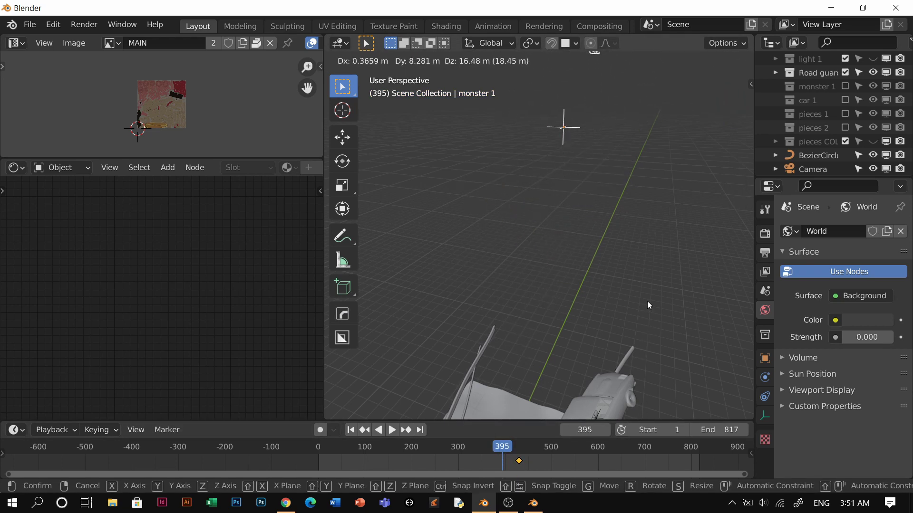
right_click(608, 293)
key(i)
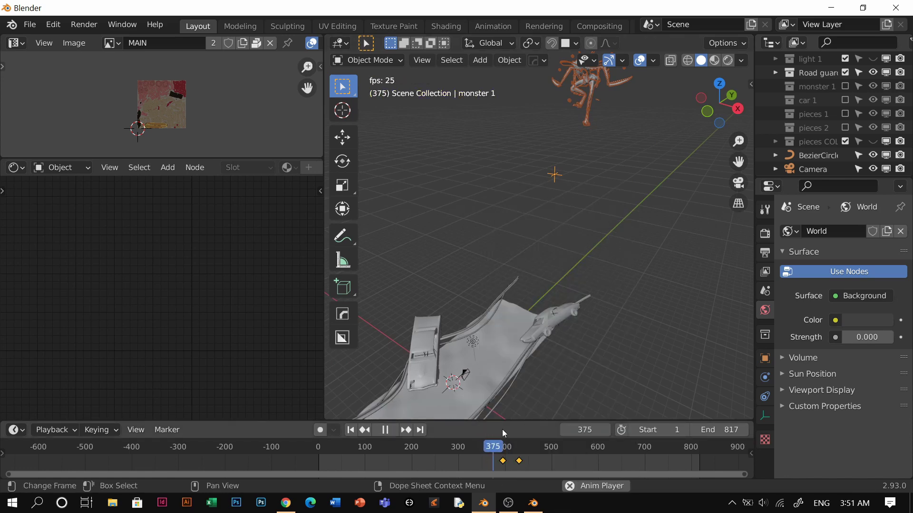
Move the monster's frame 395 keyframe close to its landing keyframe, and play the descent through the camera.
key(space)
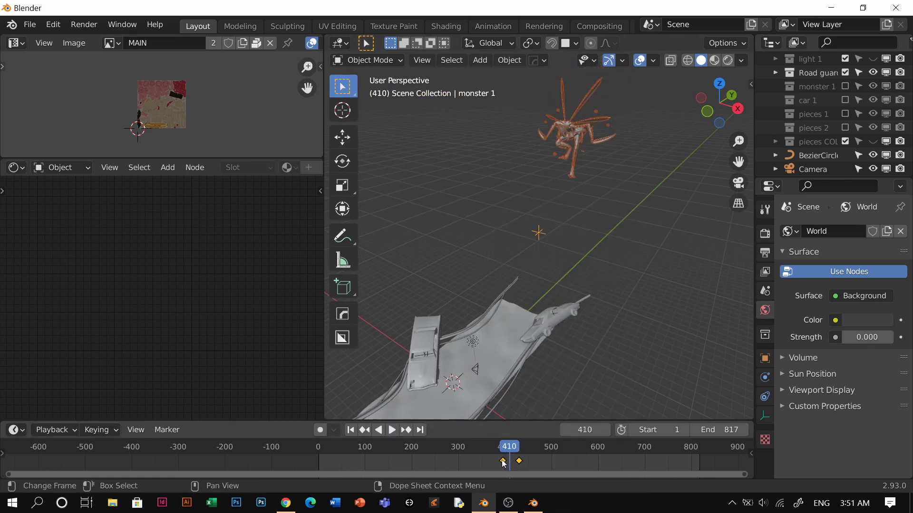
drag(504, 464, 513, 467)
right_click(510, 468)
click(502, 462)
key(space)
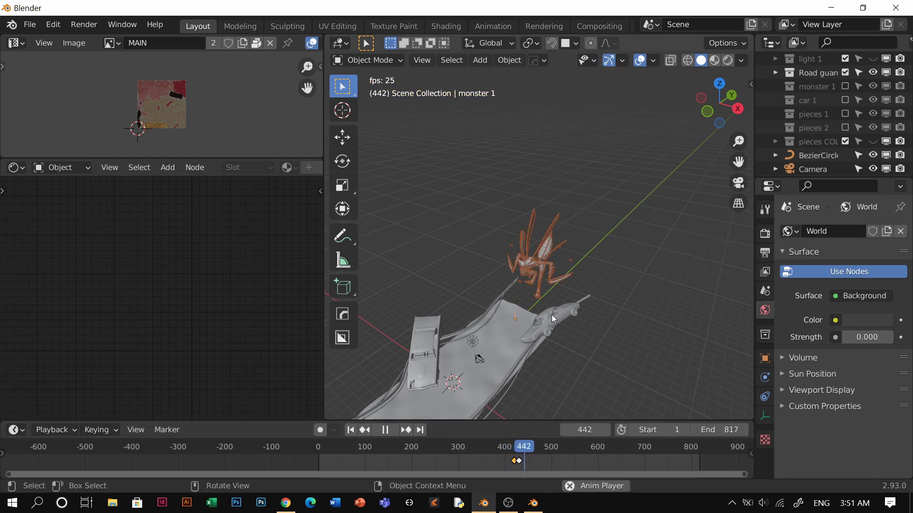
key(KP_0)
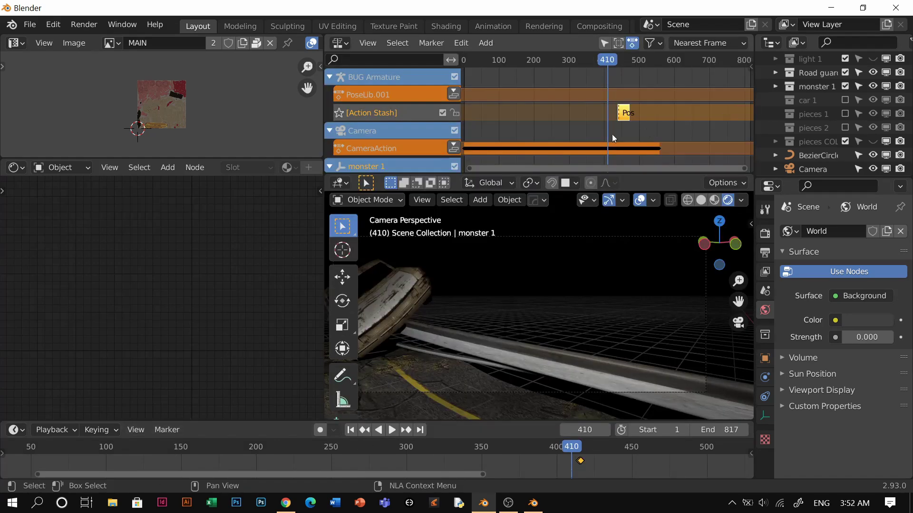
Shift the BUG Armature's stashed action strip to about frames 405–439, exclude the monster 1 collection, and play the landing to frame 442.
key(g)
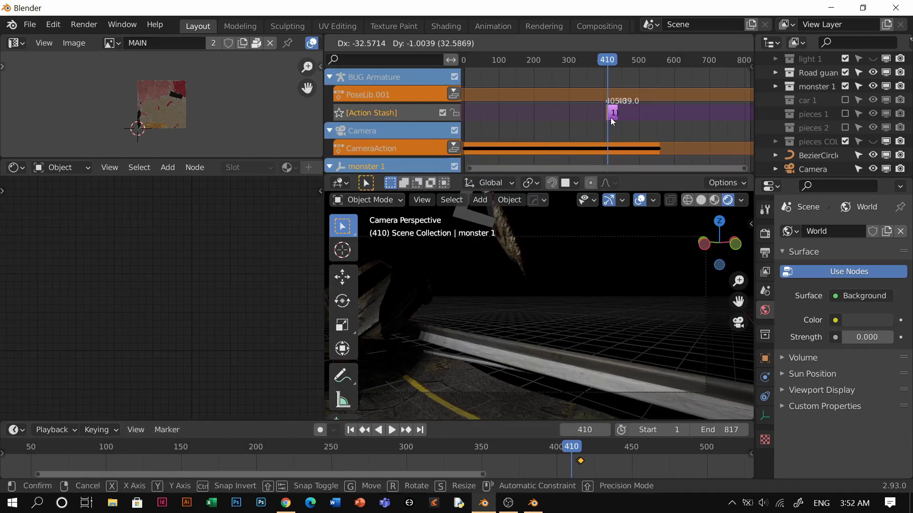
click(615, 120)
key(space)
key(space)
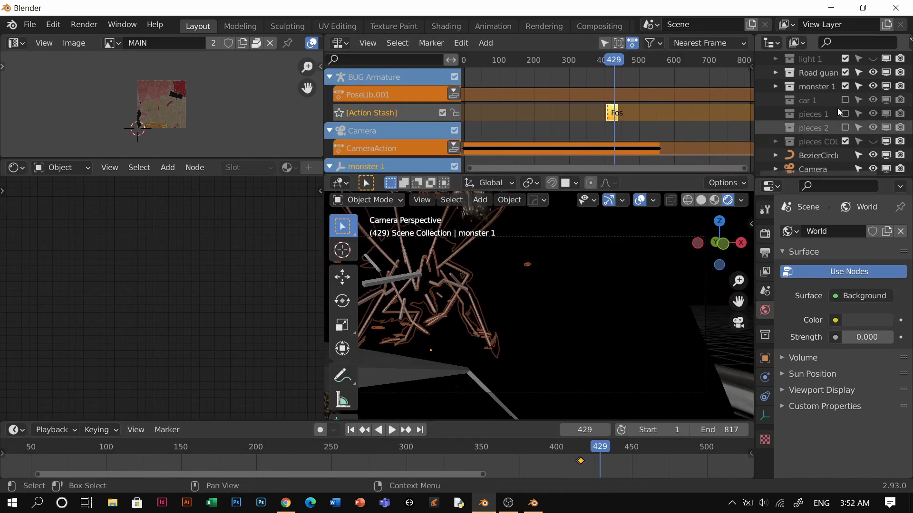
click(845, 86)
key(space)
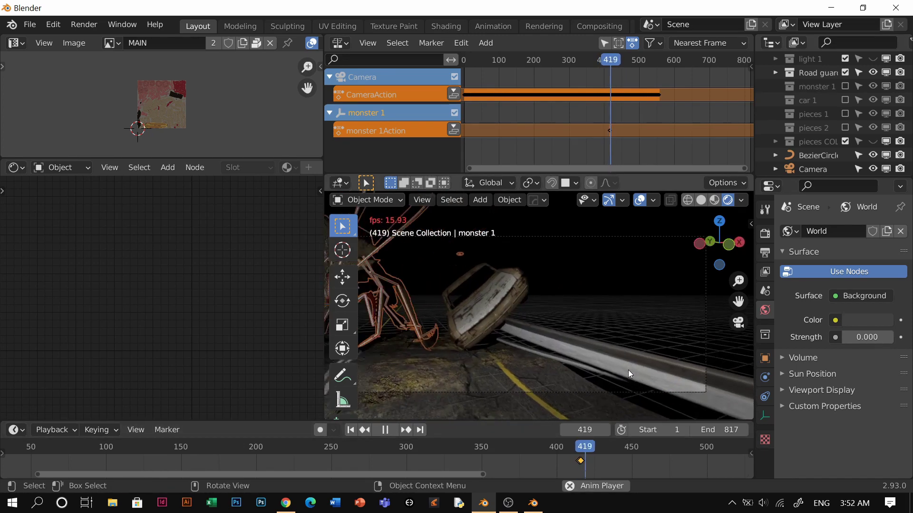
key(space)
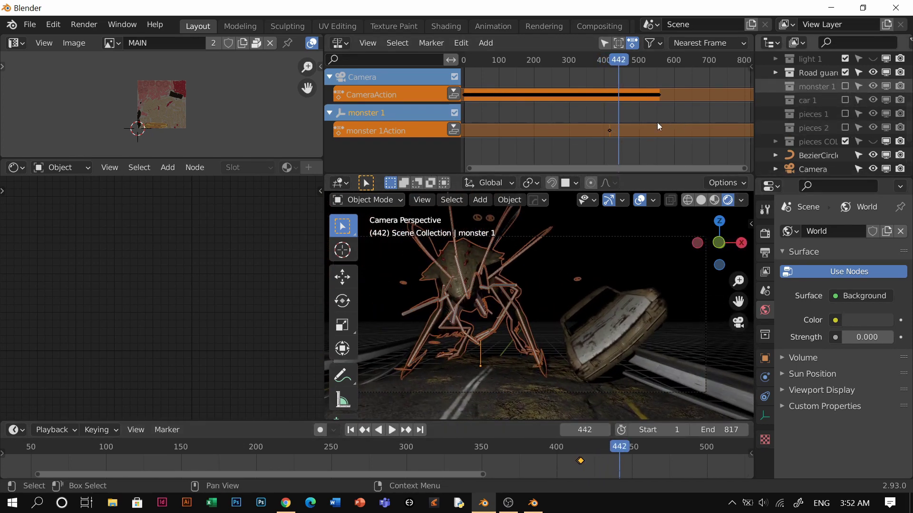
Shift the BUG Armature's action strip to start at about frame 423 and play the landing up to frame 441.
key(g)
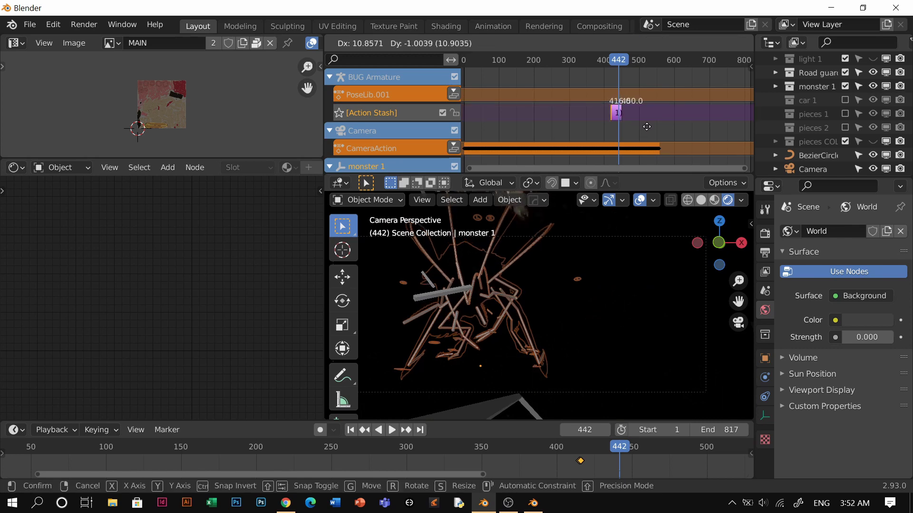
click(649, 127)
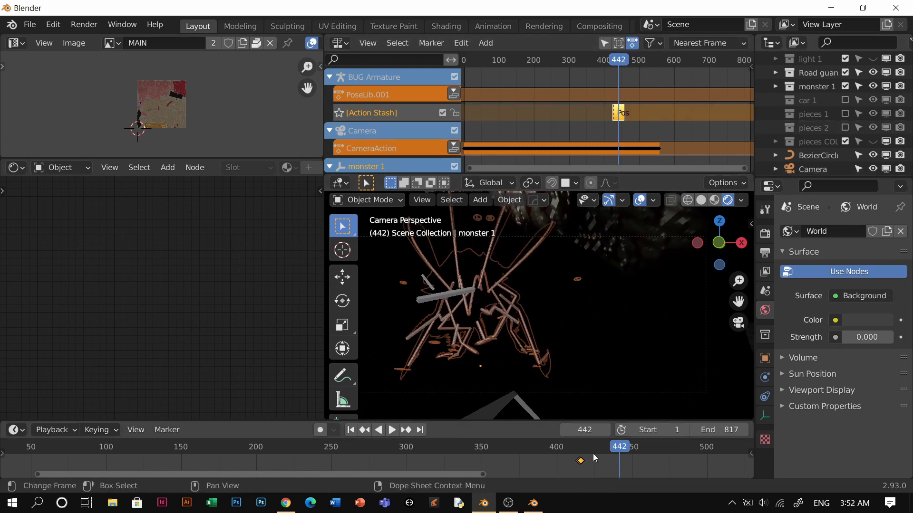
click(576, 449)
key(space)
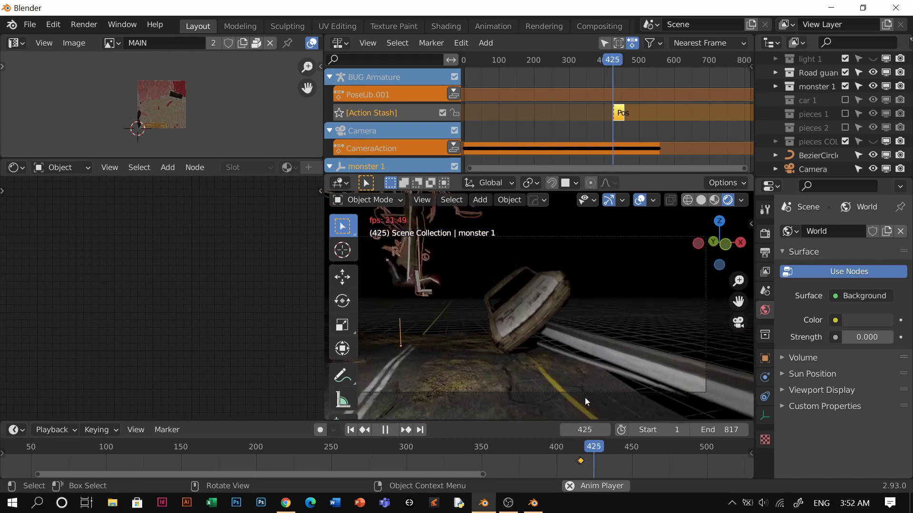
key(KP_0)
key(space)
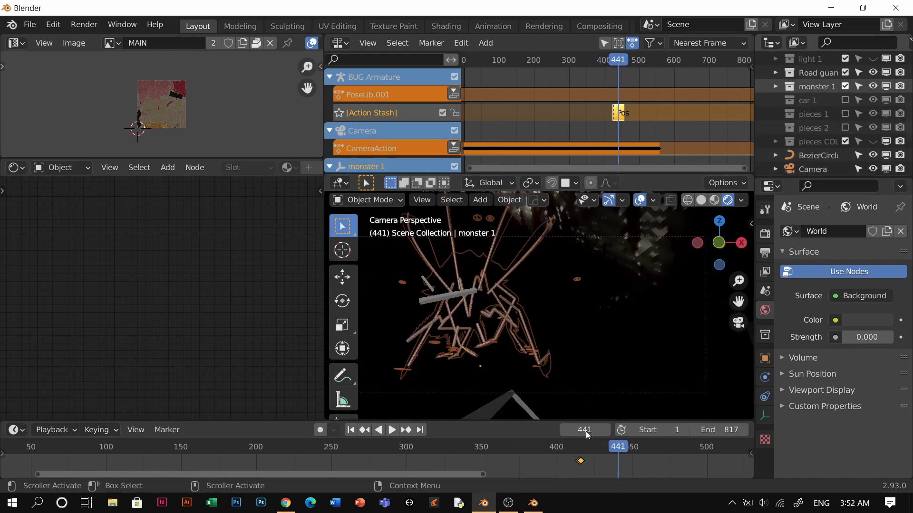
Replay the monster's landing twice from shortly before touchdown, stopping at frame 435, to check the pose timing.
click(573, 448)
key(space)
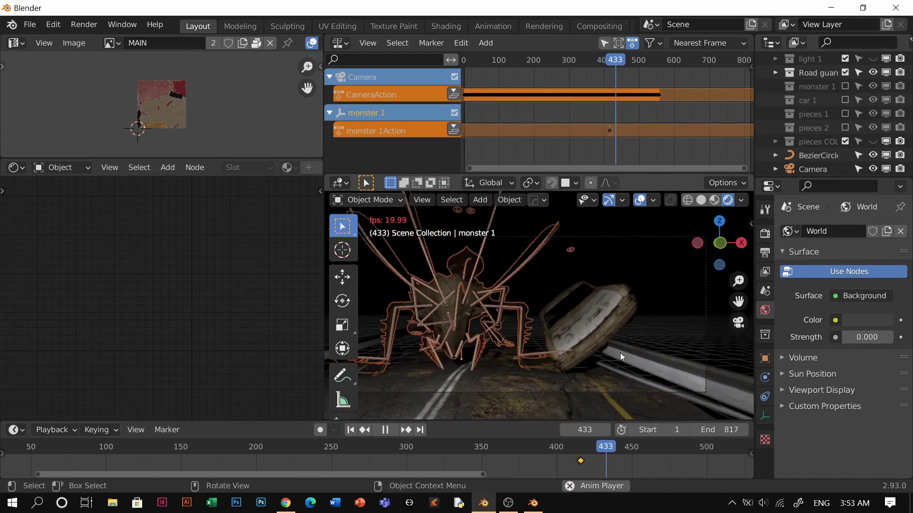
key(space)
click(580, 448)
key(space)
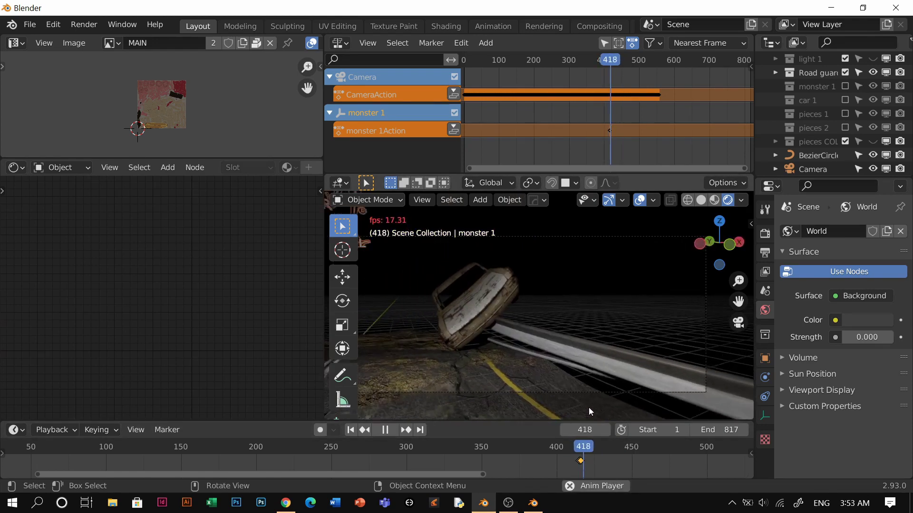
key(space)
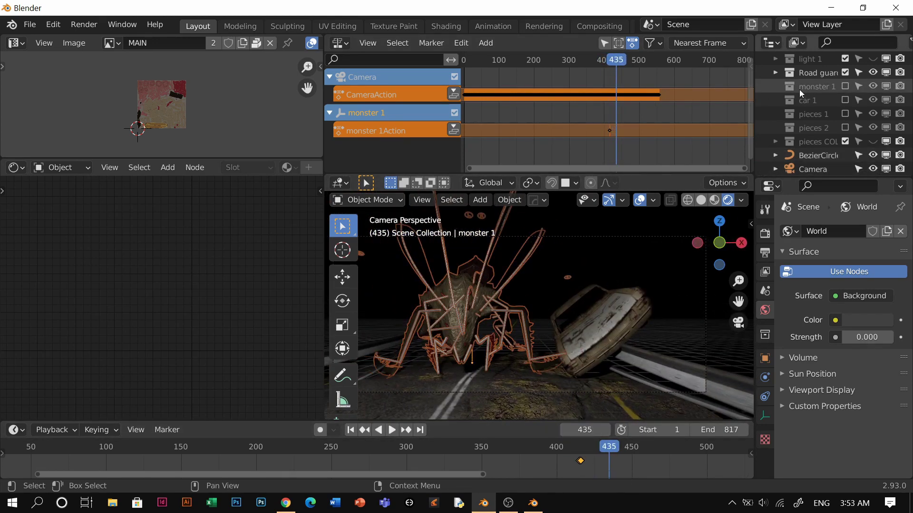
Shift the BUG Armature's action strip back to about frame 419, exclude the monster 1 collection, and play the shot to frame 532.
click(846, 86)
key(g)
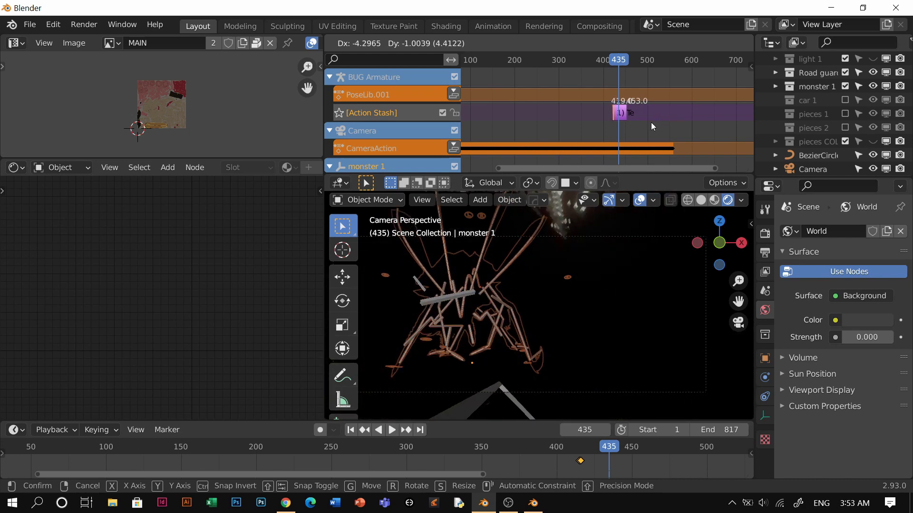
click(649, 119)
click(845, 86)
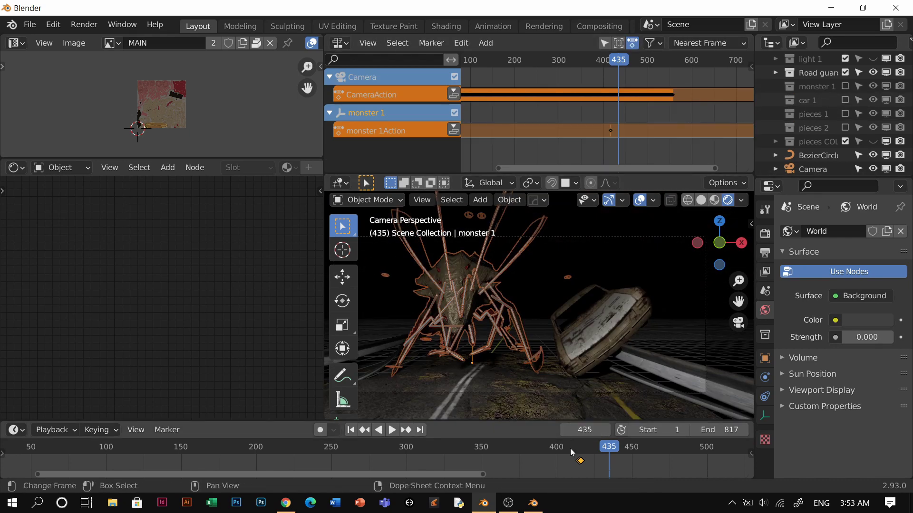
key(space)
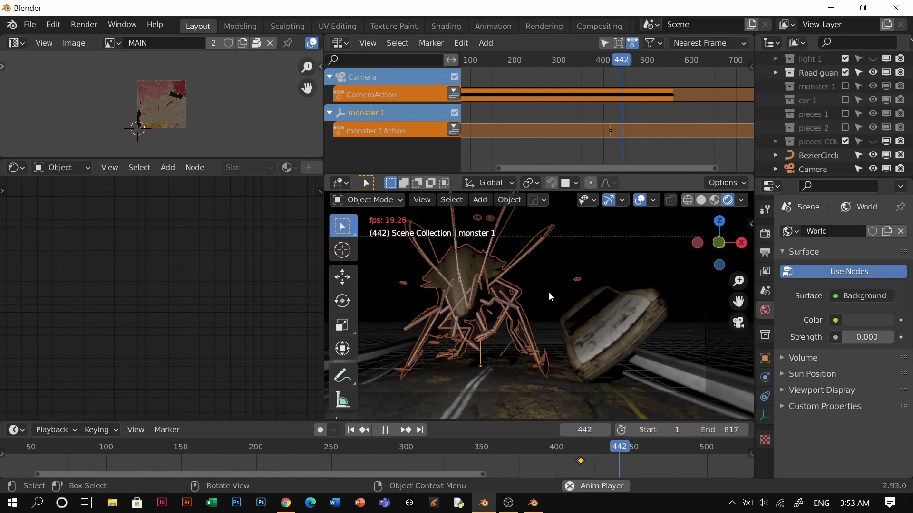
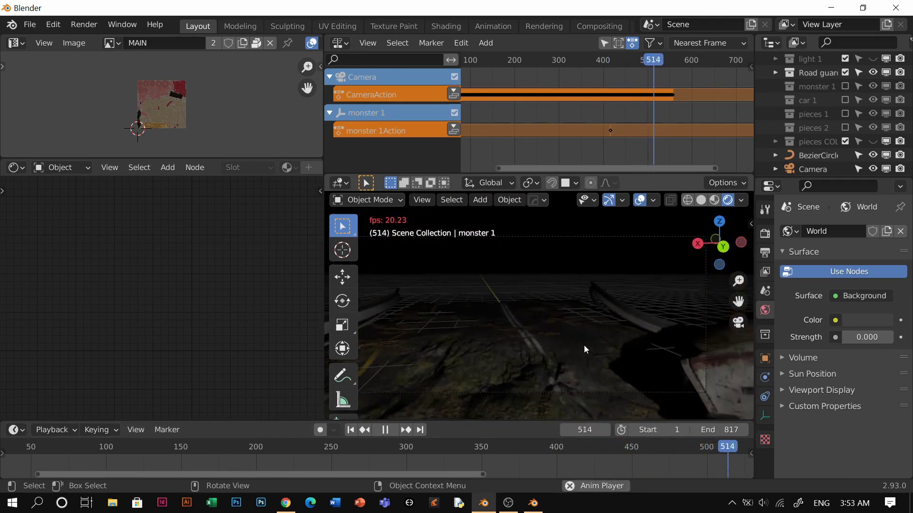
key(space)
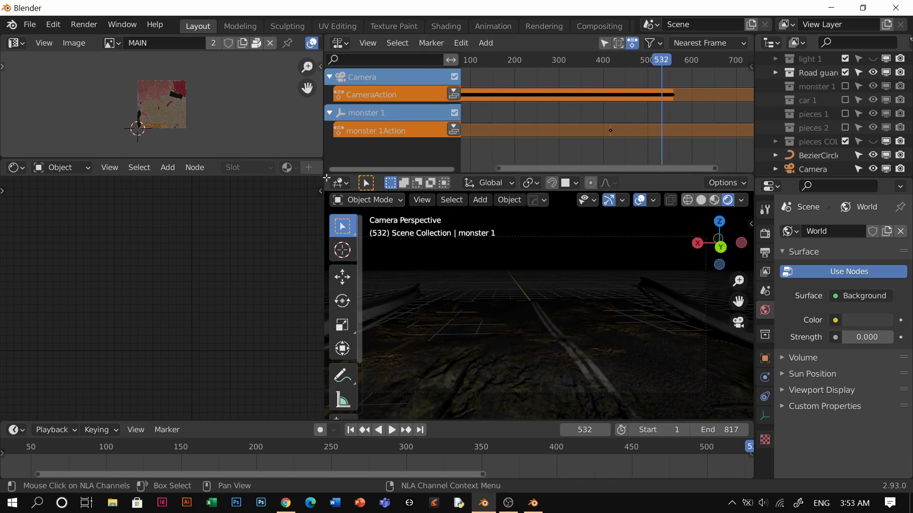
Close the animation strip editor above the viewport, return to frame 1, and show the scene in solid shading outside the camera view.
drag(326, 177, 305, 143)
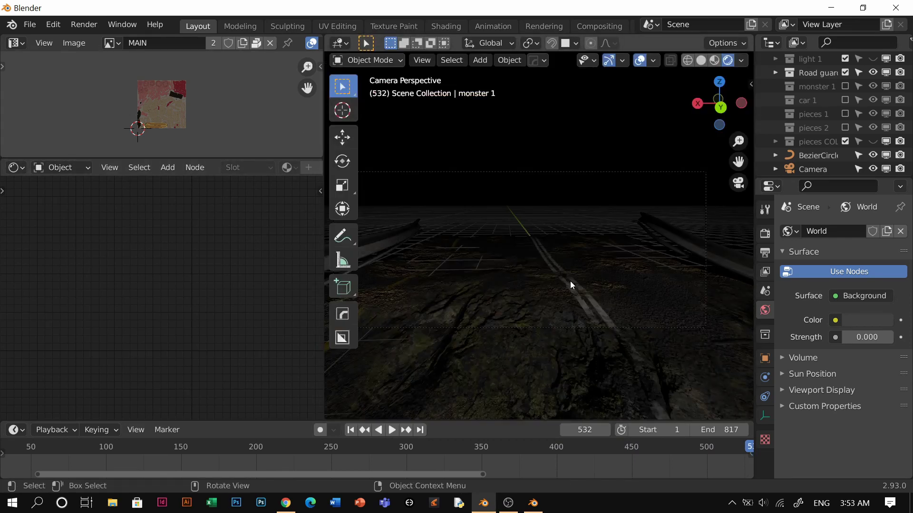
scroll(569, 281, down, 2)
click(358, 446)
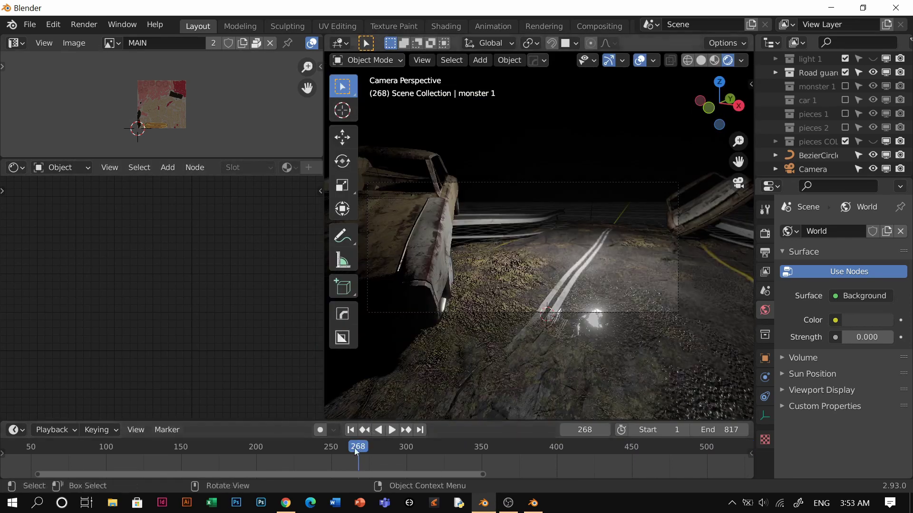
key(shift+Left)
mouse_move(539, 287)
middle_down()
mouse_move(518, 284)
mouse_move(560, 286)
mouse_move(561, 266)
mouse_move(589, 290)
mouse_move(560, 277)
mouse_move(528, 300)
mouse_move(527, 280)
middle_up()
key(z)
click(634, 277)
scroll(555, 270, down, 3)
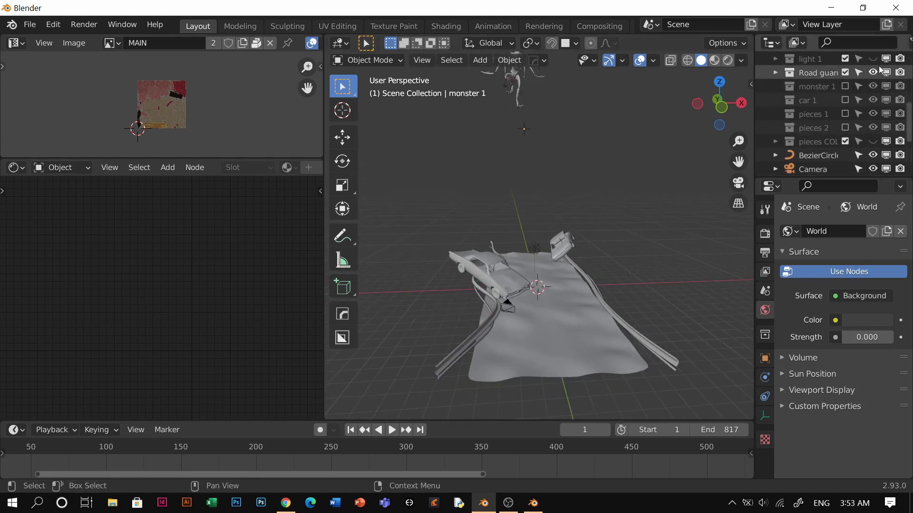
Add a cube mesh at the middle of the road and scale it up to about the road's width.
key(shift+a)
mouse_move(565, 214)
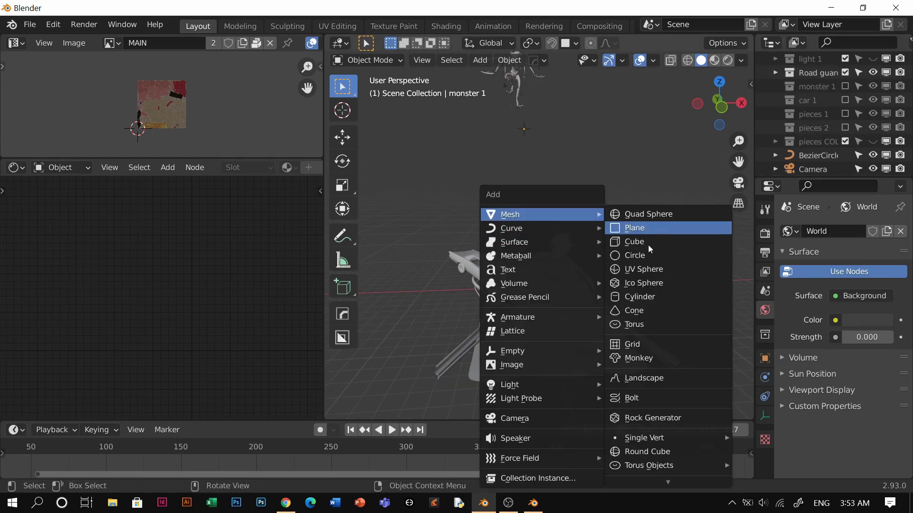
click(649, 244)
key(s)
click(572, 293)
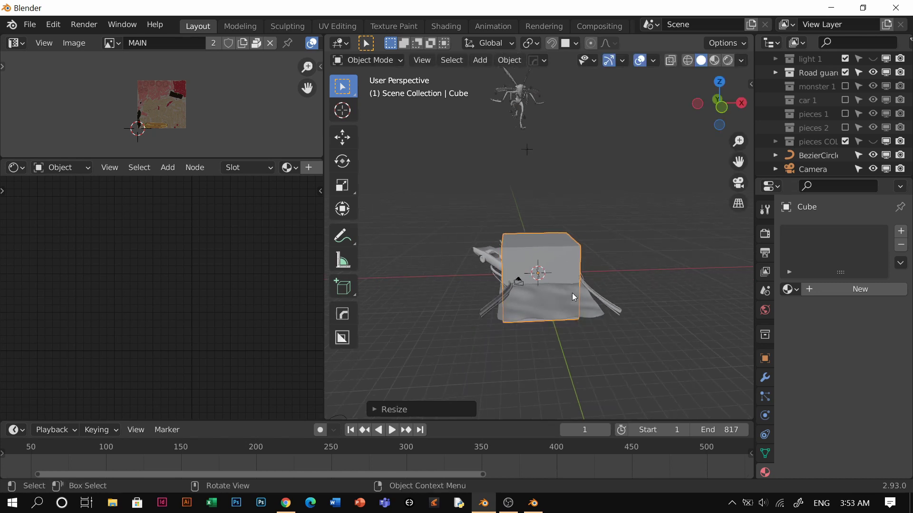
Stretch the cube along the X and Y axes so it covers the road.
middle_drag(572, 293, 584, 331)
key(s)
key(x)
click(617, 315)
key(s)
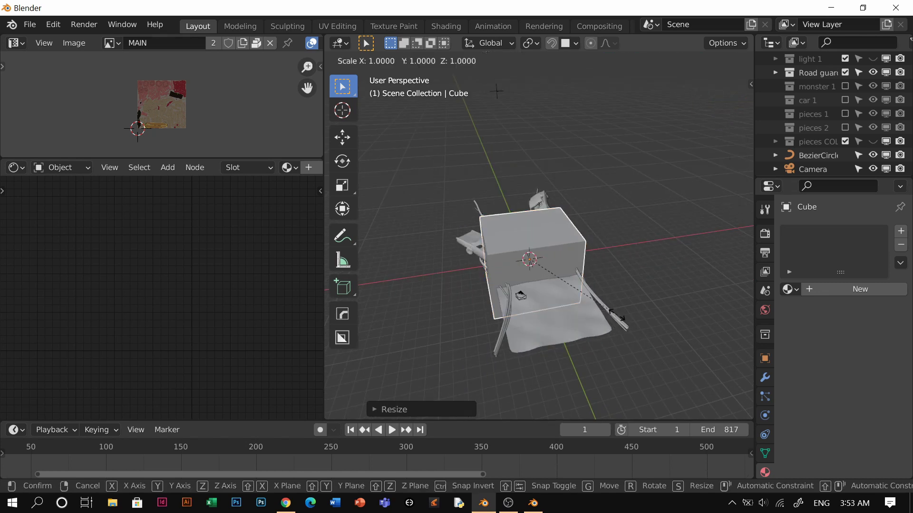
key(y)
click(631, 309)
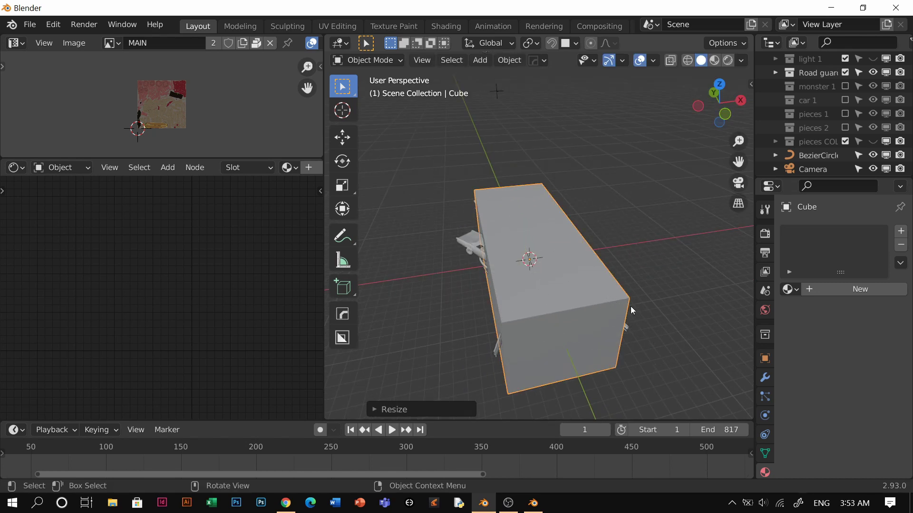
Delete the cube covering the road and the small object floating above the road between the two cars.
middle_drag(630, 306, 579, 245)
key(x)
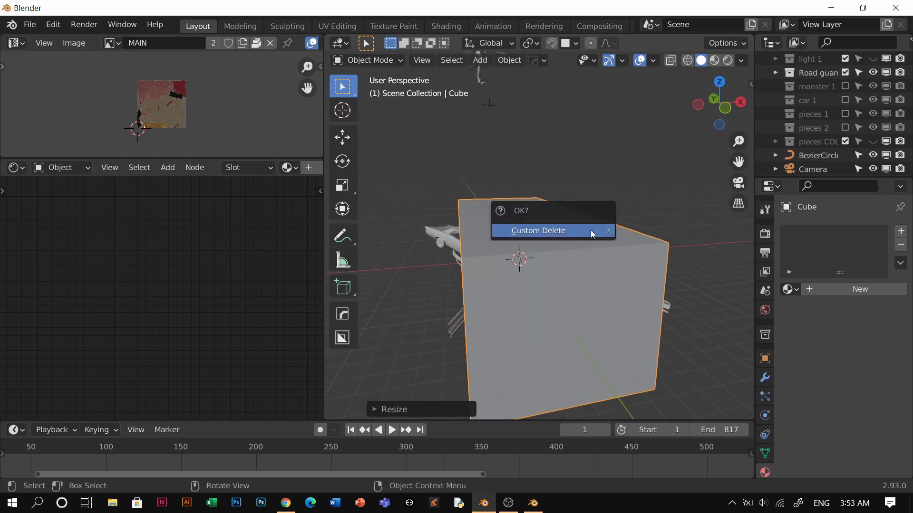
click(590, 230)
drag(642, 155, 469, 324)
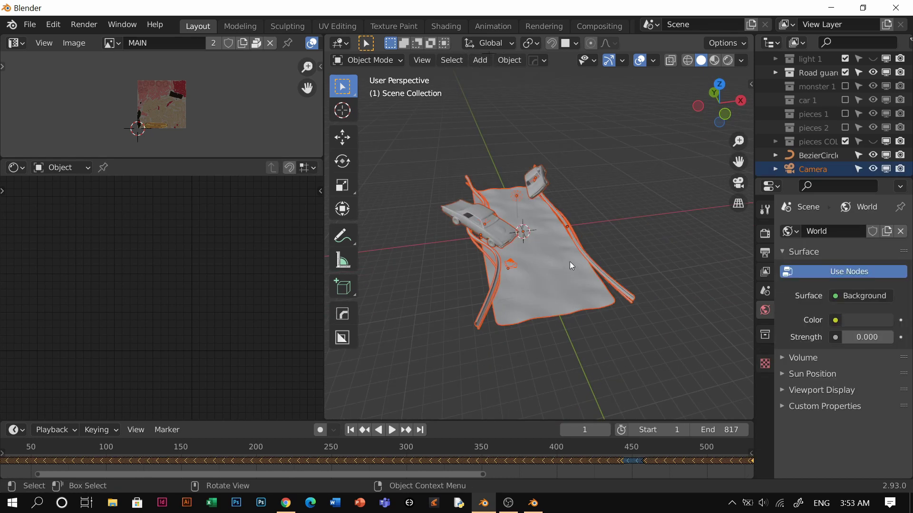
scroll(546, 248, up, 2)
shift+middle_drag(562, 234, 546, 272)
click(516, 224)
key(x)
click(516, 224)
scroll(545, 271, up, 1)
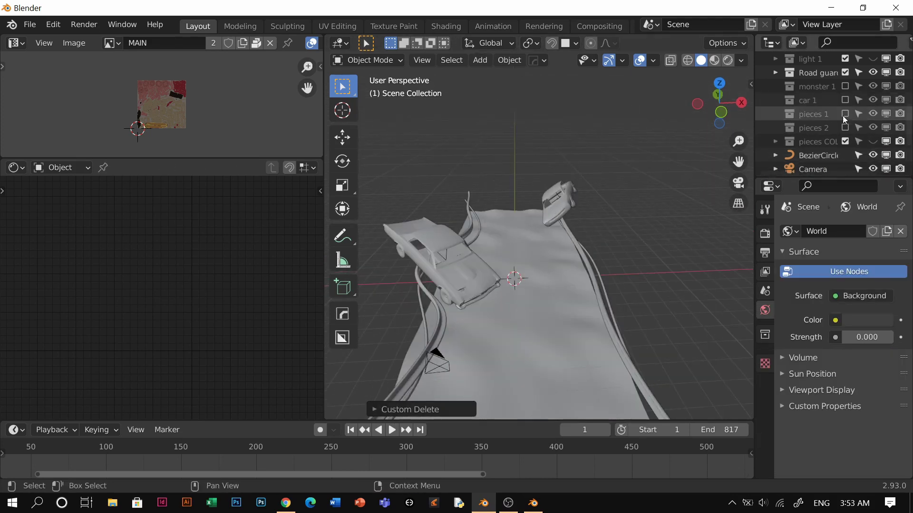
Show the light 1 collection, delete its existing object above the road, and make it the active collection.
scroll(843, 121, up, 3)
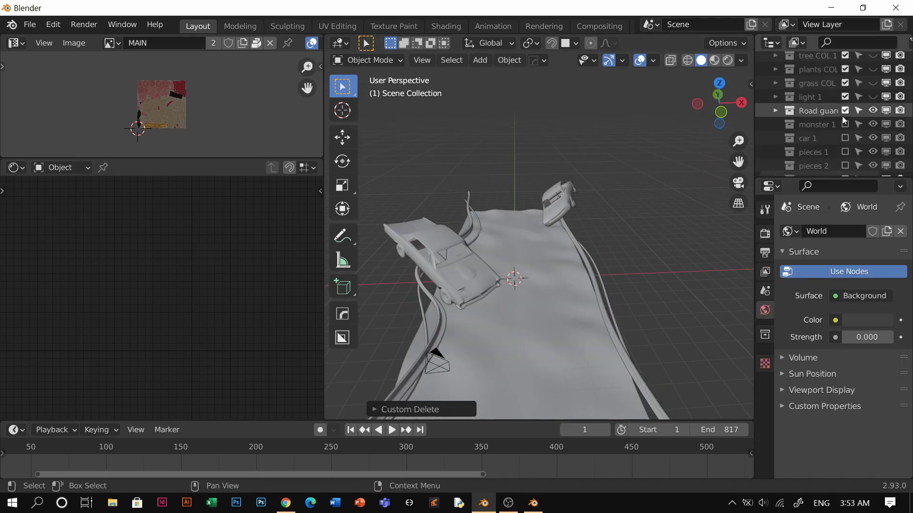
click(873, 98)
click(511, 148)
key(x)
click(510, 149)
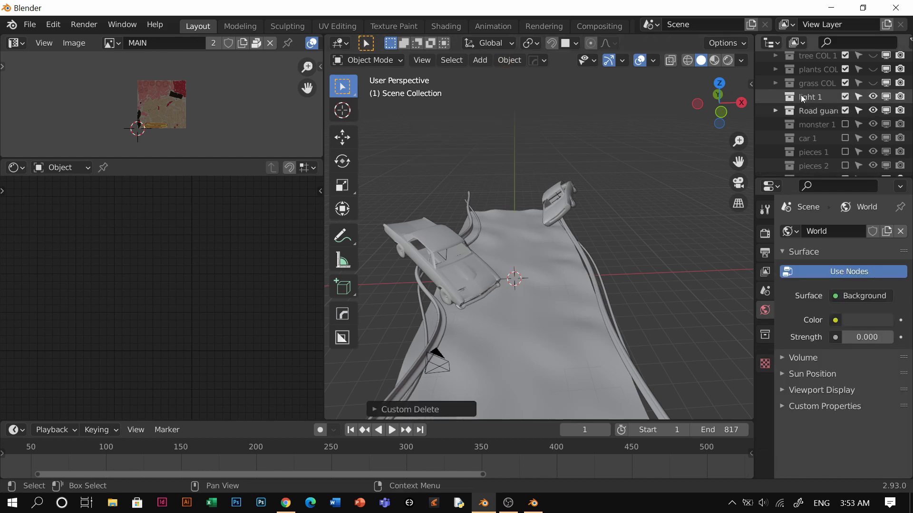
click(802, 99)
key(shift+a)
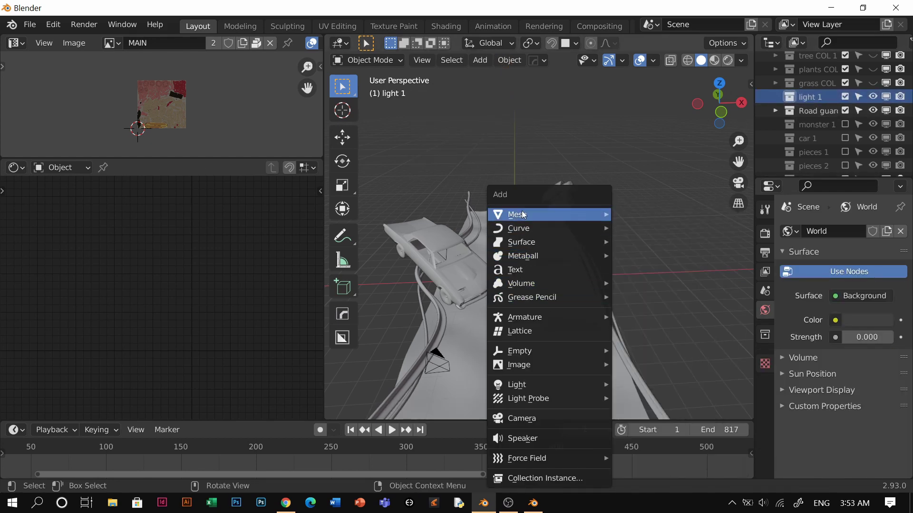
mouse_move(533, 218)
click(631, 240)
key(s)
right_click(564, 287)
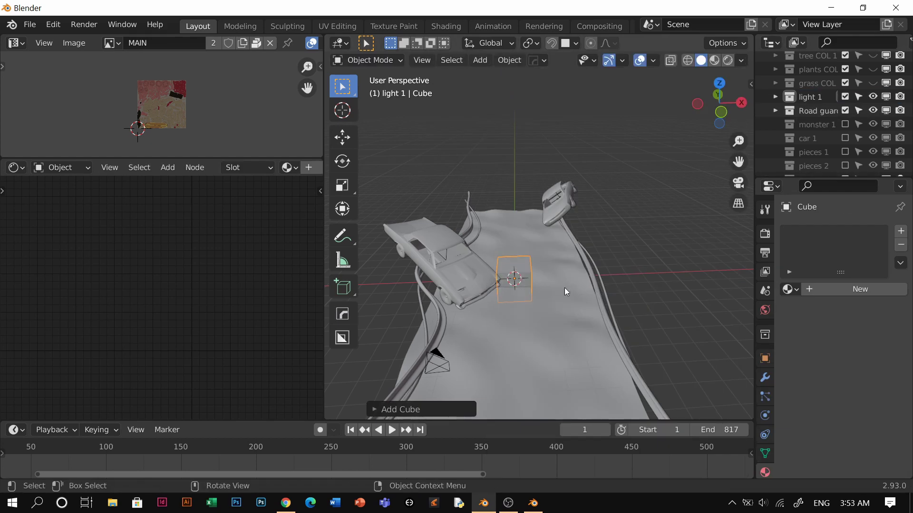
key(x)
click(521, 289)
Add a path curve at the middle of the road, scale it, and rotate it 90° about Y to stand upright.
key(shift+a)
mouse_move(491, 225)
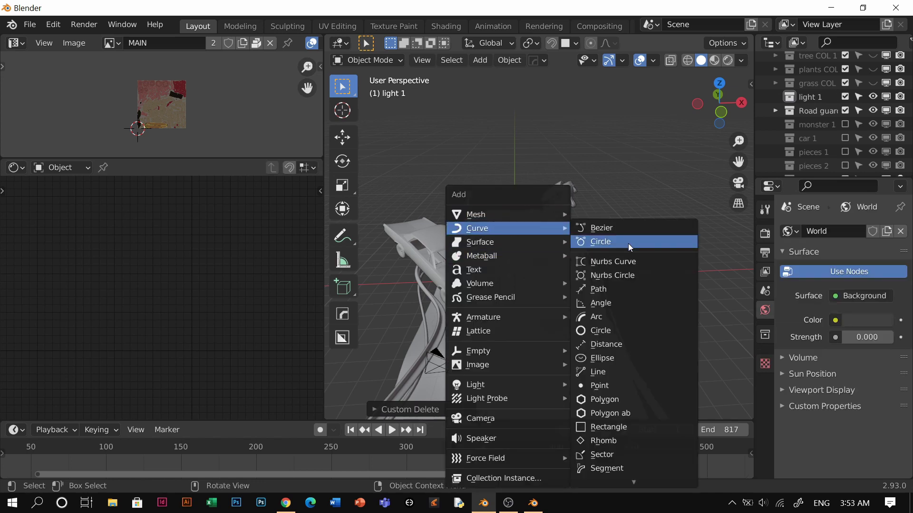
click(595, 289)
scroll(547, 283, up, 3)
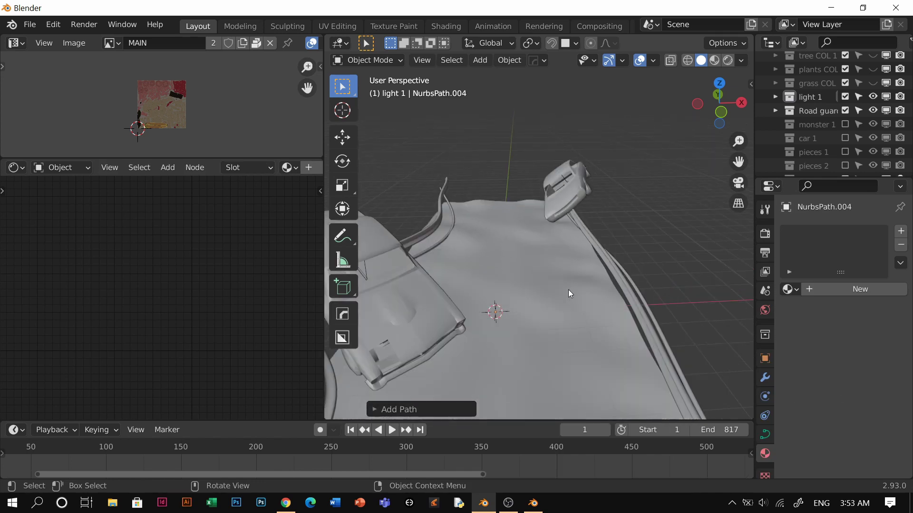
key(s)
text(x)
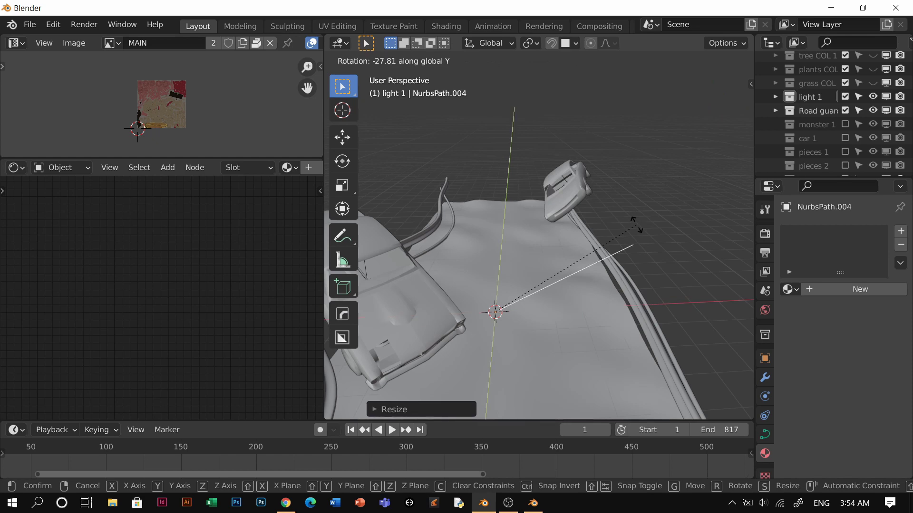
text(90)
key(Return)
Move the upright path along Z so its lower end sits at road level.
scroll(556, 291, down, 2)
key(Tab)
key(Tab)
key(g)
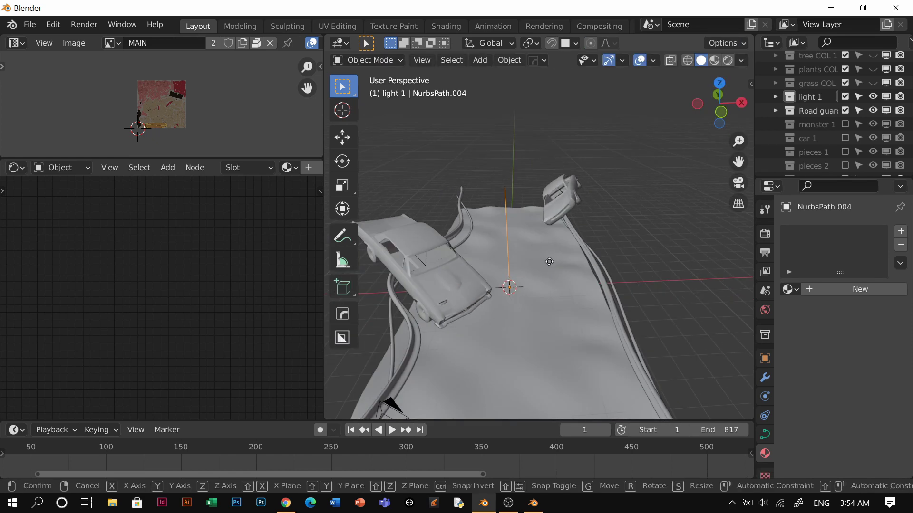
key(z)
click(527, 195)
middle_drag(528, 195, 582, 257)
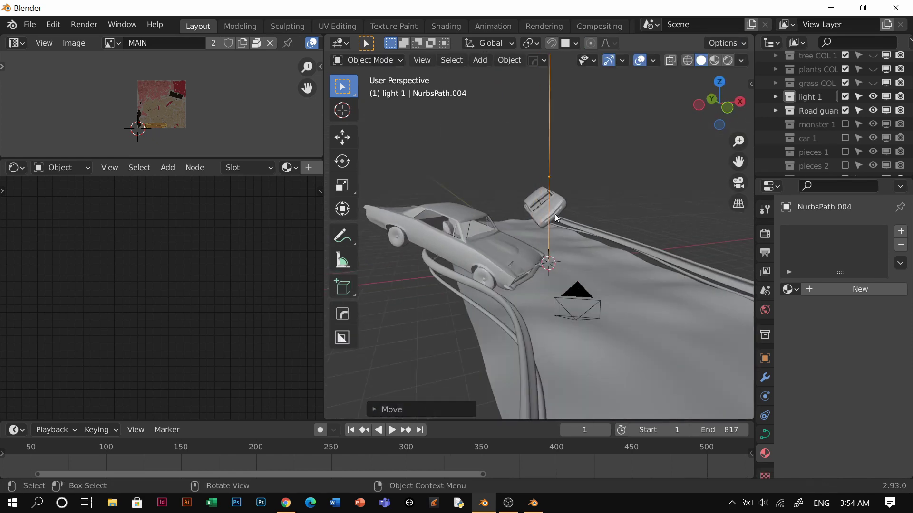
key(z)
click(563, 308)
key(z)
Extrude the path's top point twice along X toward the road's left side and adjust the end point to form a curved lamp arm.
key(Tab)
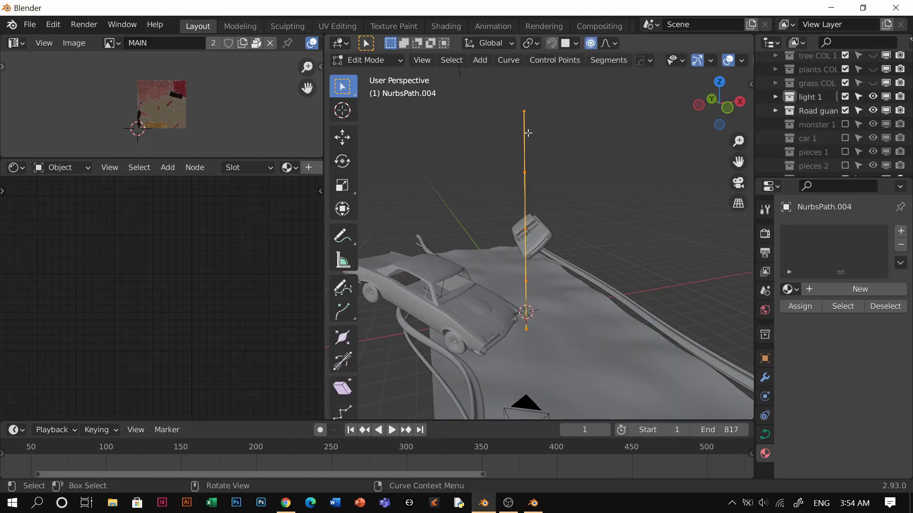
key(g)
key(x)
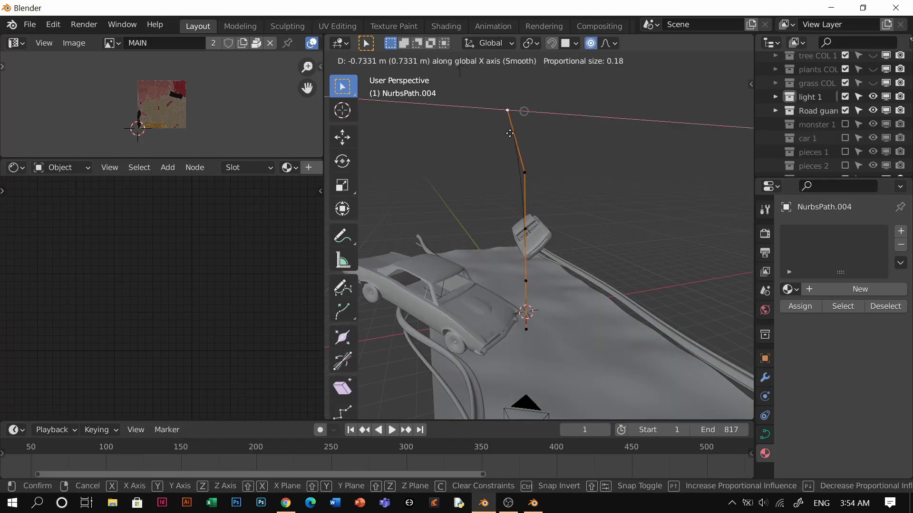
right_click(511, 133)
key(e)
key(x)
click(482, 148)
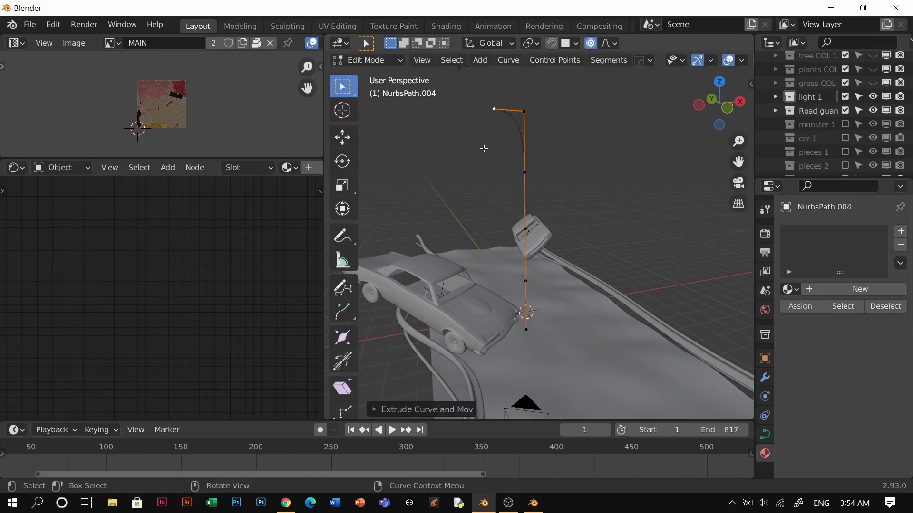
key(e)
key(x)
click(454, 168)
key(g)
key(x)
click(480, 179)
key(Tab)
Move the lamp path along X to the road's right edge beside the guard rail.
middle_drag(526, 172, 526, 244)
key(g)
key(x)
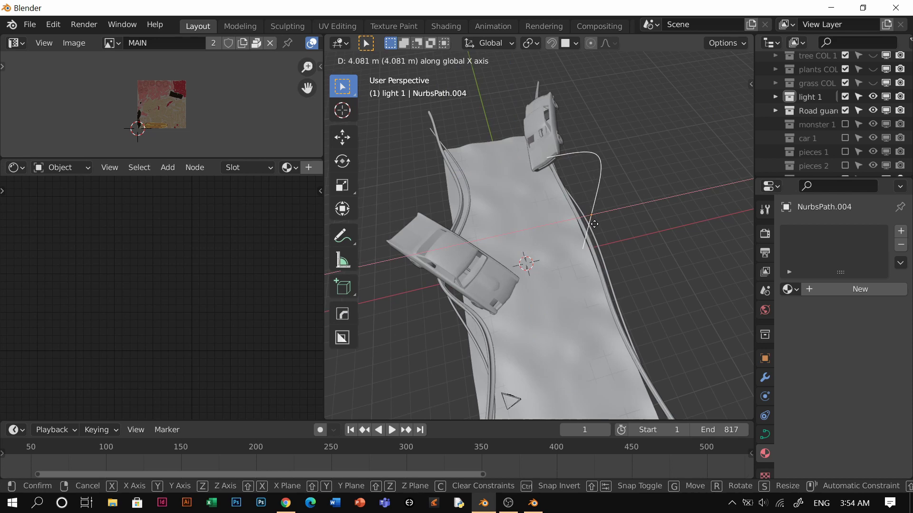
click(594, 224)
middle_drag(578, 231, 533, 264)
key(g)
key(x)
click(530, 240)
Shift the arm's end point along X and place the 3D cursor on it.
key(Tab)
key(g)
key(x)
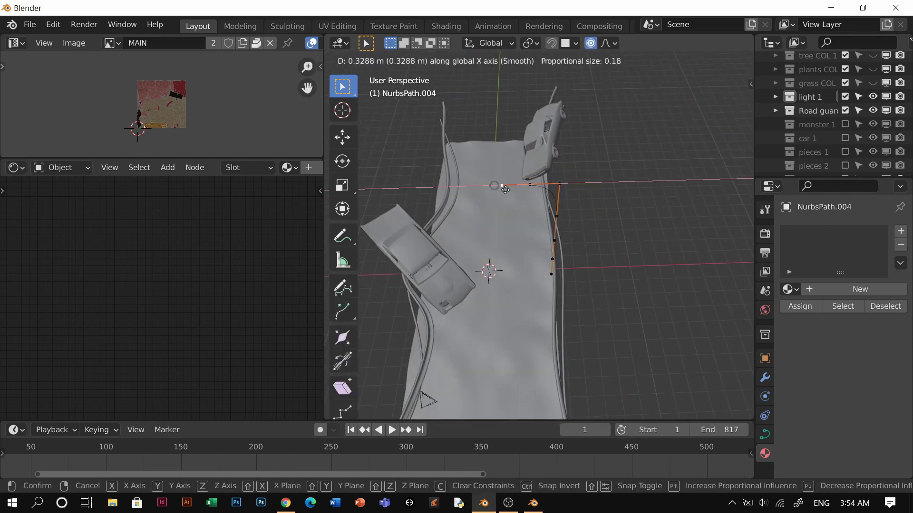
click(513, 189)
middle_drag(545, 236, 499, 251)
key(ctrl+Tab)
click(523, 156)
key(shift+a)
key(Escape)
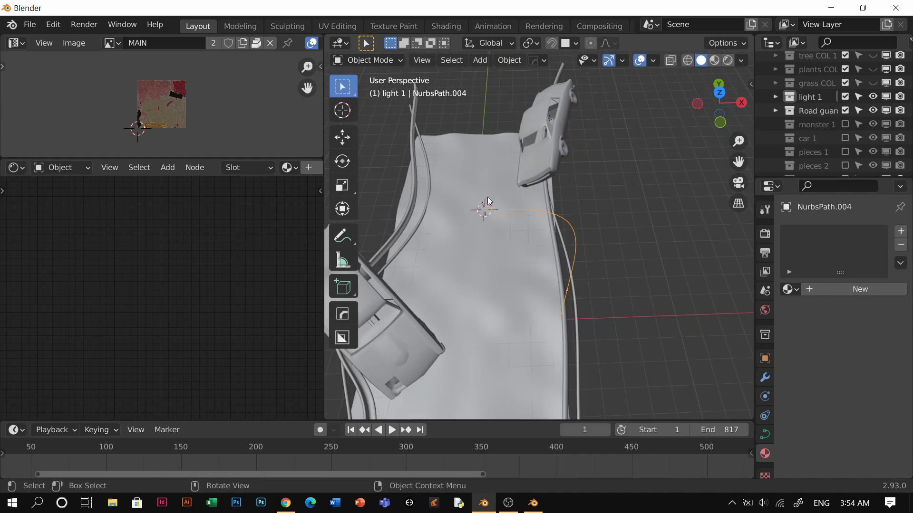
Give the path a slim round thickness with Curve Adjust to make the lamp pole.
key(q)
click(547, 224)
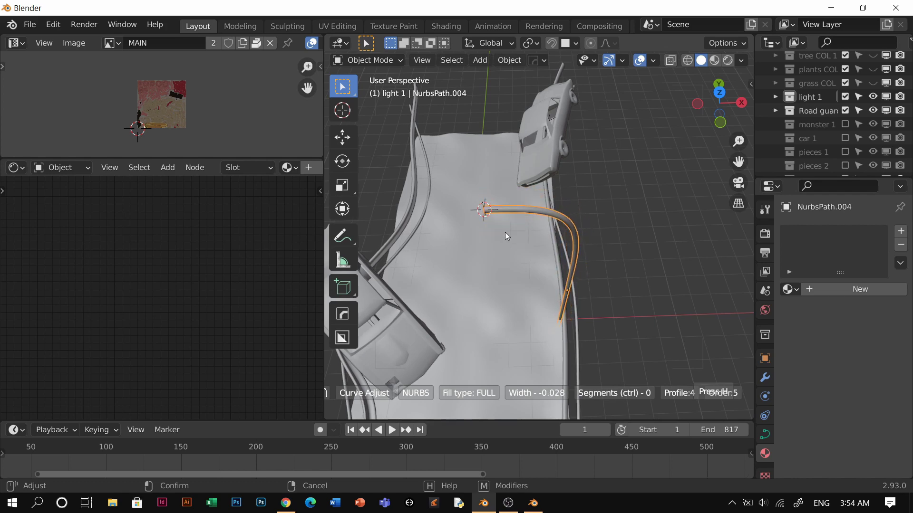
click(476, 239)
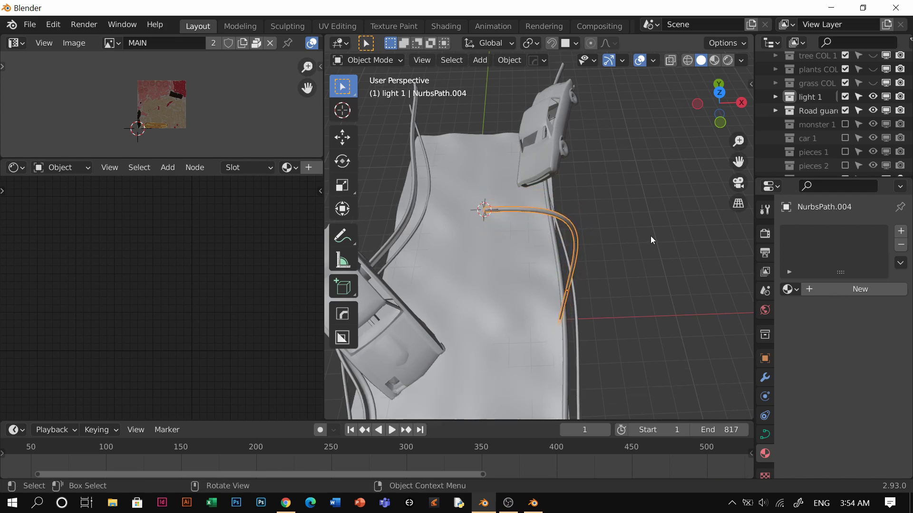
scroll(648, 247, up, 3)
click(645, 255)
Add a cube at the arm's tip, scale it down to lamp-head size, and flatten it along Z.
scroll(551, 292, down, 1)
middle_drag(551, 292, 553, 357)
key(shift+a)
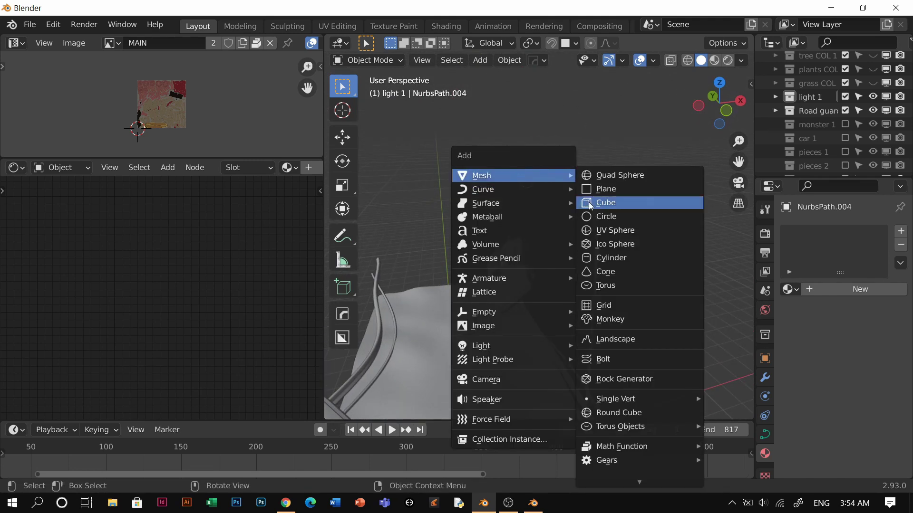
click(666, 201)
key(s)
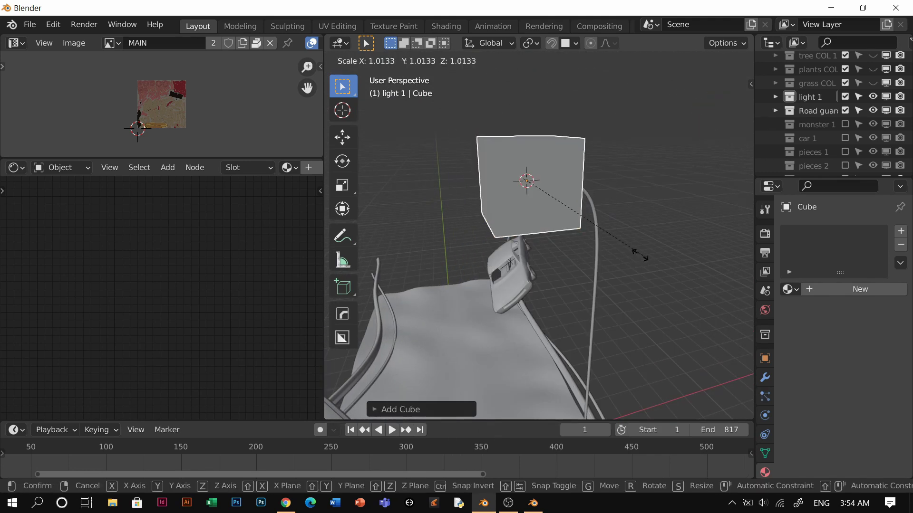
click(542, 190)
key(s)
key(z)
click(535, 185)
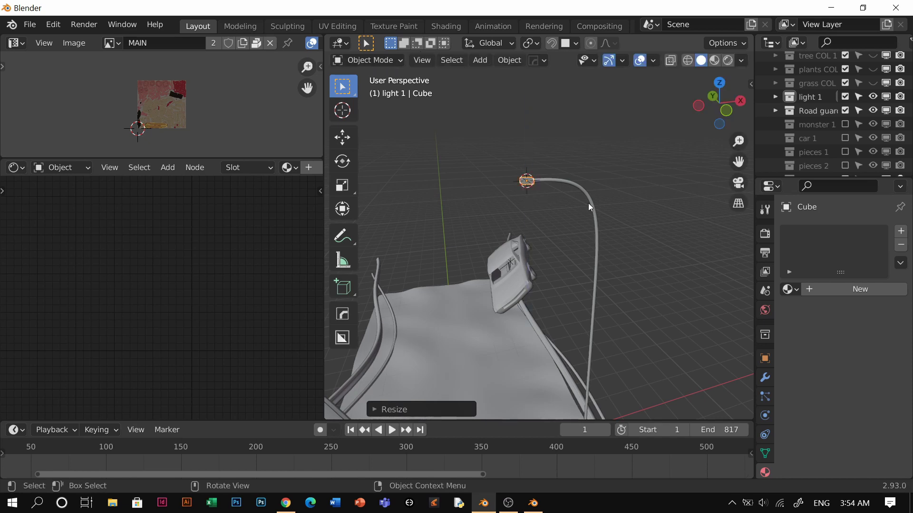
Lengthen the lamp-head cube along X into an elongated block and apply its transform.
key(f)
scroll(601, 215, down, 3)
scroll(601, 215, down, 8)
middle_drag(600, 214, 555, 259)
key(s)
key(x)
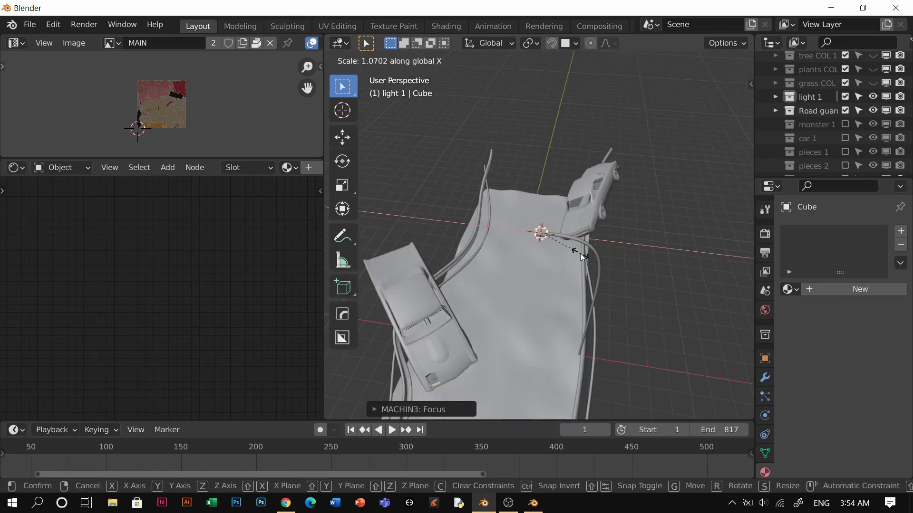
click(578, 252)
scroll(577, 250, up, 8)
key(s)
key(x)
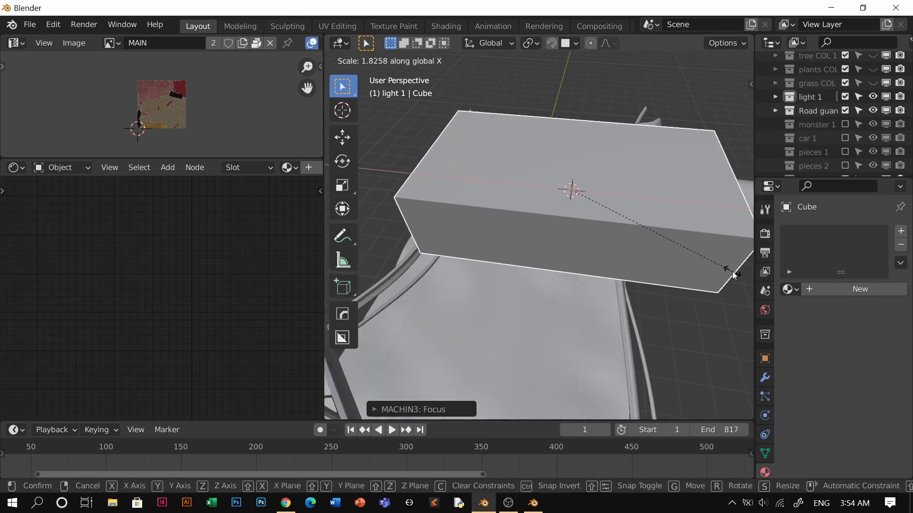
click(732, 272)
middle_drag(732, 272, 507, 237)
scroll(507, 237, down, 5)
key(s)
key(x)
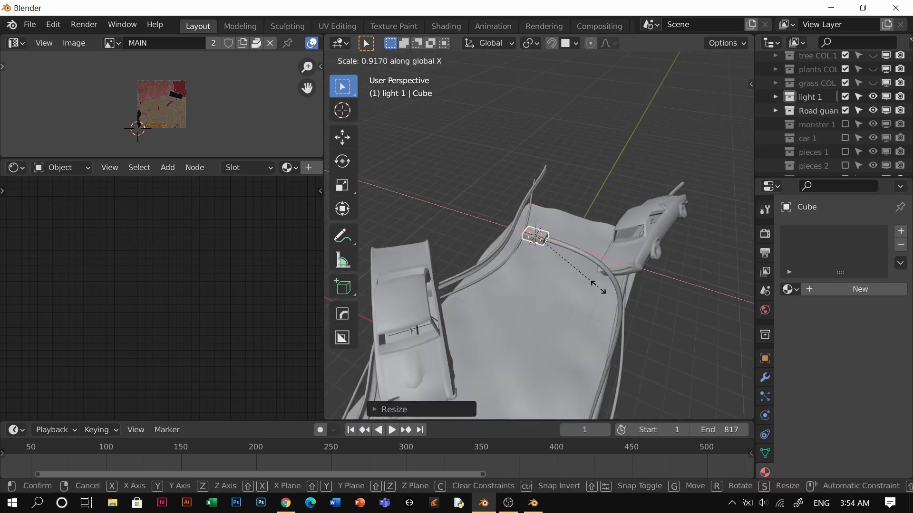
click(642, 306)
key(ctrl+a)
click(579, 289)
Bevel the two vertical edges at the lamp head's free end about 0.35 m with 4 segments to round it.
scroll(538, 241, up, 5)
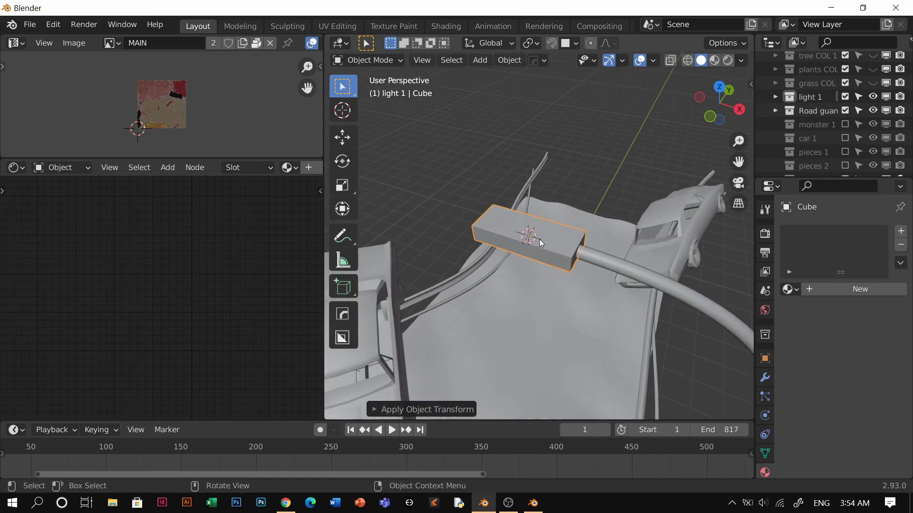
middle_drag(537, 240, 645, 240)
key(Tab)
click(481, 328)
click(478, 286)
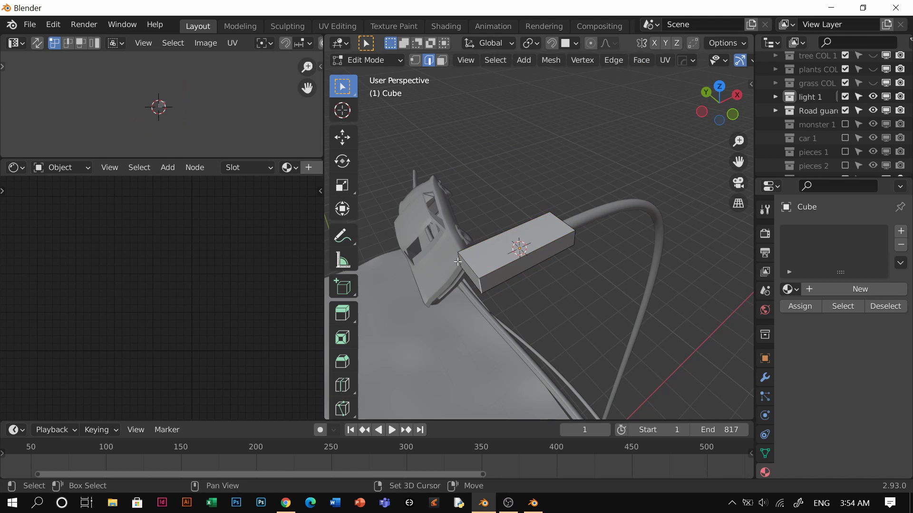
key(ctrl+b)
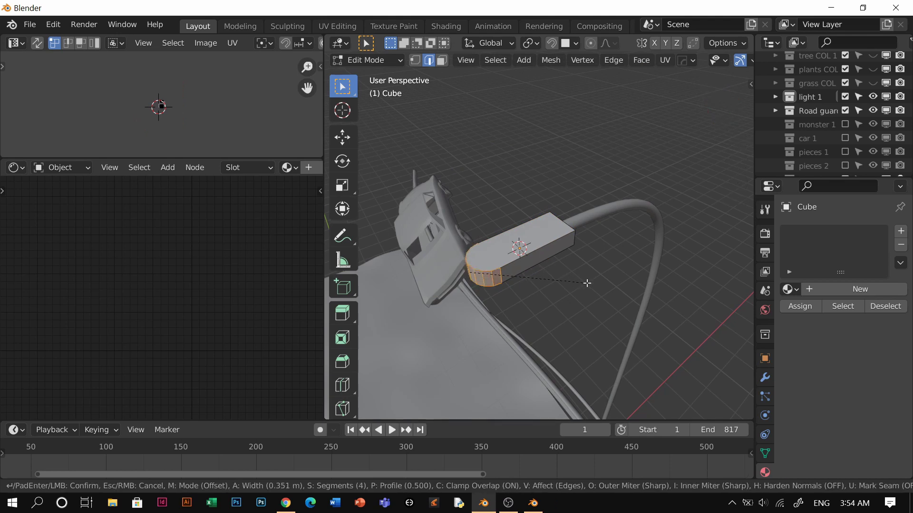
click(587, 283)
key(1)
key(alt+a)
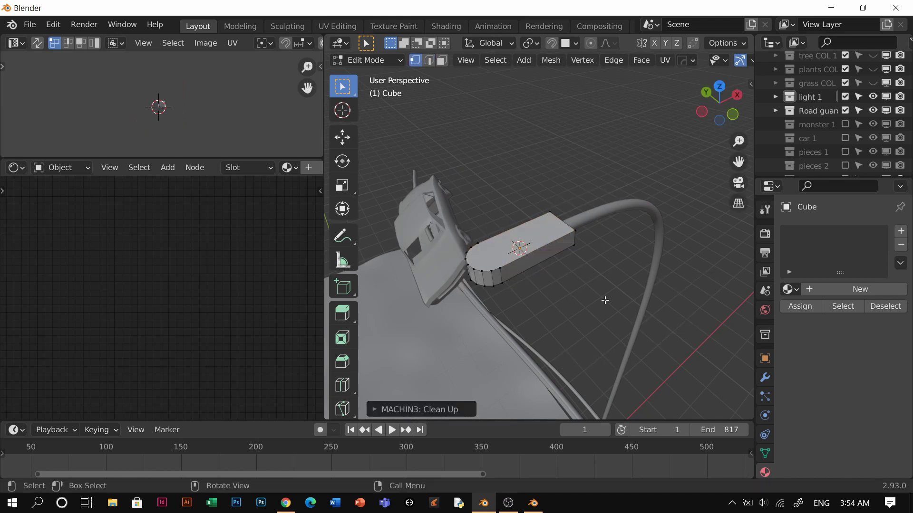
Flatten the rounded lamp head further along Z.
key(Tab)
key(s)
key(z)
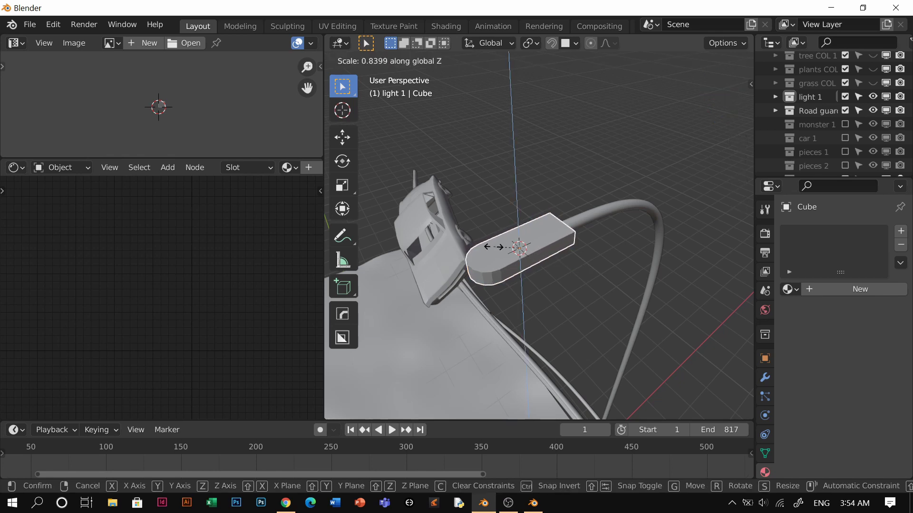
key(Escape)
key(s)
key(z)
click(566, 269)
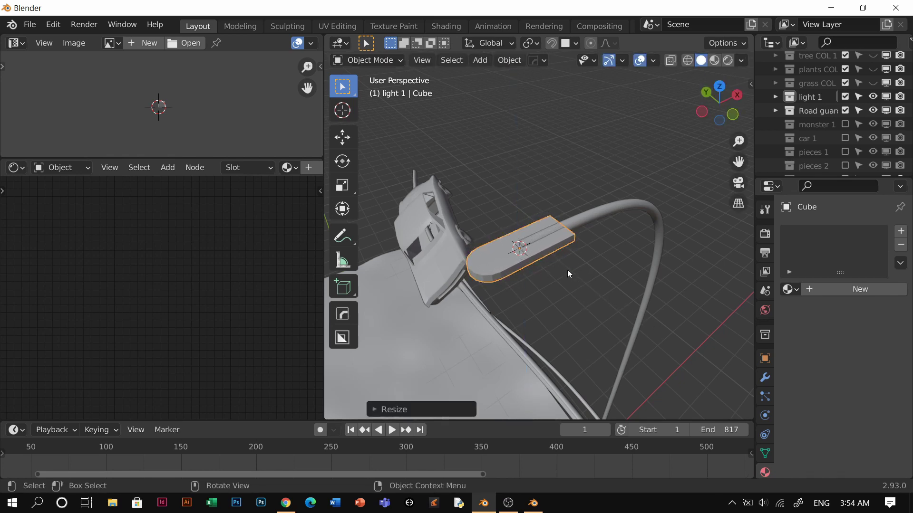
Thicken the lamp head slightly along Z.
middle_drag(567, 269, 539, 176)
key(g)
key(z)
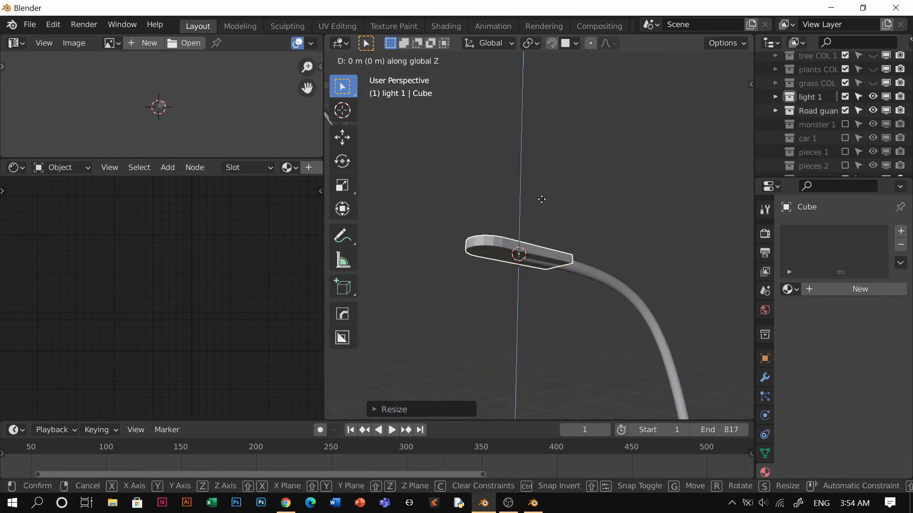
key(Escape)
key(s)
key(z)
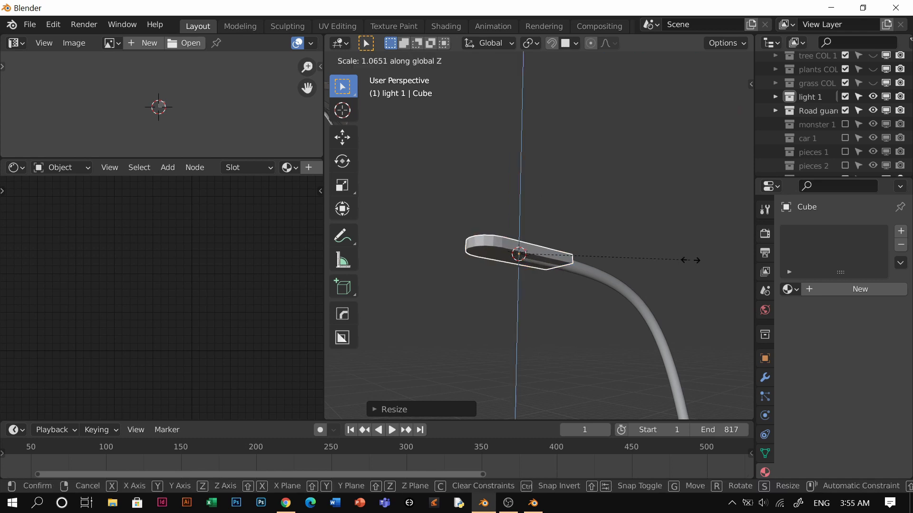
click(742, 340)
Inset the lamp head's underside face and extrude it inward to form a recess for the light.
key(Tab)
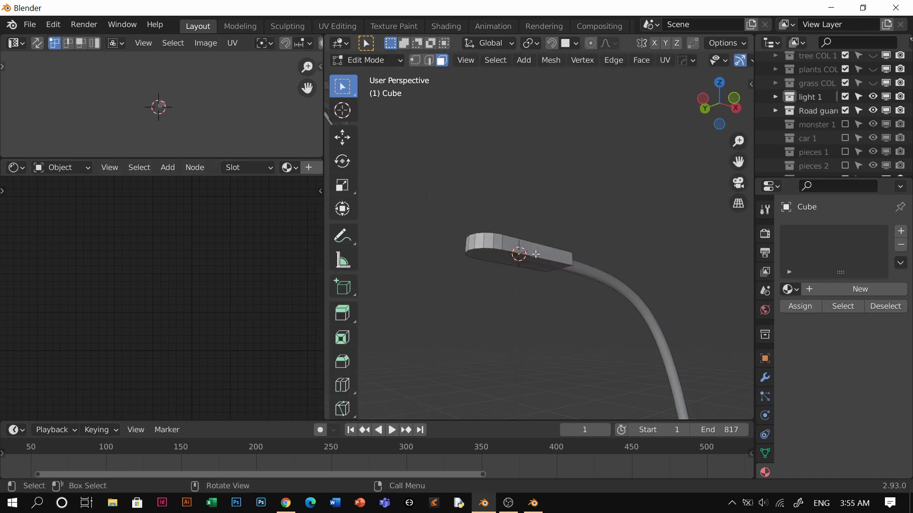
key(i)
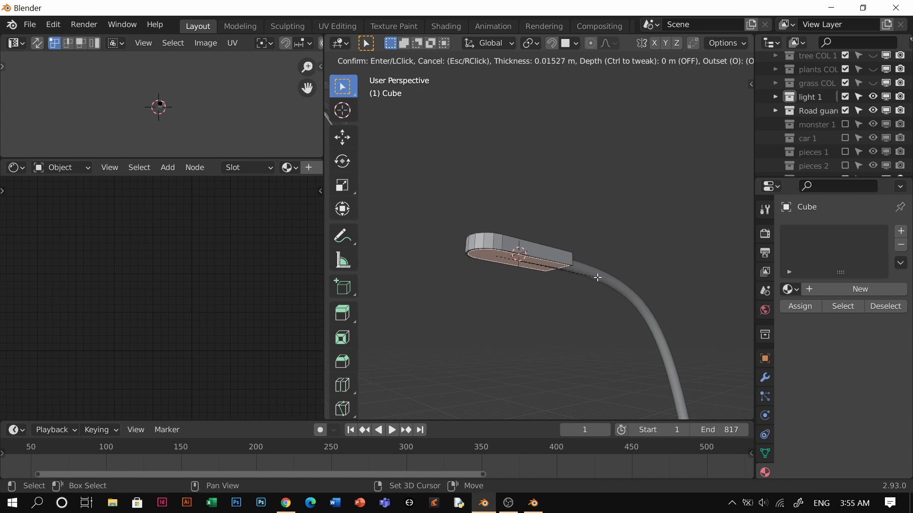
click(583, 275)
key(e)
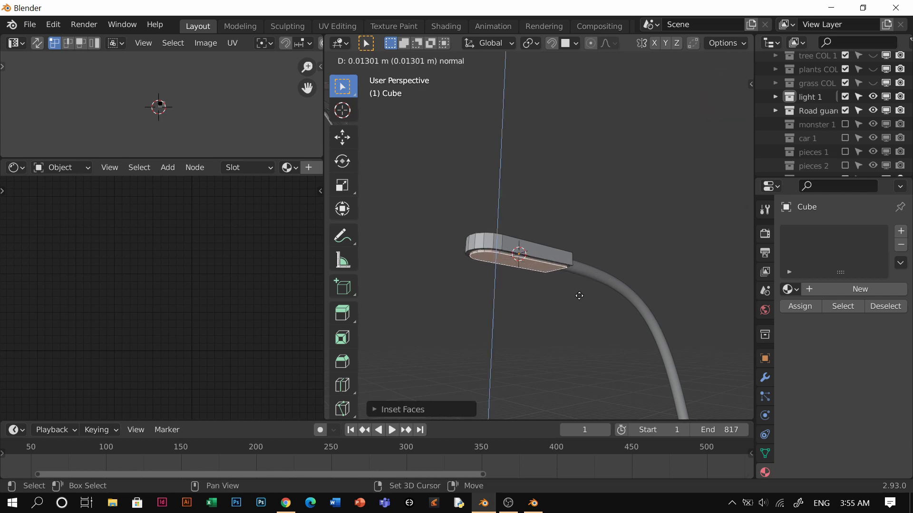
click(579, 241)
scroll(579, 241, up, 3)
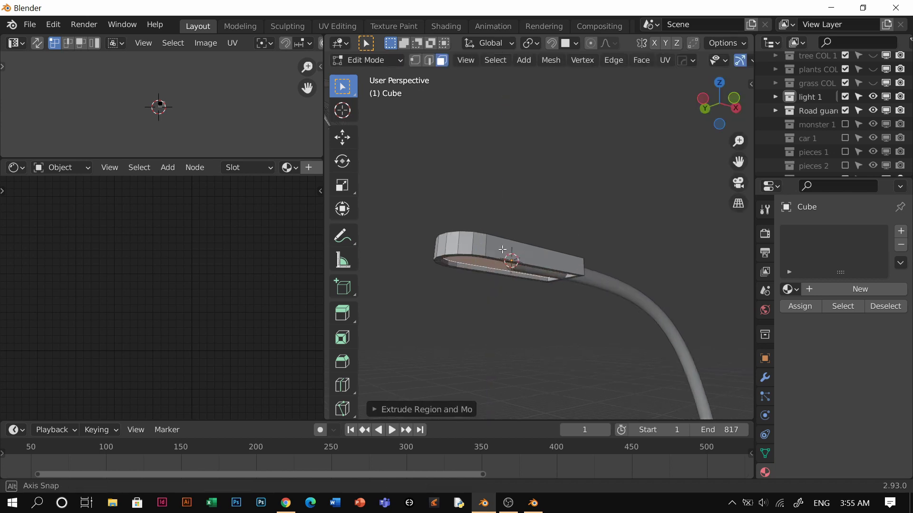
Add two new materials to the lamp head, with the second on the recessed underside face, and switch to Material Preview shading.
click(865, 289)
click(900, 233)
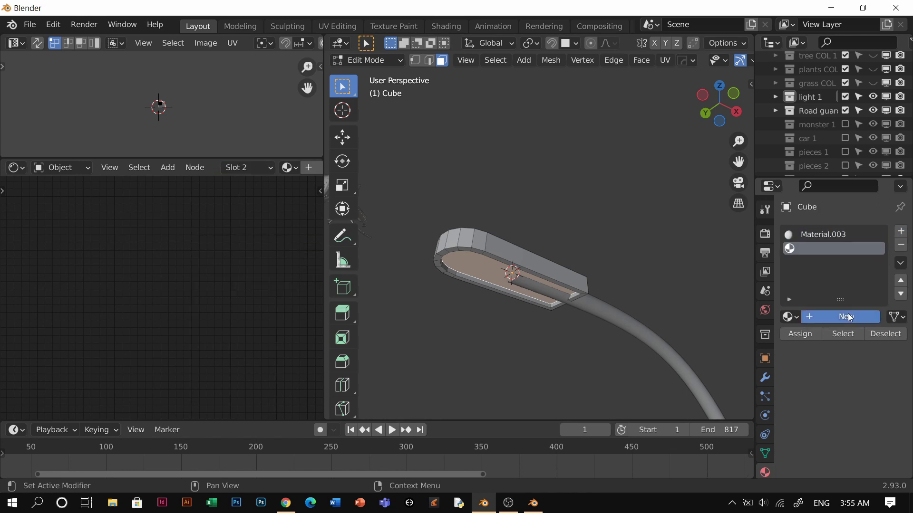
click(848, 313)
key(Tab)
key(z)
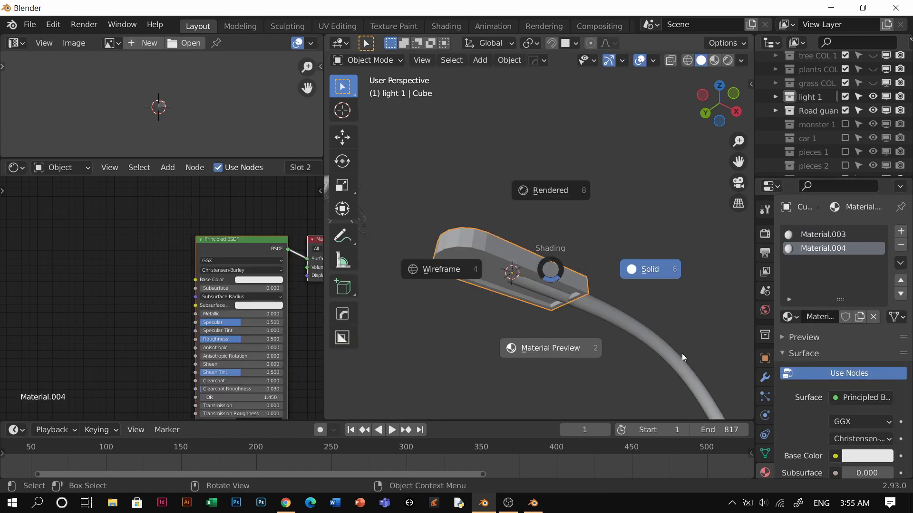
click(549, 348)
Change the second material's surface to Emission and set its strength to 5.
click(860, 397)
click(638, 116)
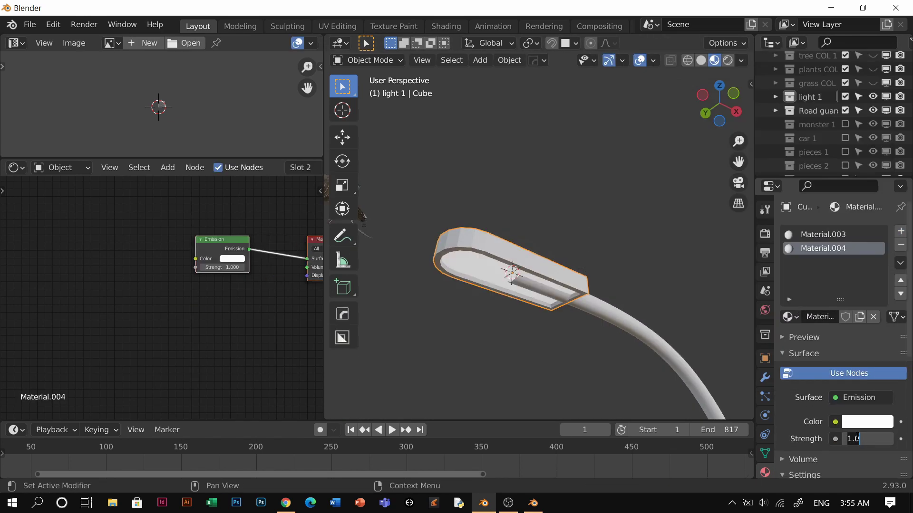
click(857, 436)
text(5)
key(Return)
Replace the material in the lamp head's first slot with the scratched-metal Material.002.
click(843, 234)
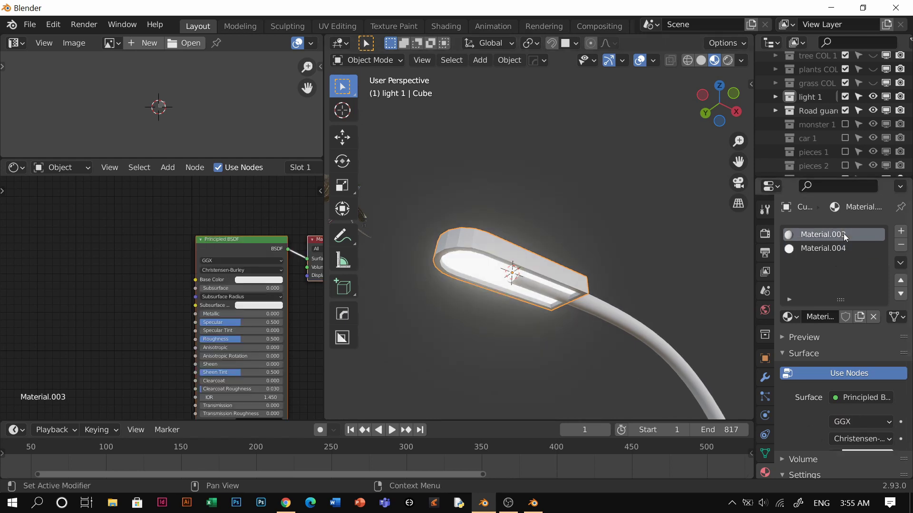
click(789, 317)
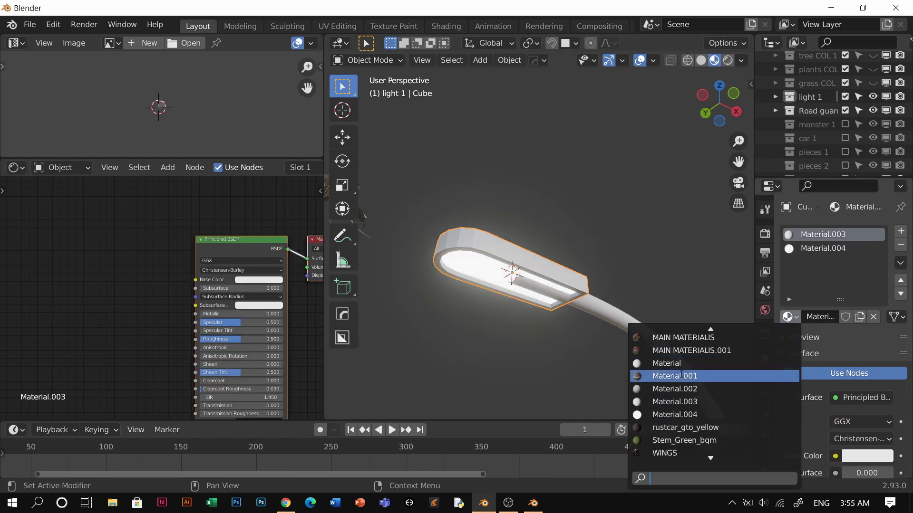
click(675, 389)
middle_drag(547, 371, 543, 257)
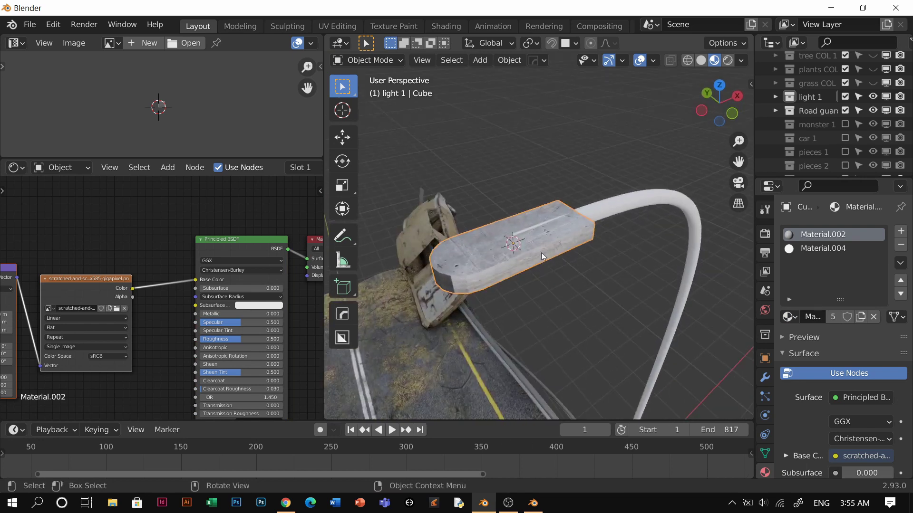
Link the lamp head's materials to the curved lamp pole.
click(565, 233)
shift+click(564, 233)
key(ctrl+l)
click(523, 276)
middle_drag(571, 227, 614, 224)
Try to convert the lamp pole's curve to a mesh.
click(665, 230)
right_click(622, 221)
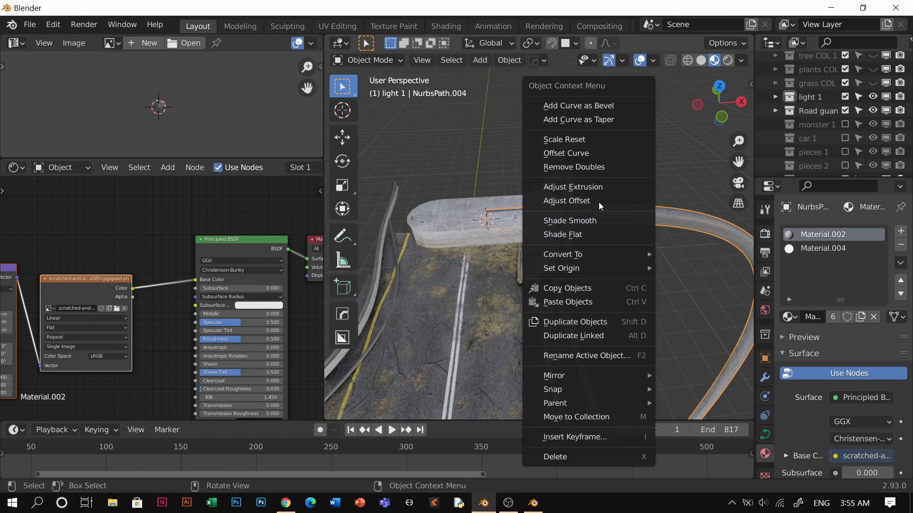
mouse_move(580, 255)
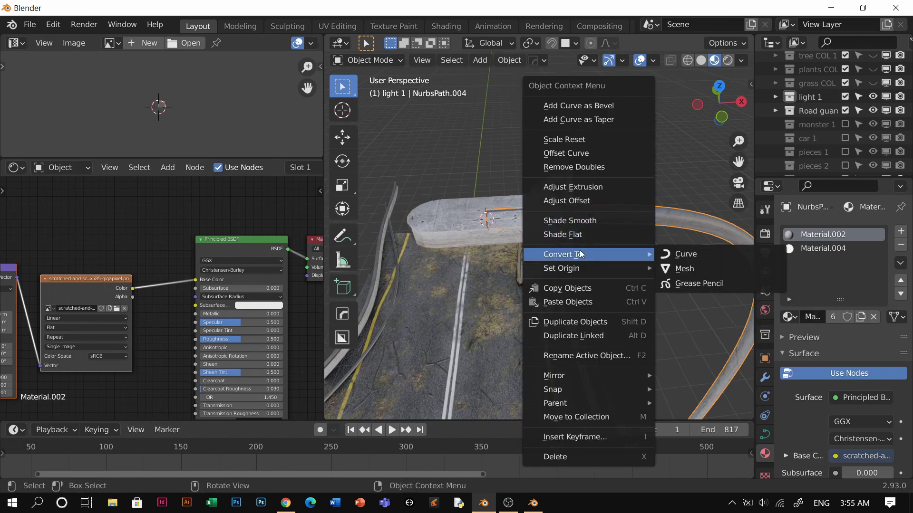
click(697, 270)
Switch to solid shading and duplicate the lamp pole and head together, moving the copy along Y beside the road.
mouse_move(616, 276)
middle_down()
mouse_move(554, 306)
mouse_move(531, 275)
mouse_move(546, 309)
middle_up()
key(z)
click(698, 303)
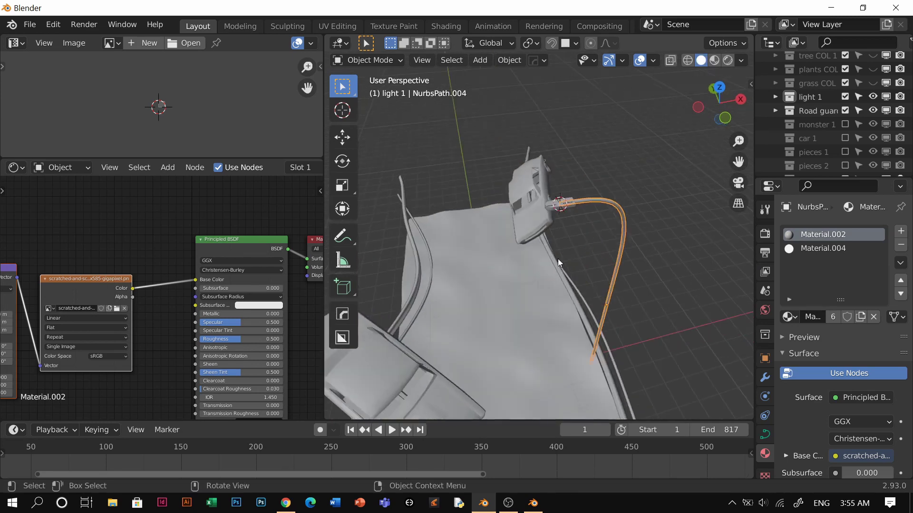
shift+click(560, 202)
middle_drag(561, 204, 530, 291)
key(shift+d)
key(y)
click(571, 276)
Put the duplicated lamp pole's curve into control-point editing and select its upper control points.
key(Tab)
click(620, 271)
scroll(626, 230, up, 4)
key(Tab)
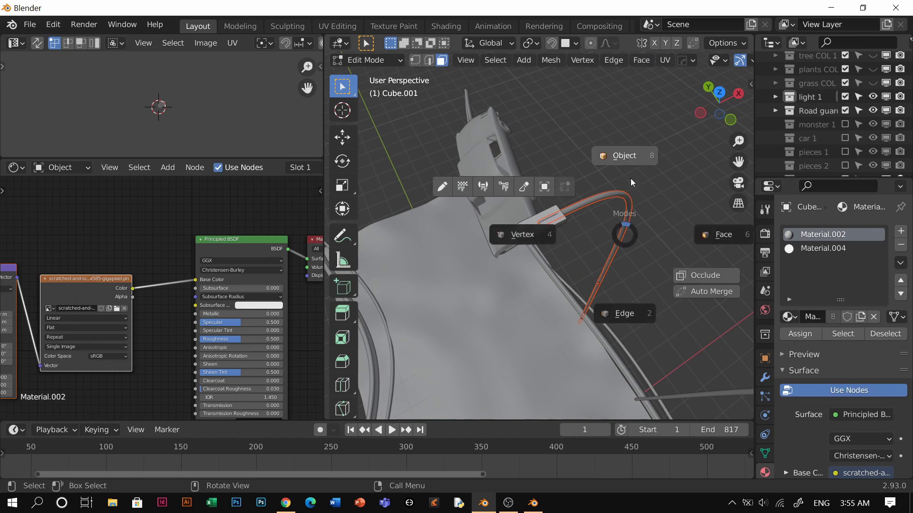
click(629, 166)
click(583, 205)
key(Tab)
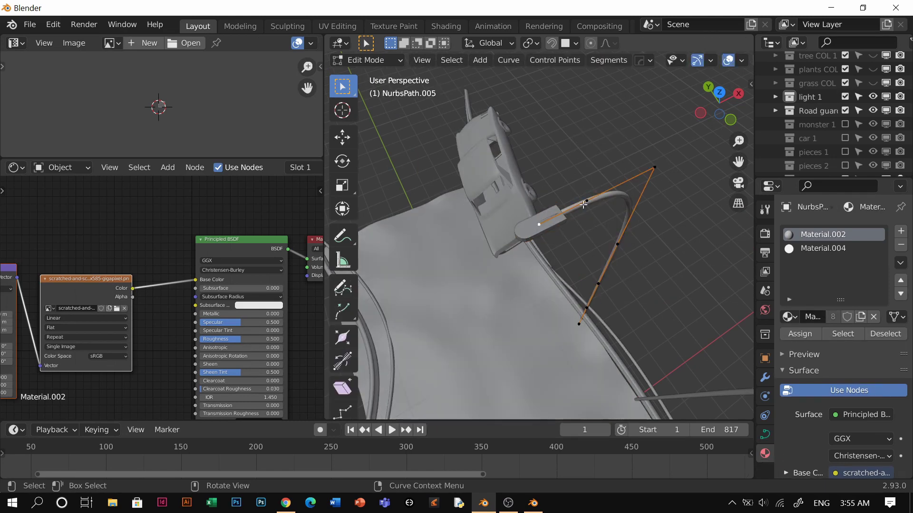
drag(583, 204, 580, 240)
key(ctrl+z)
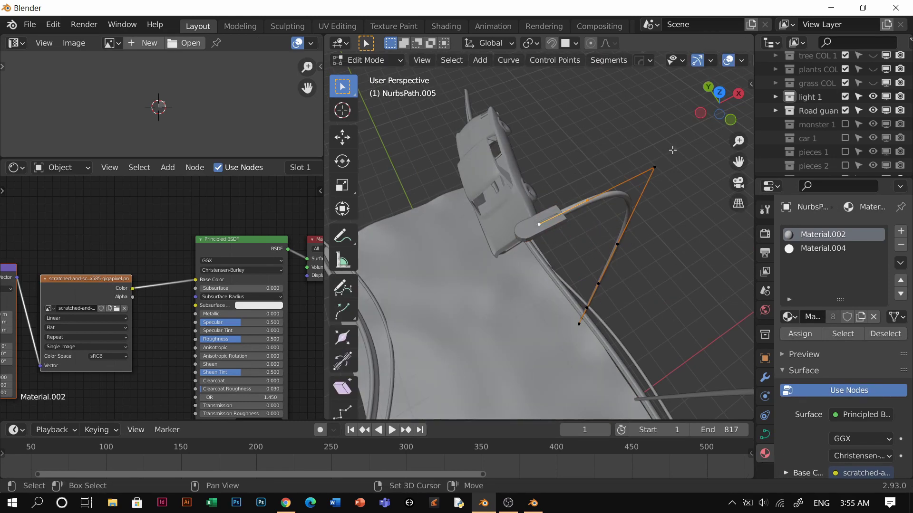
middle_drag(627, 230, 666, 224)
key(g)
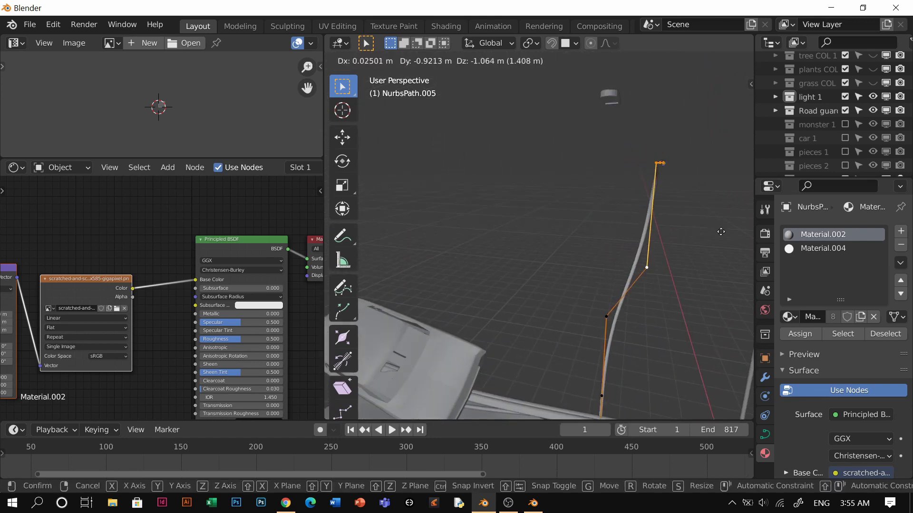
right_click(713, 231)
In the right side view, rotate and move the pole's upper control points so the post bends over.
key(grave)
key(grave)
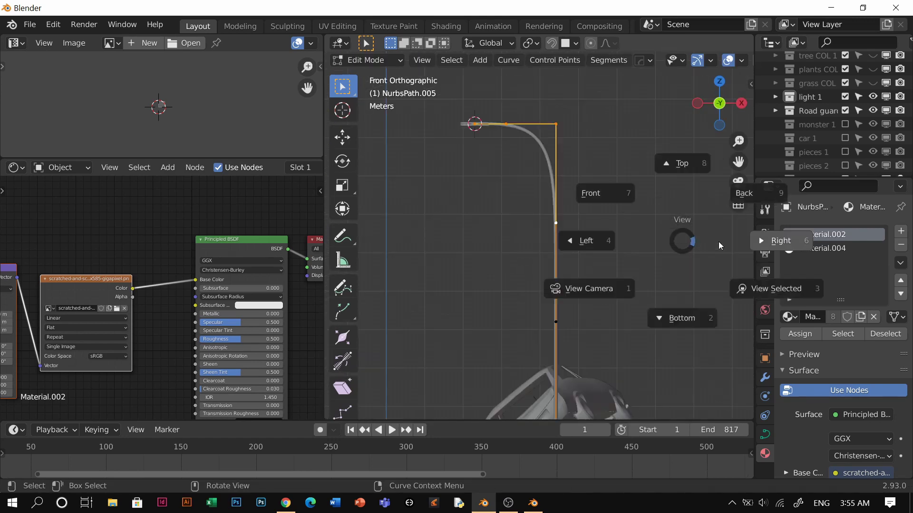
key(grave)
key(grave)
key(r)
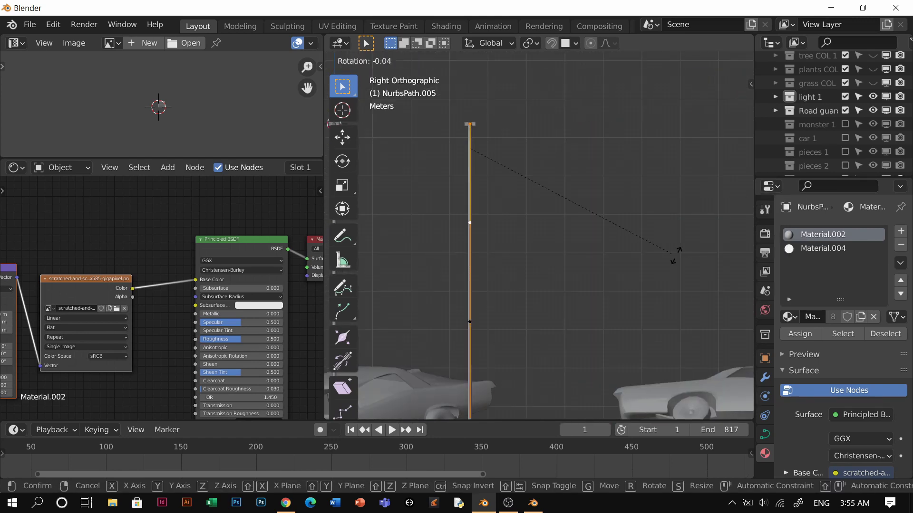
right_click(654, 263)
key(r)
click(541, 320)
key(g)
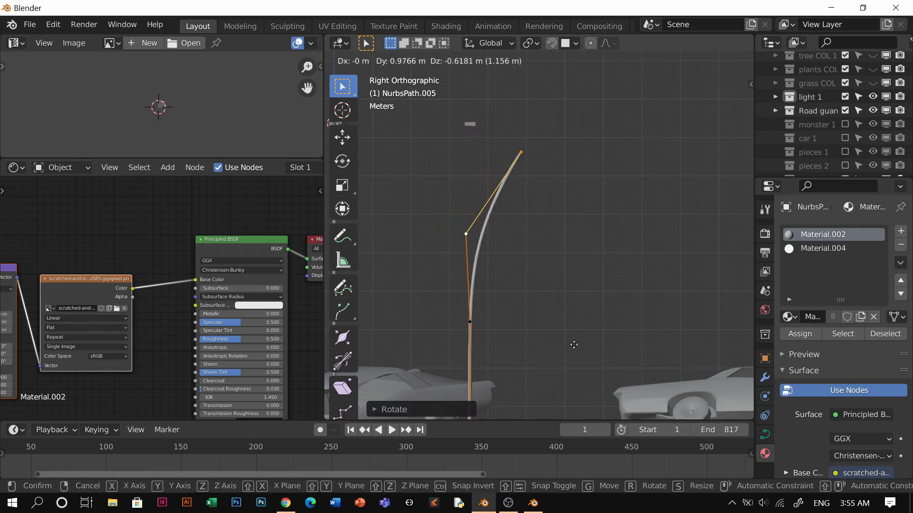
click(577, 375)
Rotate the upper control points again and move them about 1.67 m downward toward the road, finishing the curve edit.
middle_drag(550, 194, 482, 132)
shift+middle_drag(480, 86, 473, 189)
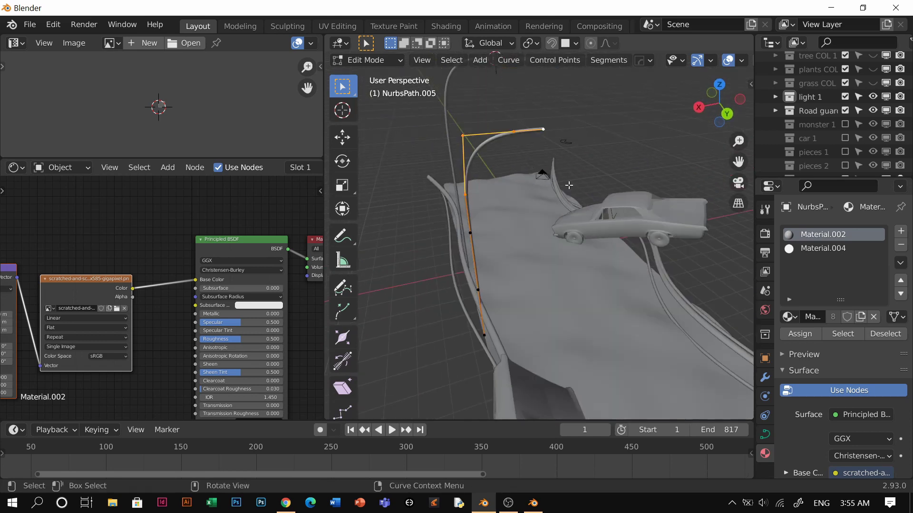
key(r)
click(578, 134)
key(g)
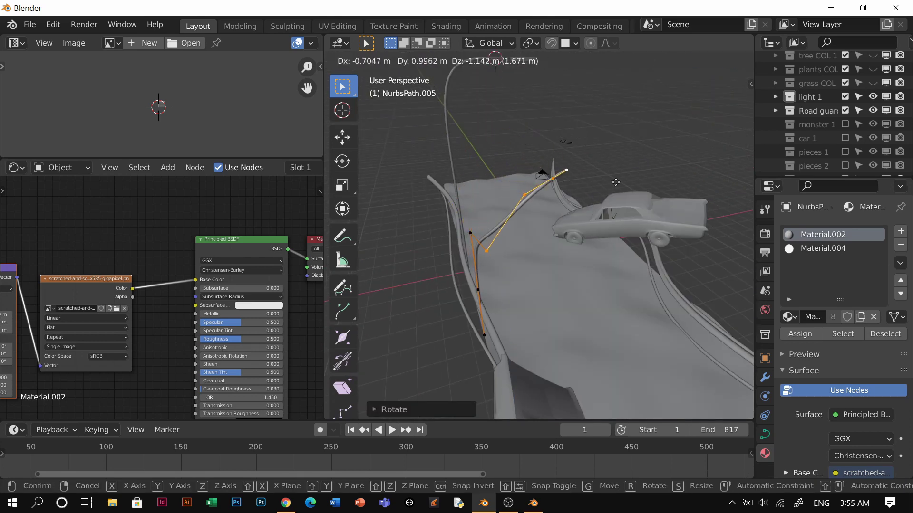
click(616, 182)
key(Tab)
In top view, move the duplicated lamp head to the bent arm's tip and rotate it toward the arm's direction.
middle_drag(540, 223, 586, 292)
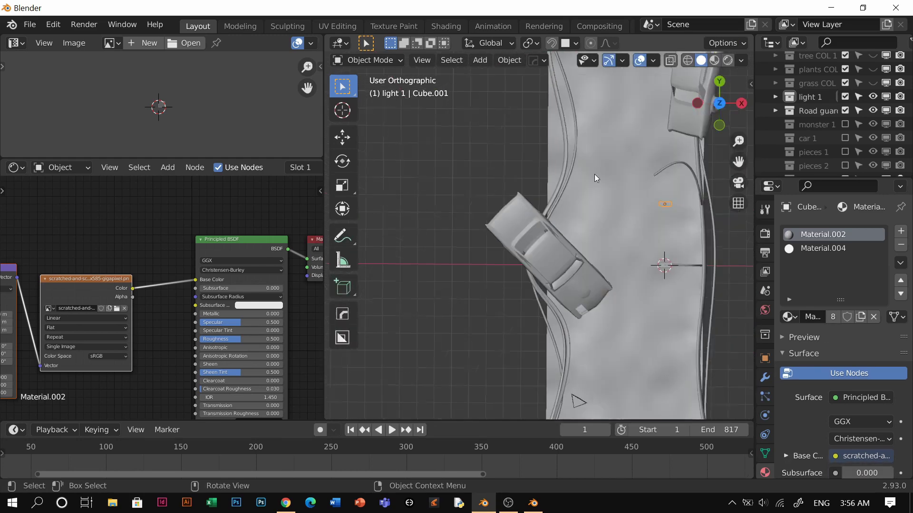
key(KP_7)
key(g)
click(584, 148)
scroll(570, 252, up, 3)
key(r)
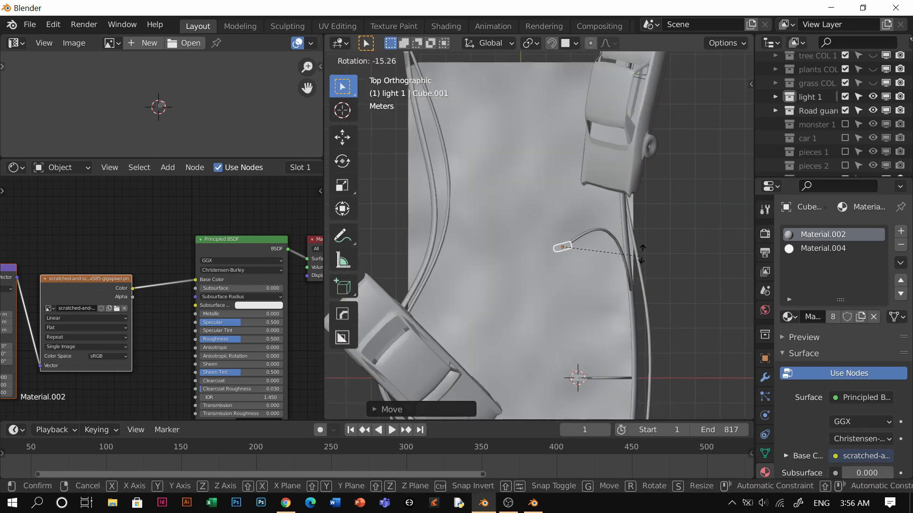
click(657, 226)
Lower the duplicated lamp head along Z to the height of the bent arm's tip.
middle_drag(657, 226, 571, 204)
key(g)
key(z)
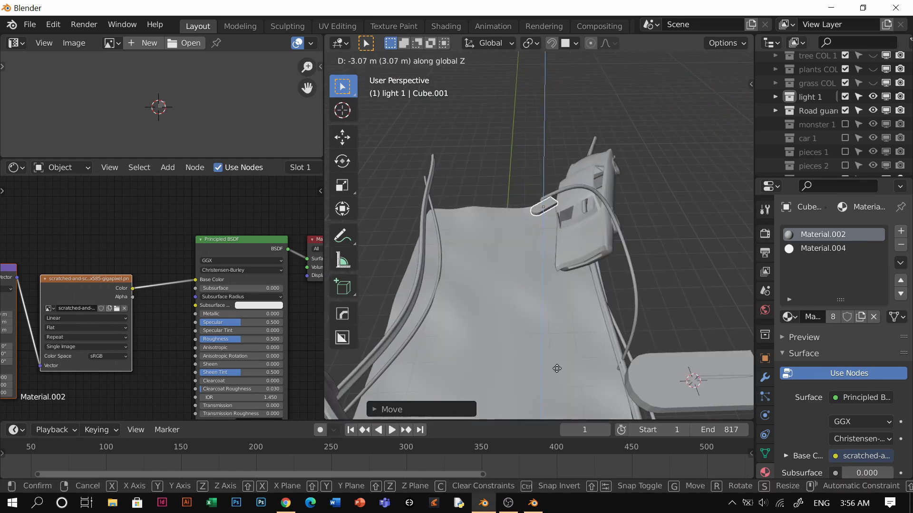
click(556, 306)
Rotate the duplicated lamp head about Z to line up with the arm and raise it slightly.
key(f)
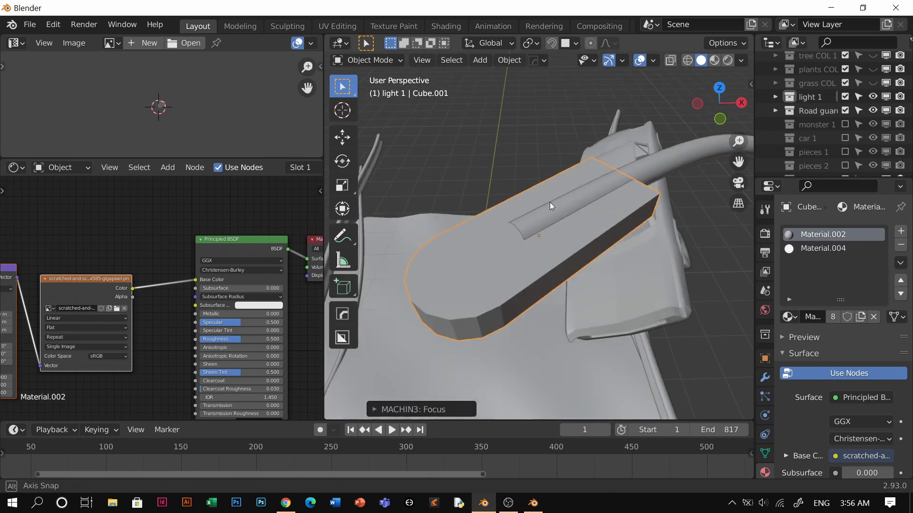
key(r)
key(z)
click(629, 230)
key(g)
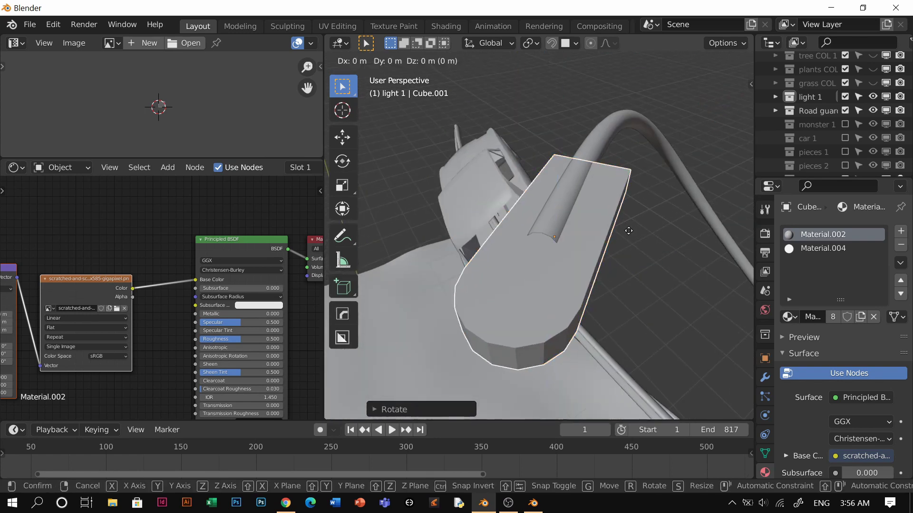
key(z)
click(620, 171)
Tilt the duplicated lamp head about its local X axis to follow the arm's slope.
key(r)
key(x)
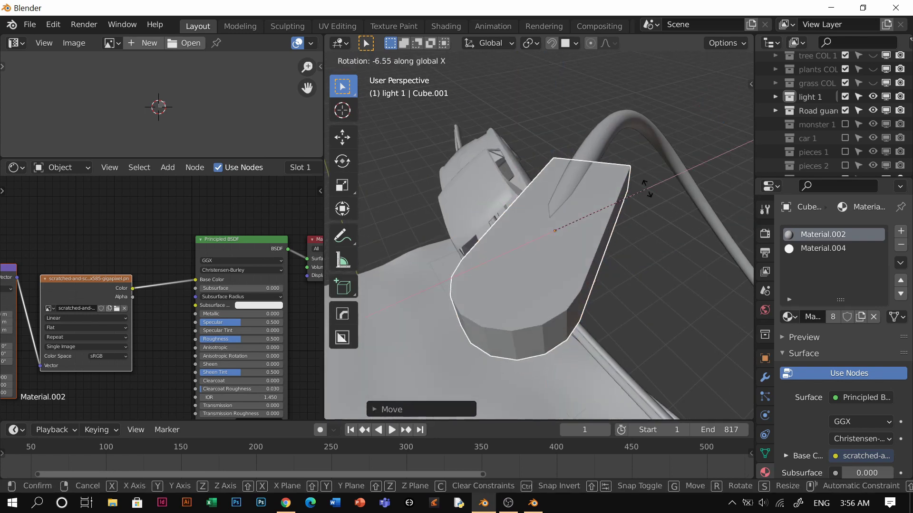
key(x)
click(622, 144)
Fine-tune the tilted lamp head's height along Z so that it sits around the arm's end.
key(g)
key(z)
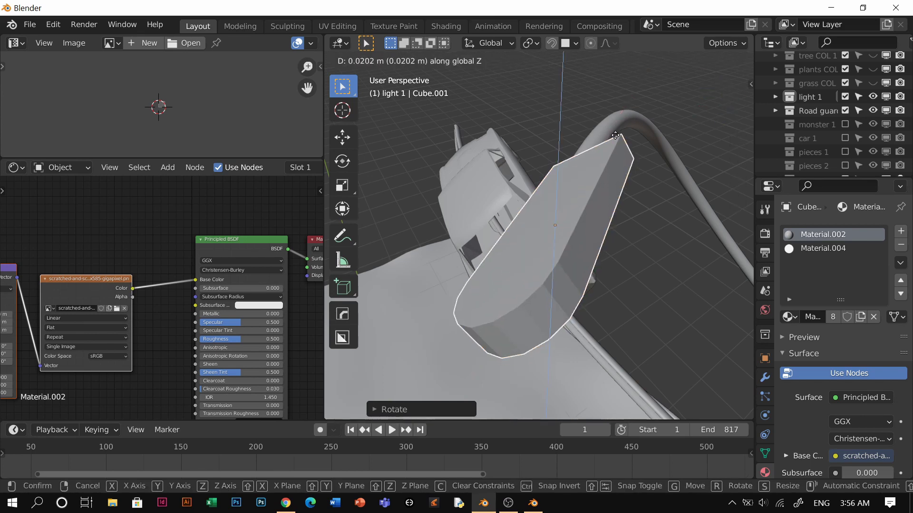
click(608, 142)
middle_drag(582, 185, 543, 137)
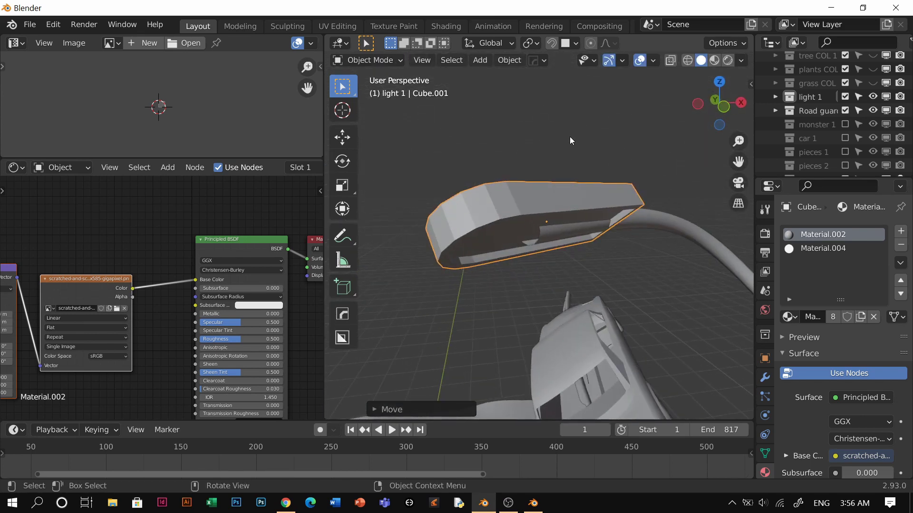
key(g)
key(z)
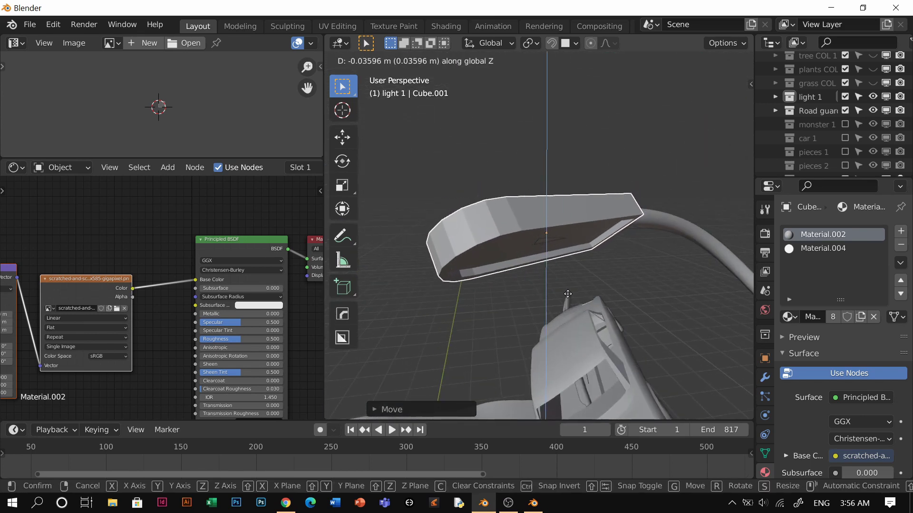
click(566, 317)
Move the lamp head's upper face slightly outward along its local Z to cover the end of the bent arm.
middle_drag(567, 317, 586, 283)
key(Tab)
click(527, 249)
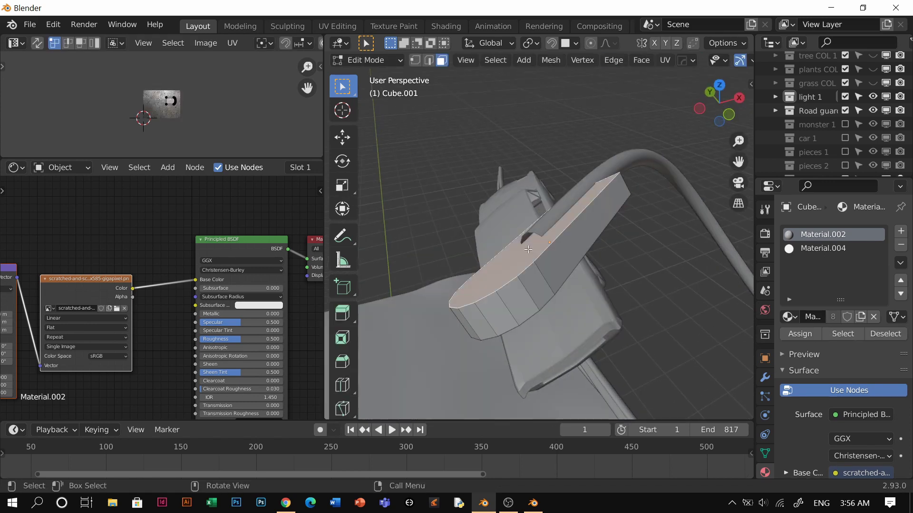
key(g)
key(z)
key(z)
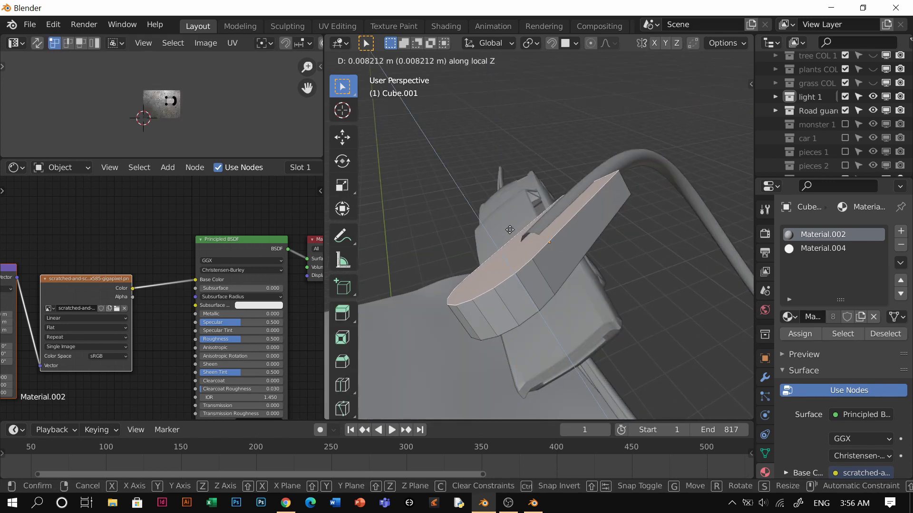
click(518, 230)
key(ctrl+Tab)
click(523, 147)
Fine-tune the lamp head mesh along Z to wrap it around the arm's end.
middle_drag(559, 213, 538, 229)
key(Tab)
key(g)
key(z)
click(534, 236)
key(Tab)
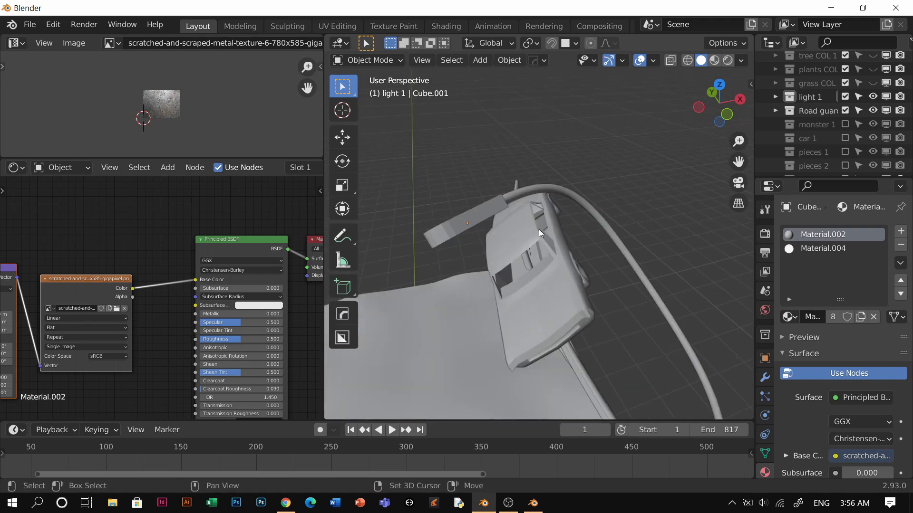
Raise the end control point of the bent arm curve along Z so that the tip levels out.
click(554, 199)
click(546, 193)
key(Tab)
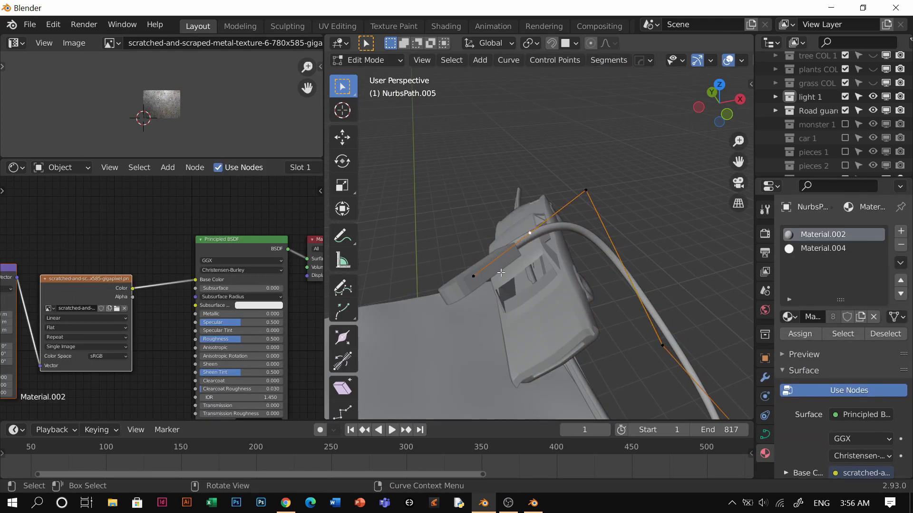
key(g)
key(z)
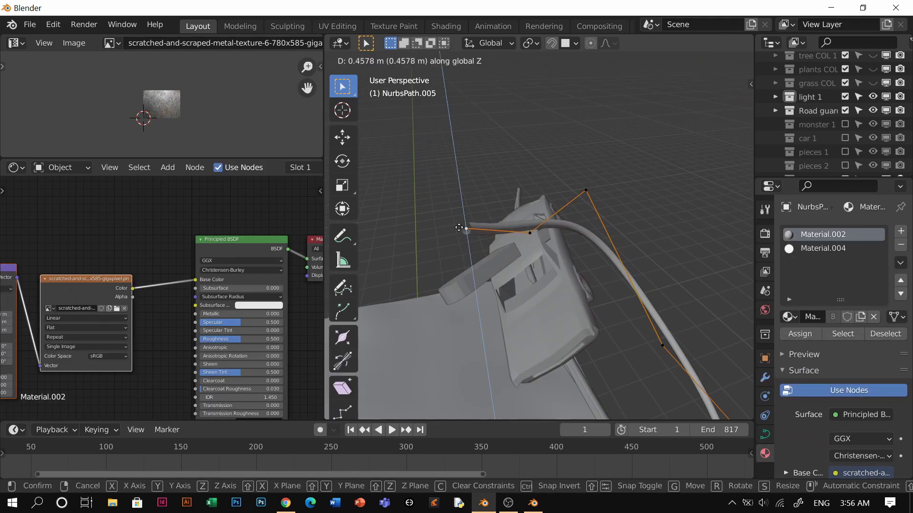
click(566, 267)
Extrude a new control point from the bent arm's end toward the wrecked car in the top view.
key(KP_7)
scroll(517, 311, up, 5)
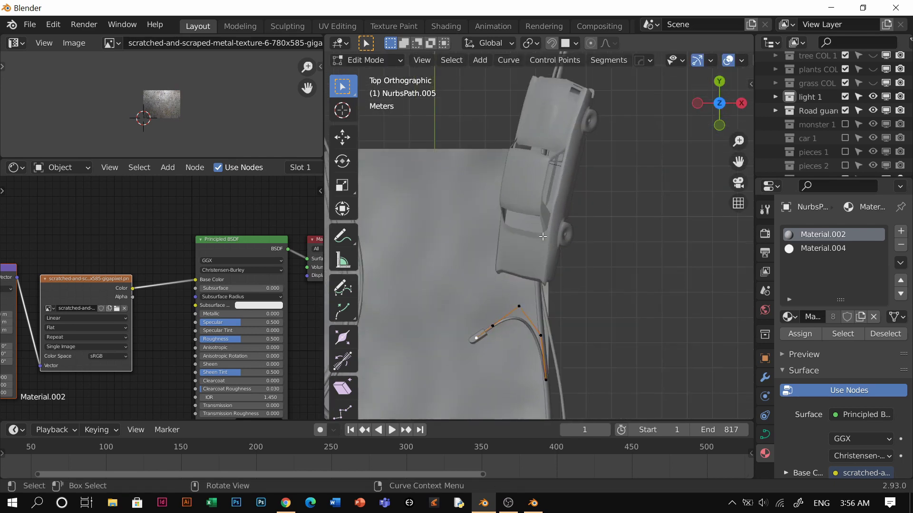
key(e)
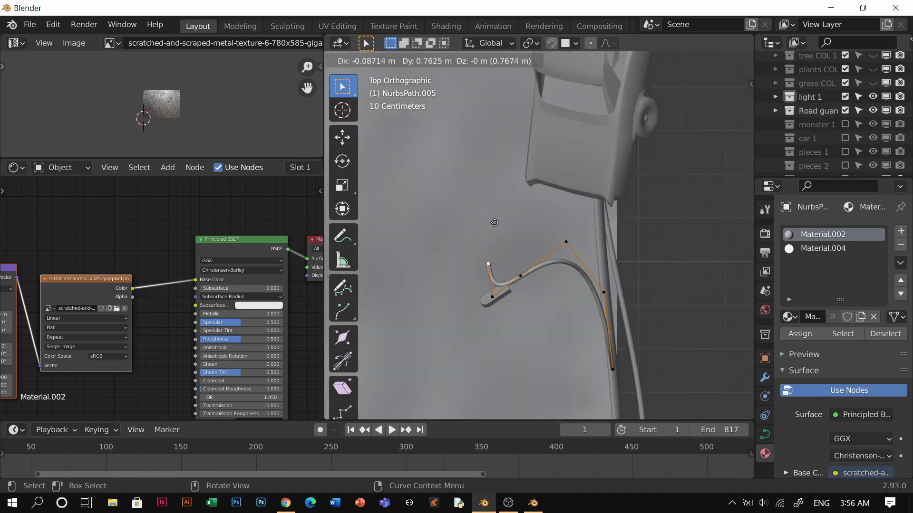
click(495, 242)
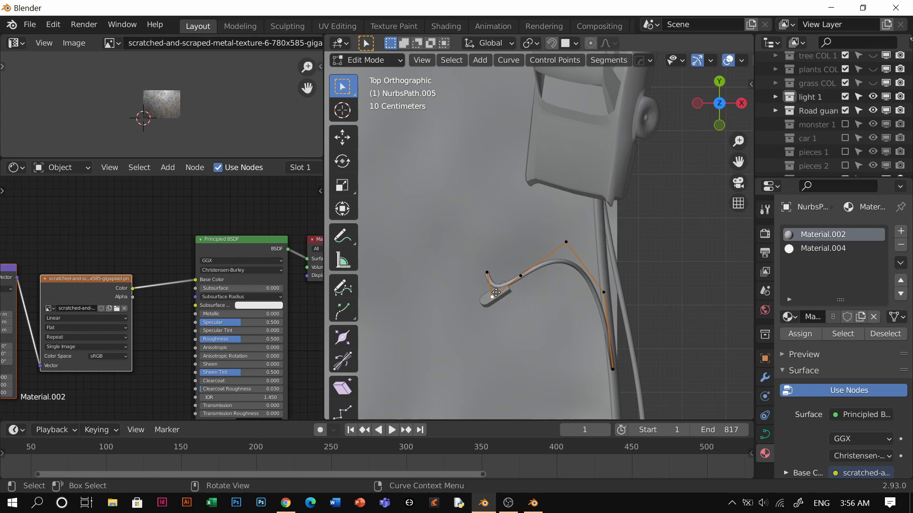
Reposition the arm's last two control points to form an S-shaped bend, and return to Object Mode.
key(g)
click(494, 285)
key(g)
click(489, 279)
key(ctrl+Tab)
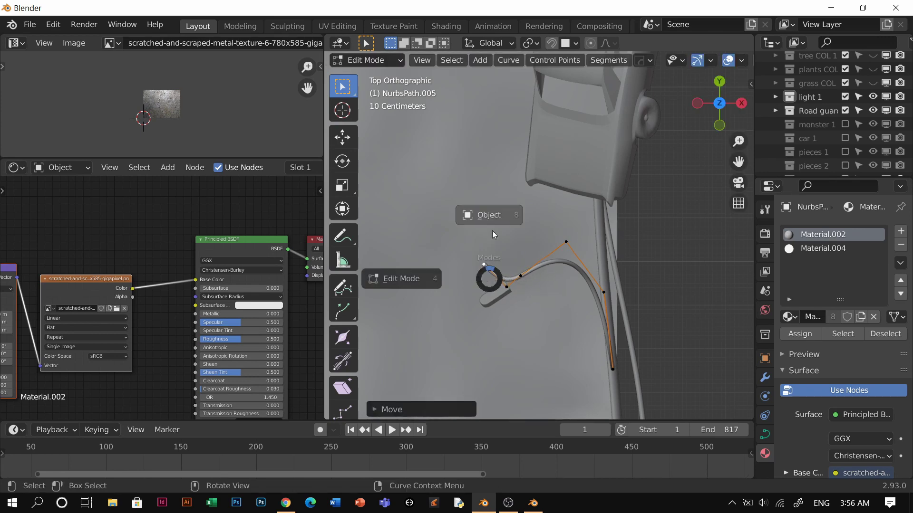
click(492, 230)
Rotate the lamp head in the top view and move it onto the arm's new end.
click(496, 294)
key(r)
click(509, 332)
key(g)
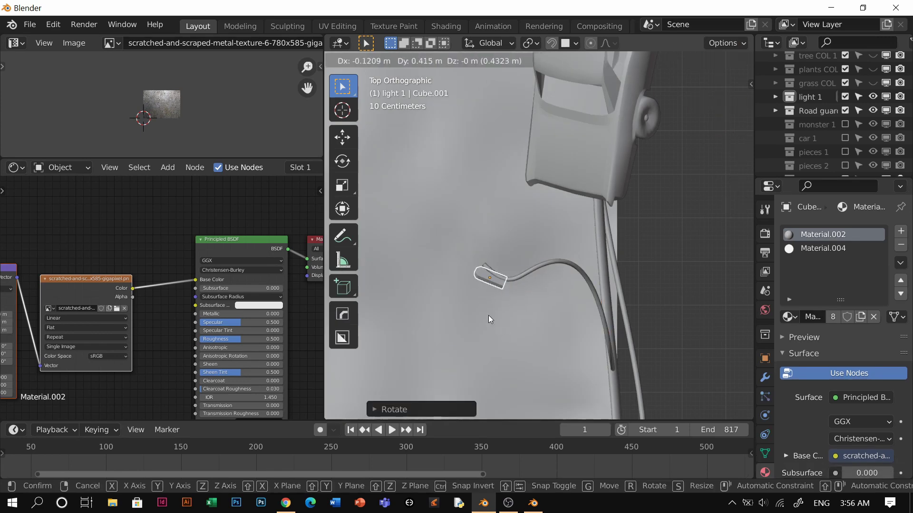
click(490, 320)
key(r)
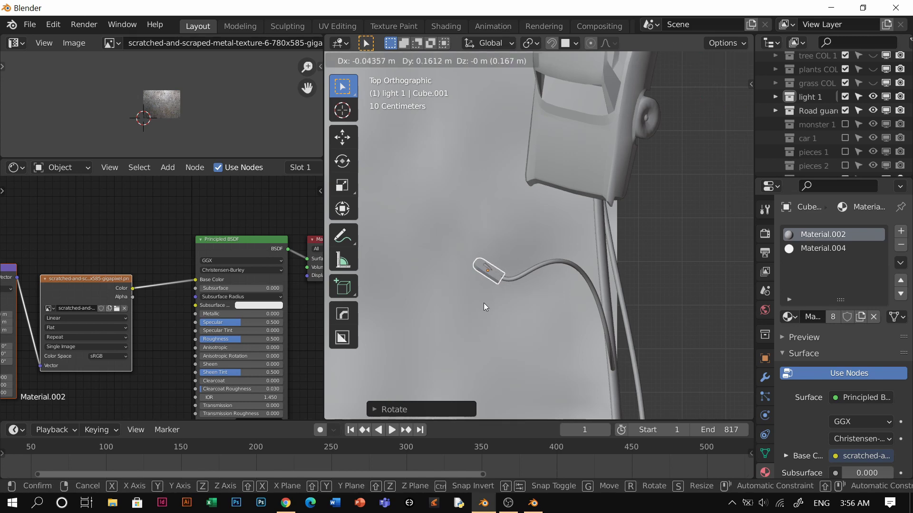
click(483, 304)
Fine-tune the lamp head's rotation and position to follow the direction of the arm's tip.
key(r)
click(536, 333)
key(r)
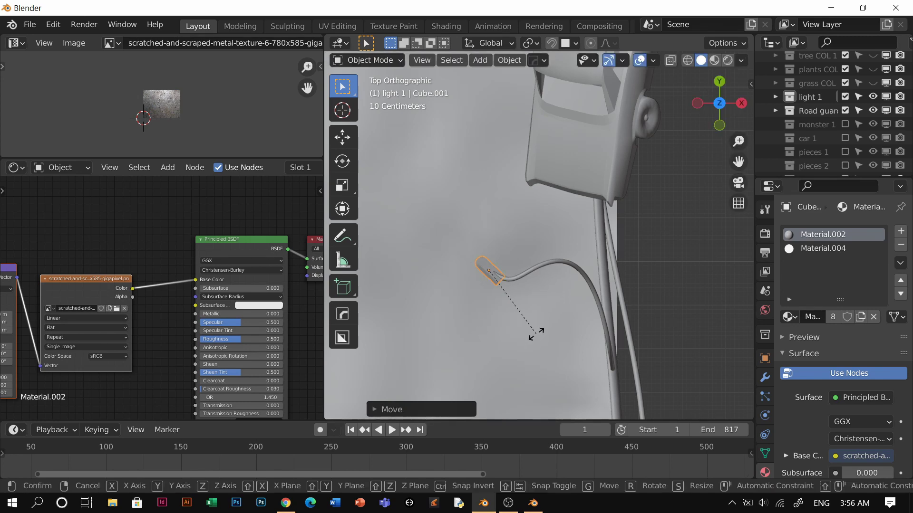
click(546, 327)
key(g)
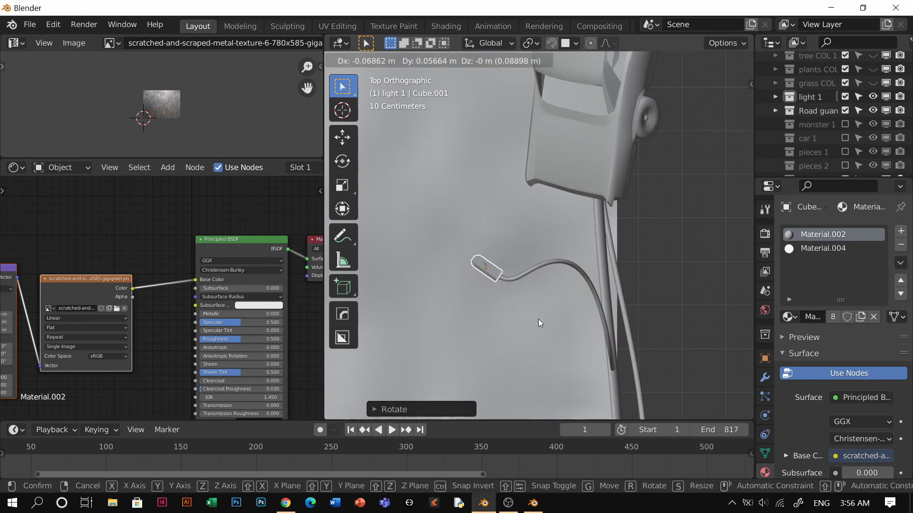
click(538, 318)
key(r)
click(480, 339)
key(g)
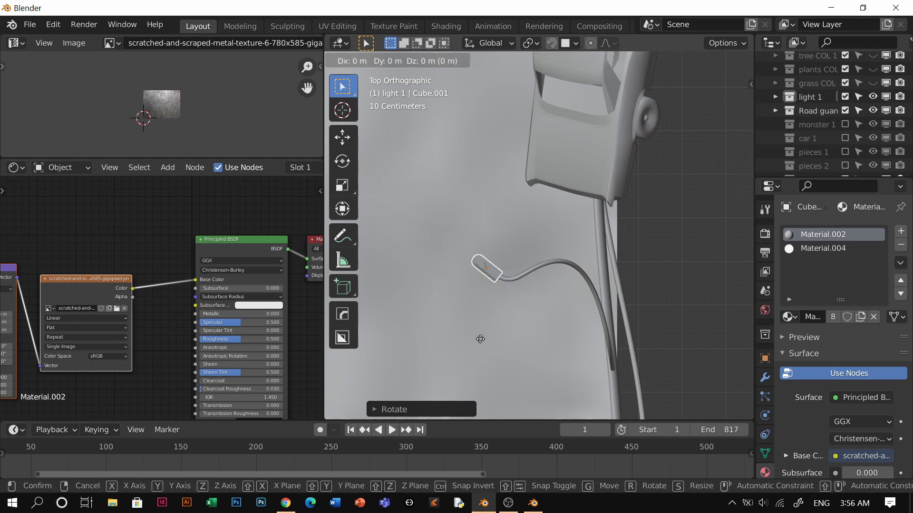
click(486, 339)
middle_drag(466, 292, 433, 258)
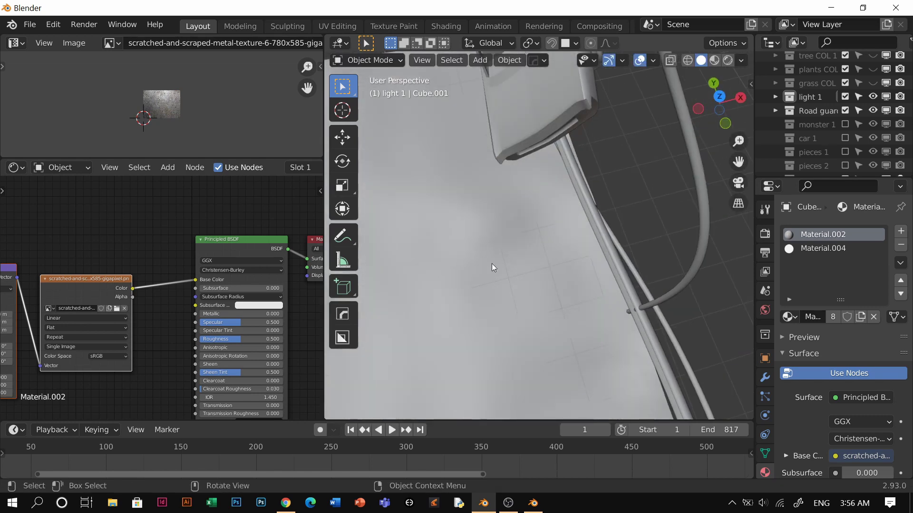
key(f)
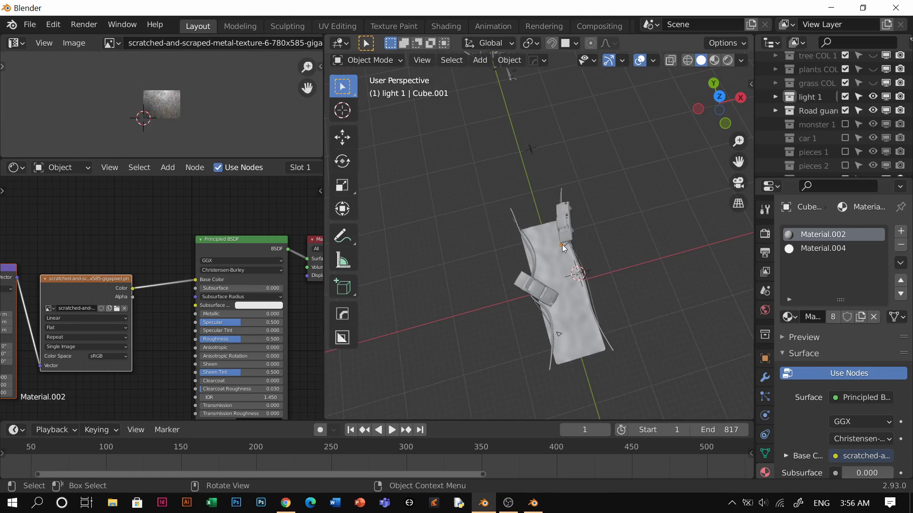
click(563, 246)
key(f)
middle_drag(546, 244, 573, 219)
middle_drag(521, 298, 558, 257)
shift+click(485, 240)
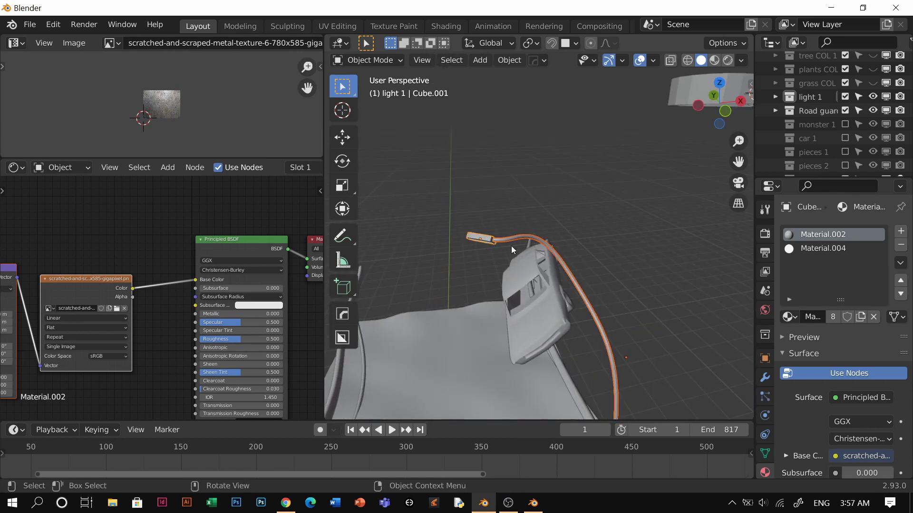
right_click(592, 312)
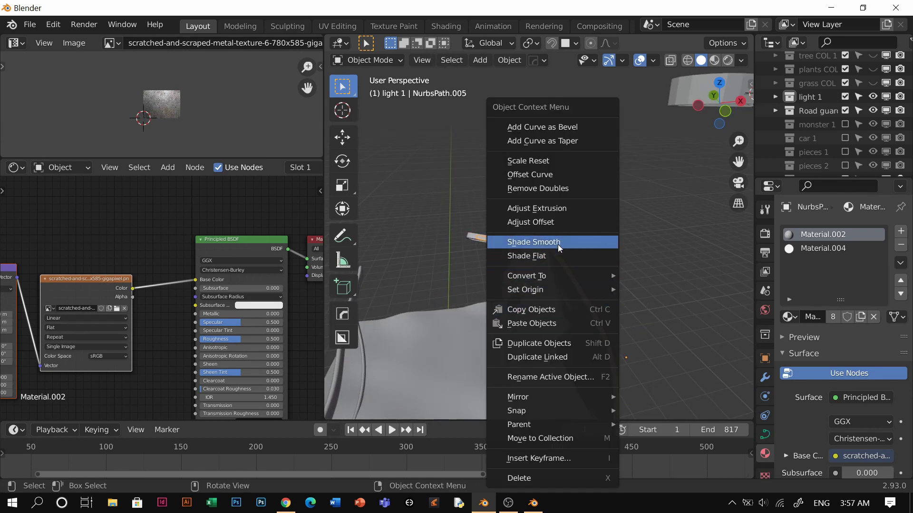
click(523, 256)
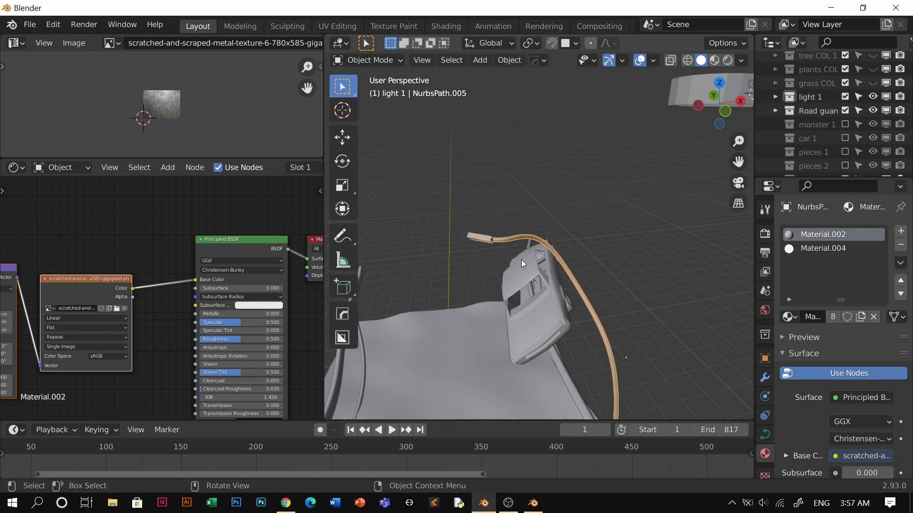
shift+click(489, 247)
middle_drag(489, 246, 537, 290)
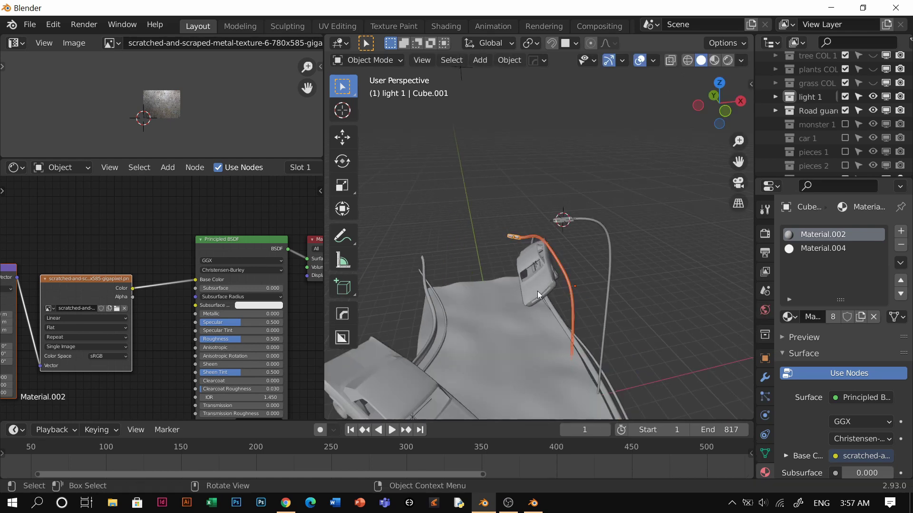
Convert the bent arm curve to a mesh and join it with its lamp head.
click(570, 277)
right_click(572, 277)
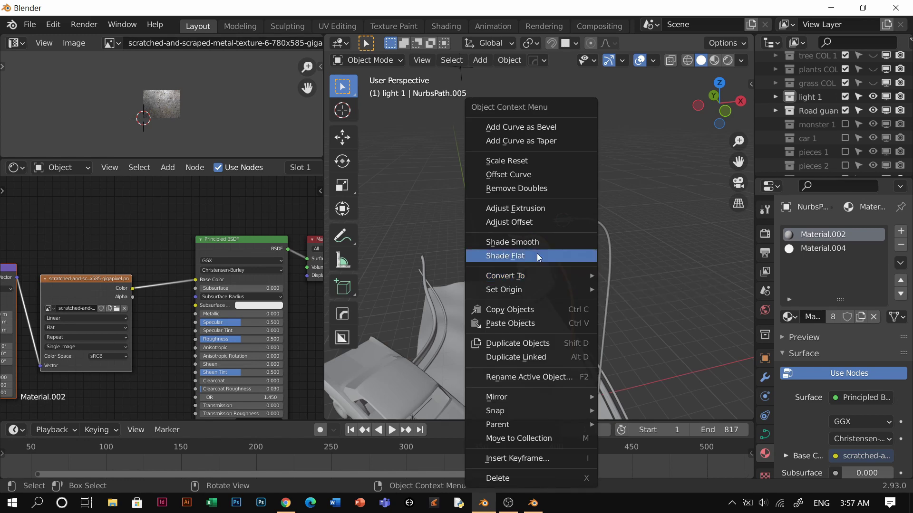
click(628, 291)
middle_drag(571, 285, 526, 268)
shift+click(480, 244)
key(ctrl+j)
Move the joined bent lamp in the top view to the middle of the road, near the world origin.
key(KP_7)
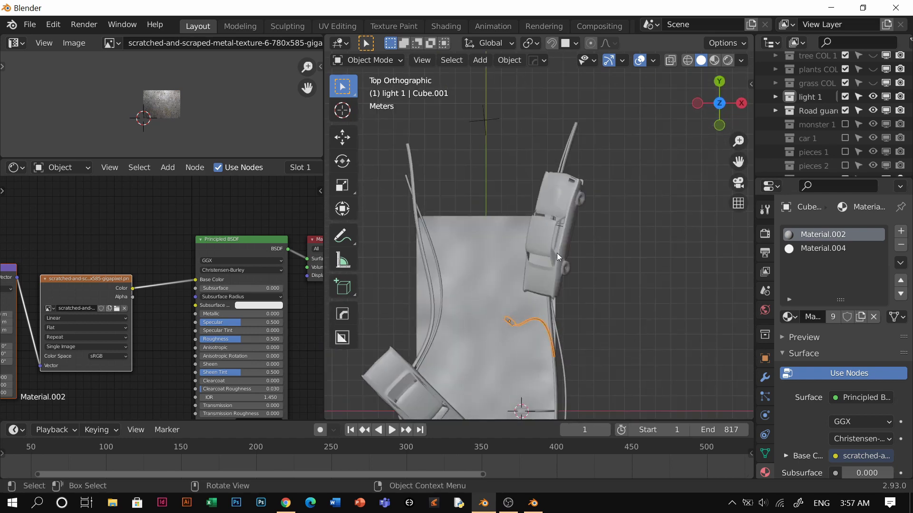
key(g)
click(527, 184)
scroll(527, 183, up, 2)
key(g)
click(523, 205)
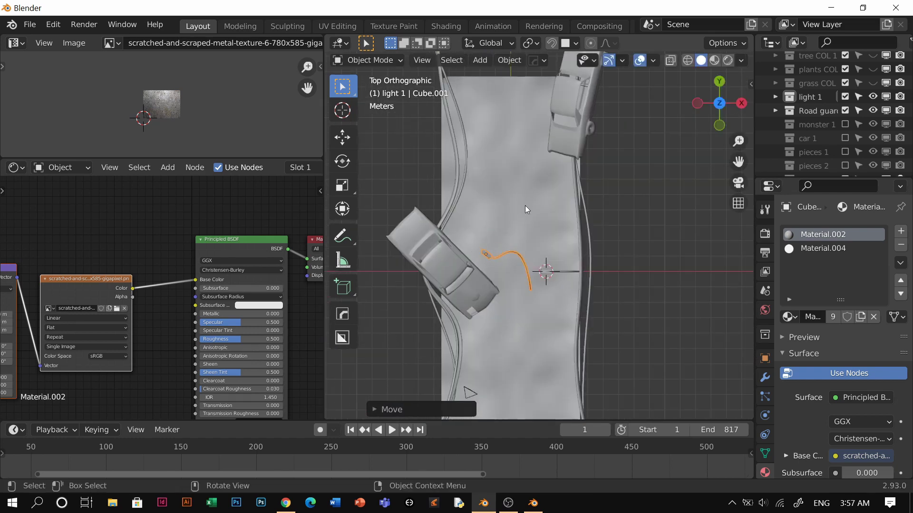
key(alt+z)
key(g)
click(542, 268)
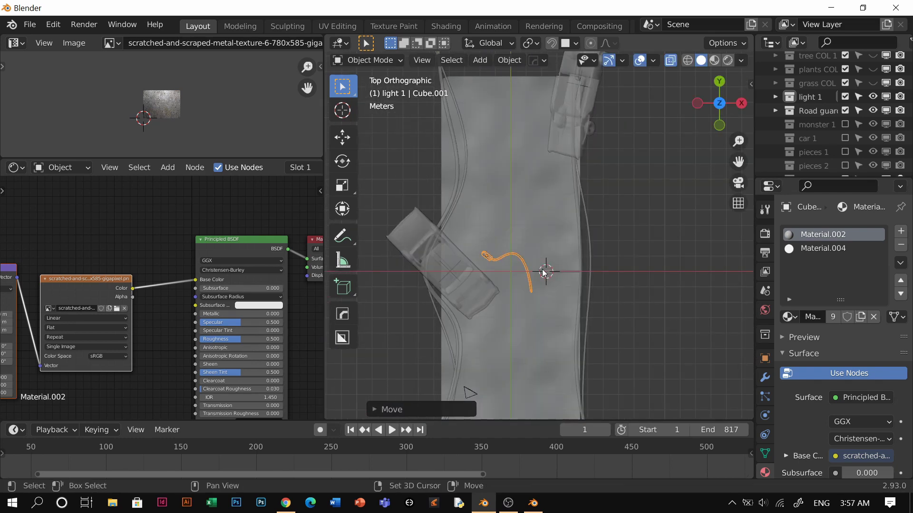
Move the joined bent lamp into a new collection named "light 1".
middle_drag(511, 274, 533, 207)
key(KP_3)
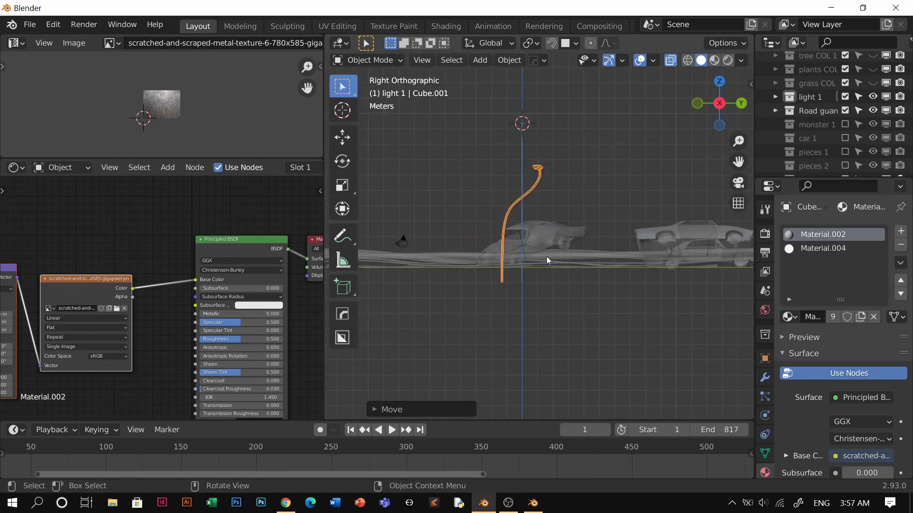
key(KP_7)
key(alt+z)
click(615, 254)
scroll(560, 252, down, 2)
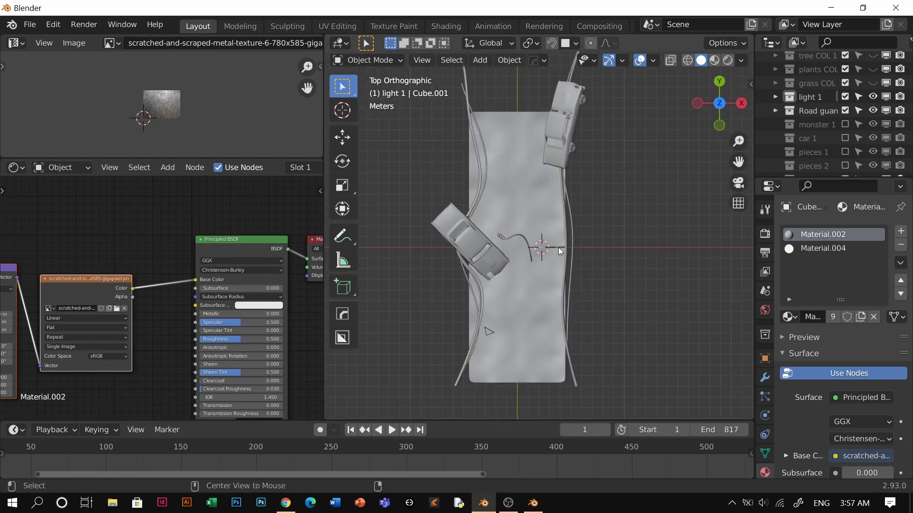
click(501, 243)
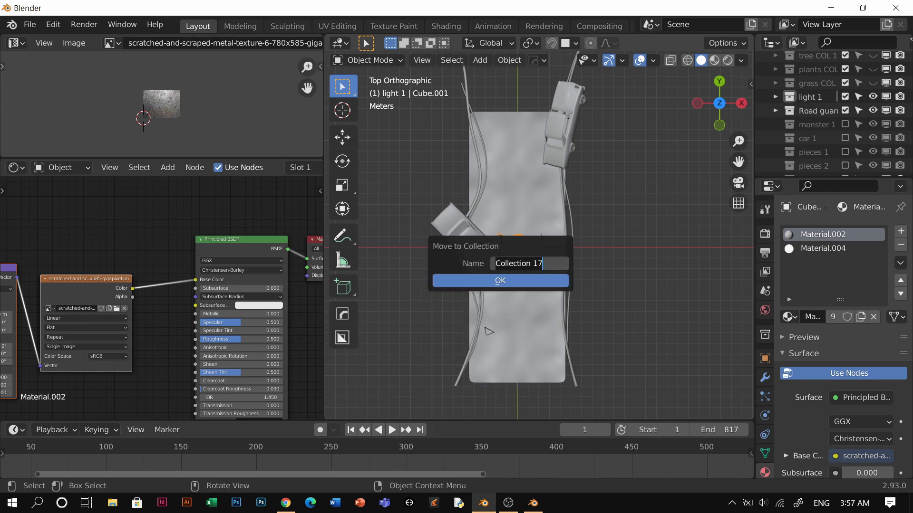
text(light 1)
key(Return)
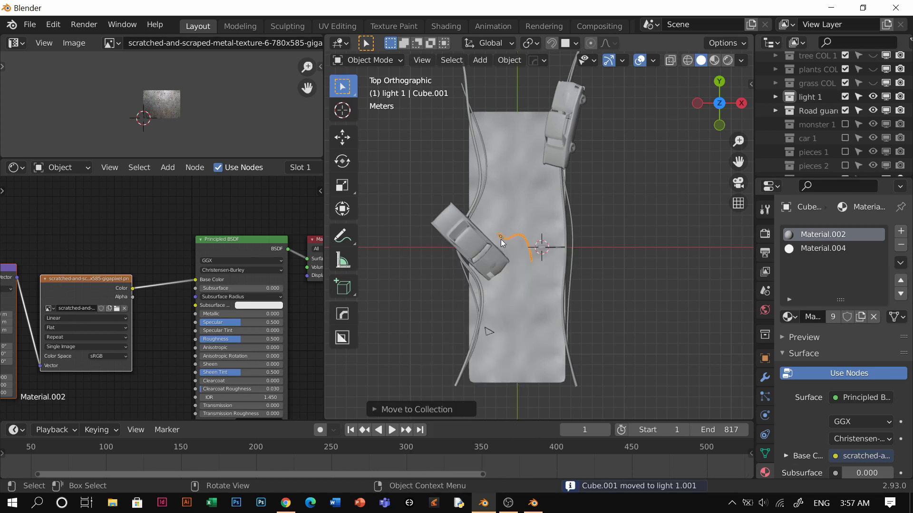
Delete the old "light 1" collection and rename the bent lamp's collection "light 1.001" to "light 1".
click(809, 100)
key(Delete)
scroll(827, 124, down, 10)
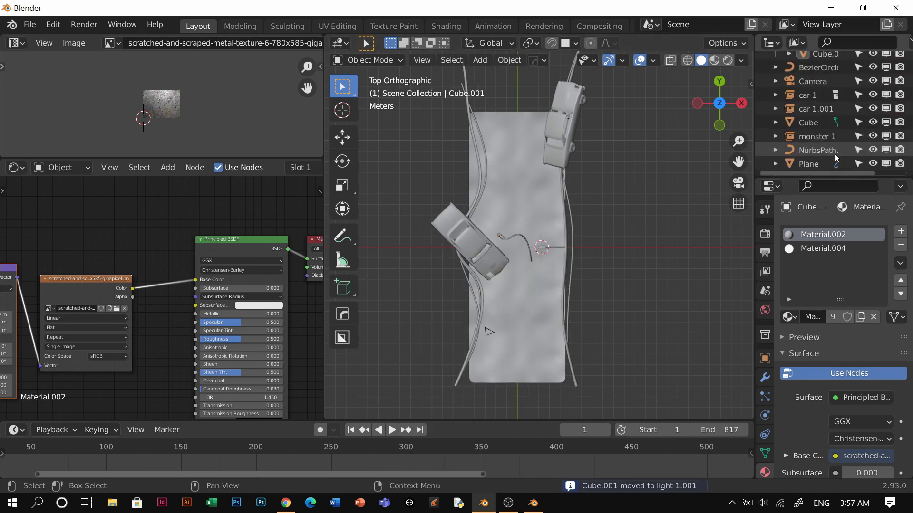
scroll(832, 154, up, 1)
double_click(827, 59)
scroll(848, 60, up, 2)
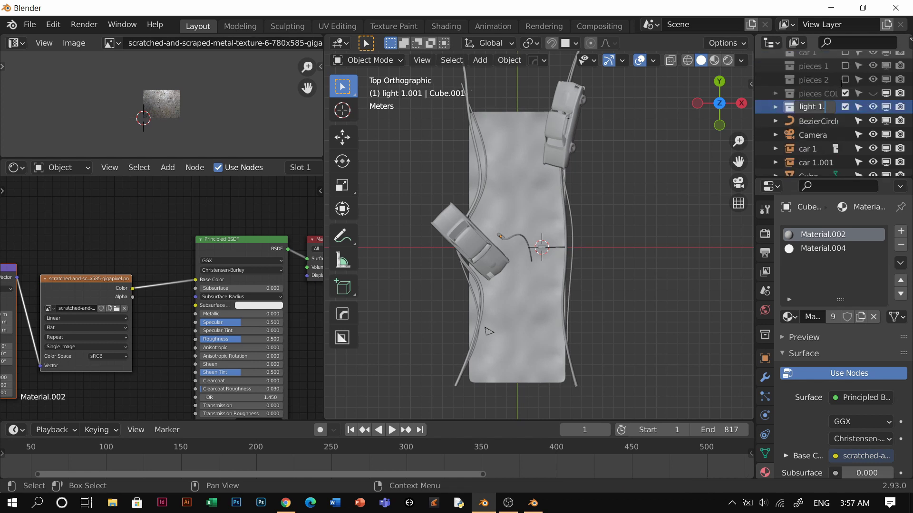
key(Return)
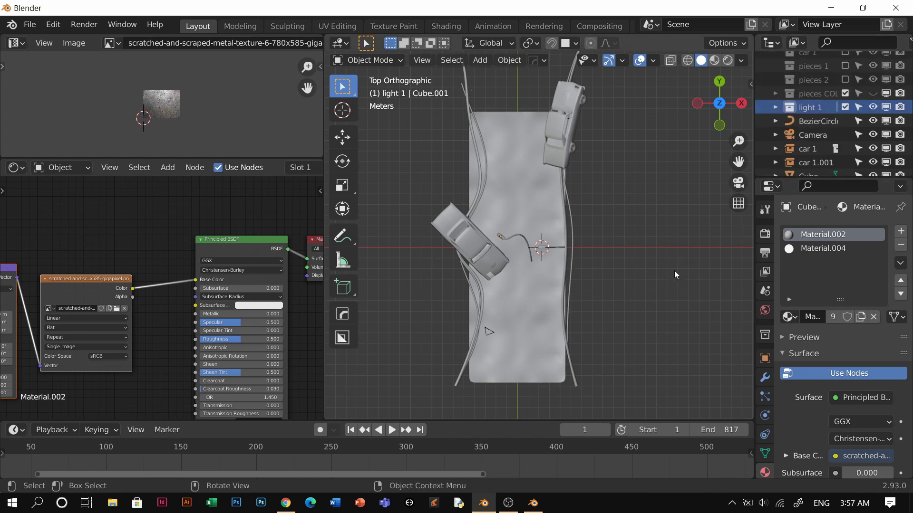
Try to convert the intact lamp's pole curve to a mesh.
click(562, 247)
scroll(532, 265, up, 4)
middle_drag(532, 264, 537, 239)
right_click(537, 238)
mouse_move(530, 239)
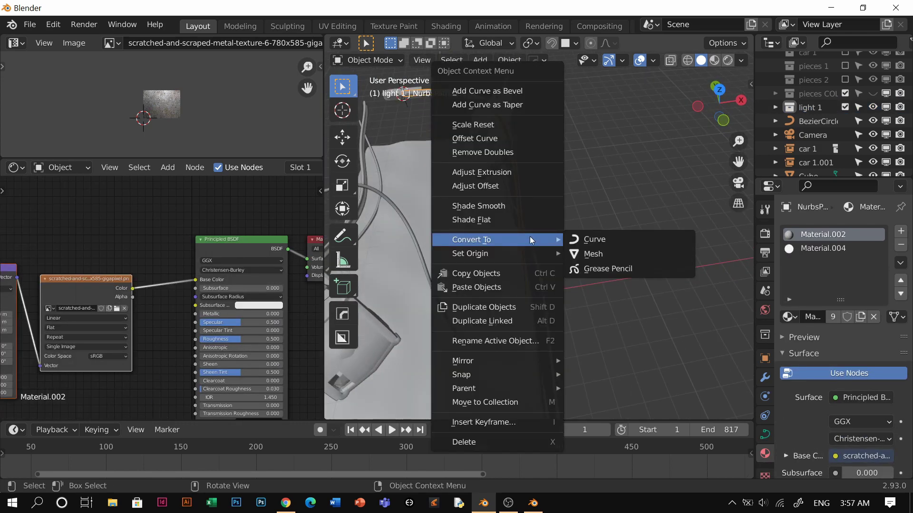
click(598, 253)
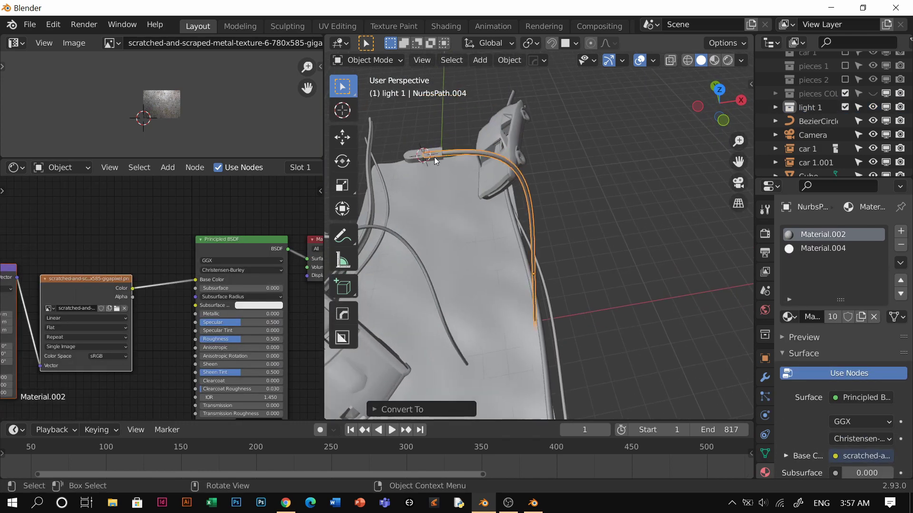
Shift the two middle control points of the intact lamp's pole curve along the Y axis to make it slightly uneven.
key(Tab)
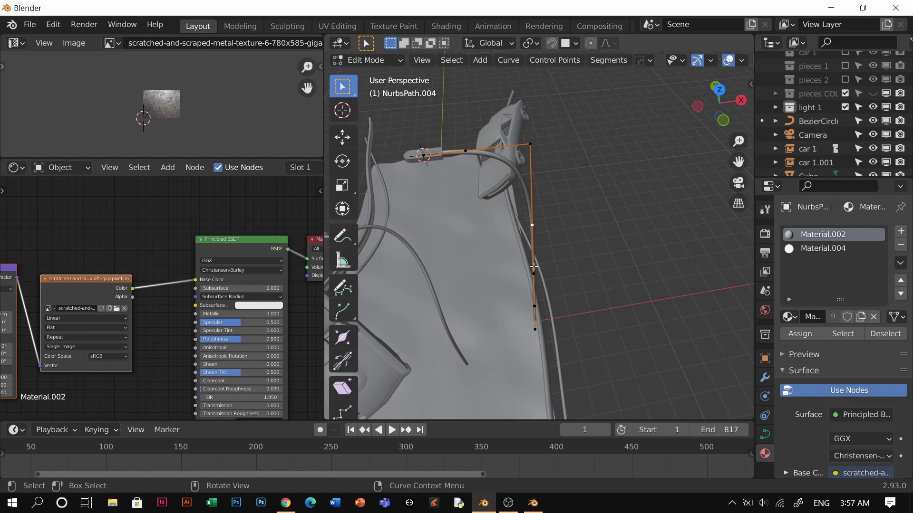
middle_drag(550, 273, 566, 268)
click(566, 268)
key(g)
key(y)
click(575, 285)
click(561, 237)
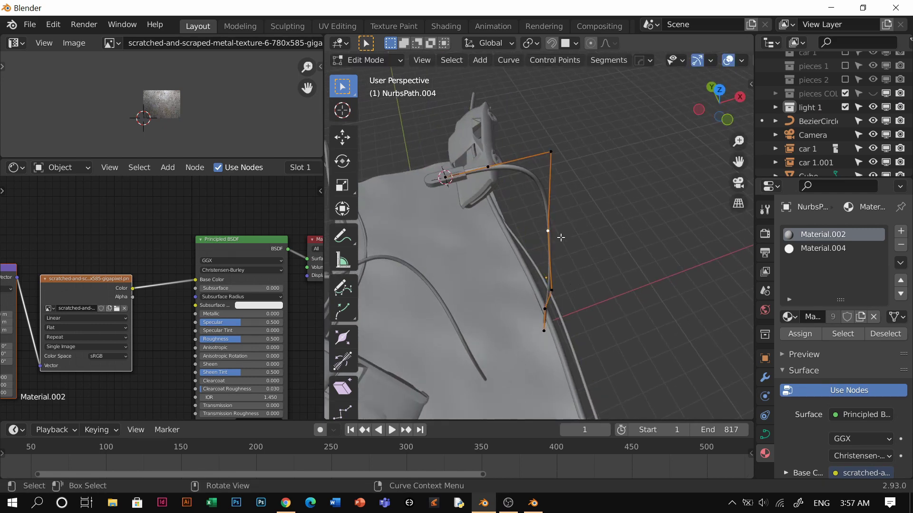
key(g)
key(y)
click(554, 235)
key(Tab)
Reposition the control points on the intact lamp's arm and at its upper corner to alter the bend.
click(497, 172)
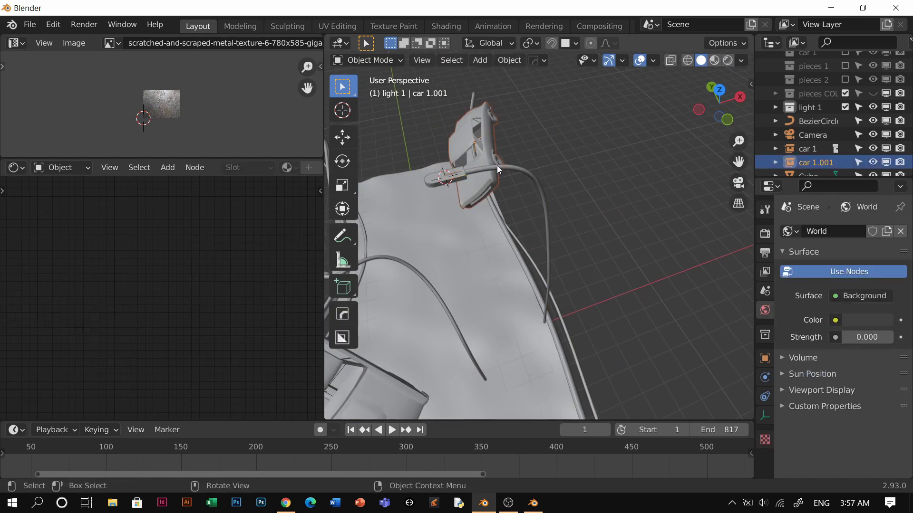
click(497, 165)
key(Tab)
click(497, 166)
key(g)
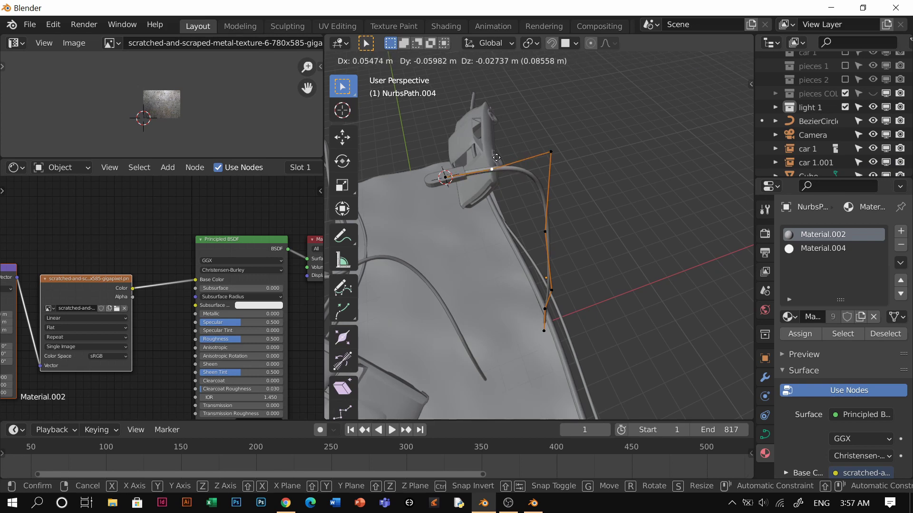
click(492, 156)
click(567, 151)
key(g)
click(570, 159)
key(ctrl+Tab)
click(551, 203)
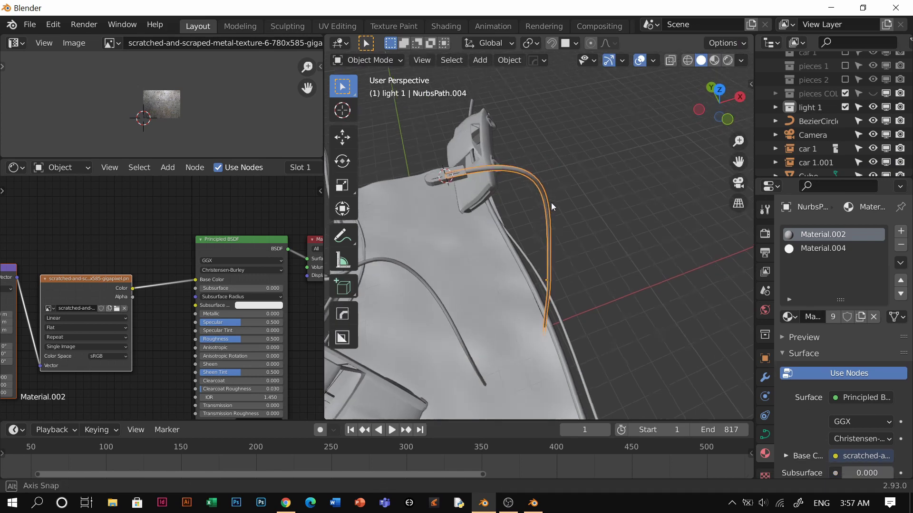
Move the control point in the lower middle of the intact lamp's pole sideways to kink the pole slightly.
middle_drag(552, 202, 651, 174)
key(ctrl+Tab)
click(543, 323)
click(556, 319)
key(g)
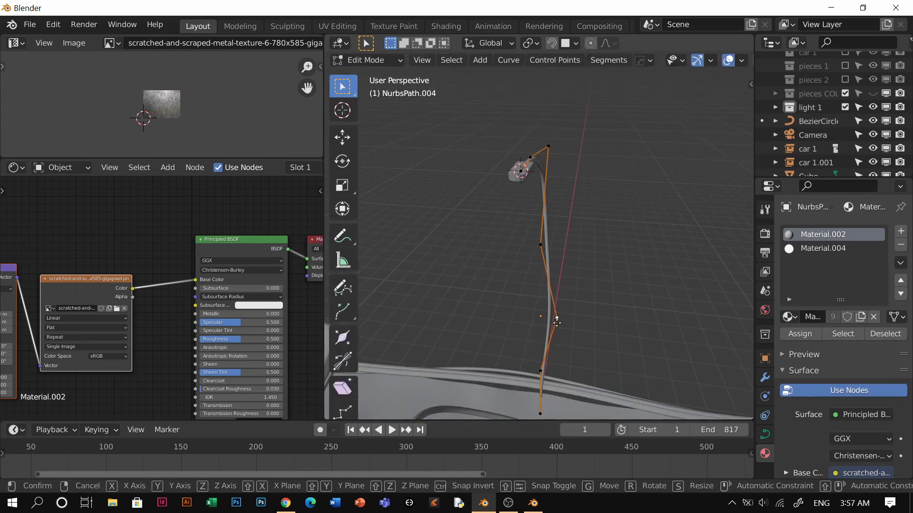
click(558, 324)
key(ctrl+Tab)
Convert the intact lamp's pole curve to a mesh and join it with the lamp head.
click(564, 285)
middle_drag(560, 269, 518, 291)
shift+click(492, 214)
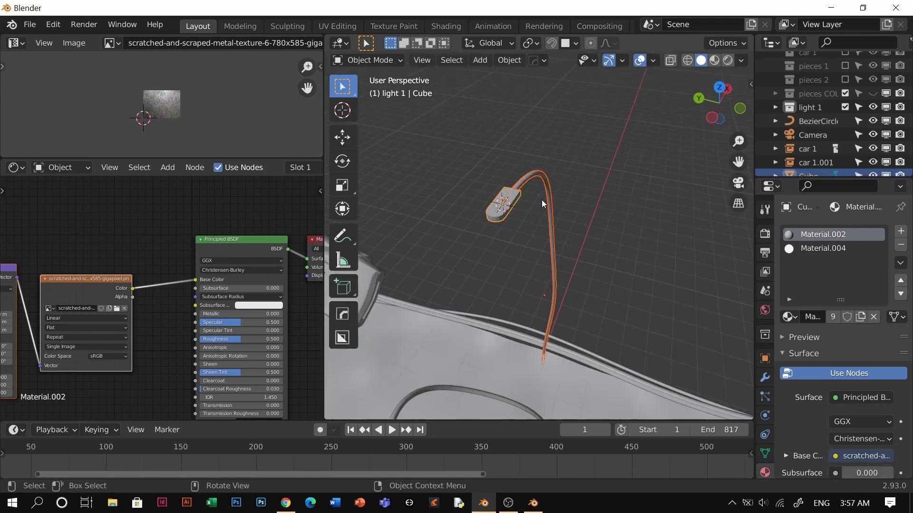
shift+click(549, 191)
right_click(549, 186)
mouse_move(500, 201)
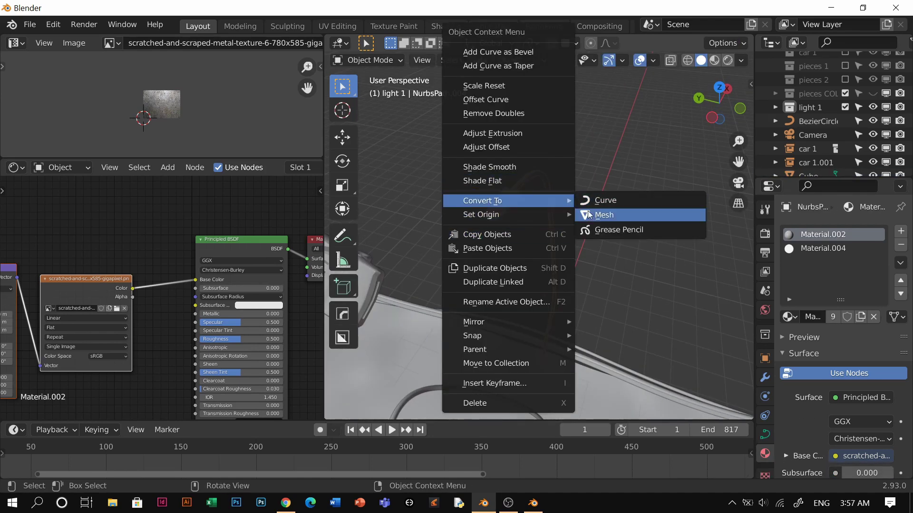
click(587, 215)
ctrl+middle_drag(506, 204, 510, 203)
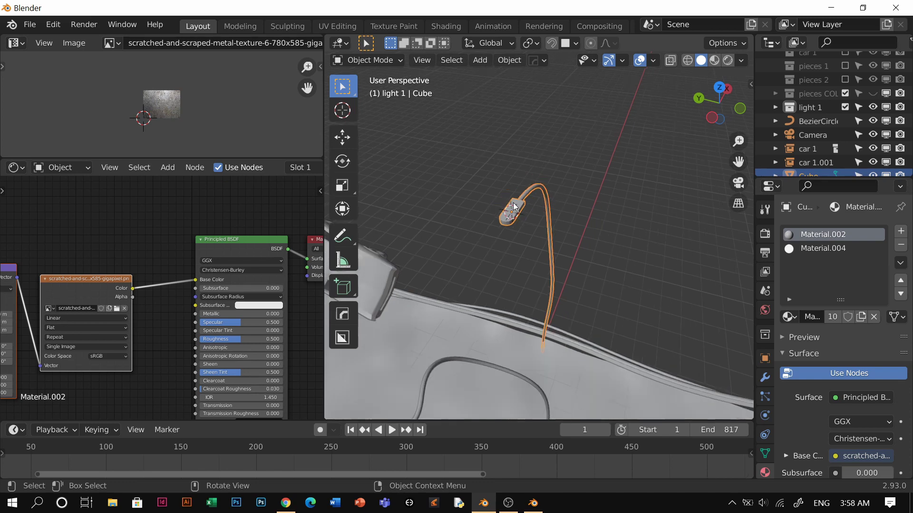
Apply the HOps Sharpen operation to the joined intact lamp.
key(q)
click(510, 203)
click(456, 370)
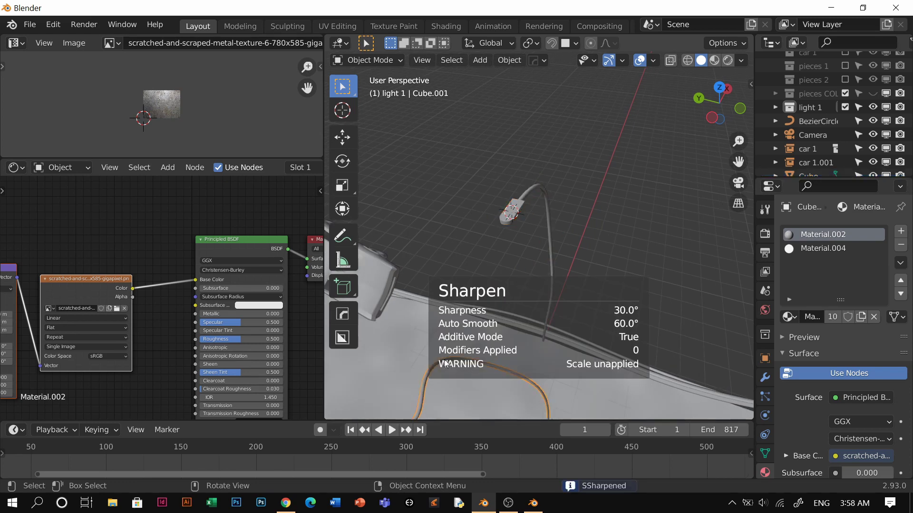
key(q)
click(443, 359)
click(445, 359)
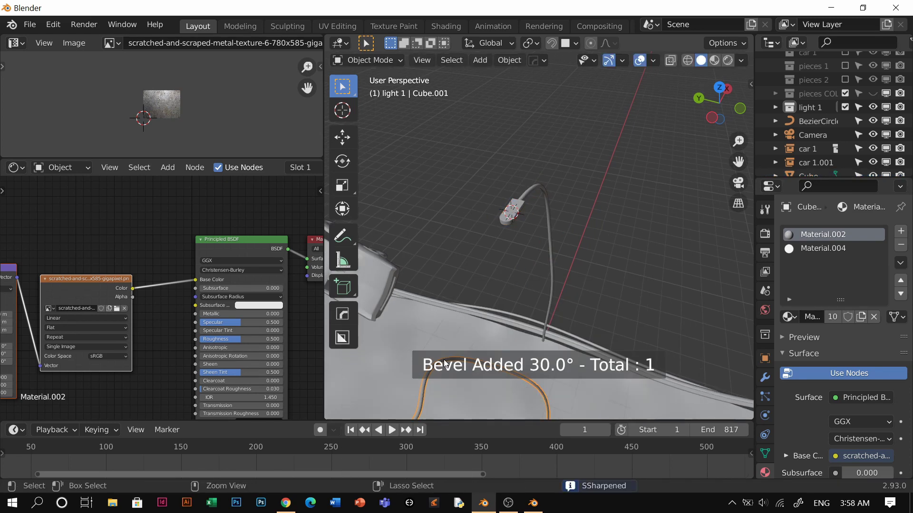
key(ctrl+z)
key(ctrl+z)
key(q)
key(Escape)
Apply the HOps Sharpen operation to the bent lamp with 30° sharpness.
click(447, 370)
click(443, 364)
key(q)
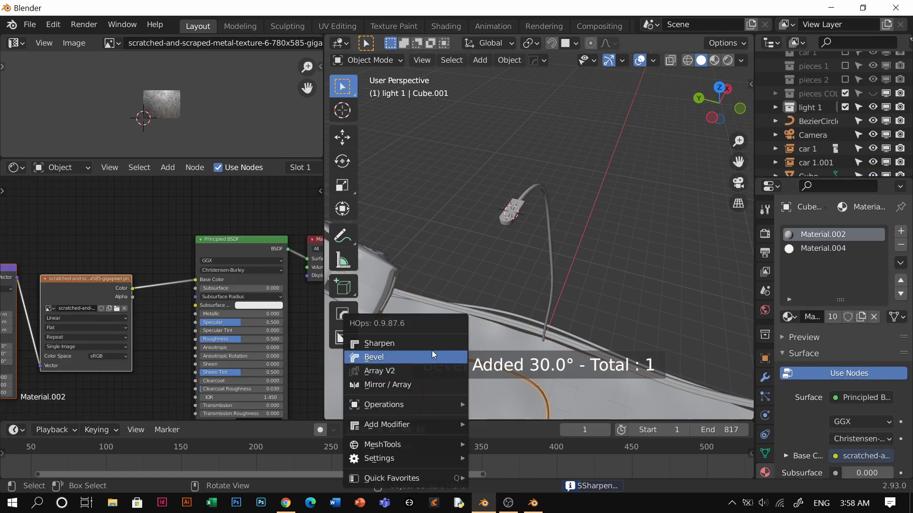
click(431, 344)
Move the intact lamp in the top view to the middle of the road, beside the bent lamp.
click(520, 222)
key(KP_7)
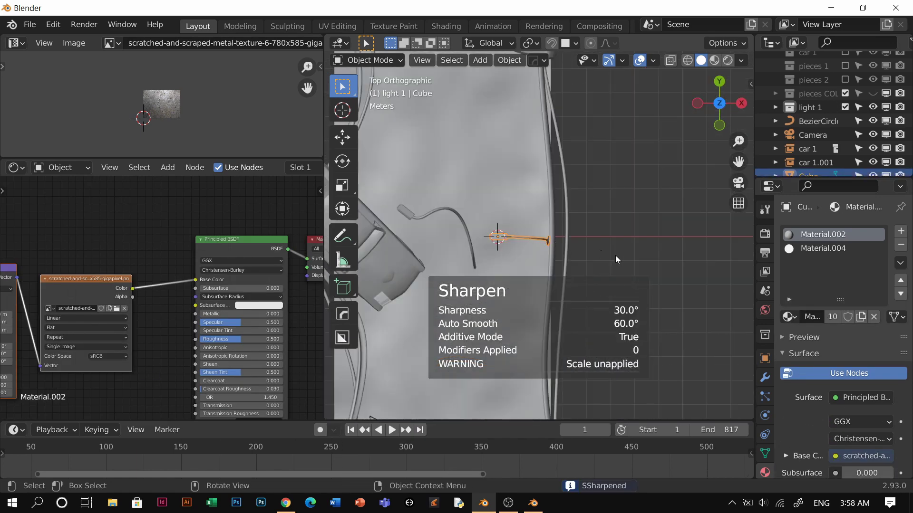
key(g)
click(536, 266)
shift+middle_drag(535, 266, 594, 258)
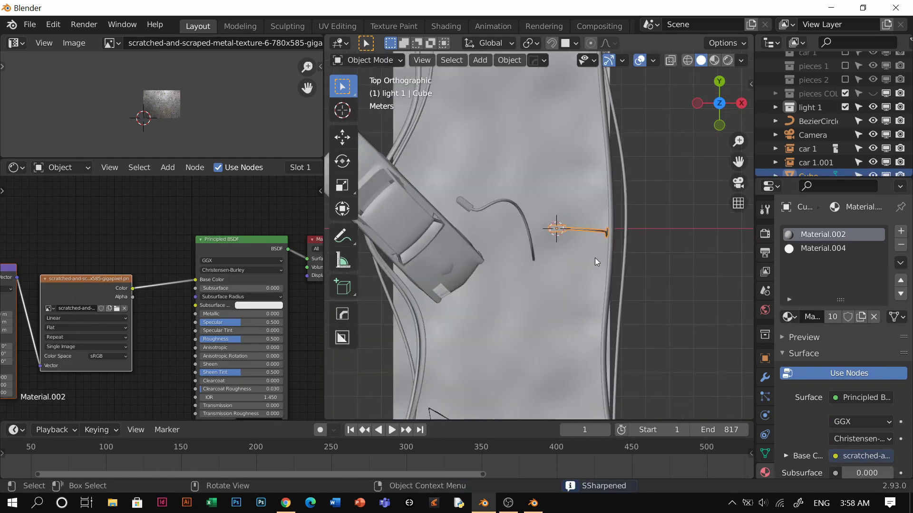
key(alt+z)
key(g)
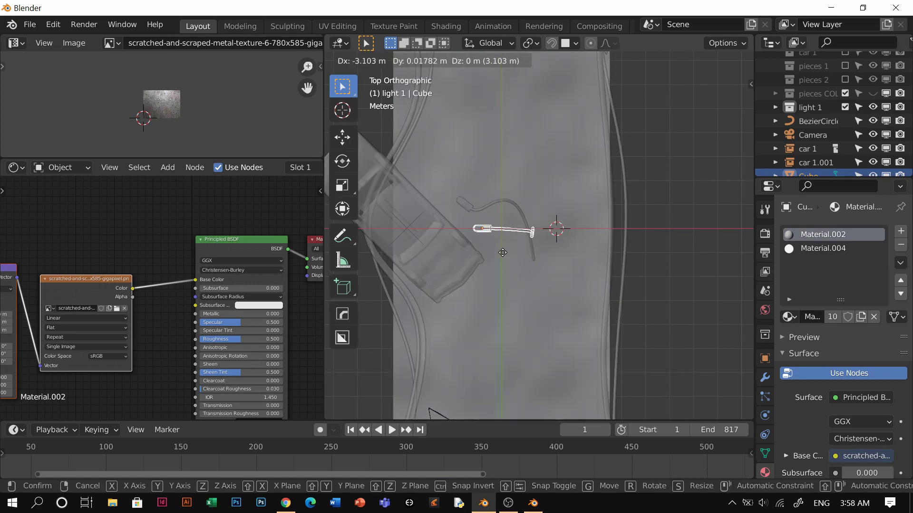
click(431, 236)
key(m)
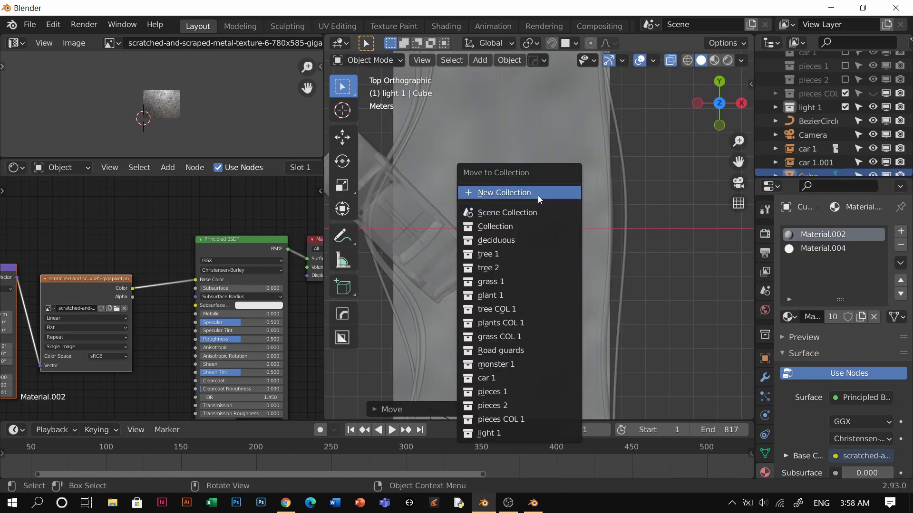
key(Escape)
key(g)
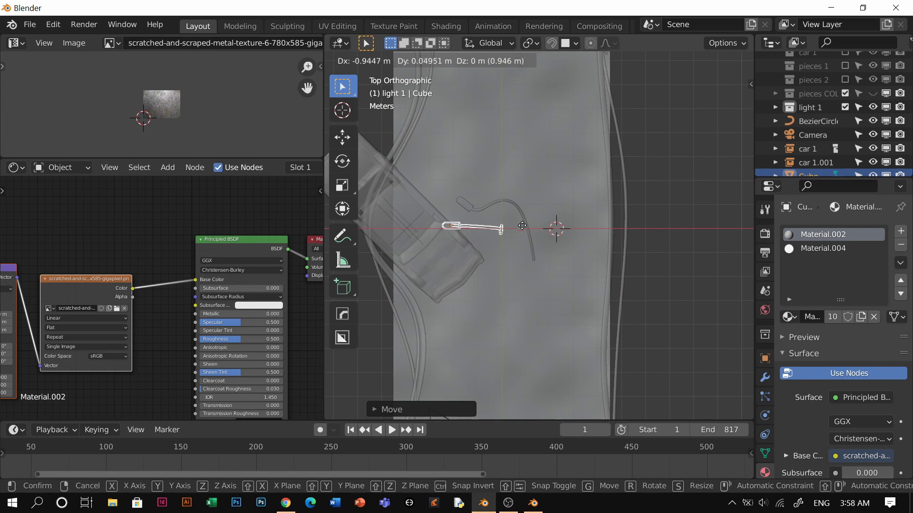
right_click(522, 223)
Move the intact lamp into a new collection named "light 2".
key(m)
click(553, 243)
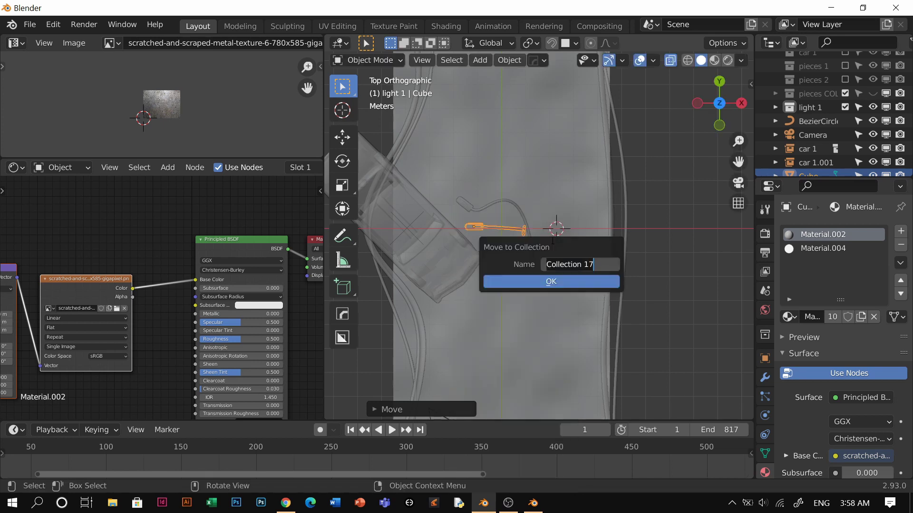
key(Return)
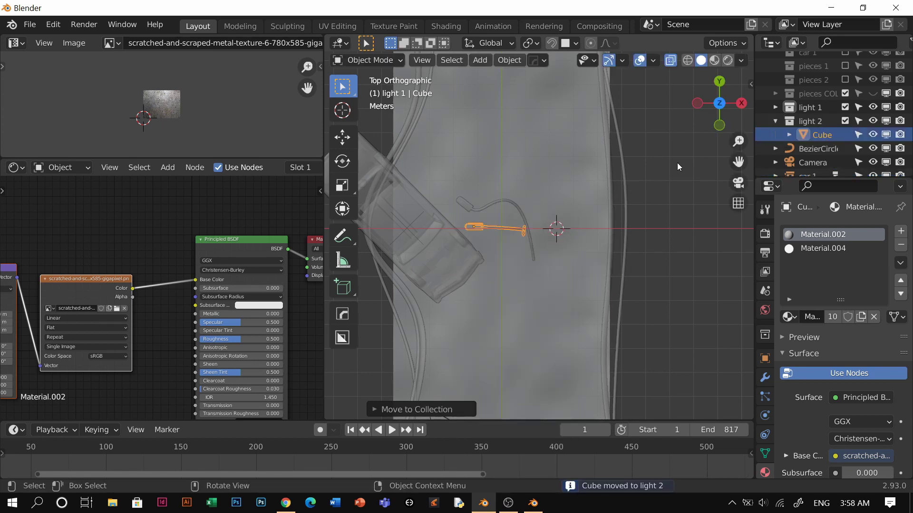
Add an area light and centre it over the intact lamp's head in the top view.
middle_drag(618, 209, 565, 271)
key(shift+a)
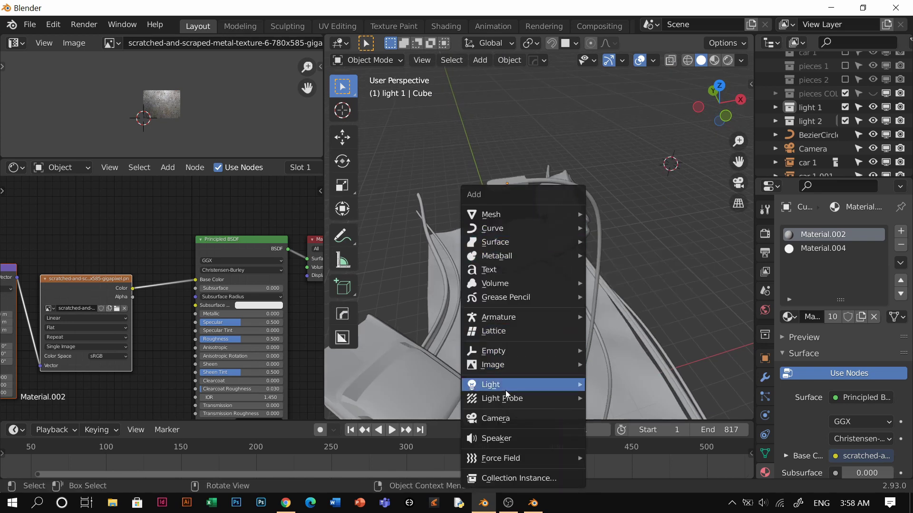
mouse_move(506, 385)
click(624, 429)
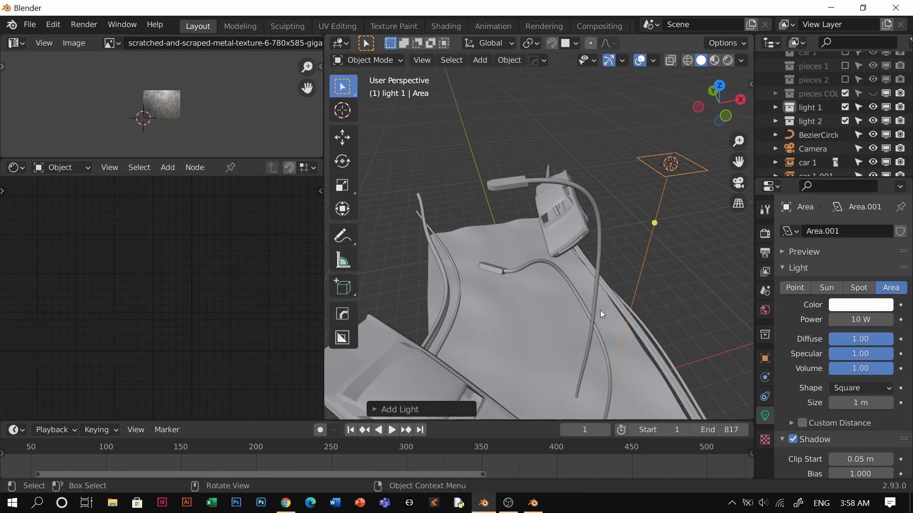
key(KP_7)
key(g)
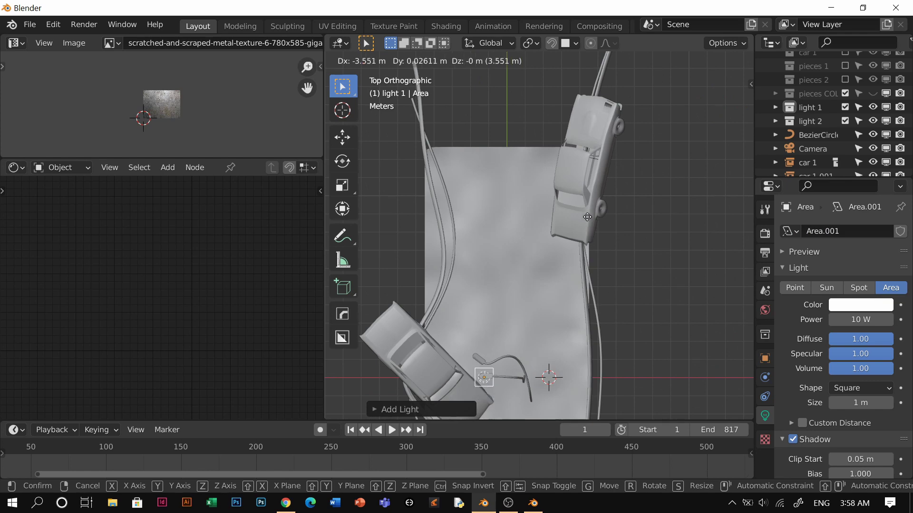
click(588, 213)
shift+middle_drag(567, 250, 578, 179)
scroll(580, 192, up, 5)
key(g)
click(576, 215)
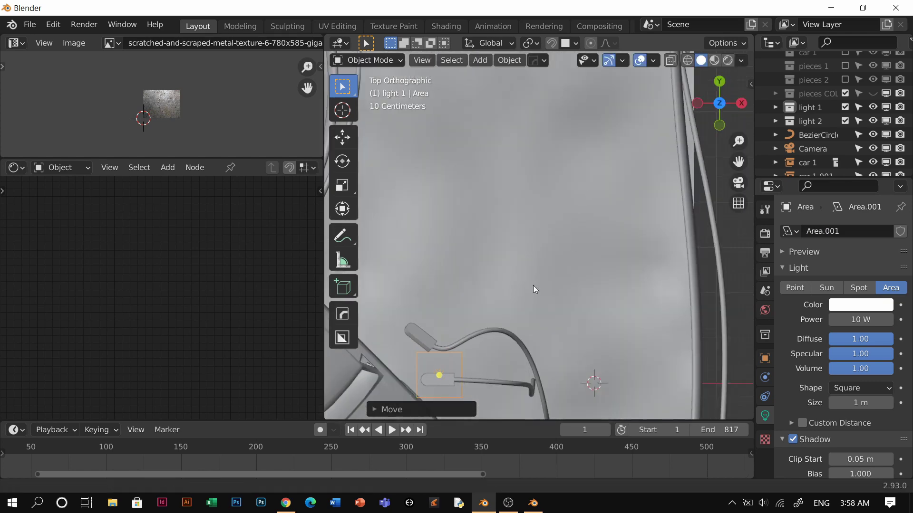
shift+middle_drag(533, 286, 605, 164)
key(g)
click(597, 221)
Scale the area light down and narrow it along Y to fit the outline of the intact lamp's head.
key(s)
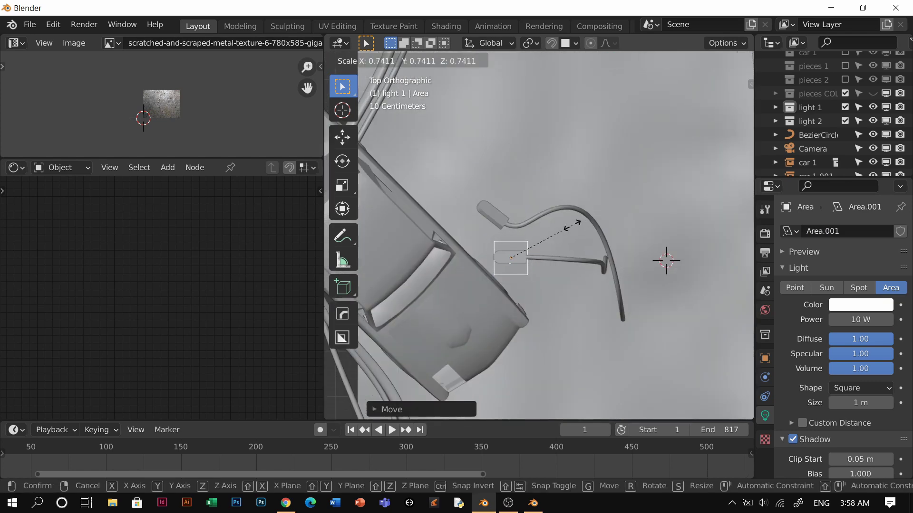
key(x)
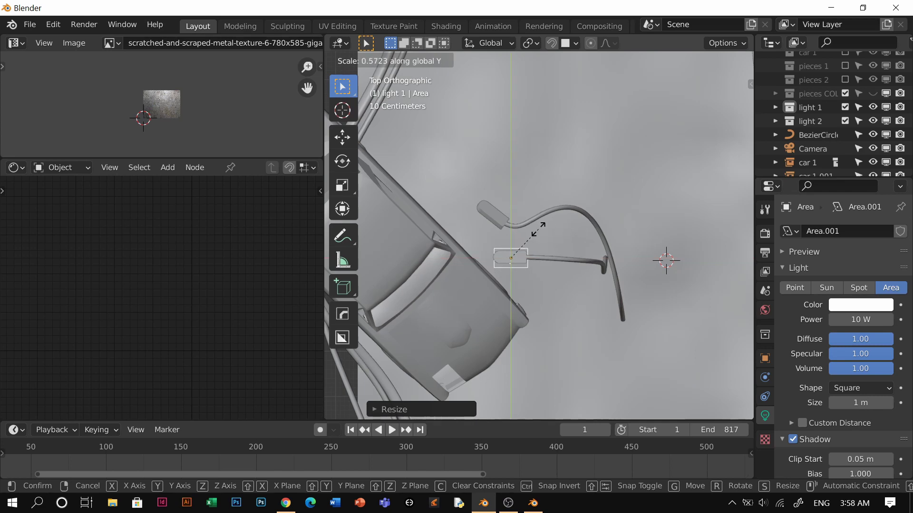
click(538, 229)
key(g)
click(523, 227)
Move the area light into the "light 2" collection.
middle_drag(524, 227, 560, 250)
key(m)
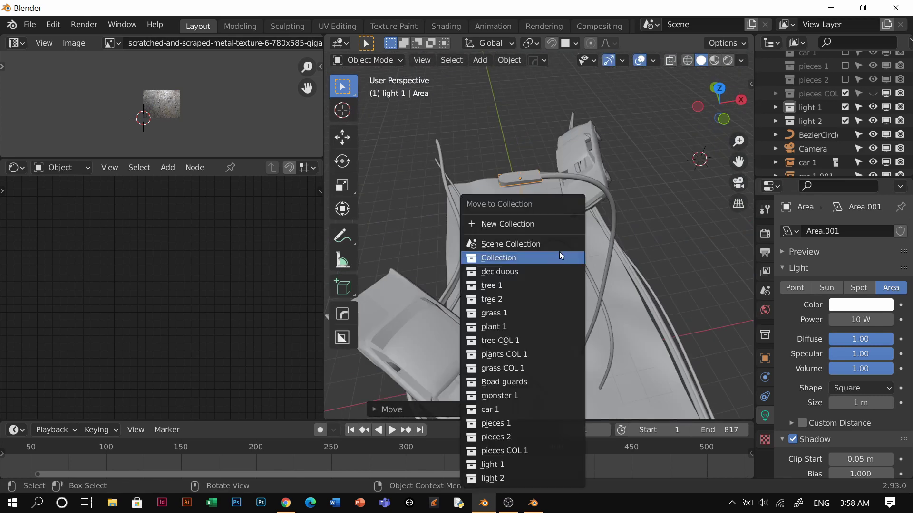
click(492, 478)
Adjust the area light's height along the Z axis to place it at the intact lamp's head.
key(g)
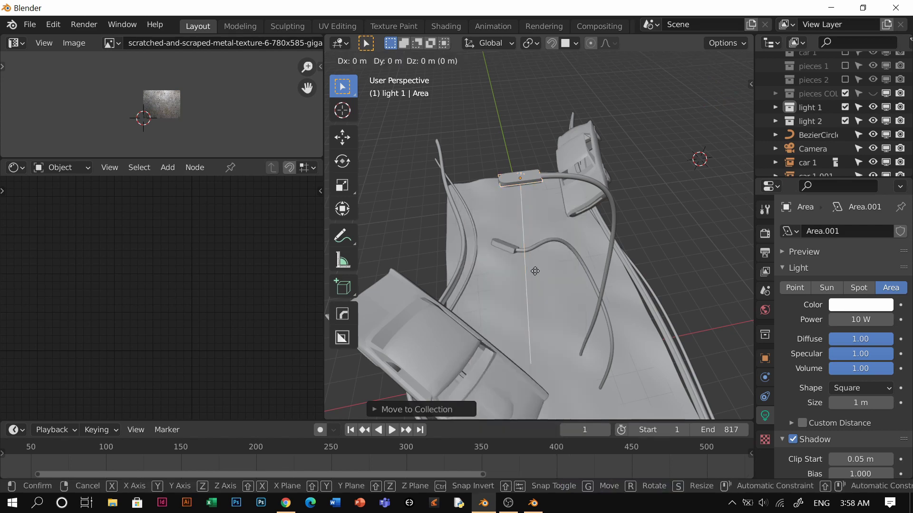
key(z)
click(532, 201)
middle_drag(531, 201, 650, 249)
Duplicate the area light, lower the copy, place it at the bent lamp's head and rotate it about 34° to match.
mouse_move(568, 272)
middle_down()
mouse_move(583, 299)
mouse_move(567, 289)
middle_up()
key(shift+d)
key(z)
click(574, 301)
key(KP_7)
key(g)
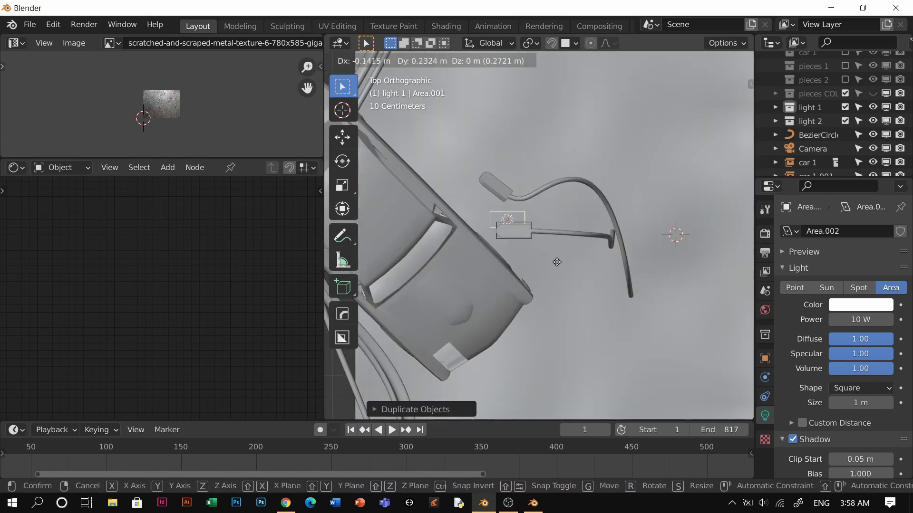
click(551, 247)
key(r)
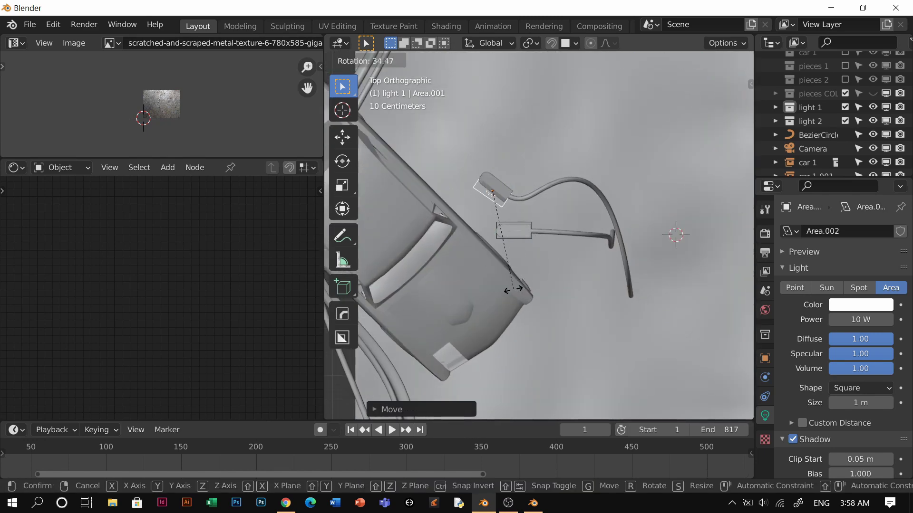
click(512, 289)
Snap the duplicated area light onto the underside face of the bent lamp's head, with its rotation aligned to the face.
middle_drag(515, 228, 546, 159)
scroll(509, 238, up, 3)
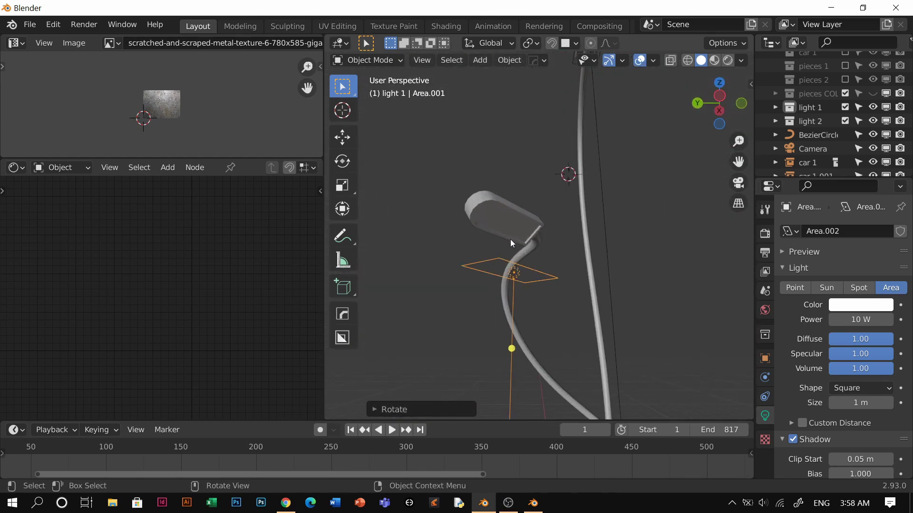
click(565, 44)
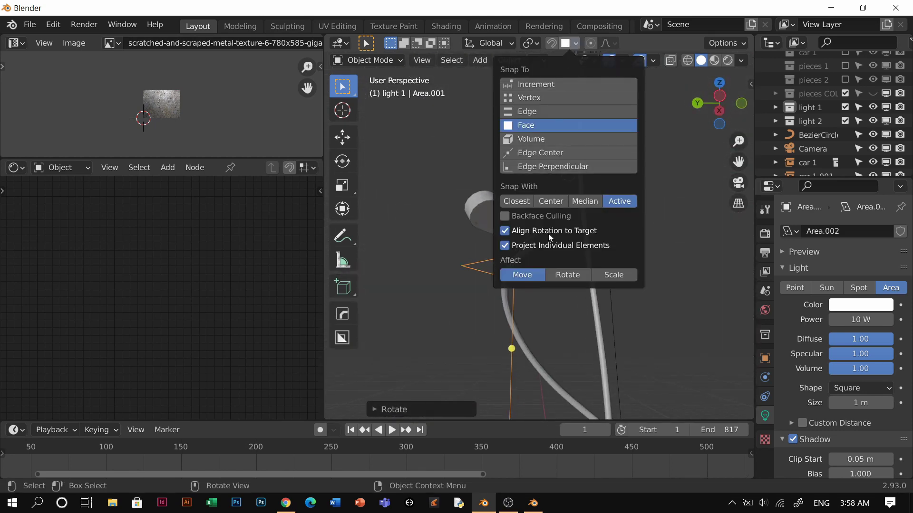
key(g)
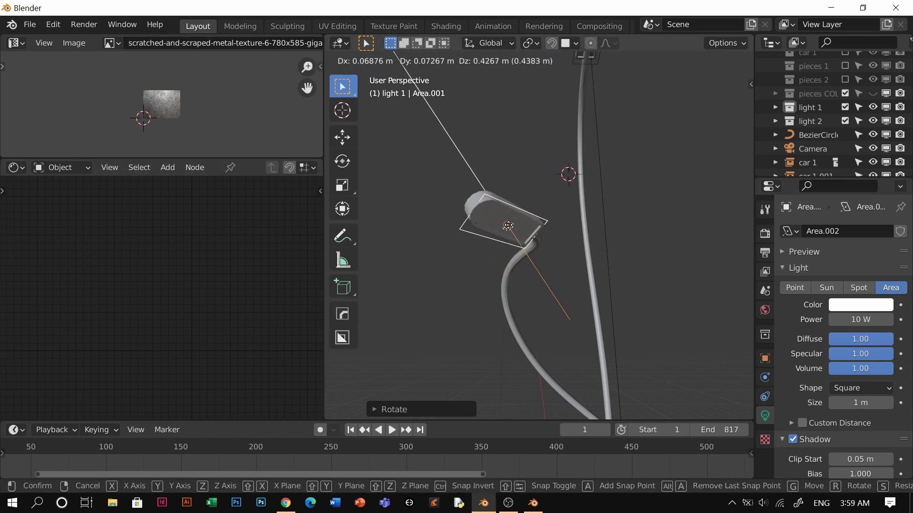
click(509, 228)
Rotate the duplicated area light 10° around its local X axis.
middle_drag(509, 228, 468, 275)
text(rxx)
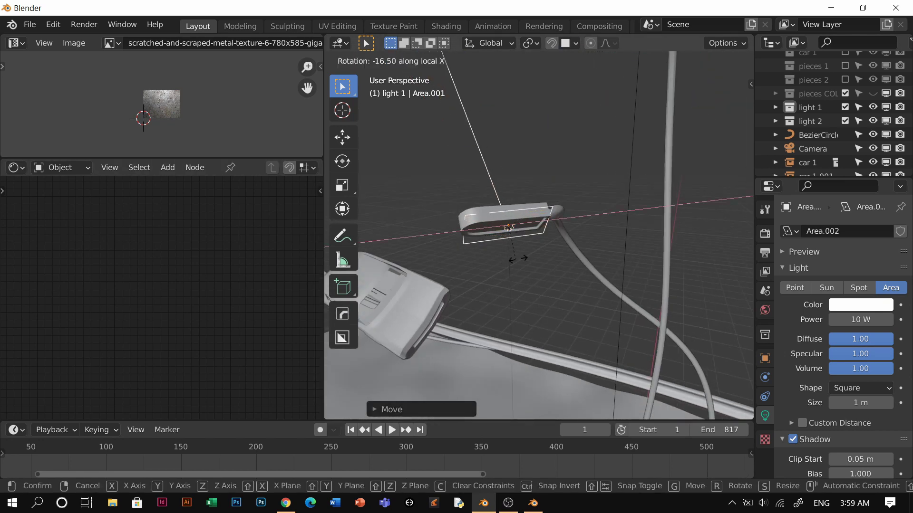
text(10)
key(Return)
Move the duplicated area light along its local Z axis to just below the bent lamp's head and select it together with the lamp.
mouse_move(557, 229)
middle_down()
mouse_move(527, 236)
mouse_move(640, 187)
mouse_move(574, 224)
mouse_move(561, 244)
middle_up()
key(g)
key(z)
key(z)
click(544, 285)
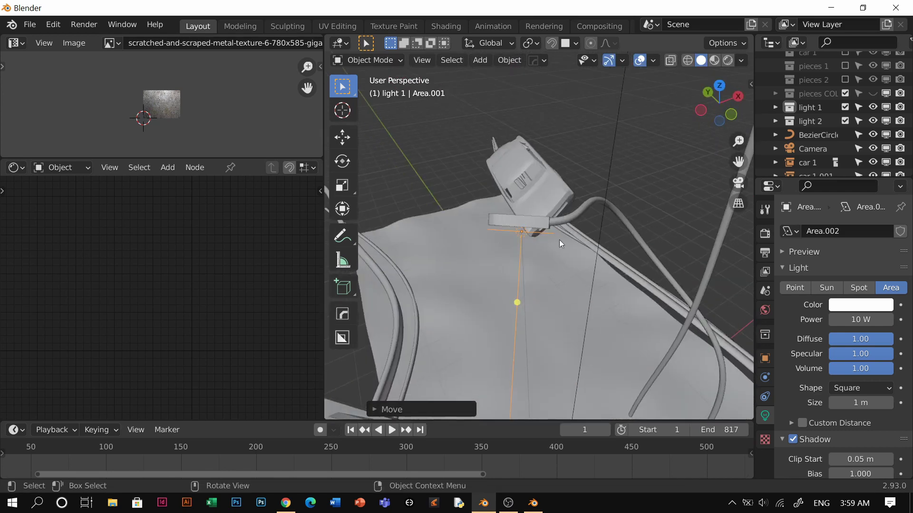
click(529, 220)
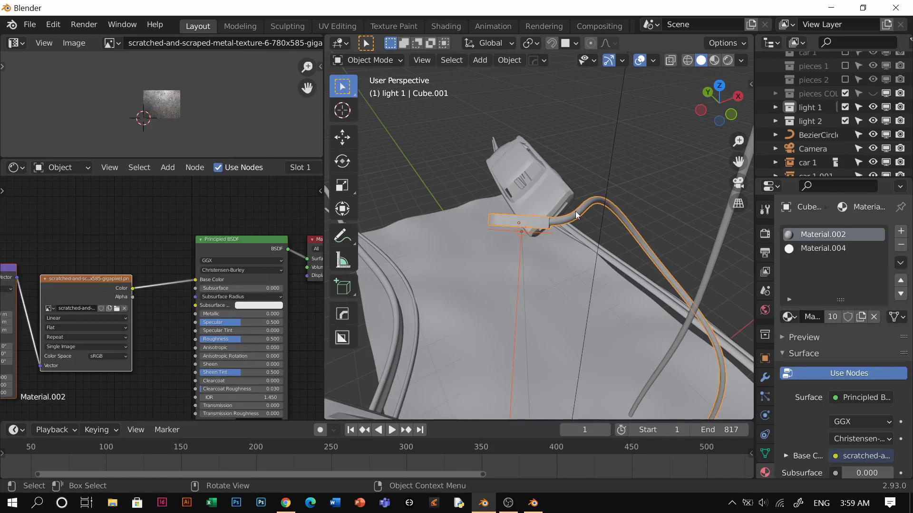
Move the area light below the bent lamp's head into the light 1 collection.
click(521, 232)
click(522, 231)
key(m)
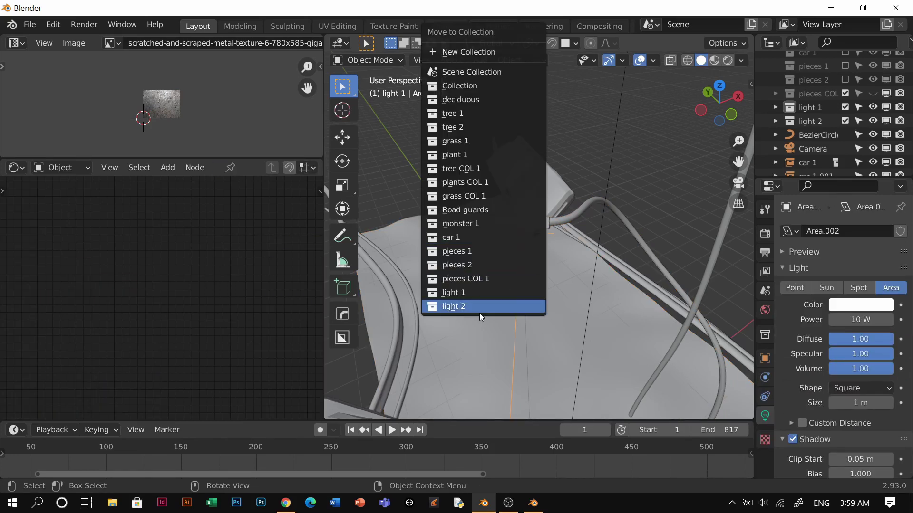
click(478, 292)
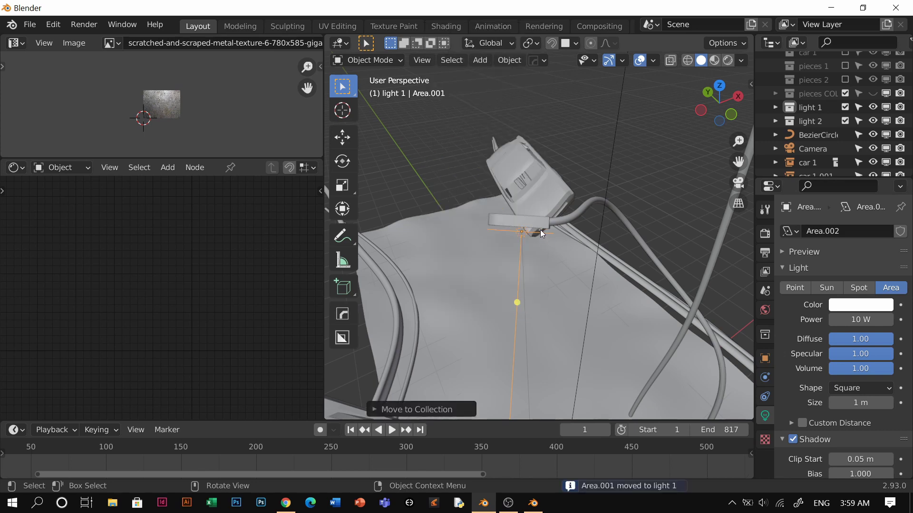
Give the bent lamp its own copy of emission Material.004 and set the copy's colour to pale orange (H 0.062, S 0.508).
click(540, 233)
middle_drag(541, 233, 595, 224)
click(822, 248)
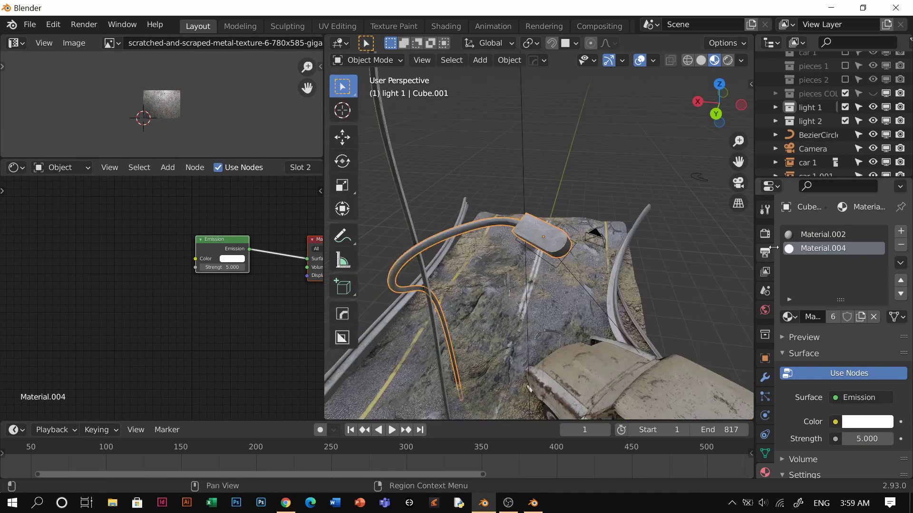
mouse_move(583, 241)
middle_down()
mouse_move(744, 160)
mouse_move(761, 176)
middle_up()
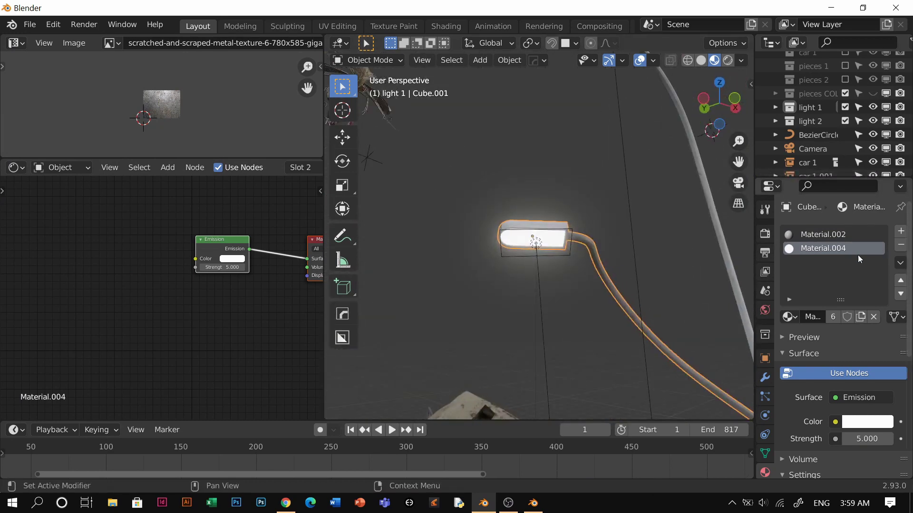
click(868, 422)
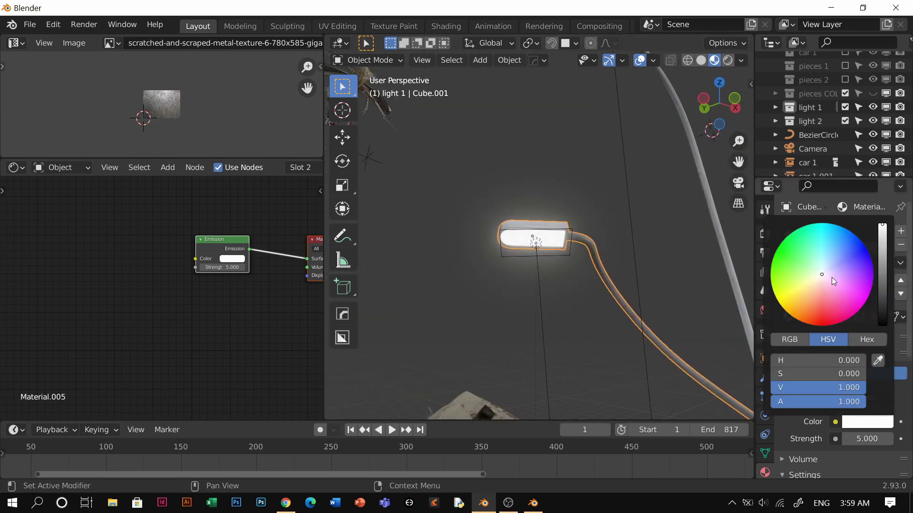
drag(815, 283, 816, 287)
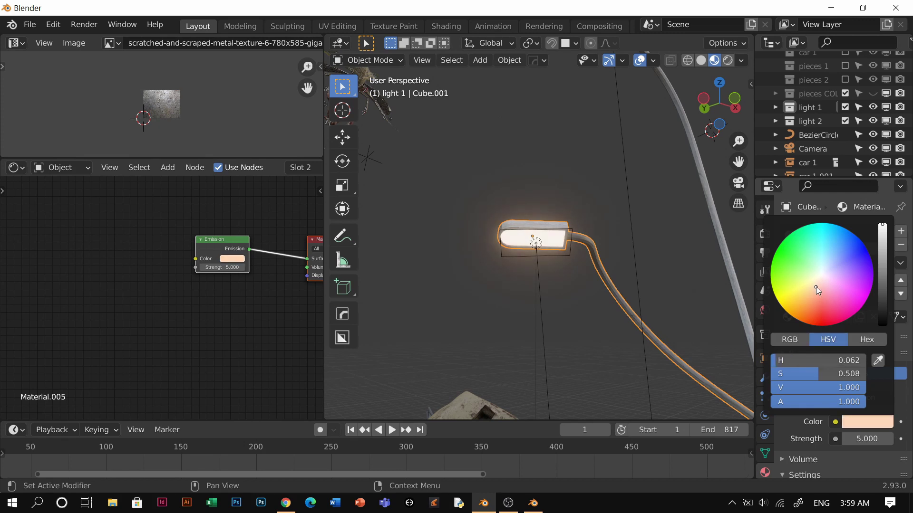
Select the area light below the bent lamp's head and open its light colour for editing.
click(544, 259)
click(860, 307)
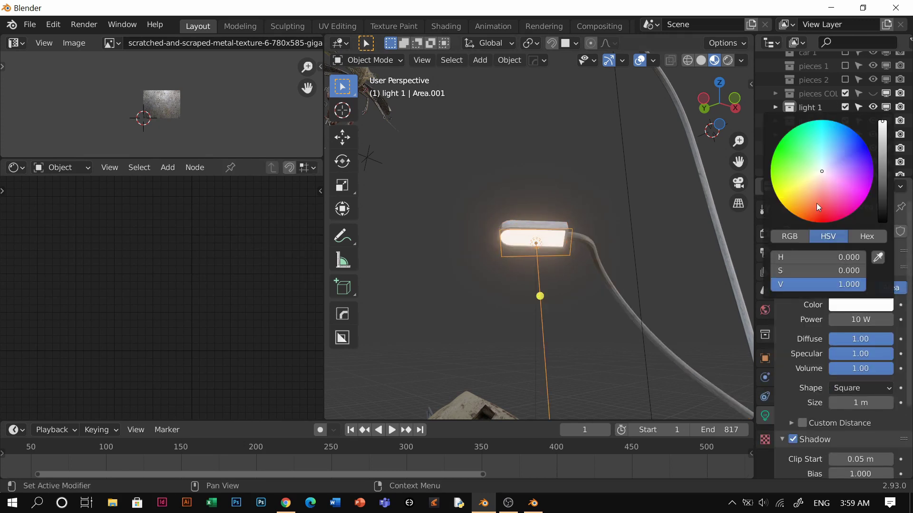
Tint the street lamp's area light a pale peach colour.
drag(819, 181, 819, 180)
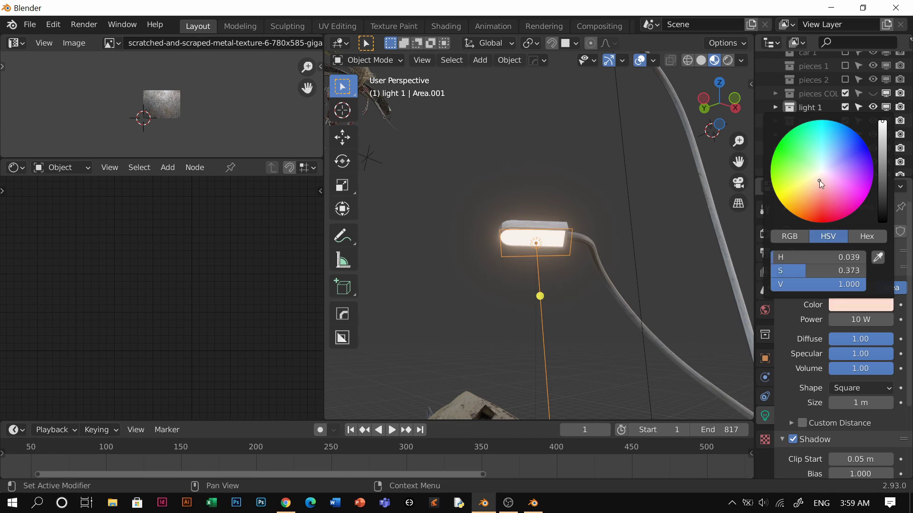
middle_drag(550, 240, 546, 361)
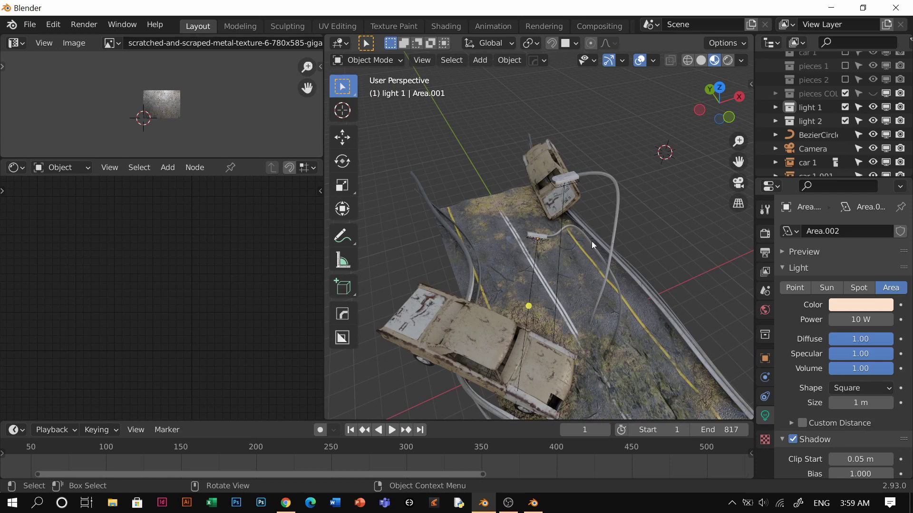
Show the scene in solid shading and exclude the light 1 and light 2 collections from the view layer.
key(z)
mouse_move(591, 241)
middle_down()
mouse_move(568, 239)
mouse_move(640, 194)
middle_up()
click(845, 121)
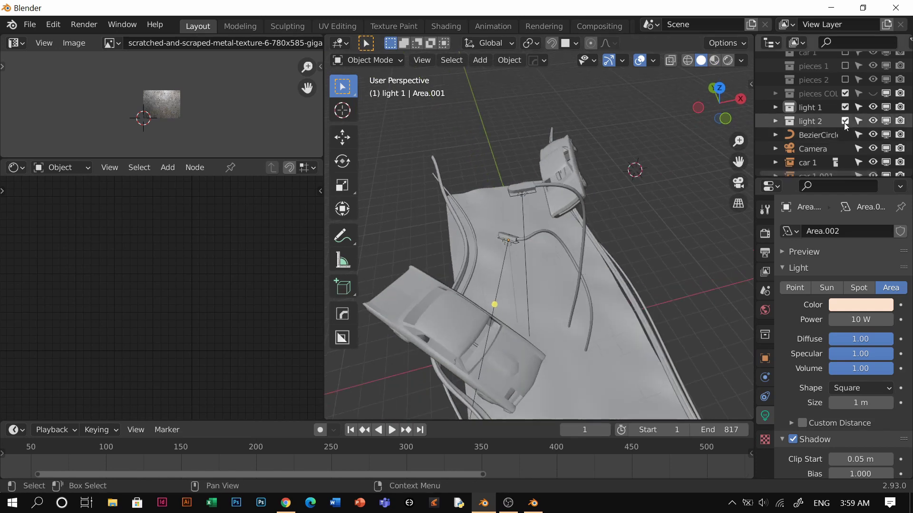
click(845, 107)
Add a collection instance of light 1 and move it onto the road.
key(shift+a)
click(537, 343)
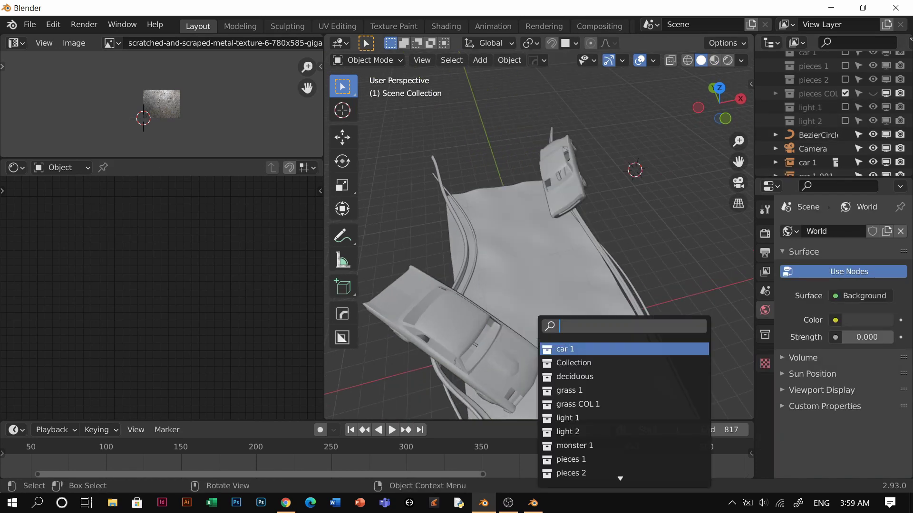
text(ligh)
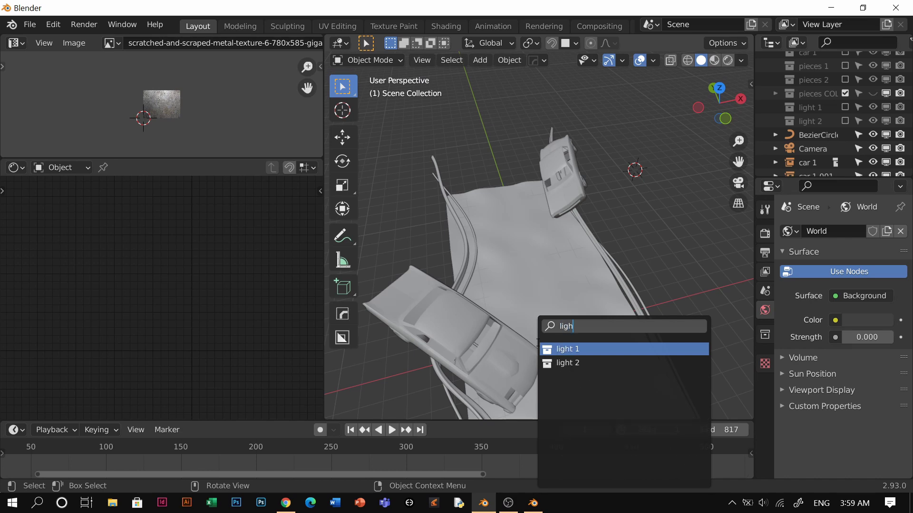
key(Return)
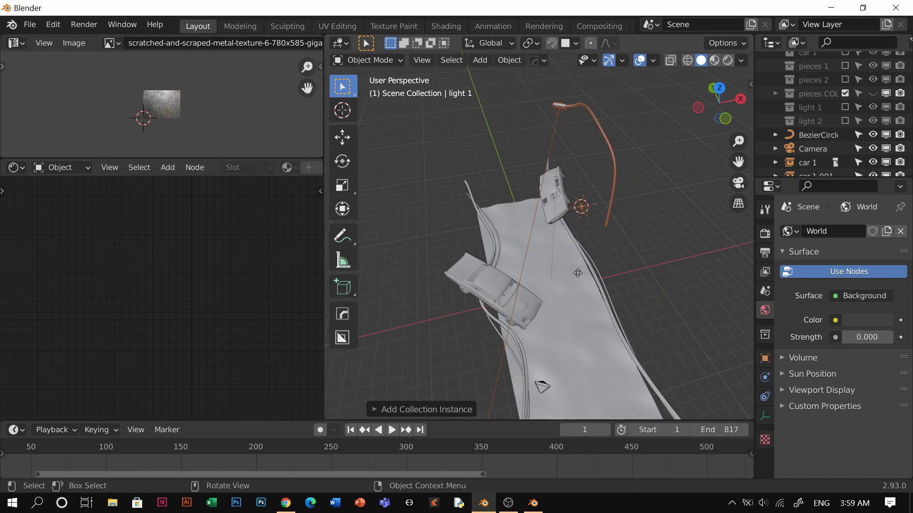
key(g)
click(587, 281)
Add a collection instance of light 2 and move it onto the road near the crashed car.
key(shift+a)
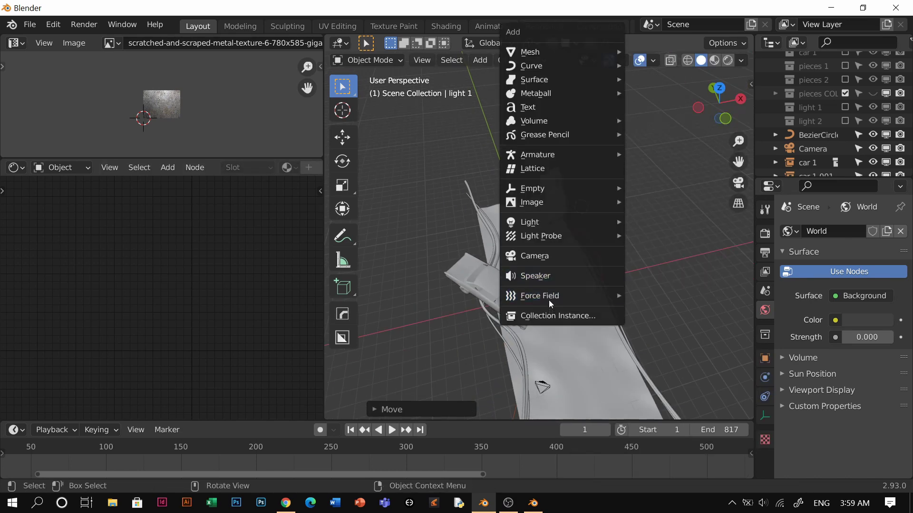
click(550, 320)
text(li)
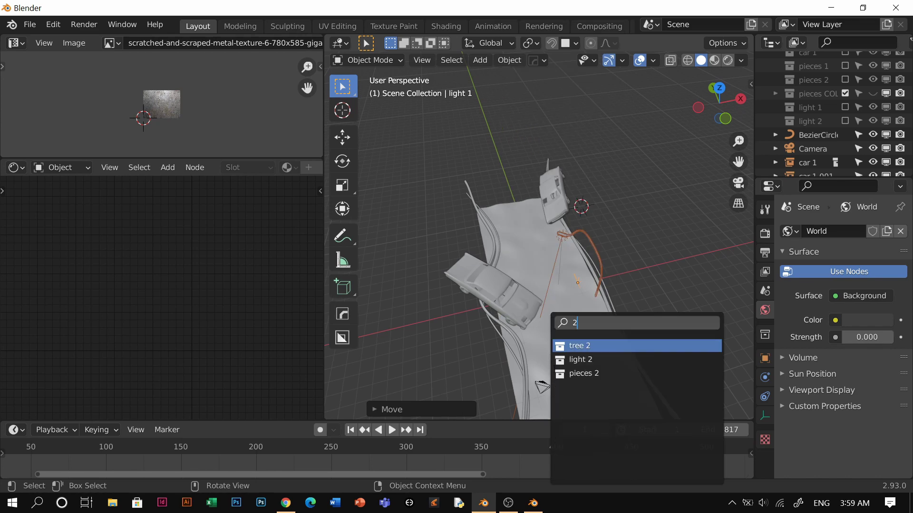
key(Down)
key(Return)
key(g)
click(518, 269)
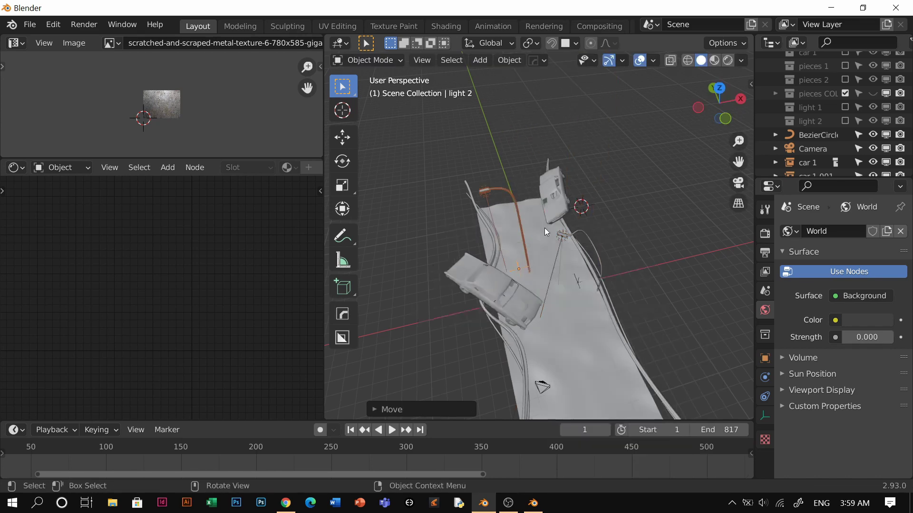
Switch to the top view and turn off Align Rotation to Target in the snapping options.
key(KP_7)
click(571, 43)
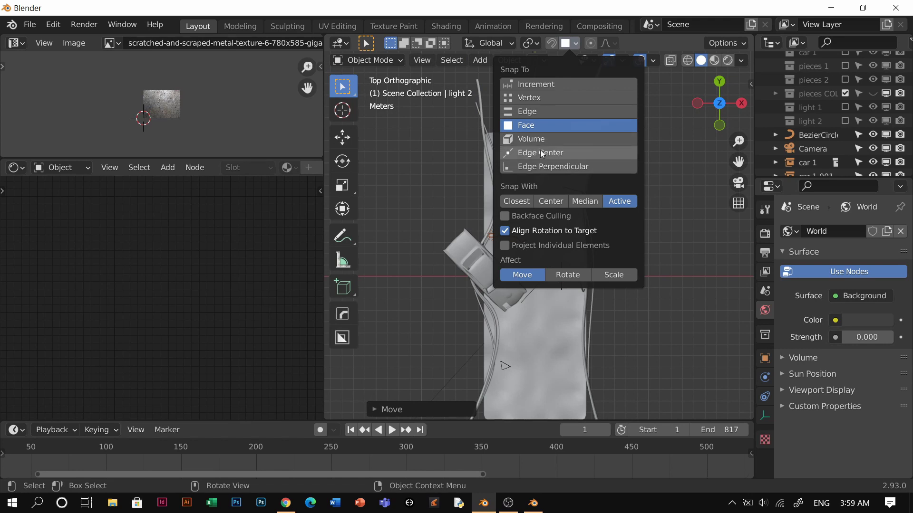
click(530, 232)
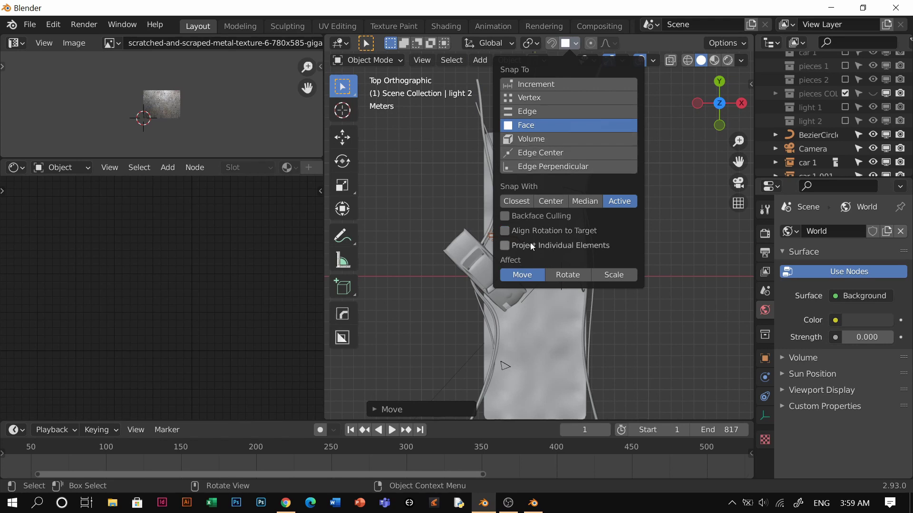
Clear the locations of the light 2 and light 1 lamp instances.
key(alt+g)
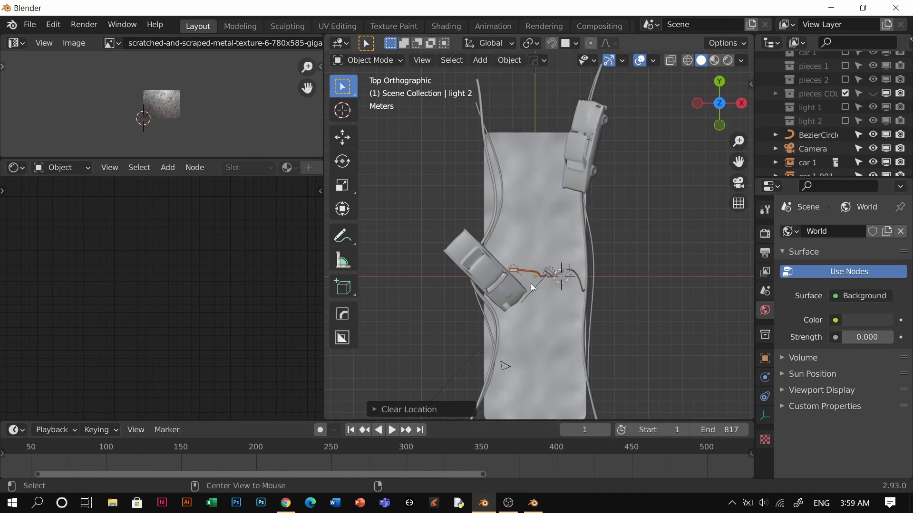
click(567, 276)
click(561, 284)
key(alt+g)
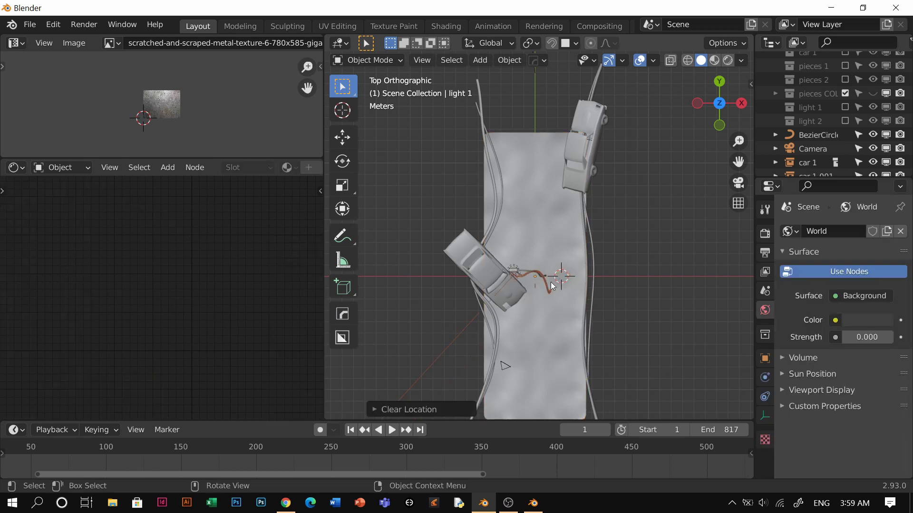
Move the light 2 lamp to the near end of the road, beside its right edge.
click(532, 274)
key(g)
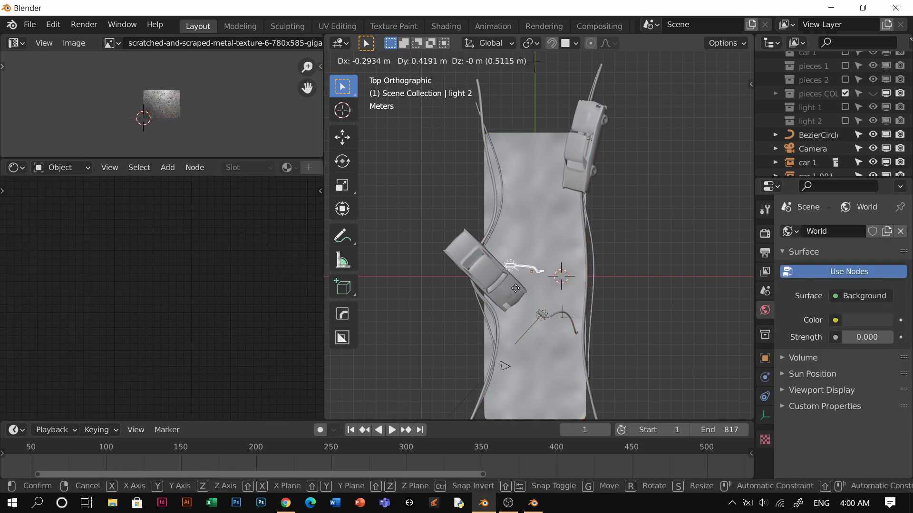
click(582, 320)
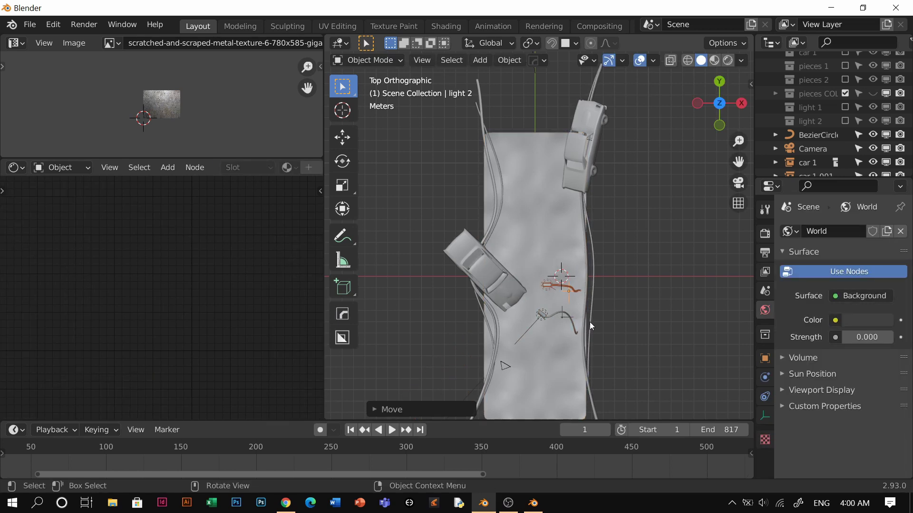
key(g)
click(593, 395)
Duplicate the light 2 lamp over to the road's left side and rotate the copy 180°.
key(shift+d)
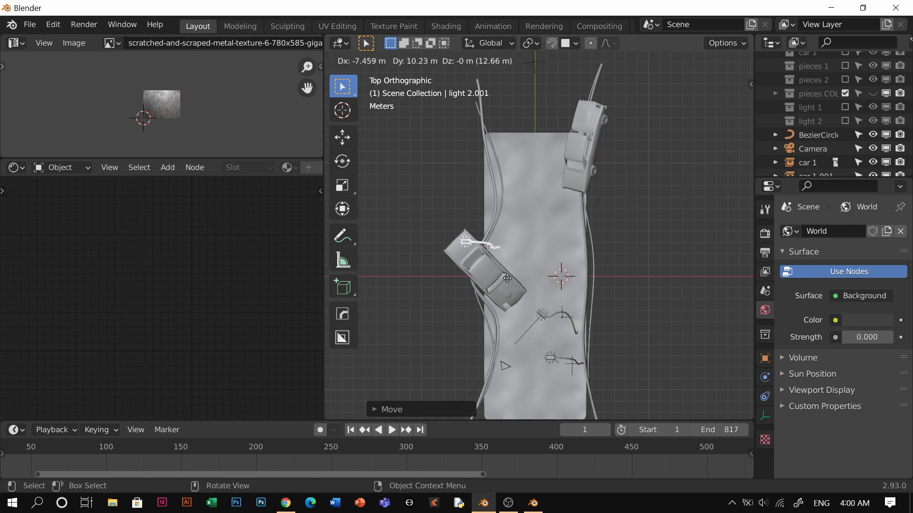
click(494, 276)
key(r)
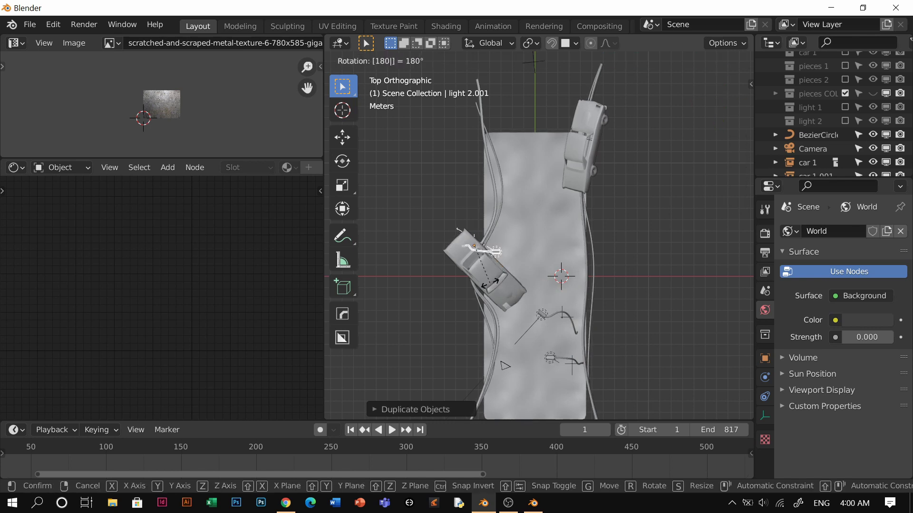
key(Return)
Move the copied lamp to the road's right edge near the far car and rotate it to face the road.
key(g)
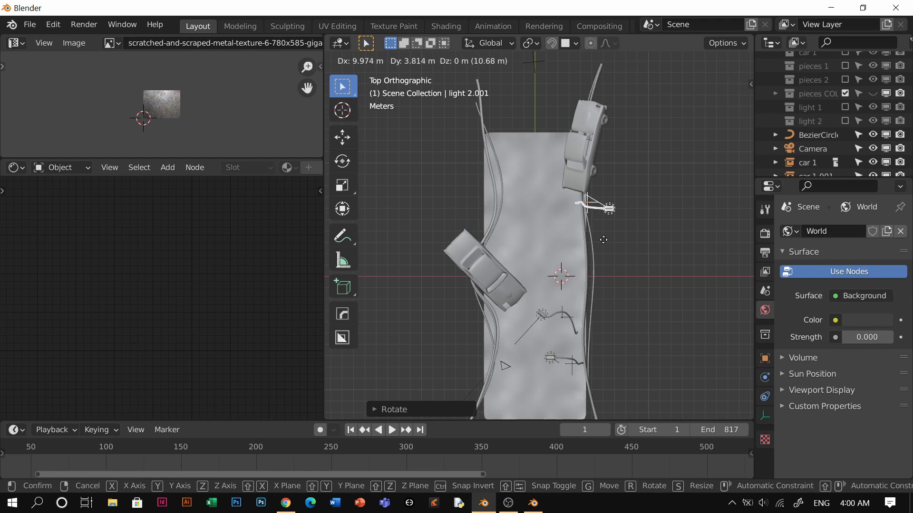
click(613, 234)
key(r)
click(597, 241)
key(g)
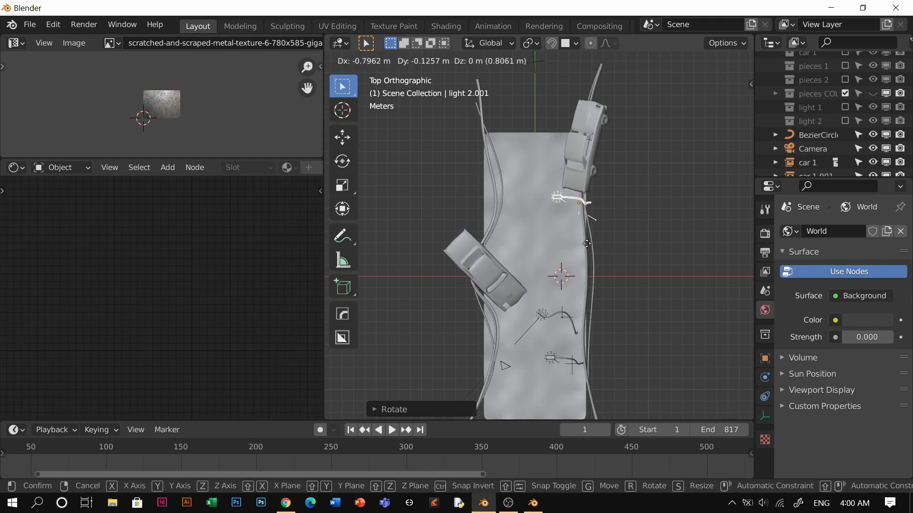
click(586, 247)
Rotate the light 1 lamp to face the opposite way and move it to the road's left edge beside the near car.
click(547, 312)
key(r)
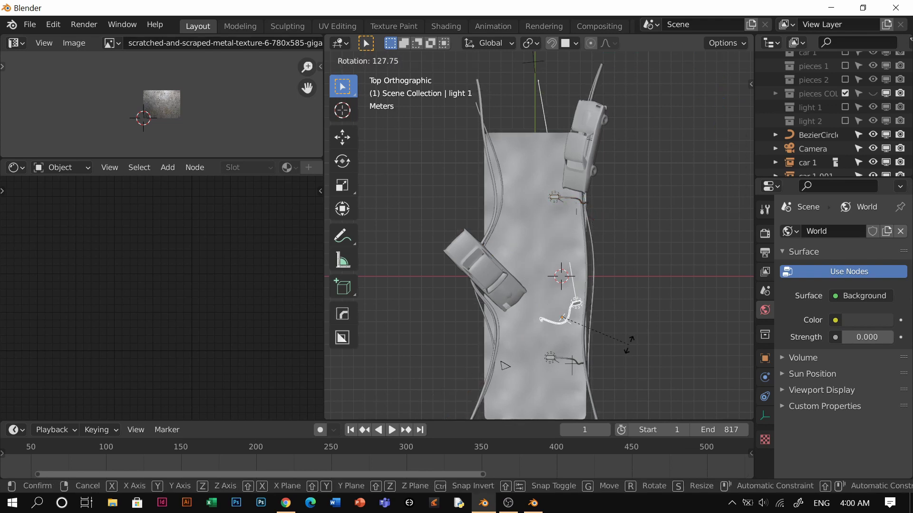
click(618, 377)
key(g)
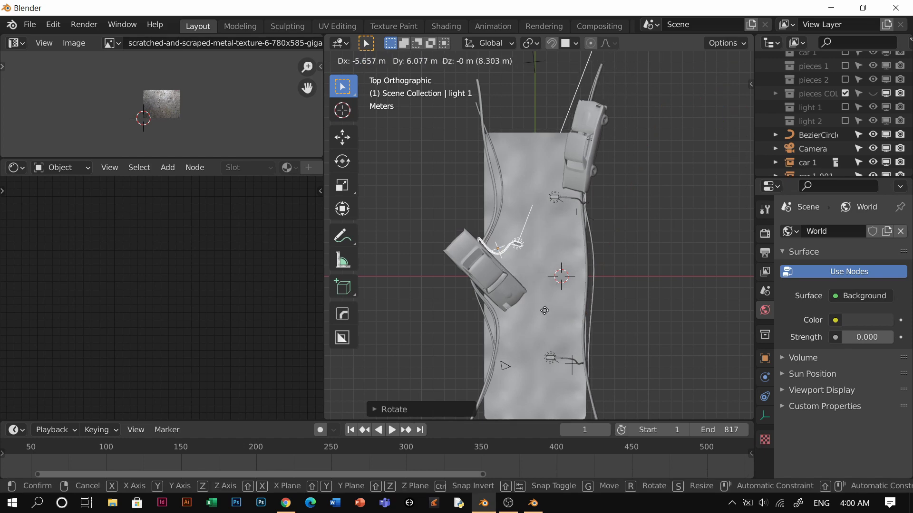
click(539, 302)
Shift the light 1 lamp about 6 m in the negative direction along the global Y axis.
middle_drag(515, 286, 534, 284)
key(g)
key(x)
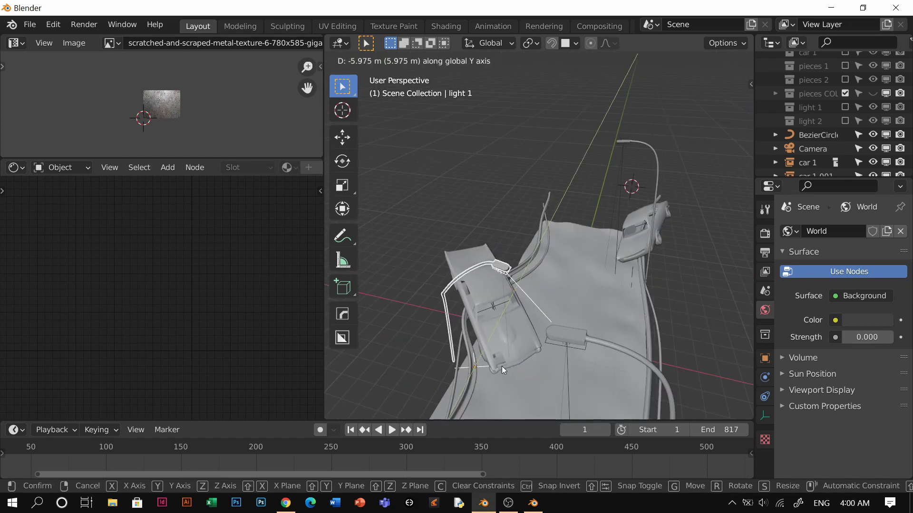
click(506, 369)
Move the copied light 2 lamp by the far car outward to the guardrail.
mouse_move(571, 309)
middle_down()
mouse_move(579, 276)
mouse_move(606, 321)
mouse_move(606, 344)
mouse_move(574, 299)
mouse_move(566, 322)
middle_up()
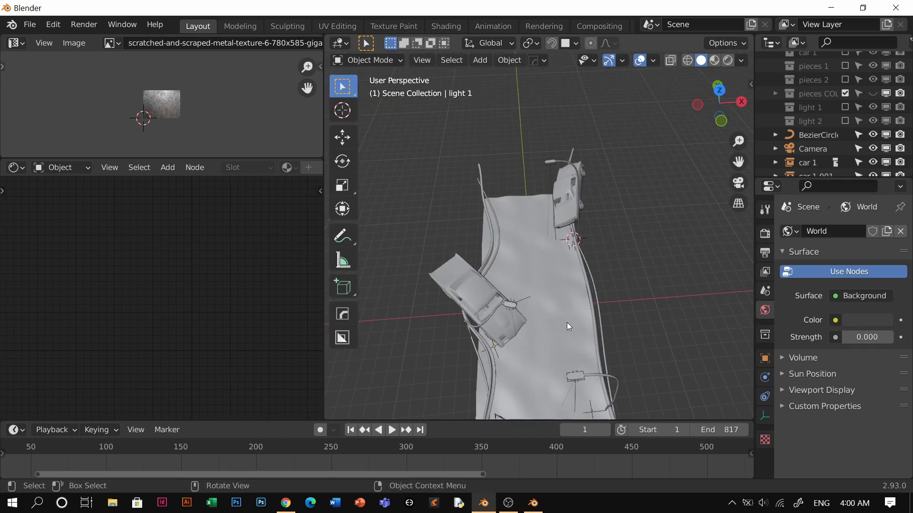
click(554, 165)
middle_drag(553, 165, 517, 244)
key(g)
click(407, 292)
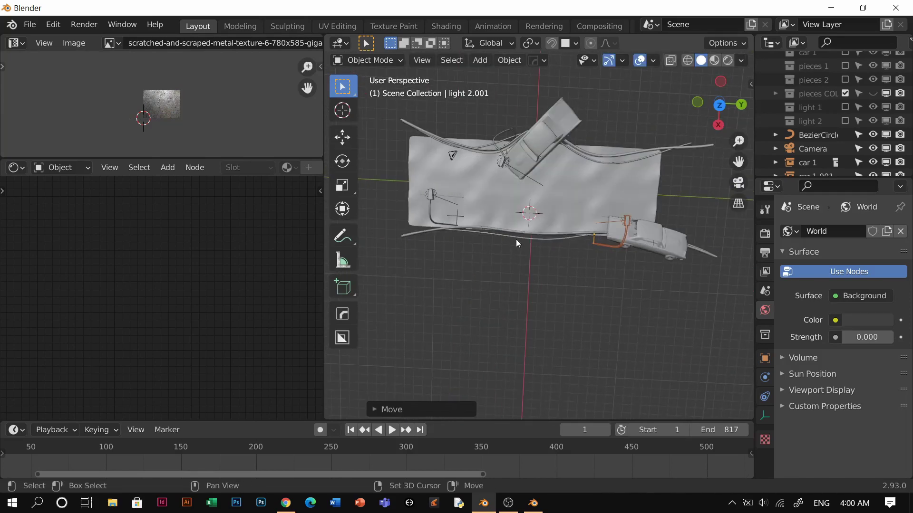
In the top view, move the light 2 lamp at the near end outward to the road's right edge.
click(431, 199)
click(476, 173)
key(KP_7)
key(g)
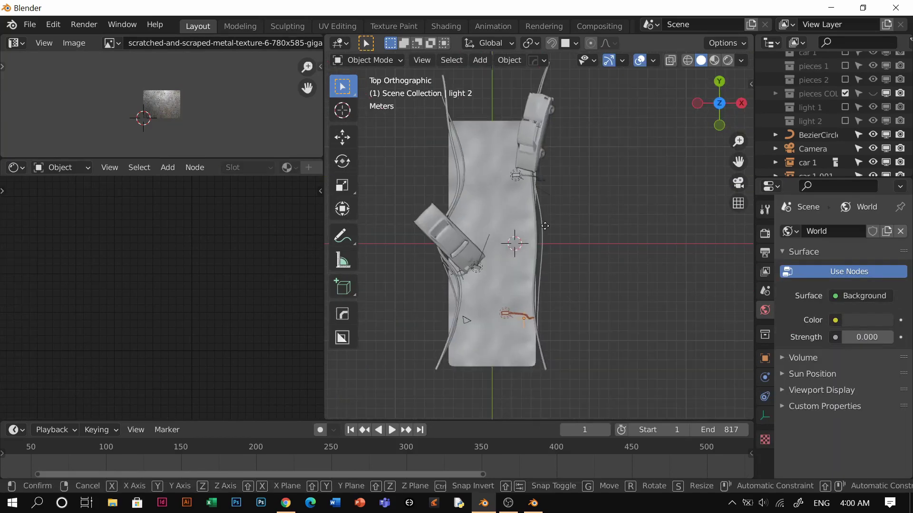
click(609, 247)
Reposition the light 1 lamp at the road's left edge beside the near car.
click(471, 272)
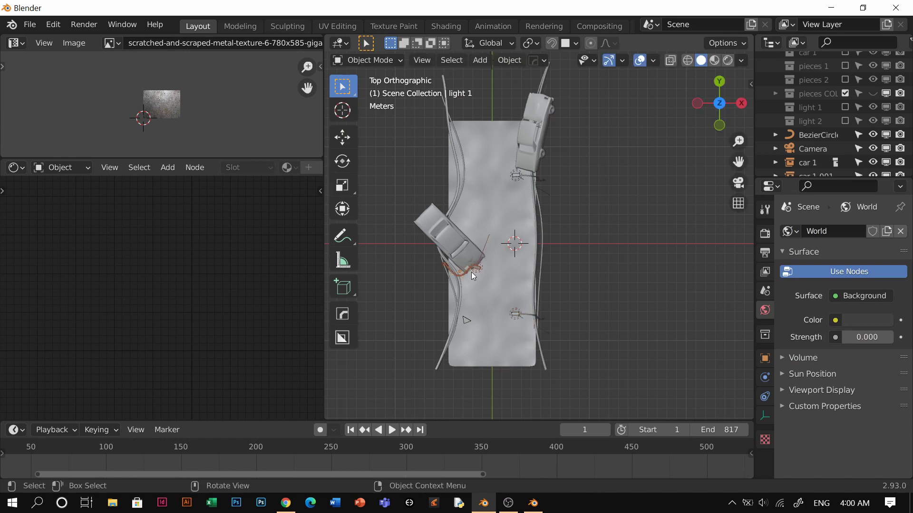
key(g)
click(540, 281)
Switch the viewport to Rendered shading and look at the lamps along the road at a low angle.
middle_drag(494, 253, 498, 214)
key(z)
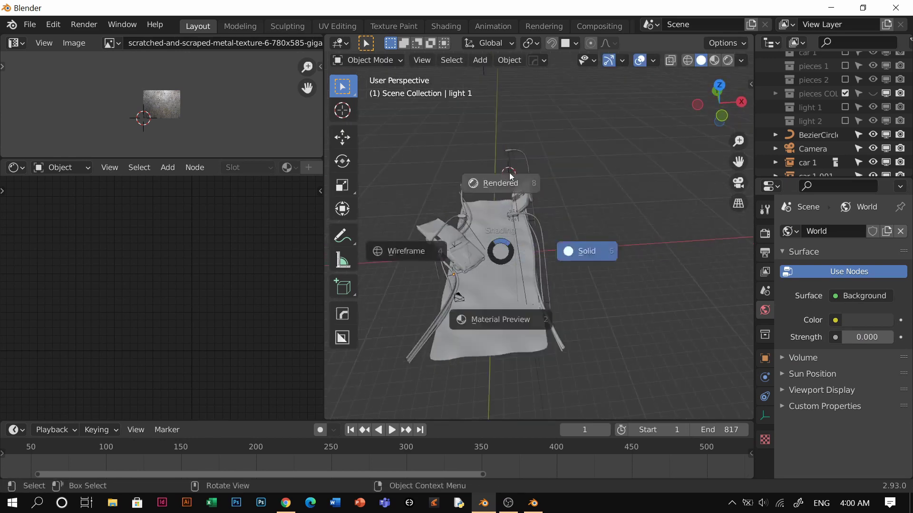
click(510, 178)
scroll(526, 262, up, 3)
mouse_move(509, 251)
middle_down()
mouse_move(526, 262)
mouse_move(519, 249)
mouse_move(518, 275)
mouse_move(541, 255)
mouse_move(528, 251)
middle_up()
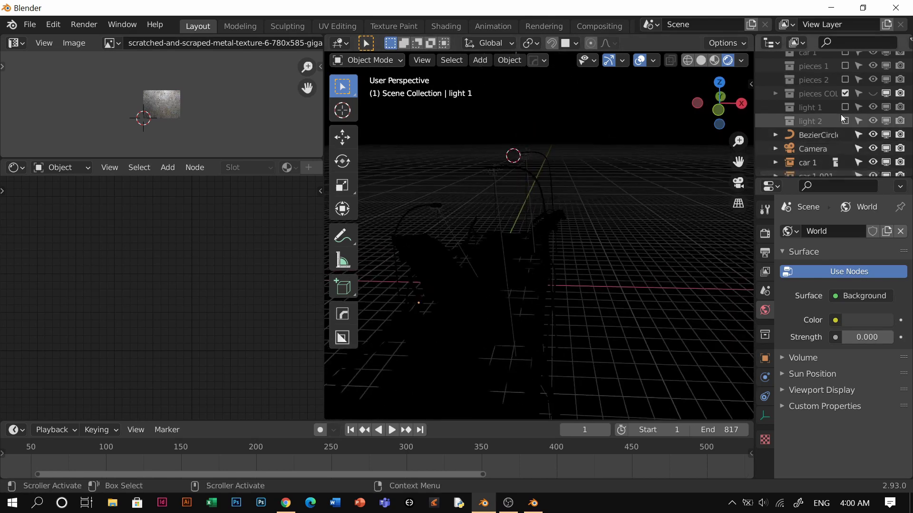
Re-enable the light 1 collection and raise its area light's power to 172 W.
click(775, 108)
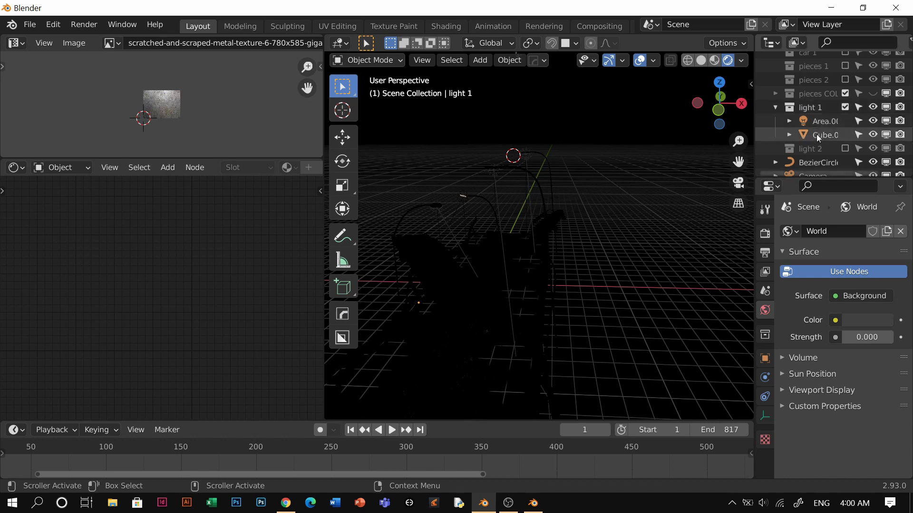
click(817, 121)
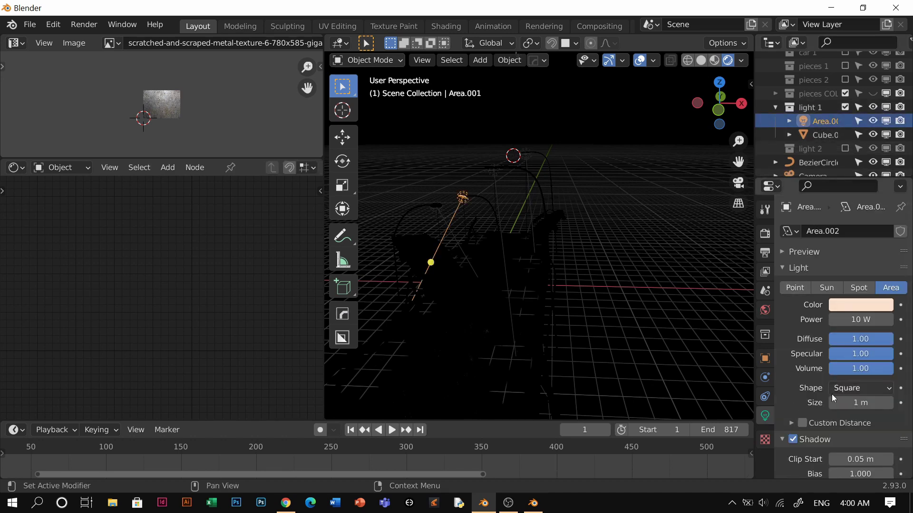
scroll(812, 438, down, 5)
drag(860, 227, 891, 226)
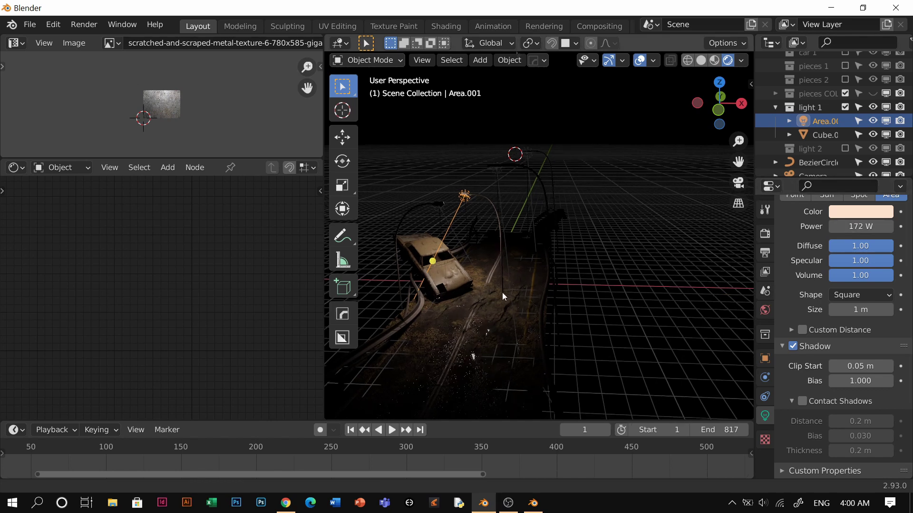
Inspect the lit road around the near car and enable Contact Shadows for the area light.
middle_drag(501, 292, 575, 233)
middle_drag(564, 247, 613, 256)
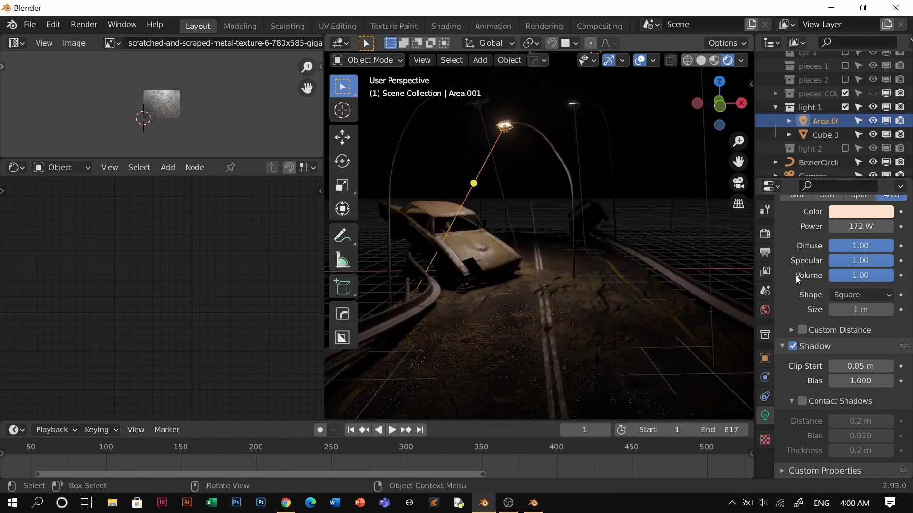
click(801, 402)
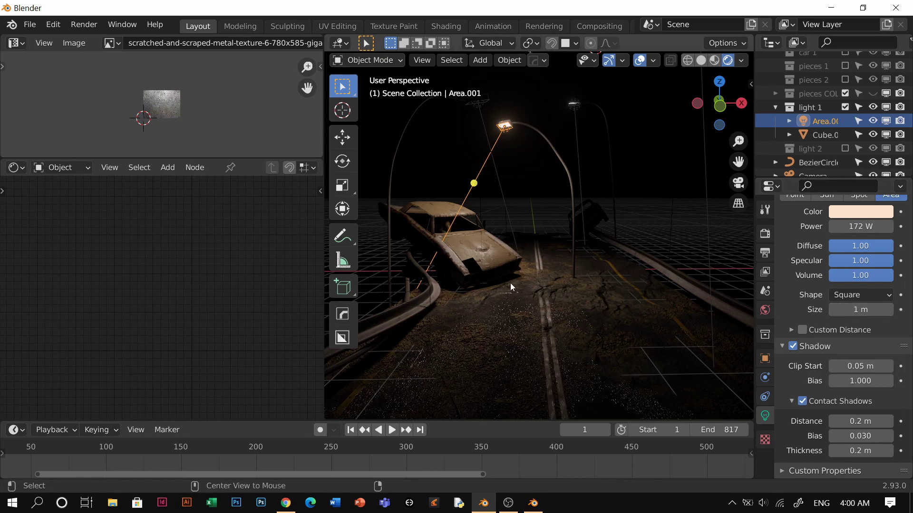
Switch to Chrome, play the track Reminder in the Artlist library, and return to Blender.
key(alt+Tab)
click(111, 297)
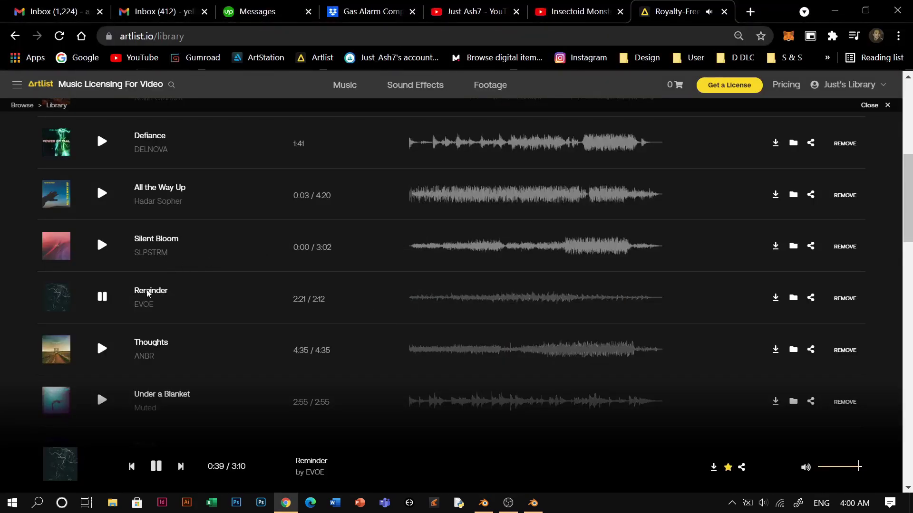
key(alt+Tab)
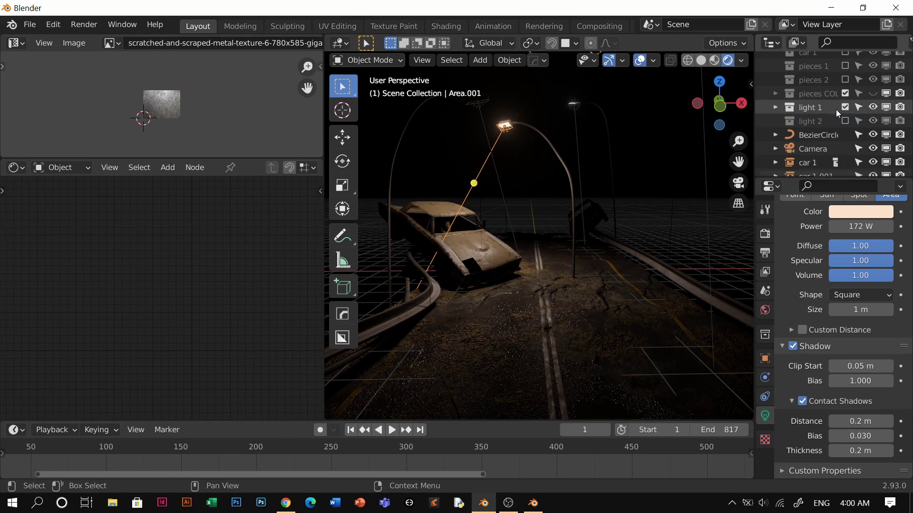
Exclude the light 1 collection, enable light 2, and raise its area light's power to 359.2 W.
ctrl+click(844, 122)
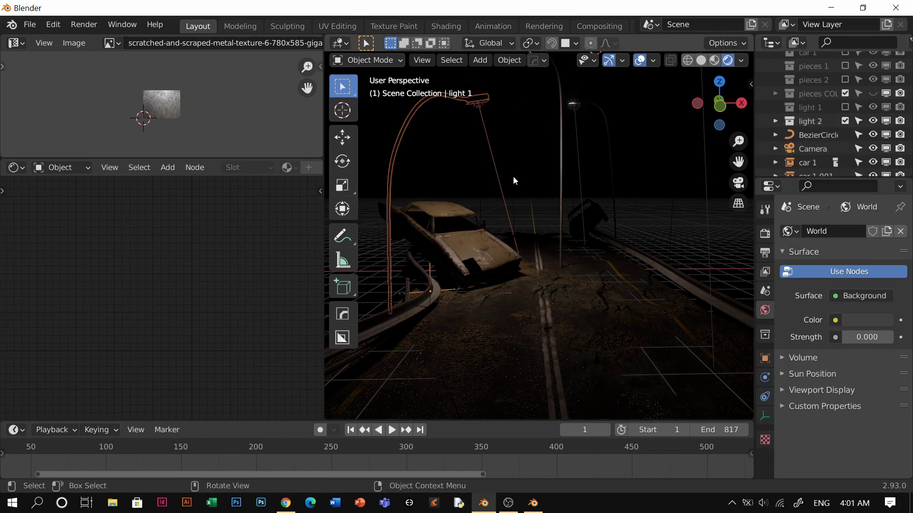
click(511, 94)
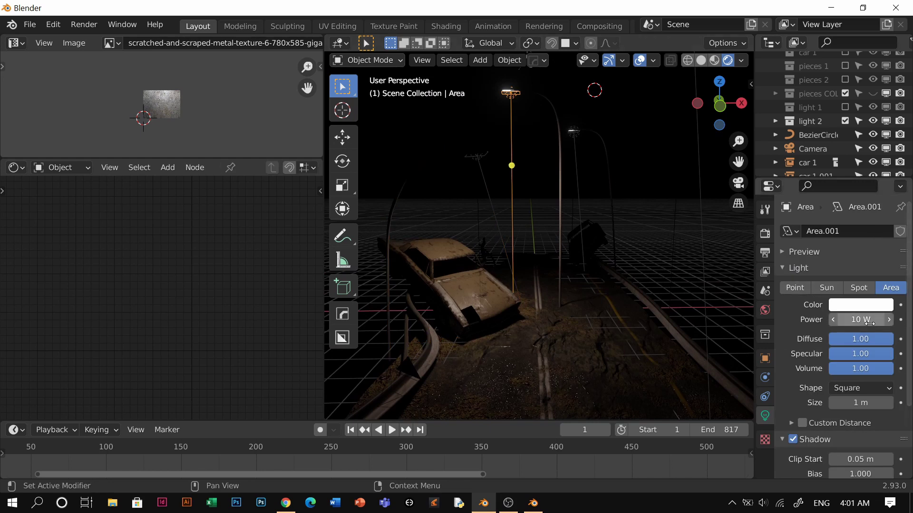
mouse_move(860, 320)
mouse_down()
mouse_move(889, 319)
mouse_move(859, 320)
mouse_up()
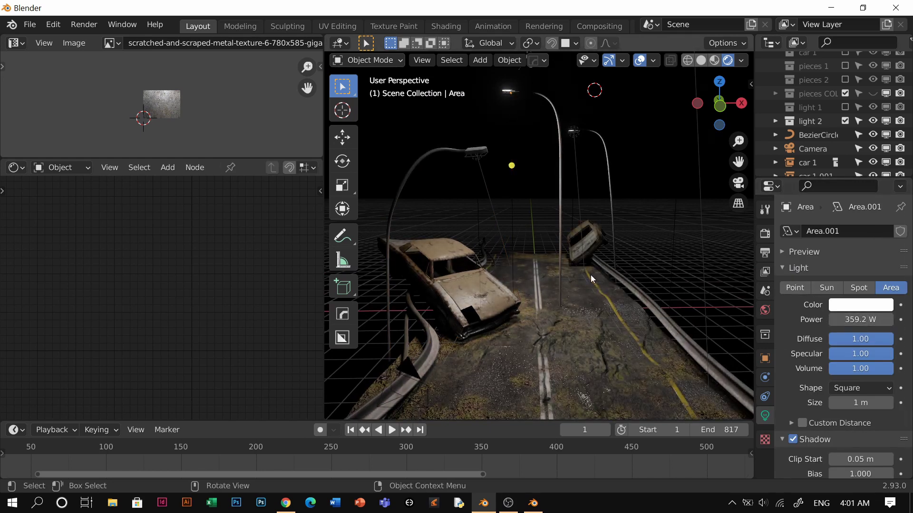
middle_drag(590, 275, 743, 366)
scroll(804, 418, down, 5)
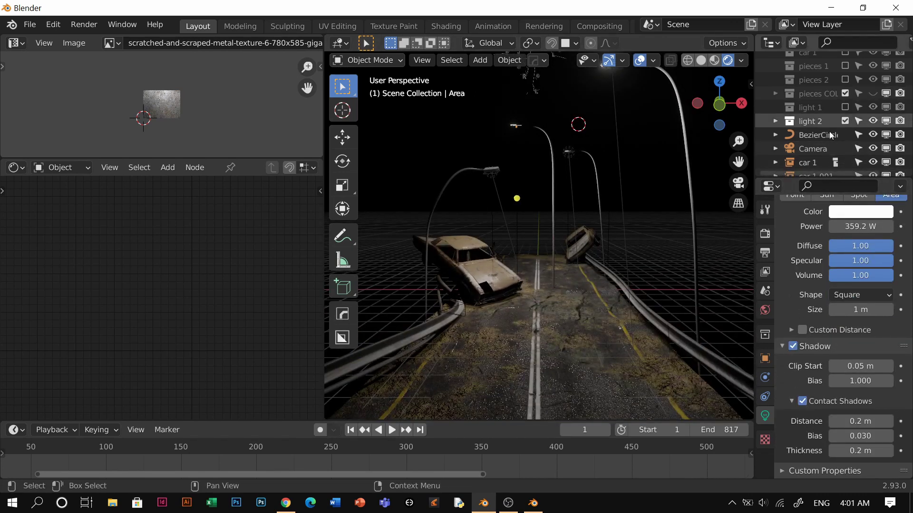
Exclude the light 2 collection and show the scene through the camera in Solid shading.
click(846, 121)
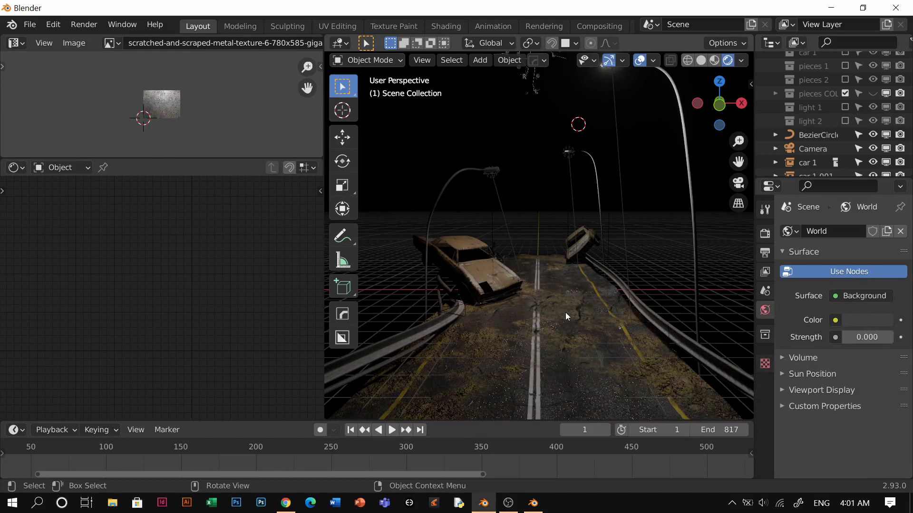
middle_drag(566, 312, 571, 322)
key(z)
click(606, 277)
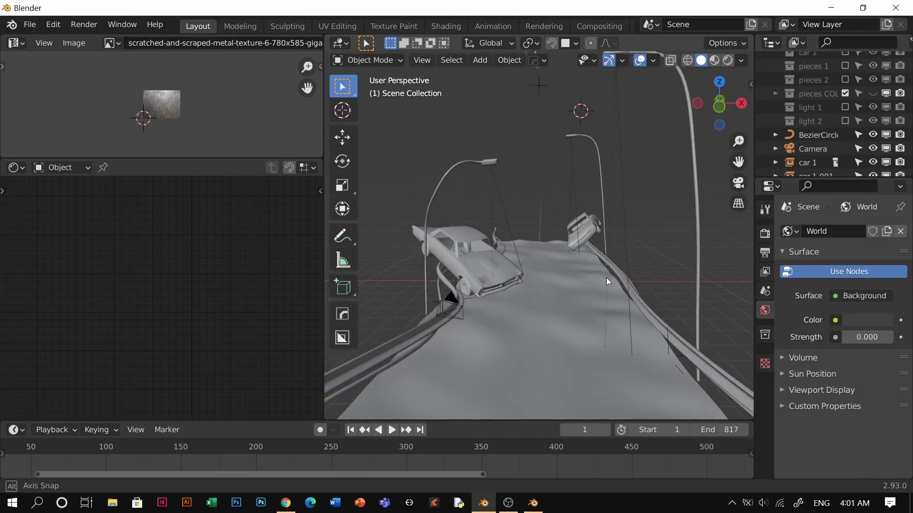
key(grave)
click(529, 347)
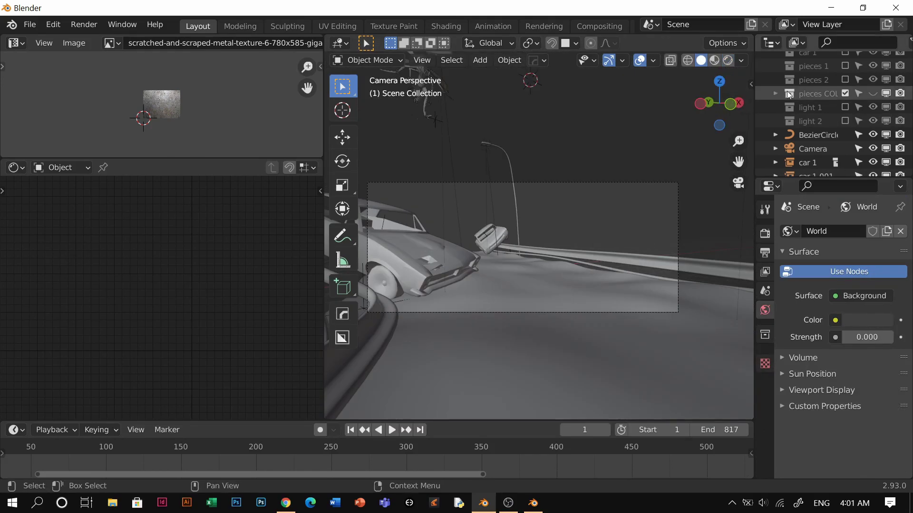
Unhide the tree COL 1, plants COL and grass COL collections.
scroll(847, 139, up, 5)
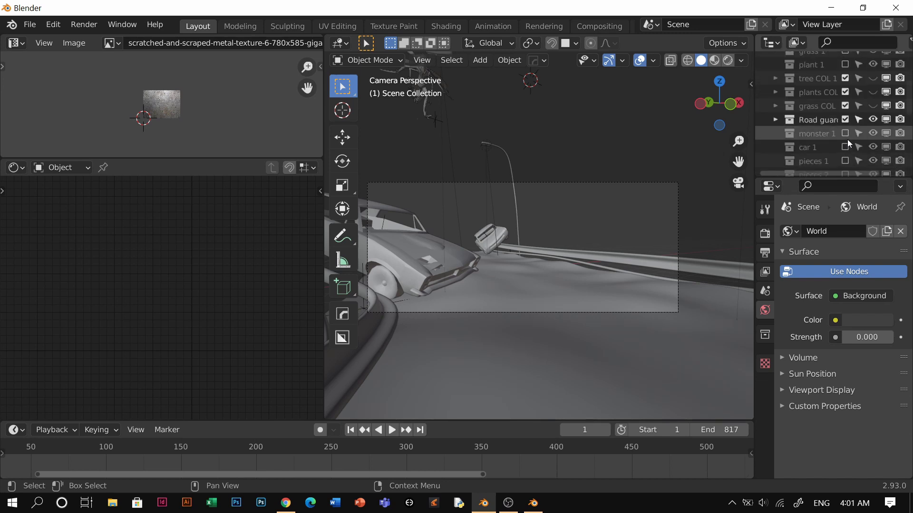
click(872, 78)
click(873, 89)
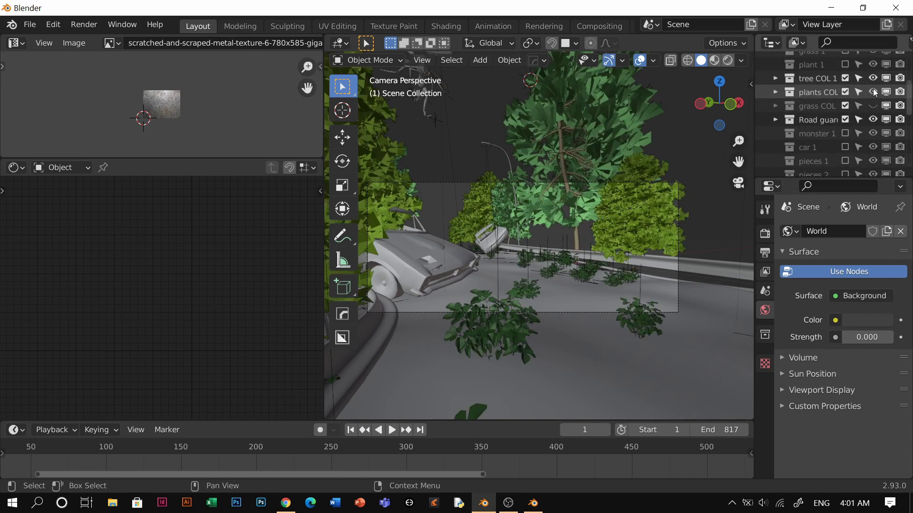
click(872, 104)
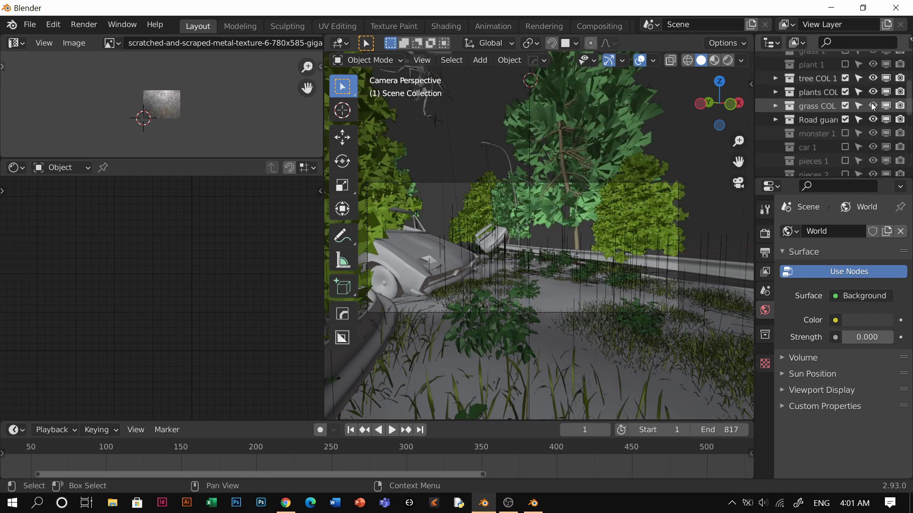
Check the camera view in Material Preview and Rendered shading, and expand the 3D viewport over the image and node editors.
key(z)
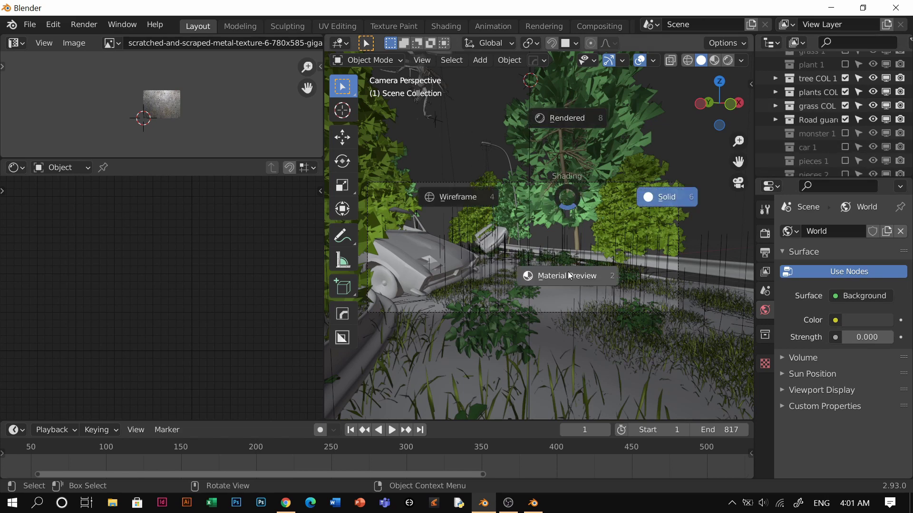
click(569, 276)
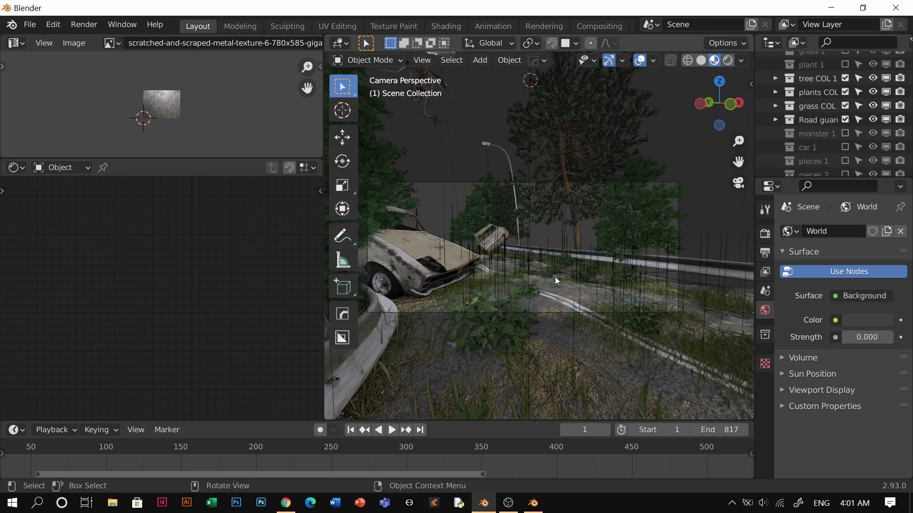
key(z)
click(549, 253)
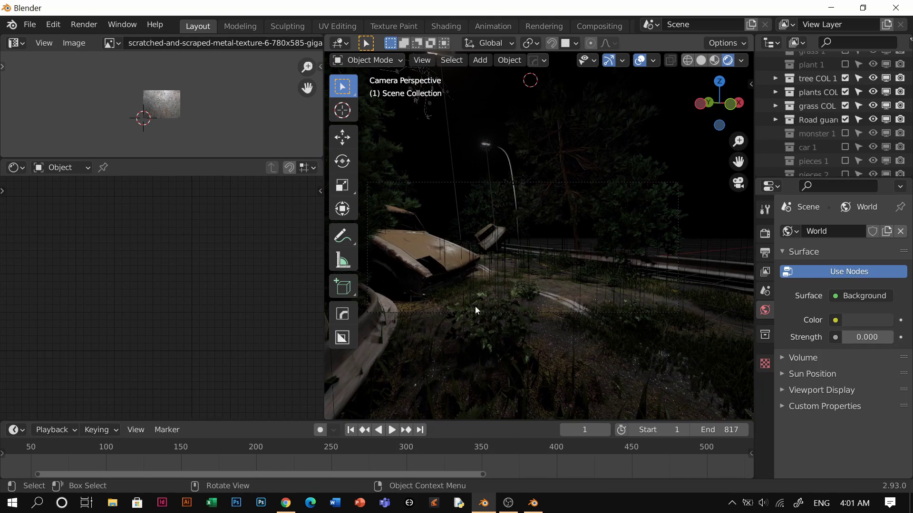
drag(2, 160, 97, 48)
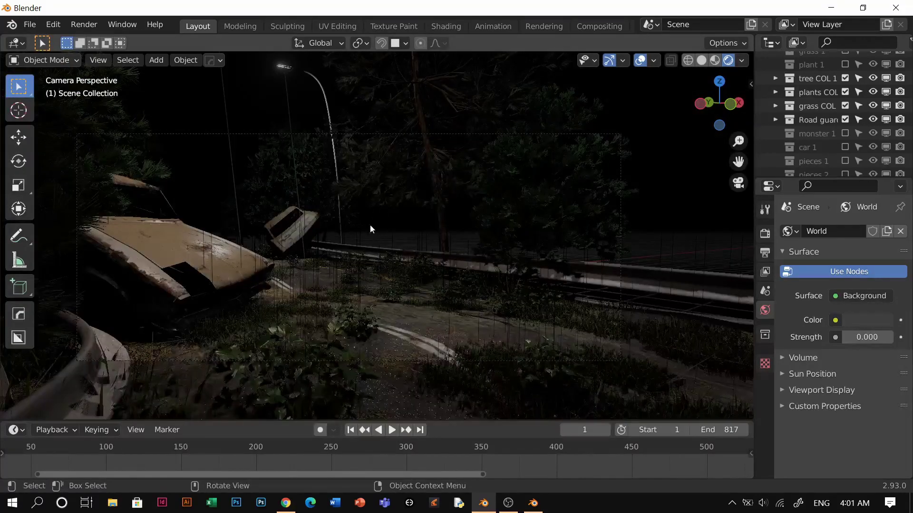
Play the camera animation in Solid shading with the full frame range in view, stop at frame 143 and inspect it in Rendered shading.
key(space)
key(z)
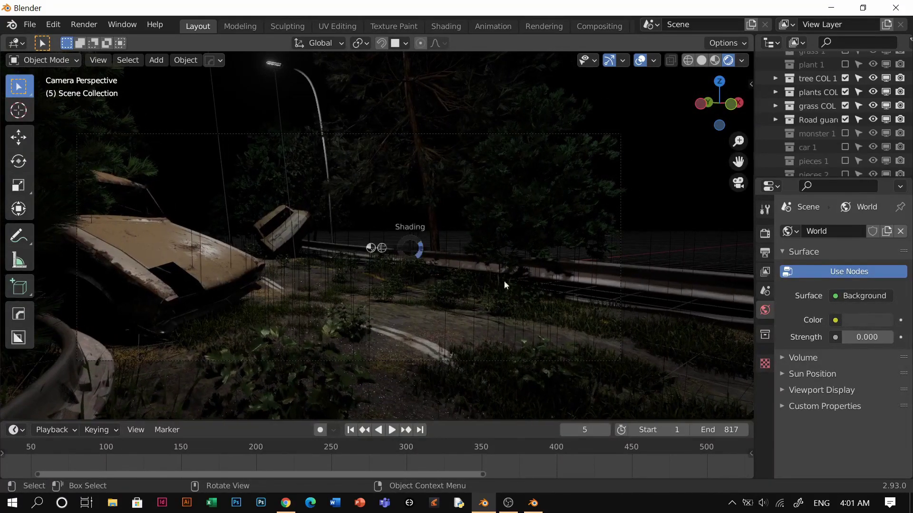
click(504, 280)
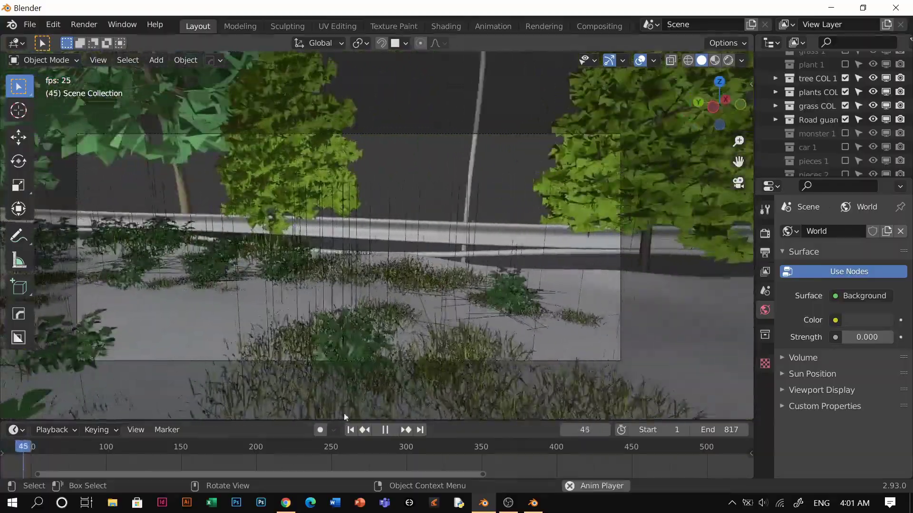
scroll(283, 451, down, 3)
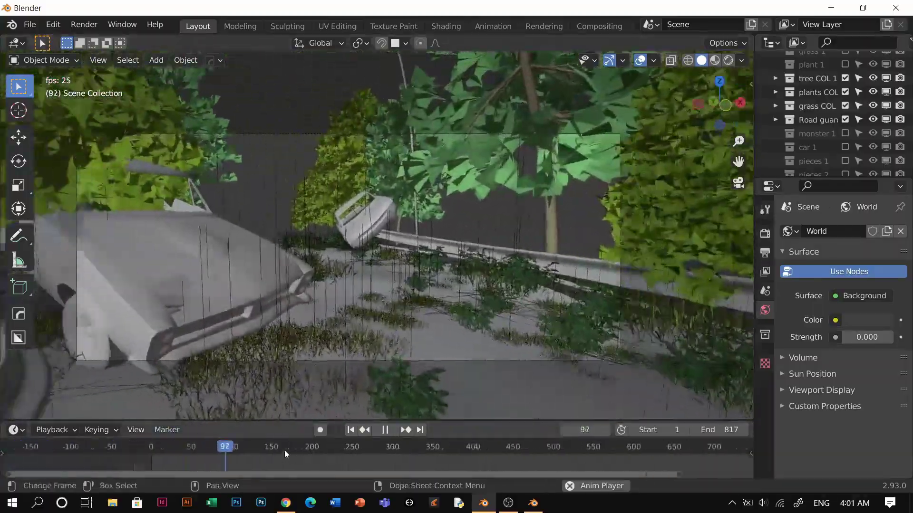
middle_drag(284, 450, 235, 450)
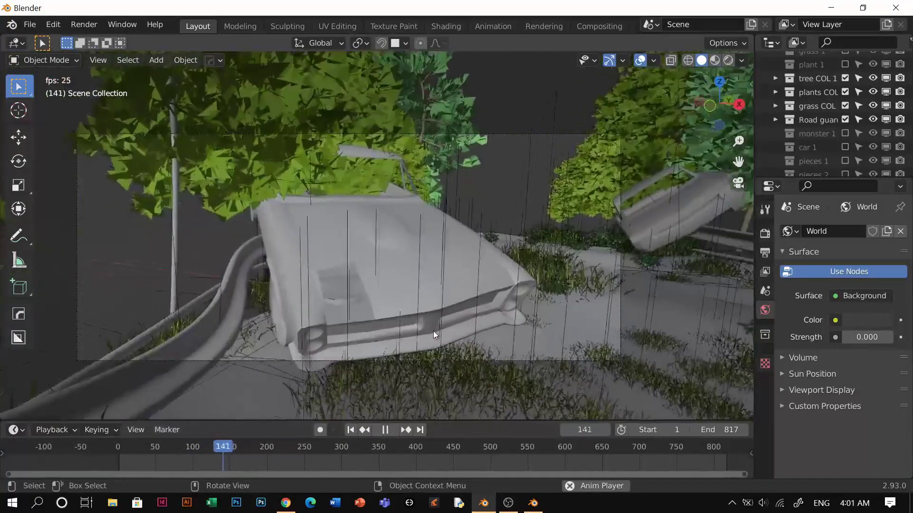
key(space)
key(z)
click(429, 225)
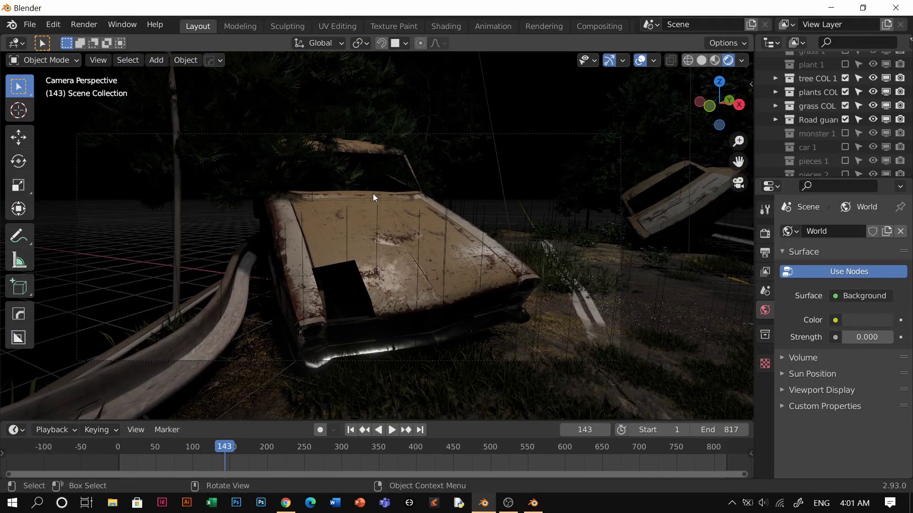
Turn off the viewport overlays and play the animation briefly in Rendered shading past frame 155.
click(639, 61)
key(space)
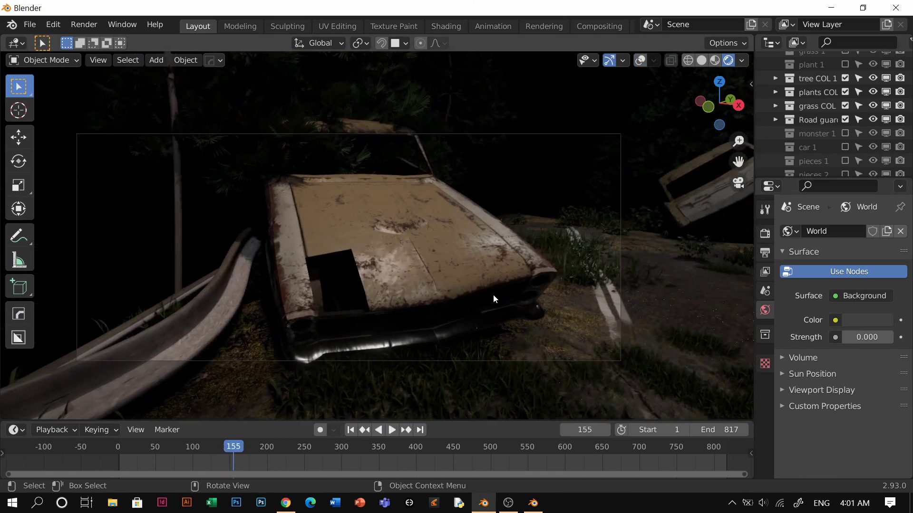
key(space)
Play the animation in Solid shading up to frame 209 and inspect that frame in Rendered shading.
key(z)
click(535, 273)
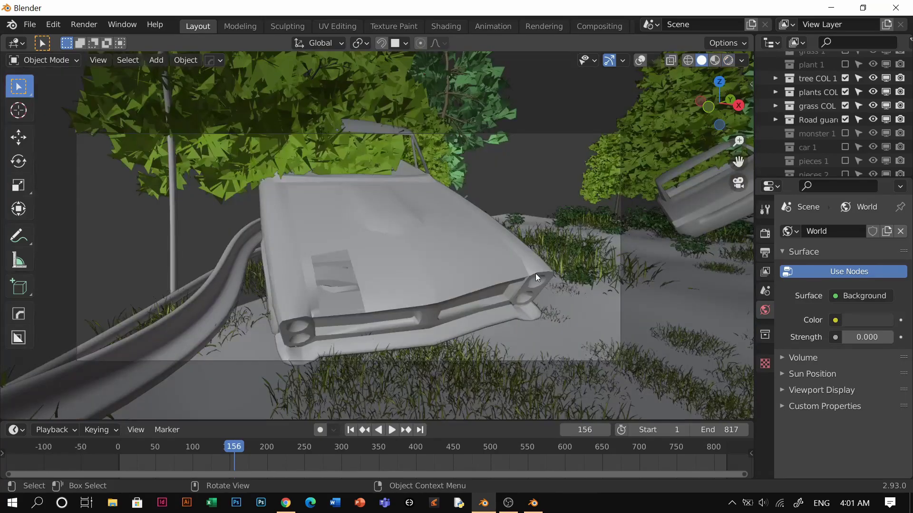
key(space)
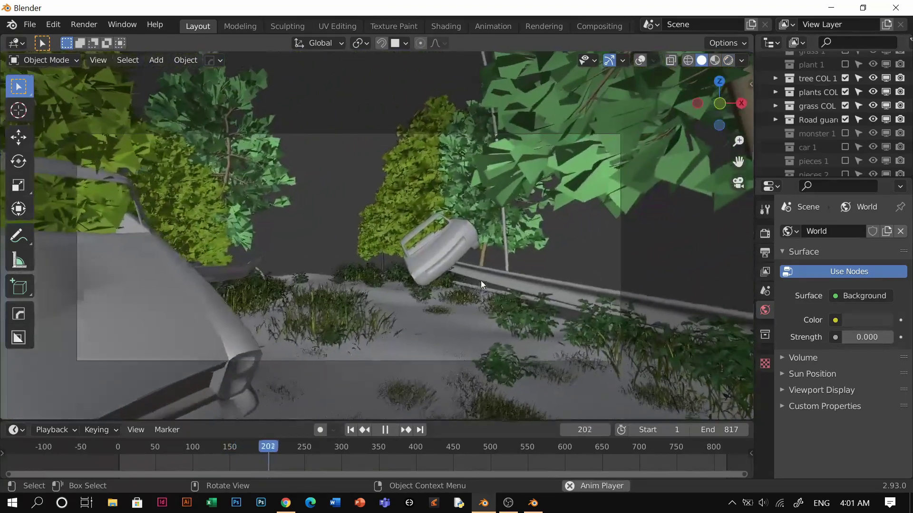
key(space)
key(z)
click(472, 251)
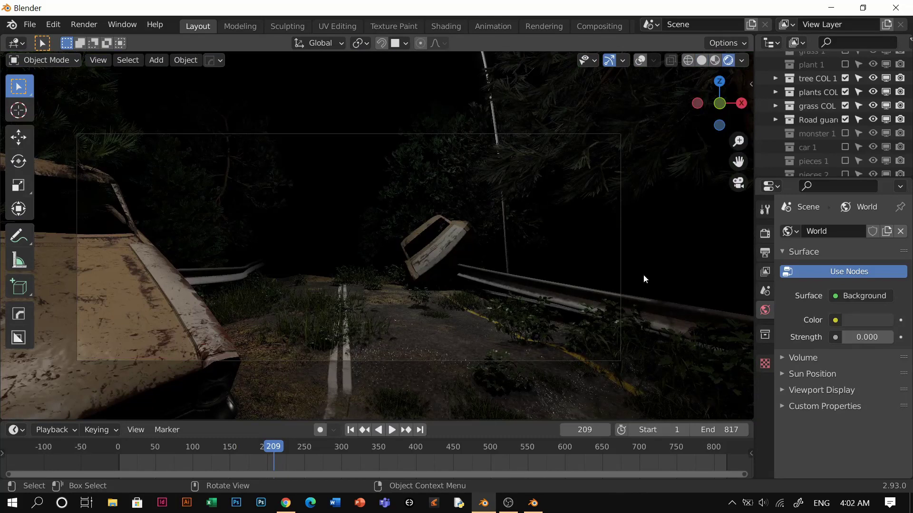
Open the render settings and play the rendered animation up to frame 275.
click(765, 235)
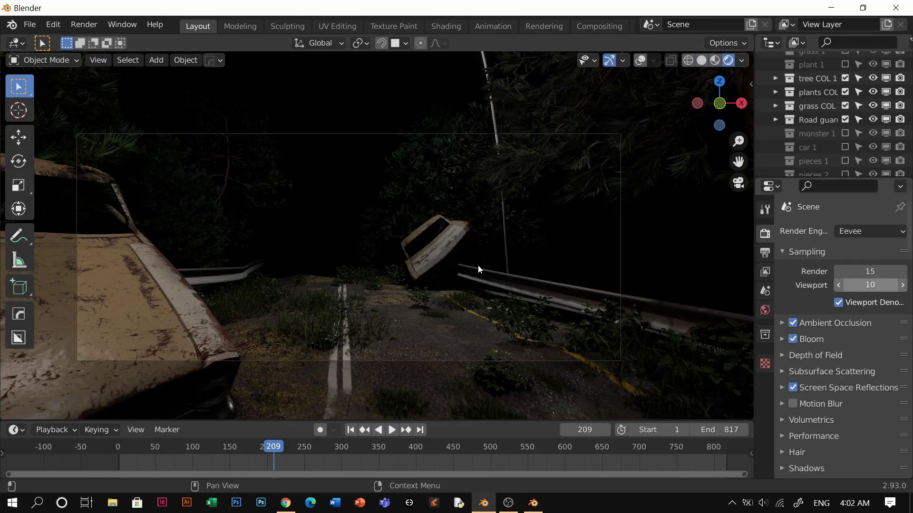
key(space)
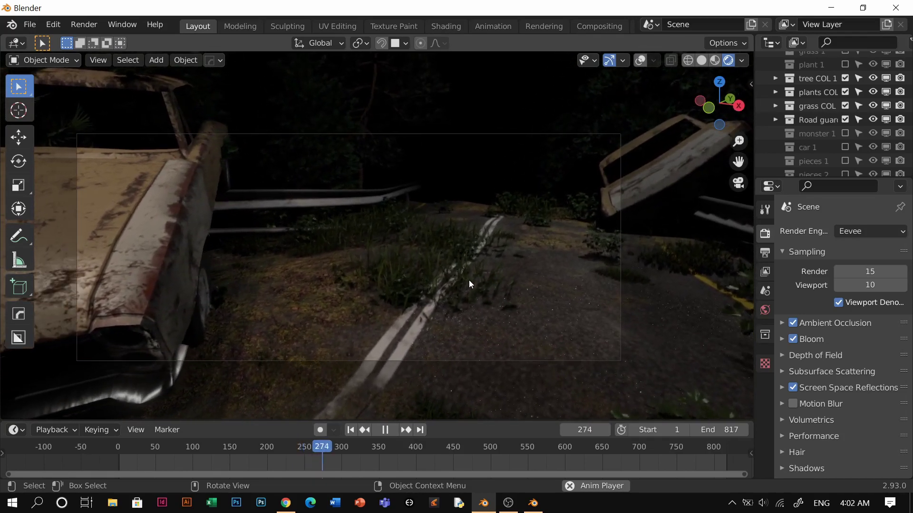
key(space)
Unhide the pieces COL collection, and return to frame 1 in a free Solid-shaded view.
scroll(835, 148, down, 3)
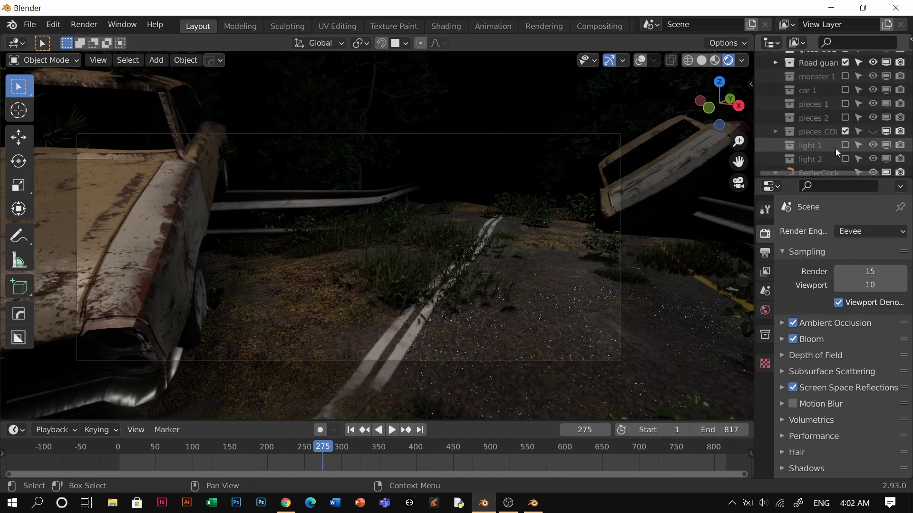
click(873, 131)
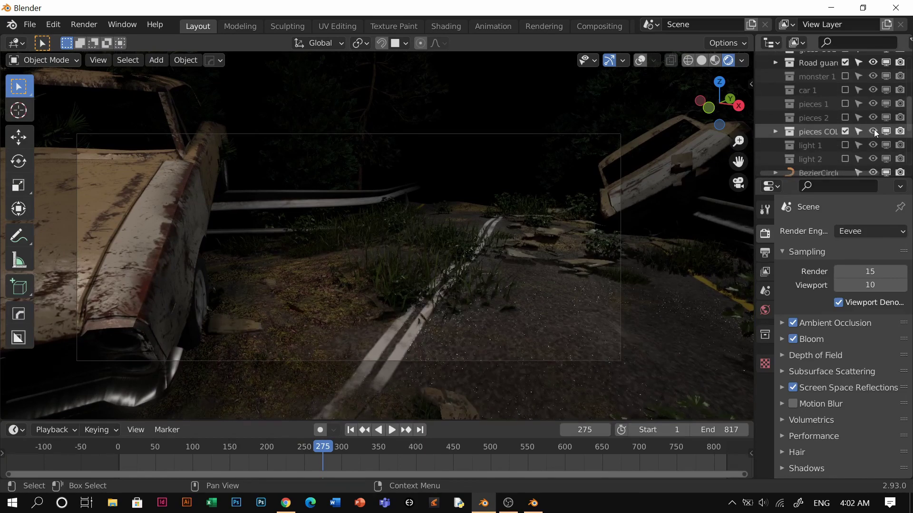
click(351, 430)
middle_drag(395, 307, 384, 307)
key(z)
click(478, 315)
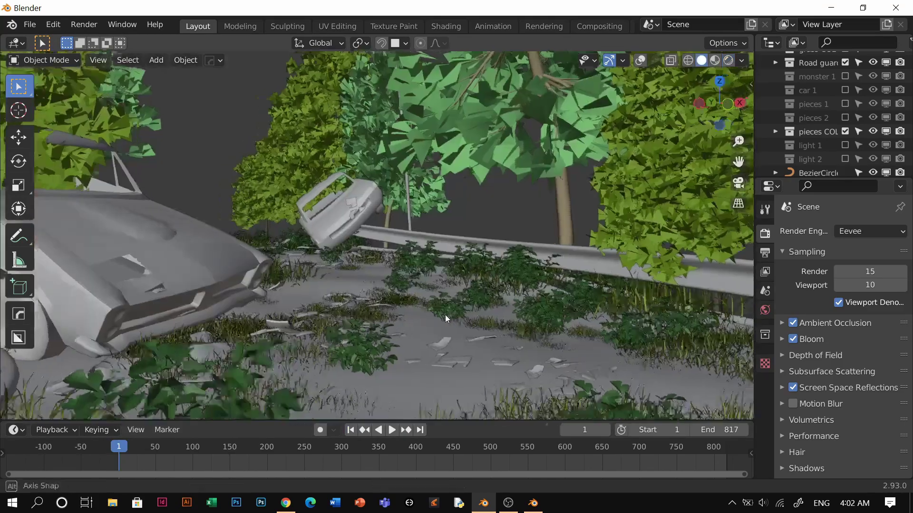
Lower the debris group in front of the tilted far car by about 0.14 m along Z.
mouse_move(445, 315)
middle_down()
mouse_move(494, 263)
mouse_move(440, 328)
mouse_move(424, 313)
mouse_move(428, 291)
mouse_move(437, 332)
middle_up()
scroll(441, 328, up, 2)
scroll(438, 336, up, 2)
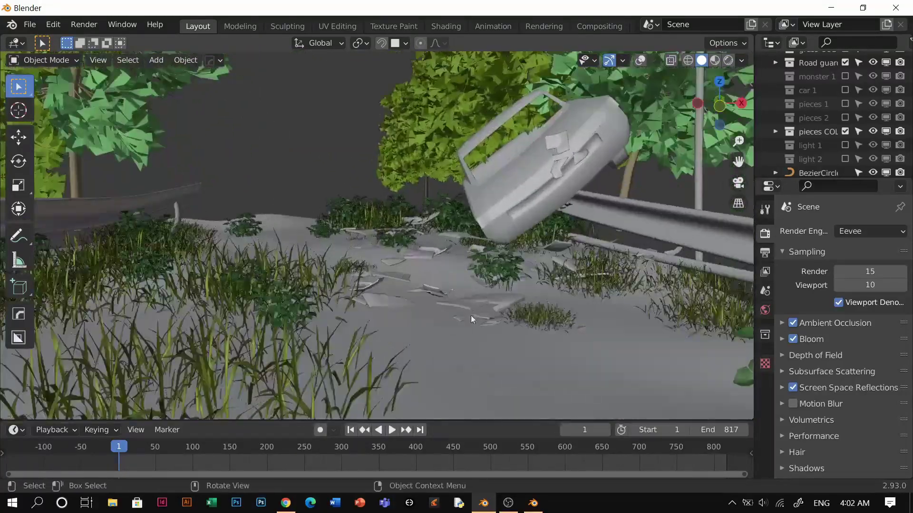
click(473, 308)
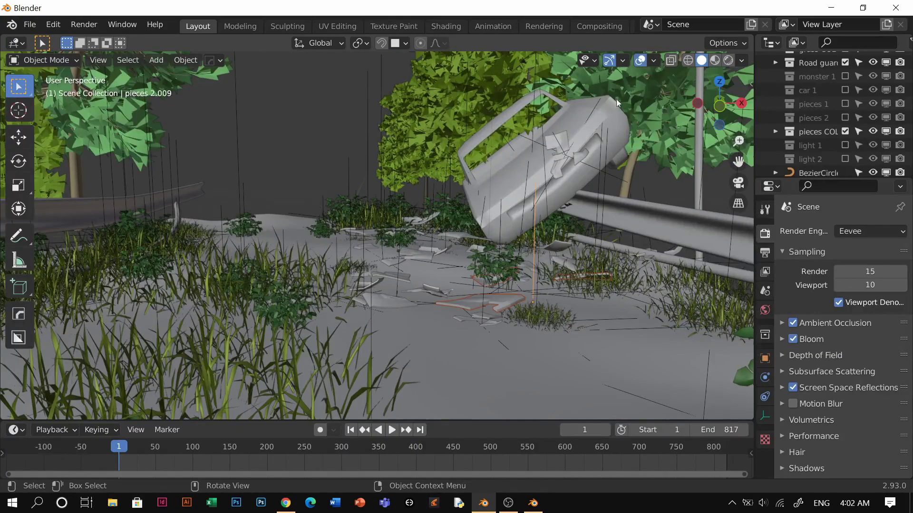
key(g)
key(z)
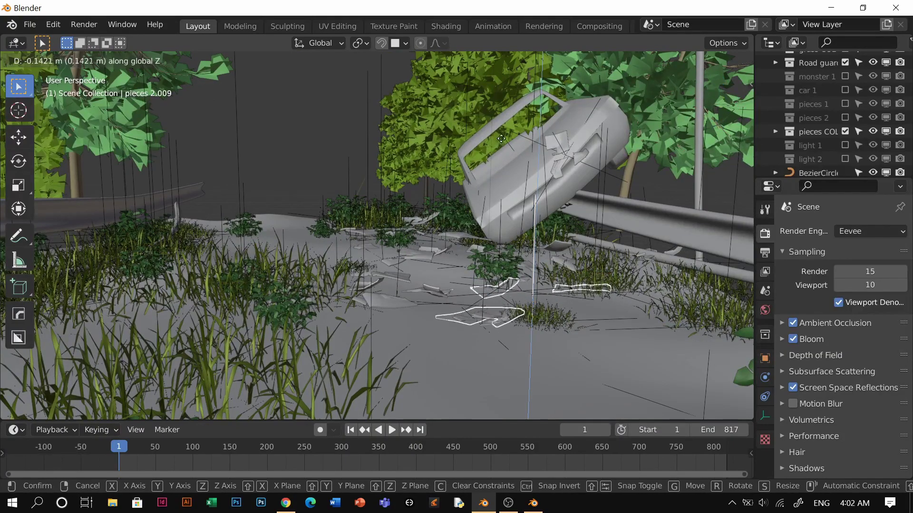
click(501, 139)
Select the neighbouring debris group on the road and lower it about 0.08 m along Z.
click(430, 291)
middle_drag(430, 297, 402, 274)
key(g)
key(z)
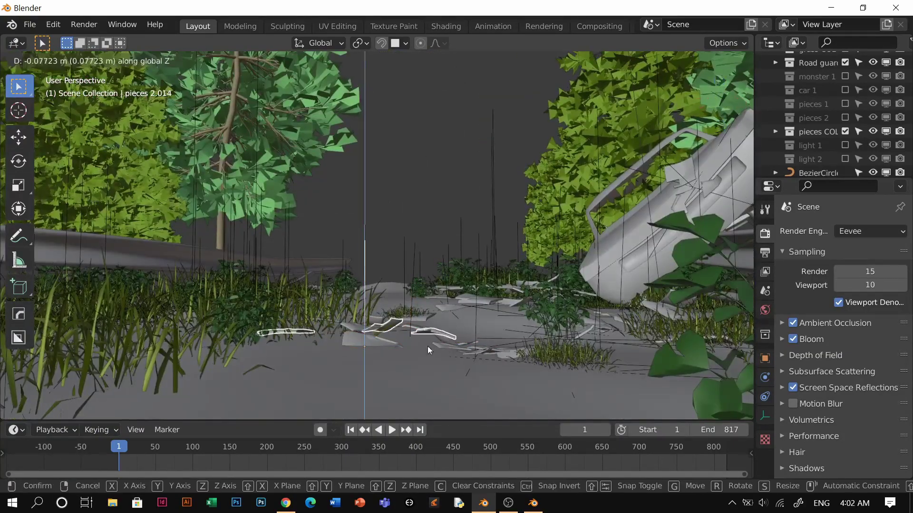
click(429, 350)
Reposition another debris group near the tilted car, and shift a further one along Z to sit on the road.
click(486, 315)
key(g)
click(474, 56)
middle_drag(474, 59, 478, 102)
click(492, 321)
middle_drag(491, 320, 361, 333)
key(g)
key(z)
click(462, 296)
Lower the debris group beneath the tilted car along its local Z axis and begin moving a piece farther down the road.
click(533, 300)
click(618, 313)
middle_drag(617, 313, 613, 271)
key(g)
key(z)
key(z)
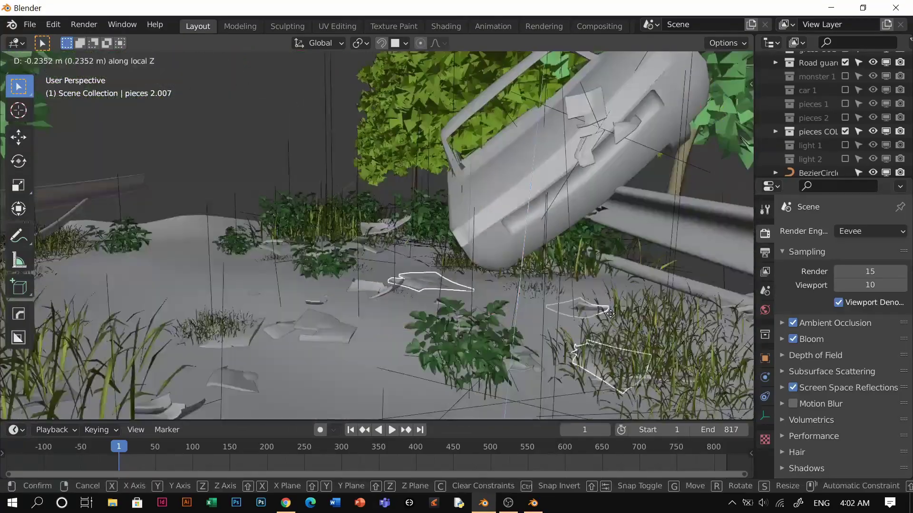
click(604, 285)
click(382, 228)
key(g)
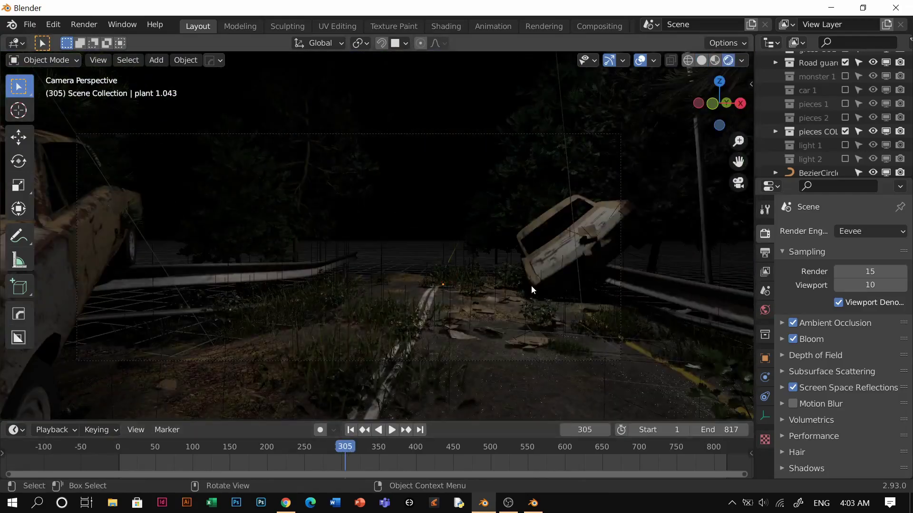
Move the camera into a new collection named cam and exclude that collection from the view layer.
key(z)
middle_drag(471, 259, 475, 330)
scroll(354, 234, down, 6)
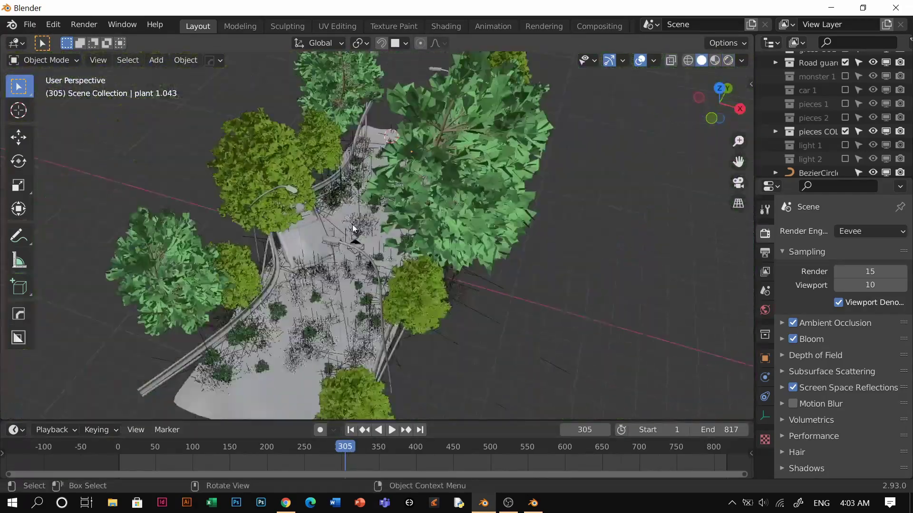
mouse_move(354, 235)
middle_down()
mouse_move(412, 215)
mouse_move(403, 180)
mouse_move(417, 177)
mouse_move(425, 214)
middle_up()
scroll(425, 213, up, 4)
click(422, 235)
key(m)
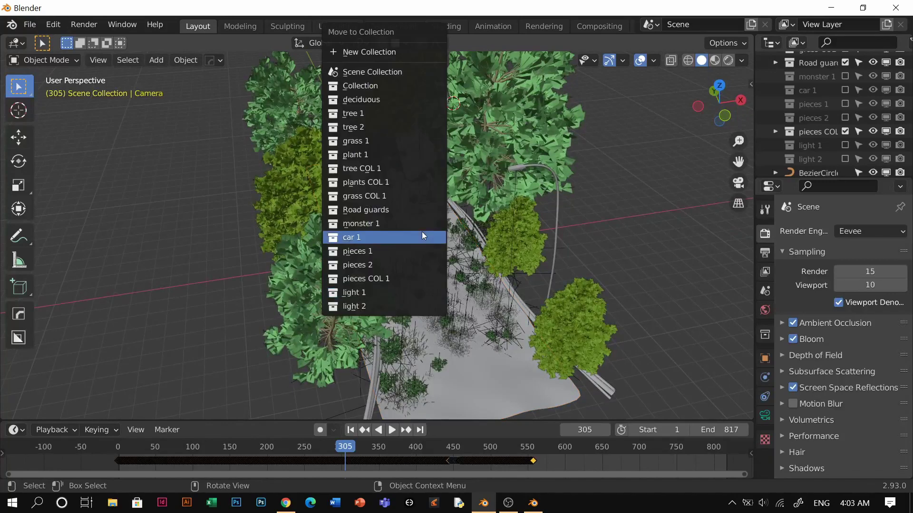
click(354, 51)
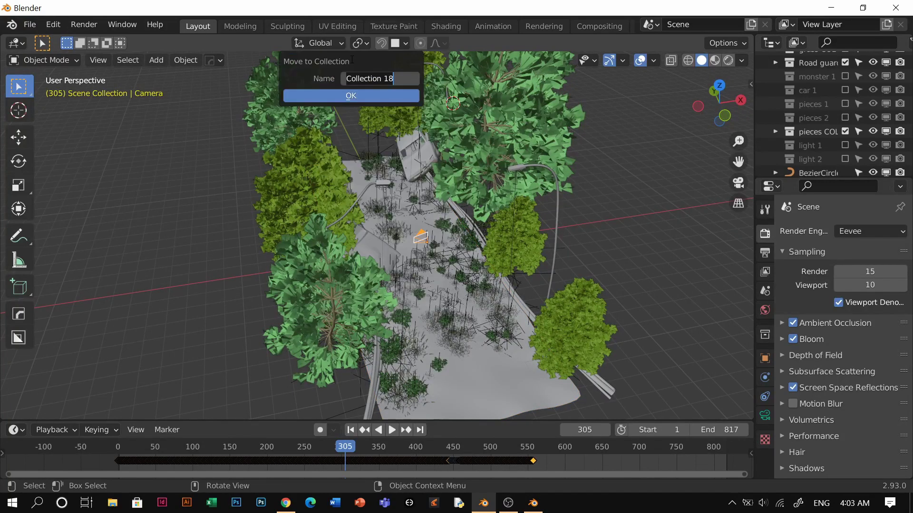
key(Return)
scroll(797, 108, down, 5)
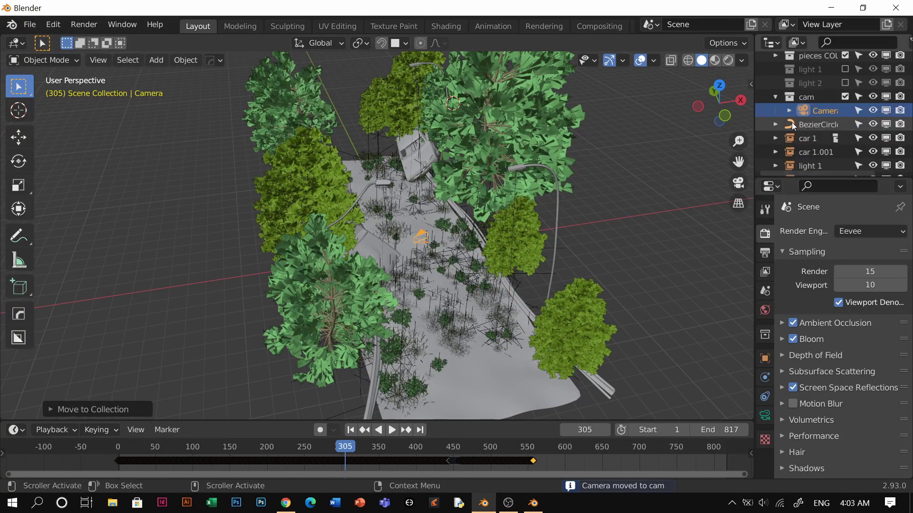
click(846, 97)
middle_drag(451, 256, 416, 141)
click(417, 141)
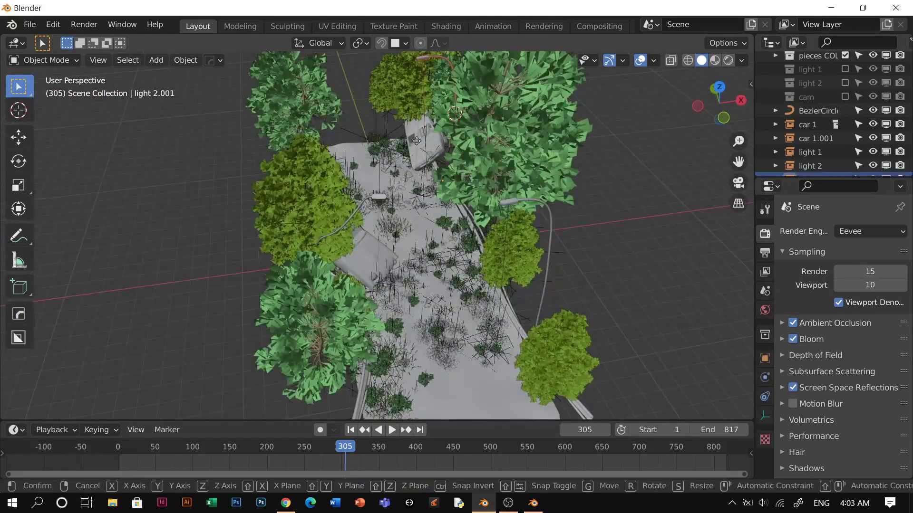
click(421, 144)
key(g)
right_click(363, 183)
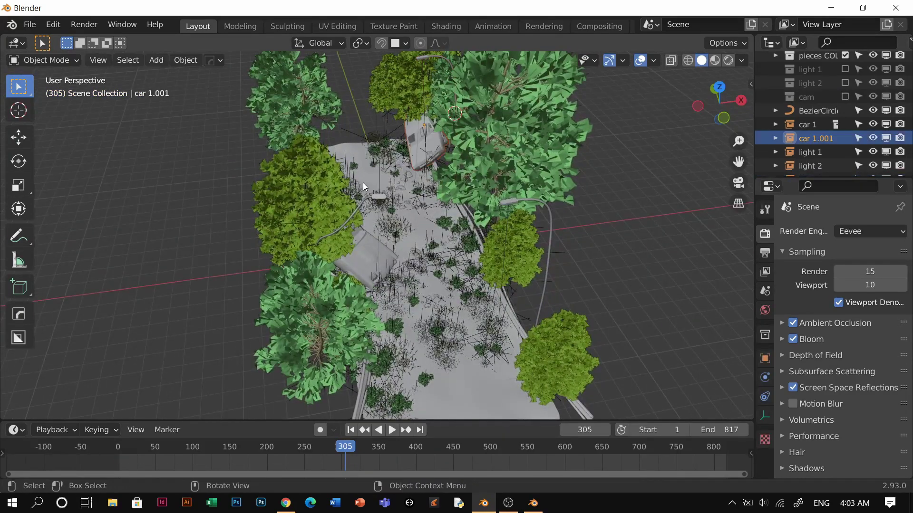
click(381, 252)
key(g)
right_click(576, 286)
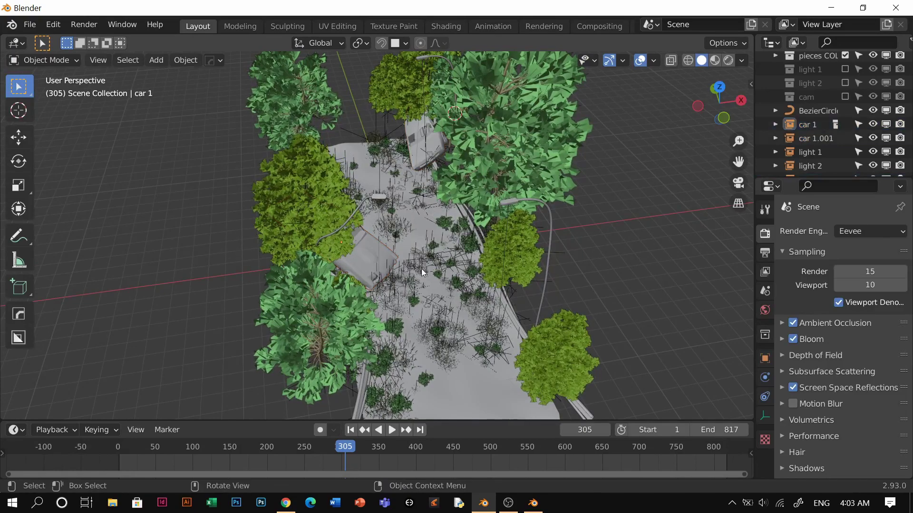
middle_drag(422, 273, 368, 288)
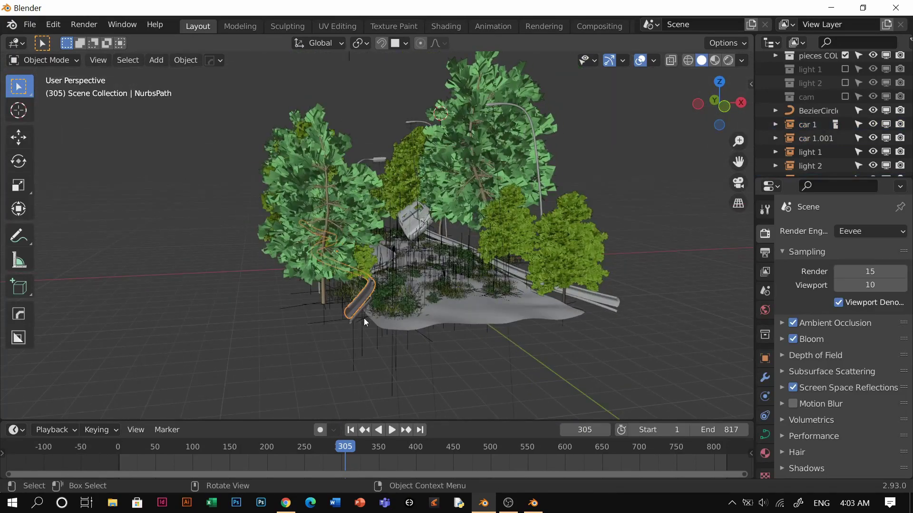
click(487, 315)
key(g)
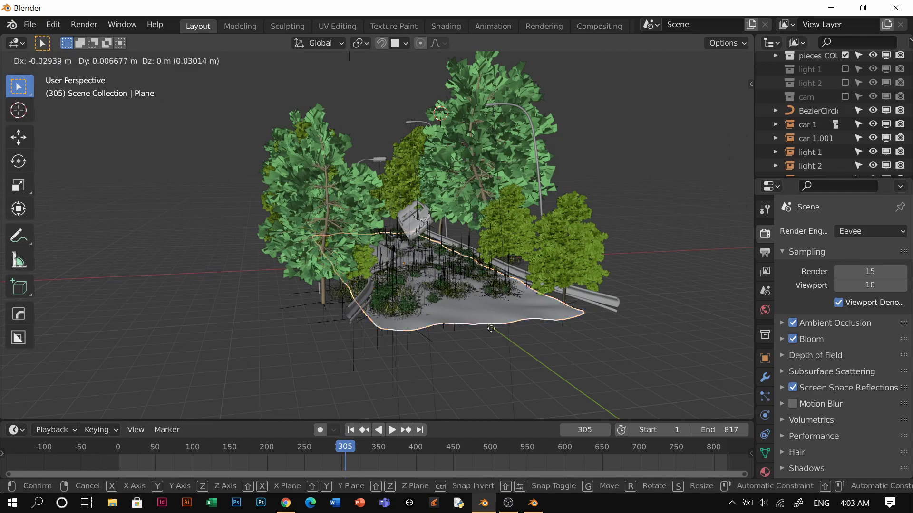
right_click(504, 361)
Select the entire road section with its trees, cars and lamps, and duplicate it to one side along the X axis.
middle_drag(503, 361, 547, 333)
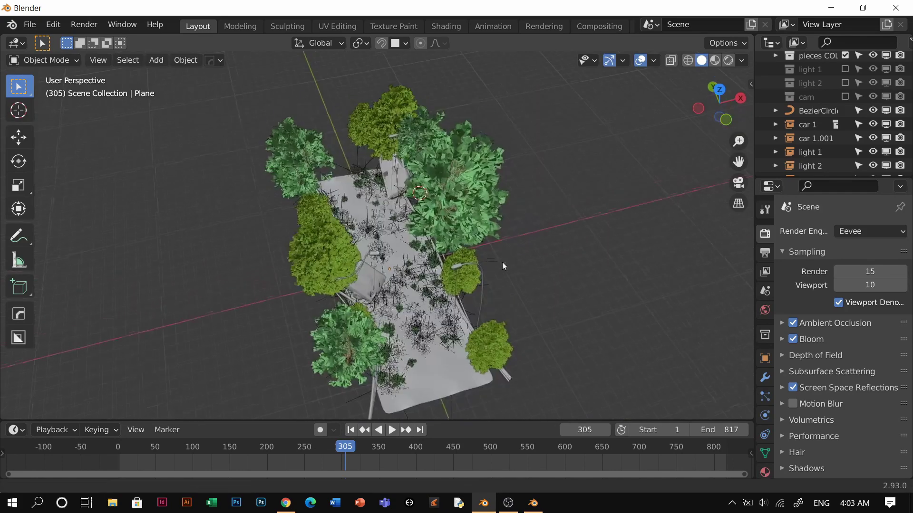
drag(571, 136, 261, 381)
key(g)
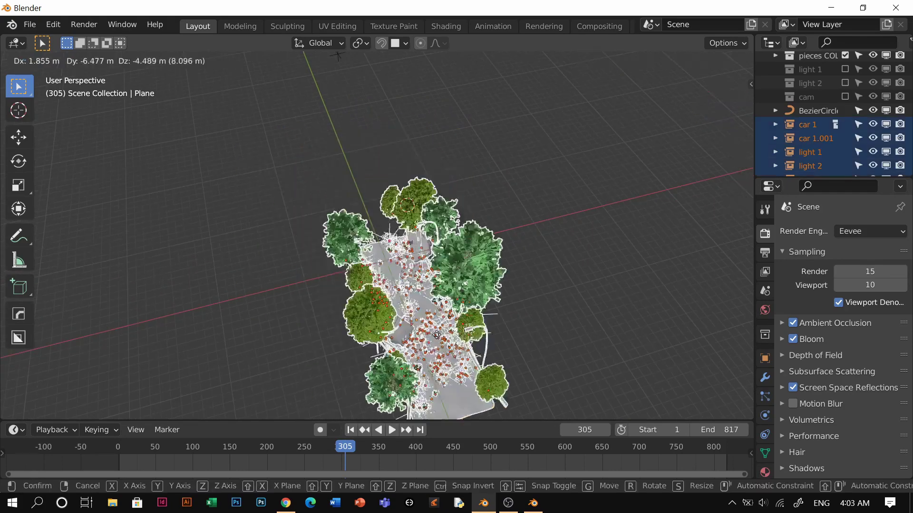
right_click(549, 257)
scroll(800, 138, down, 3)
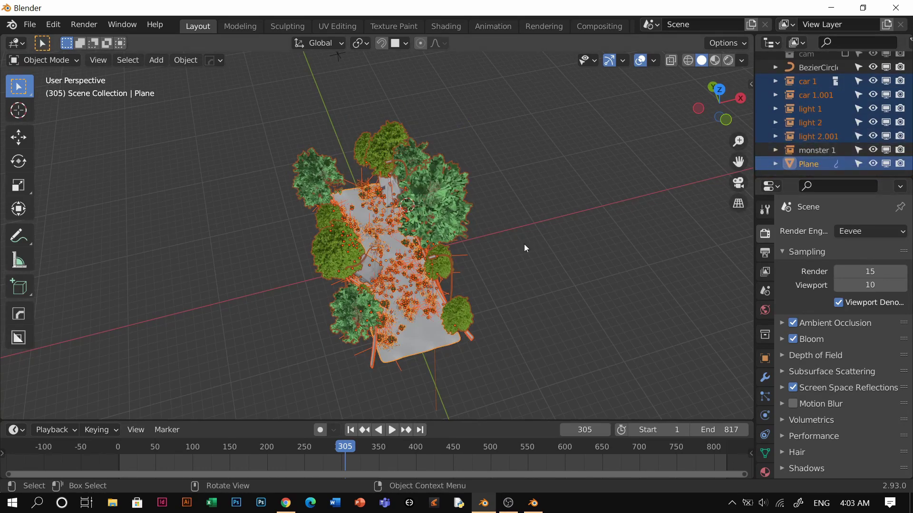
scroll(524, 244, down, 3)
key(shift+d)
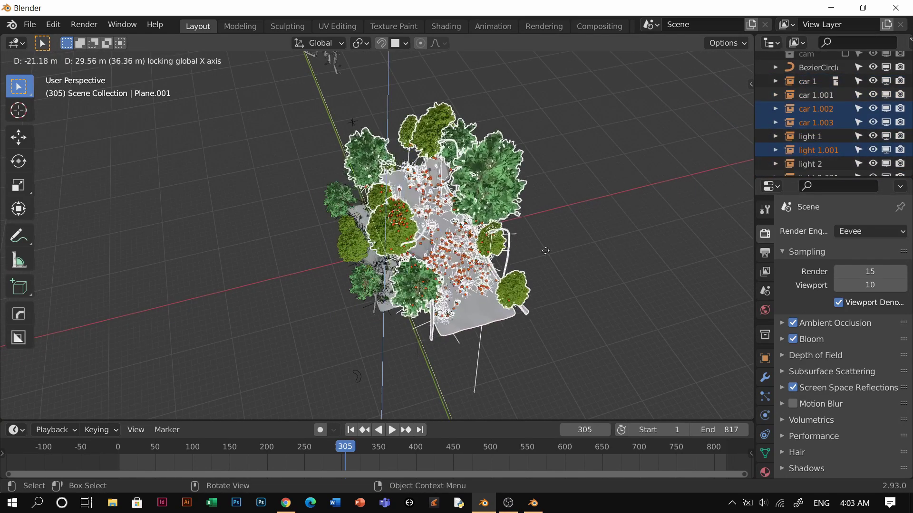
click(546, 247)
Move the duplicated road section into a new collection named scene 1 and deselect it.
key(m)
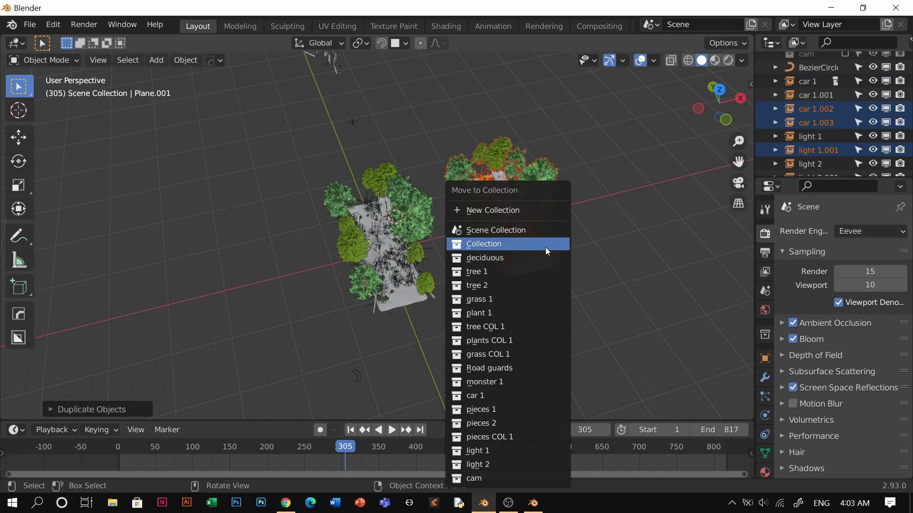
click(523, 209)
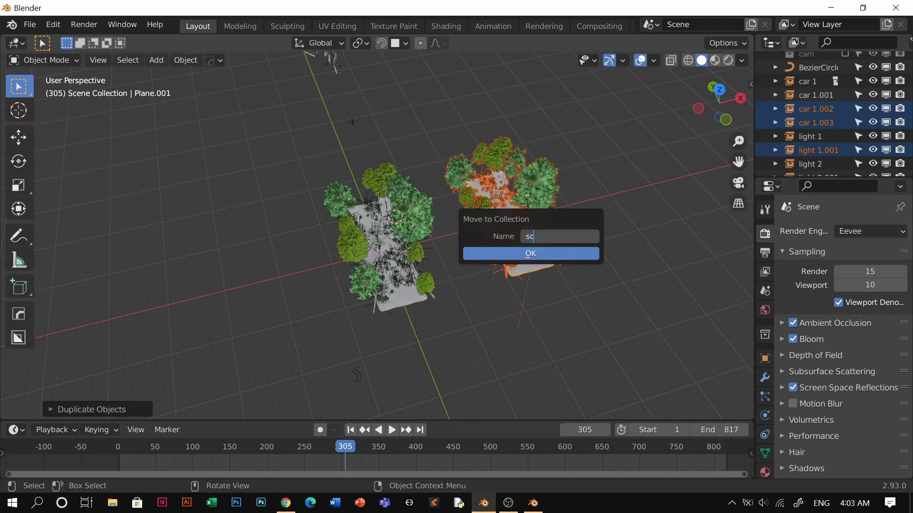
key(Return)
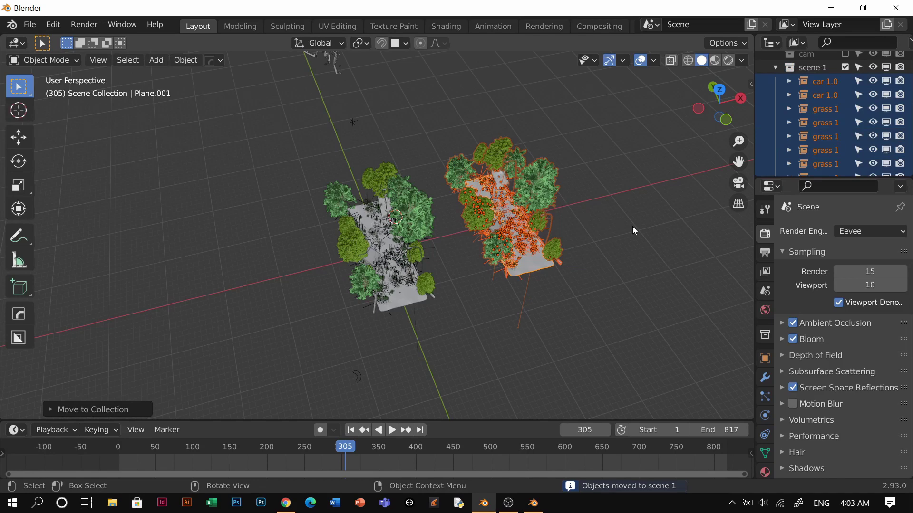
click(532, 204)
click(617, 202)
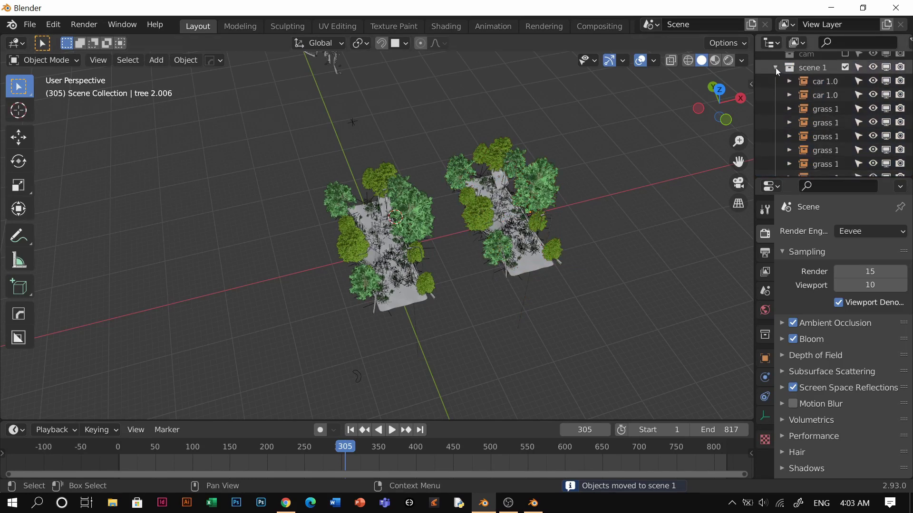
click(845, 69)
key(shift+a)
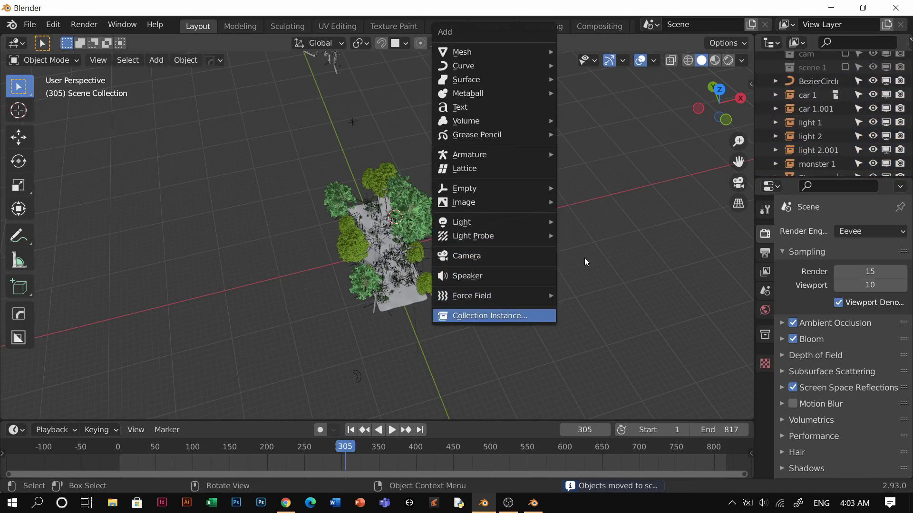
click(845, 67)
Select the whole duplicated road section and move it along negative X until it overlaps the original road.
key(b)
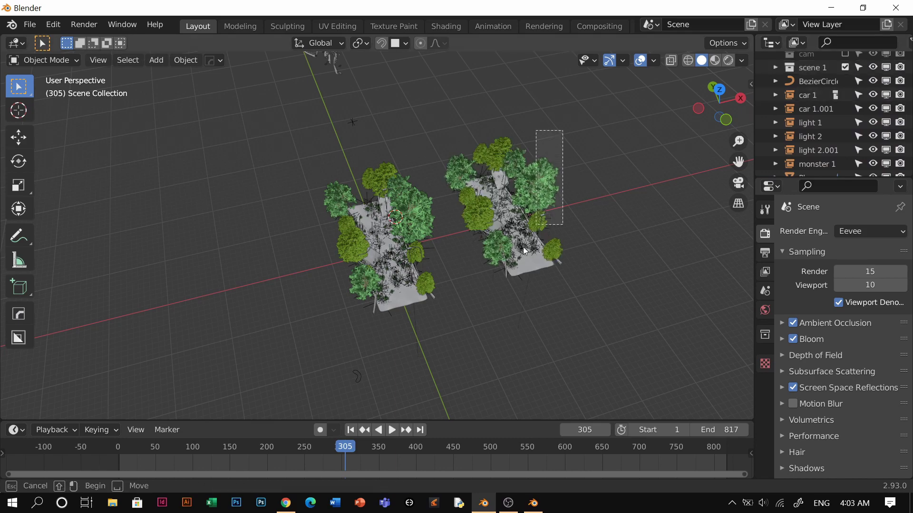
drag(479, 297, 477, 295)
key(KP_7)
key(g)
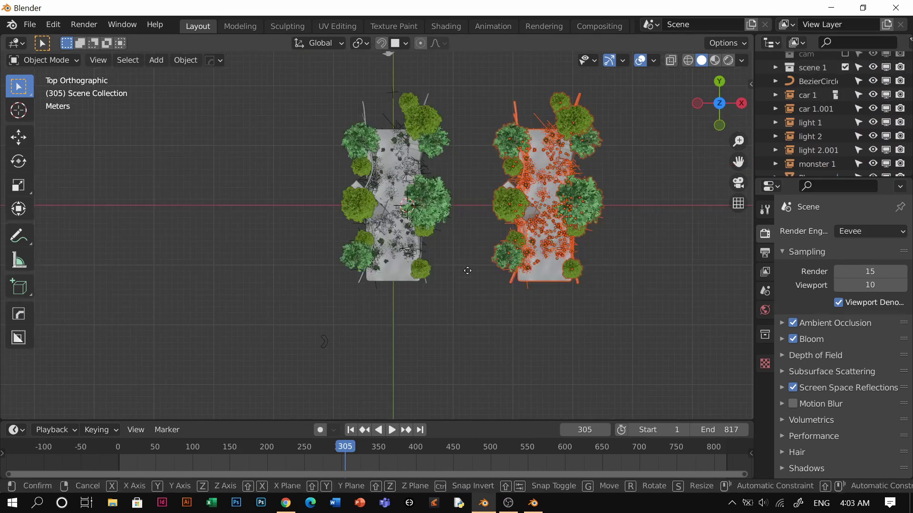
key(Escape)
key(g)
key(x)
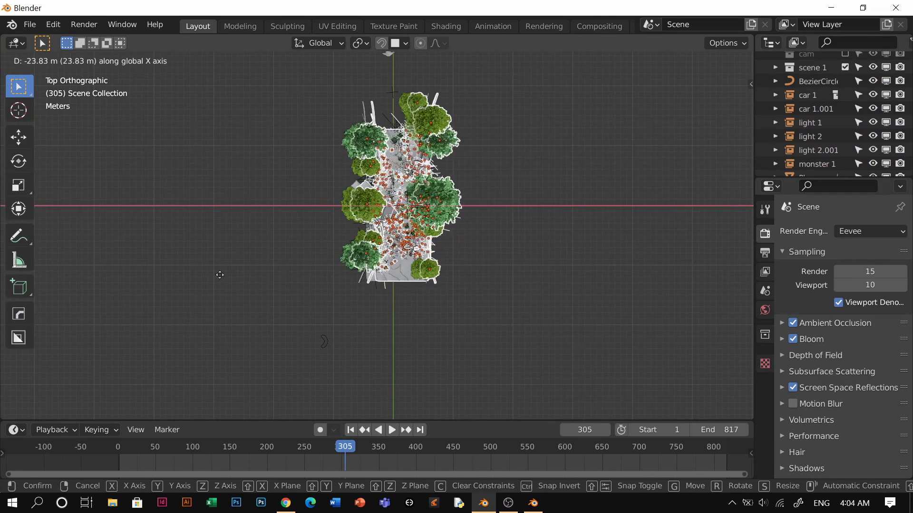
click(149, 275)
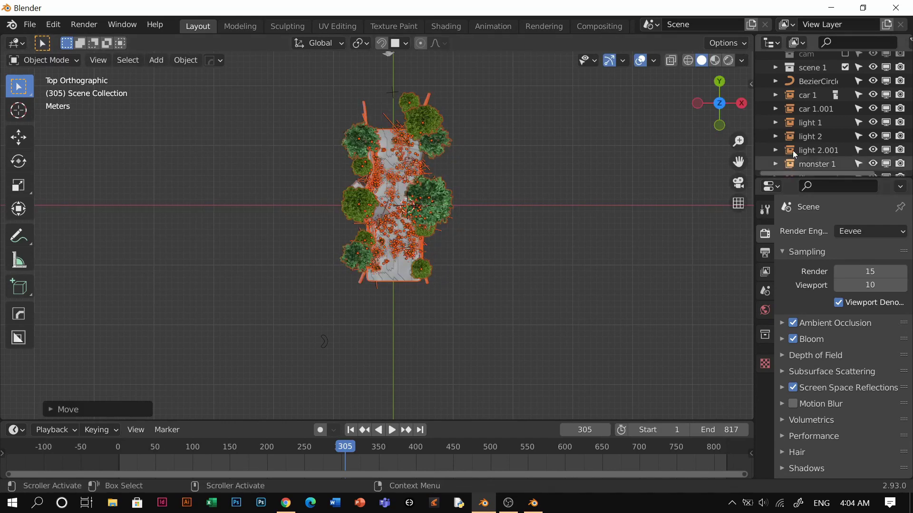
Exclude the scene 1 collection, add a collection instance of scene 1, and place it beside the original road.
click(845, 68)
key(shift+a)
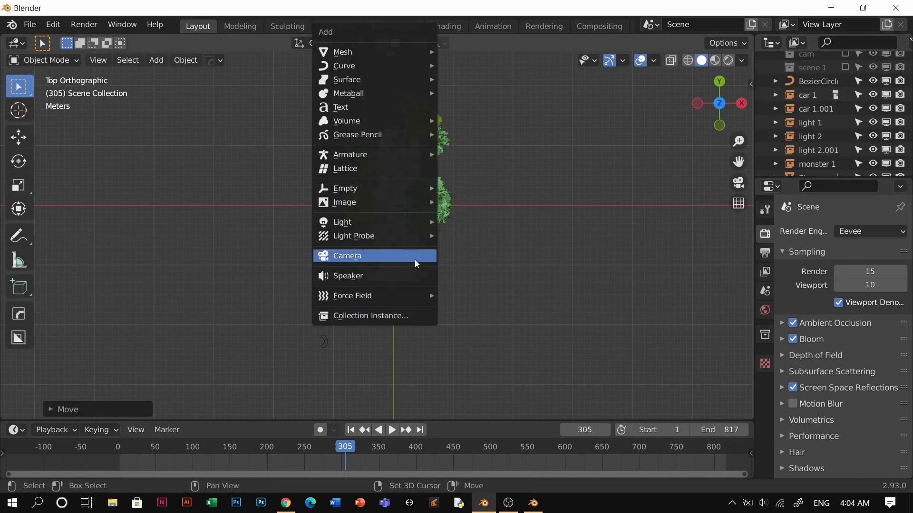
click(393, 322)
text(sc)
click(435, 338)
key(g)
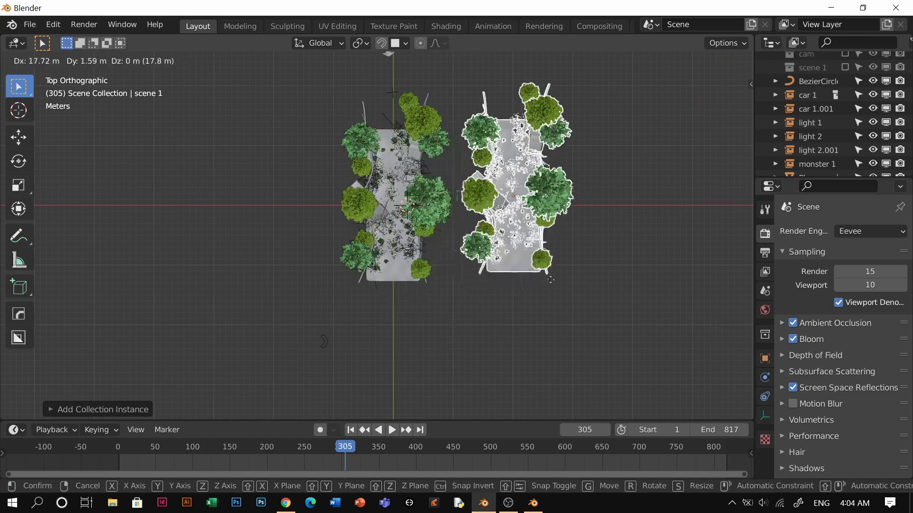
click(541, 291)
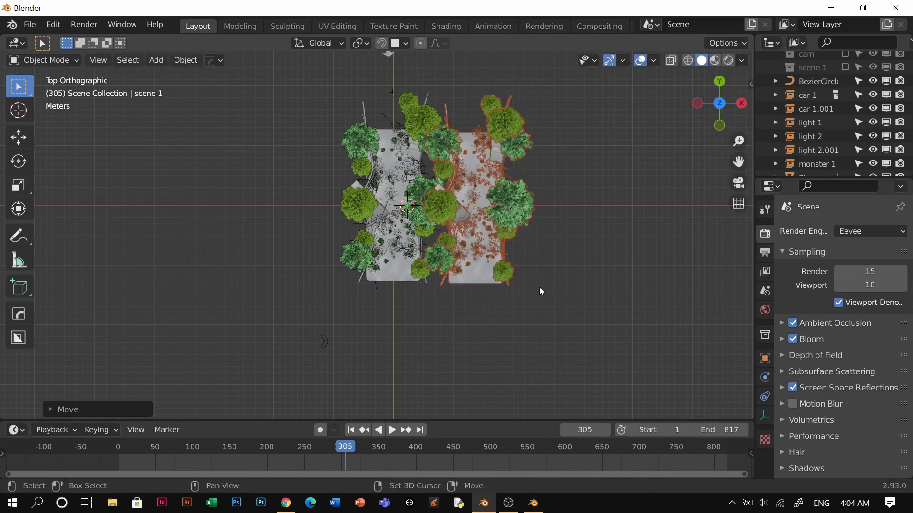
Duplicate the scene 1 instance to the far end of the original road, and duplicate that copy farther along Y.
click(499, 301)
scroll(498, 285, up, 1)
click(495, 272)
shift+middle_drag(497, 187, 481, 335)
key(g)
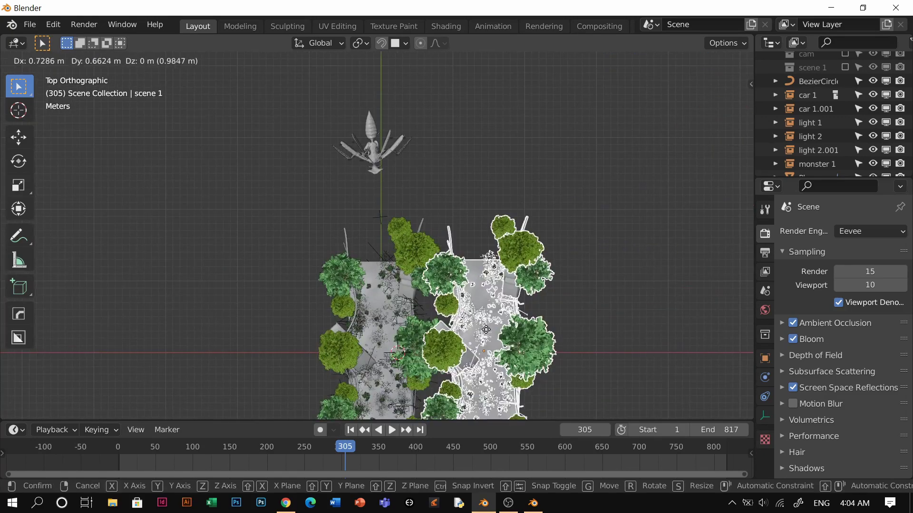
right_click(486, 331)
key(shift+d)
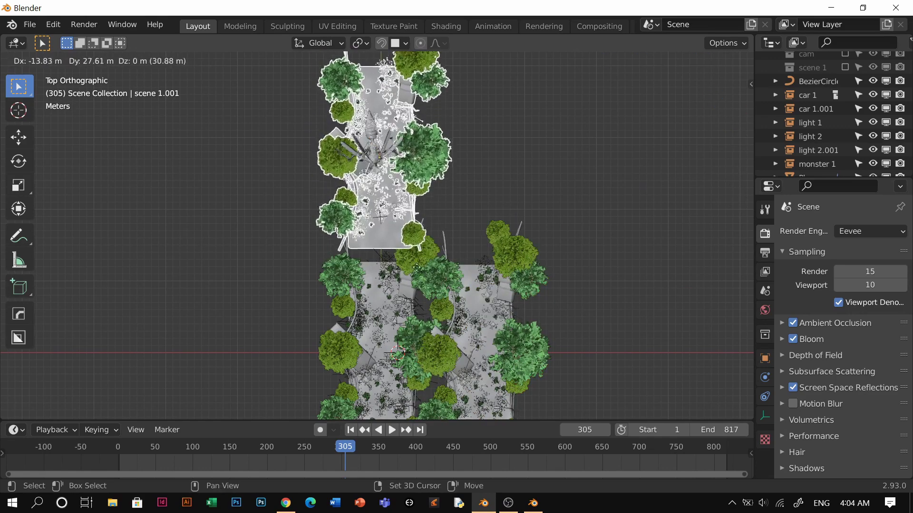
click(417, 282)
key(shift+d)
key(shift+y)
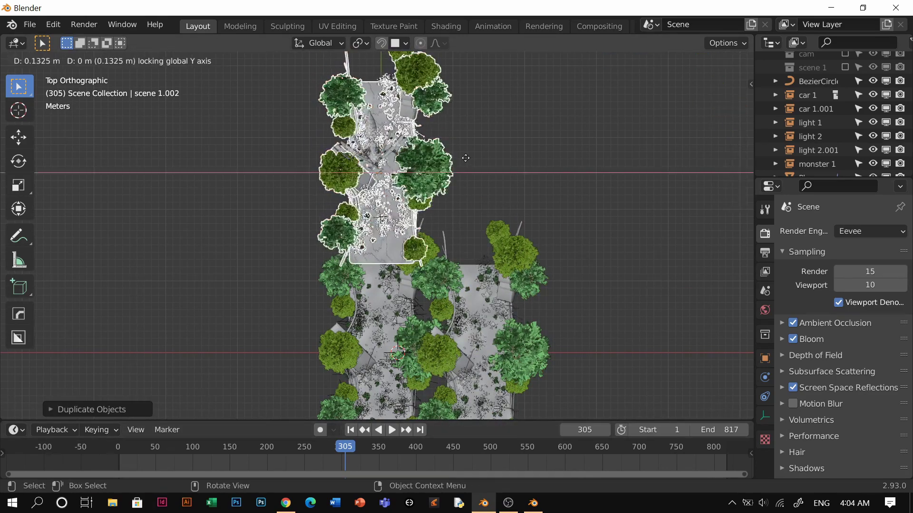
key(y)
click(513, 158)
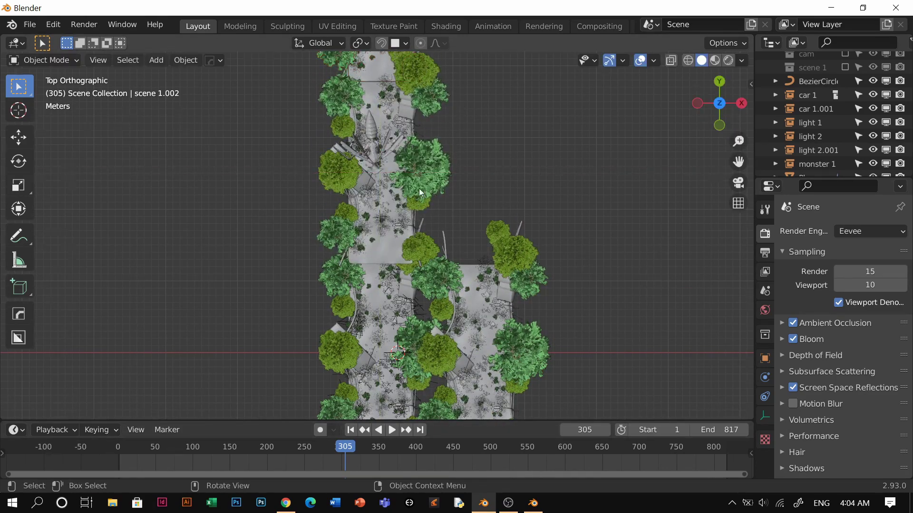
Delete the duplicated scene 1 copies beyond the far end of the original road.
middle_drag(419, 188, 392, 239)
click(392, 238)
key(x)
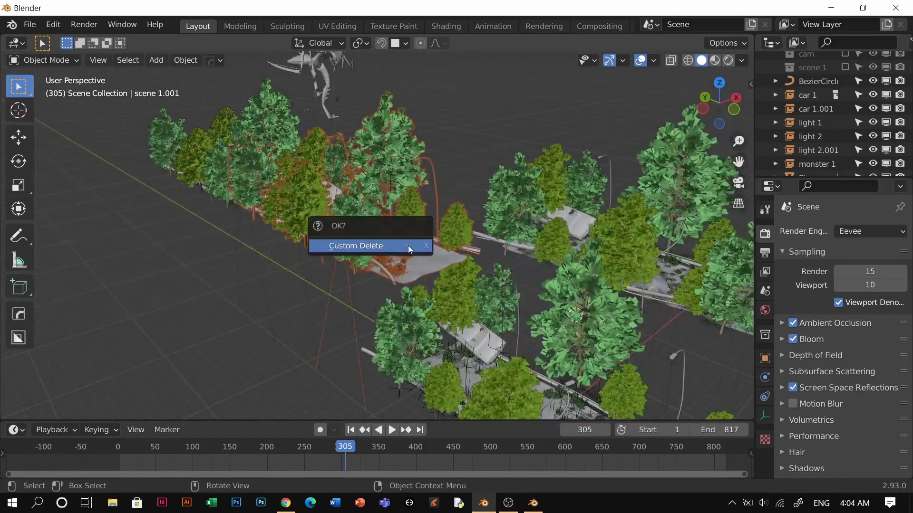
click(408, 245)
Clear the remaining scene 1 instance's location and move it about 33 m along Y past the original road.
click(671, 265)
scroll(538, 175, down, 4)
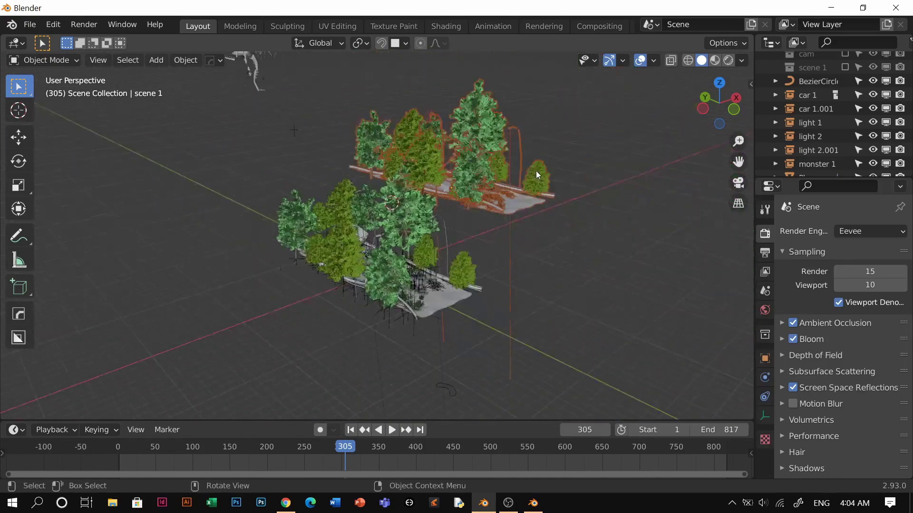
scroll(537, 174, down, 1)
key(alt+g)
middle_drag(521, 186, 471, 263)
key(g)
key(y)
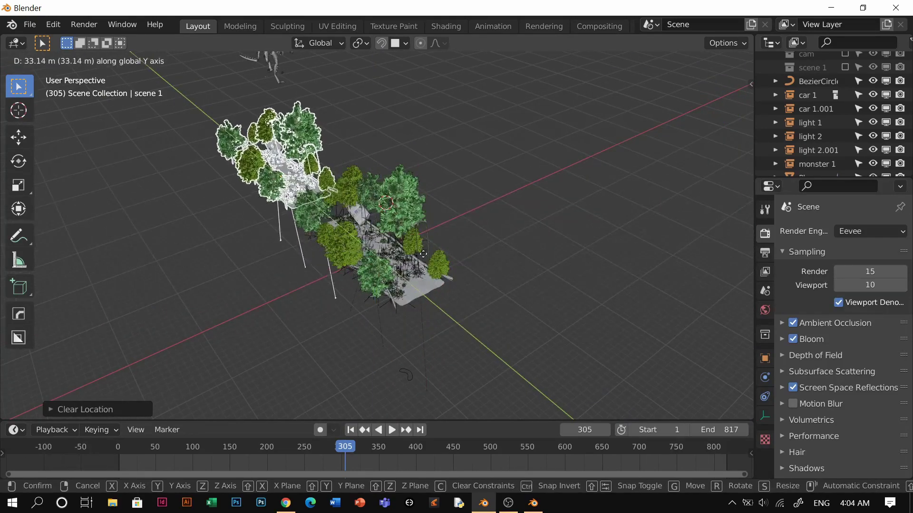
click(423, 254)
Adjust the scene 1 instance along Y in top view so its road meets the original road's far end.
key(KP_7)
scroll(425, 251, up, 2)
key(g)
key(y)
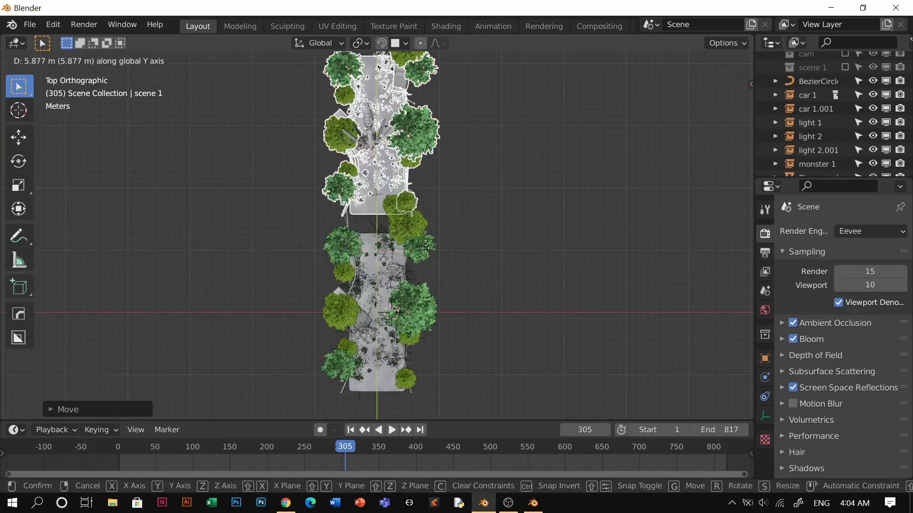
click(437, 310)
Duplicate the scene 1 instance and move the copy along X to the +X side of the road.
key(shift+d)
key(shift+x)
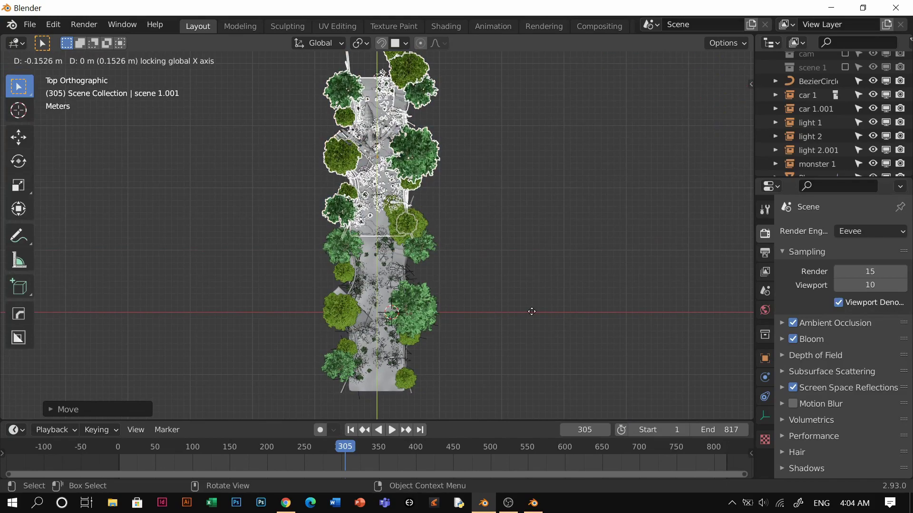
key(x)
click(526, 310)
Move the duplicated scene 1.001 instance along Y to sit level with the original road, and adjust its X position beside it.
key(g)
key(y)
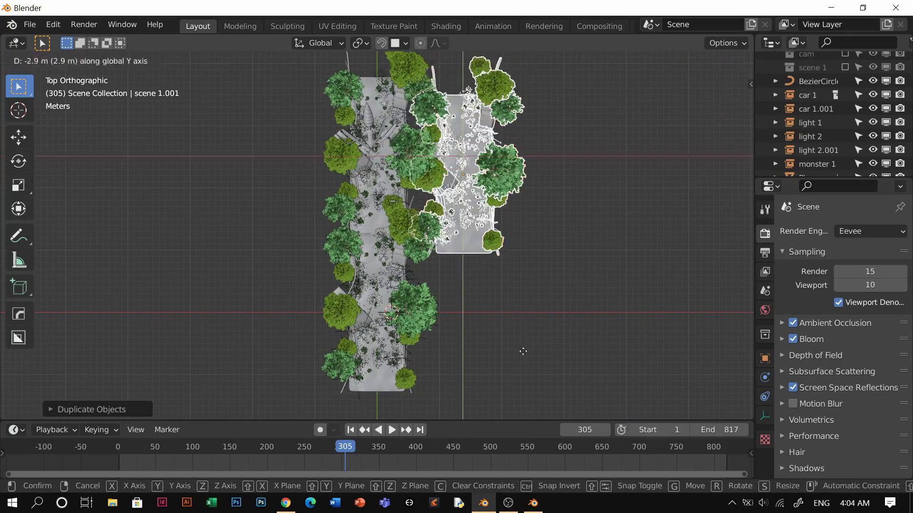
click(501, 106)
key(g)
key(x)
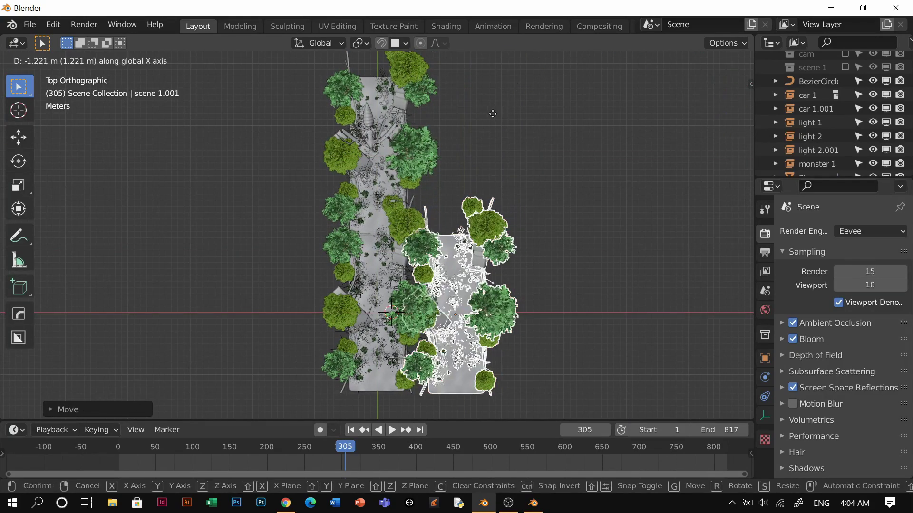
click(491, 119)
Inspect the extended road from the camera and at road level in material preview and rendered shading.
key(KP_0)
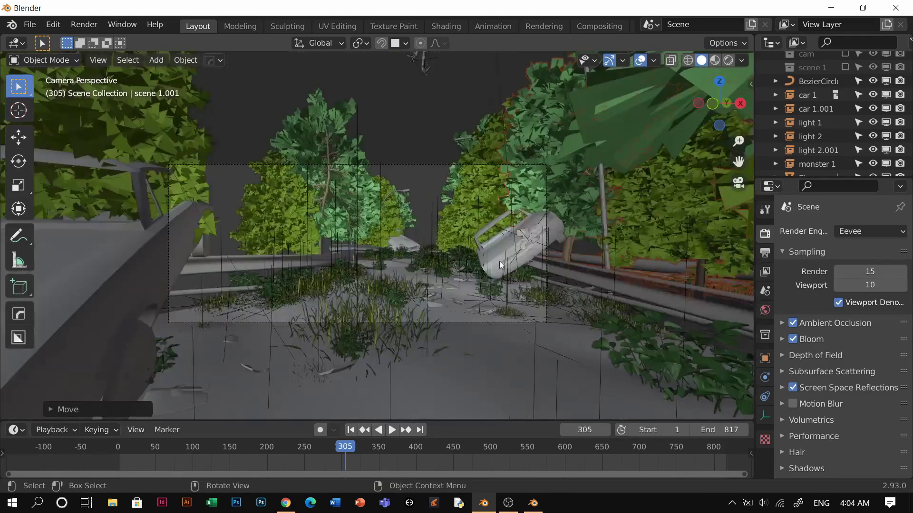
key(2)
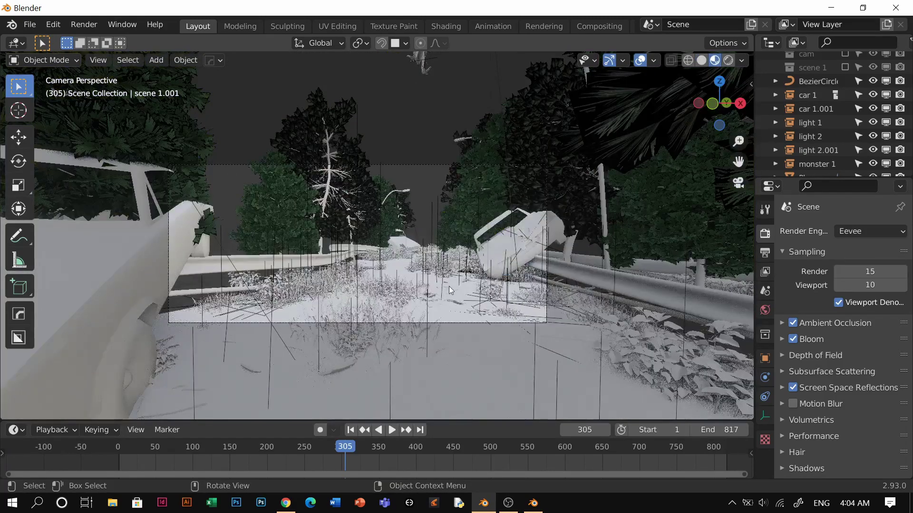
middle_drag(465, 293, 447, 277)
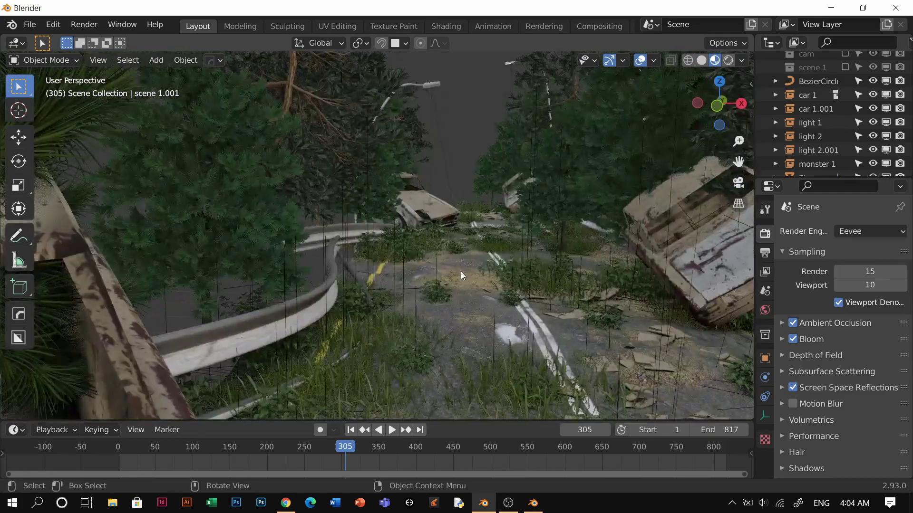
mouse_move(461, 274)
middle_down()
mouse_move(534, 311)
mouse_move(475, 291)
mouse_move(466, 267)
mouse_move(477, 278)
middle_up()
key(z)
click(447, 258)
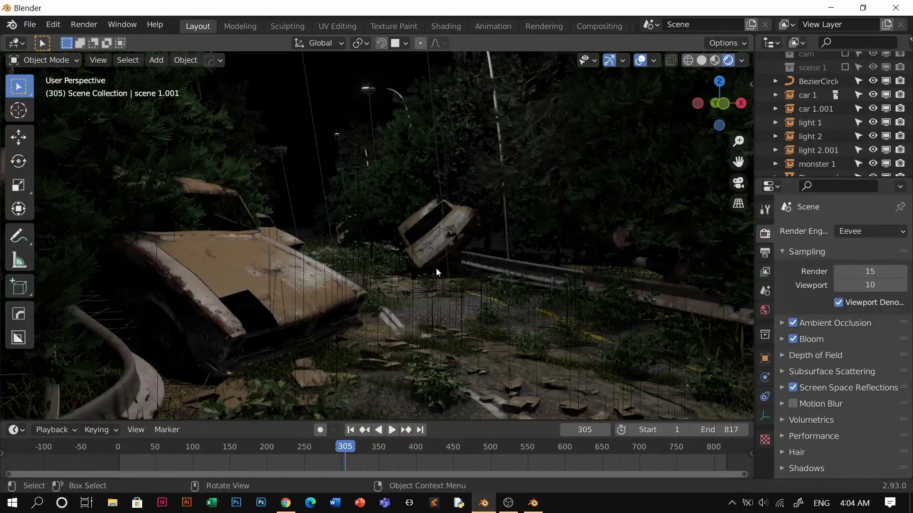
mouse_move(417, 289)
middle_down()
mouse_move(386, 301)
mouse_move(373, 286)
middle_up()
click(391, 297)
Enable the scene 1 collection, isolate its objects in local view and deselect everything.
middle_drag(336, 222, 403, 250)
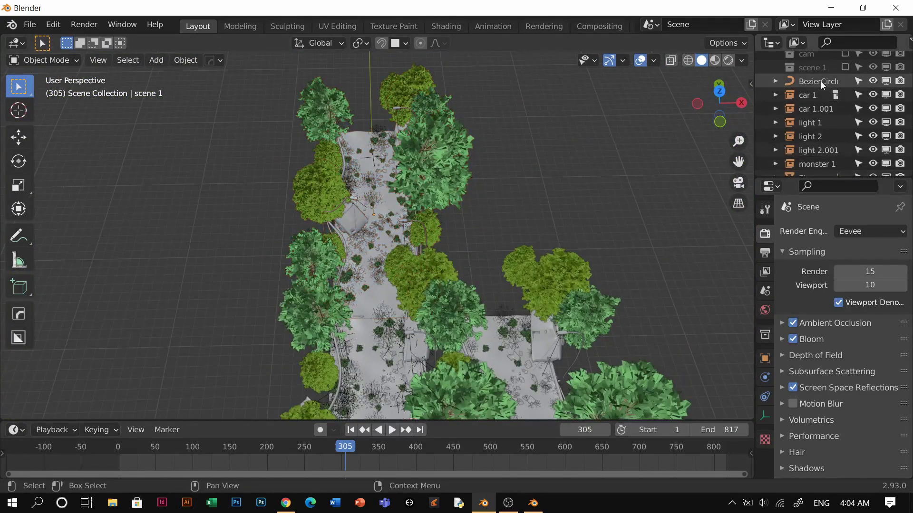
click(845, 67)
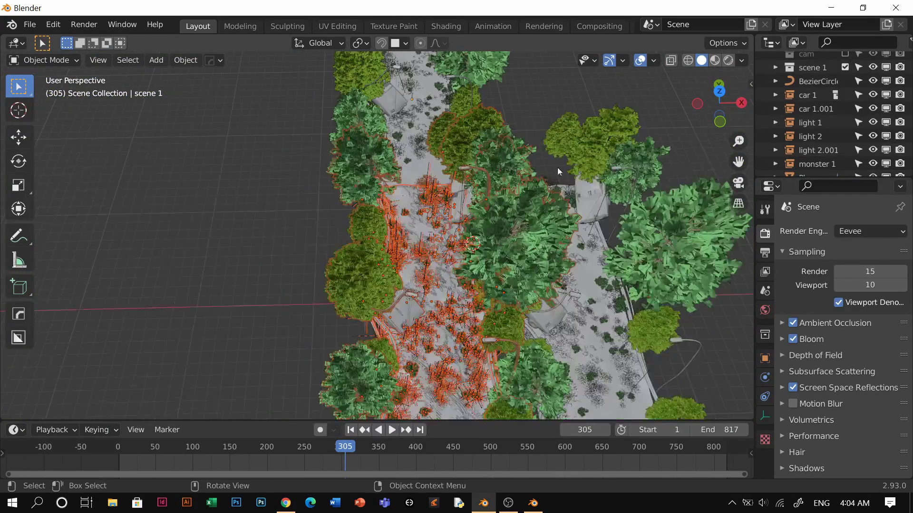
right_click(811, 70)
click(737, 160)
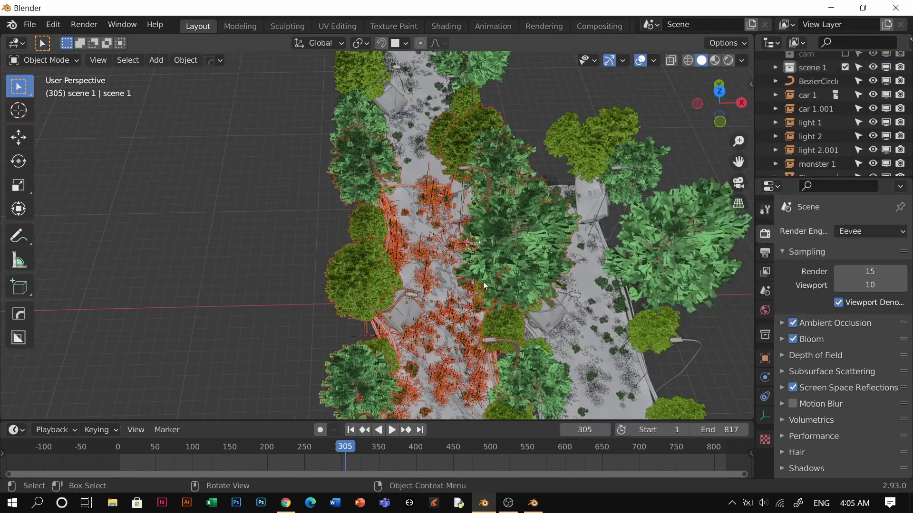
key(KP_Divide)
key(alt+a)
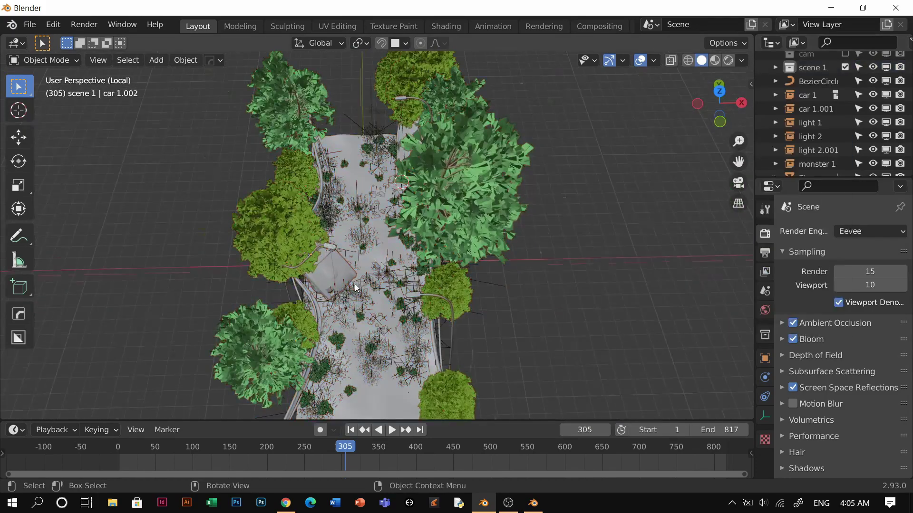
Delete the wrecked car by the guardrail on the -X side of the isolated road.
scroll(356, 288, up, 3)
key(x)
click(356, 255)
shift+middle_drag(358, 261, 380, 232)
shift+middle_drag(402, 181, 405, 237)
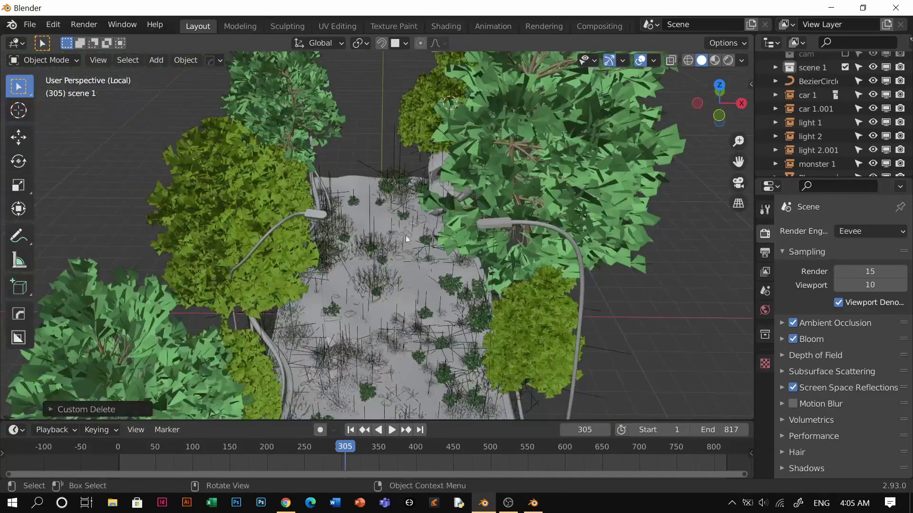
Move the car at the road's far end to the middle of the road's -X edge in top view.
click(432, 172)
middle_drag(431, 172, 463, 205)
click(452, 188)
key(g)
right_click(469, 253)
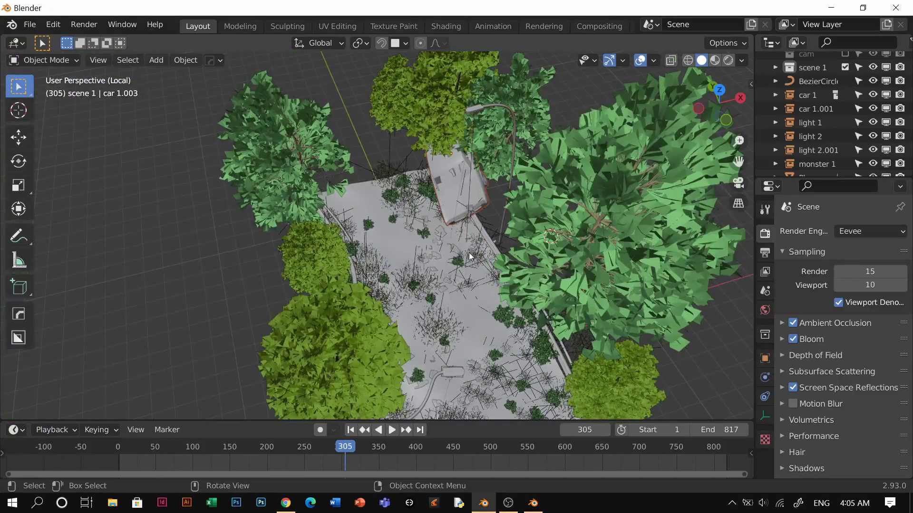
key(KP_7)
key(g)
click(377, 240)
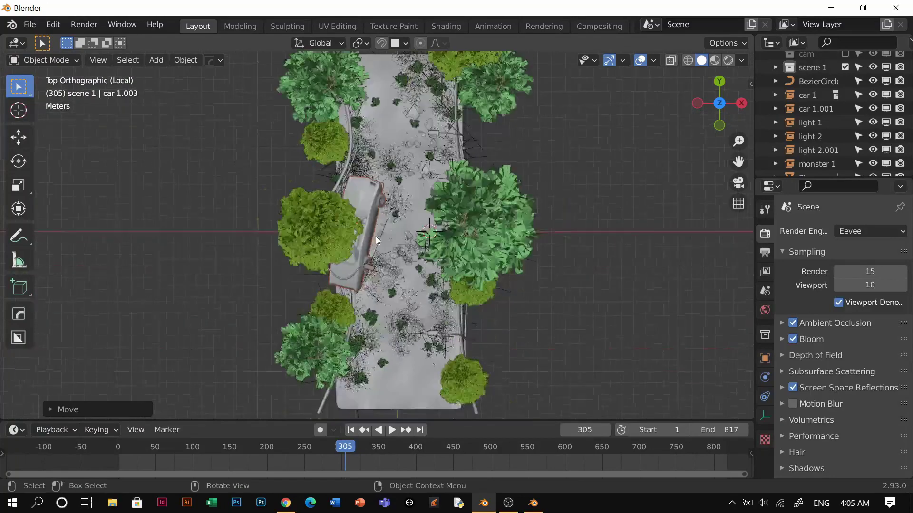
Rotate the moved car about the X axis and freely so it lies tipped on its side across the road edge.
middle_drag(377, 240, 383, 273)
key(r)
key(x)
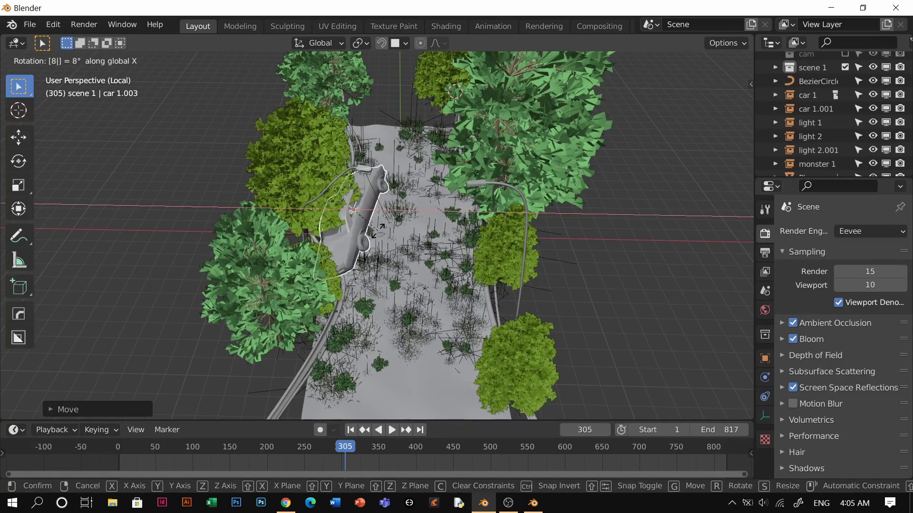
key(Return)
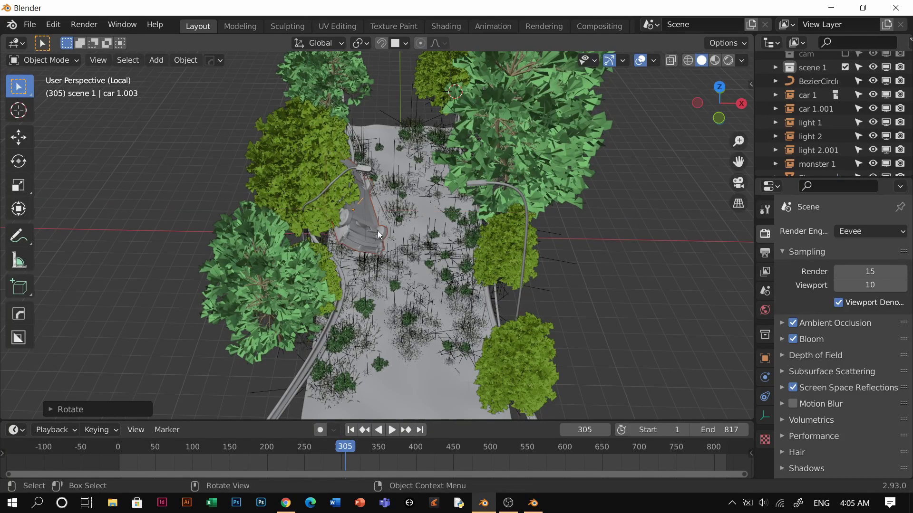
scroll(389, 252, up, 3)
middle_drag(389, 252, 378, 271)
key(r)
key(Return)
Lower the tipped car onto the road and check it in material preview before returning to solid shading.
key(g)
key(z)
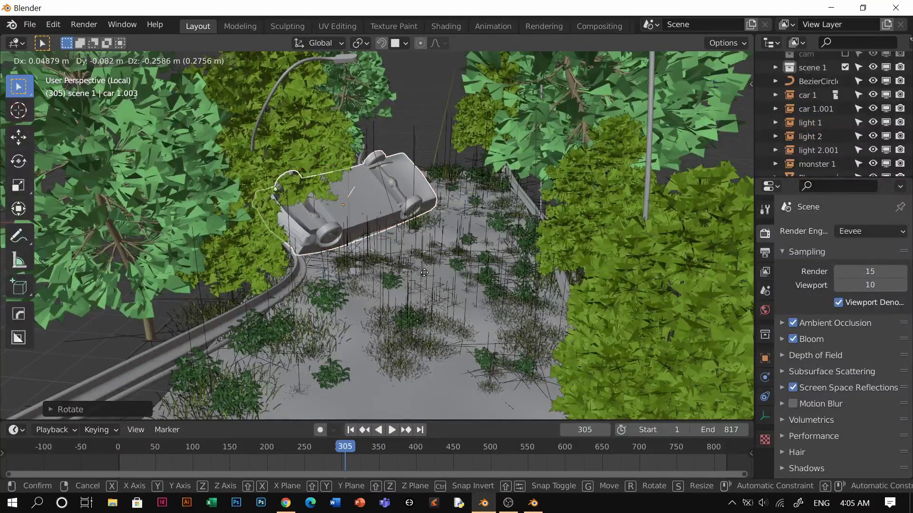
key(Return)
key(z)
click(430, 218)
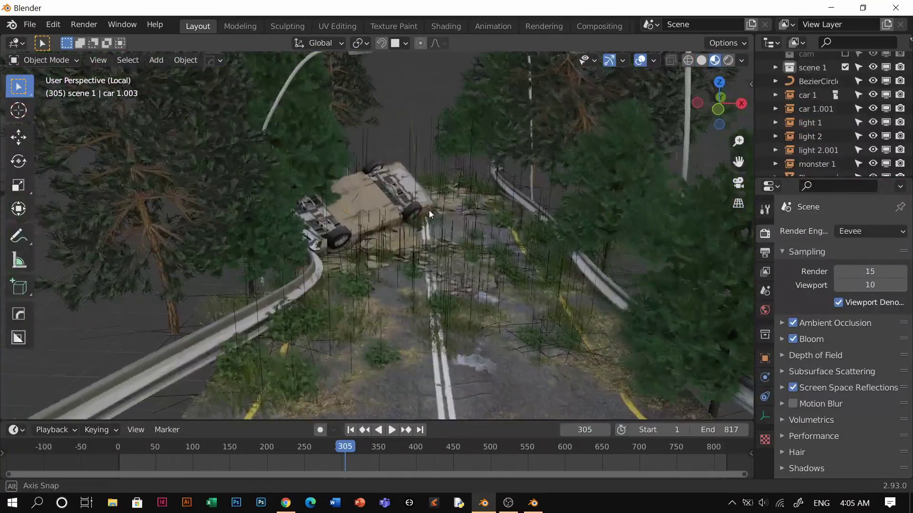
key(z)
click(513, 240)
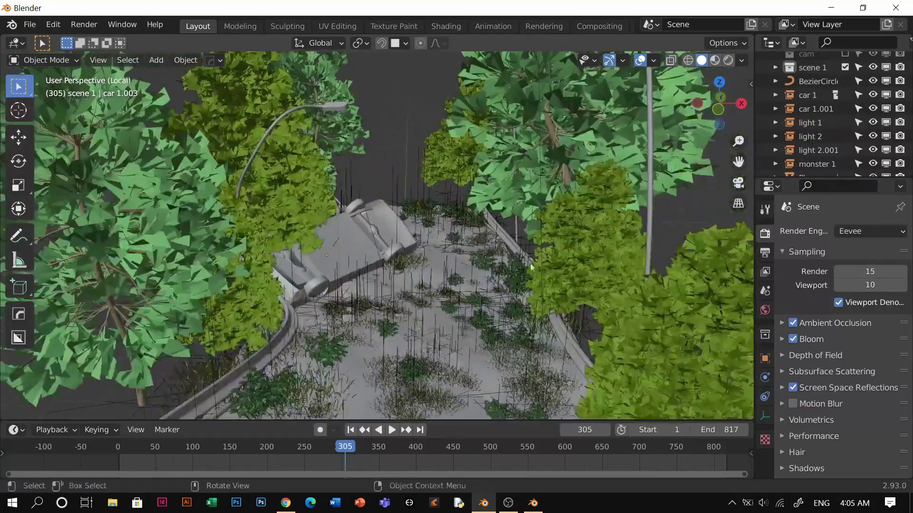
Exclude the scene 1 collection from the view layer again and leave local view.
click(844, 68)
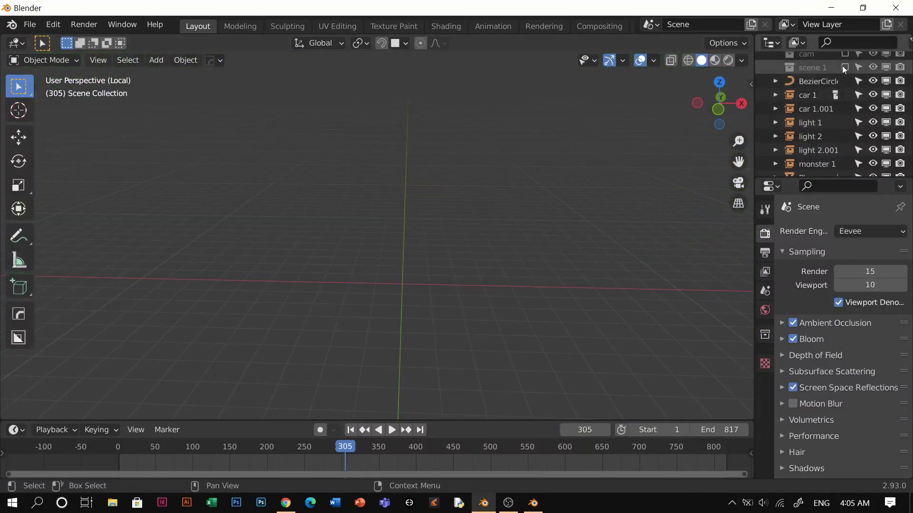
key(KP_Divide)
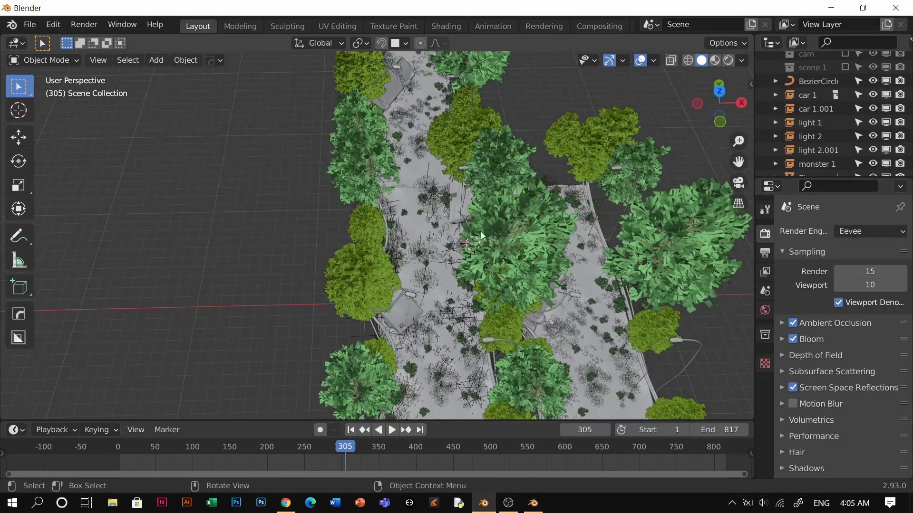
middle_drag(481, 232, 354, 227)
scroll(534, 278, down, 4)
Rotate the scene 1.001 instance half a turn around Z and shift it about 1.2 m along Y beside the original road.
click(547, 295)
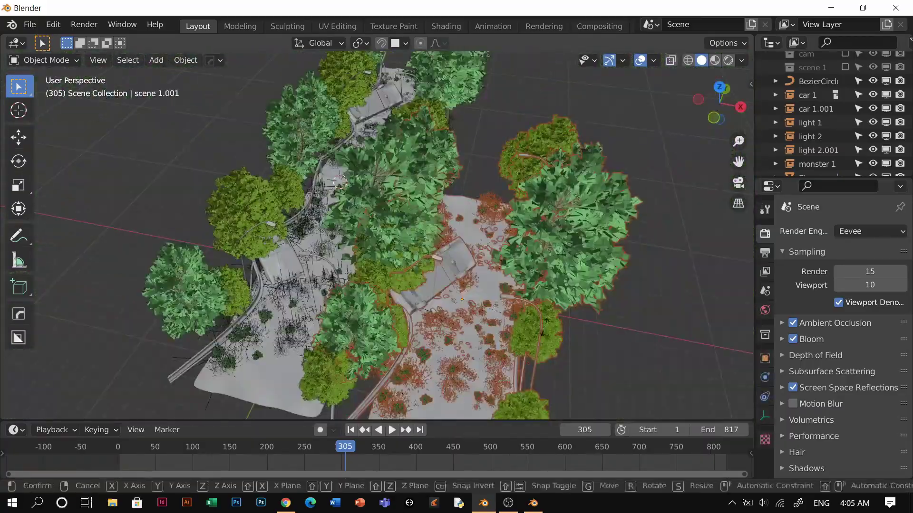
key(r)
key(z)
click(566, 315)
key(KP_7)
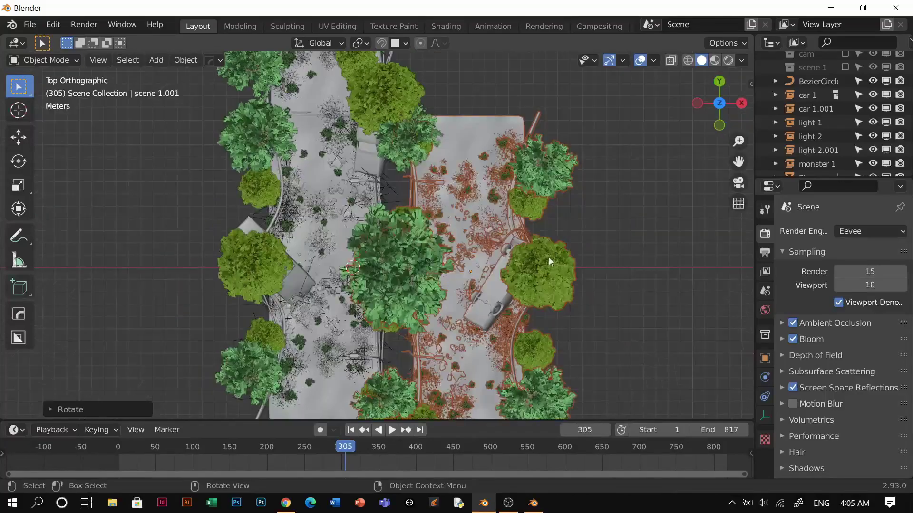
key(g)
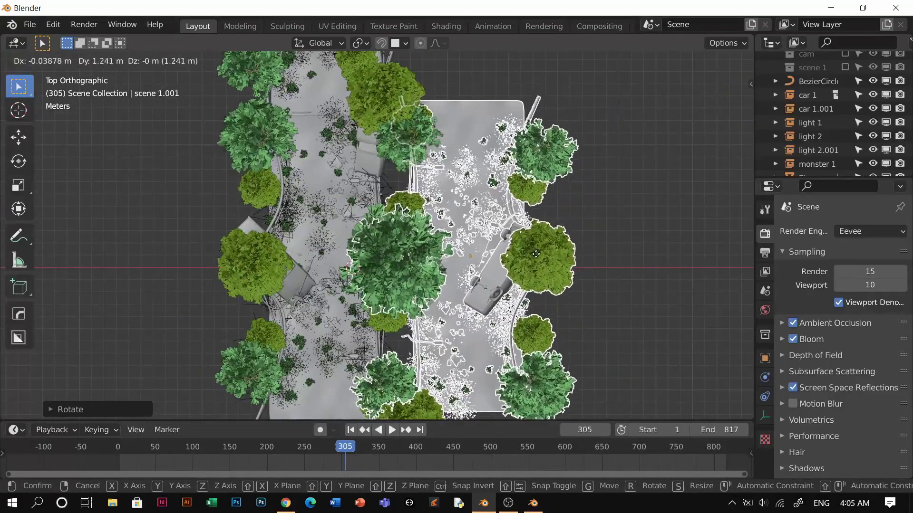
click(531, 258)
click(623, 255)
shift+middle_drag(506, 211, 471, 238)
Delete the large tree.002 instance standing between the two roads.
click(499, 278)
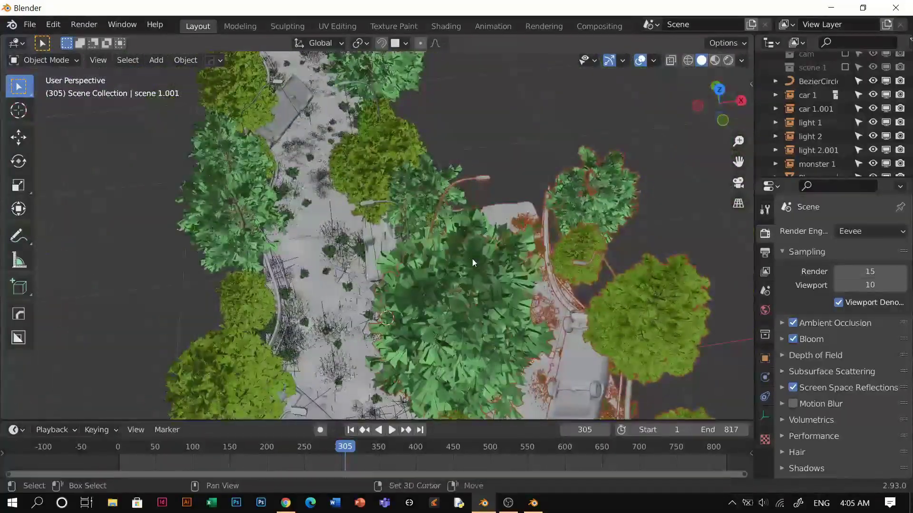
key(g)
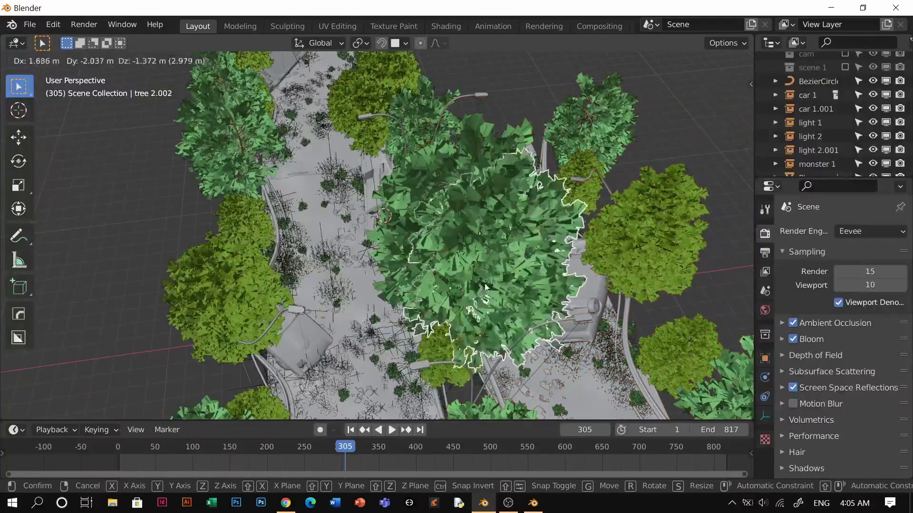
right_click(491, 285)
key(x)
click(489, 270)
middle_drag(481, 239, 563, 204)
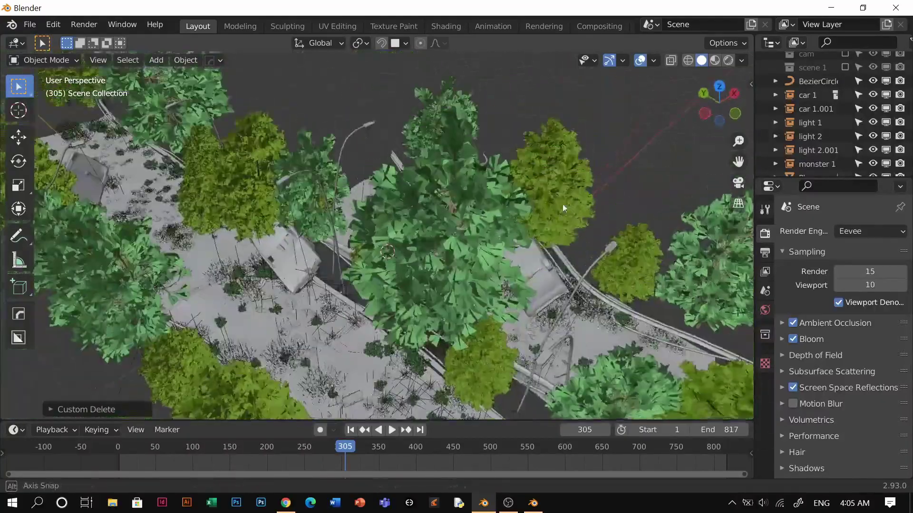
click(520, 357)
key(g)
click(513, 307)
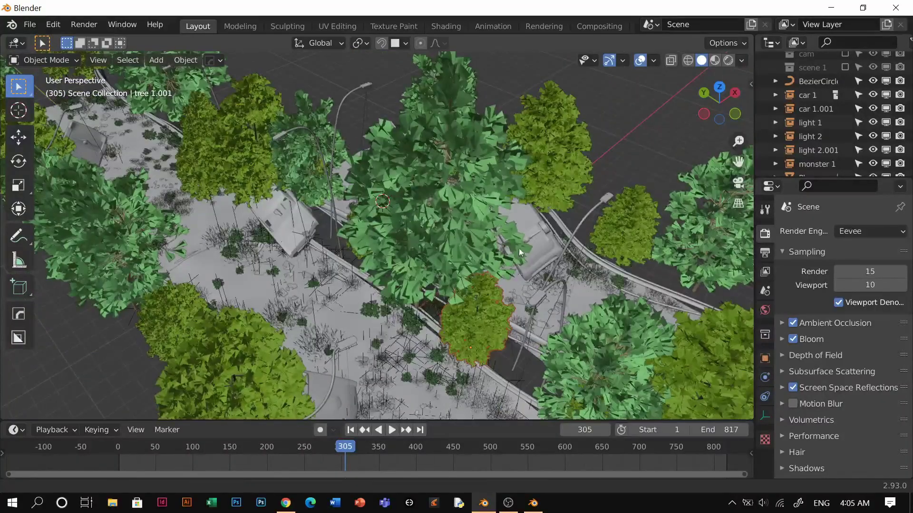
Move the scene 1.001 instance along X closer to the original road.
middle_drag(514, 304, 524, 185)
click(499, 178)
key(g)
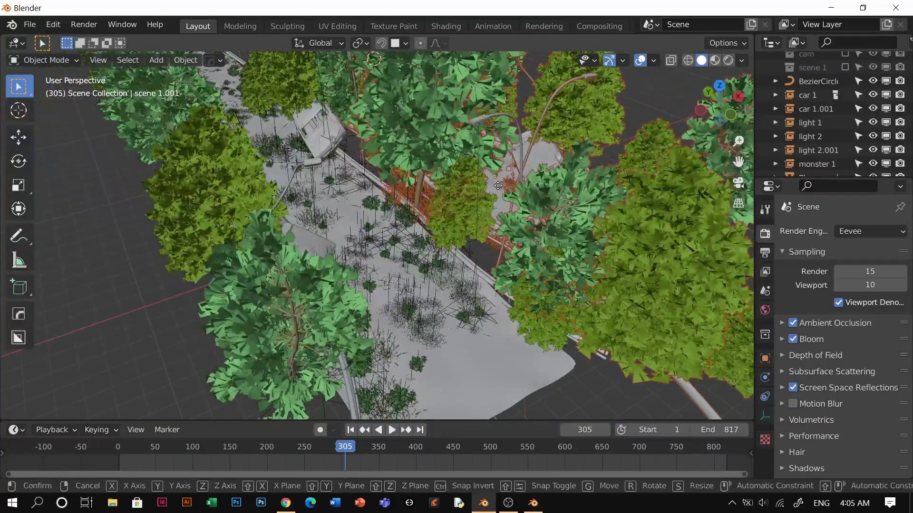
key(x)
click(520, 231)
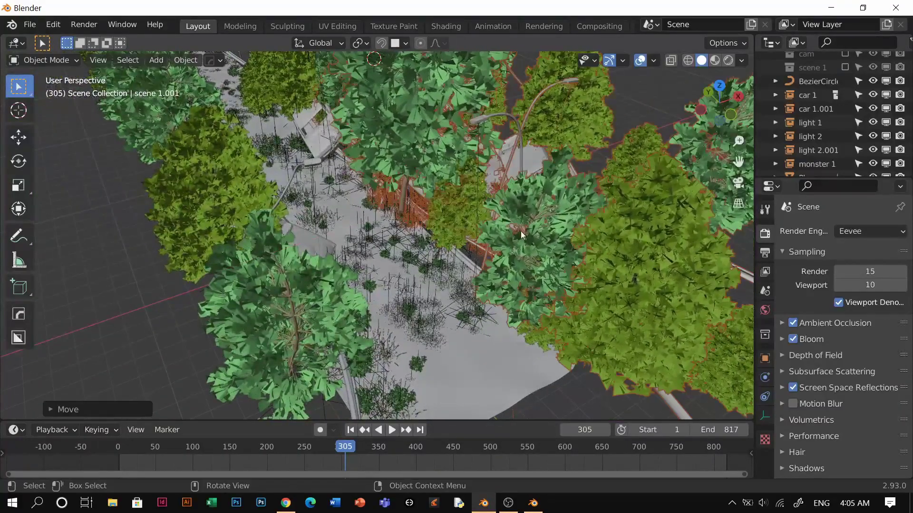
key(g)
key(x)
Delete the small tree.001 instance standing between the two roads.
click(461, 216)
key(x)
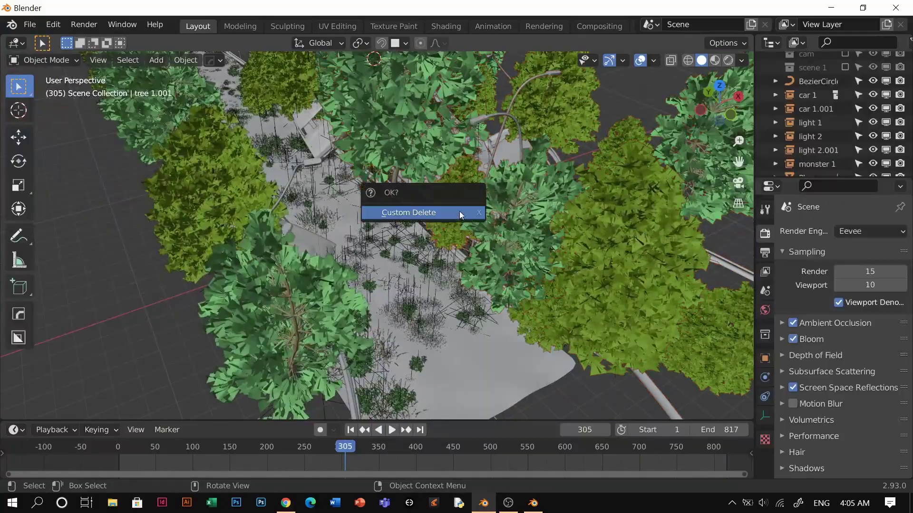
click(447, 210)
middle_drag(447, 210, 424, 279)
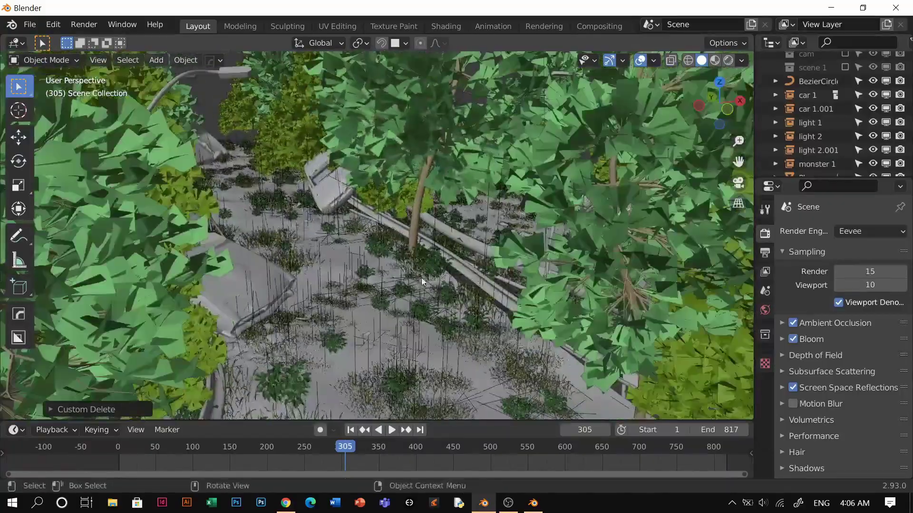
Walk through the scene at road level to examine the overgrown road, guardrails and wrecked cars.
key(shift+grave)
click(589, 136)
key(shift+grave)
key(w)
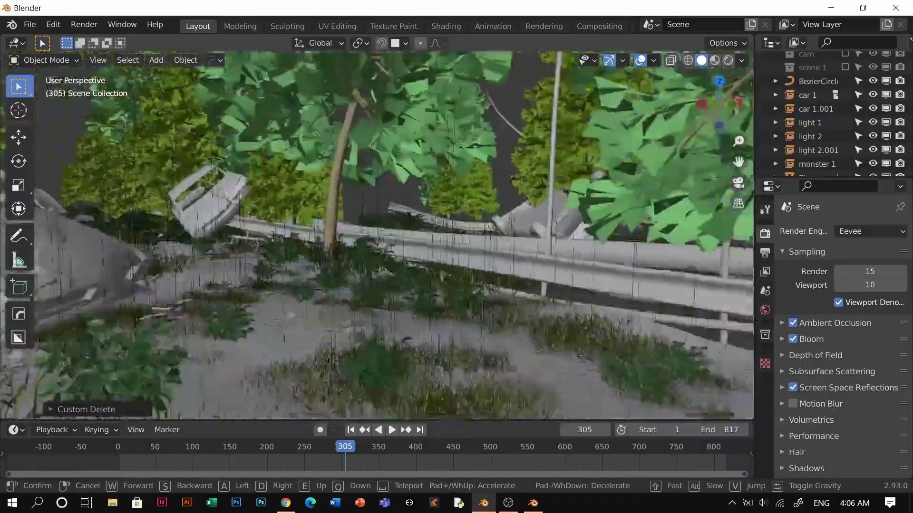
key(s)
key(w)
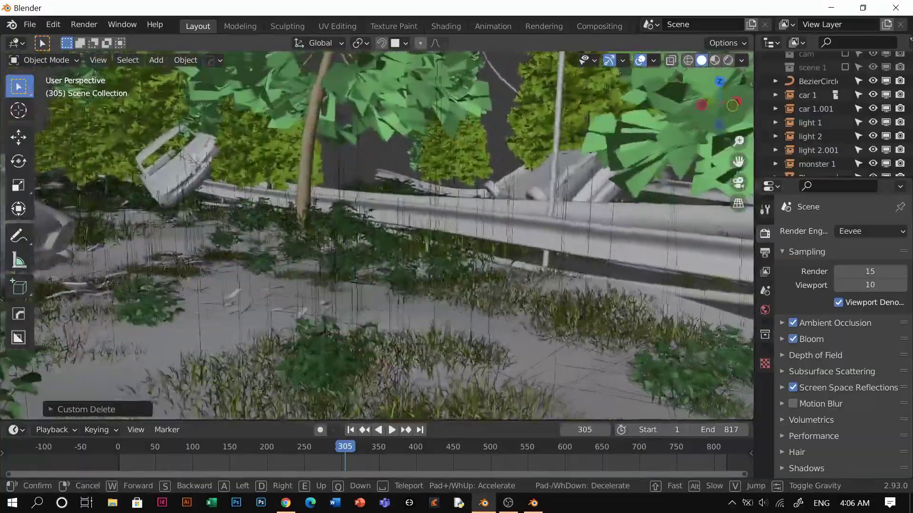
key(s)
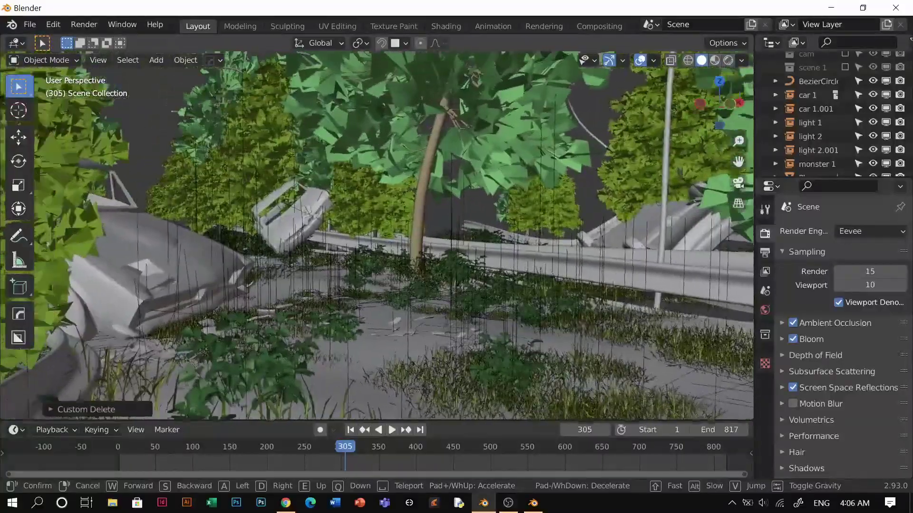
click(375, 247)
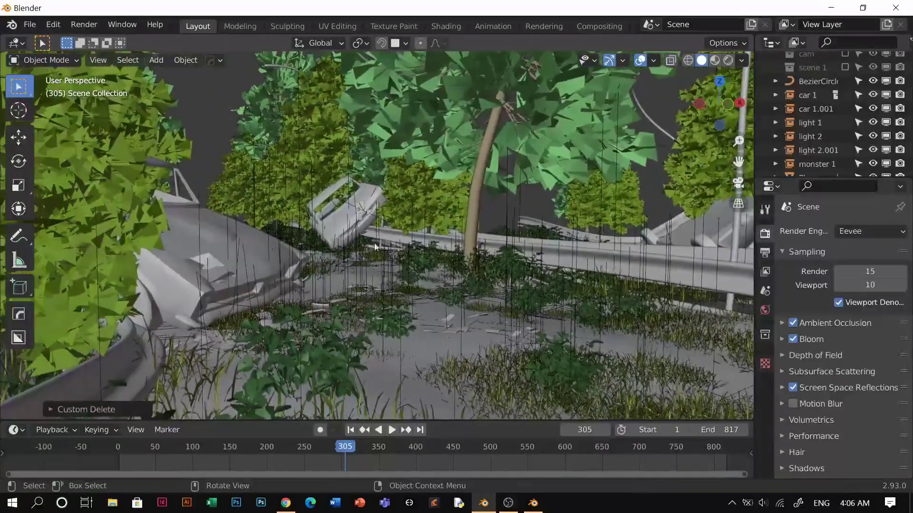
Check the road-level view in rendered shading from two nearby viewpoints, then return to solid shading.
click(427, 177)
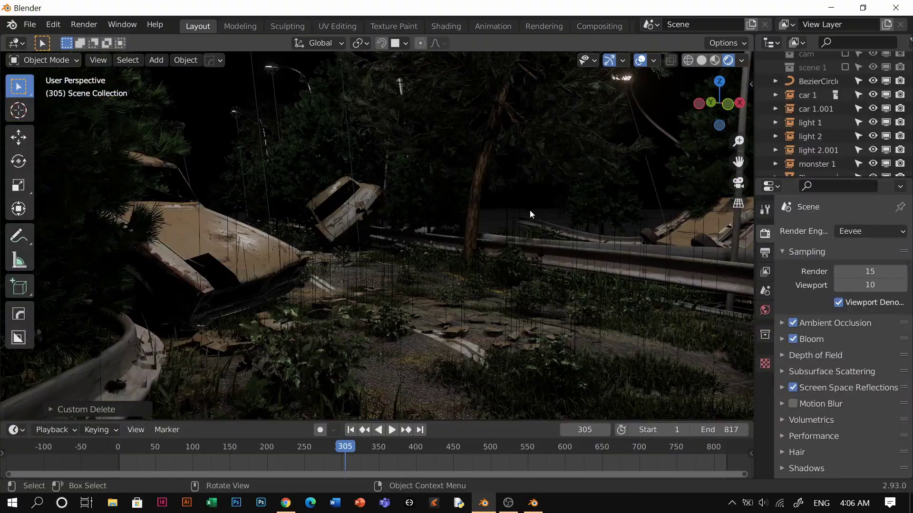
key(z)
click(478, 234)
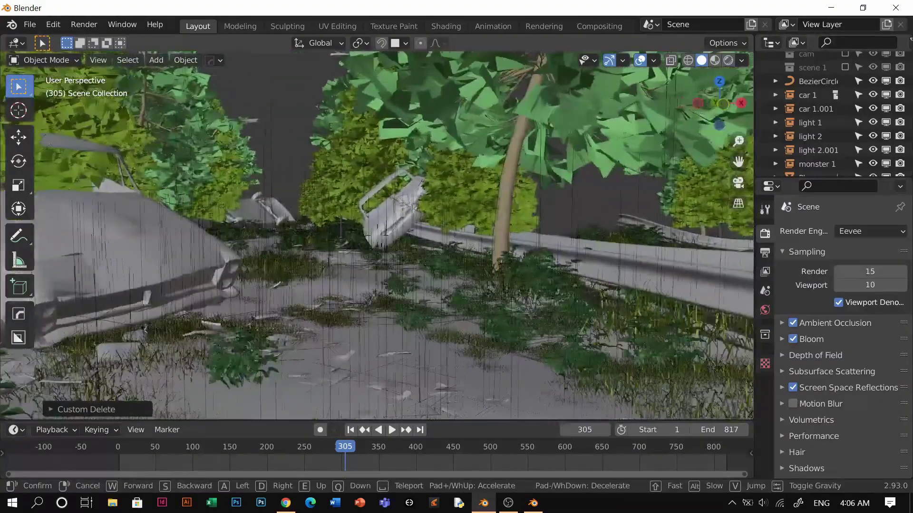
click(382, 207)
key(z)
click(381, 207)
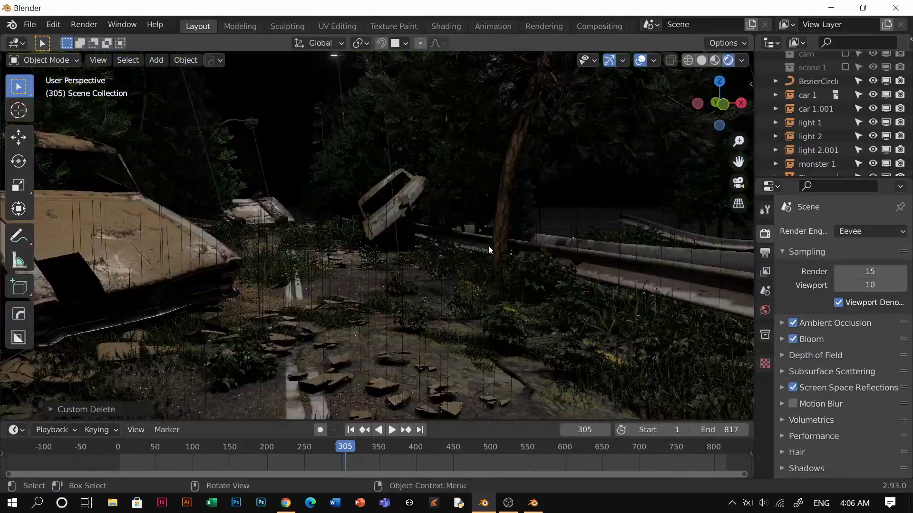
key(z)
click(522, 249)
Duplicate the second road's scene instance and move the copy along Y to extend that road farther back.
mouse_move(511, 248)
middle_down()
mouse_move(481, 301)
mouse_move(412, 281)
mouse_move(502, 319)
middle_up()
scroll(481, 299, down, 4)
click(441, 271)
scroll(464, 289, down, 4)
key(shift+d)
key(shift+y)
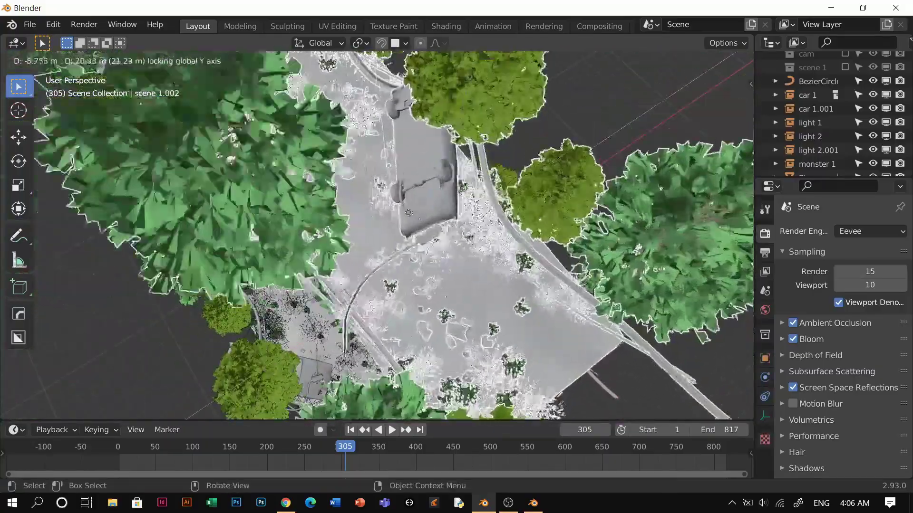
click(408, 212)
scroll(409, 212, down, 3)
middle_drag(407, 212, 345, 165)
key(shift+d)
key(y)
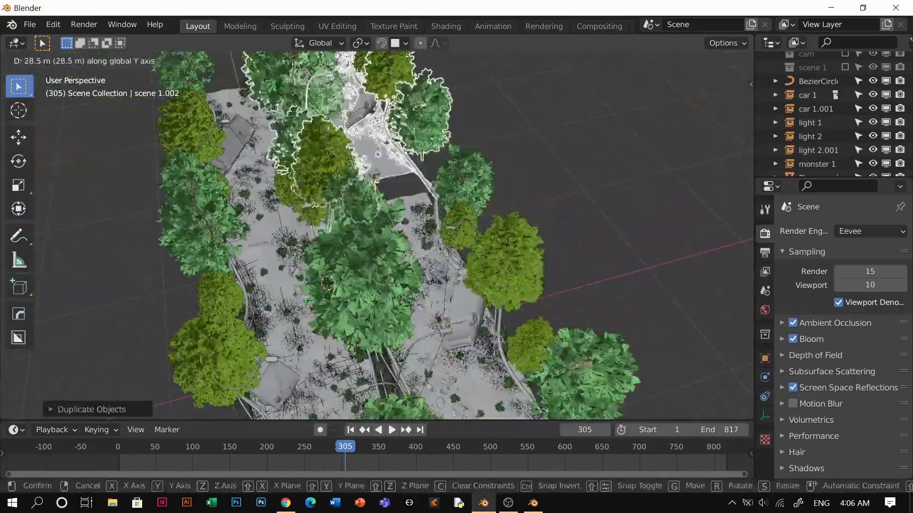
click(363, 182)
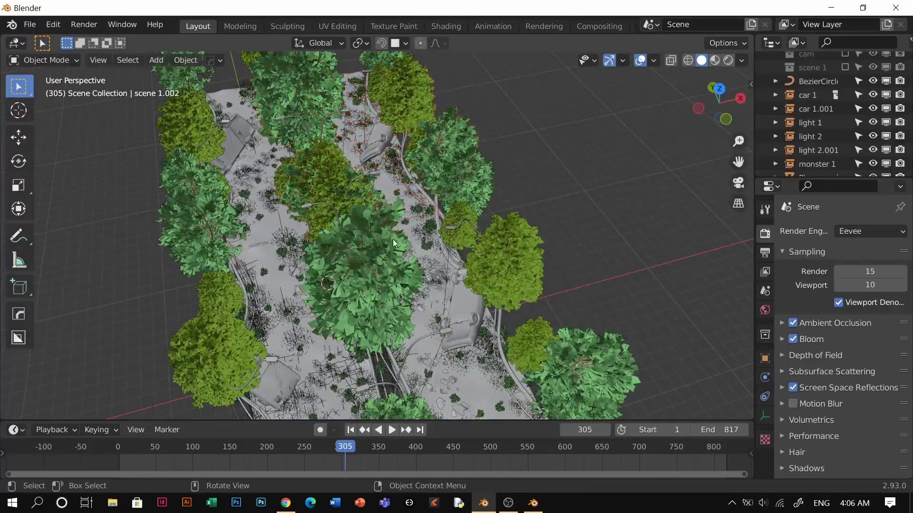
Examine the extended roads through the scene camera and from a free viewpoint at road level.
scroll(393, 238, up, 4)
middle_drag(392, 238, 412, 217)
key(KP_0)
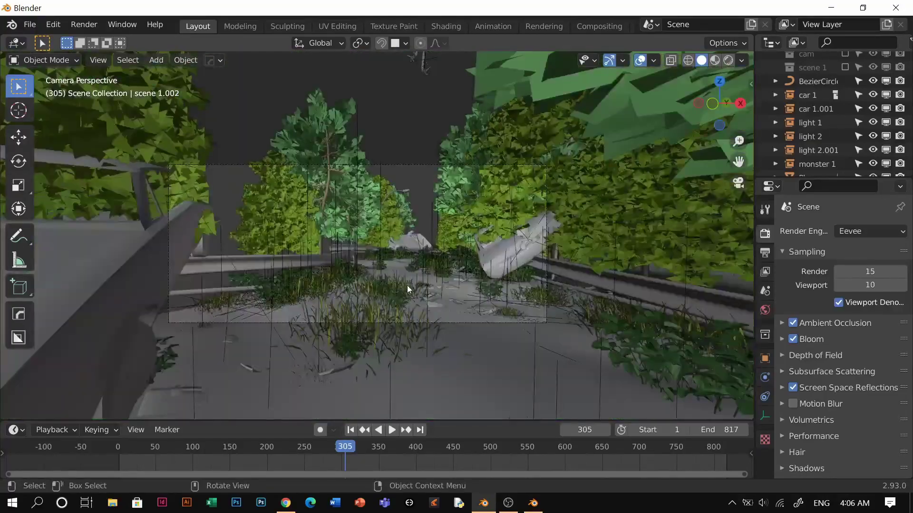
mouse_move(408, 288)
middle_down()
mouse_move(462, 281)
mouse_move(484, 310)
mouse_move(440, 308)
mouse_move(454, 298)
mouse_move(603, 287)
mouse_move(595, 287)
middle_up()
key(z)
key(KP_8)
key(z)
key(6)
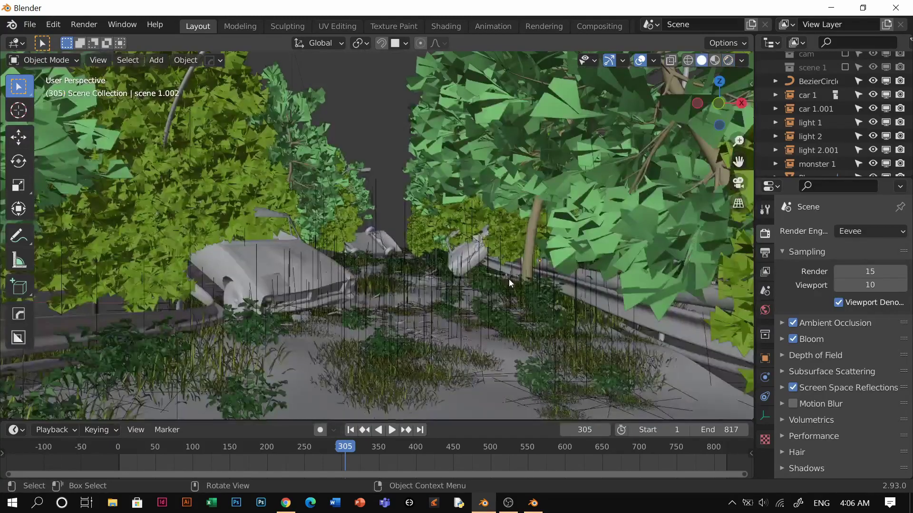
key(KP_0)
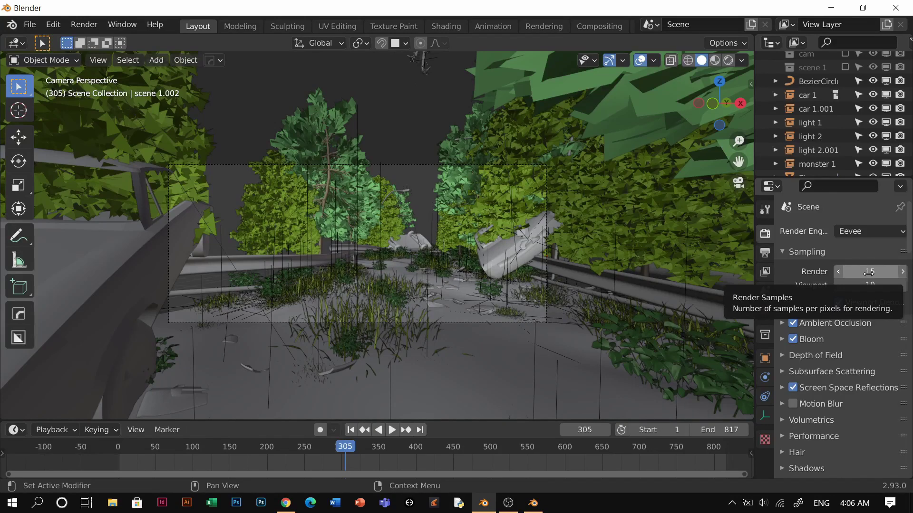
Render frame 305 from the camera, inspect the resulting image and close the render window.
key(F12)
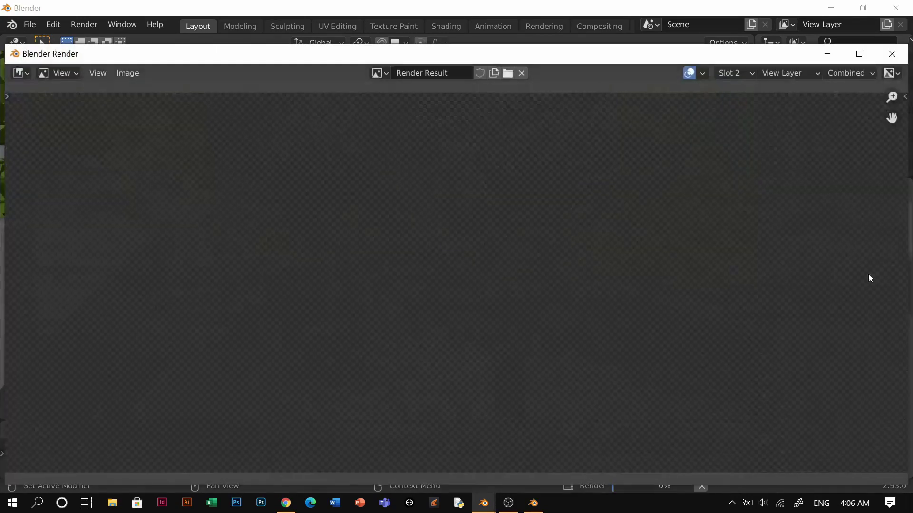
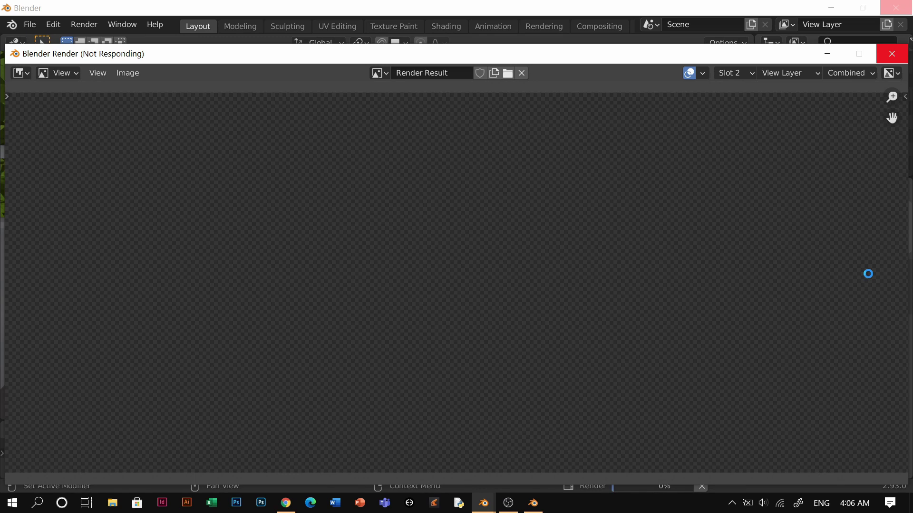
key(Escape)
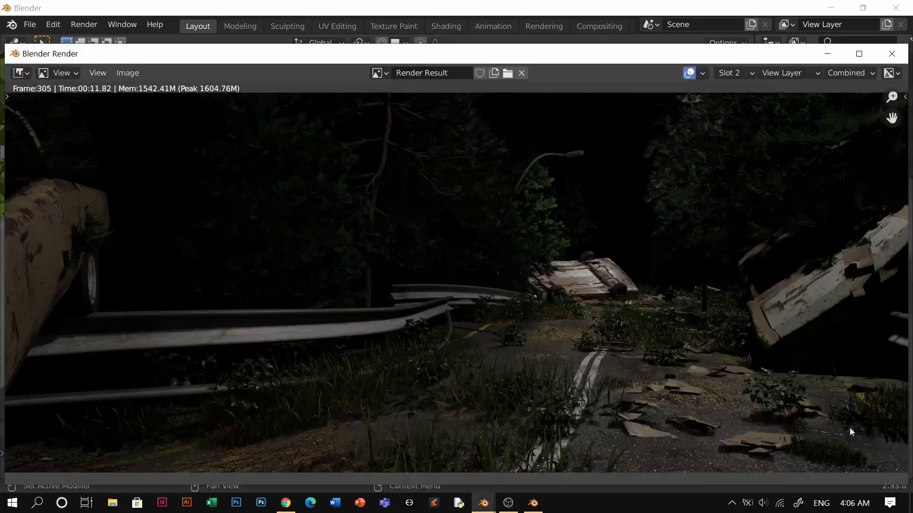
scroll(602, 311, down, 2)
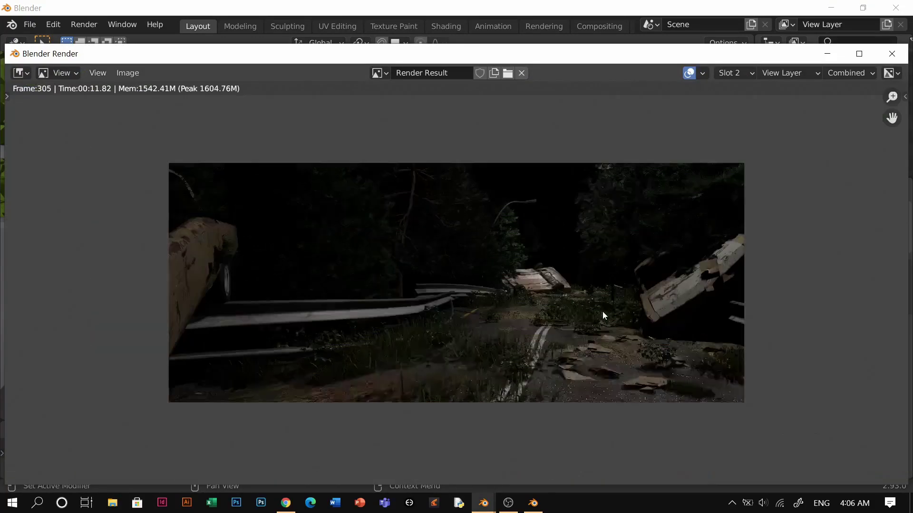
scroll(605, 318, up, 1)
click(903, 49)
Add a cube mesh to the scene above the two parallel roads.
middle_drag(458, 334, 456, 380)
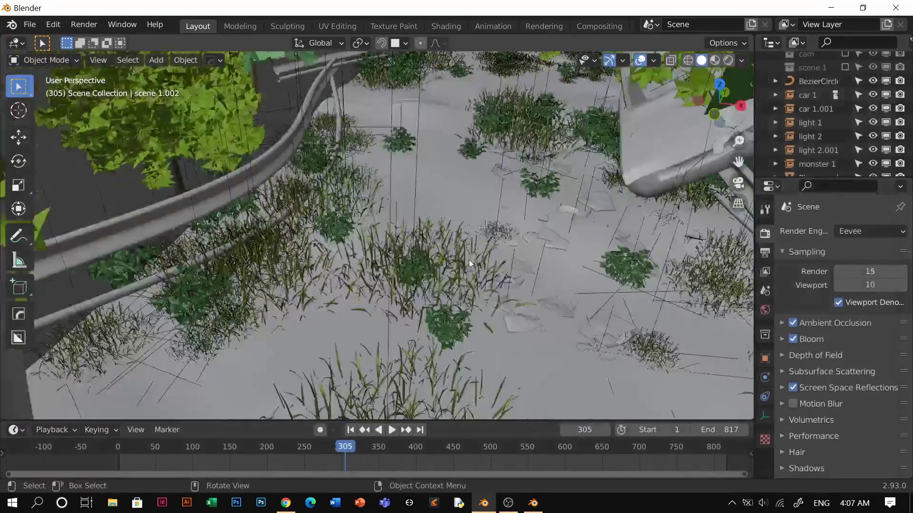
scroll(451, 304, down, 3)
middle_drag(448, 281, 380, 66)
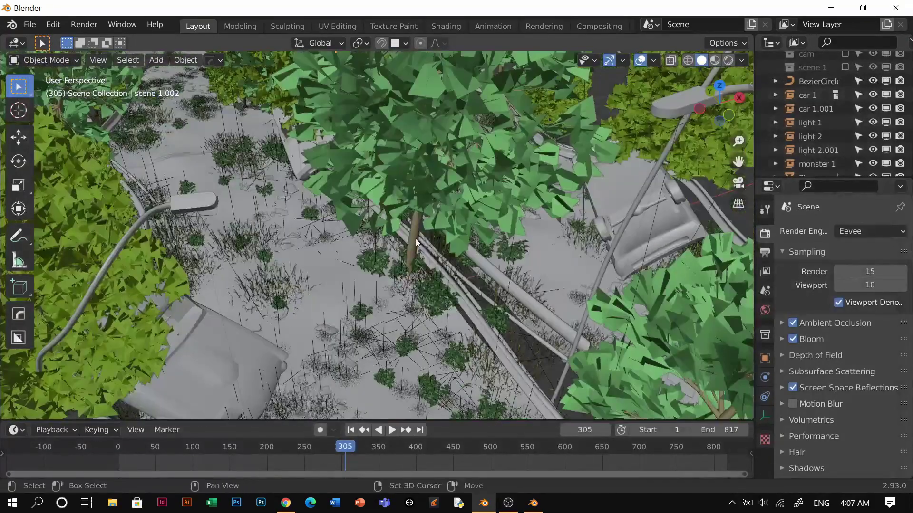
key(shift+a)
mouse_move(403, 59)
click(486, 82)
scroll(486, 82, down, 5)
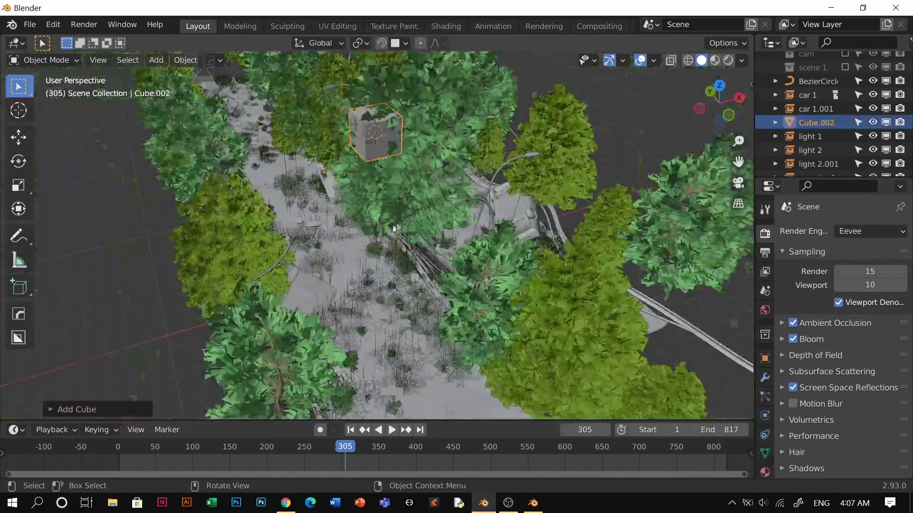
Scale the new cube up to roughly the width of a road, adjusting its height along Z.
key(s)
click(528, 237)
key(s)
key(z)
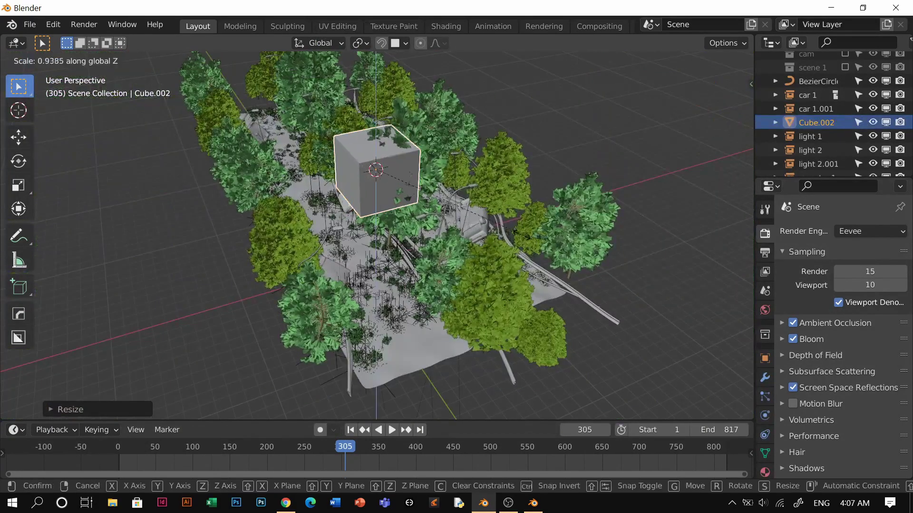
click(483, 216)
key(s)
click(570, 252)
Lower the enlarged cube along Z so that it sits down around the road surface.
key(grave)
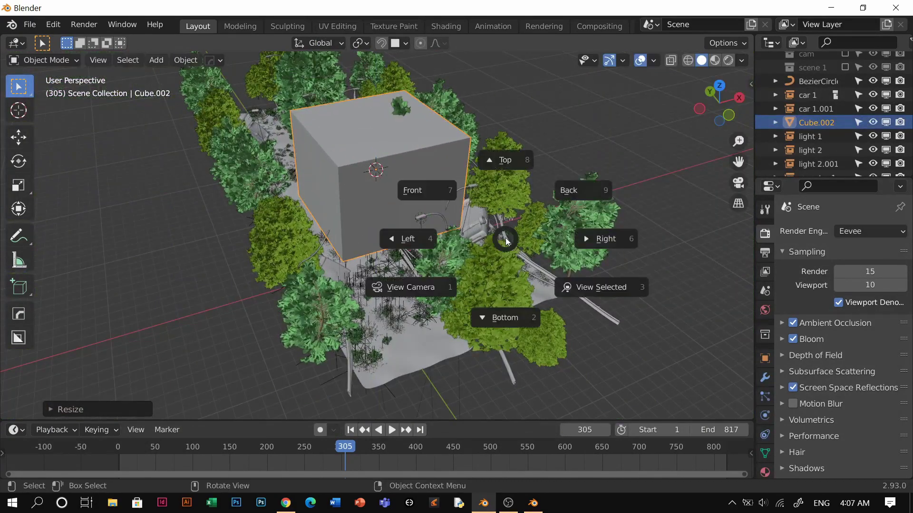
key(Escape)
middle_drag(495, 252, 452, 212)
key(g)
key(z)
click(452, 279)
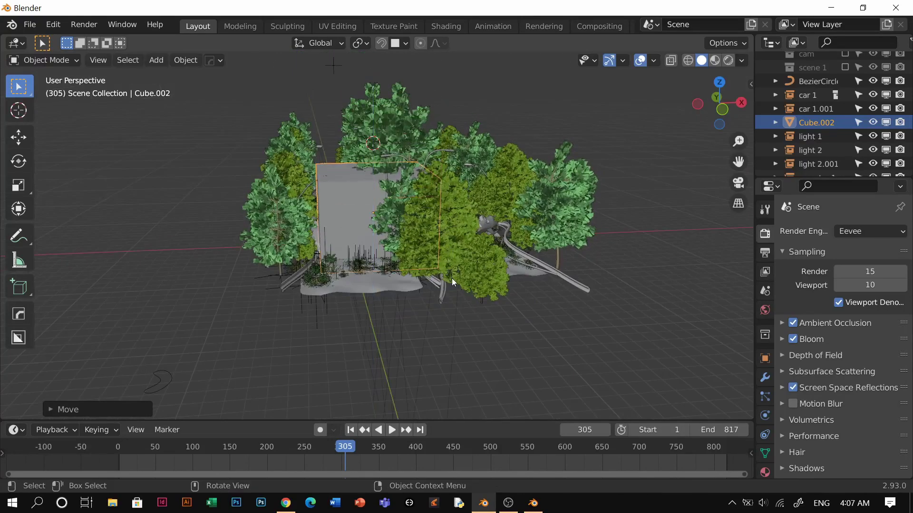
Centre the cube over both roads in top view and scale it up by about 1.75.
key(grave)
click(460, 212)
key(g)
click(494, 224)
key(s)
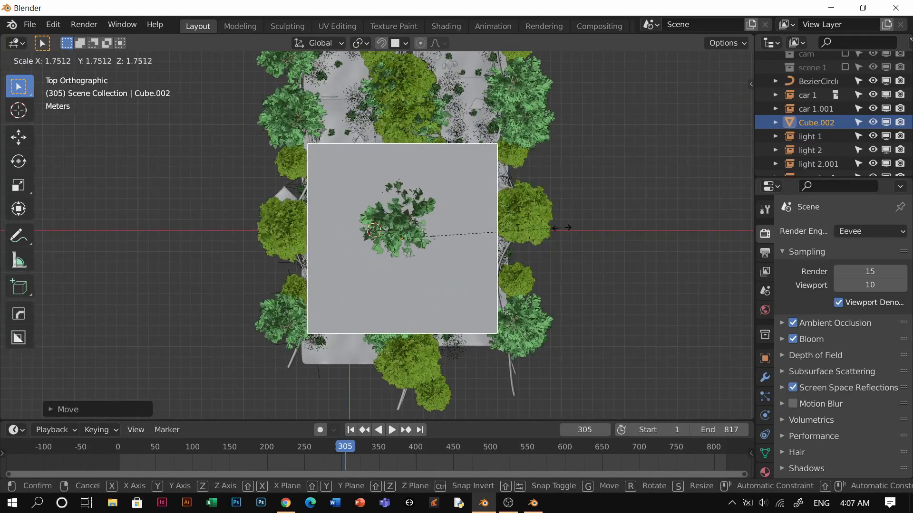
click(564, 228)
Reduce the cube's height along Z and raise it so its base lies just under the roads.
middle_drag(564, 228, 521, 220)
key(s)
key(z)
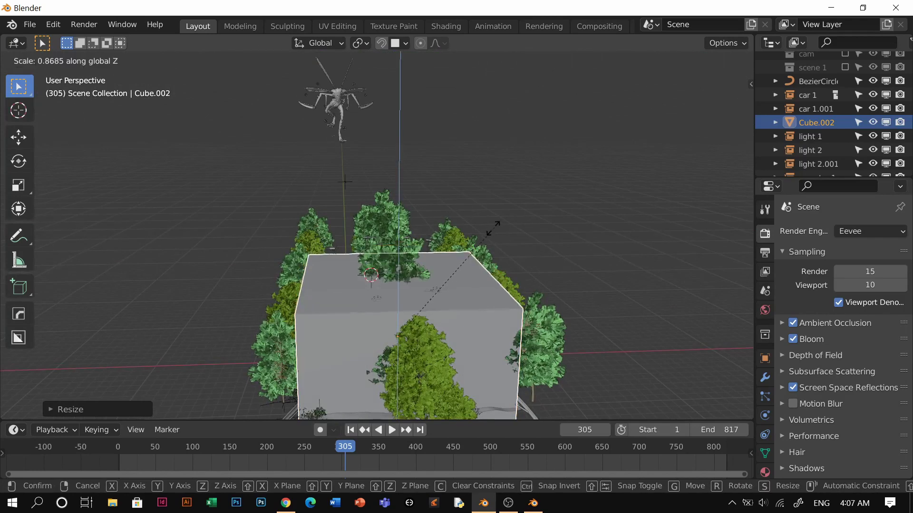
click(473, 167)
key(g)
key(z)
click(468, 150)
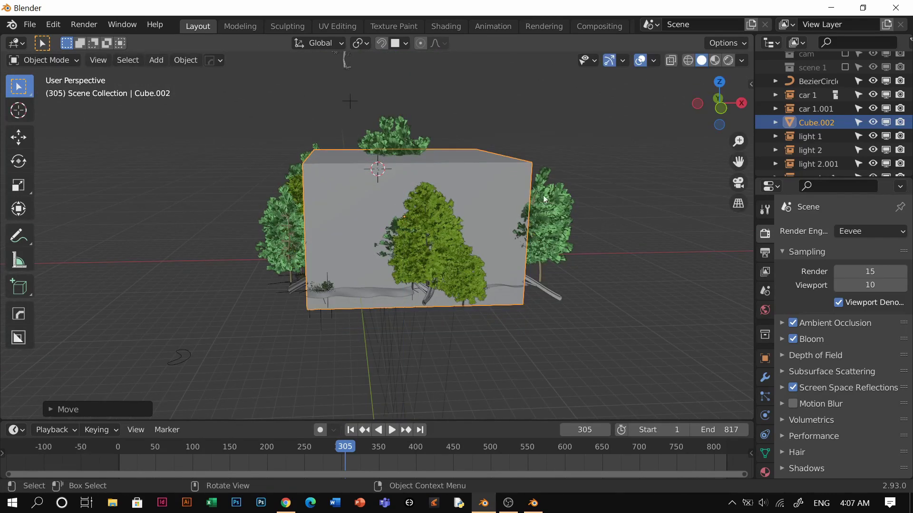
Enlarge the cube uniformly until it nearly covers the roadside trees and shift it up along Z.
key(s)
click(580, 182)
key(g)
key(z)
click(565, 162)
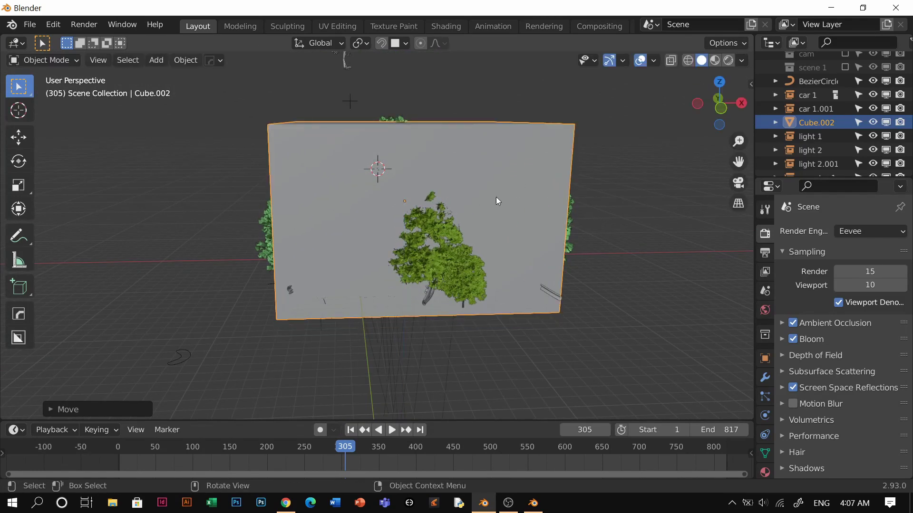
Stretch the cube along Y and slide it along Y until it encloses the full length of both roads.
middle_drag(495, 199, 480, 240)
key(s)
key(x)
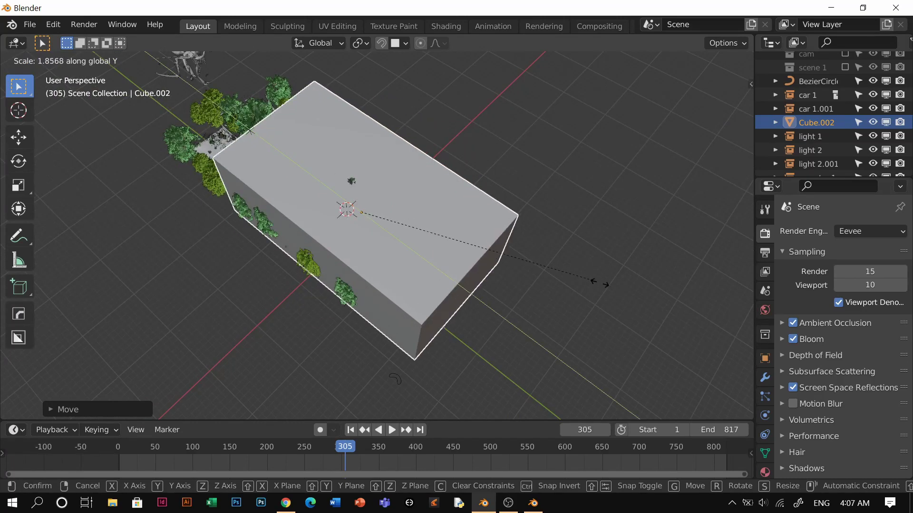
click(570, 271)
key(g)
key(y)
click(581, 286)
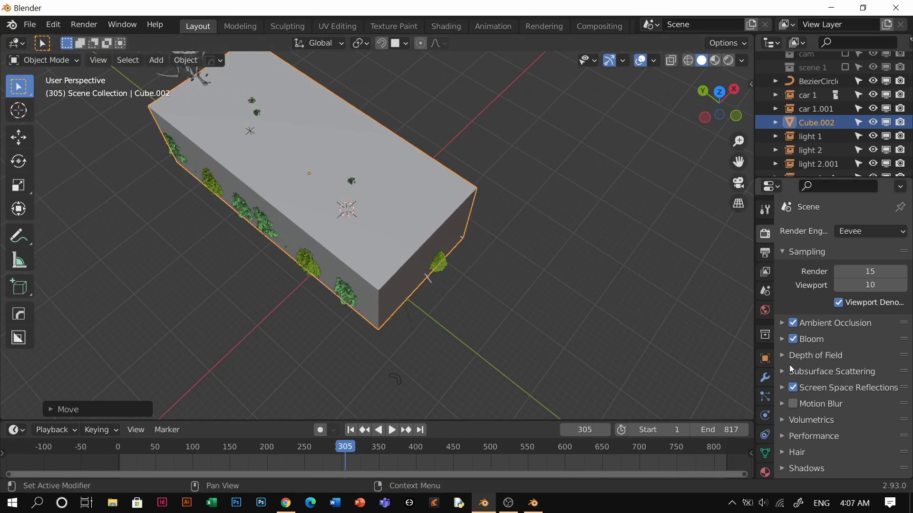
Set the cube's viewport display to Wire so the roads inside it can be seen.
click(765, 358)
scroll(827, 439, down, 4)
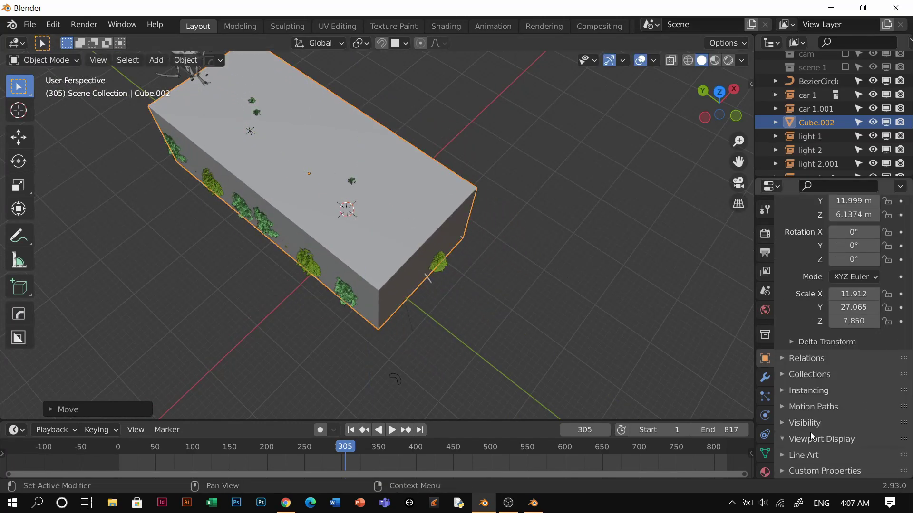
click(810, 438)
scroll(827, 418, down, 2)
click(850, 416)
click(846, 385)
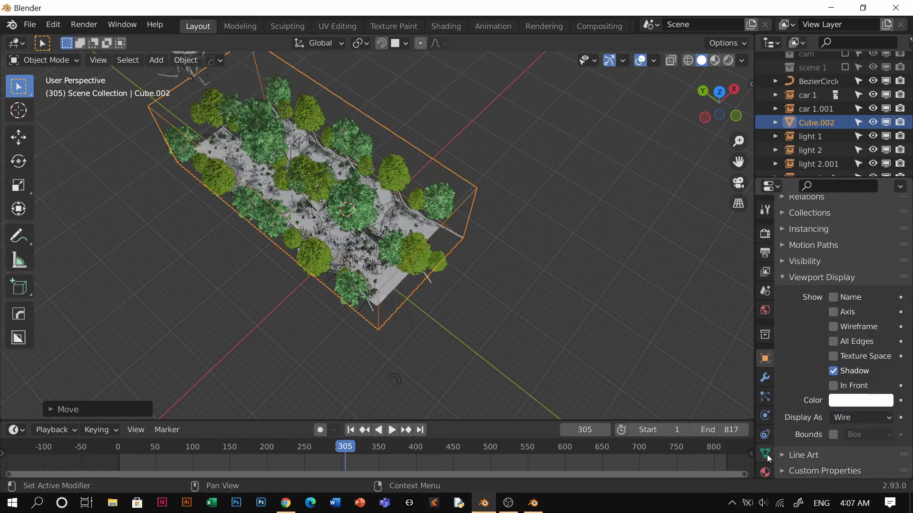
Give the cube a new material with its surface shader removed and Principled Volume as its volume shader.
click(765, 471)
click(835, 289)
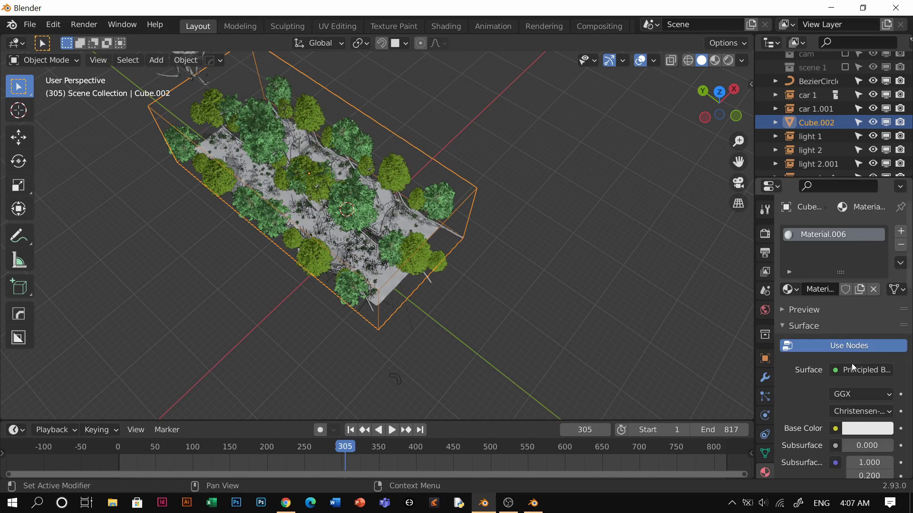
click(860, 370)
click(760, 59)
click(815, 393)
click(833, 410)
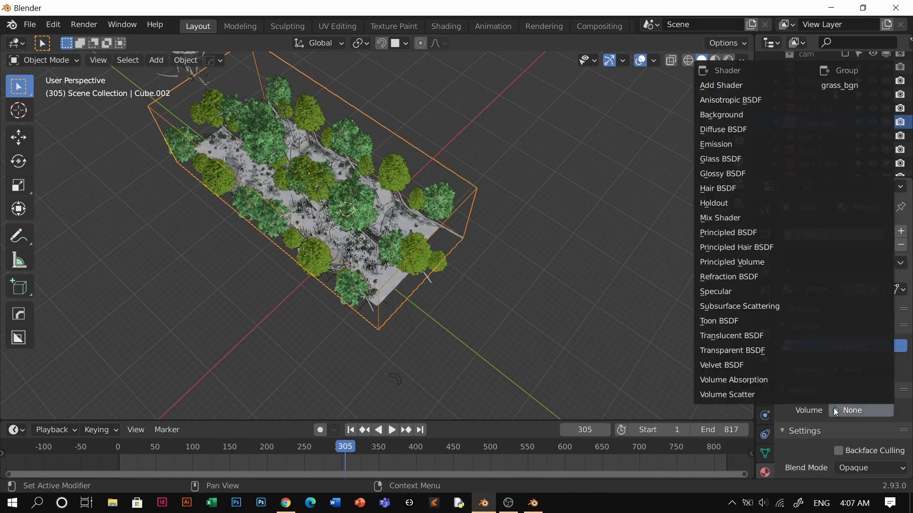
click(746, 262)
Preview the volume cube through the scene camera in Material Preview shading.
key(KP_0)
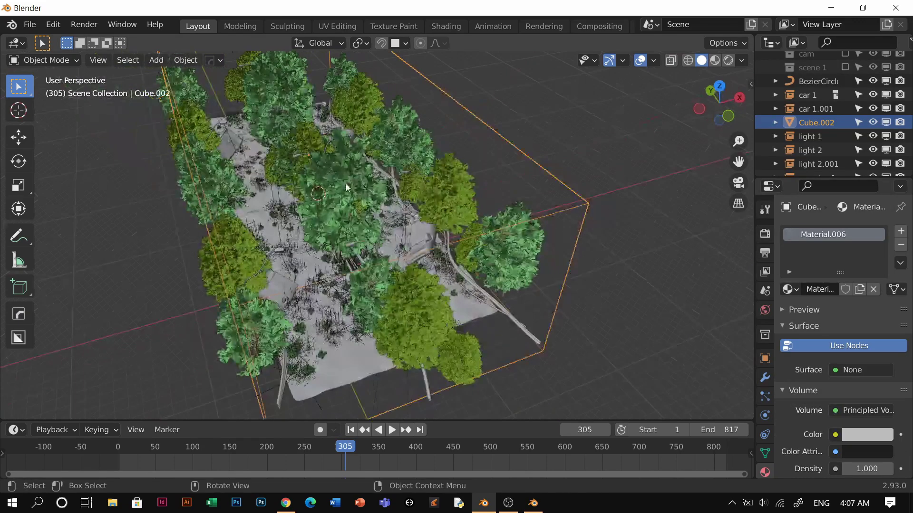
key(z)
click(385, 325)
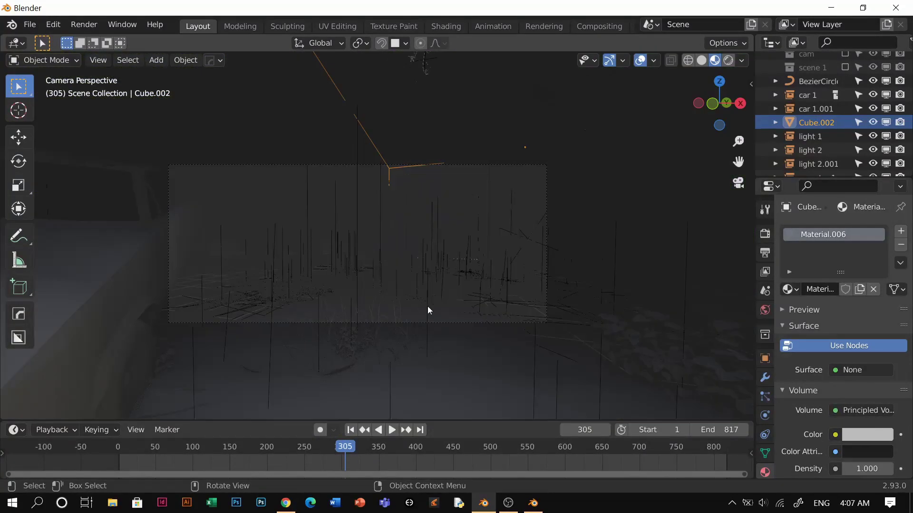
Return the viewport to Solid shading and view both roads inside the volume cube from above.
middle_drag(427, 306, 448, 307)
scroll(448, 307, down, 2)
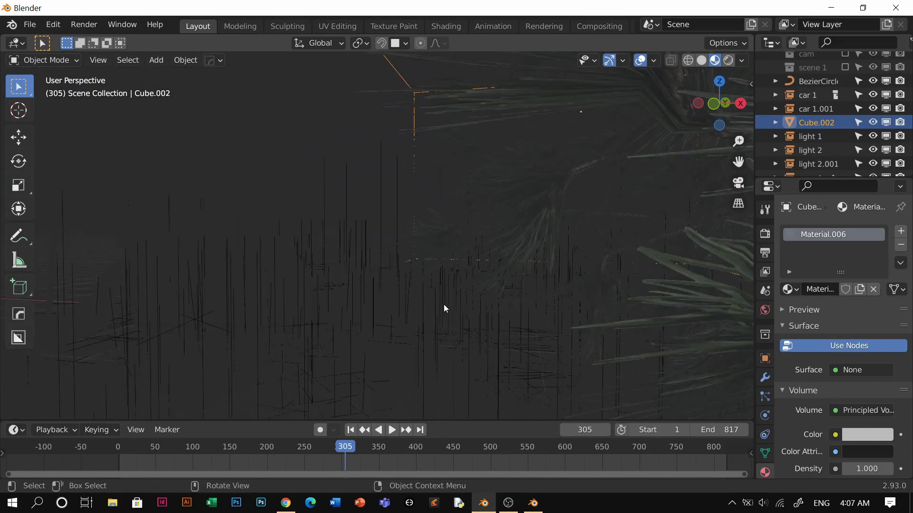
key(z)
click(563, 303)
middle_drag(398, 289, 468, 264)
scroll(433, 298, down, 5)
Move the repeated road scene instances into a new collection named "scene COL 1" and exclude that collection from the view layer.
click(469, 264)
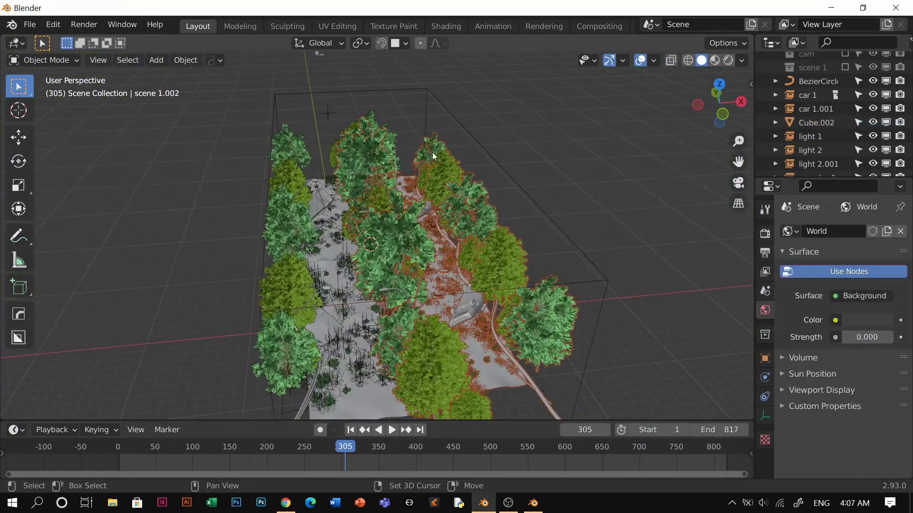
key(g)
key(Escape)
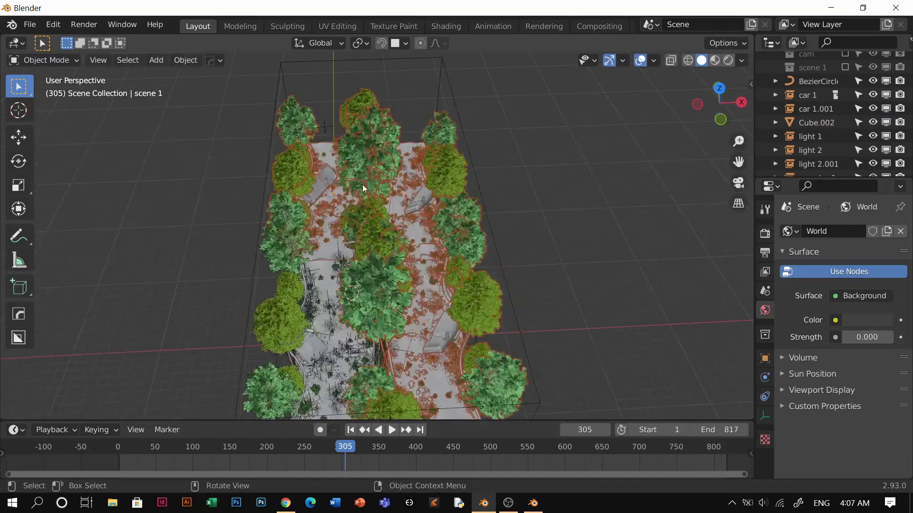
key(m)
click(364, 185)
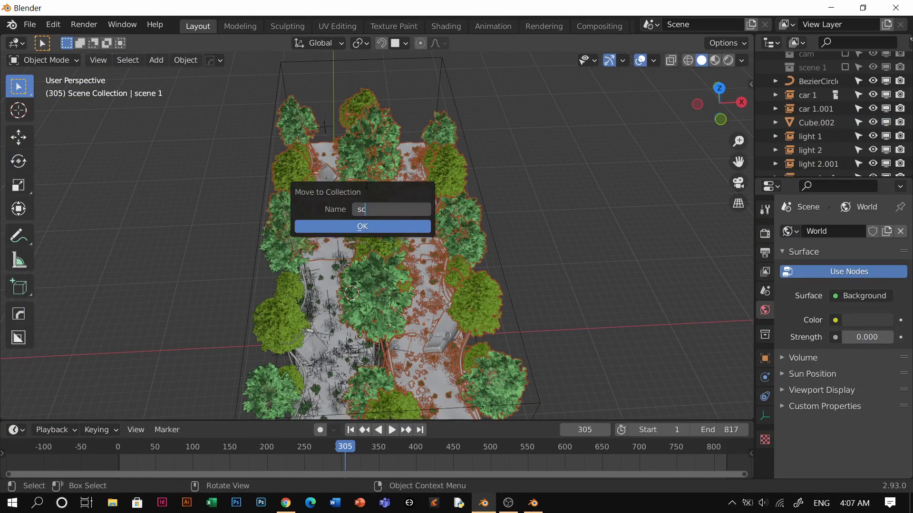
text(scene COL 1)
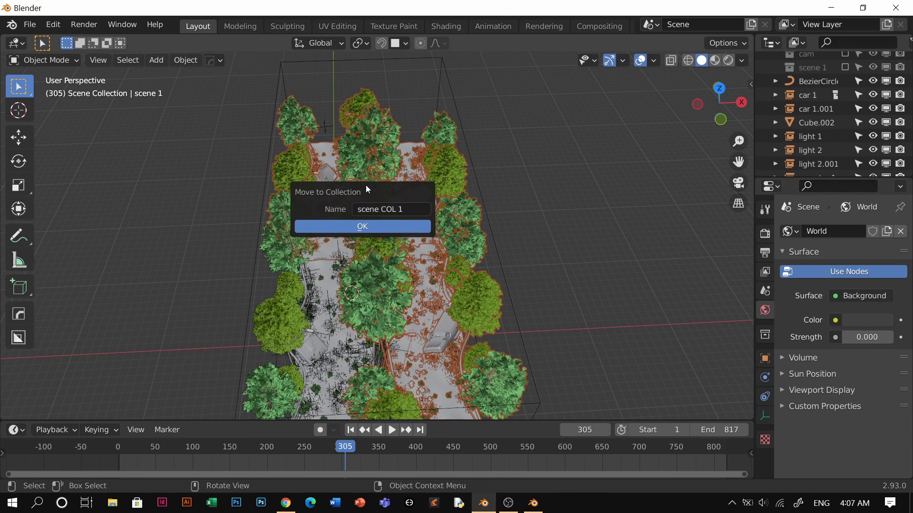
key(Return)
click(775, 85)
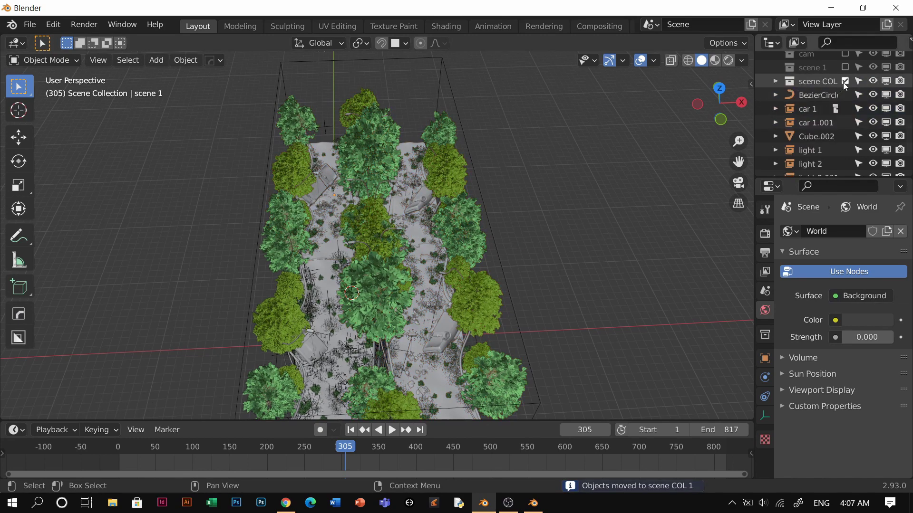
click(844, 81)
Show the camera view in Rendered shading and set the volume cube's Principled Volume density to 0.03.
key(KP_0)
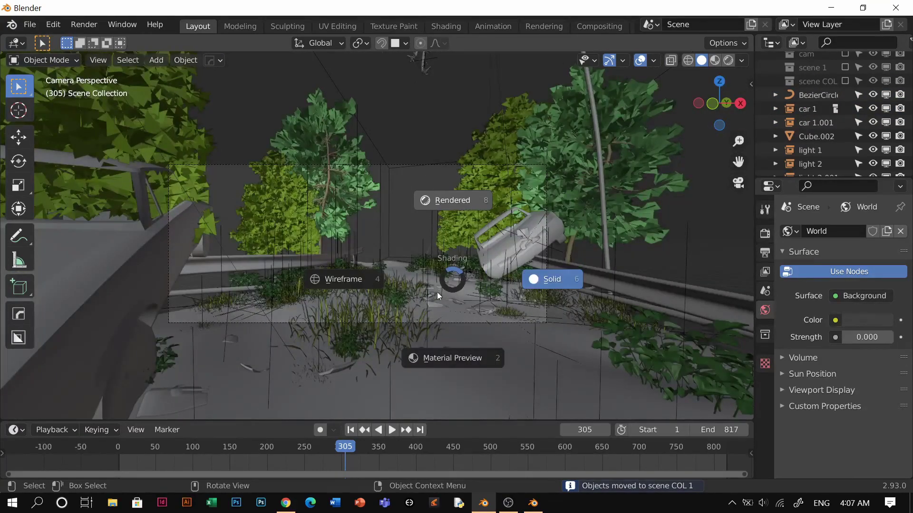
key(KP_8)
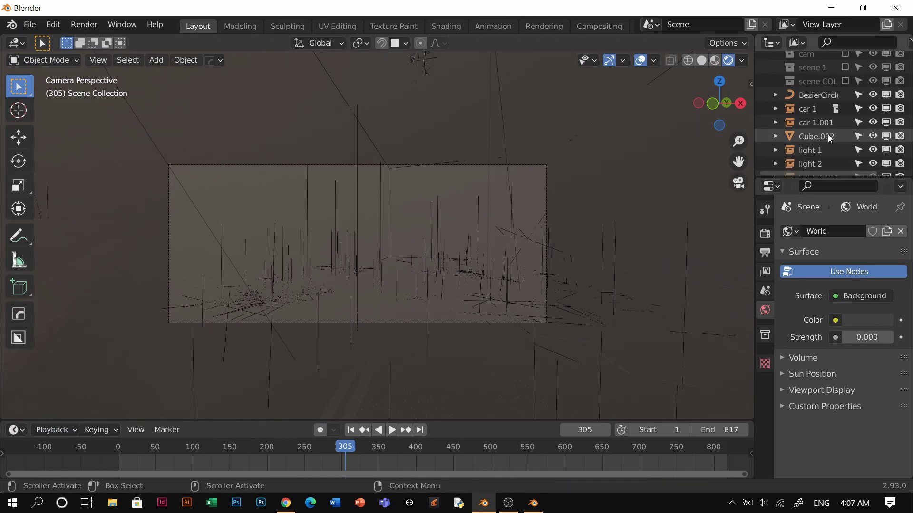
scroll(823, 138, down, 3)
click(488, 266)
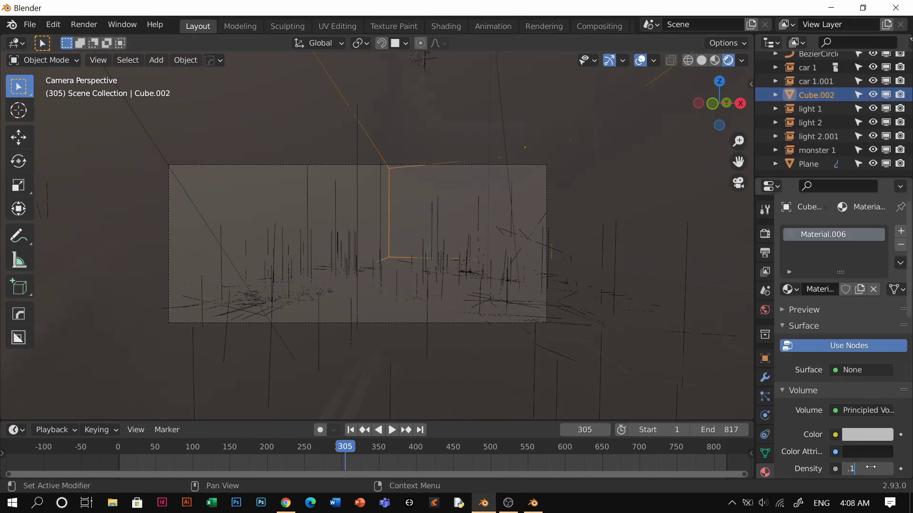
key(Return)
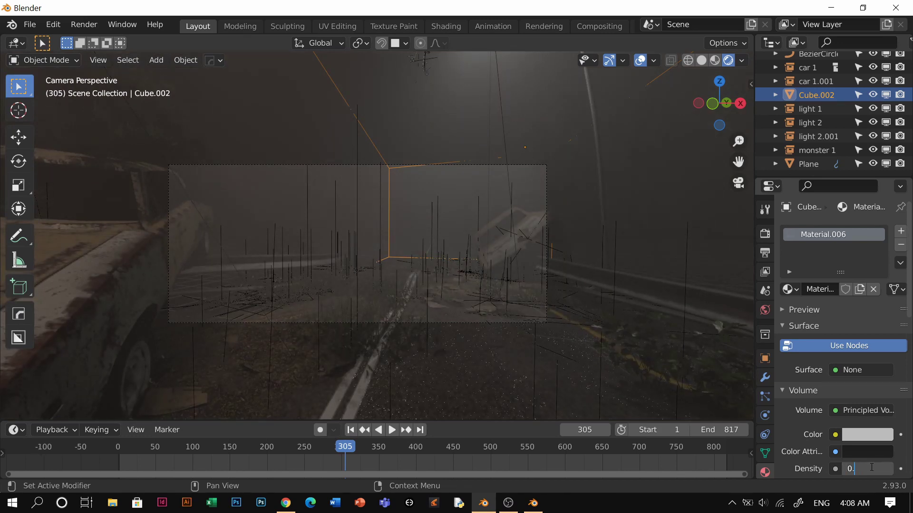
key(Return)
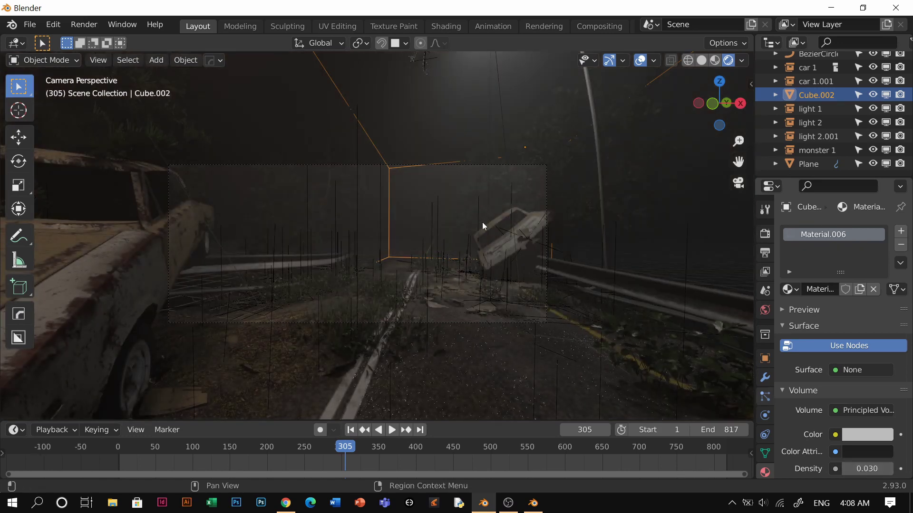
Hide the viewport overlays, go to frame 1 and inspect the fog around the street lamps.
click(658, 75)
click(640, 61)
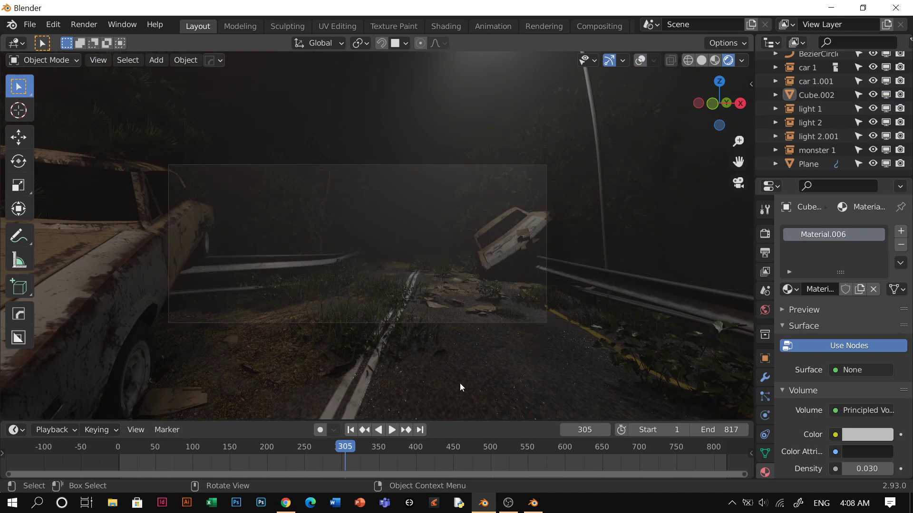
click(350, 430)
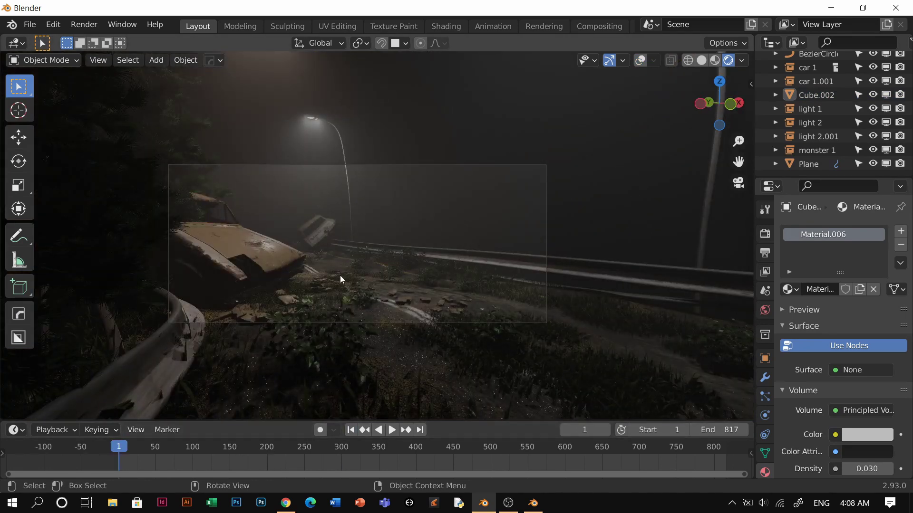
middle_drag(335, 285, 339, 210)
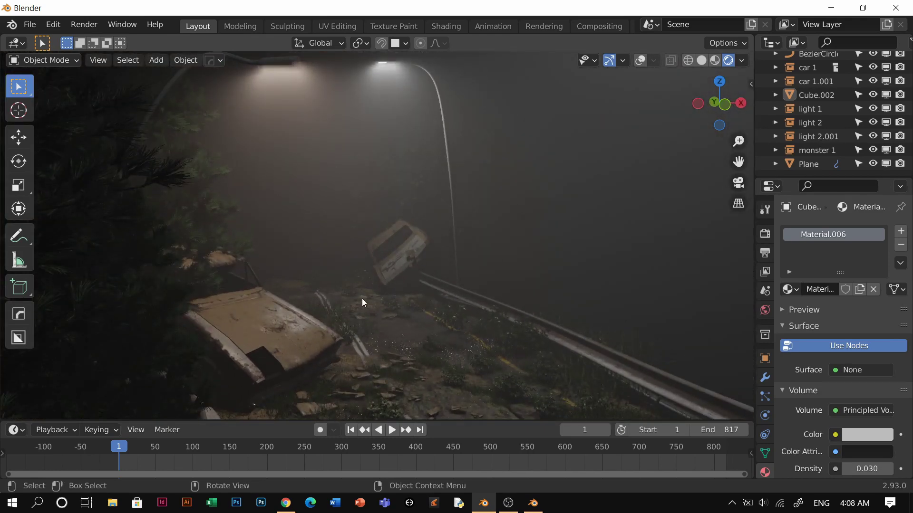
Switch to Solid shading with overlays shown, then add a Spot light and raise it along Z above the road.
key(z)
click(413, 313)
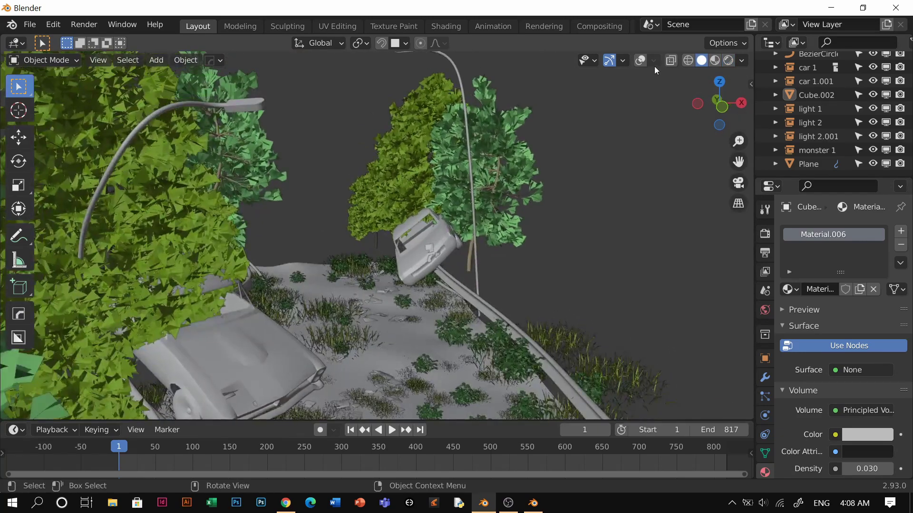
click(640, 62)
click(257, 121)
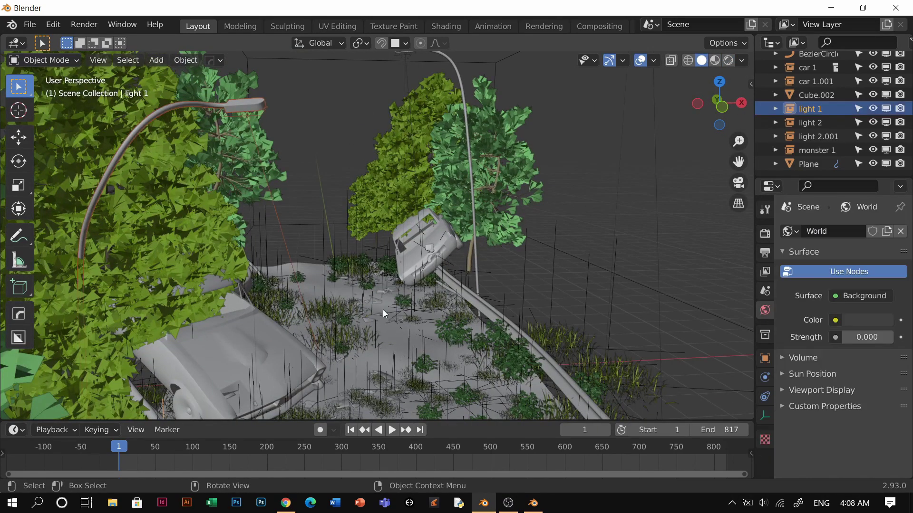
key(shift+a)
mouse_move(415, 386)
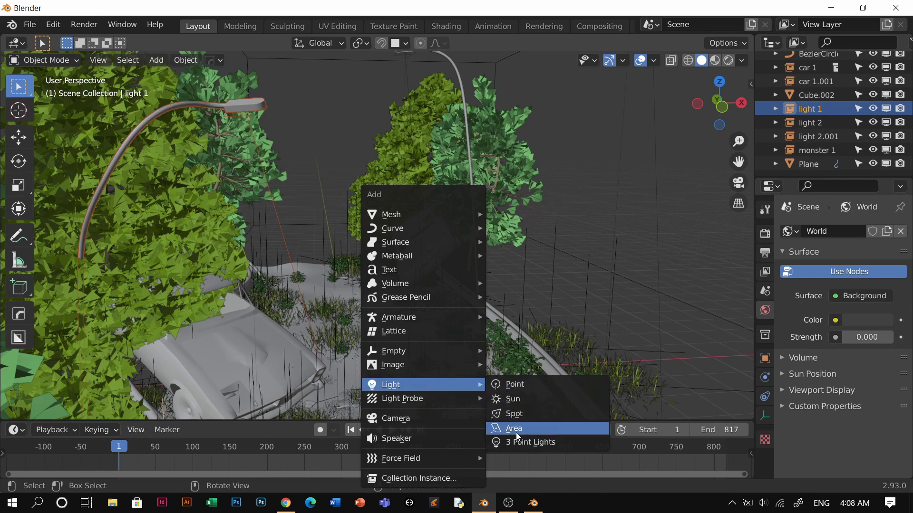
click(517, 419)
key(g)
key(z)
click(402, 347)
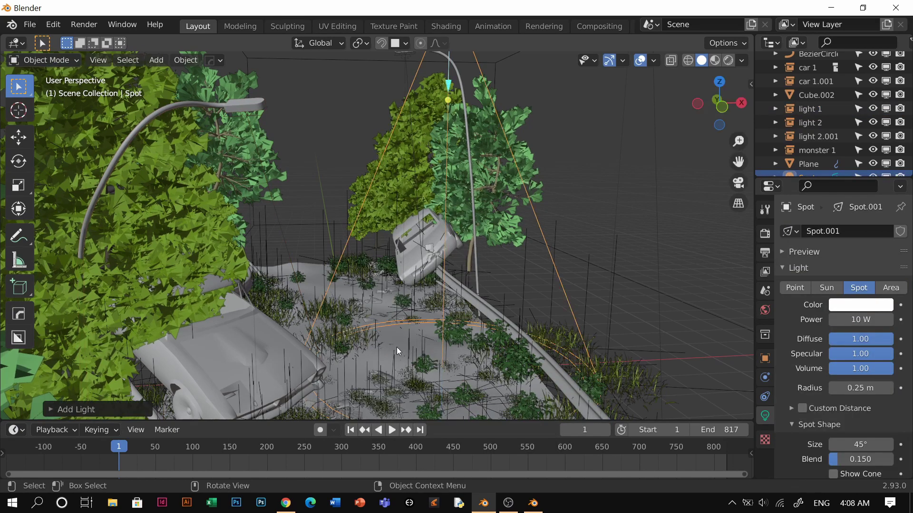
Place the spot light just under the head of the street lamp beside the front wrecked car and aim it diagonally across the road.
middle_drag(397, 347, 416, 337)
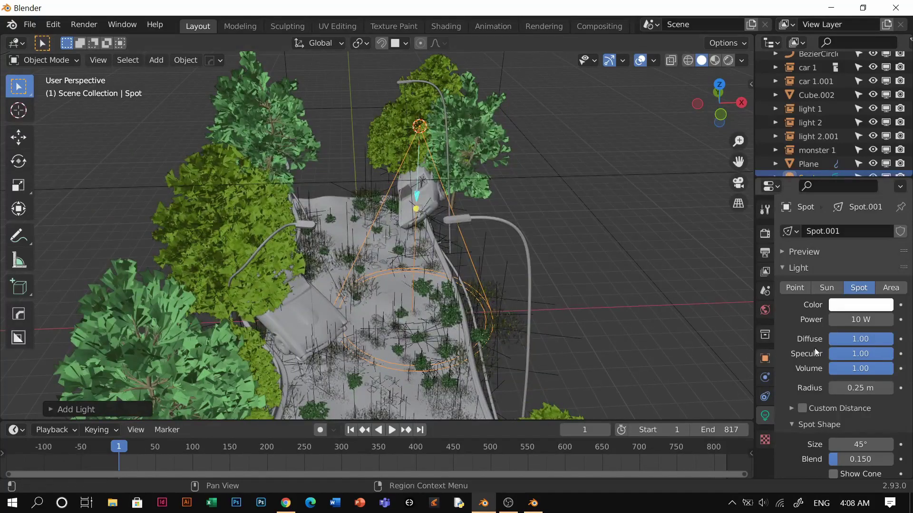
key(g)
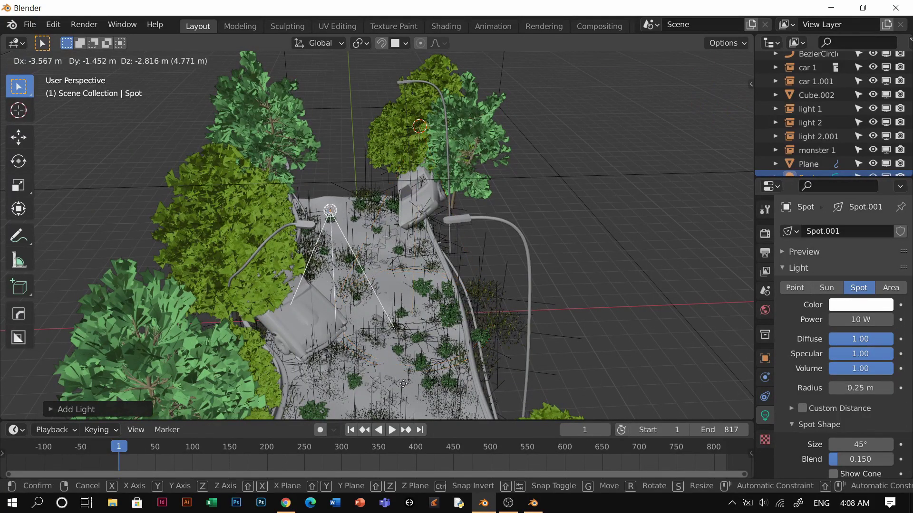
click(464, 324)
key(r)
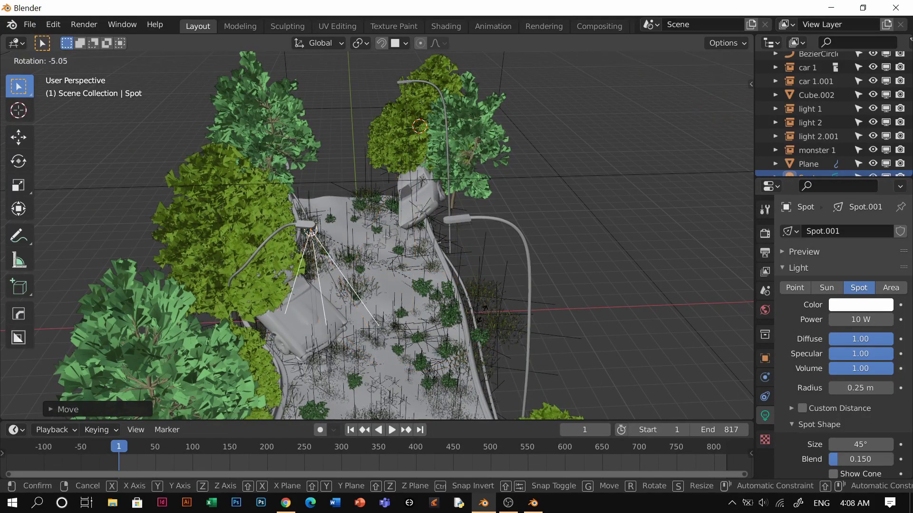
right_click(462, 324)
drag(316, 304, 395, 311)
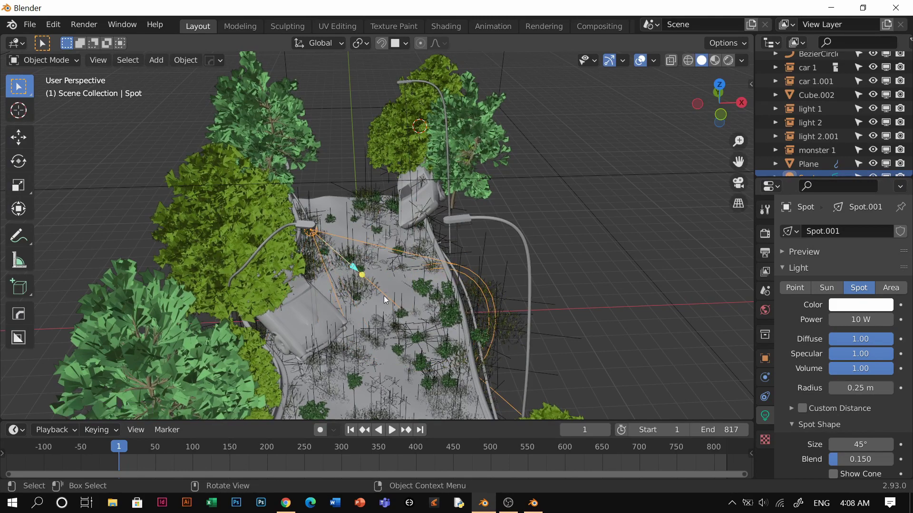
Switch to Rendered shading and raise the spot light's power to about 2218 W.
scroll(386, 305, up, 2)
key(z)
click(390, 384)
middle_drag(390, 384, 387, 325)
key(z)
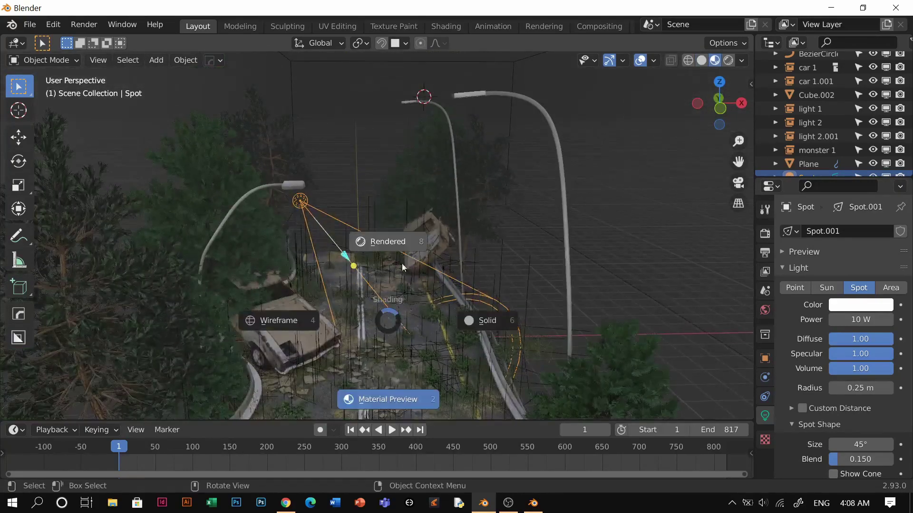
click(401, 264)
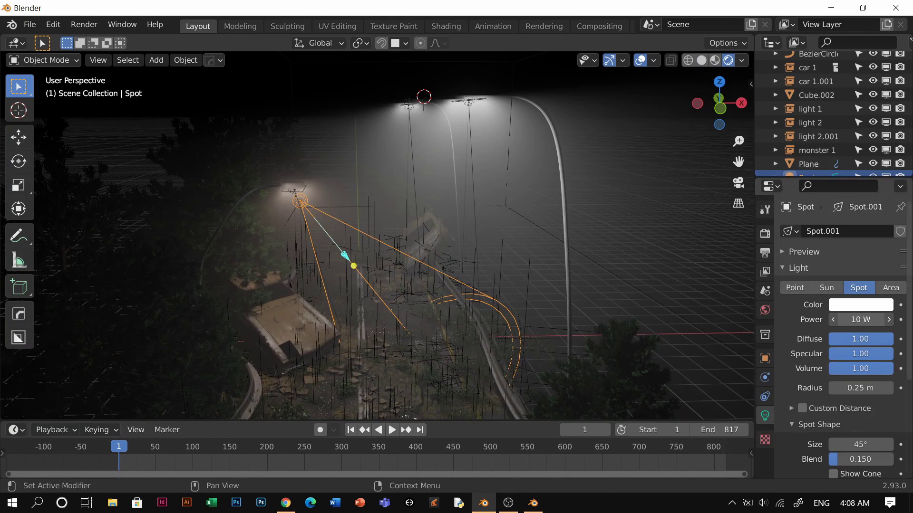
drag(860, 319, 912, 319)
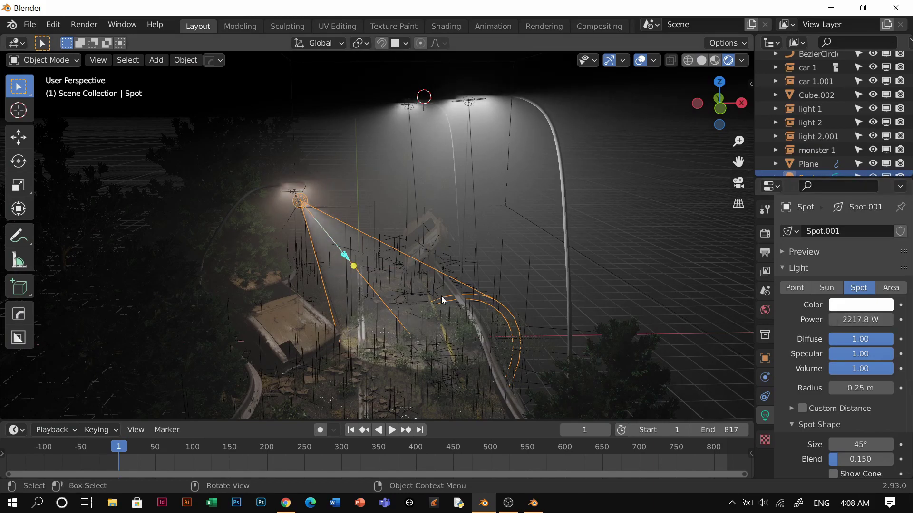
Set the spot light's volume contribution to 5 to strengthen its beam in the fog.
scroll(441, 299, up, 8)
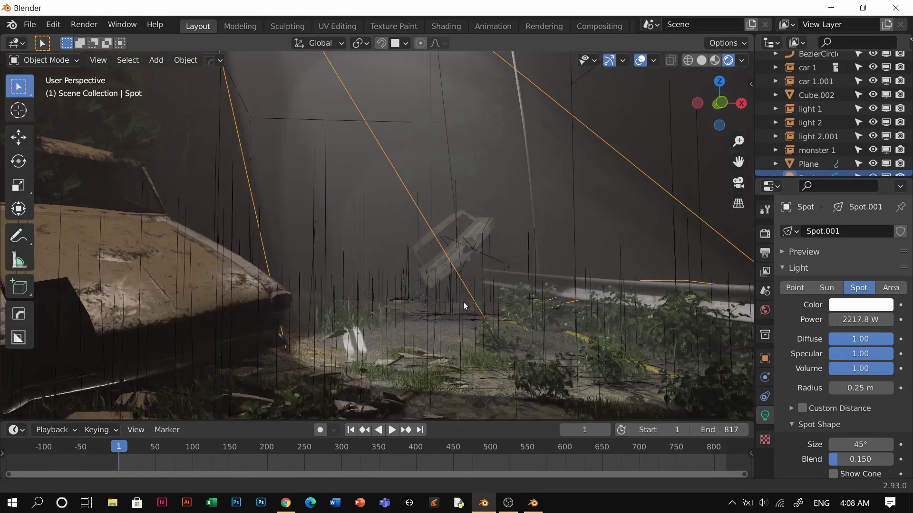
scroll(458, 301, down, 3)
middle_drag(458, 301, 481, 315)
click(870, 370)
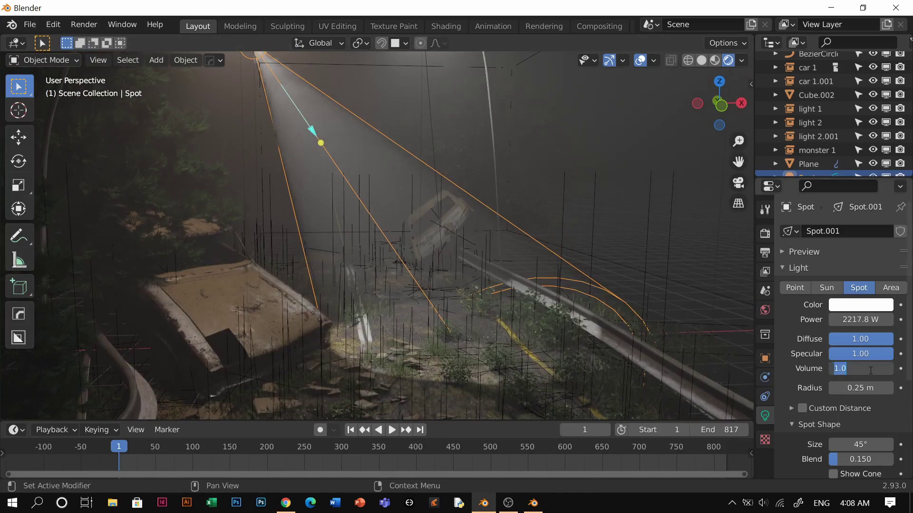
text(5)
key(Return)
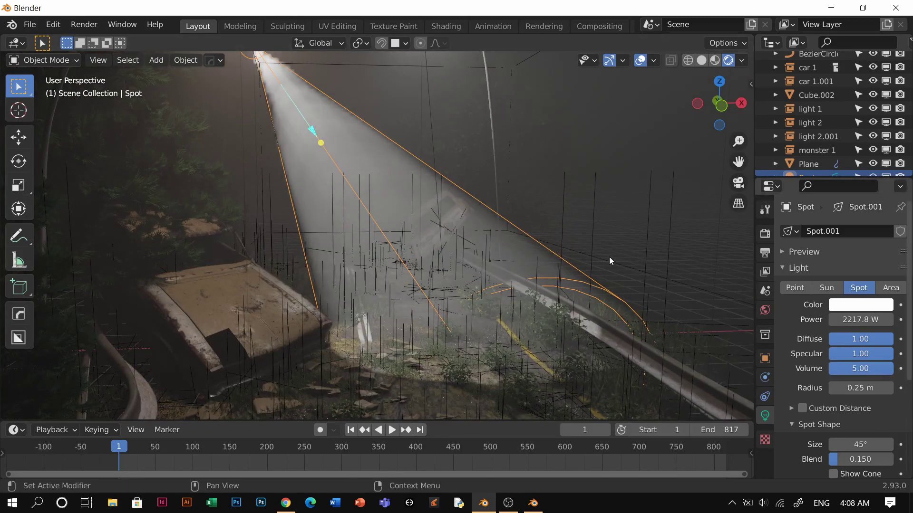
Set the spot light's diffuse to 0, specular to 0.00652, power to 500 W and colour to pale orange, and check it without overlays.
drag(860, 339, 808, 354)
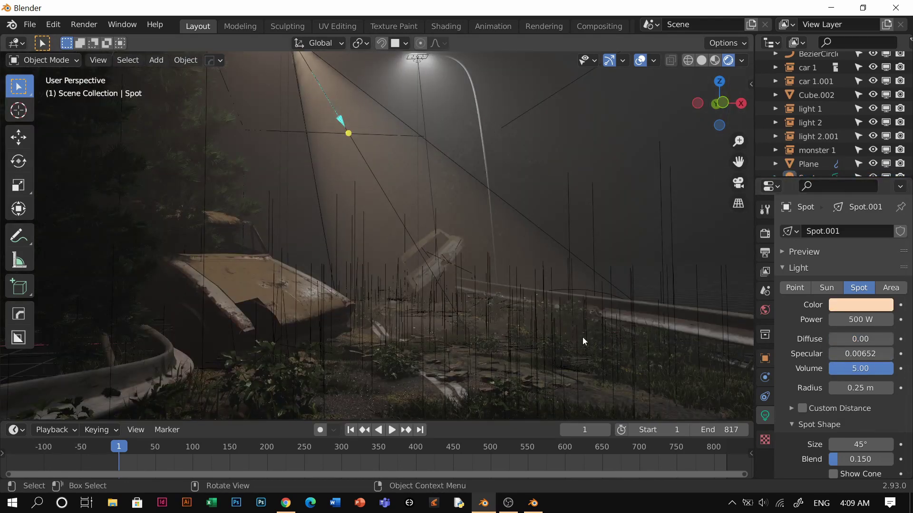
click(640, 61)
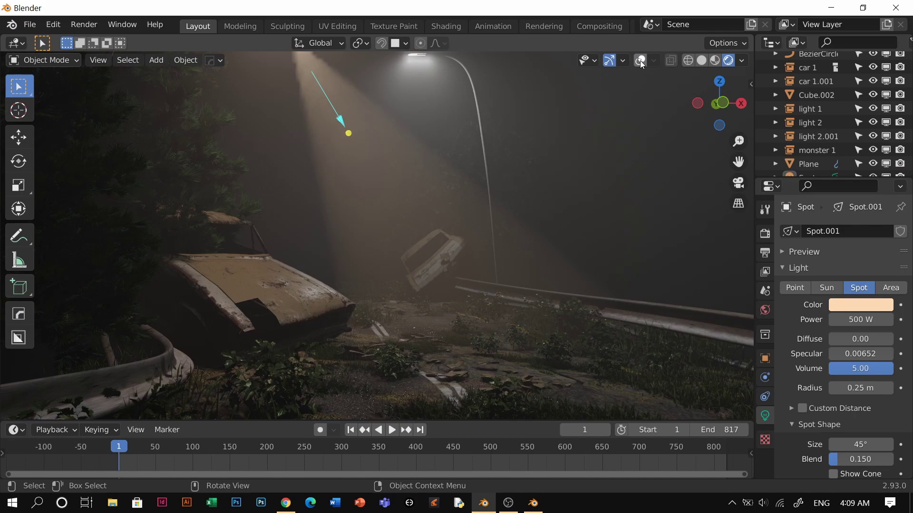
click(640, 62)
In Material Preview shading, narrow the spot light's cone to 19.9° and set its blend to 0.775.
key(z)
mouse_move(473, 312)
middle_down()
mouse_move(463, 362)
mouse_move(320, 198)
middle_up()
key(z)
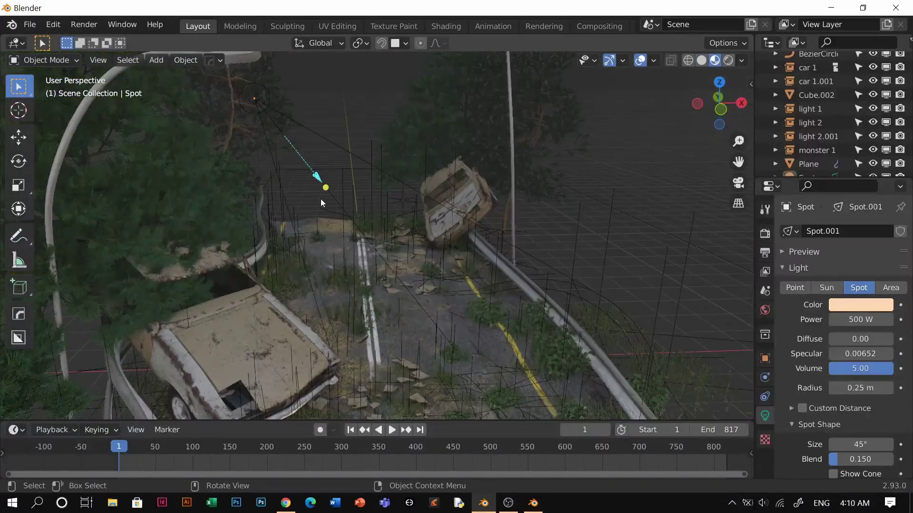
click(338, 146)
scroll(859, 395, down, 3)
drag(860, 388, 876, 404)
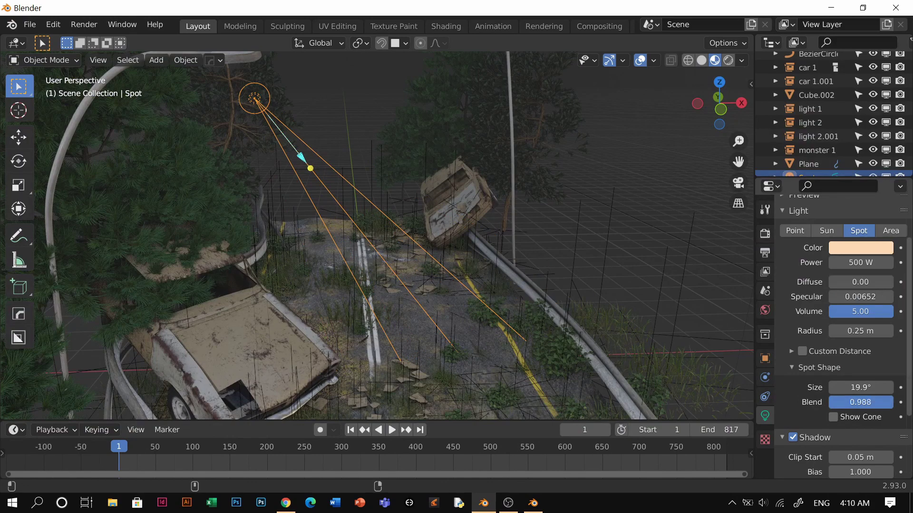
drag(880, 402, 879, 402)
Check the narrowed lamp beam through the scene camera in Rendered shading.
key(z)
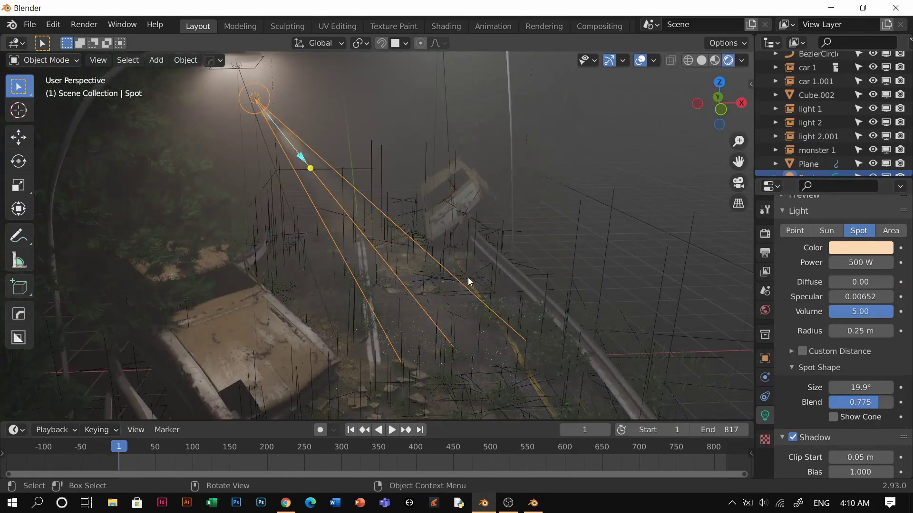
key(KP_0)
click(451, 182)
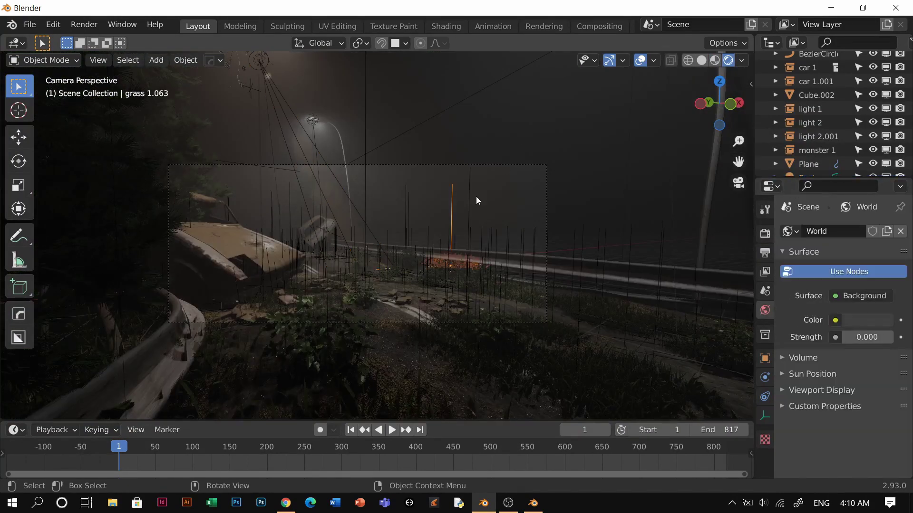
scroll(476, 197, up, 2)
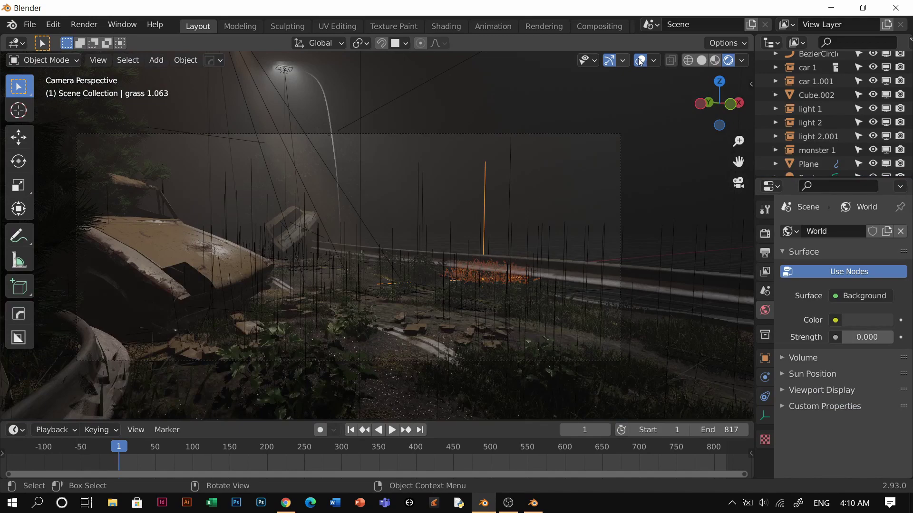
In Solid shading from the top view, move the spot light outside the curved guard rail, beside the nearer wrecked car.
click(640, 60)
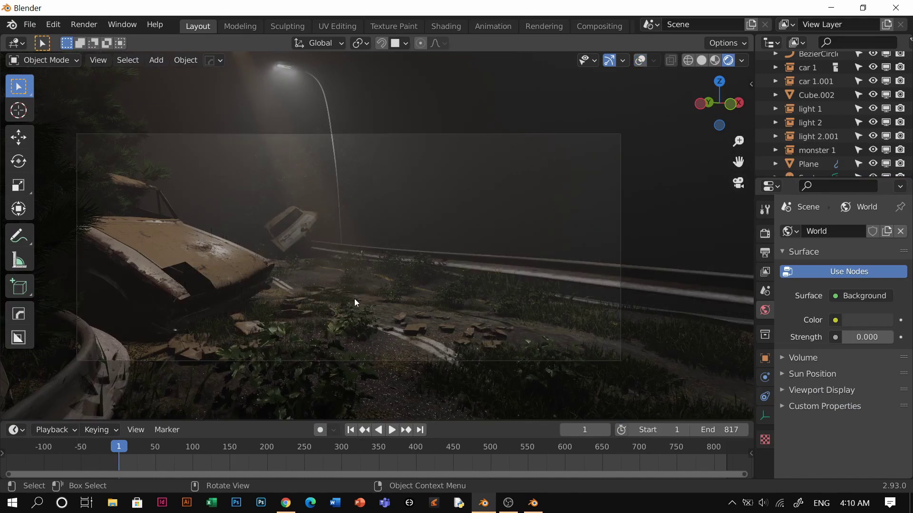
key(z)
click(381, 281)
middle_drag(381, 280, 358, 286)
click(640, 61)
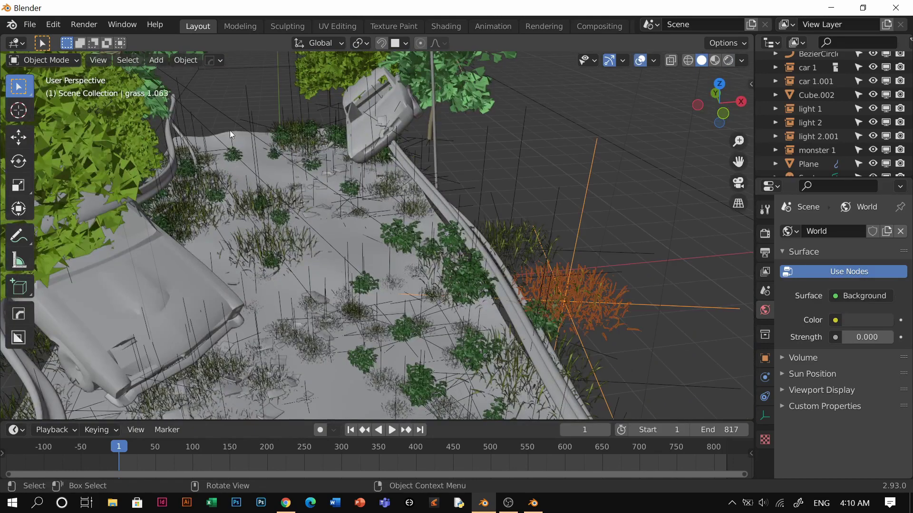
click(217, 113)
scroll(283, 181, down, 4)
key(g)
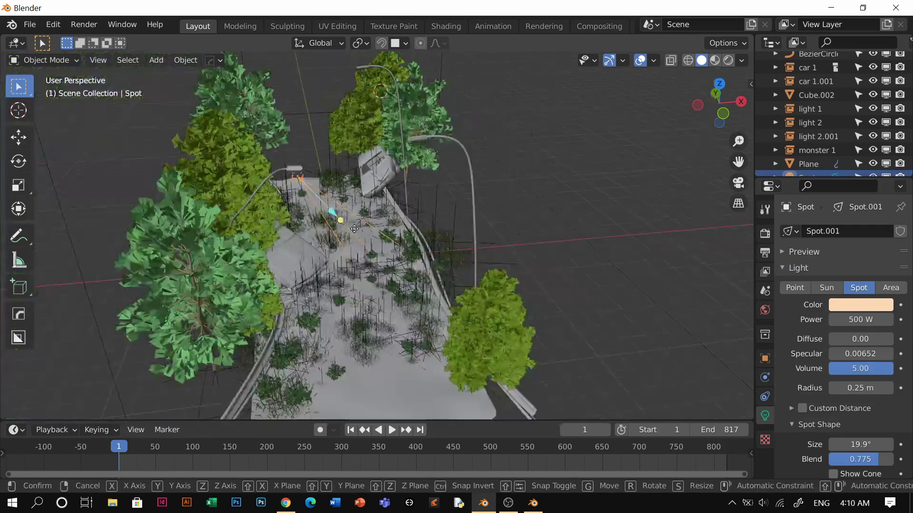
right_click(323, 235)
key(KP_7)
key(g)
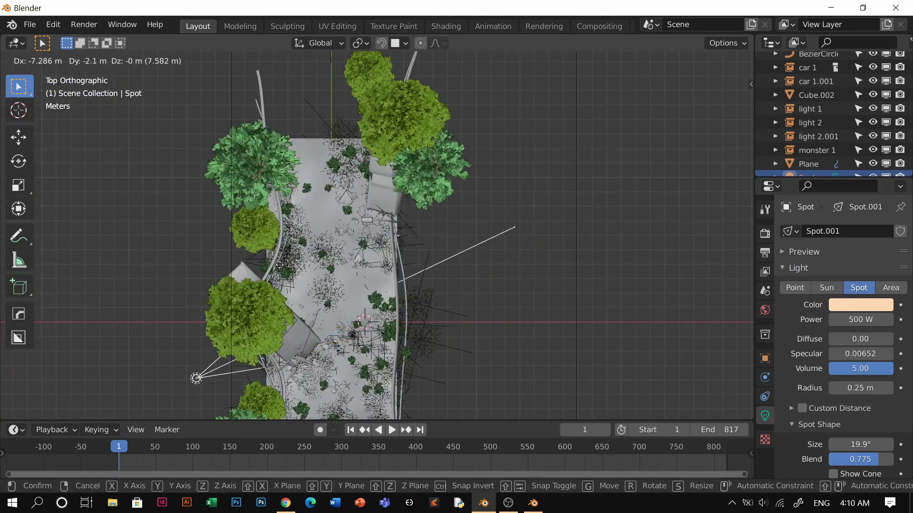
click(281, 265)
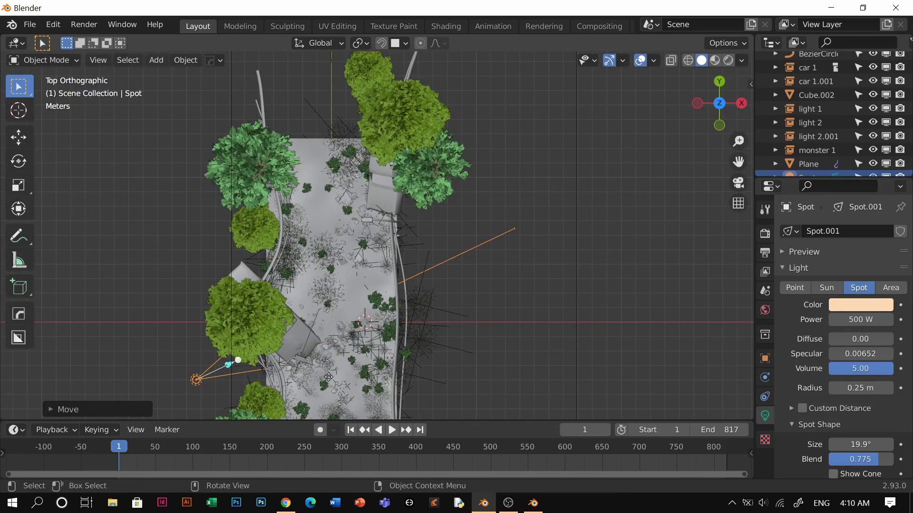
Duplicate the spot light to the opposite roadside and aim the copy back across the road.
key(shift+d)
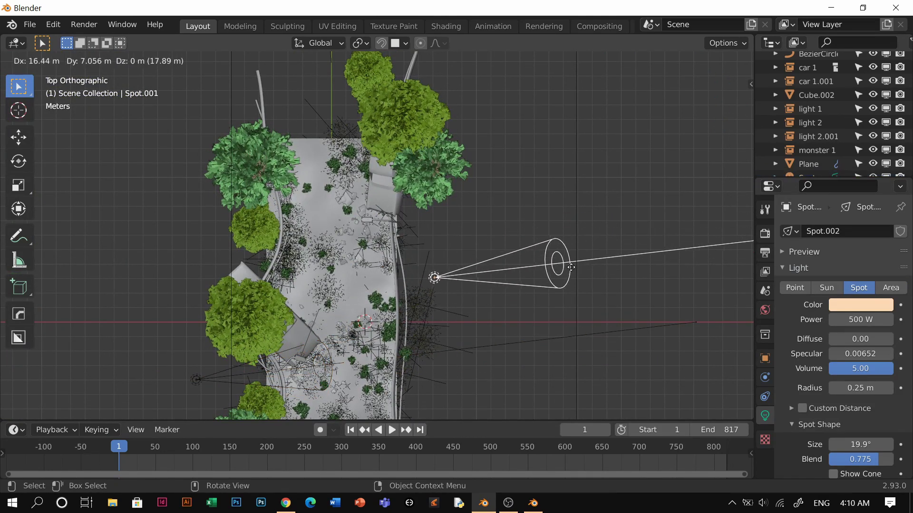
click(571, 268)
drag(434, 278, 285, 222)
Duplicate the spot light again to the far roadside by the green tree, adjust its position and aim it at the road.
key(shift+d)
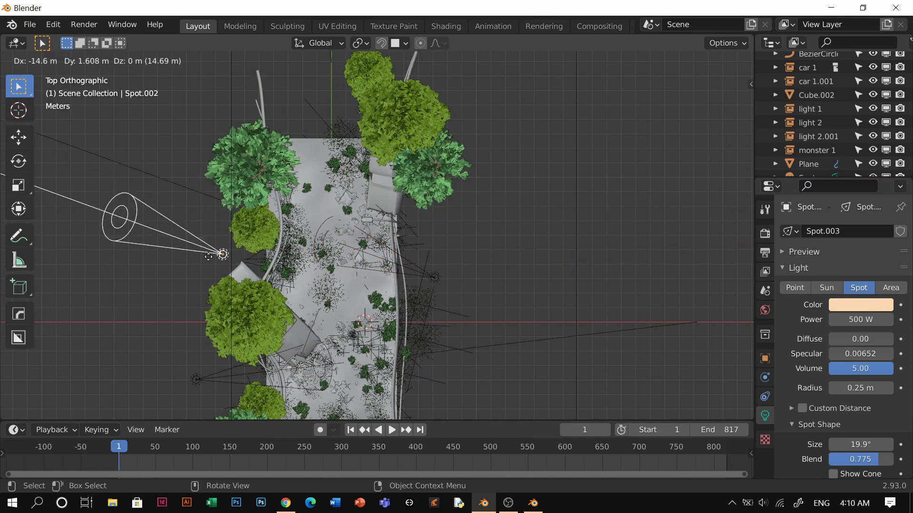
click(193, 217)
middle_drag(269, 227, 281, 147)
key(g)
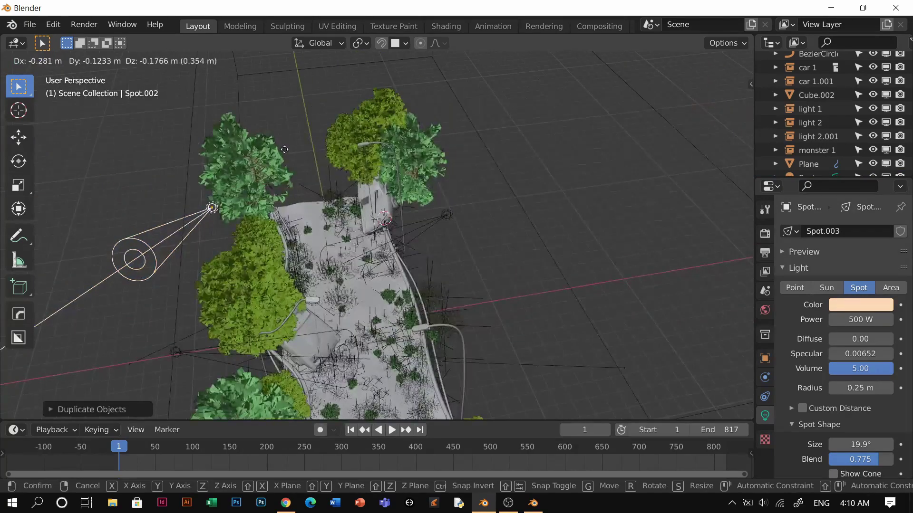
click(286, 125)
drag(166, 219, 412, 260)
Select both spot light copies with the original as active and link their object data to it.
mouse_move(352, 301)
middle_down()
mouse_move(349, 253)
mouse_move(389, 265)
mouse_move(374, 268)
mouse_move(397, 252)
mouse_move(384, 215)
mouse_move(426, 241)
mouse_move(427, 282)
mouse_move(431, 252)
middle_up()
key(z)
key(z)
scroll(443, 244, down, 4)
shift+click(485, 242)
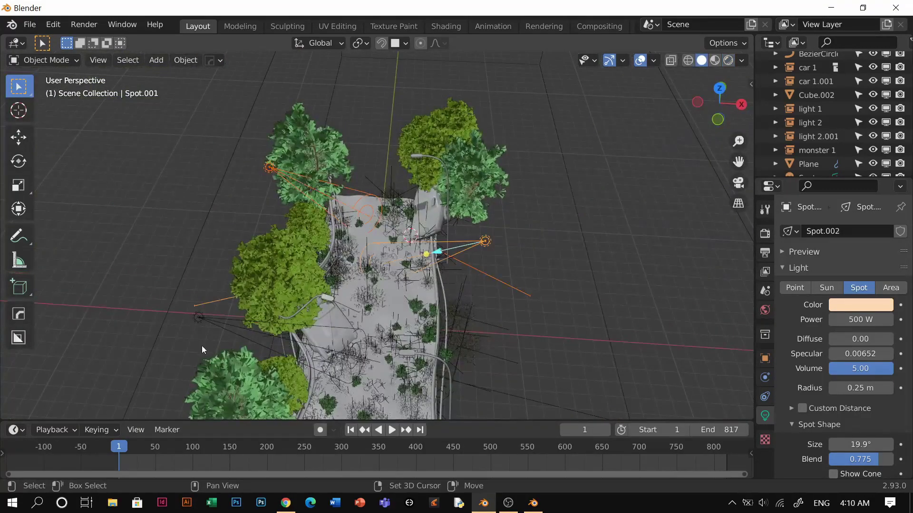
shift+click(201, 321)
key(ctrl+l)
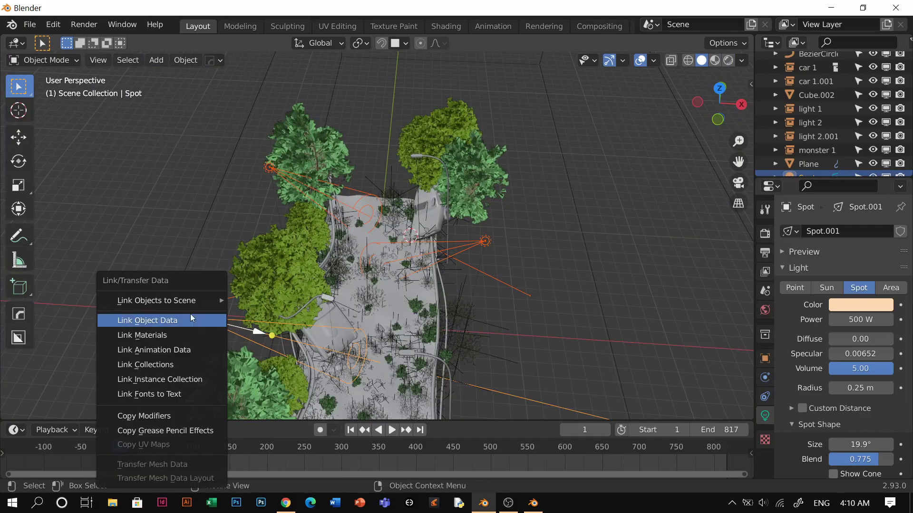
click(190, 317)
In Rendered shading, set the linked spot lights' power to 2000 W.
mouse_move(194, 321)
middle_down()
mouse_move(371, 295)
mouse_move(432, 273)
mouse_move(424, 249)
middle_up()
key(z)
click(428, 304)
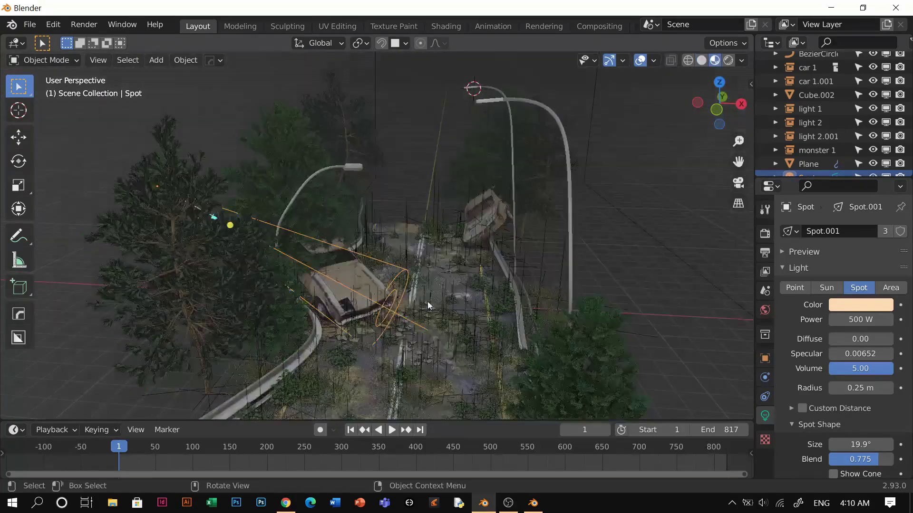
key(z)
click(428, 231)
scroll(447, 312, up, 1)
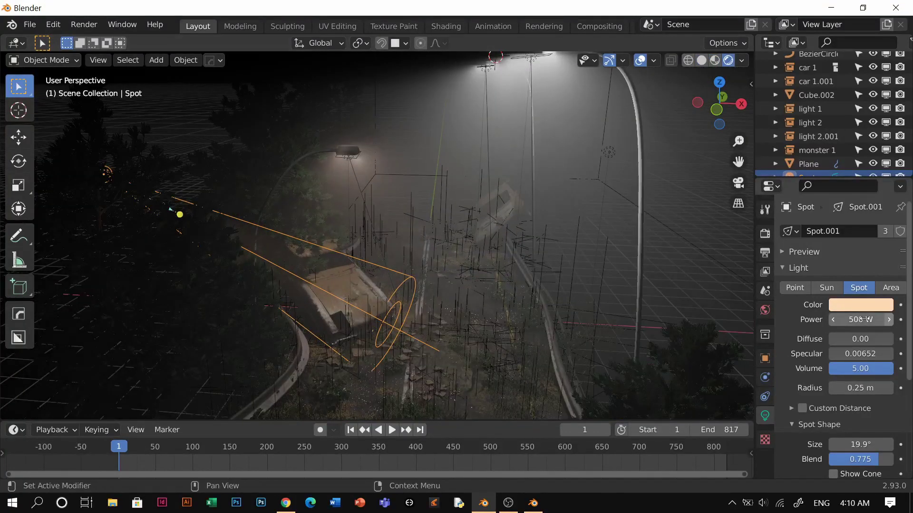
click(864, 320)
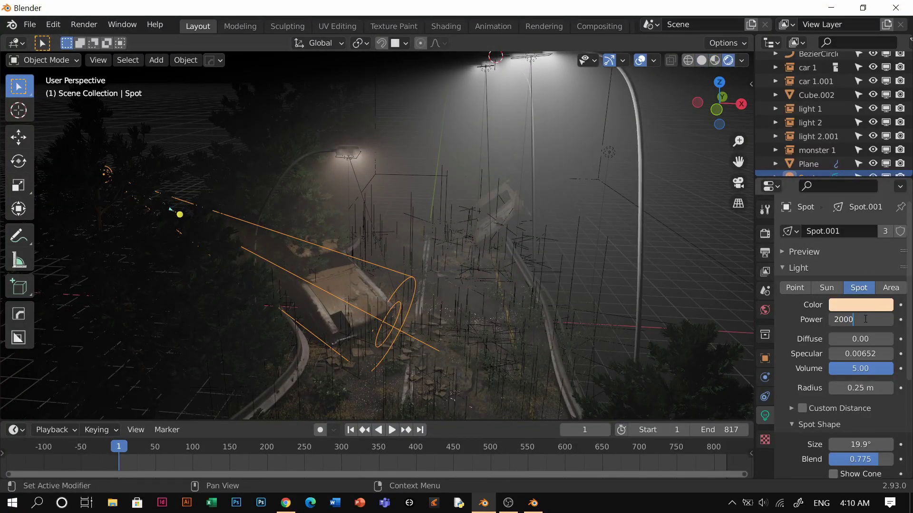
text(2000)
key(Return)
Hide the overlays and examine the three light beams from around the road and through the scene camera.
scroll(467, 281, up, 2)
mouse_move(467, 281)
middle_down()
mouse_move(465, 261)
mouse_move(469, 271)
middle_up()
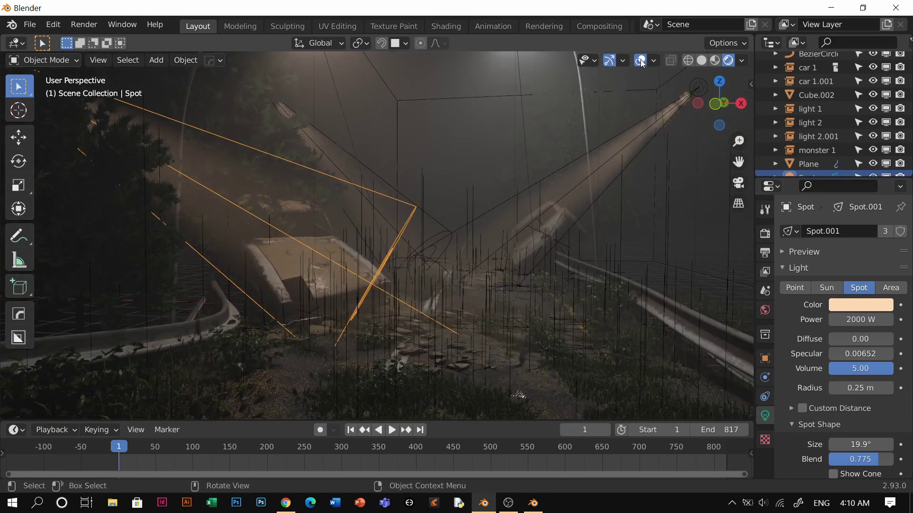
key(shift+alt+z)
middle_drag(503, 343, 468, 321)
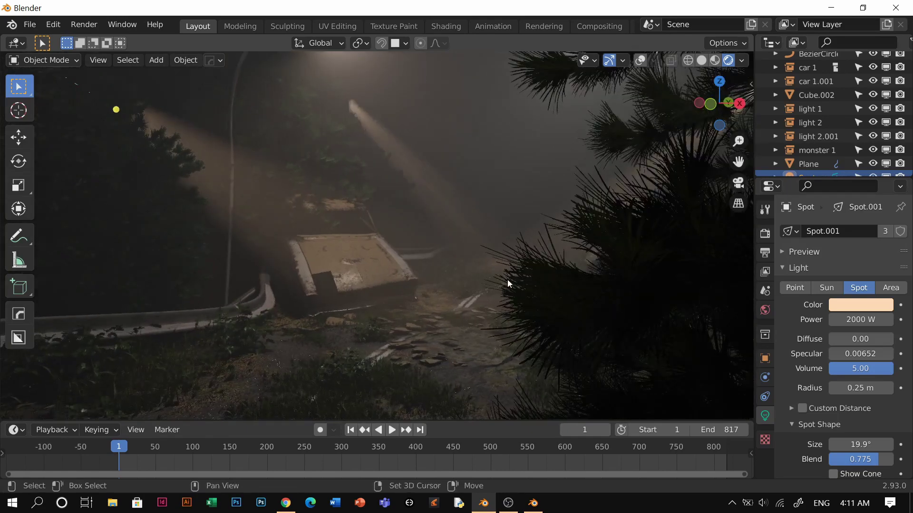
middle_drag(507, 280, 478, 341)
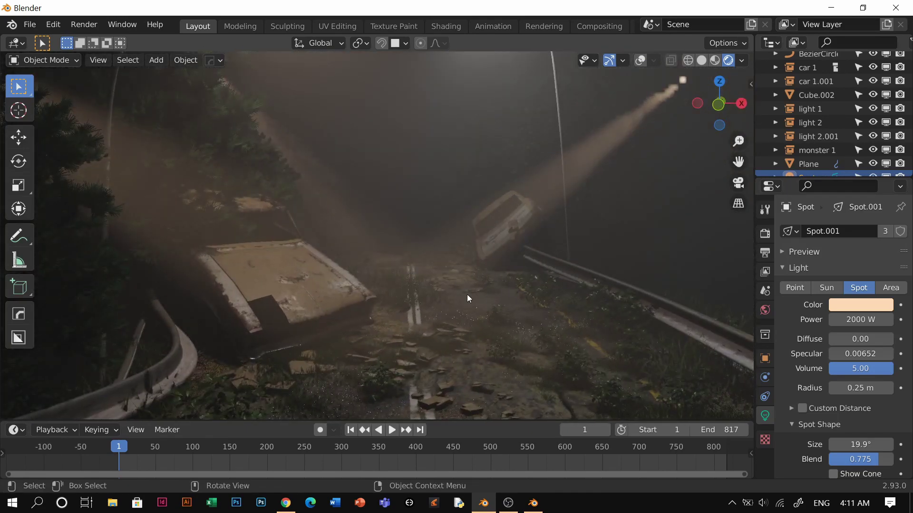
key(KP_0)
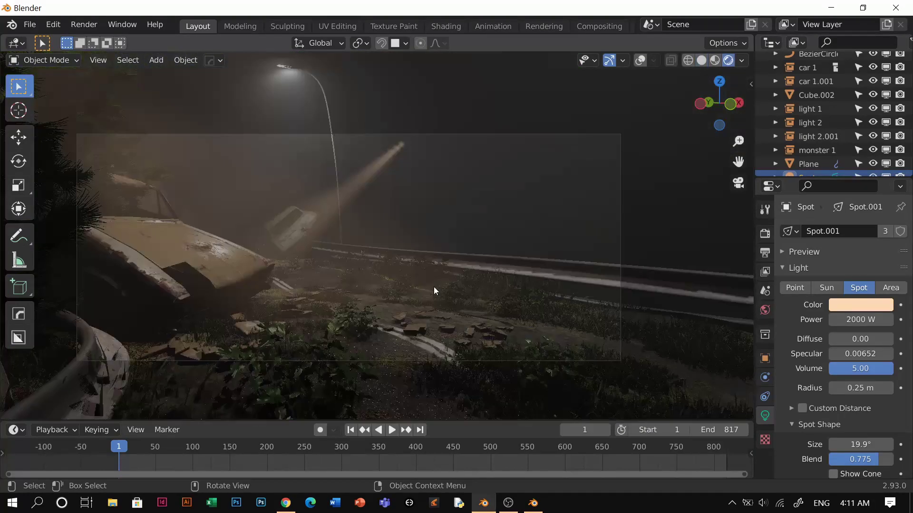
Move the timeline to frame 98 and check that camera view in Rendered shading.
key(z)
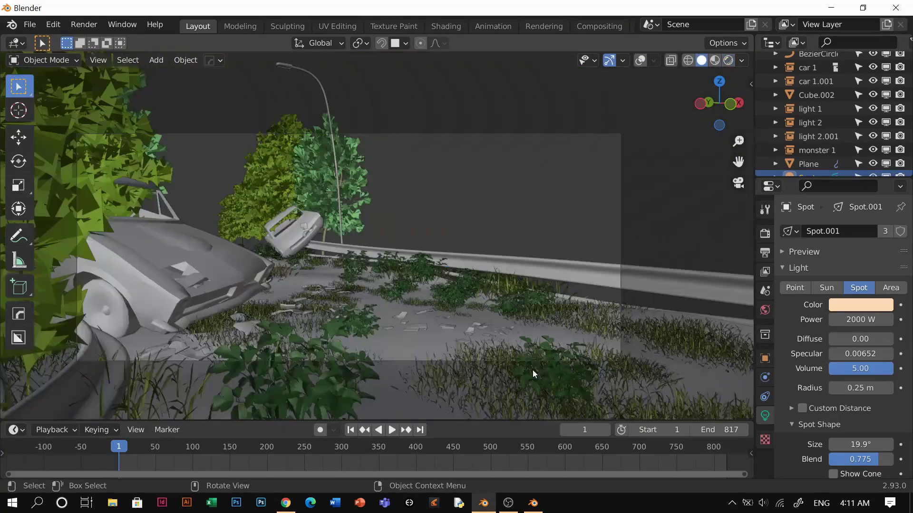
drag(153, 452, 191, 447)
key(z)
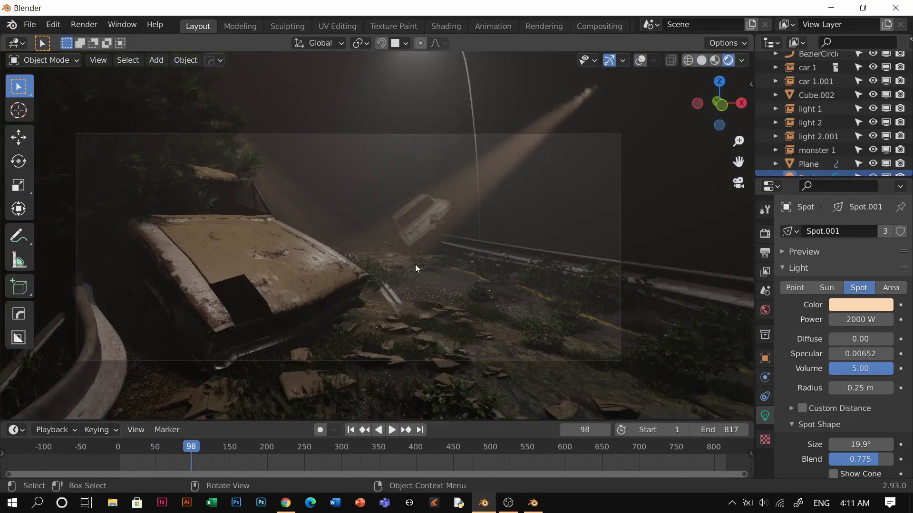
Show the overlays and move the far spot light behind the nearer car towards the road, then return to Rendered shading.
key(z)
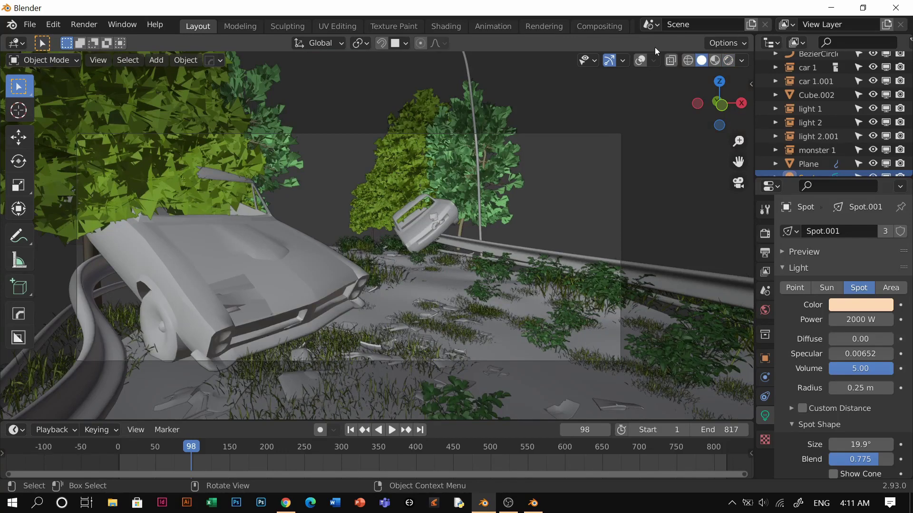
key(shift+alt+z)
click(315, 193)
key(g)
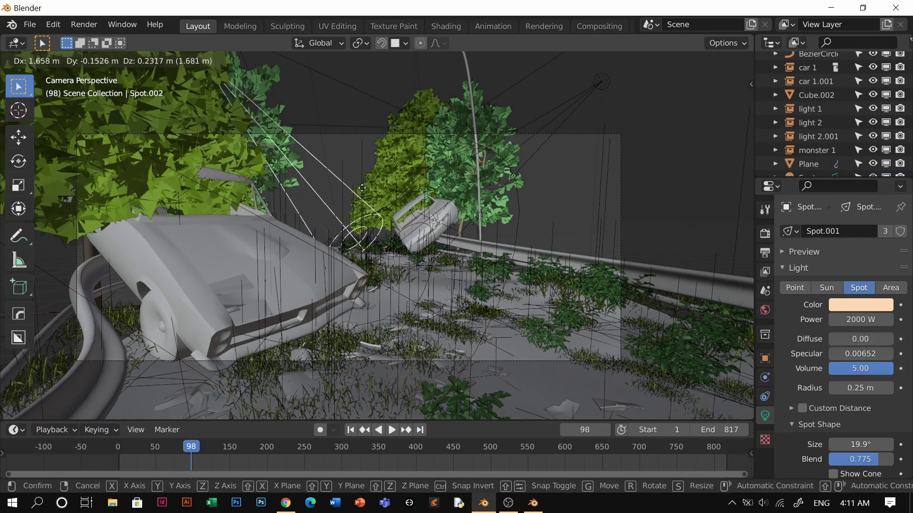
click(402, 220)
key(z)
Rotate the far spot light by about -25° in the camera view and reposition its beam lower behind the nearer car.
key(alt+a)
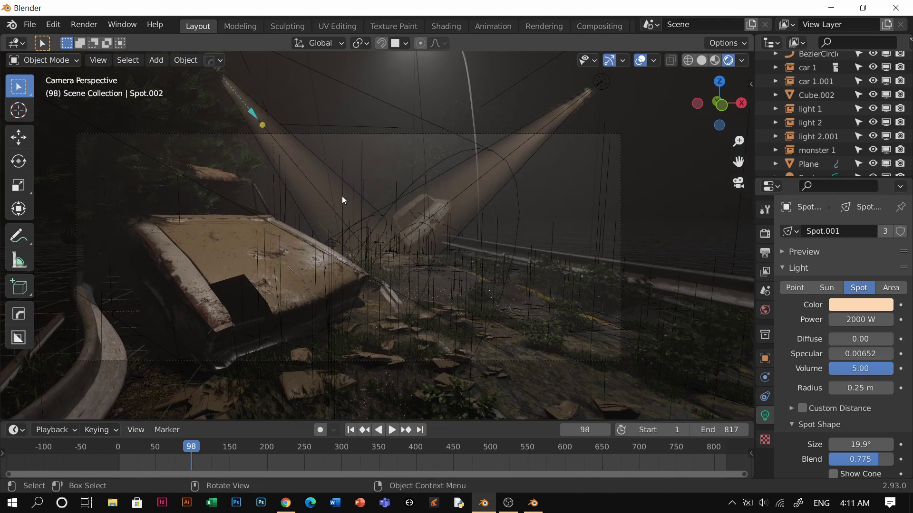
click(327, 168)
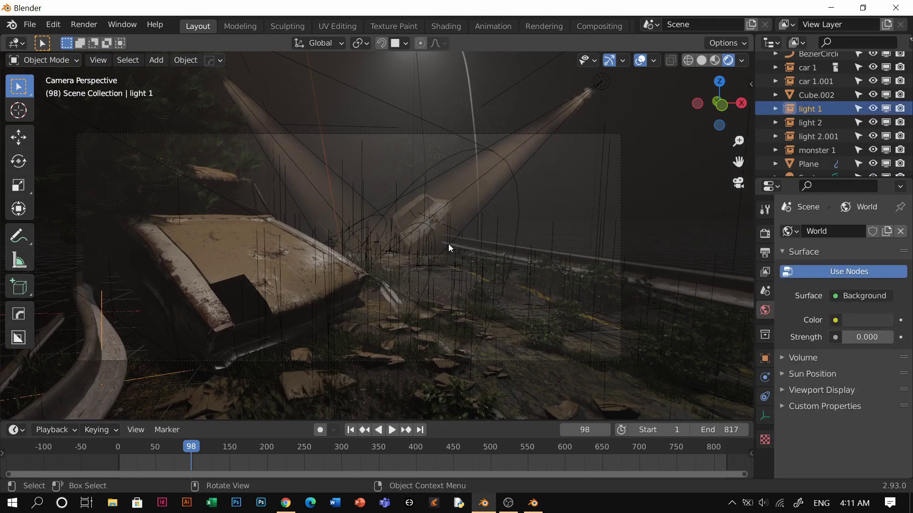
key(ctrl+z)
key(ctrl+z)
key(r)
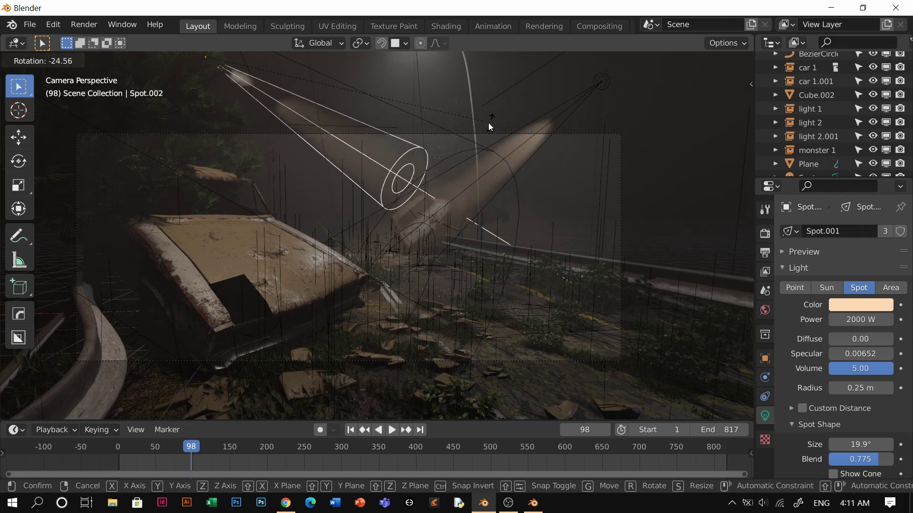
click(487, 128)
key(g)
key(Return)
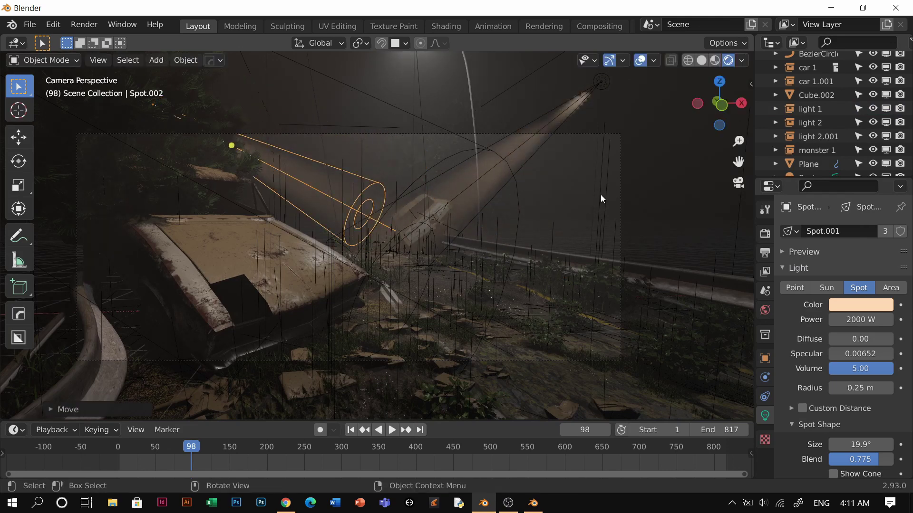
Select the original spot light, set its diffuse to 0.01 and check the linked lights without overlays.
click(601, 195)
click(585, 271)
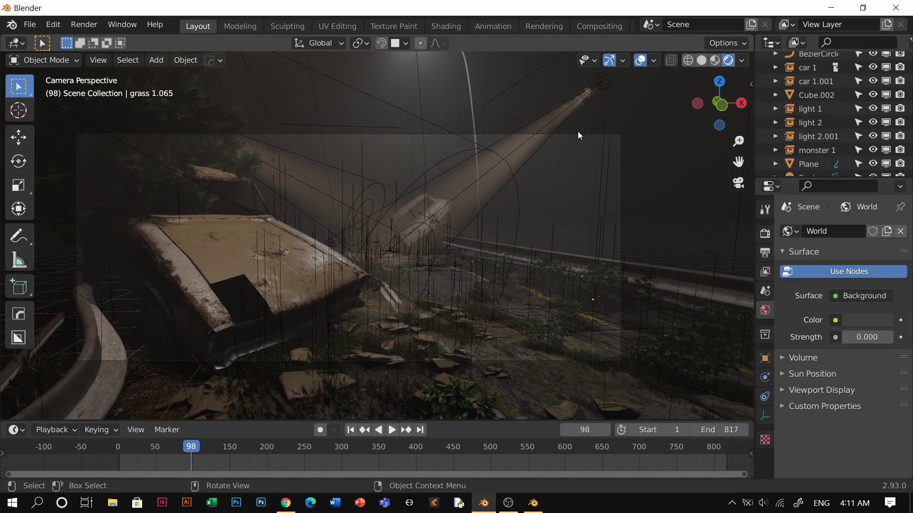
click(541, 153)
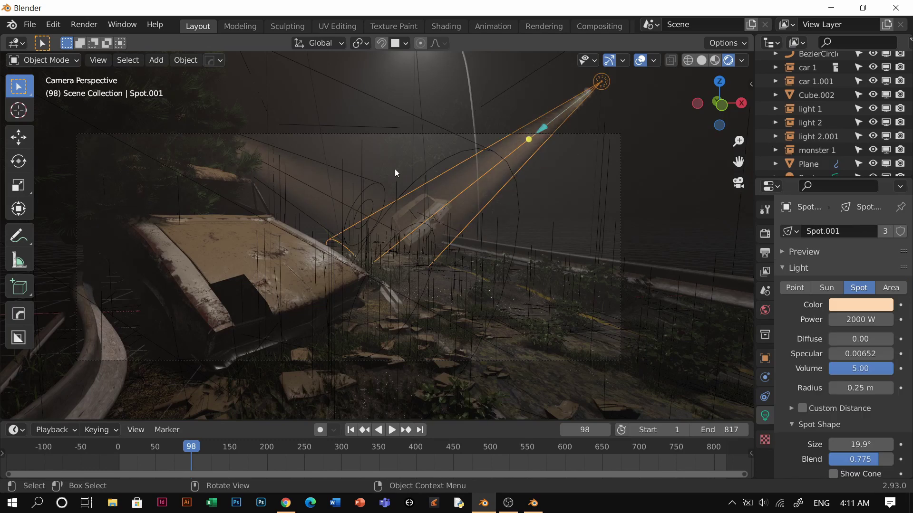
click(430, 118)
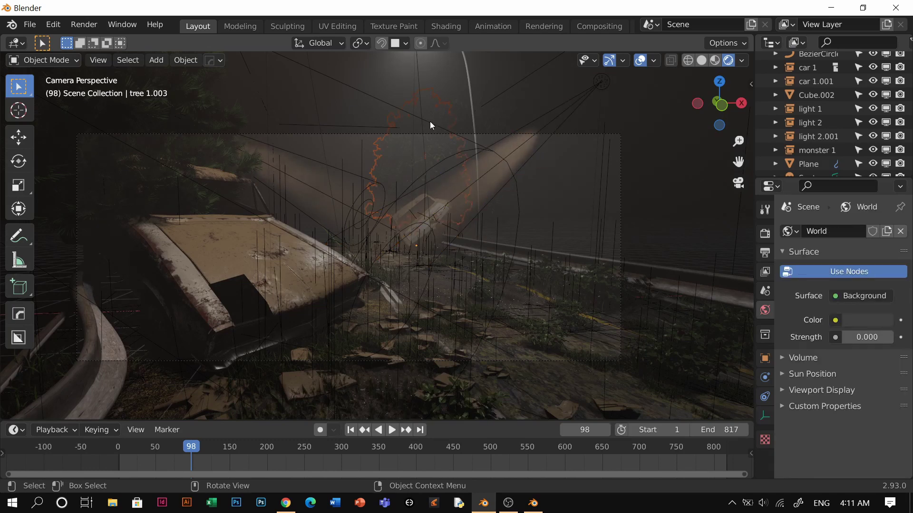
click(386, 110)
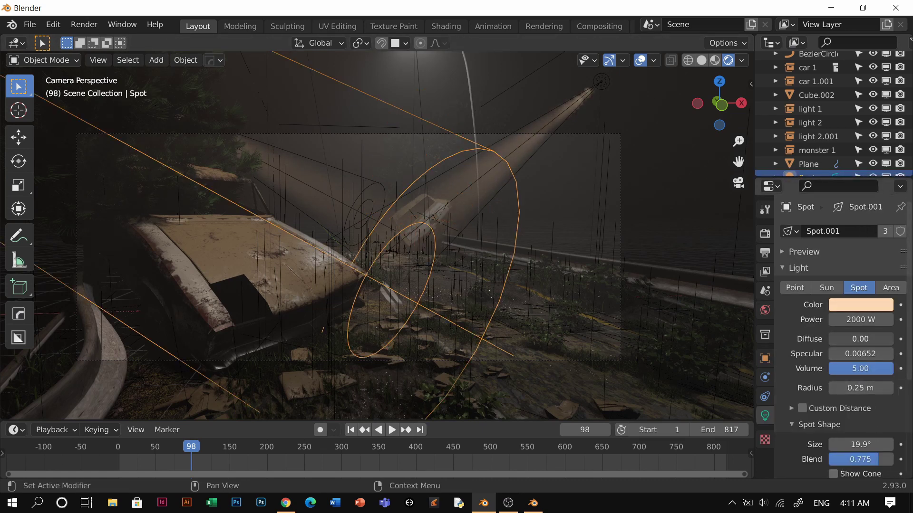
mouse_move(851, 339)
mouse_down()
mouse_move(864, 339)
mouse_move(834, 343)
mouse_up()
key(Return)
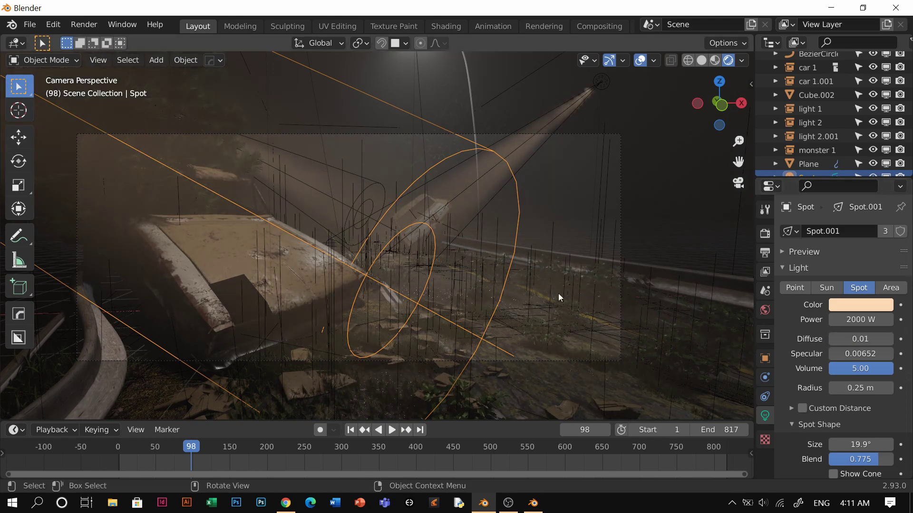
click(531, 323)
click(639, 61)
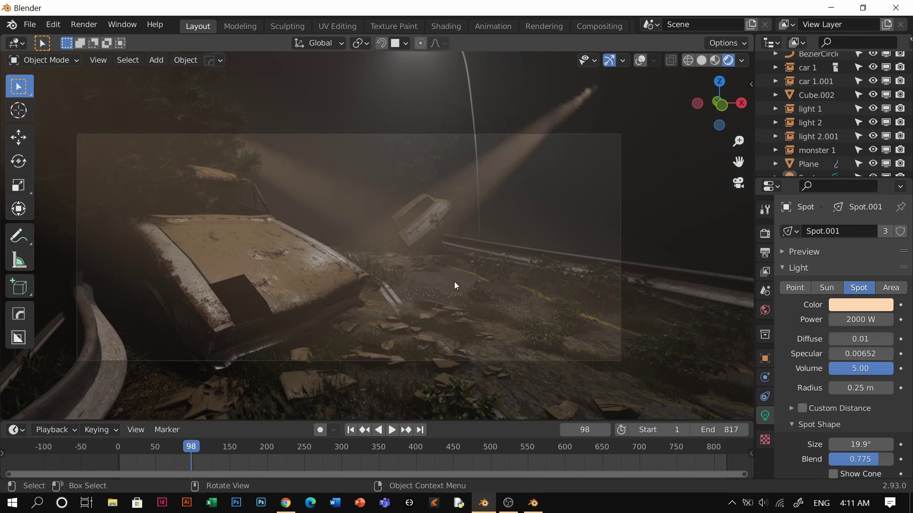
Switch the viewport to Solid shading and show the overlays over the whole road scene.
mouse_move(447, 296)
middle_down()
mouse_move(428, 303)
mouse_move(532, 265)
mouse_move(483, 252)
mouse_move(455, 299)
middle_up()
key(z)
scroll(442, 309, down, 4)
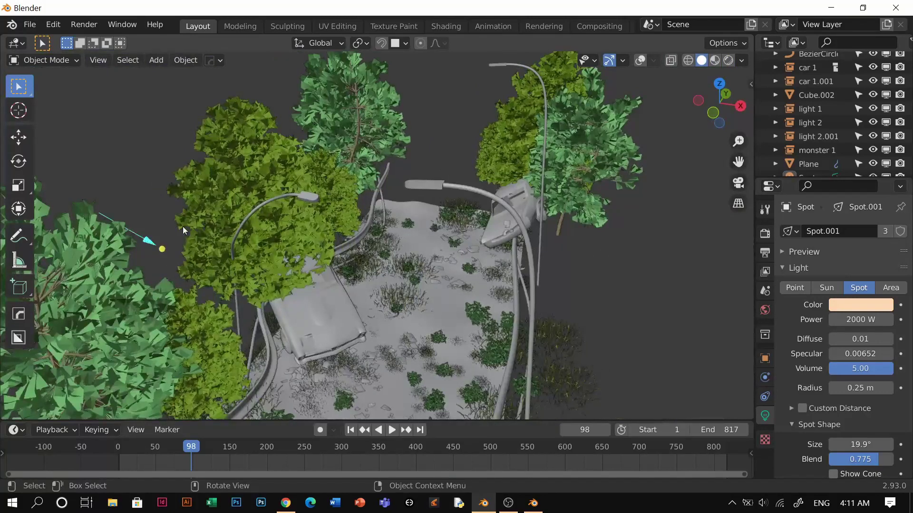
scroll(489, 218, down, 3)
click(640, 60)
key(alt+Tab)
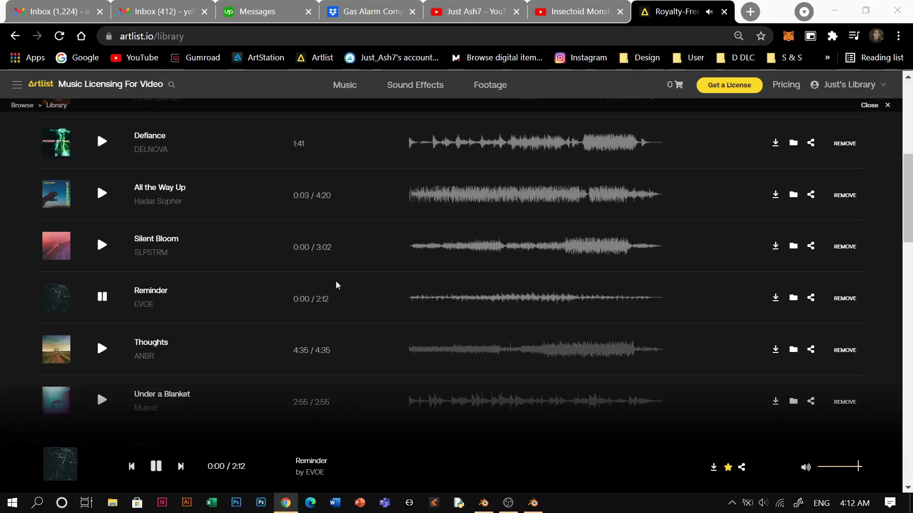
key(alt+Tab)
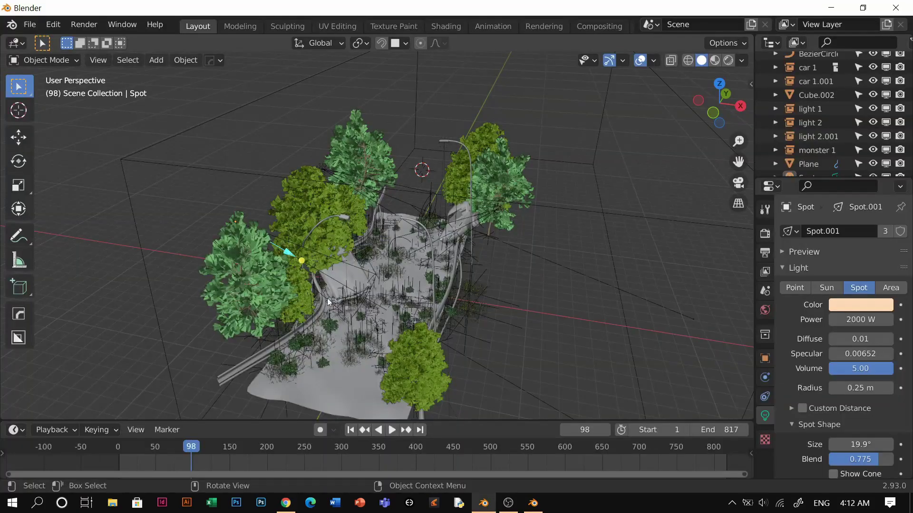
Select the two spot lights beyond the trees beside the road and delete them.
scroll(280, 272, up, 3)
click(145, 207)
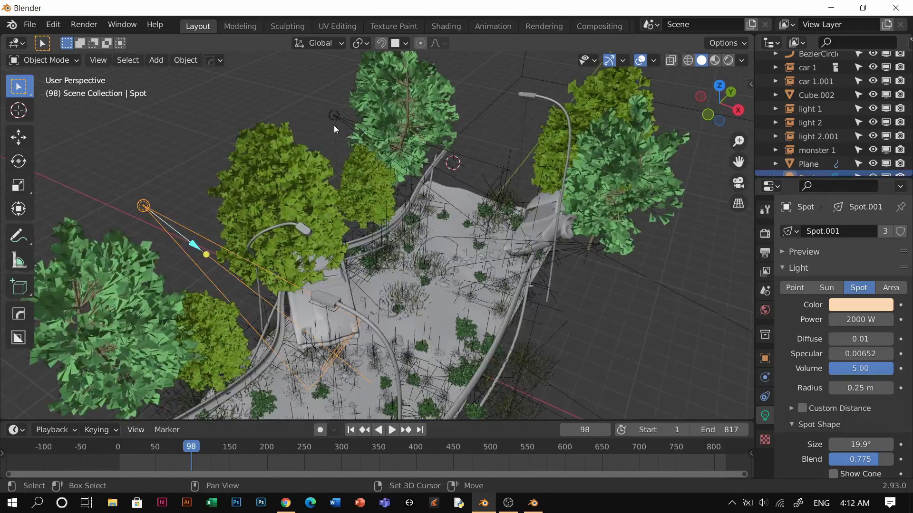
shift+click(334, 119)
scroll(632, 322, down, 3)
middle_drag(617, 320, 534, 256)
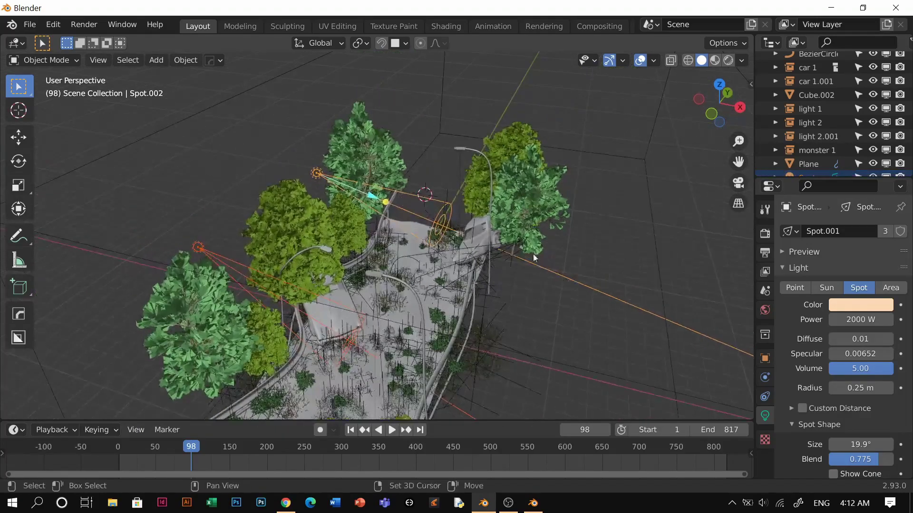
key(x)
click(452, 252)
Add a cube mesh and clear its location so it sits at the world origin on the road.
middle_drag(406, 305, 448, 262)
key(shift+a)
mouse_move(381, 105)
click(504, 133)
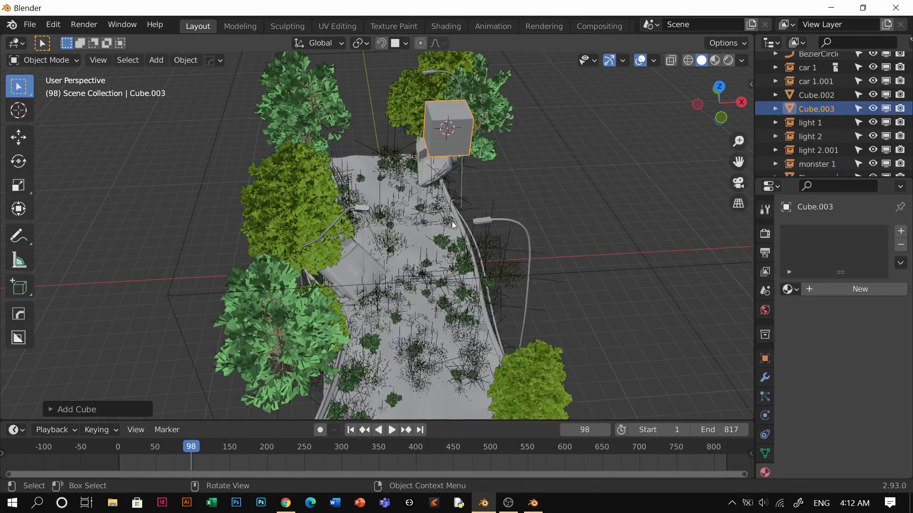
key(g)
right_click(441, 265)
key(KP_7)
key(alt+g)
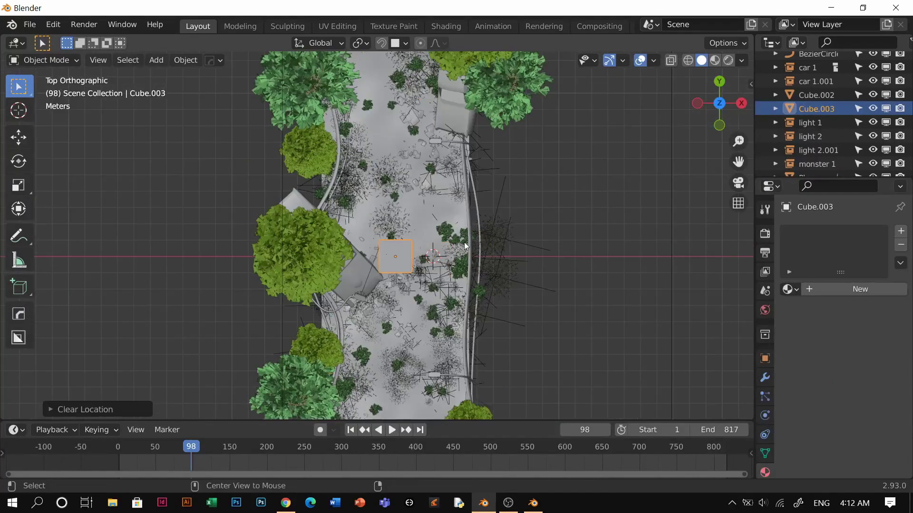
Scale up the cube and raise it along Z above the road surface.
middle_drag(464, 242, 452, 203)
scroll(453, 203, down, 4)
key(g)
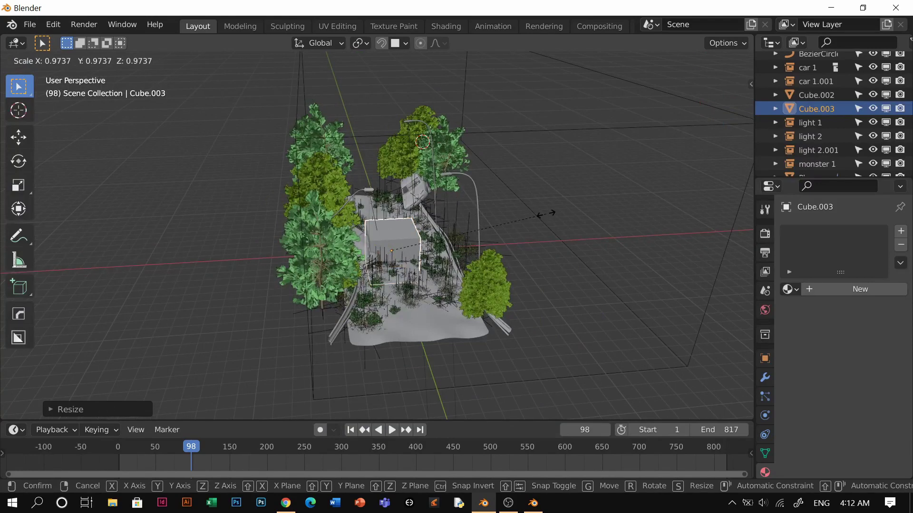
click(543, 217)
key(g)
key(z)
click(538, 144)
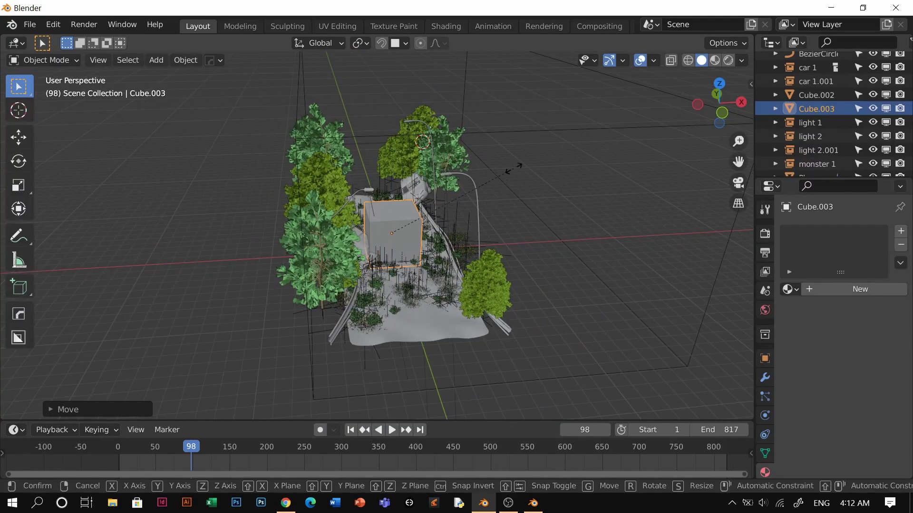
key(s)
click(400, 308)
Stretch the cube along X, Y and Z so it encloses most of the road and both cars.
middle_drag(400, 308, 479, 326)
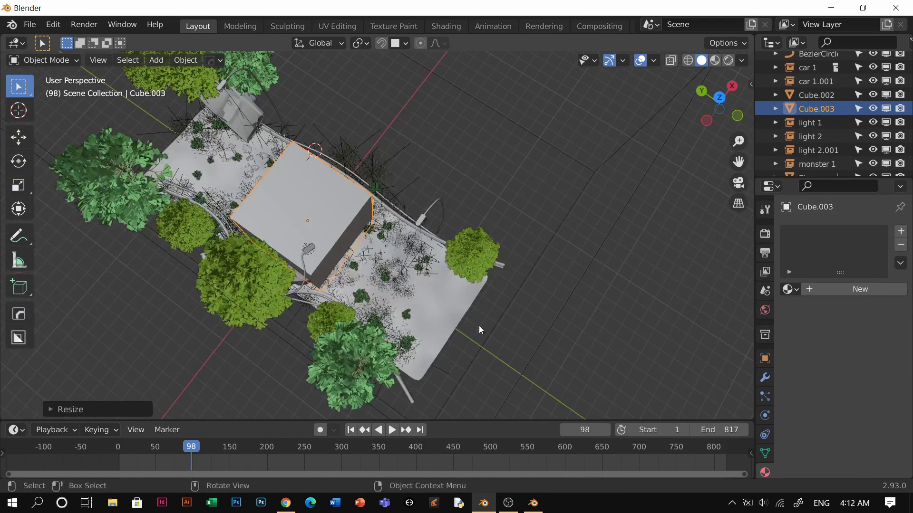
key(s)
key(x)
click(548, 318)
key(s)
key(y)
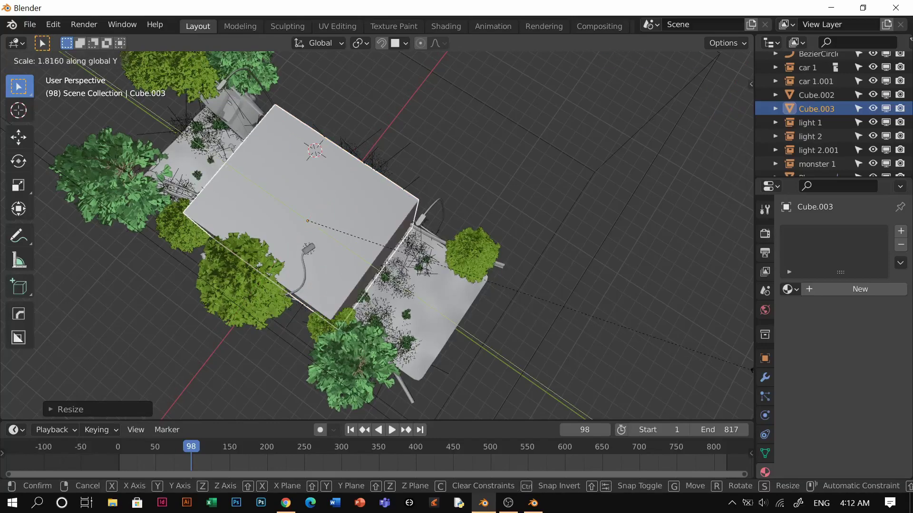
click(460, 299)
key(s)
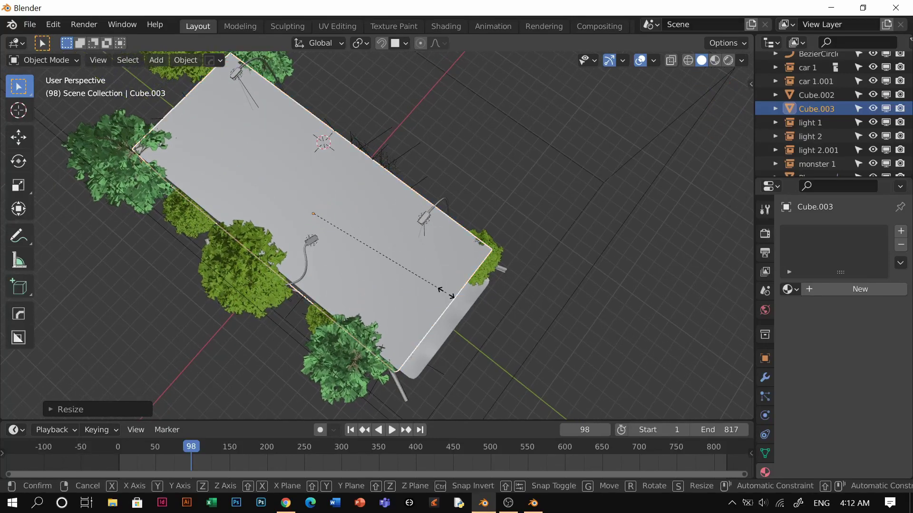
key(z)
click(469, 306)
Shift the enclosing cube along X over the road and apply its object transform.
middle_drag(469, 306, 363, 155)
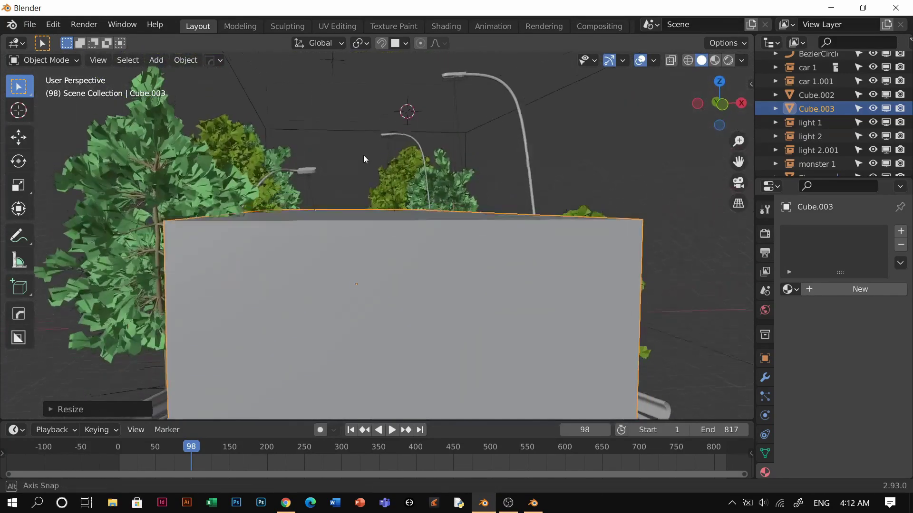
key(g)
key(x)
click(376, 114)
middle_drag(376, 118, 397, 163)
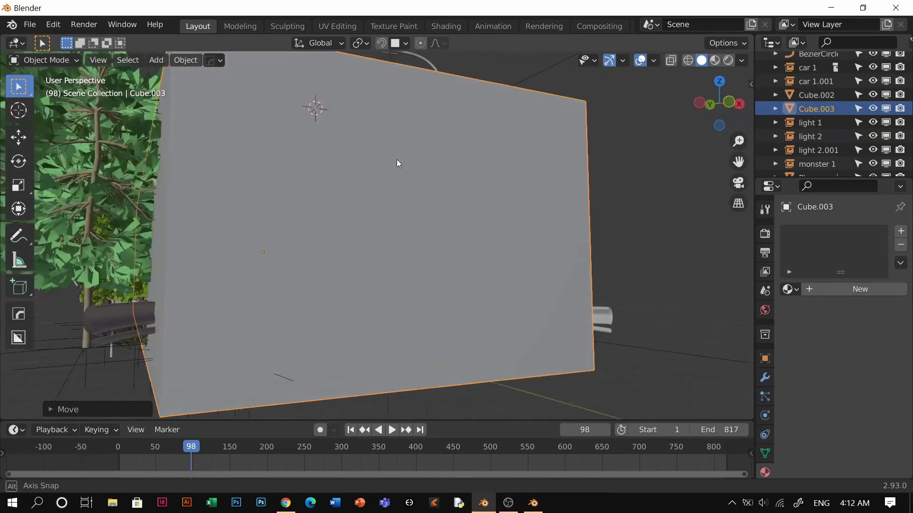
key(ctrl+a)
click(383, 206)
middle_drag(383, 204, 570, 247)
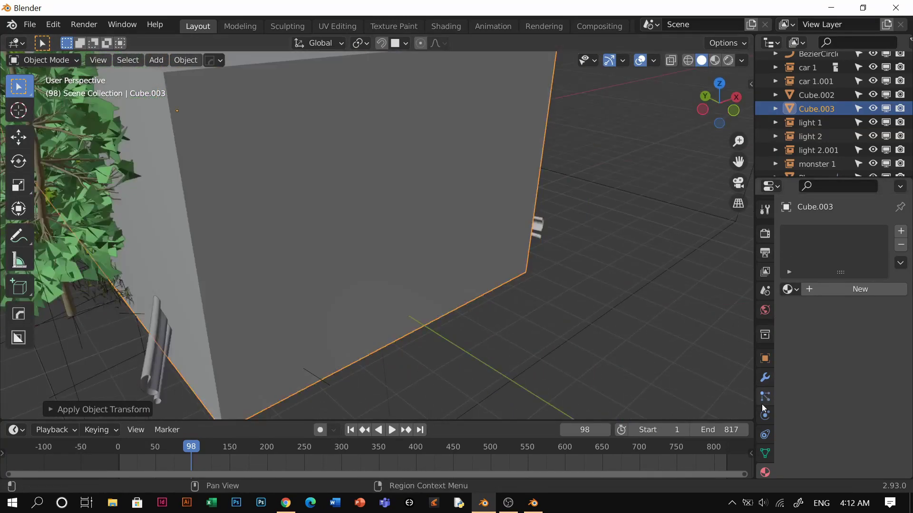
Set the enclosing cube's viewport display to Wire.
click(764, 358)
scroll(816, 379, down, 10)
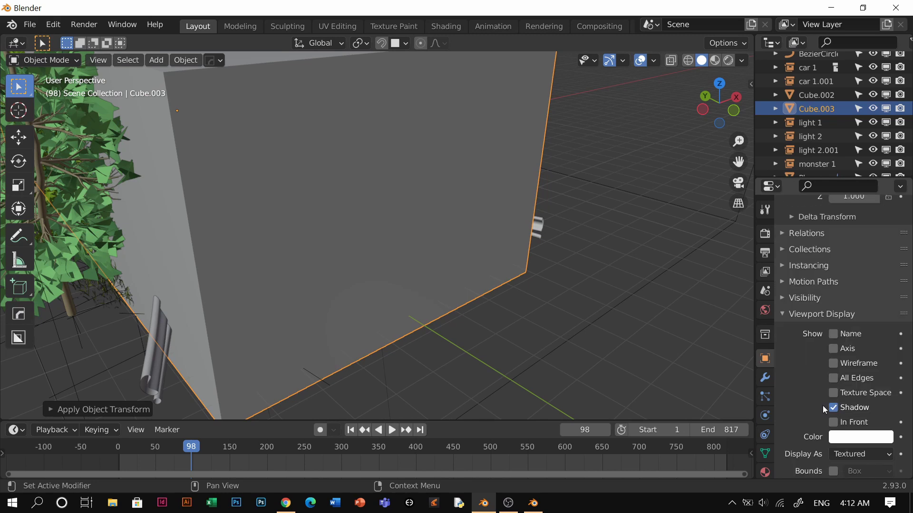
click(836, 417)
click(837, 402)
Add an Emitter particle system to the enclosing cube.
click(765, 454)
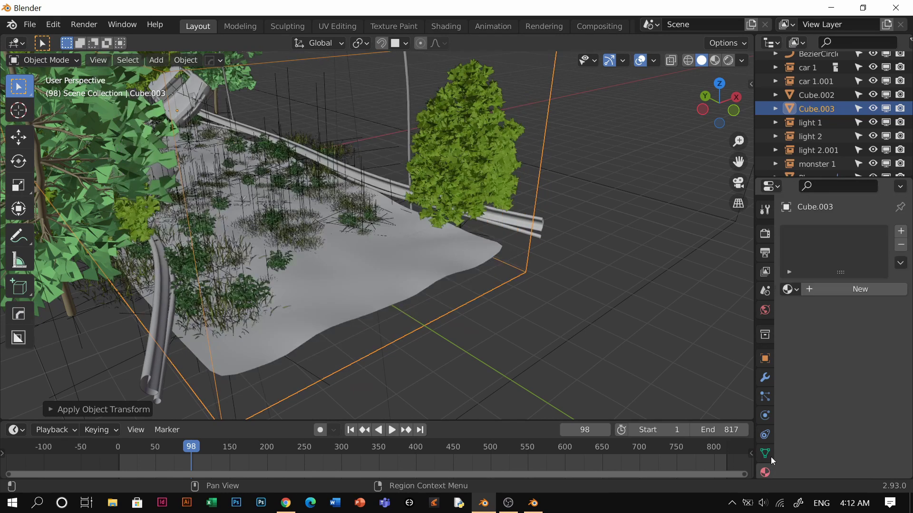
click(900, 231)
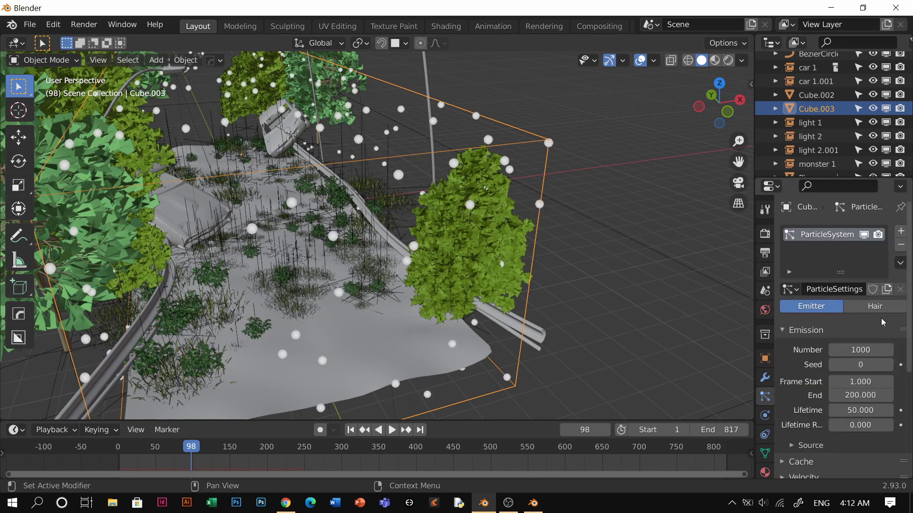
scroll(879, 328, down, 5)
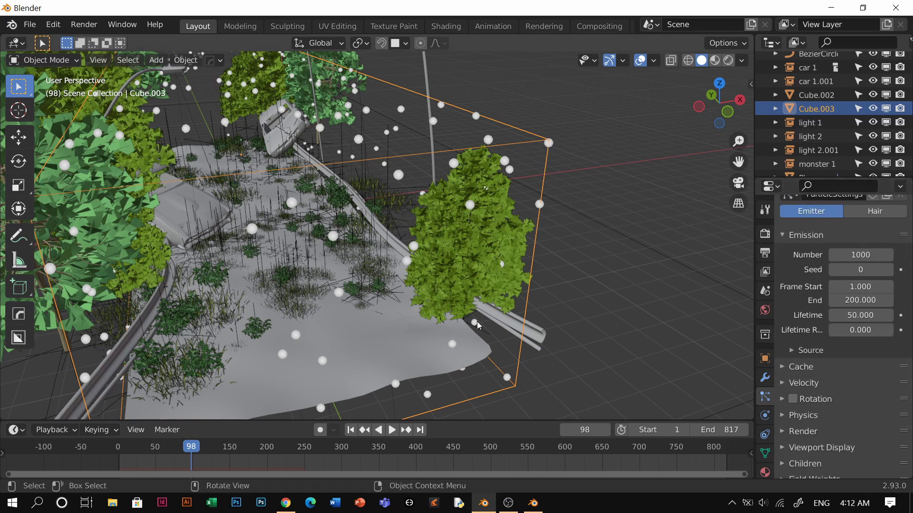
Add a UV sphere near the front end of the road with 12 segments.
middle_drag(461, 353, 465, 312)
key(shift+a)
mouse_move(456, 215)
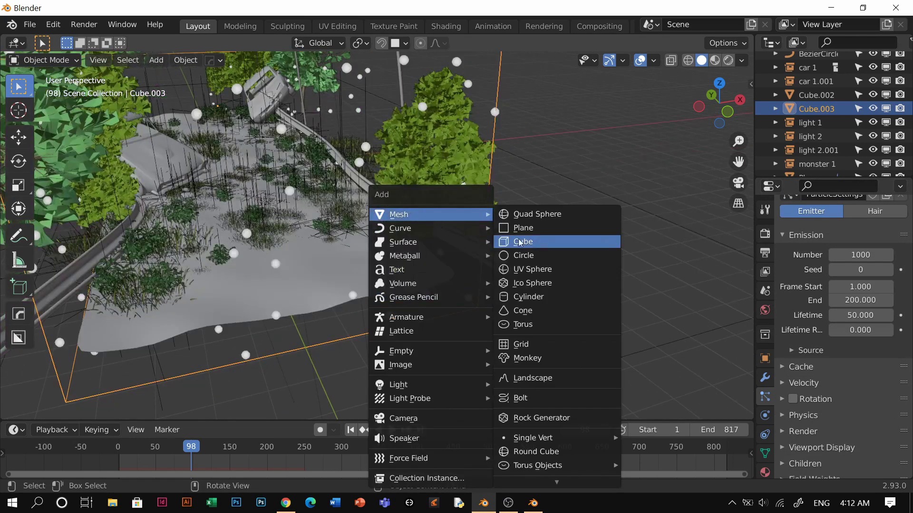
click(533, 275)
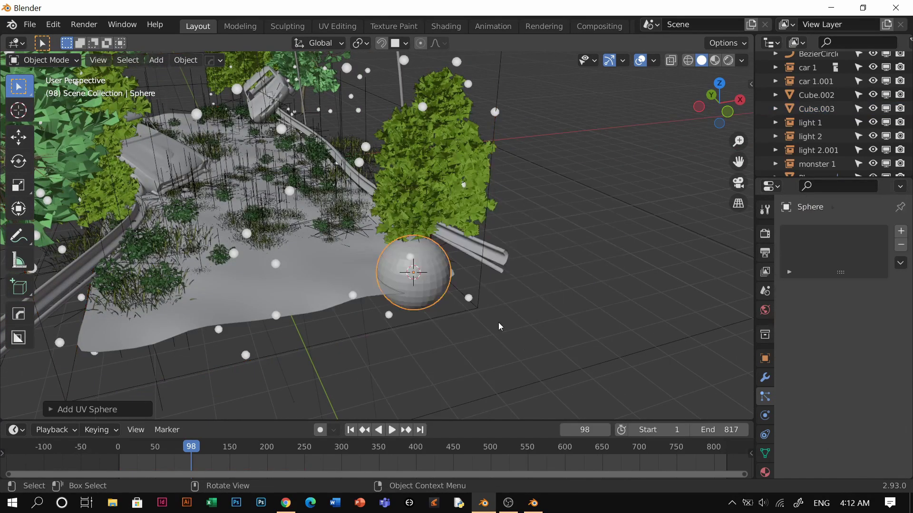
click(137, 412)
click(186, 261)
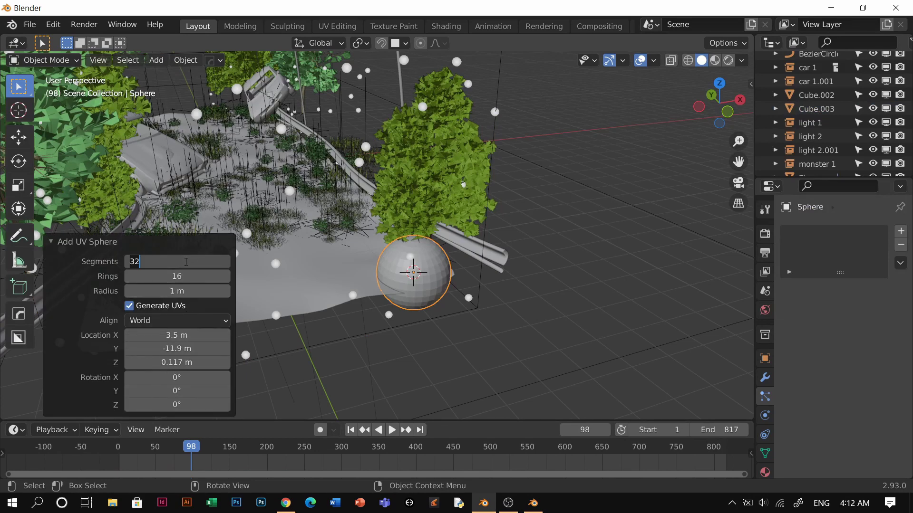
text(12)
key(Return)
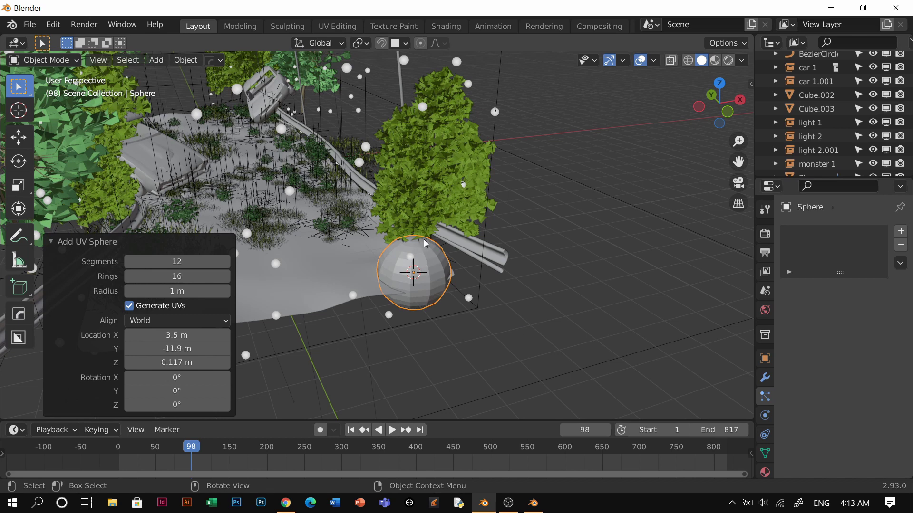
Shade the sphere smooth and move it about -4 m along Y, outside the enclosing cube.
right_click(382, 238)
click(377, 210)
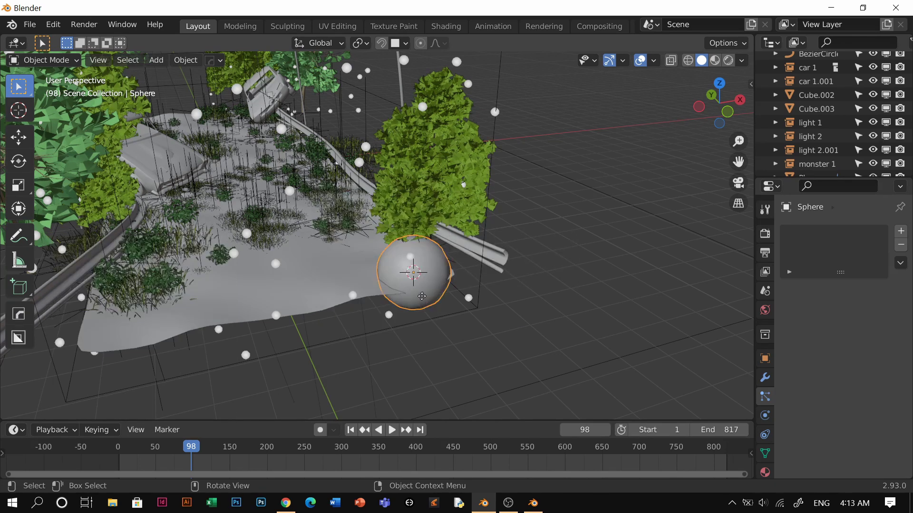
key(g)
key(y)
click(489, 294)
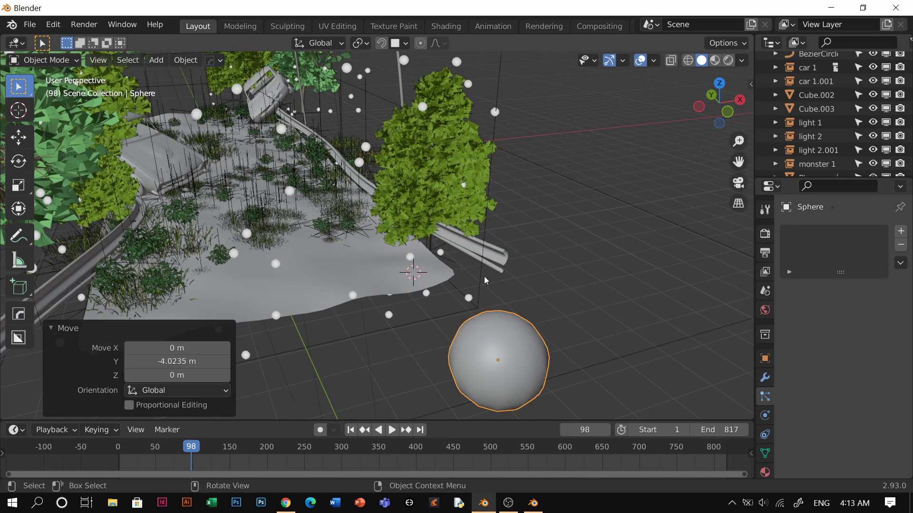
Set the enclosing cube's particles to render as Object, with the sphere as instance object.
click(485, 281)
scroll(872, 392, down, 5)
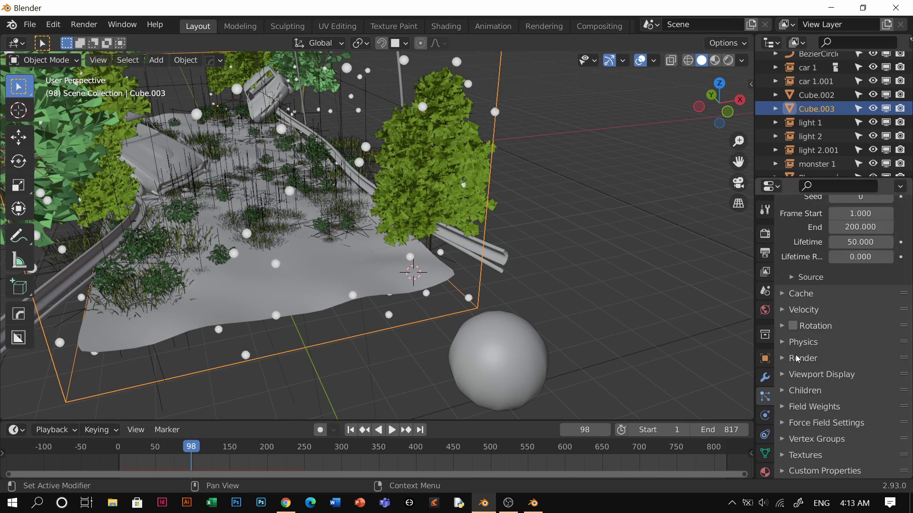
click(797, 359)
click(861, 378)
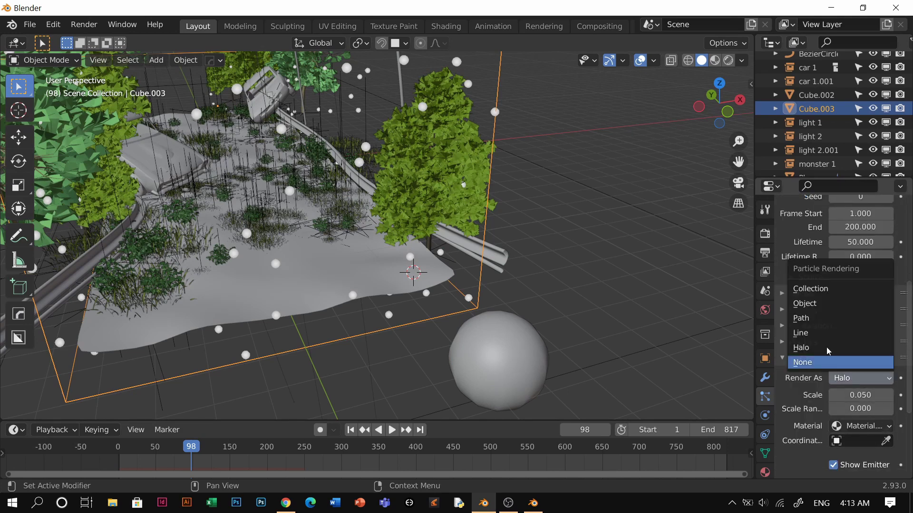
click(851, 301)
scroll(887, 423, down, 3)
click(887, 420)
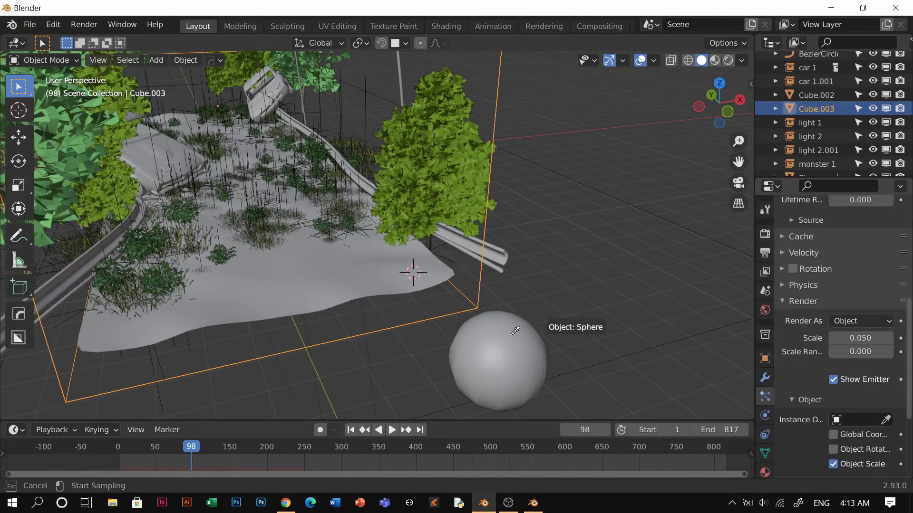
click(506, 340)
middle_drag(506, 340, 403, 325)
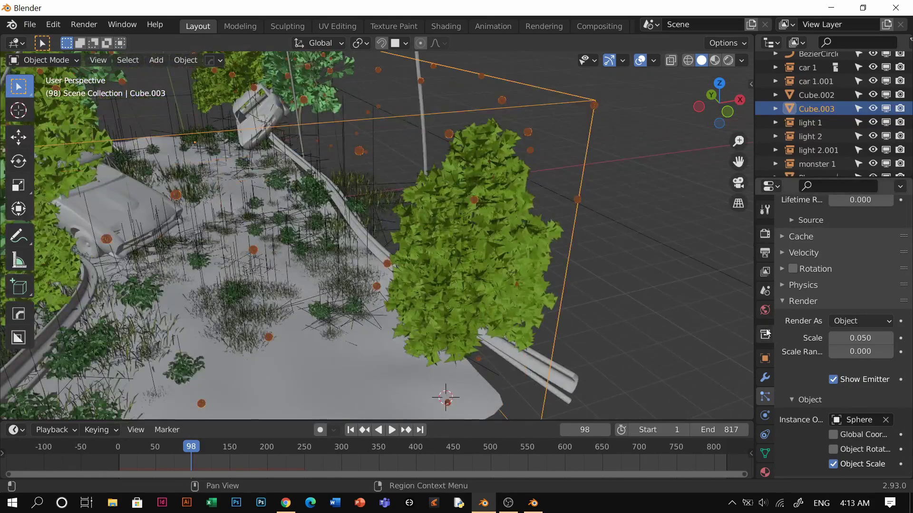
Set the enclosing cube's viewport display back to Textured.
click(764, 360)
click(854, 438)
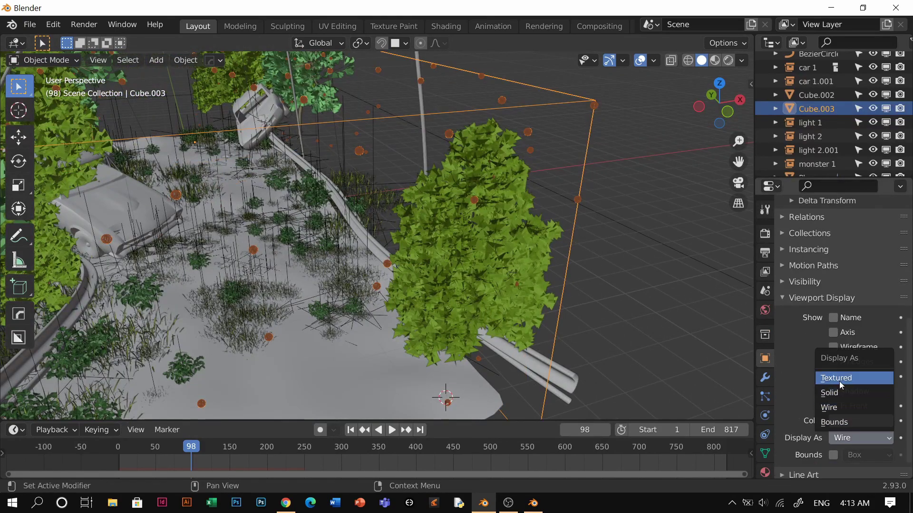
click(839, 378)
Turn off Show Emitter in the particle system's viewport display settings.
click(765, 397)
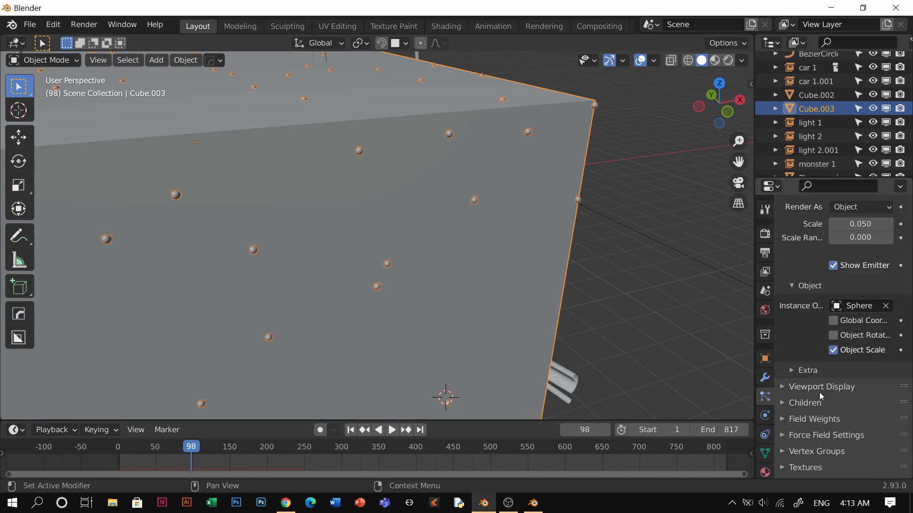
scroll(865, 269, down, 1)
click(805, 374)
scroll(874, 394, down, 3)
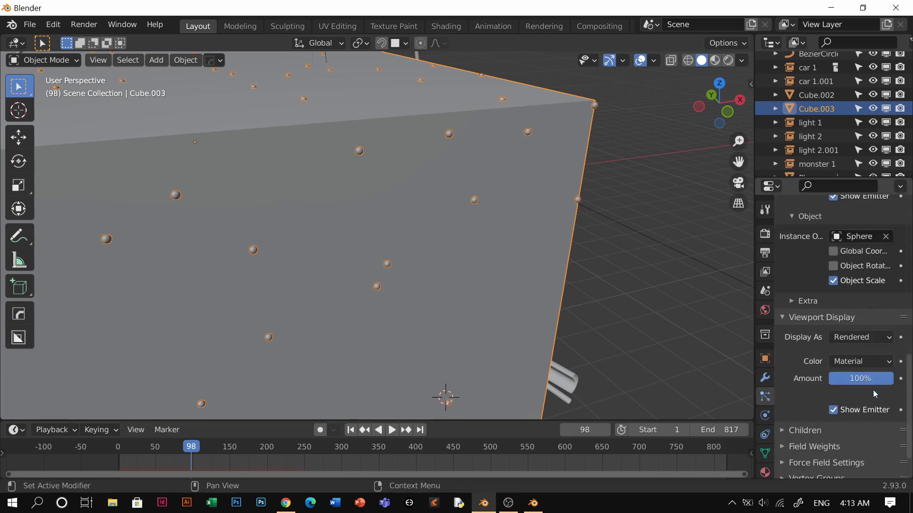
click(852, 412)
Turn off Show Emitter in the particle system's render settings.
scroll(831, 392, up, 7)
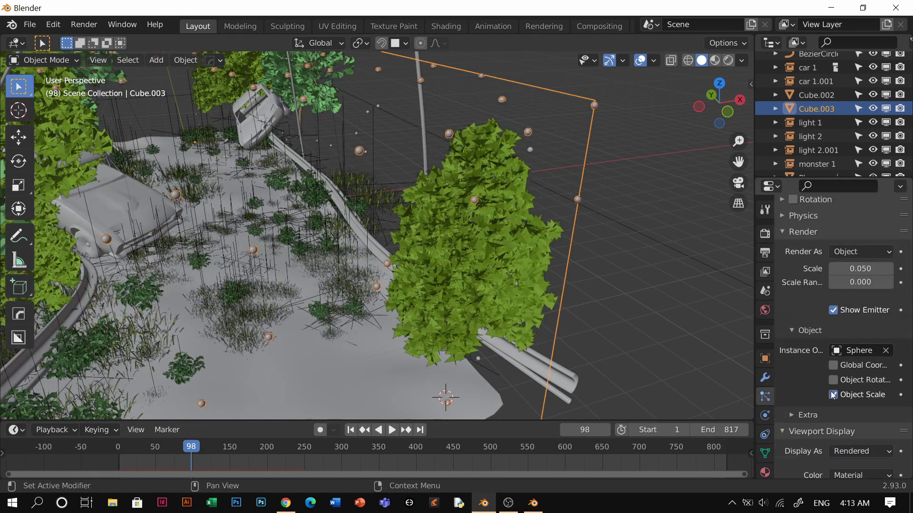
click(803, 251)
click(803, 244)
click(803, 244)
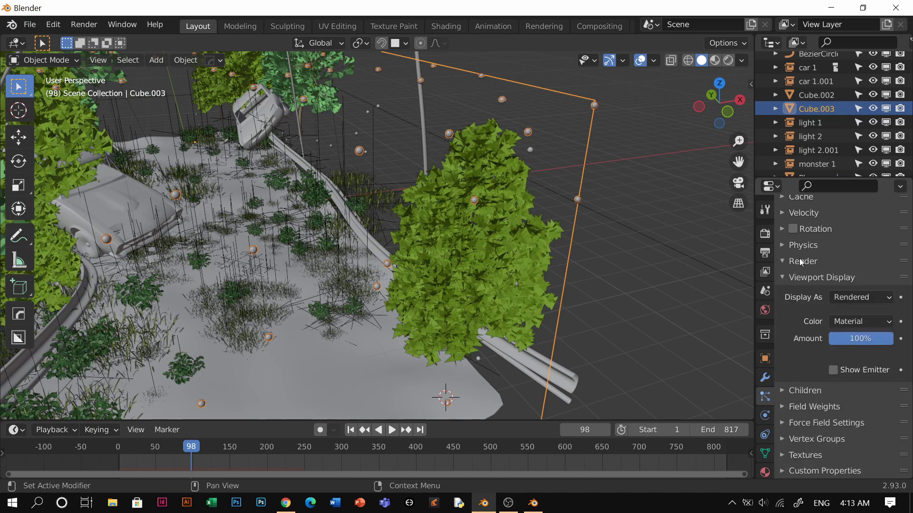
click(802, 261)
Switch the viewport shading to Material Preview.
shift+middle_drag(390, 264, 418, 257)
key(z)
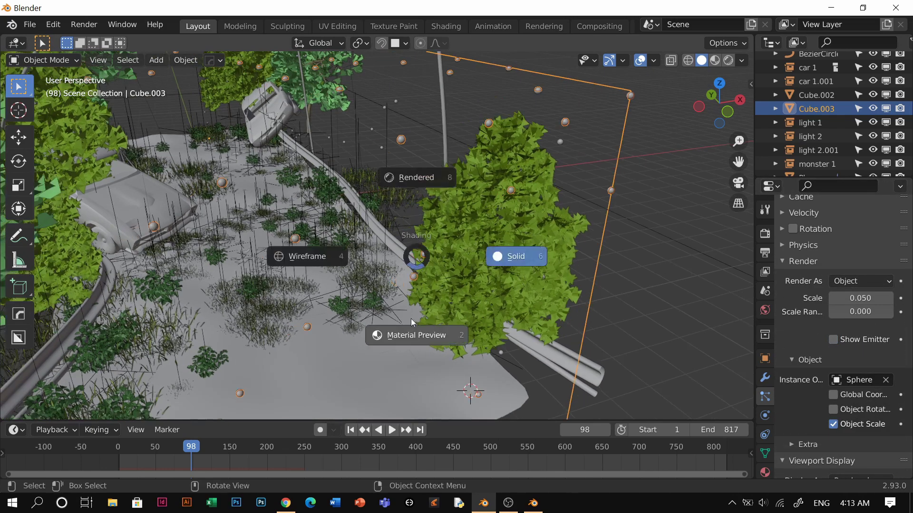
click(412, 320)
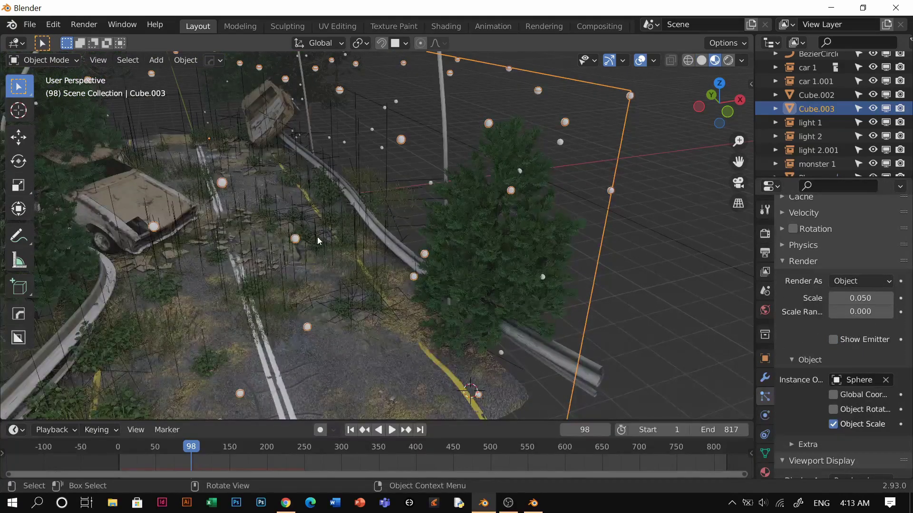
Hide the grass COL and tree COL 1 collections in the viewport.
shift+middle_drag(318, 241, 351, 255)
scroll(813, 132, up, 5)
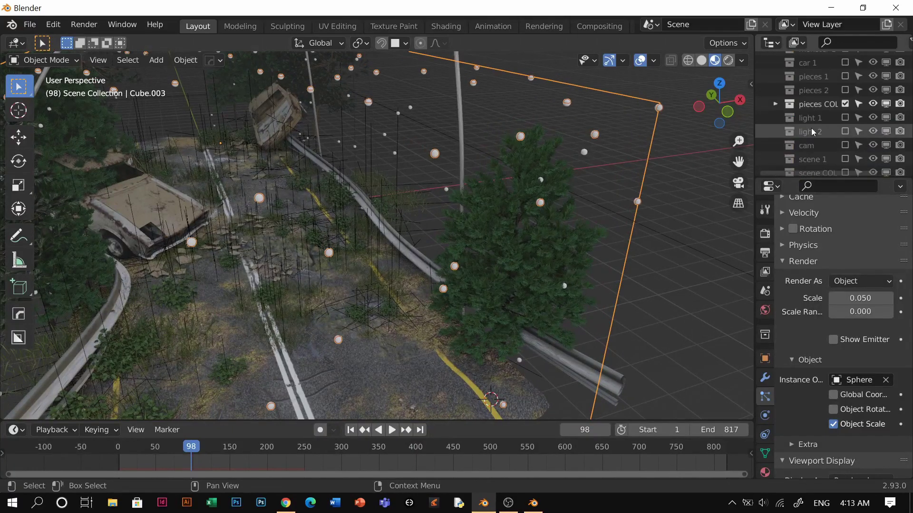
scroll(827, 135, up, 3)
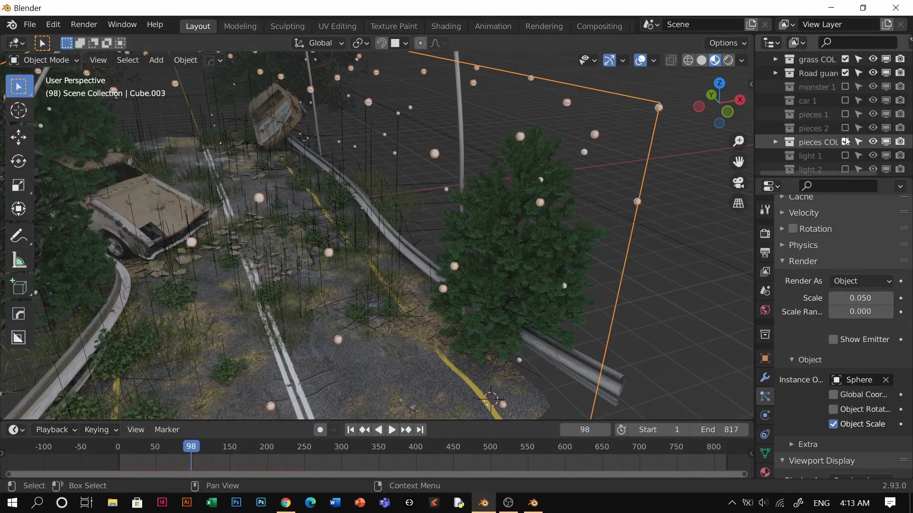
click(873, 59)
scroll(874, 100, up, 5)
click(873, 108)
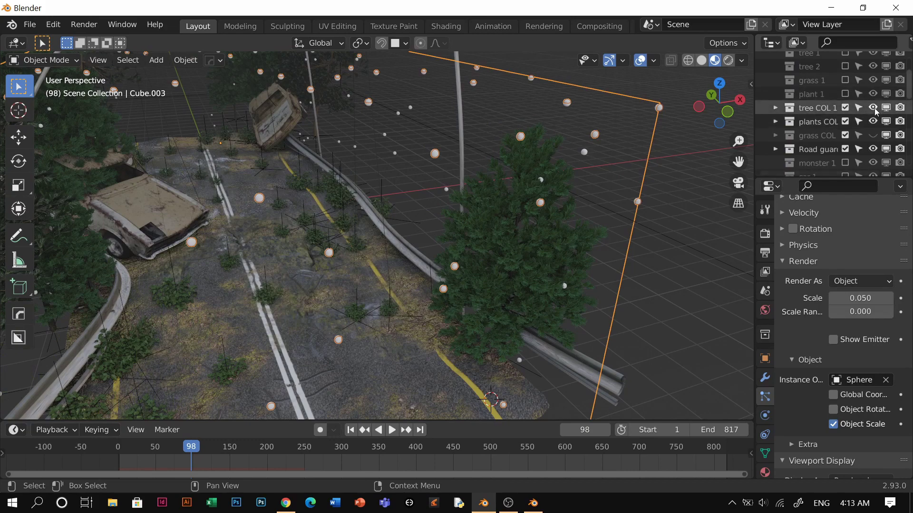
Play the animation from the first frame to check the sphere particles' movement over the road, and return to frame 1.
mouse_move(418, 227)
middle_down()
mouse_move(278, 252)
mouse_move(332, 216)
mouse_move(420, 240)
middle_up()
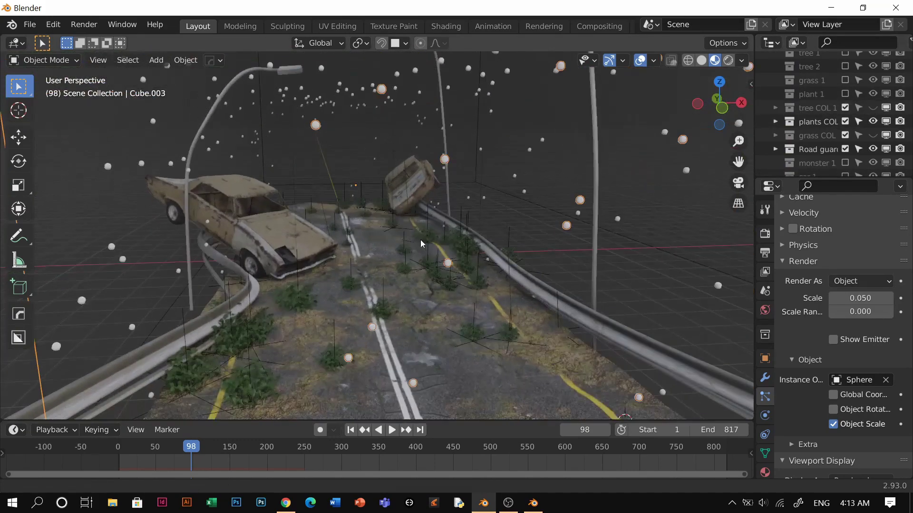
key(space)
key(space)
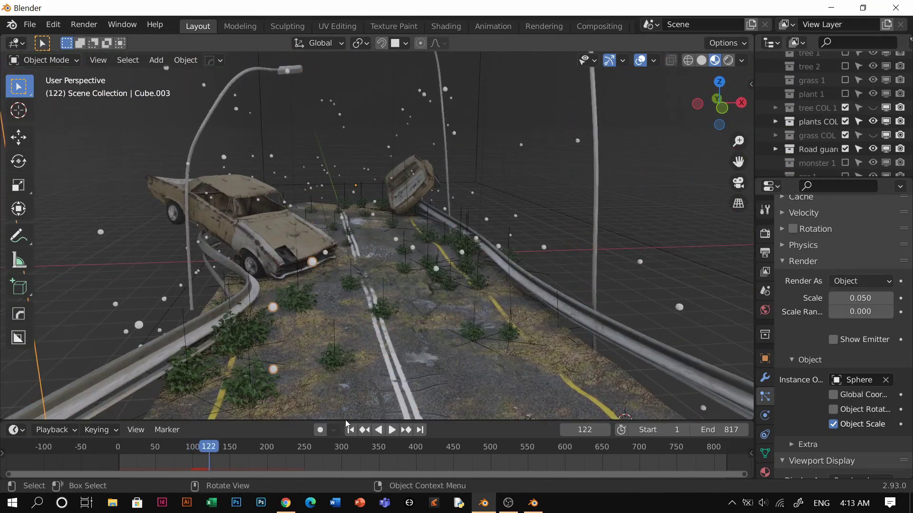
key(shift+Left)
key(space)
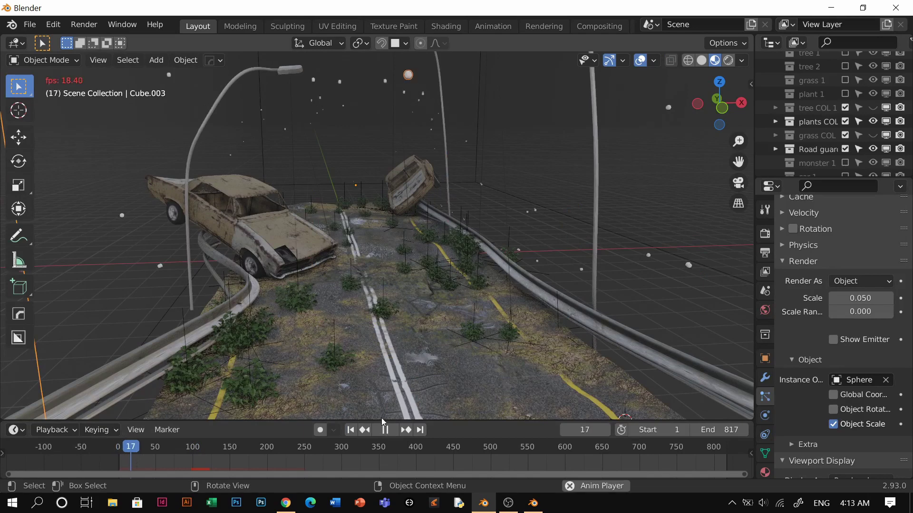
key(space)
key(shift+Left)
Set the physics type of the enclosing cube's particle system to Boids.
scroll(824, 340, down, 5)
scroll(824, 341, up, 8)
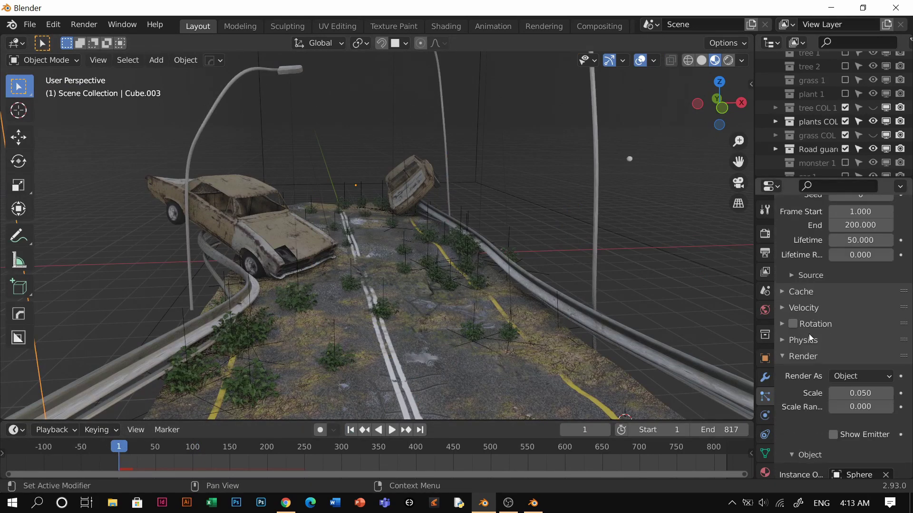
click(800, 342)
click(860, 360)
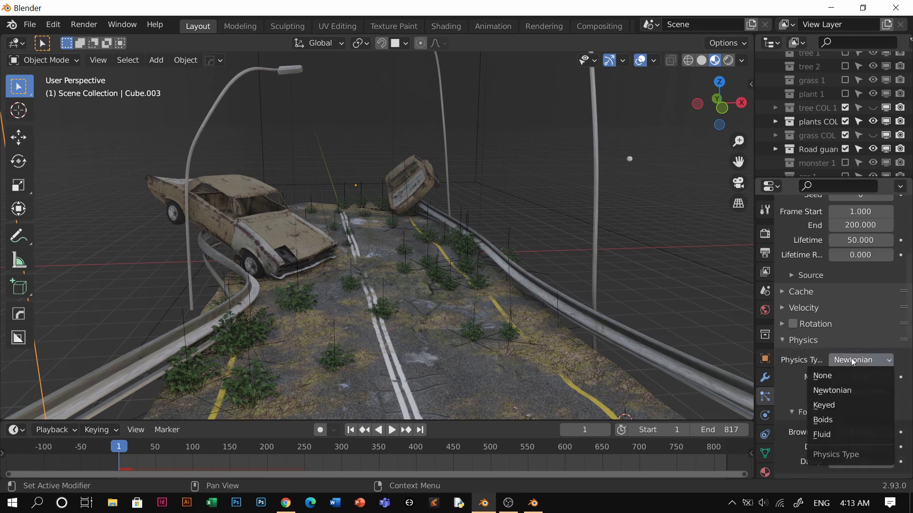
click(828, 424)
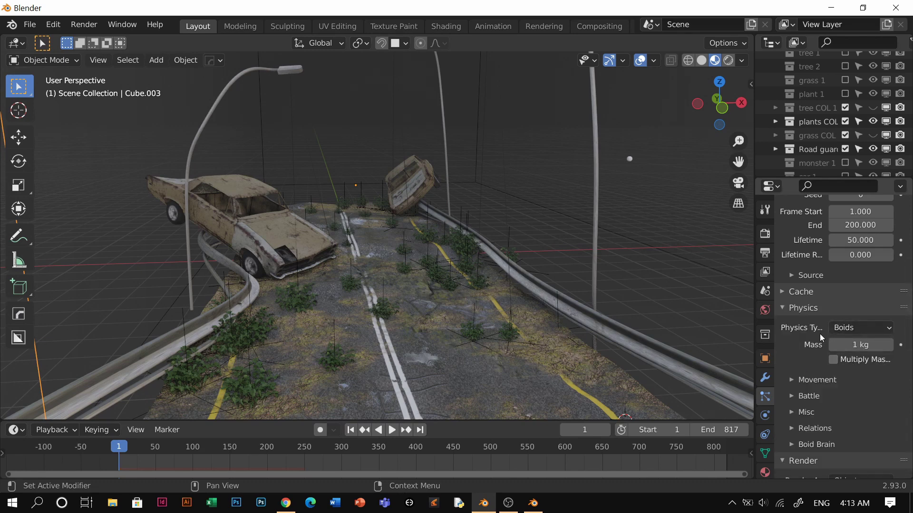
Set the boids' minimum air speed to 0.242 and play the animation to test their movement.
click(829, 379)
scroll(832, 373, down, 3)
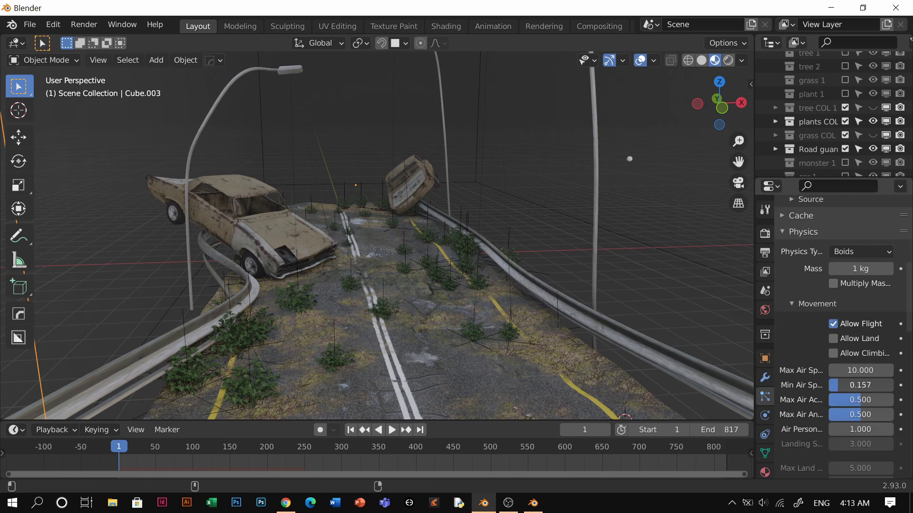
drag(860, 385, 868, 385)
key(space)
Set the particle emission's Frame Start and End to -1 and Lifetime to 832.4, and return to the first frame.
scroll(858, 328, up, 3)
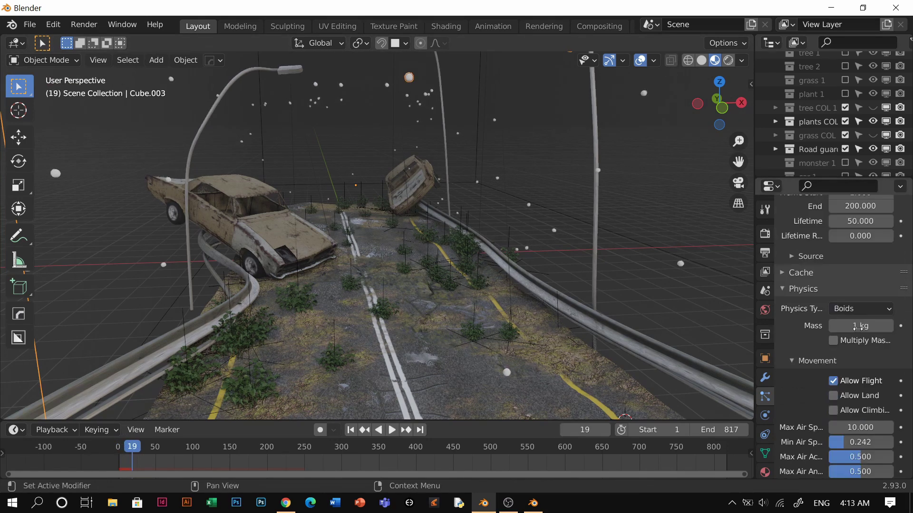
scroll(858, 327, up, 5)
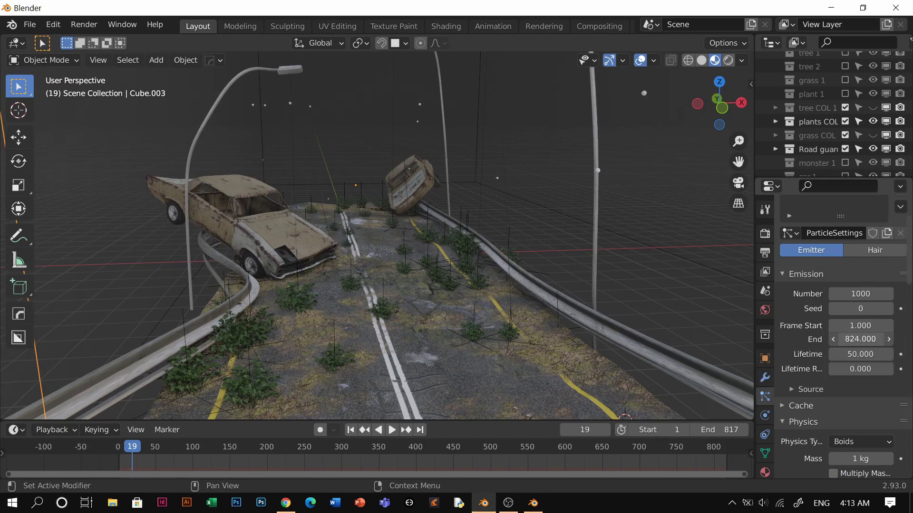
drag(861, 339, 827, 339)
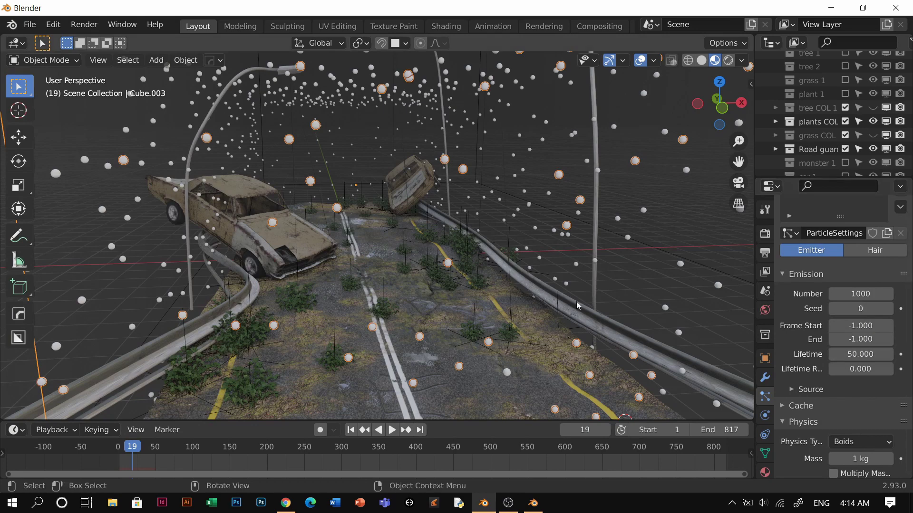
key(Right)
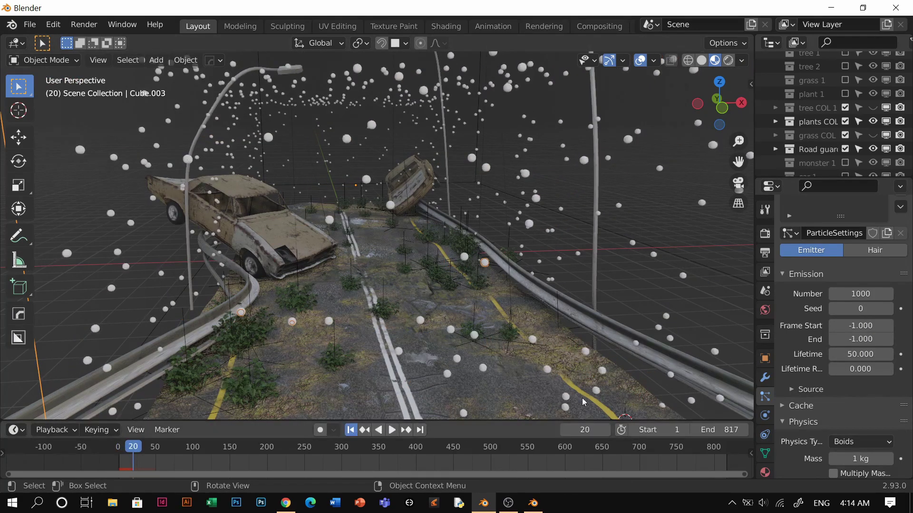
key(shift+Left)
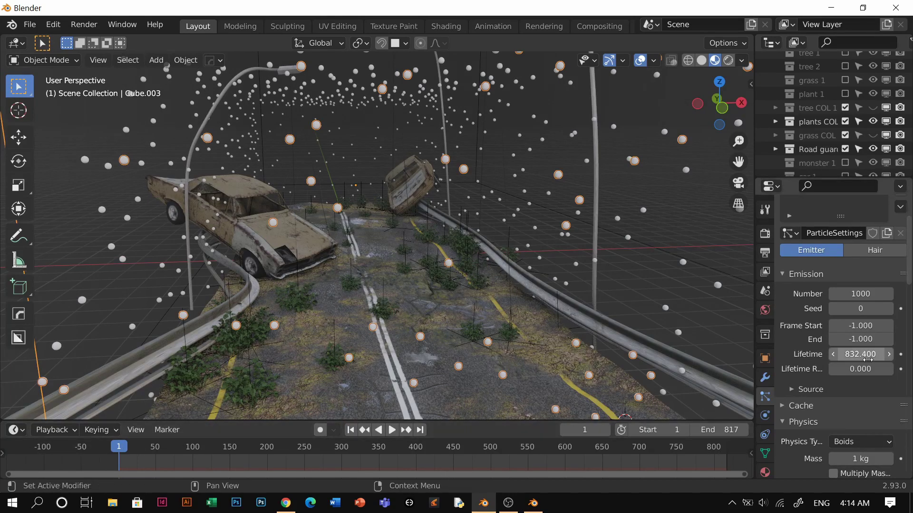
Try the Use Modifier Stack option in the particle emission's source settings.
click(824, 391)
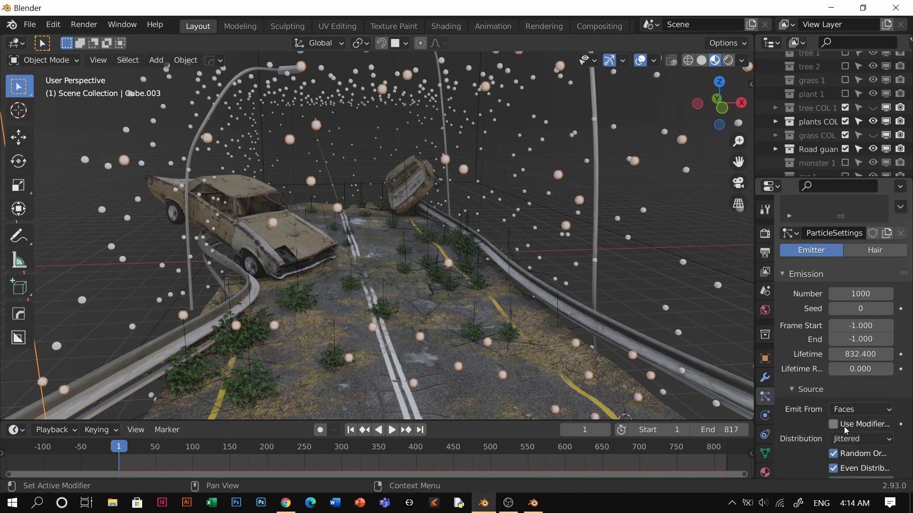
scroll(846, 430, down, 2)
click(849, 392)
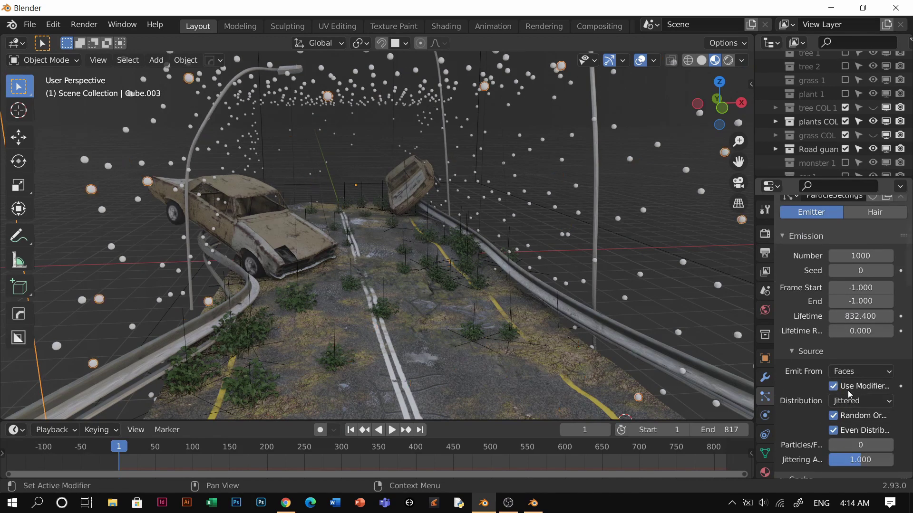
click(850, 393)
middle_drag(480, 314, 478, 308)
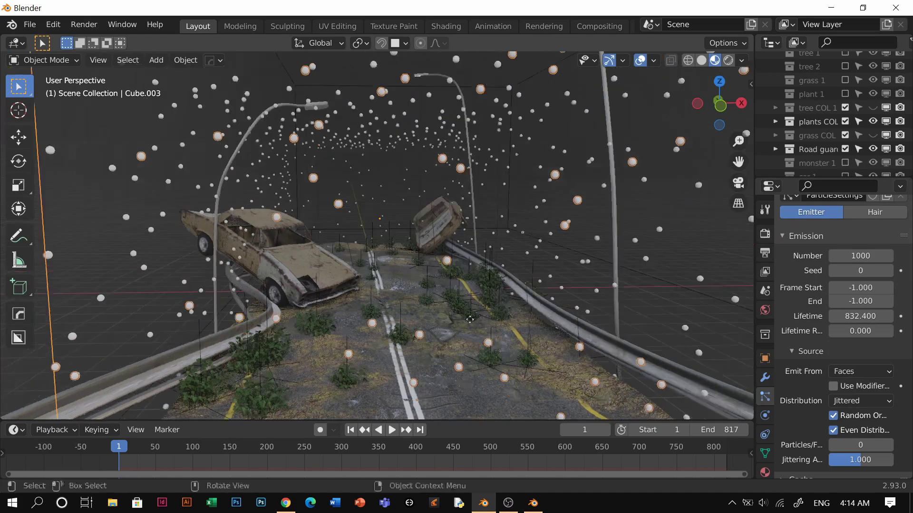
Emit the particles from the cube's Volume and greatly reduce their number.
key(g)
click(468, 348)
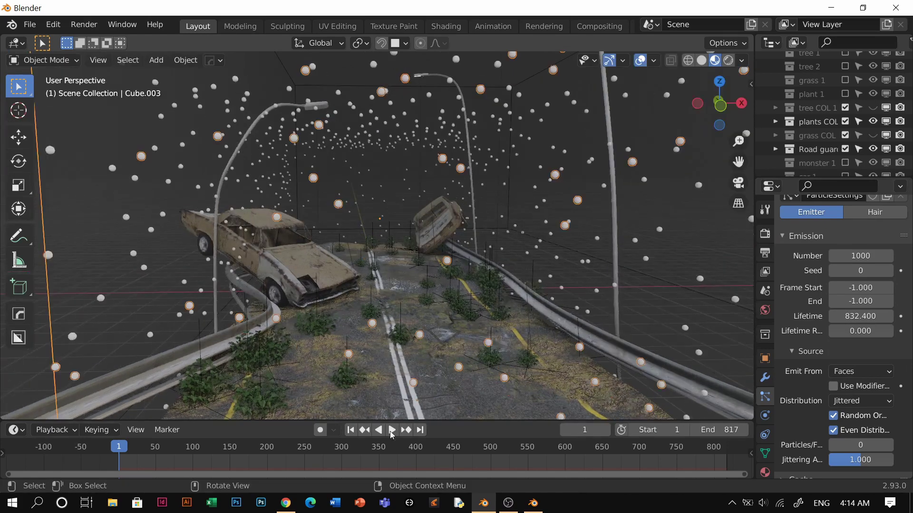
click(869, 373)
click(846, 416)
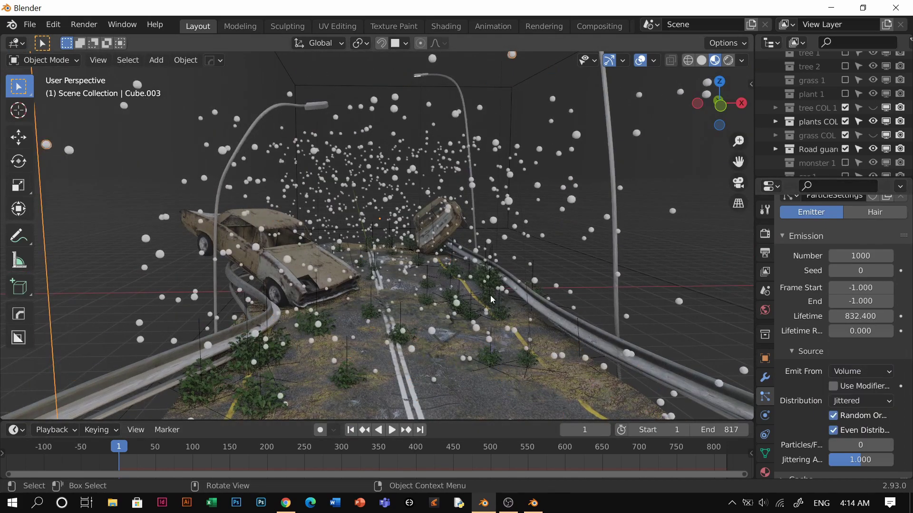
middle_drag(492, 300, 508, 285)
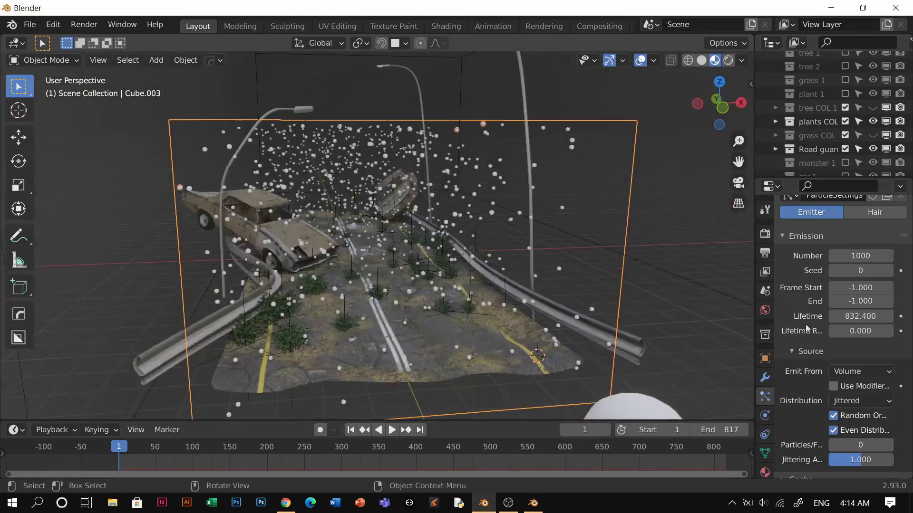
key(Return)
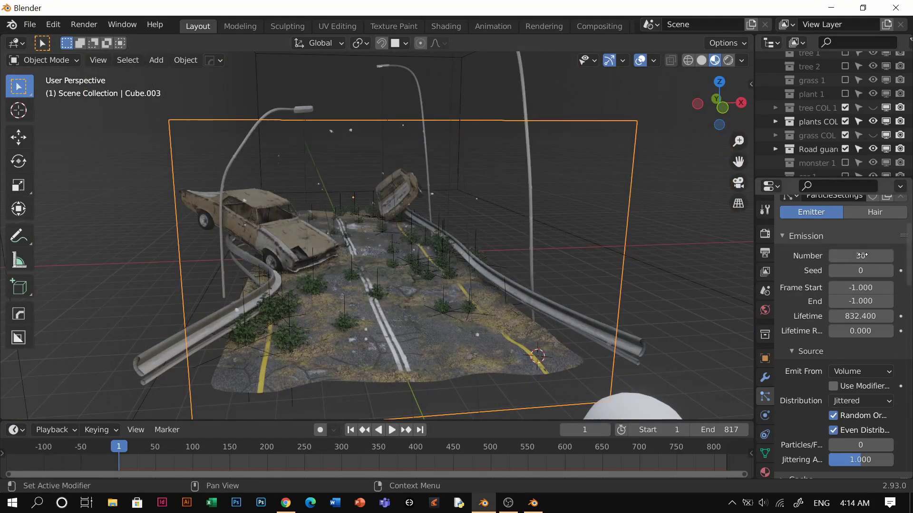
Set the particles' render Scale to 0.021 and Scale Randomness to 1.
scroll(409, 255, up, 3)
middle_drag(400, 249, 412, 176)
scroll(827, 360, down, 9)
scroll(835, 382, down, 15)
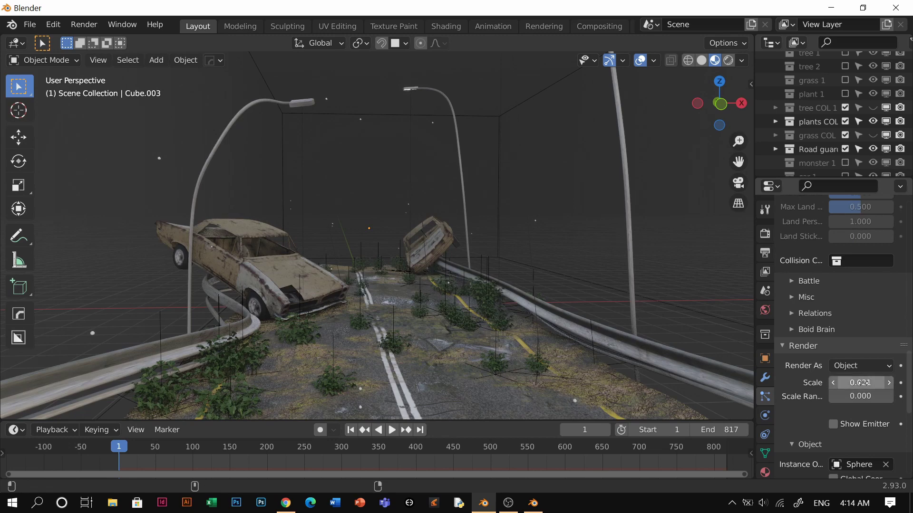
drag(855, 396, 870, 396)
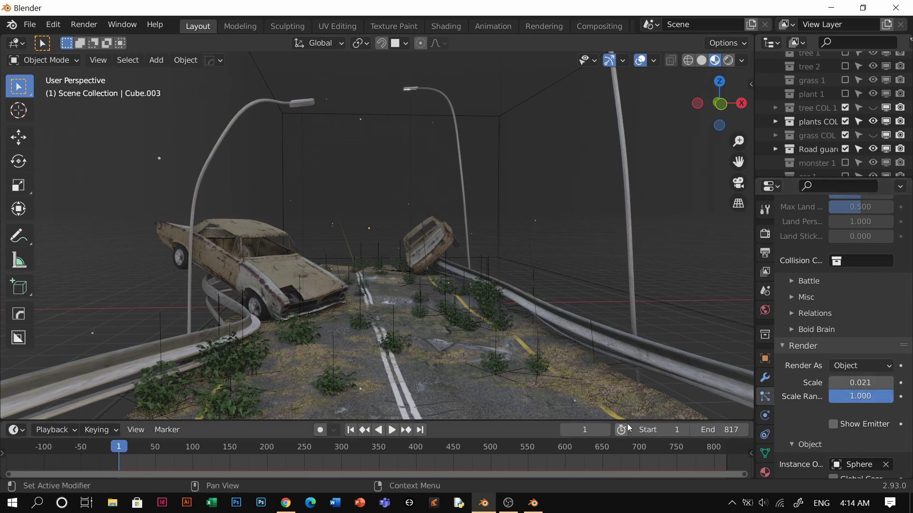
Select the source sphere beside the road and give it a new material.
middle_drag(504, 293, 682, 412)
click(682, 412)
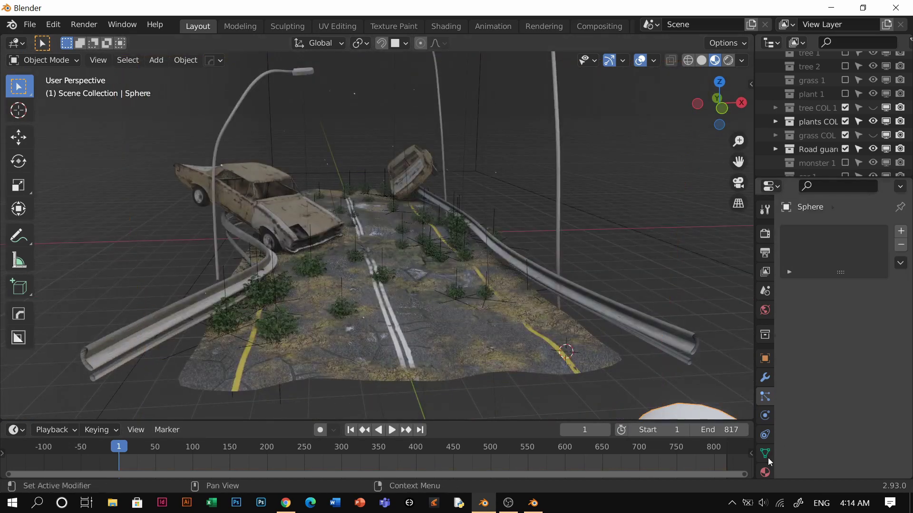
click(765, 472)
click(855, 287)
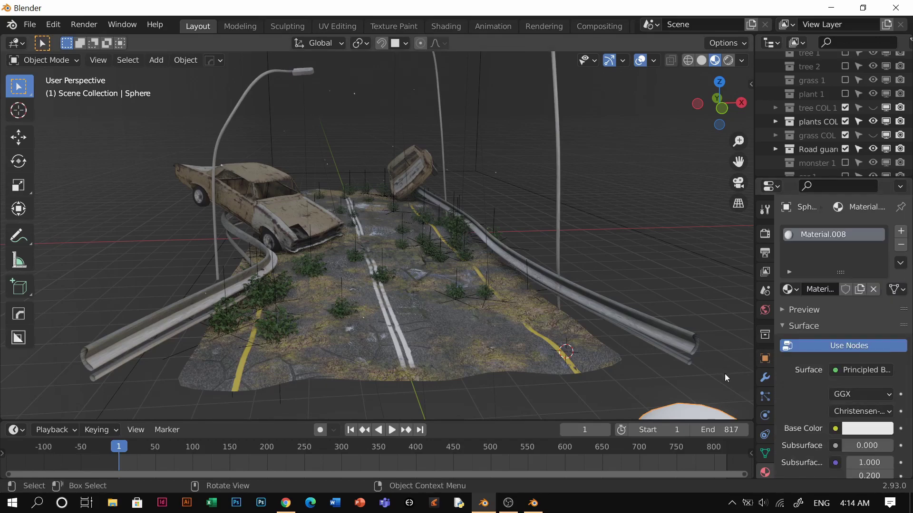
Change the sphere material's surface to an Emission shader with a strength of 5.
middle_drag(722, 377, 661, 378)
scroll(661, 378, down, 3)
click(863, 370)
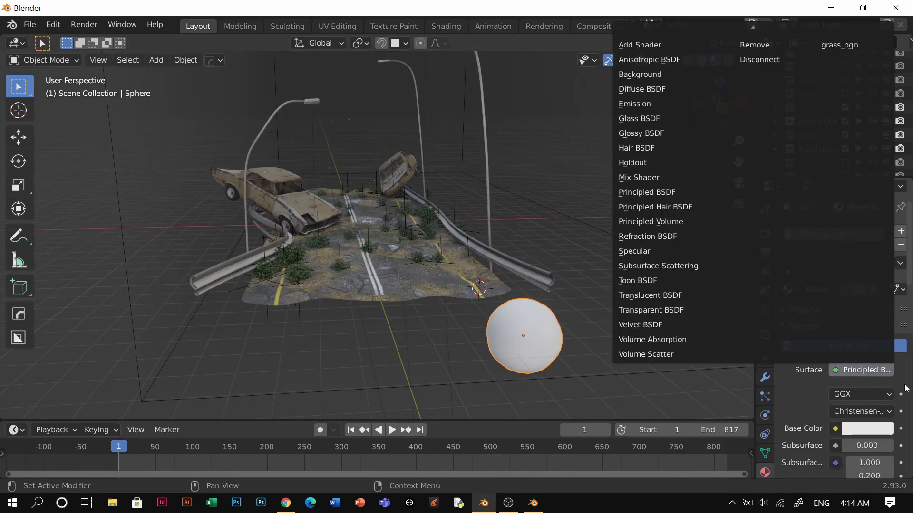
click(637, 98)
text(5)
key(Return)
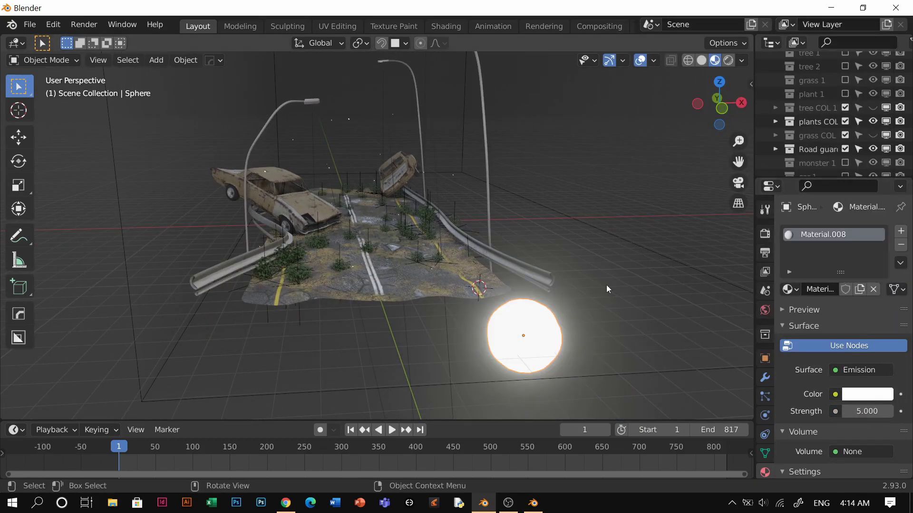
Set the sphere's emission color to a light orange and check the glowing particles over the road.
click(861, 395)
click(816, 268)
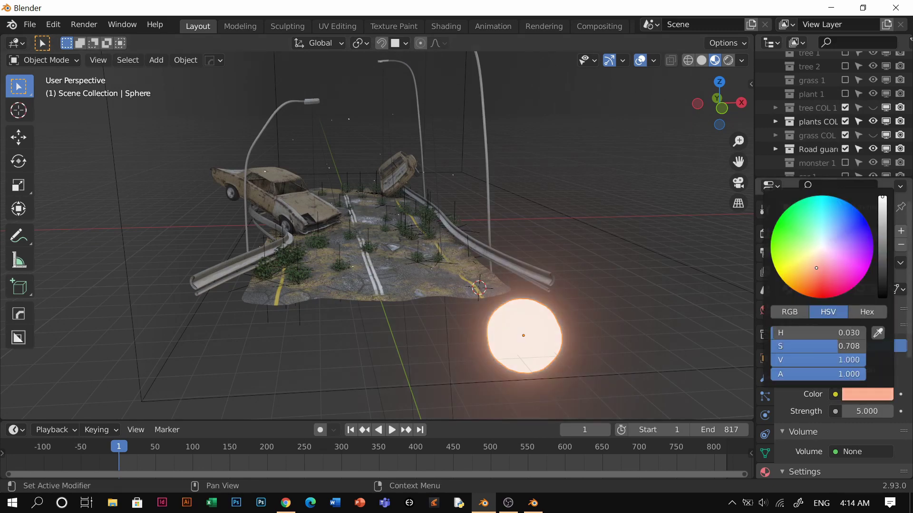
scroll(415, 269, up, 4)
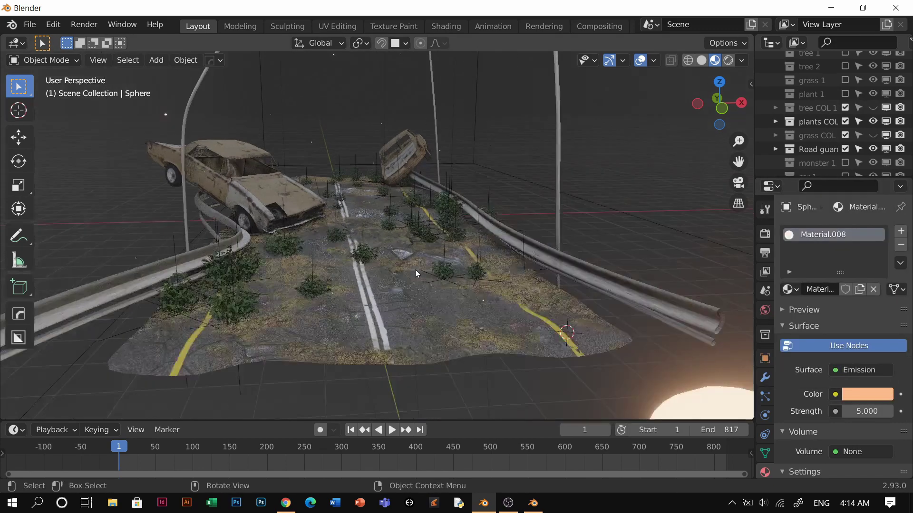
scroll(438, 295, down, 4)
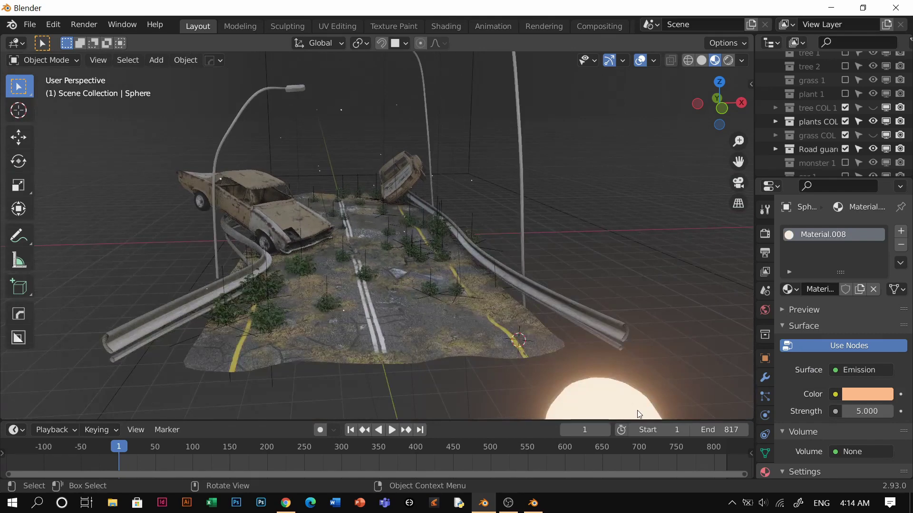
Hide the source Sphere object in the viewport.
scroll(844, 166, down, 10)
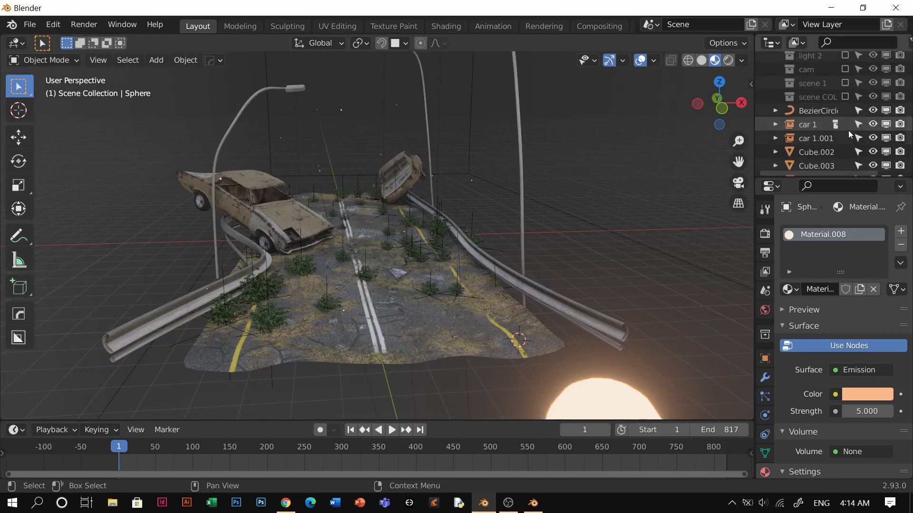
scroll(851, 170, down, 1)
click(873, 163)
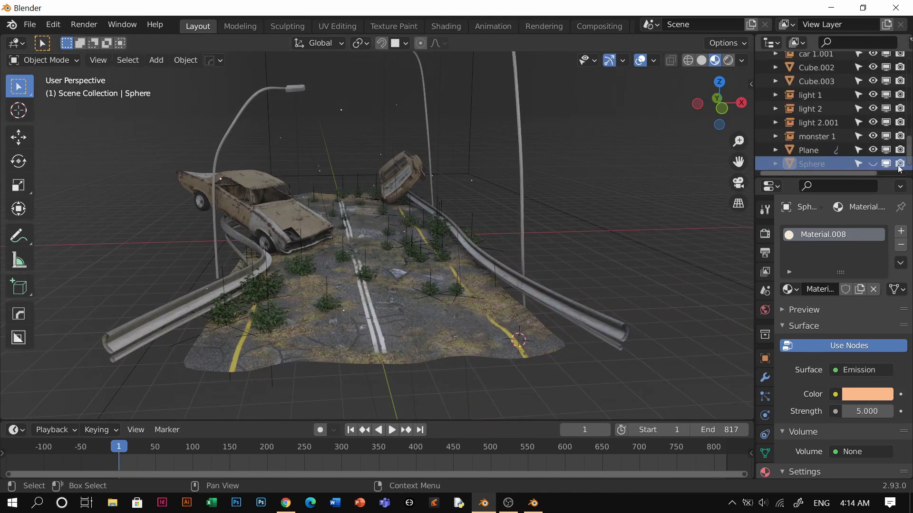
Play the animation in rendered shading and examine the glowing particles drifting around the street lights.
scroll(513, 282, up, 2)
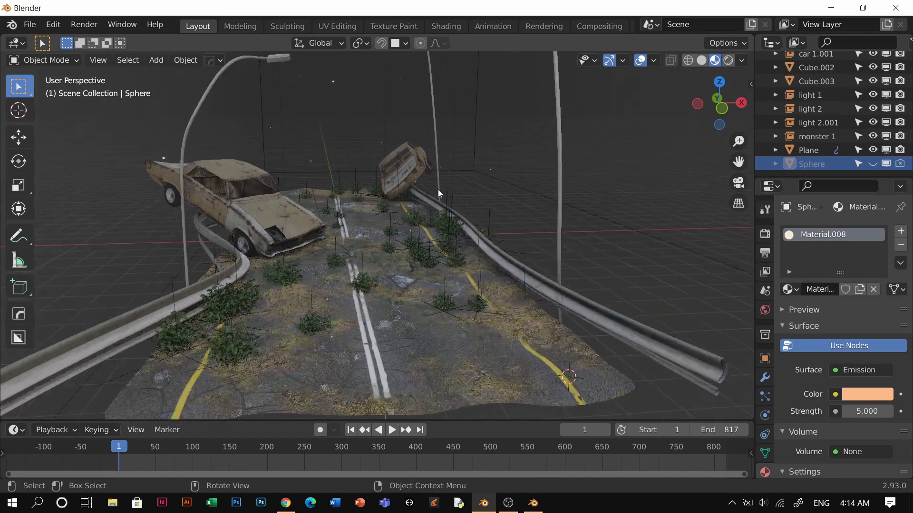
key(z)
scroll(426, 238, up, 2)
mouse_move(425, 238)
middle_down()
mouse_move(424, 210)
mouse_move(404, 255)
middle_up()
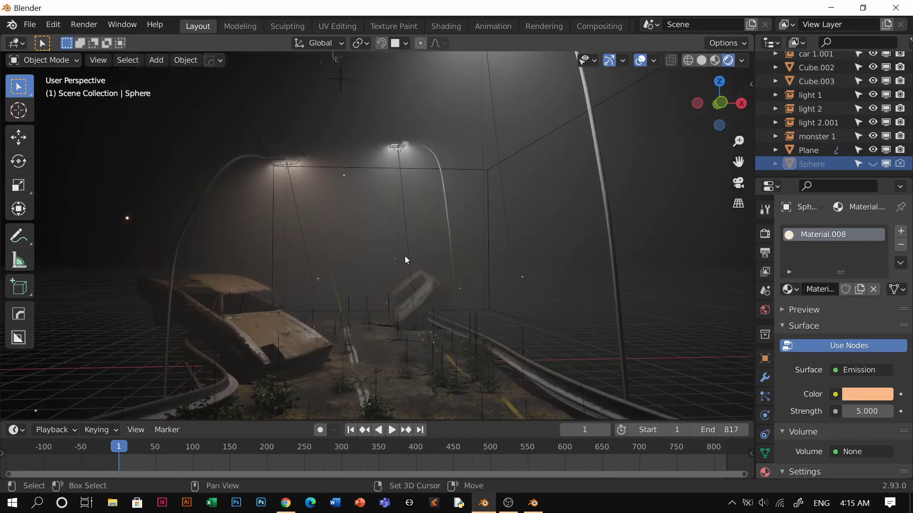
key(space)
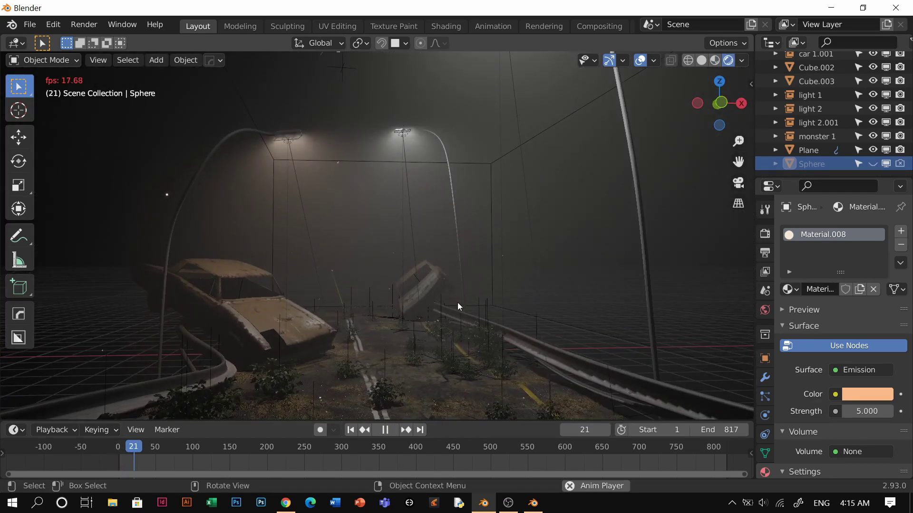
key(space)
Add a Turbulence force field over the road in solid shading and raise it about 1.18 m along Z.
key(z)
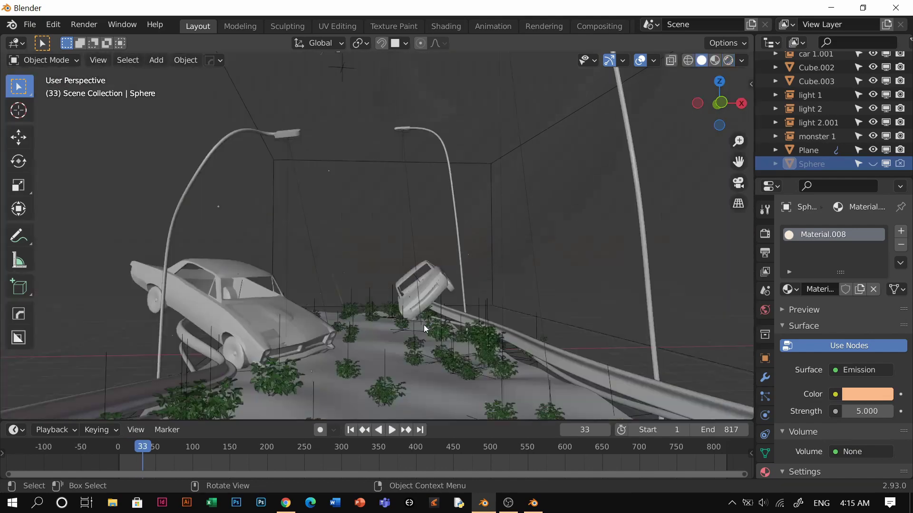
mouse_move(423, 324)
middle_down()
mouse_move(449, 357)
mouse_move(389, 330)
mouse_move(345, 243)
middle_up()
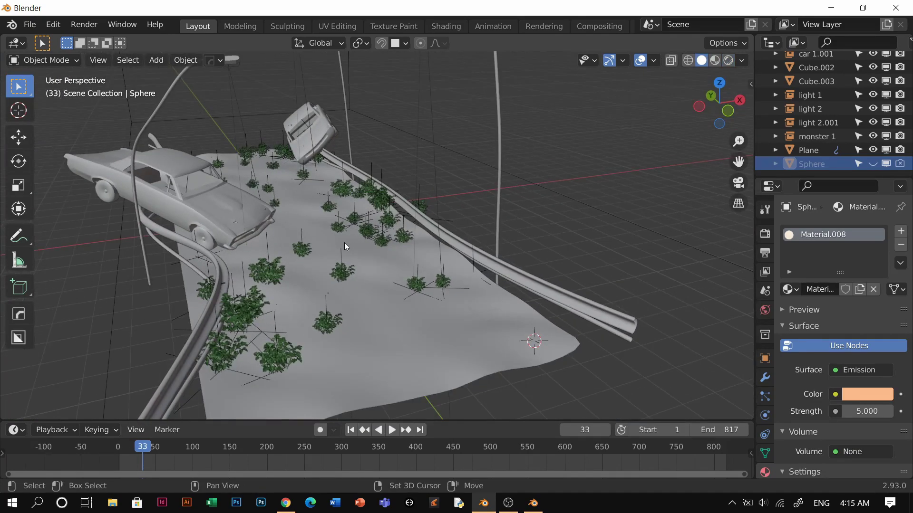
key(shift+a)
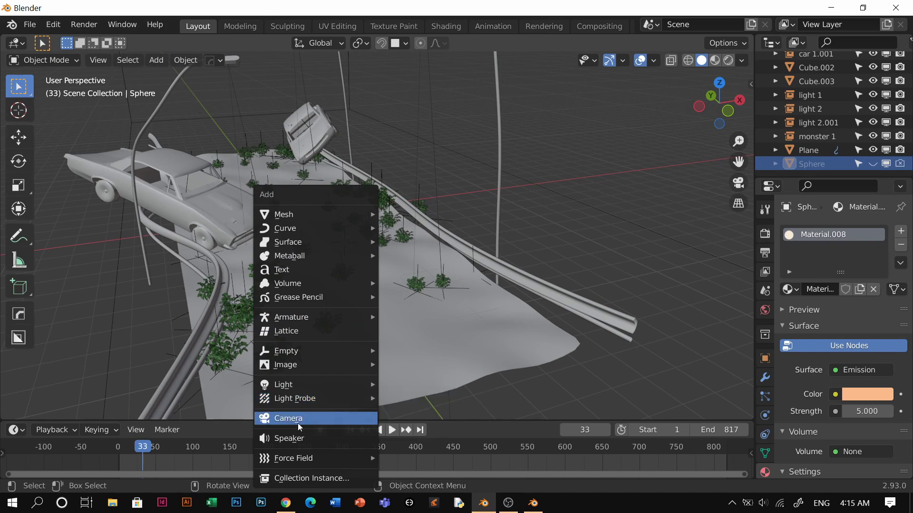
mouse_move(295, 458)
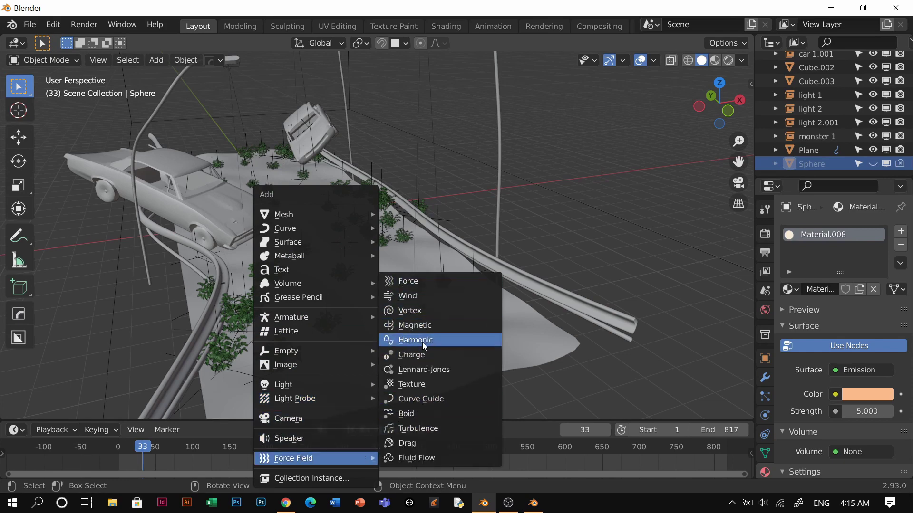
click(422, 427)
key(g)
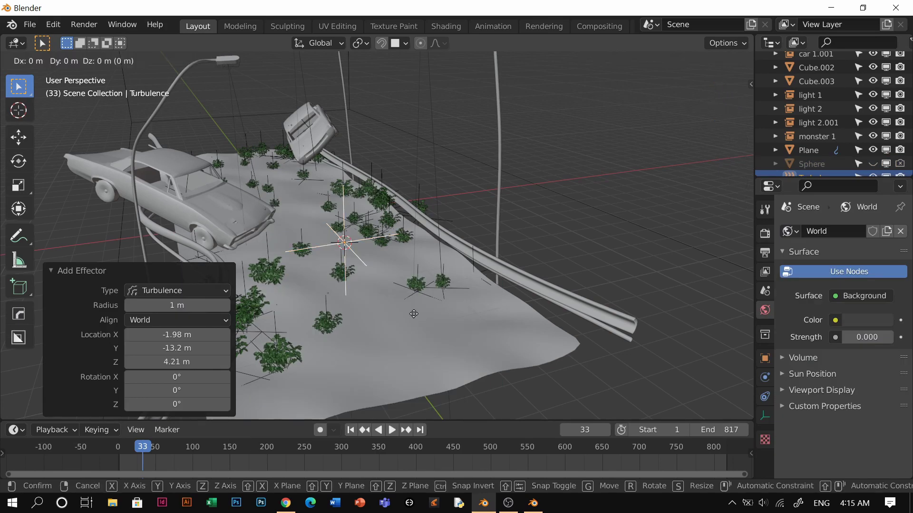
key(z)
click(362, 243)
shift+middle_drag(363, 243, 421, 307)
middle_drag(421, 308, 426, 315)
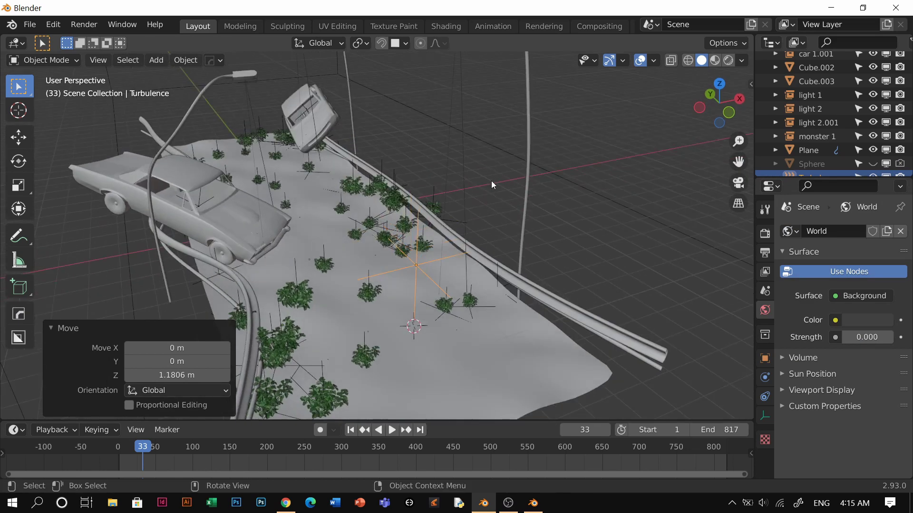
Return to frame 1 and isolate the particle emitter Cube.003, the road Plane and the Turbulence field in local view.
click(357, 417)
middle_drag(397, 288, 371, 287)
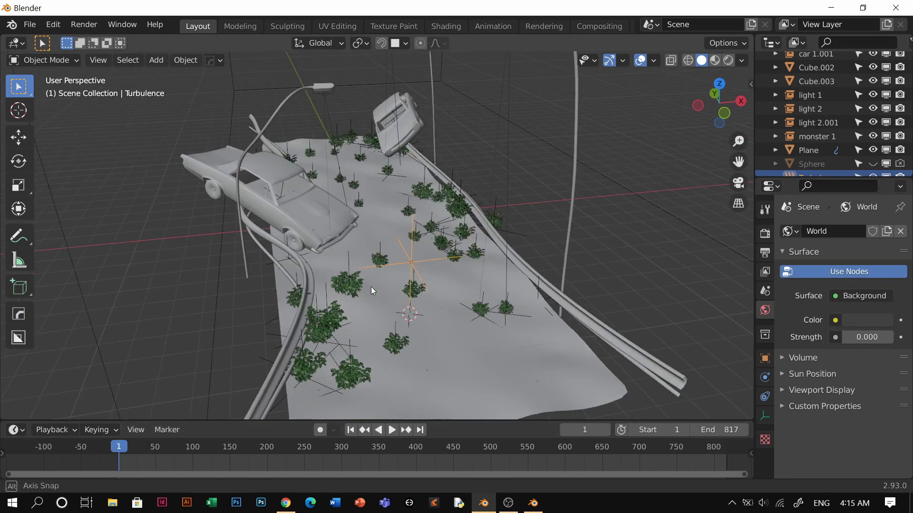
click(525, 196)
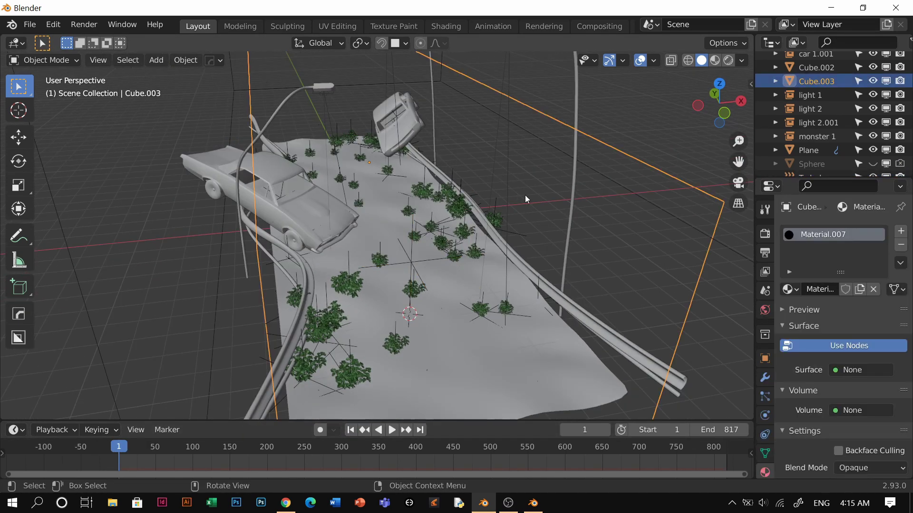
shift+click(430, 270)
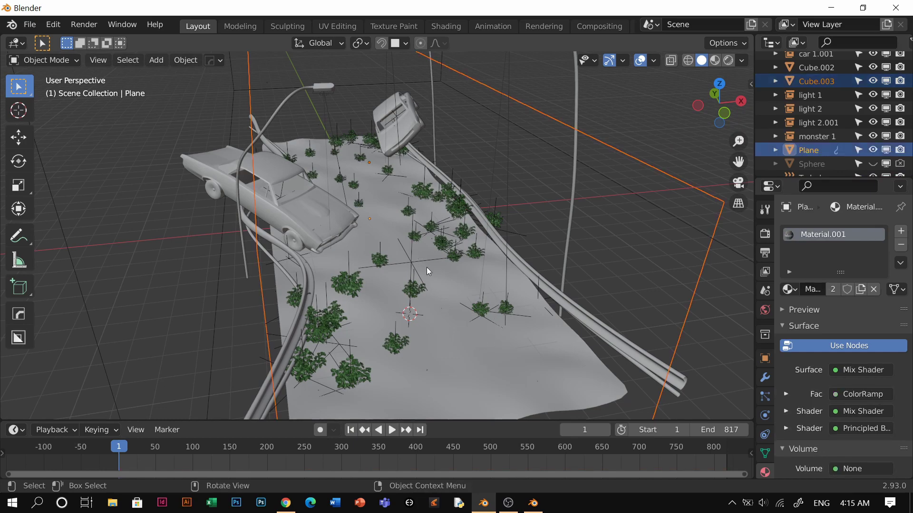
middle_drag(427, 267, 413, 222)
shift+click(415, 225)
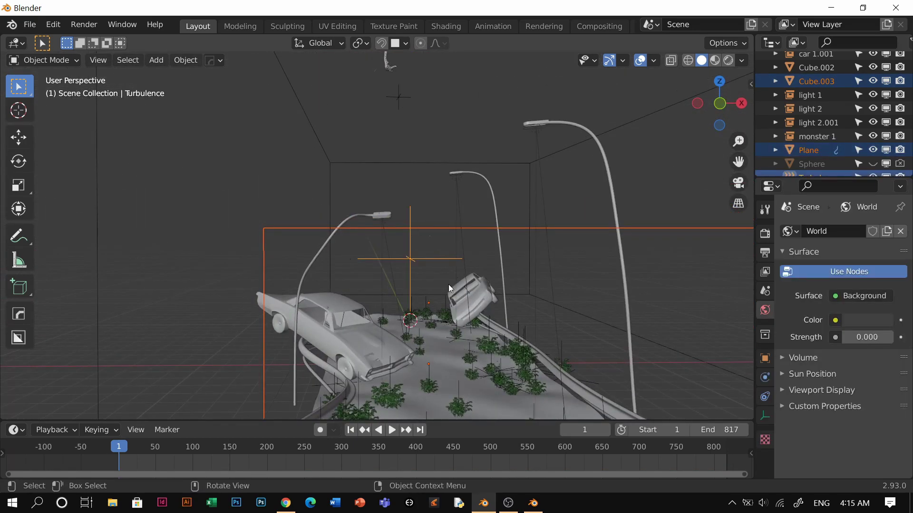
key(KP_Divide)
middle_drag(435, 283, 397, 268)
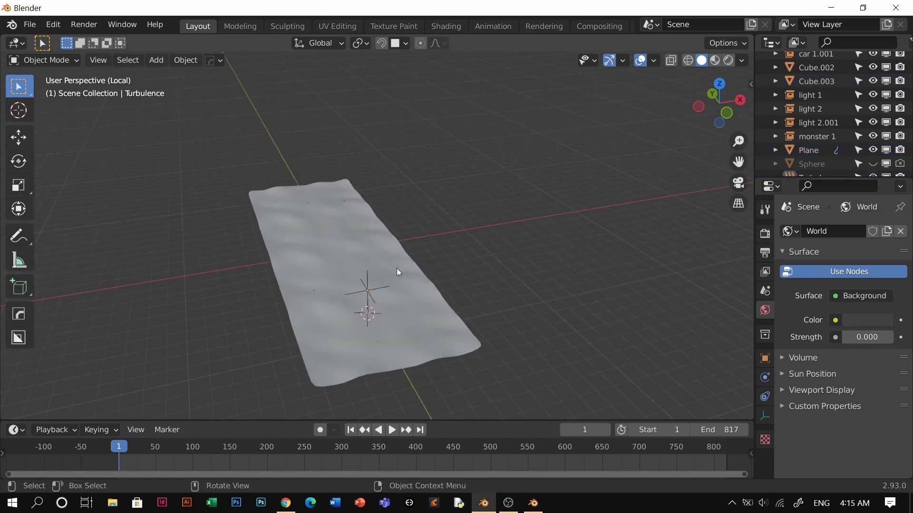
Select Cube.003 and examine its particles' motion during playback of the isolated scene in rendered shading.
key(z)
click(392, 311)
mouse_move(392, 311)
middle_down()
mouse_move(399, 211)
mouse_move(344, 290)
mouse_move(369, 273)
mouse_move(371, 250)
mouse_move(384, 293)
middle_up()
key(z)
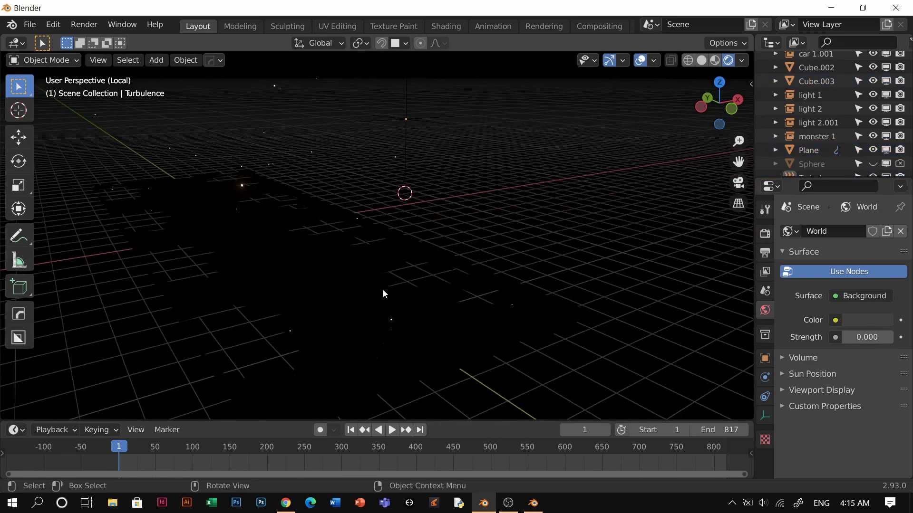
key(space)
click(407, 157)
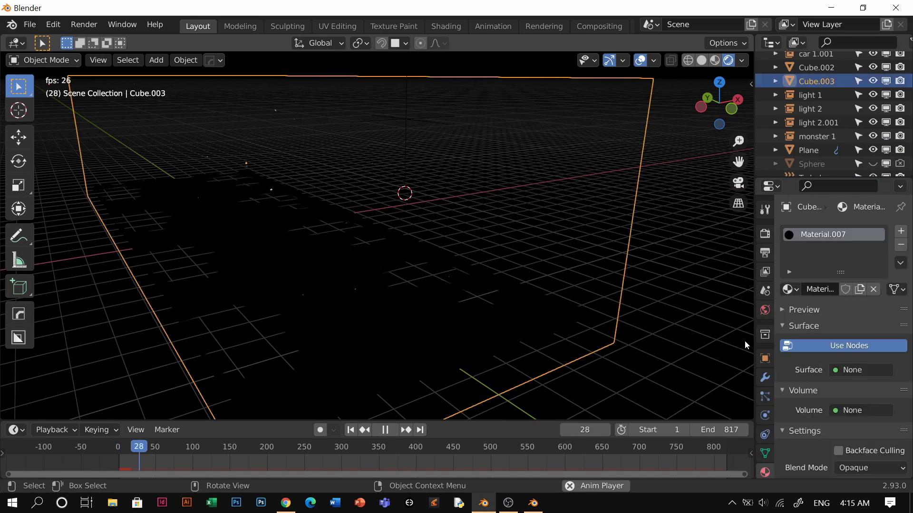
scroll(846, 417, down, 1)
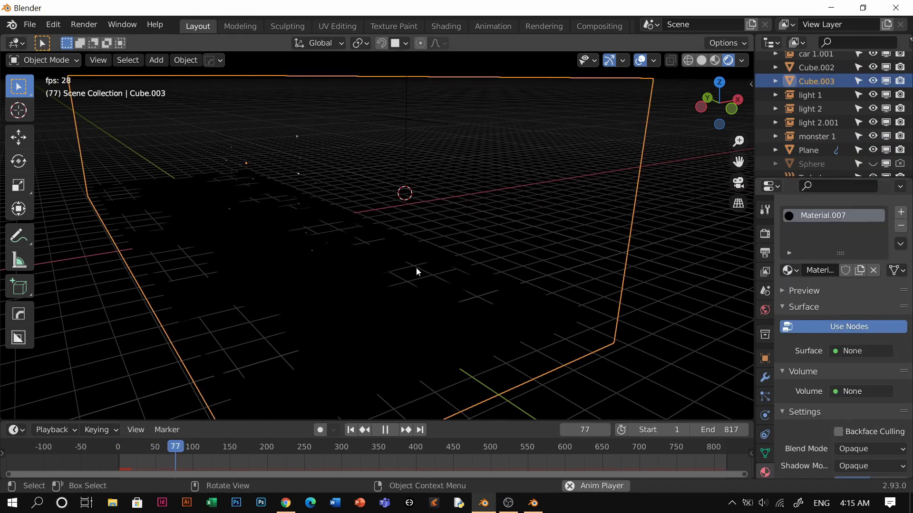
middle_drag(417, 271, 536, 296)
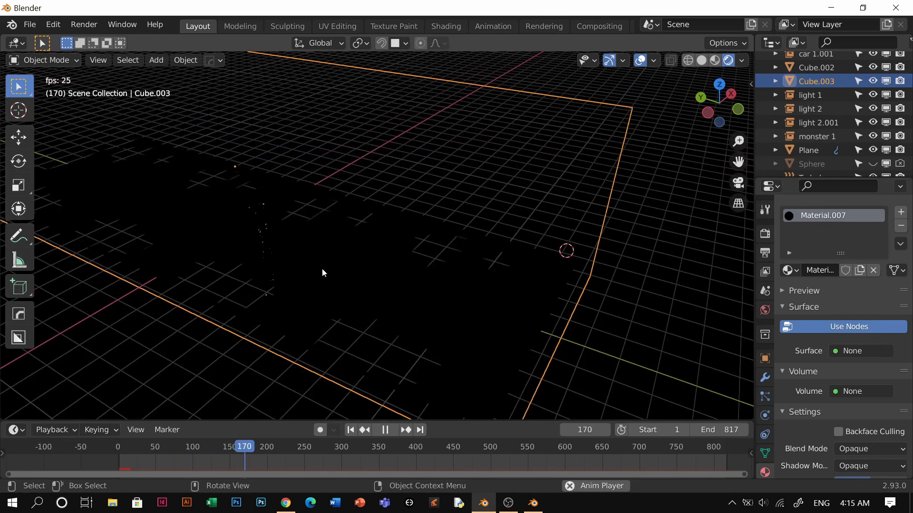
key(space)
Switch to material preview and watch the particles move over the textured road during playback.
key(z)
click(469, 366)
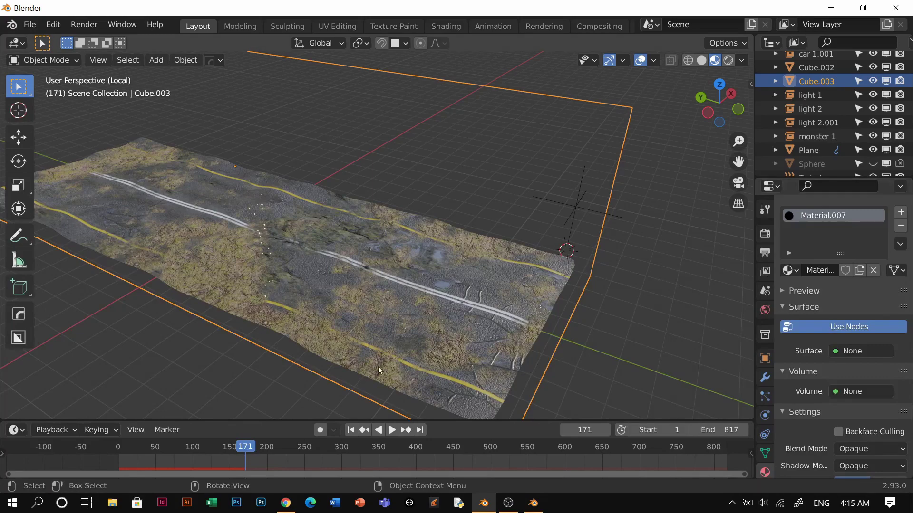
key(space)
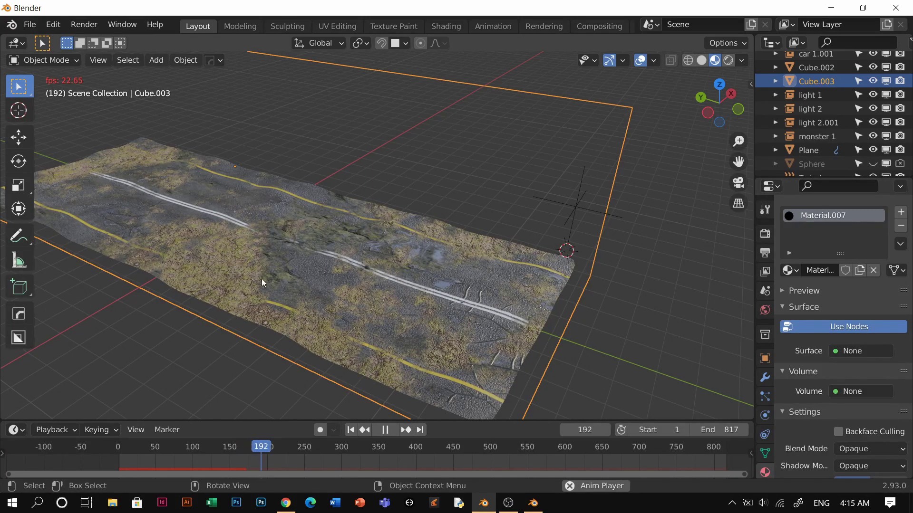
middle_drag(262, 278, 379, 310)
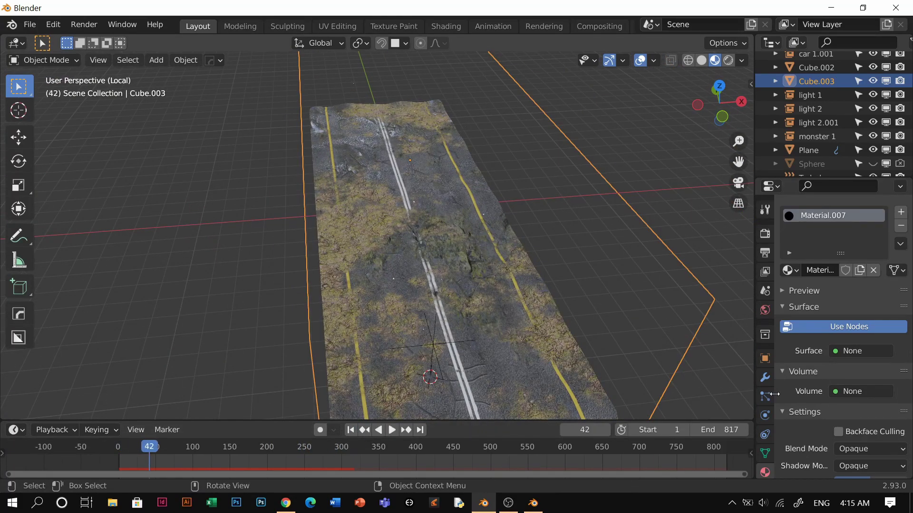
Set the maximum air acceleration of Cube.003's boid particles to 0.437.
scroll(842, 434, down, 6)
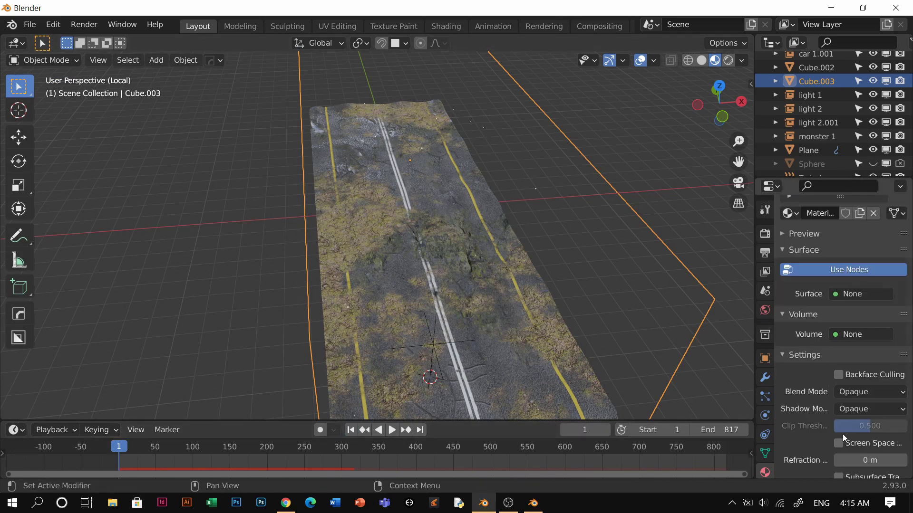
click(765, 397)
scroll(845, 318, down, 1)
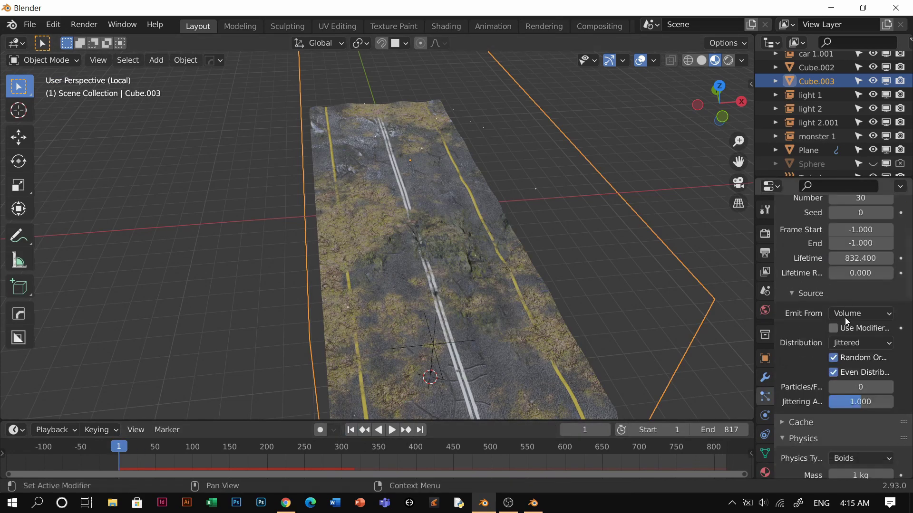
scroll(843, 328, down, 9)
scroll(842, 335, down, 4)
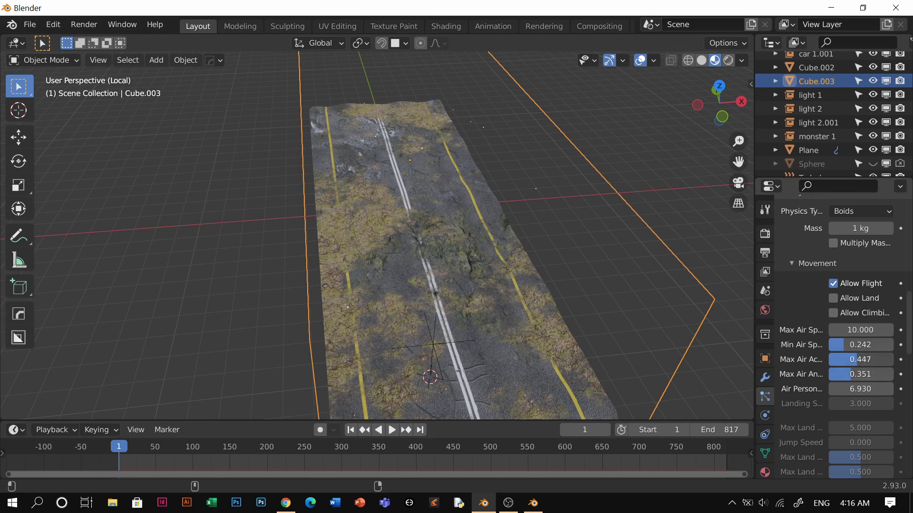
Examine the particle system's Render, Battle, Misc, Relations and Boid Brain settings for options affecting the boids' motion.
scroll(854, 377, down, 15)
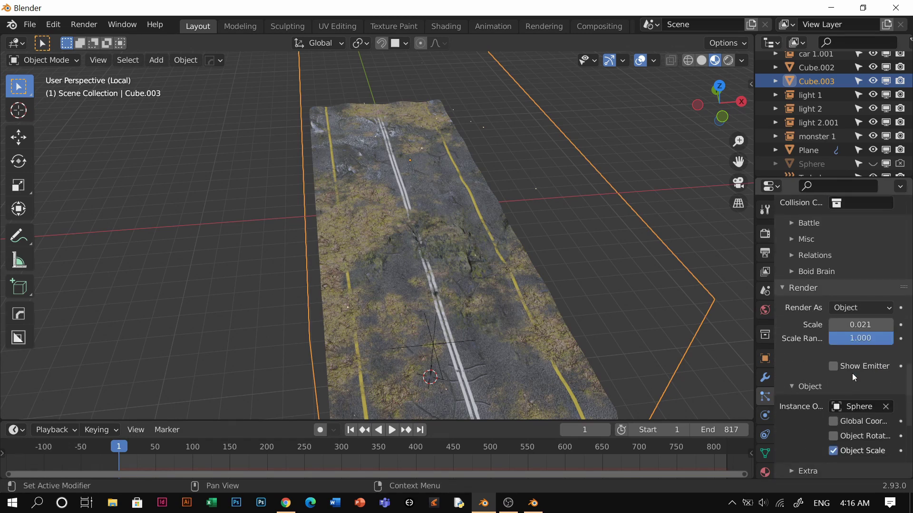
scroll(853, 401, down, 2)
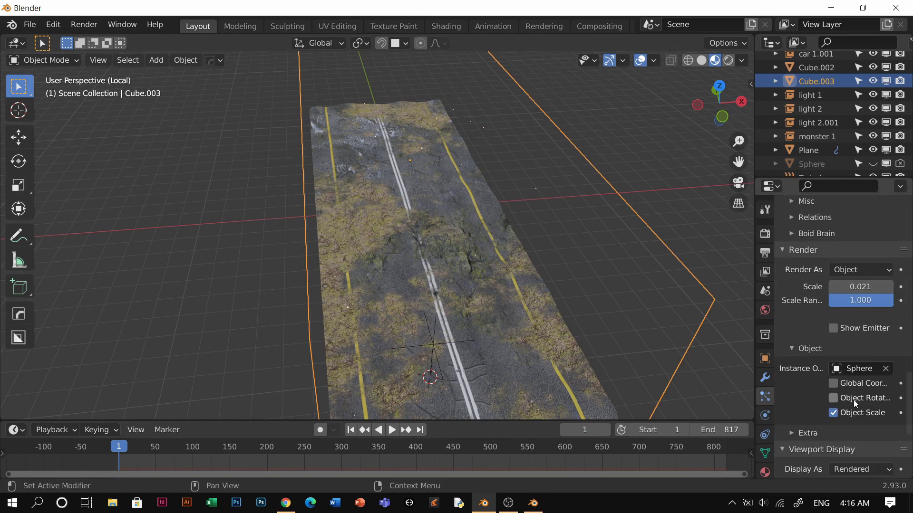
scroll(853, 397, up, 4)
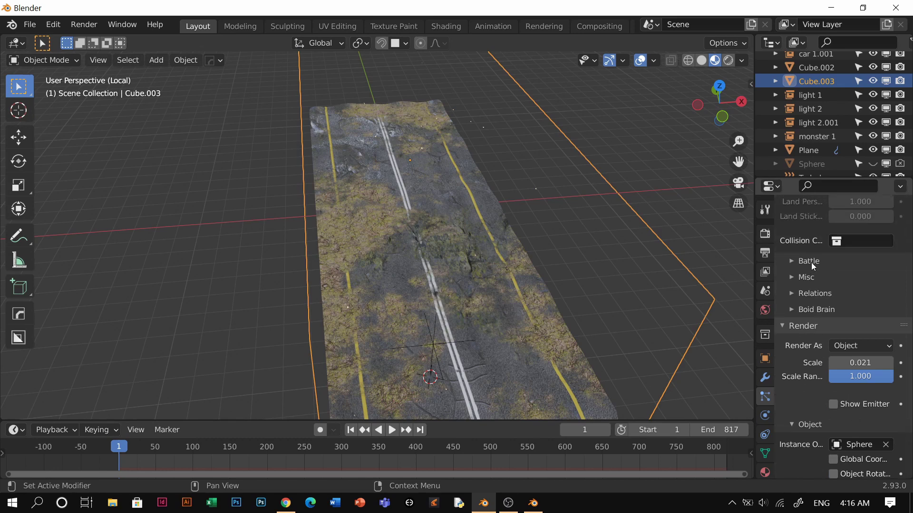
click(811, 263)
click(811, 262)
click(810, 279)
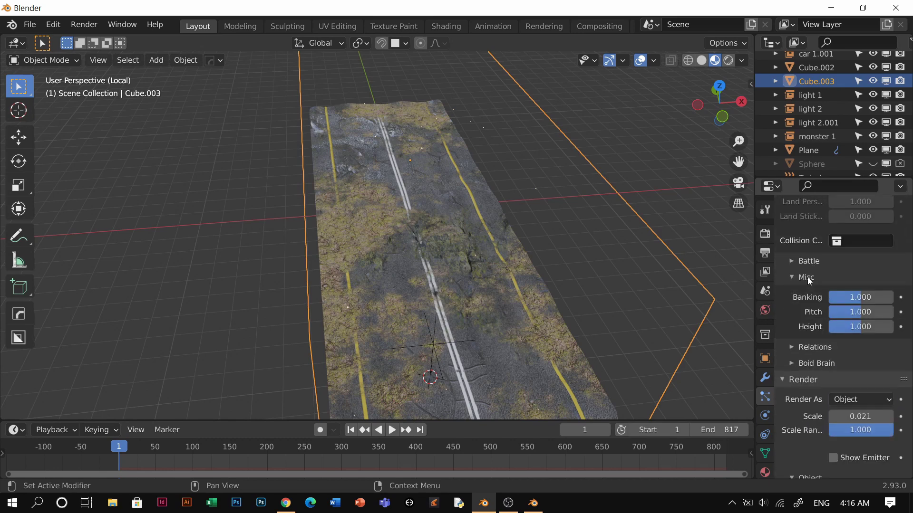
click(810, 279)
click(808, 291)
click(808, 290)
click(814, 309)
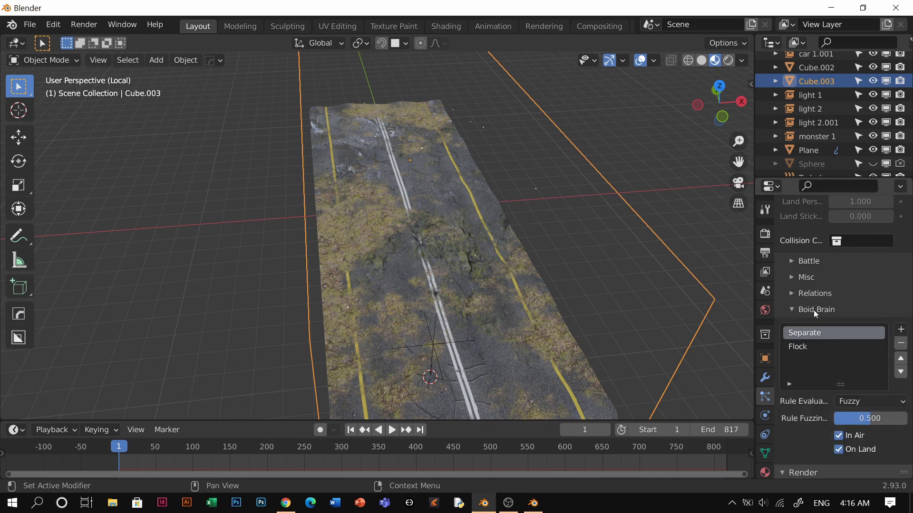
click(813, 310)
scroll(814, 310, up, 10)
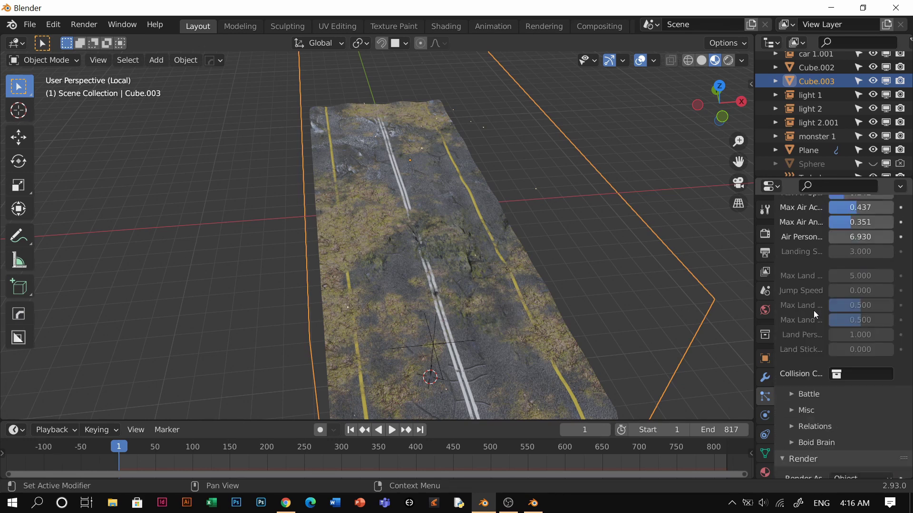
scroll(814, 309, up, 3)
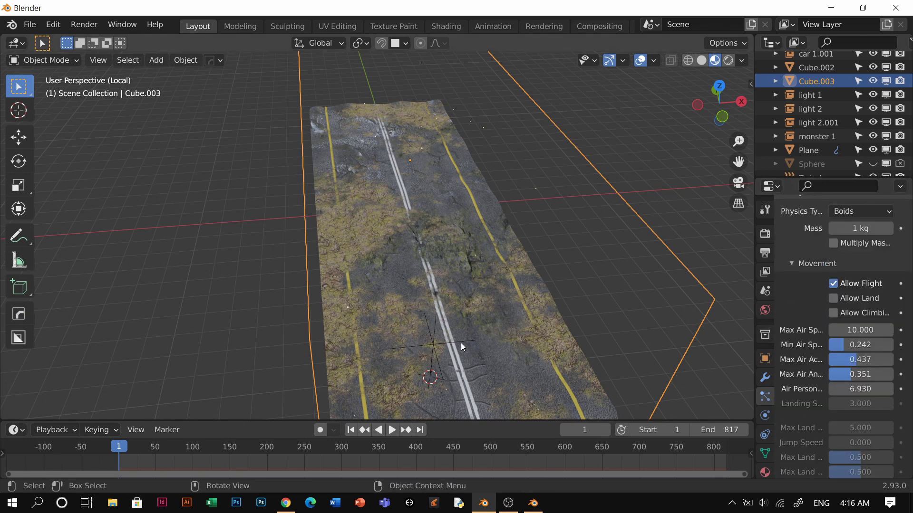
Set the strength of the Turbulence force field to 37.6.
click(434, 341)
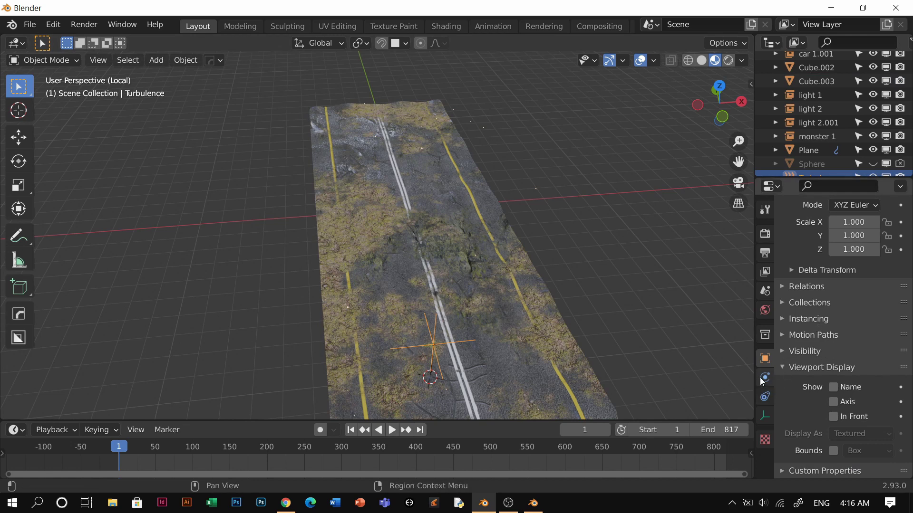
click(764, 398)
click(765, 377)
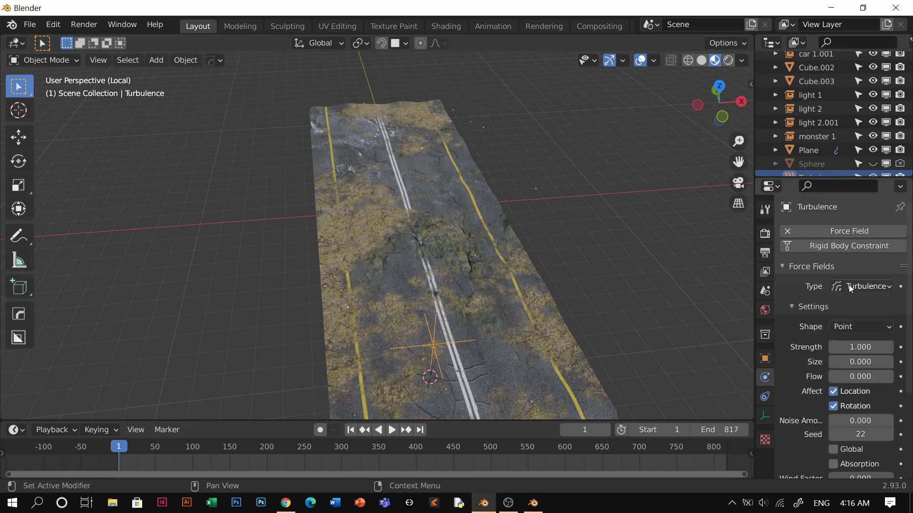
drag(861, 346, 889, 347)
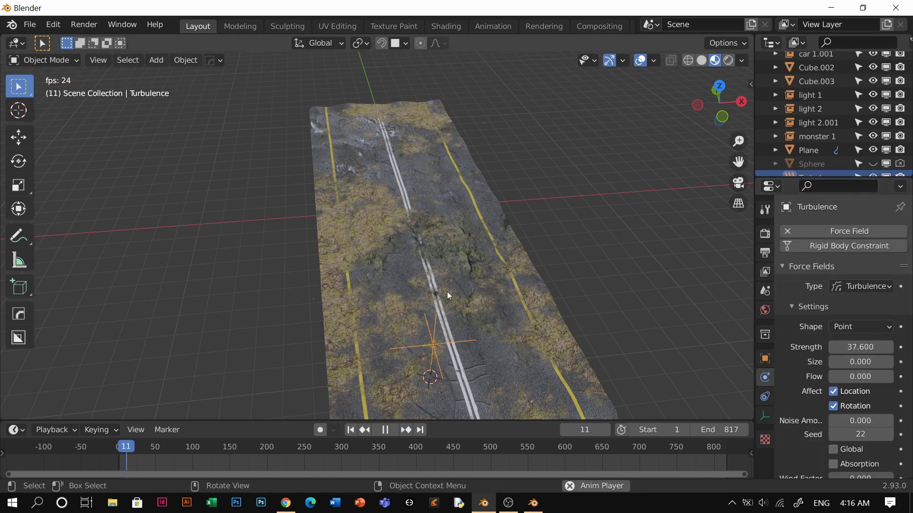
Examine the particles' response to the turbulence from several angles during playback in rendered shading.
mouse_move(449, 295)
middle_down()
mouse_move(481, 256)
mouse_move(460, 257)
mouse_move(532, 240)
mouse_move(497, 254)
middle_up()
key(z)
key(8)
middle_drag(397, 312, 486, 276)
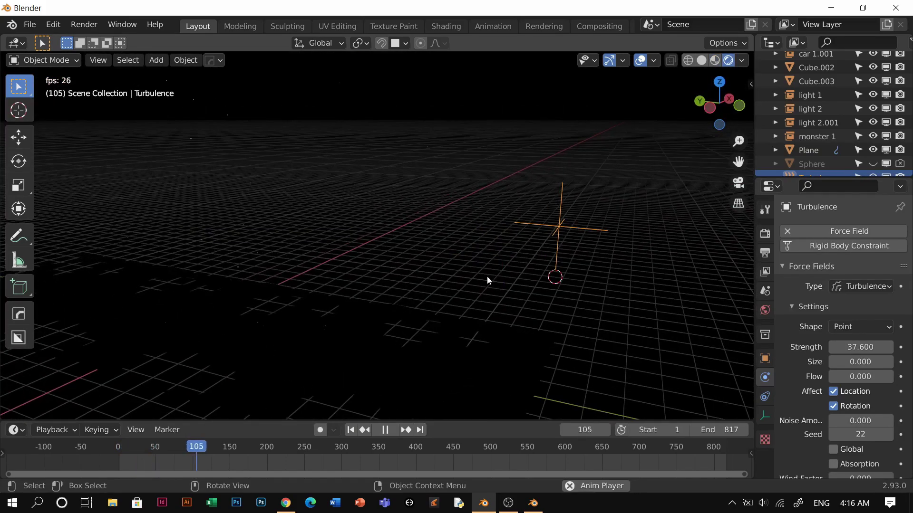
Adjust the Turbulence force field's position and lower Cube.003 by about 0.92 m along the global Z axis.
key(g)
click(489, 280)
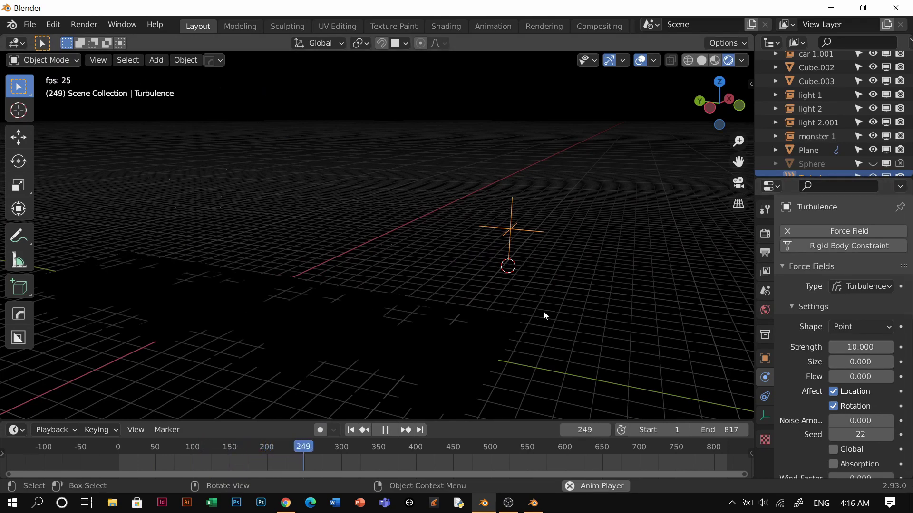
click(344, 204)
key(g)
key(z)
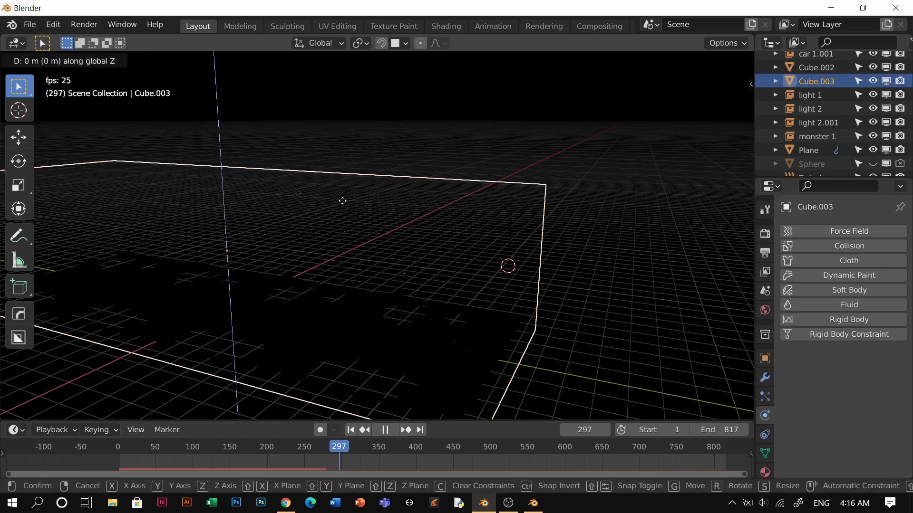
click(346, 219)
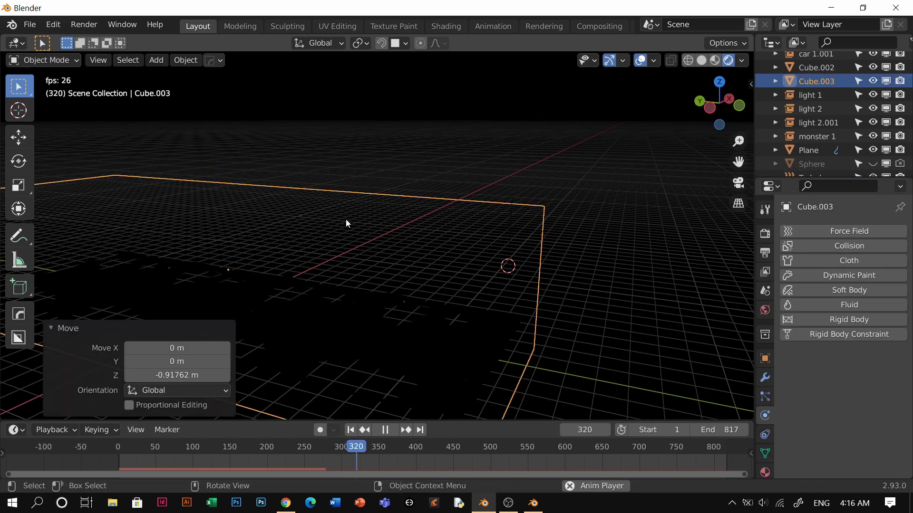
Examine the glowing particles during playback from the first frame in rendered shading, then return to frame 1.
click(350, 430)
middle_drag(390, 312, 406, 326)
key(KP_0)
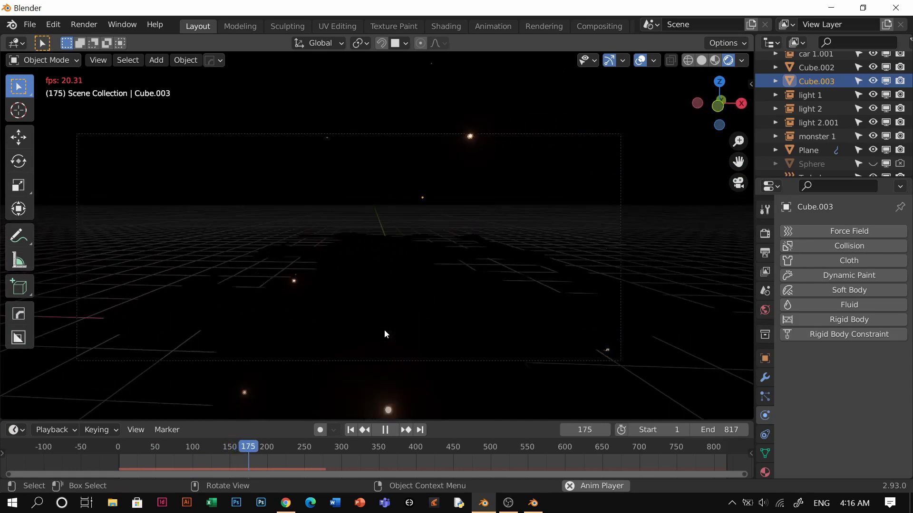
click(361, 431)
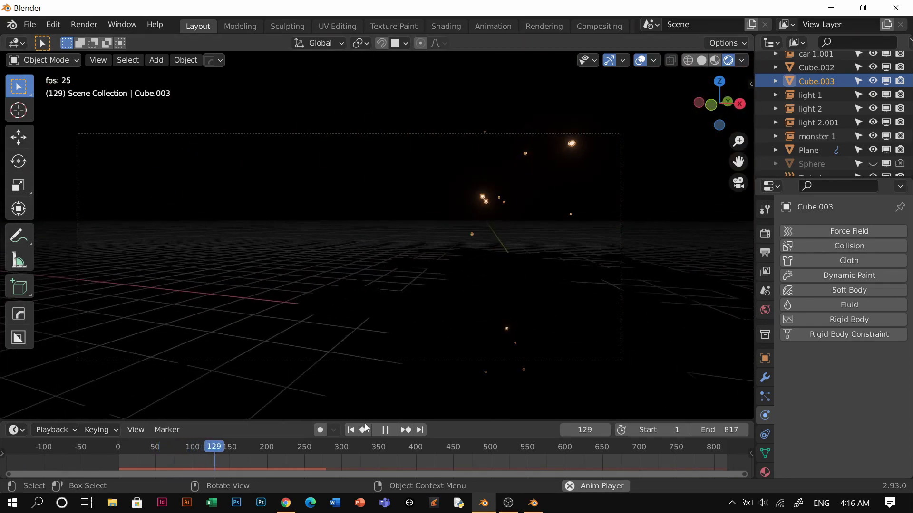
key(space)
key(shift+Left)
Set Cube.003's viewport display to Textured with bounds off, working in solid shading.
mouse_move(472, 298)
middle_down()
mouse_move(423, 293)
mouse_move(457, 287)
mouse_move(698, 308)
middle_up()
key(z)
click(478, 279)
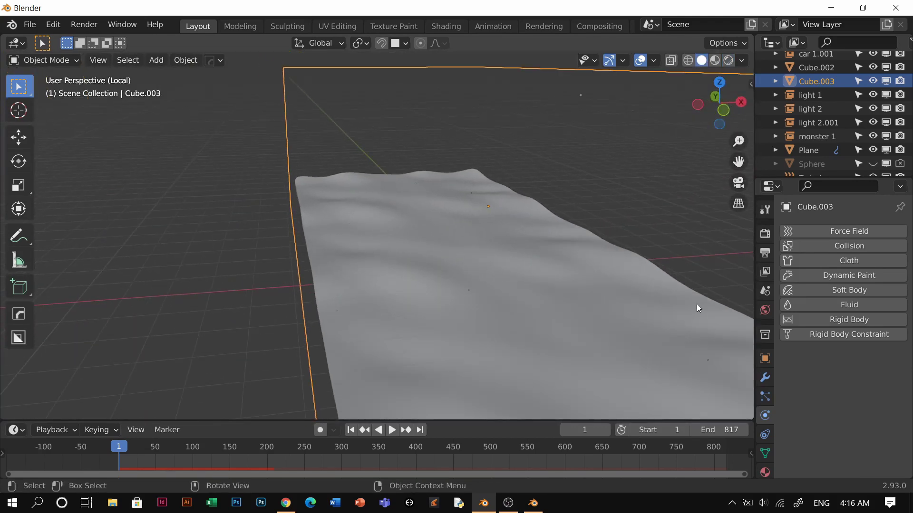
click(765, 359)
scroll(848, 420, down, 10)
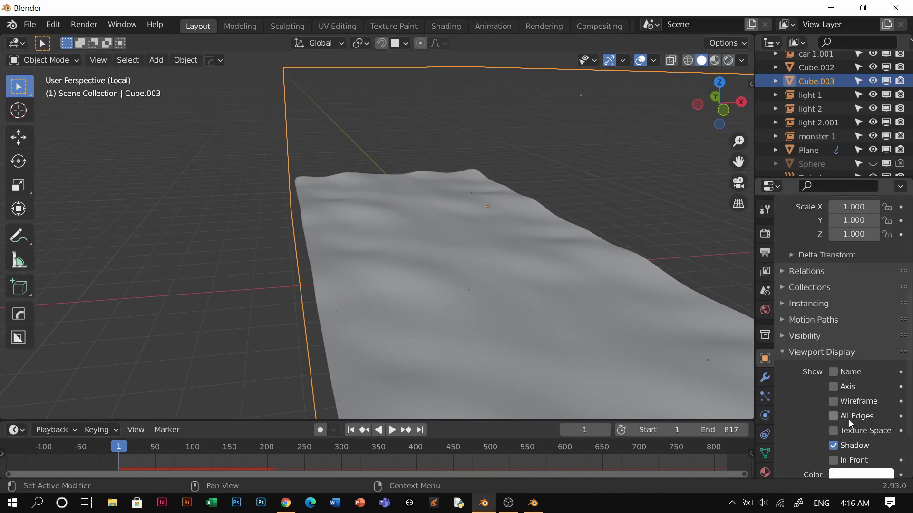
click(848, 420)
click(844, 353)
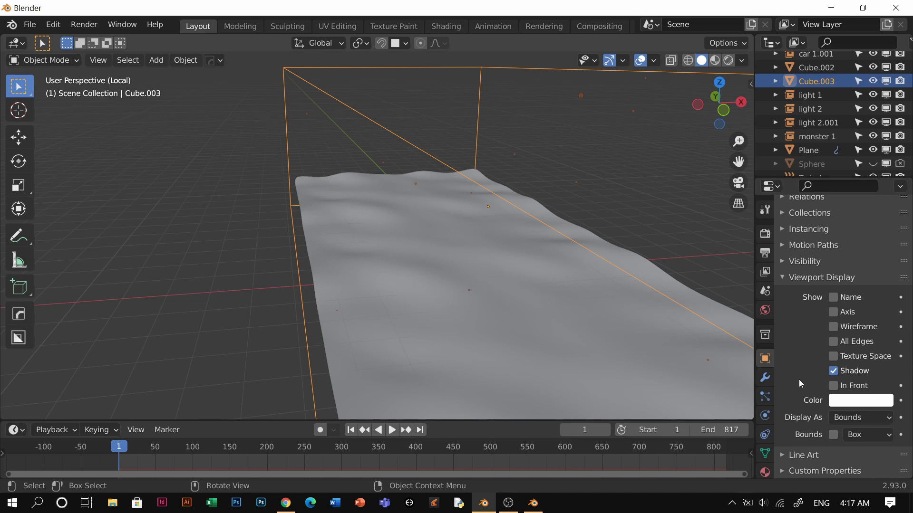
click(868, 416)
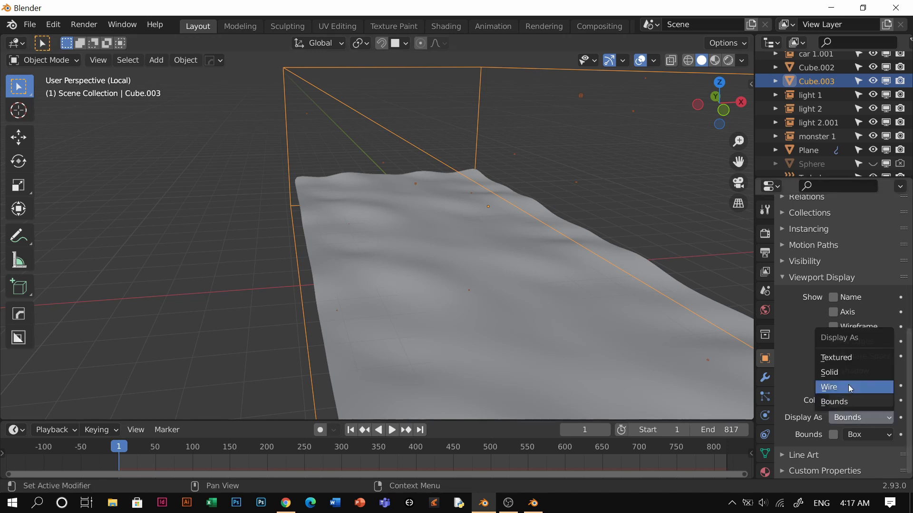
click(840, 358)
middle_drag(537, 326, 492, 268)
click(833, 434)
scroll(497, 267, up, 2)
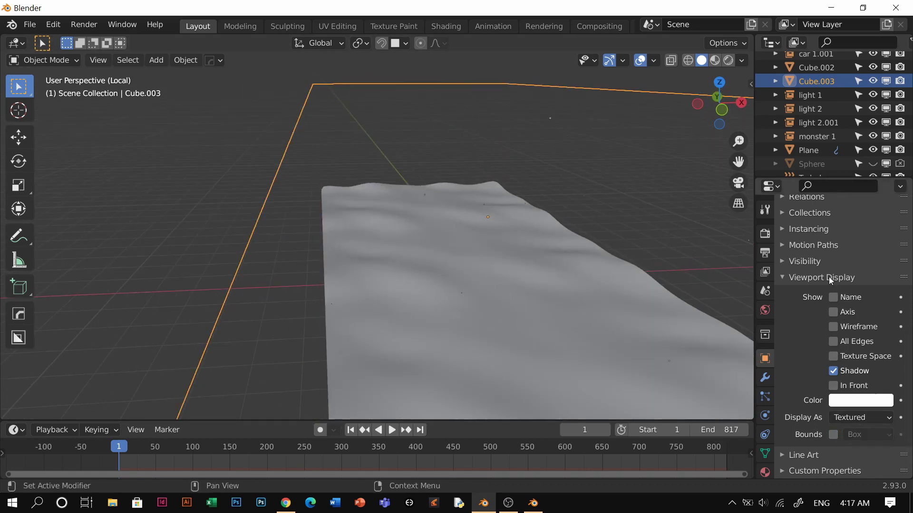
middle_drag(589, 369, 518, 275)
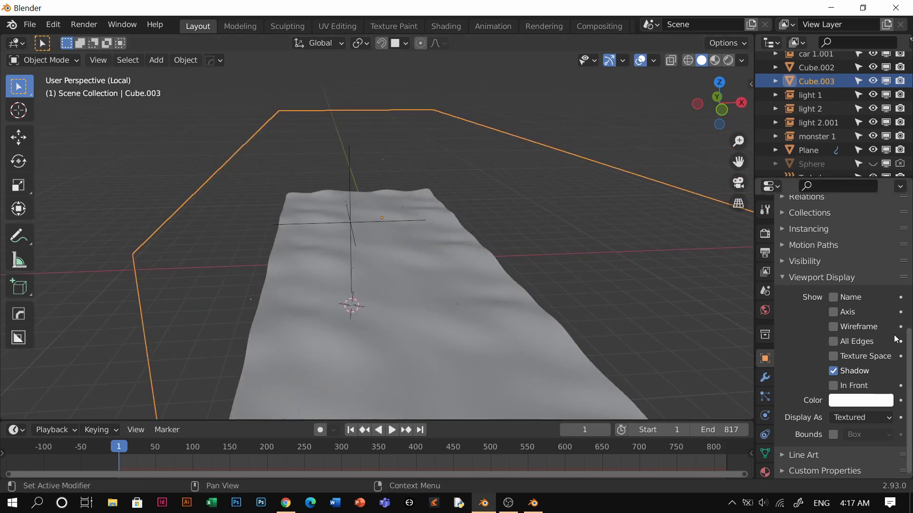
Examine the particles over the road in material preview, then play them at road level in rendered shading.
middle_drag(692, 344, 604, 271)
key(z)
click(528, 342)
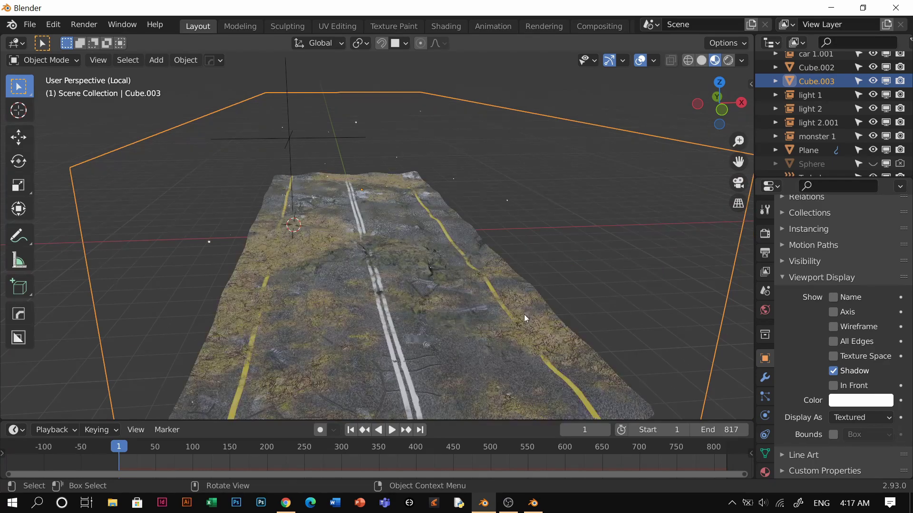
middle_drag(524, 316, 397, 328)
scroll(491, 326, up, 4)
key(KP_0)
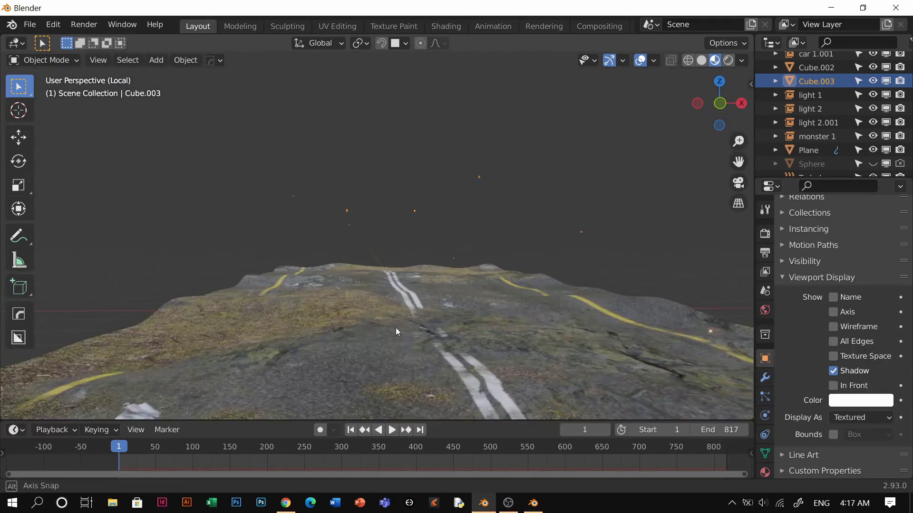
key(z)
click(440, 290)
key(space)
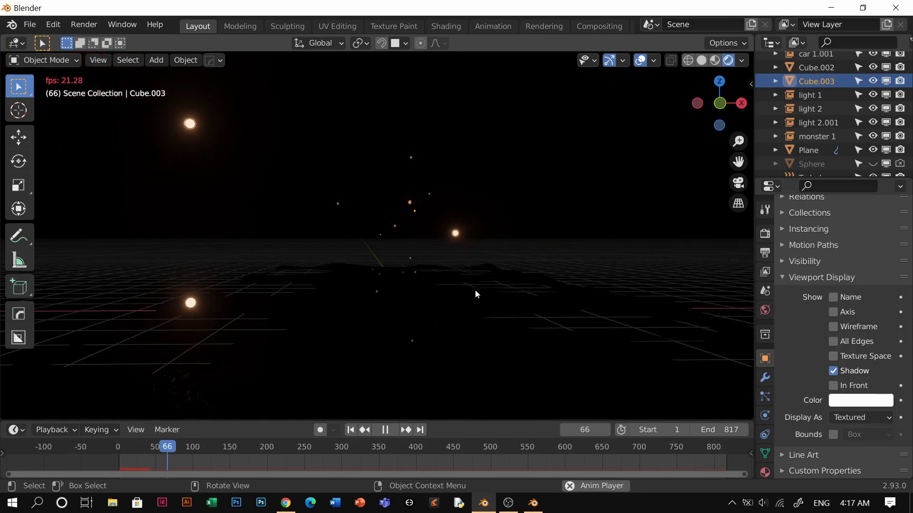
key(space)
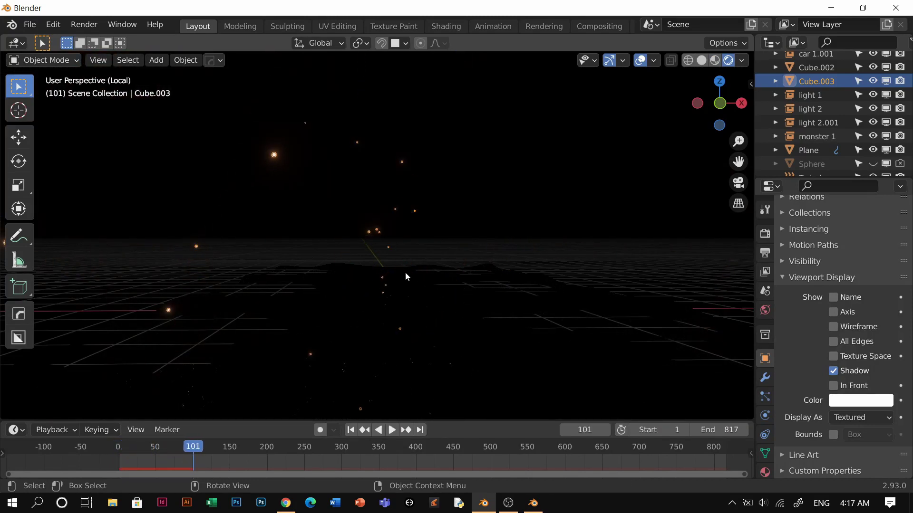
Leave local view and play the full scene through the camera in rendered shading with overlays hidden.
key(z)
click(543, 271)
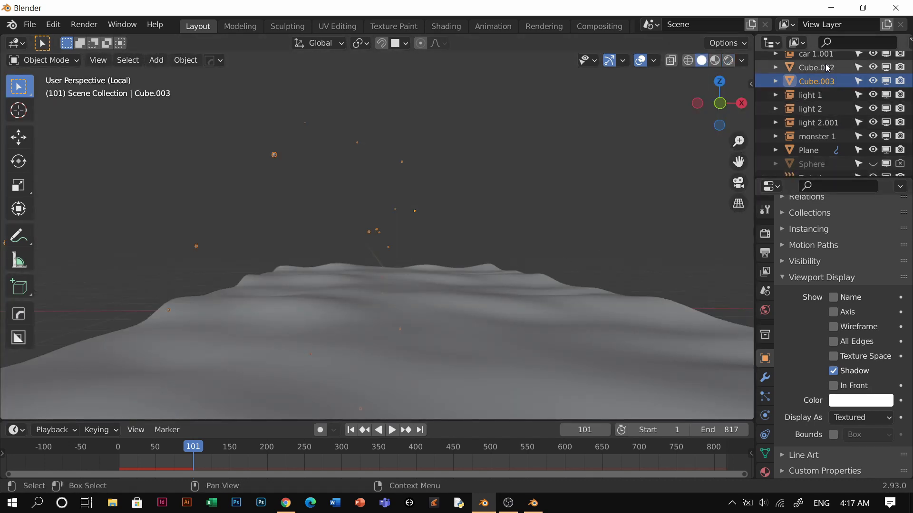
scroll(827, 105, up, 6)
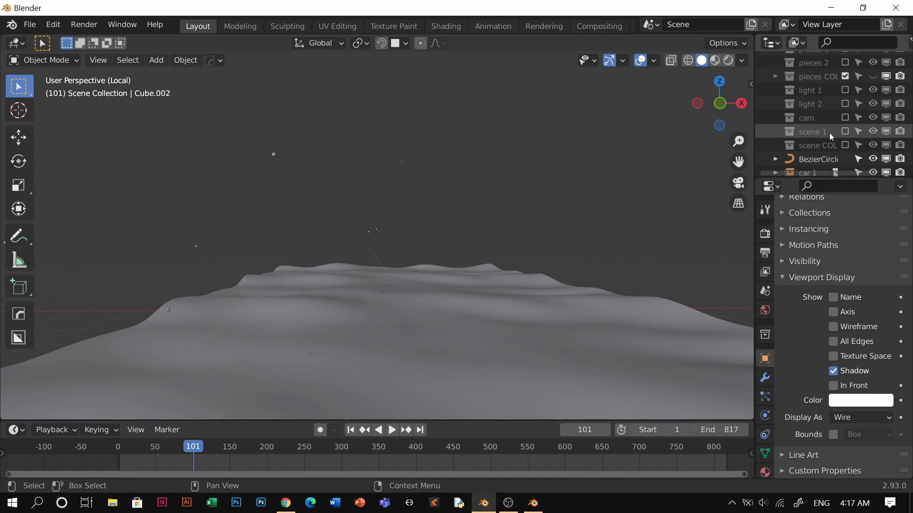
key(KP_Divide)
key(grave)
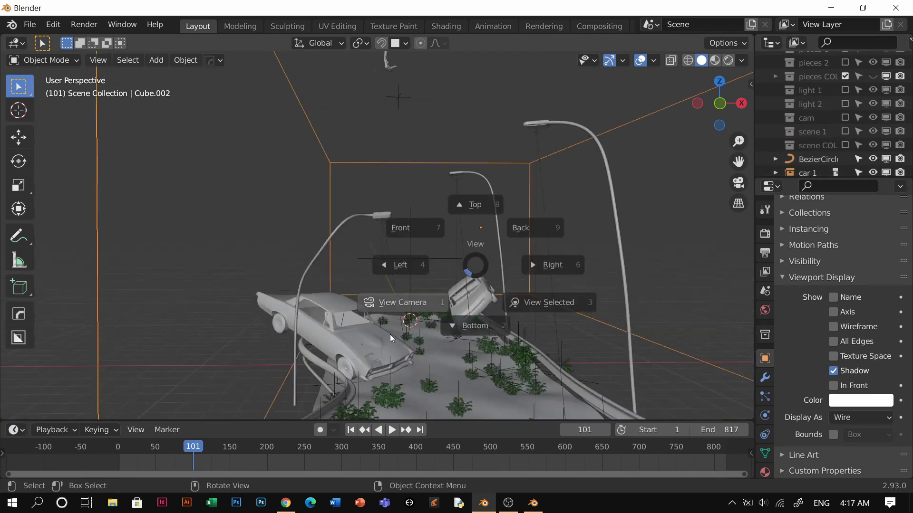
click(421, 291)
click(419, 217)
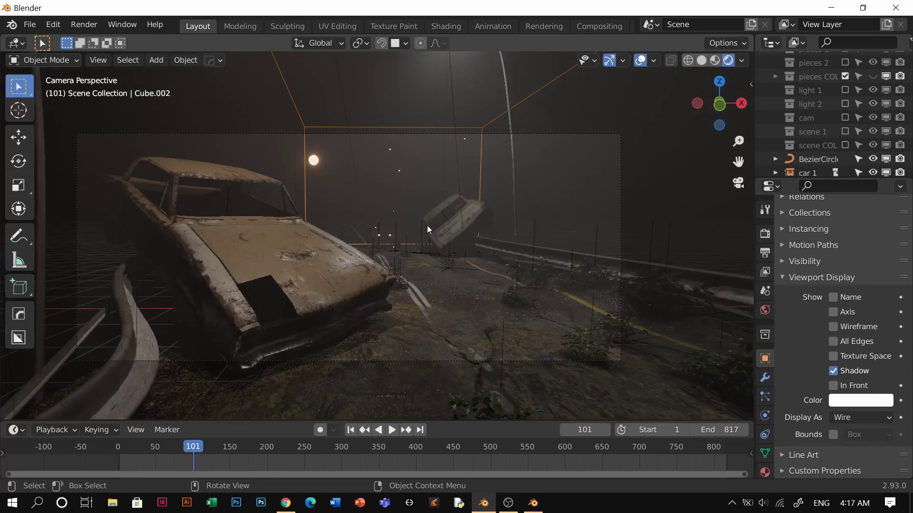
key(space)
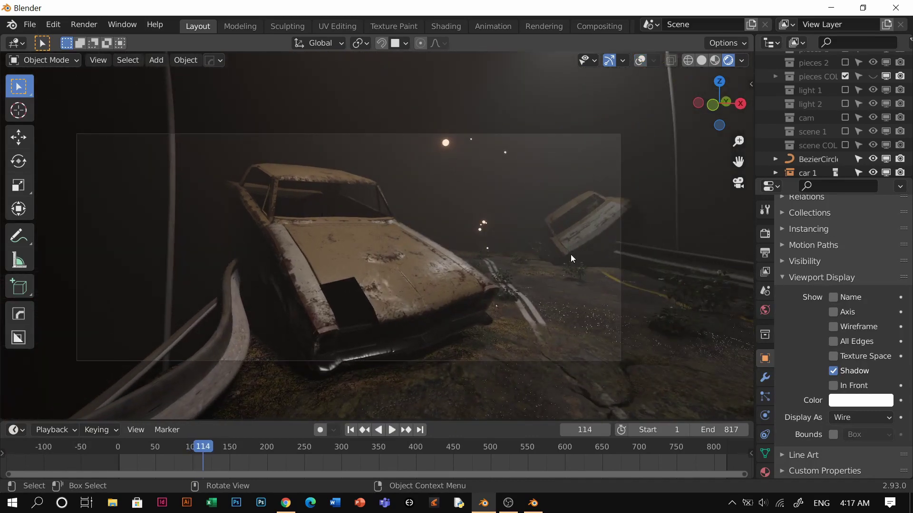
Unhide the pieces COL, grass COL and tree COL 1 collections and return the viewport to rendered shading.
key(z)
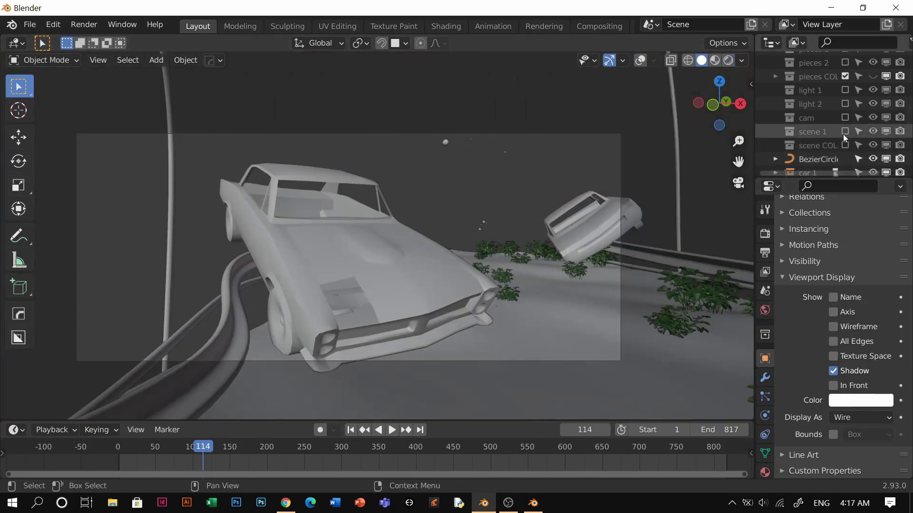
scroll(851, 120, up, 2)
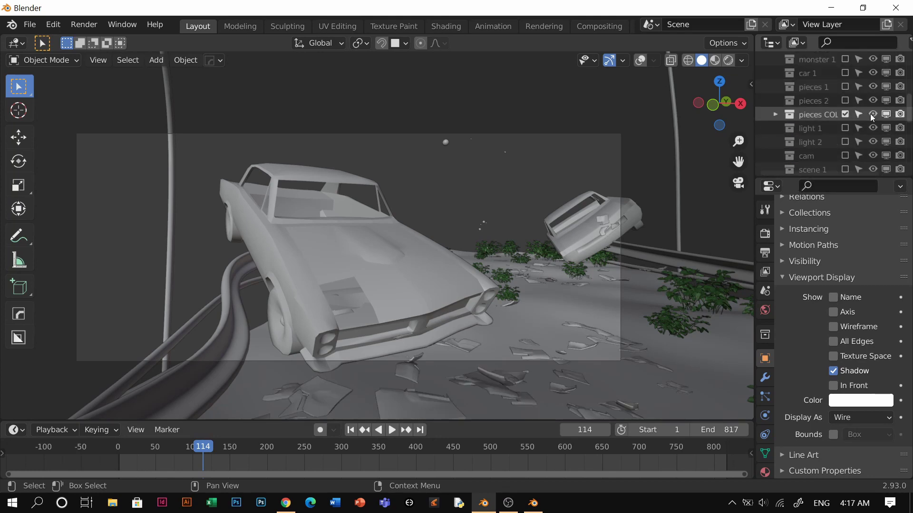
scroll(871, 115, up, 4)
click(873, 107)
click(872, 80)
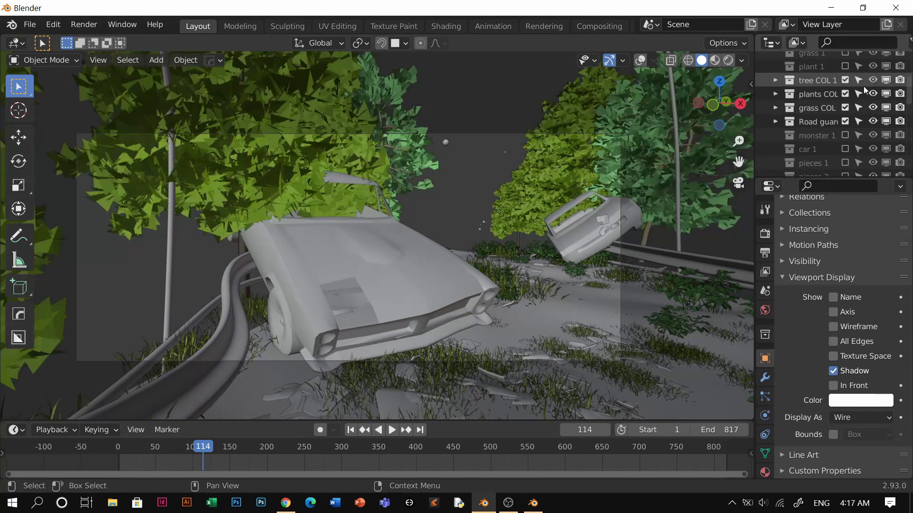
key(z)
click(543, 212)
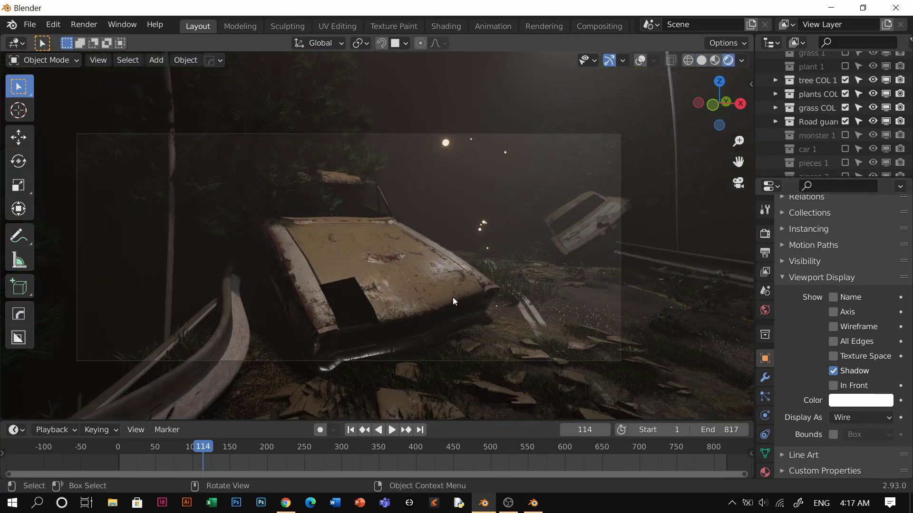
Play the camera animation of the full scene in rendered shading, then from frame 1 in solid shading.
key(space)
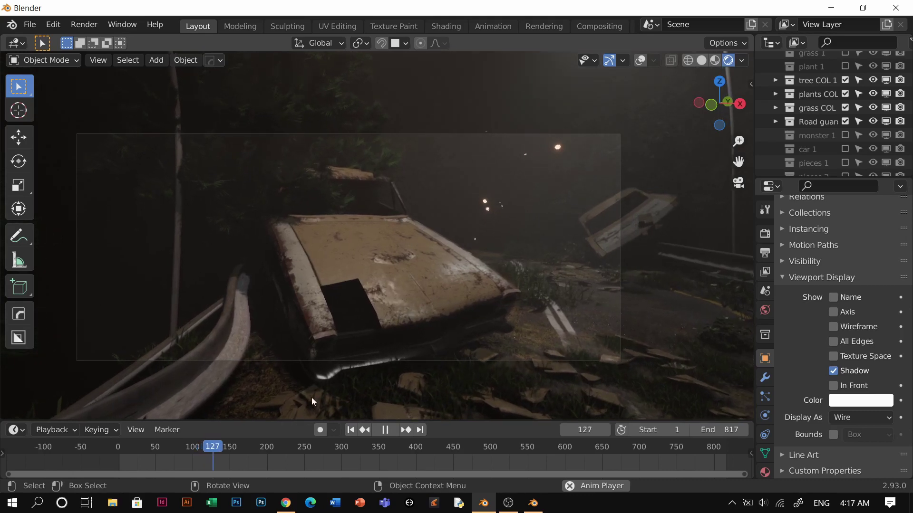
key(space)
click(350, 430)
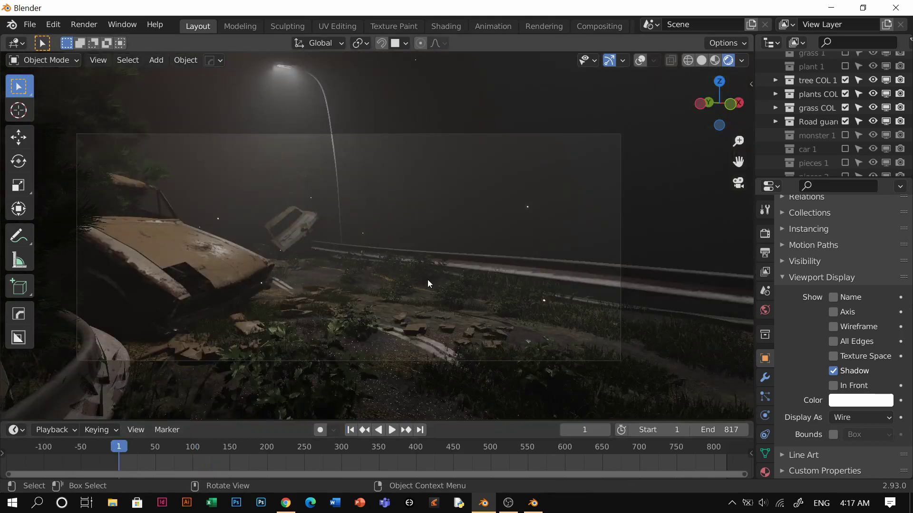
middle_drag(380, 288, 281, 353)
key(KP_0)
key(z)
key(space)
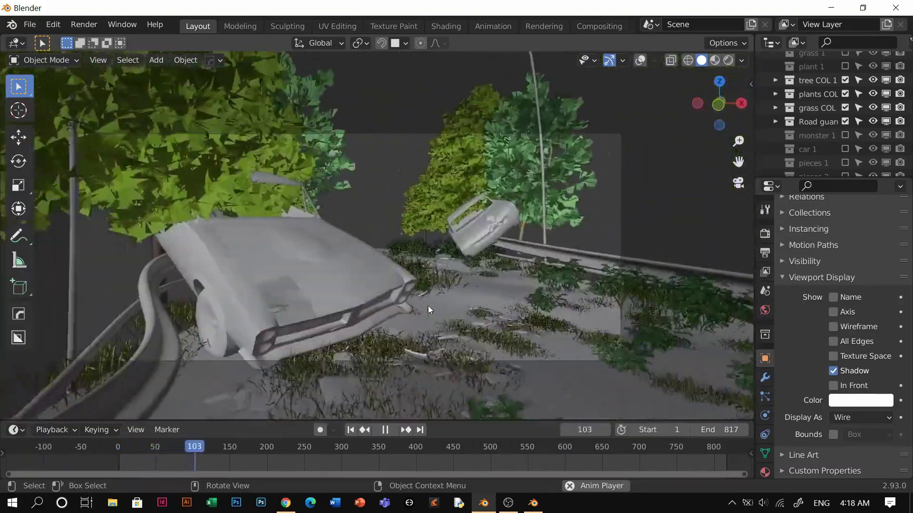
key(space)
Examine the camera shot in rendered shading from frame 107 onward and around the monster near frame 461.
key(z)
click(445, 231)
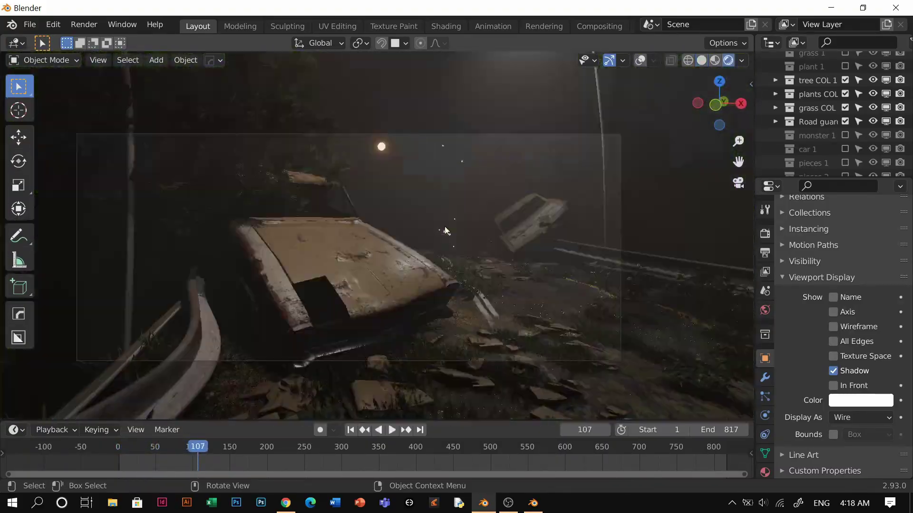
key(space)
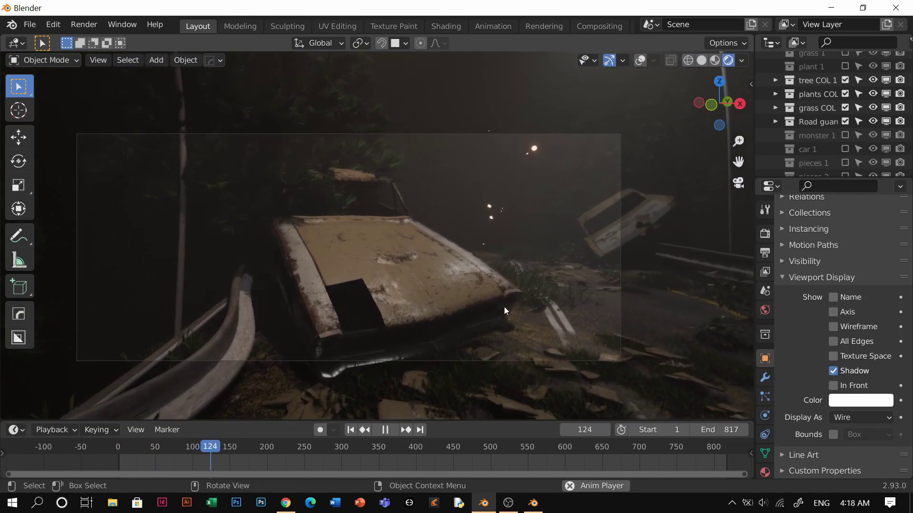
key(space)
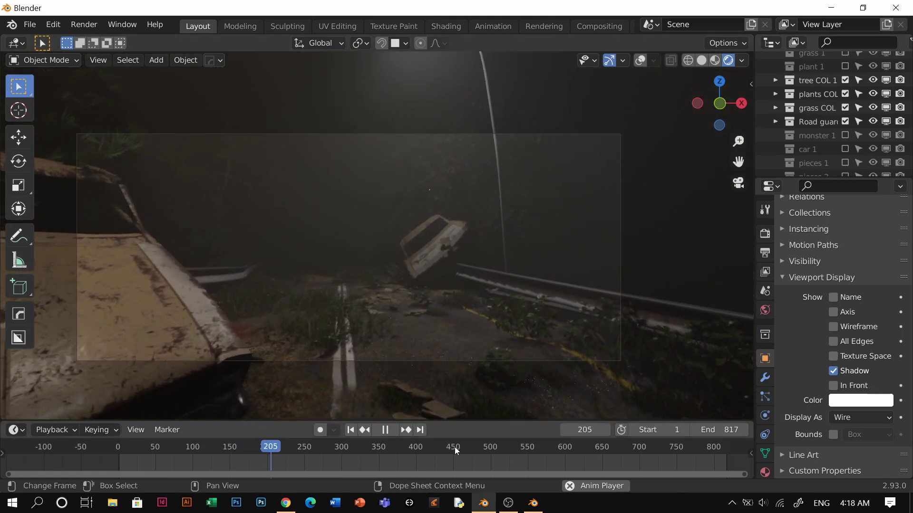
click(405, 445)
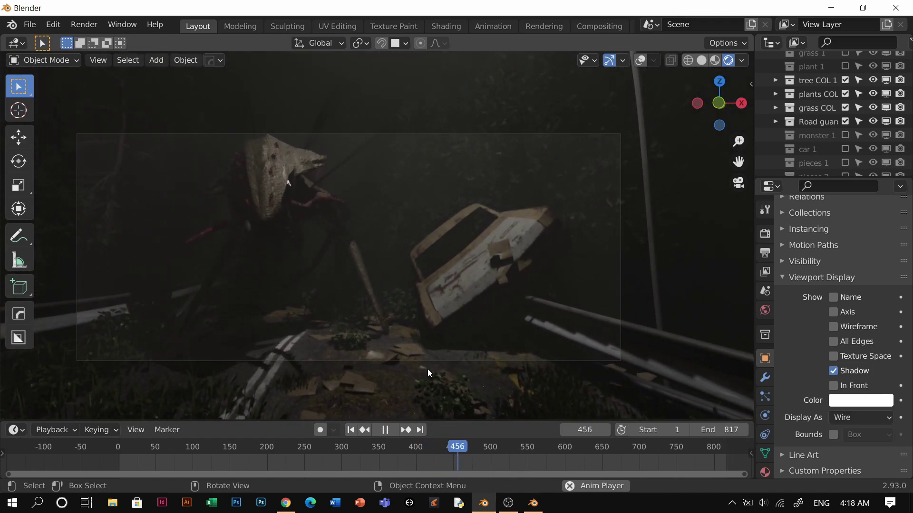
key(space)
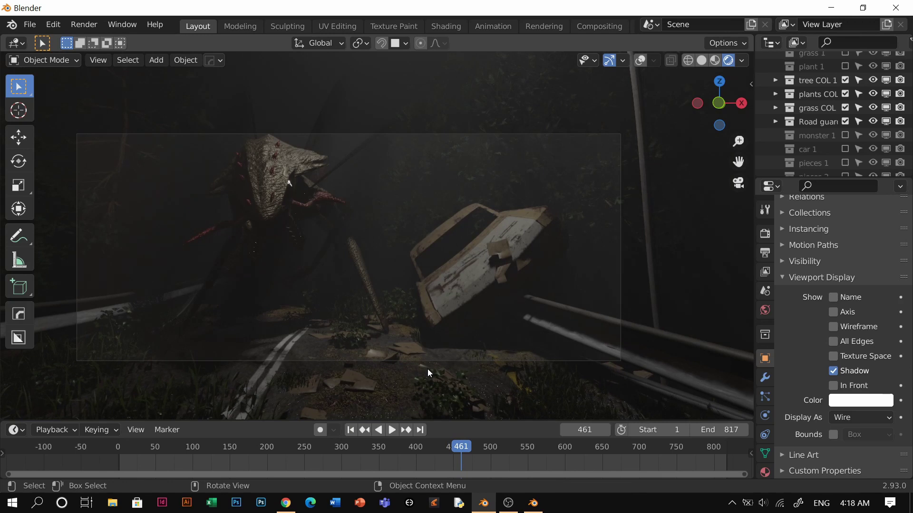
key(space)
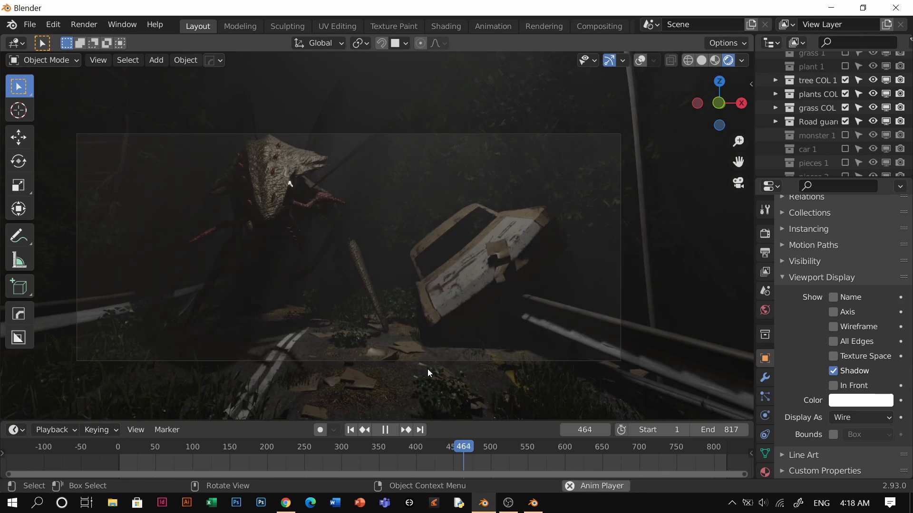
key(space)
Select the monster and, from the top view in solid shading at frame 416, move it about 1.10 m in X and -0.29 m in Y.
click(295, 237)
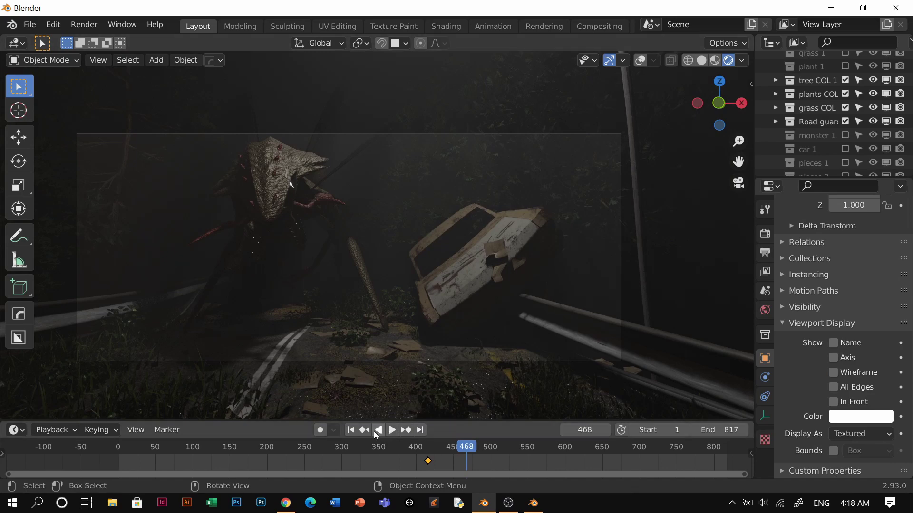
key(z)
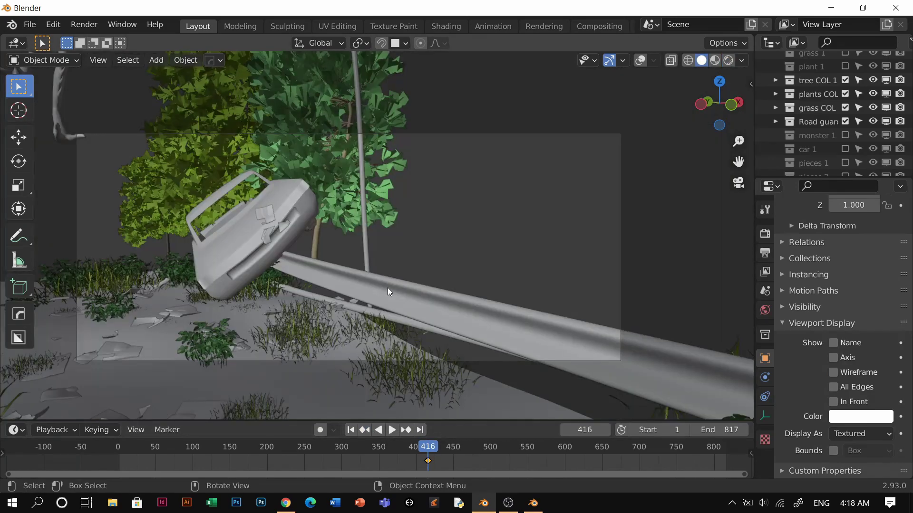
key(KP_7)
scroll(408, 252, down, 8)
key(g)
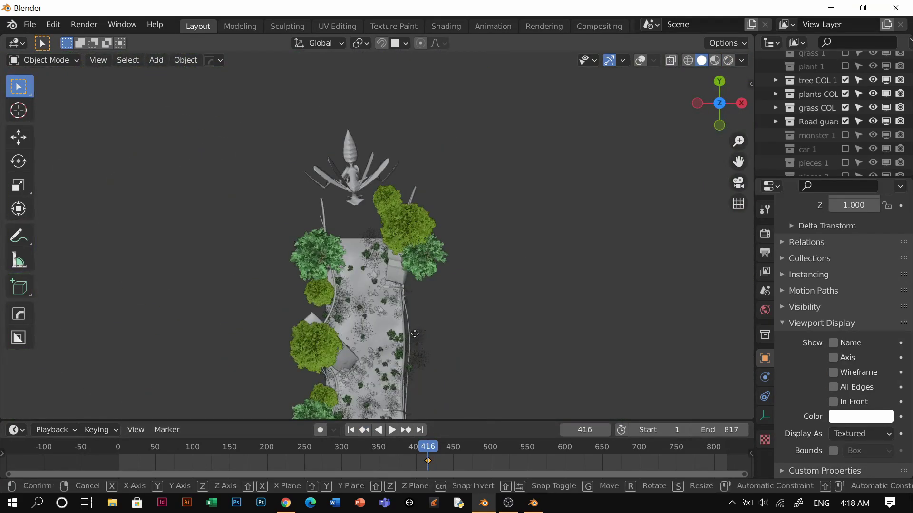
click(462, 329)
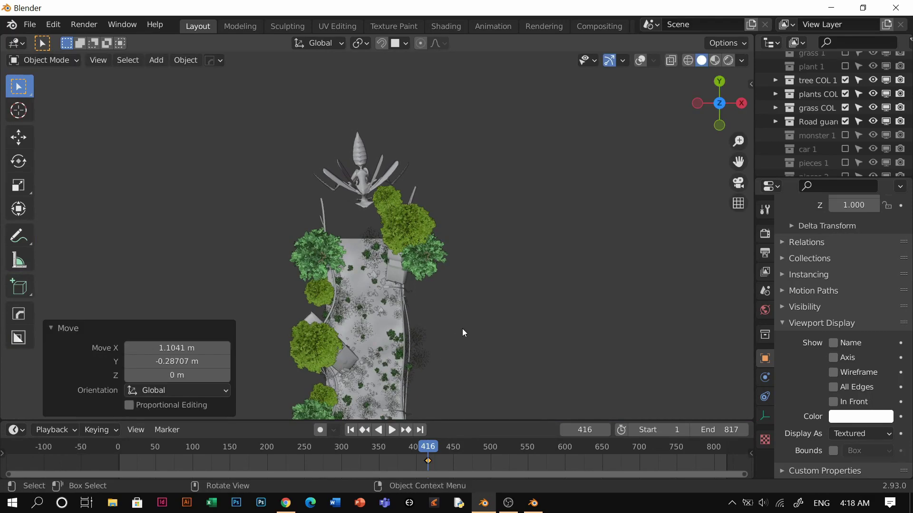
Try rotating the monster about 3° around the global Z axis while looking through the camera at frame 416.
key(KP_0)
key(r)
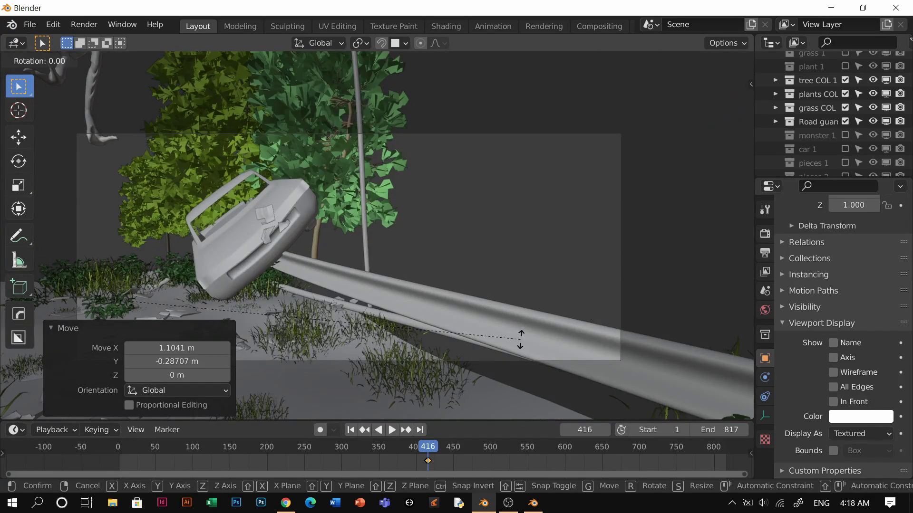
key(z)
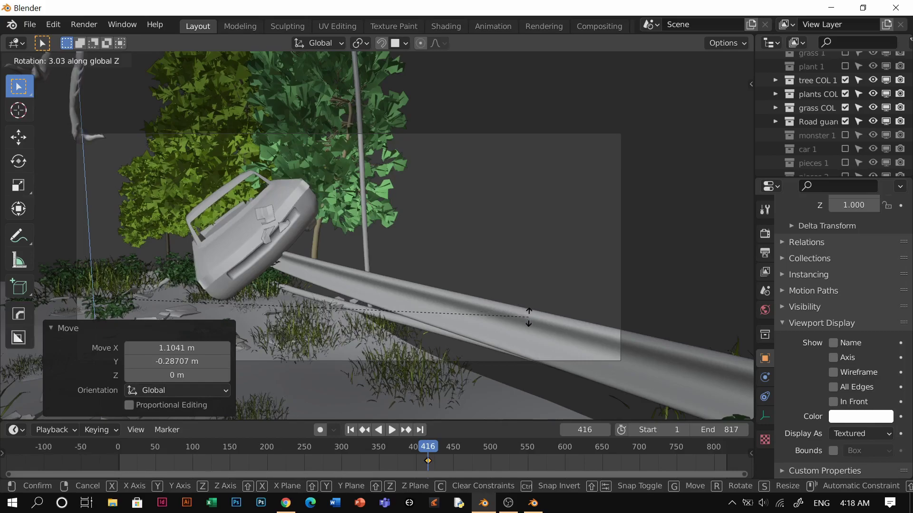
click(528, 317)
Try shifting the monster slightly along the global X axis at frame 445, then return to the keyframe at frame 416.
drag(473, 447, 442, 446)
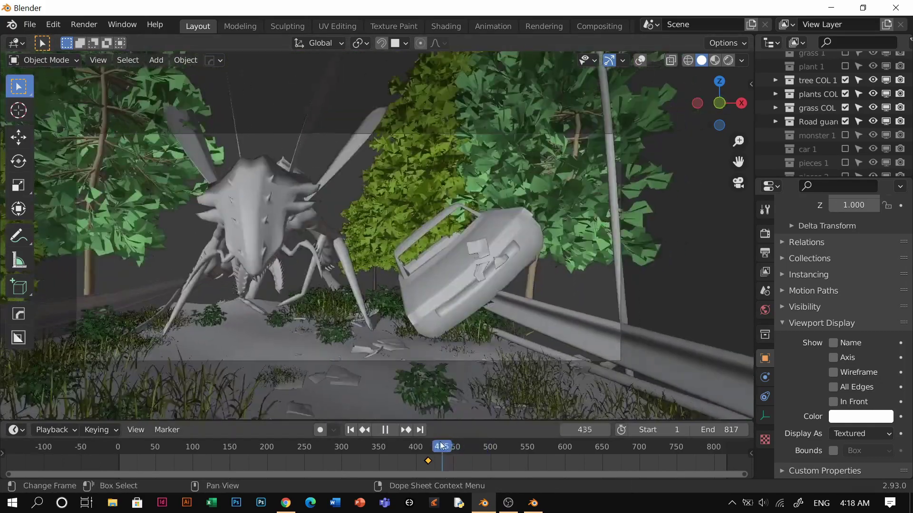
key(space)
key(g)
key(x)
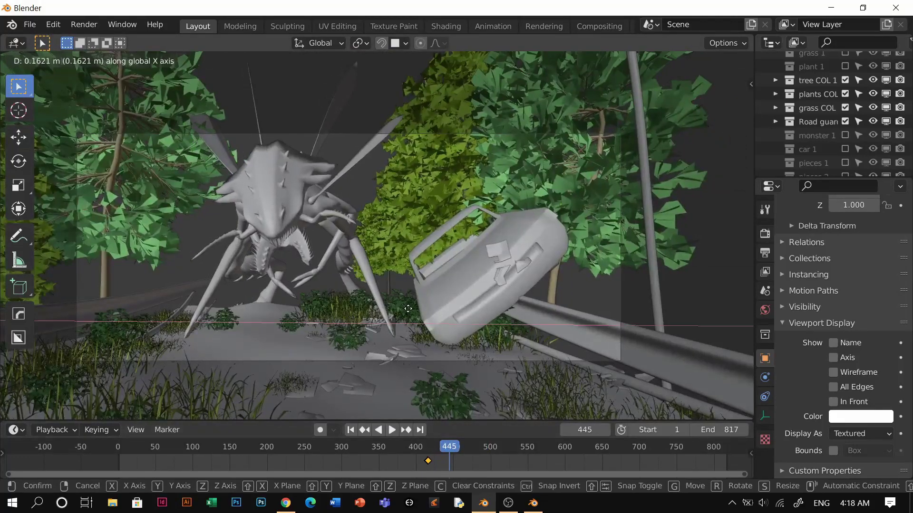
click(424, 363)
key(Down)
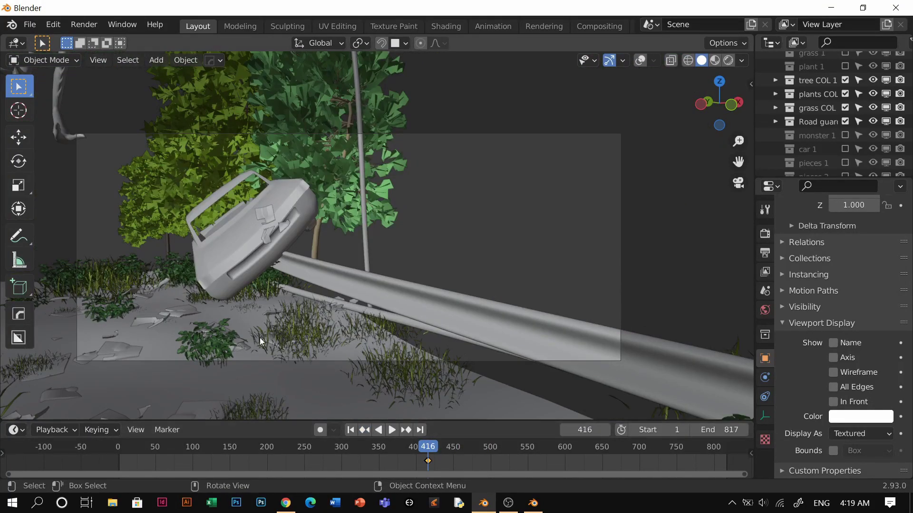
Move the monster about 0.92 m along global X at frame 416 and rotate it slightly around global Z.
key(g)
key(x)
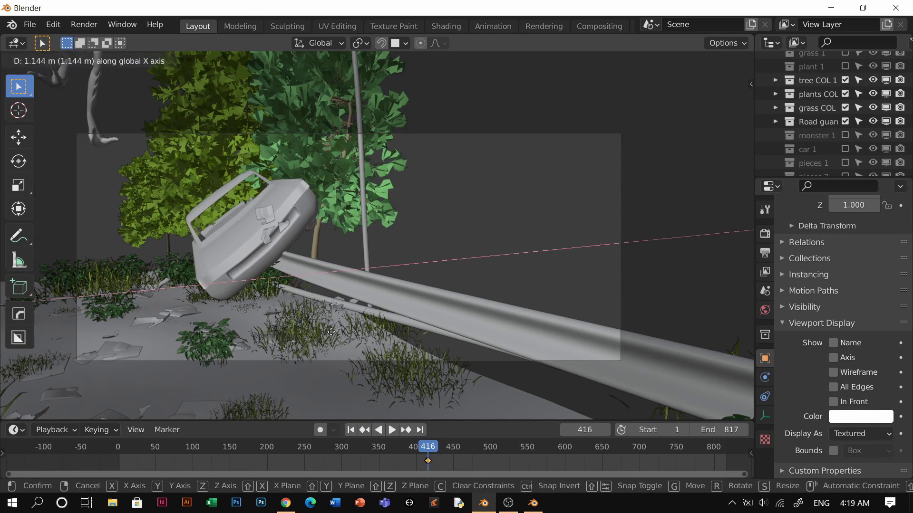
click(319, 342)
key(r)
key(z)
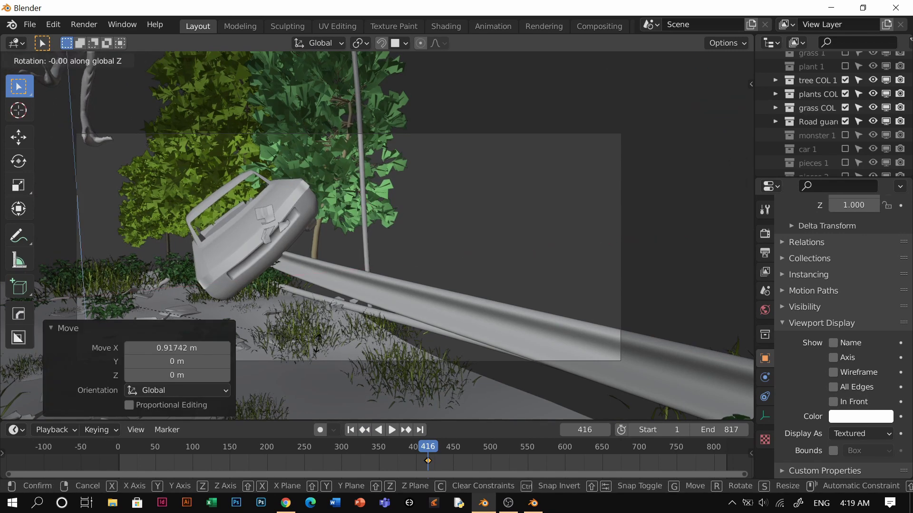
click(324, 324)
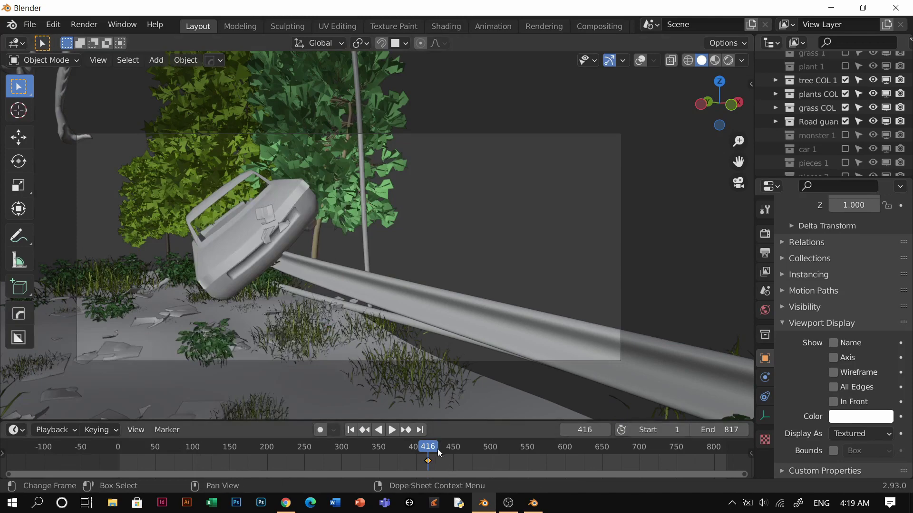
Play the monster animation to frame 450, then continue the playback through the camera in rendered shading.
key(space)
key(z)
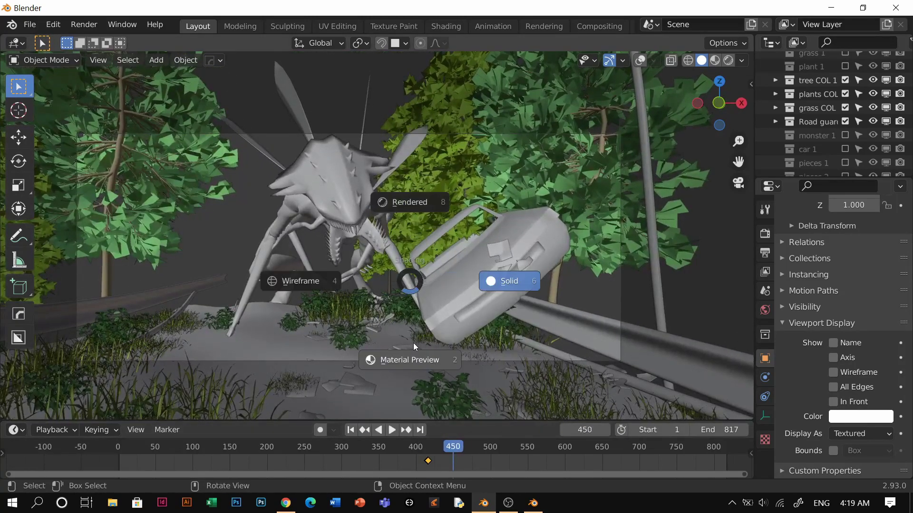
click(412, 343)
key(z)
click(414, 230)
key(space)
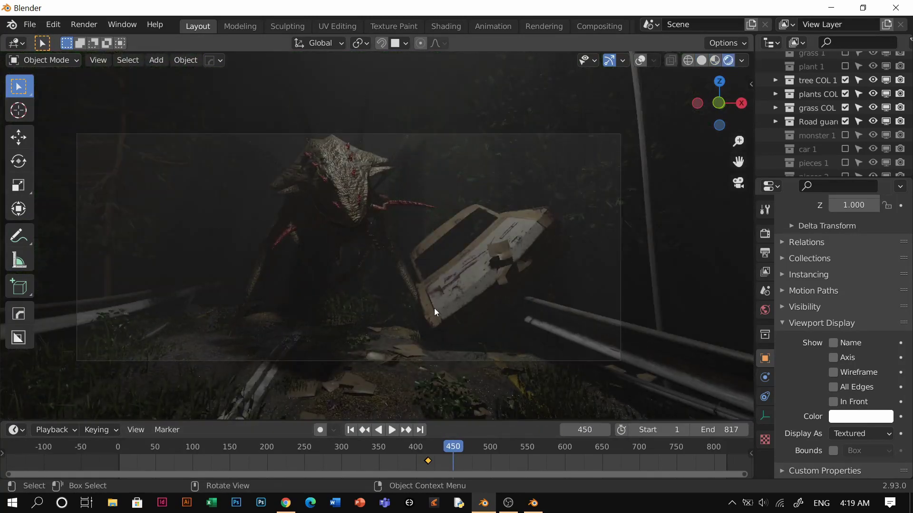
key(space)
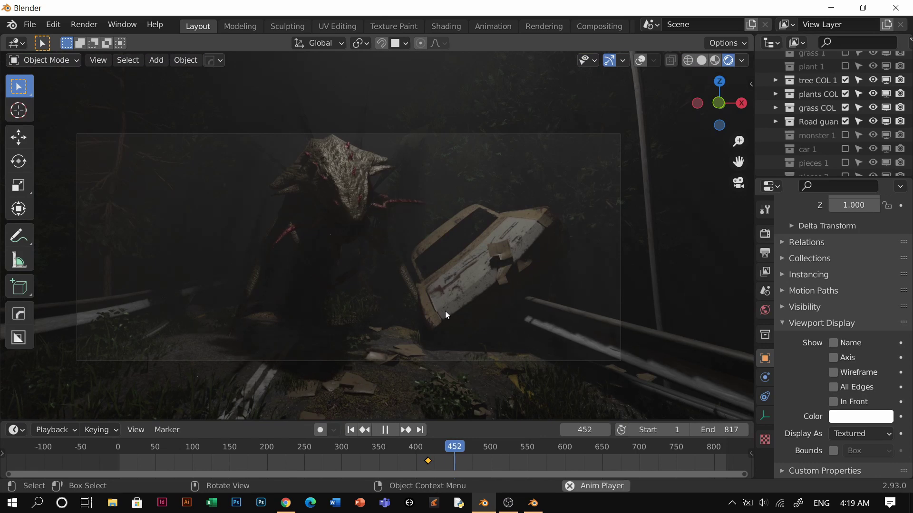